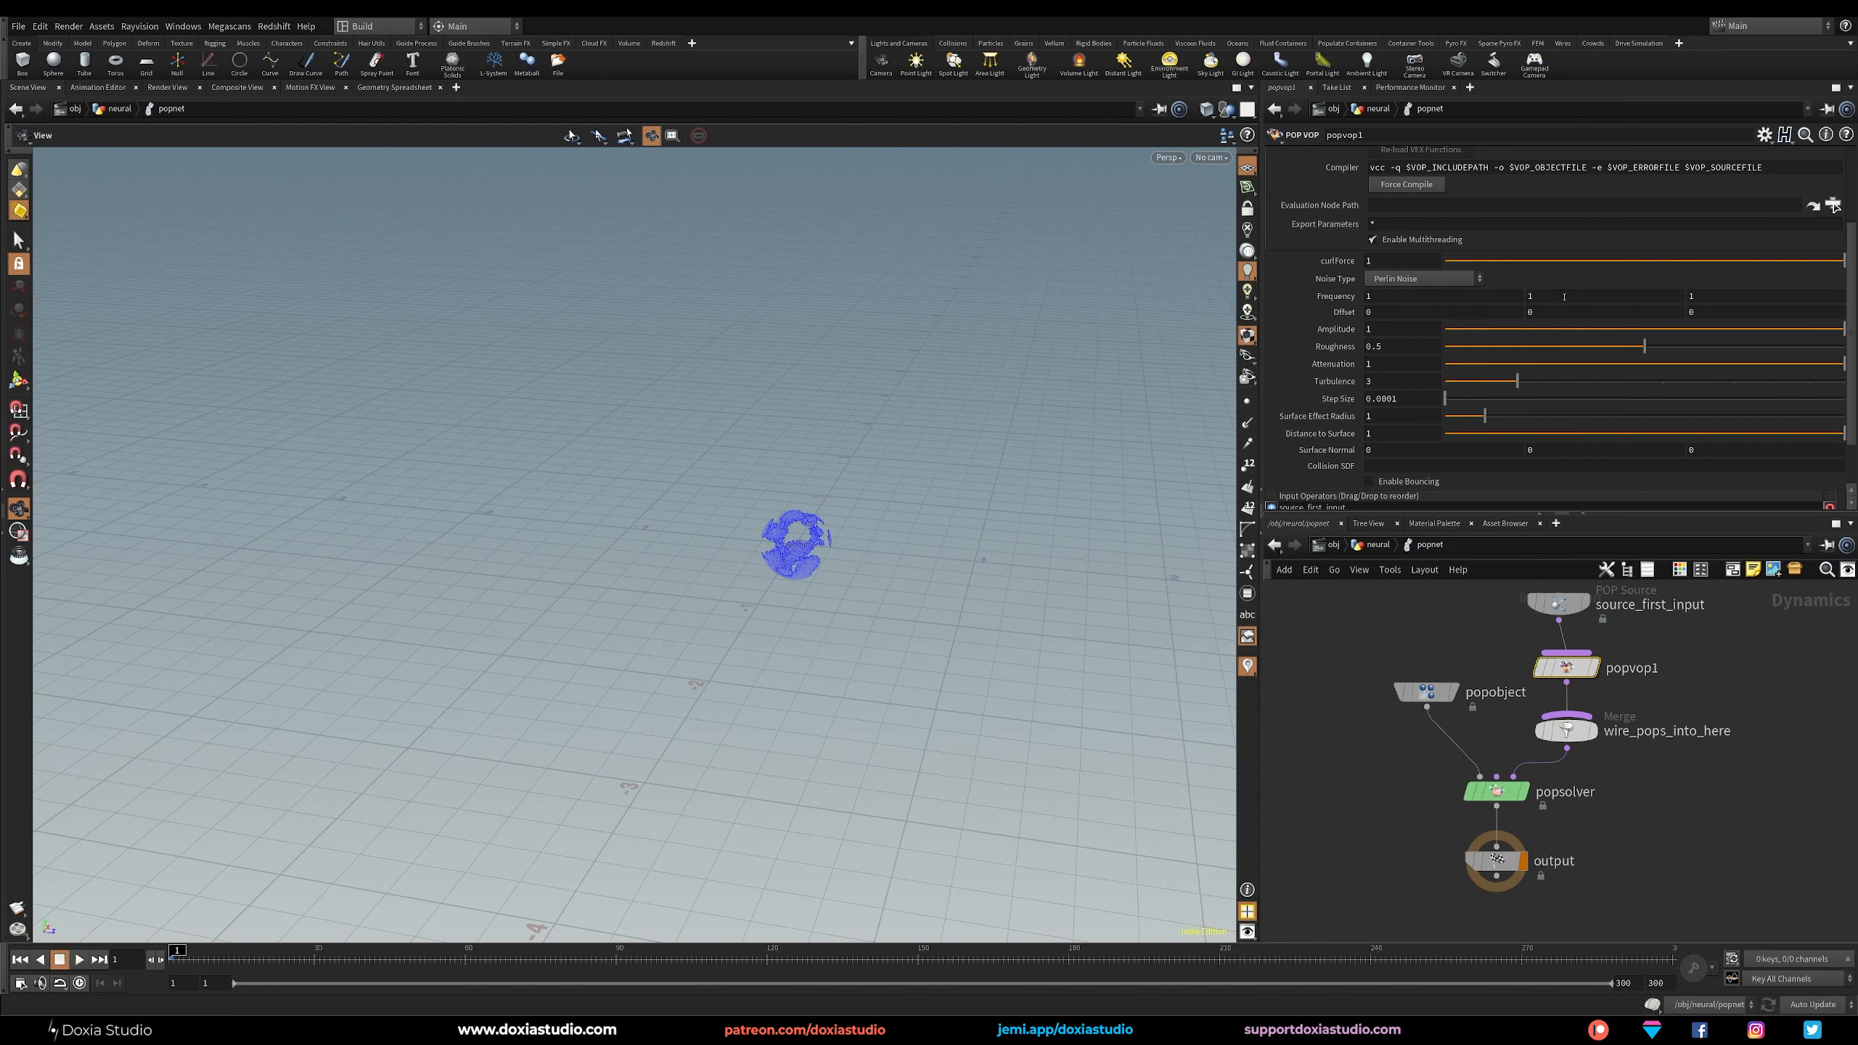
# Link the second and third Frequency components of popvop1 to the first component with relative references.
pyautogui.rightClick(1556, 295)
pyautogui.click(1624, 435)
pyautogui.rightClick(1694, 295)
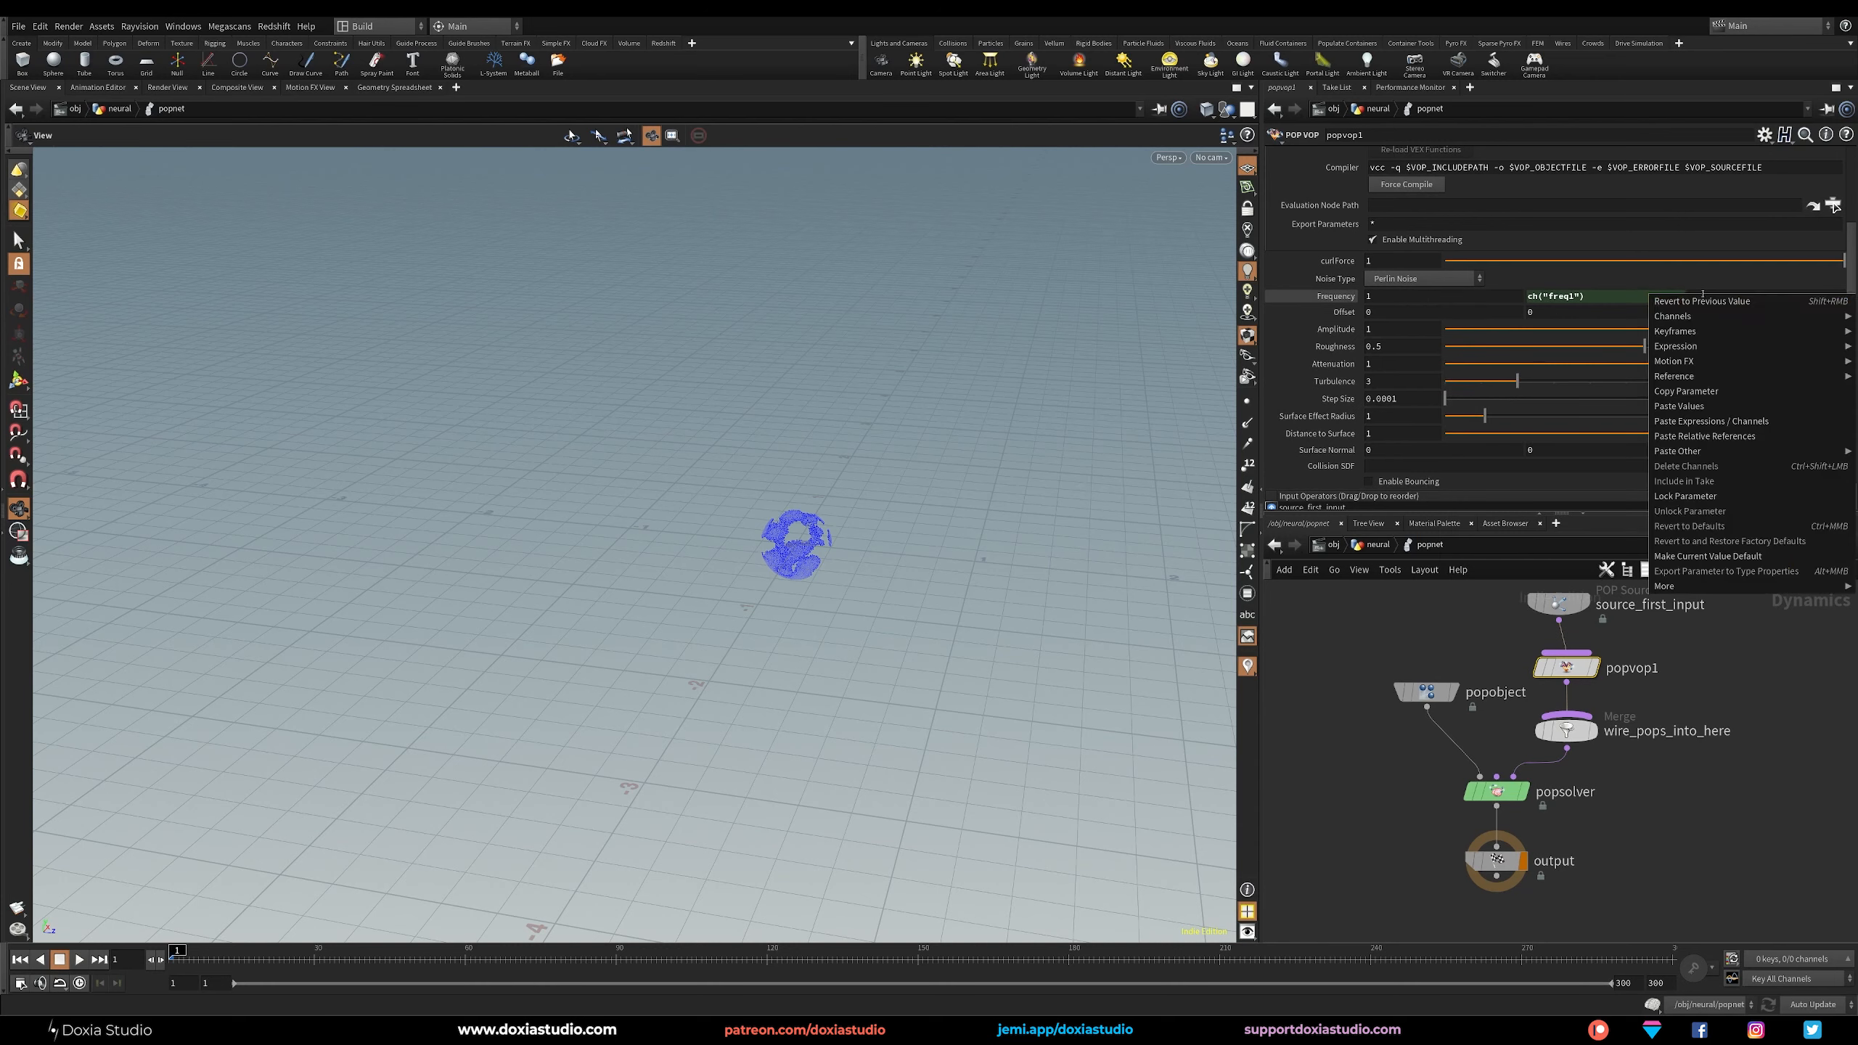
pyautogui.click(1719, 435)
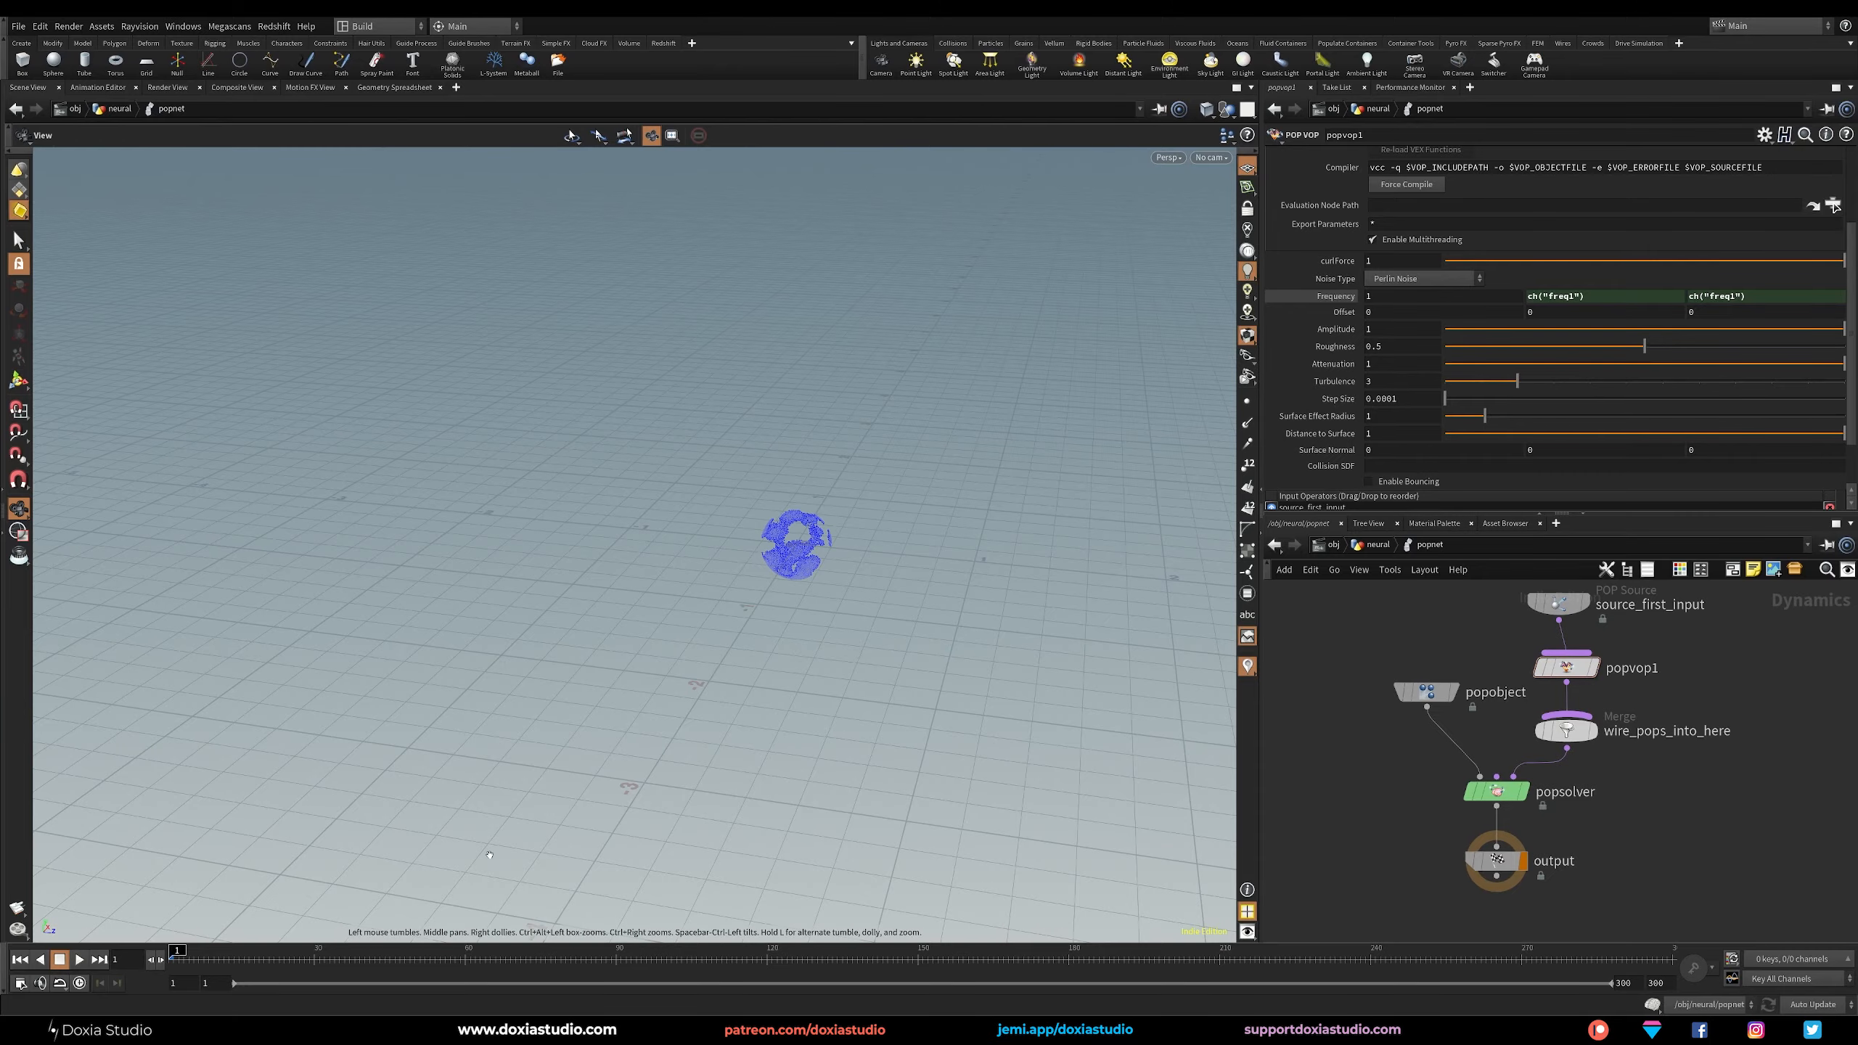
# Play the particle simulation, stop it, and scrub the timeline to frame 83 to examine the motion.
pyautogui.click(79, 959)
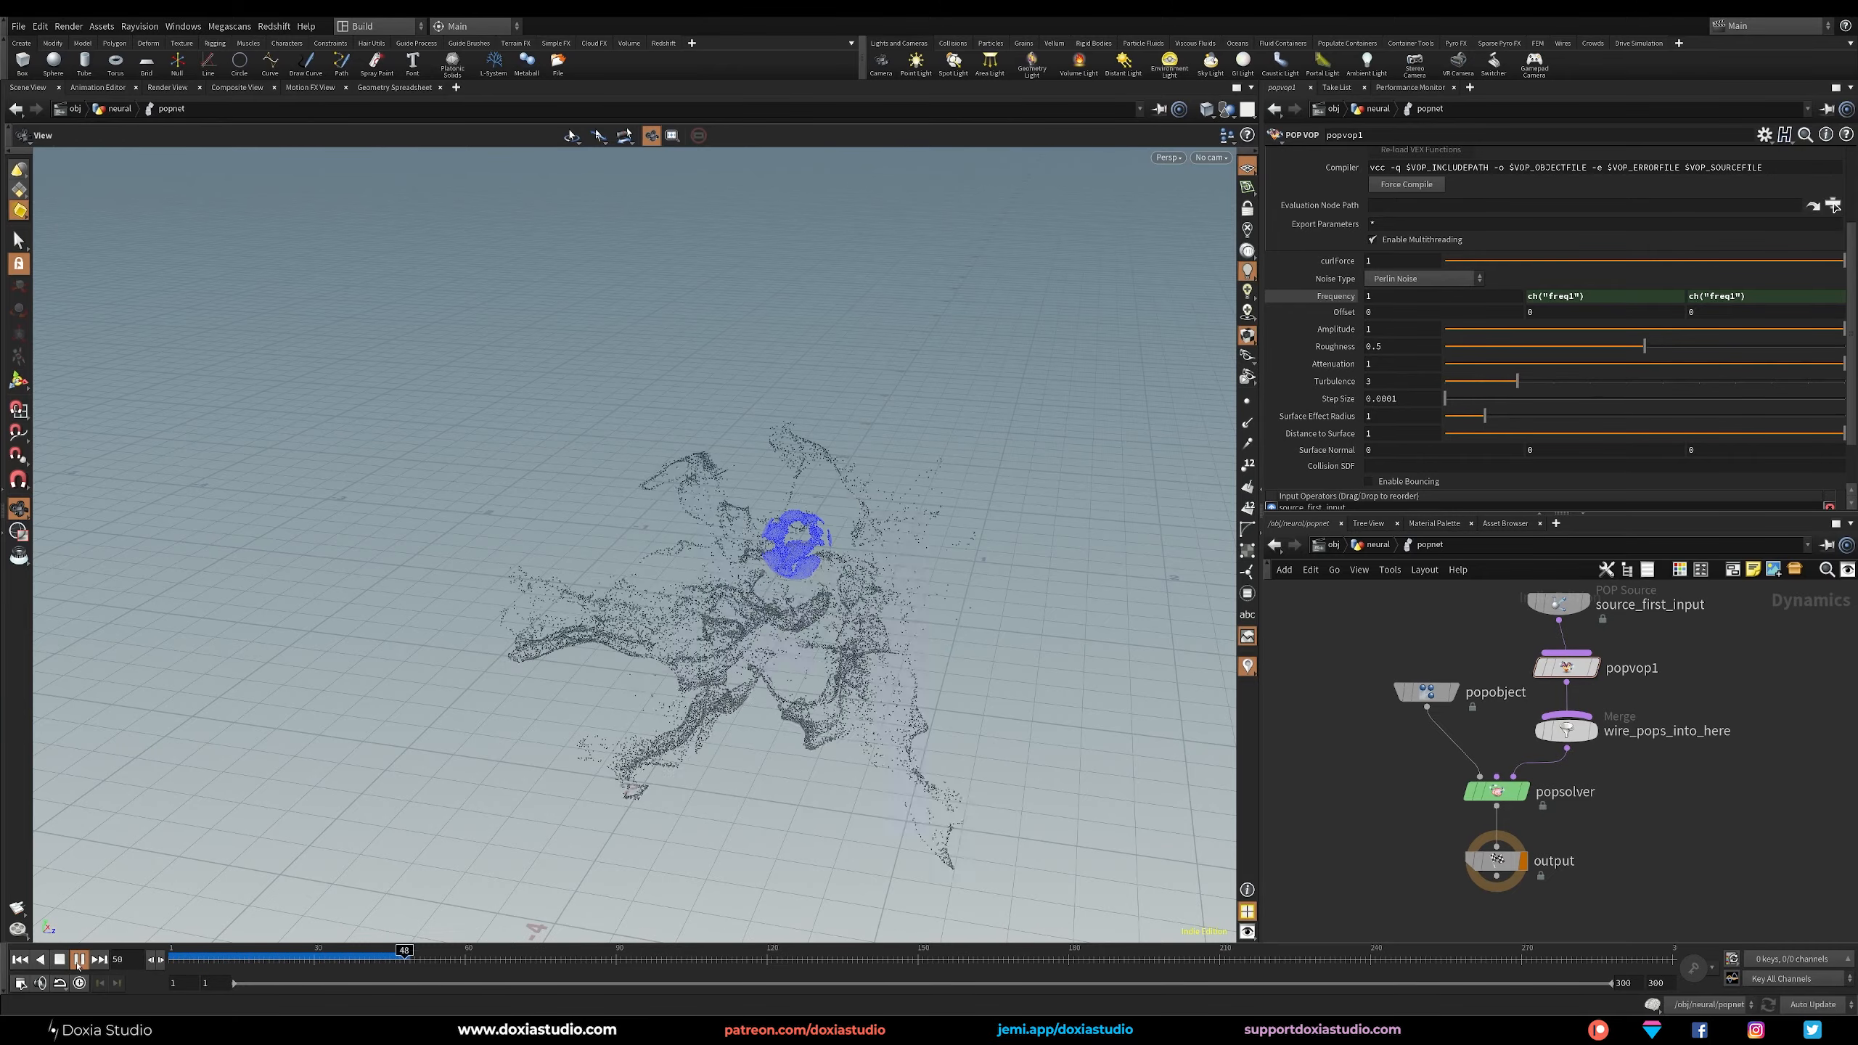
pyautogui.click(79, 964)
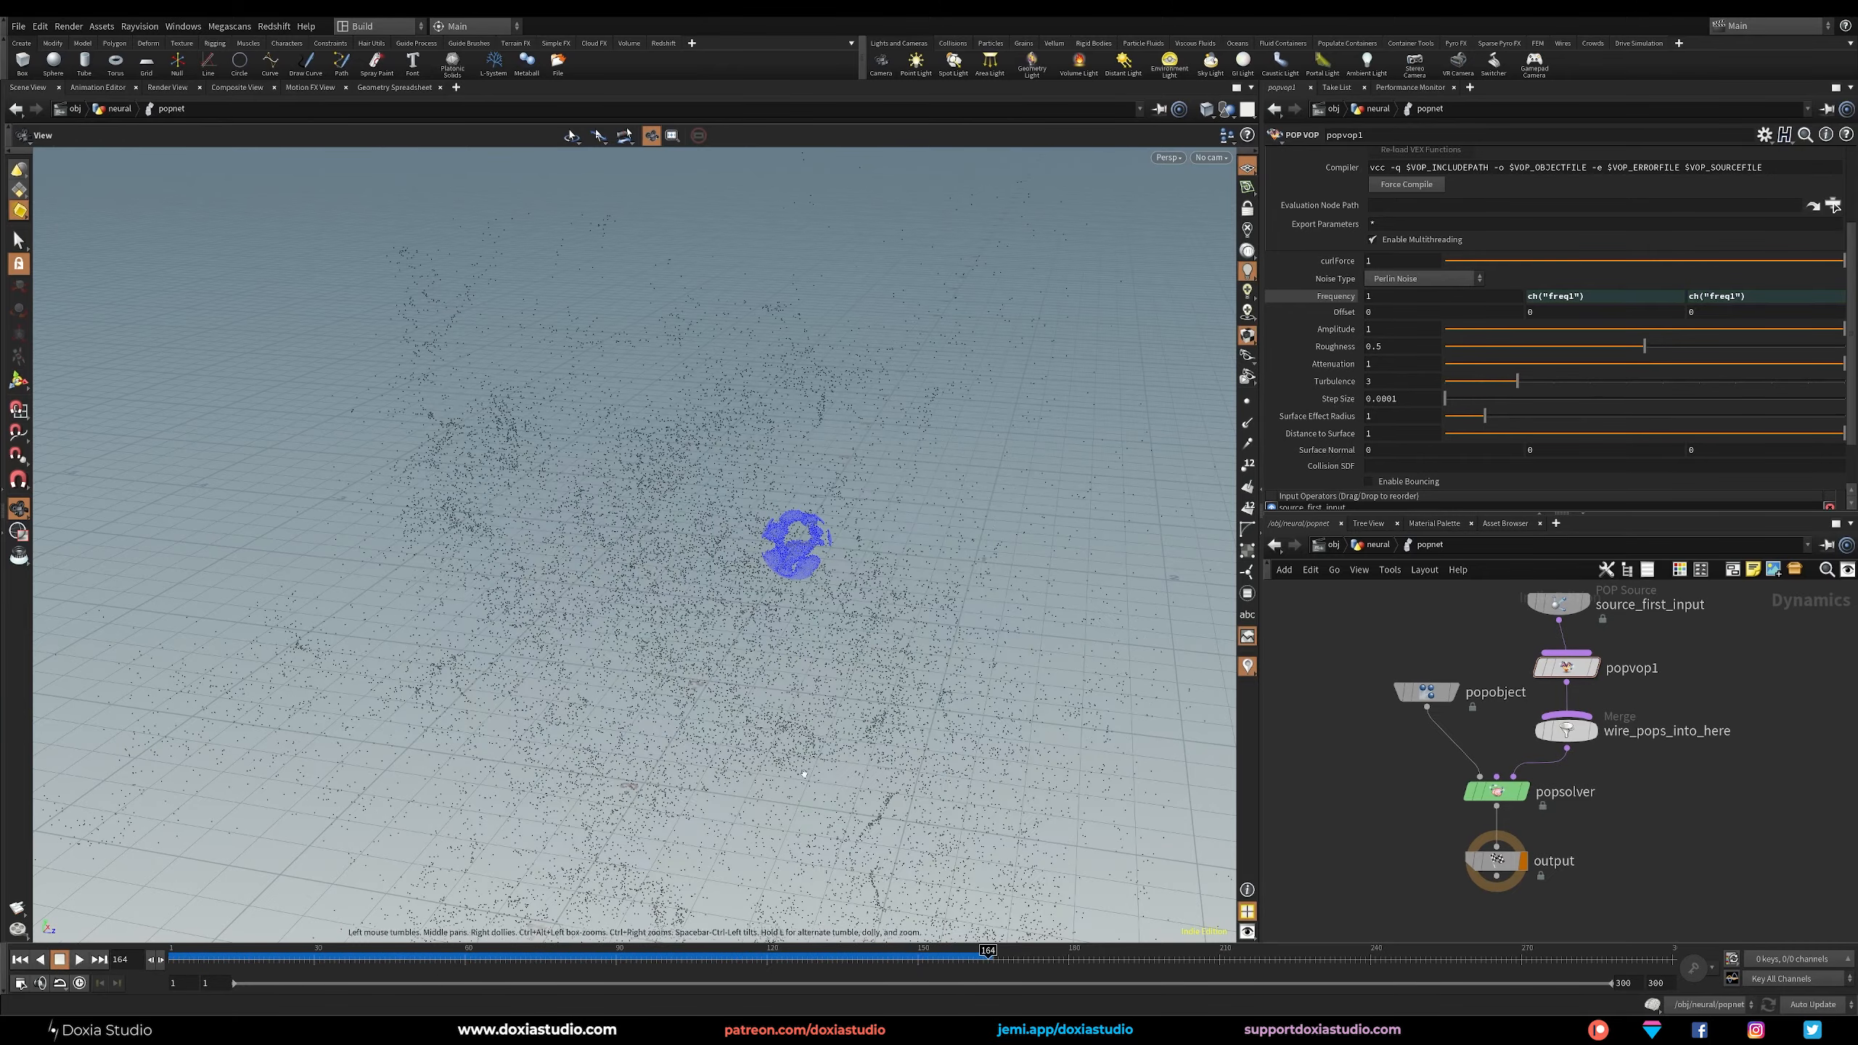
pyautogui.moveTo(703, 959); pyautogui.dragTo(581, 957)
# Return to the neural geometry network and display the output of the popnet node.
pyautogui.press('u')
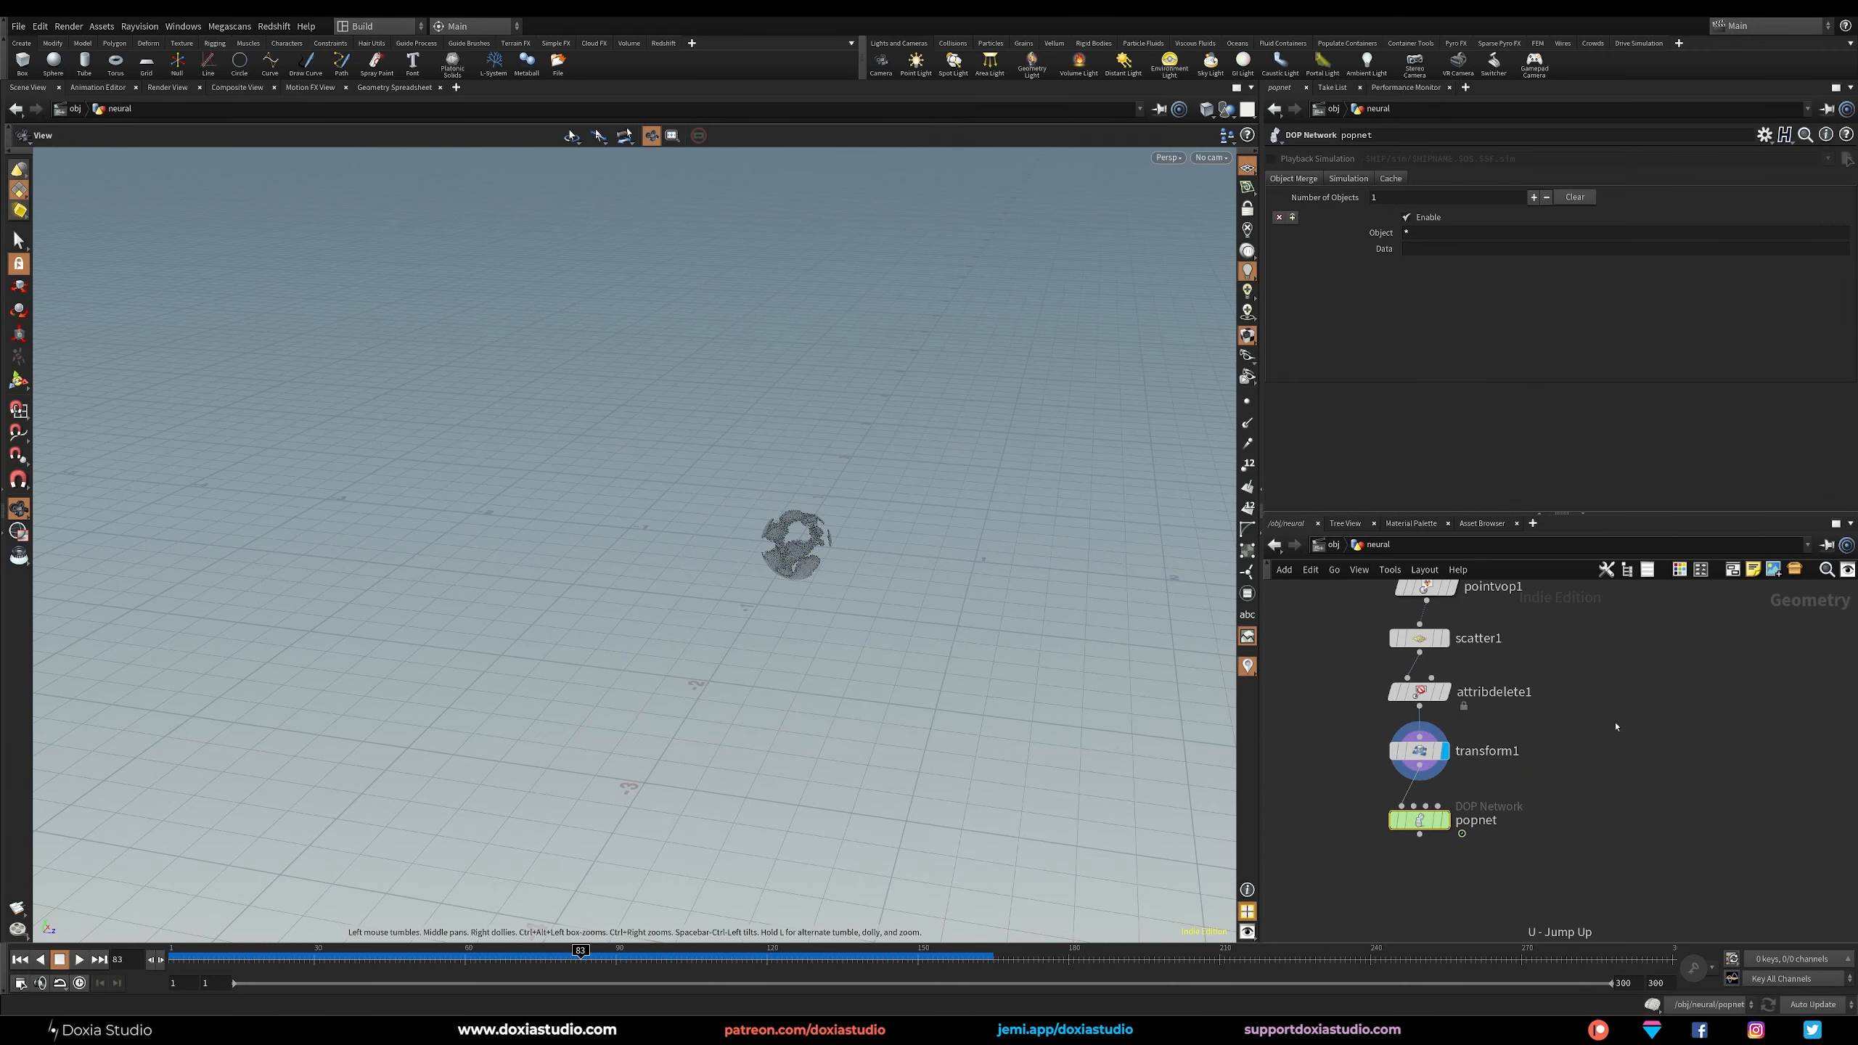
pyautogui.click(1438, 771)
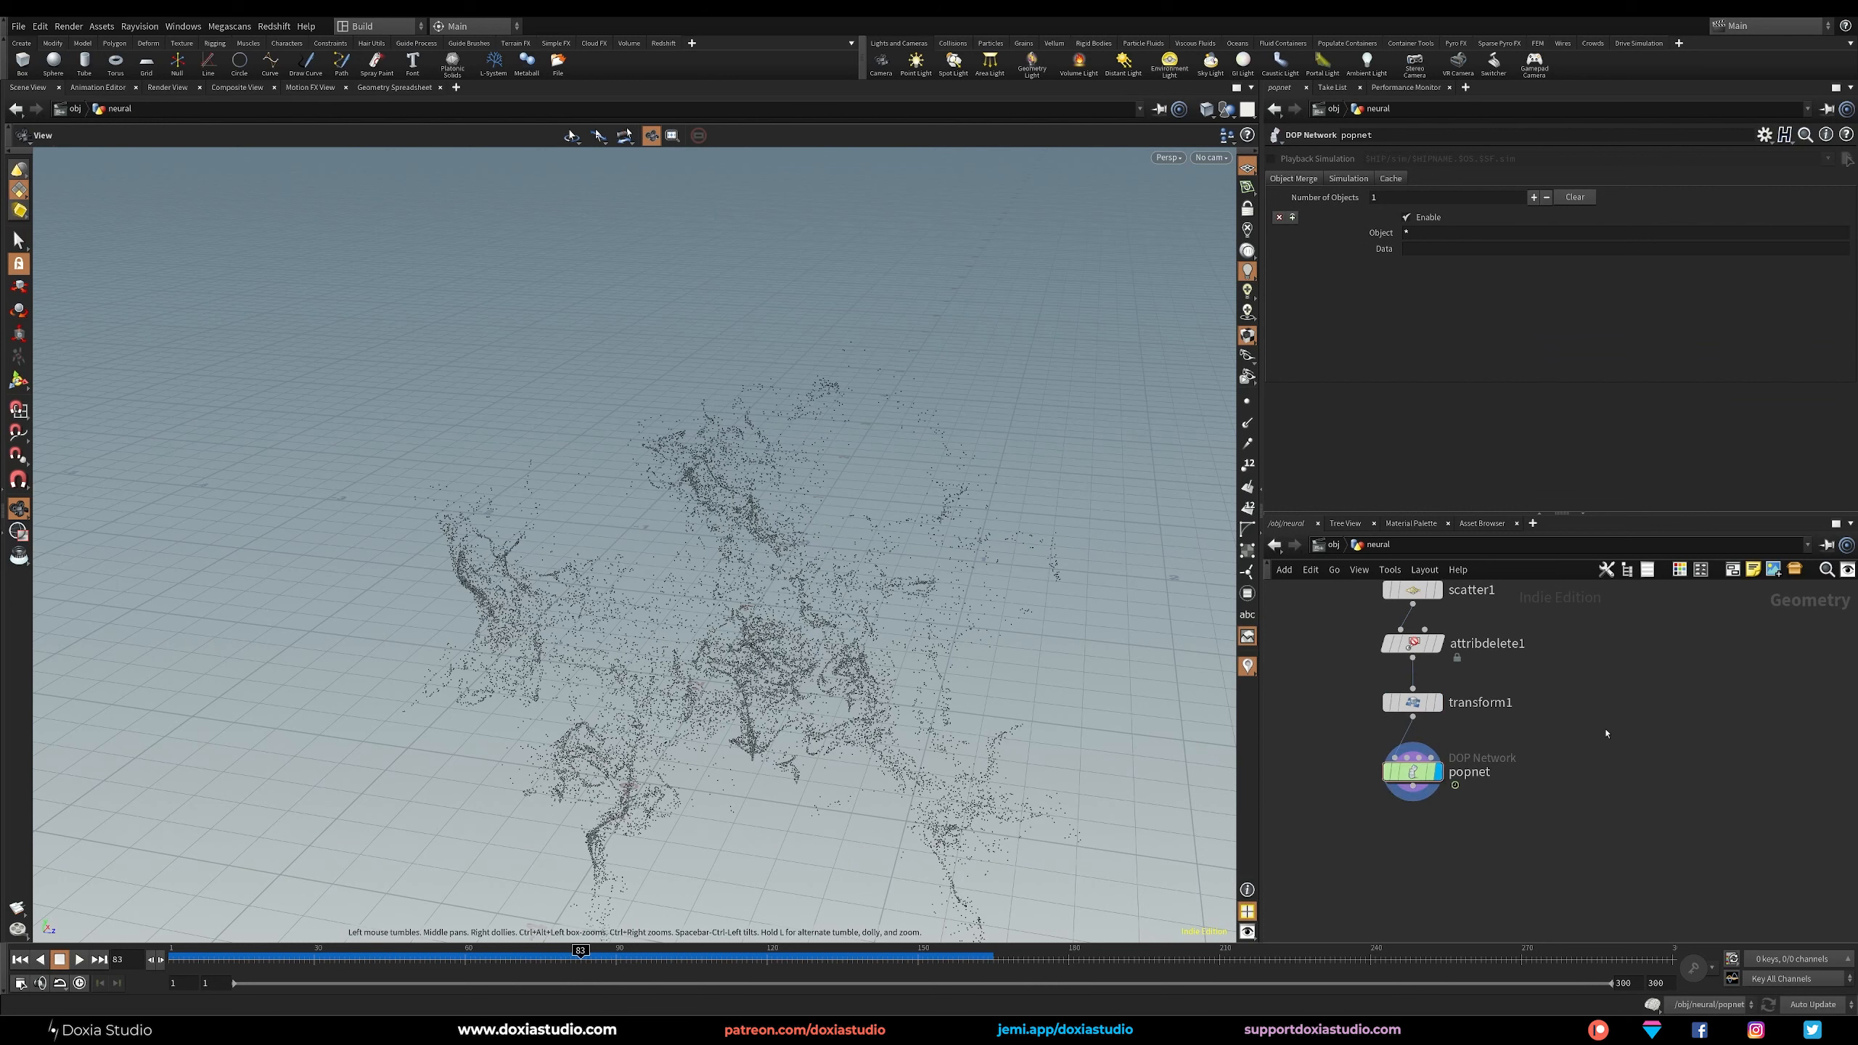
pyautogui.click(1412, 786)
pyautogui.click(1414, 828)
pyautogui.write('trails')
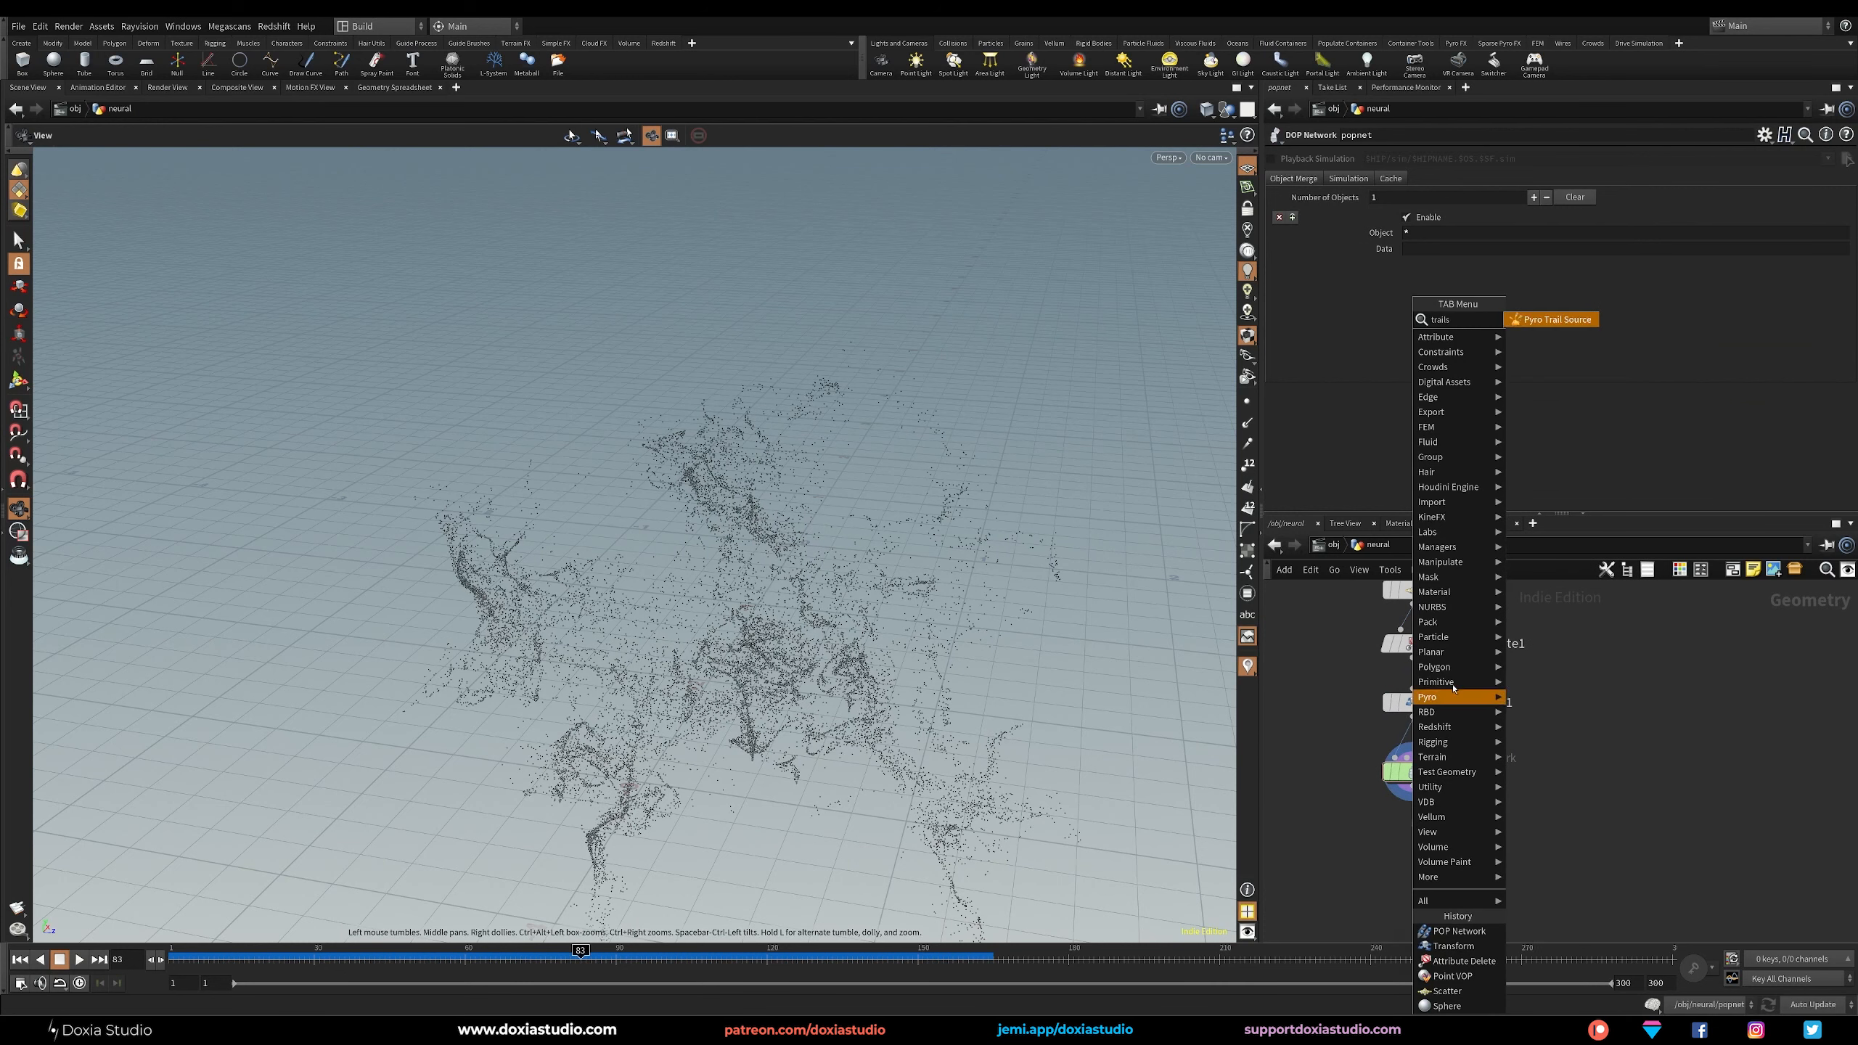
pyautogui.click(1616, 730)
# Add a Trail node below popnet, wire it to popnet's output, and display it.
pyautogui.press('Tab')
pyautogui.write('trail')
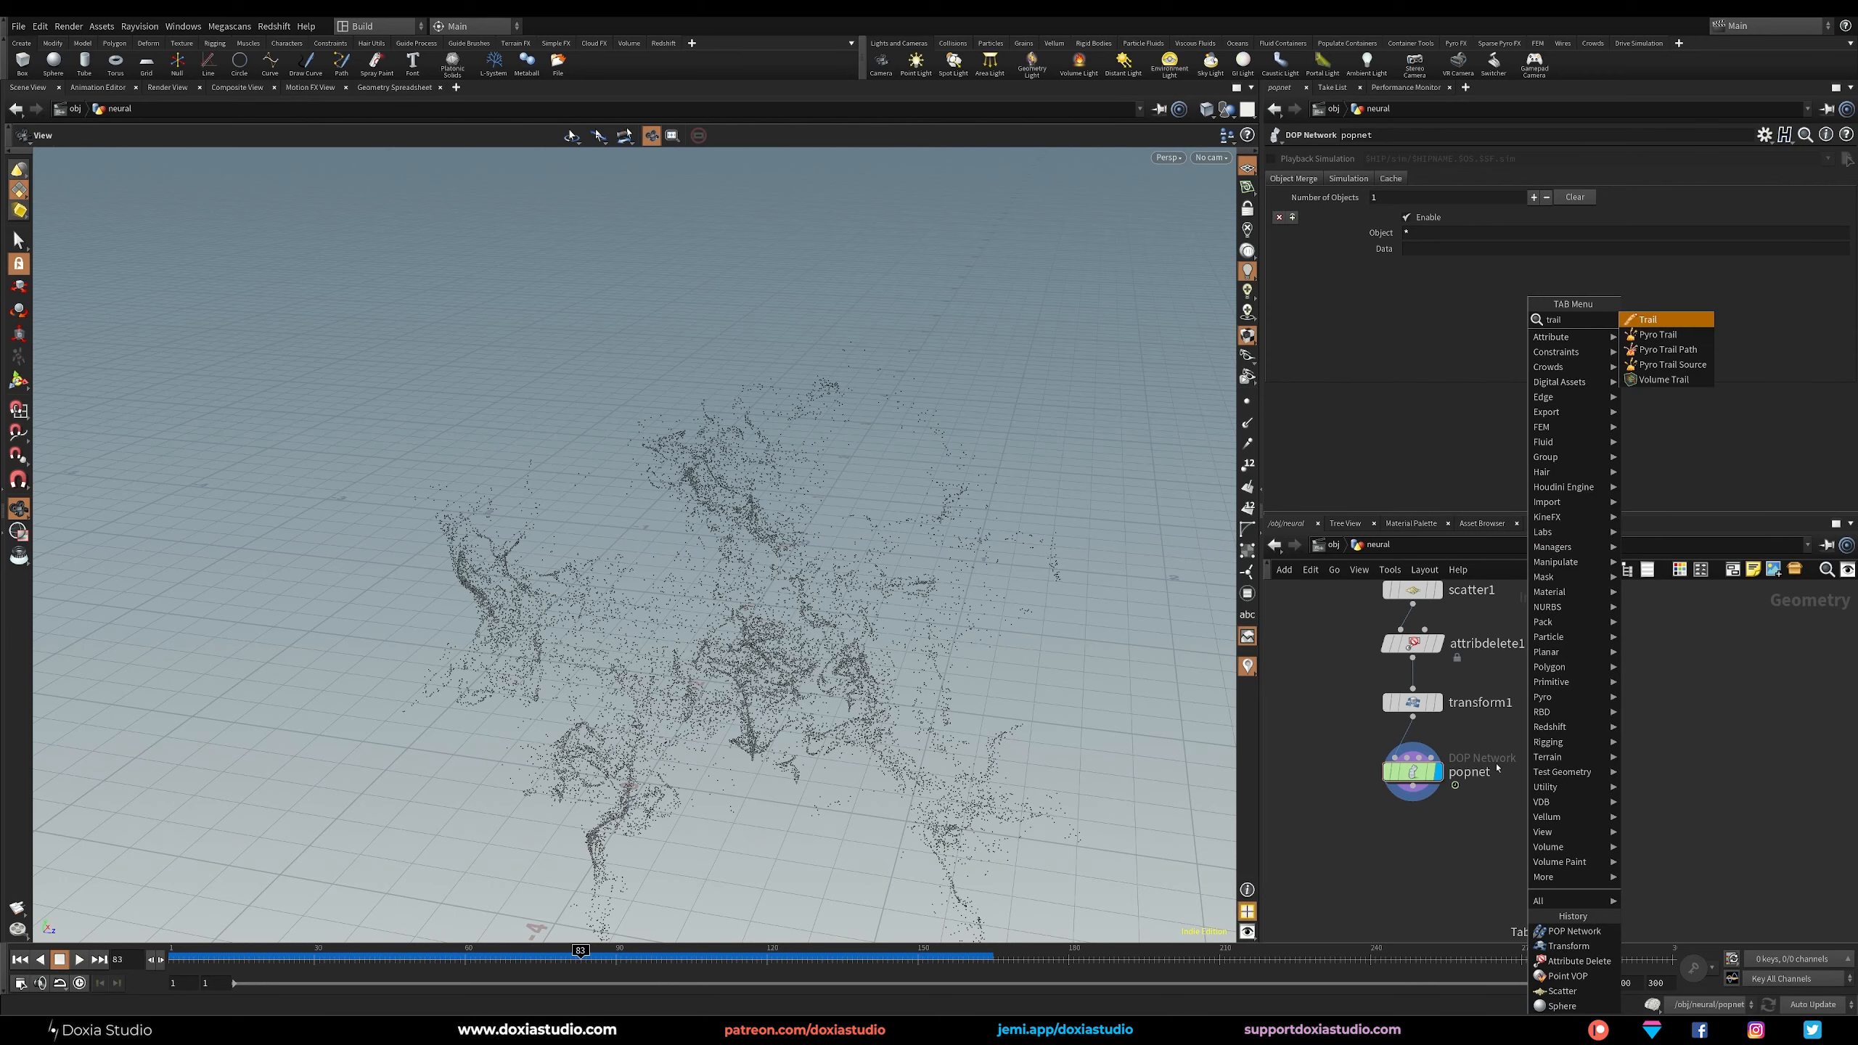
pyautogui.click(1646, 320)
pyautogui.moveTo(1422, 833)
pyautogui.mouseDown()
pyautogui.moveTo(1422, 853)
pyautogui.moveTo(1425, 837)
pyautogui.mouseUp()
pyautogui.click(1435, 849)
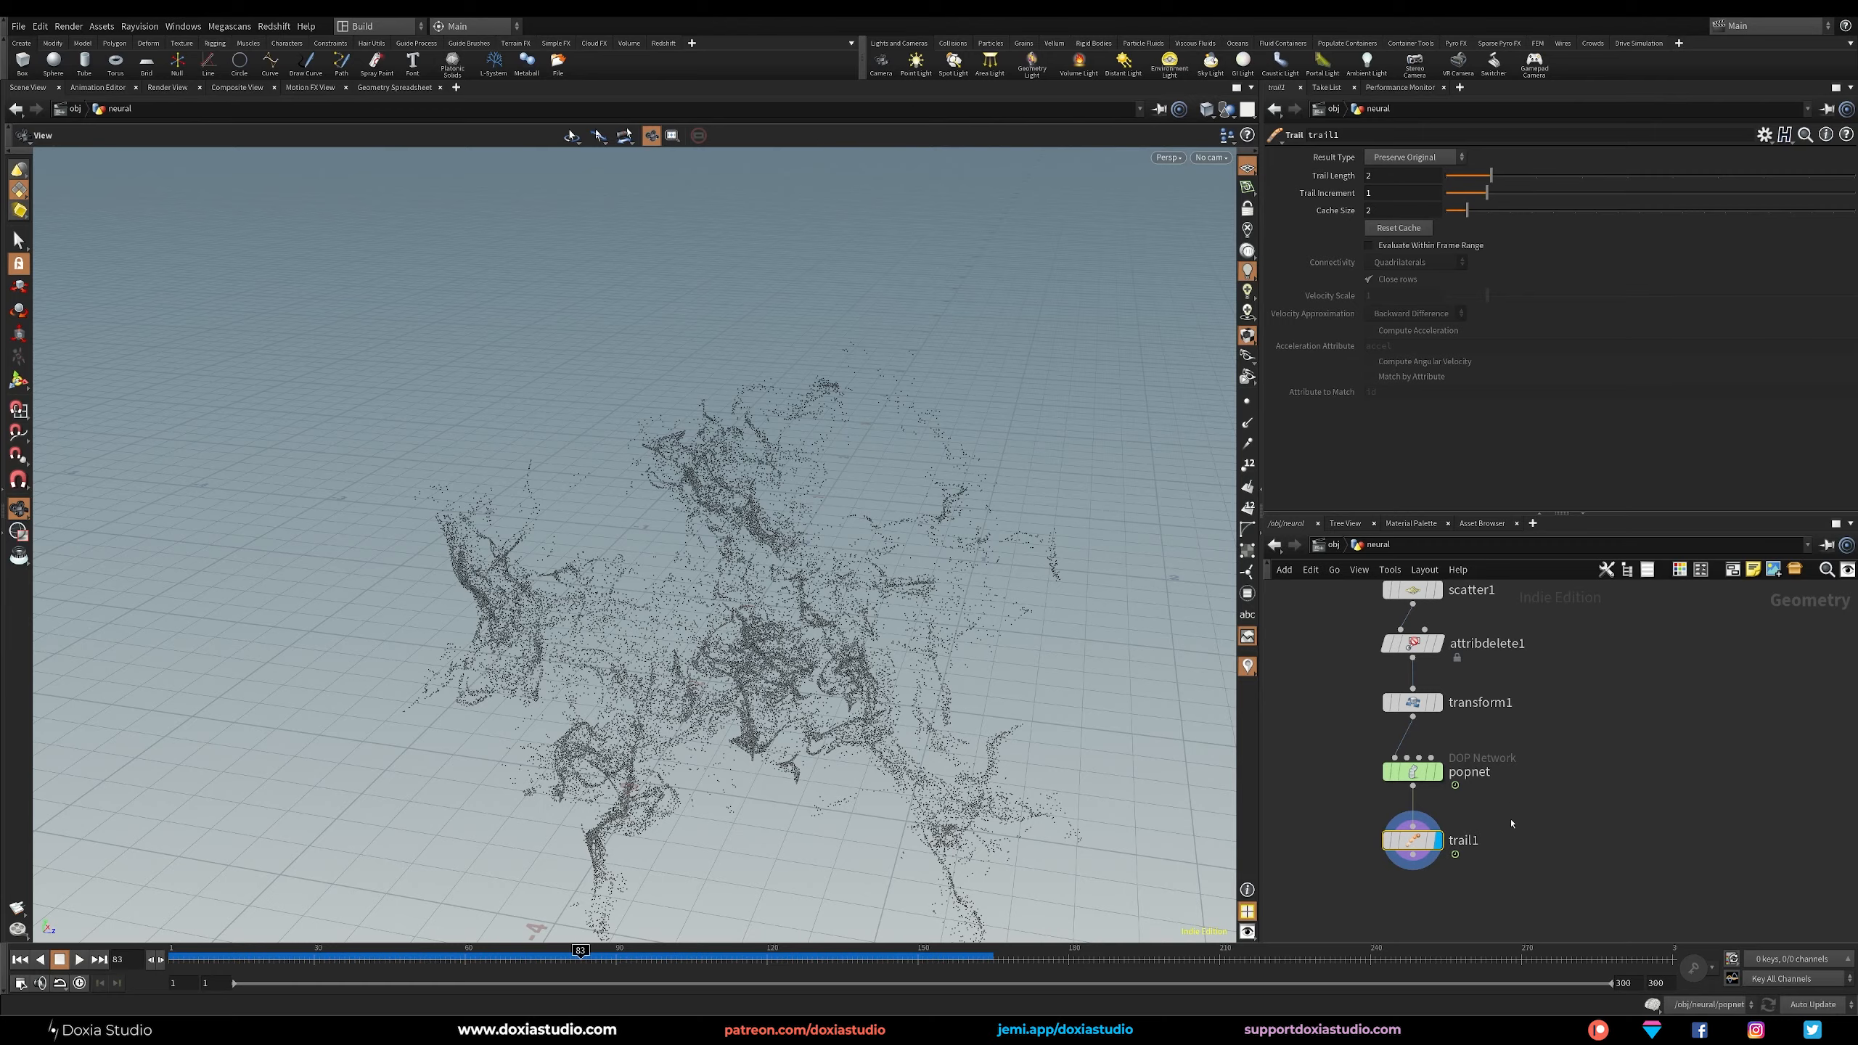
# Set the Trail node's Result Type to Connect as Polygons and its Trail Length to $FEND.
pyautogui.moveTo(739, 649); pyautogui.dragTo(1059, 730)
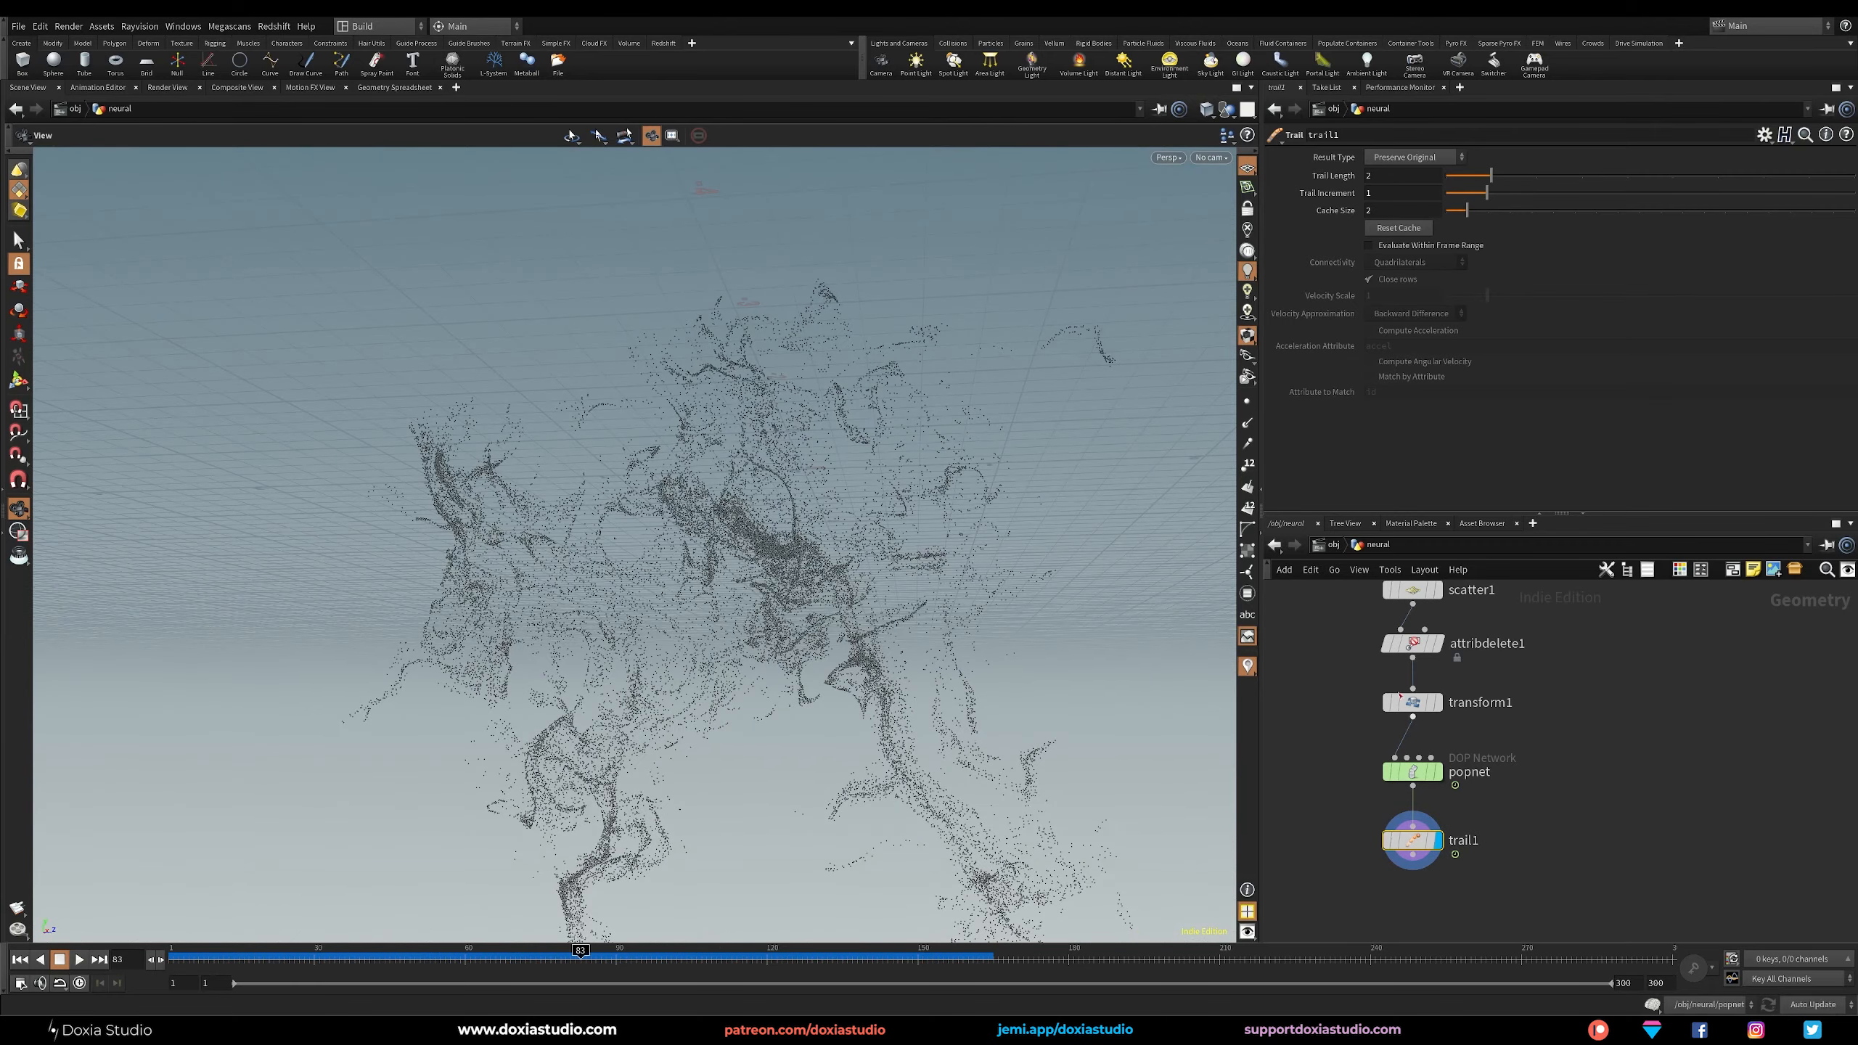
pyautogui.click(1413, 158)
pyautogui.click(1410, 202)
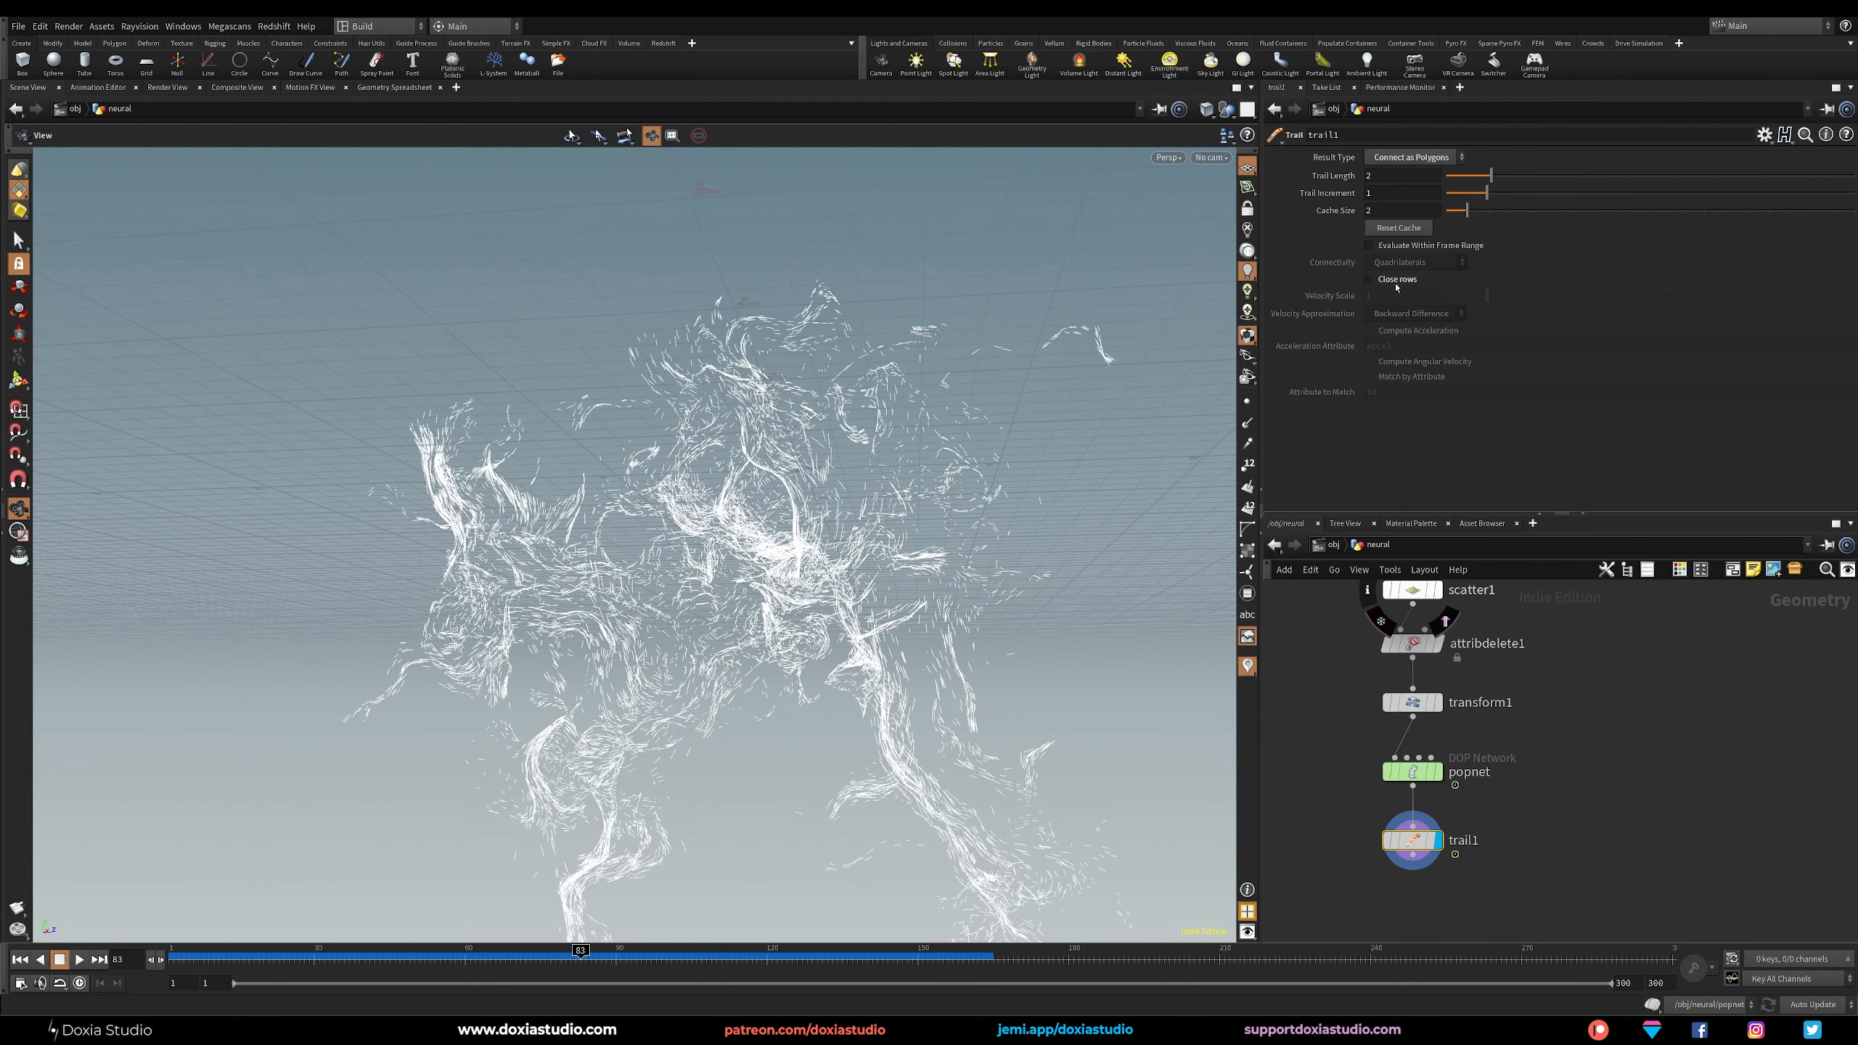
pyautogui.click(1390, 176)
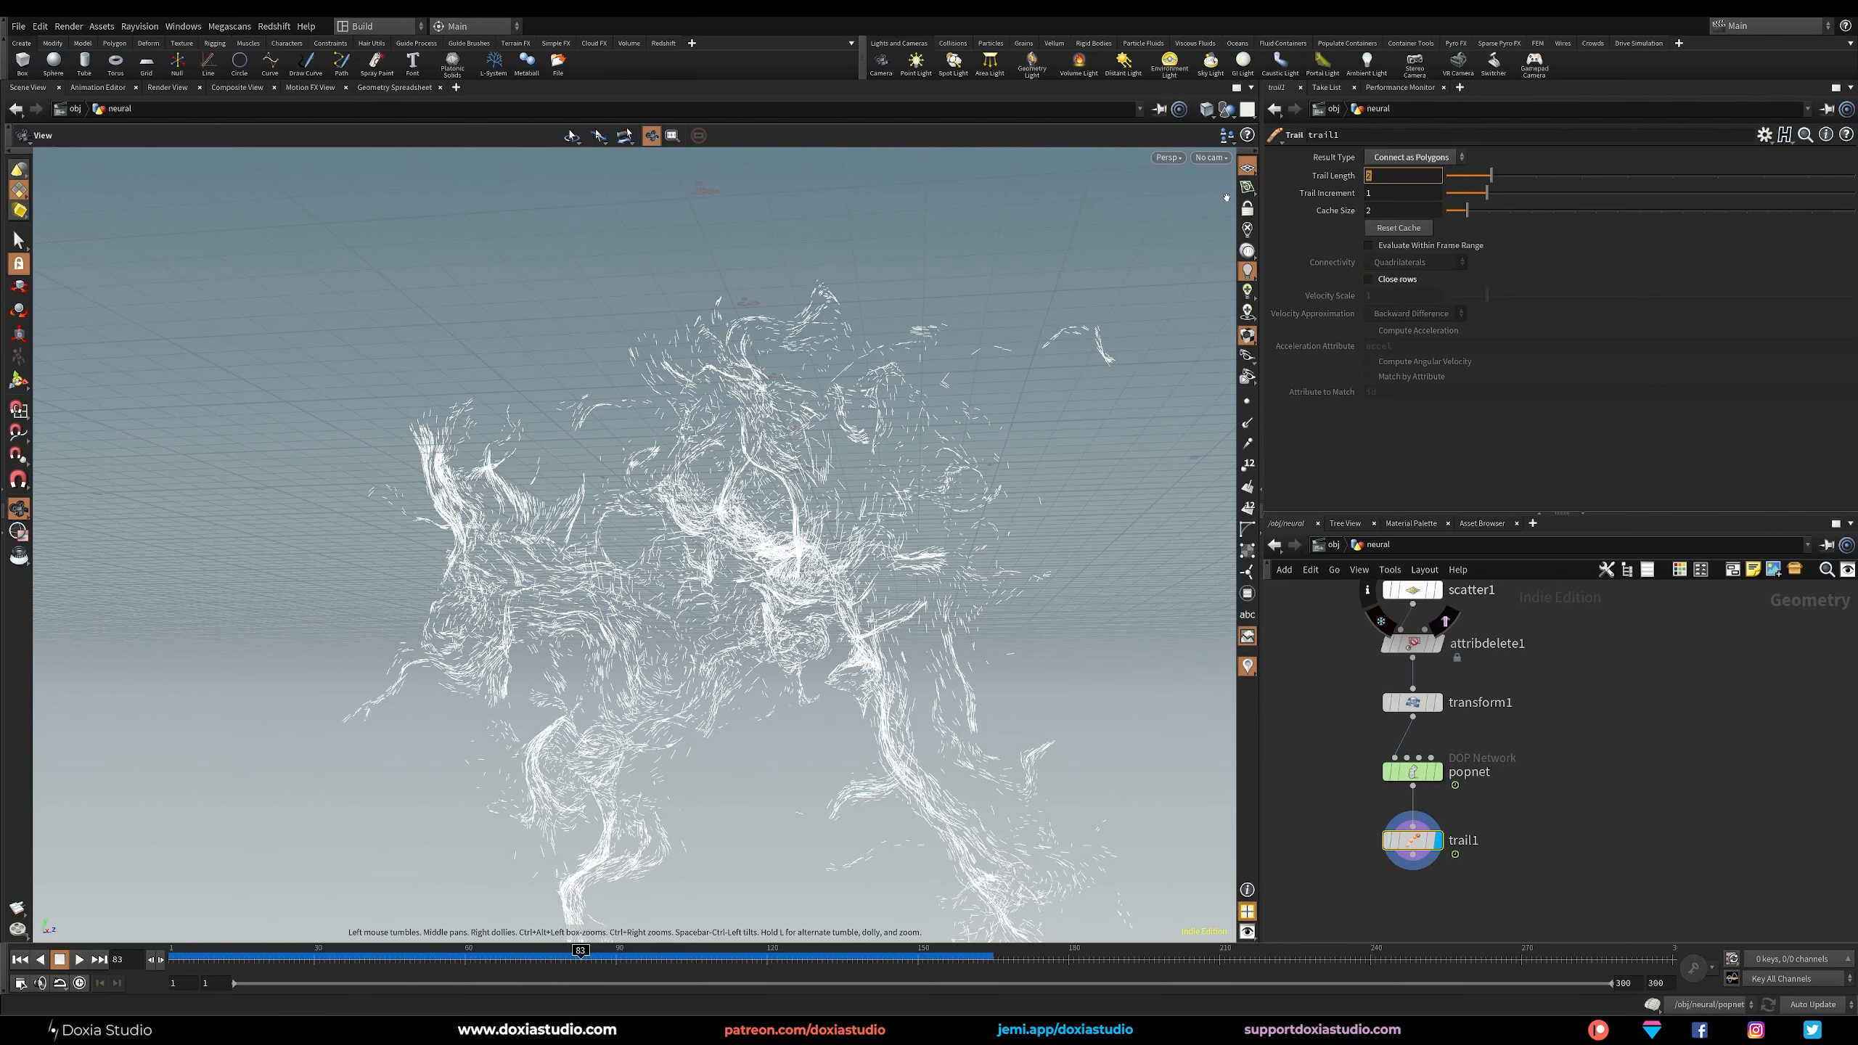
pyautogui.write('$FEND')
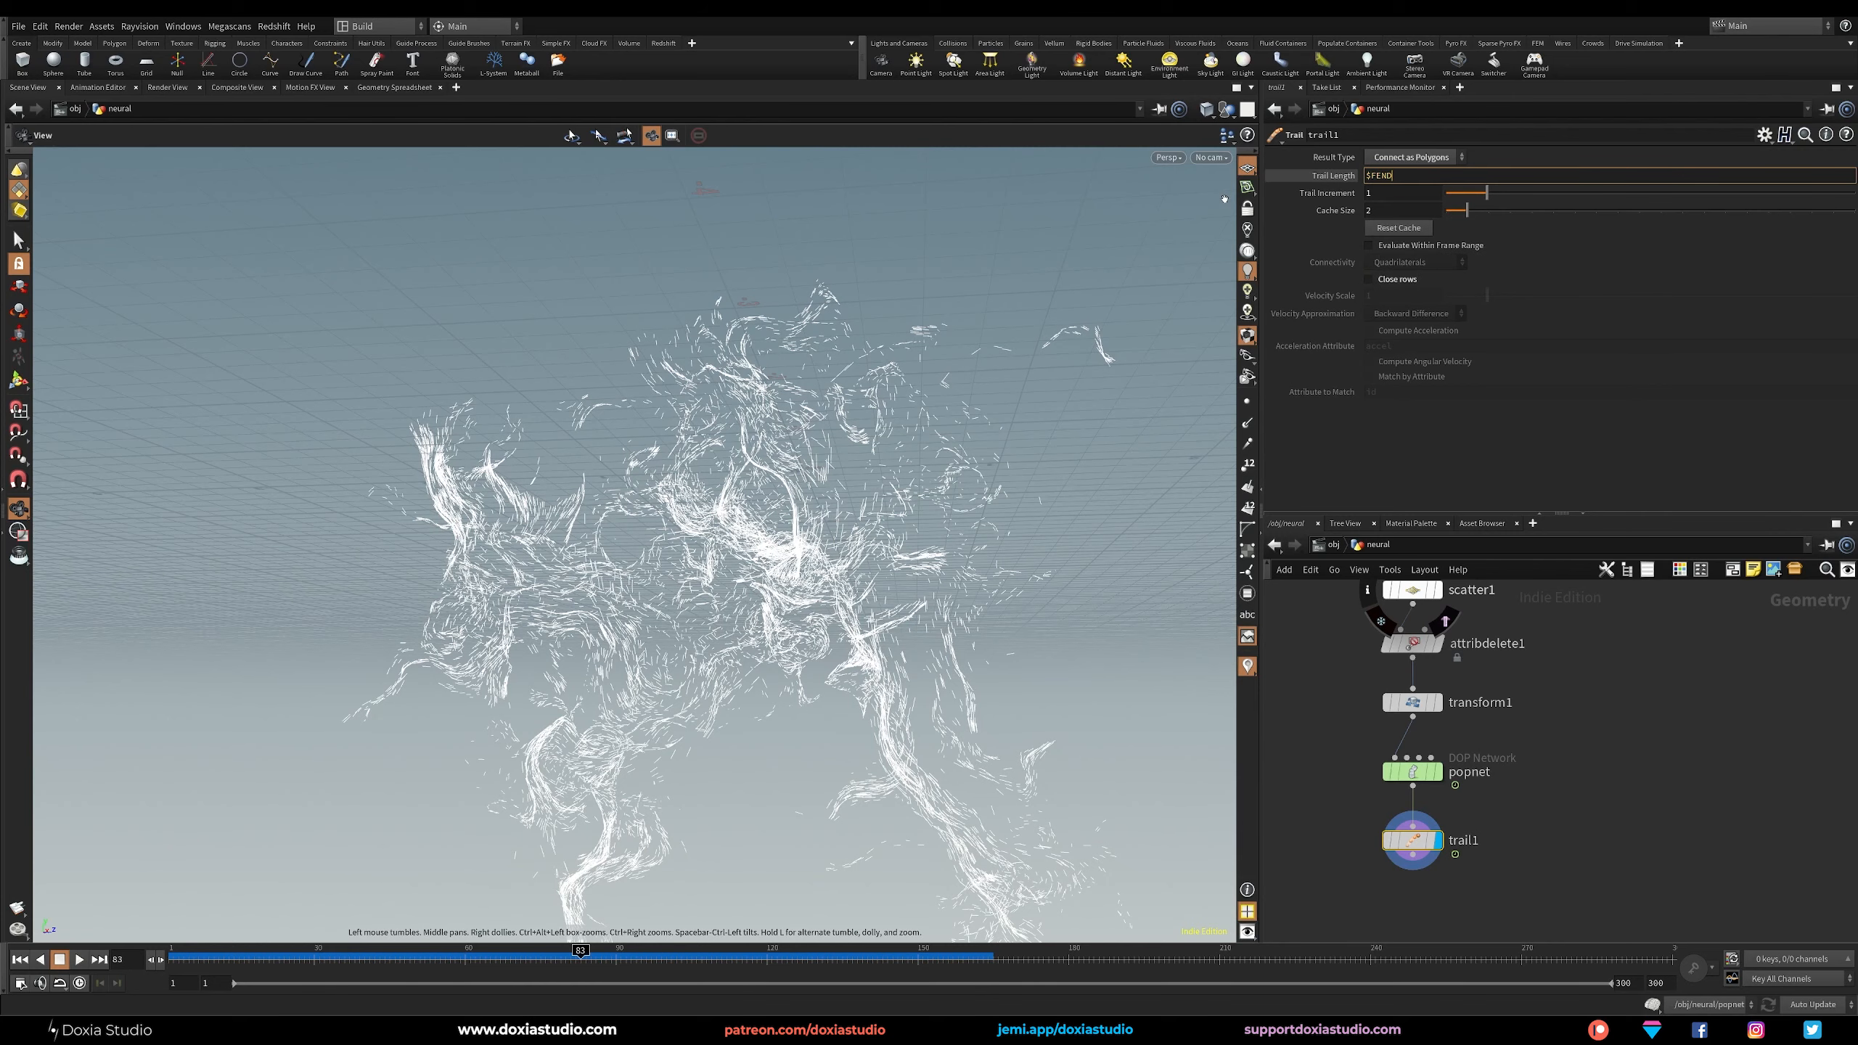
pyautogui.press('Return')
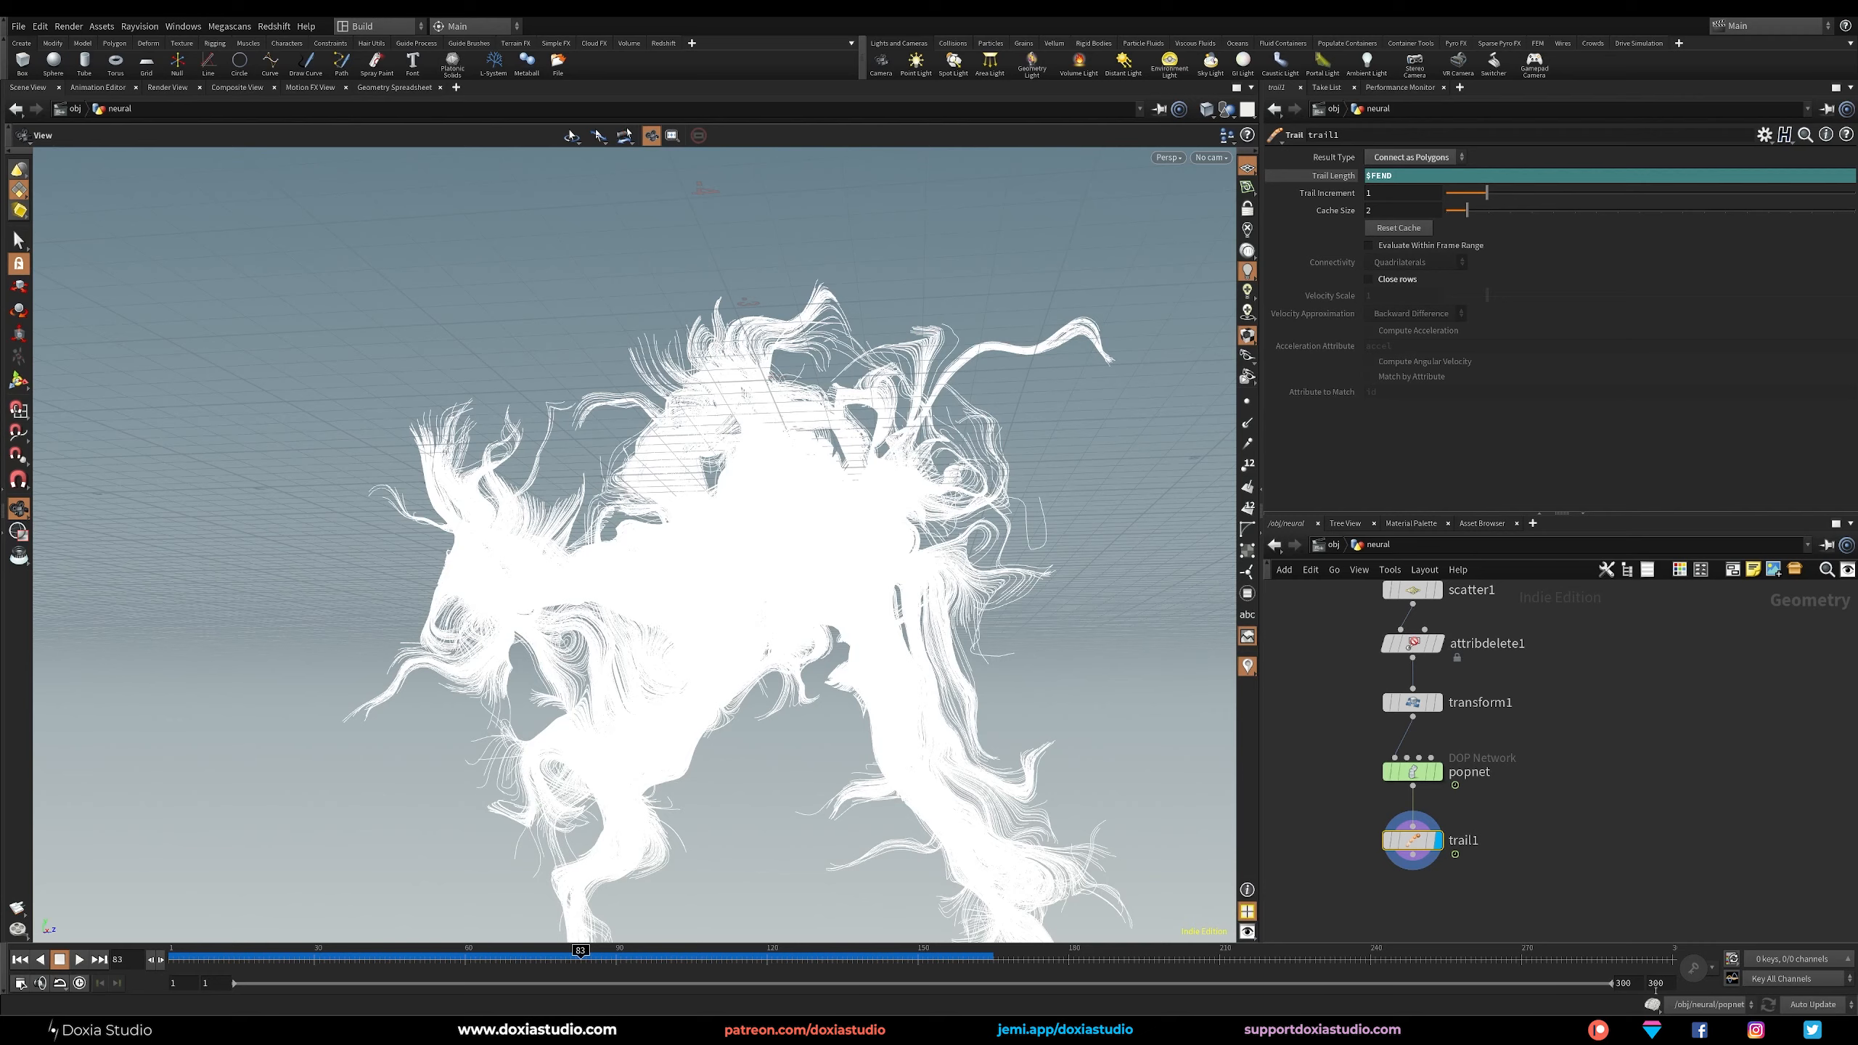
pyautogui.click(1321, 177)
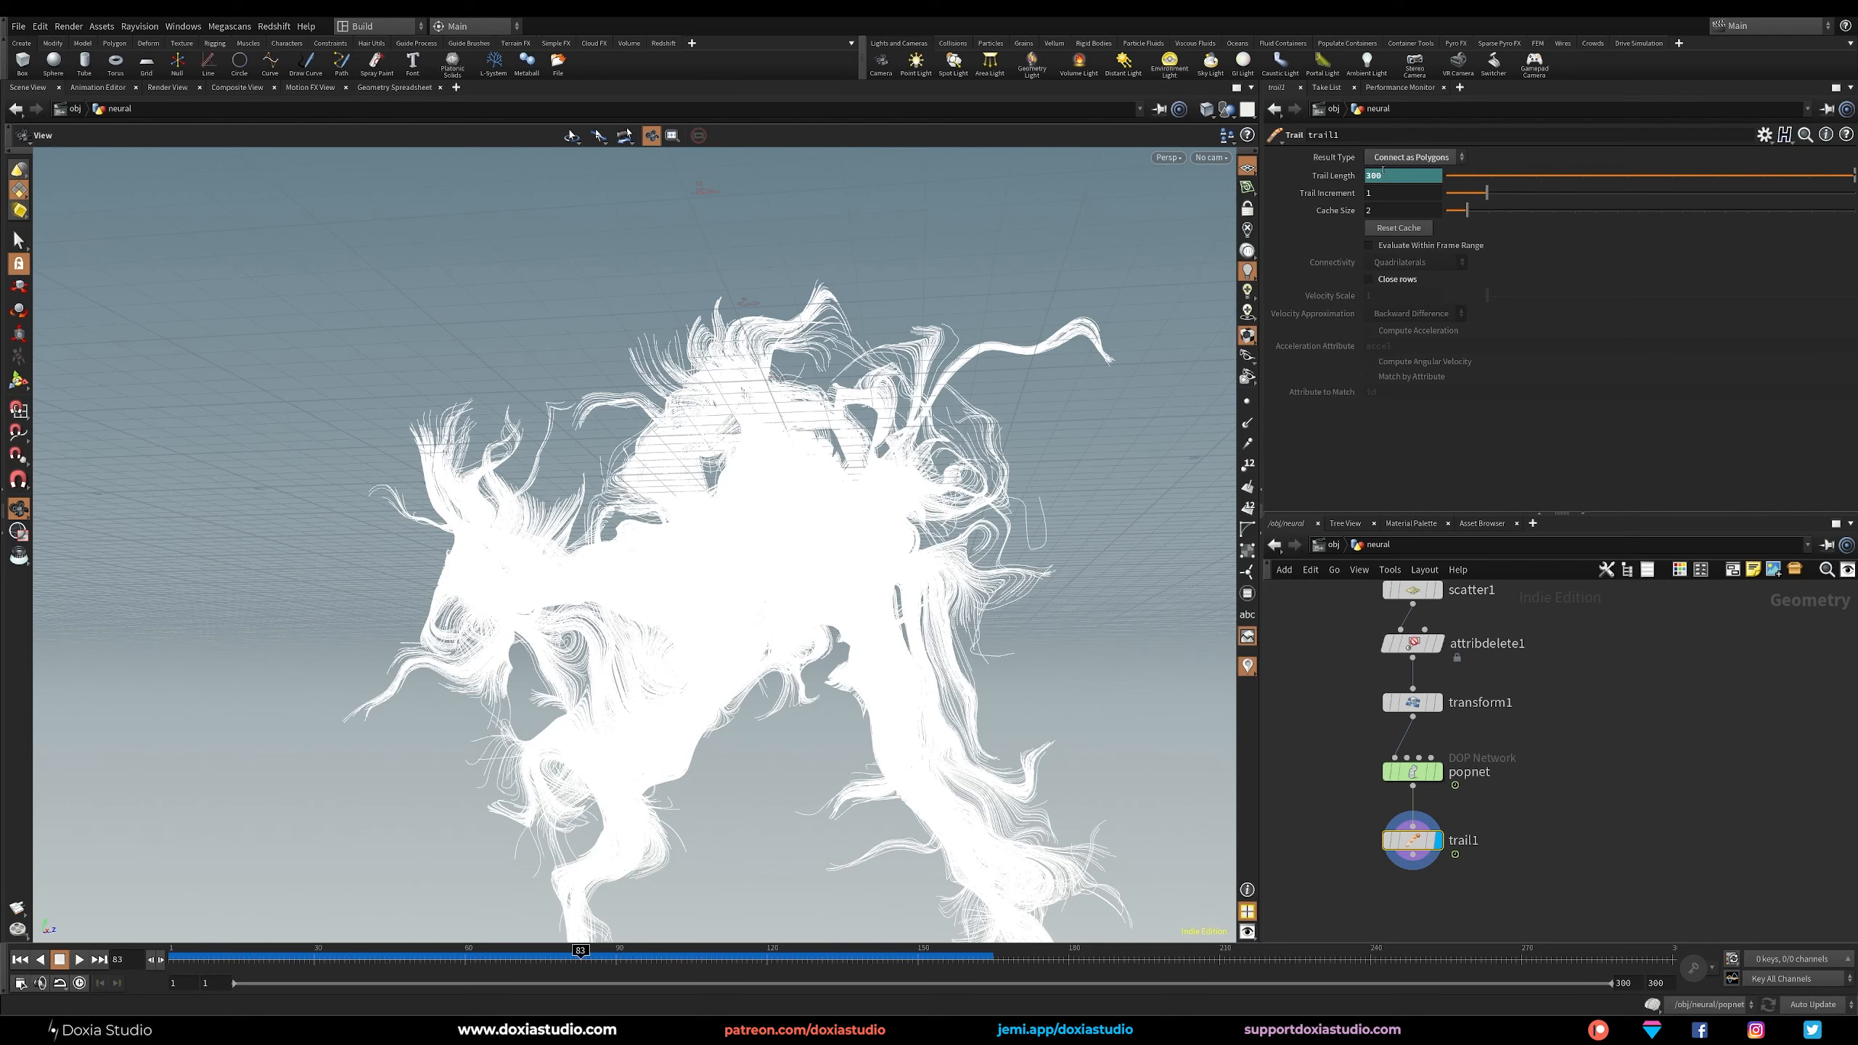
# Change the viewport background to the Dark color scheme in the display options.
pyautogui.moveTo(736, 608); pyautogui.dragTo(613, 662)
pyautogui.press('d')
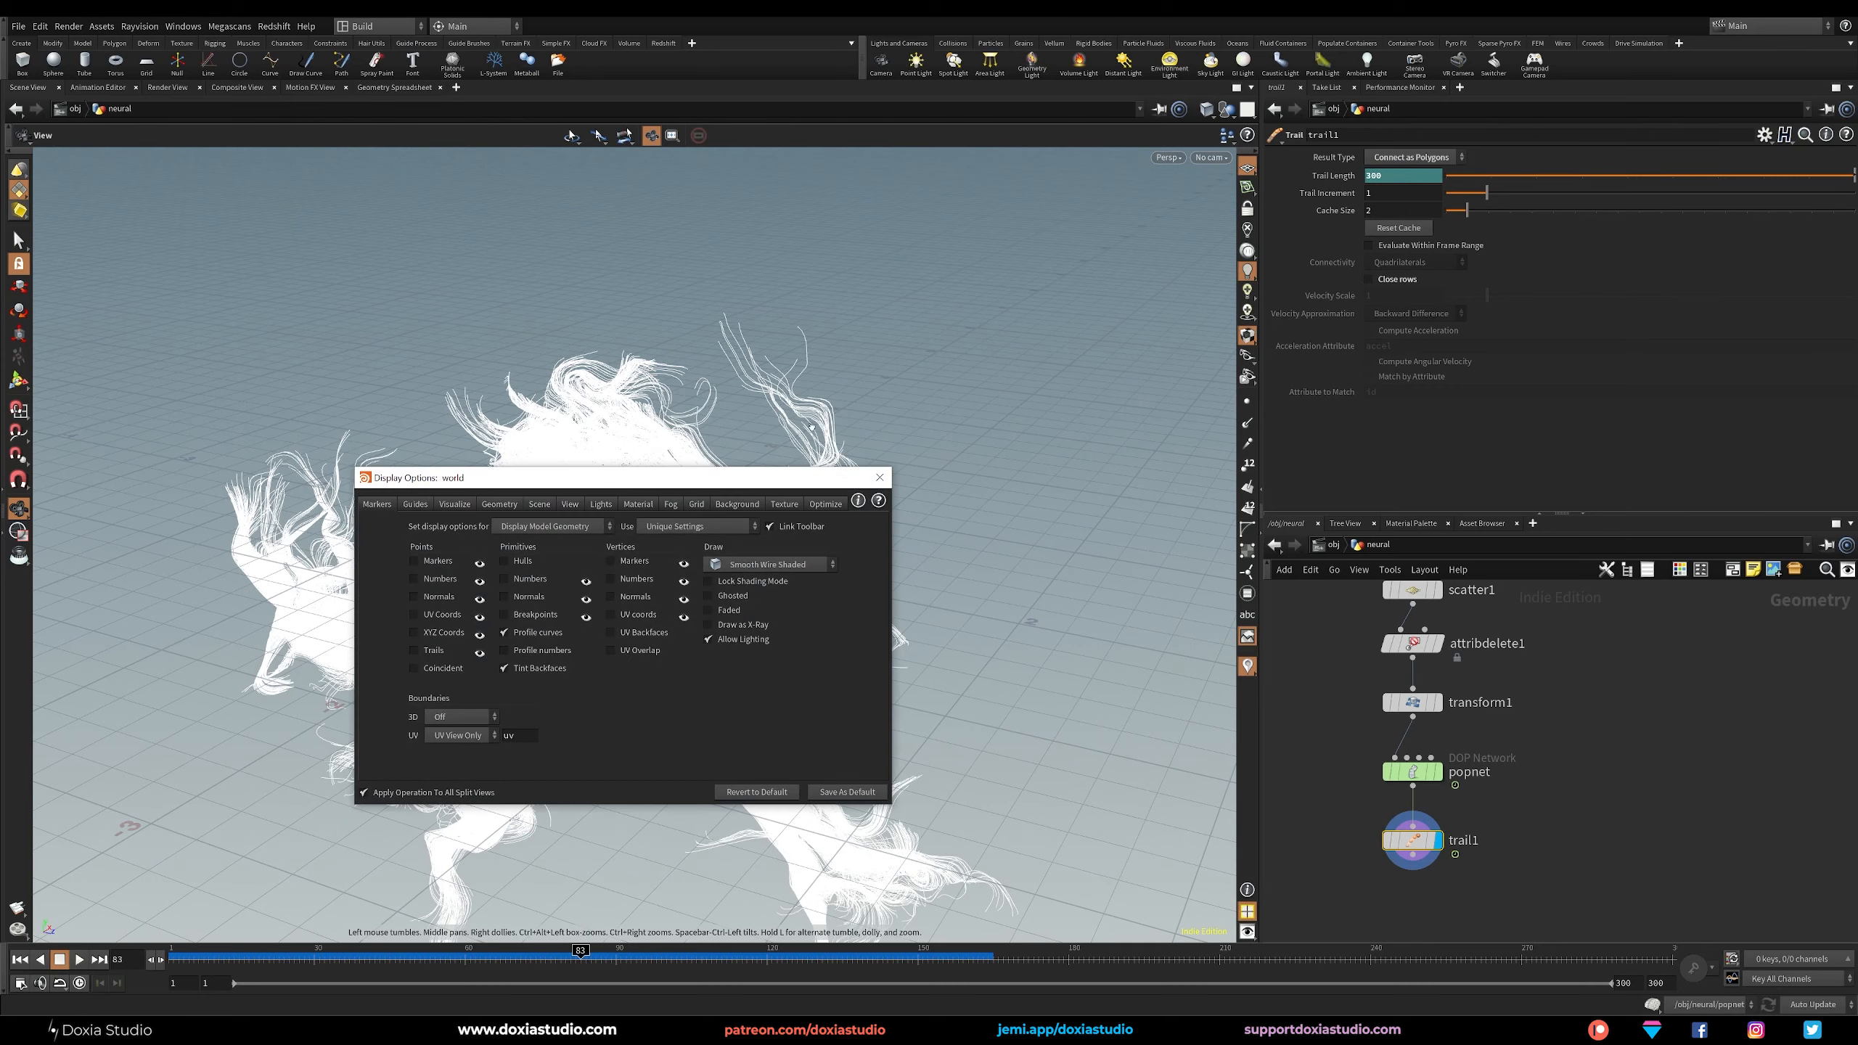
pyautogui.click(737, 504)
pyautogui.click(466, 526)
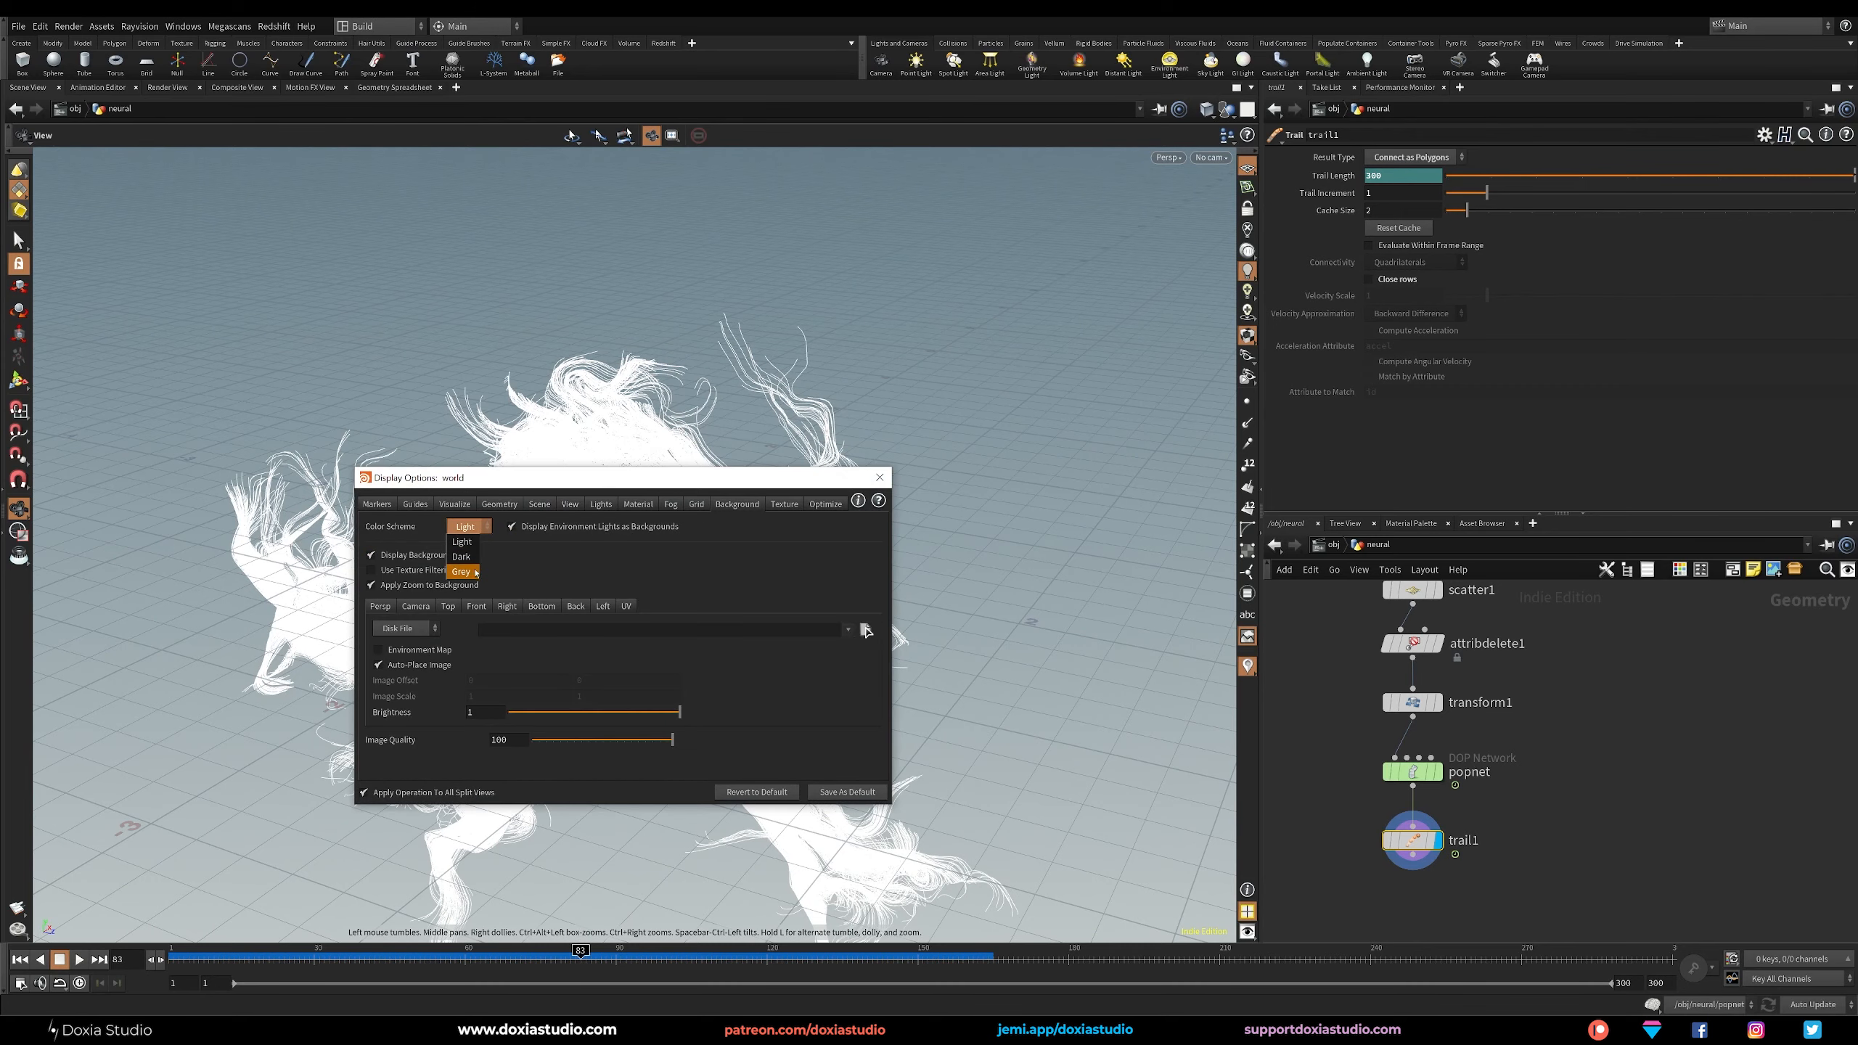
pyautogui.click(462, 557)
pyautogui.press('Escape')
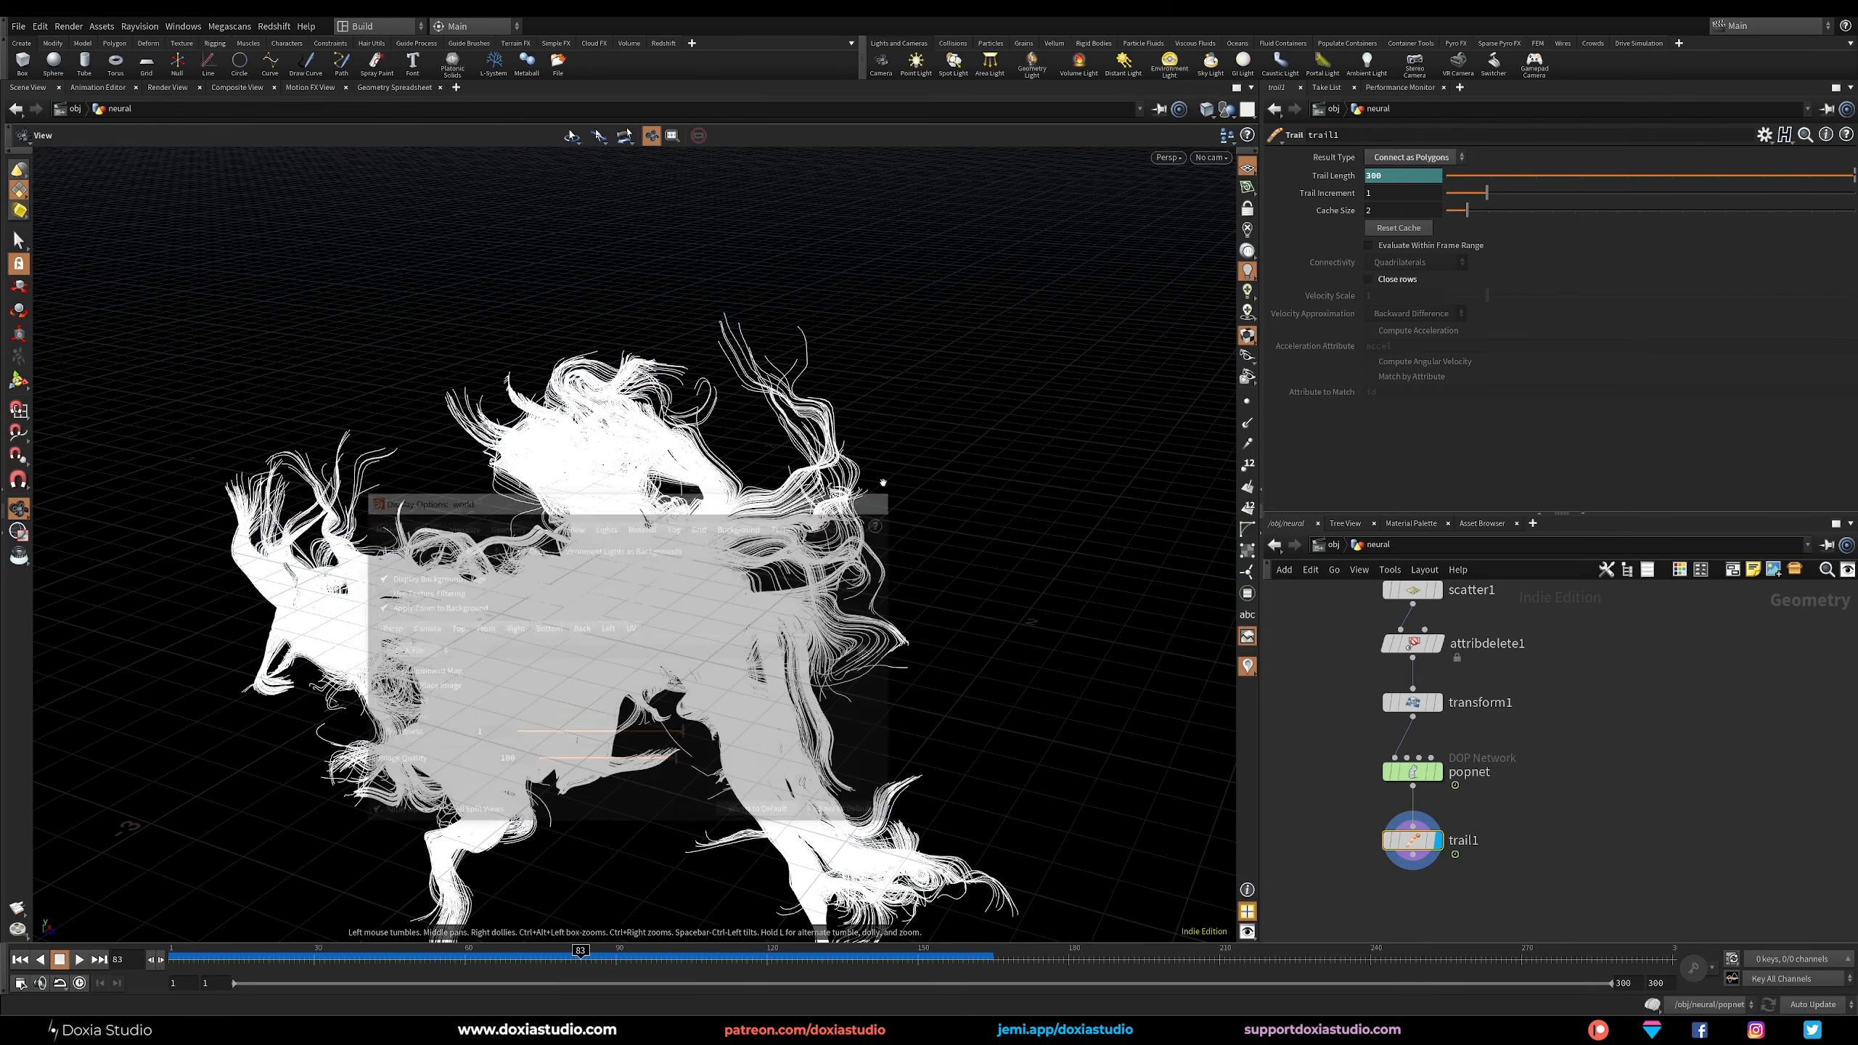
# Set the Force Total Count of the scatter1 node to 2000 points.
pyautogui.scroll(4, 689, 584)
pyautogui.moveTo(689, 585); pyautogui.dragTo(790, 439)
pyautogui.scroll(3, 680, 317)
pyautogui.moveTo(1587, 645); pyautogui.dragTo(1599, 714, button='middle')
pyautogui.click(1424, 658)
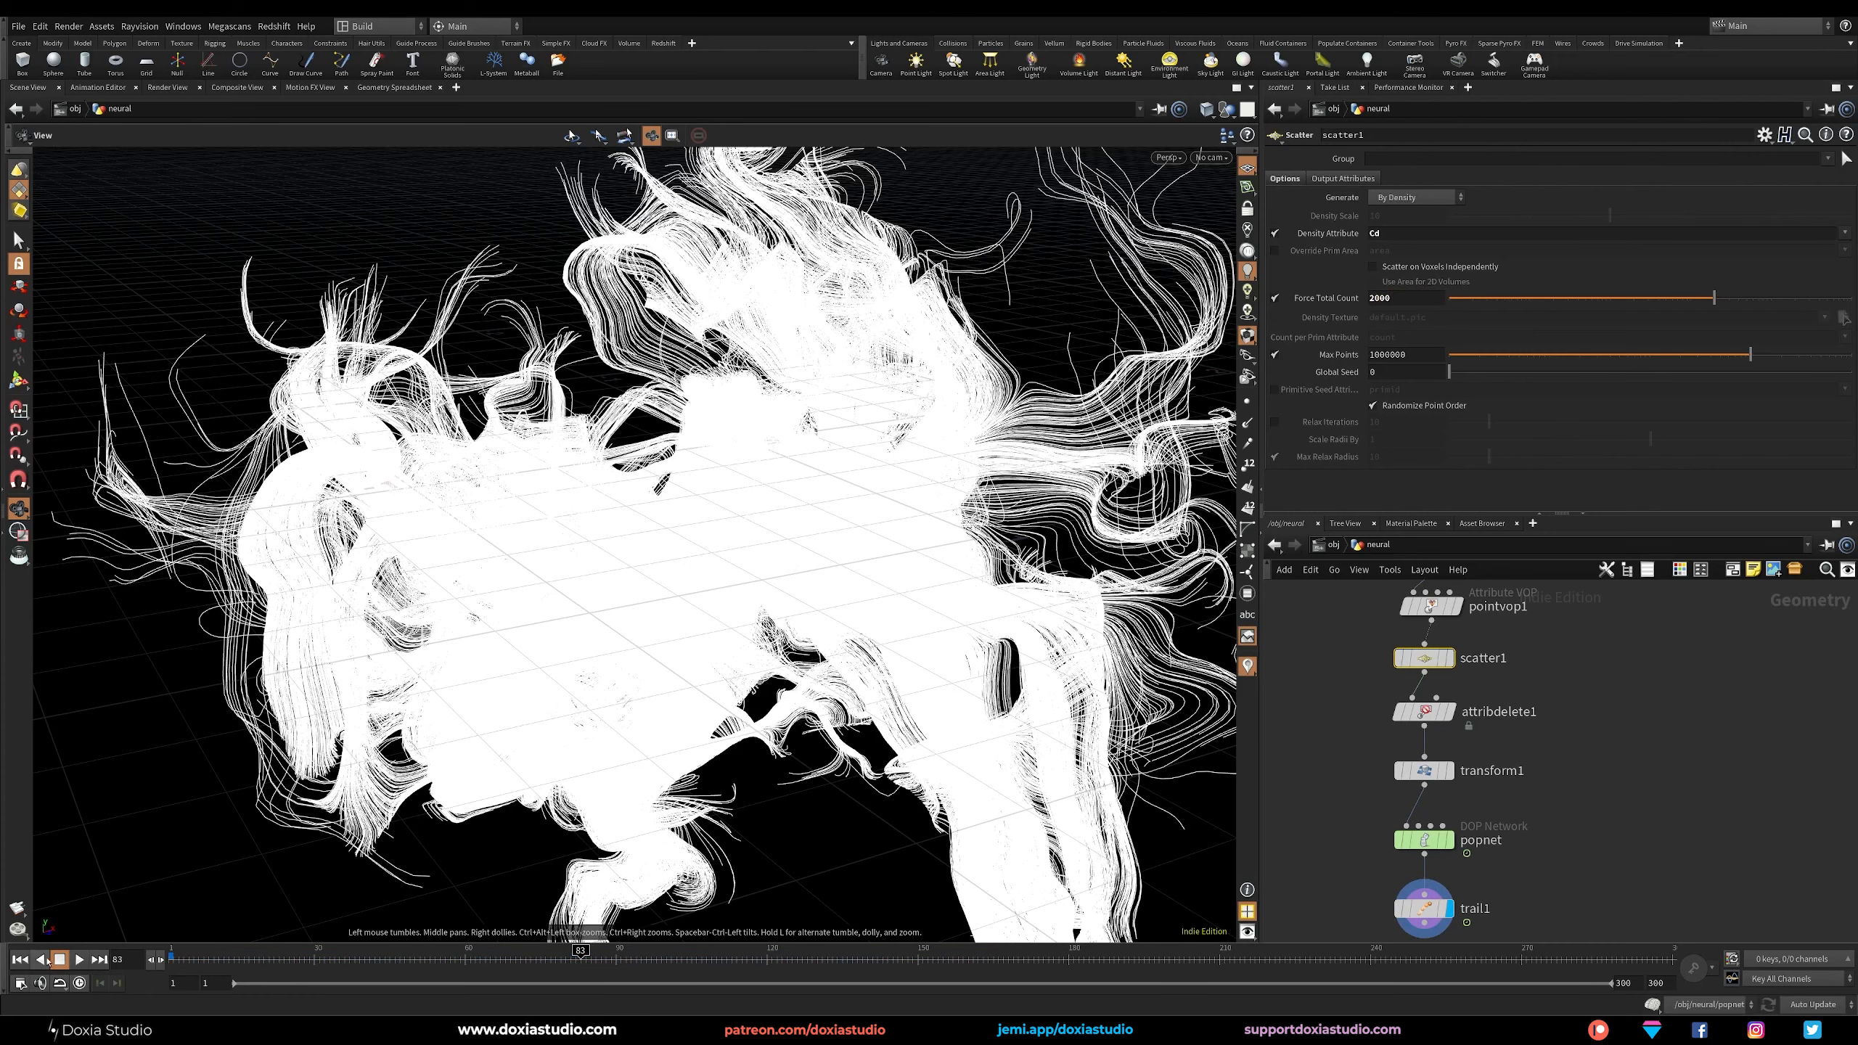
# Replay the simulation from the first frame and examine the trails grown from the scattered points.
pyautogui.click(22, 960)
pyautogui.click(80, 959)
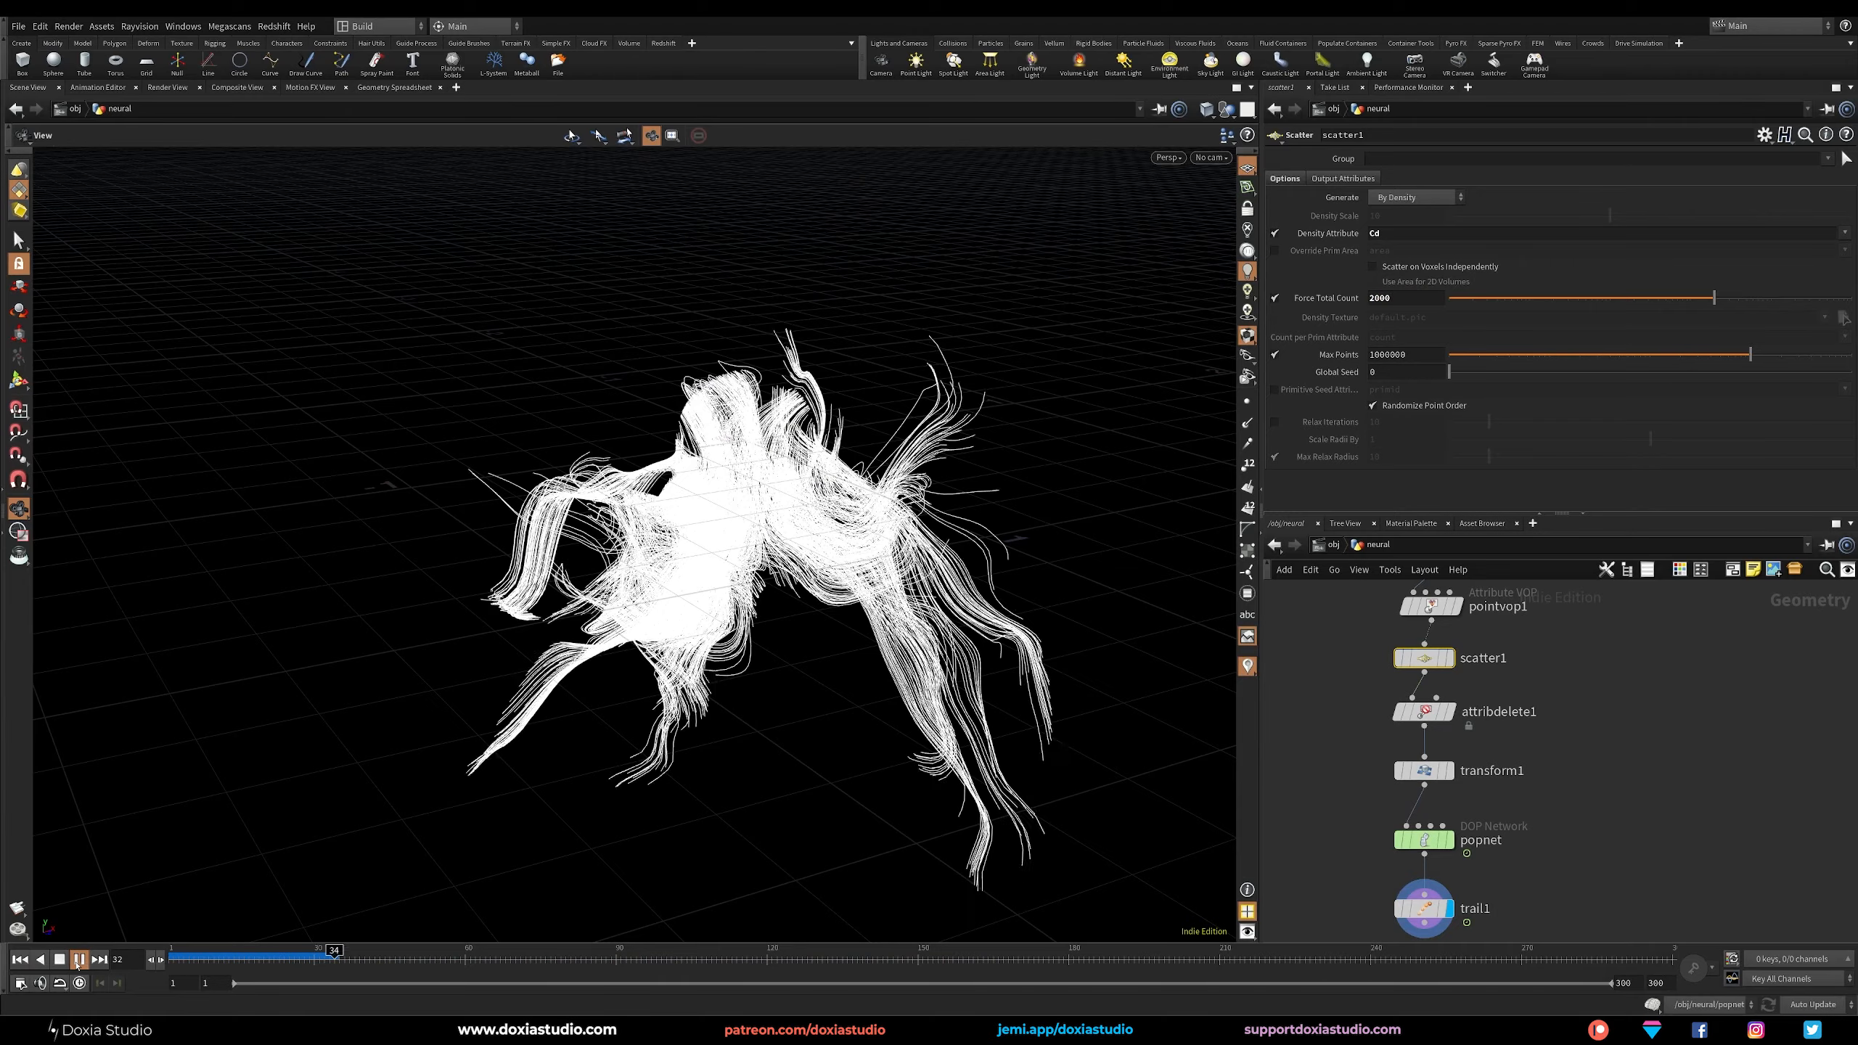
pyautogui.click(80, 962)
pyautogui.moveTo(585, 600)
pyautogui.mouseDown()
pyautogui.moveTo(738, 571)
pyautogui.moveTo(512, 548)
pyautogui.moveTo(592, 579)
pyautogui.mouseUp()
pyautogui.moveTo(1348, 772); pyautogui.dragTo(1350, 682, button='middle')
pyautogui.doubleClick(1404, 757)
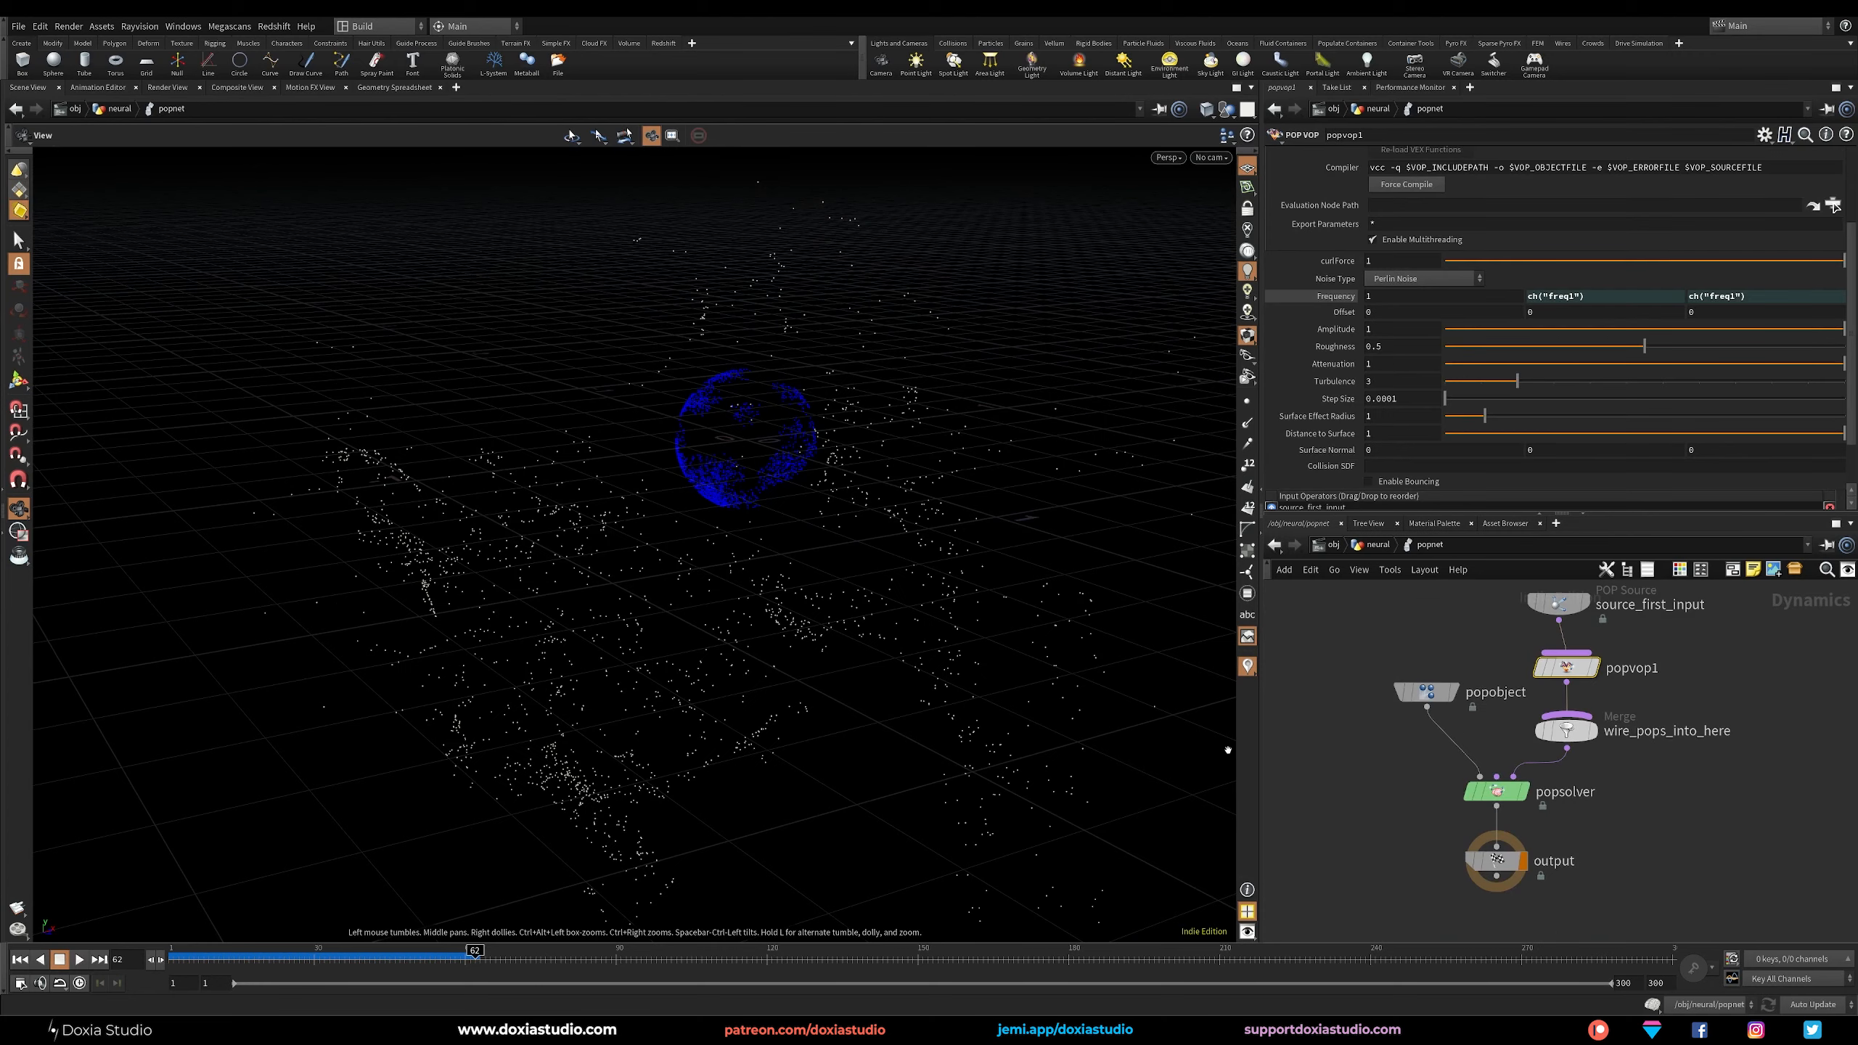
pyautogui.press('u')
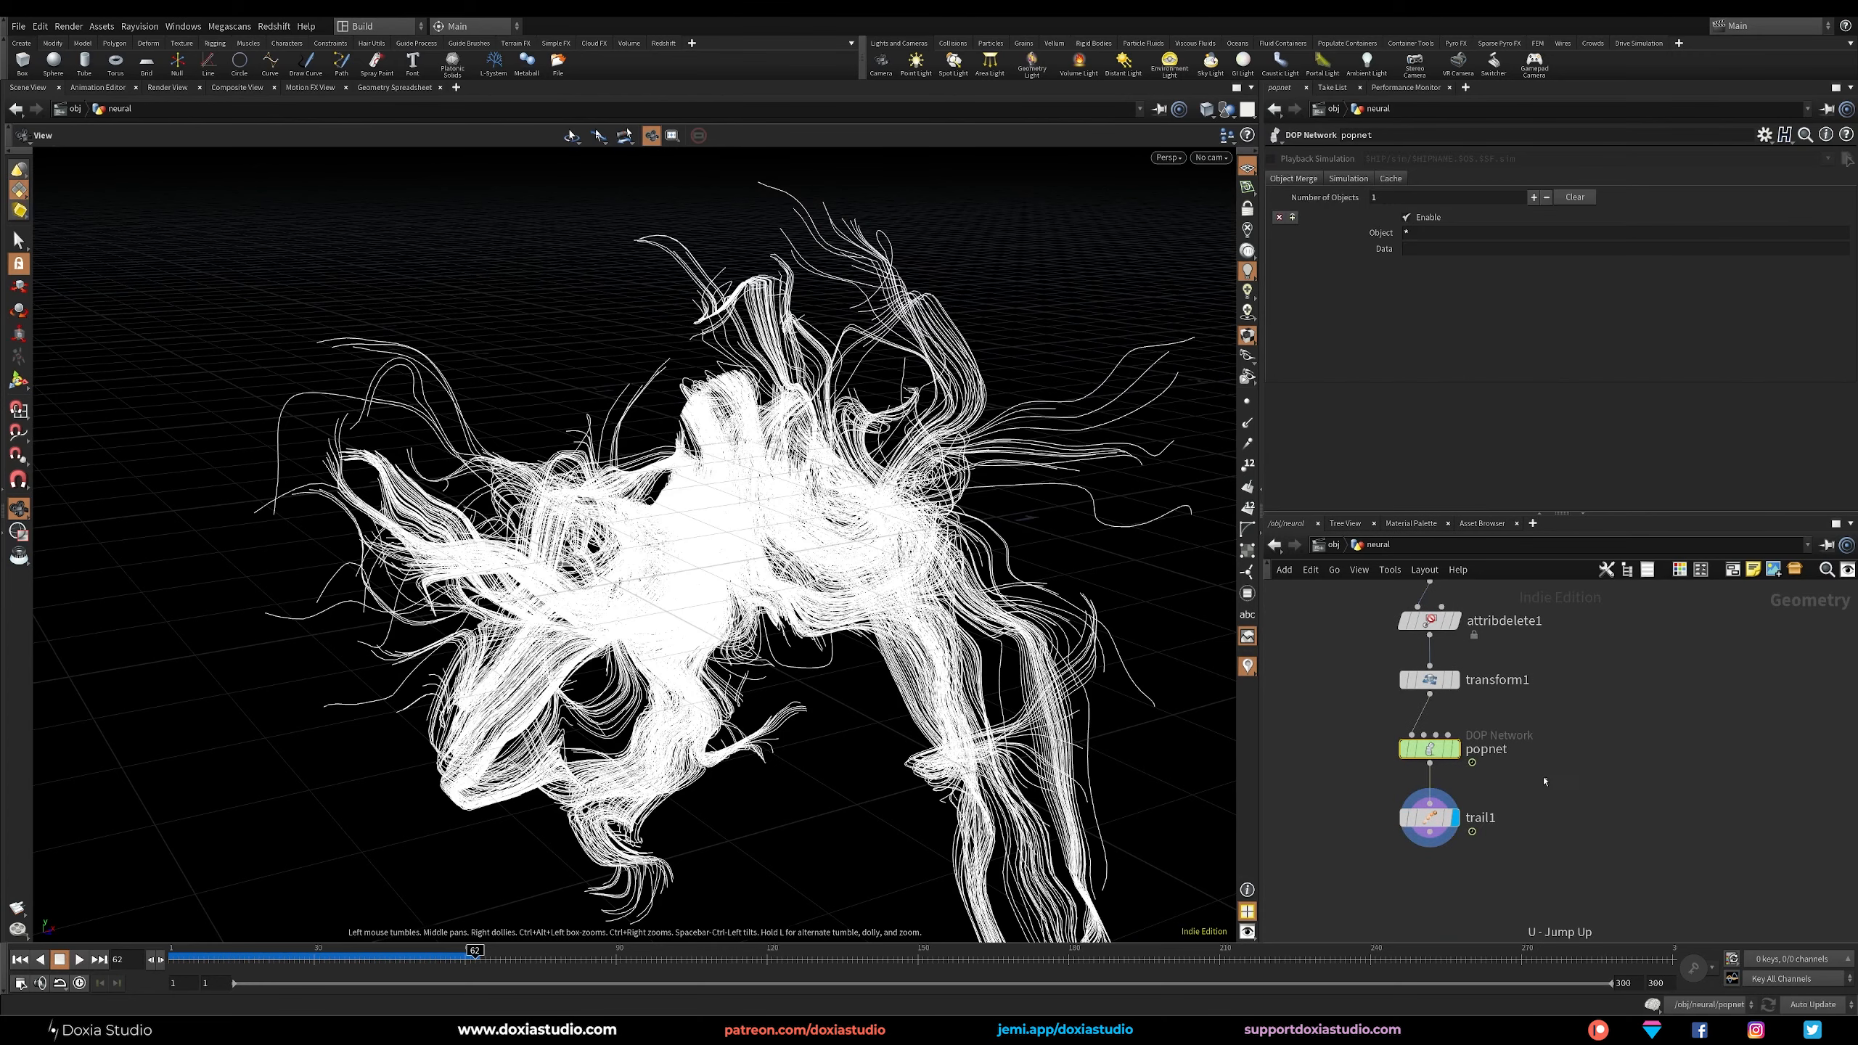
# Pin the viewport to the trail1 result and go inside popnet to show the popvop1 parameters.
pyautogui.moveTo(1512, 819); pyautogui.dragTo(1393, 807)
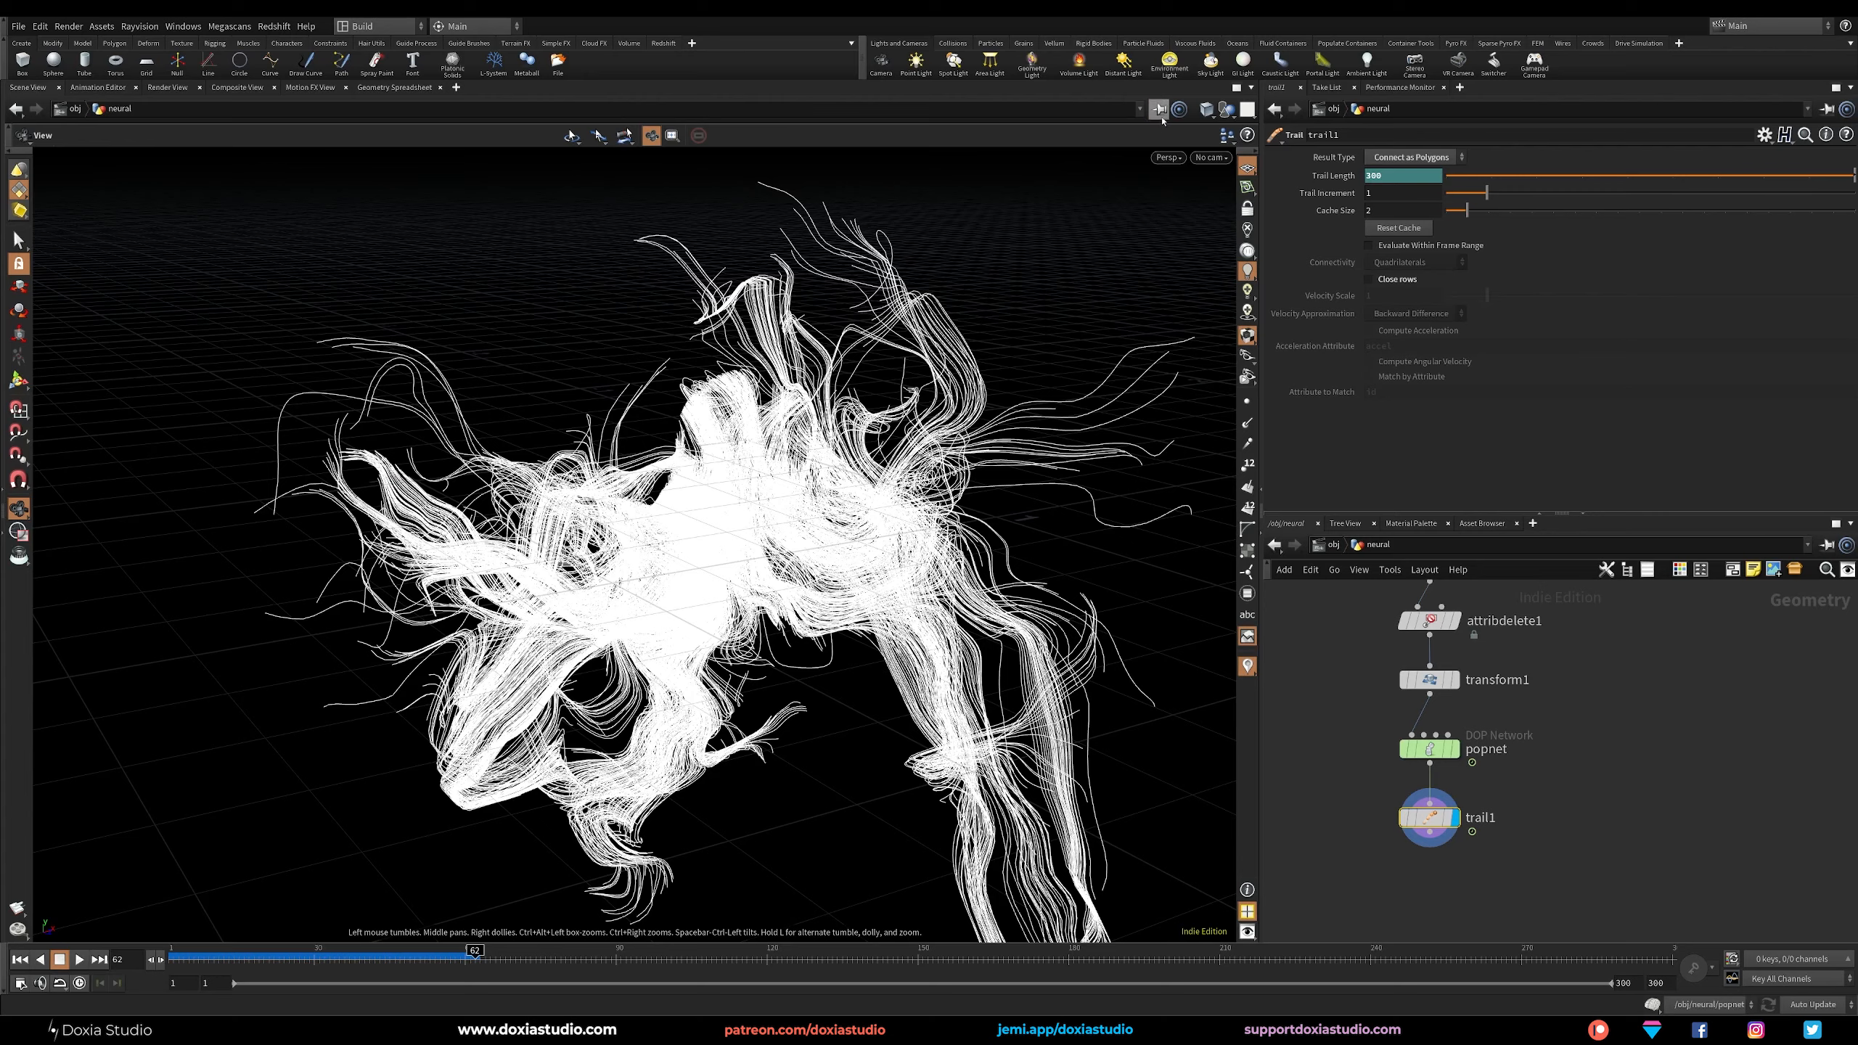
pyautogui.moveTo(870, 579); pyautogui.dragTo(773, 552, button='middle')
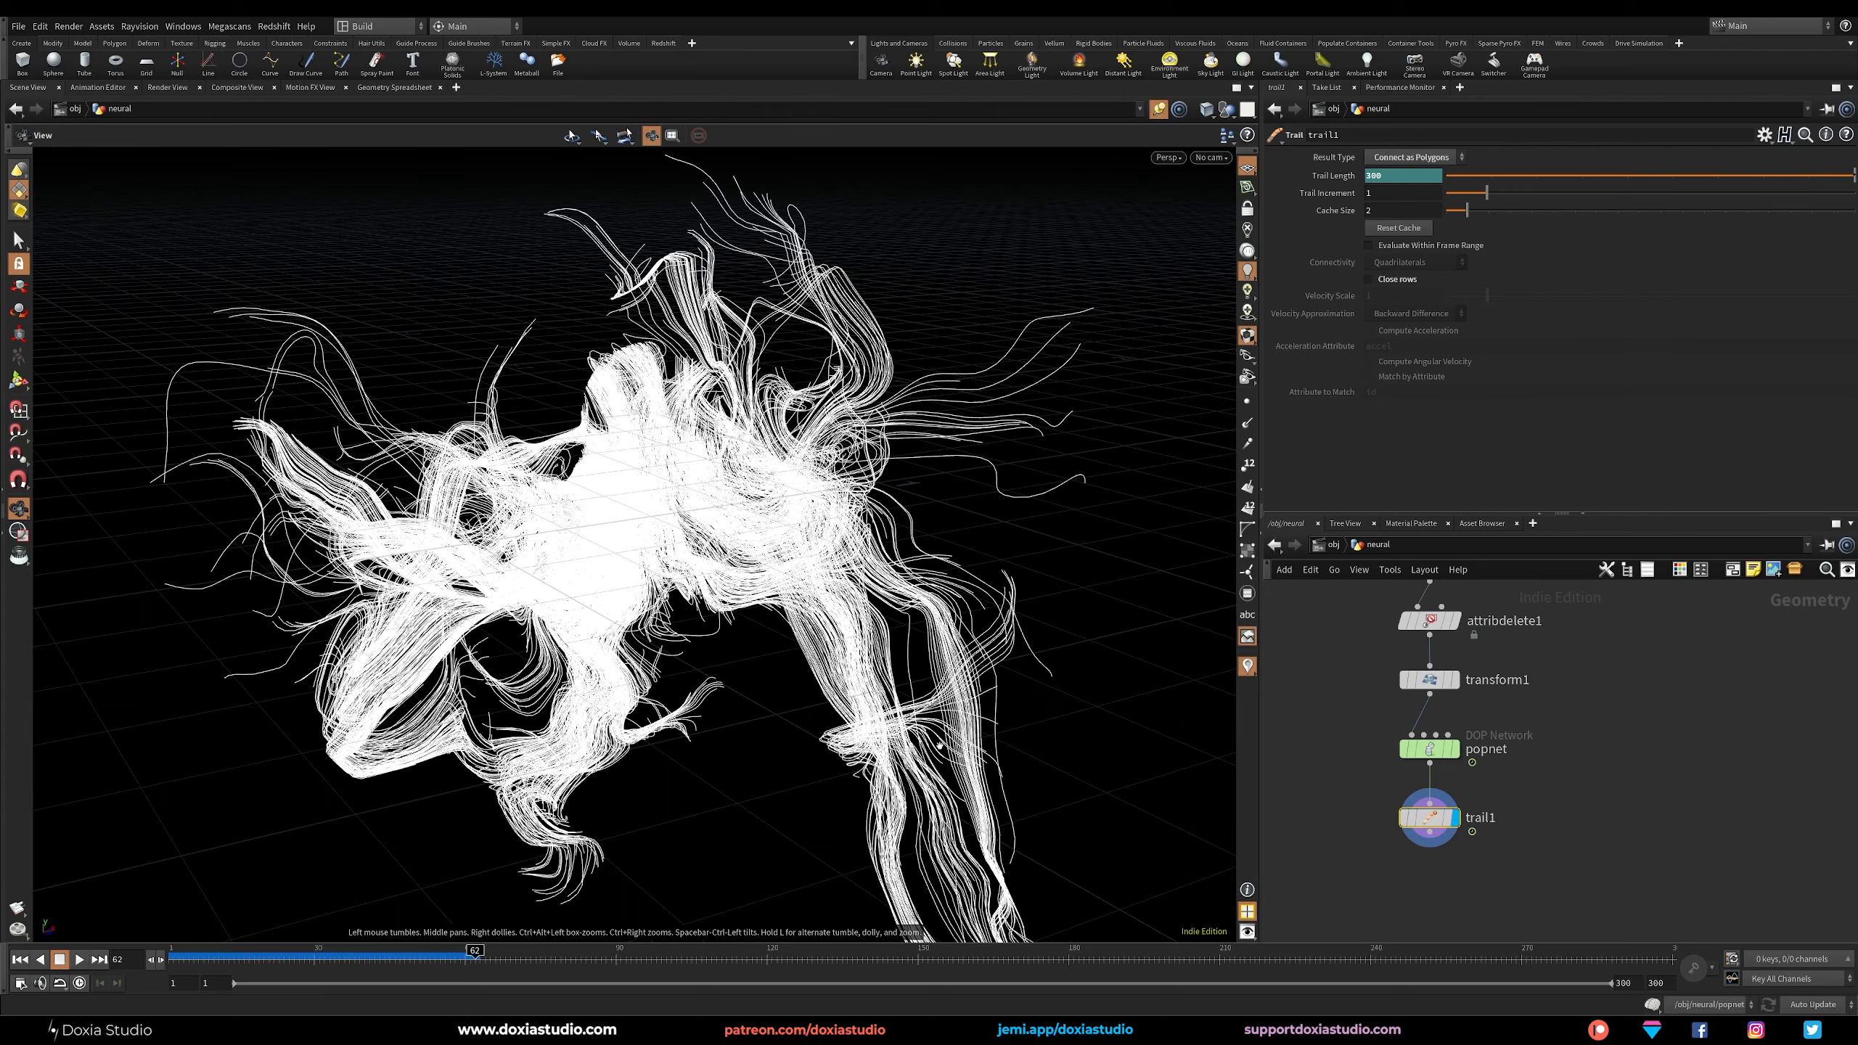
pyautogui.doubleClick(1401, 745)
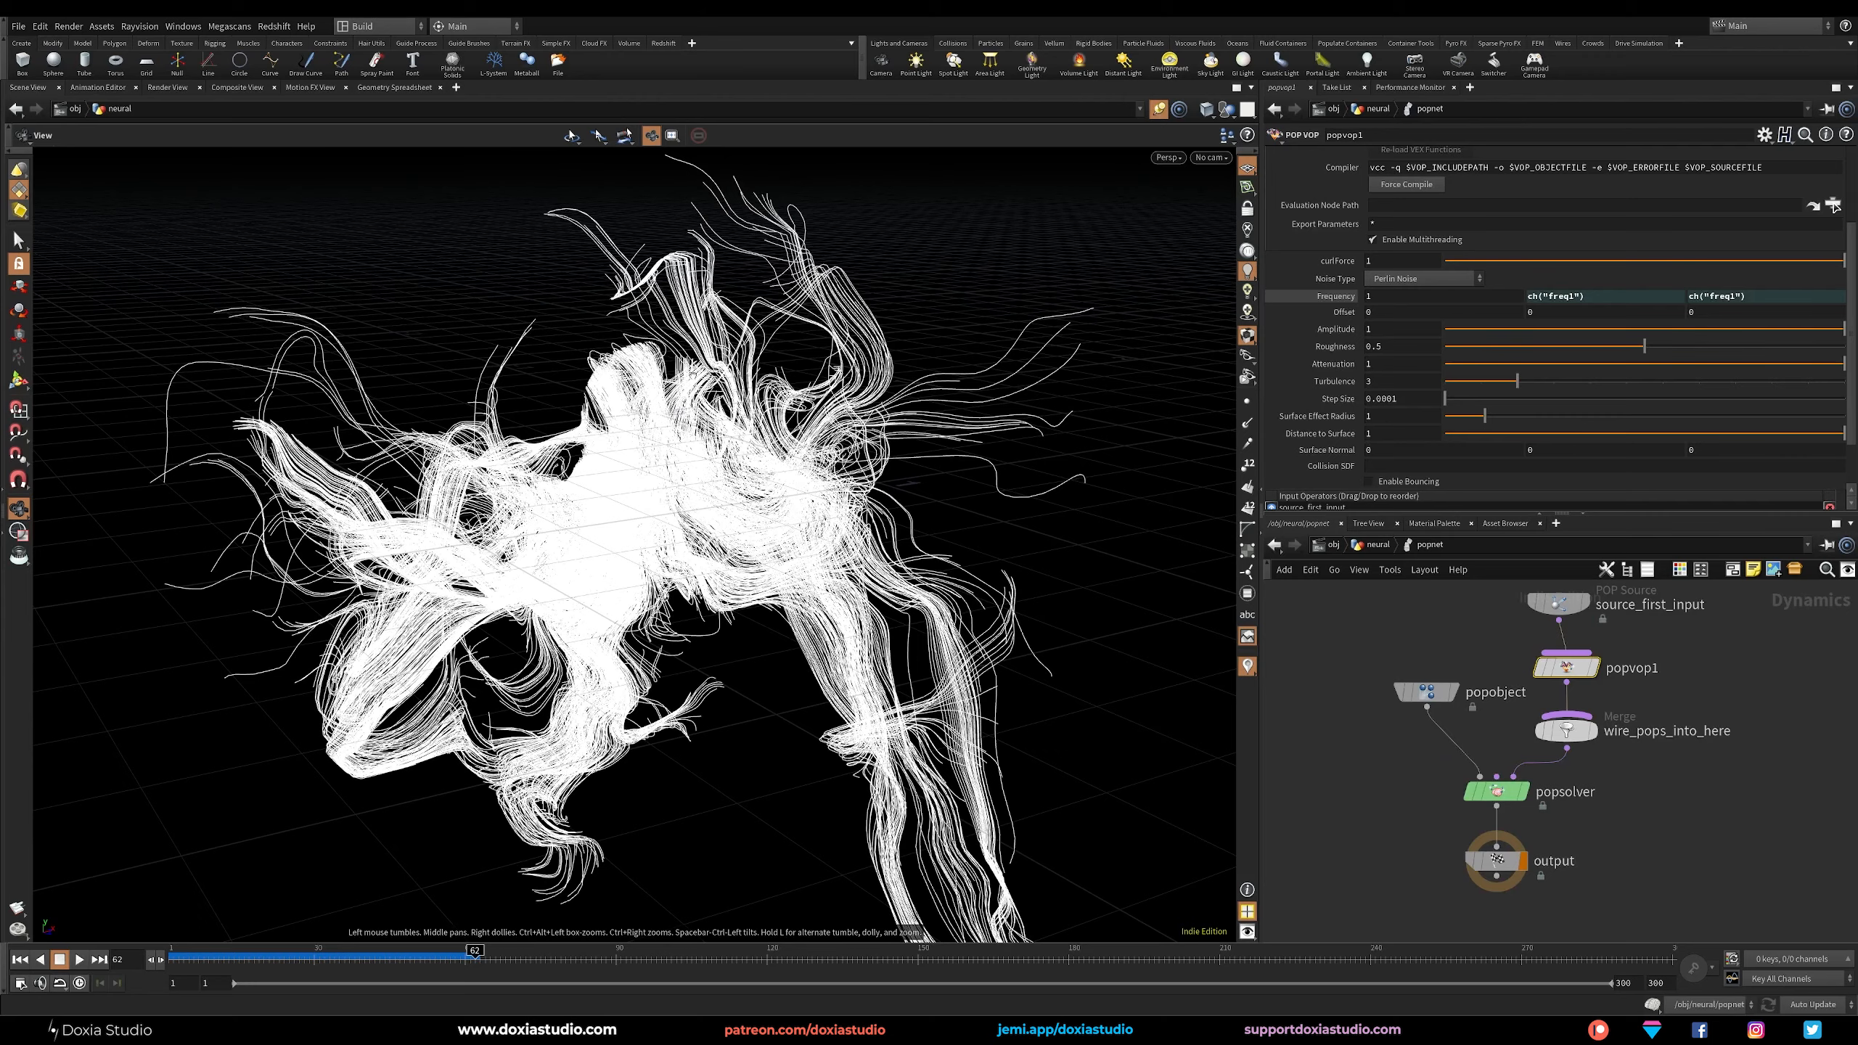
# Rewind to frame 1 and set popvop1's noise Frequency to 0.6, Roughness to 0.45 and Turbulence to 2.
pyautogui.moveTo(472, 958); pyautogui.dragTo(132, 952)
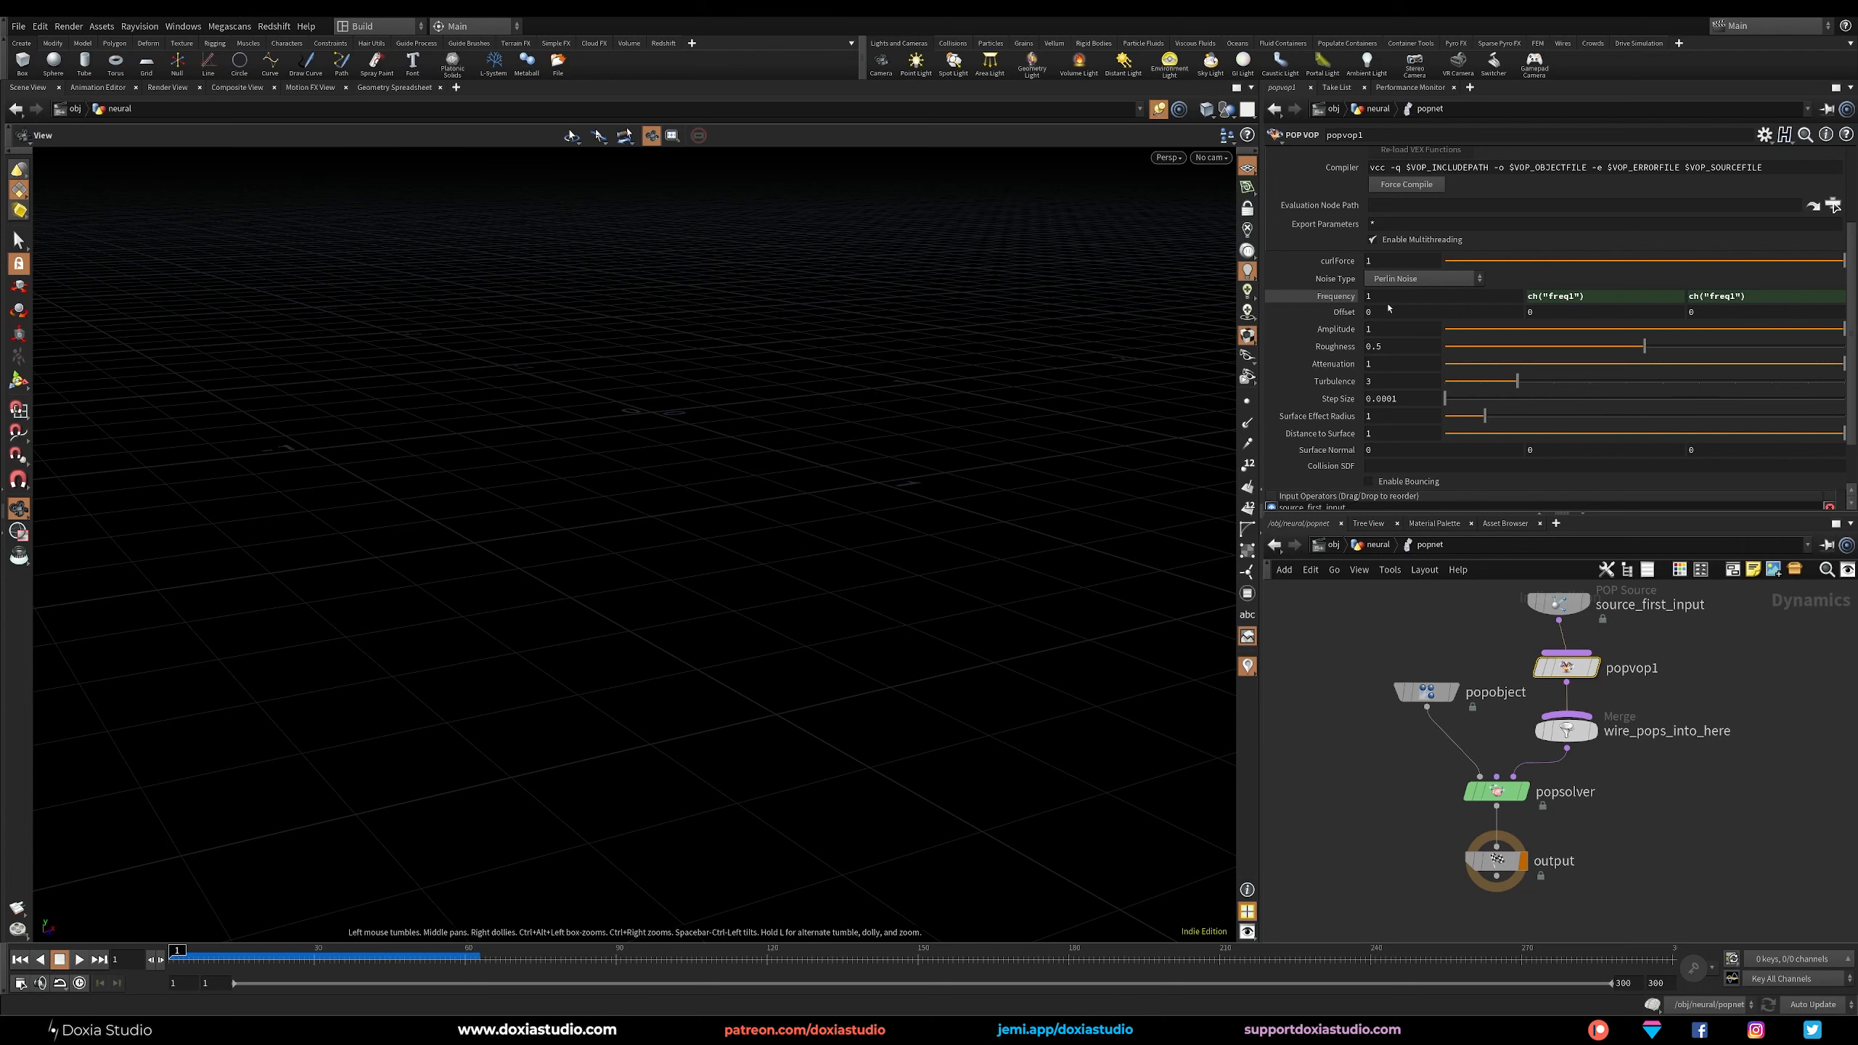
pyautogui.click(1350, 297)
pyautogui.write('0.6')
pyautogui.press('Return')
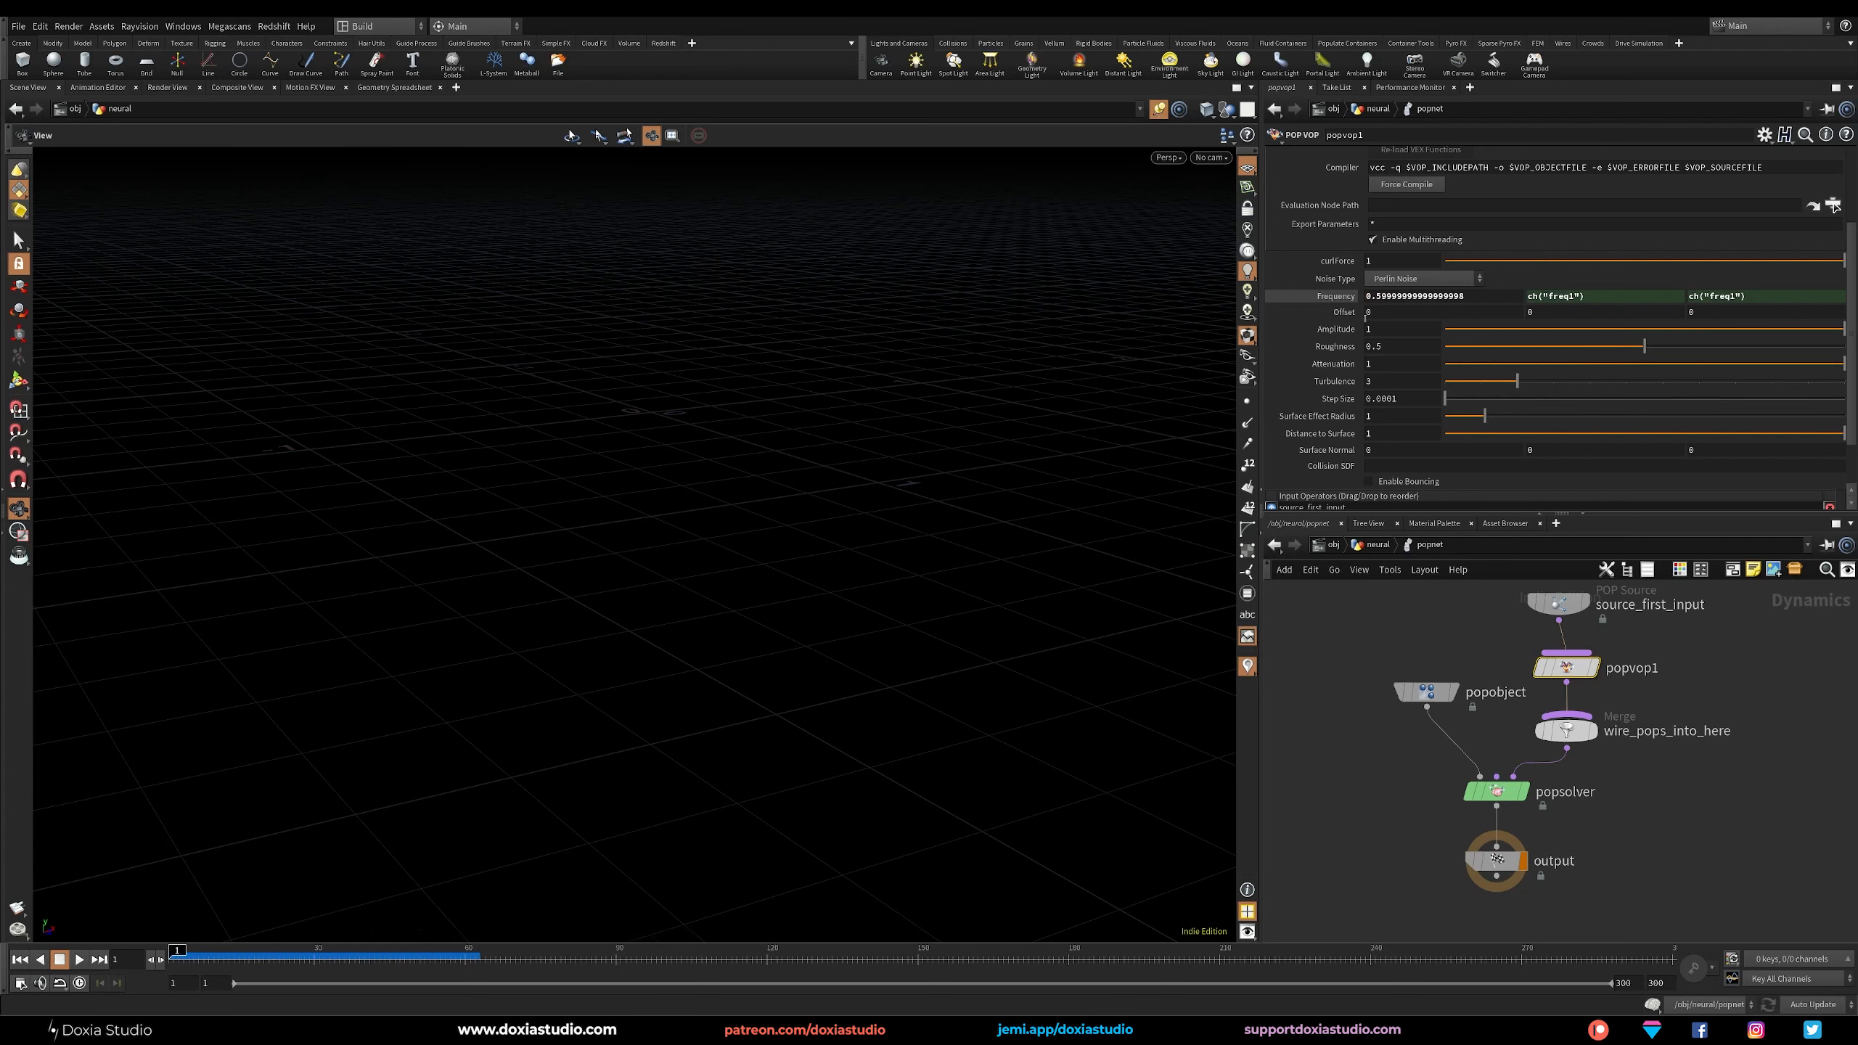
pyautogui.click(1338, 297)
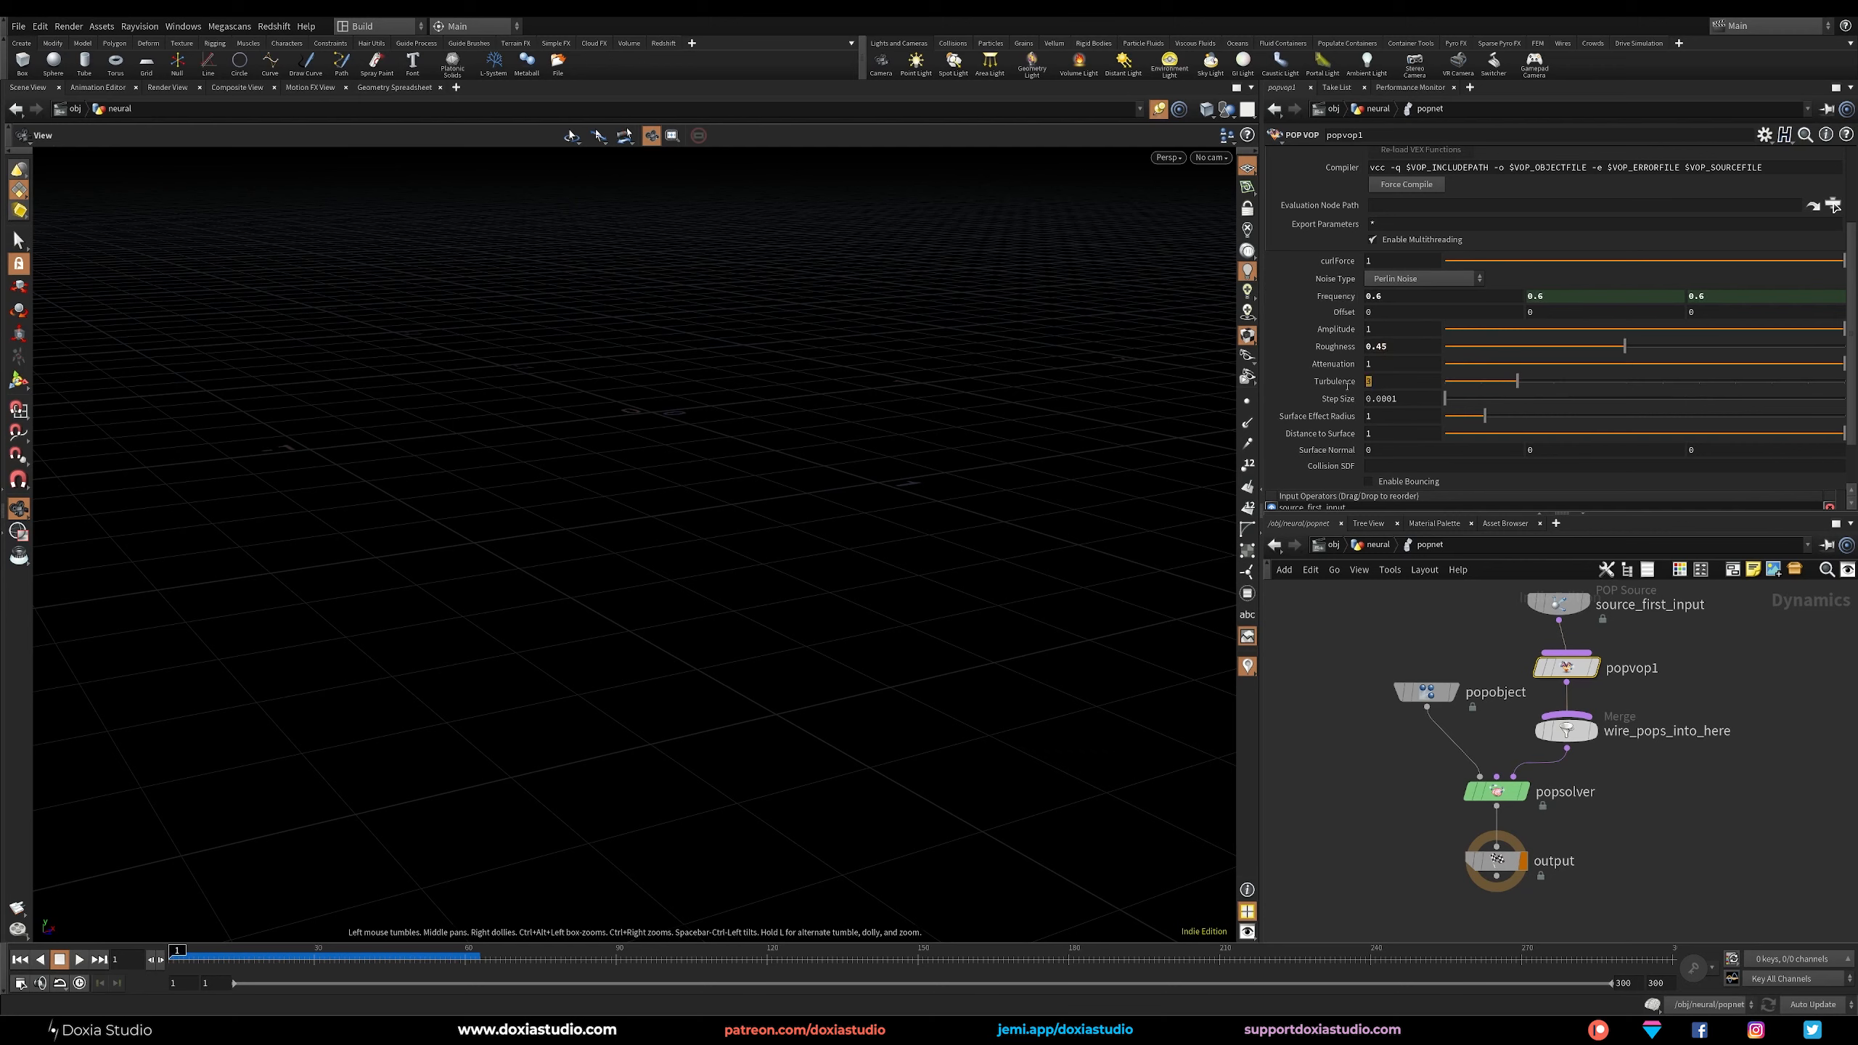
pyautogui.write('2')
pyautogui.press('Return')
# Play the simulation with the new noise settings and inspect the trail shapes from several angles.
pyautogui.click(79, 960)
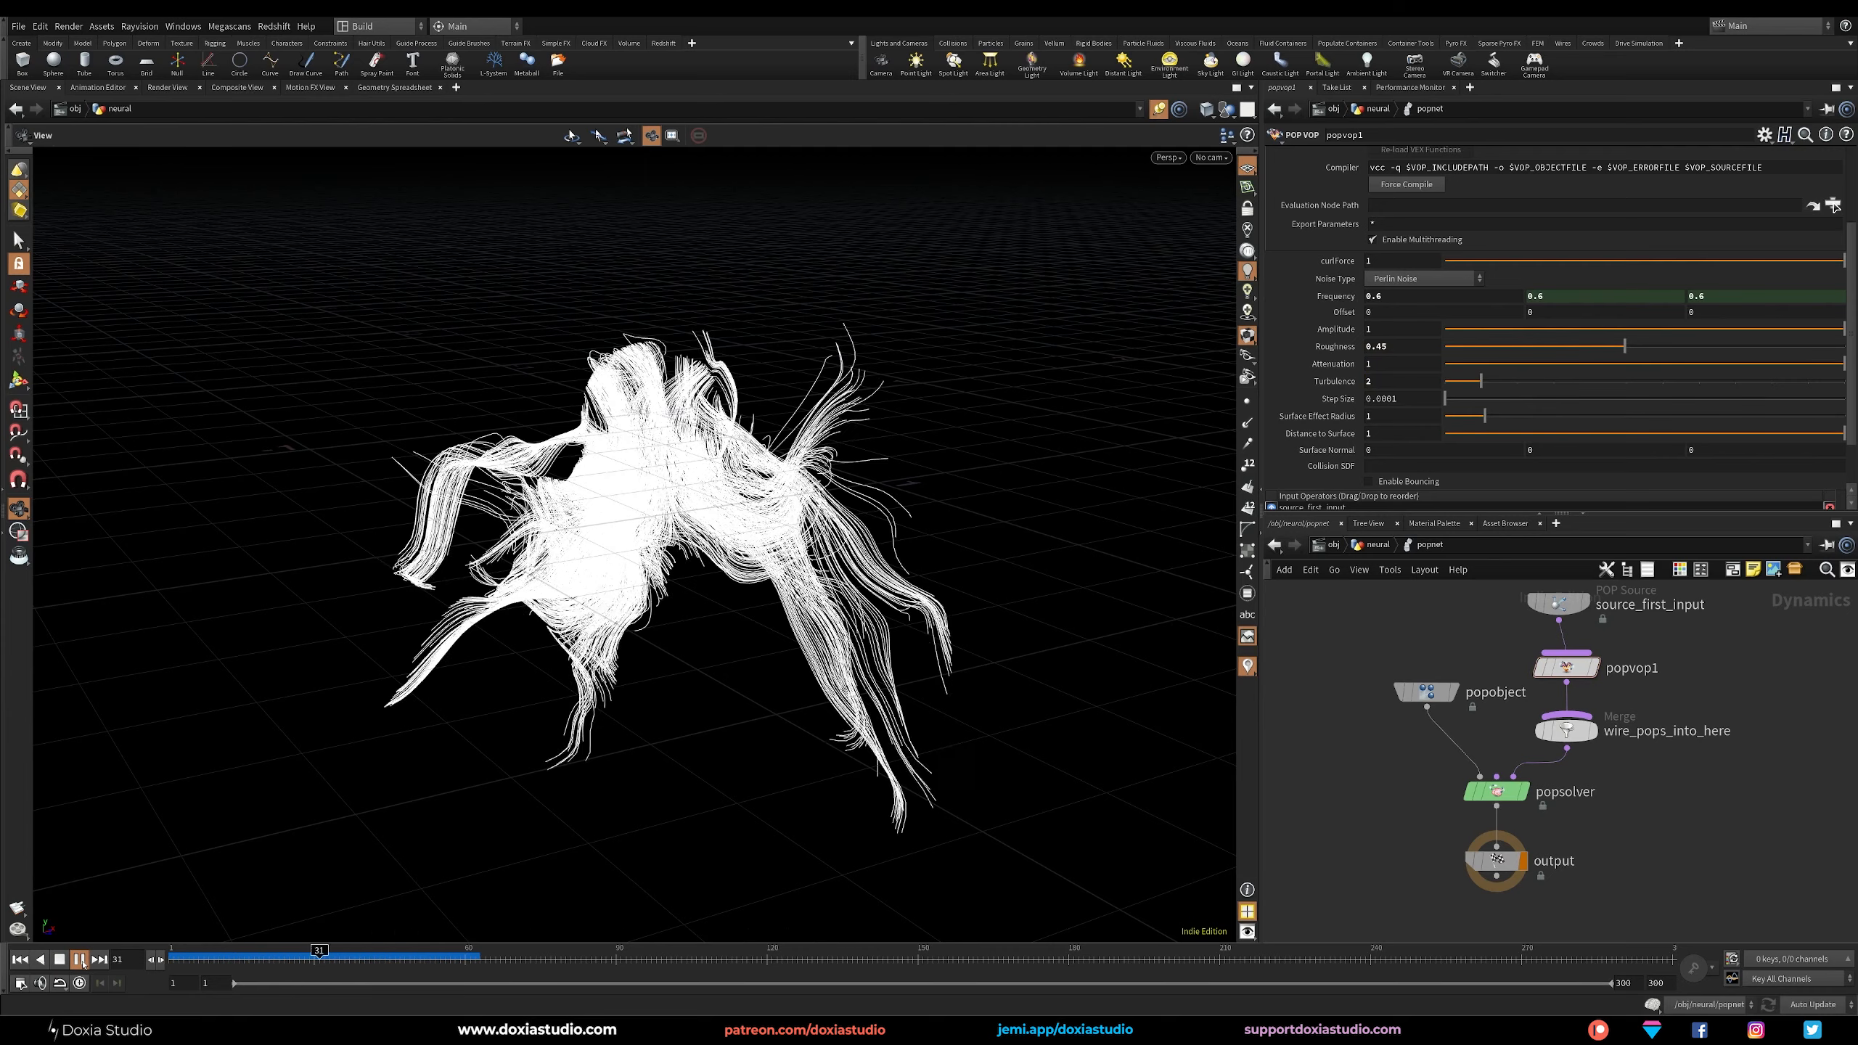
pyautogui.click(82, 962)
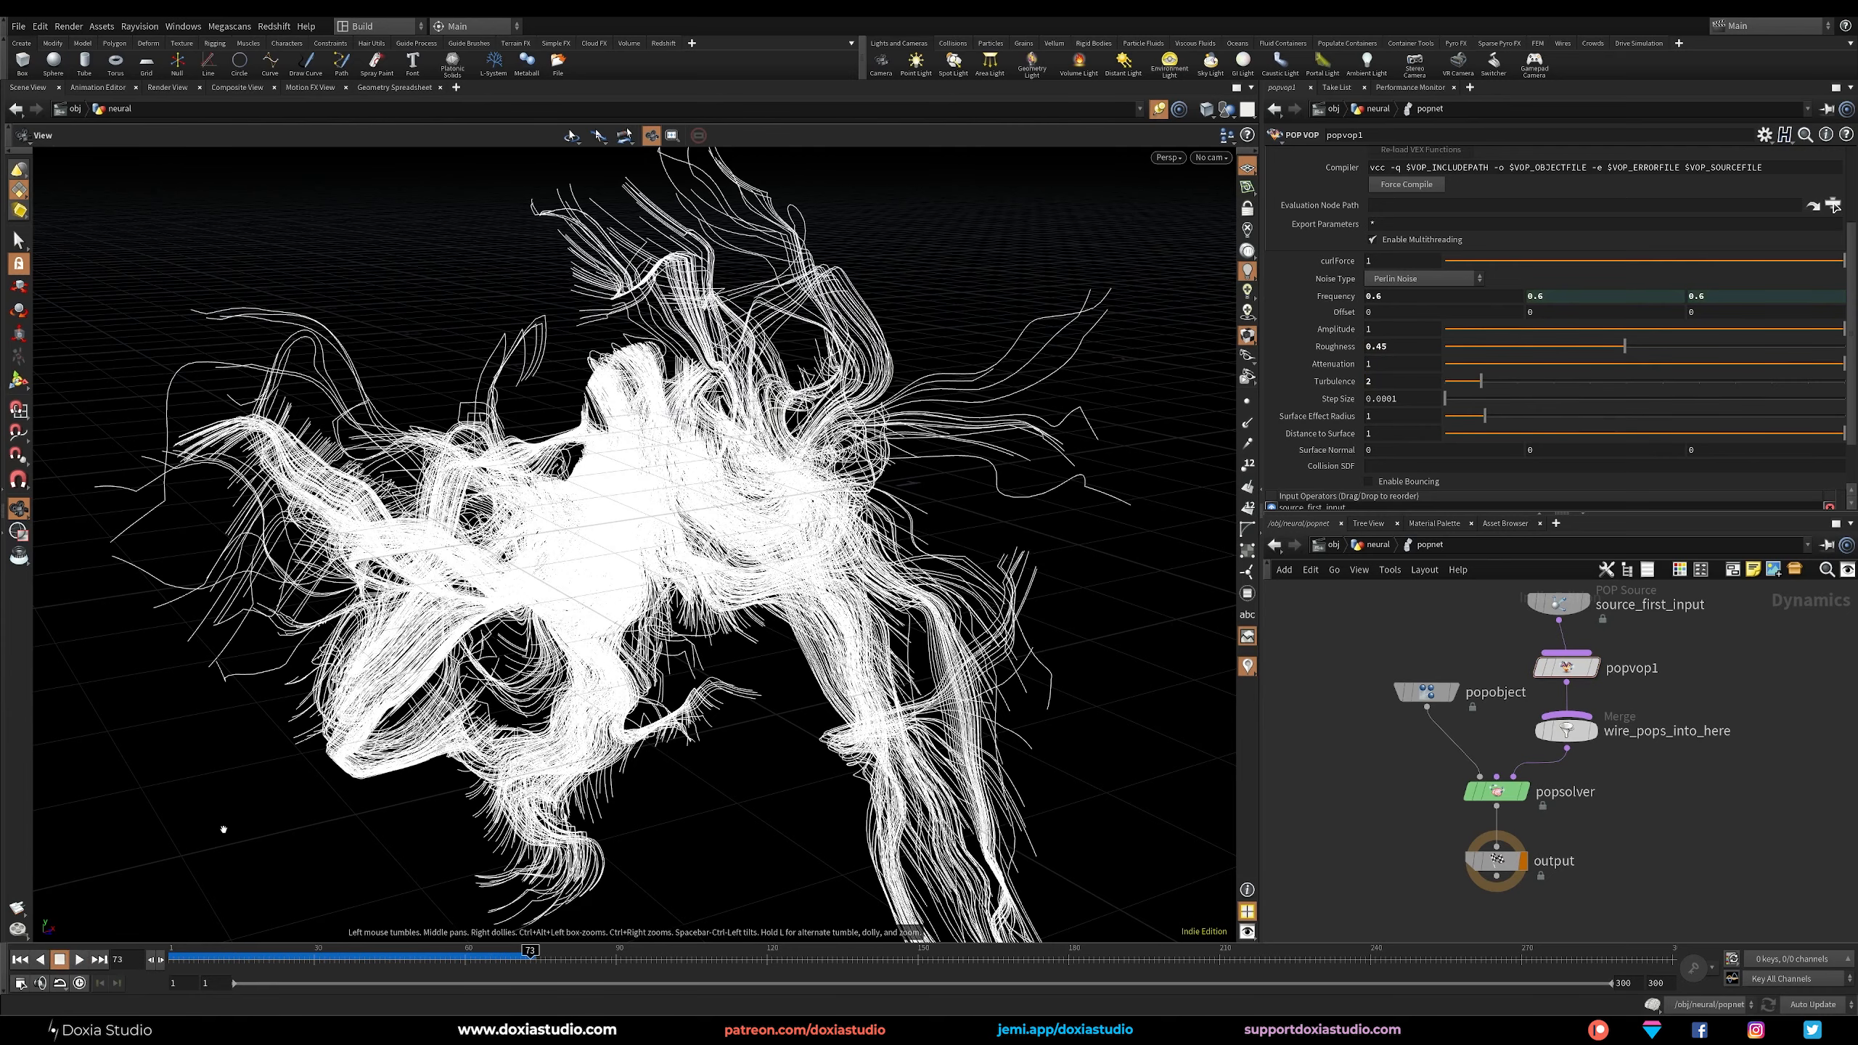
pyautogui.moveTo(732, 548); pyautogui.dragTo(560, 417)
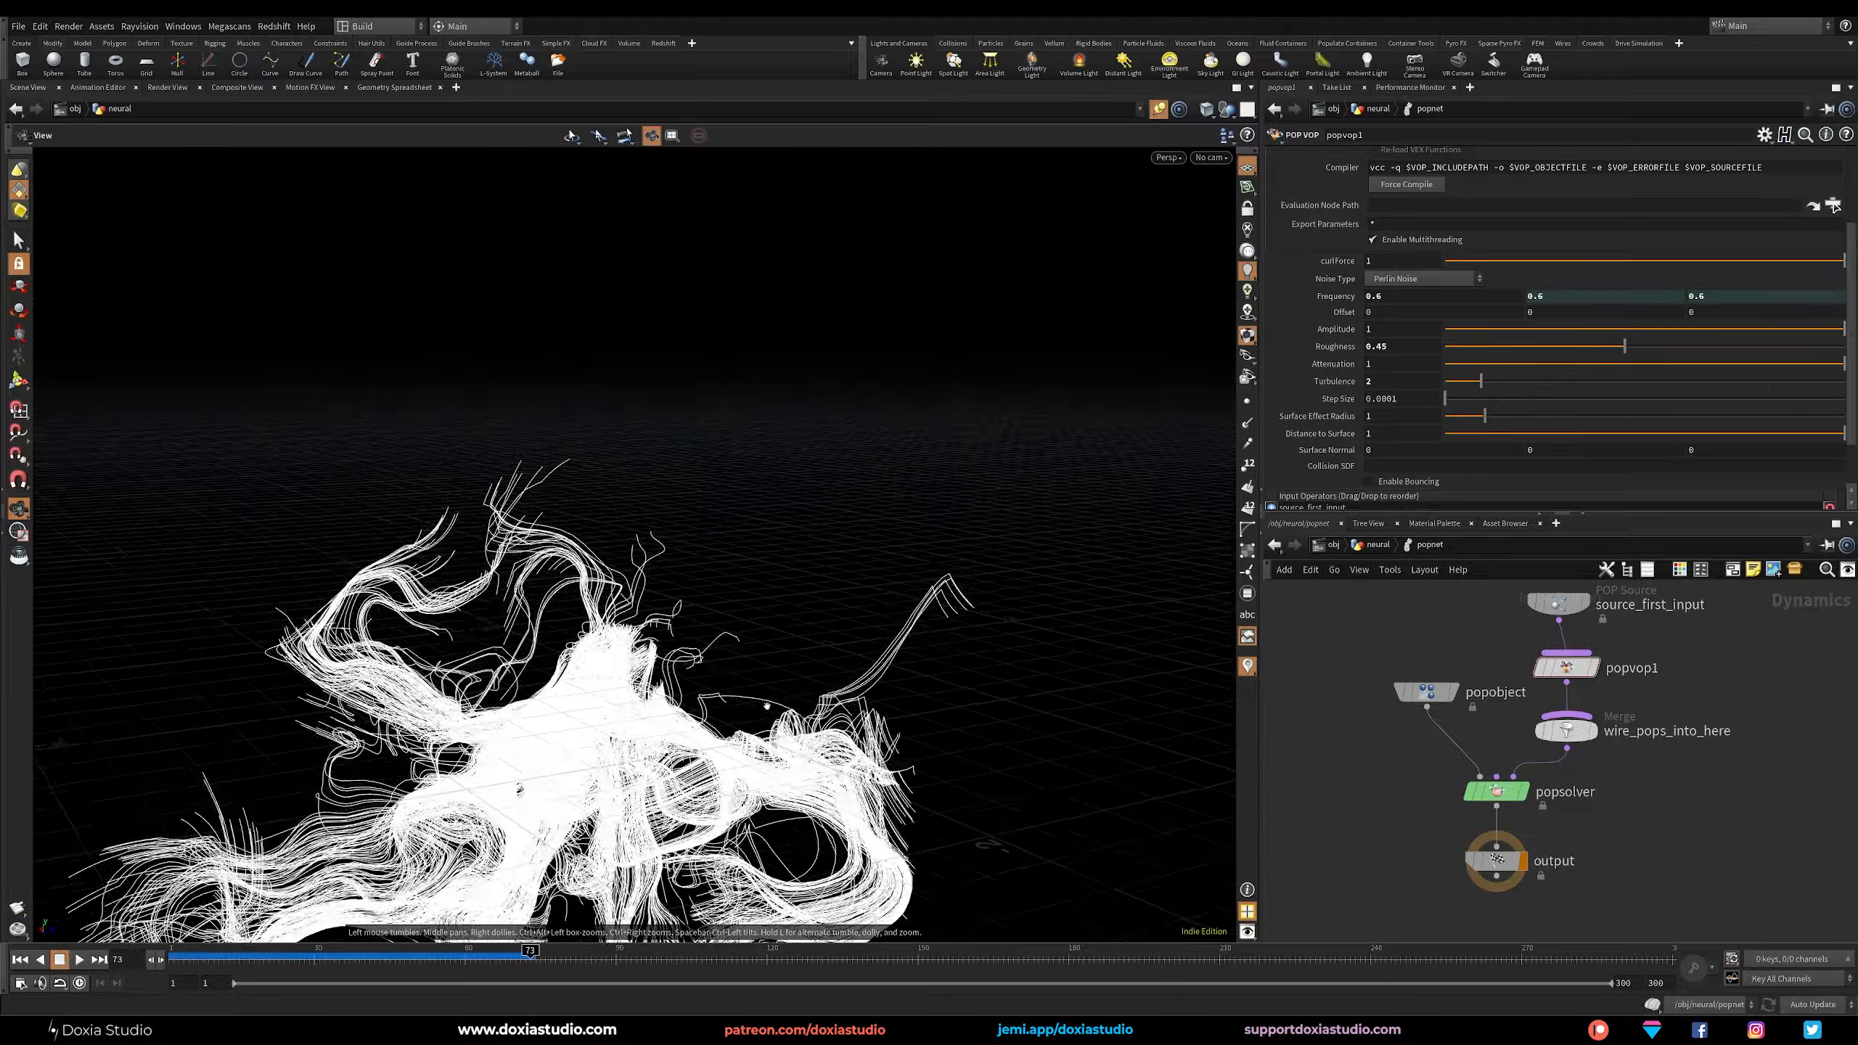
pyautogui.moveTo(545, 651); pyautogui.dragTo(687, 508, button='middle')
pyautogui.moveTo(687, 507); pyautogui.dragTo(760, 545, button='right')
pyautogui.moveTo(760, 545); pyautogui.dragTo(790, 468)
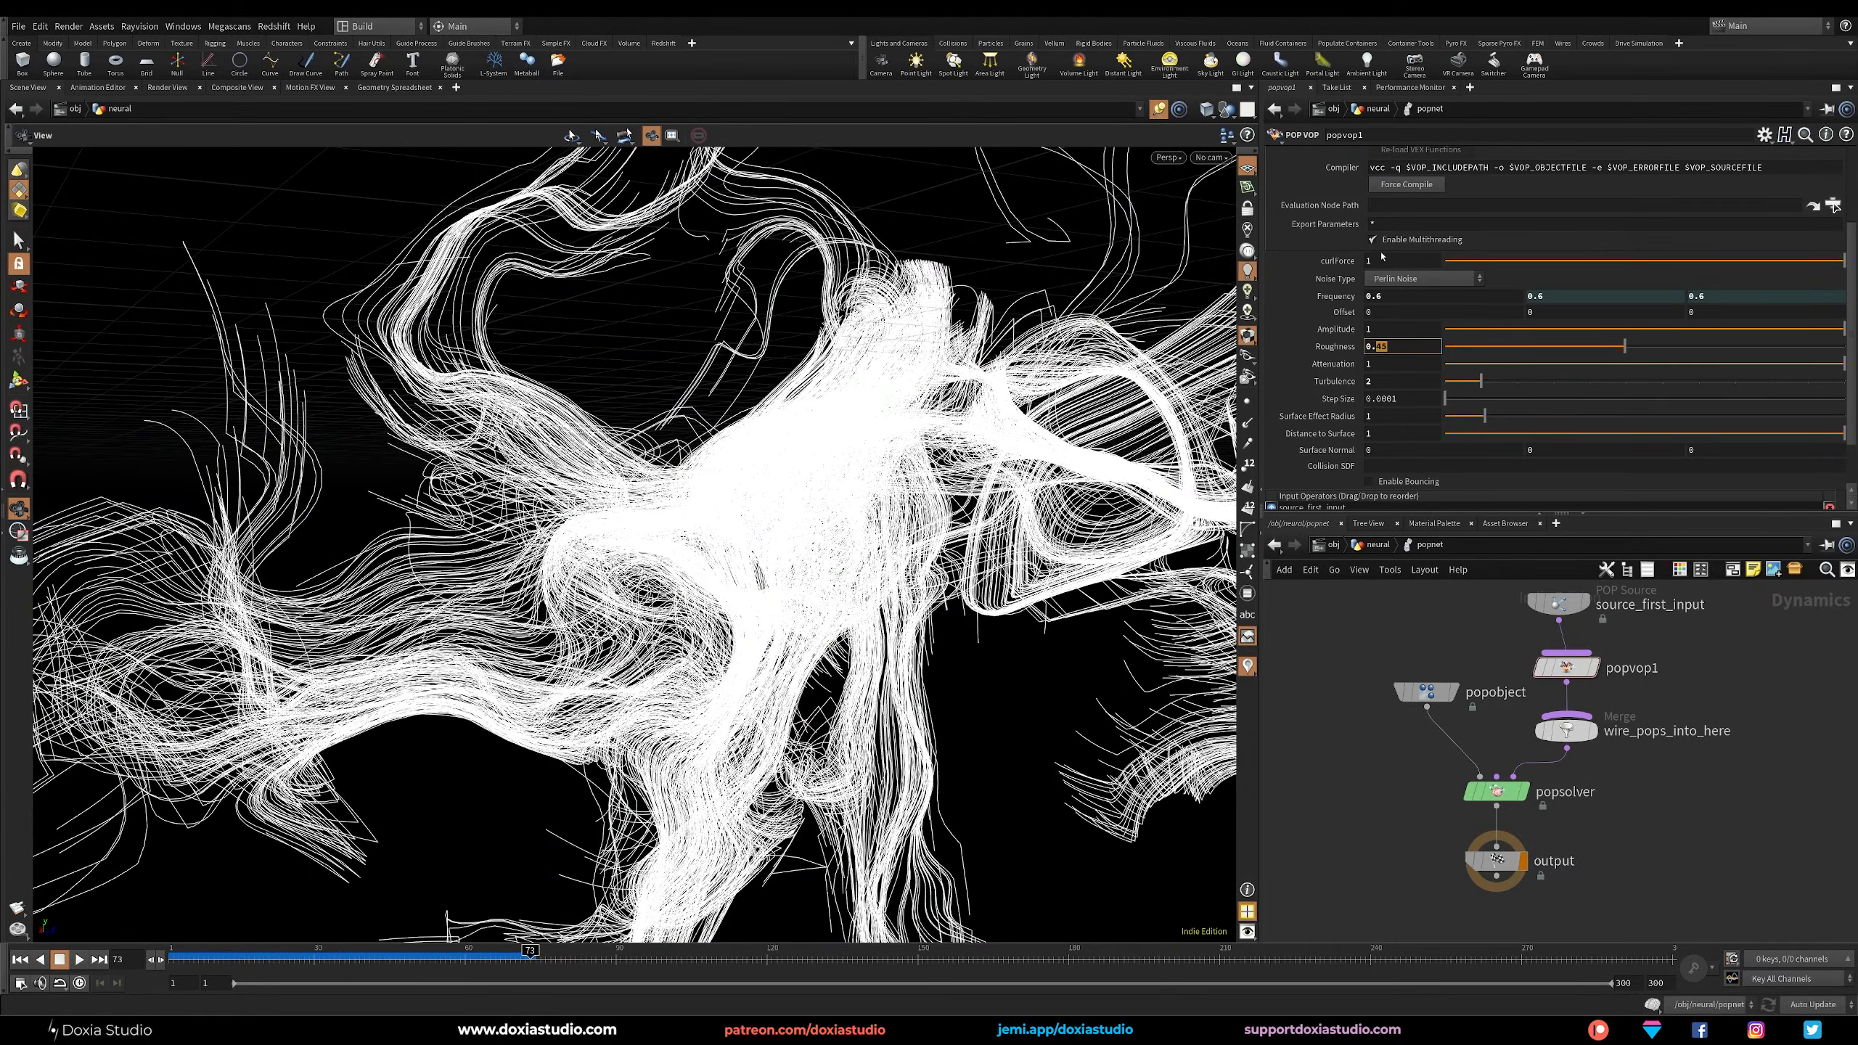
# Set popvop1's curlForce to 0.5 and replay the simulation from frame 1 to the last frame.
pyautogui.press('Return')
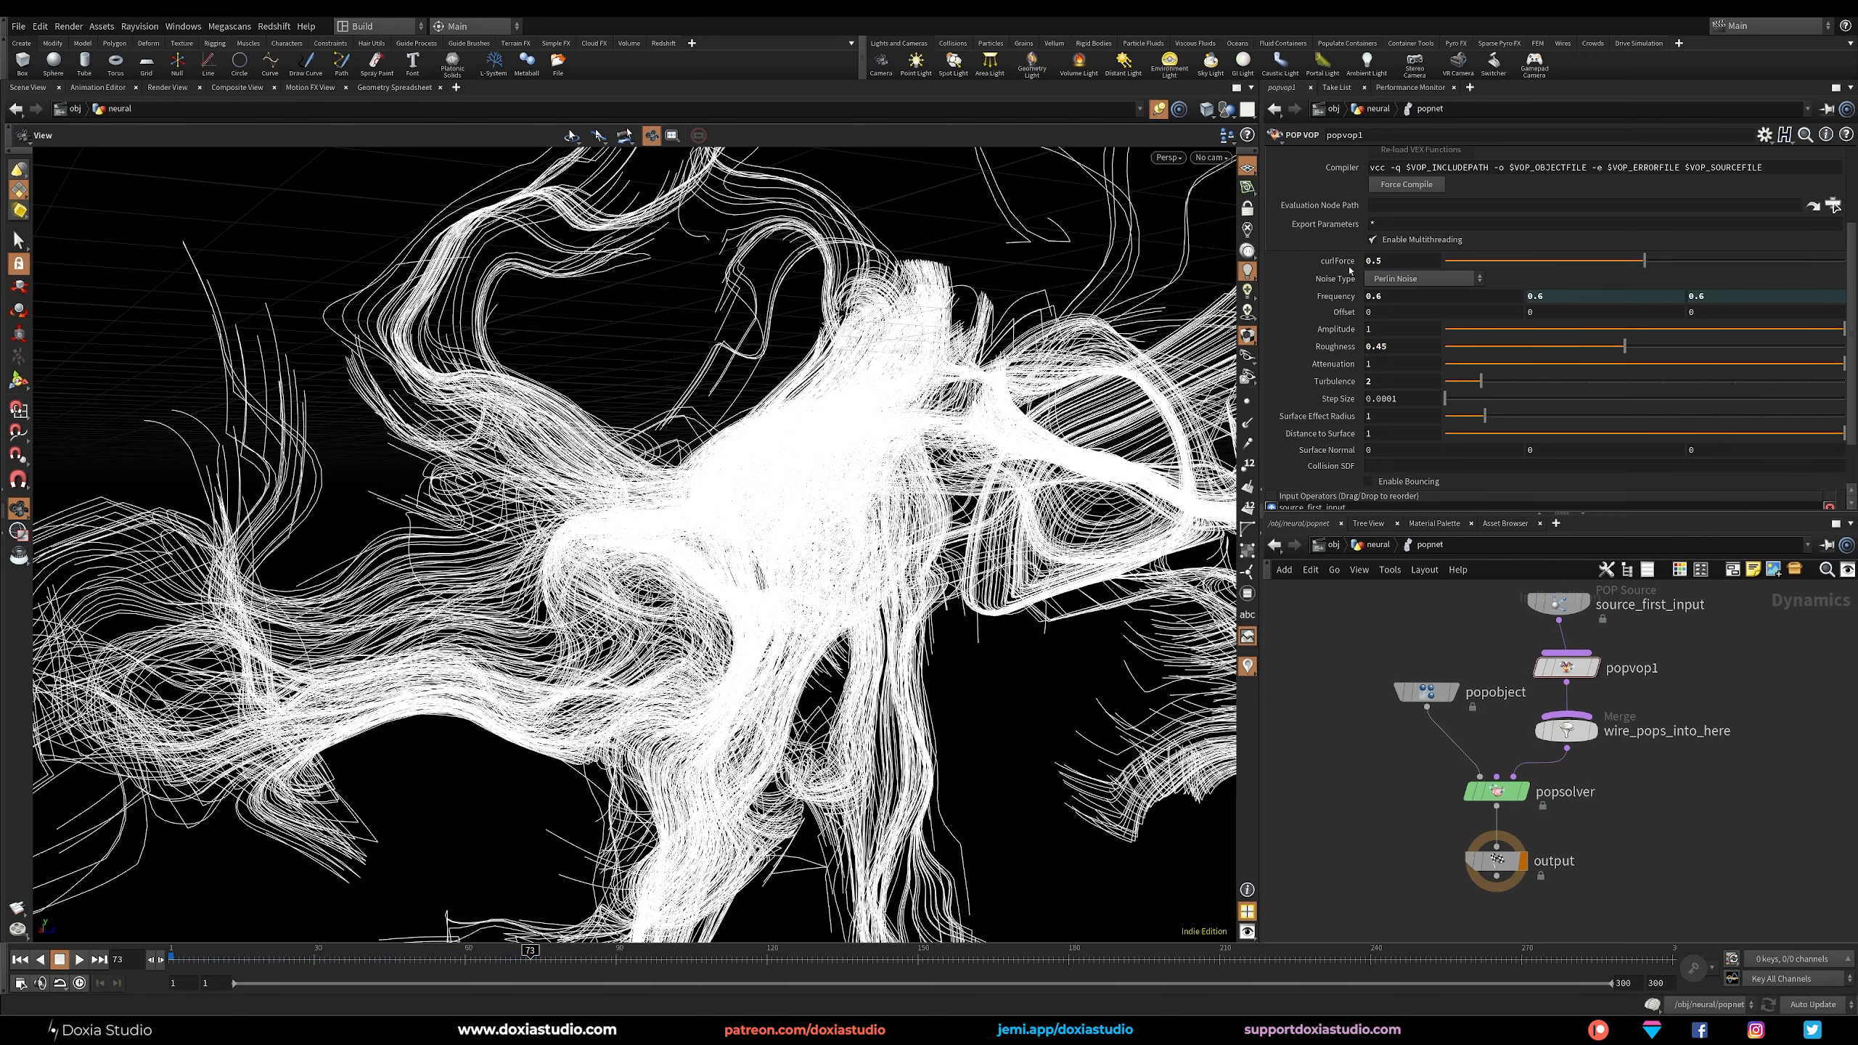
pyautogui.click(20, 959)
pyautogui.click(77, 960)
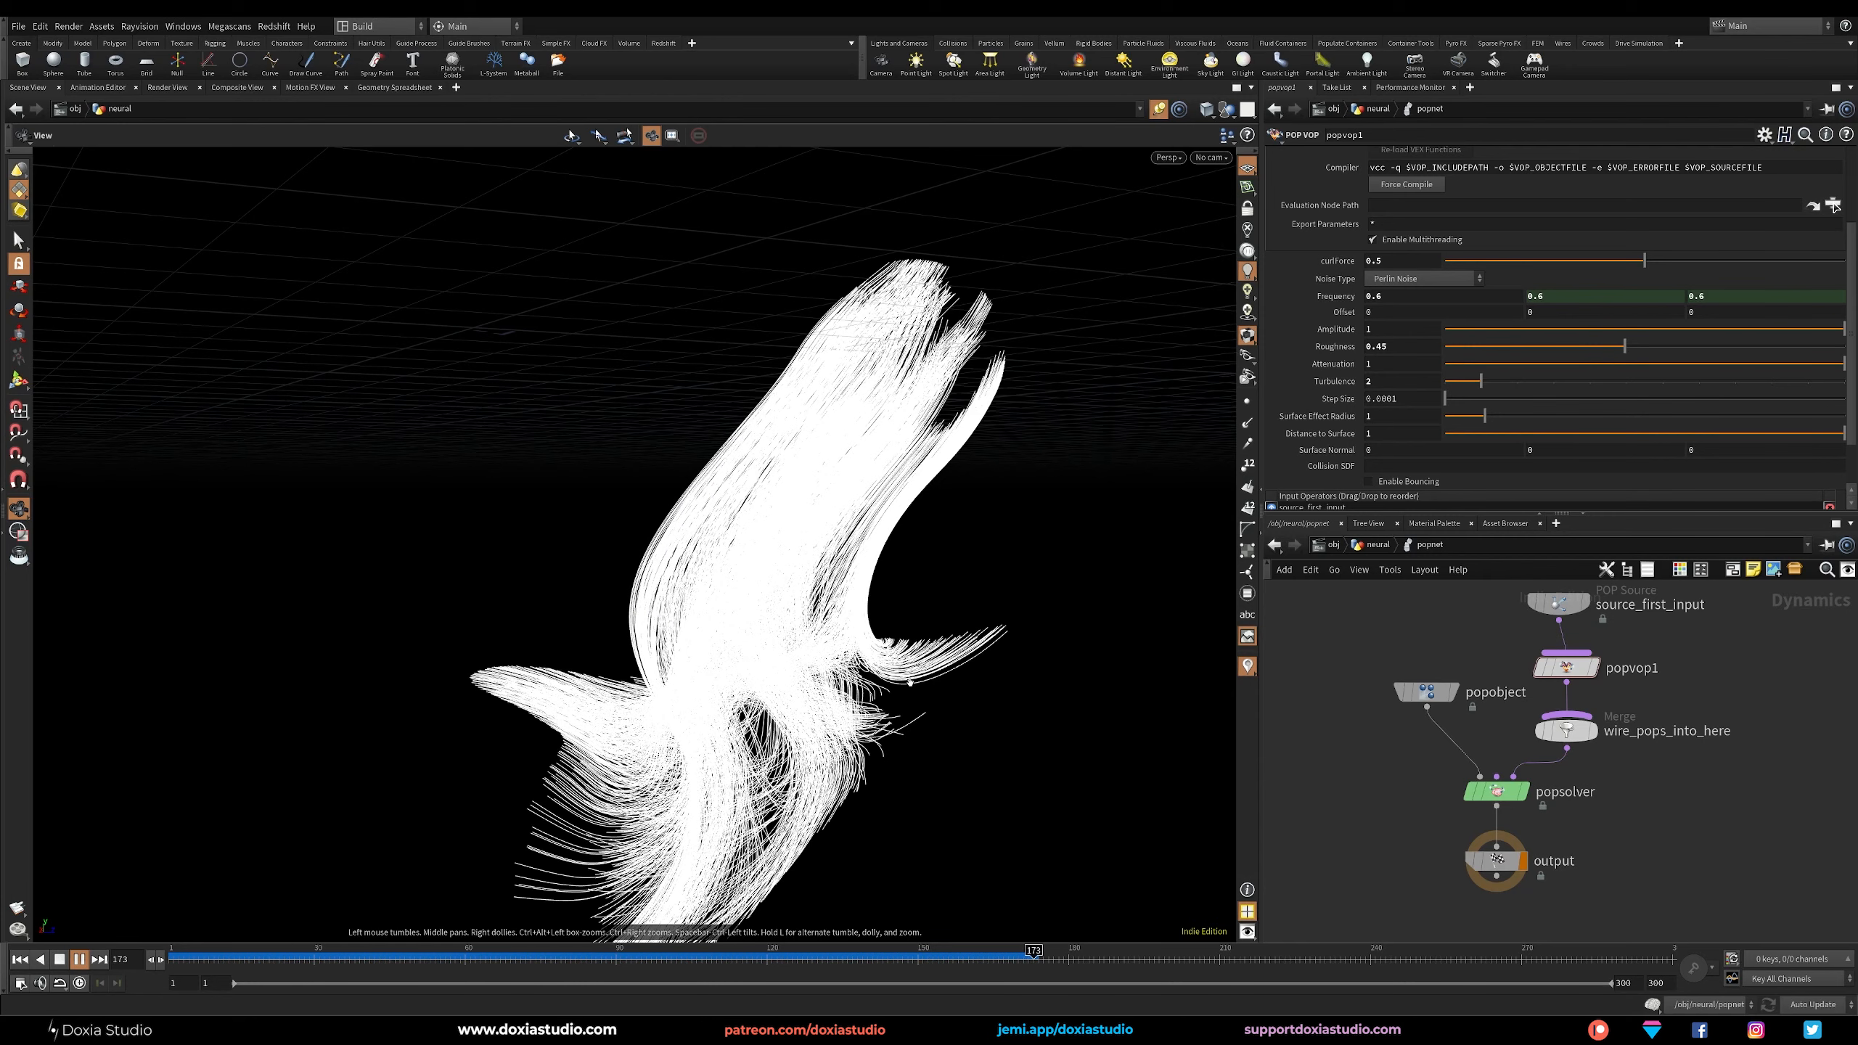
pyautogui.click(99, 959)
pyautogui.moveTo(941, 618)
pyautogui.mouseDown()
pyautogui.moveTo(805, 717)
pyautogui.moveTo(676, 759)
pyautogui.moveTo(766, 812)
pyautogui.moveTo(974, 635)
pyautogui.mouseUp()
pyautogui.moveTo(974, 635); pyautogui.dragTo(863, 819, button='right')
pyautogui.moveTo(863, 819); pyautogui.dragTo(849, 710)
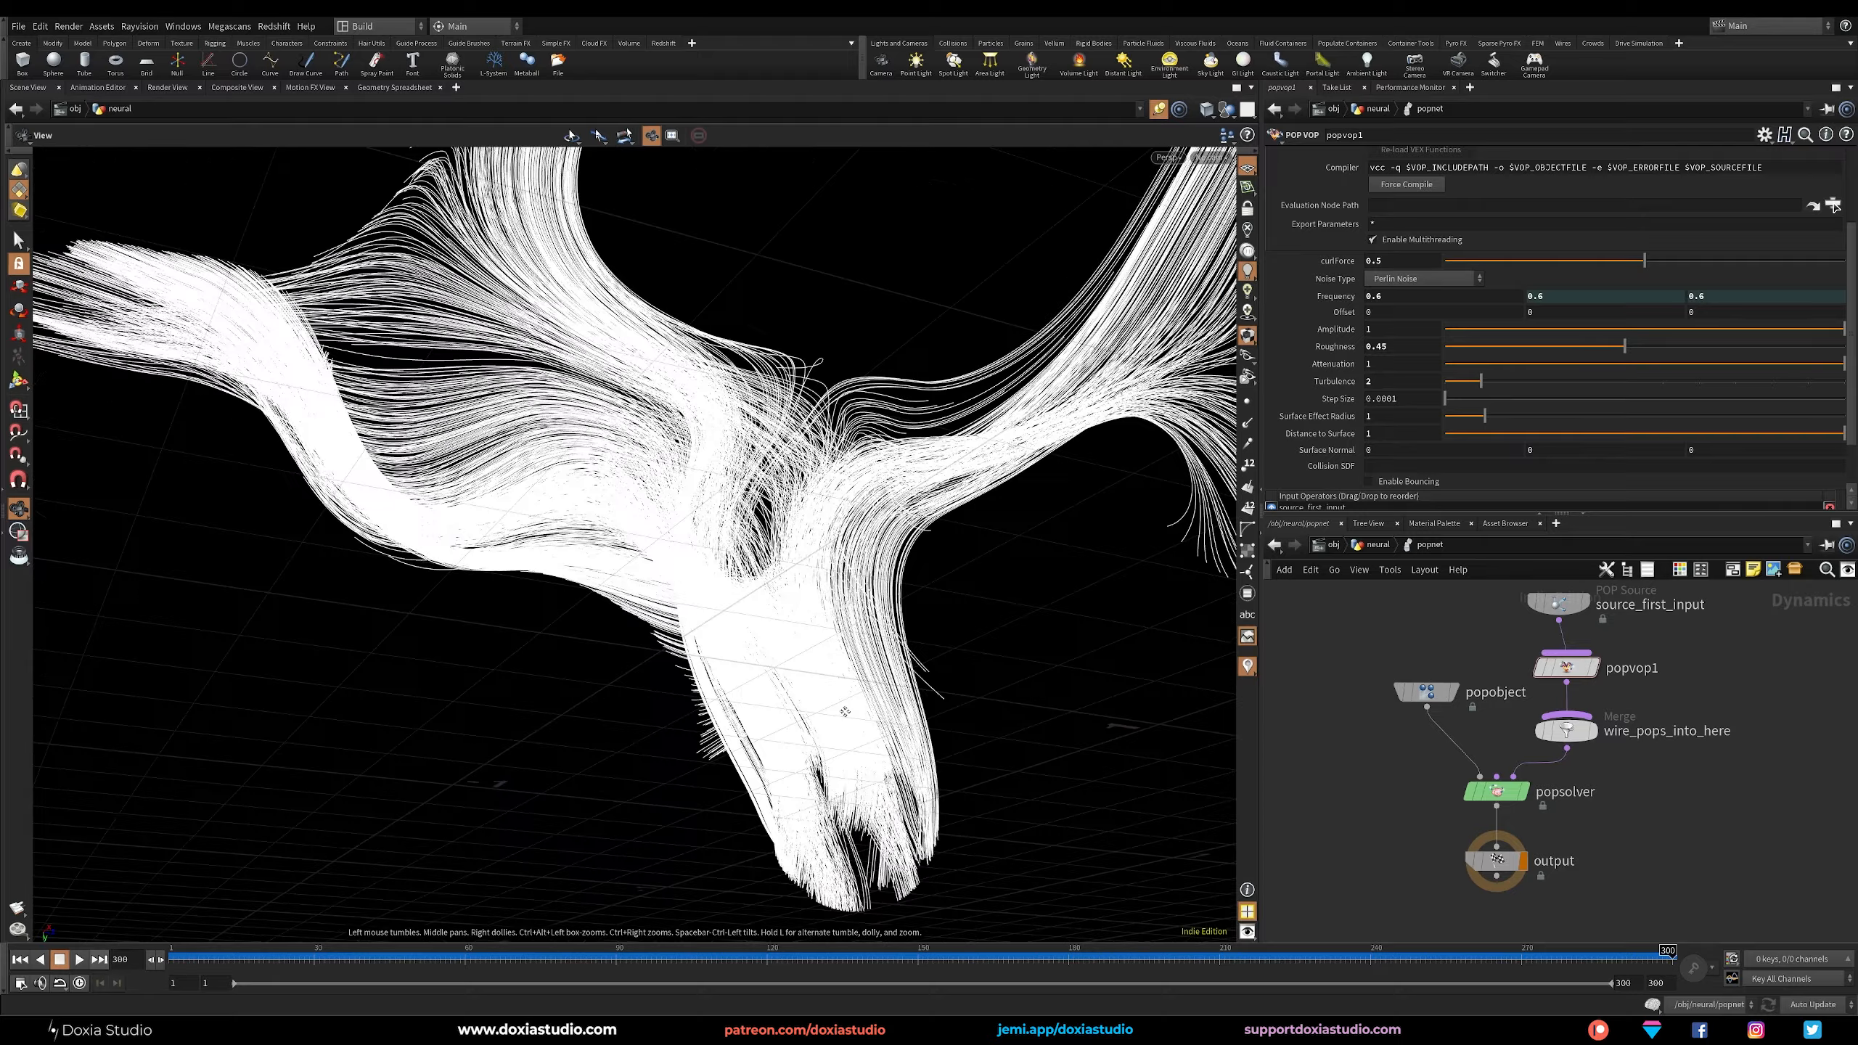
# Set popvop1's noise Frequency to 0.7 and Roughness to 0.5, and replay the simulation from frame 1.
pyautogui.moveTo(850, 709); pyautogui.dragTo(798, 805, button='middle')
pyautogui.moveTo(797, 804); pyautogui.dragTo(985, 550)
pyautogui.click(1395, 310)
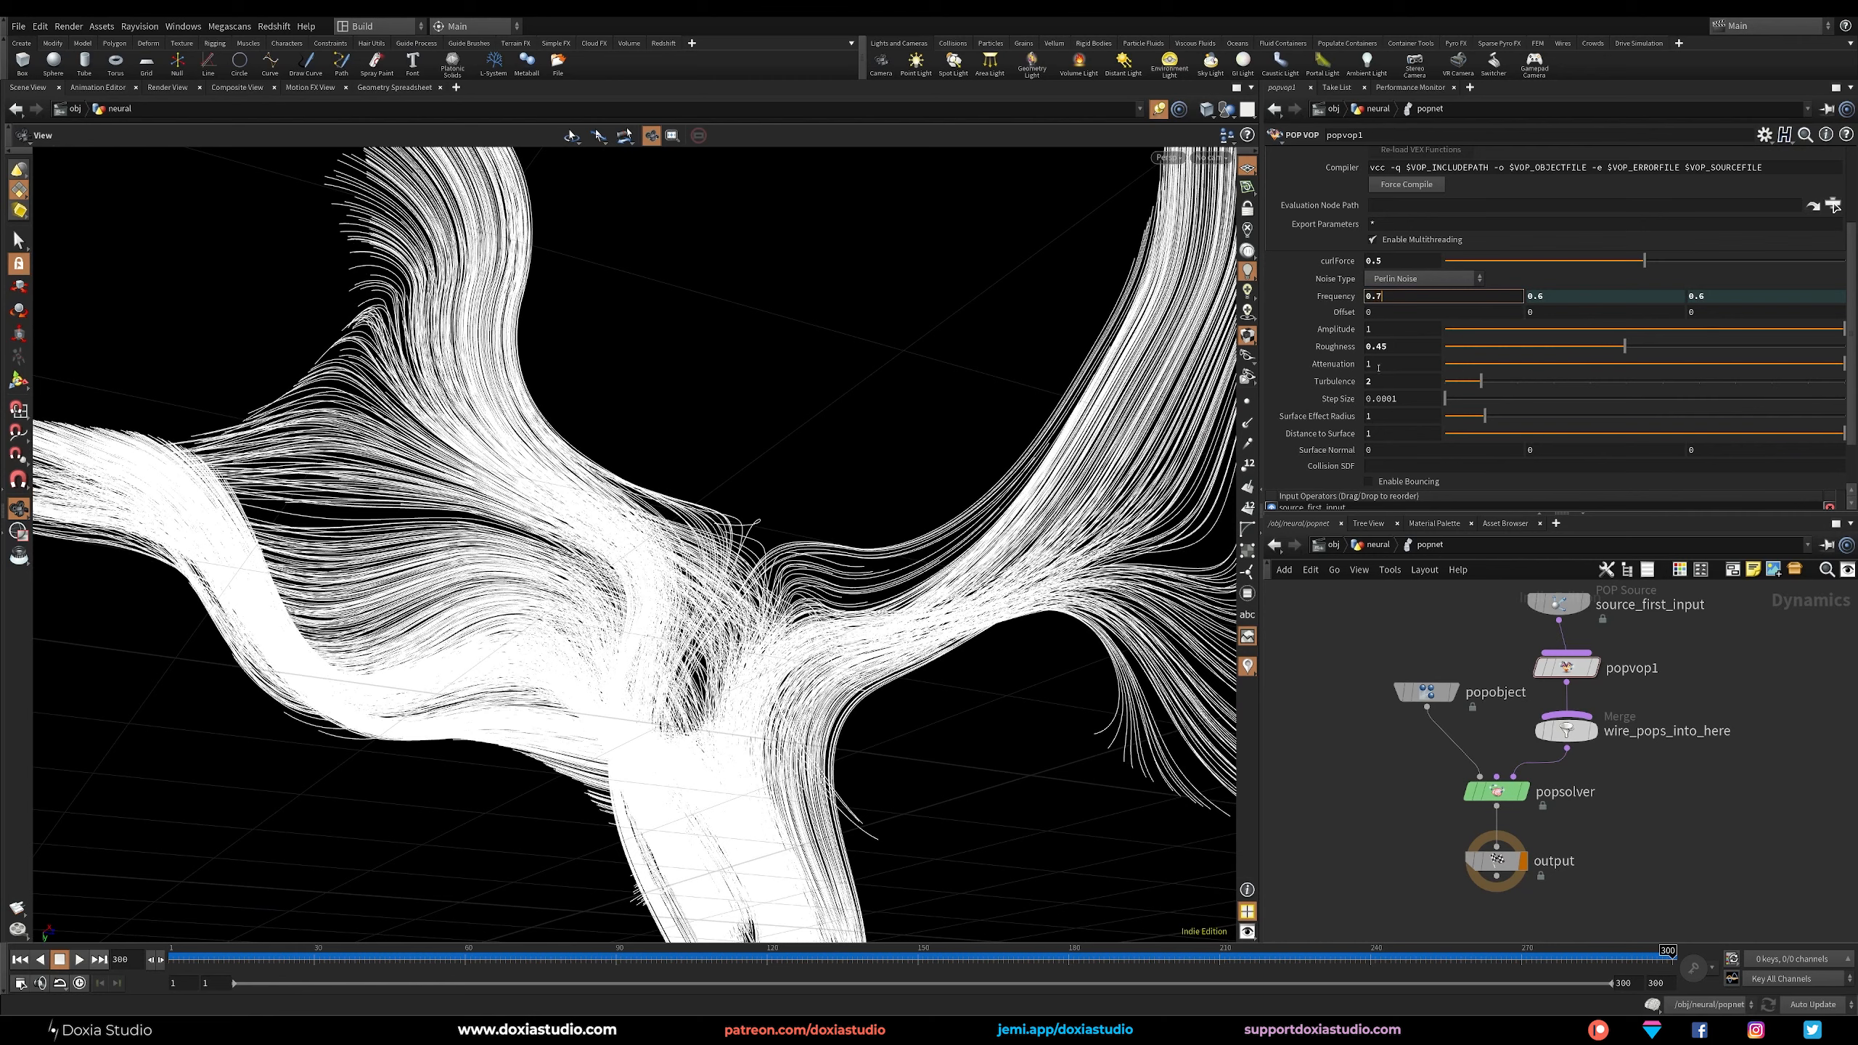
pyautogui.write('0.7')
pyautogui.press('Return')
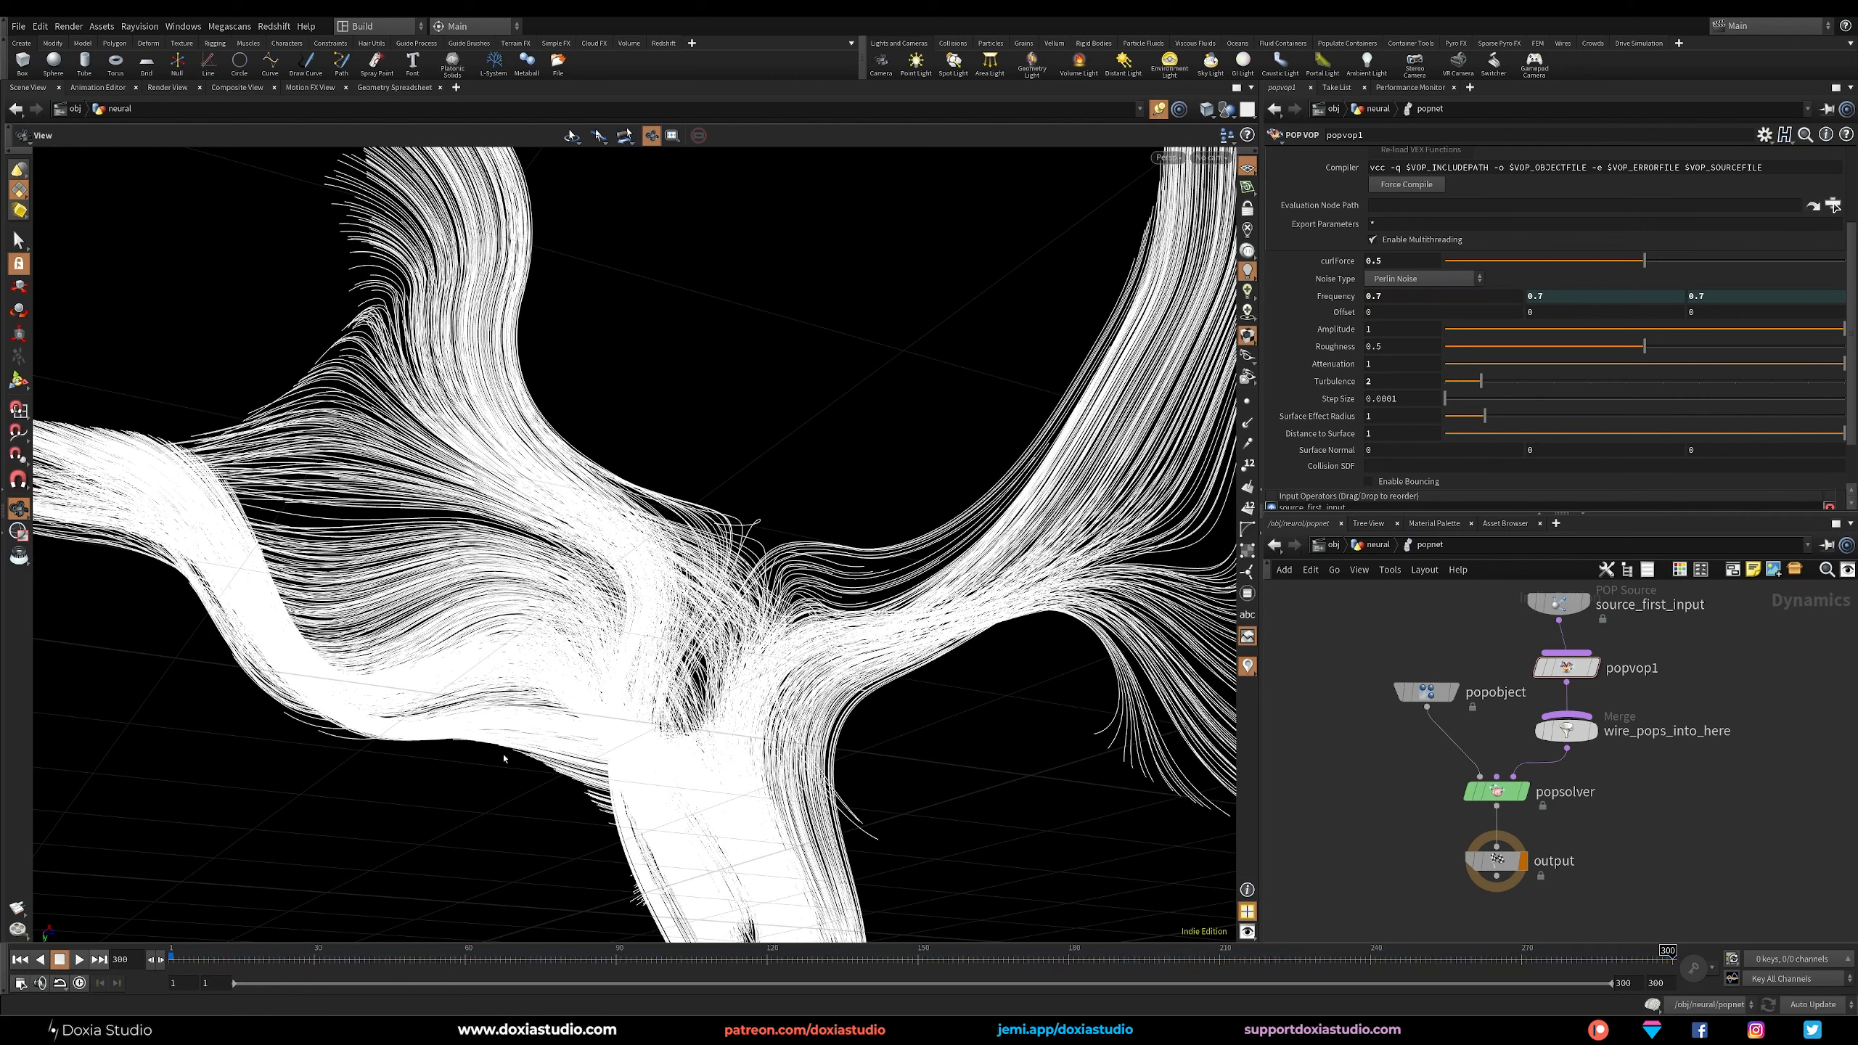
pyautogui.click(19, 960)
pyautogui.click(79, 960)
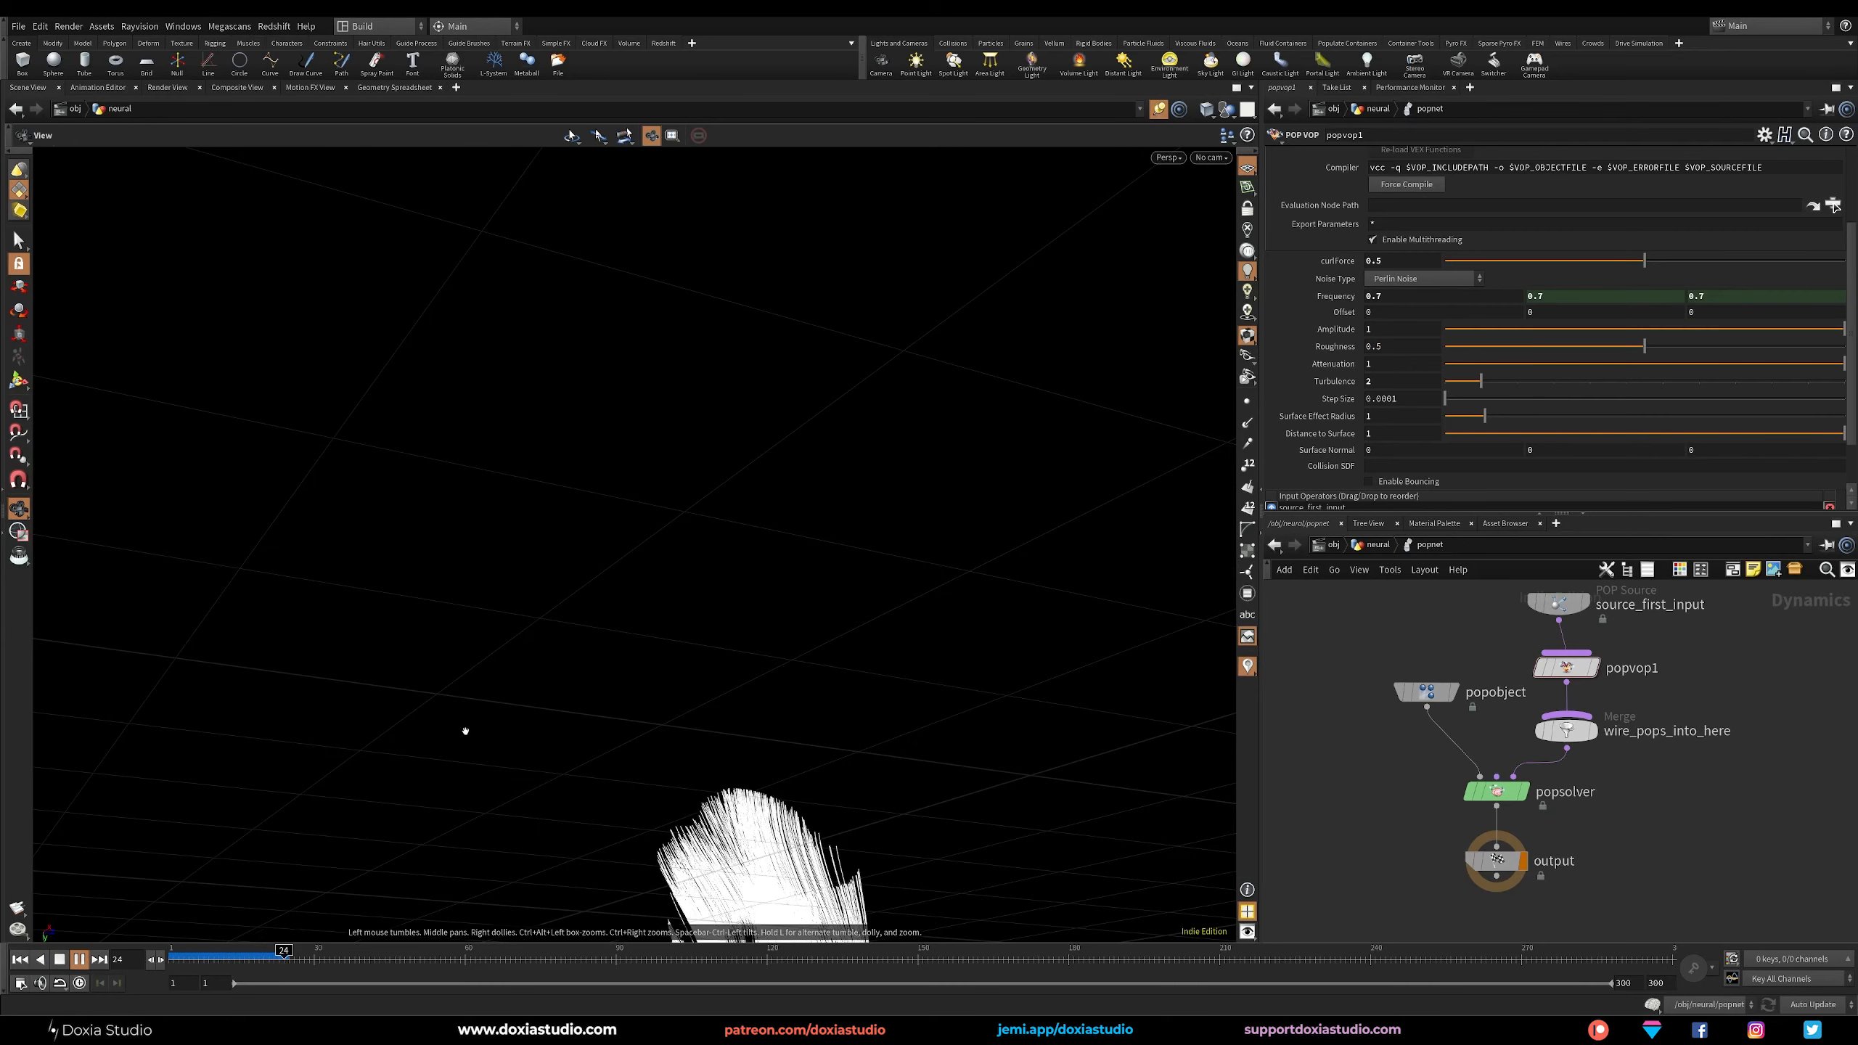
pyautogui.click(79, 959)
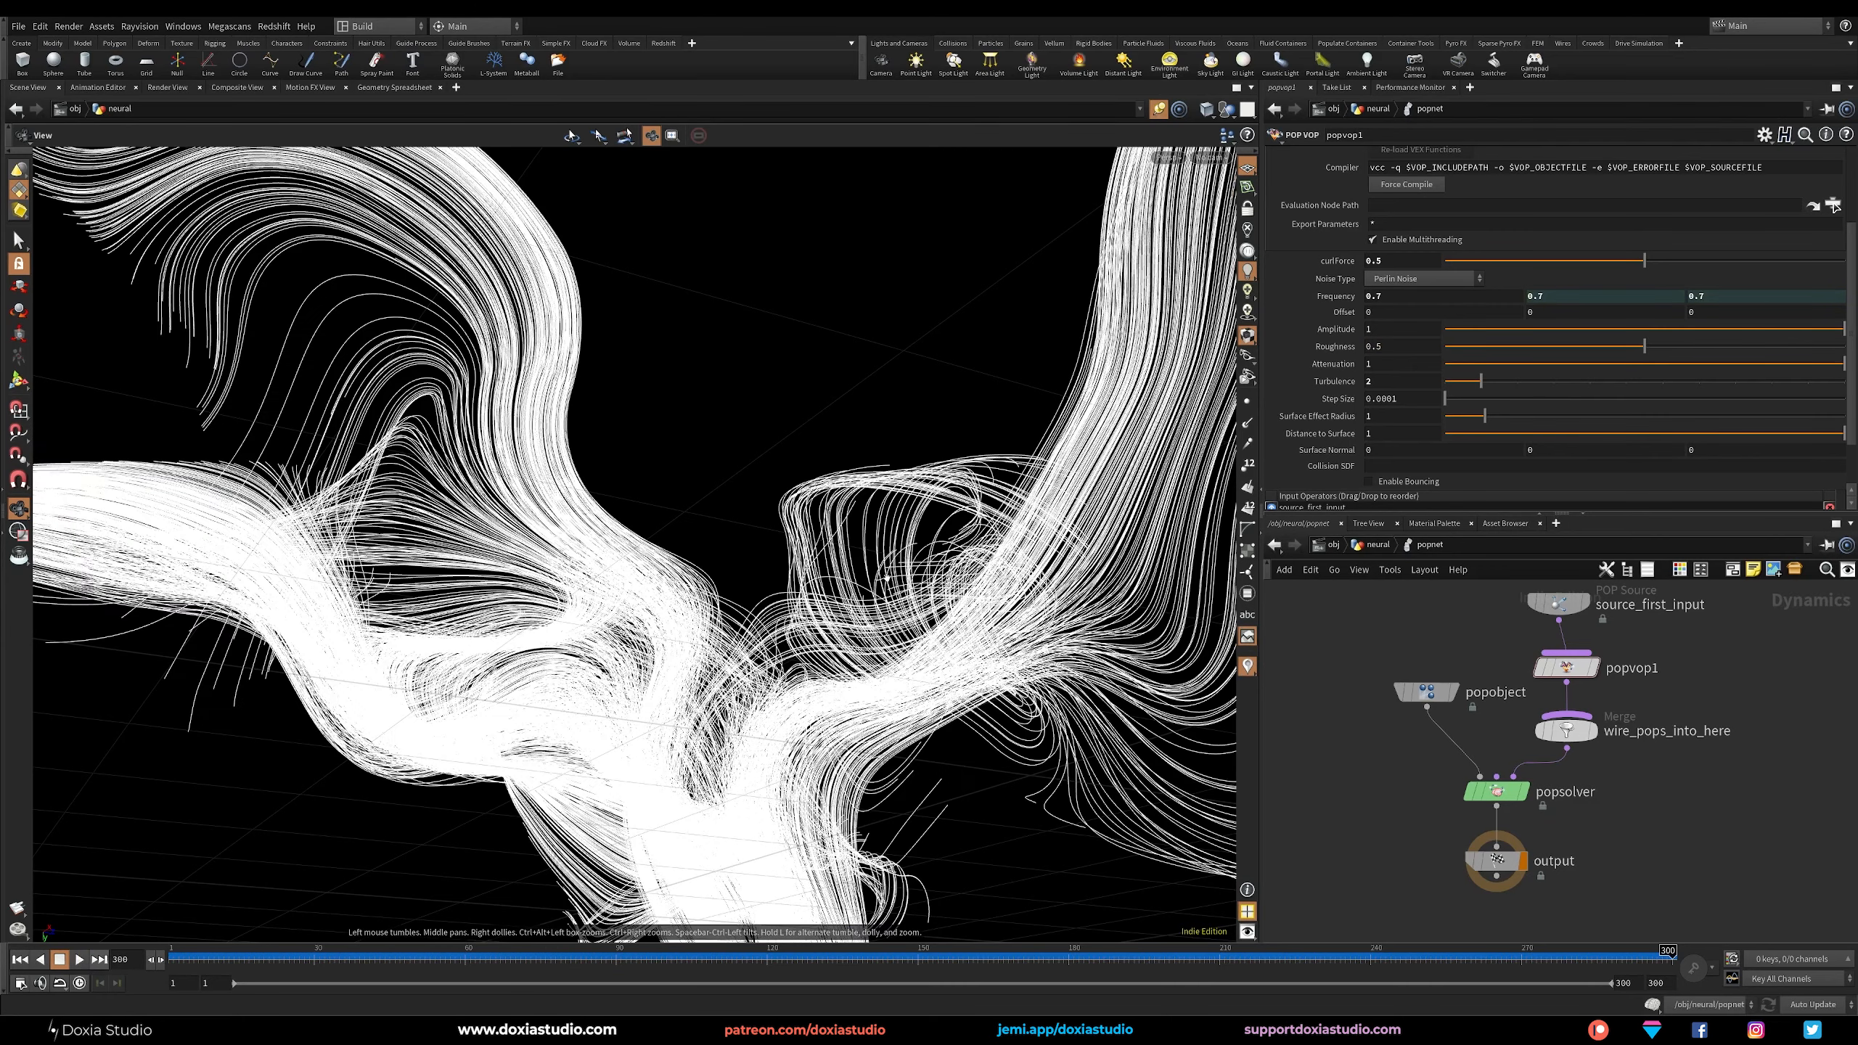
# Inspect the trails from several angles, set popvop1's Turbulence to 4 and replay the simulation.
pyautogui.scroll(-5, 892, 572)
pyautogui.moveTo(892, 572); pyautogui.dragTo(816, 847)
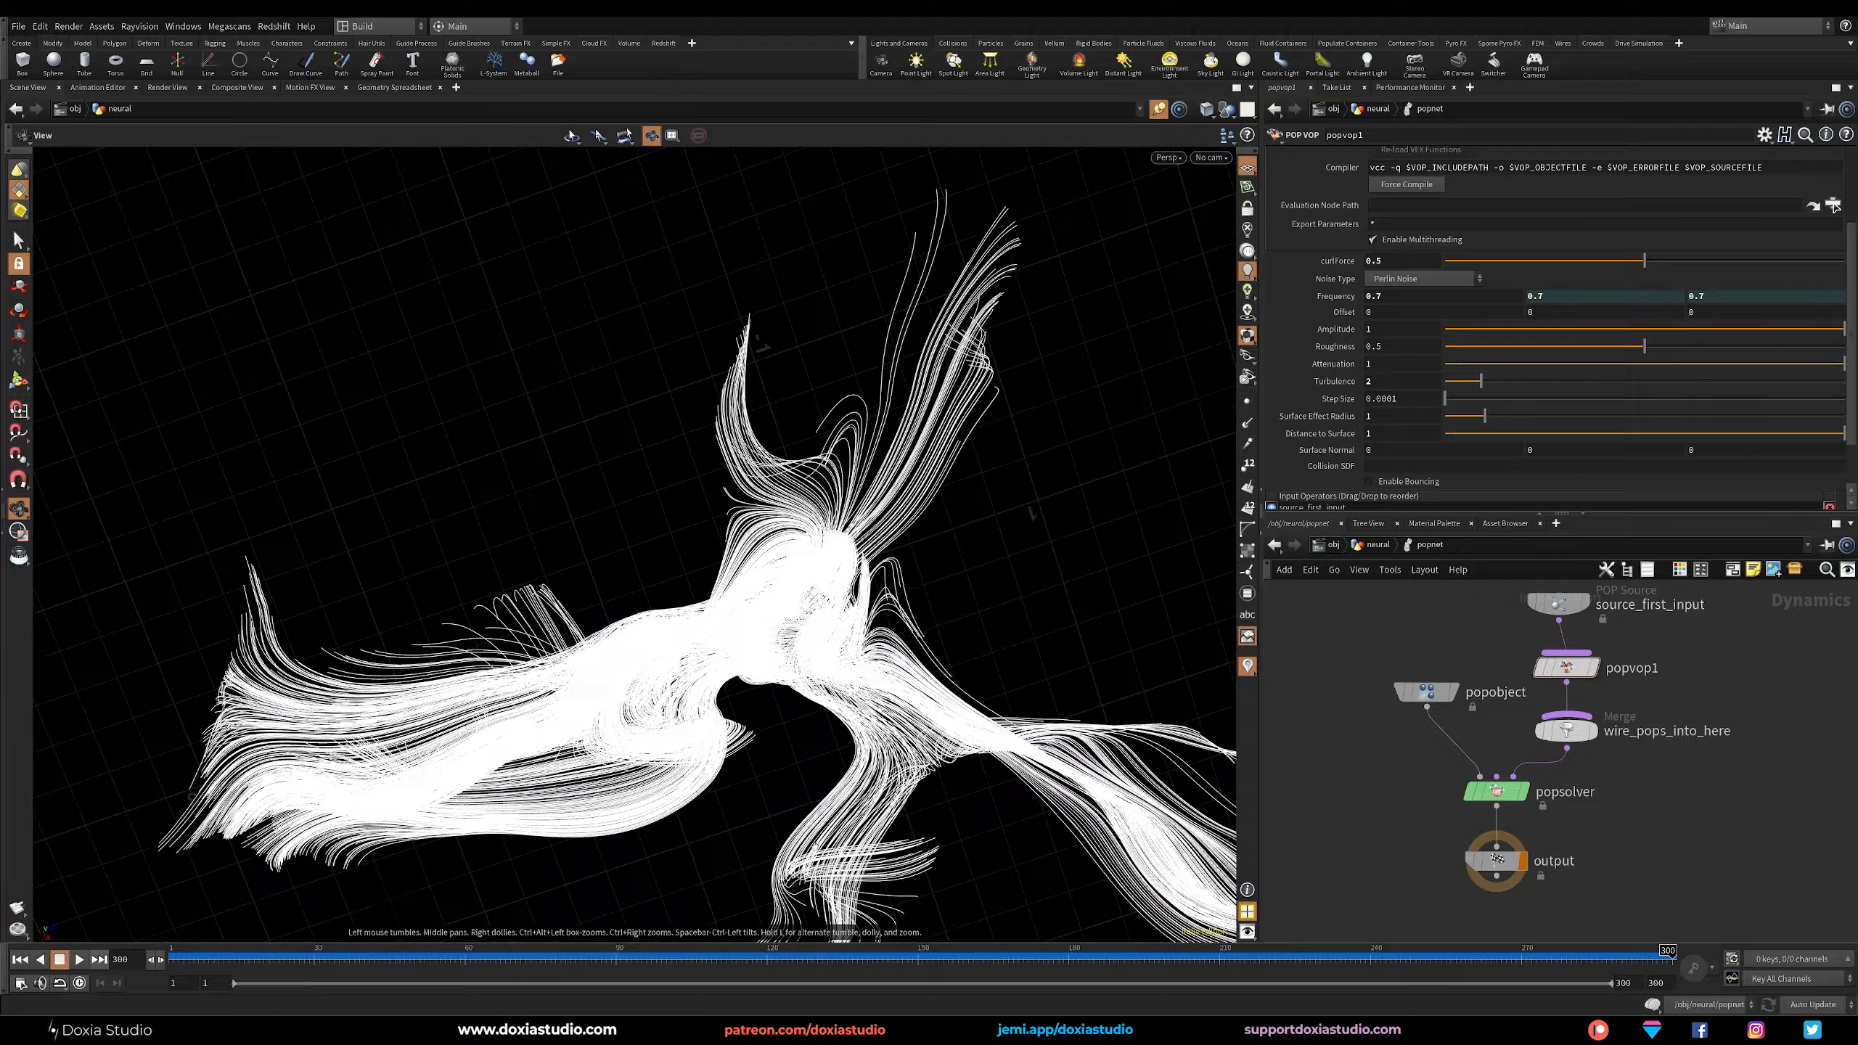
pyautogui.scroll(10, 727, 654)
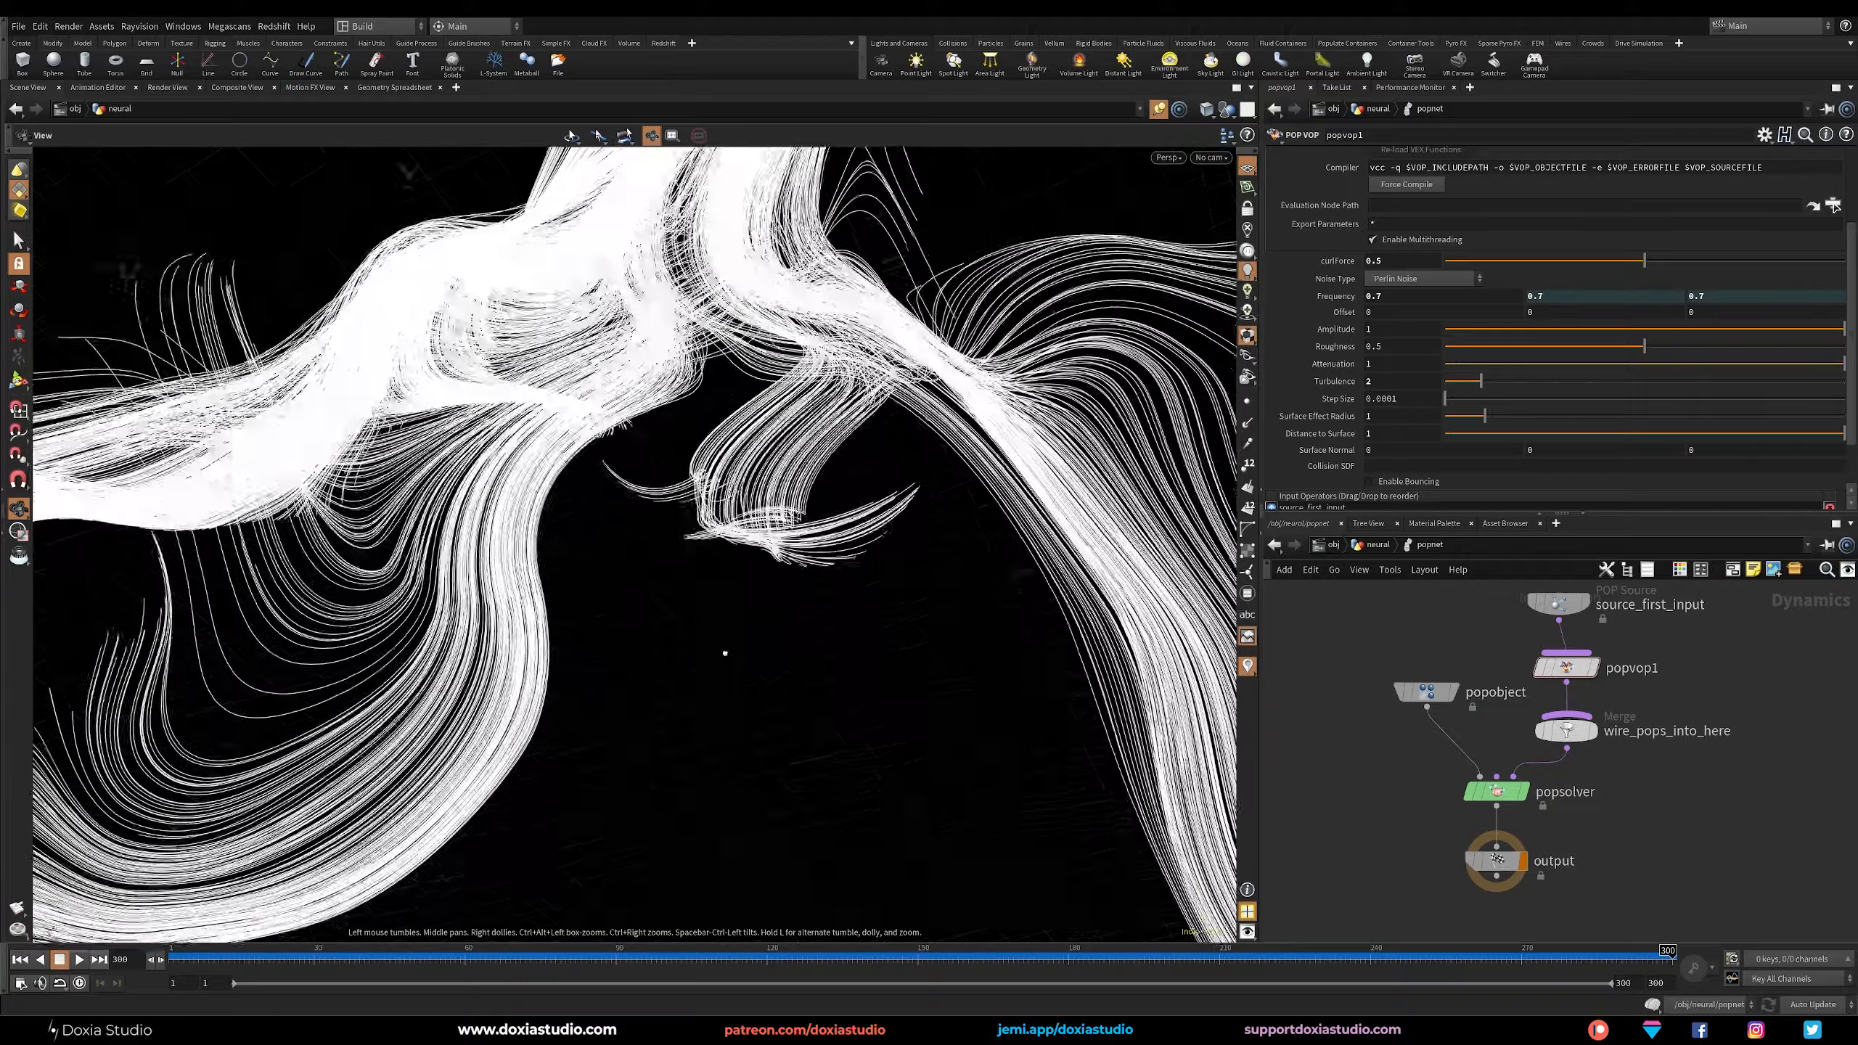
pyautogui.scroll(-6, 725, 652)
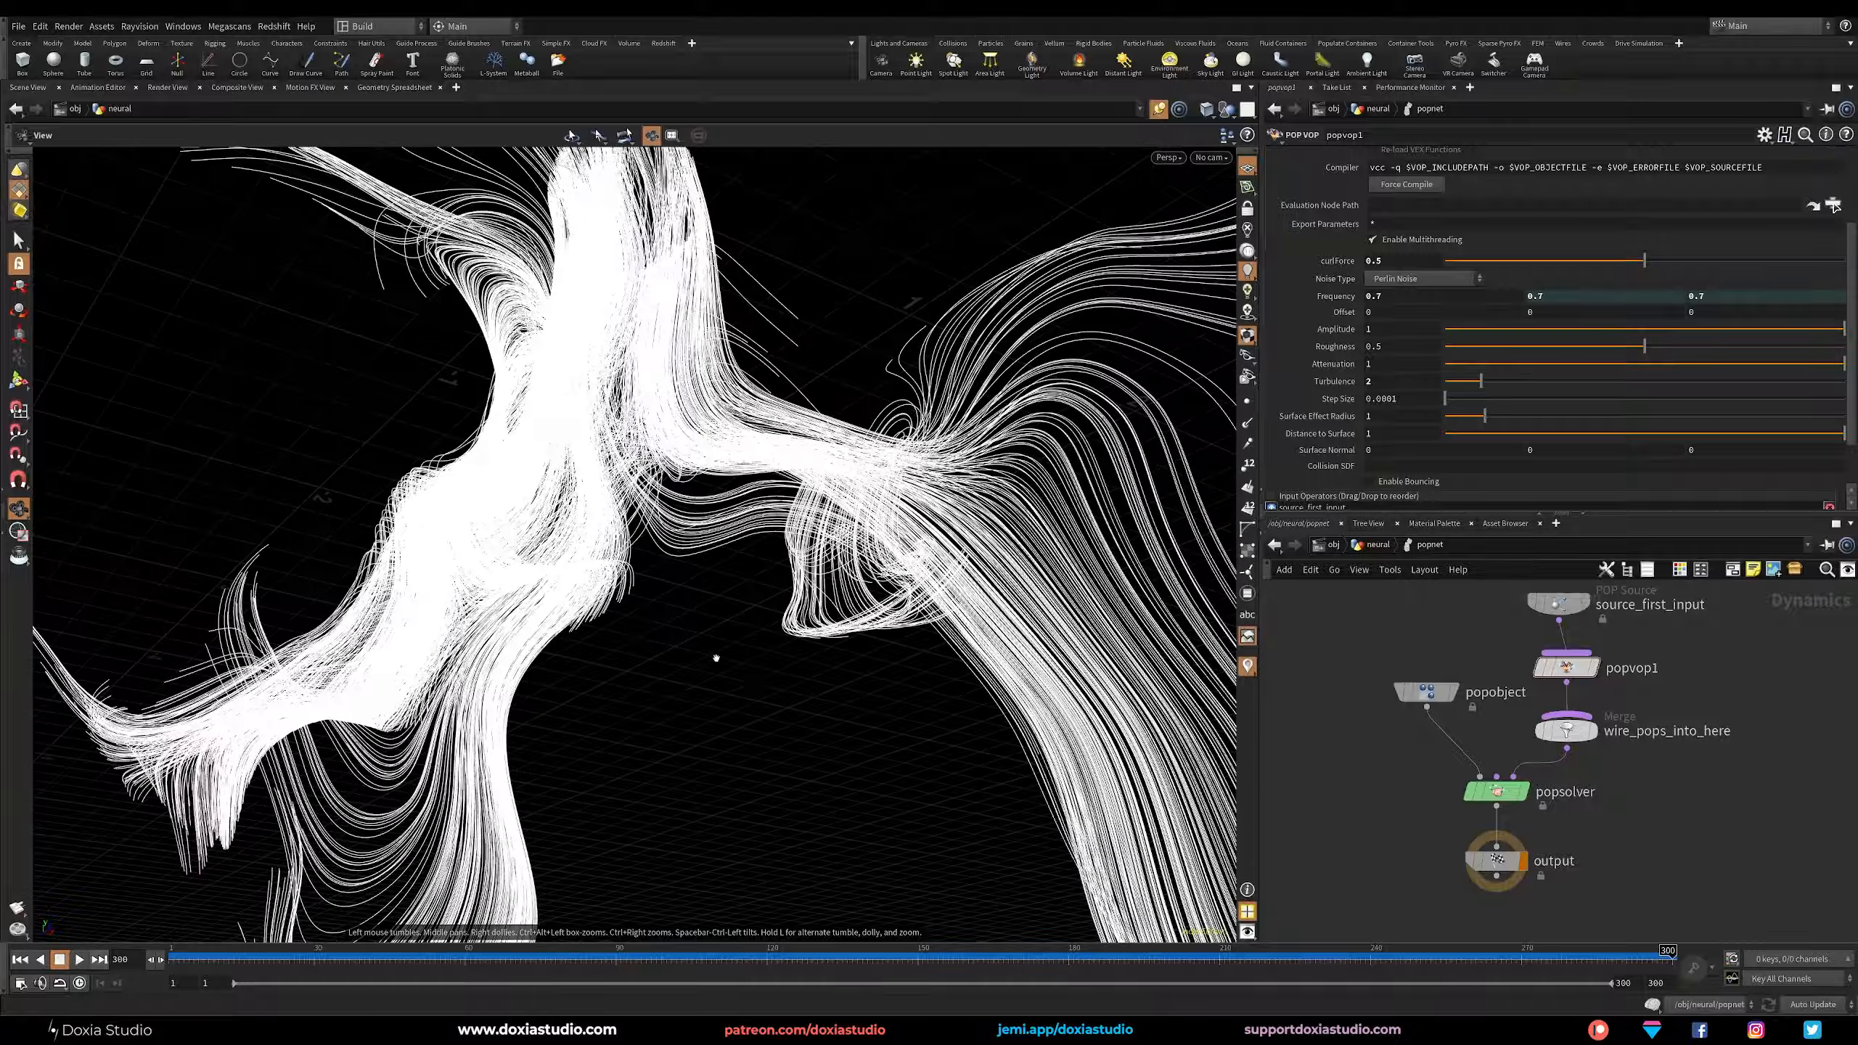
pyautogui.moveTo(716, 658); pyautogui.dragTo(577, 672, button='middle')
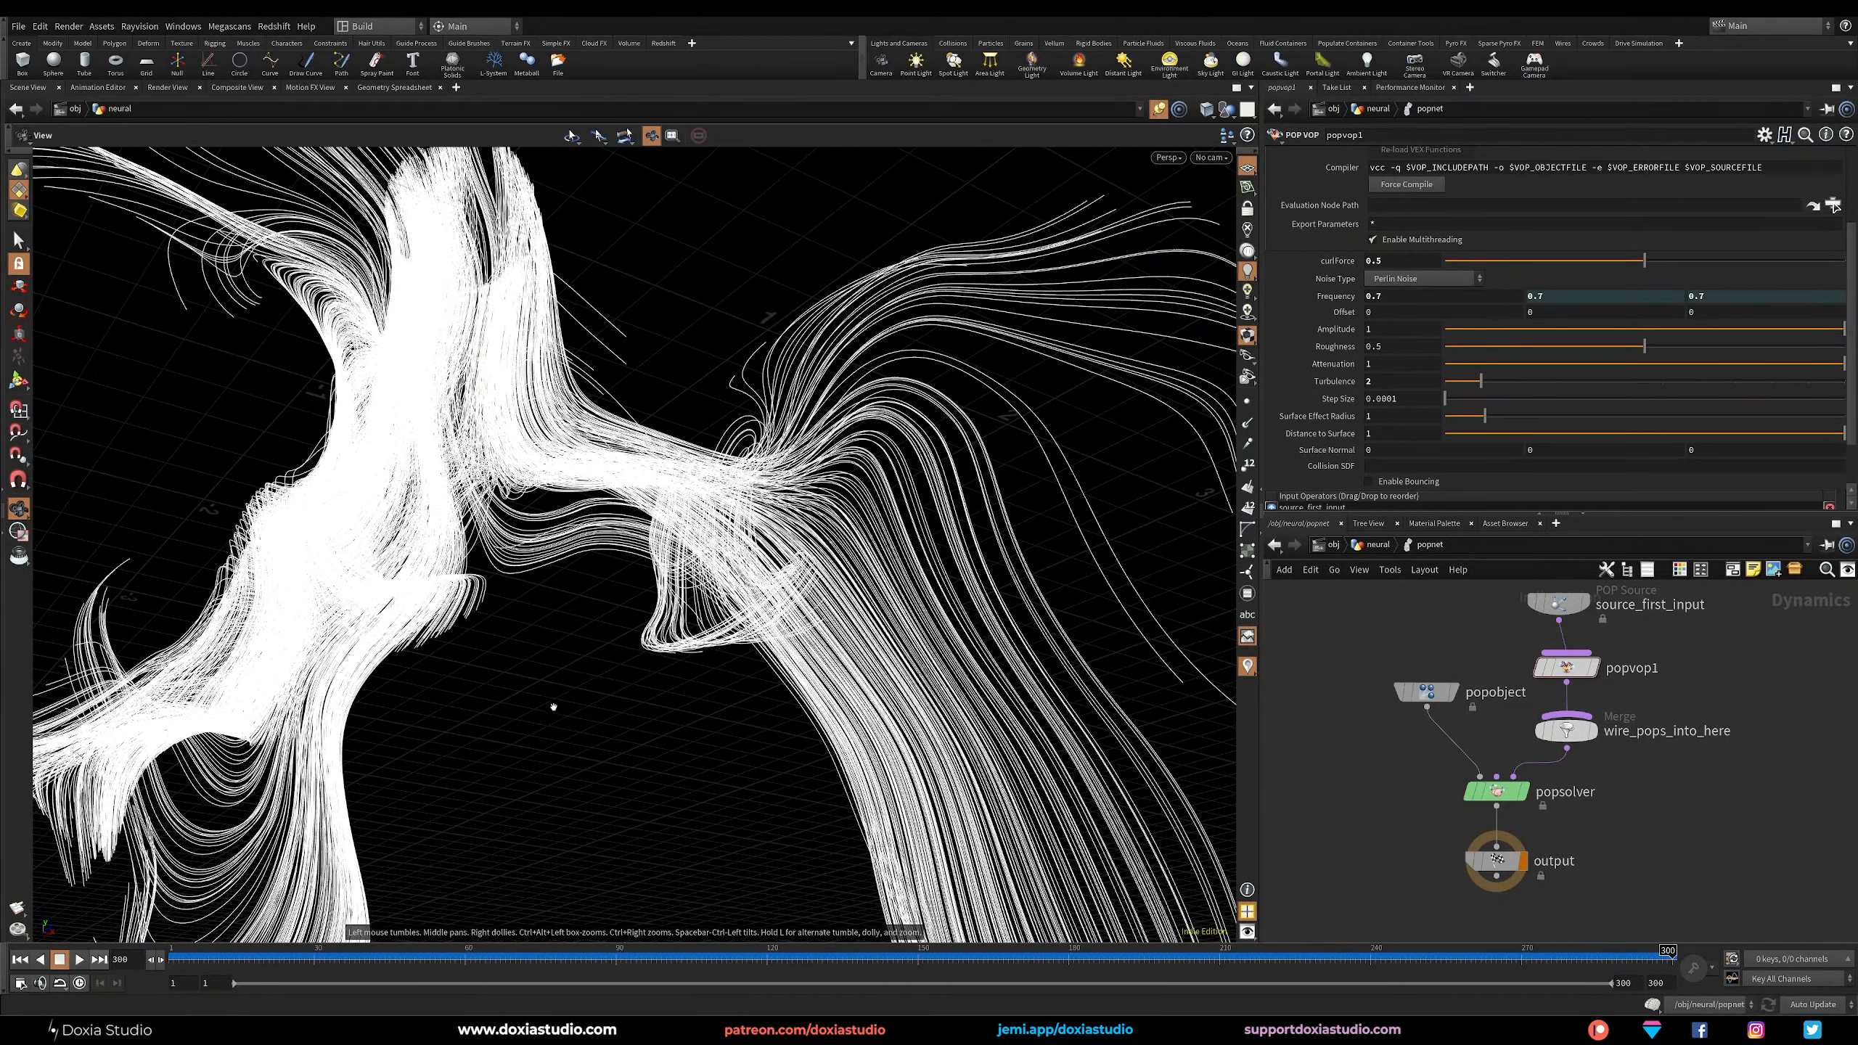
pyautogui.moveTo(554, 707)
pyautogui.mouseDown()
pyautogui.moveTo(633, 693)
pyautogui.moveTo(730, 759)
pyautogui.moveTo(765, 849)
pyautogui.moveTo(575, 729)
pyautogui.mouseUp()
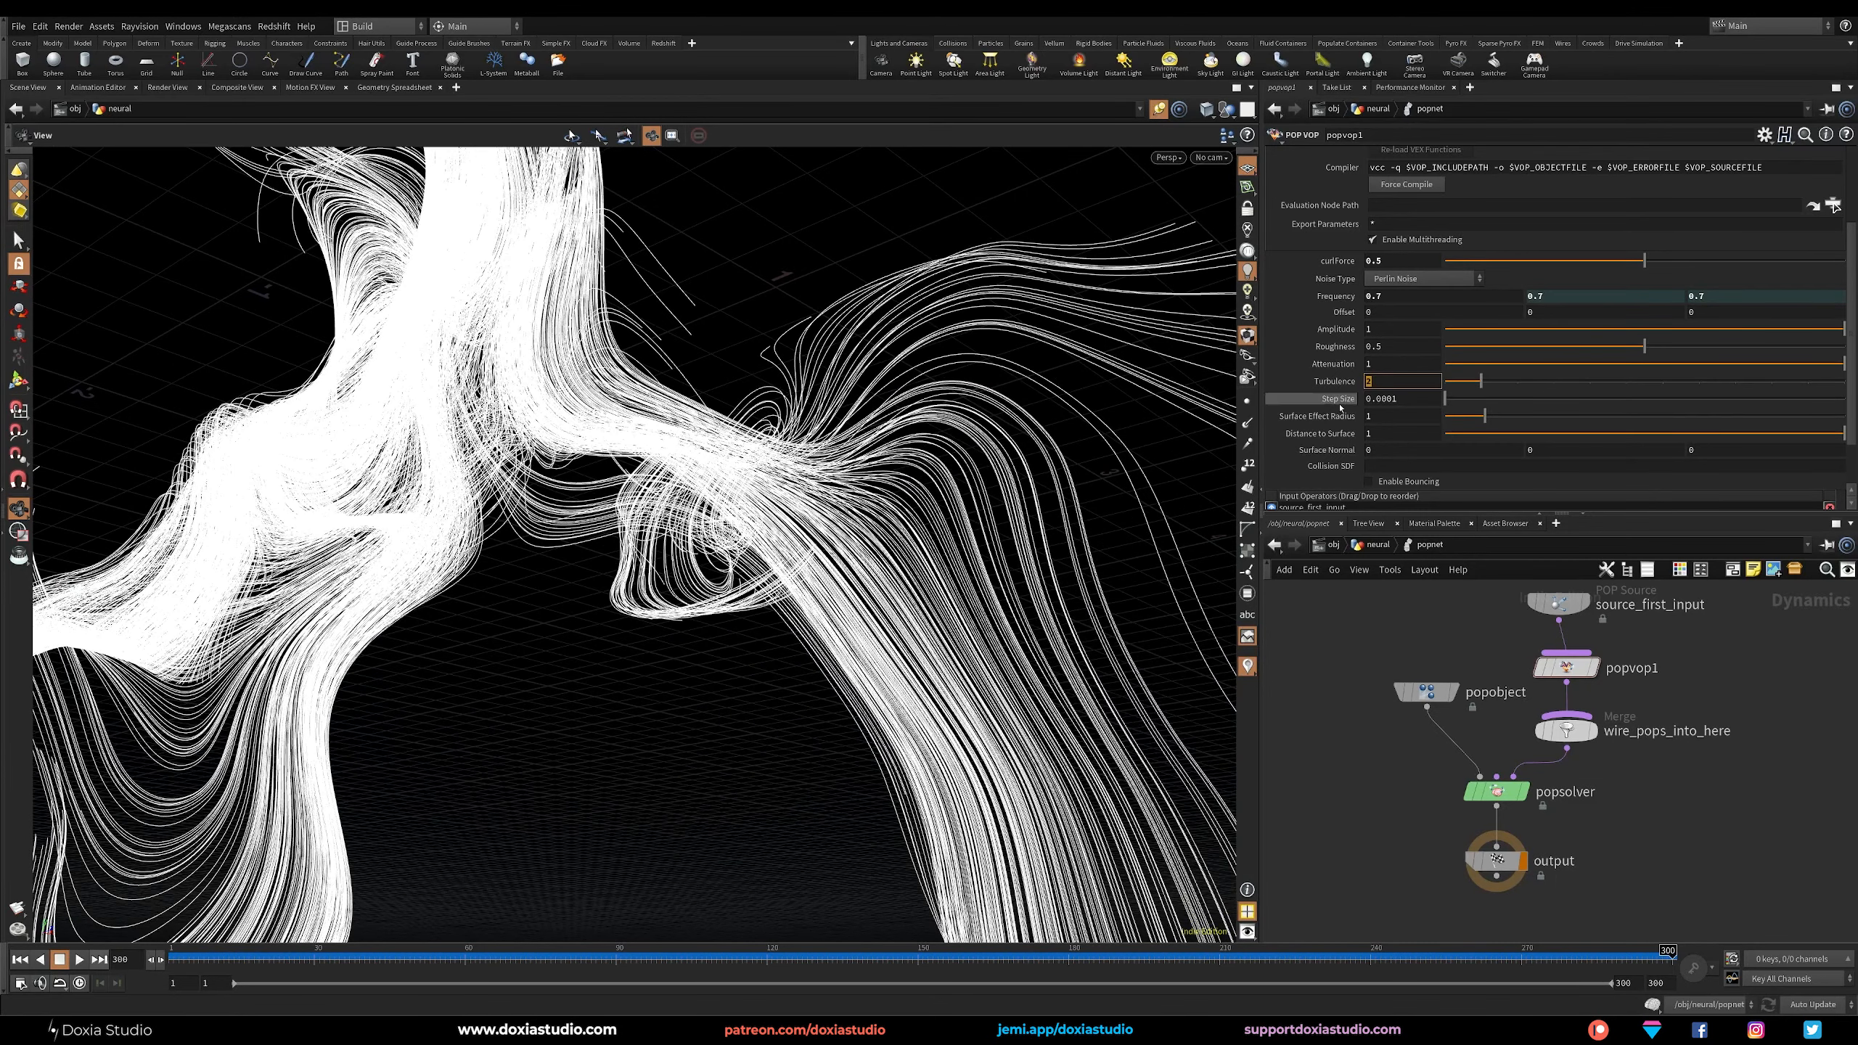
pyautogui.press('Return')
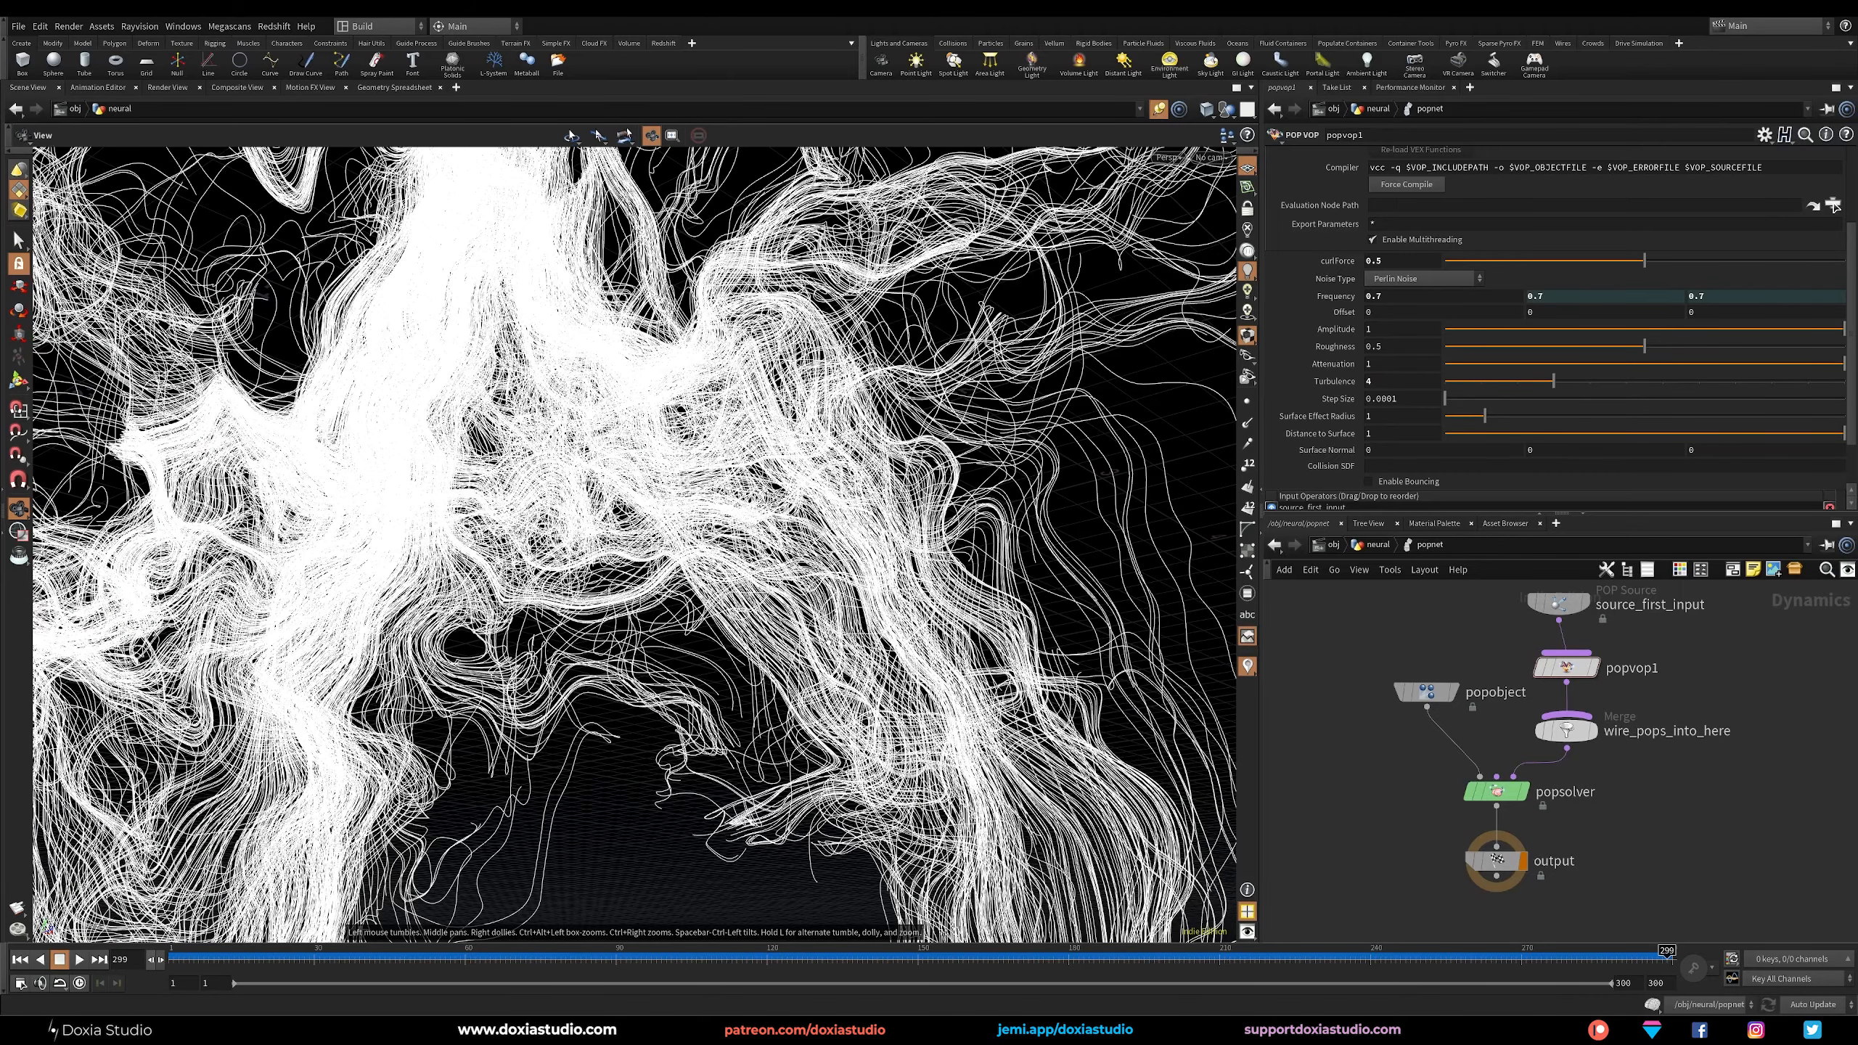
# Set popvop1's Turbulence to 3 and replay the simulation to the last frame to check the trails.
pyautogui.scroll(-4, 635, 545)
pyautogui.moveTo(635, 545); pyautogui.dragTo(812, 638)
pyautogui.press('Return')
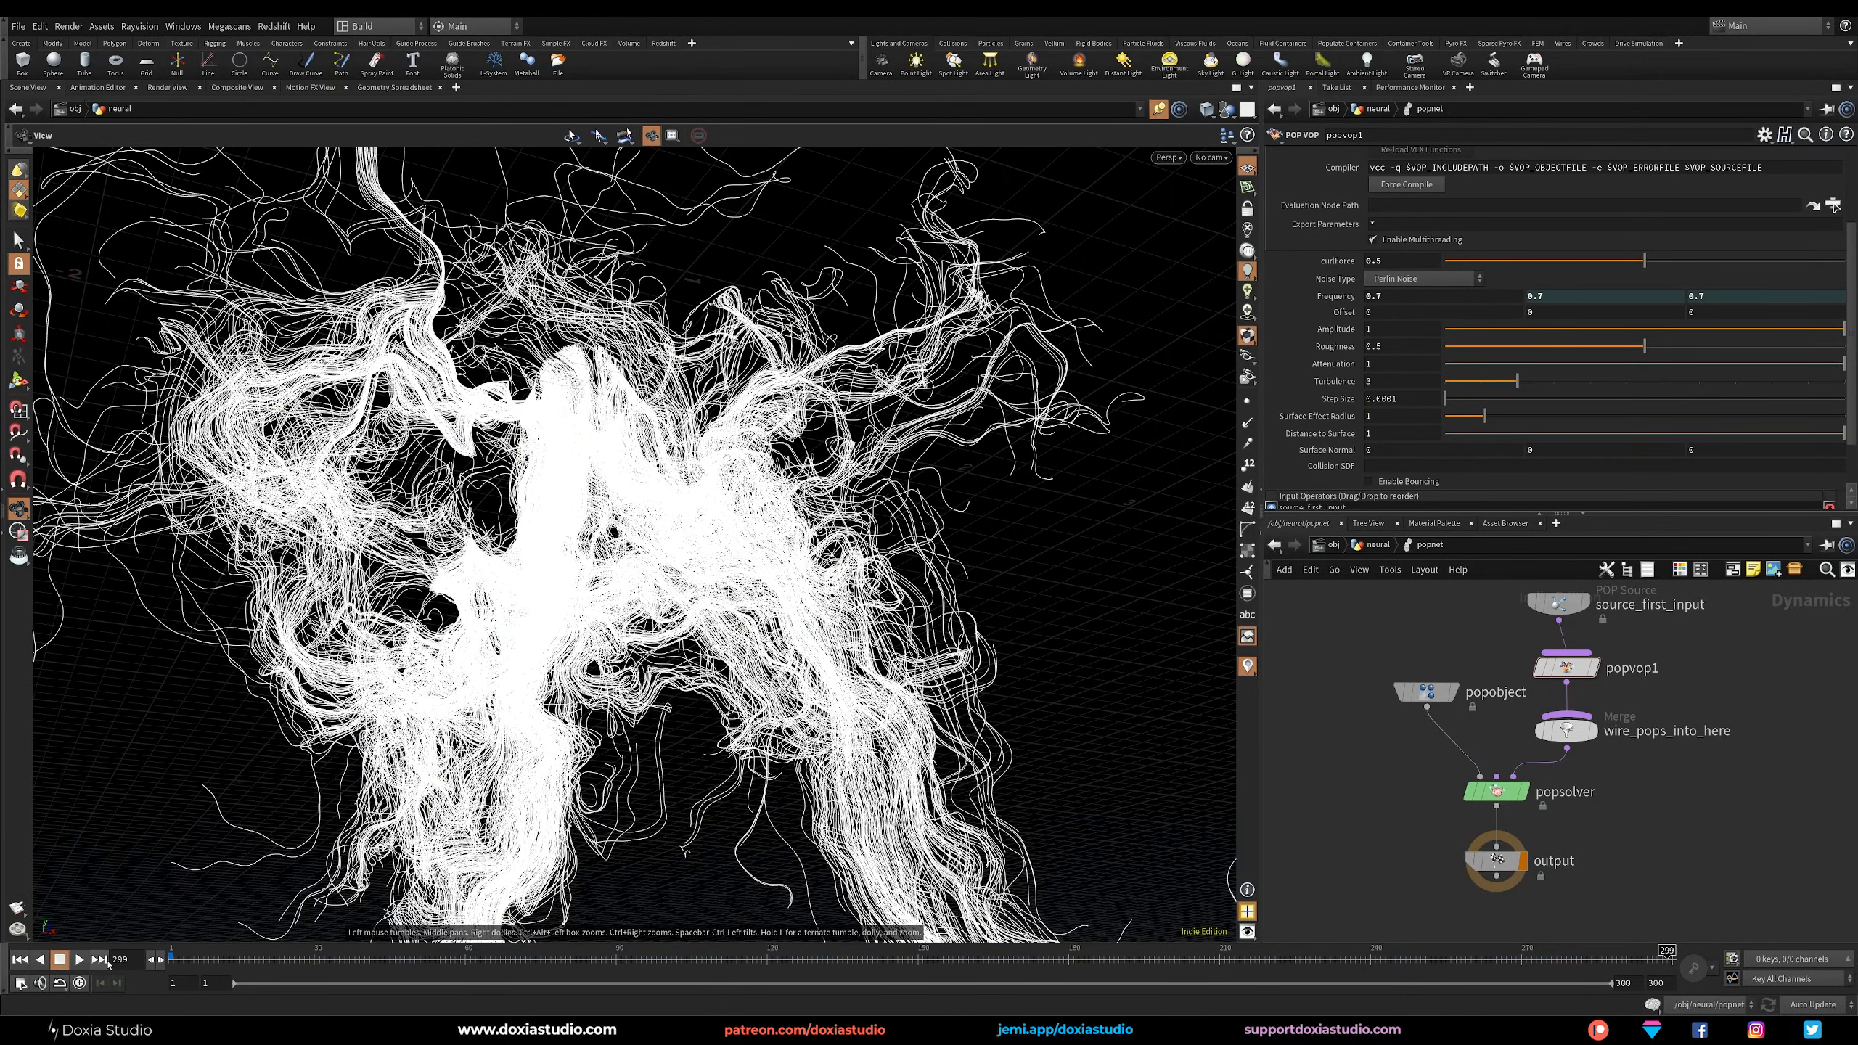
pyautogui.scroll(5, 633, 585)
pyautogui.moveTo(541, 607); pyautogui.dragTo(602, 568)
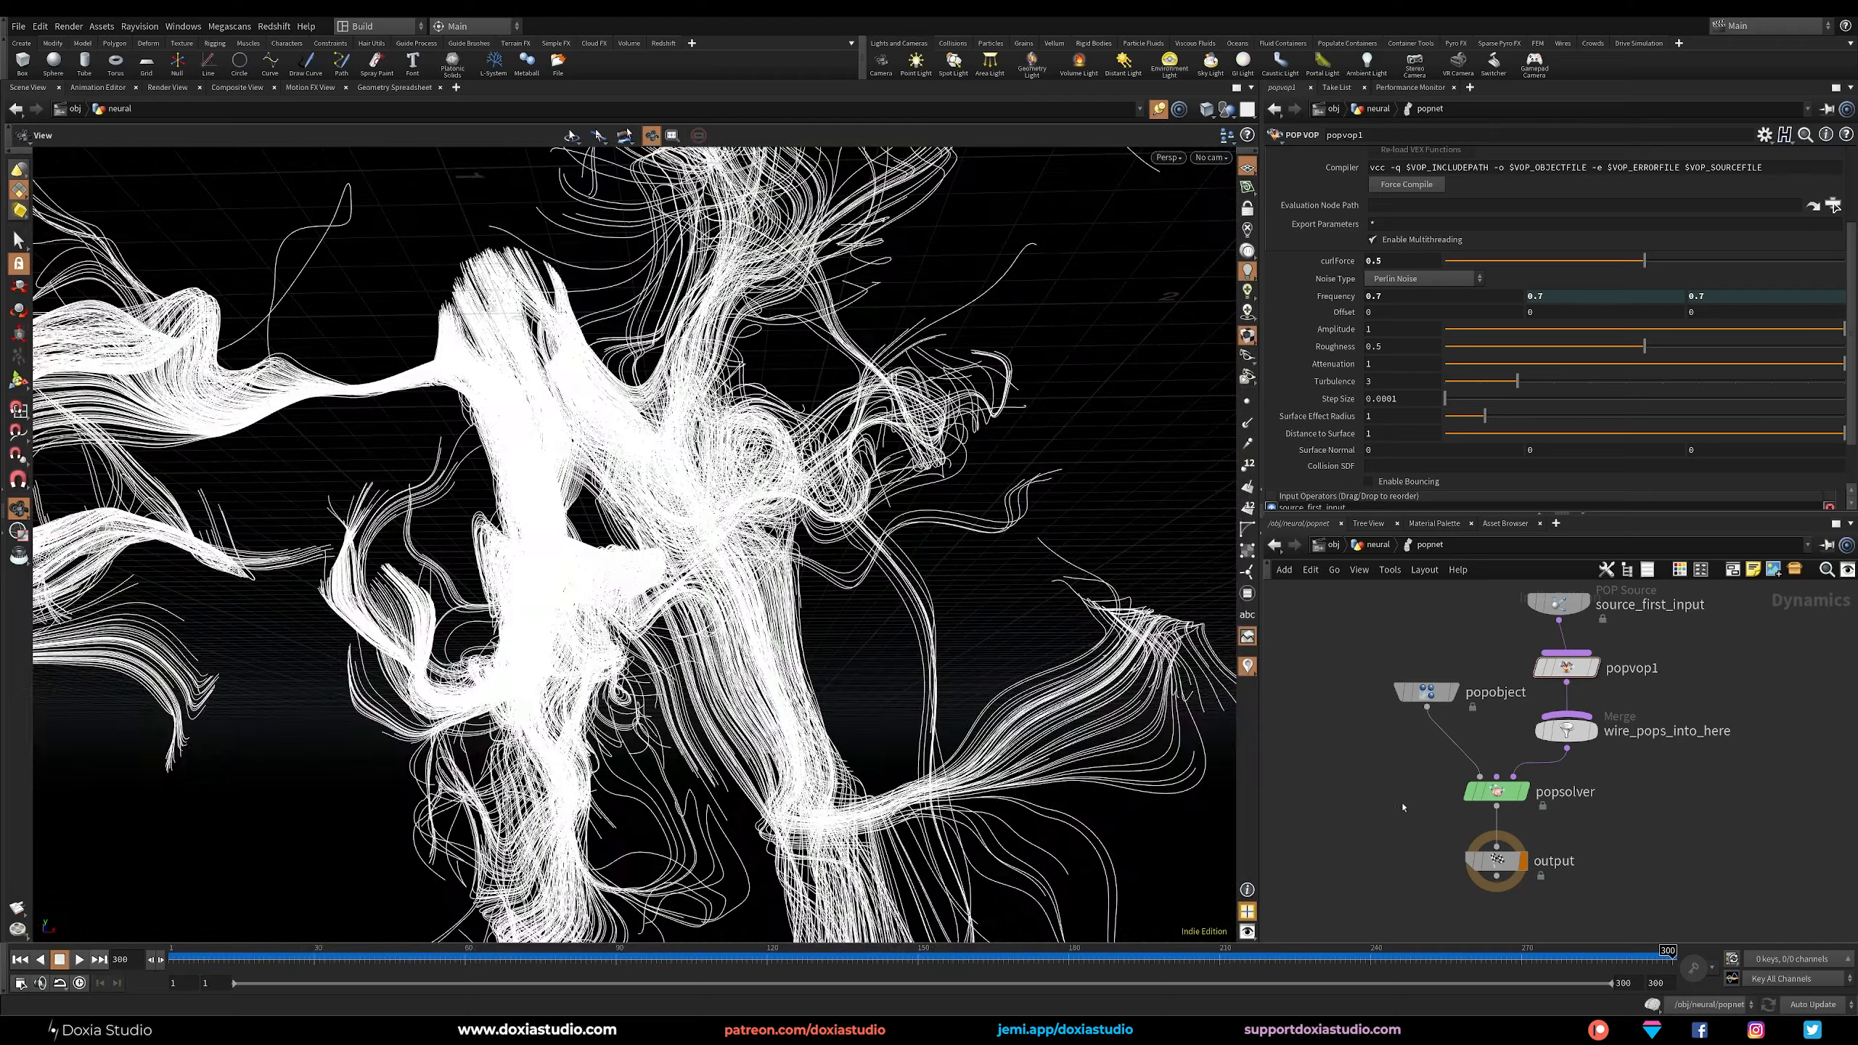
# Return to the neural network level, add a File Cache node below trail1 and name it neuralTrail_cache.
pyautogui.moveTo(1381, 818); pyautogui.dragTo(1394, 780, button='middle')
pyautogui.press('u')
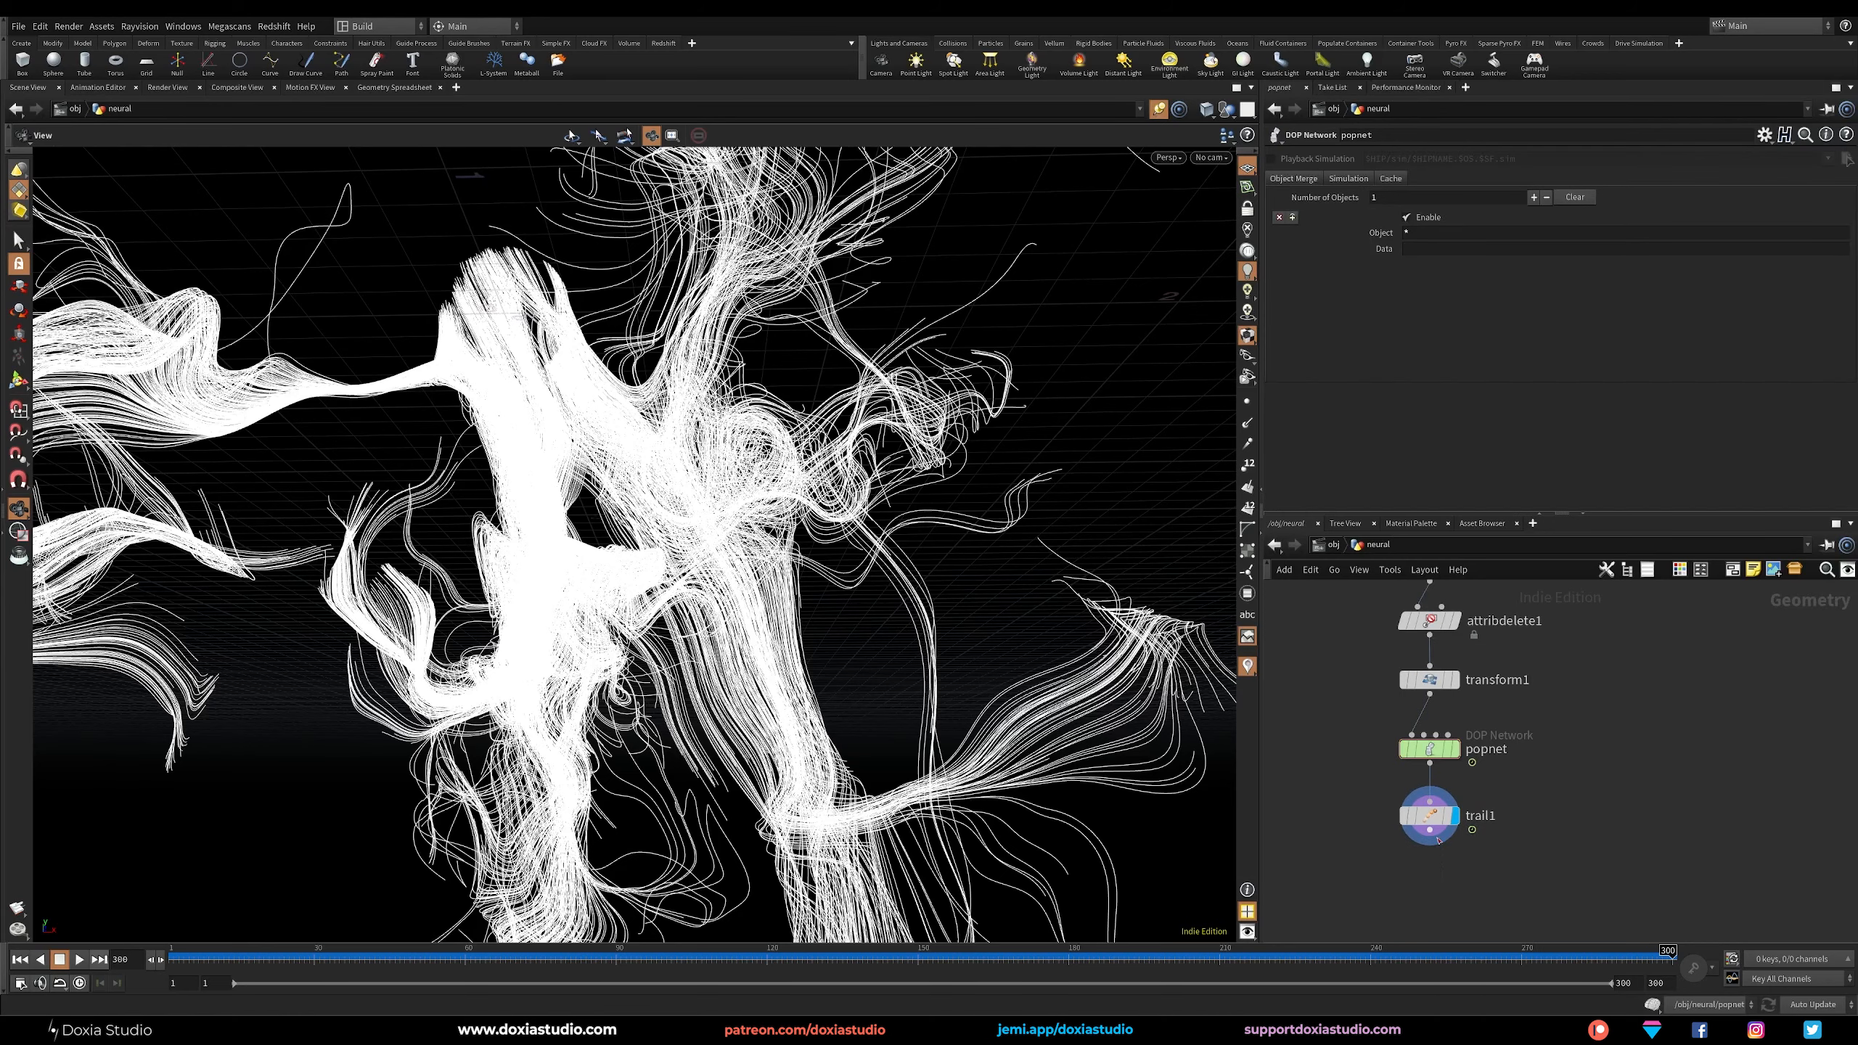
pyautogui.press('Tab')
pyautogui.write('filecache')
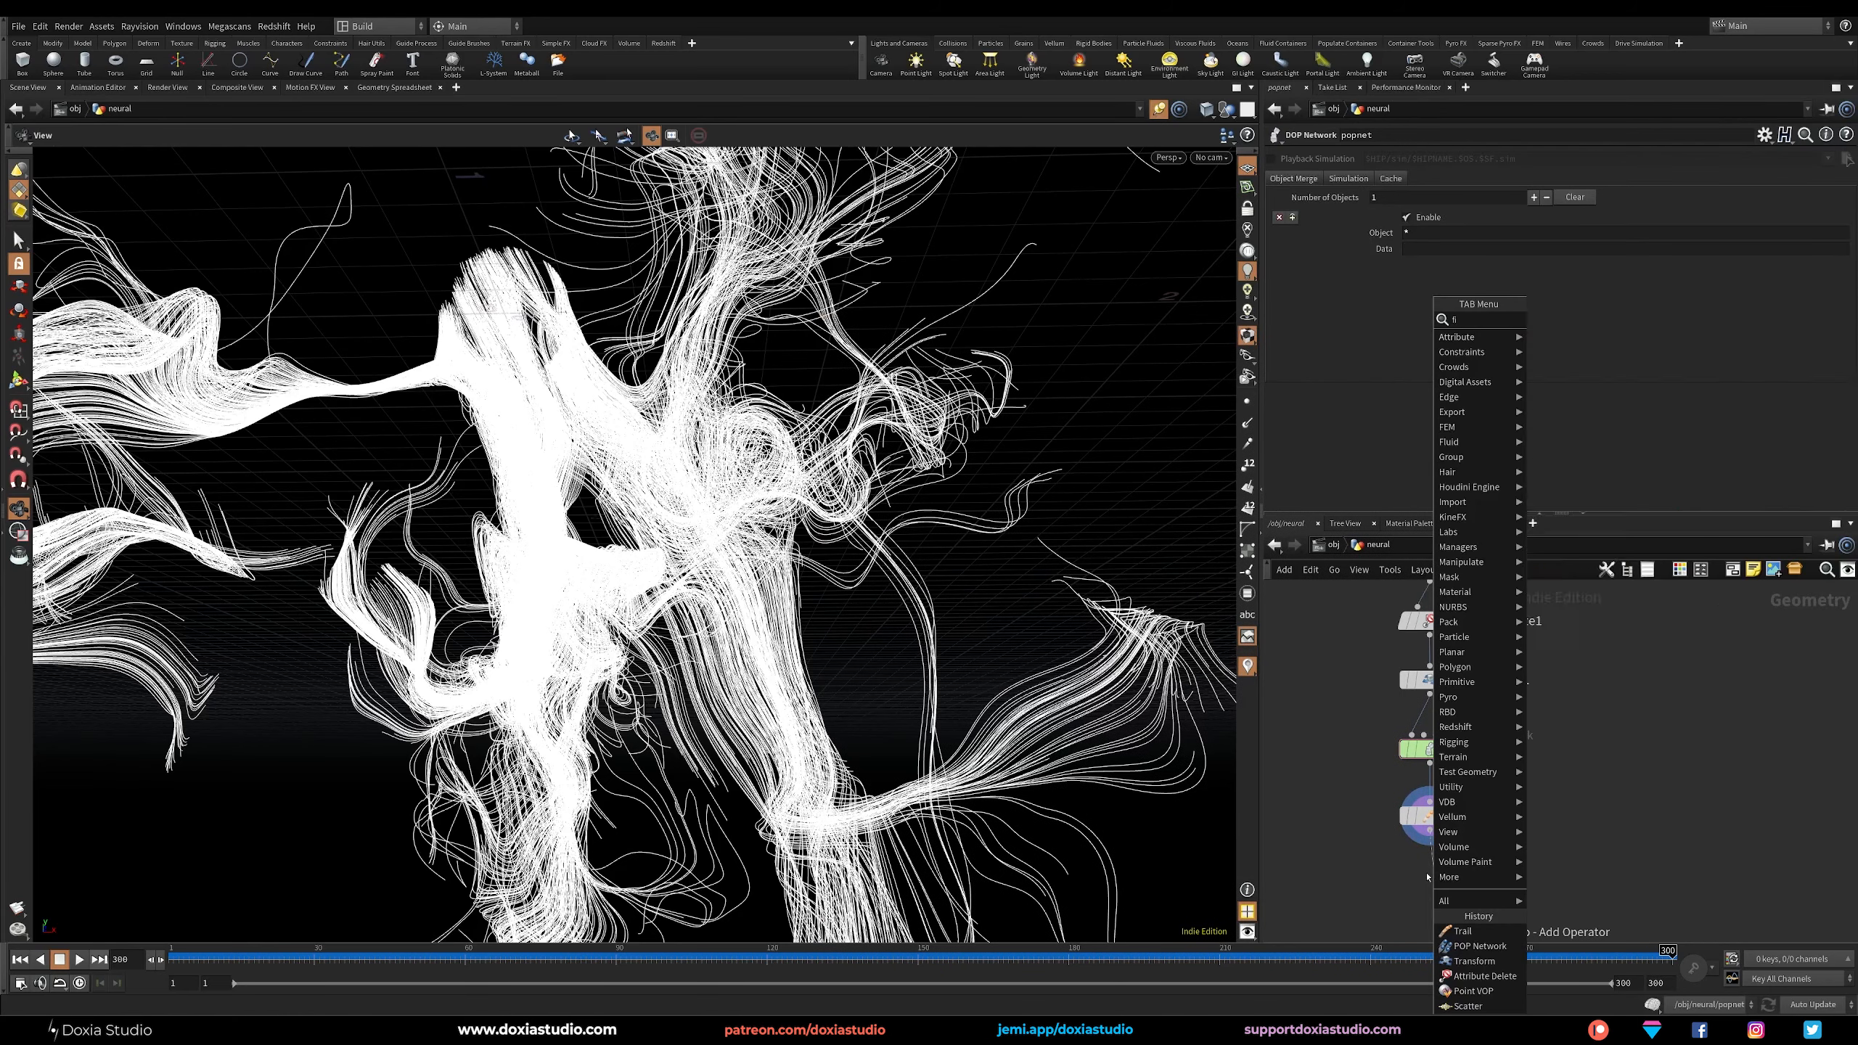
pyautogui.press('Return')
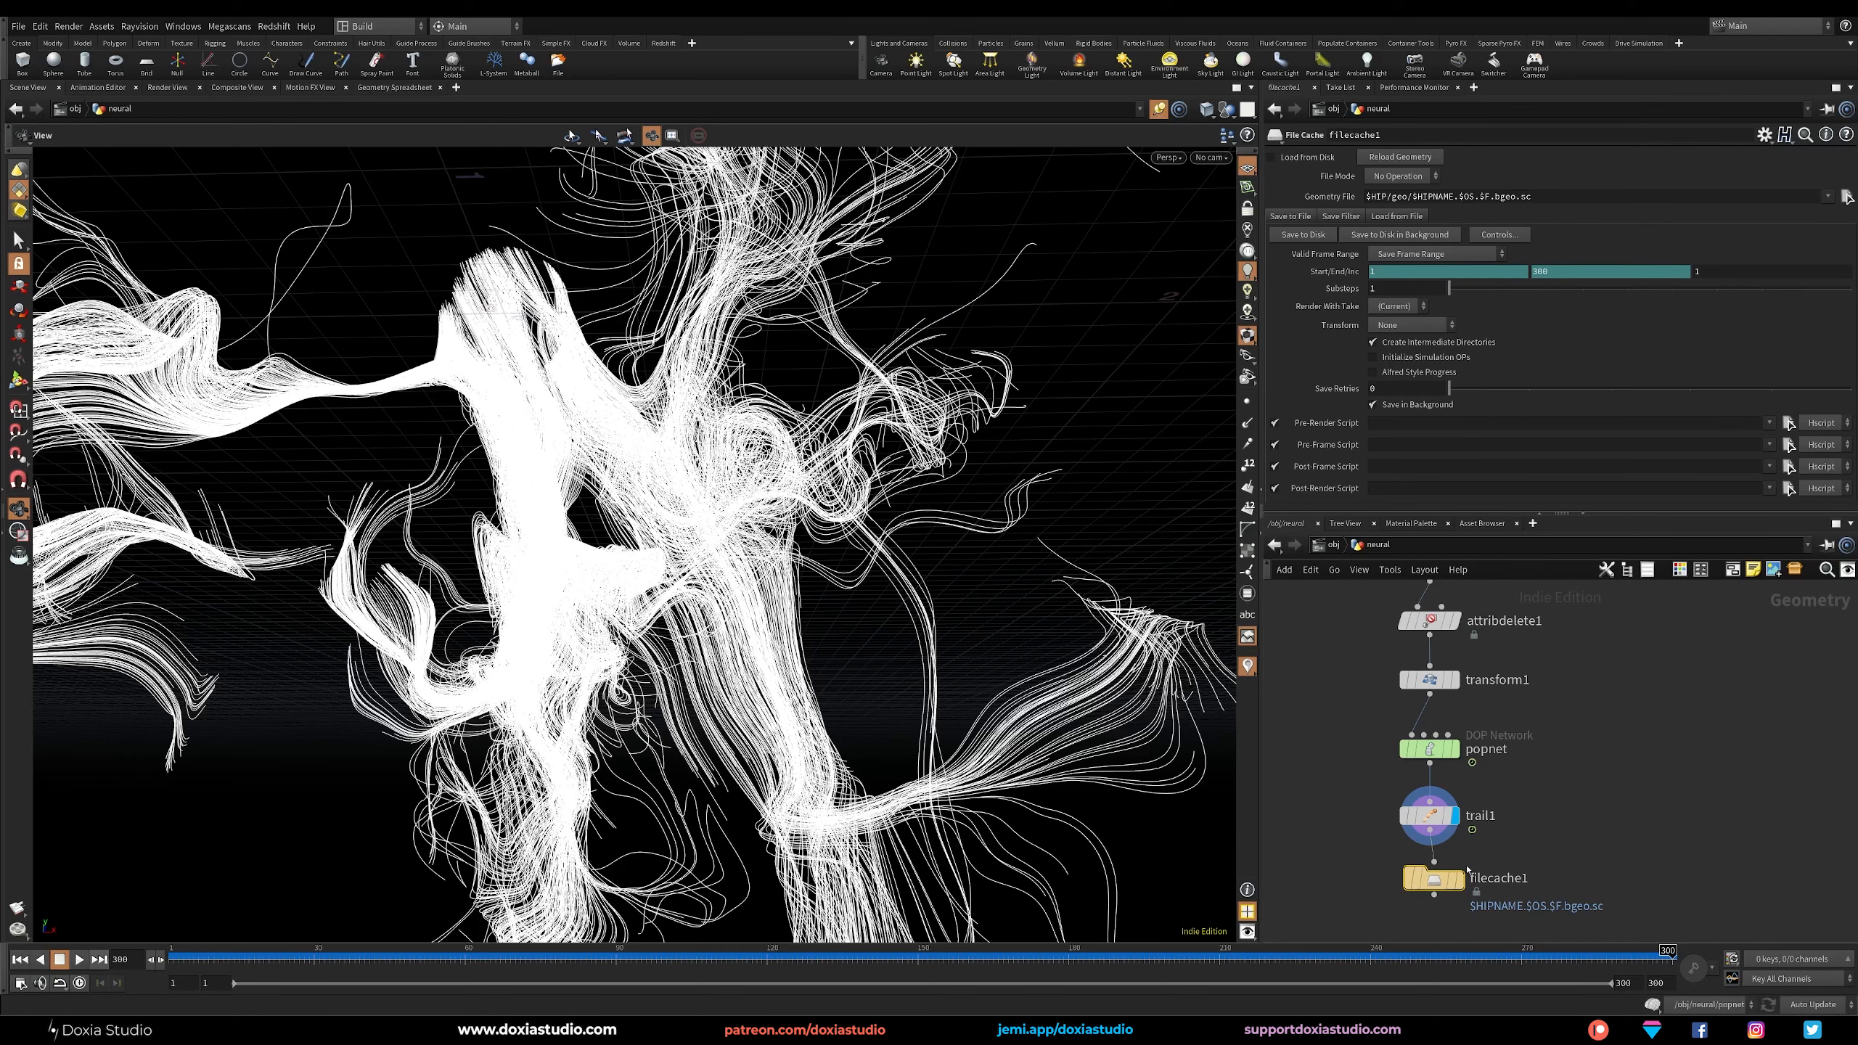
pyautogui.click(1387, 135)
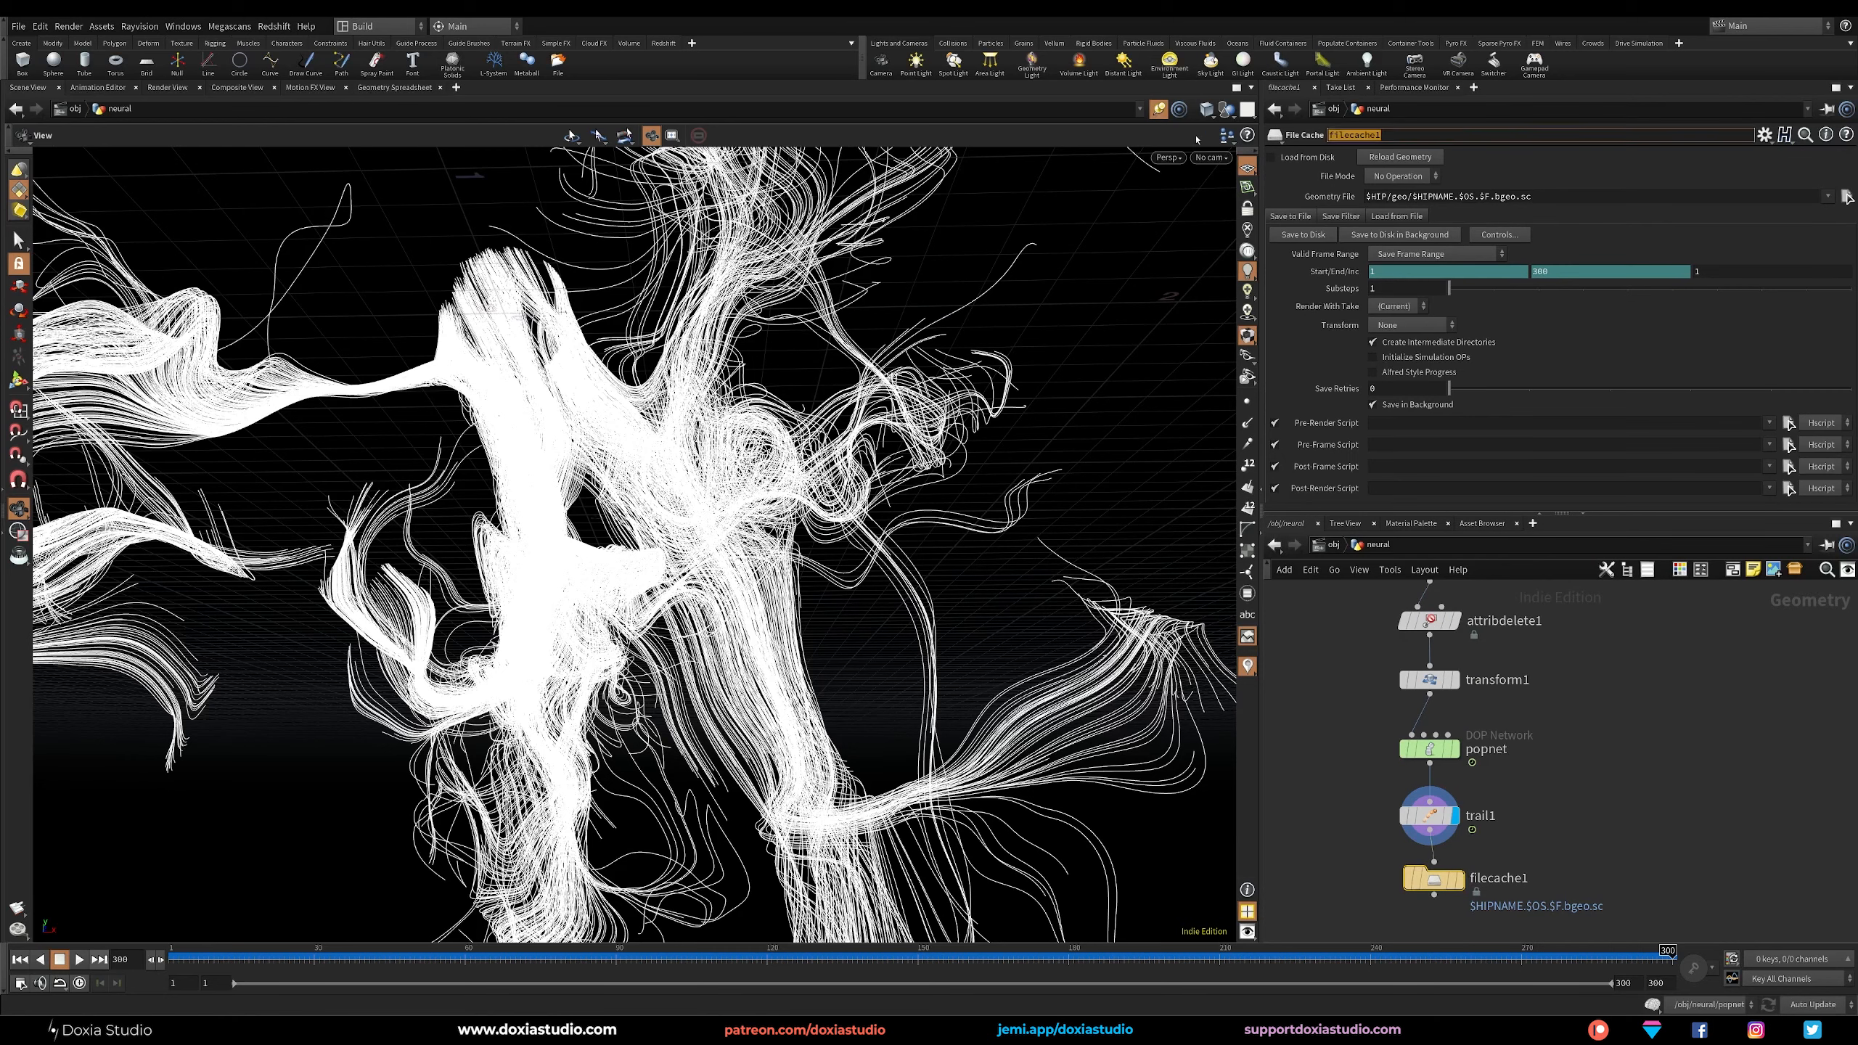
pyautogui.write('neuralTrail_cache')
pyautogui.press('Return')
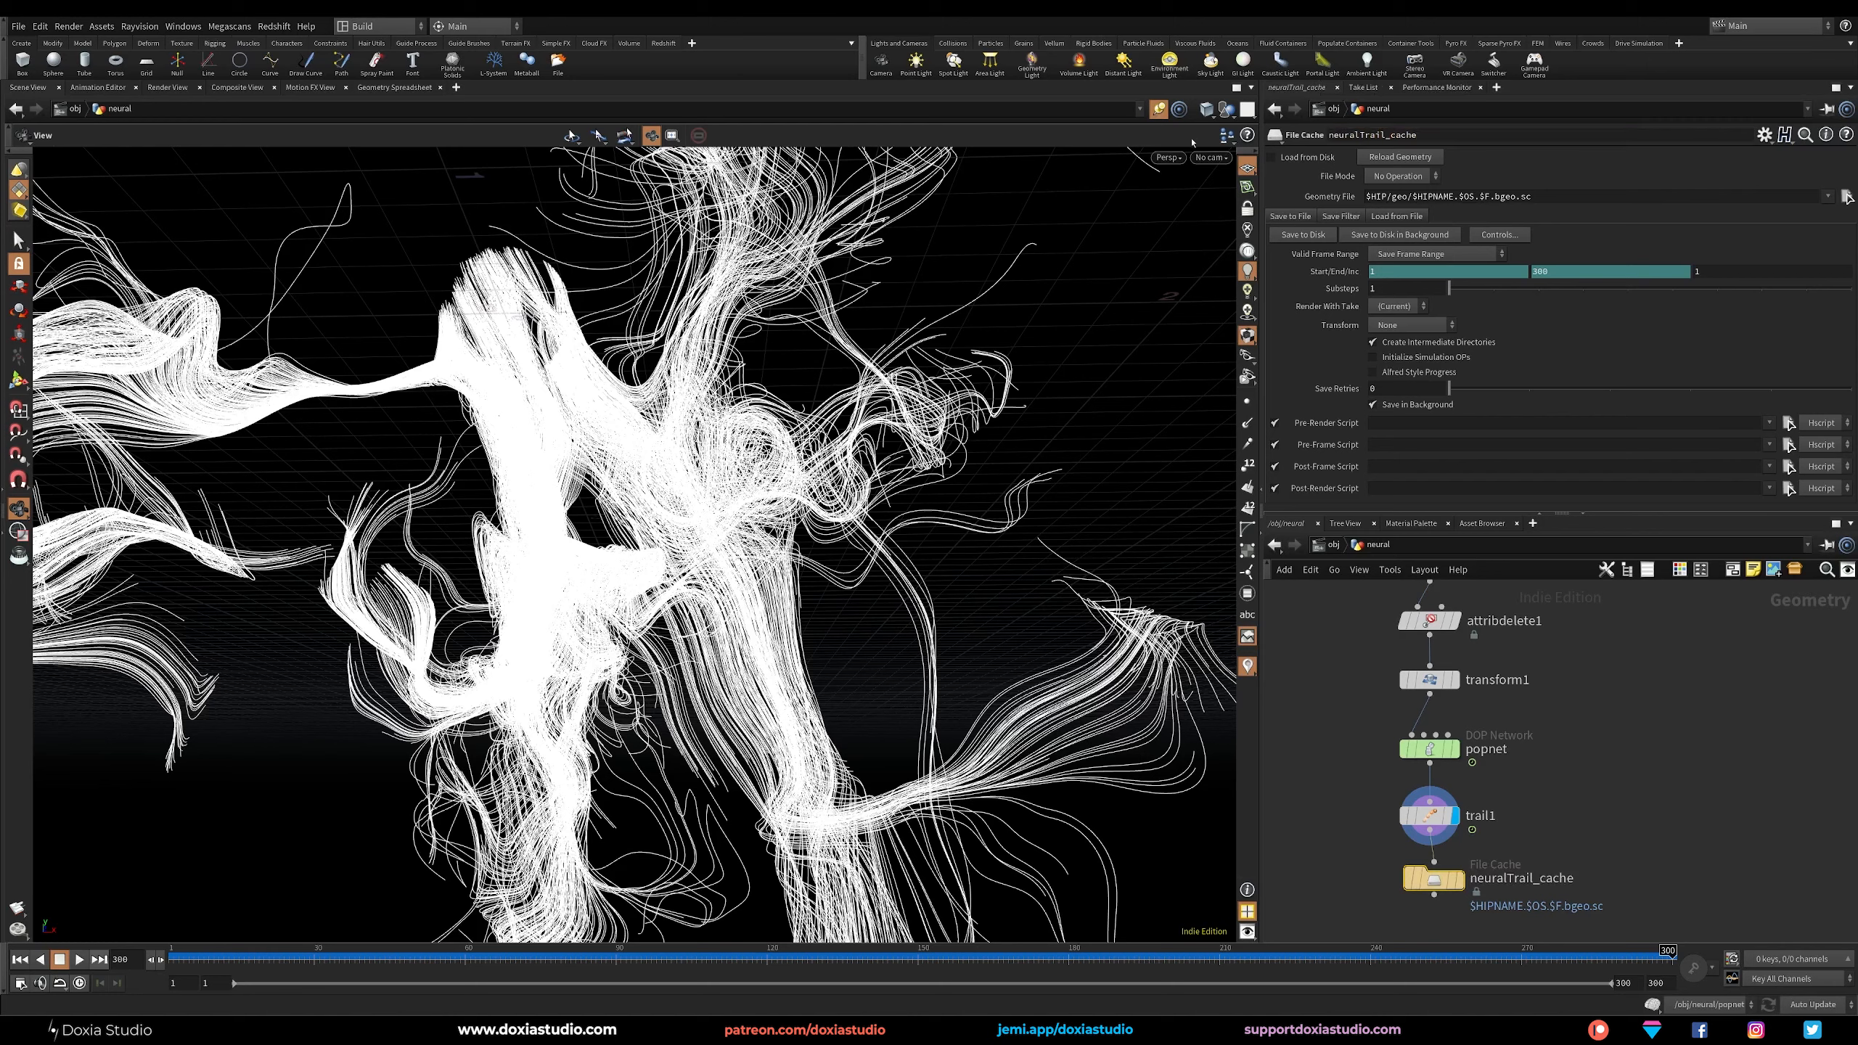
# Shorten neuralTrail_cache's Geometry File path to $HIP/geo/$OS.bgeo.sc.
pyautogui.click(1486, 198)
pyautogui.press('BackSpace')
pyautogui.press('BackSpace')
pyautogui.press('BackSpace')
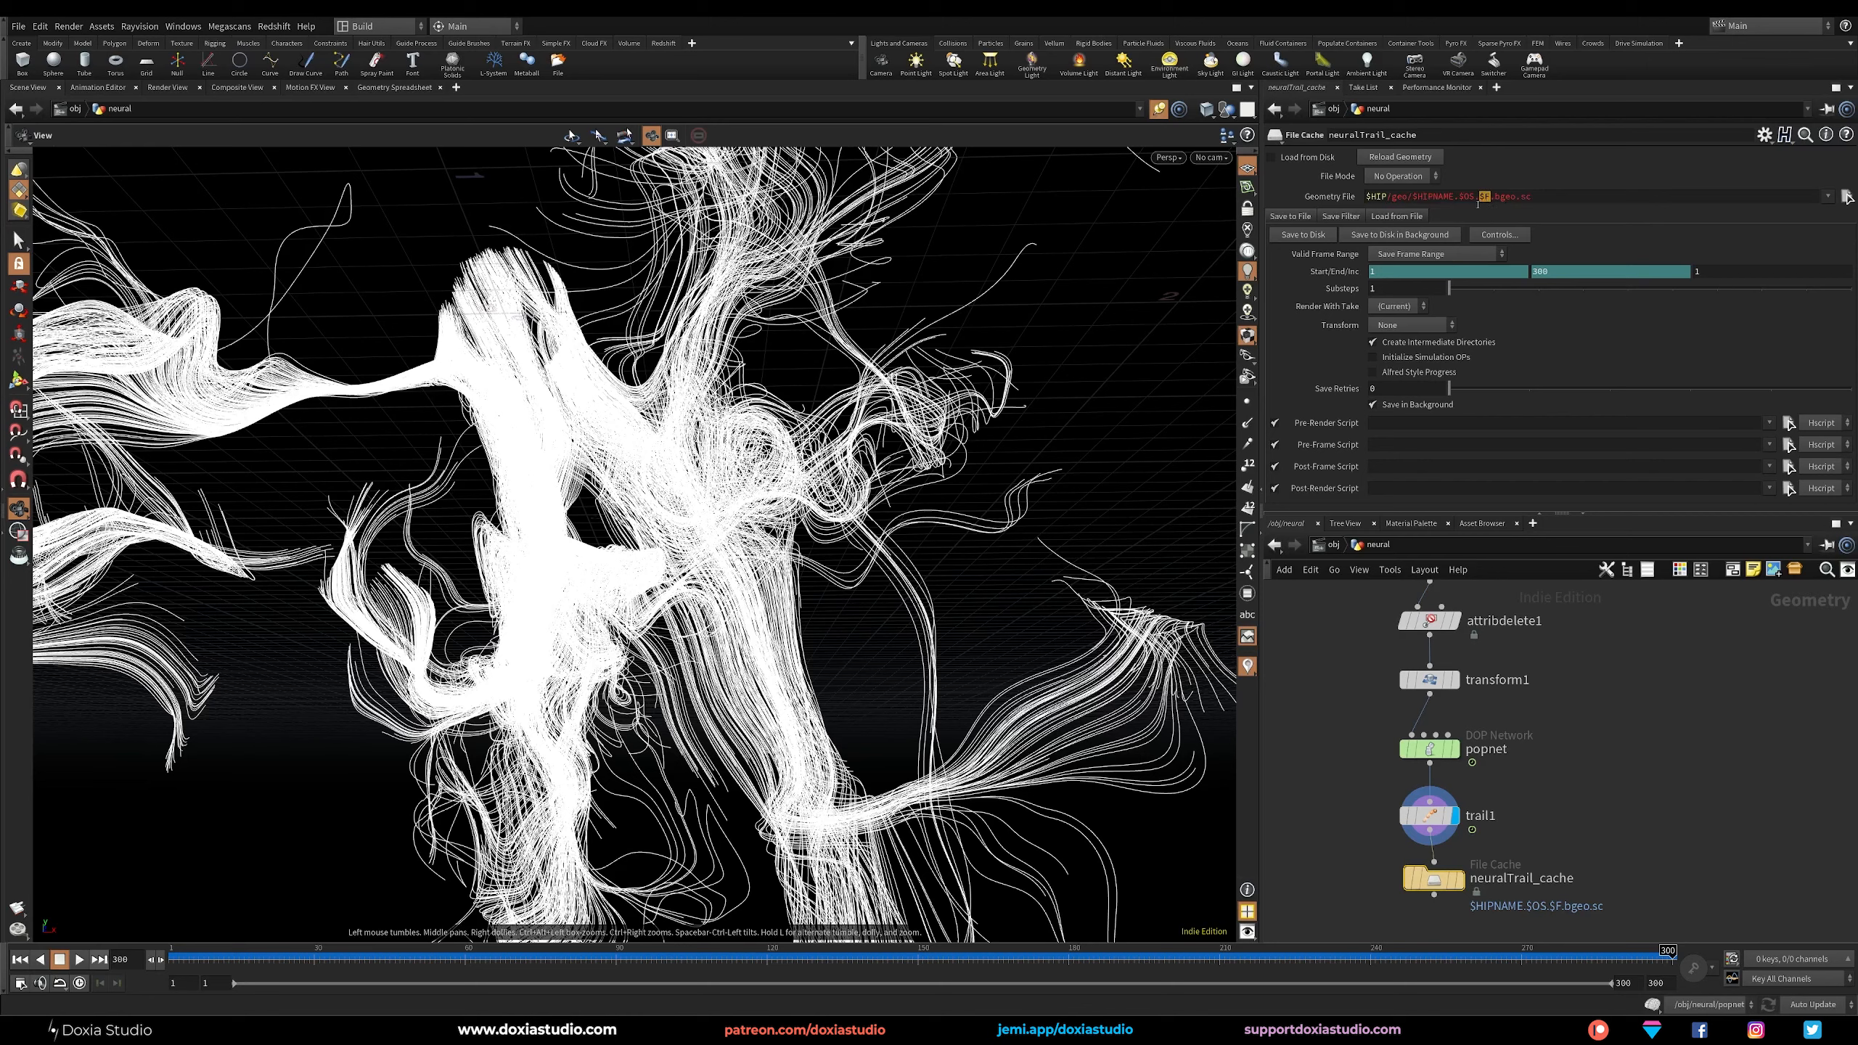
pyautogui.moveTo(1458, 196); pyautogui.dragTo(1417, 196)
pyautogui.press('BackSpace')
pyautogui.press('Return')
# Set neuralTrail_cache to Save Current Frame, enable Load from Disk and display the cache node's result.
pyautogui.click(1433, 254)
pyautogui.click(1451, 269)
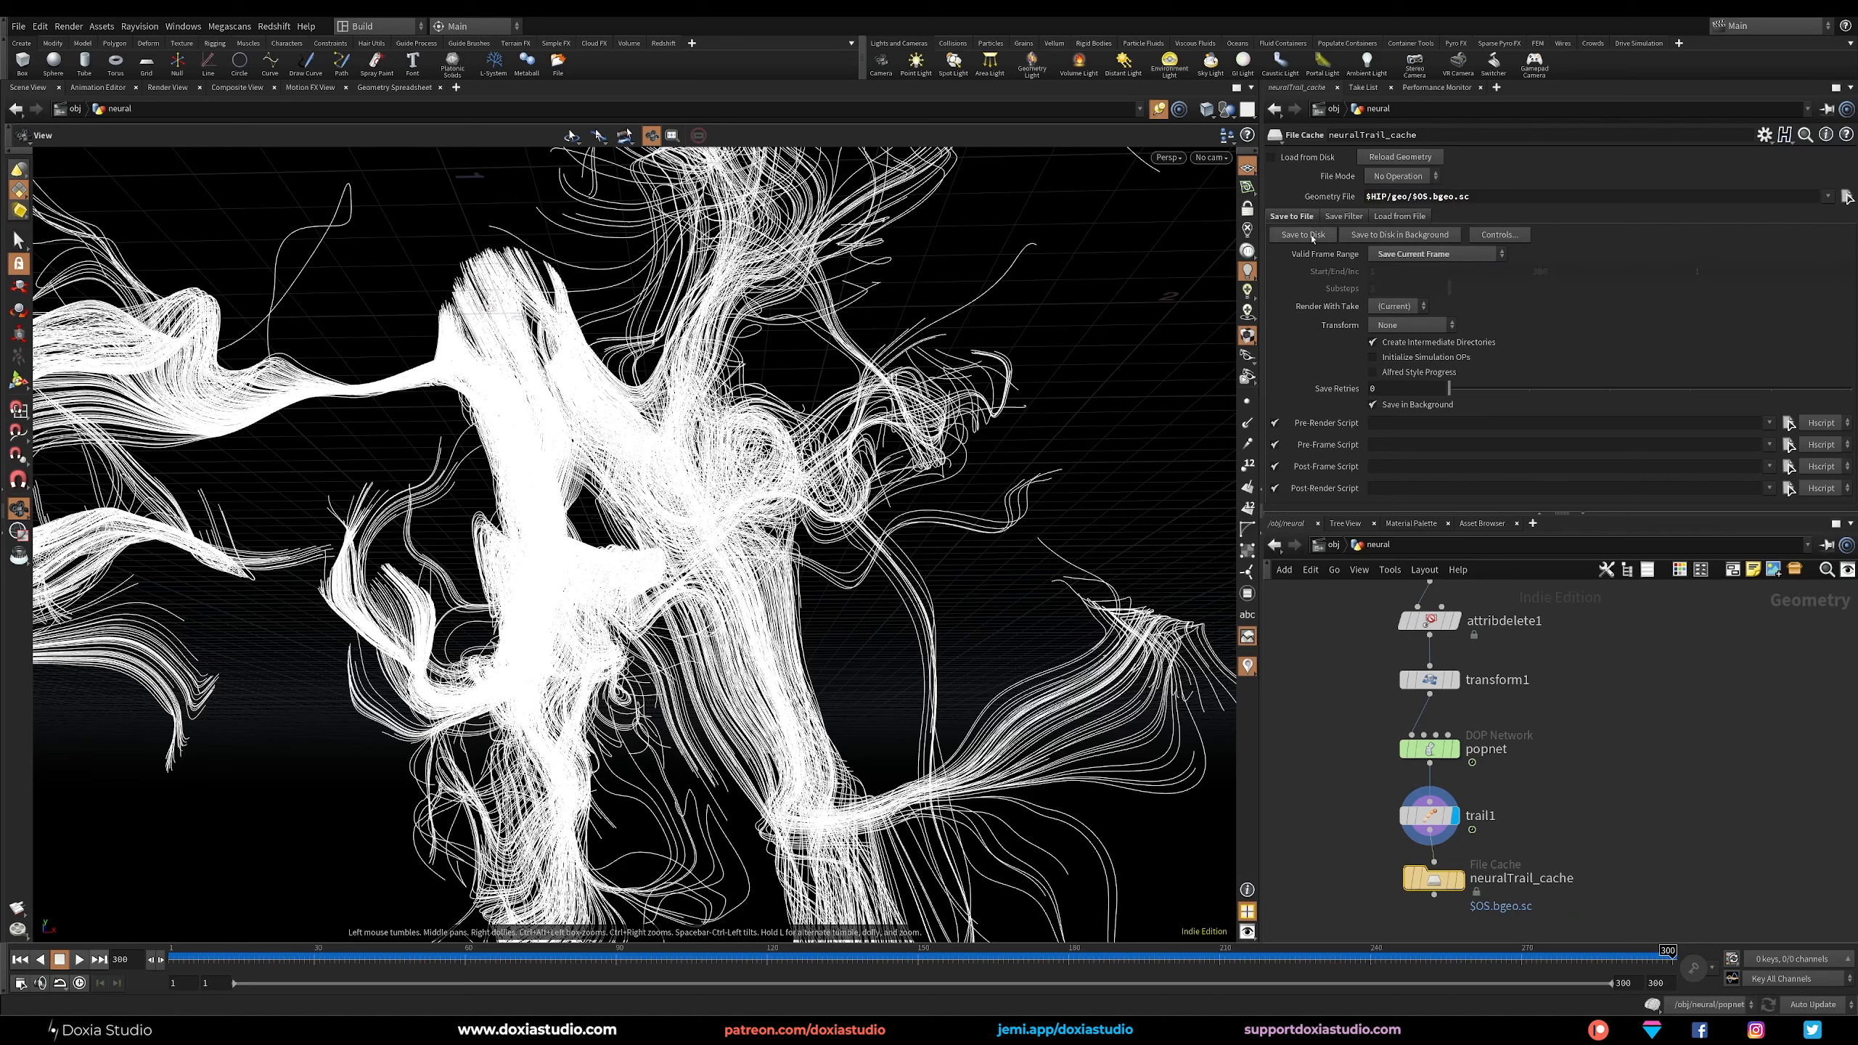
pyautogui.click(1266, 158)
pyautogui.moveTo(1463, 886); pyautogui.dragTo(1434, 737, button='middle')
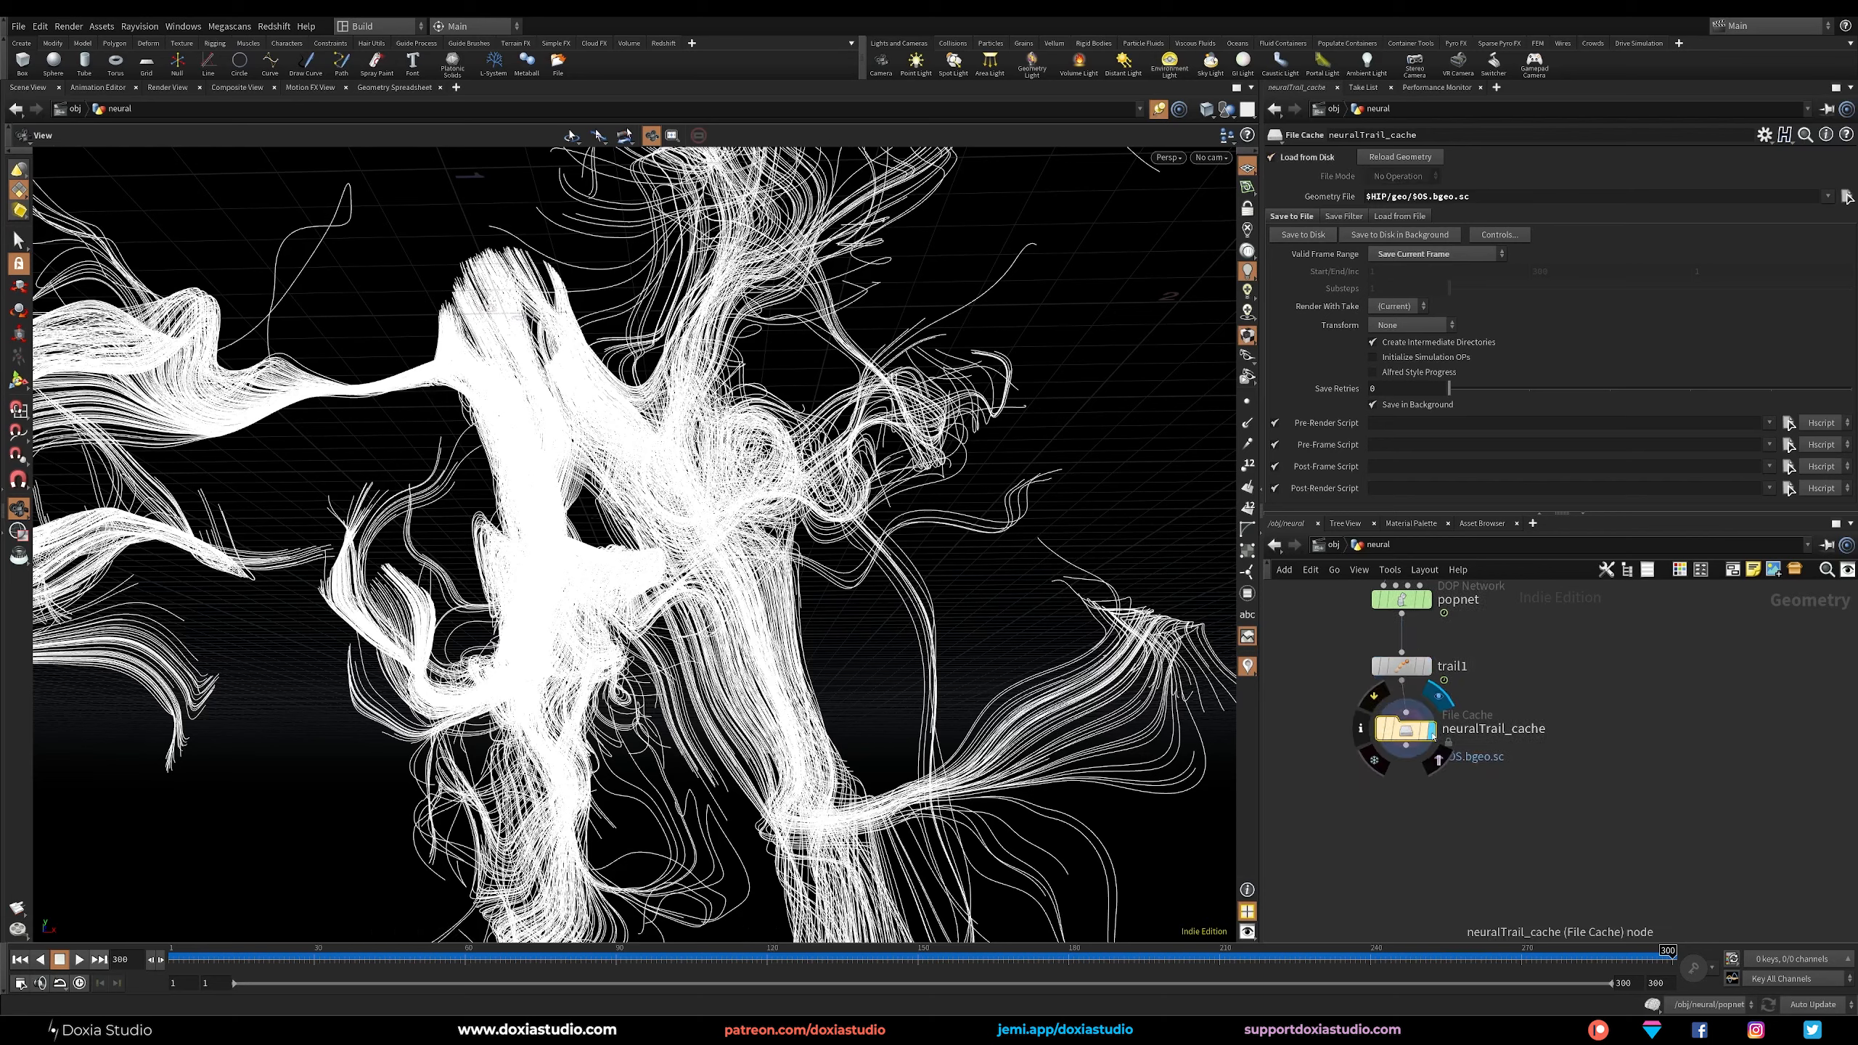
pyautogui.moveTo(1433, 739); pyautogui.dragTo(1496, 753)
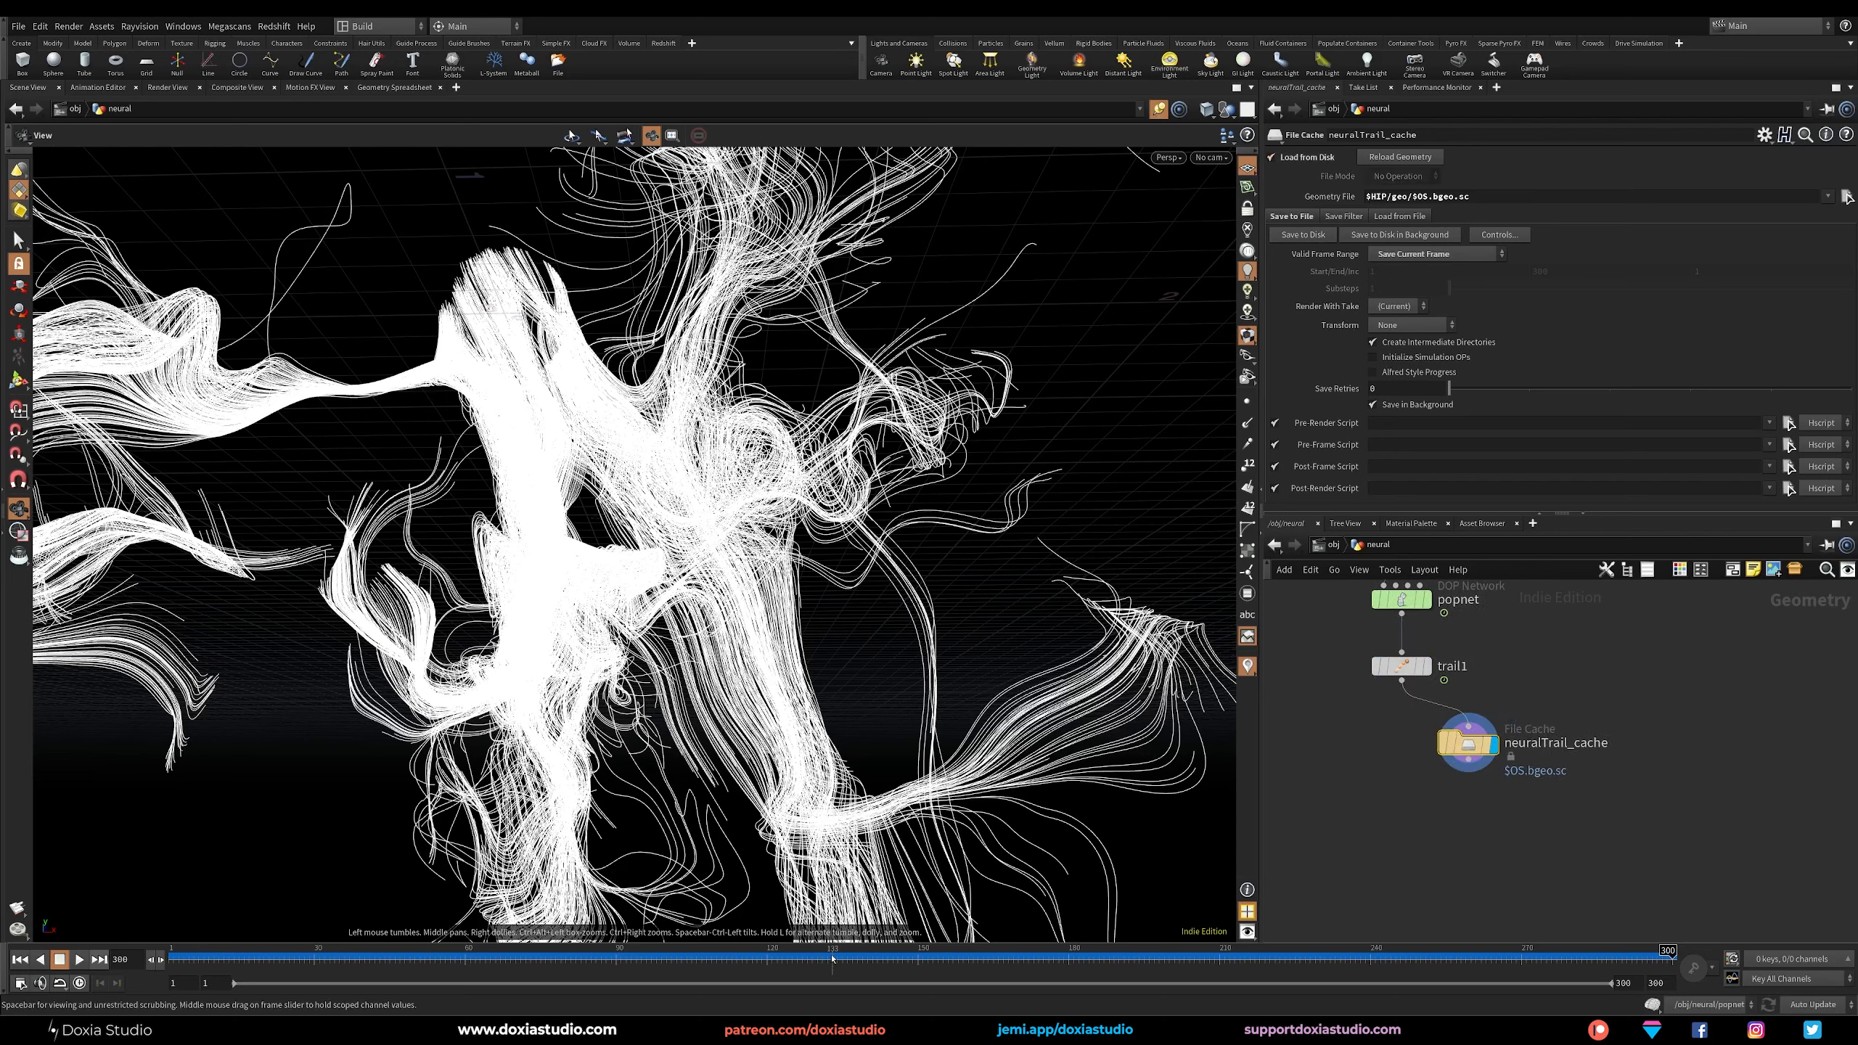
# Scrub the timeline to frame 220 and examine the cached trails from several angles.
pyautogui.moveTo(833, 959); pyautogui.dragTo(1269, 951)
pyautogui.moveTo(751, 676); pyautogui.dragTo(585, 726)
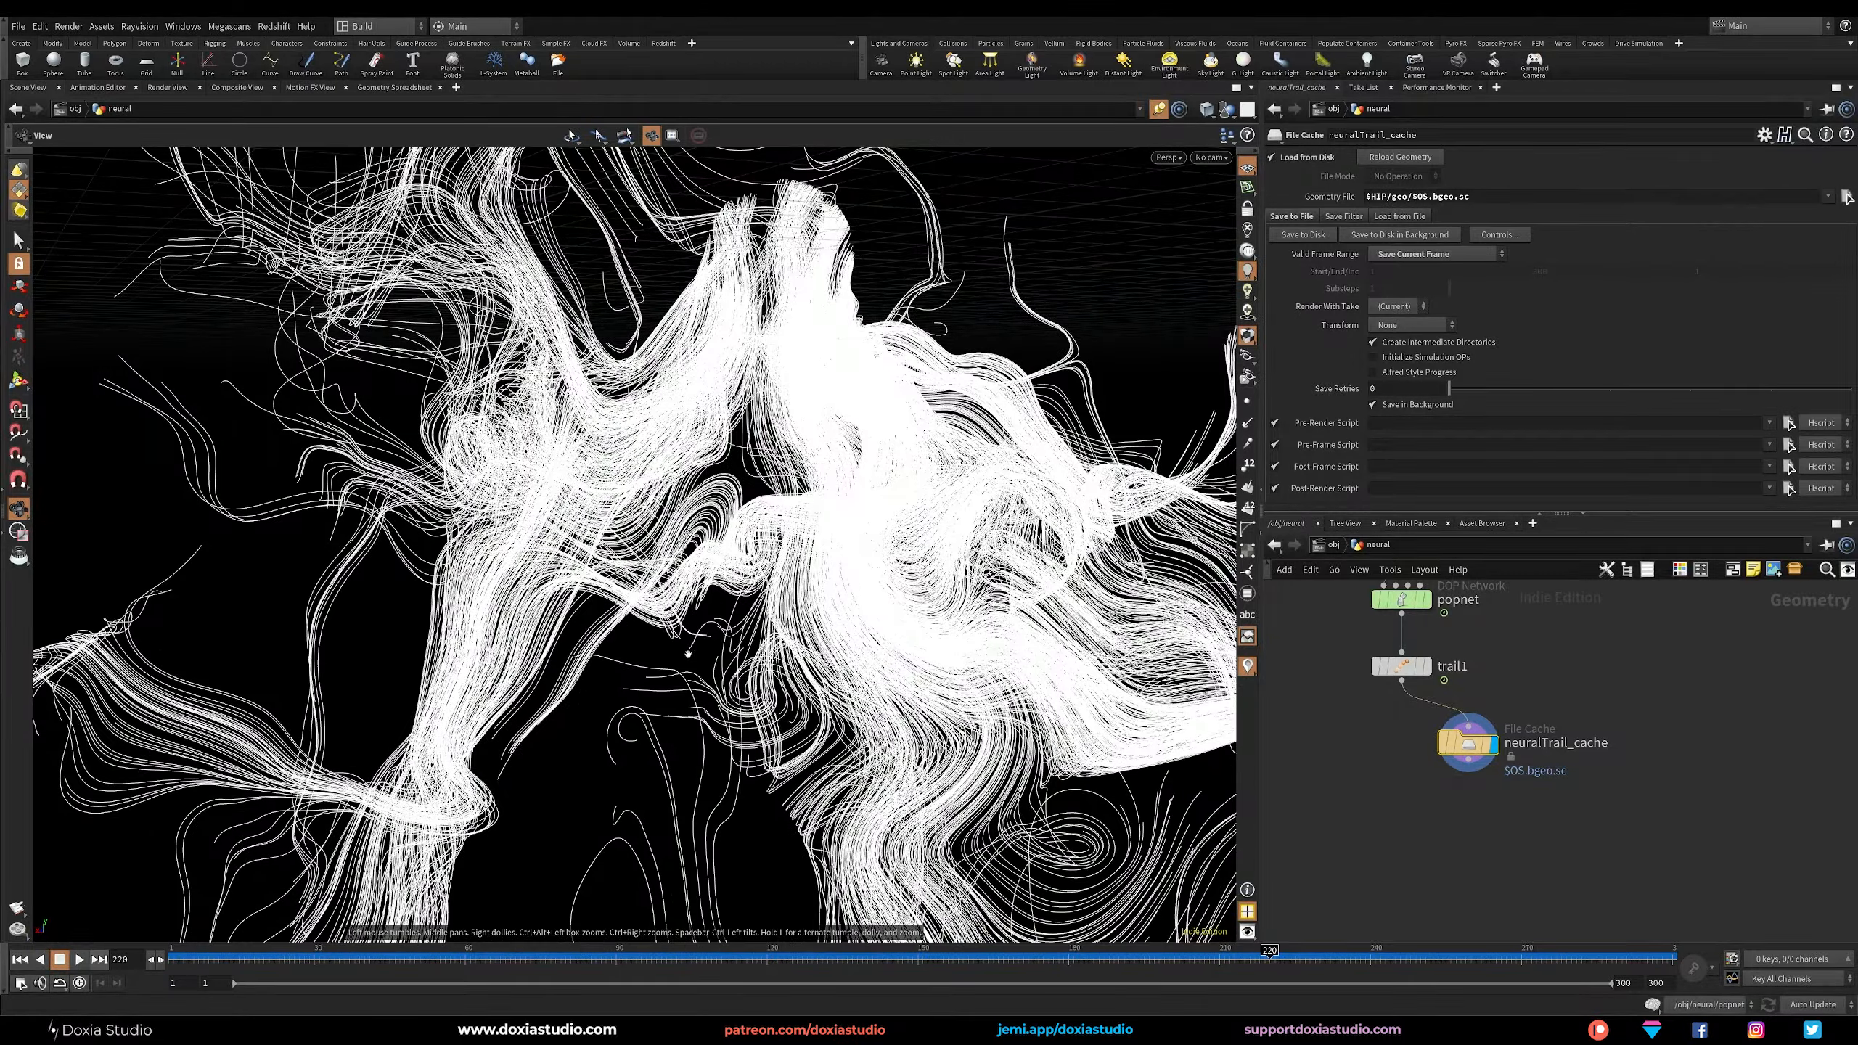
pyautogui.moveTo(690, 657); pyautogui.dragTo(540, 734)
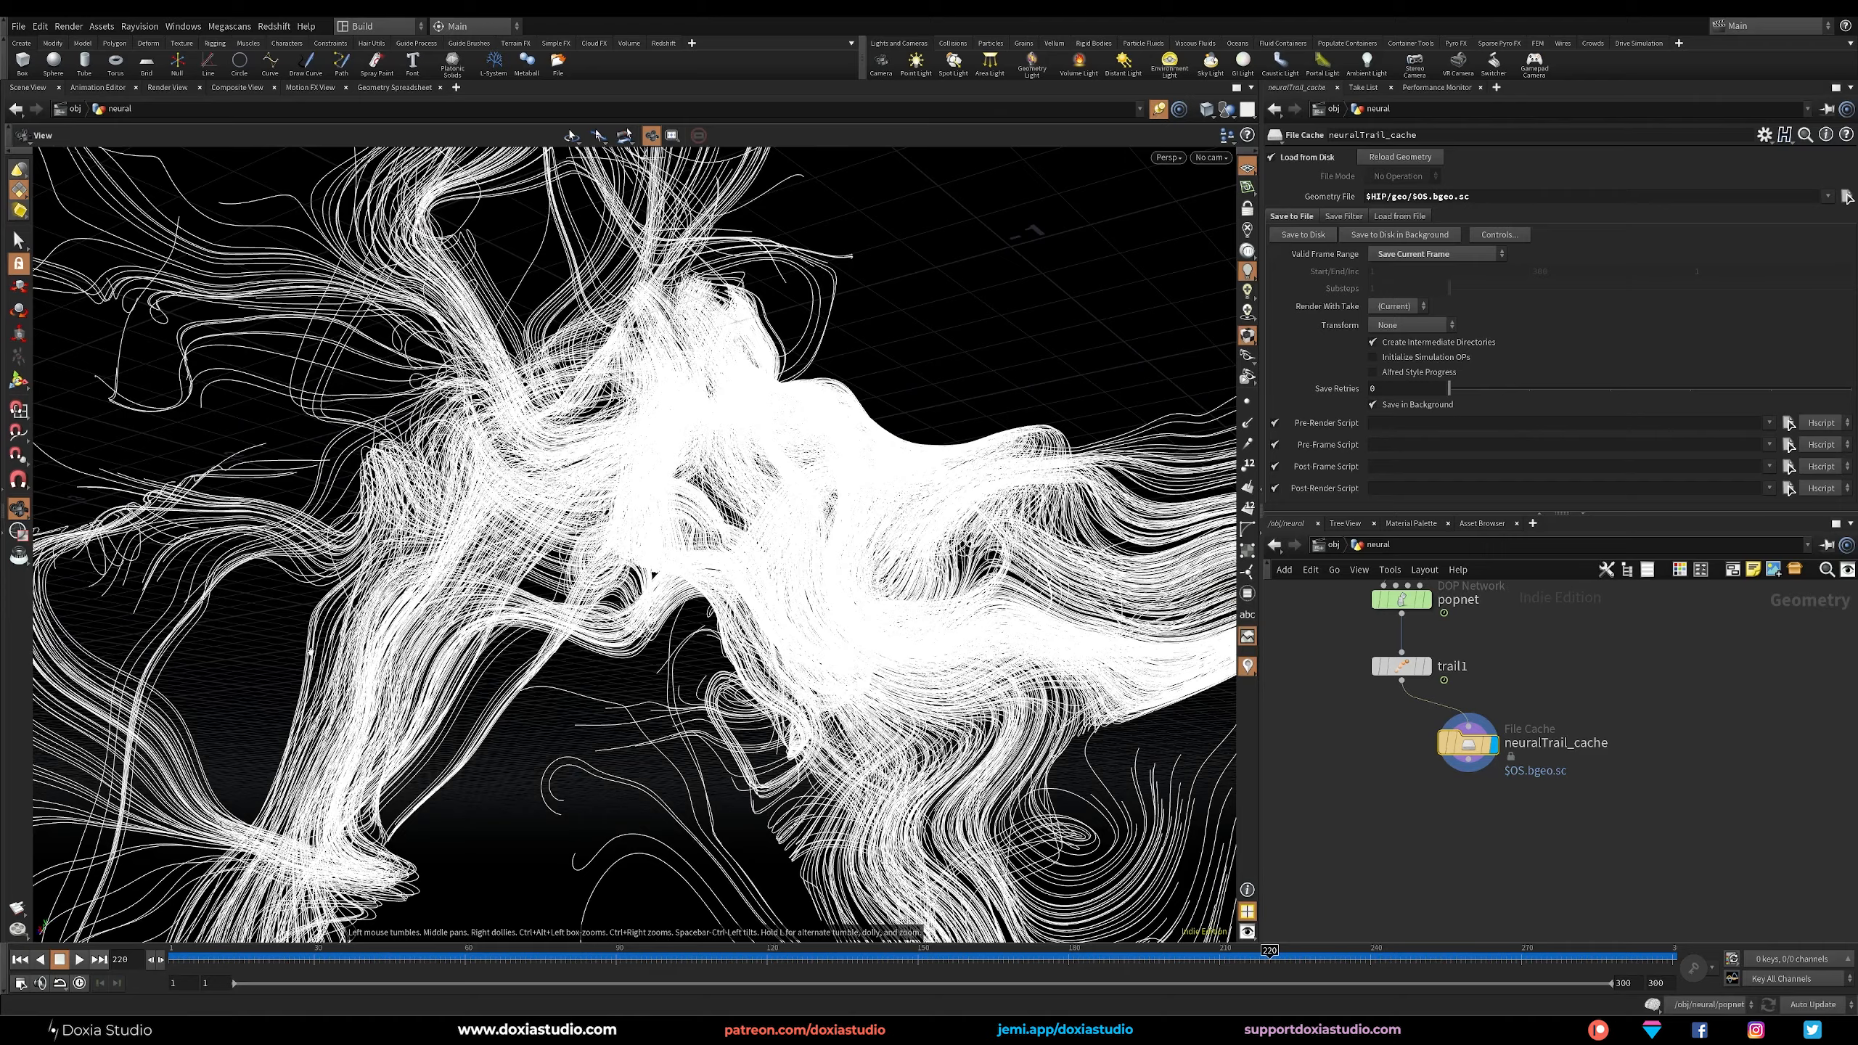
pyautogui.moveTo(500, 573); pyautogui.dragTo(772, 474)
pyautogui.moveTo(772, 474); pyautogui.dragTo(812, 513, button='right')
pyautogui.moveTo(870, 249); pyautogui.dragTo(827, 292, button='right')
pyautogui.moveTo(826, 292); pyautogui.dragTo(622, 731)
pyautogui.moveTo(622, 732); pyautogui.dragTo(759, 656, button='right')
# Duplicate popnet beside the original, keeping its transform1 input, and open the copy's internal network.
pyautogui.moveTo(1367, 786); pyautogui.dragTo(1474, 863, button='middle')
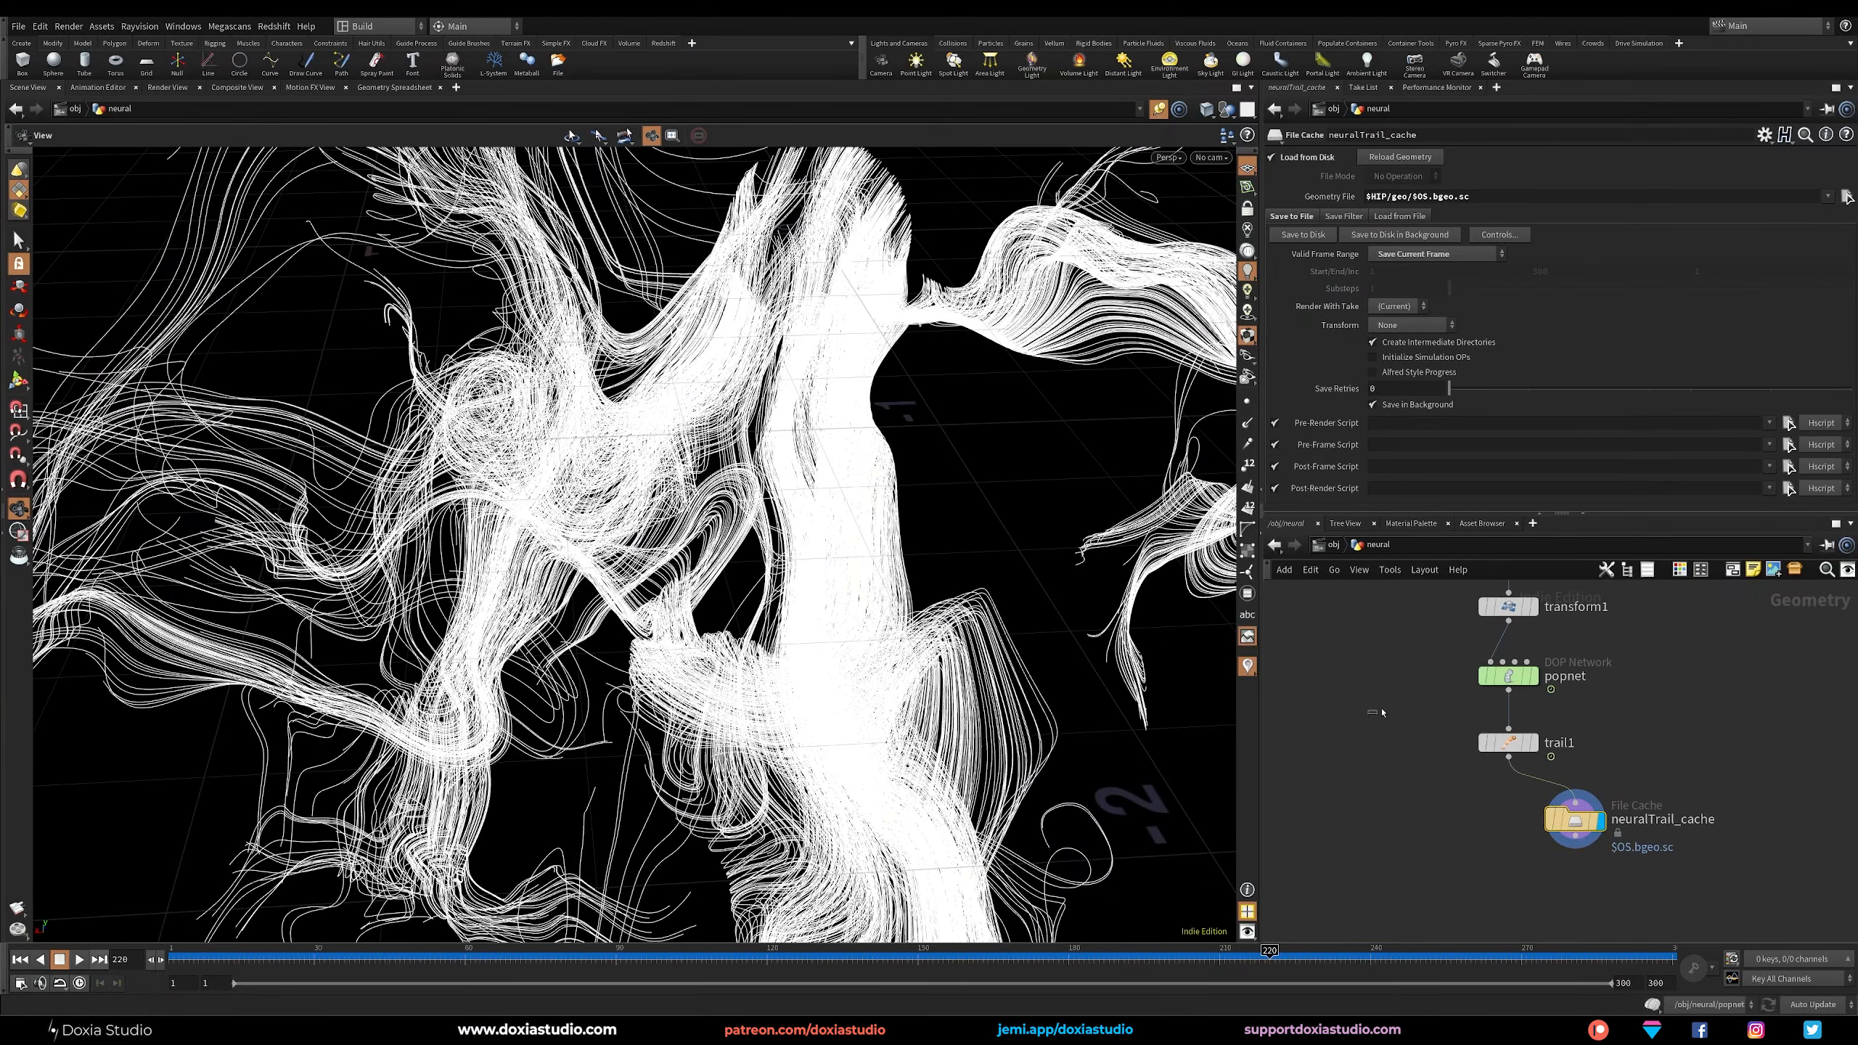
pyautogui.click(1377, 712)
pyautogui.keyDown('alt'); pyautogui.moveTo(1511, 677); pyautogui.dragTo(1376, 681); pyautogui.keyUp('alt')
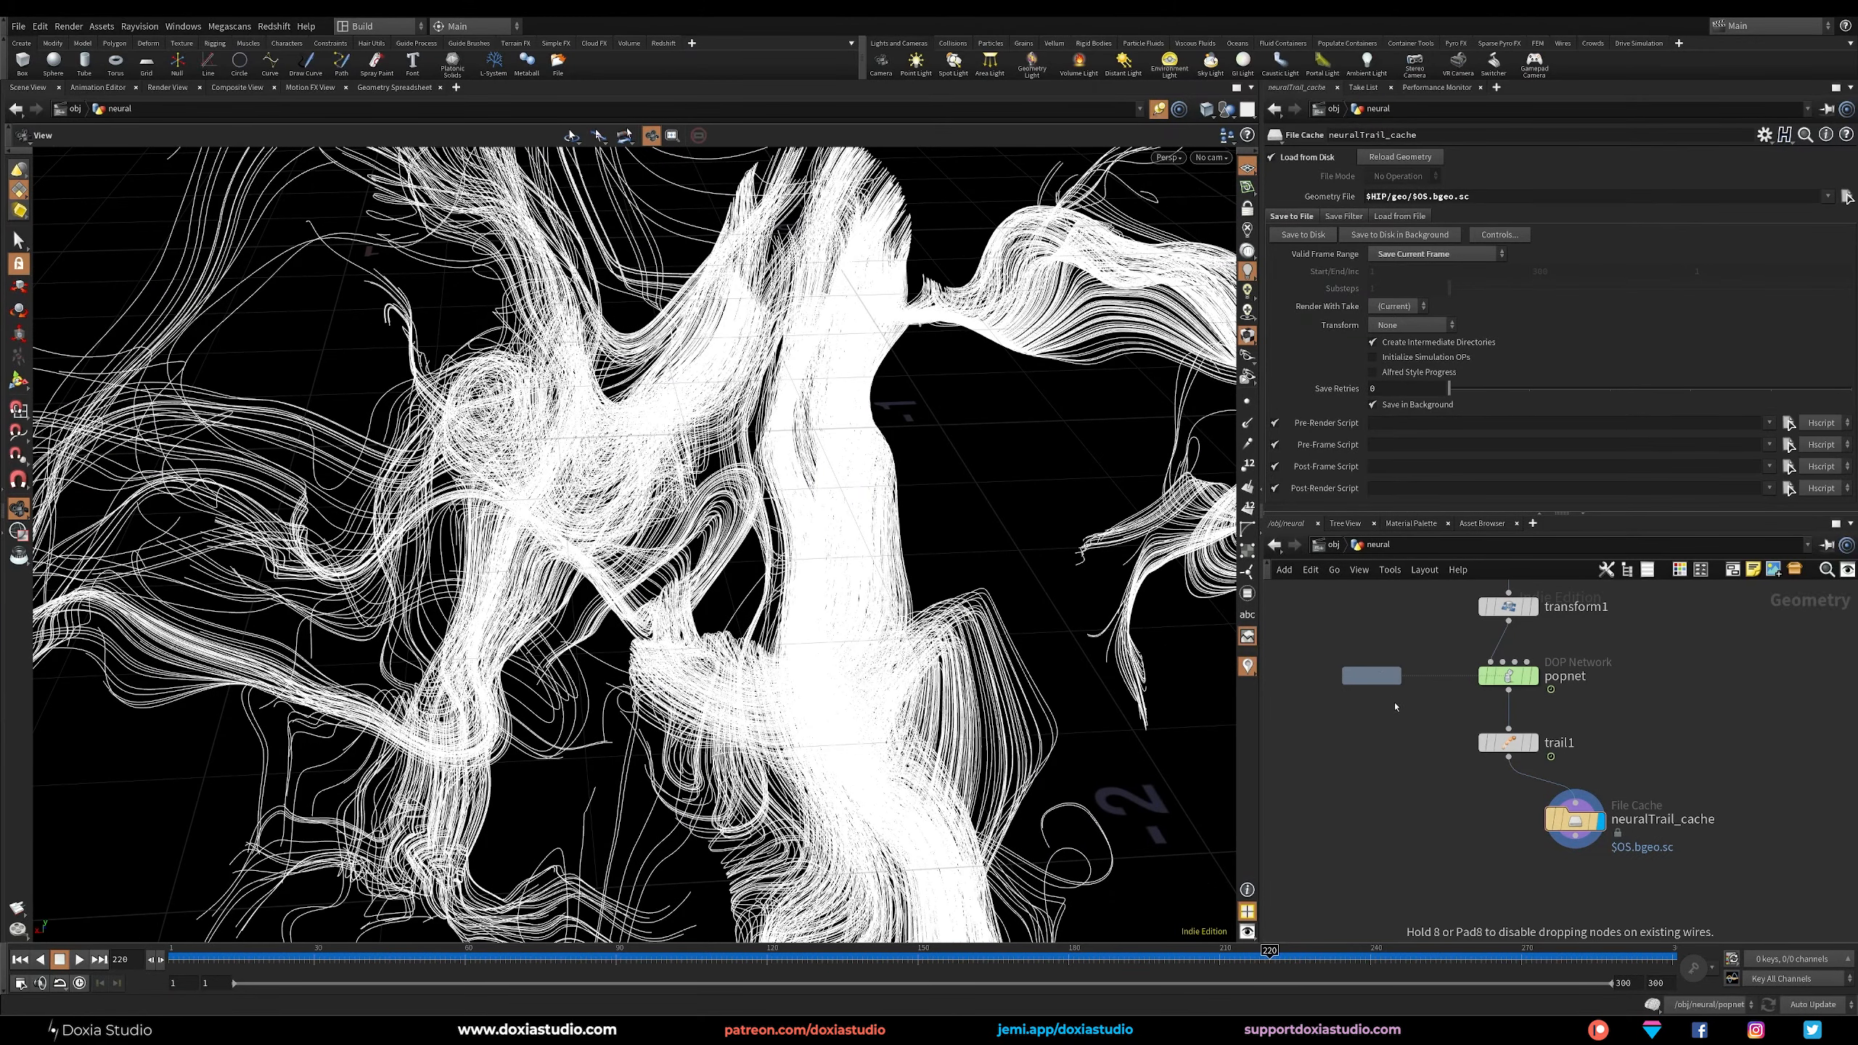
pyautogui.doubleClick(1373, 677)
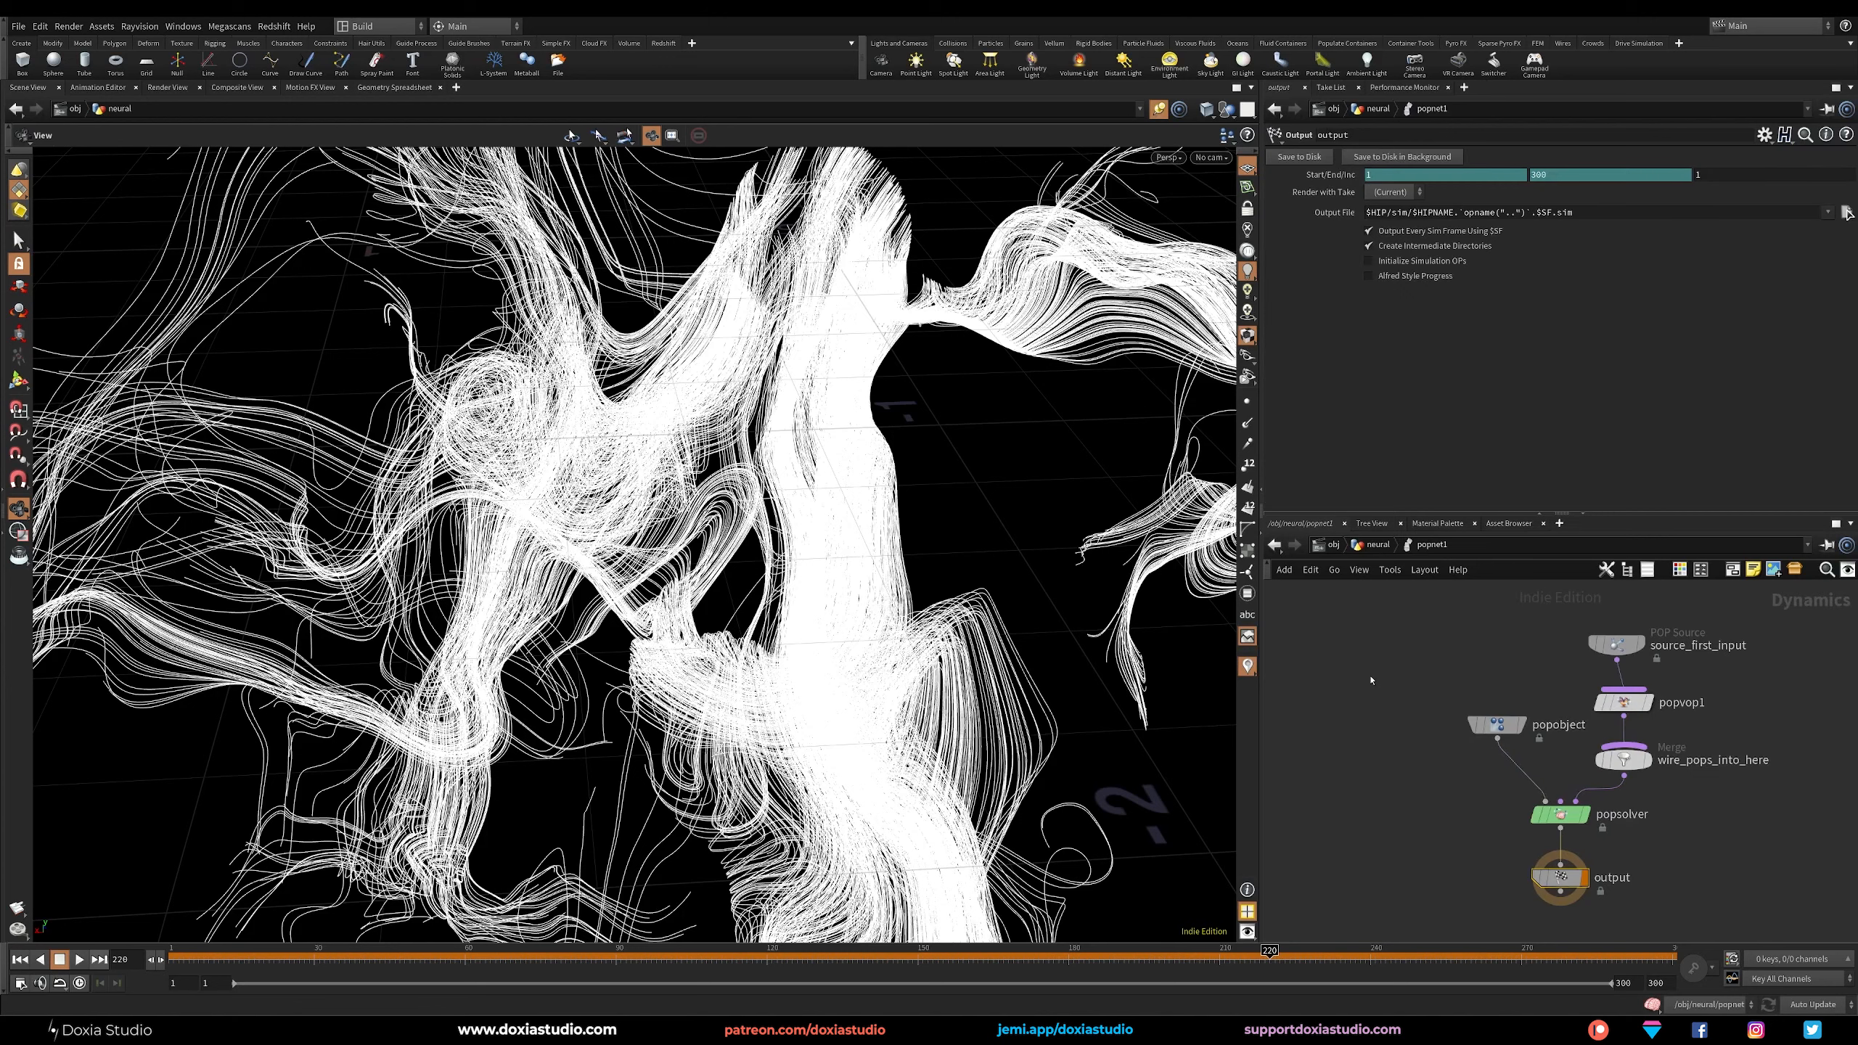
pyautogui.moveTo(1616, 643); pyautogui.dragTo(1632, 630)
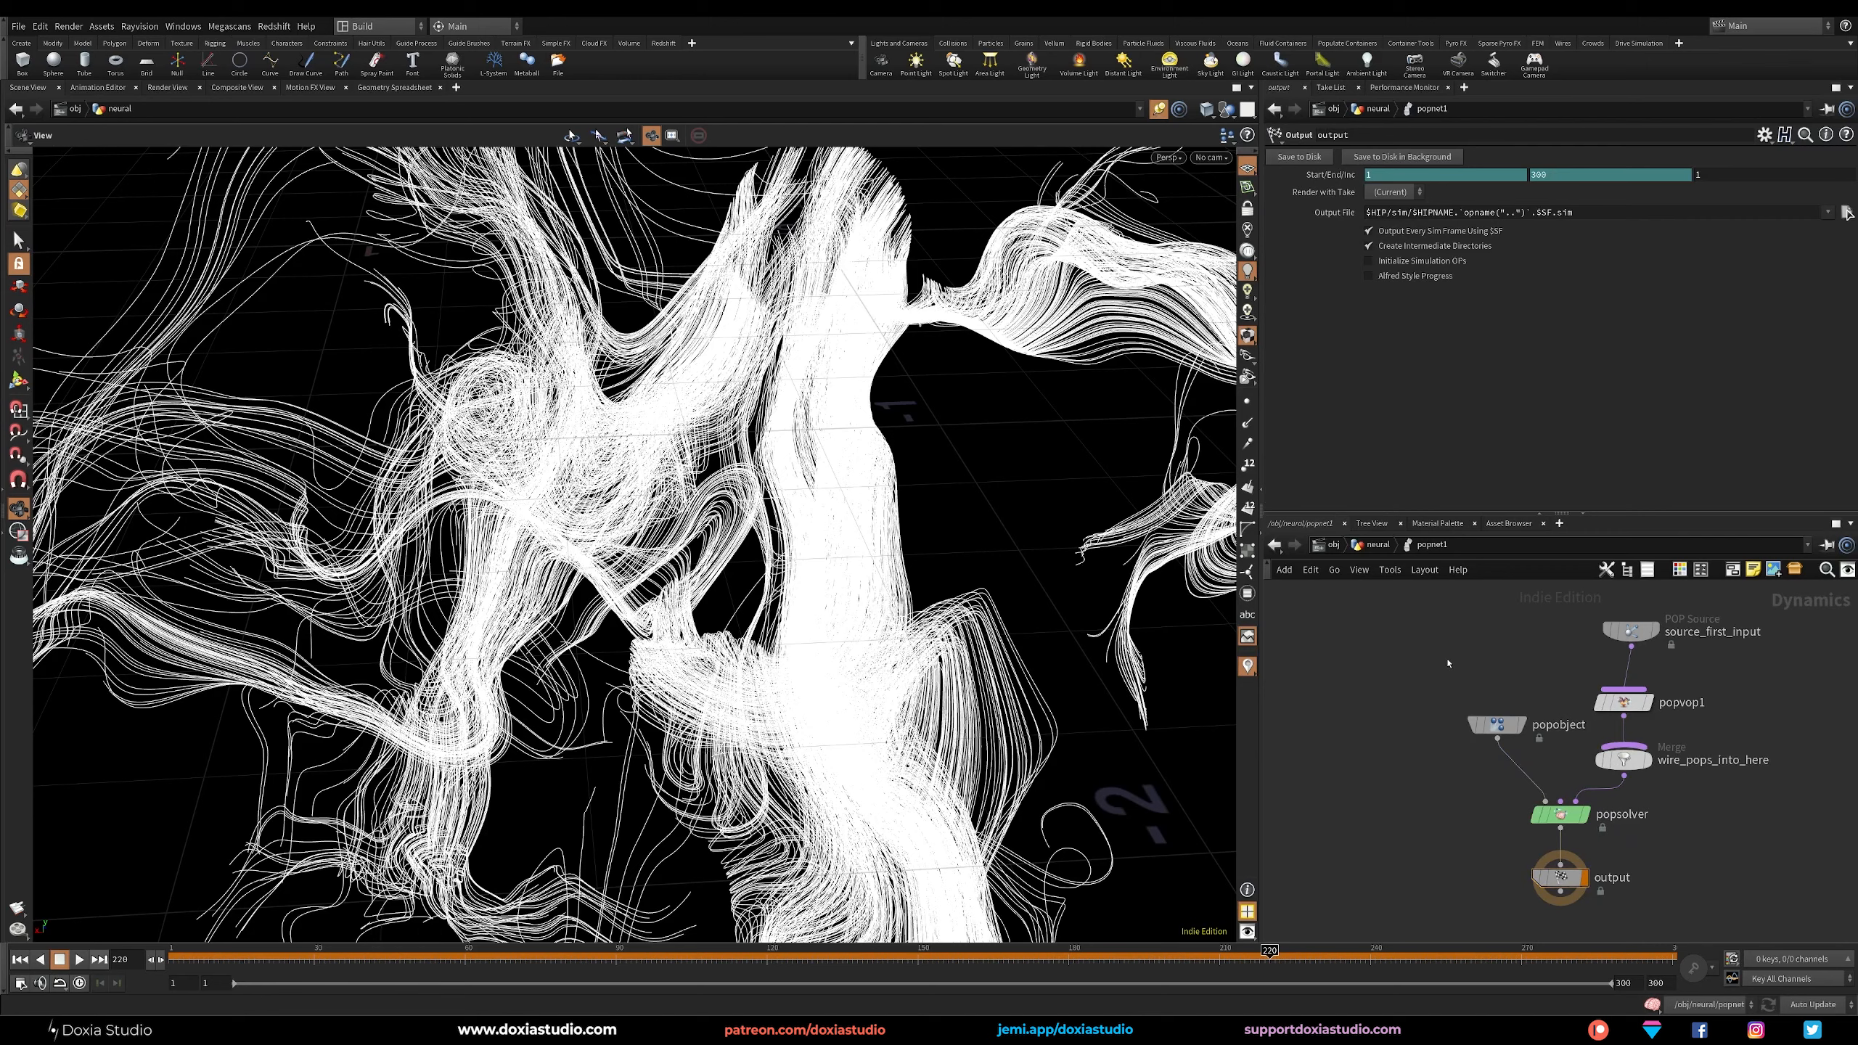
# Return to the neural network level and check scatter1's parameters.
pyautogui.press('u')
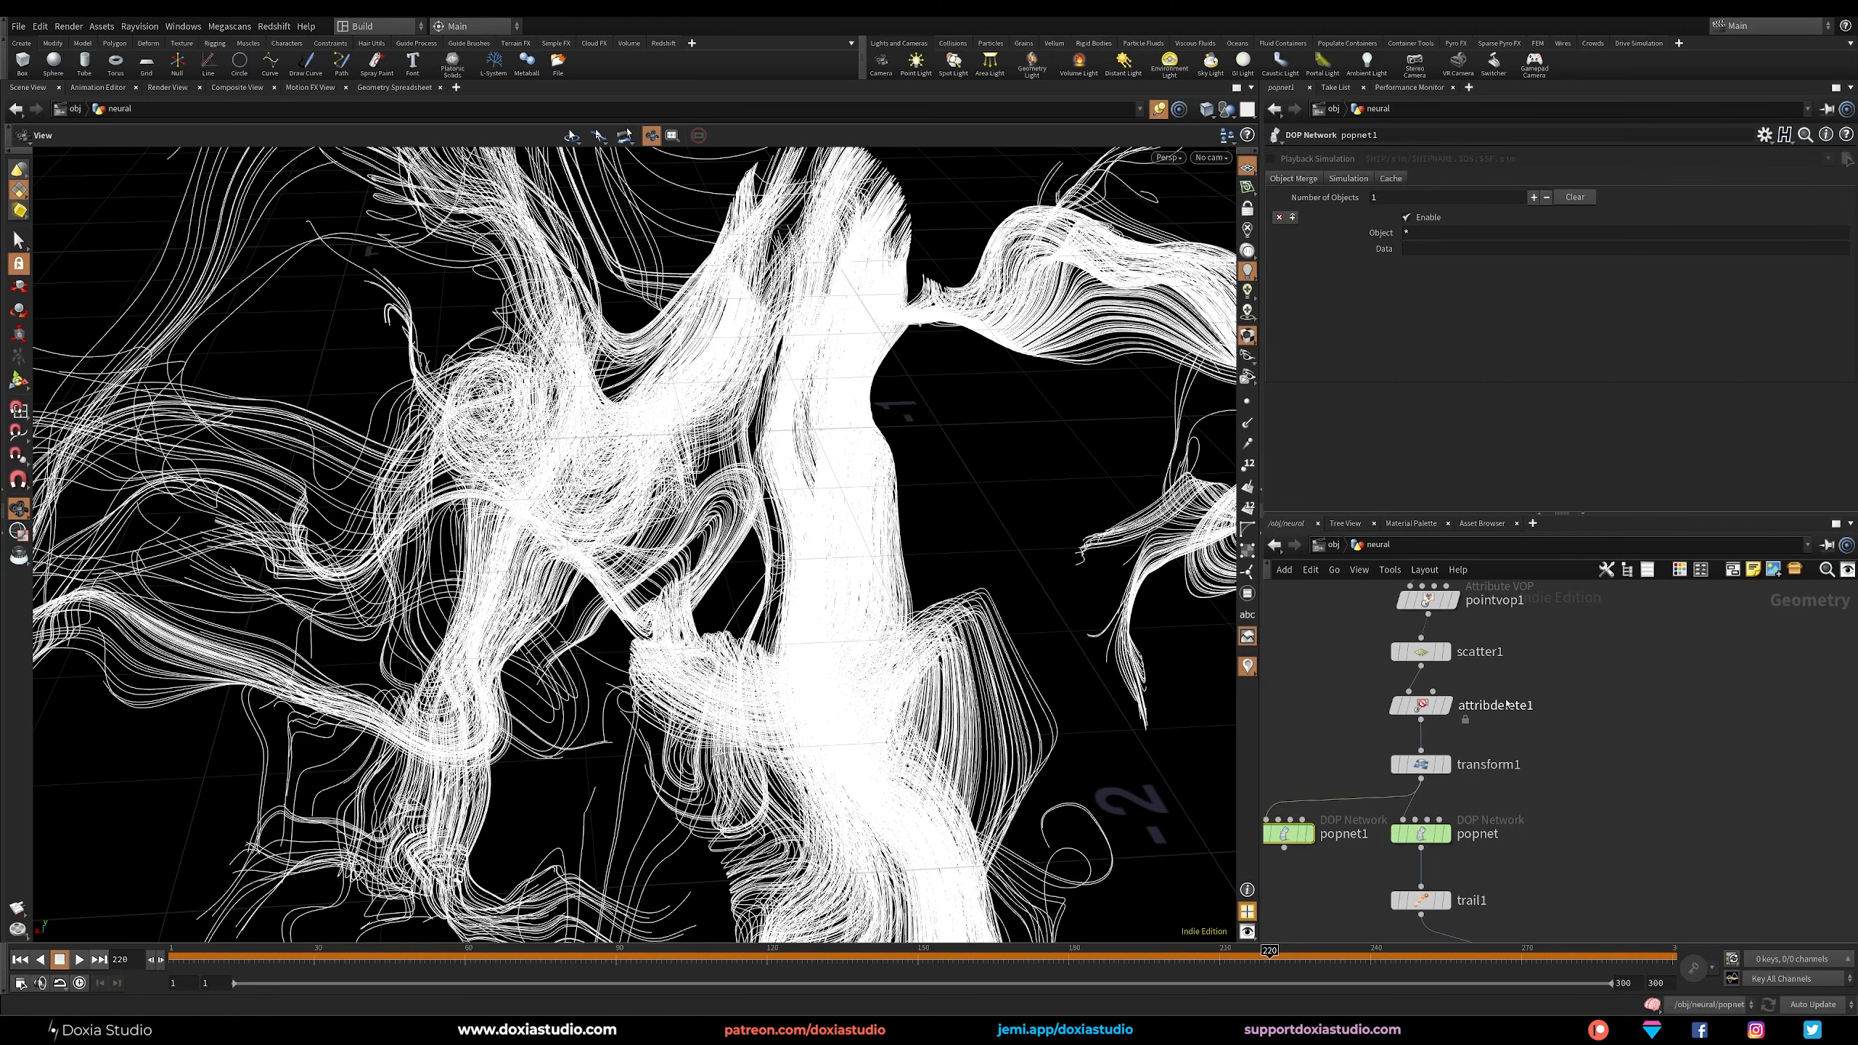
pyautogui.click(1421, 651)
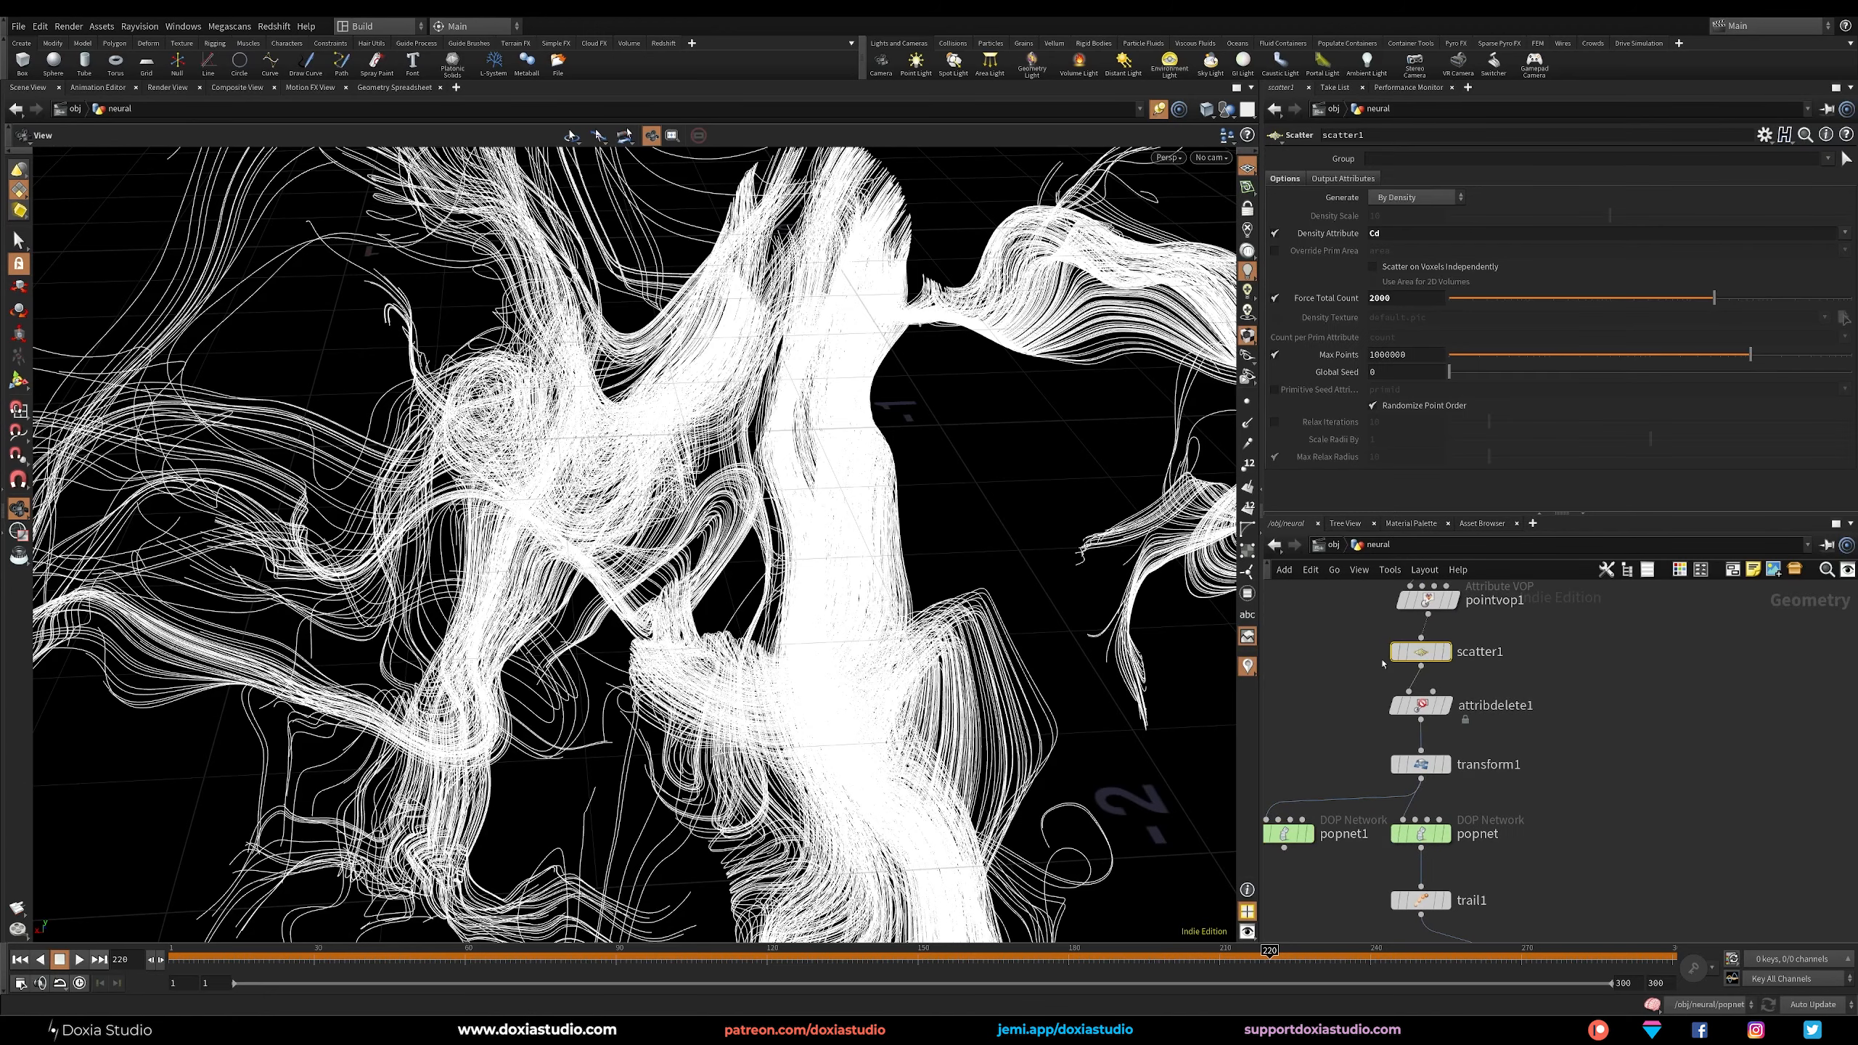
pyautogui.moveTo(1326, 702); pyautogui.dragTo(1363, 766, button='middle')
pyautogui.click(1381, 709)
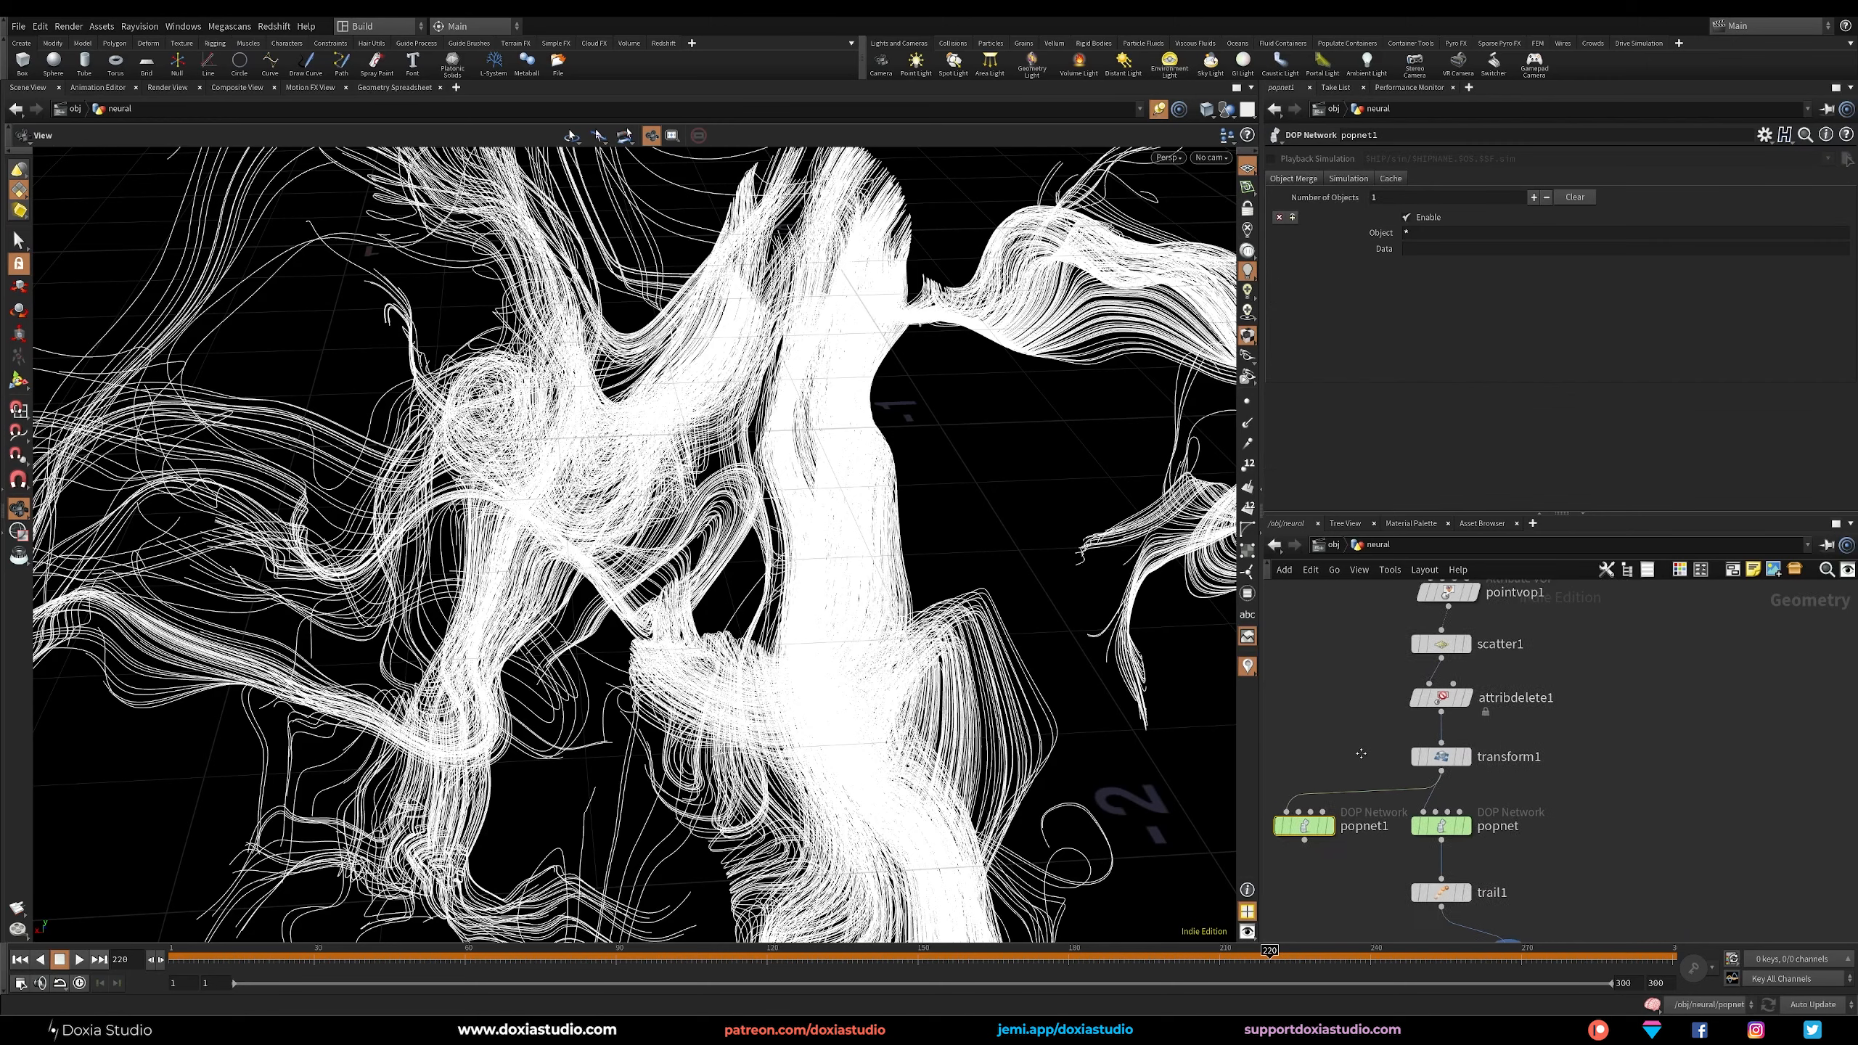
# Inside popnet1, set source_first_input's Impulse Activation expression to $FF == 1 || $FF % 40 == 0.
pyautogui.doubleClick(1293, 828)
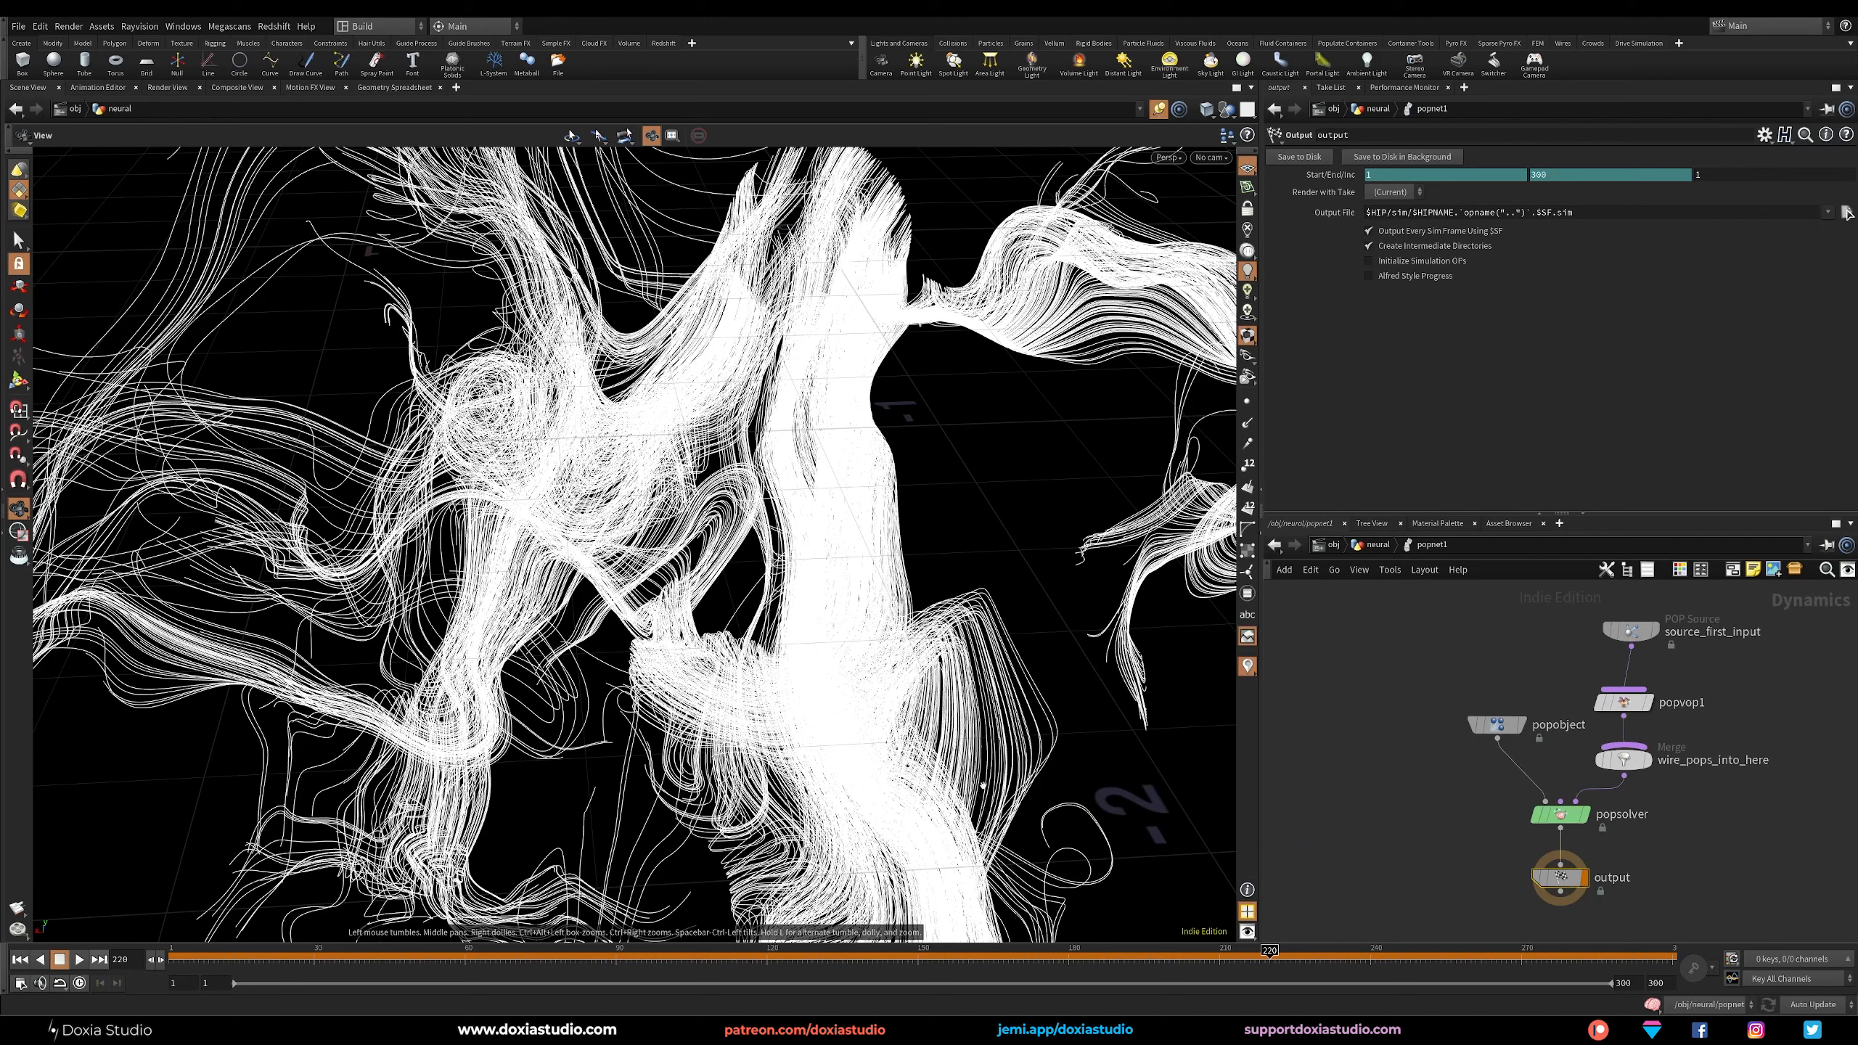
pyautogui.moveTo(1627, 631); pyautogui.dragTo(1613, 618)
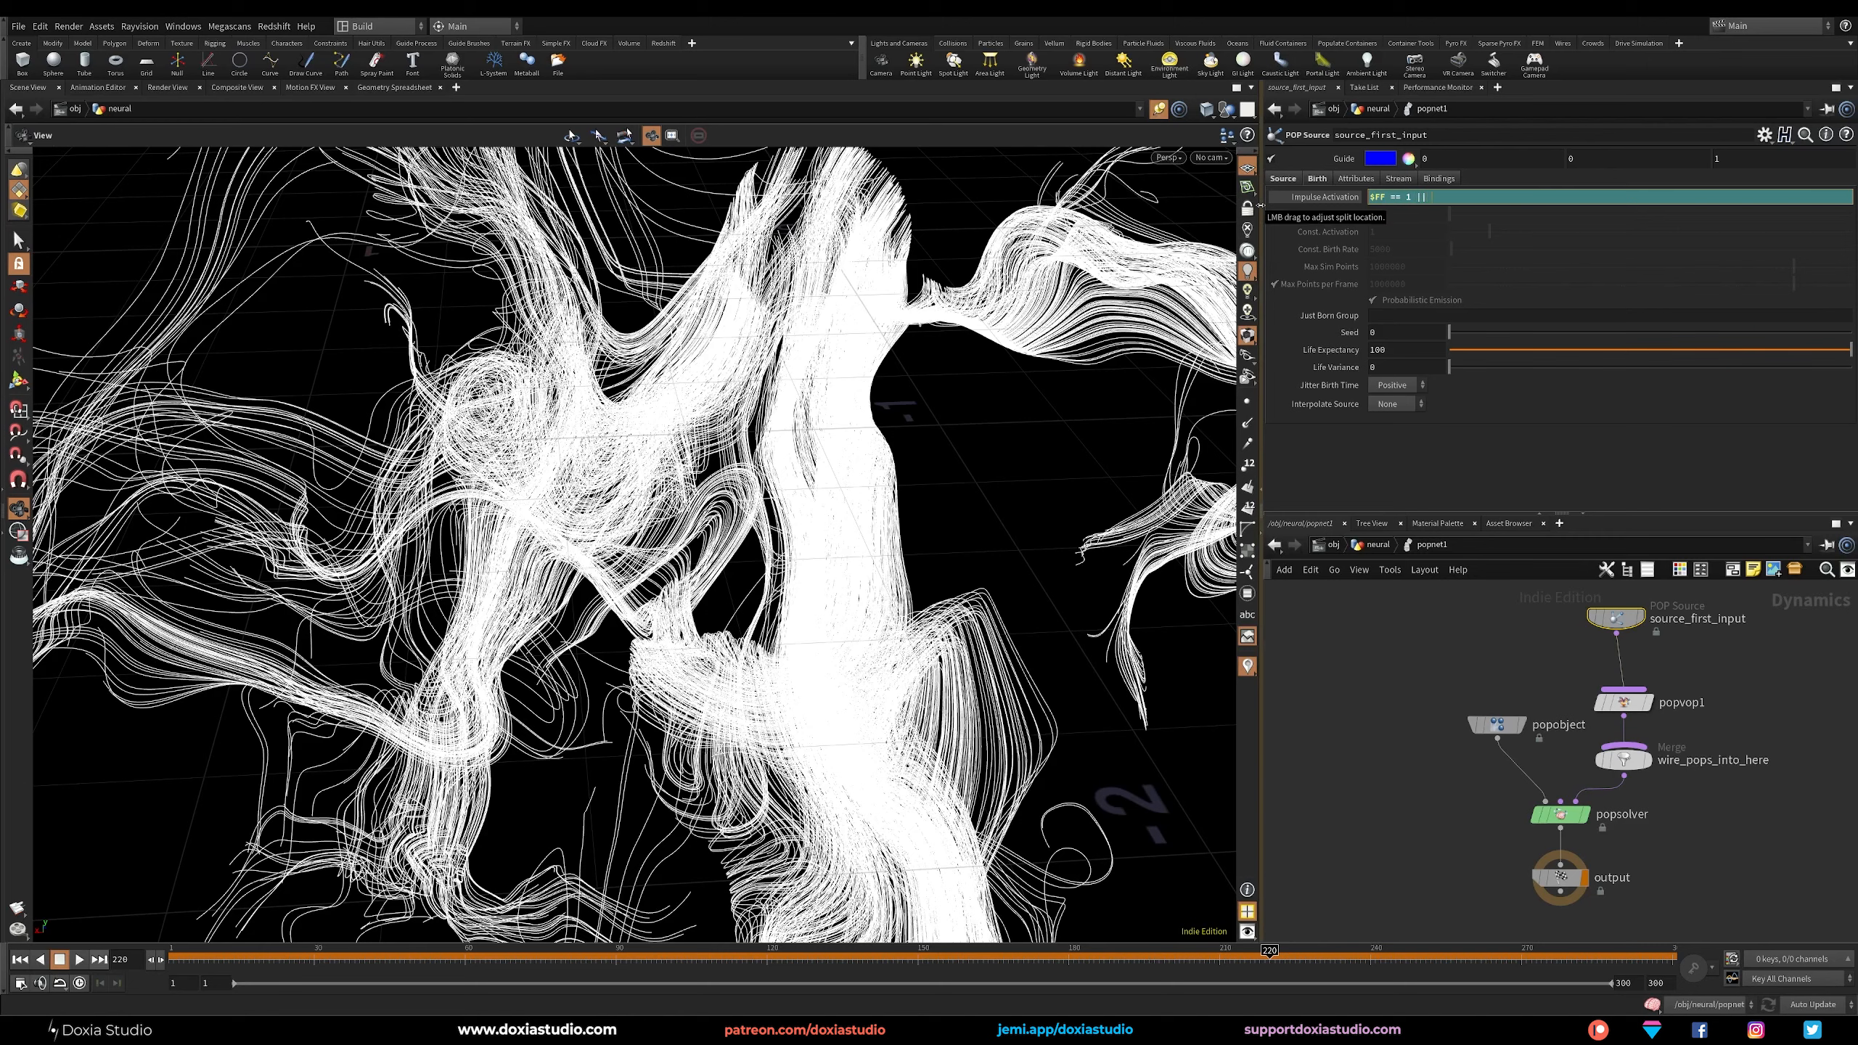
pyautogui.write('$FF')
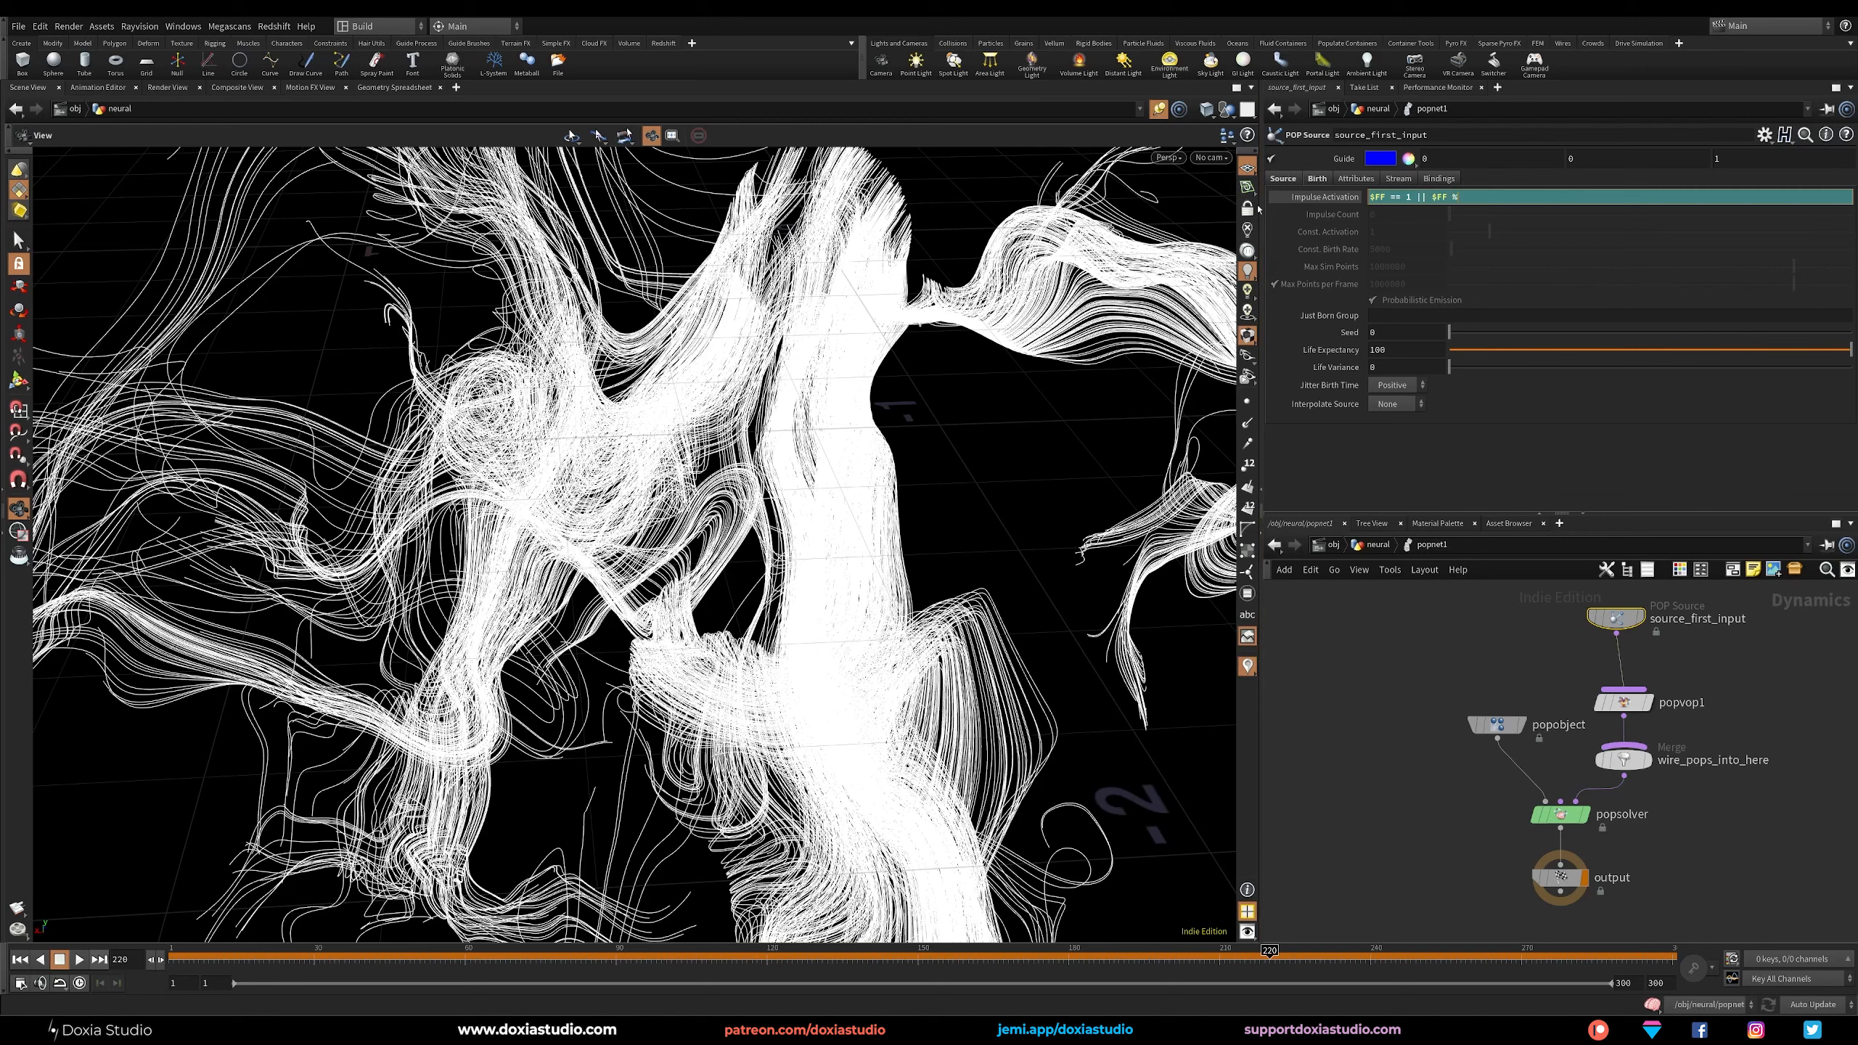
pyautogui.write(' % 40 == 0')
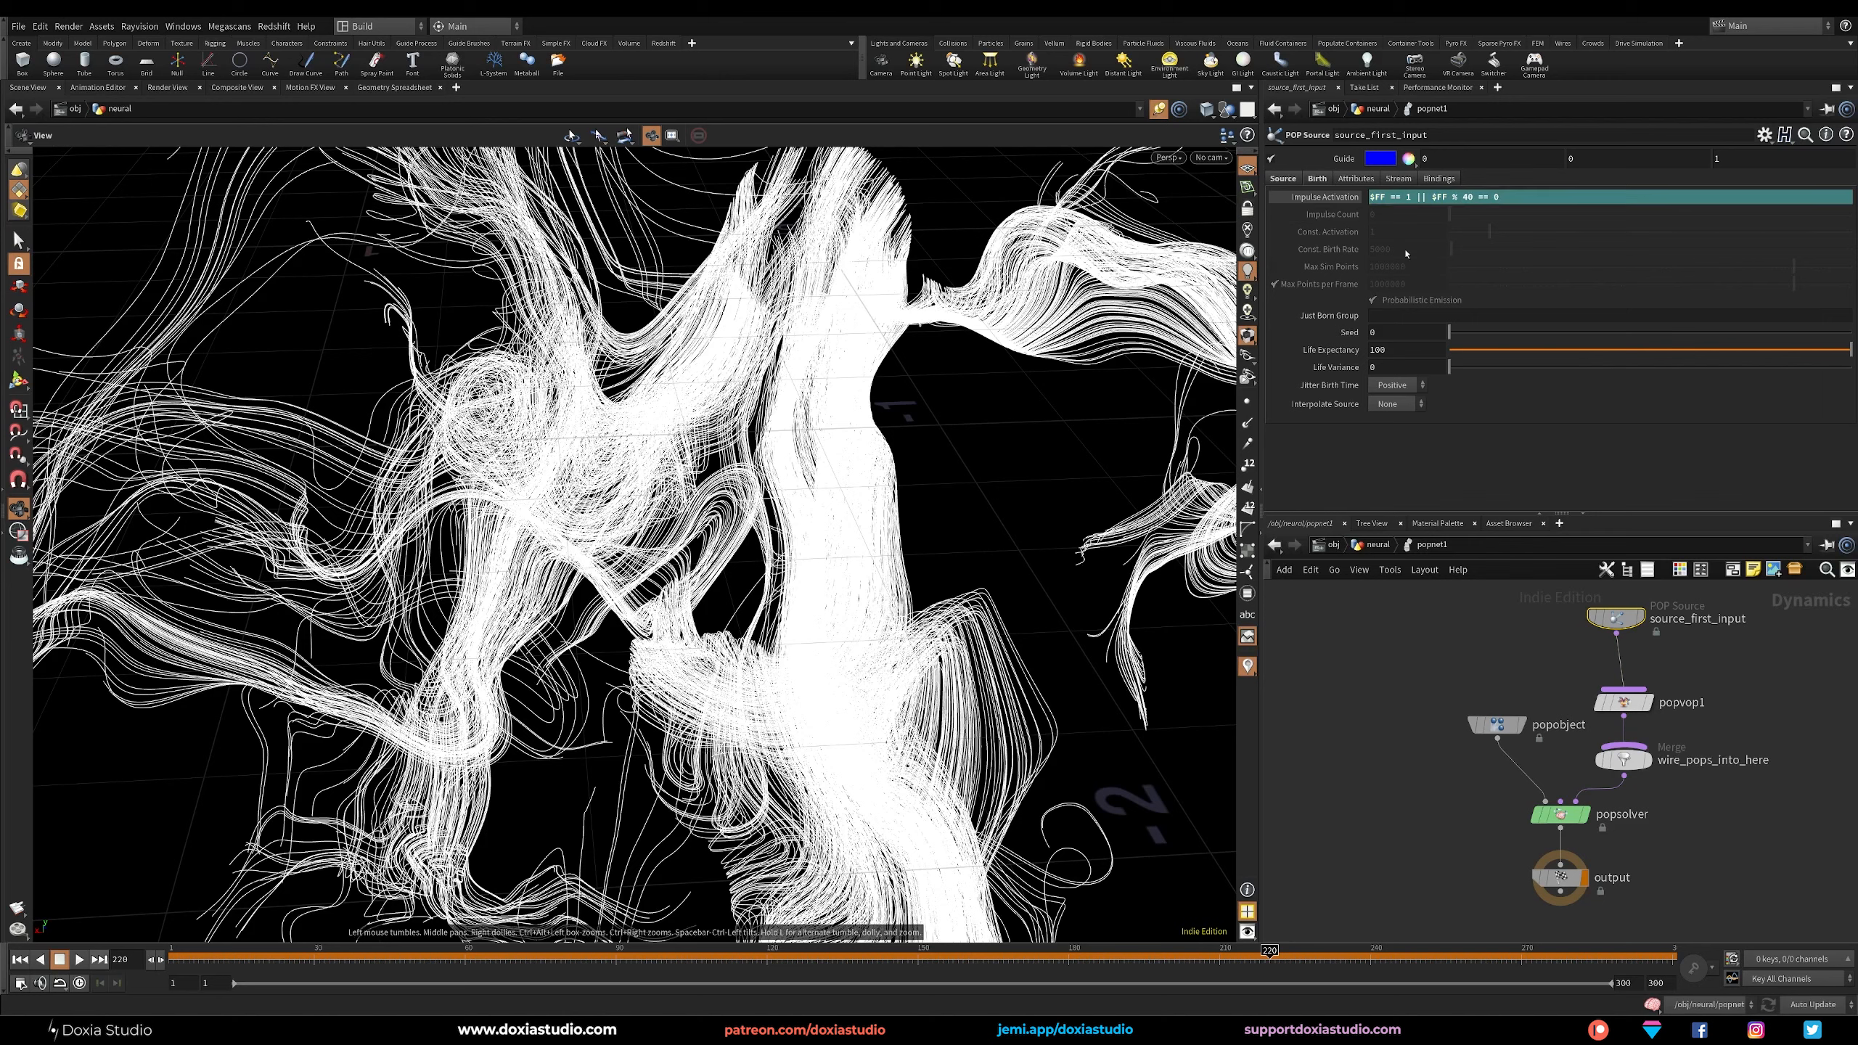
pyautogui.moveTo(1511, 197); pyautogui.dragTo(1431, 199)
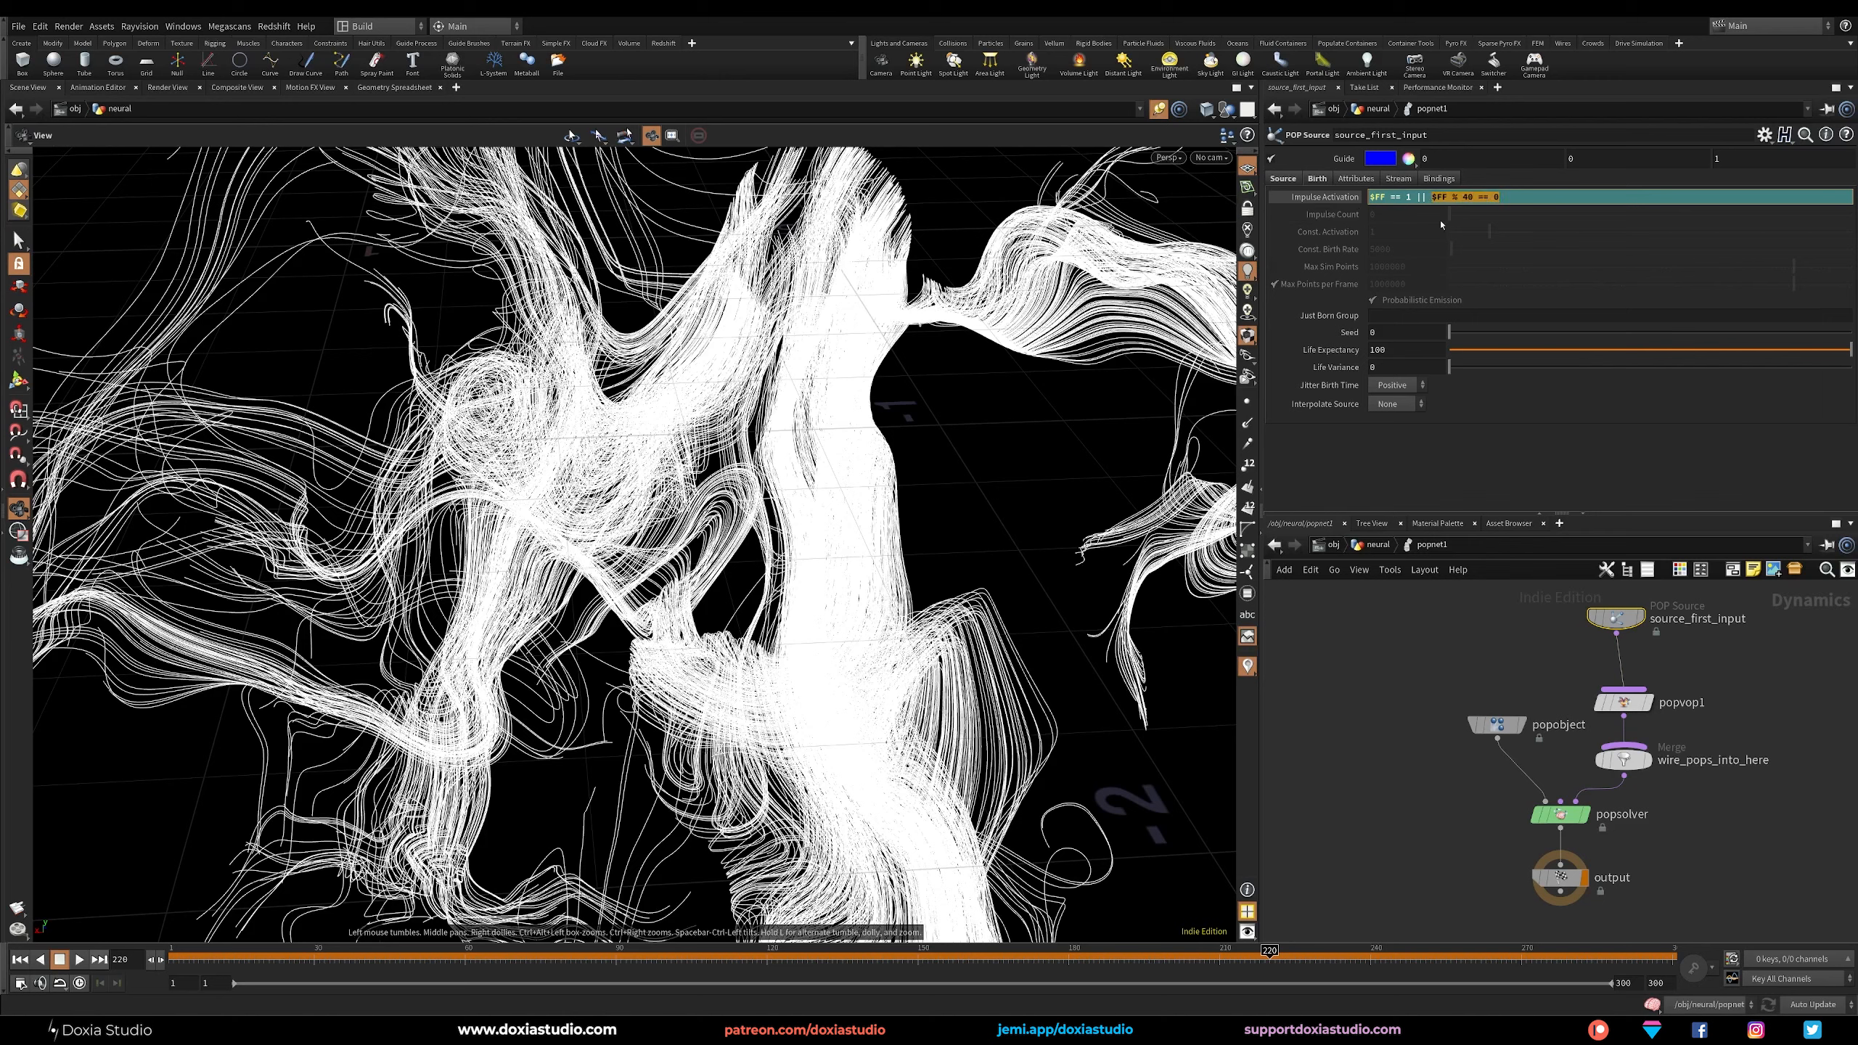
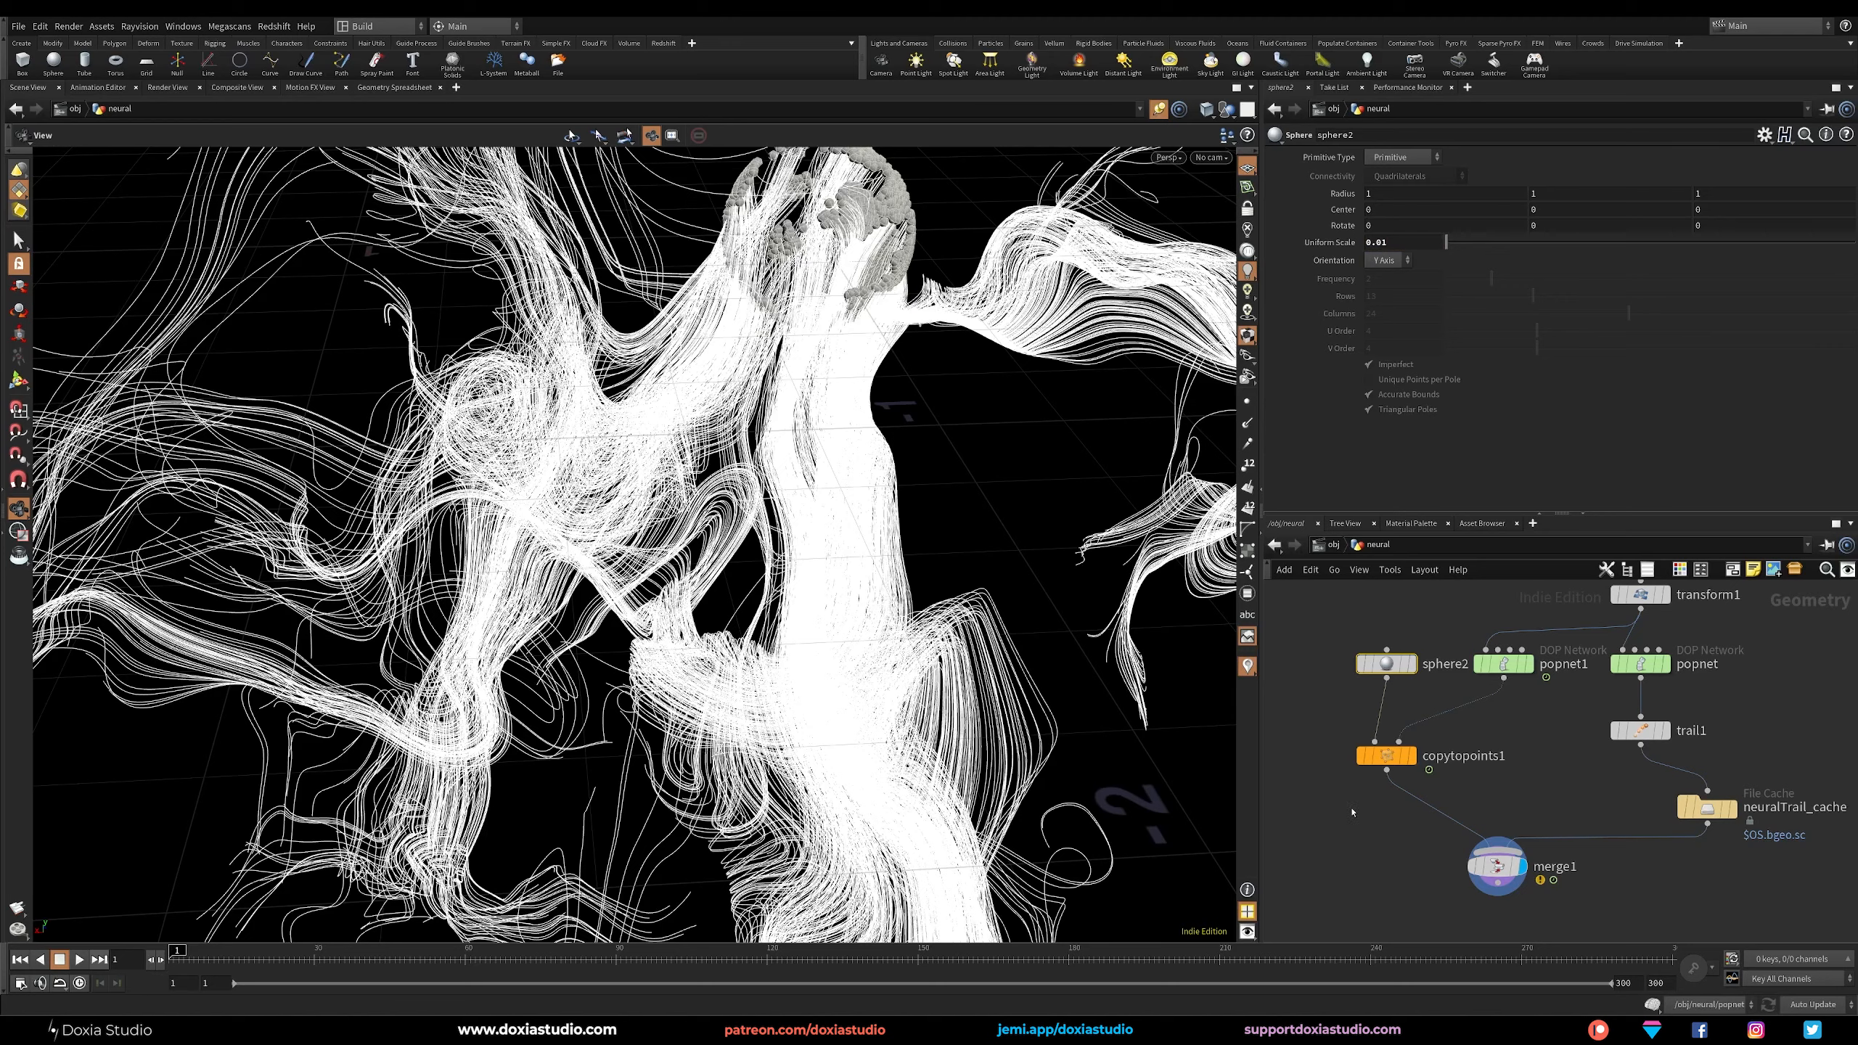
# Insert a Color node between copytopoints1 and merge1 and set its colour to pure red.
pyautogui.press('Tab')
pyautogui.write('colo')
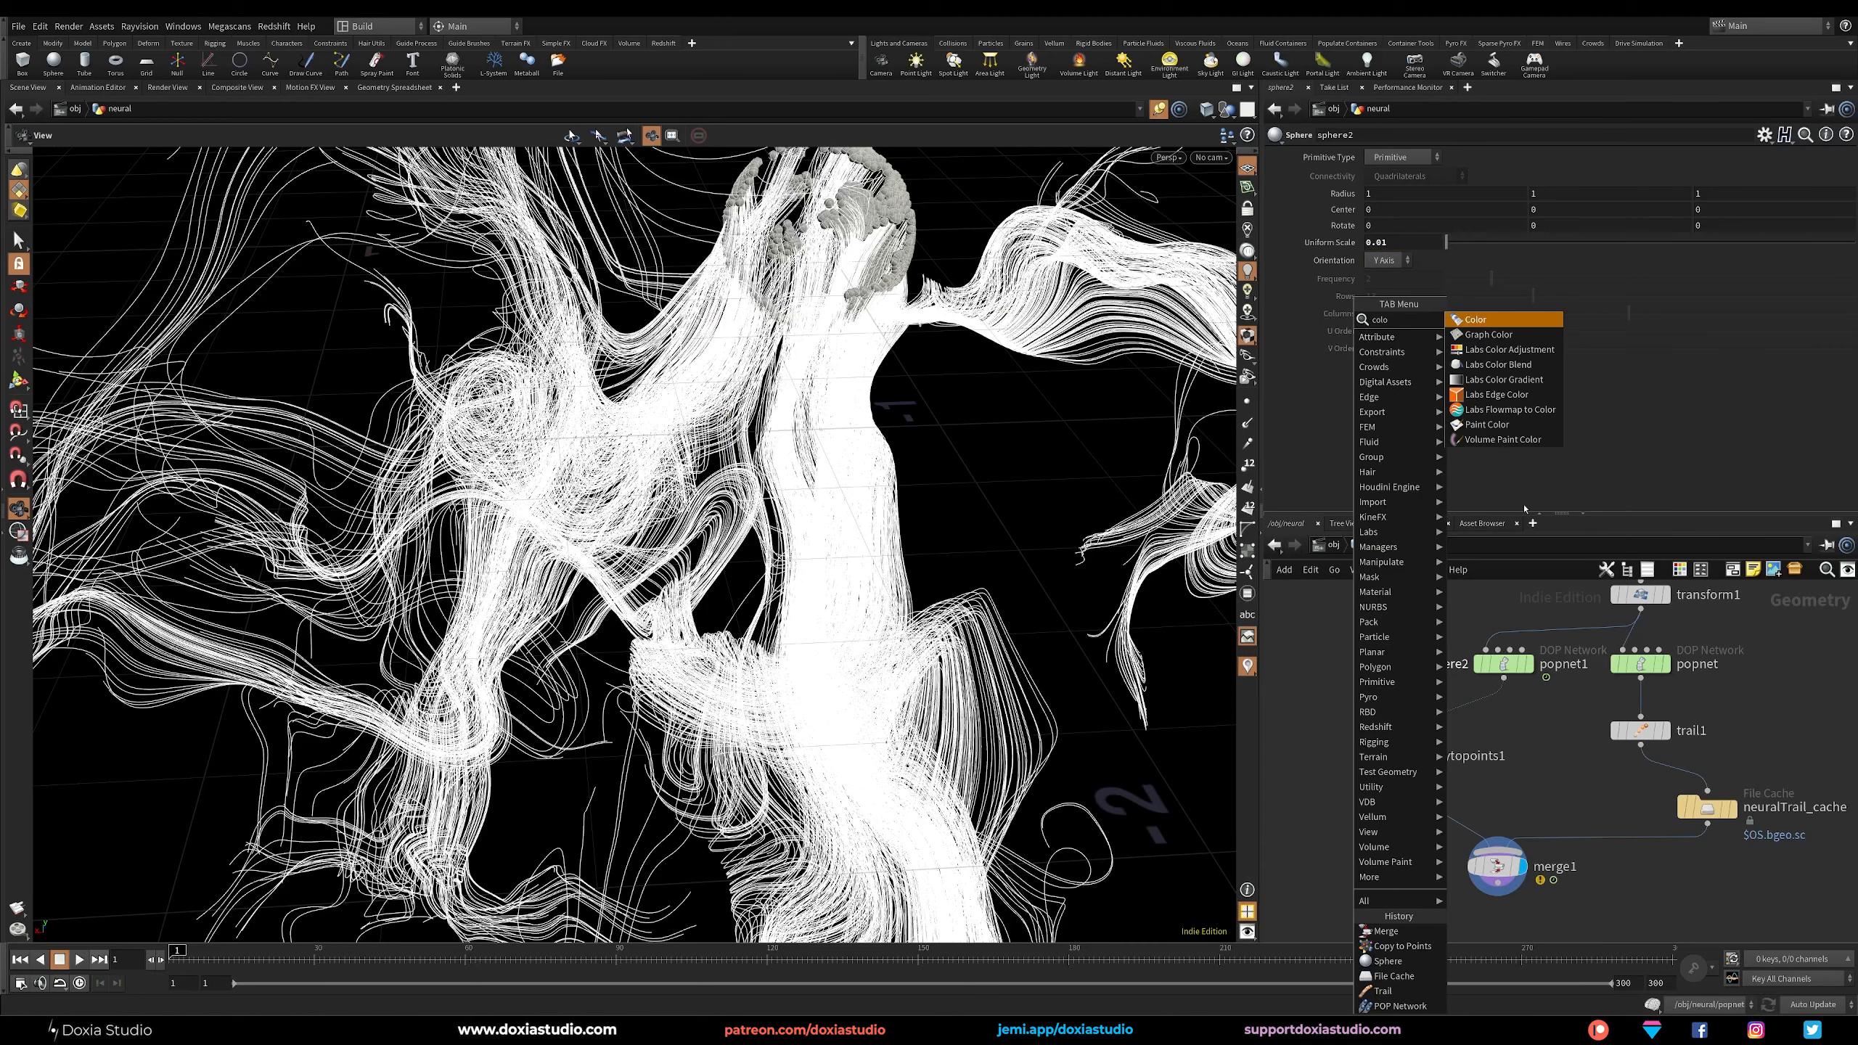
pyautogui.click(1485, 320)
pyautogui.click(1405, 814)
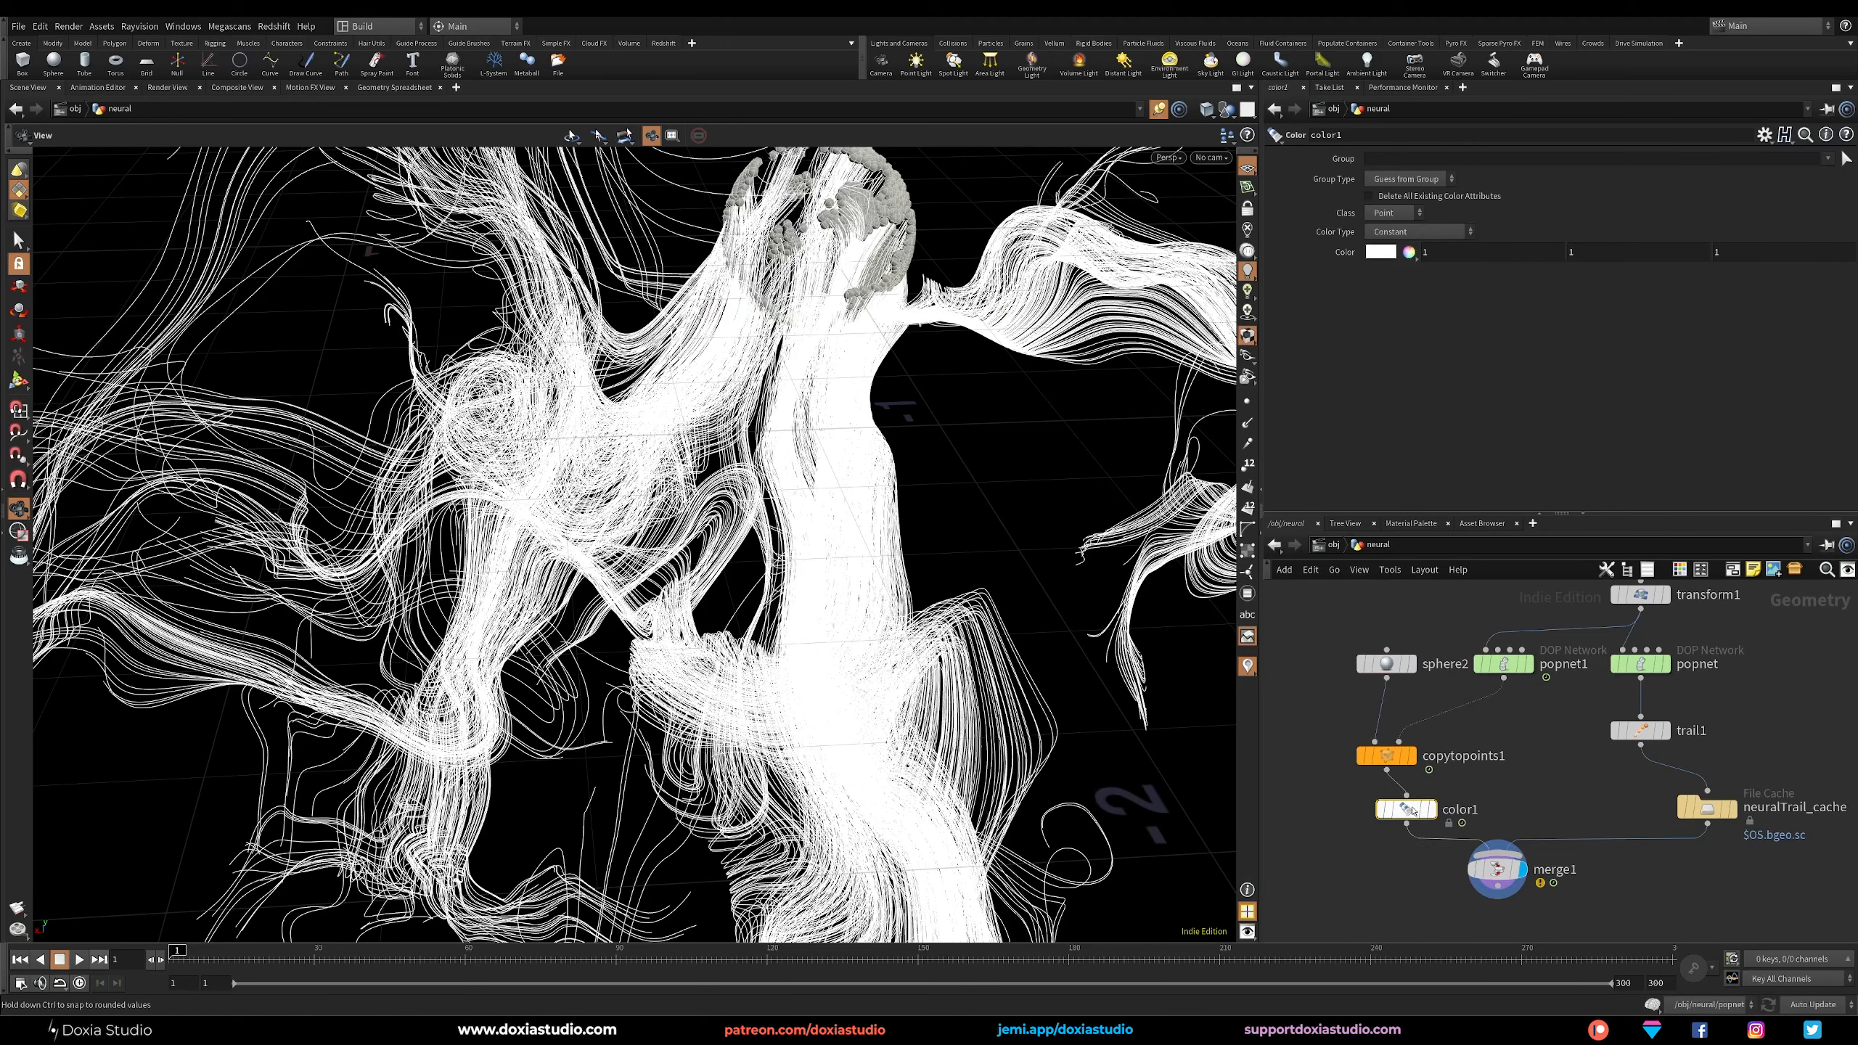
pyautogui.click(1384, 256)
pyautogui.click(1330, 164)
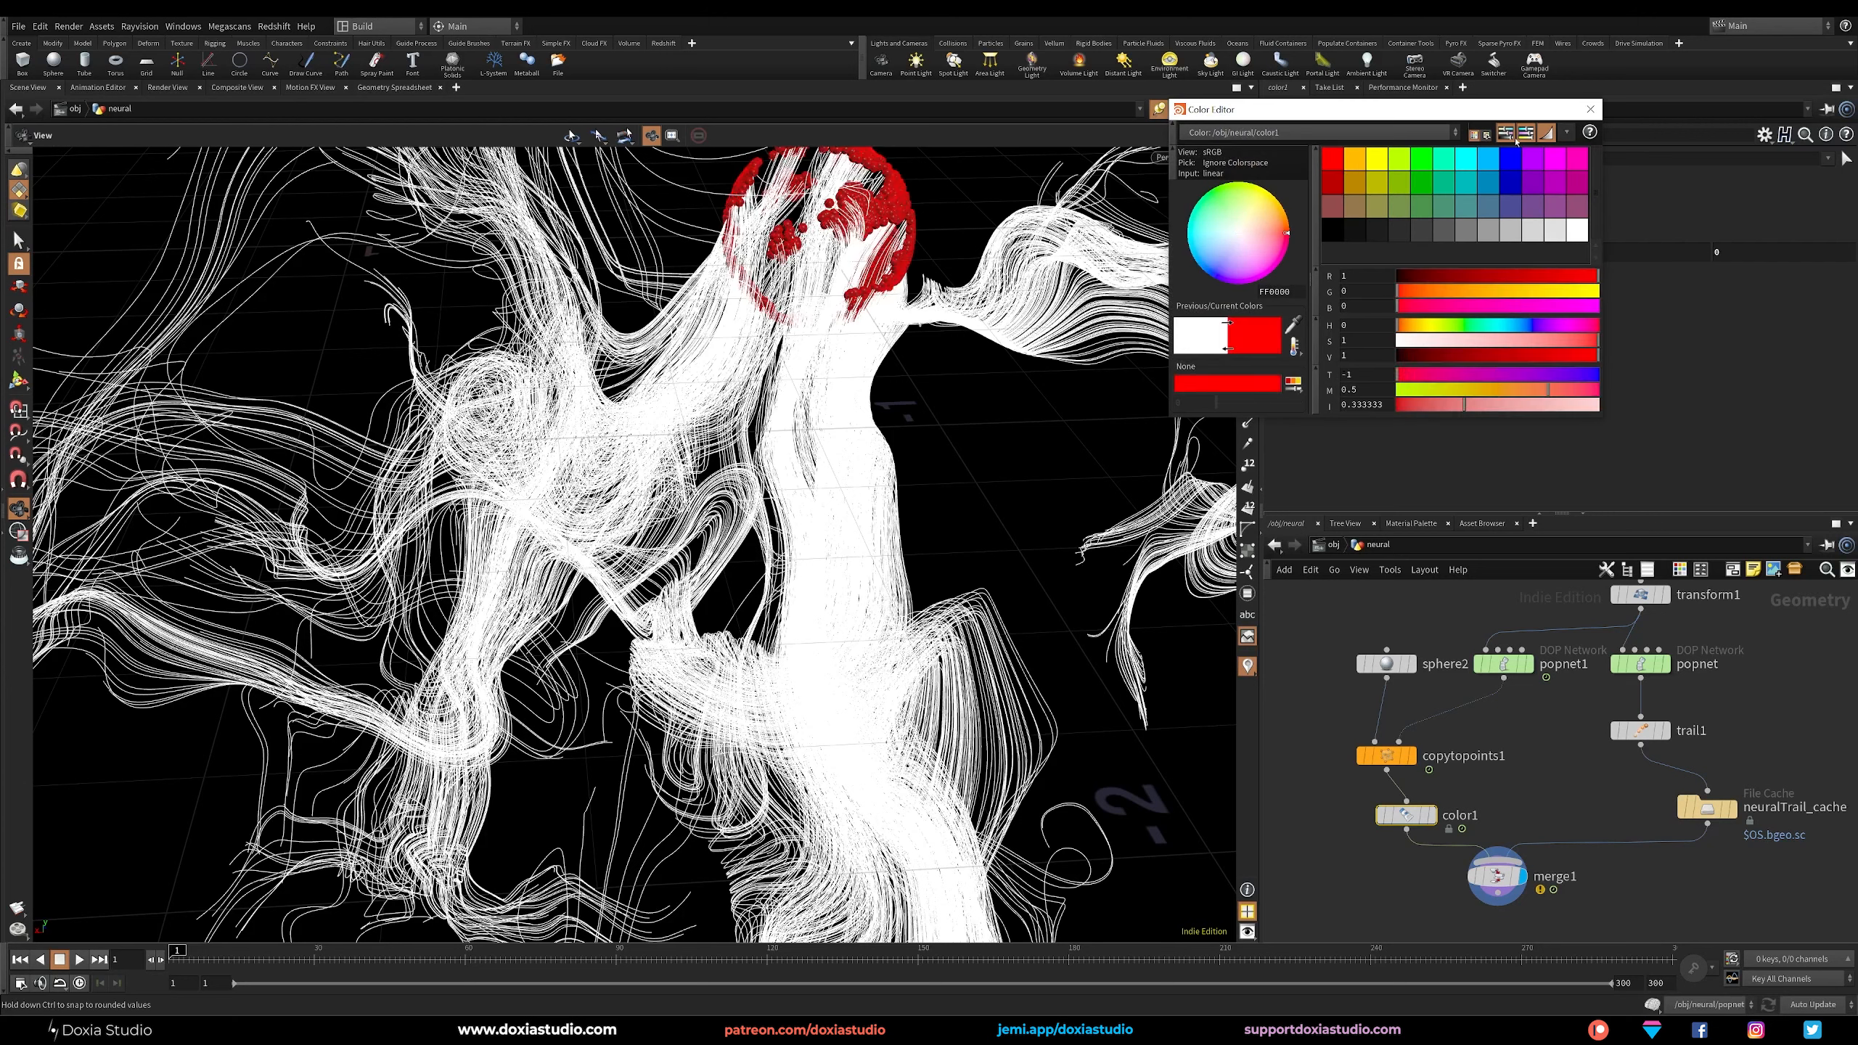
pyautogui.click(1591, 110)
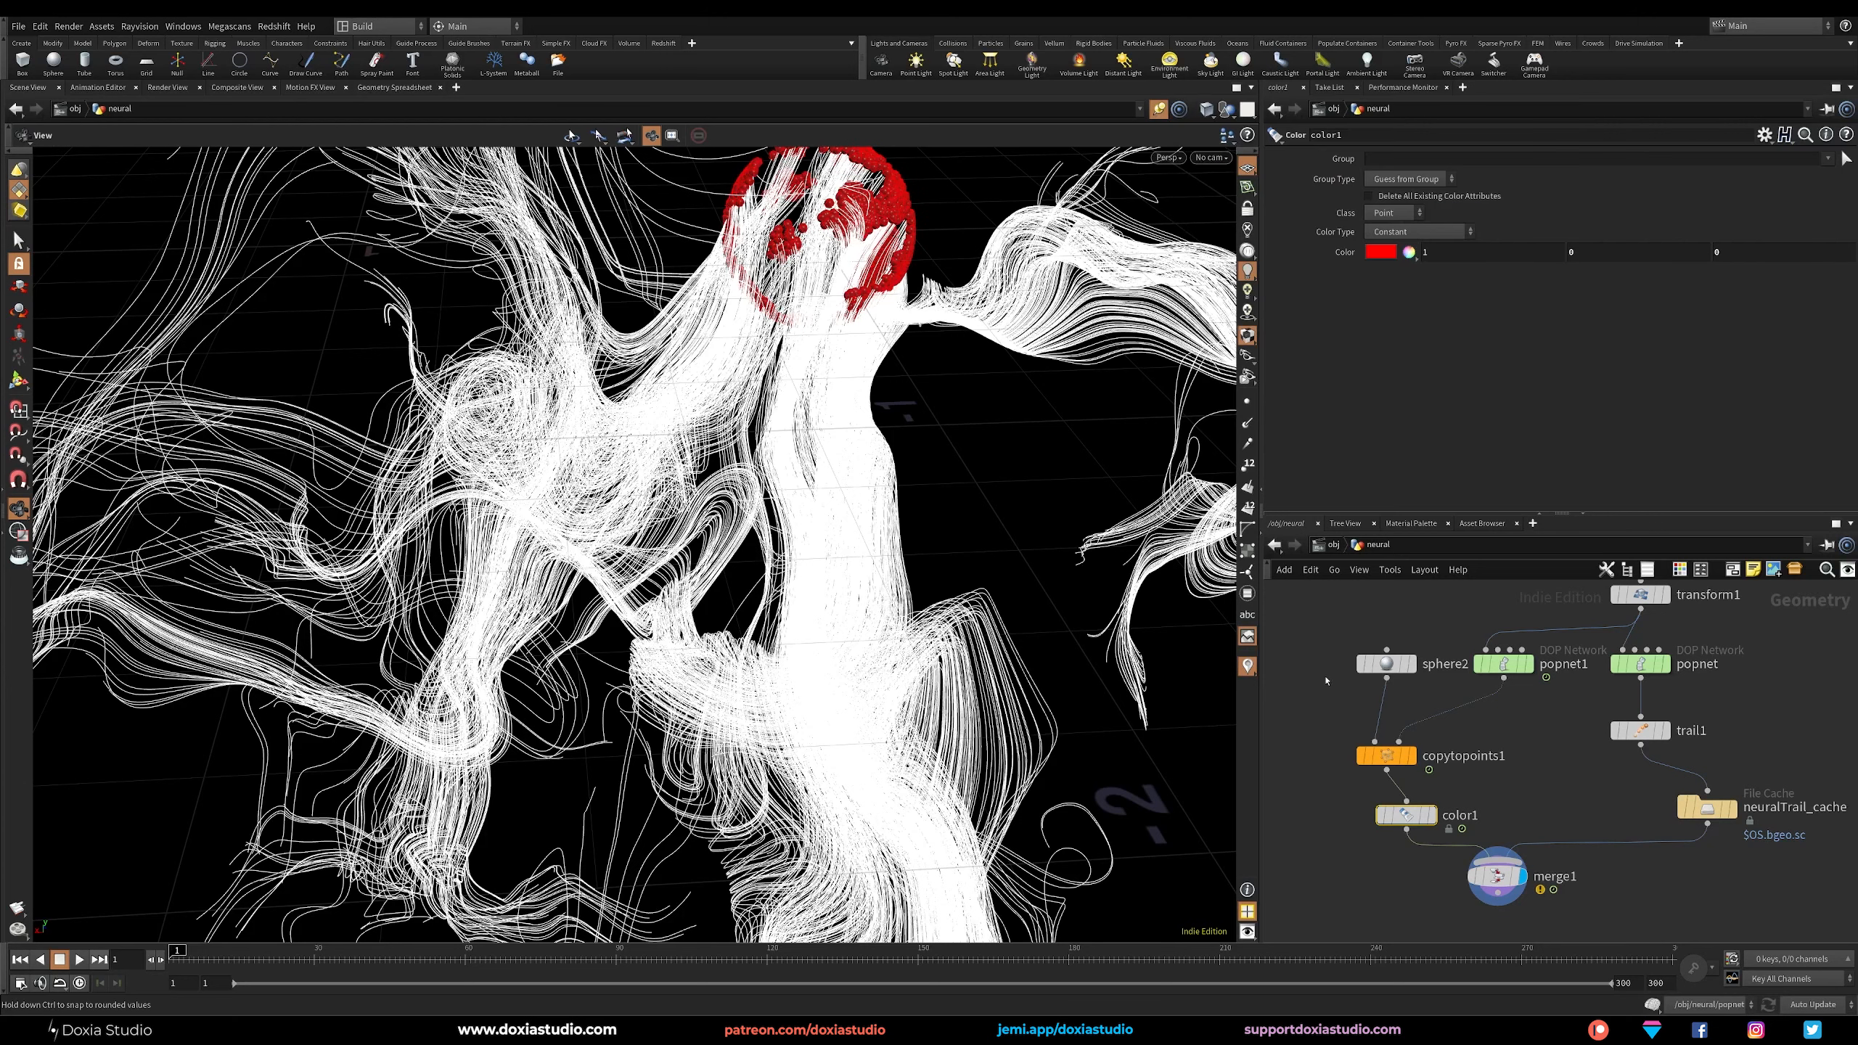
# Set sphere2's Uniform Scale to 0.005.
pyautogui.click(1381, 664)
pyautogui.click(1376, 245)
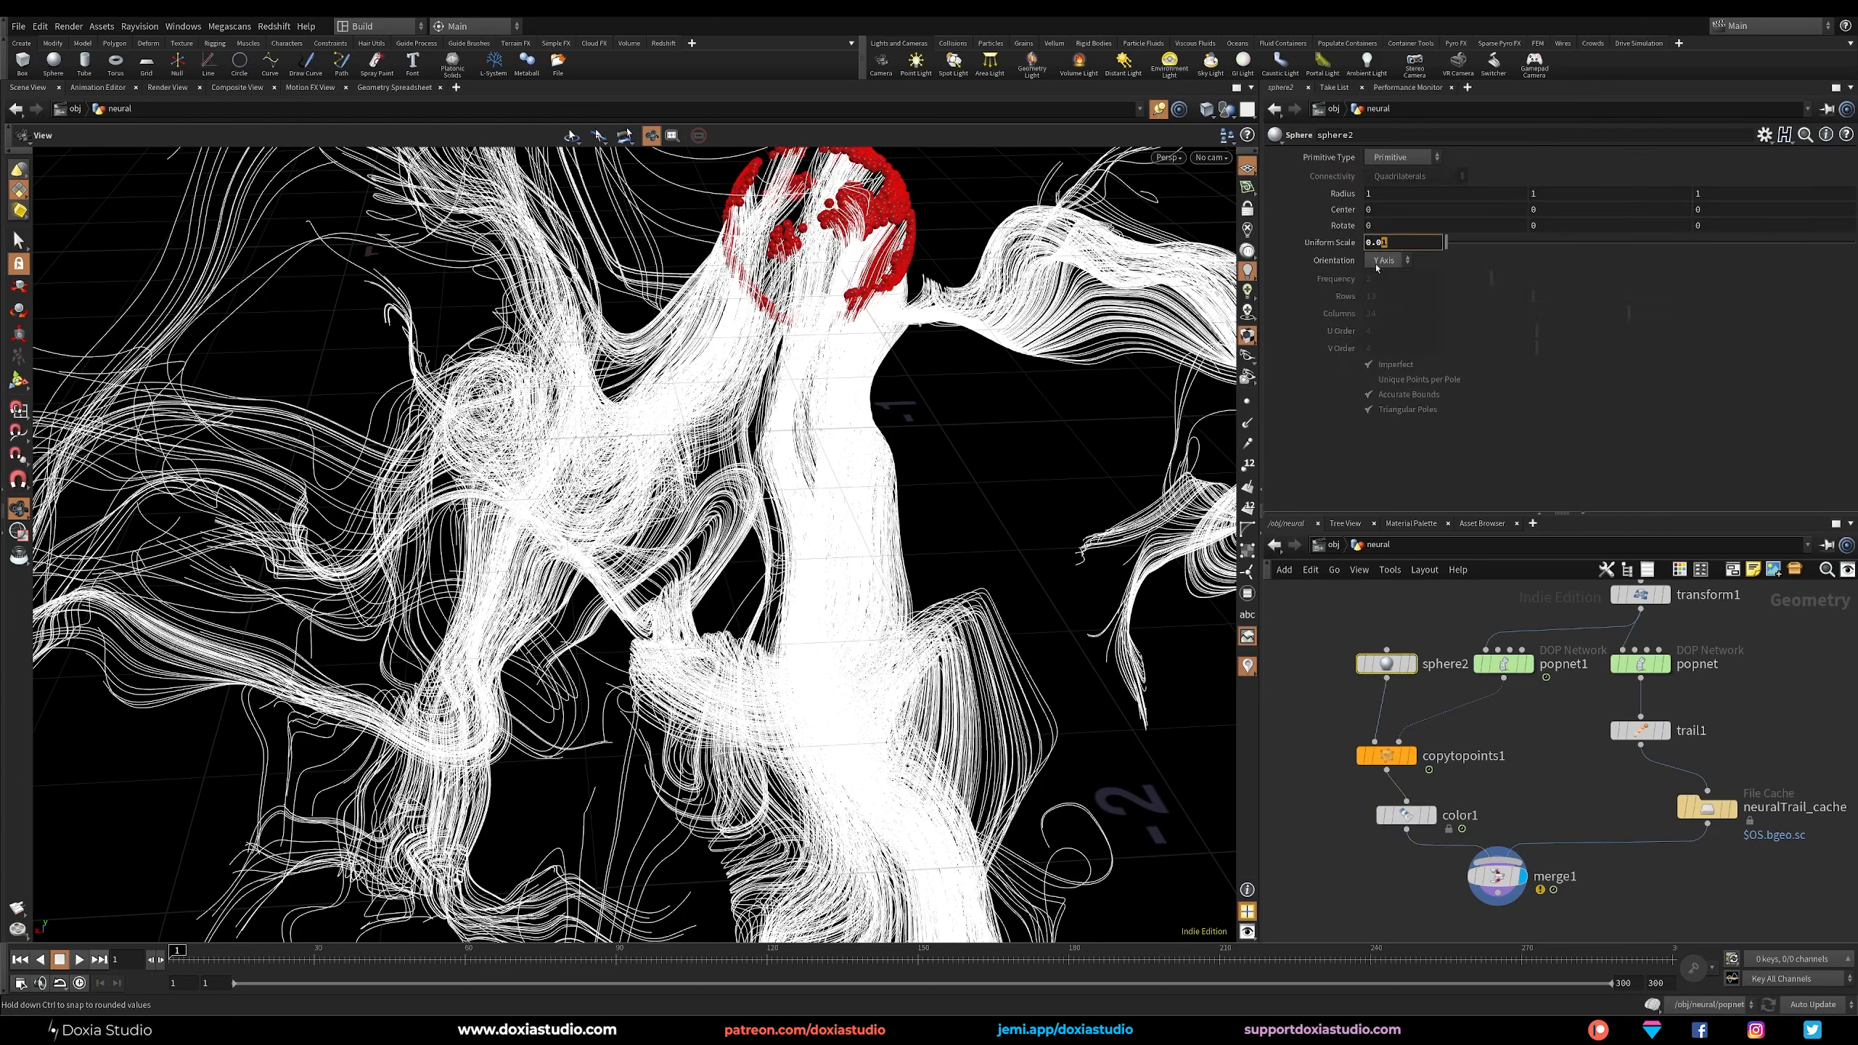
pyautogui.write('05')
pyautogui.press('Return')
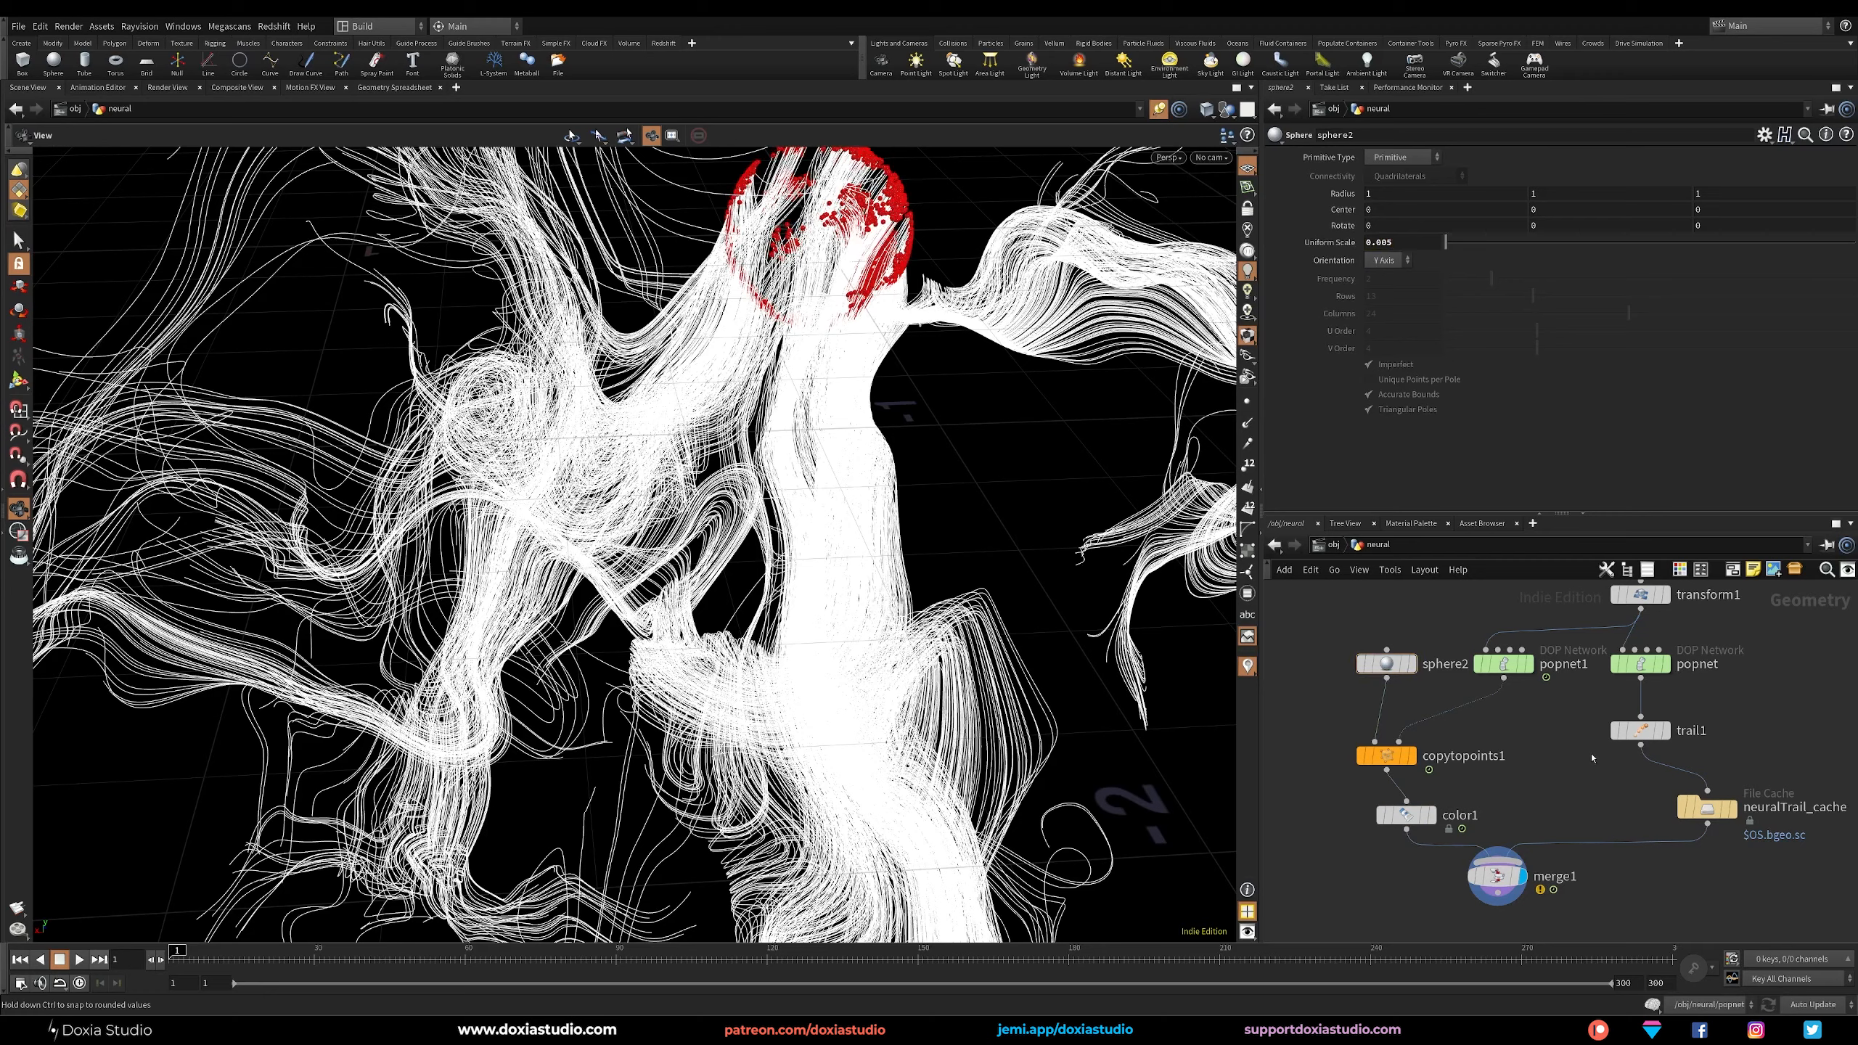
# Play the simulation, scrub to frame 104 and examine the red spheres along the trails up close.
pyautogui.click(79, 960)
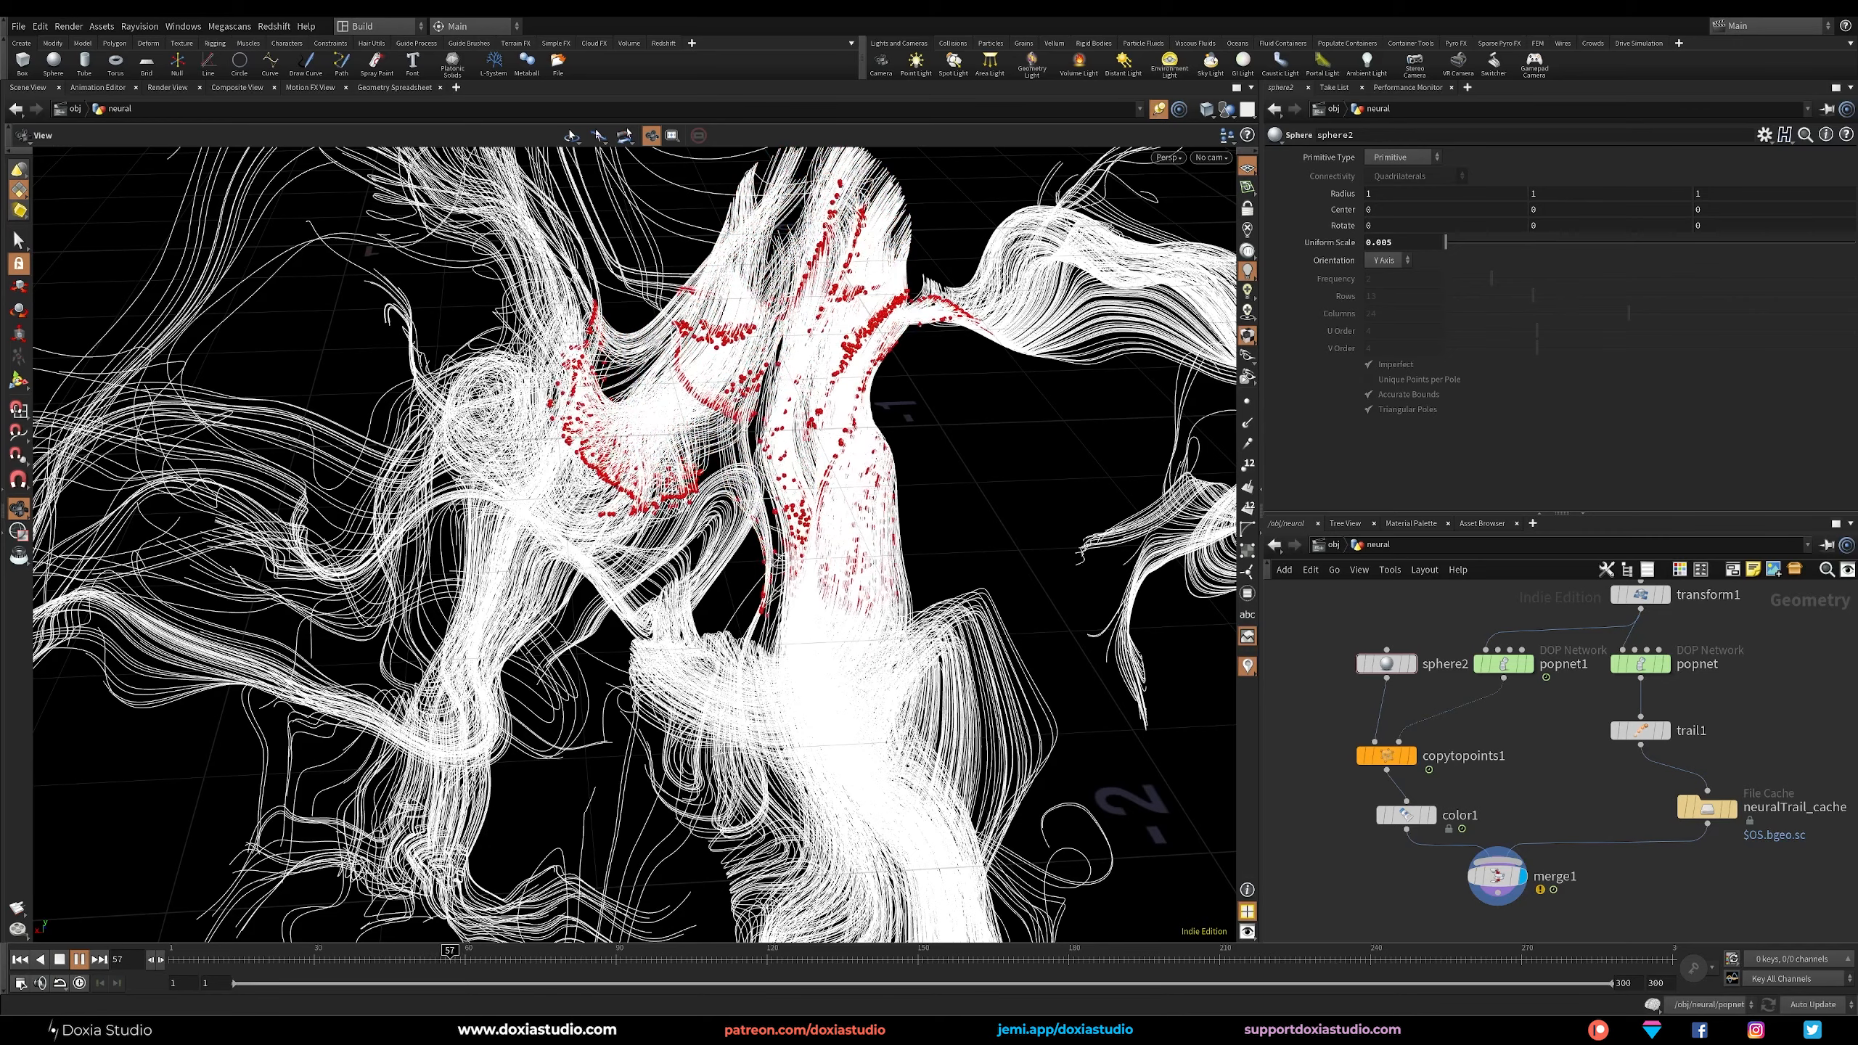
pyautogui.moveTo(373, 966); pyautogui.dragTo(686, 955)
pyautogui.scroll(3, 1059, 614)
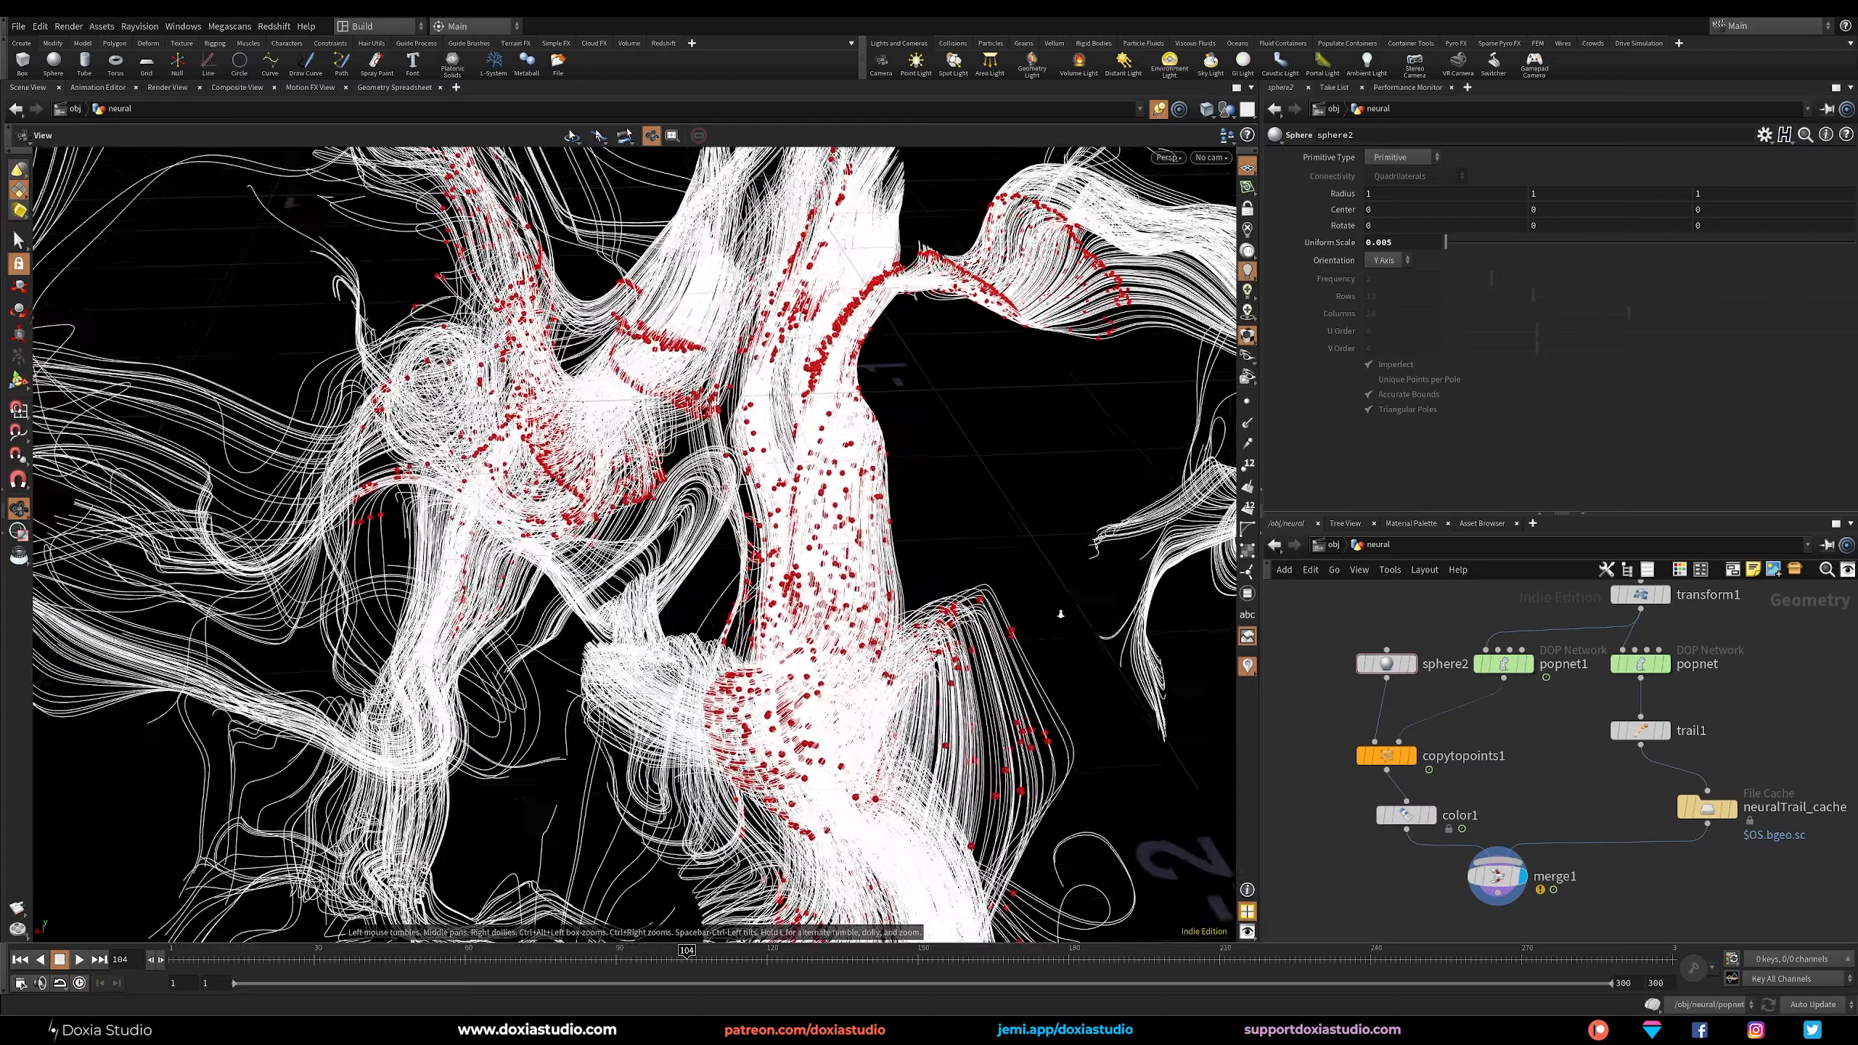
pyautogui.scroll(10, 1060, 613)
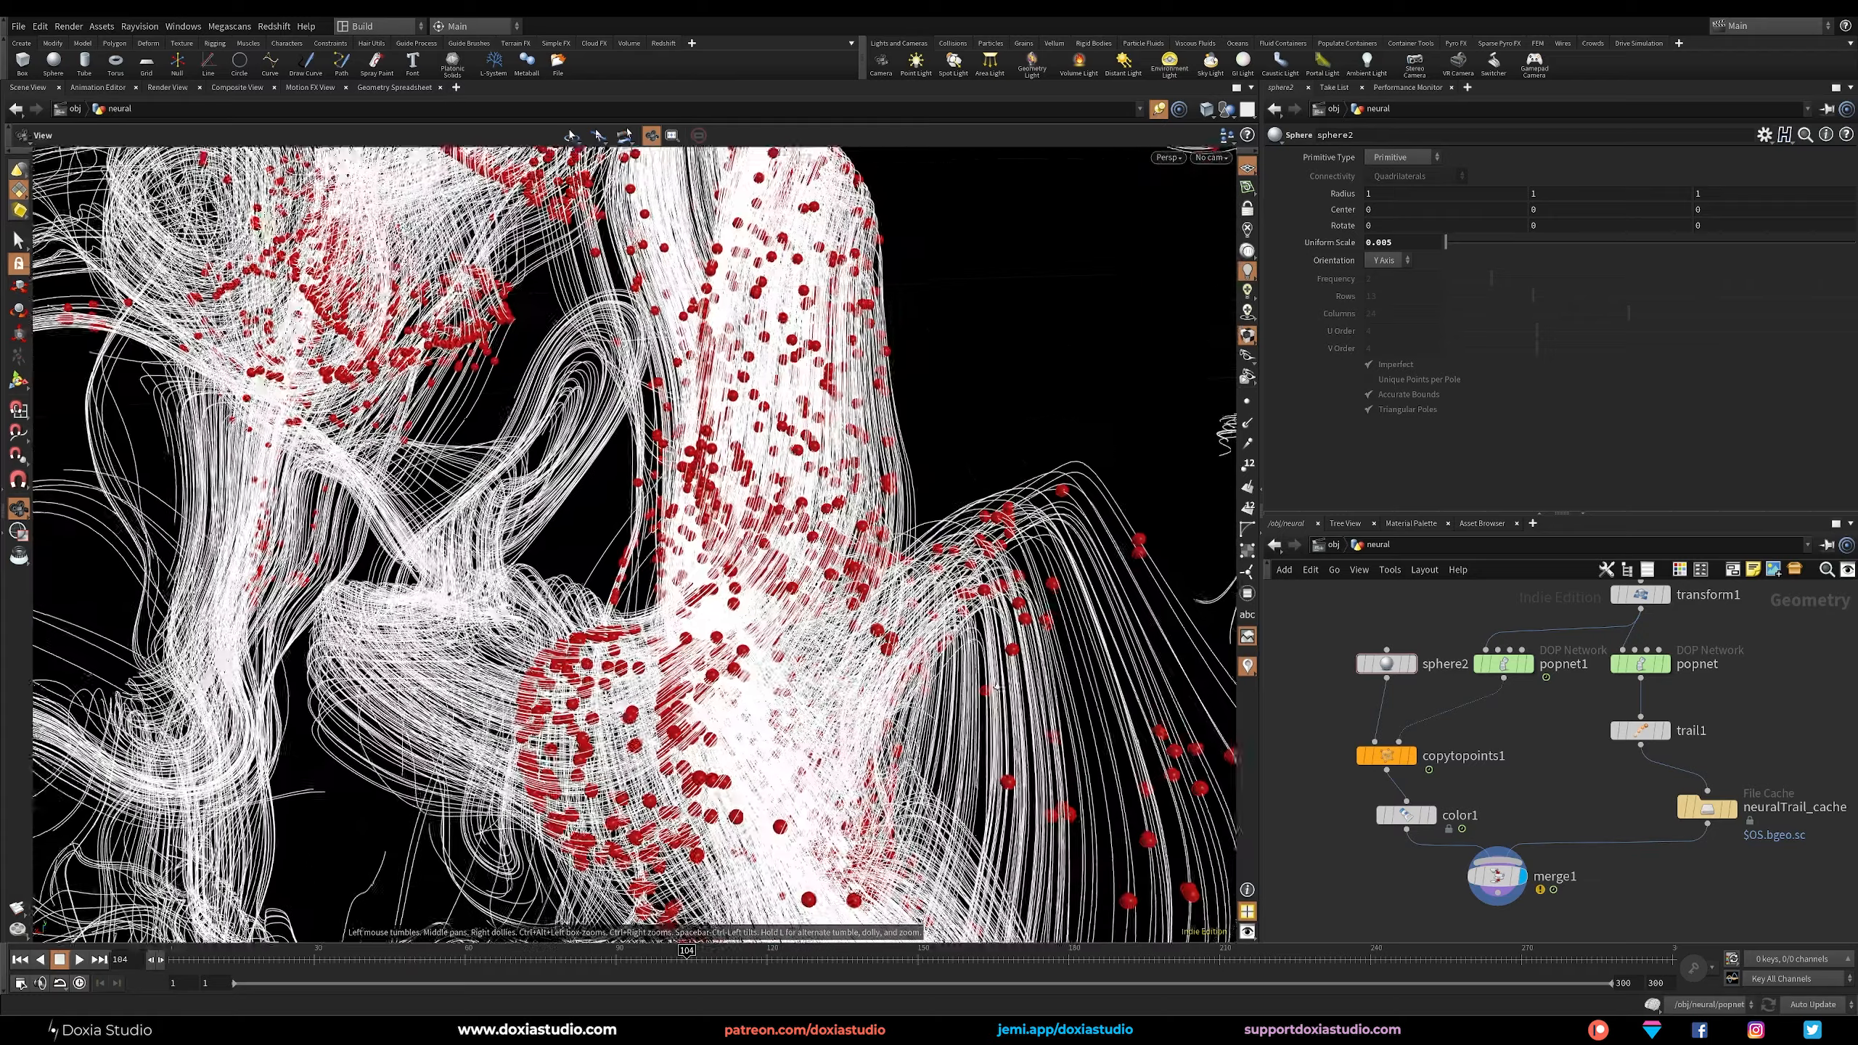
pyautogui.scroll(8, 845, 684)
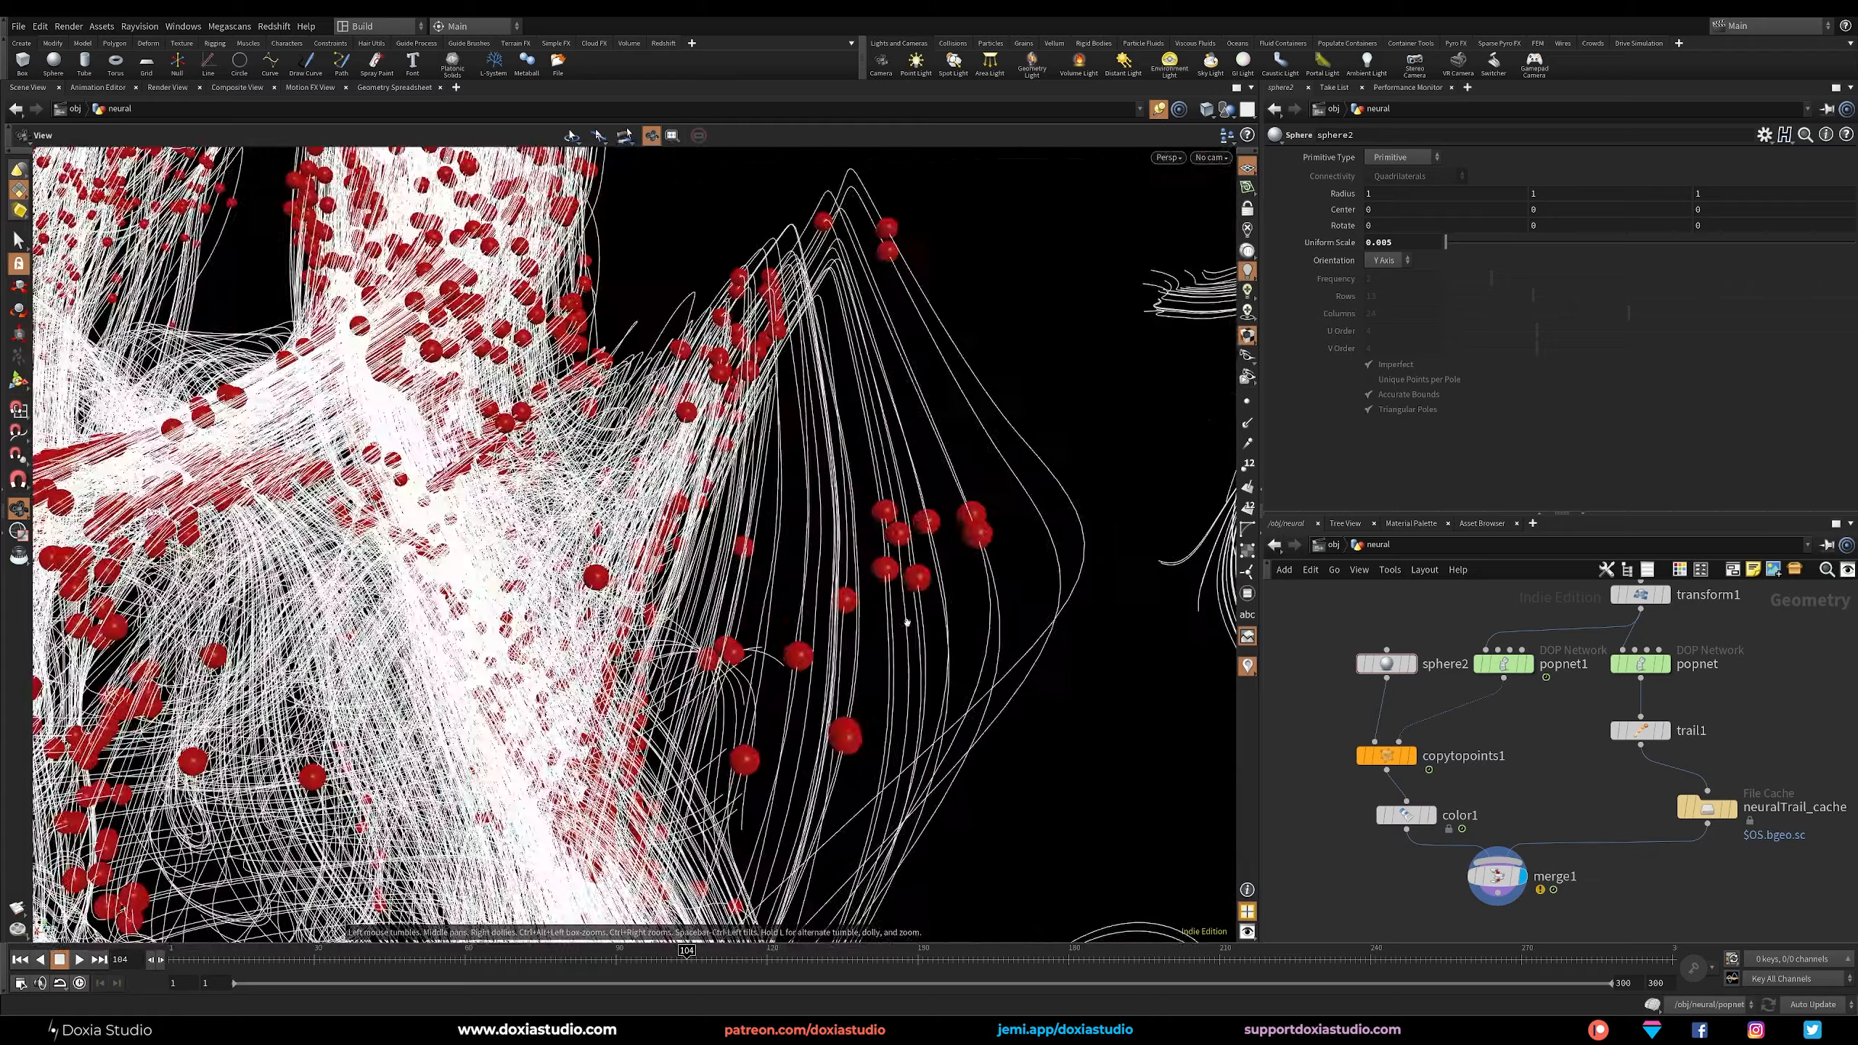
pyautogui.scroll(6, 997, 580)
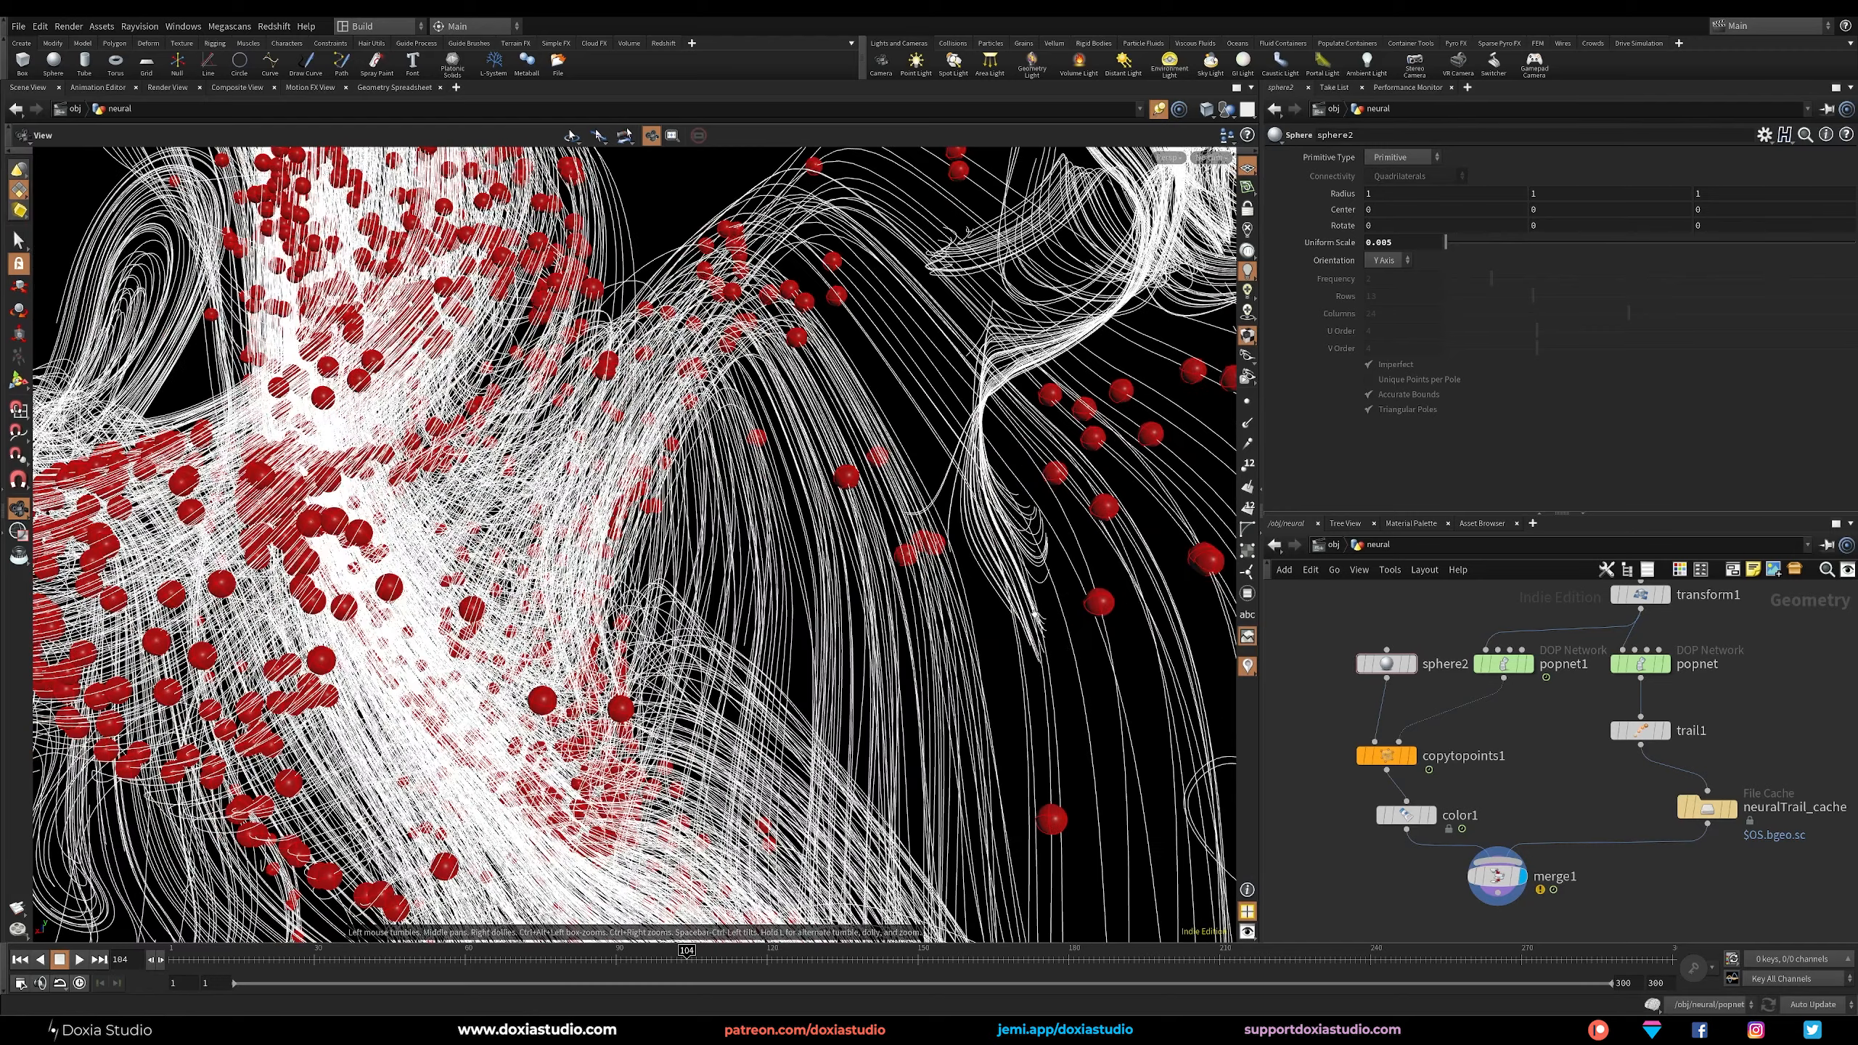
# Check the parameters of scatter1 and of popvop1 inside popnet1, and return to the neural network level.
pyautogui.moveTo(1525, 586); pyautogui.dragTo(1431, 677, button='middle')
pyautogui.click(1602, 670)
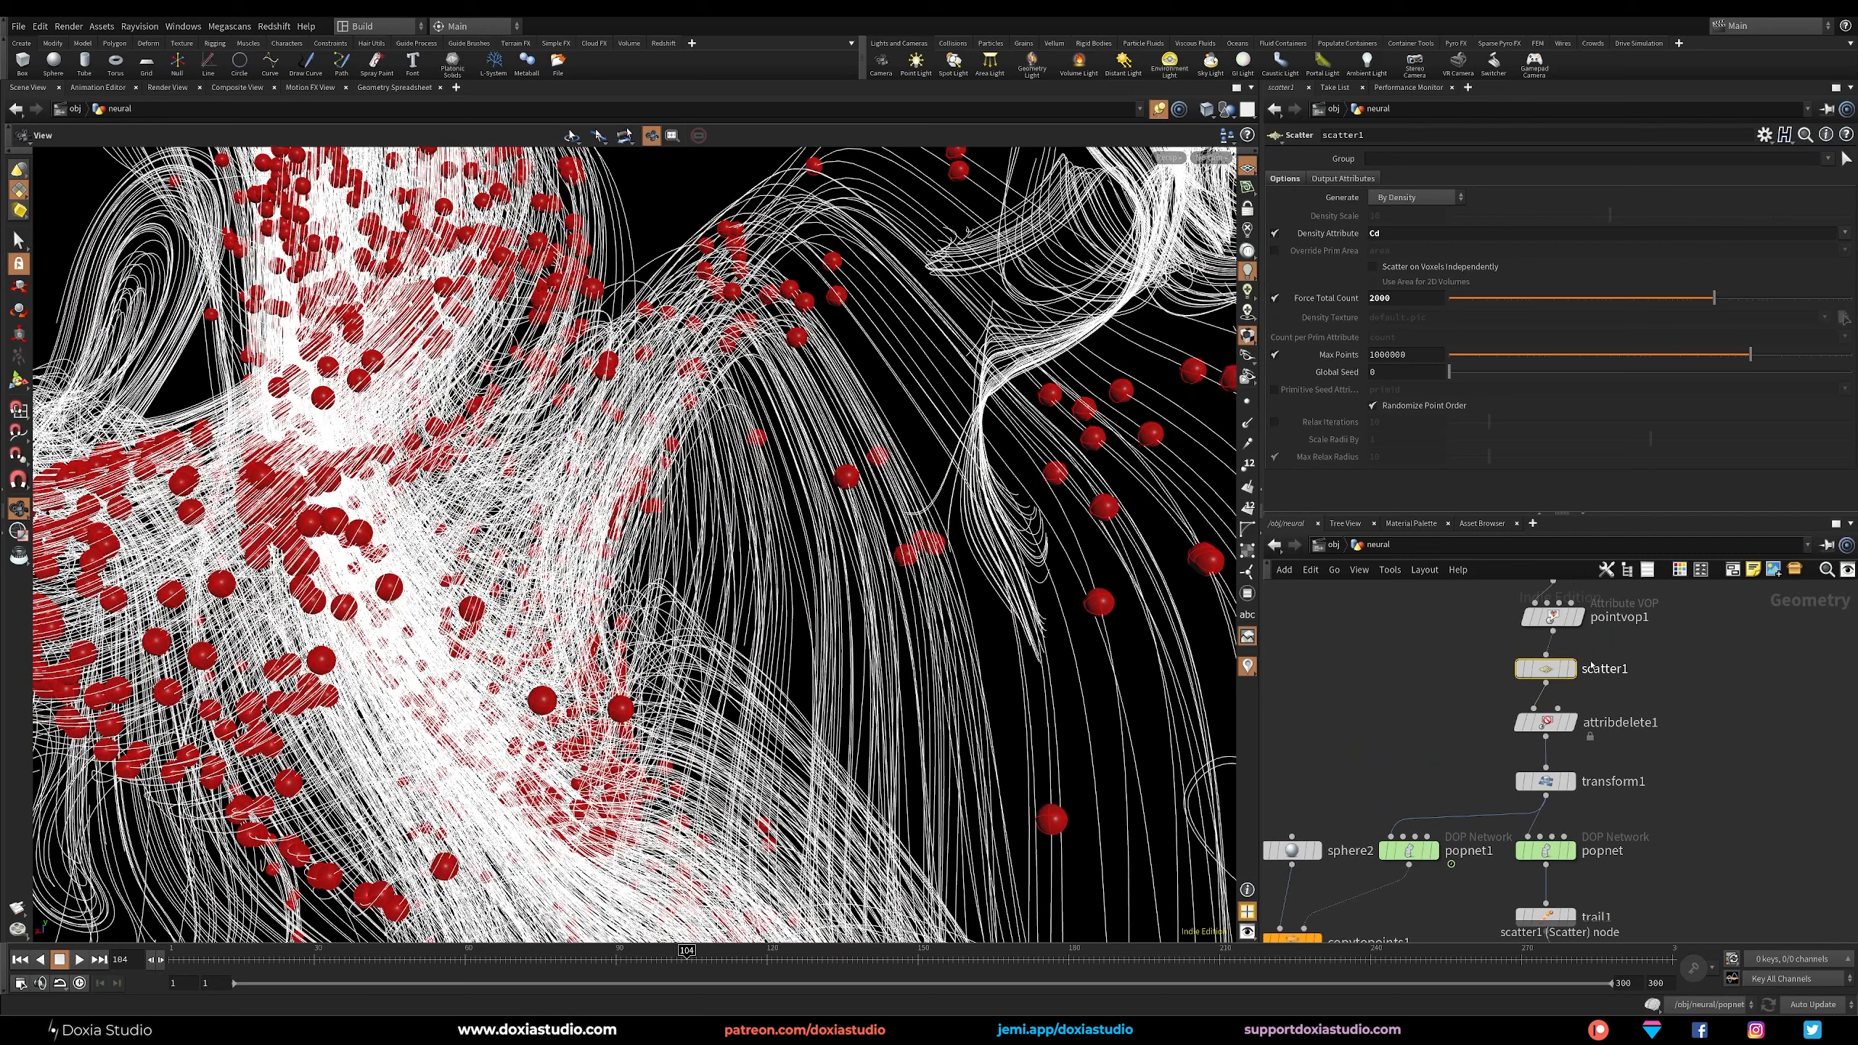
pyautogui.moveTo(1544, 672)
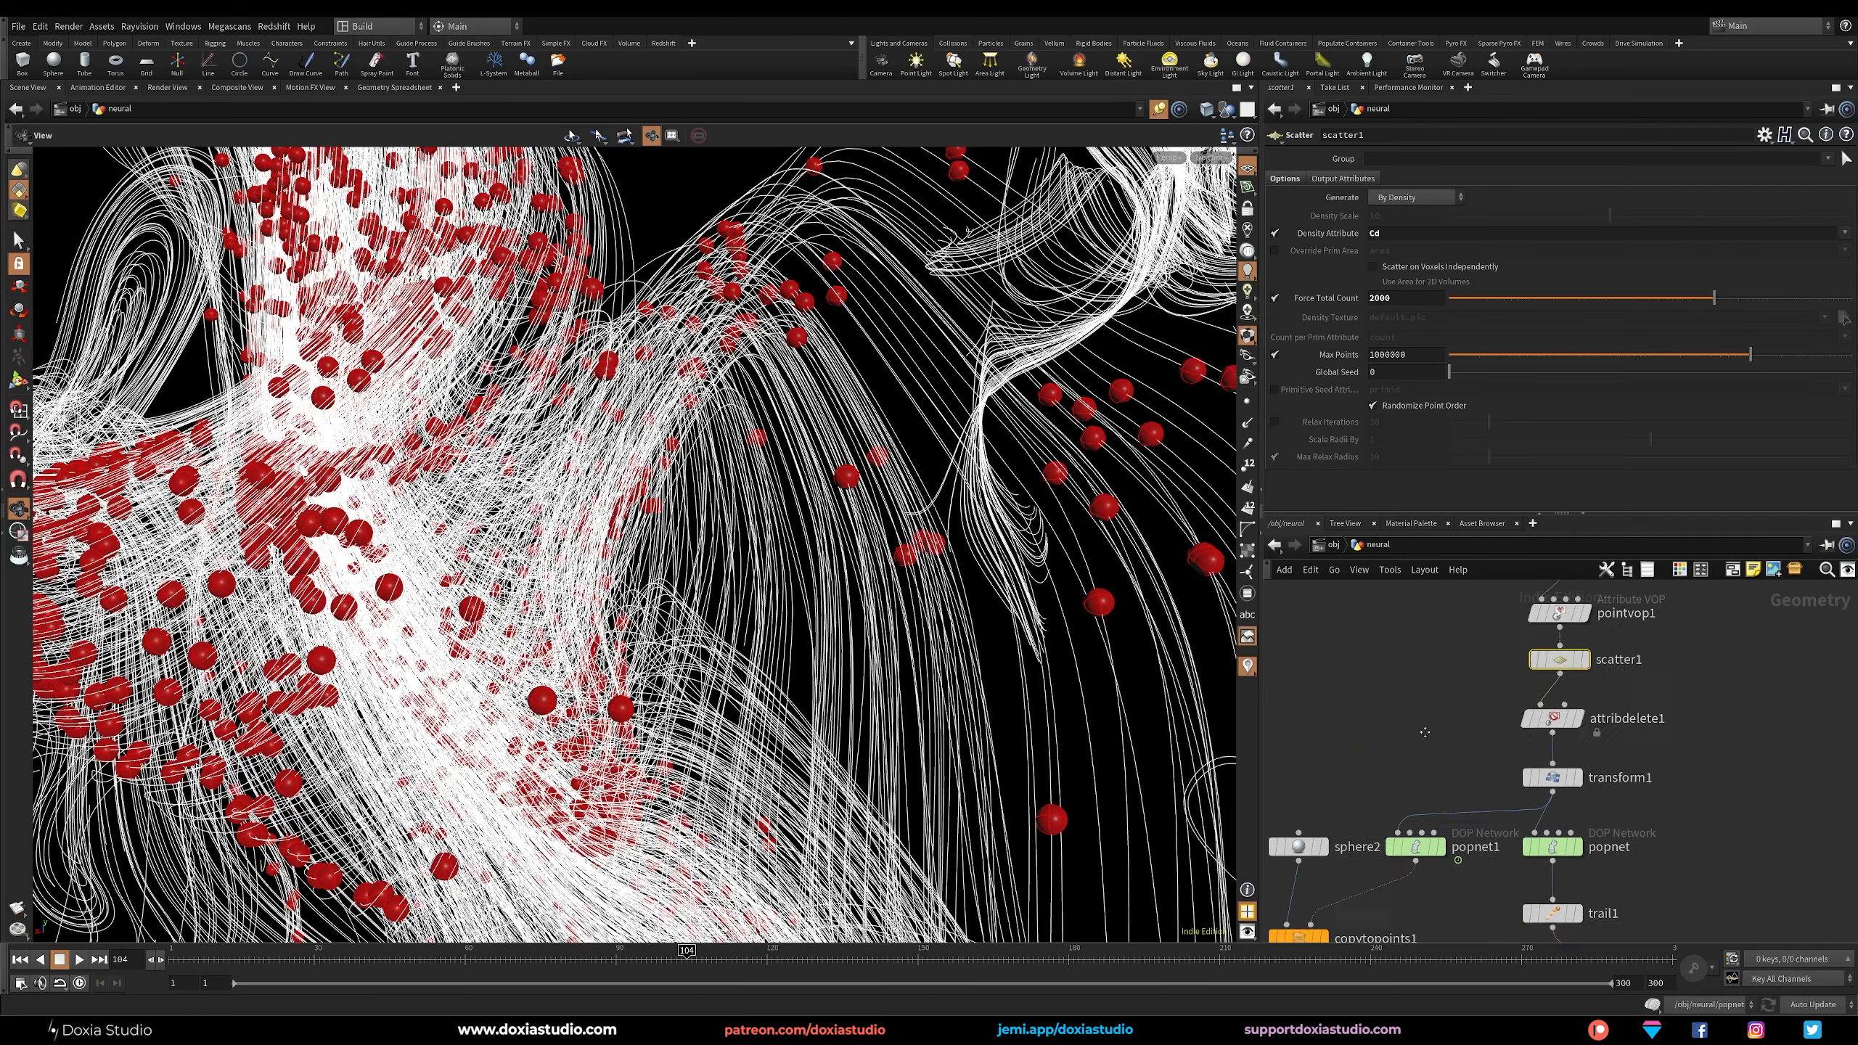
pyautogui.moveTo(1415, 856); pyautogui.dragTo(1415, 763, button='middle')
pyautogui.doubleClick(1412, 760)
pyautogui.click(1622, 701)
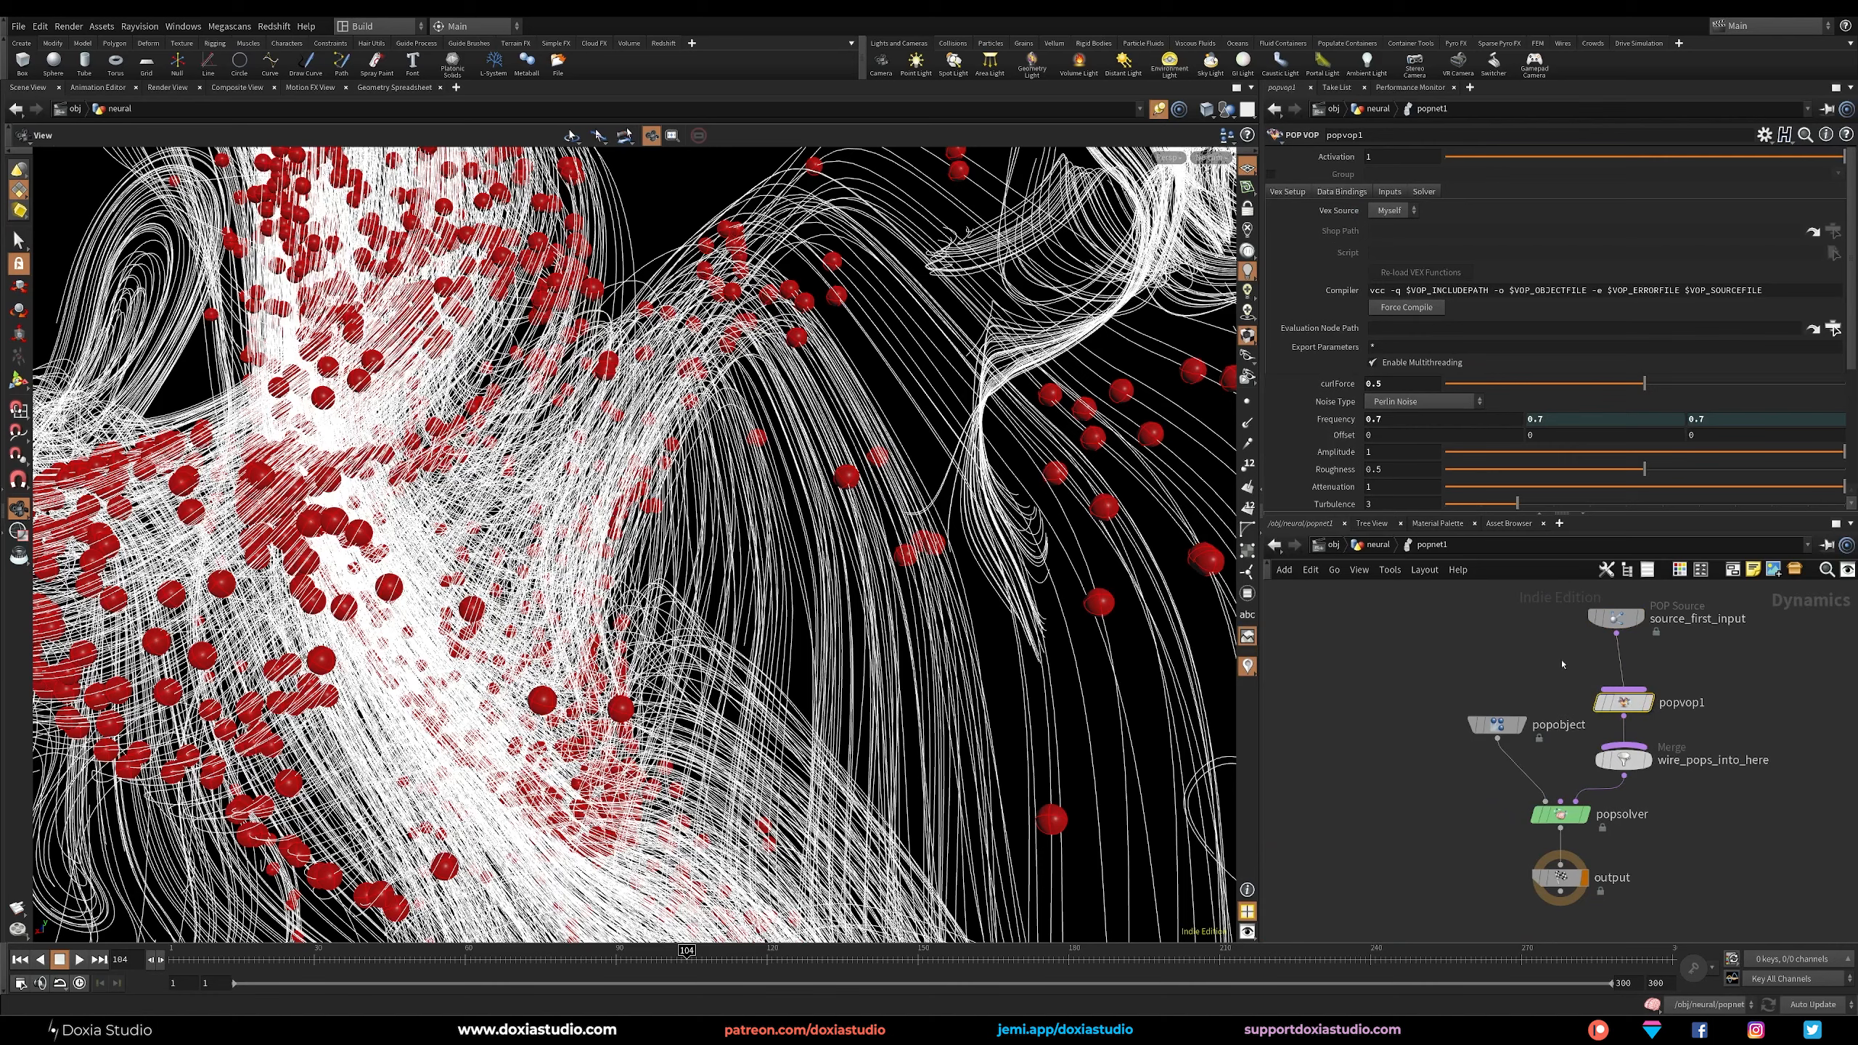
pyautogui.moveTo(1629, 705)
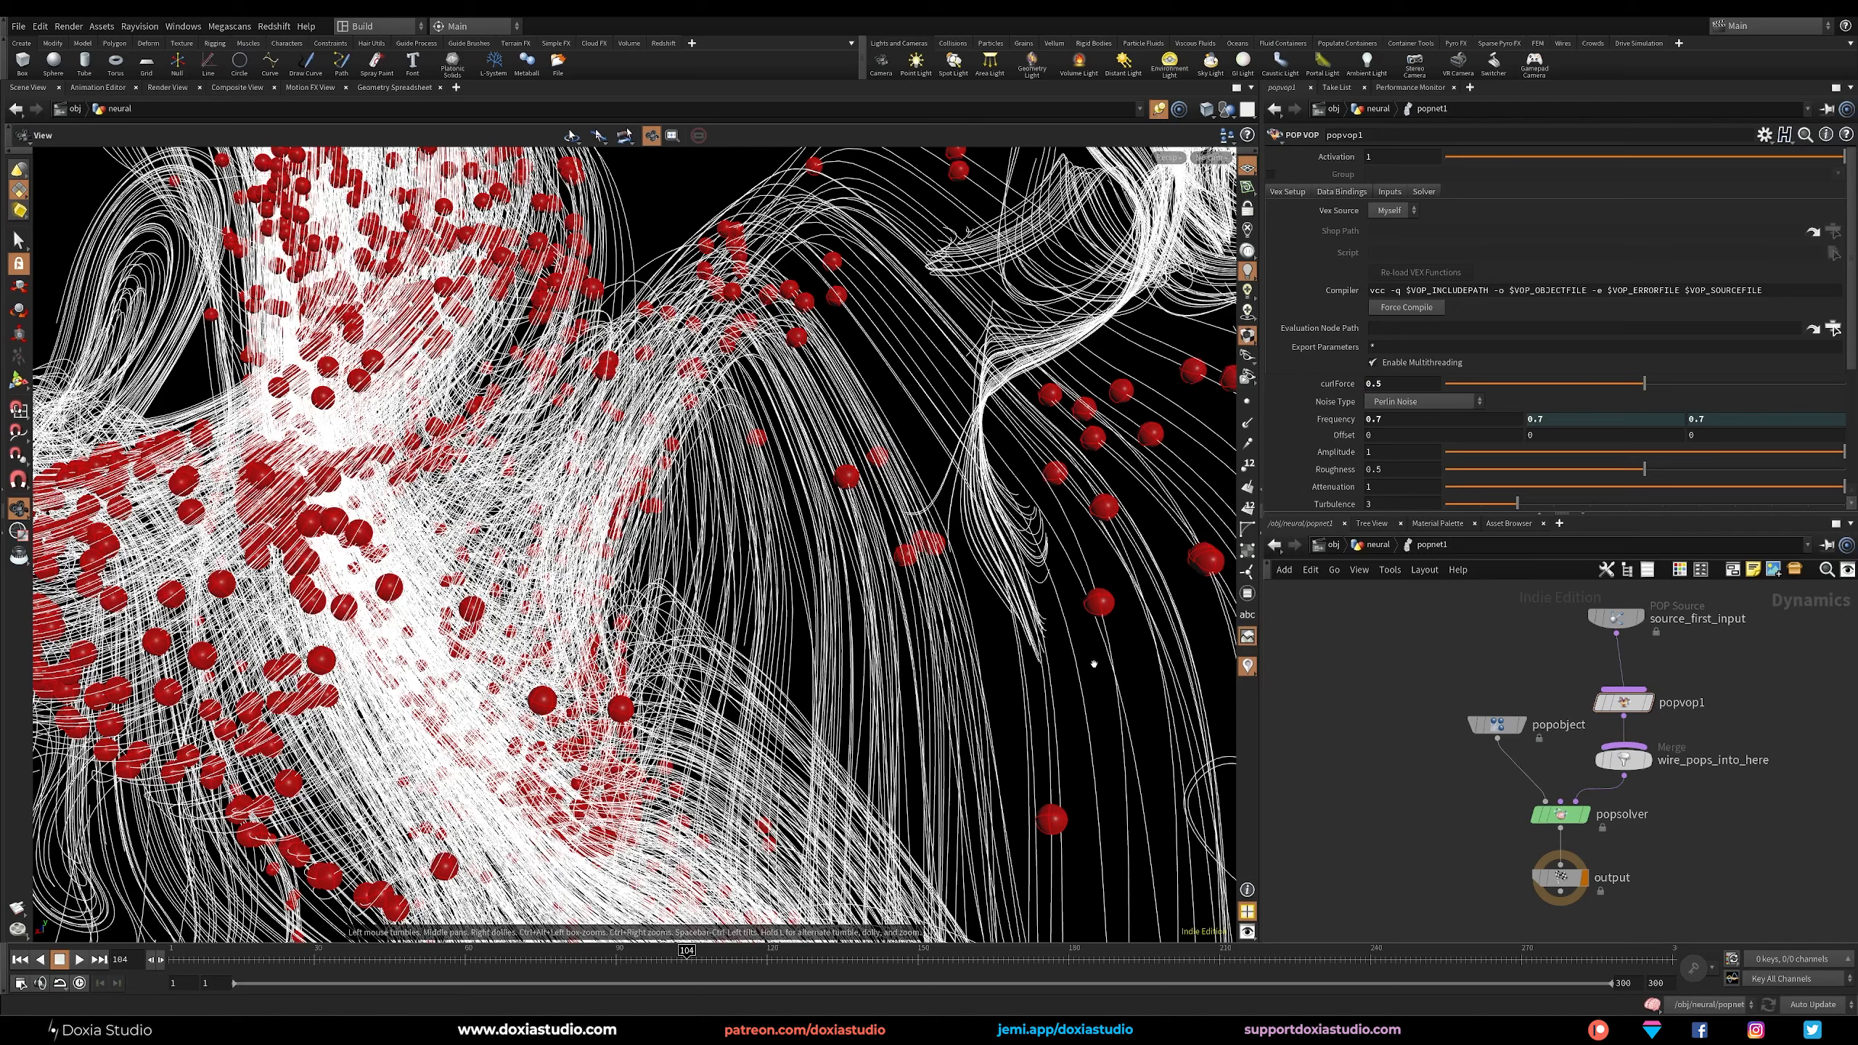
pyautogui.press('u')
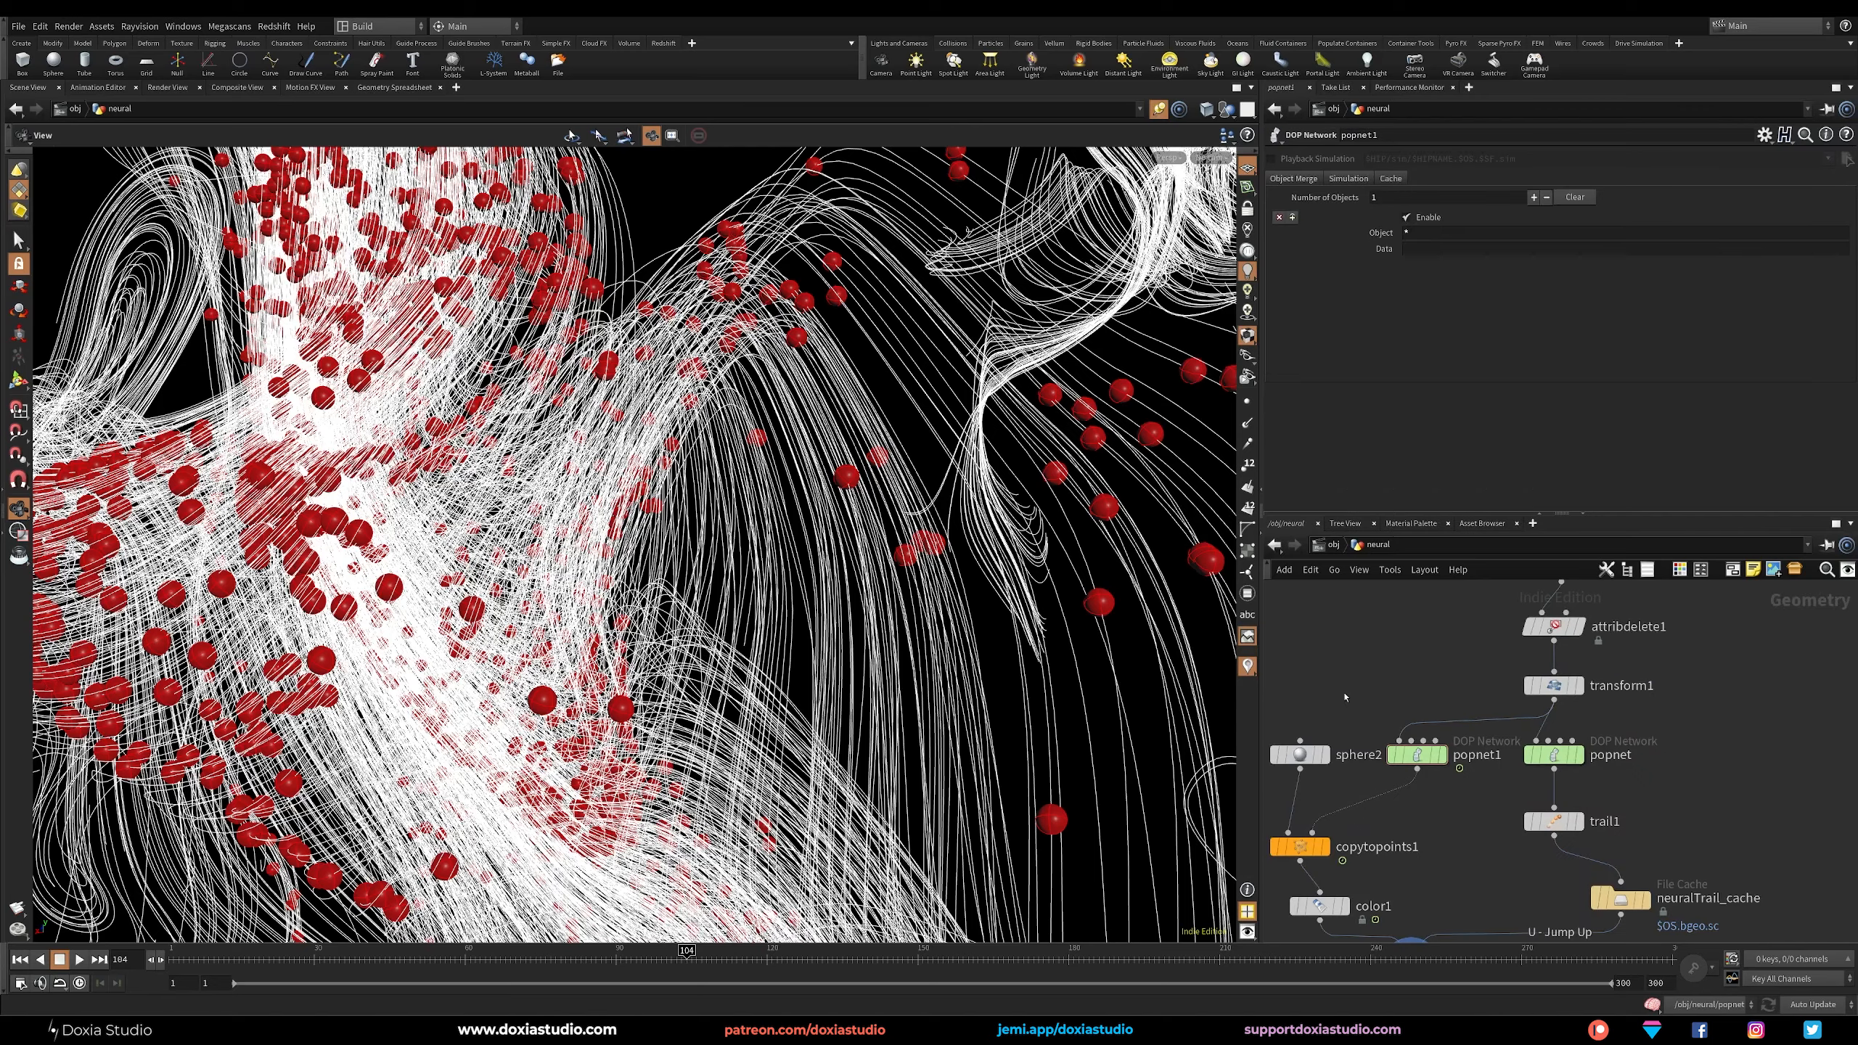
# Play the simulation on to frame 229 while examining the particle flow along the whole structure.
pyautogui.scroll(-3, 687, 505)
pyautogui.moveTo(687, 505); pyautogui.dragTo(454, 516)
pyautogui.scroll(-3, 469, 486)
pyautogui.click(82, 962)
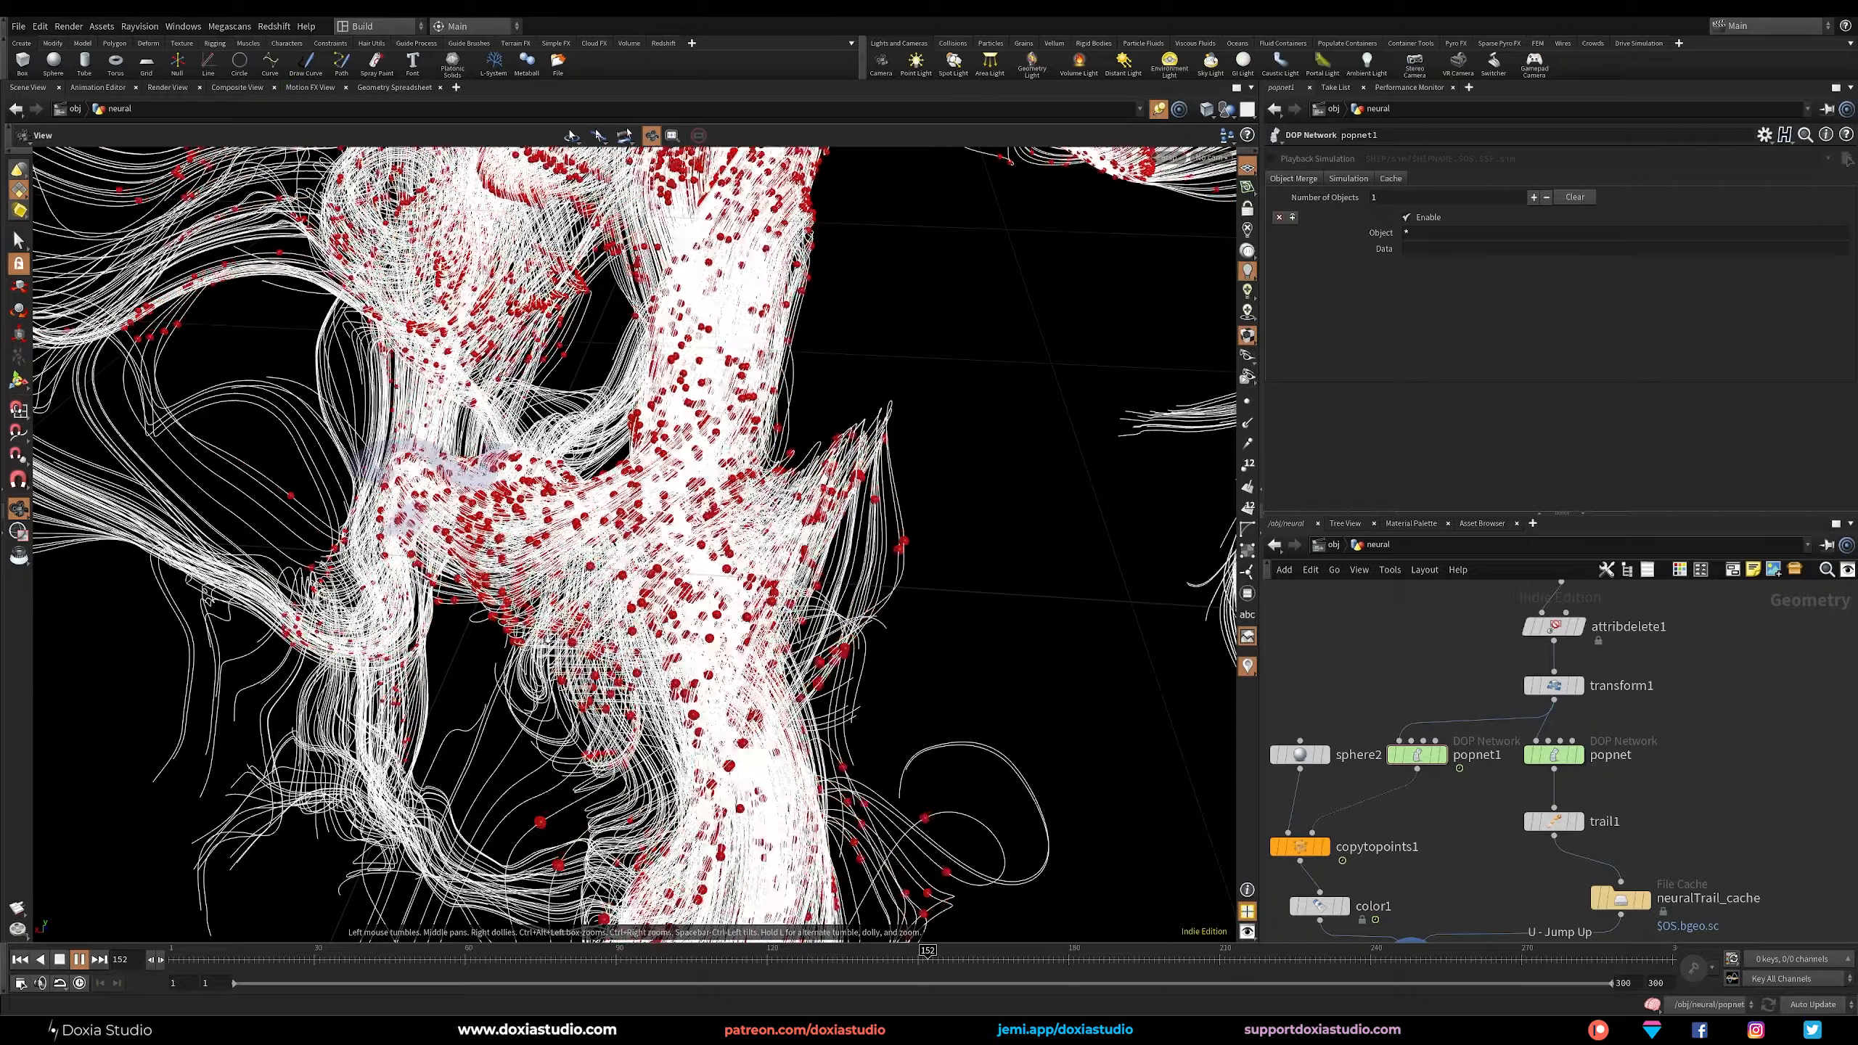
pyautogui.scroll(-4, 550, 639)
pyautogui.moveTo(550, 638); pyautogui.dragTo(776, 464)
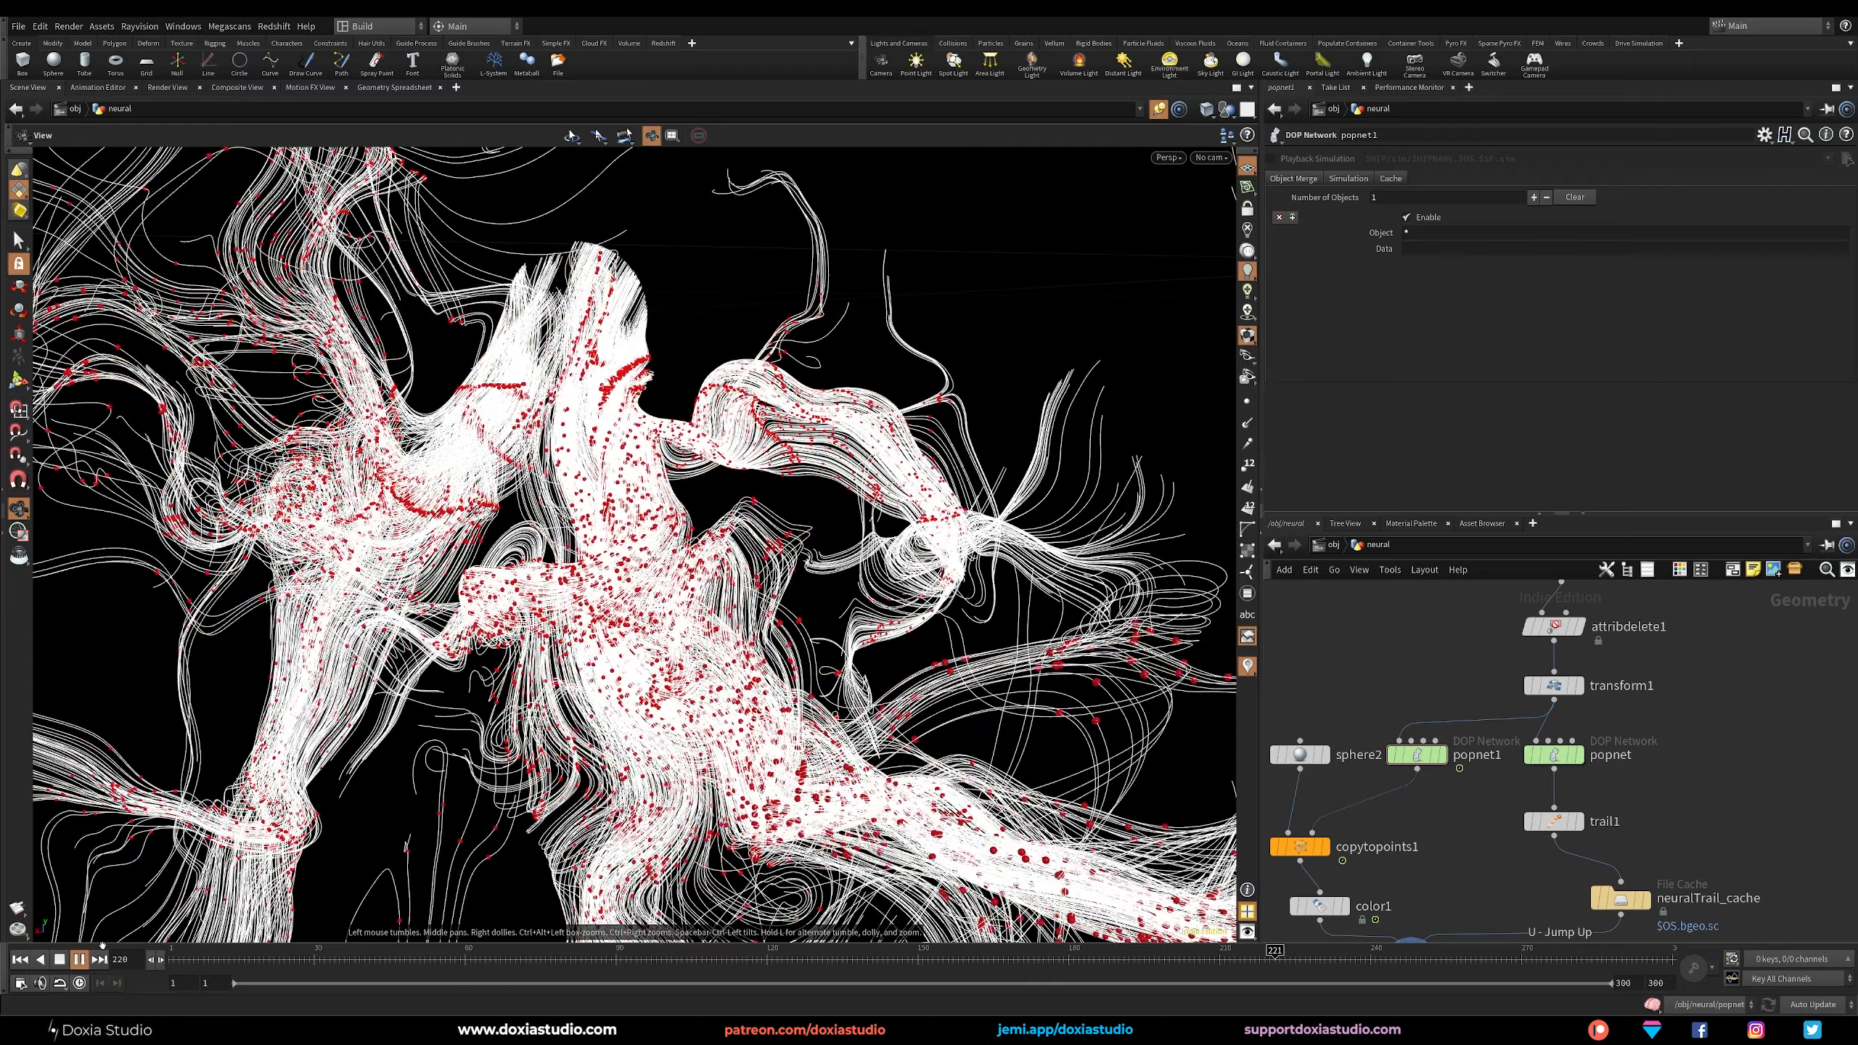
pyautogui.click(80, 958)
# Inside popnet1, set source_first_input's Impulse Activation to $FF == 1 || $FF % 80 == 0 and return to the neural level.
pyautogui.doubleClick(1417, 755)
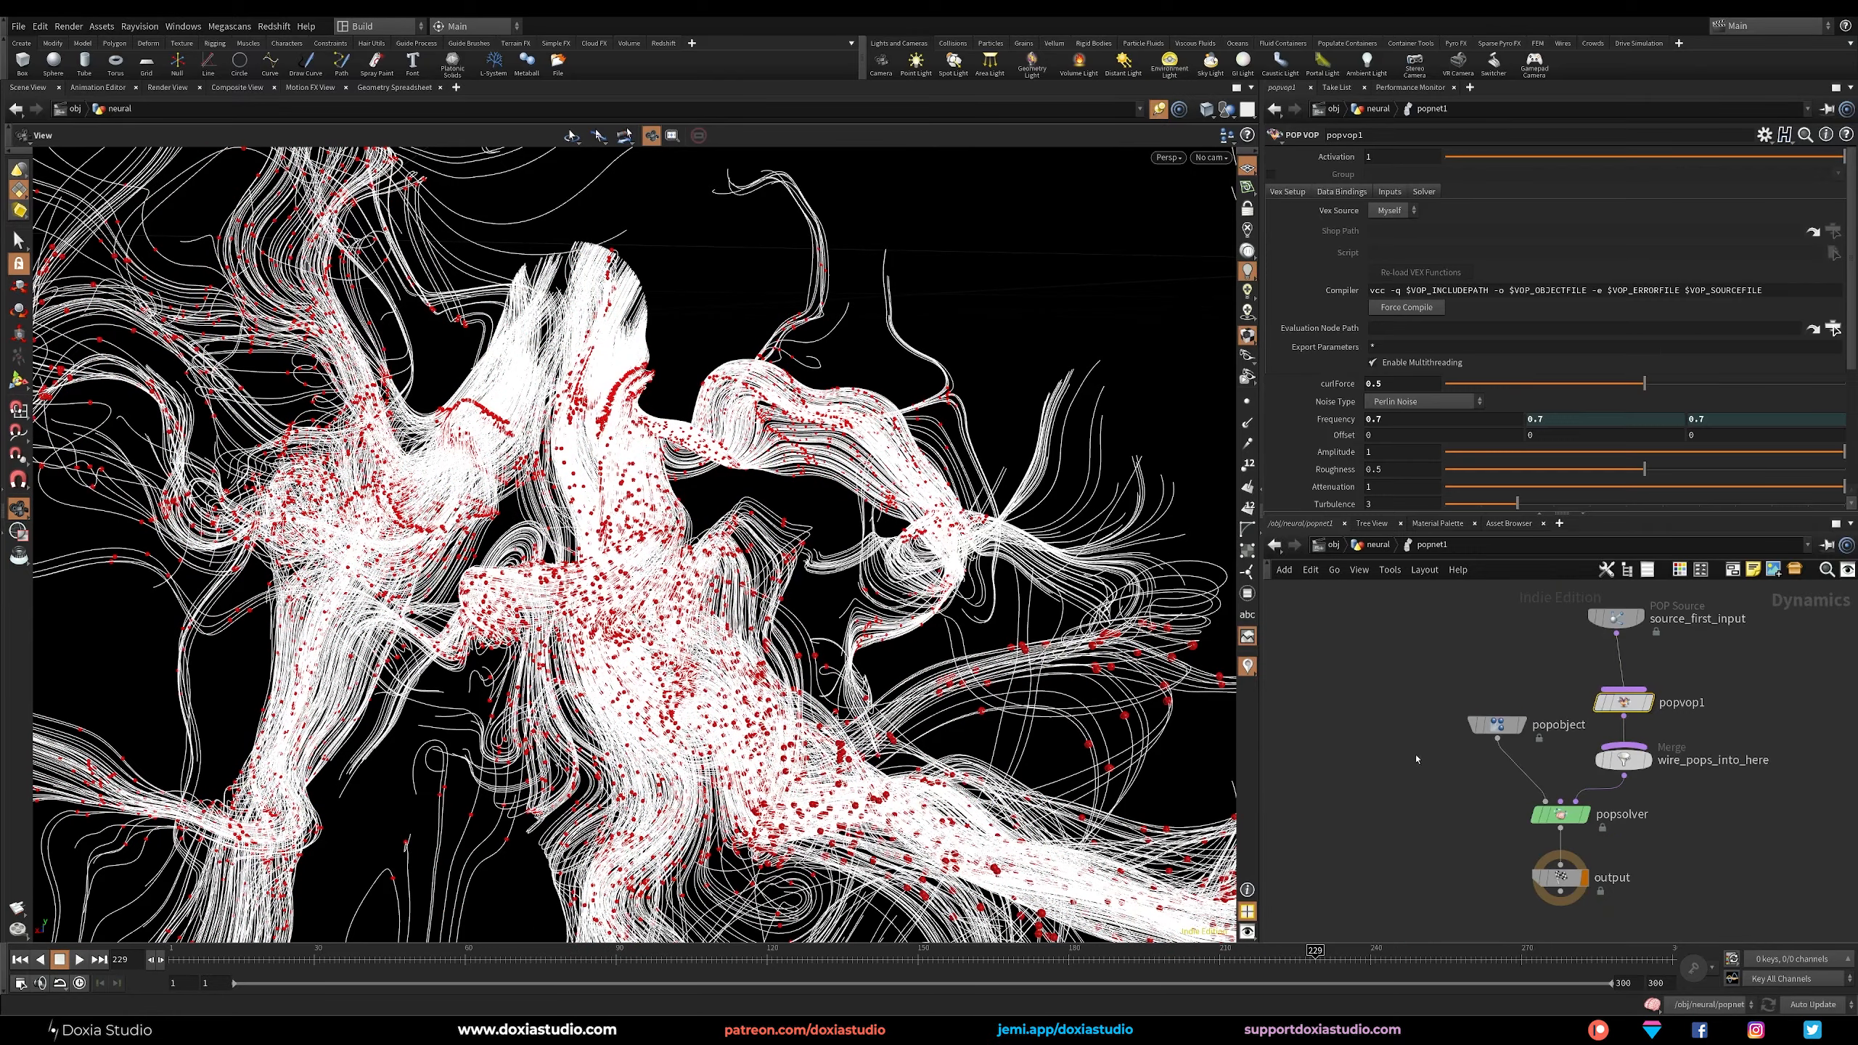
pyautogui.click(1614, 619)
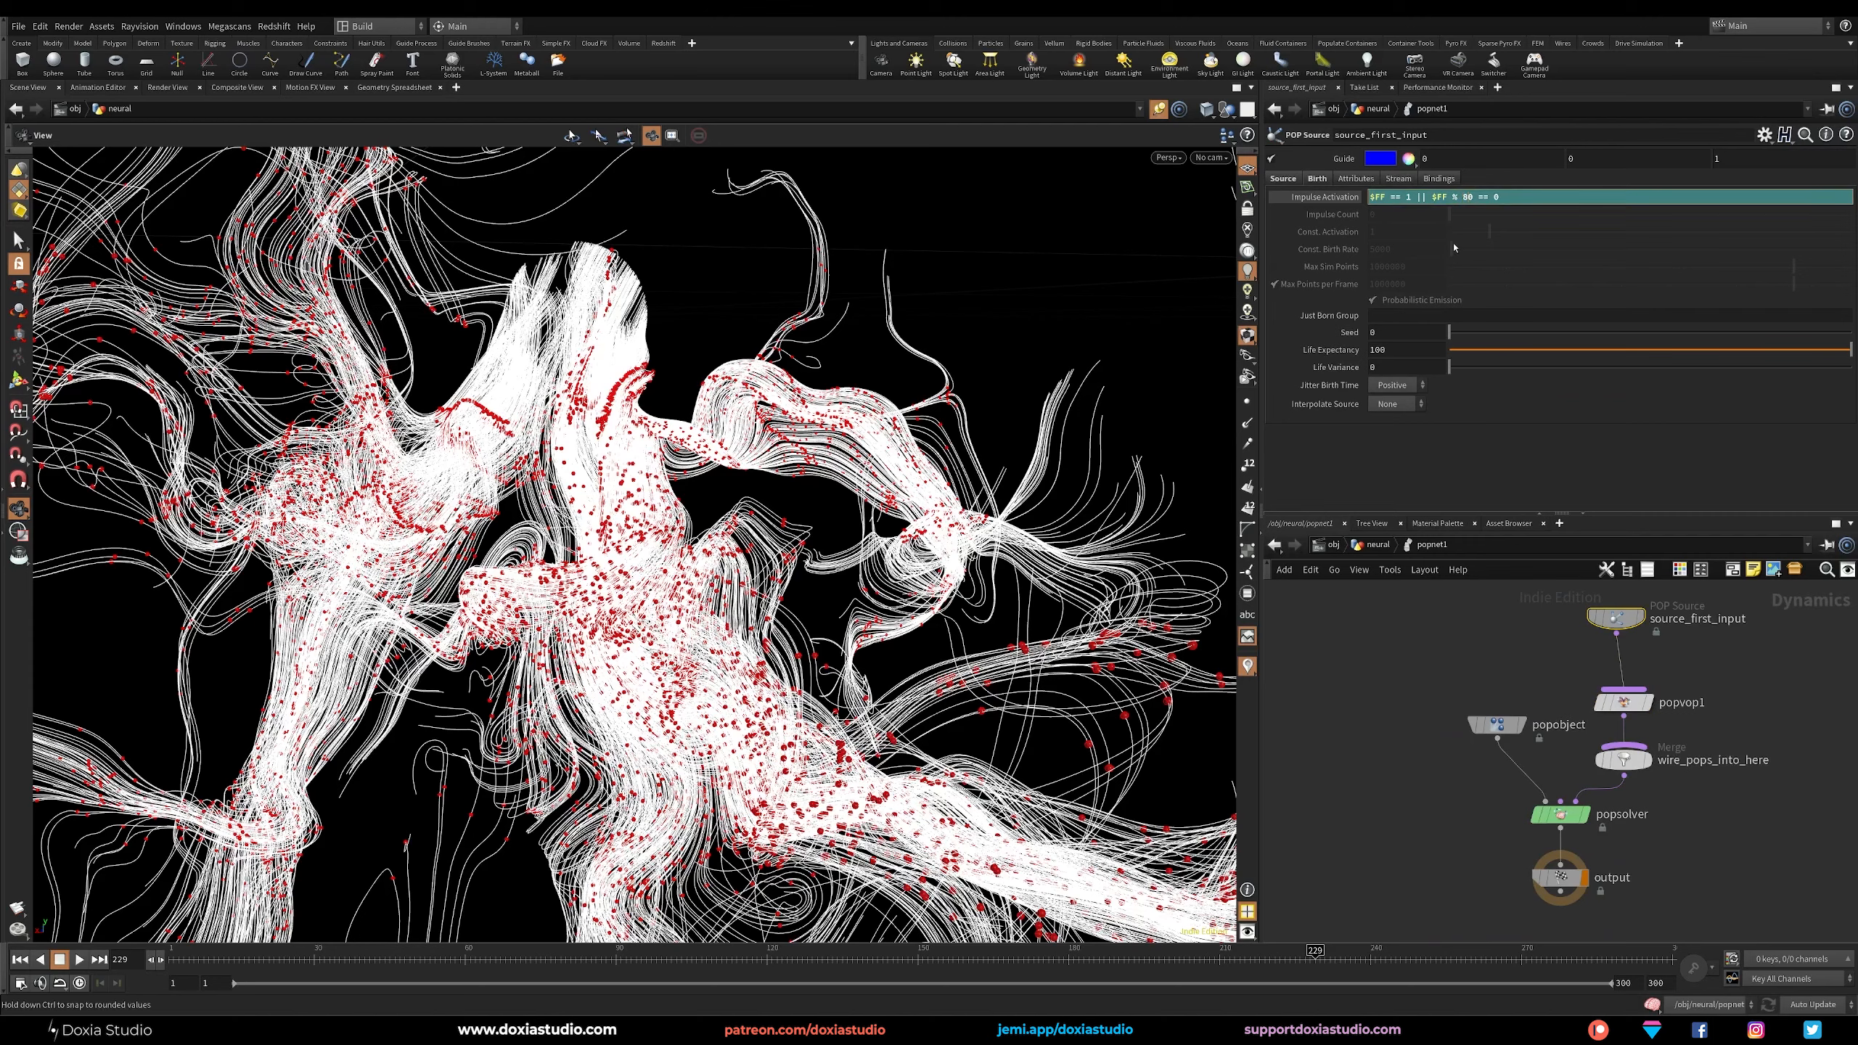
pyautogui.write('8u')
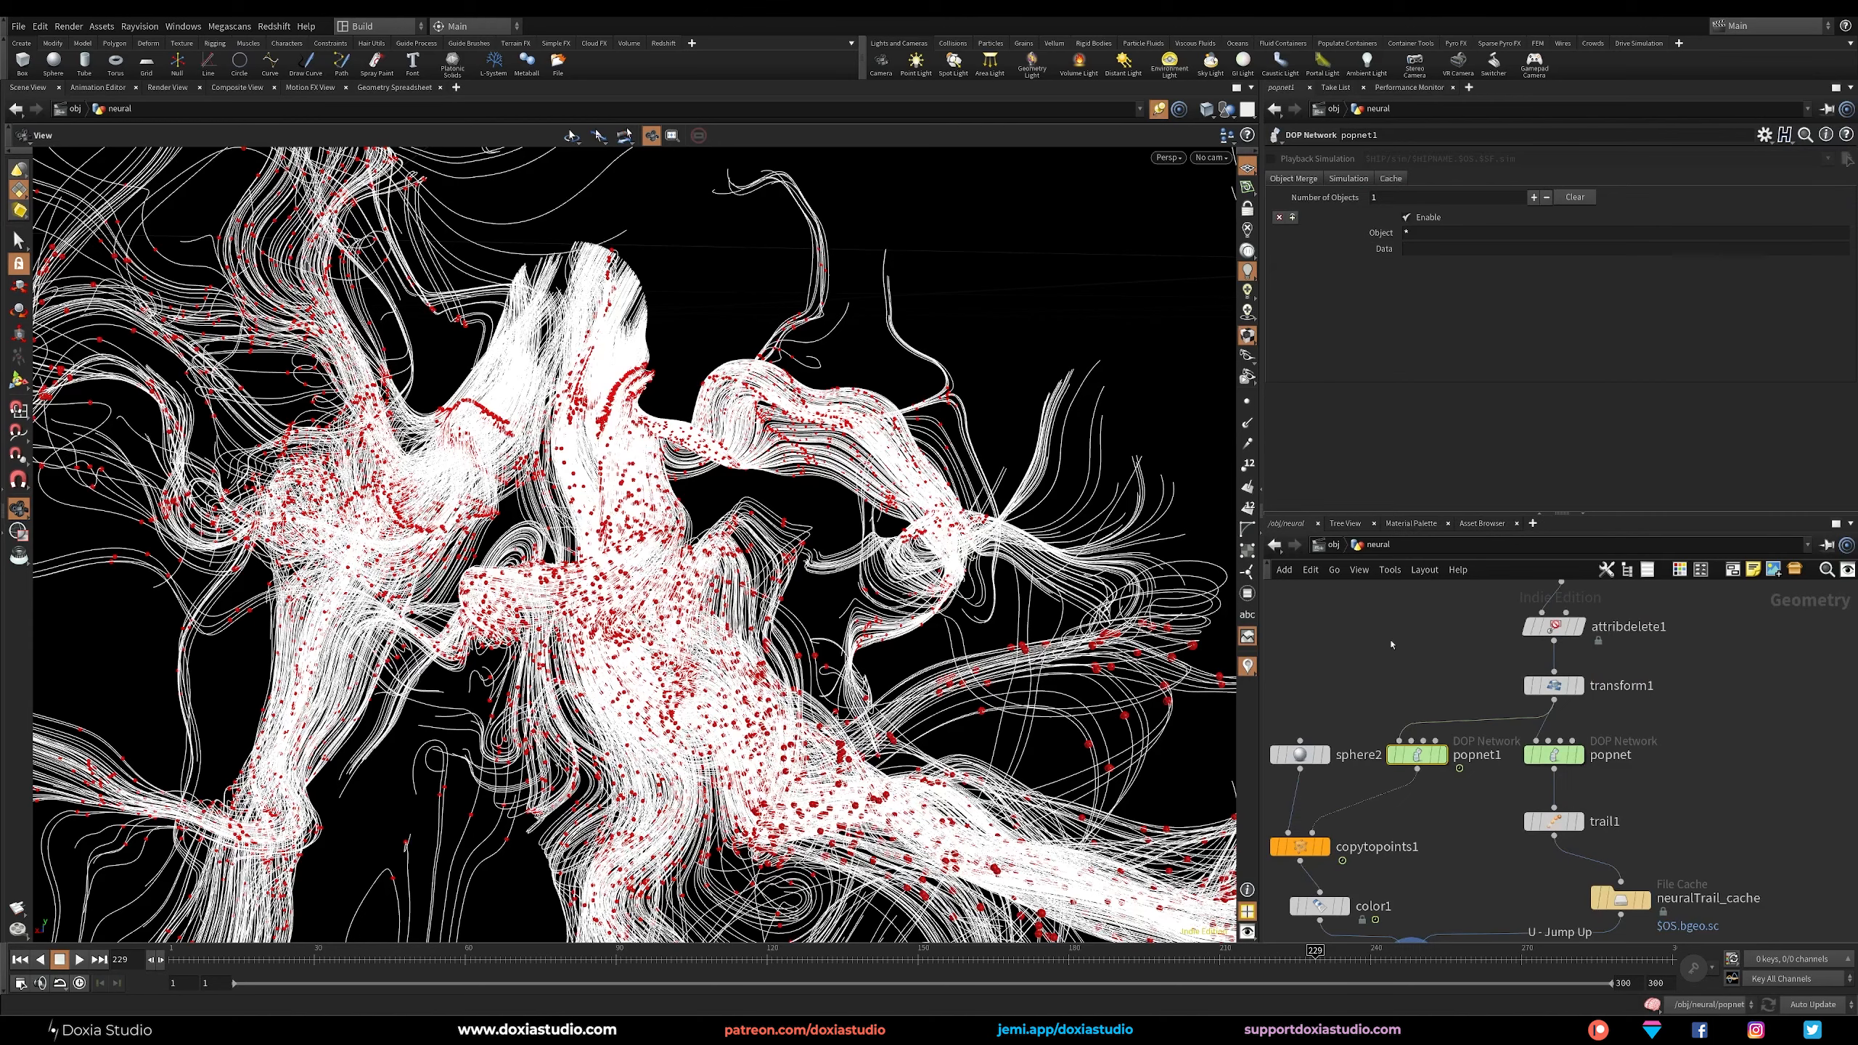
# Save the scene and replay the simulation from the first frame to frame 221.
pyautogui.hotkey('ctrl', 's')
pyautogui.click(21, 959)
pyautogui.click(79, 960)
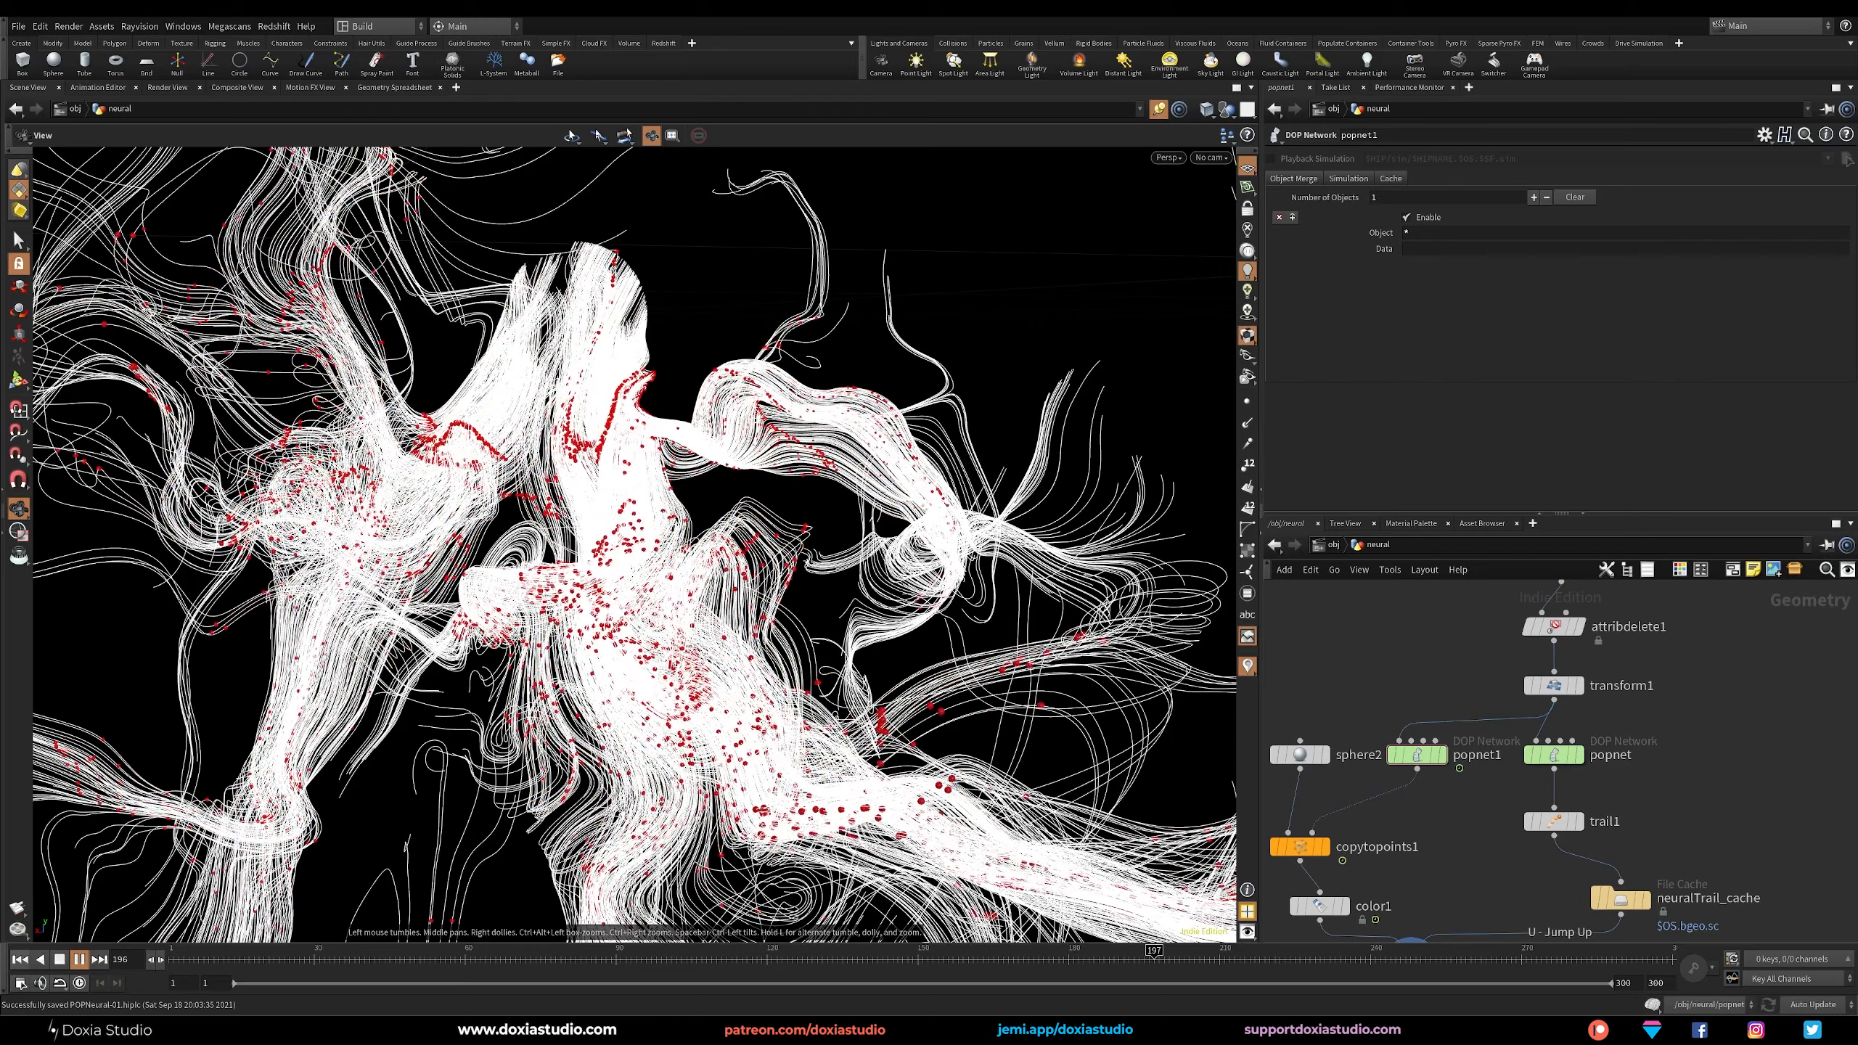
pyautogui.press('Up')
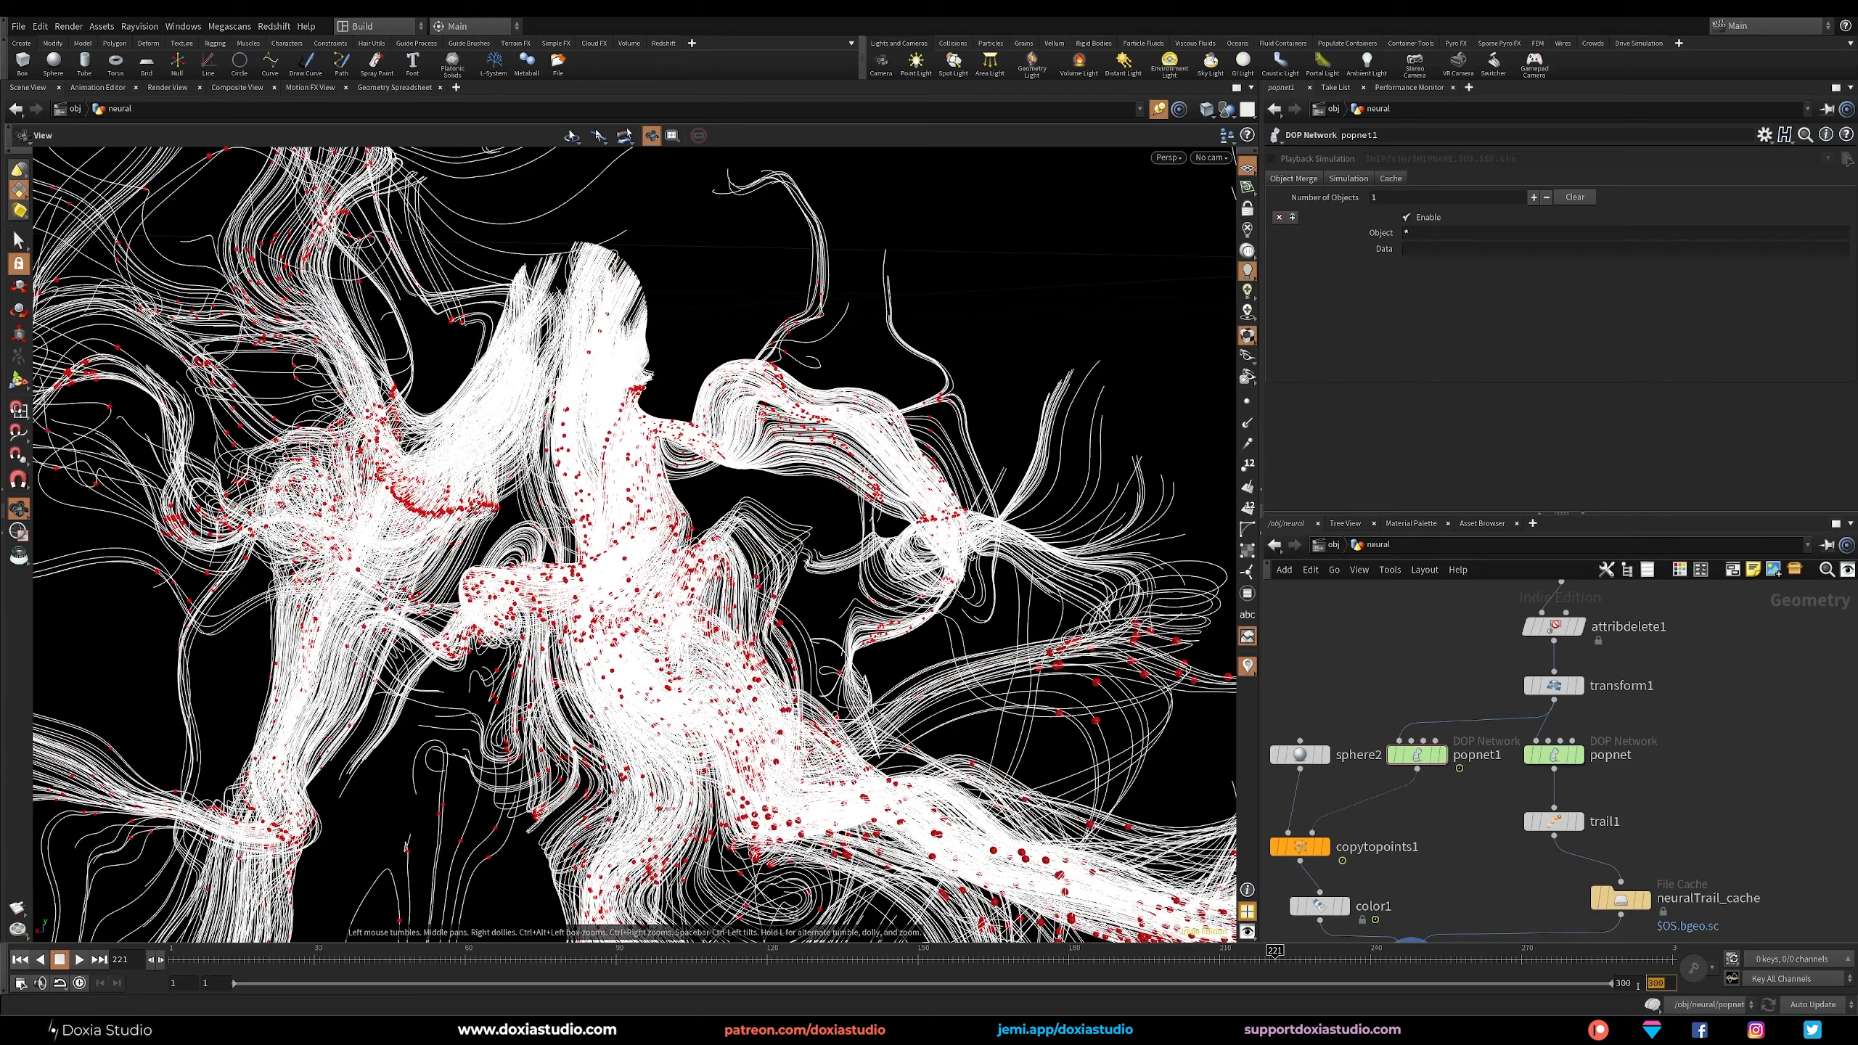
# Extend the timeline's end frame to 600 and rearrange the neuralTrail_cache and merge1 nodes in the network.
pyautogui.moveTo(1748, 834); pyautogui.dragTo(1730, 697, button='middle')
pyautogui.moveTo(1602, 761); pyautogui.dragTo(1545, 759)
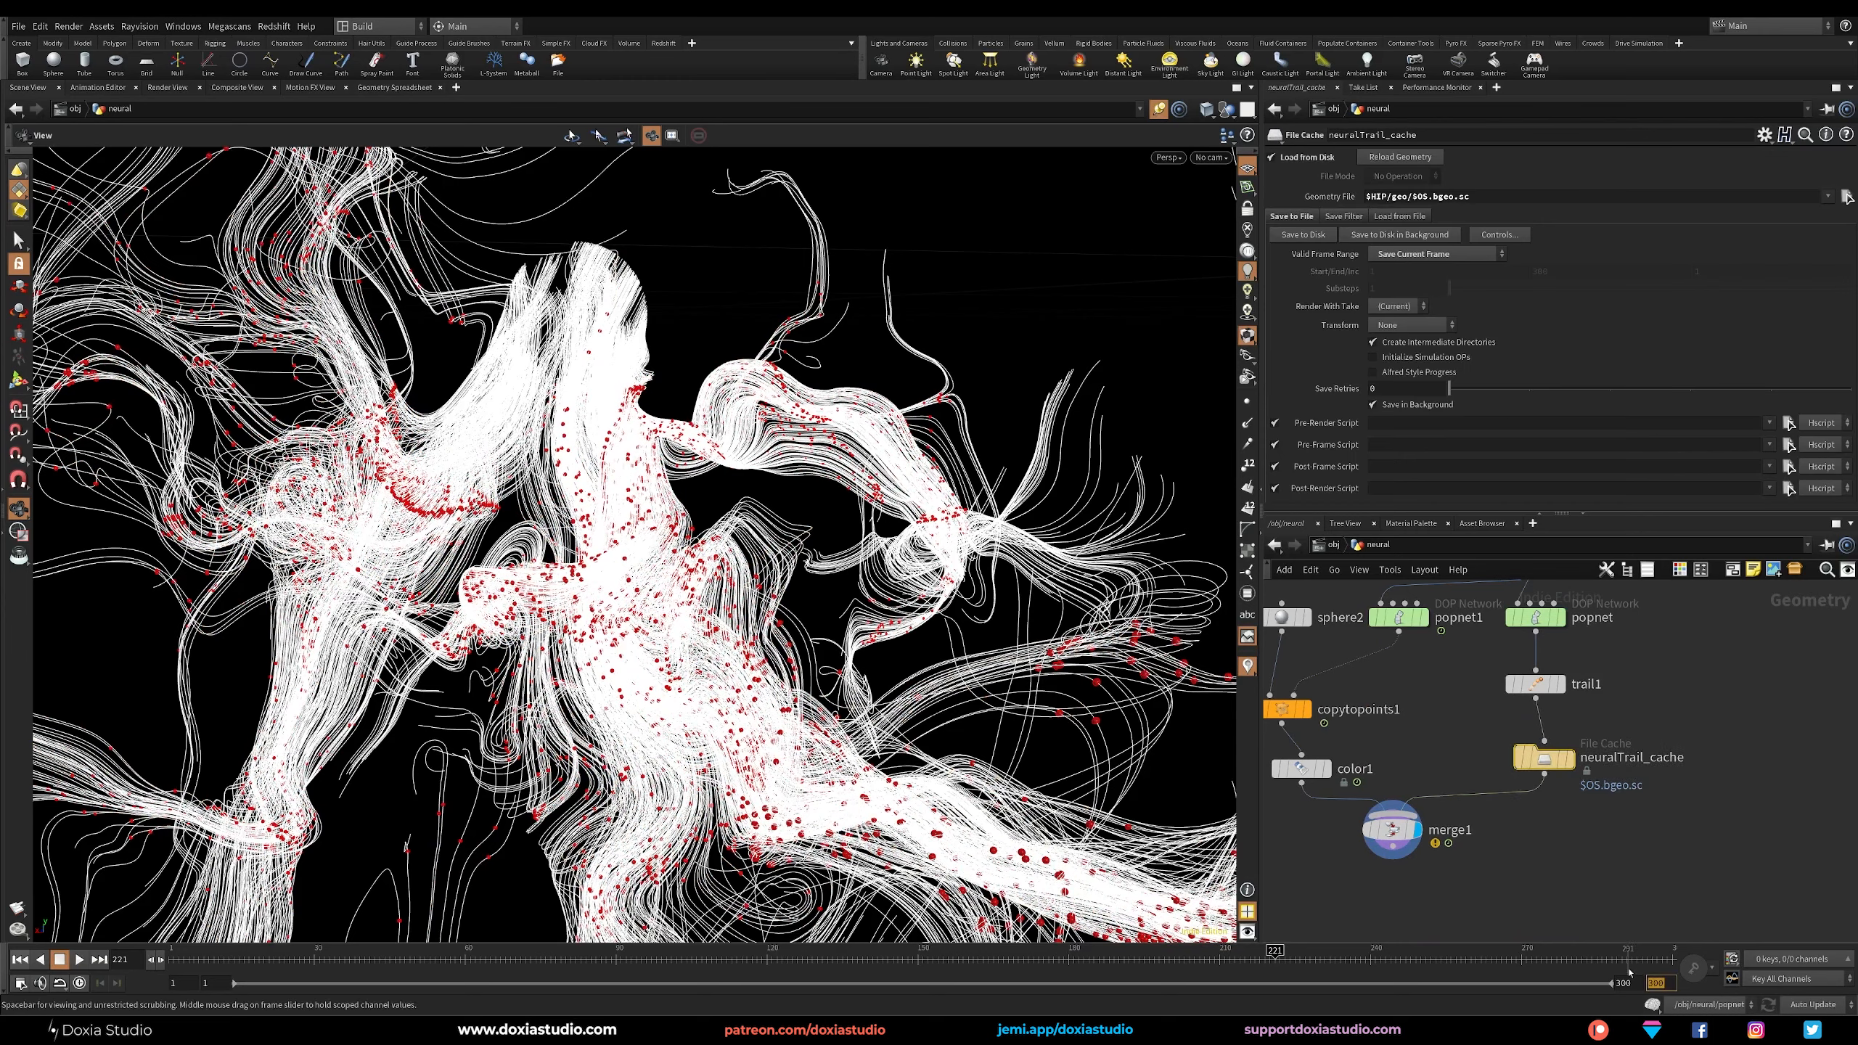
pyautogui.write('600')
pyautogui.press('Return')
pyautogui.moveTo(1514, 870); pyautogui.dragTo(1613, 837, button='middle')
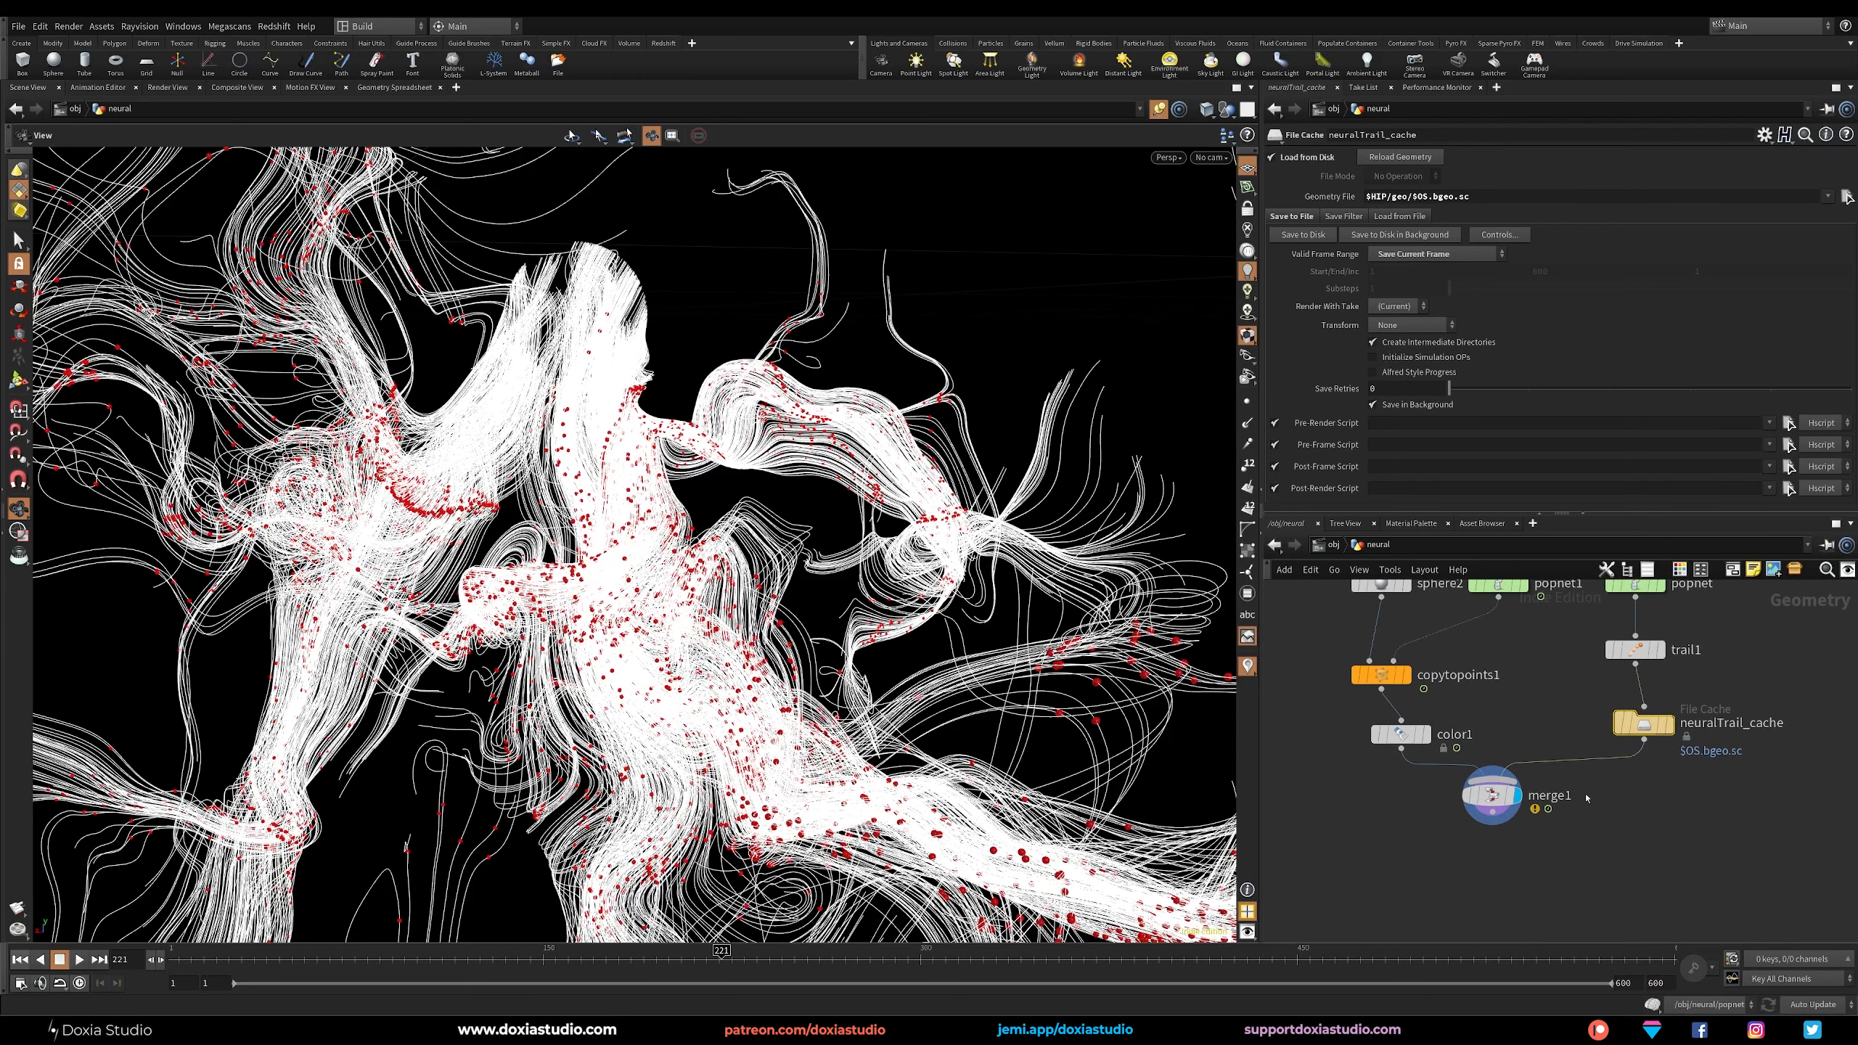
pyautogui.moveTo(1494, 796); pyautogui.dragTo(1485, 828)
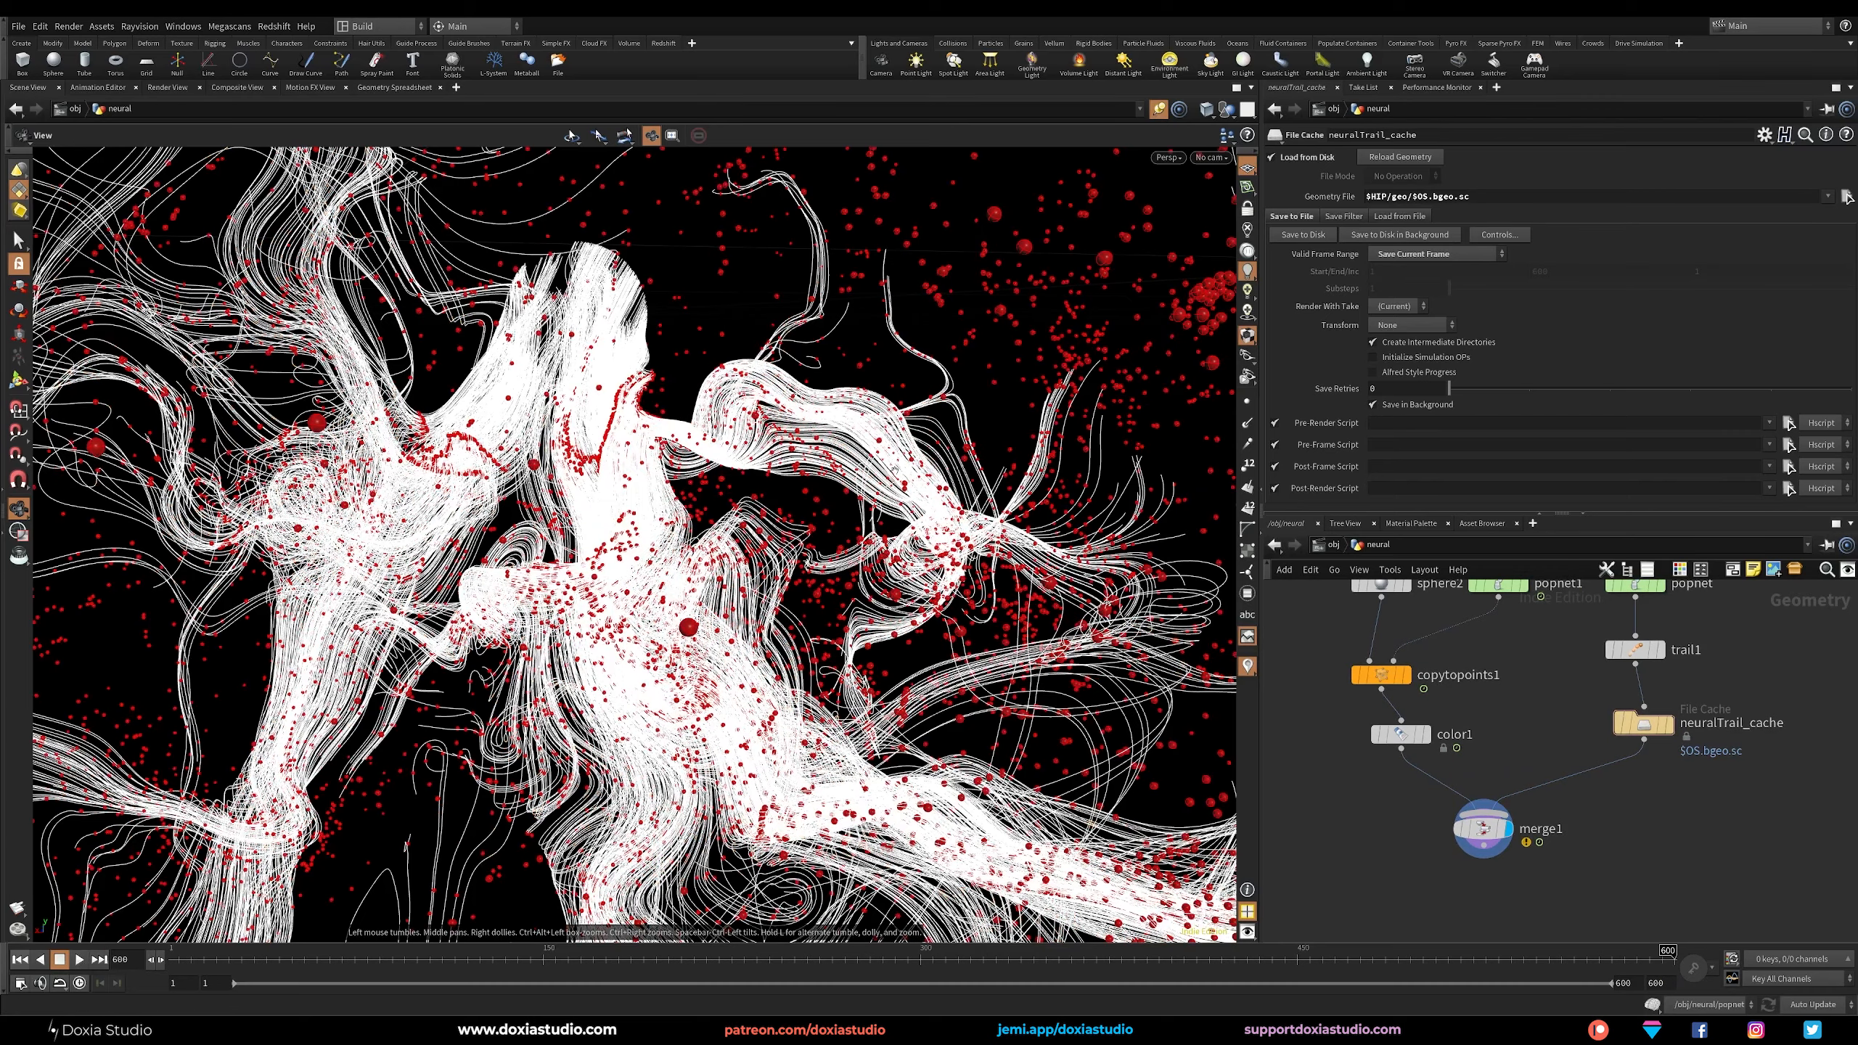
# Examine how the particles spread around the whole trail structure at frame 600.
pyautogui.scroll(-6, 894, 468)
pyautogui.moveTo(895, 468); pyautogui.dragTo(562, 793)
pyautogui.scroll(-4, 717, 474)
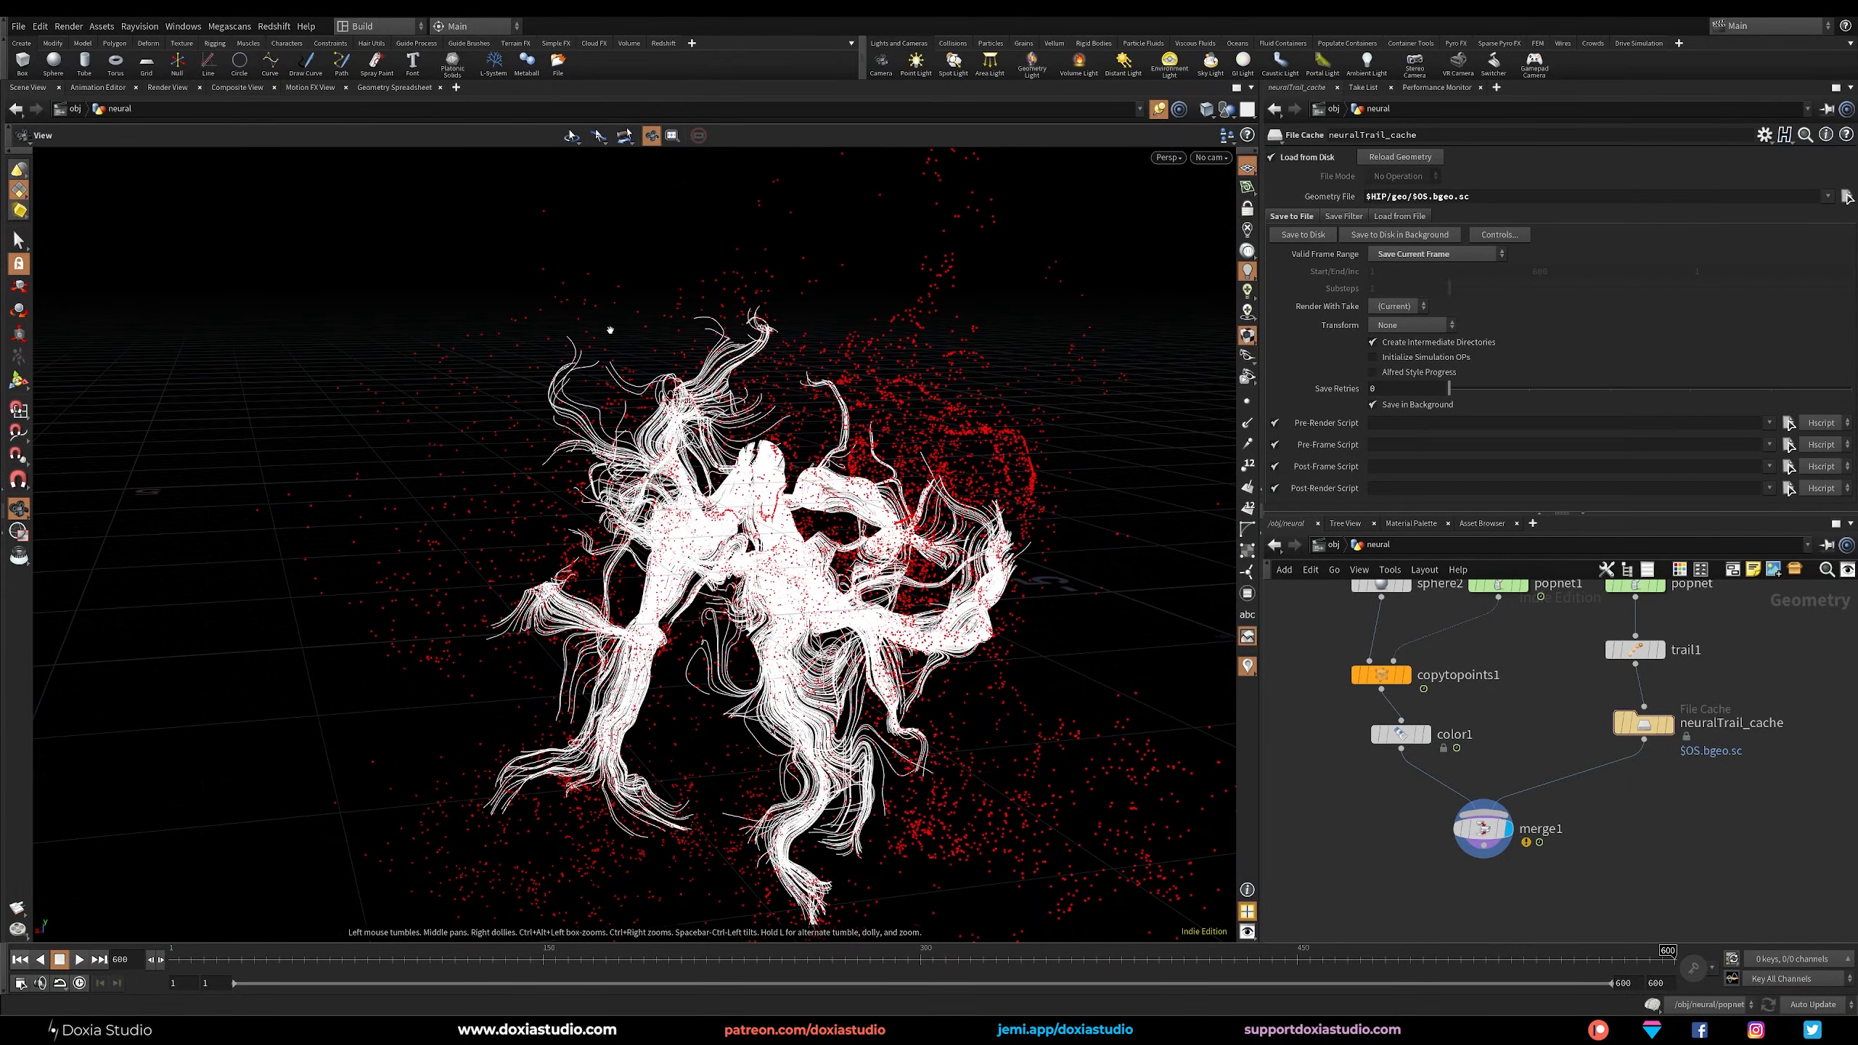
# Replace trail1's Trail Length expression with a fixed value of 300.
pyautogui.moveTo(1690, 692); pyautogui.dragTo(1658, 731, button='middle')
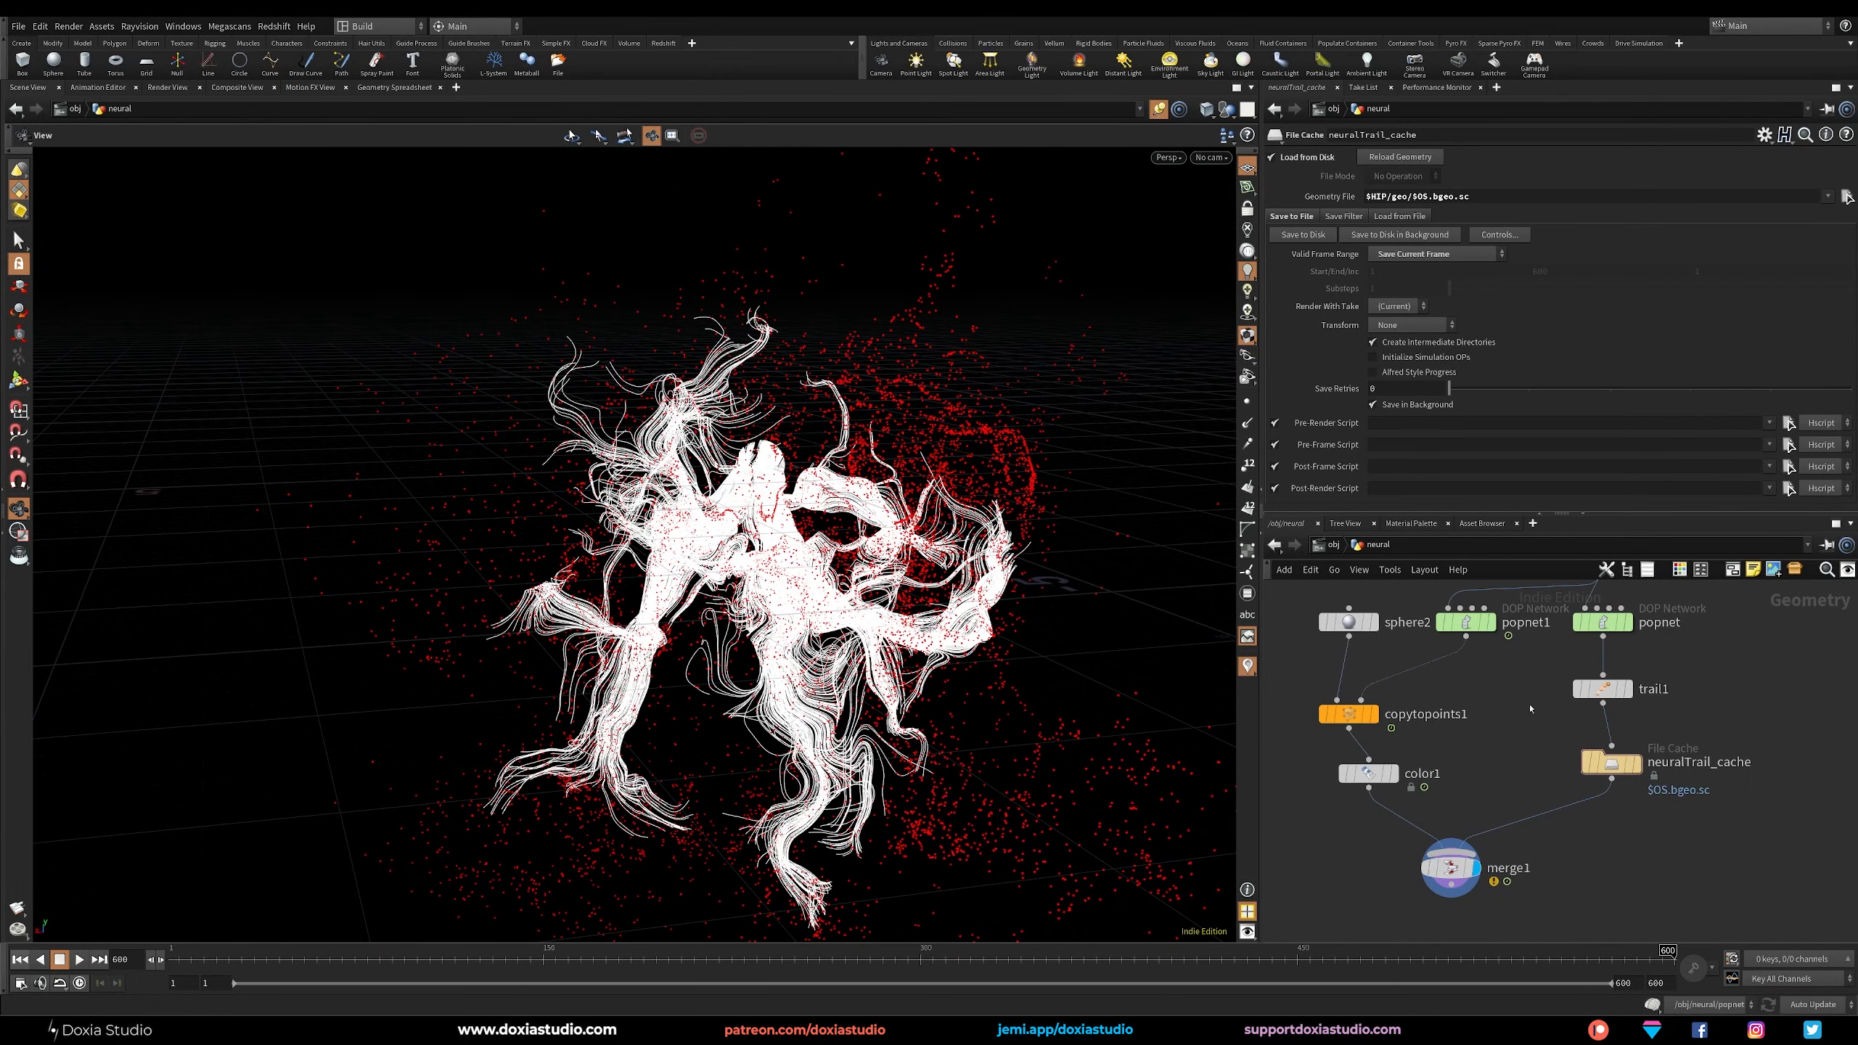
pyautogui.moveTo(1535, 711); pyautogui.dragTo(1602, 688)
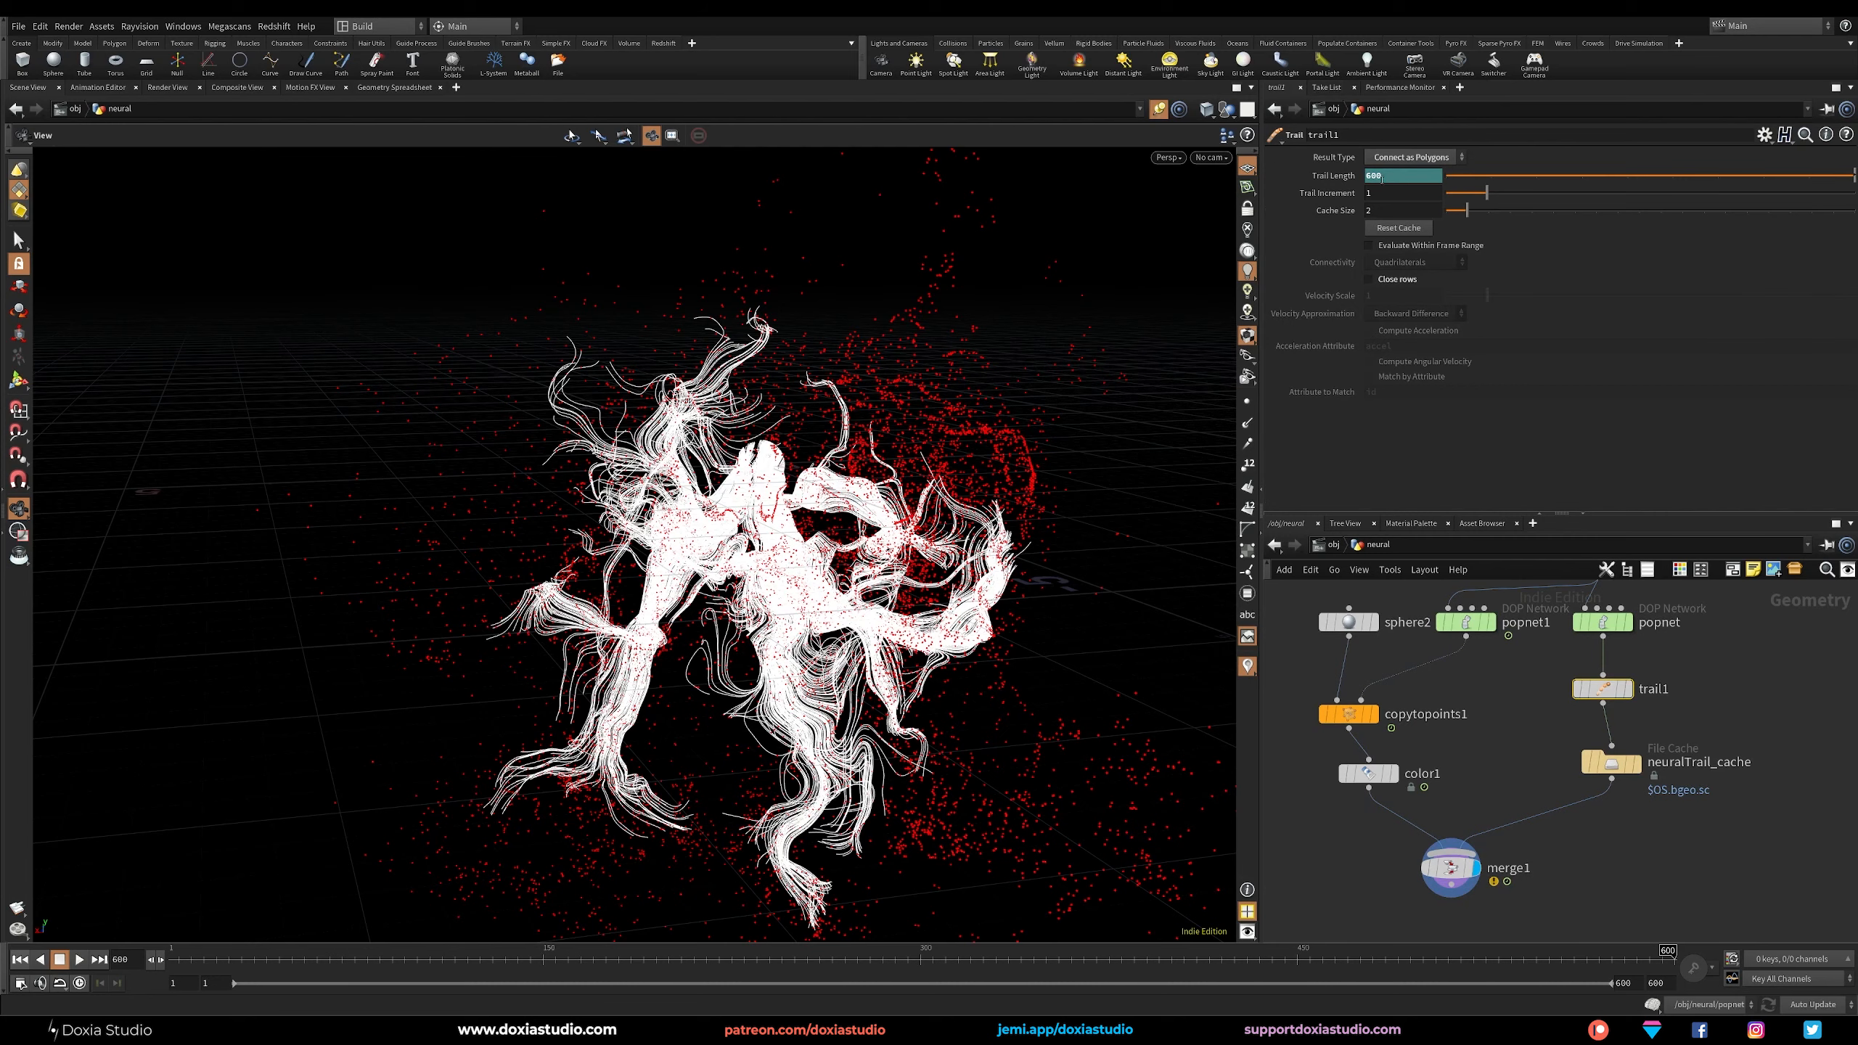
pyautogui.write('$FEND')
pyautogui.press('Return')
pyautogui.click(1338, 175)
pyautogui.keyDown('ctrl'); pyautogui.keyDown('shift'); pyautogui.click(1347, 178); pyautogui.keyUp('shift'); pyautogui.keyUp('ctrl')
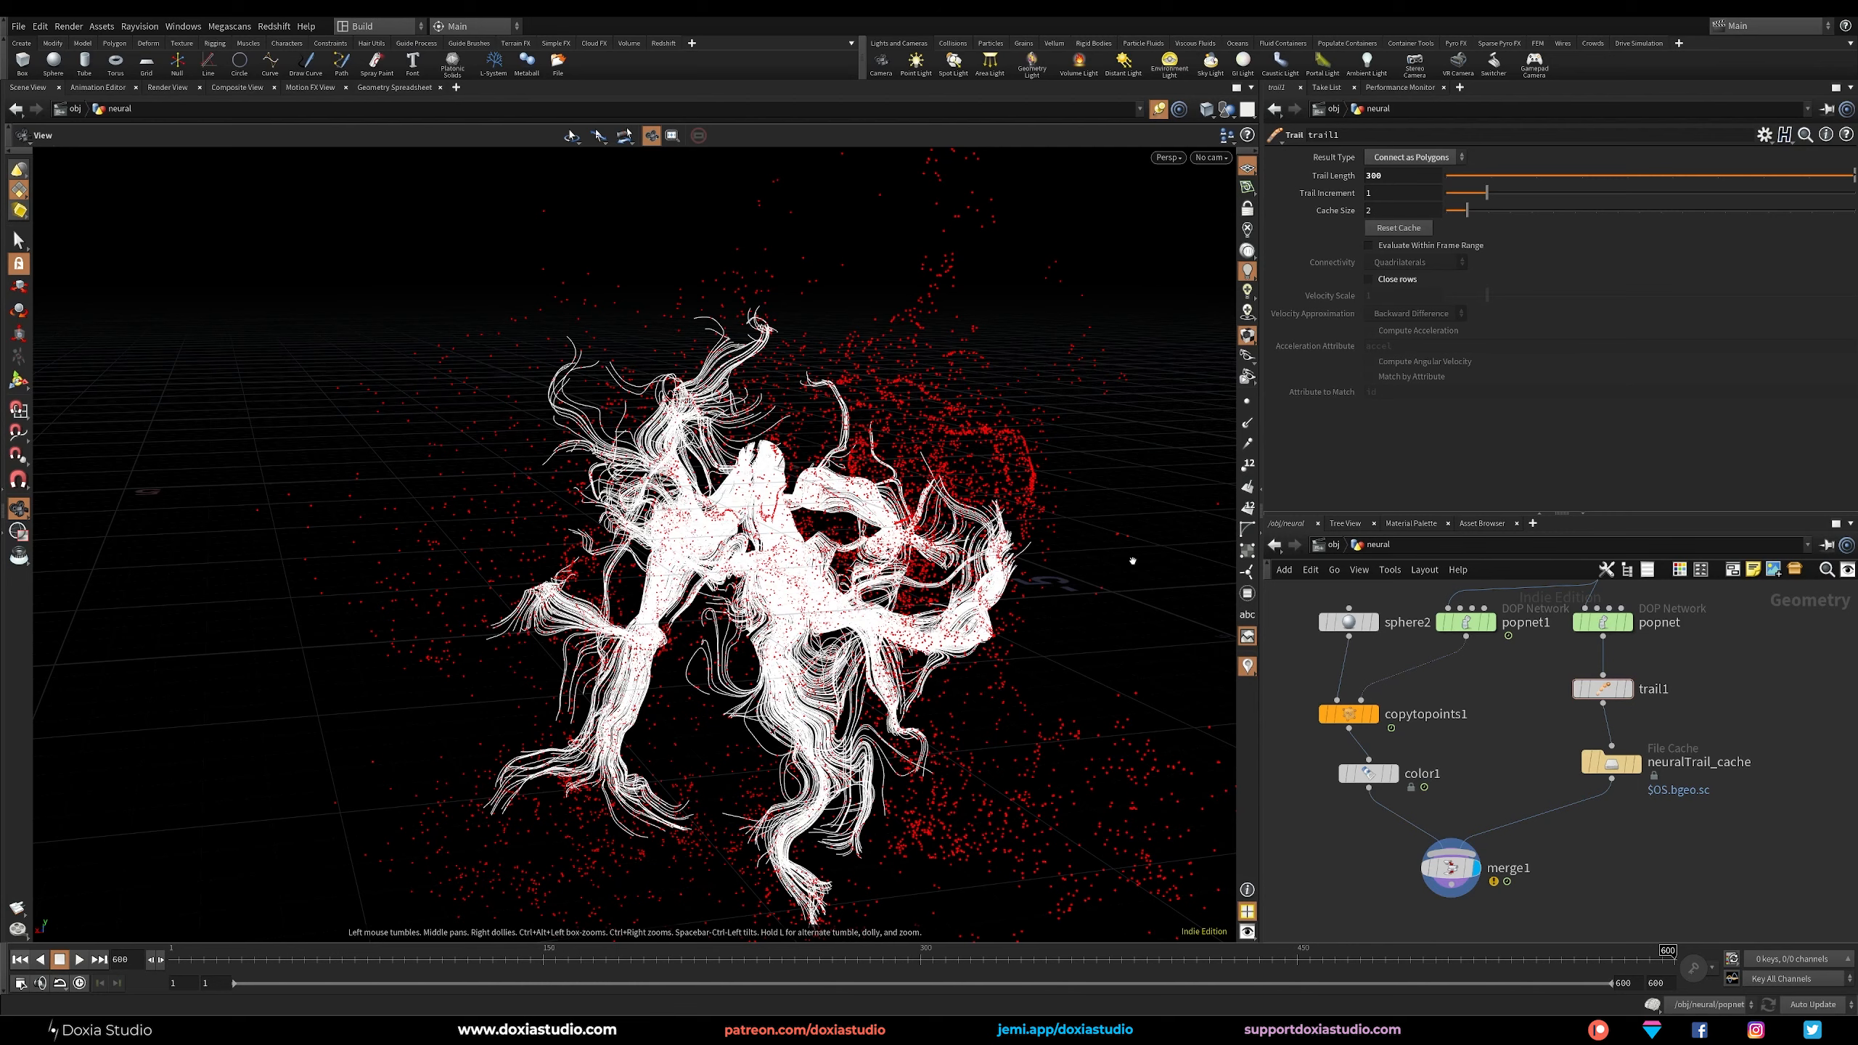
# Inside popnet1, set source_first_input's Life Expectancy to 10.
pyautogui.doubleClick(1466, 621)
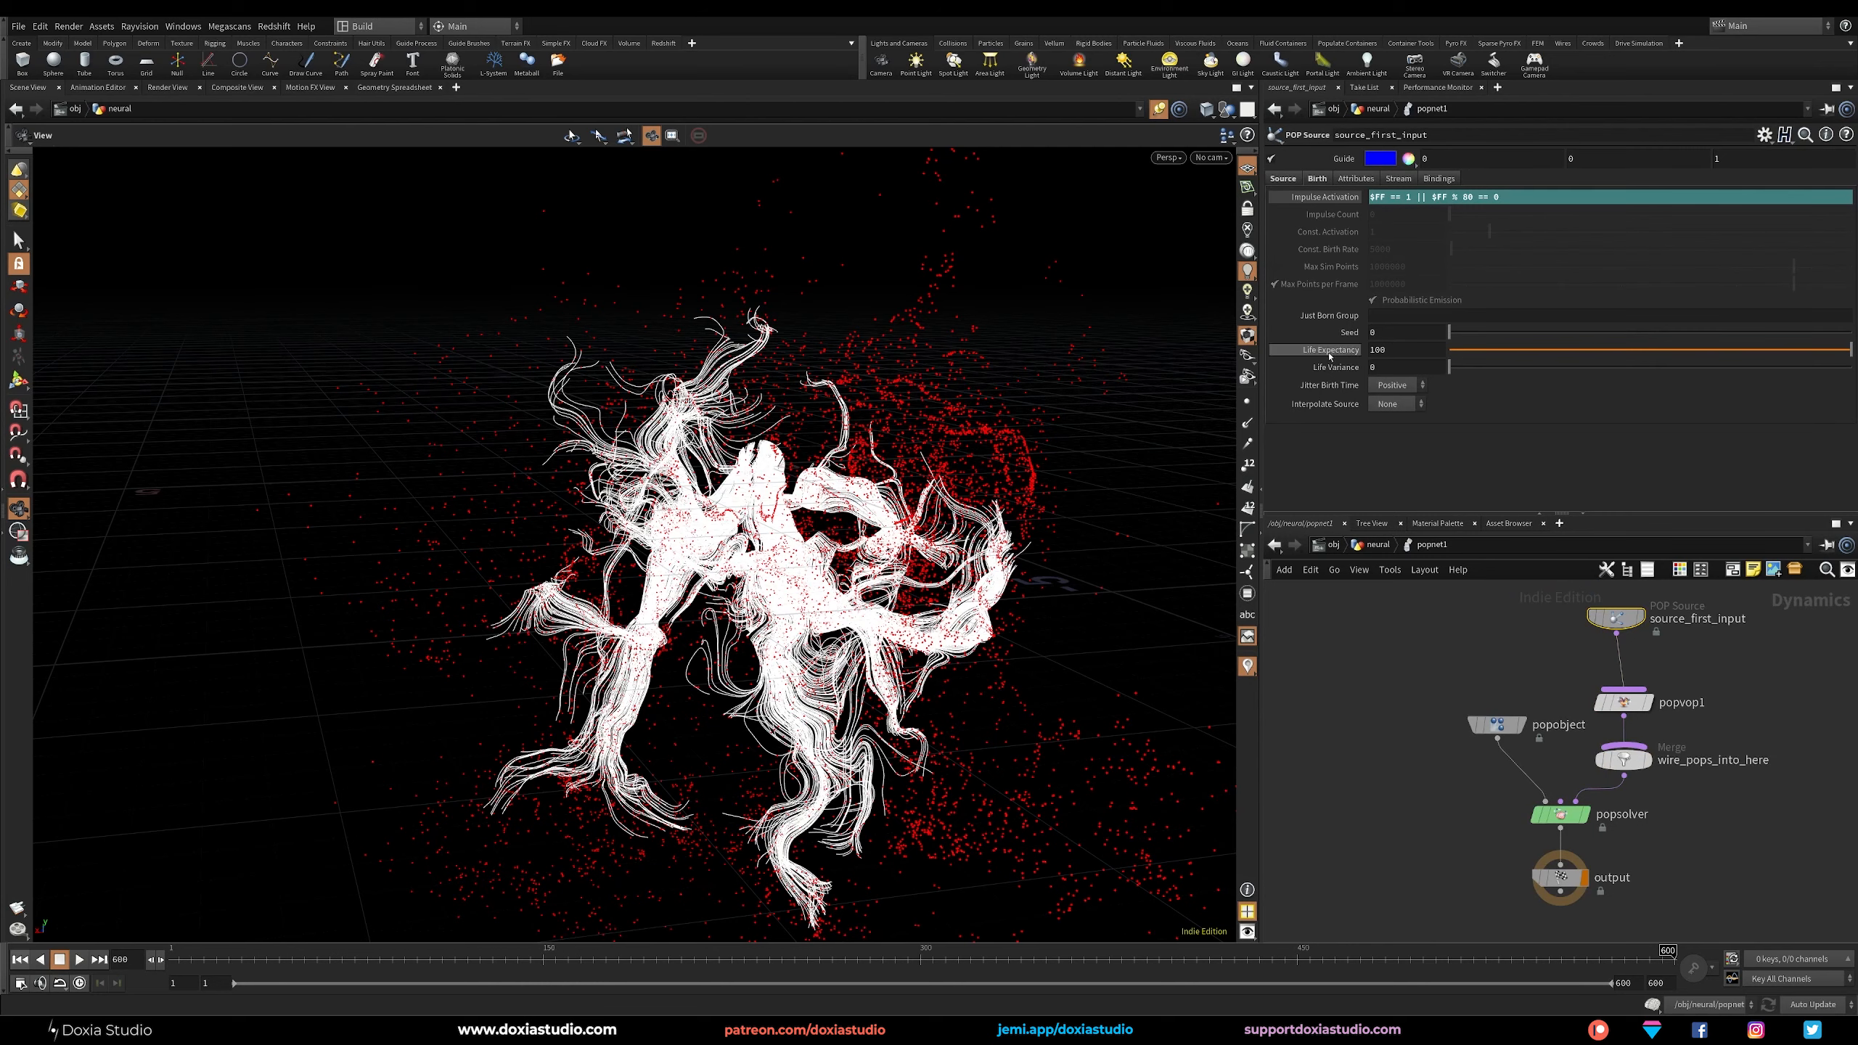
pyautogui.click(1379, 351)
pyautogui.press('Return')
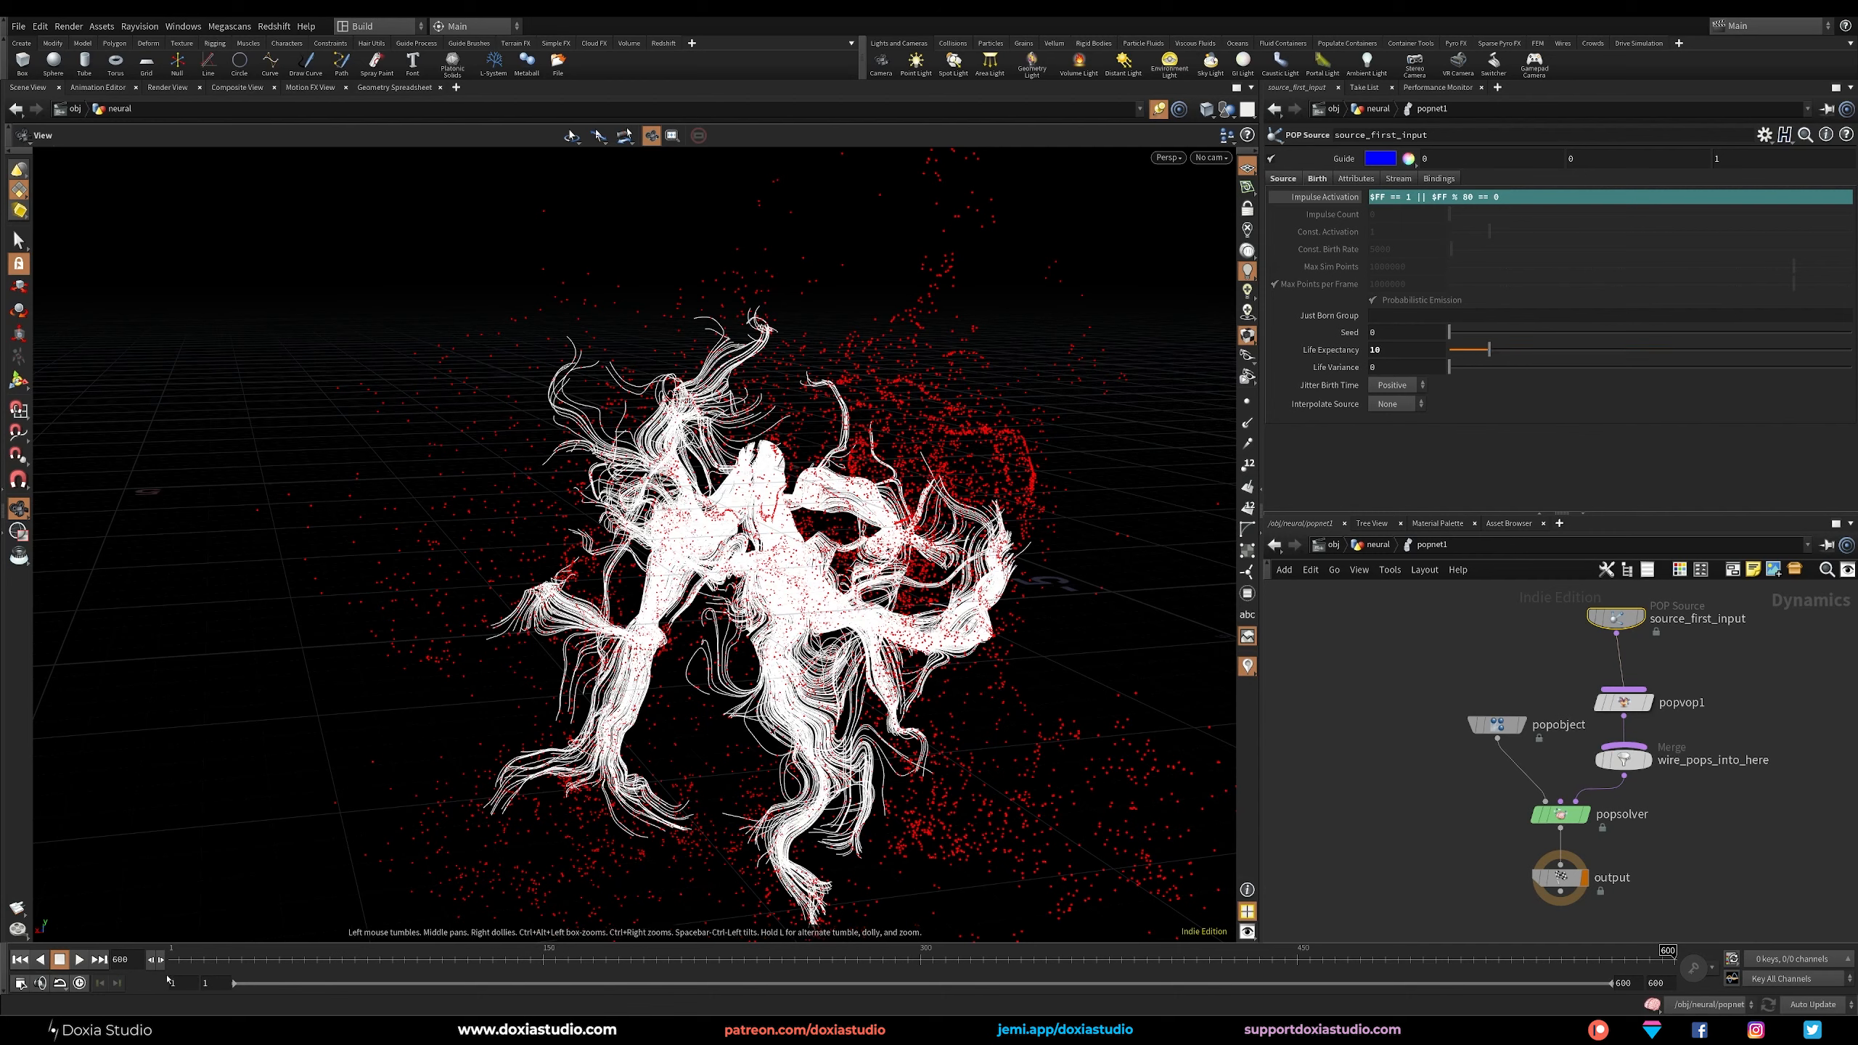
# Check the frame rate in the Global Animation Options, close them and return to the neural network level.
pyautogui.click(21, 982)
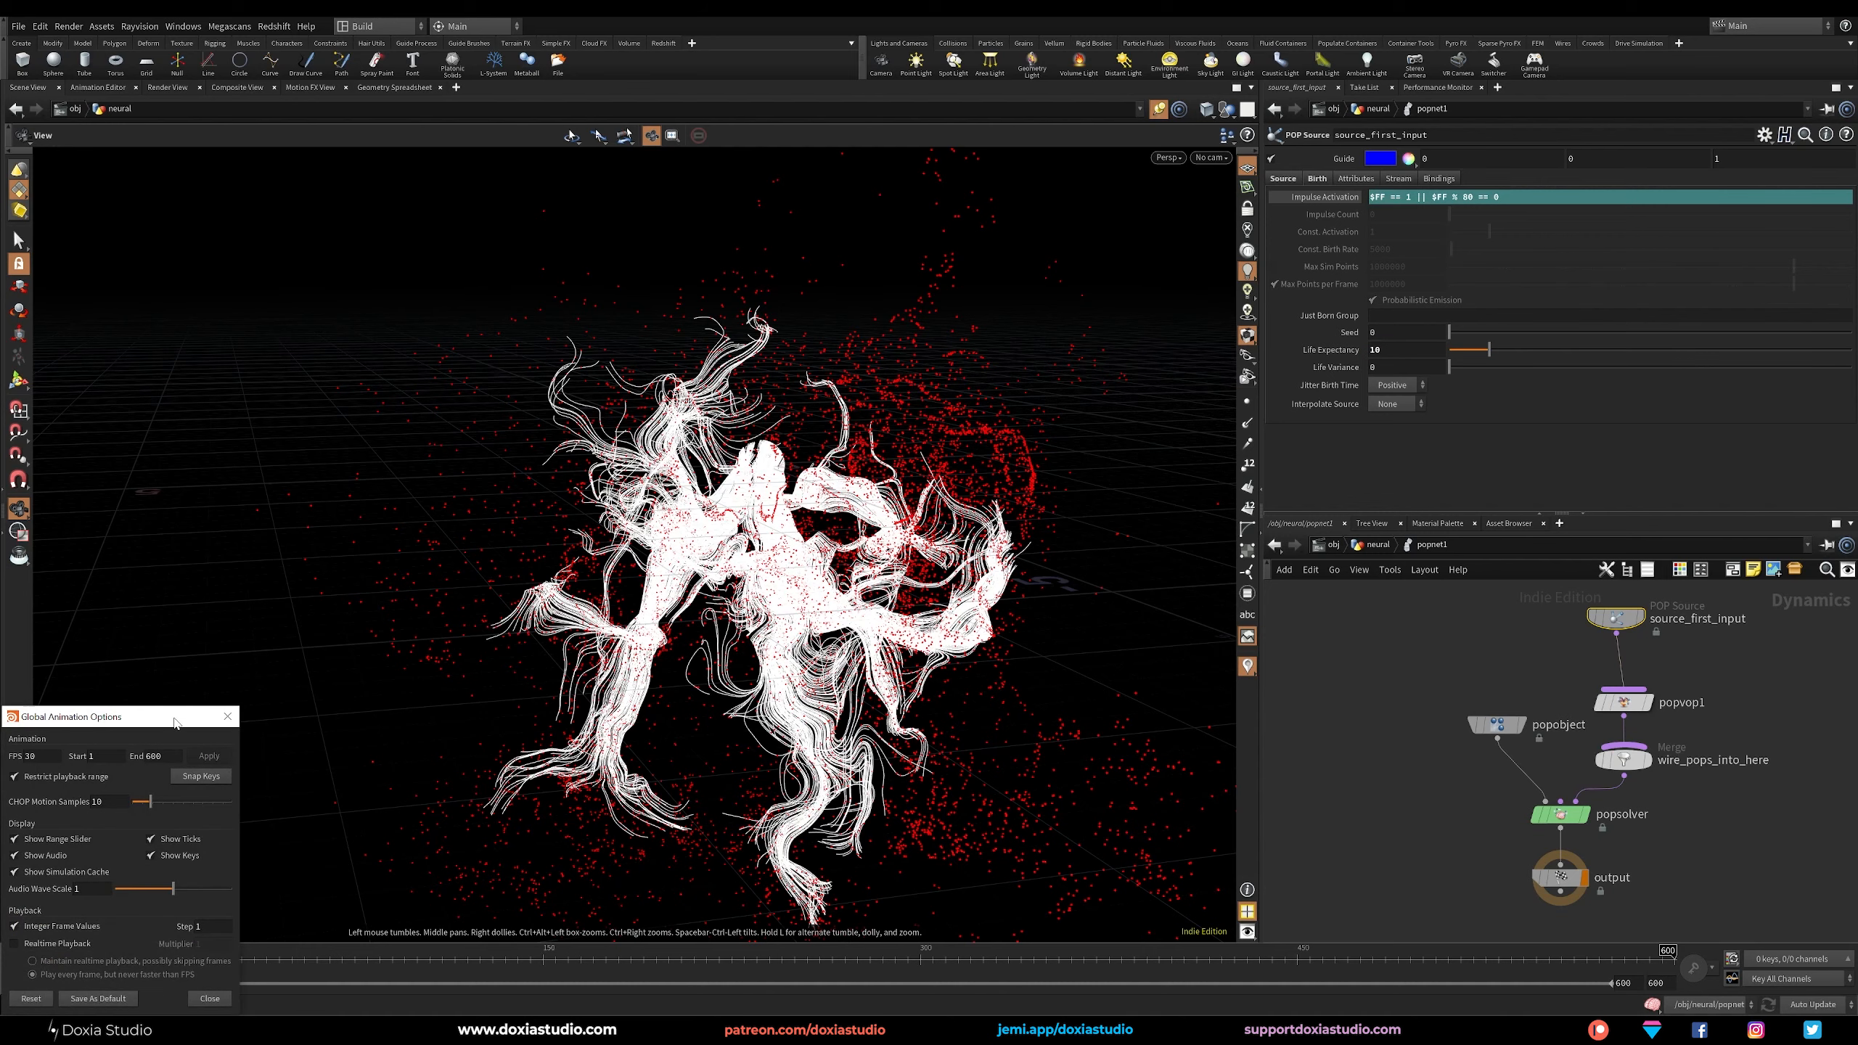
pyautogui.moveTo(176, 722); pyautogui.dragTo(486, 599)
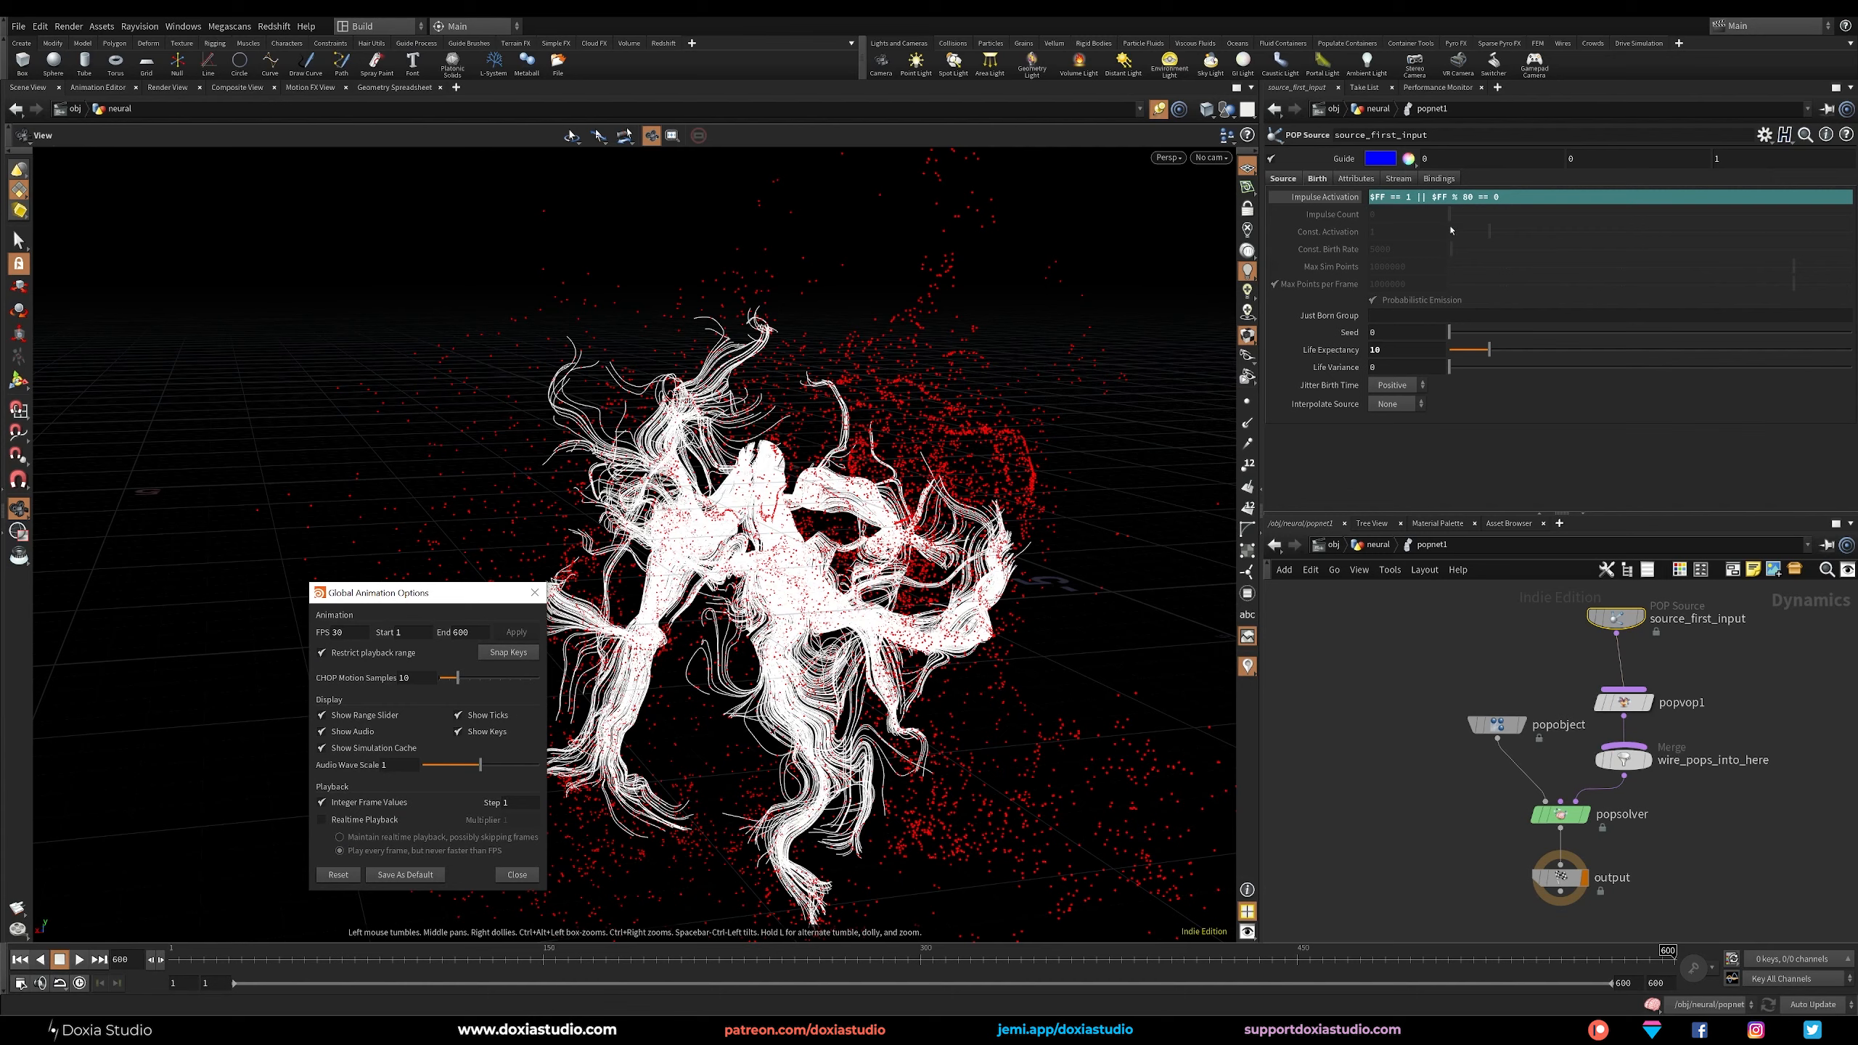
pyautogui.click(535, 592)
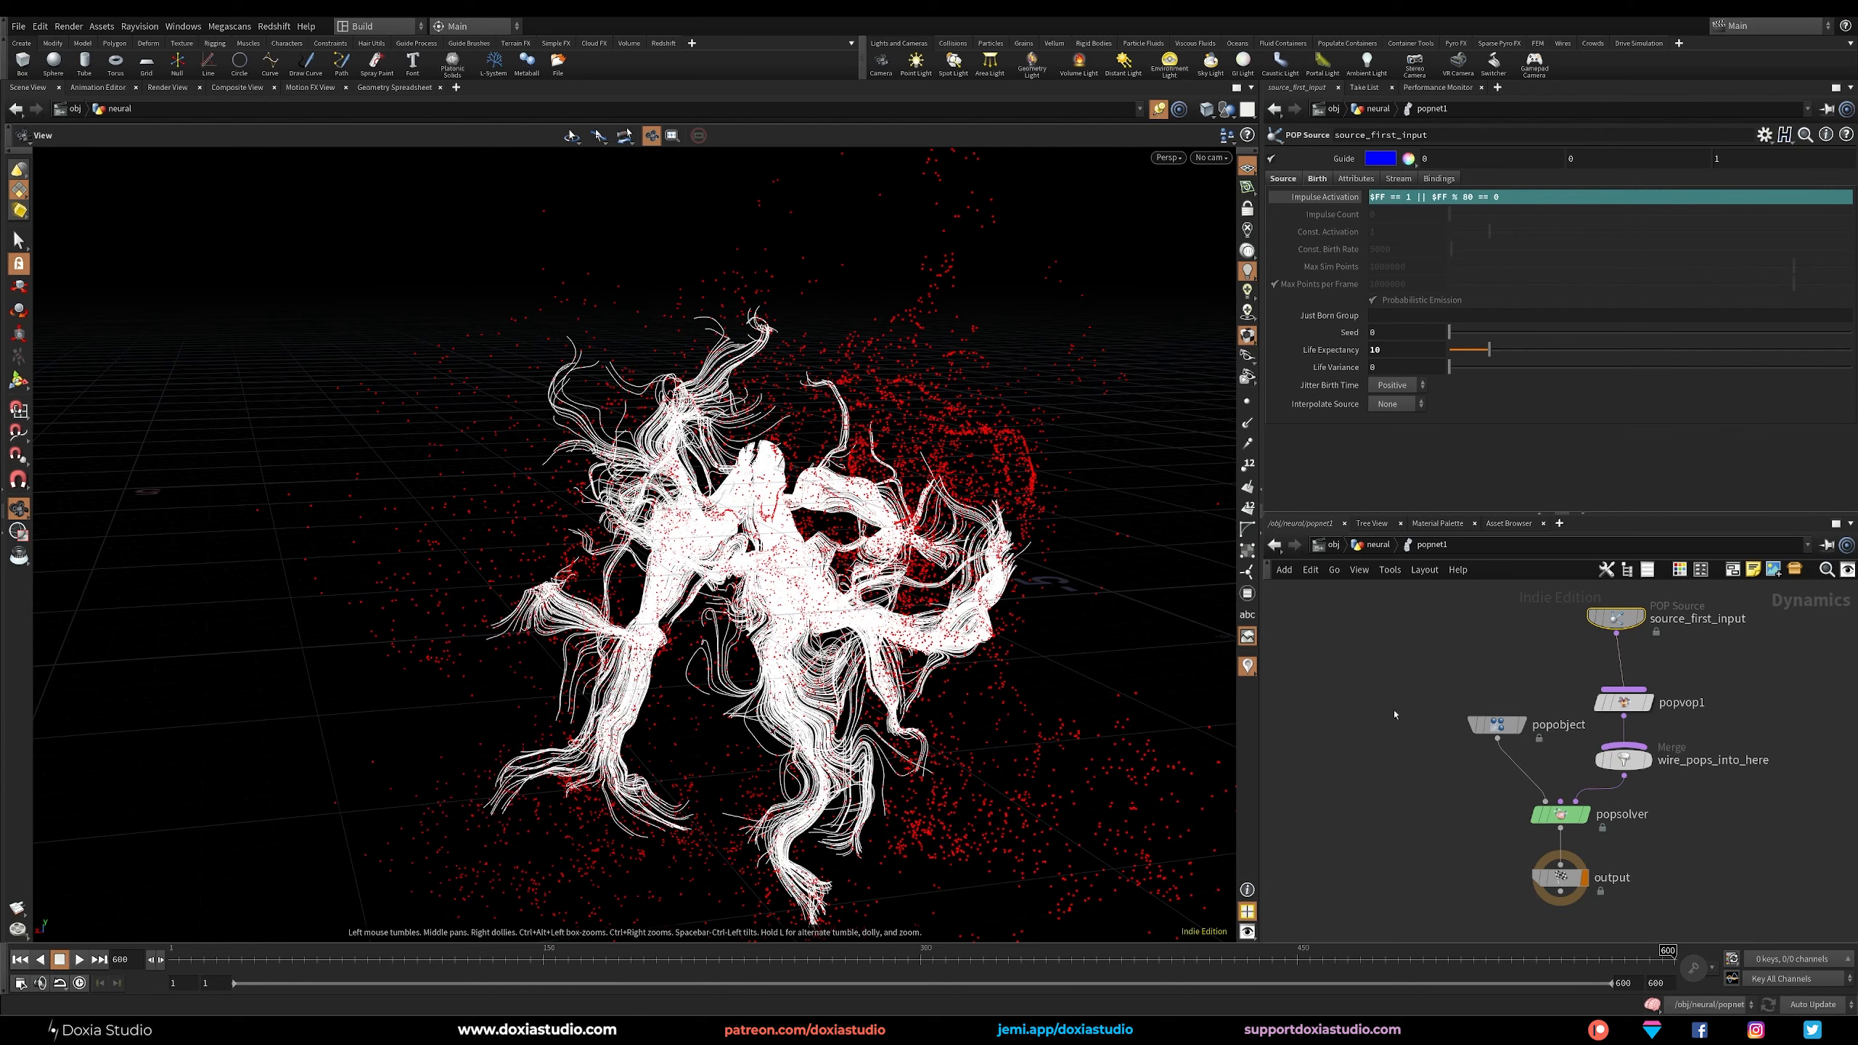
pyautogui.press('u')
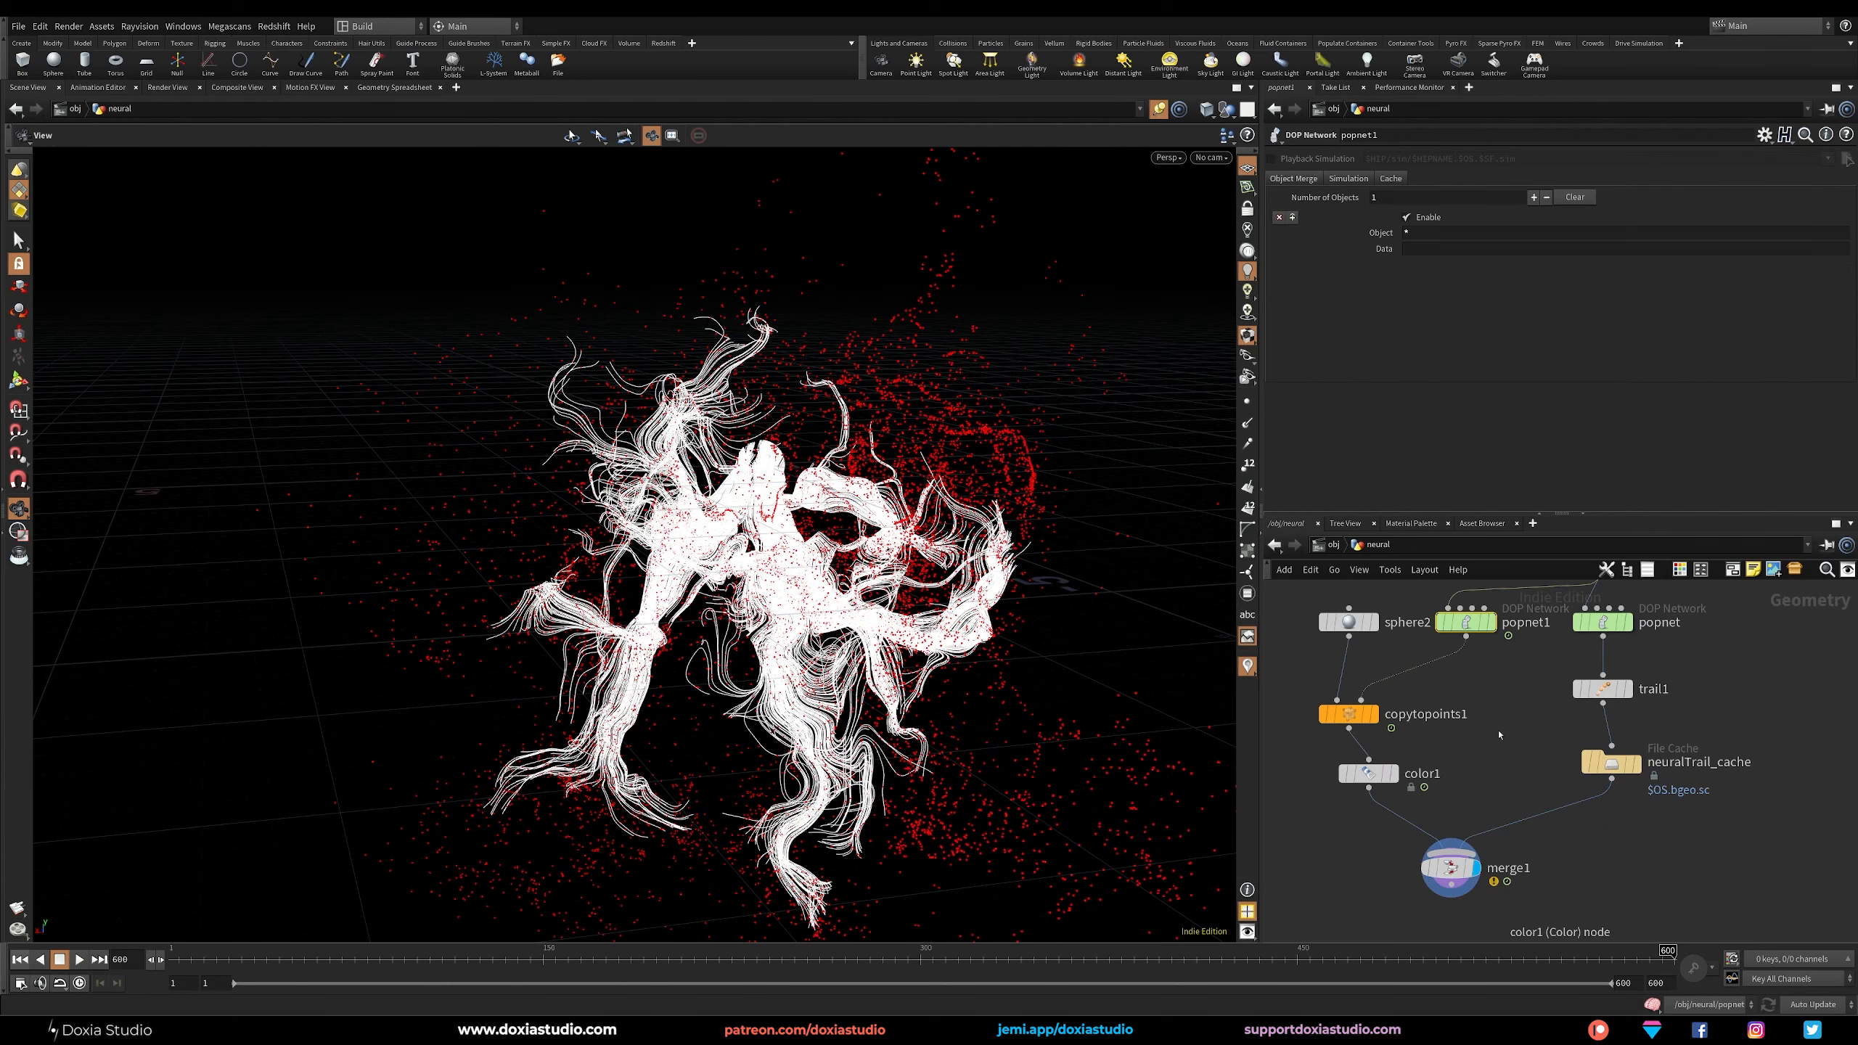
# Replay the simulation from the first frame and inspect the red particles along the trails up close at frame 290.
pyautogui.click(17, 961)
pyautogui.click(79, 960)
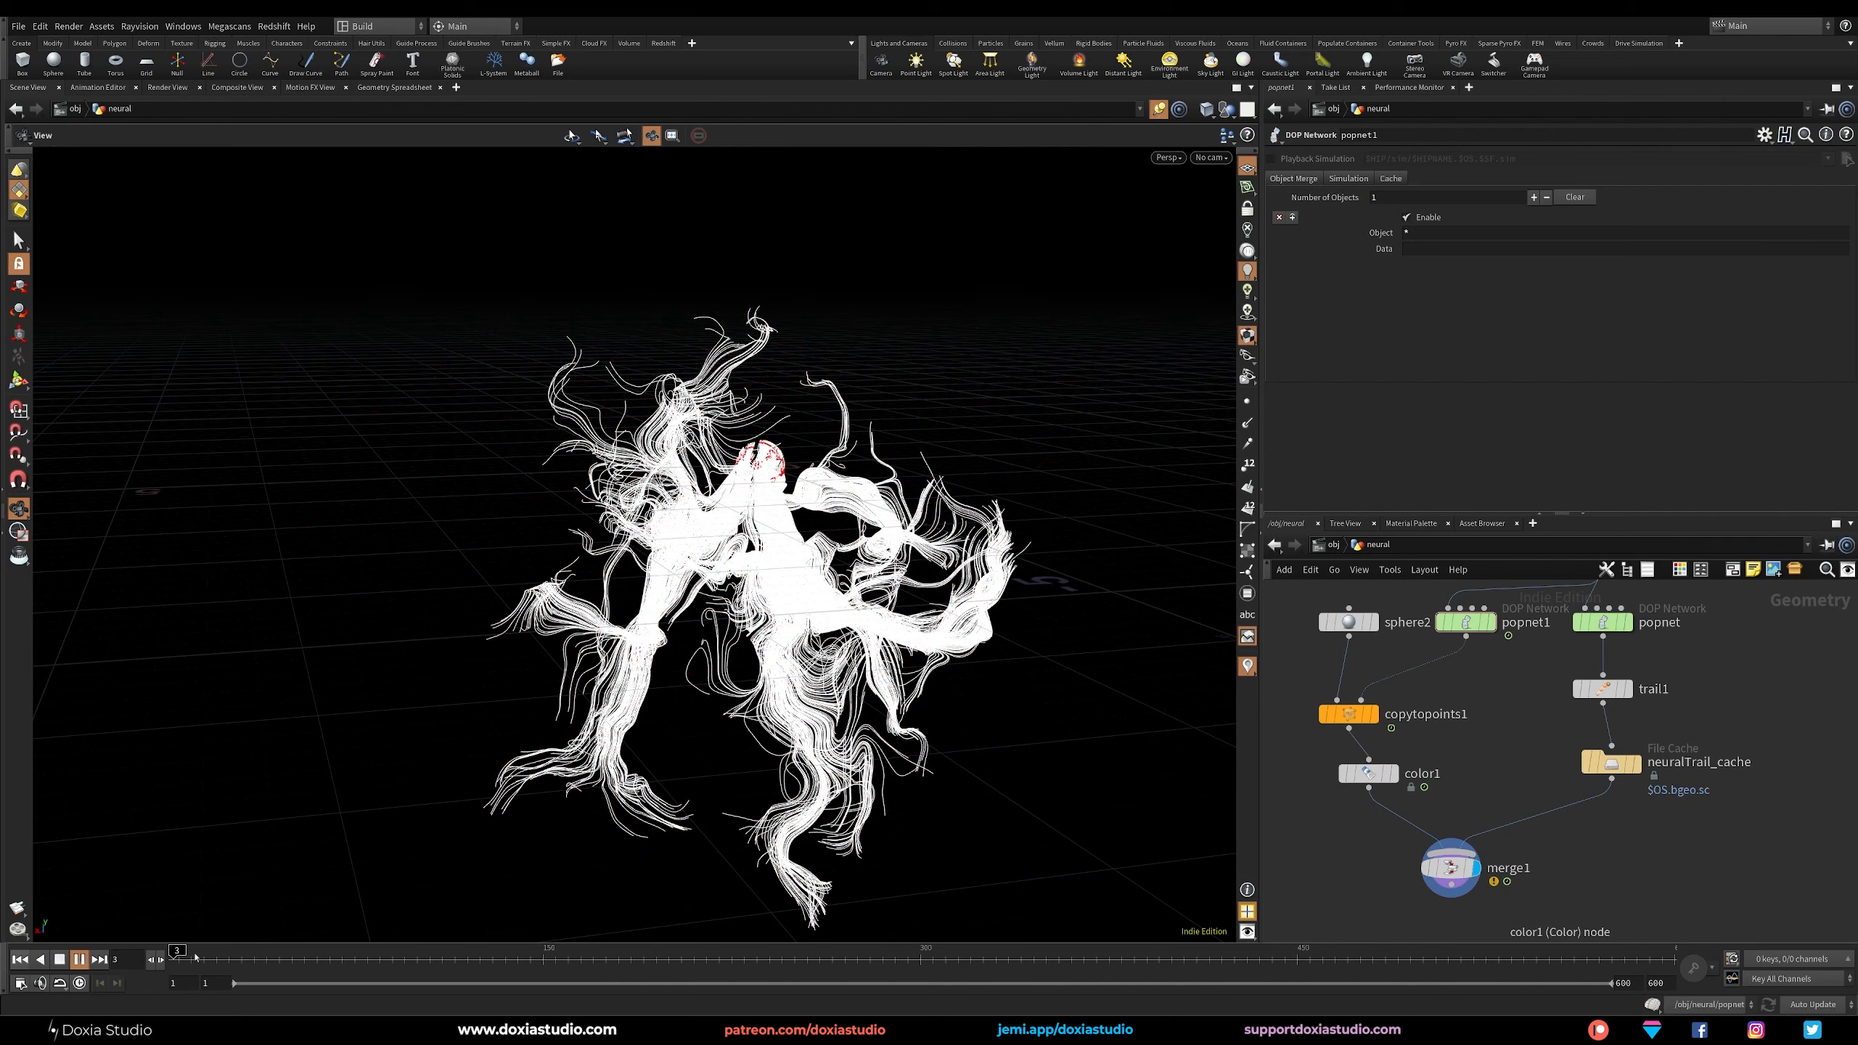
pyautogui.moveTo(420, 957); pyautogui.dragTo(478, 957)
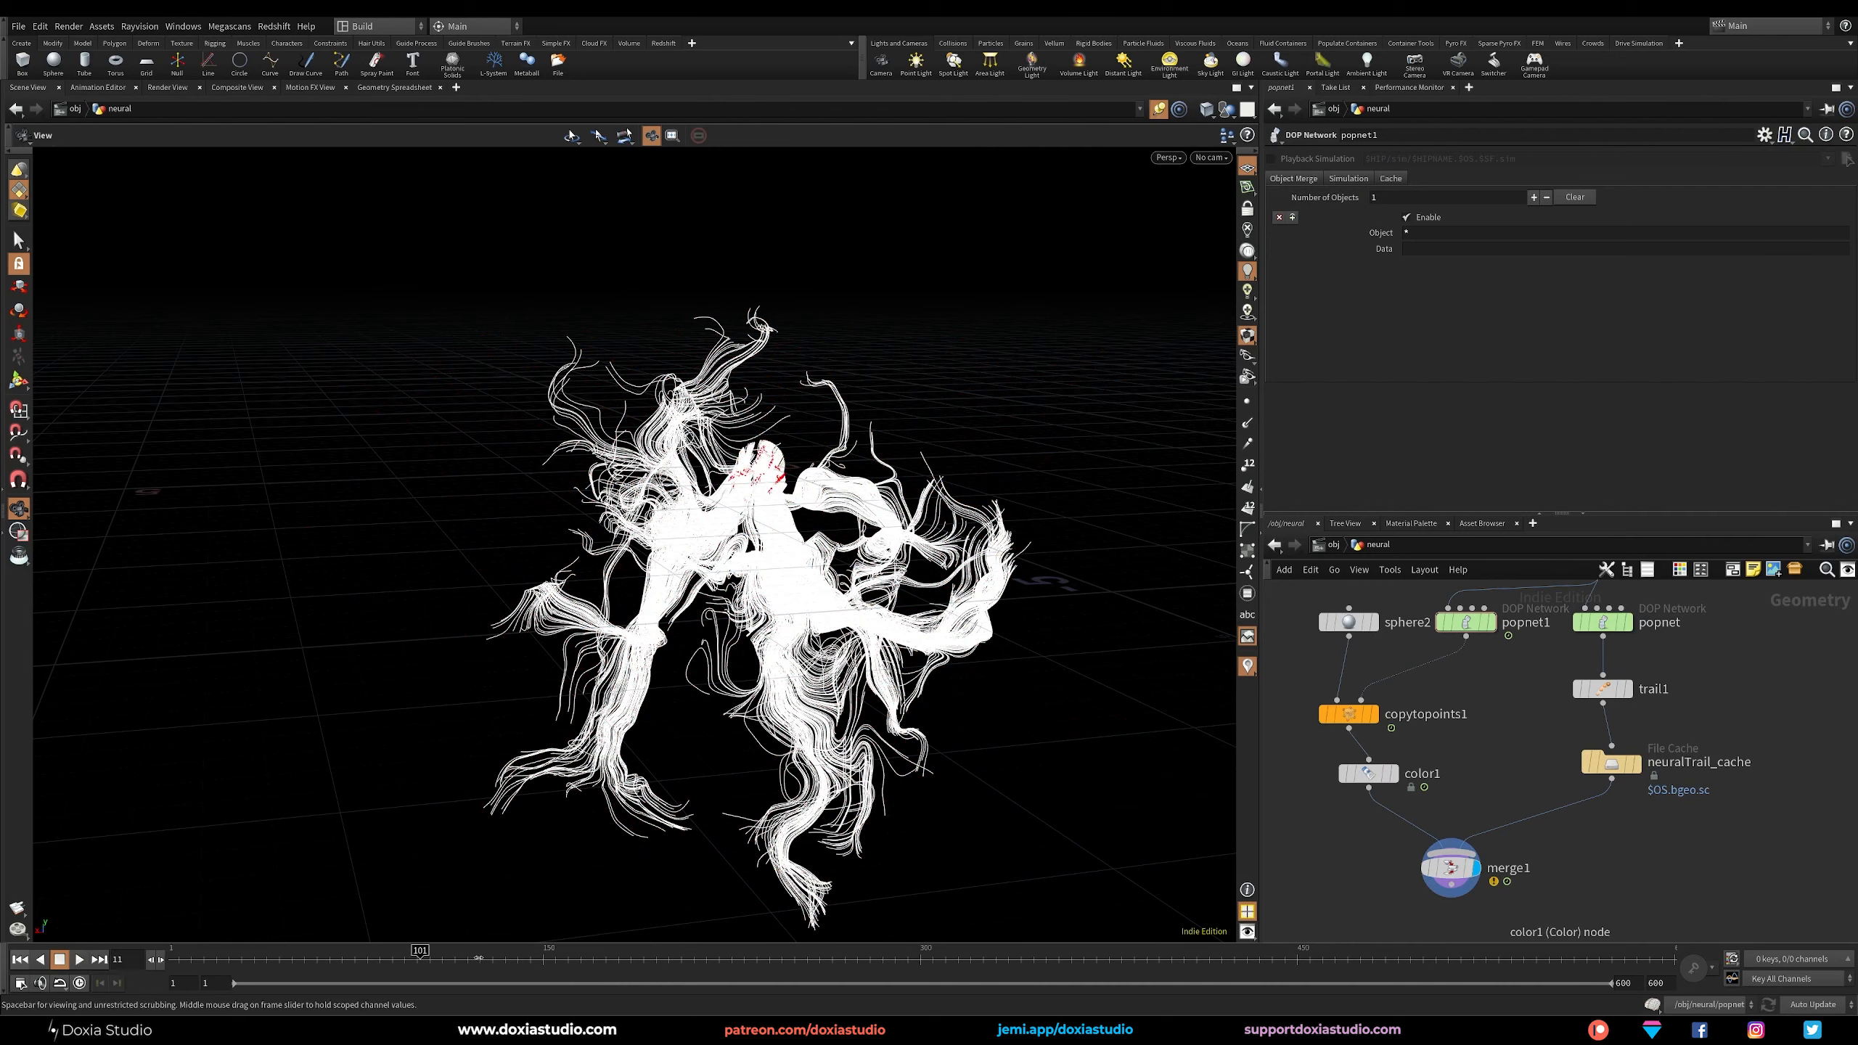
pyautogui.click(894, 959)
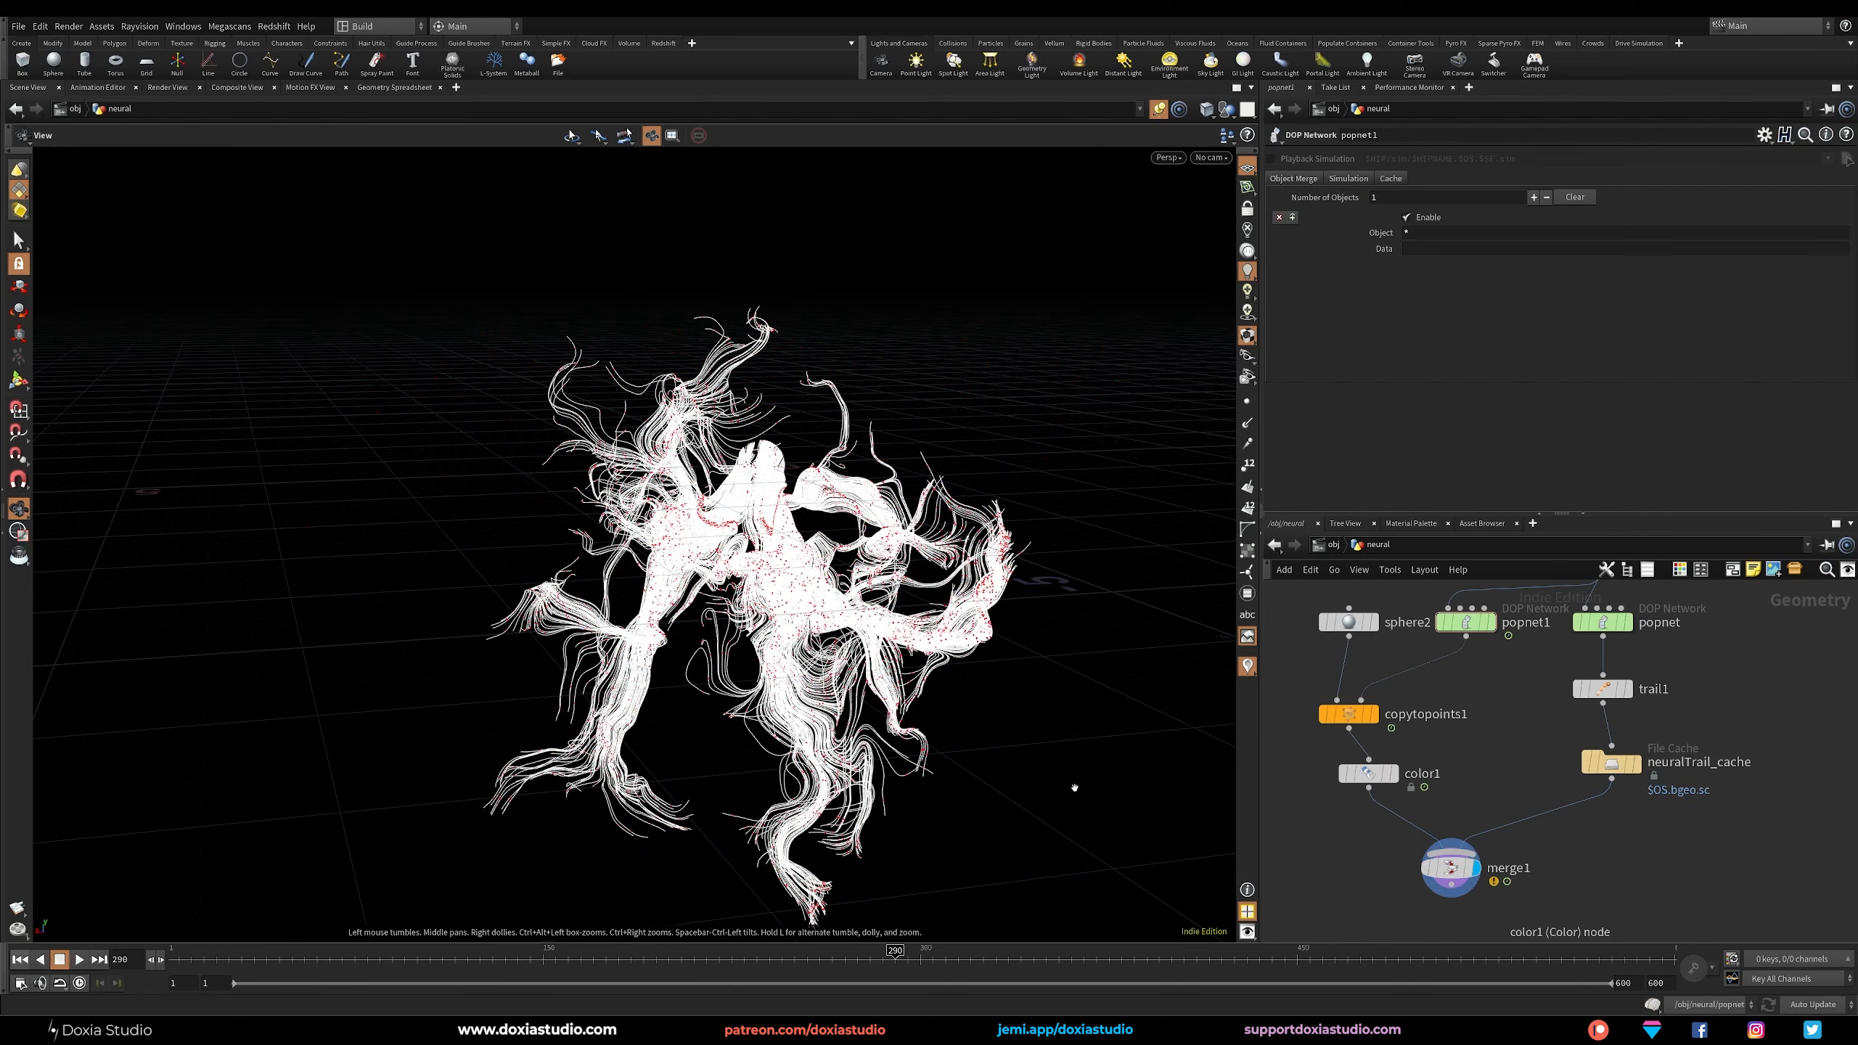
pyautogui.scroll(10, 747, 664)
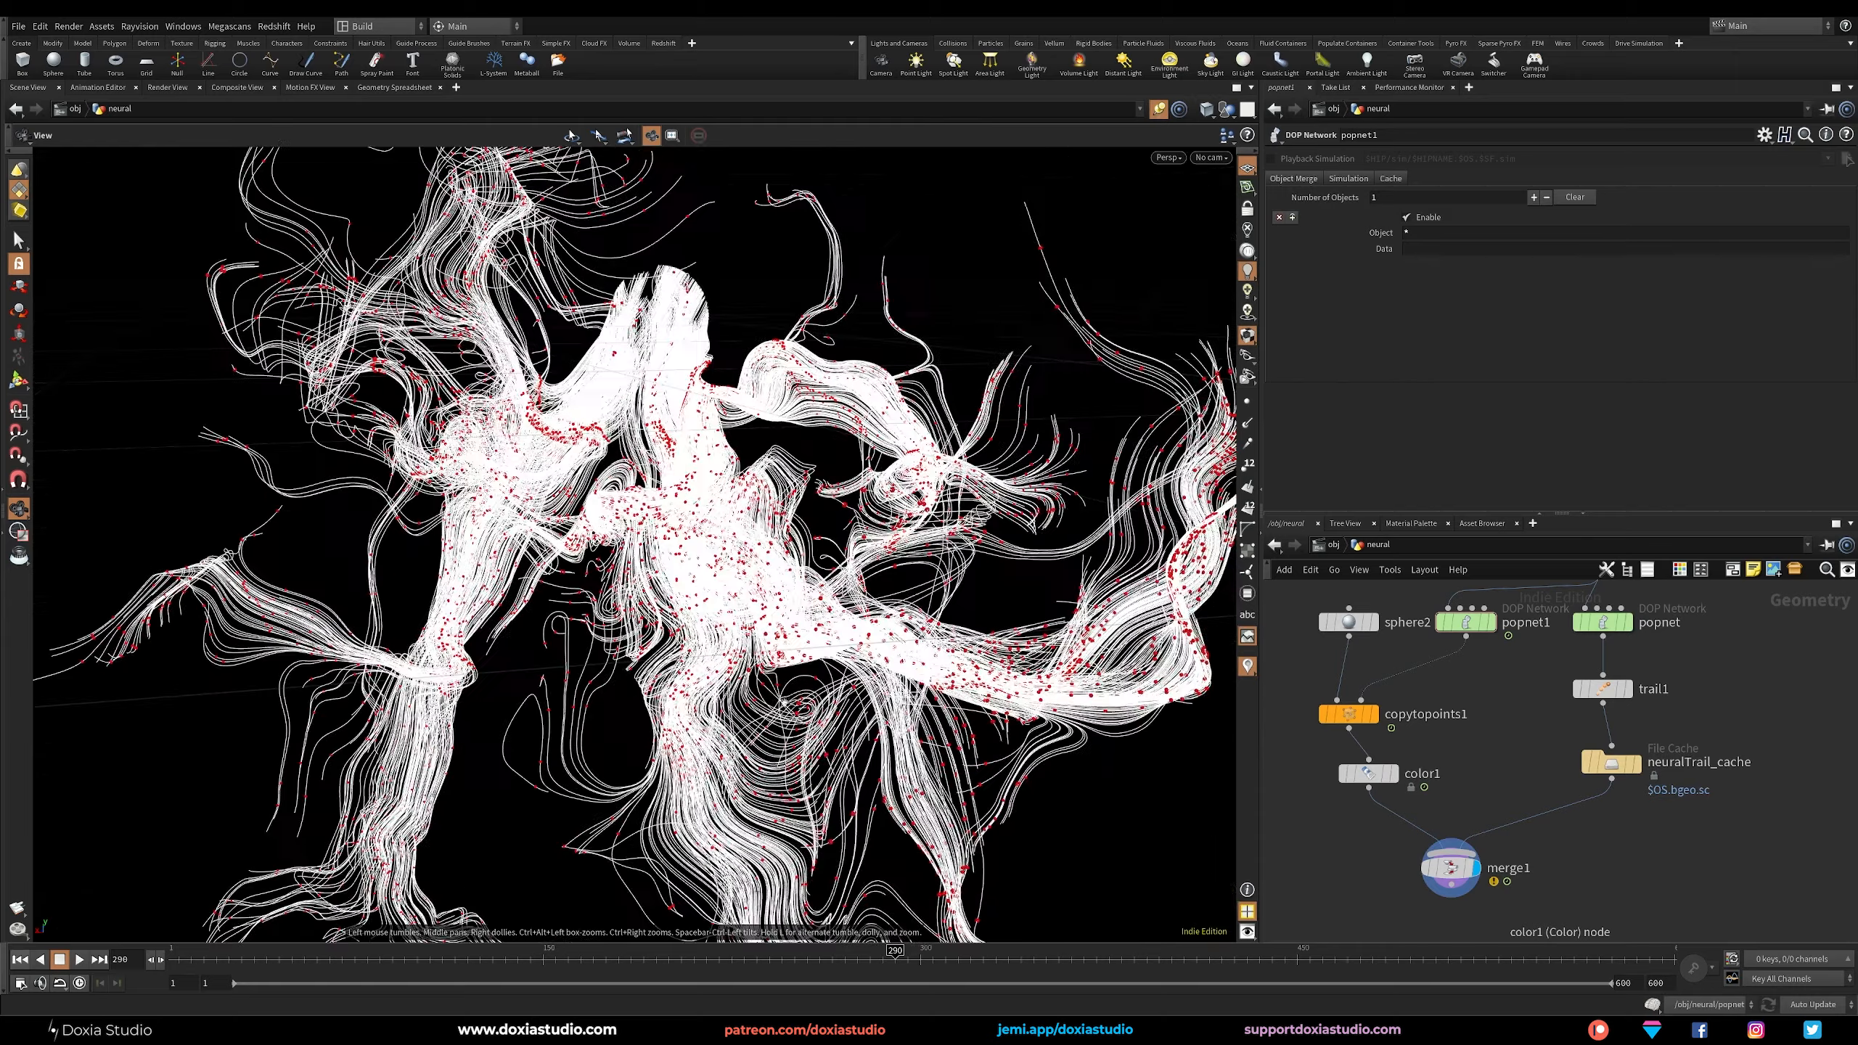
pyautogui.scroll(10, 705, 544)
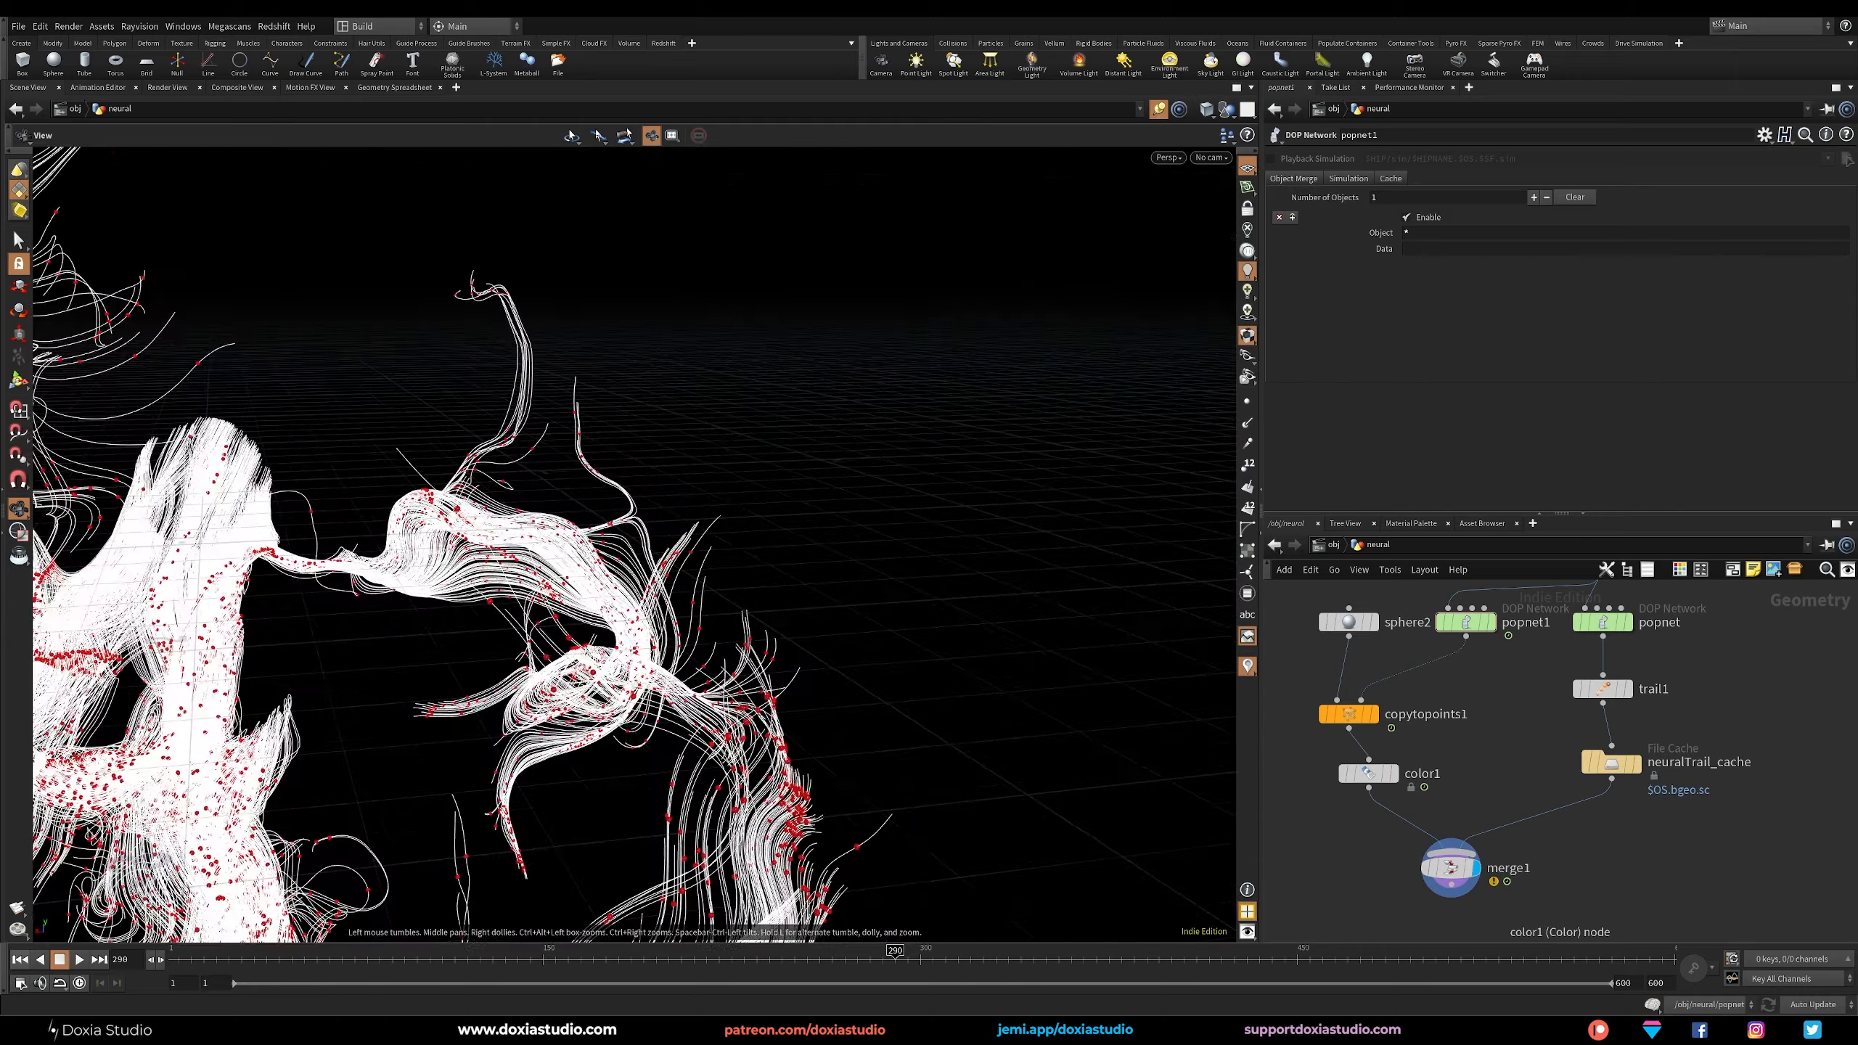
pyautogui.scroll(10, 651, 593)
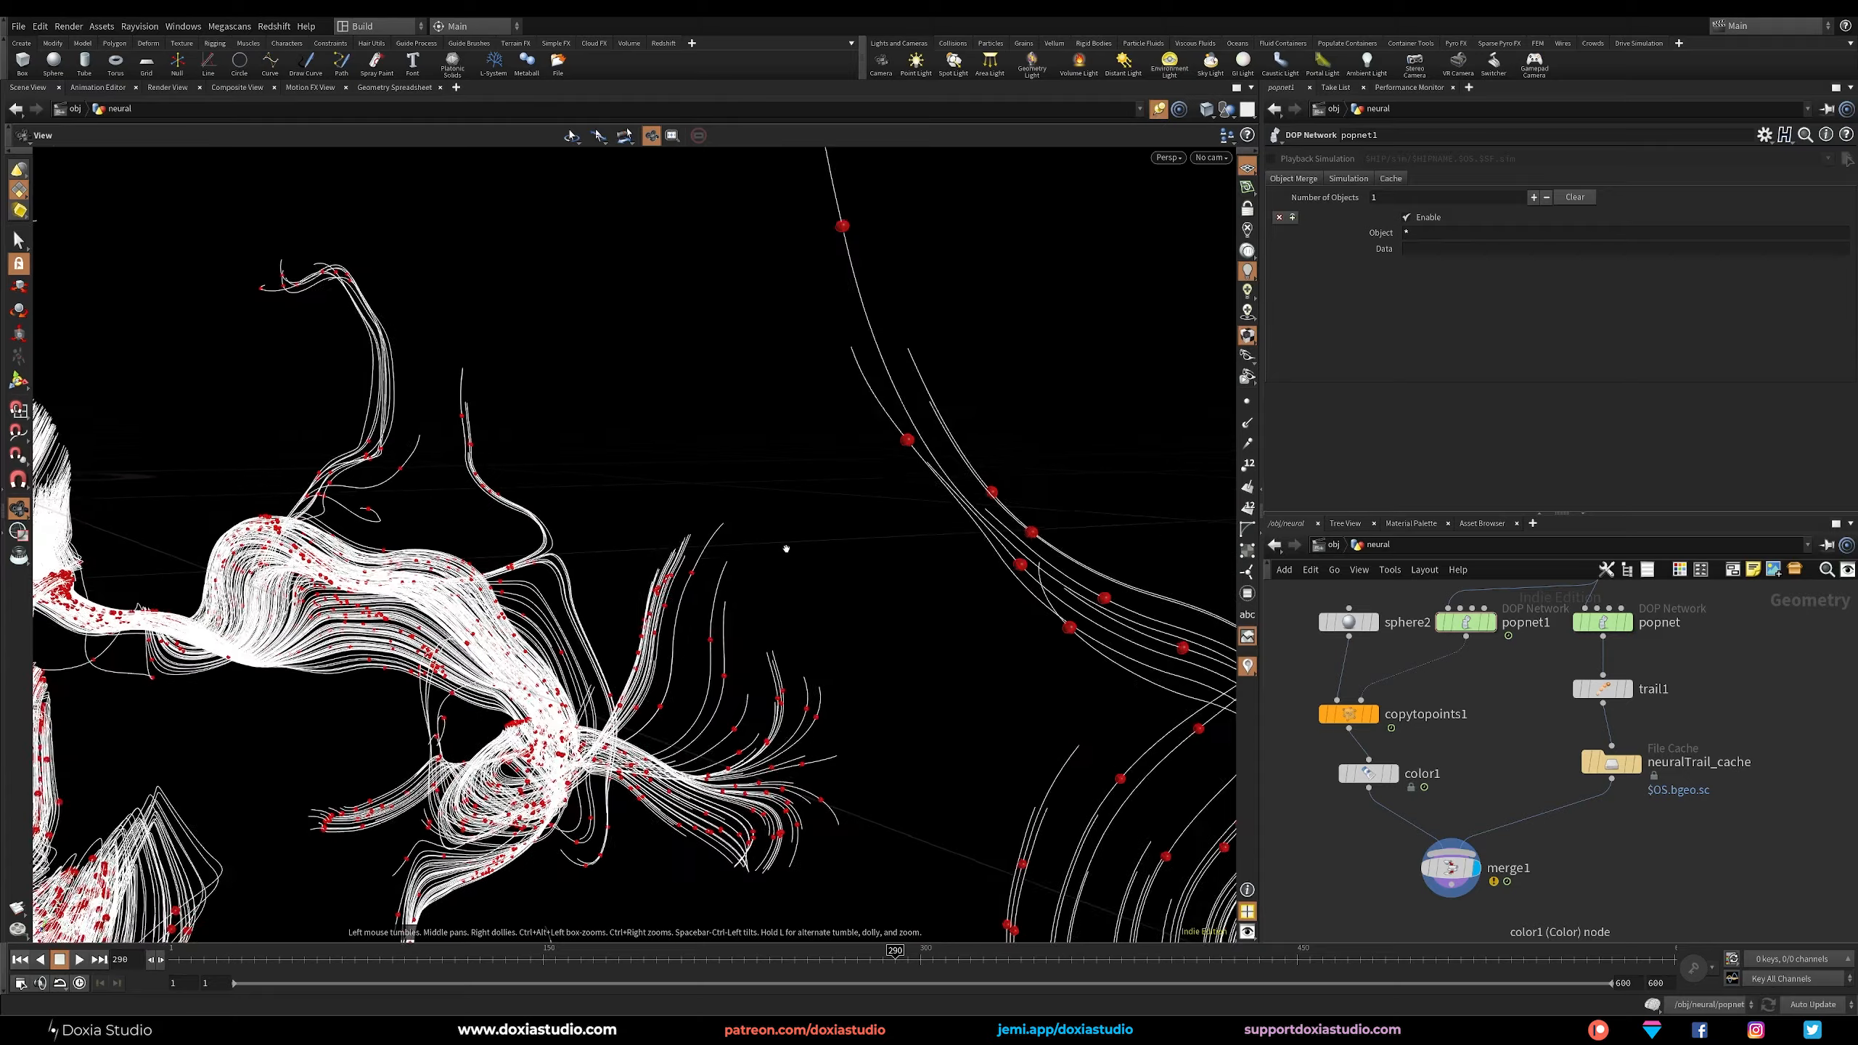
pyautogui.moveTo(796, 438); pyautogui.dragTo(769, 468, button='middle')
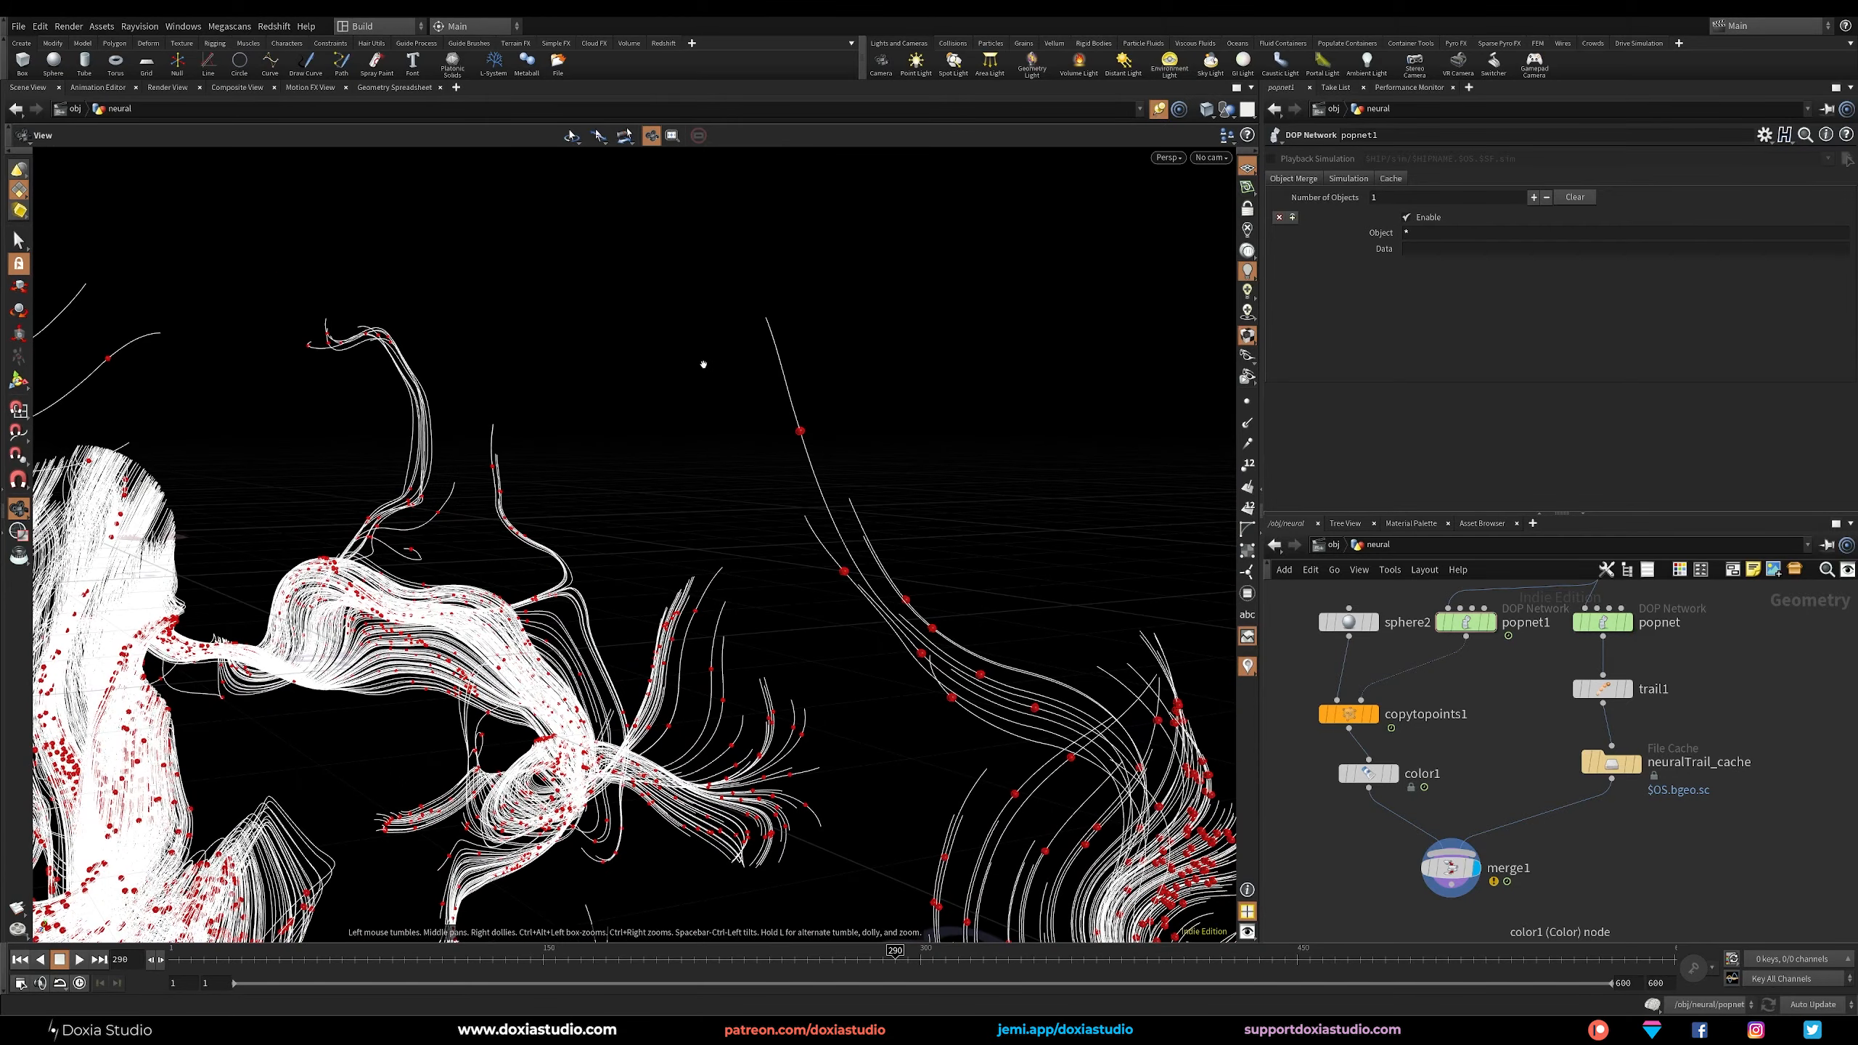
# Play the simulation onward and again from the start, examining the particle flow inside the dense trail bundles from a close angle.
pyautogui.click(80, 960)
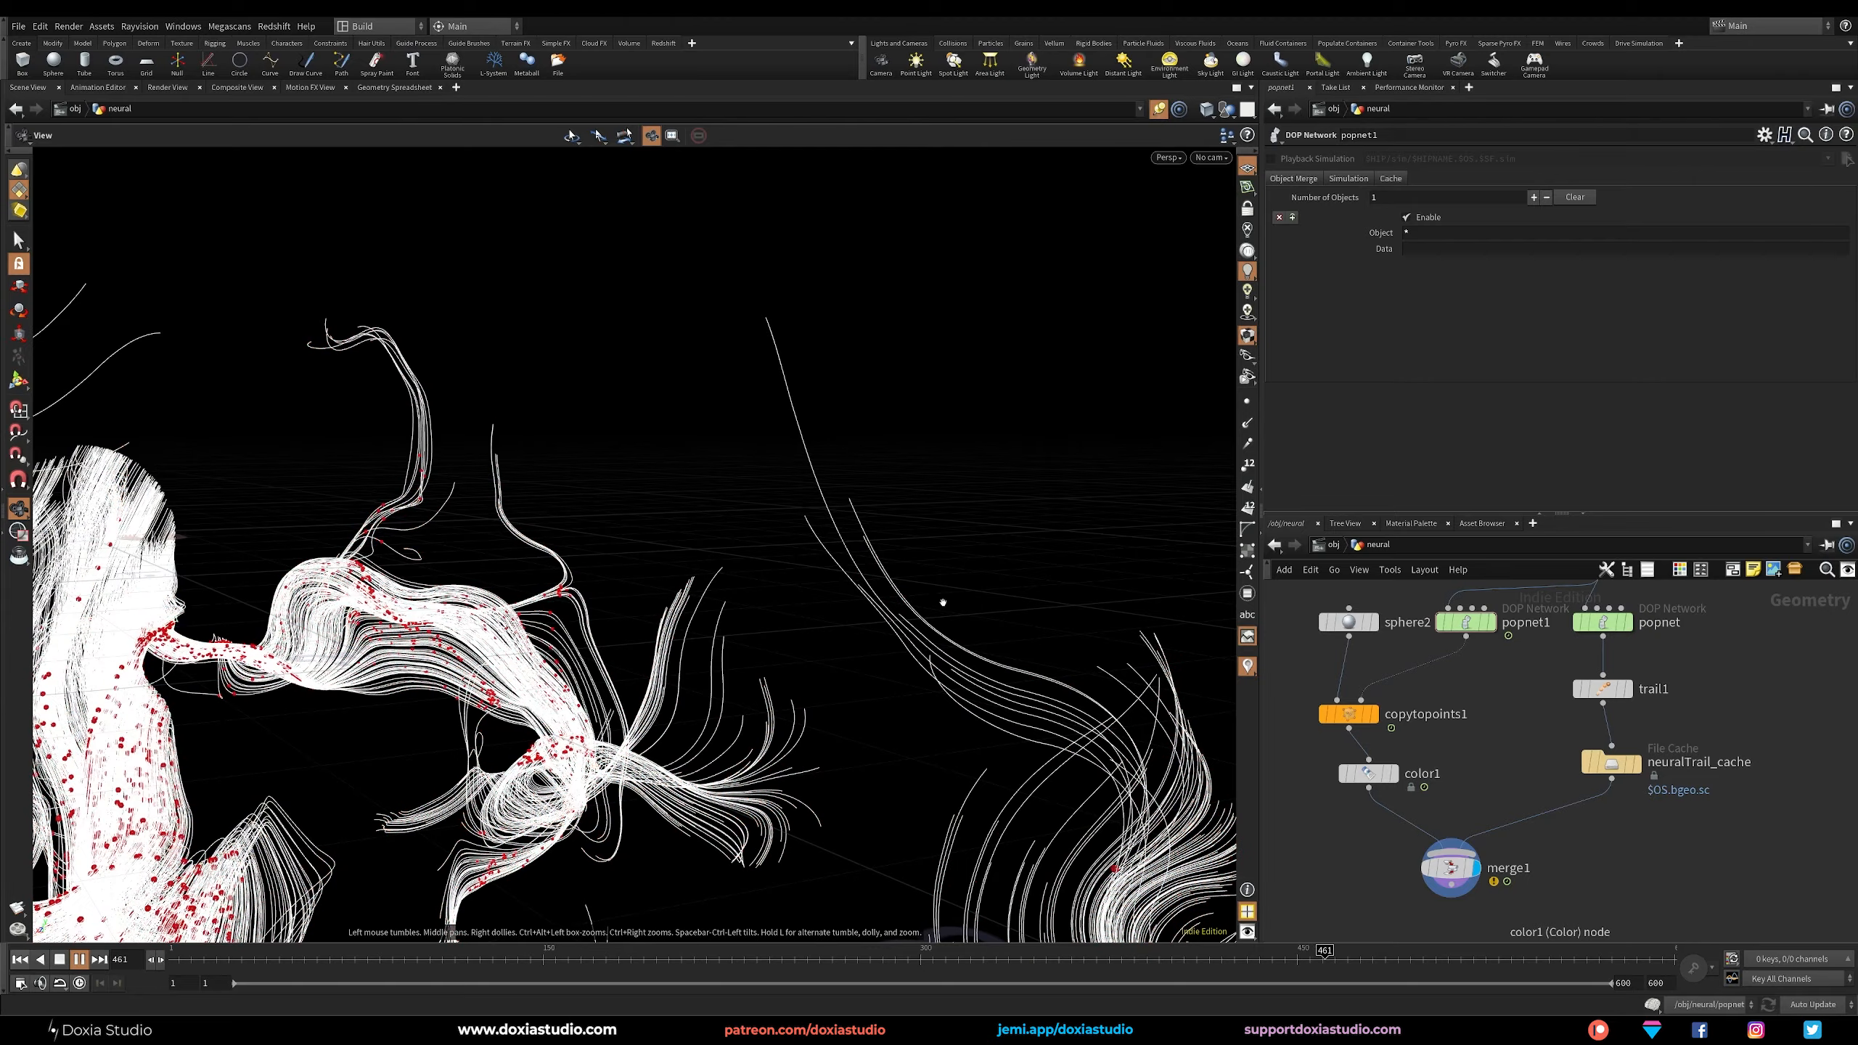
pyautogui.press('Up')
pyautogui.moveTo(721, 696); pyautogui.dragTo(734, 647, button='right')
pyautogui.moveTo(734, 647); pyautogui.dragTo(563, 475)
pyautogui.moveTo(794, 711); pyautogui.dragTo(622, 586)
pyautogui.moveTo(622, 556); pyautogui.dragTo(618, 768, button='middle')
pyautogui.click(24, 960)
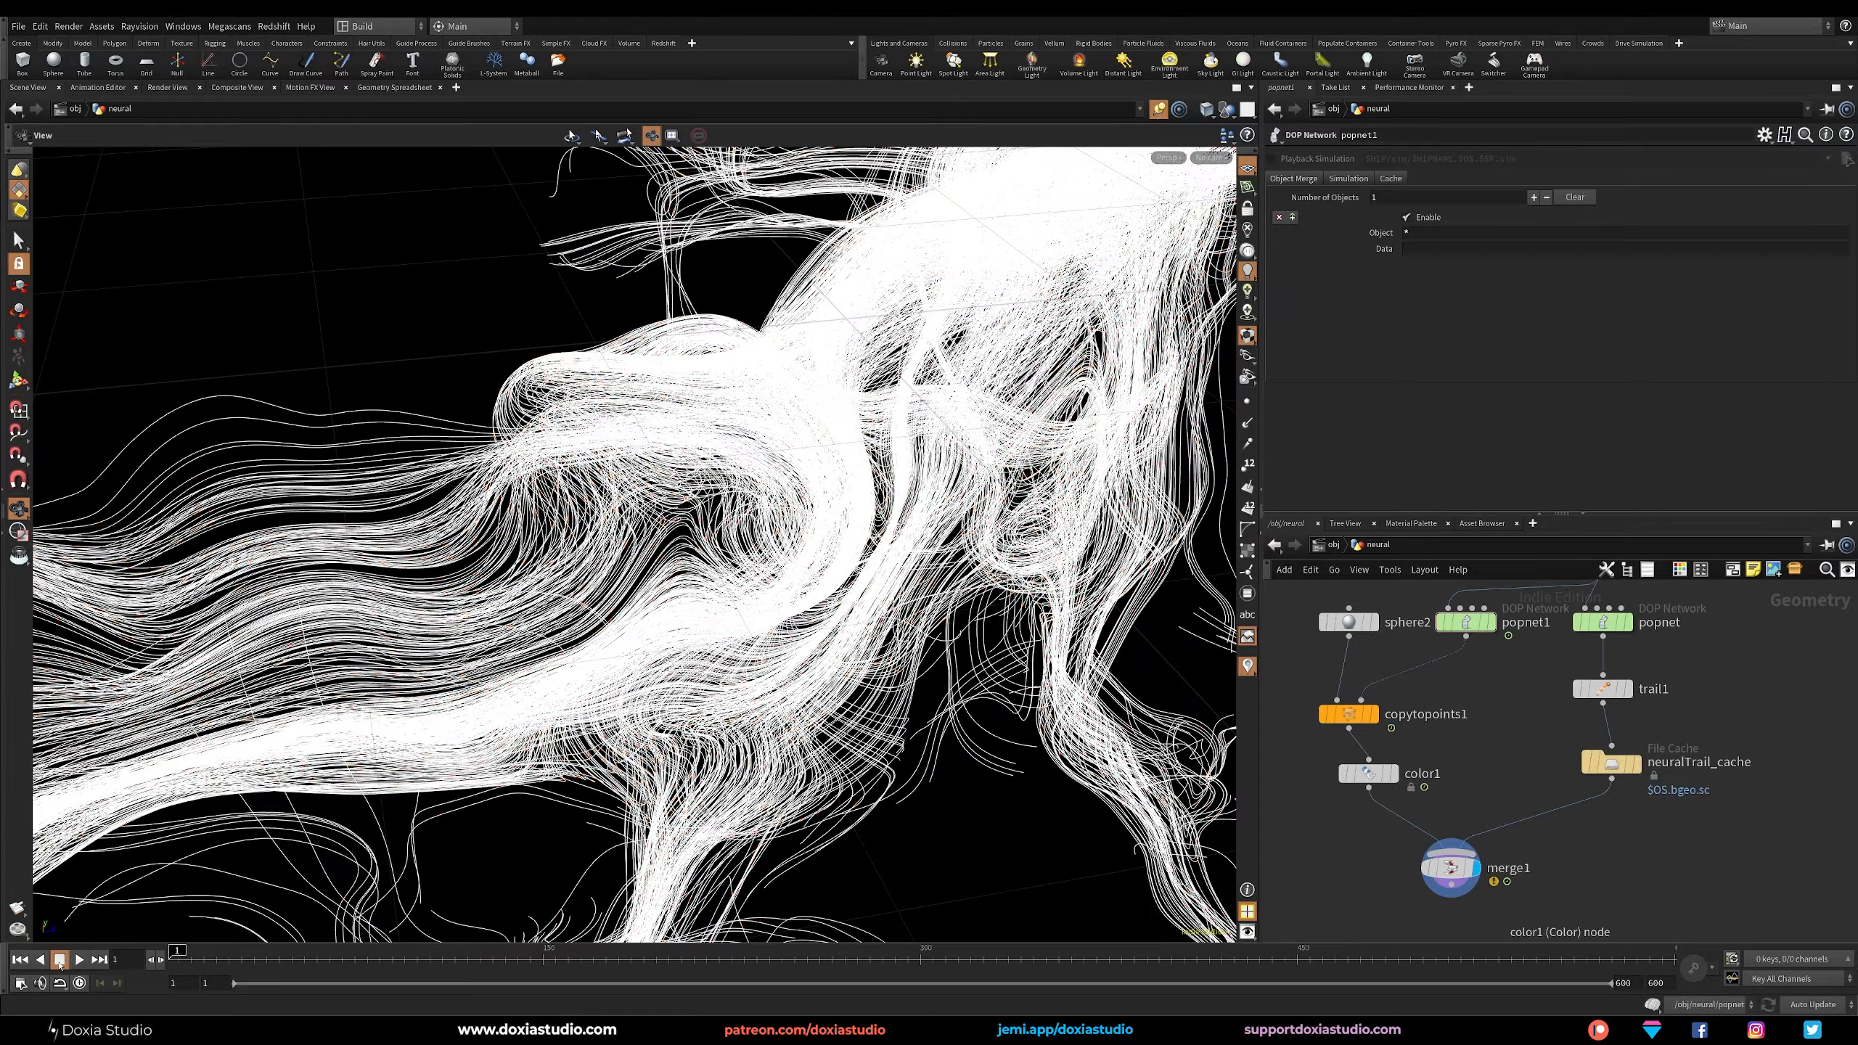
pyautogui.click(82, 960)
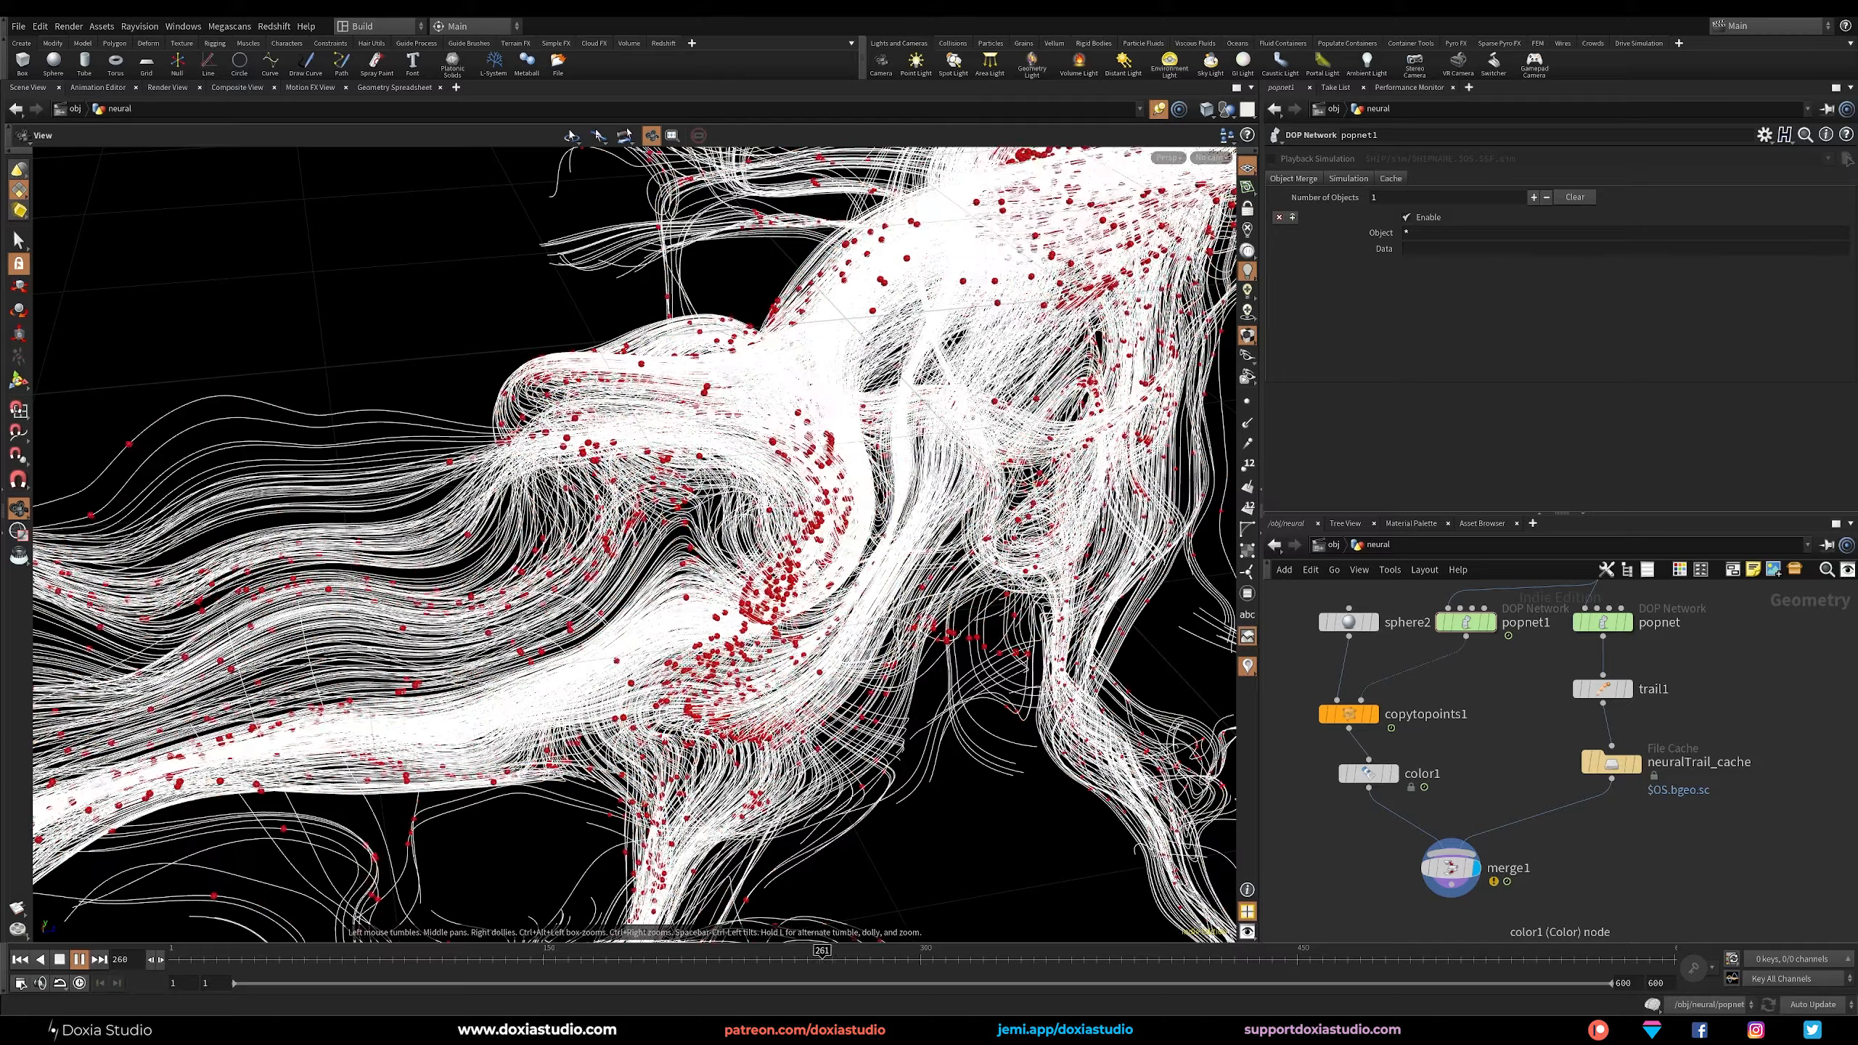
pyautogui.moveTo(1551, 900); pyautogui.dragTo(1585, 845, button='middle')
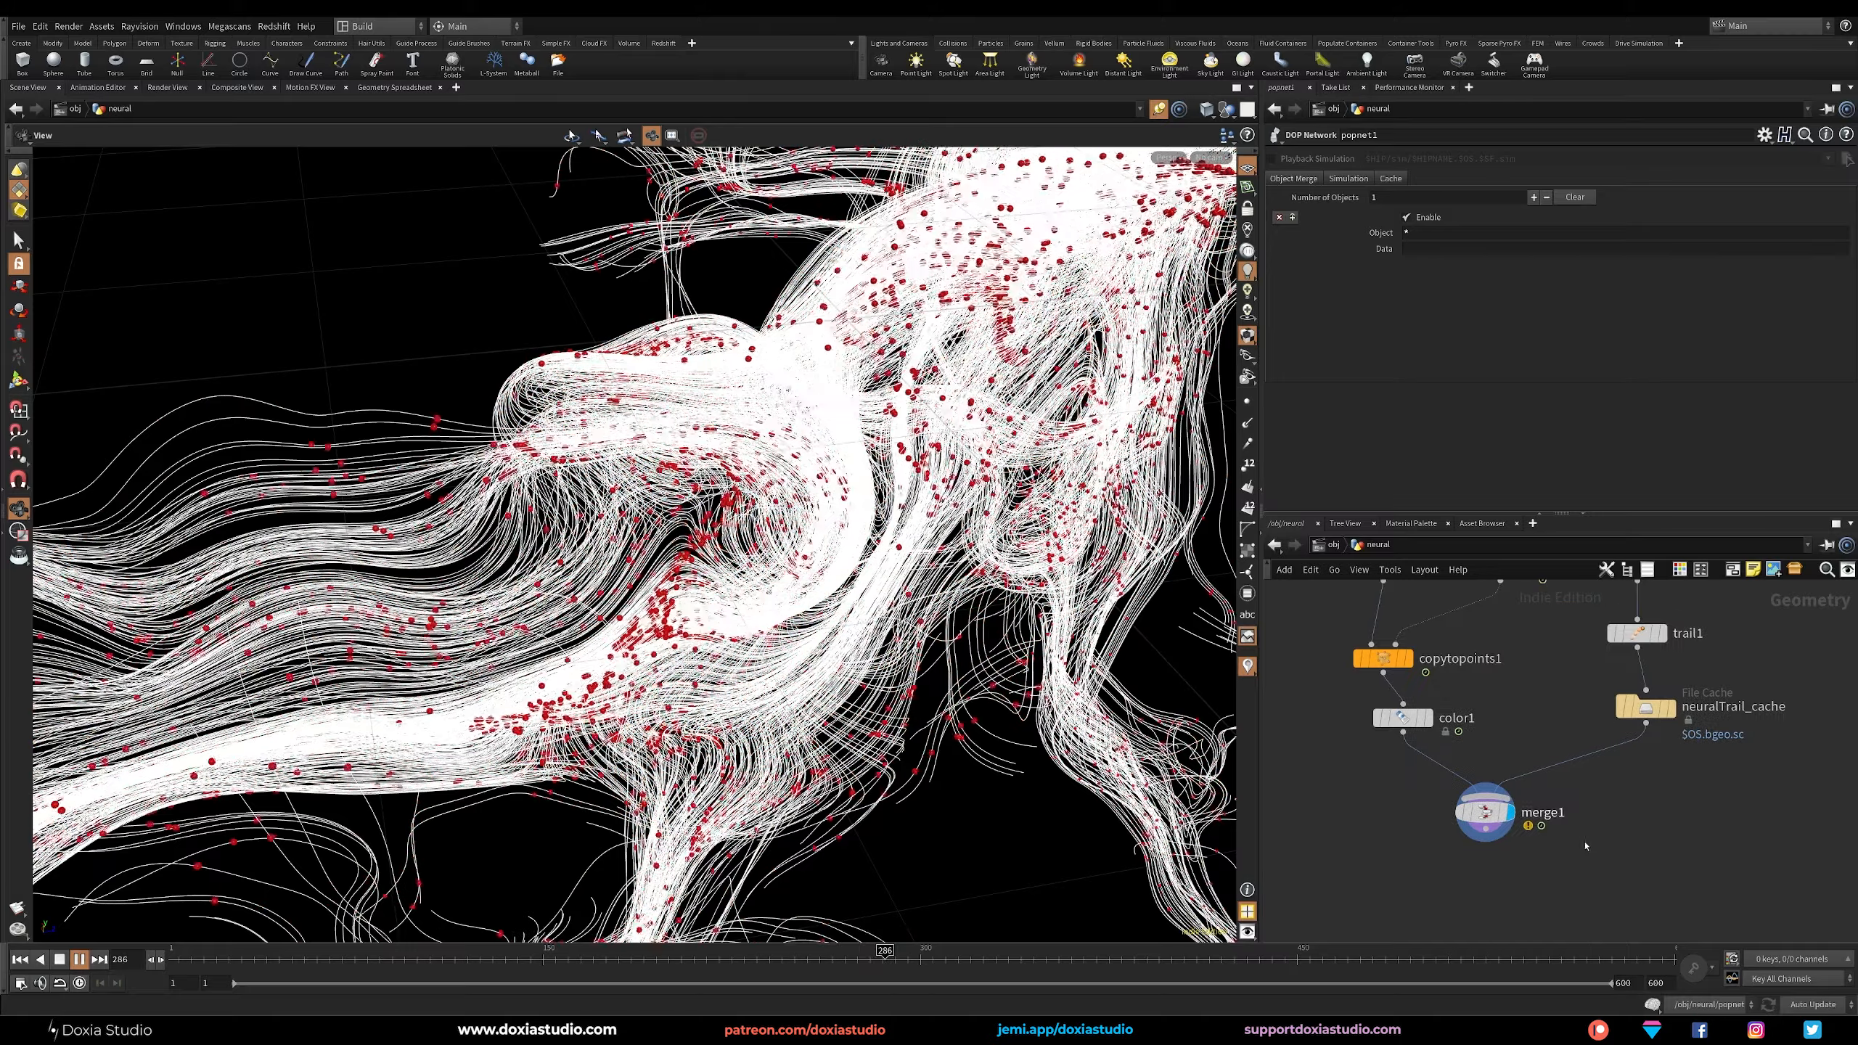
pyautogui.click(81, 960)
# Add a Point VOP below merge1, connected to its output, and make it the displayed node.
pyautogui.moveTo(1483, 831); pyautogui.dragTo(1508, 723, button='middle')
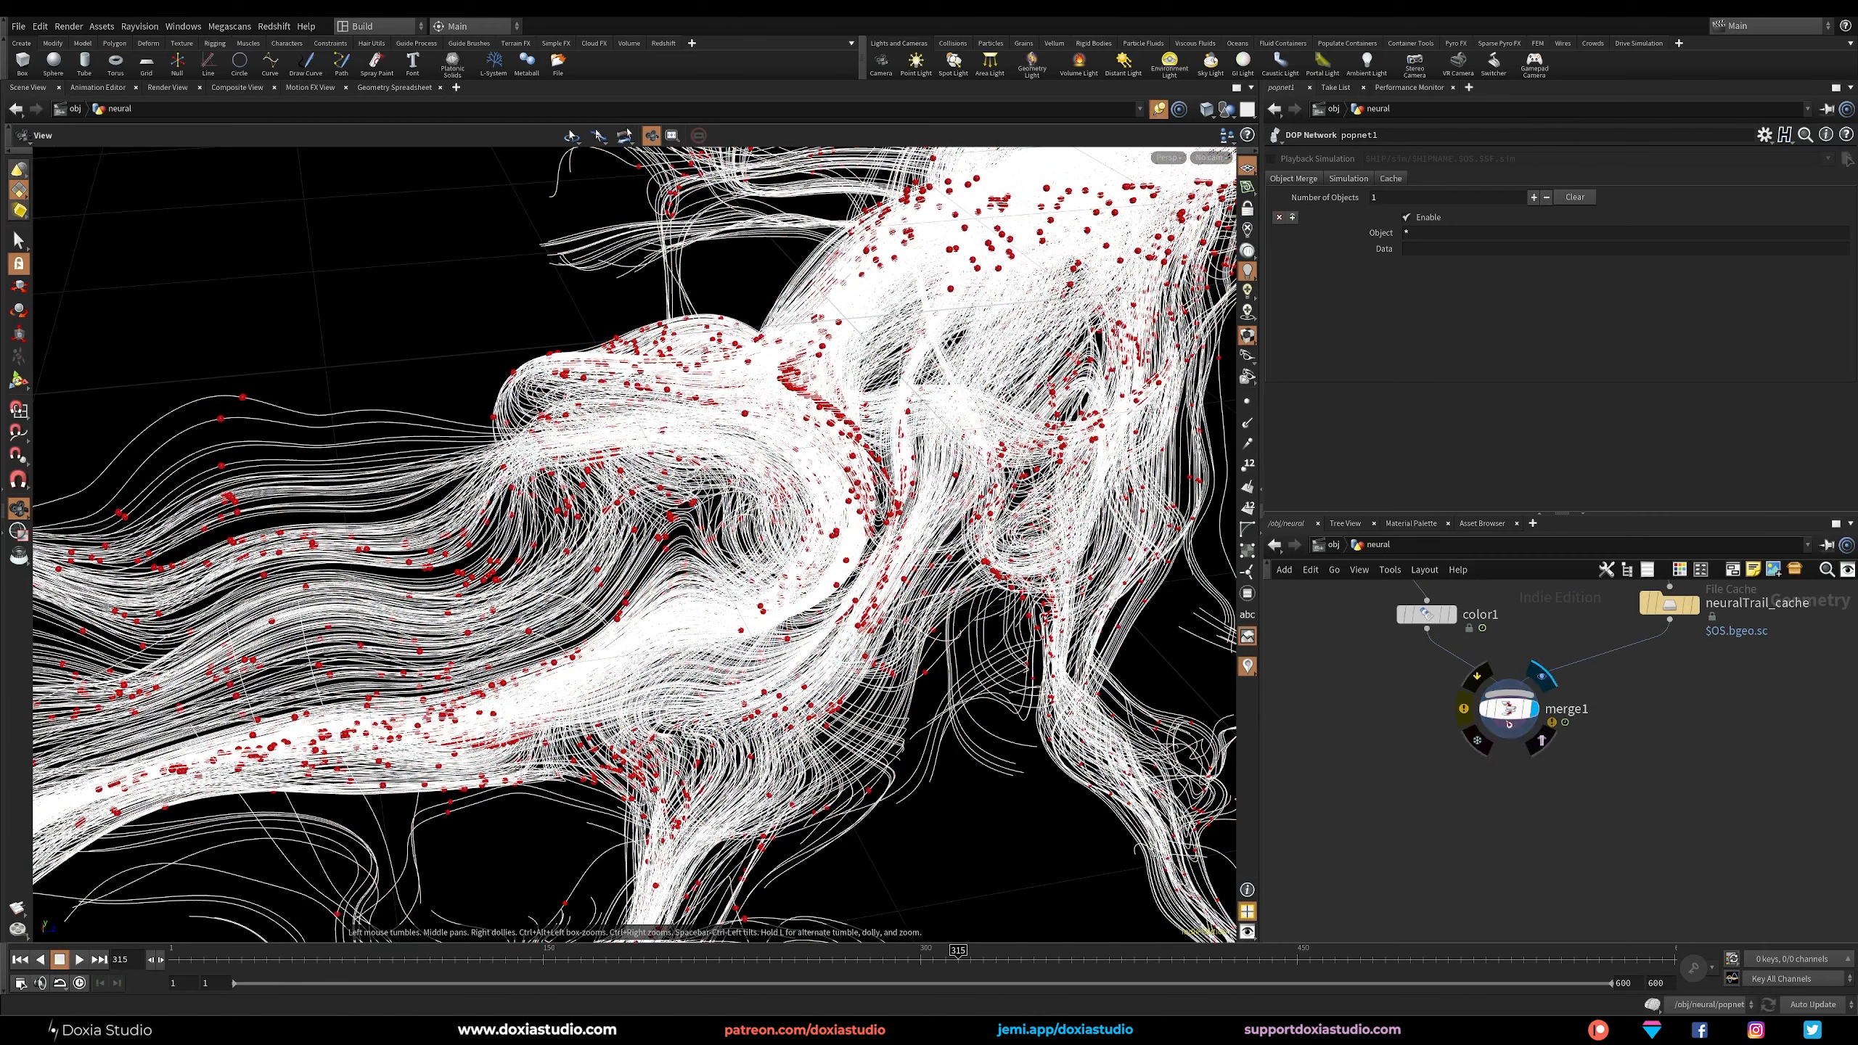
pyautogui.press('Tab')
pyautogui.write('vop')
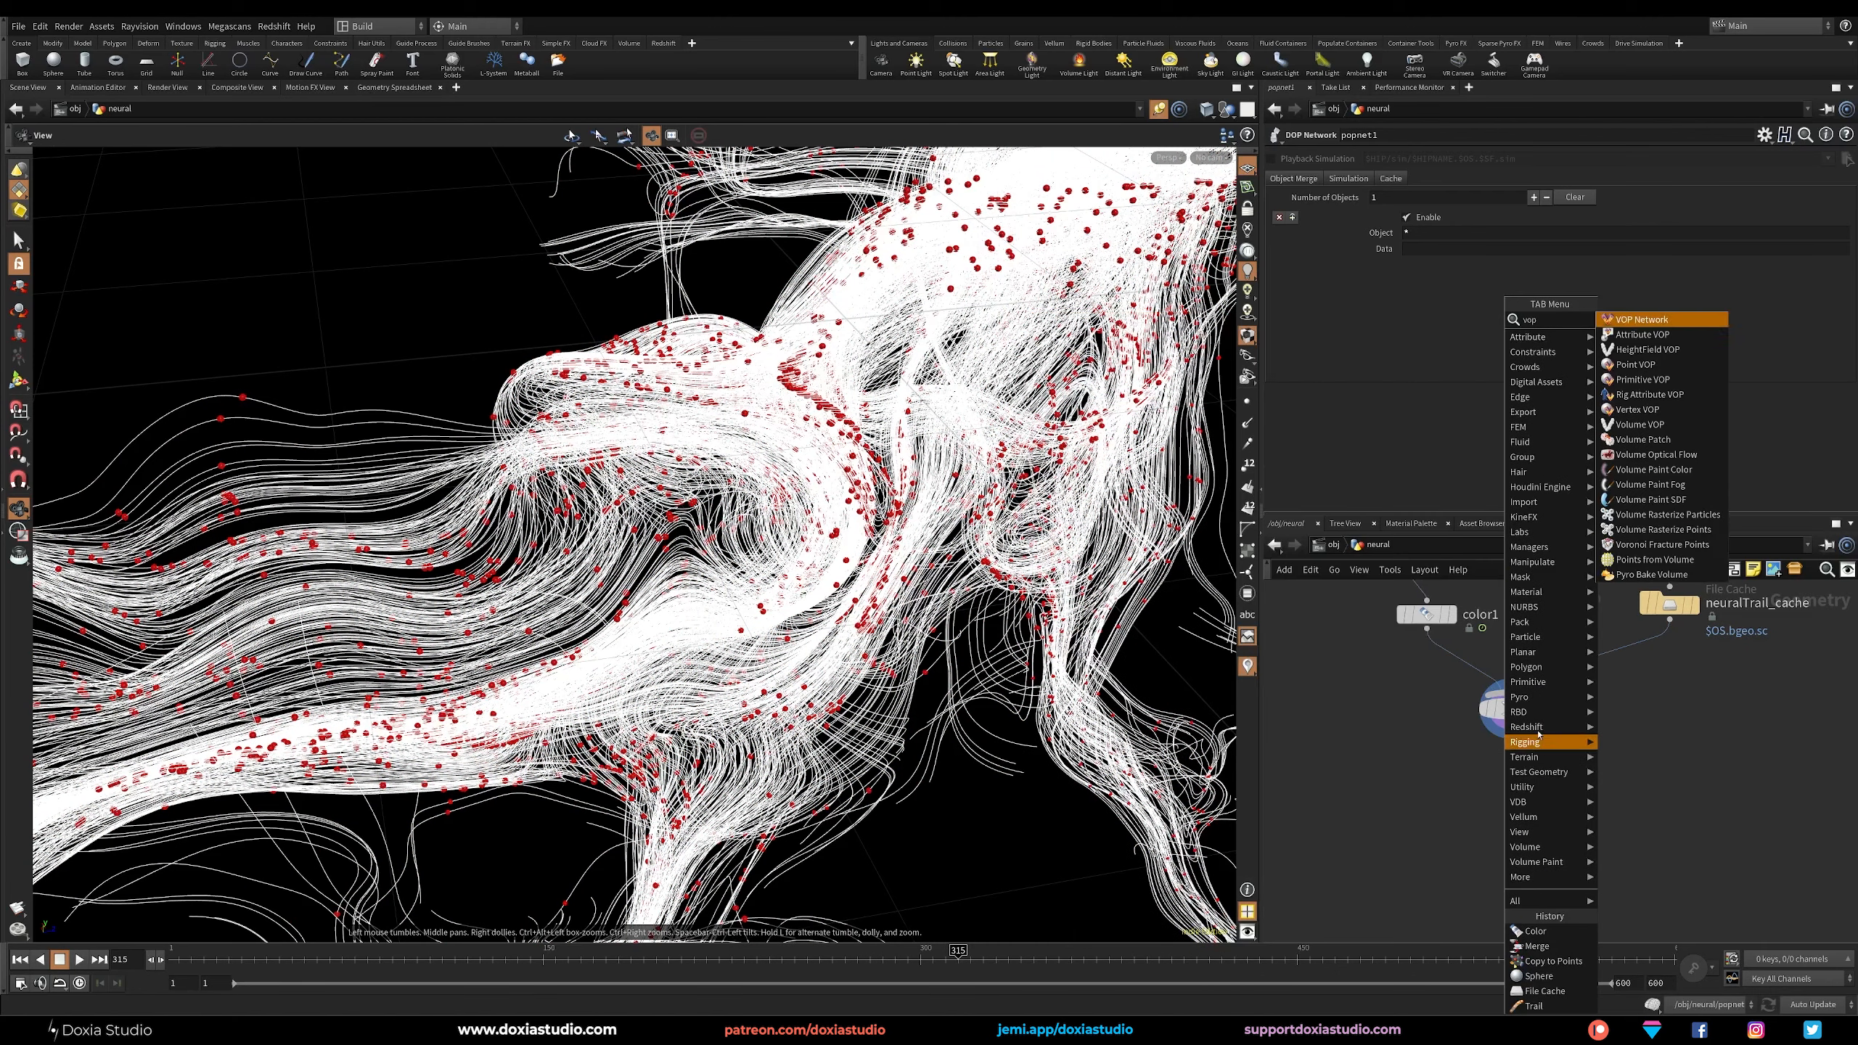
pyautogui.click(1659, 365)
pyautogui.click(1504, 784)
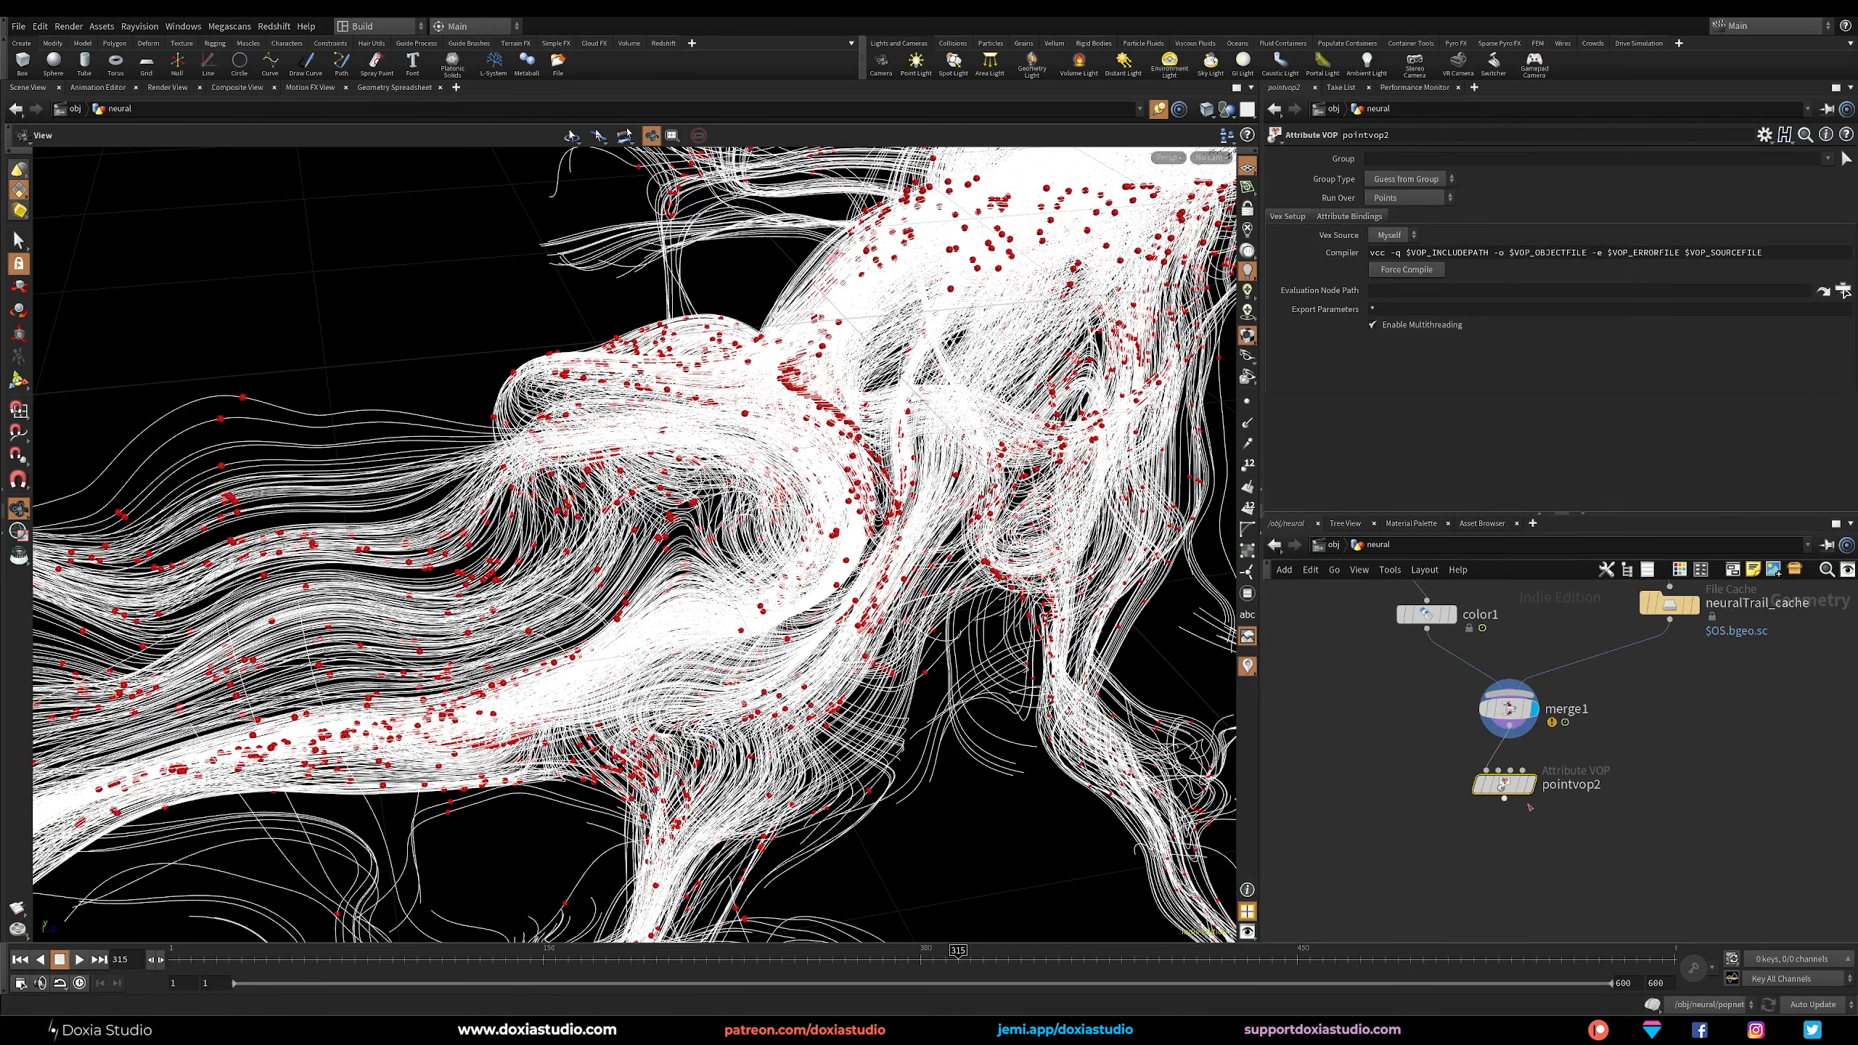
pyautogui.click(1528, 787)
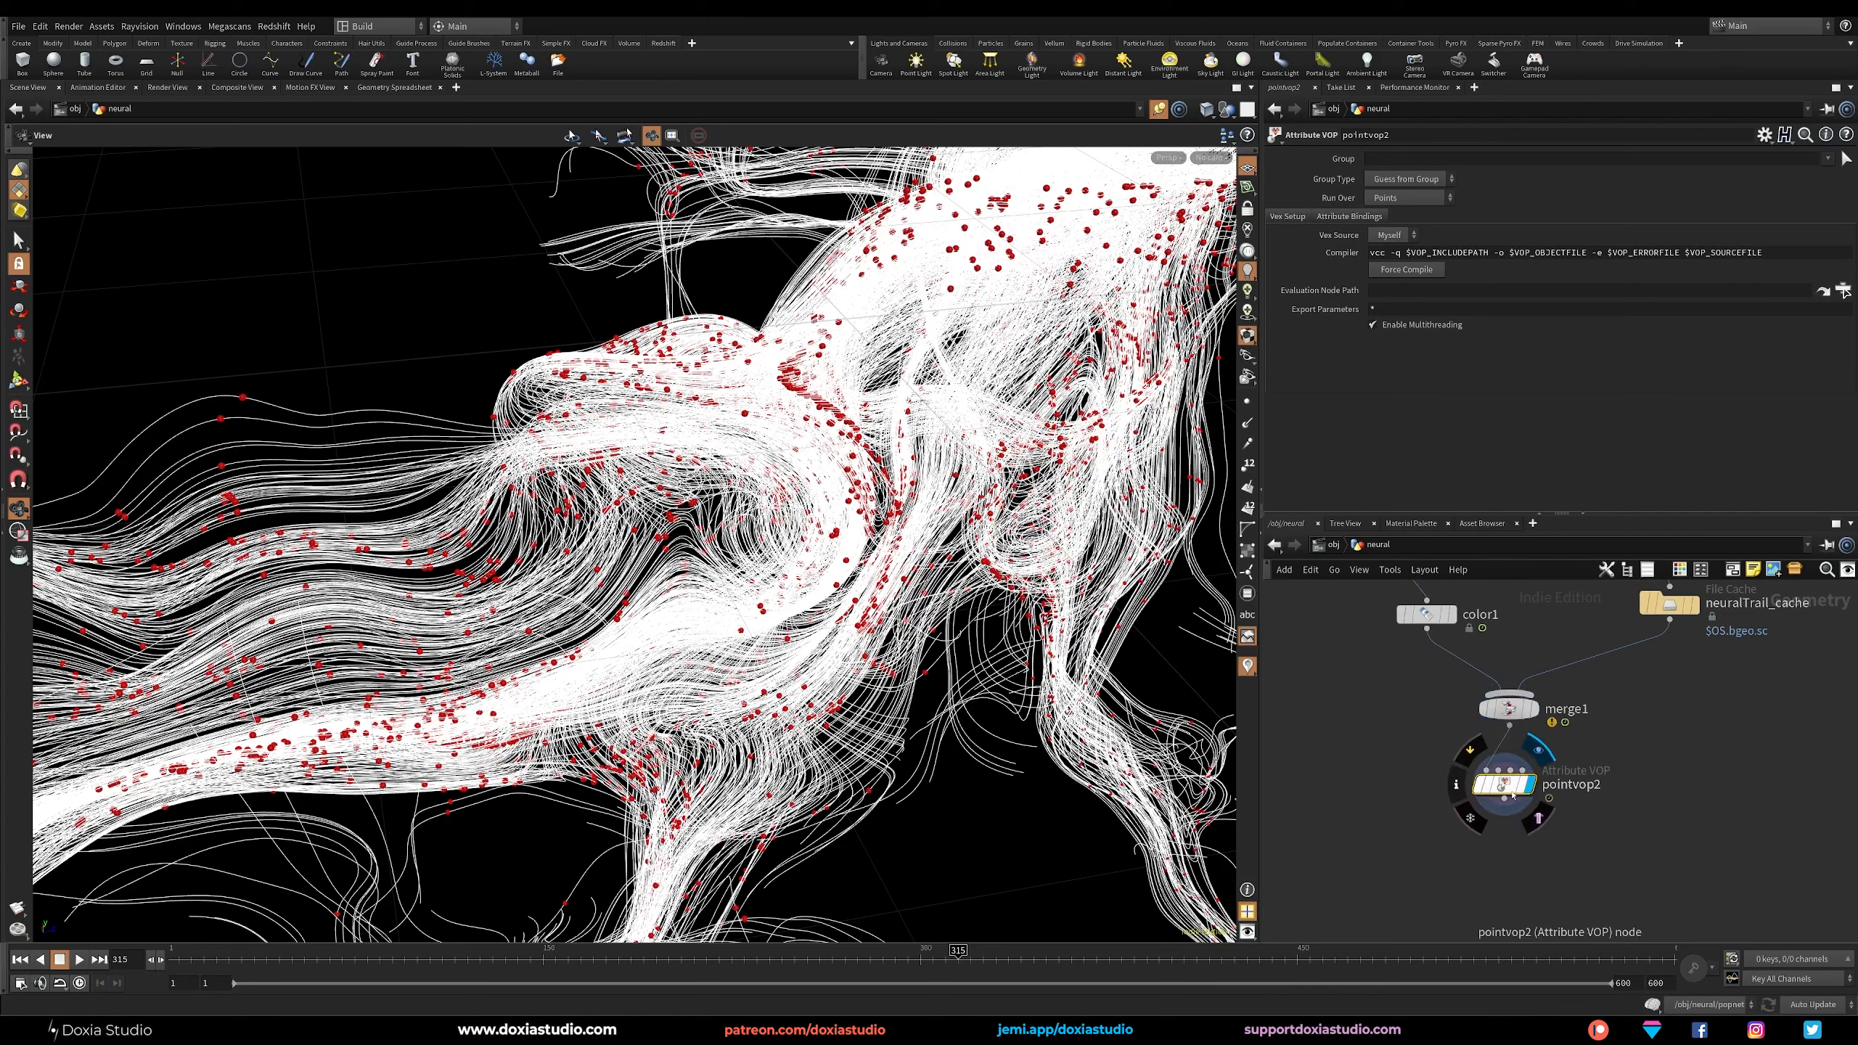
# Rename the new Point VOP as add_movement and open its inner network.
pyautogui.doubleClick(1551, 788)
pyautogui.write('add_movement')
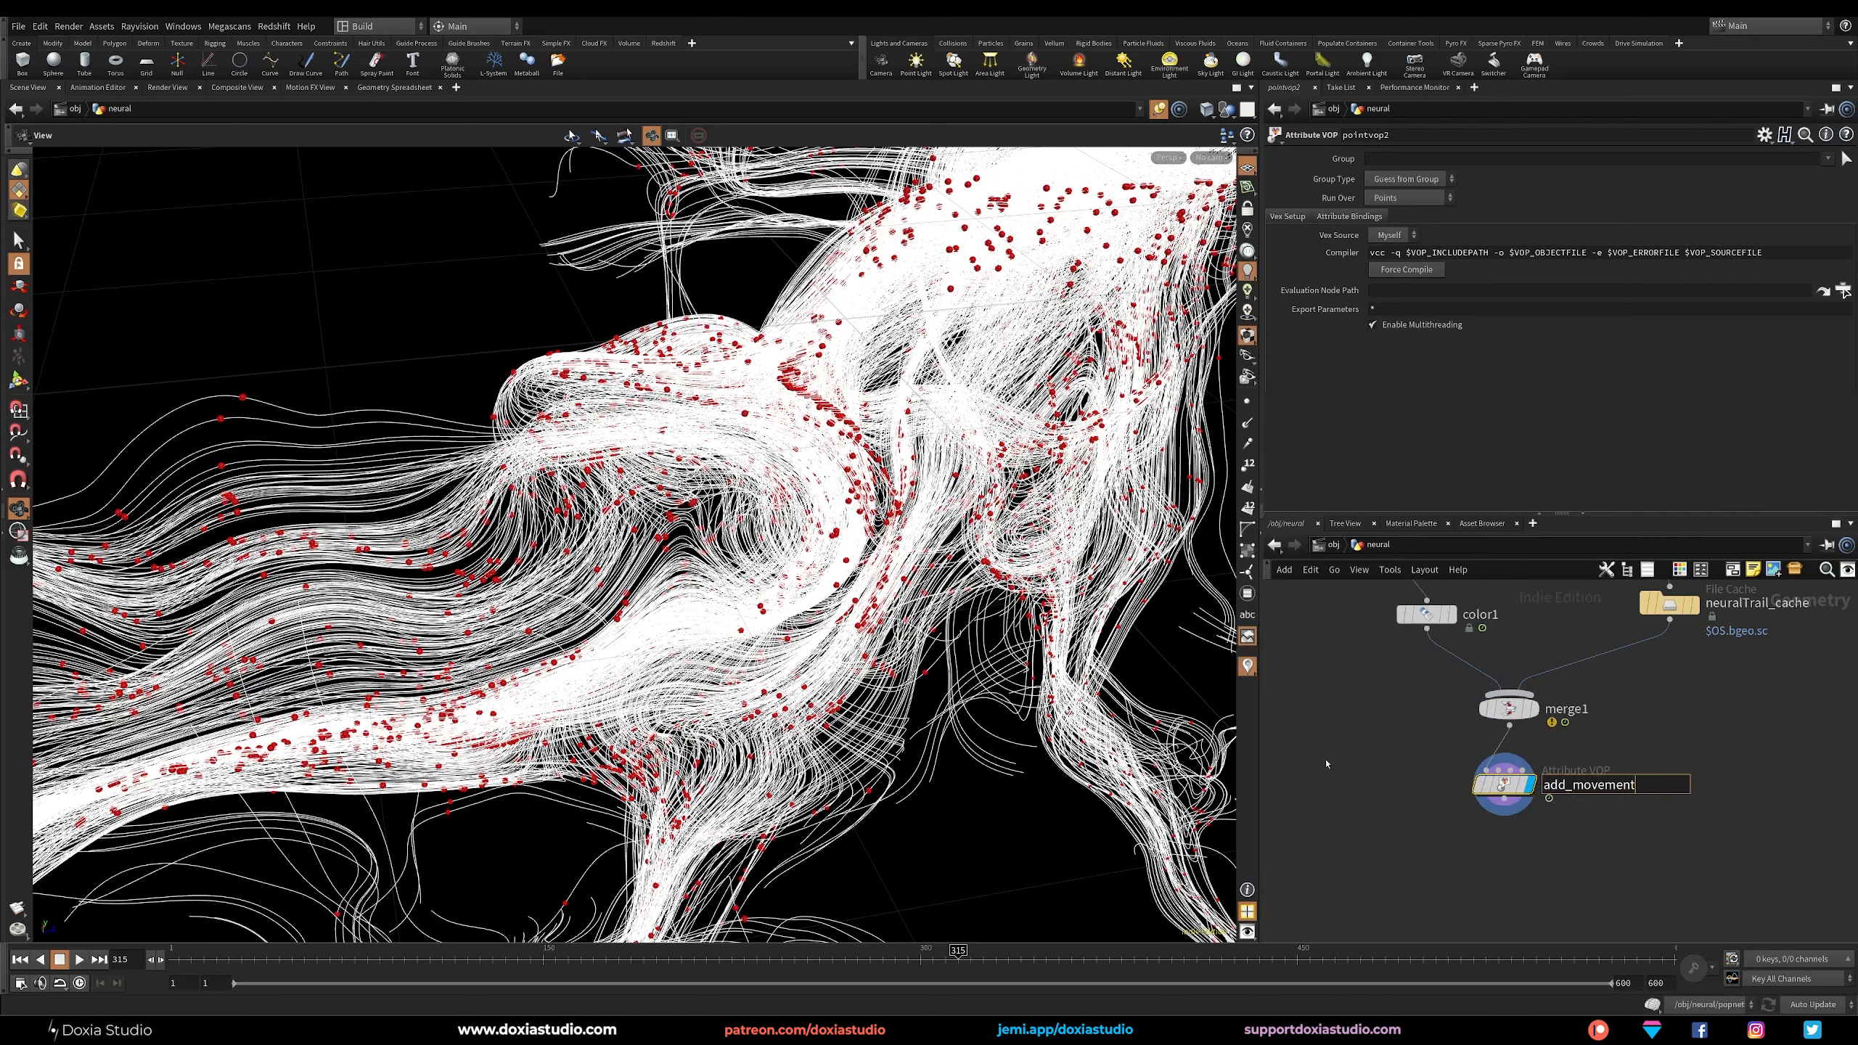
pyautogui.press('Return')
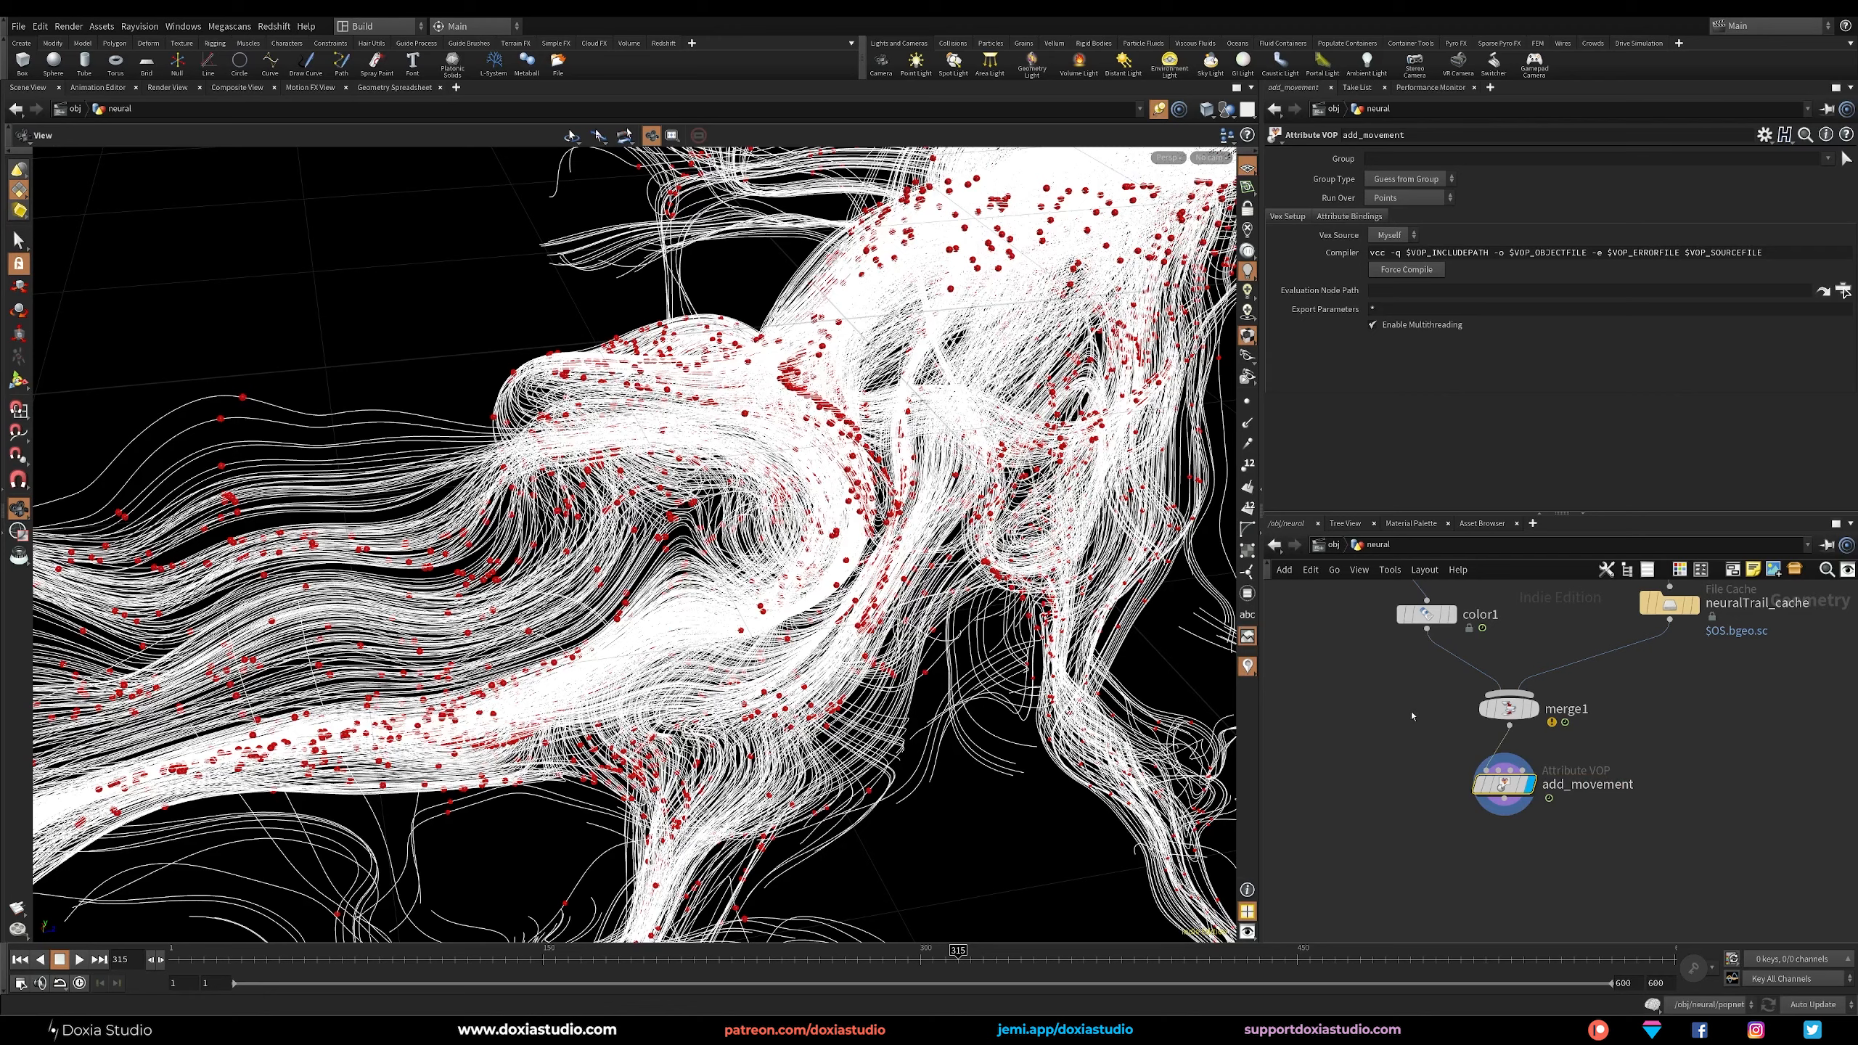
pyautogui.doubleClick(1503, 783)
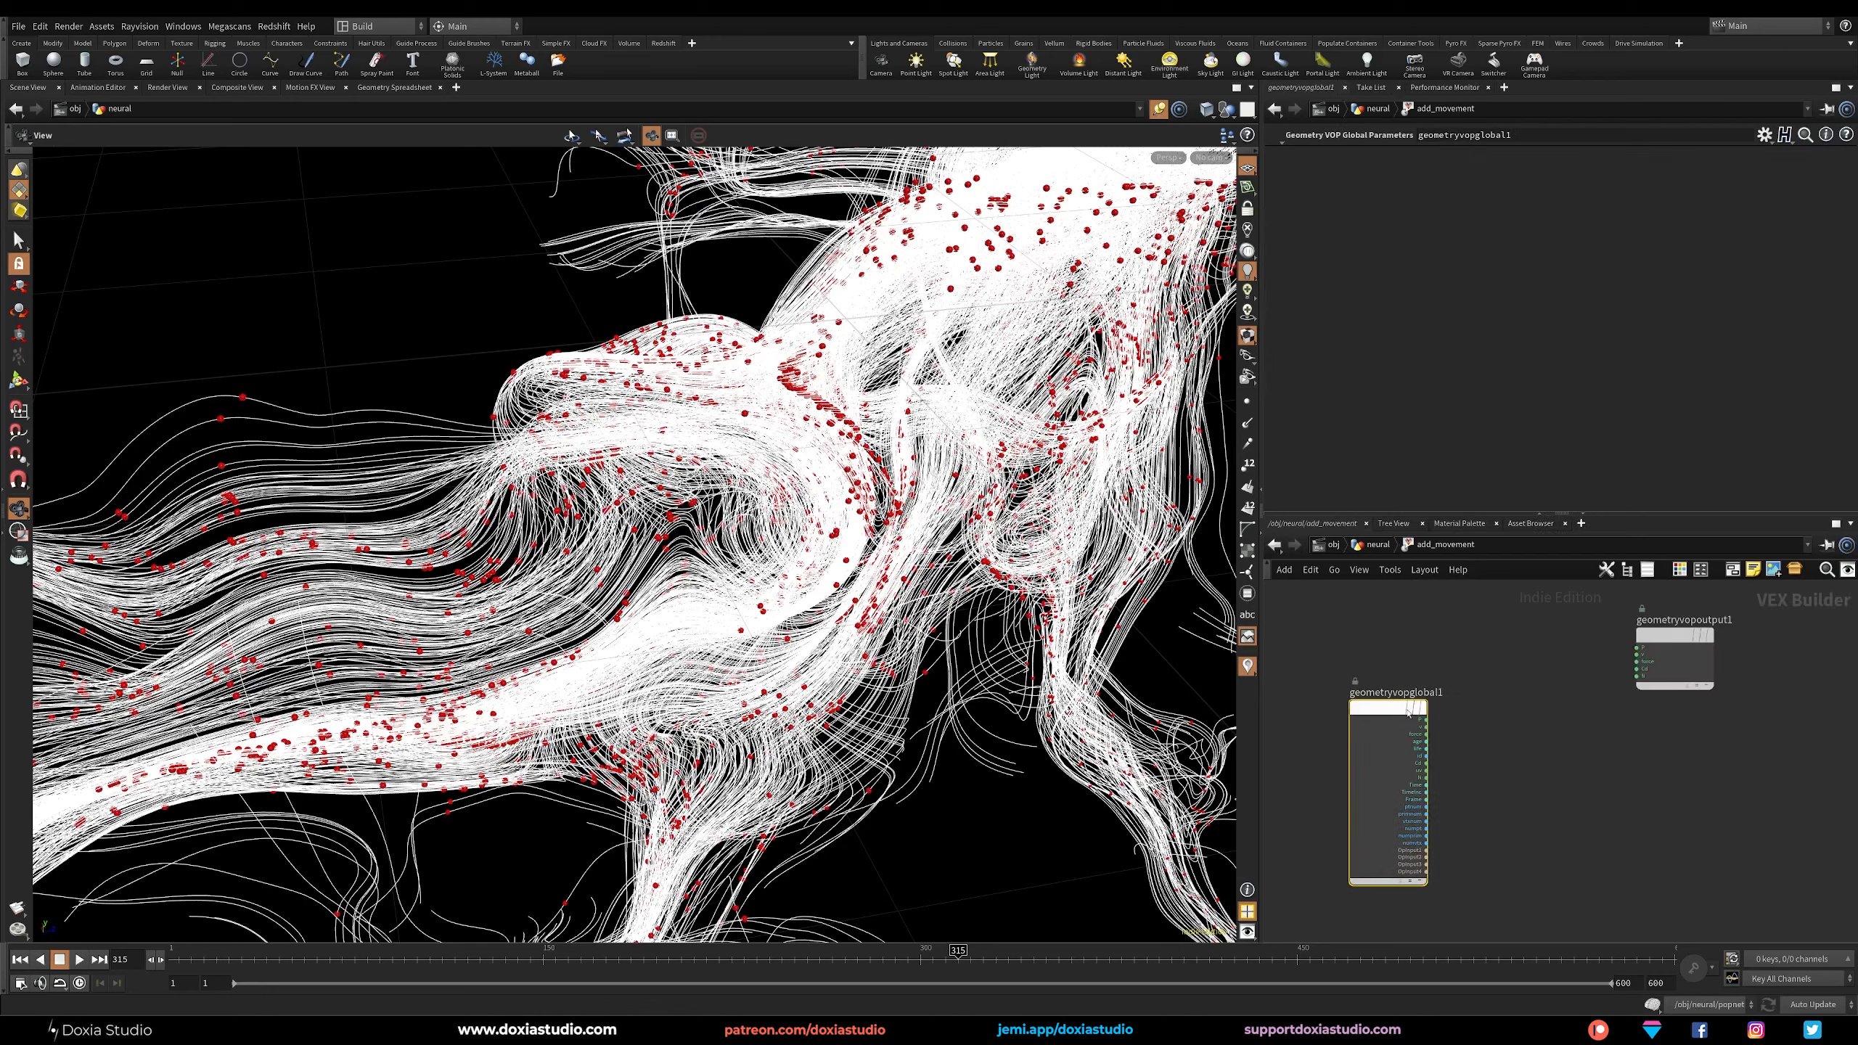
# Place an Anti-Aliased Flow Noise node between the global parameters and the output node, moving the output aside for space.
pyautogui.press('Tab')
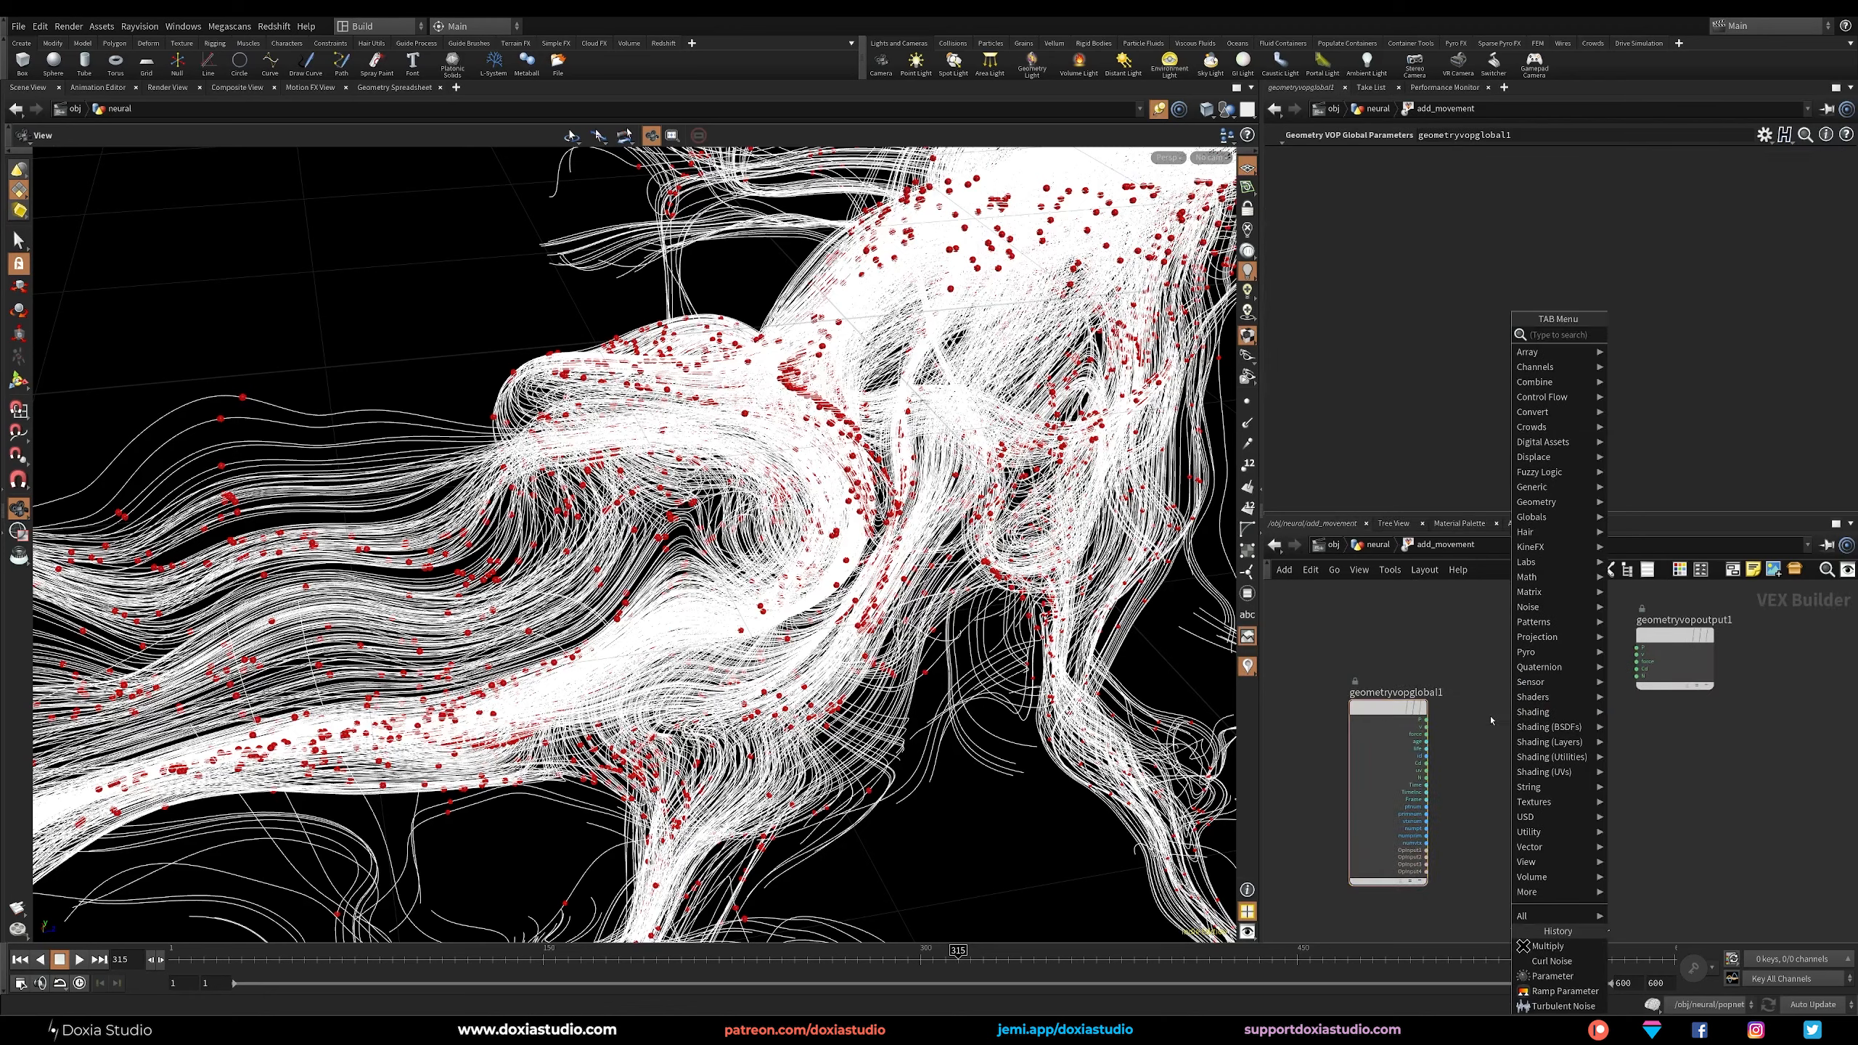
pyautogui.write('flow')
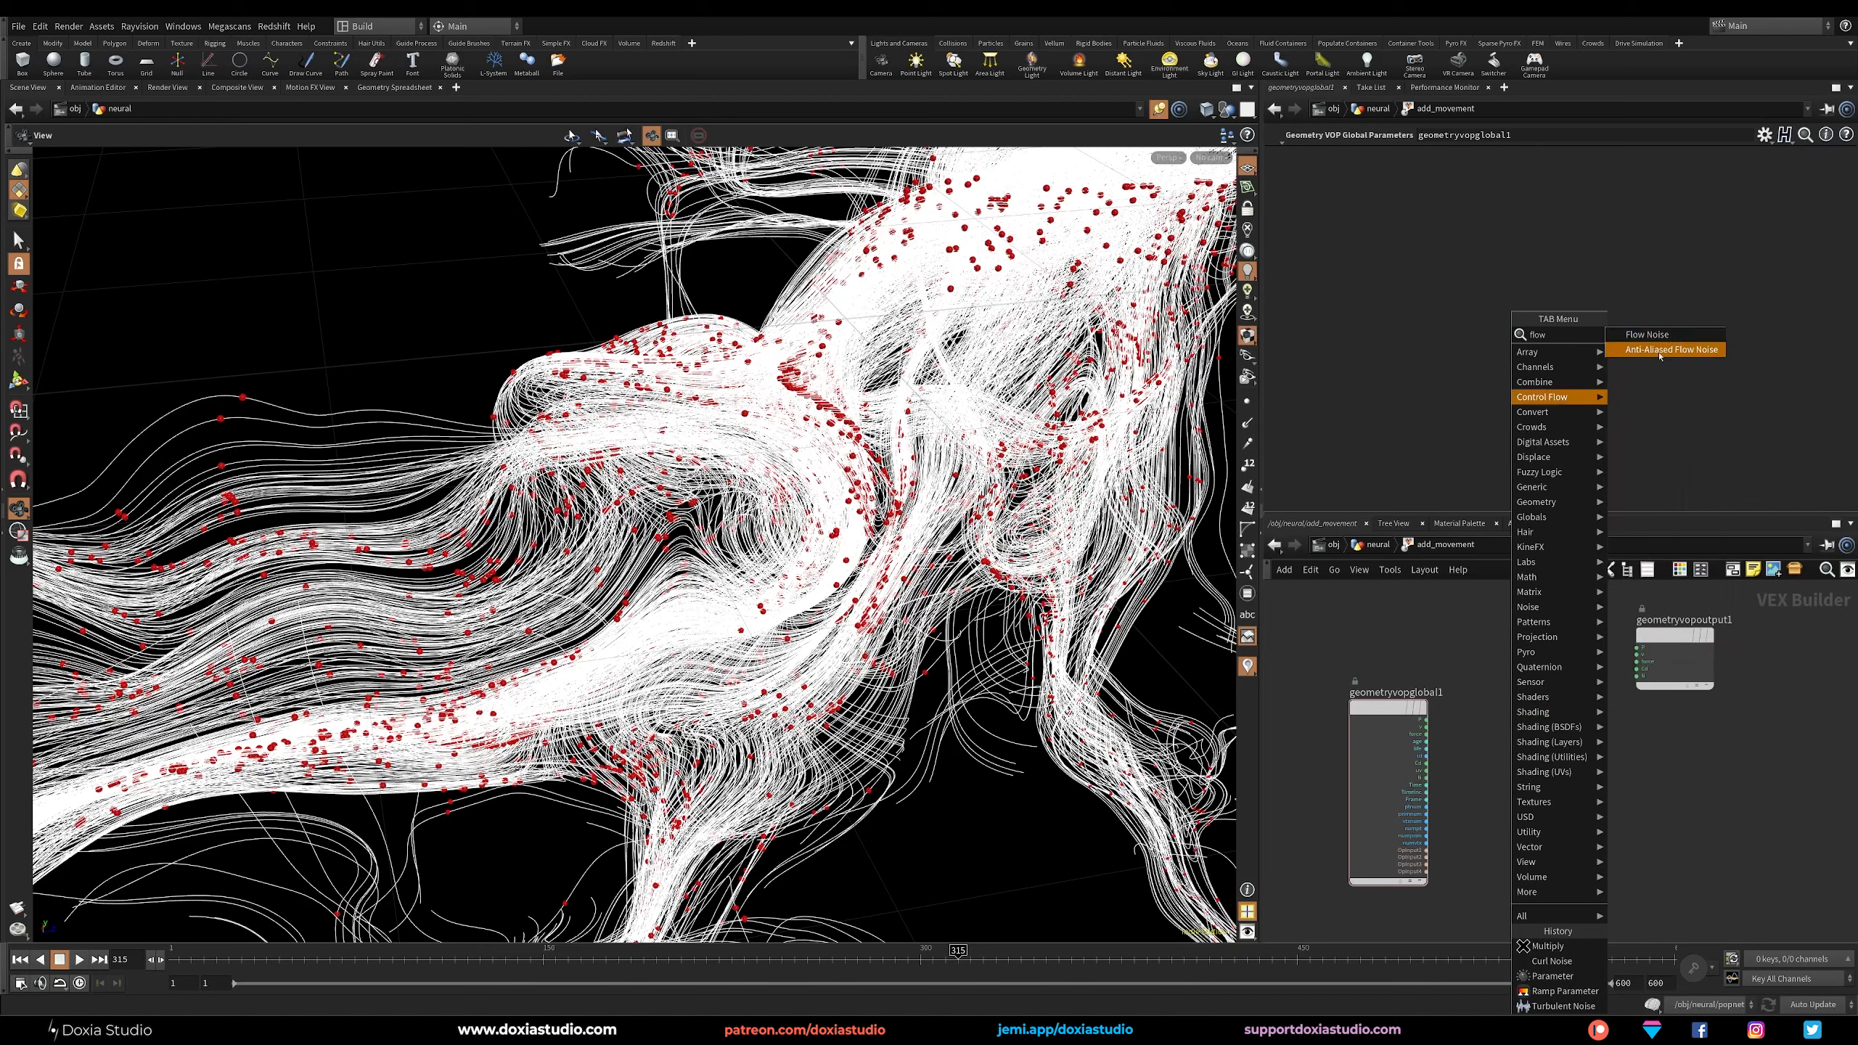
pyautogui.click(1661, 349)
pyautogui.click(1545, 728)
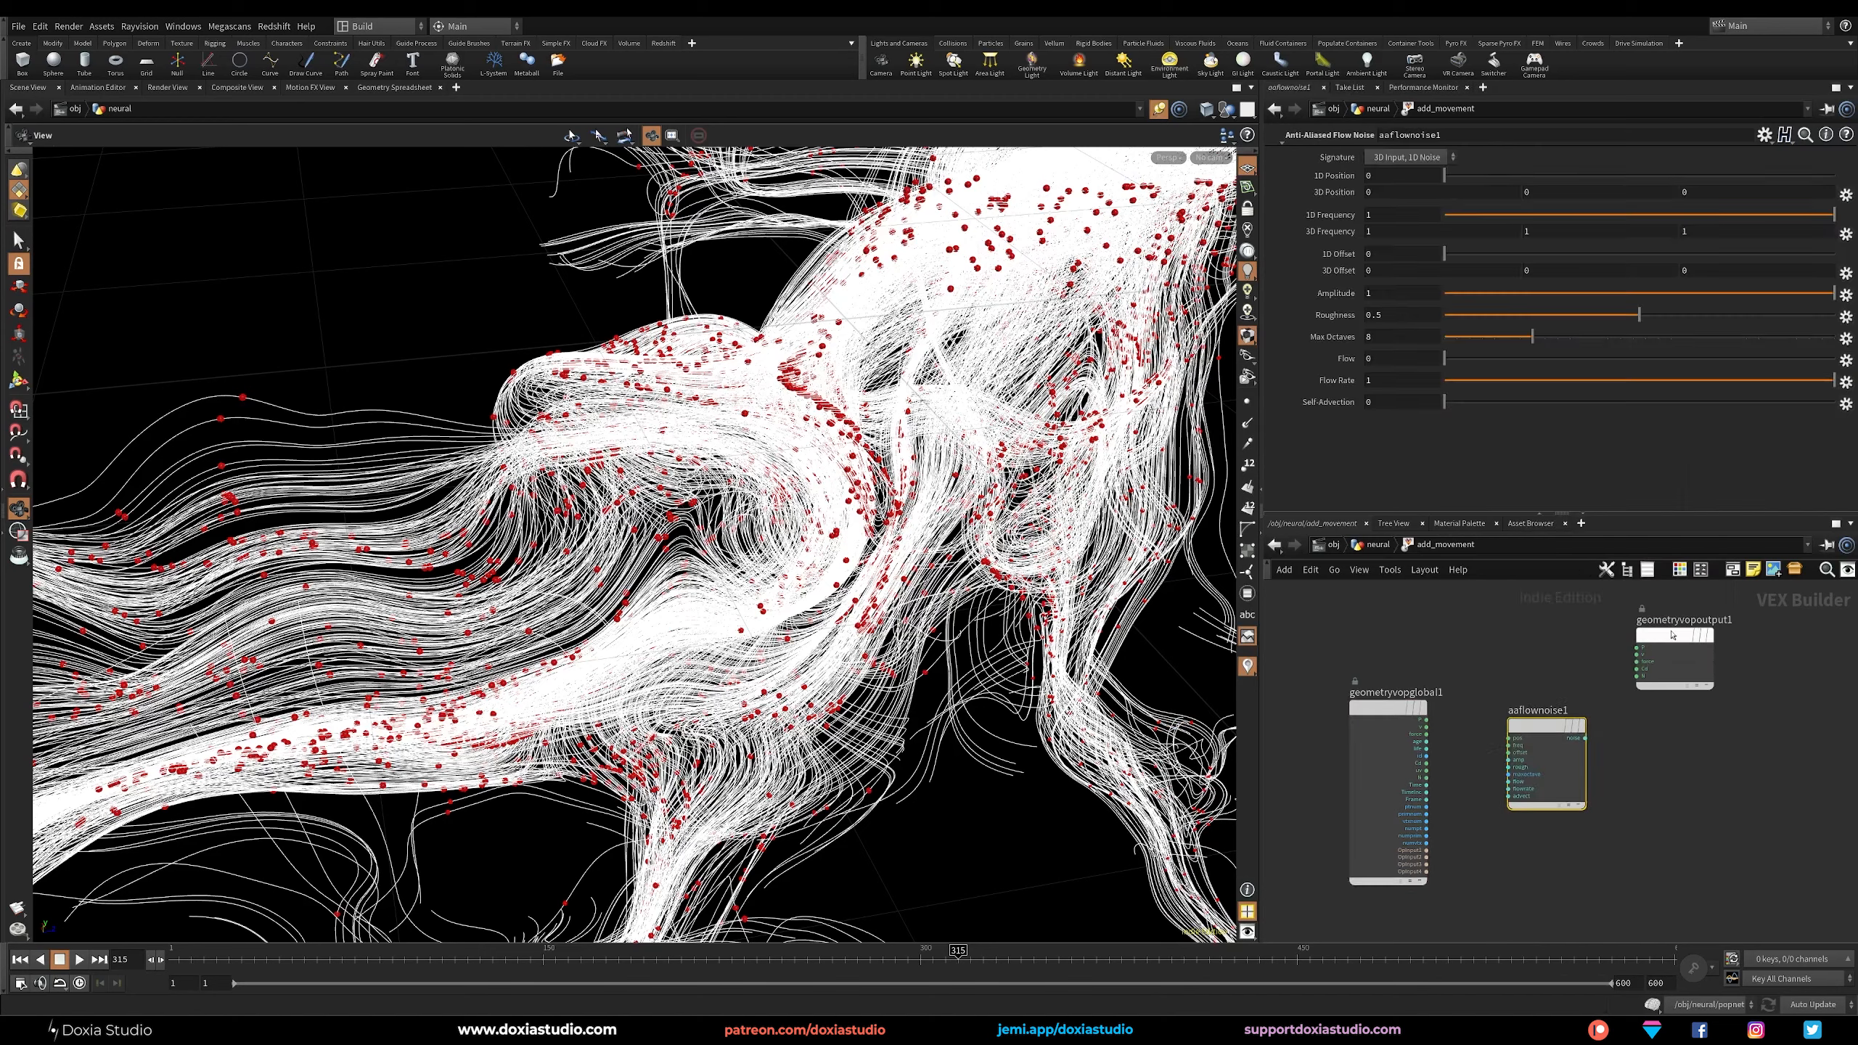
pyautogui.moveTo(1730, 652); pyautogui.dragTo(1731, 652)
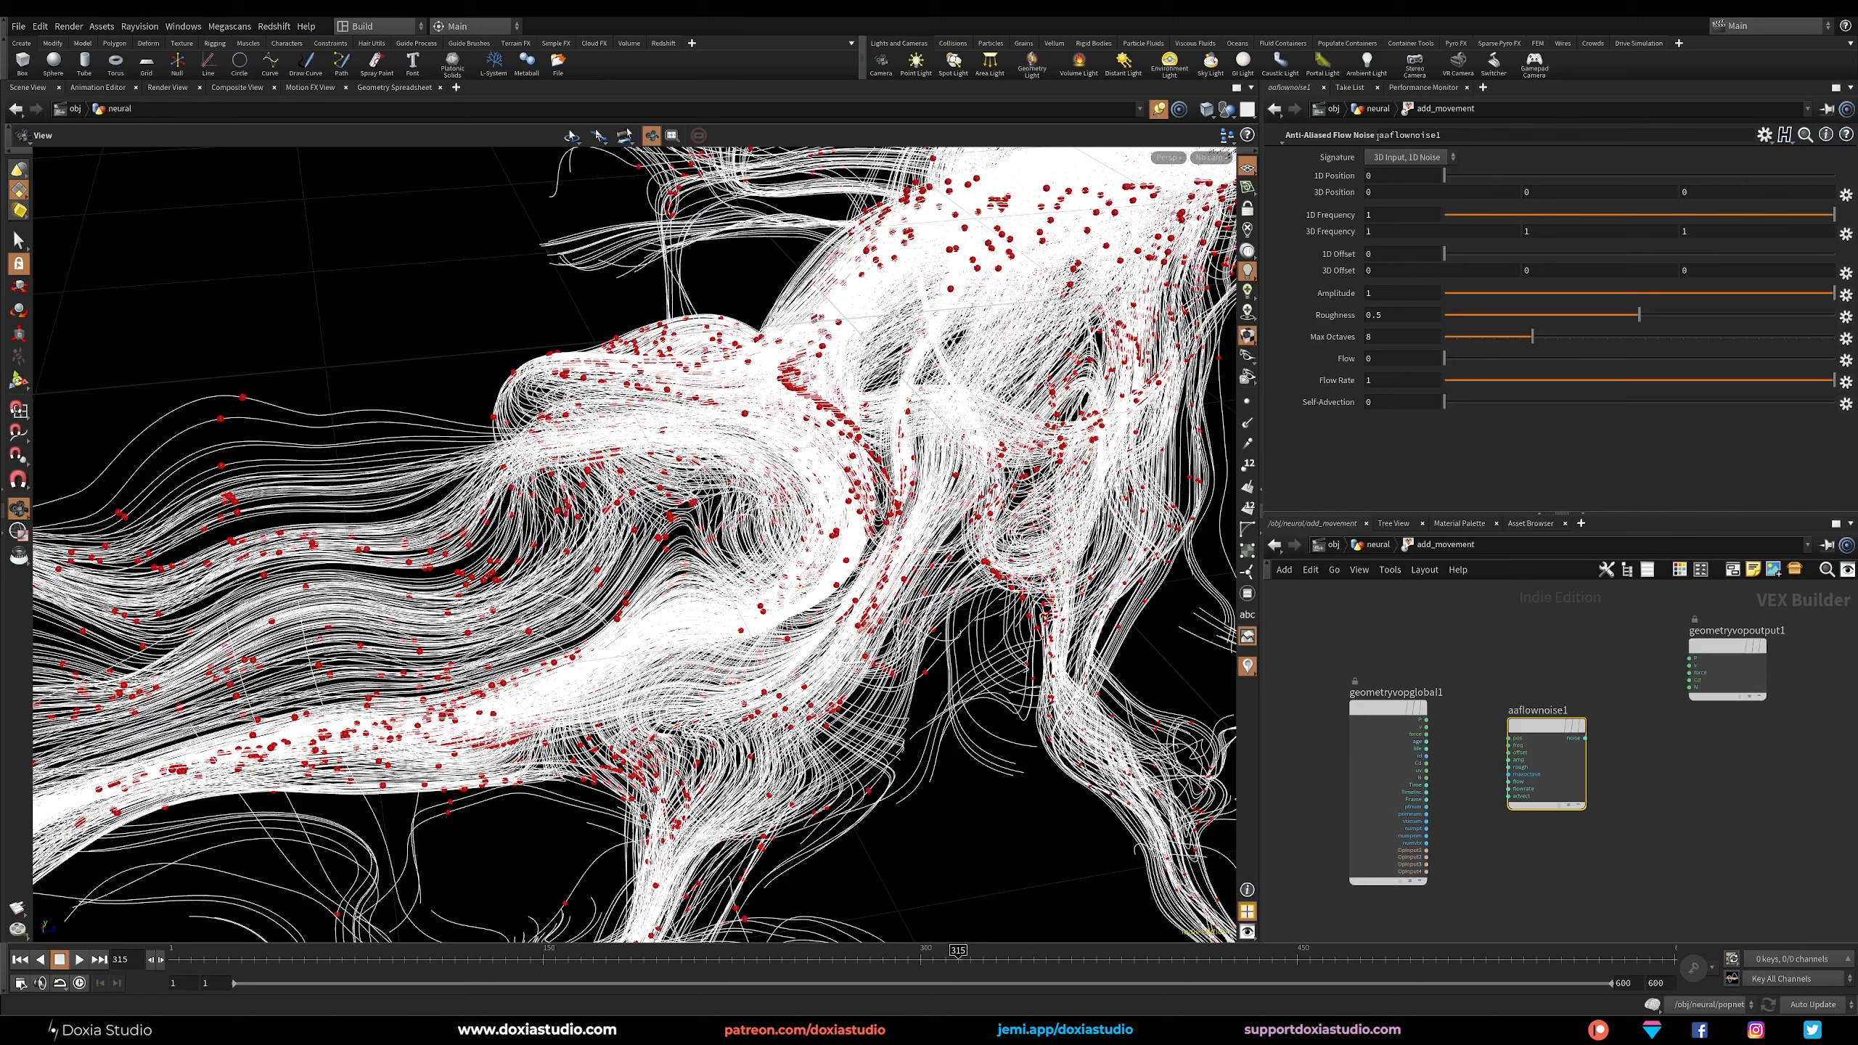
# Set the flow noise signature to 4D Input, 3D Noise and reposition the node in the network.
pyautogui.click(1413, 158)
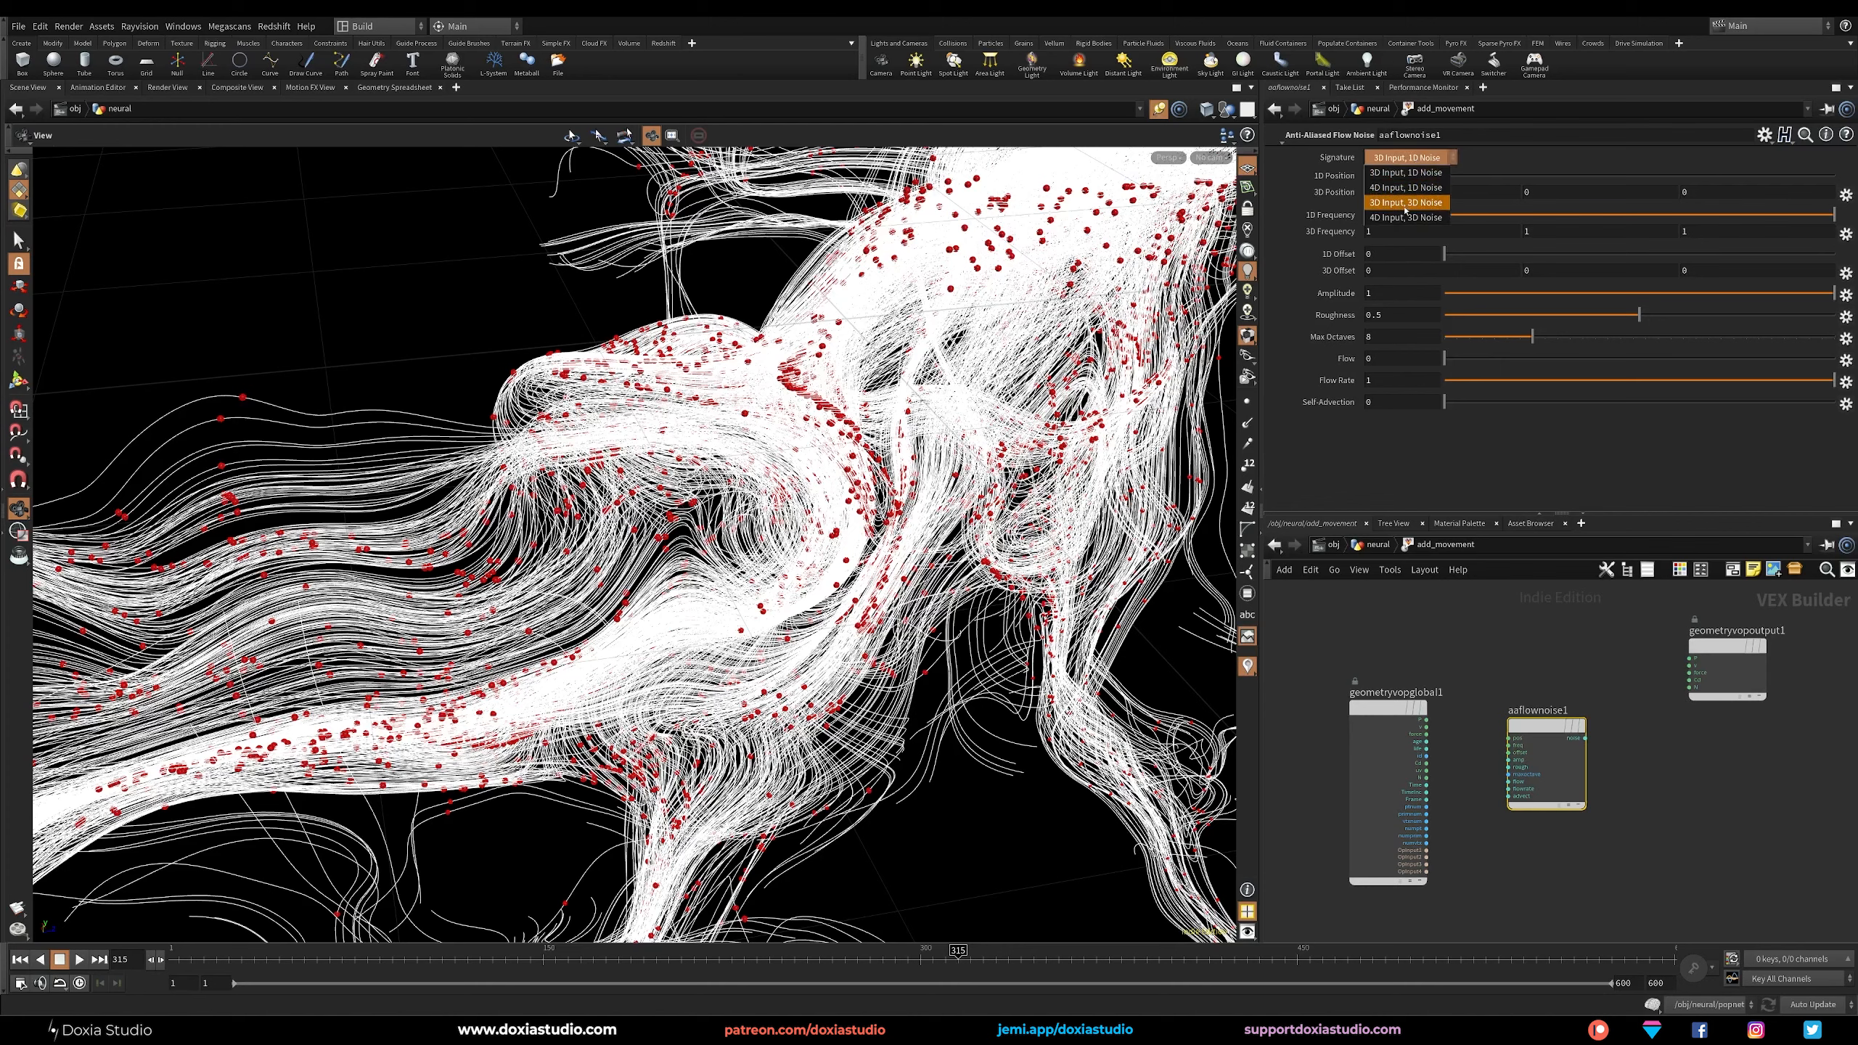
pyautogui.click(1389, 220)
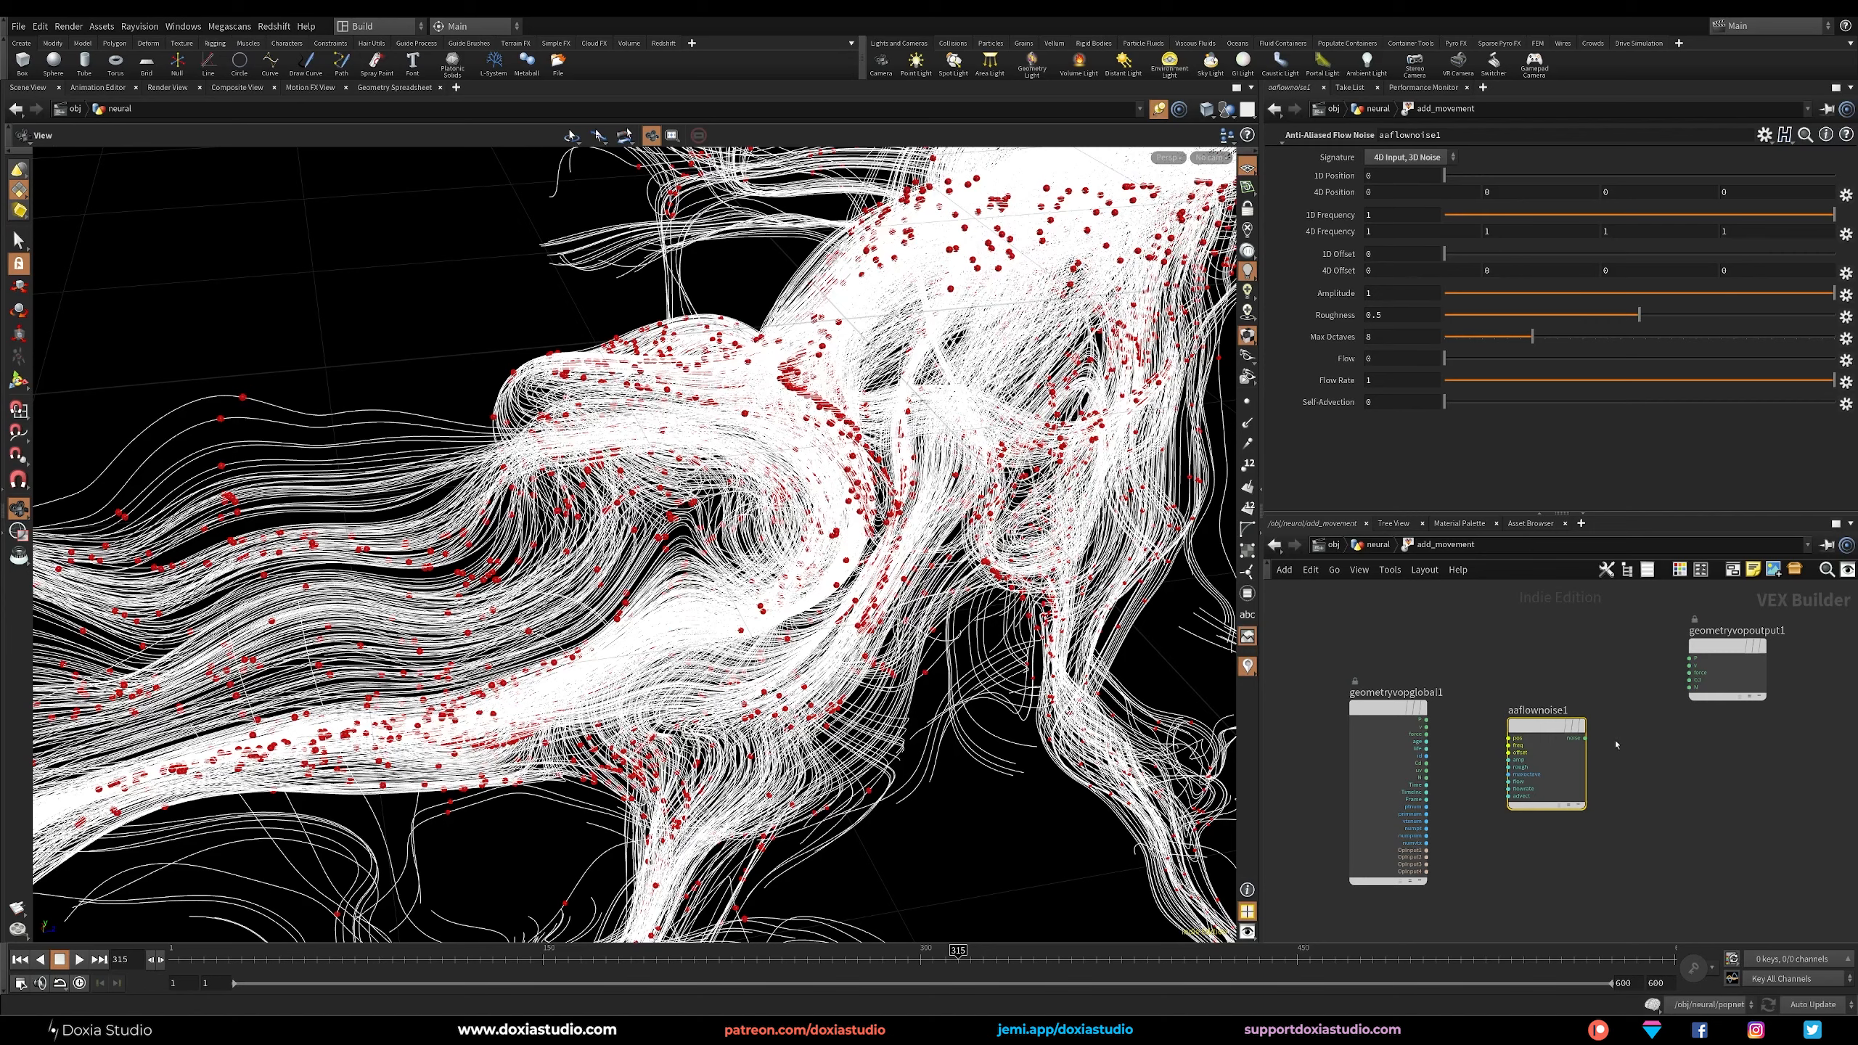
pyautogui.moveTo(1547, 726); pyautogui.dragTo(1553, 717)
pyautogui.click(1542, 665)
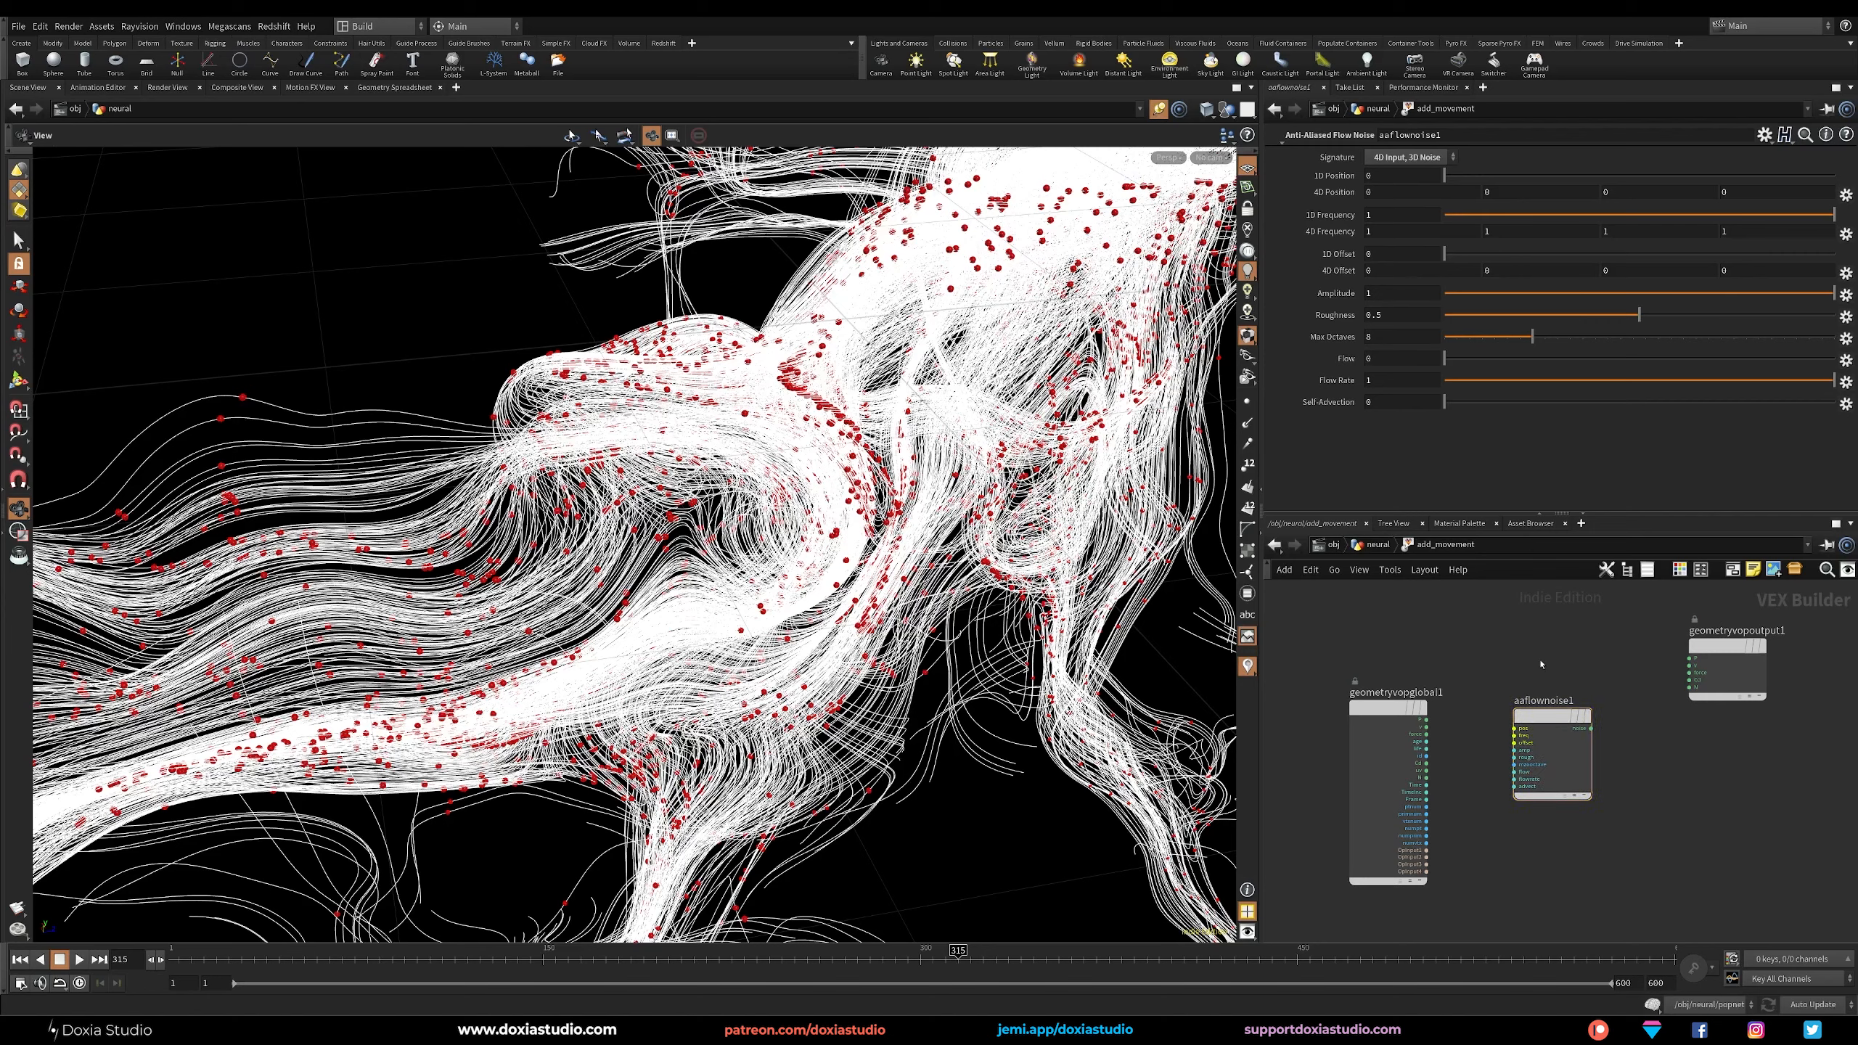
pyautogui.scroll(2, 1543, 731)
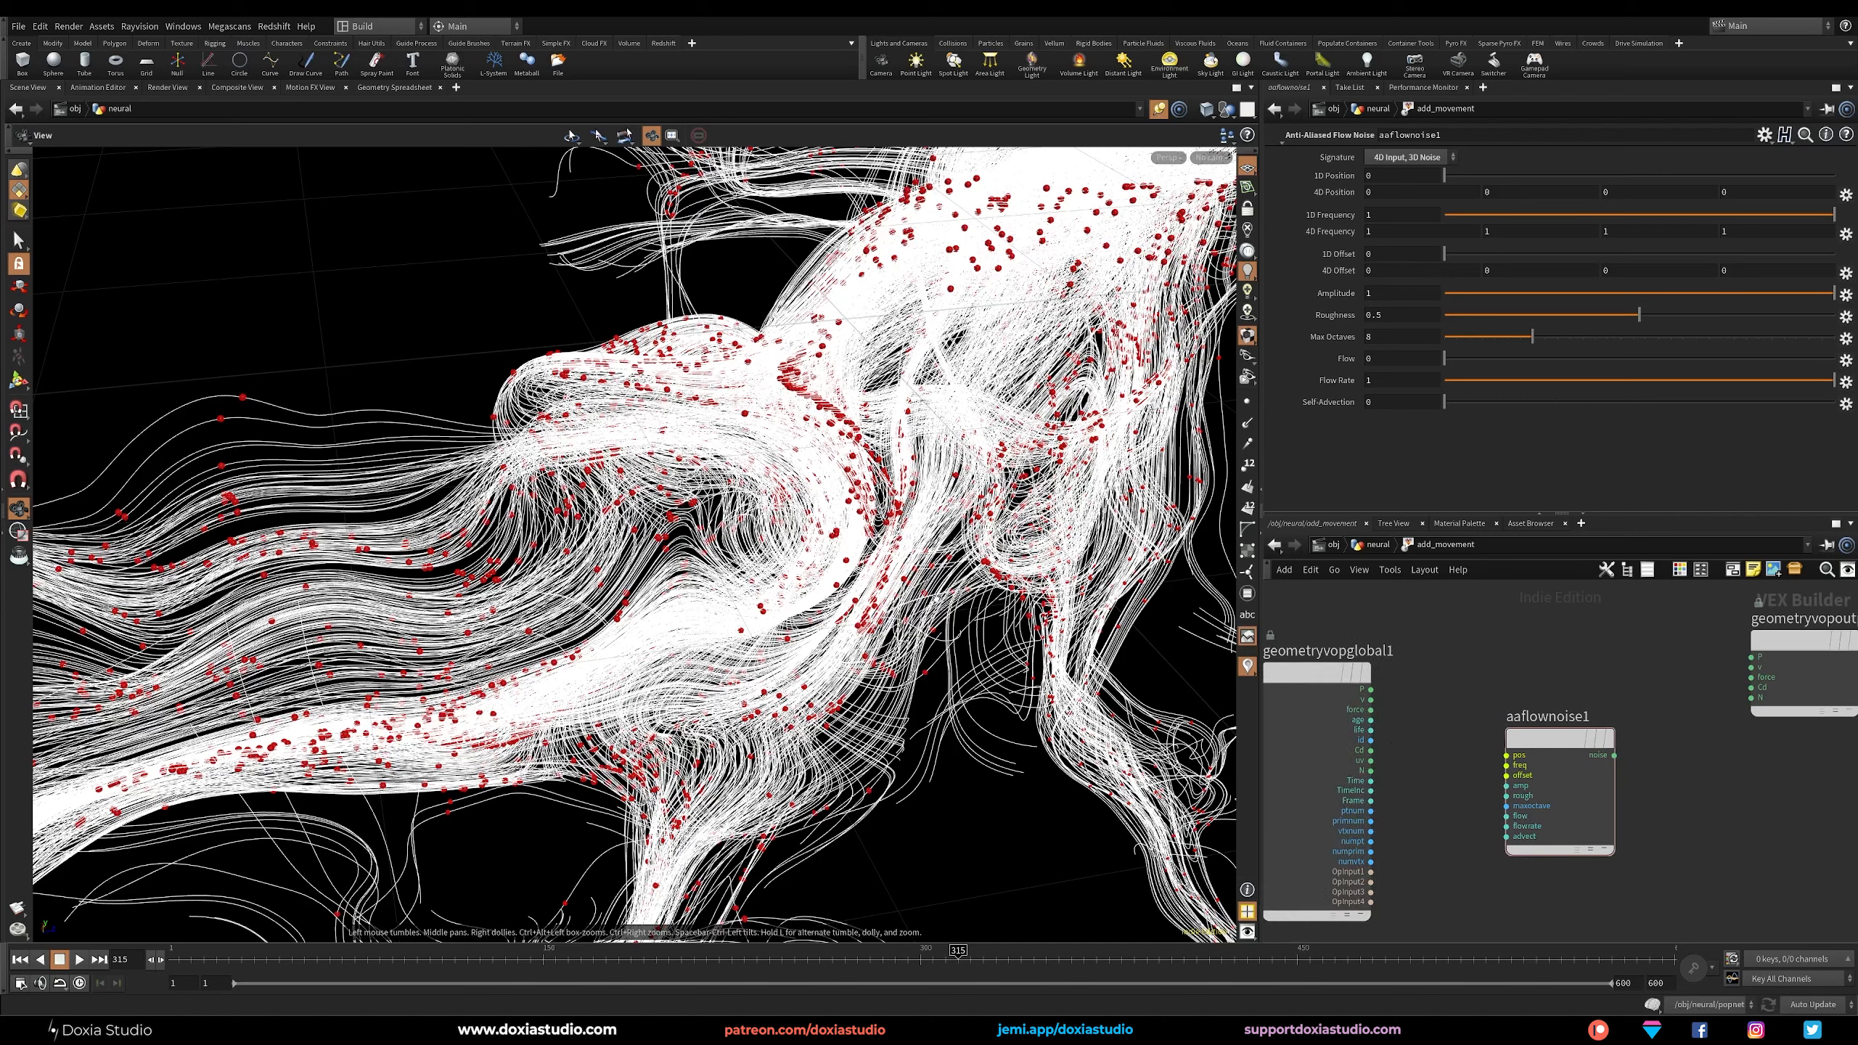
pyautogui.moveTo(1515, 733); pyautogui.dragTo(1539, 734)
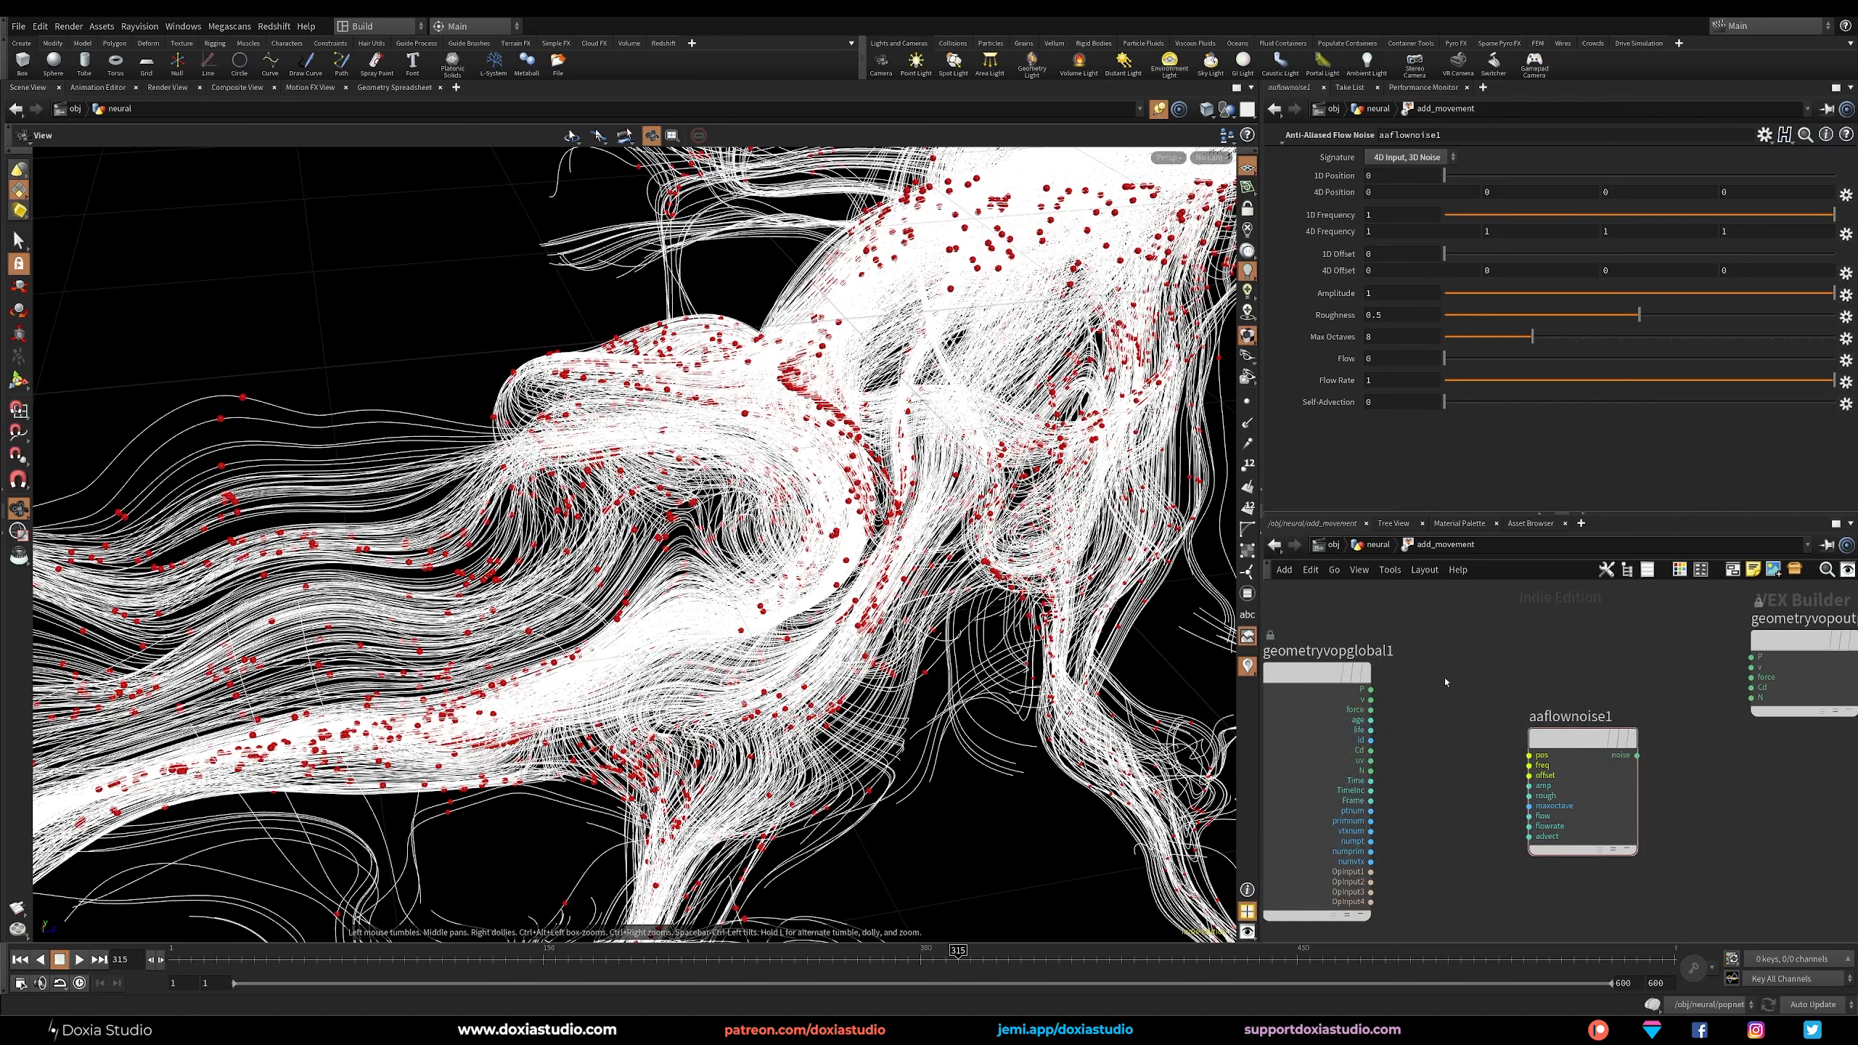
# Add a Vector to Vector4 node and wire the global P through it into the flow noise's pos input.
pyautogui.press('Tab')
pyautogui.write('vecto')
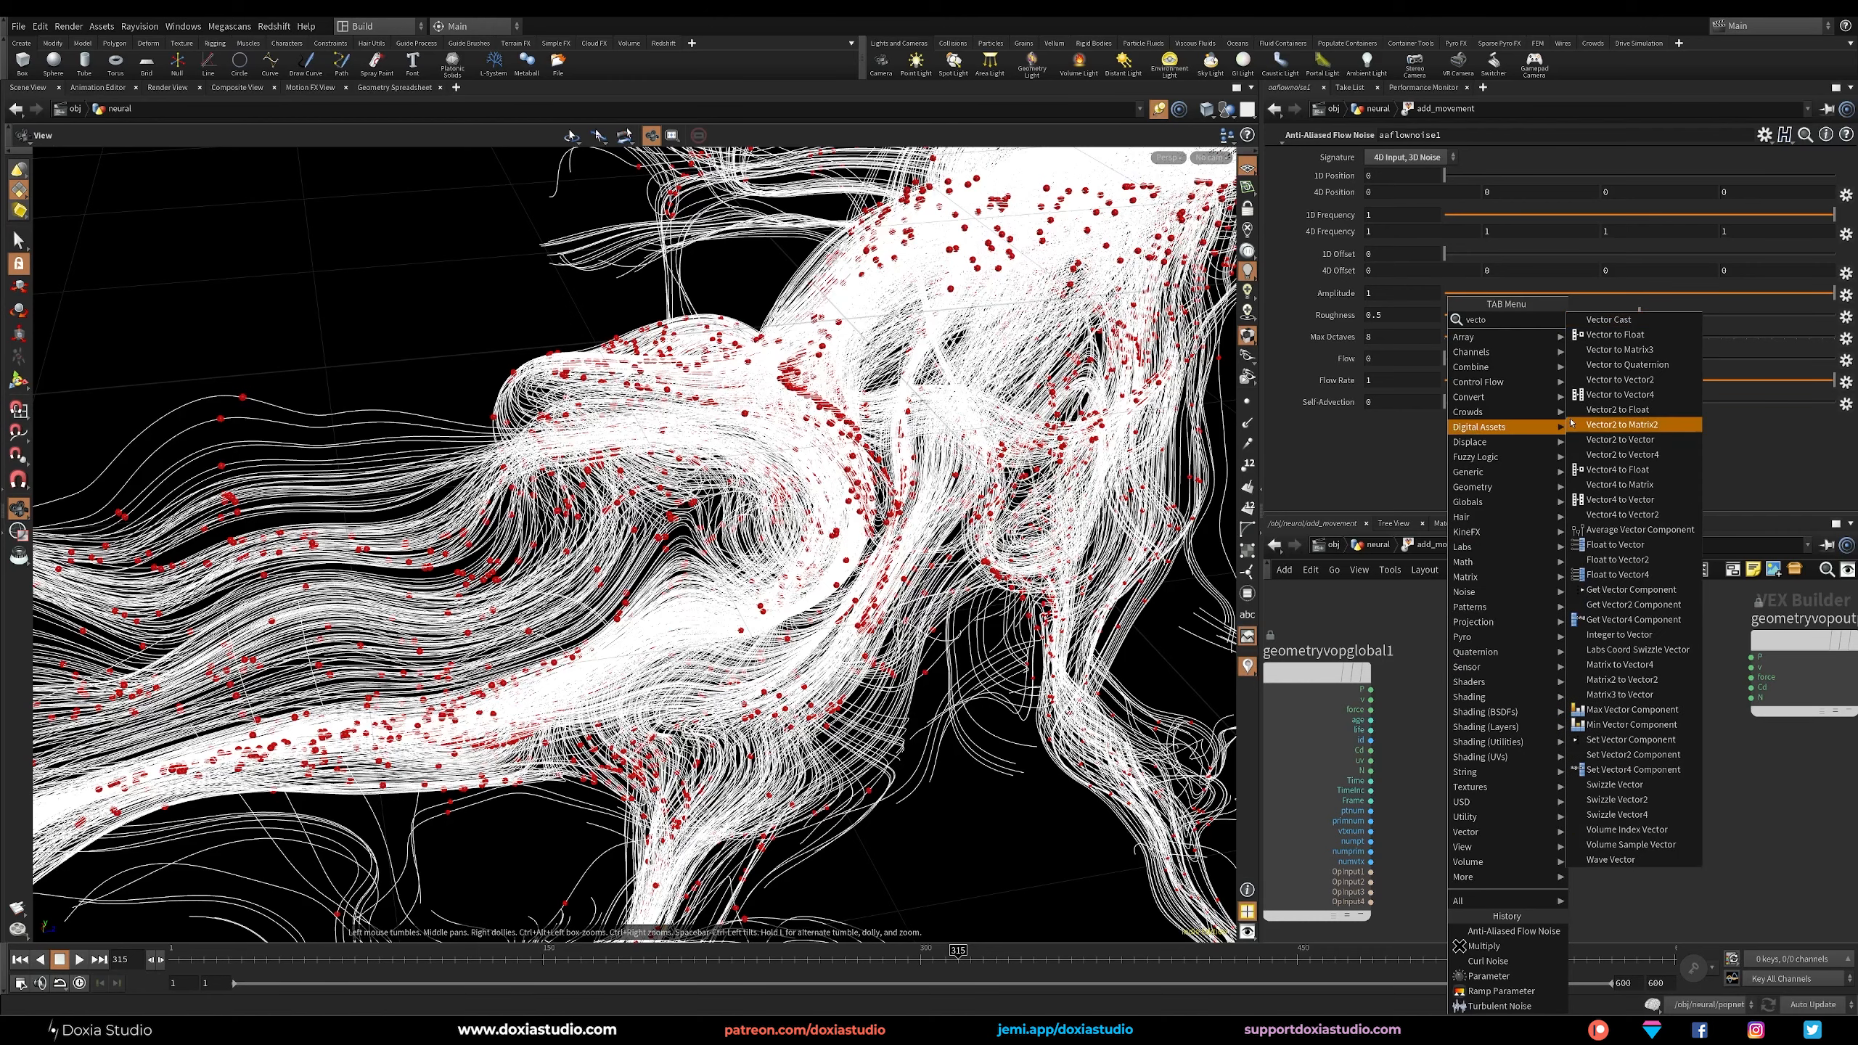
pyautogui.click(1619, 395)
pyautogui.click(1463, 703)
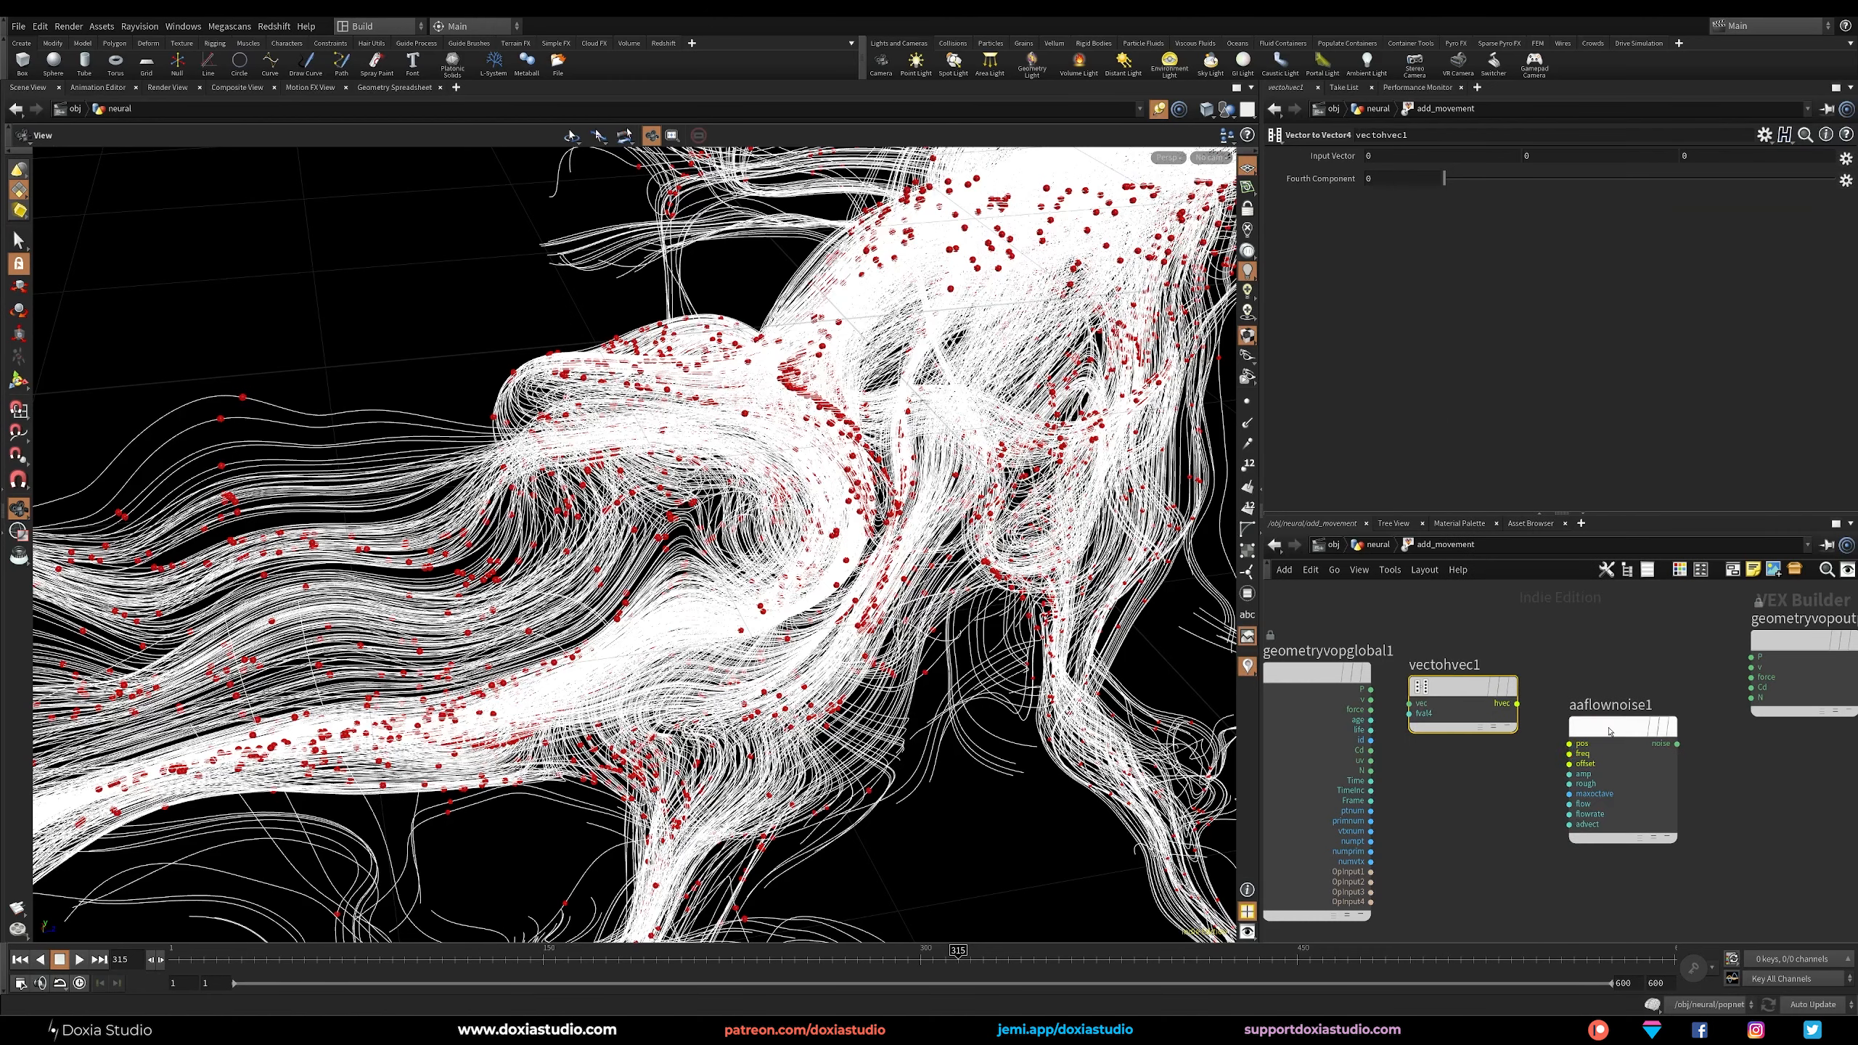
pyautogui.moveTo(1370, 689); pyautogui.dragTo(1569, 744)
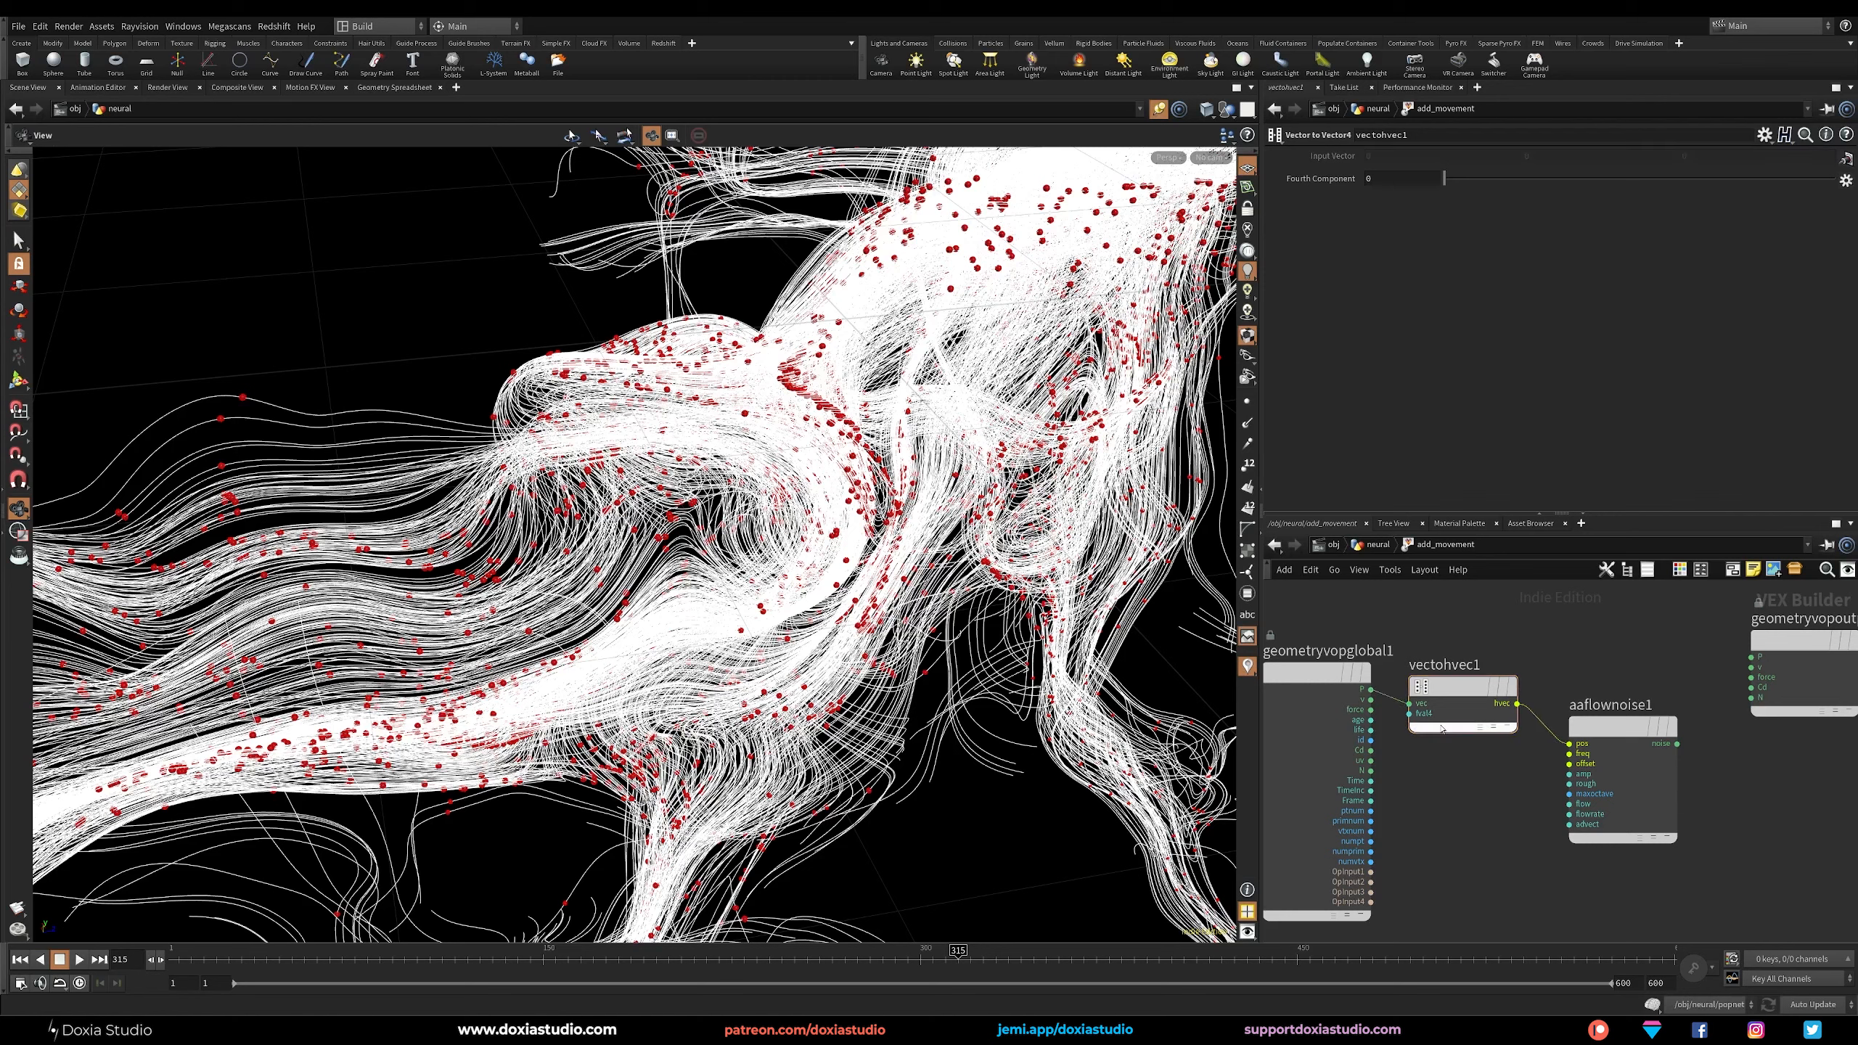
# Connect the global Time to the Vector to Vector4 node's fourth component and space out the nodes.
pyautogui.moveTo(1409, 714); pyautogui.dragTo(1373, 781)
pyautogui.moveTo(1454, 688); pyautogui.dragTo(1474, 674)
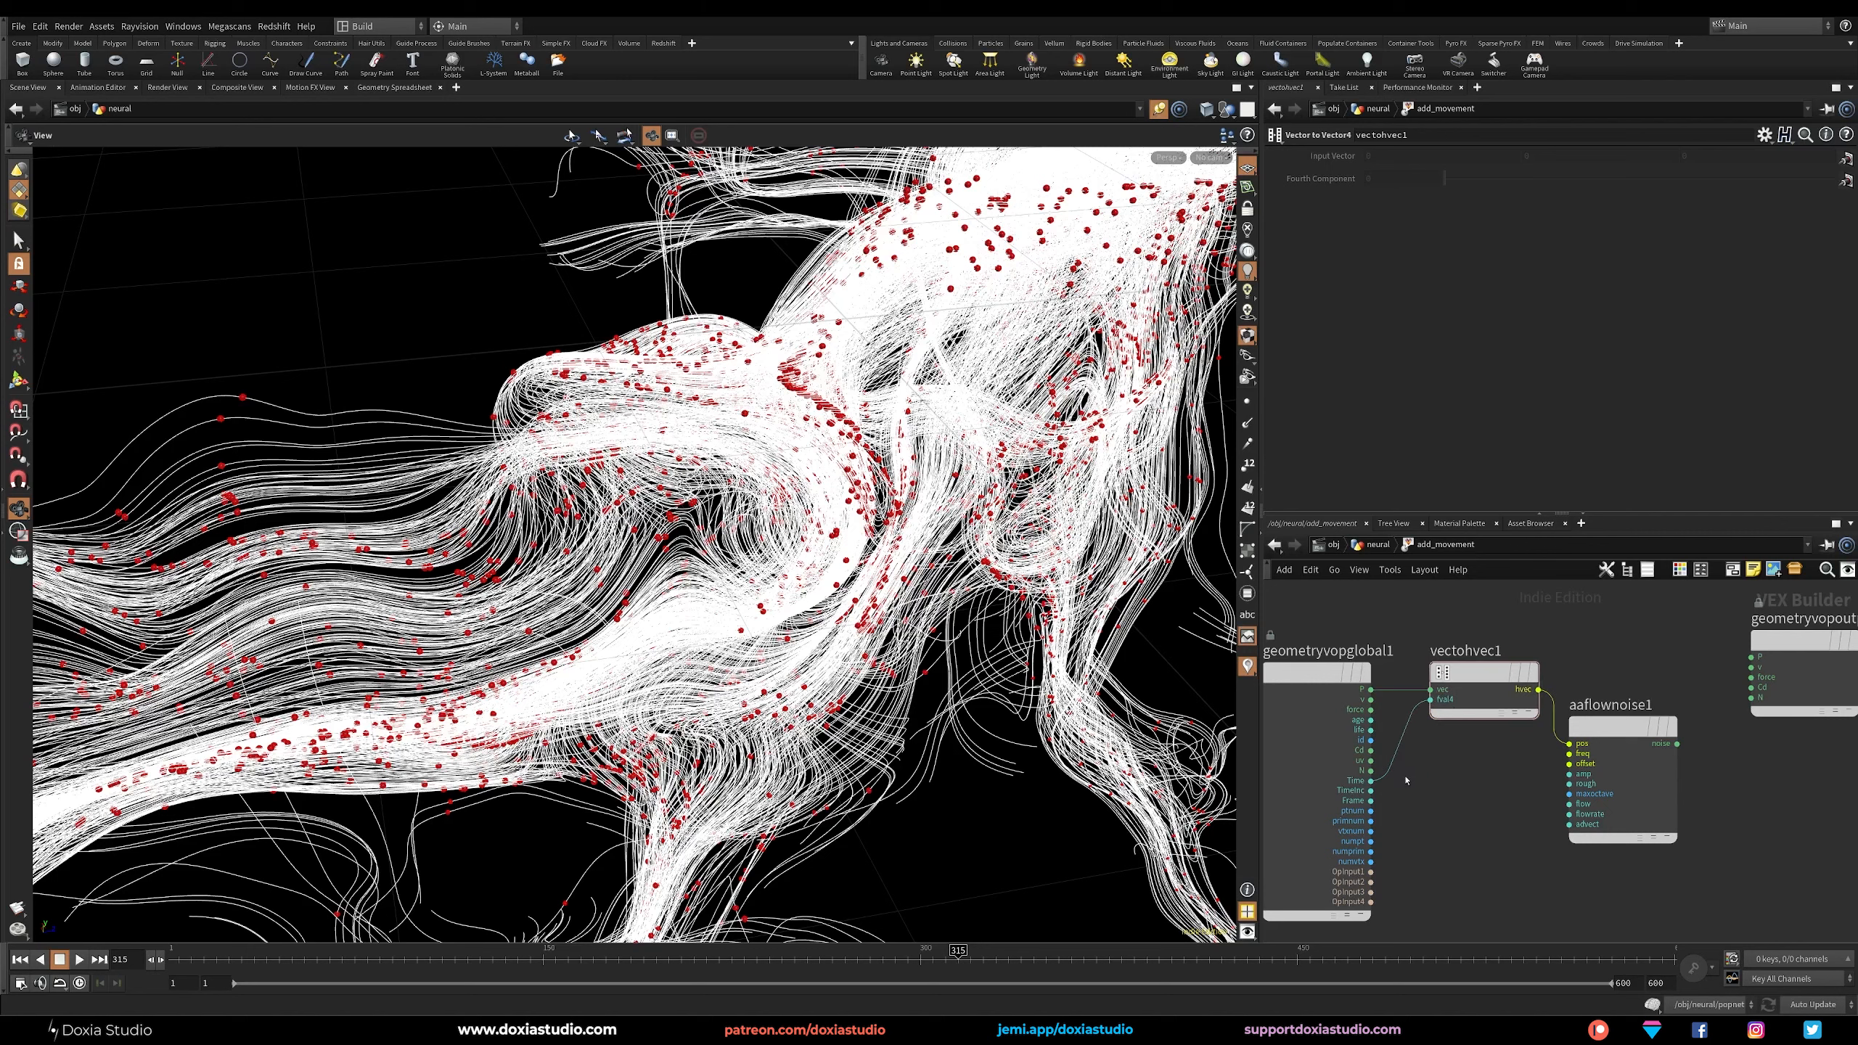
pyautogui.moveTo(1316, 672); pyautogui.dragTo(1269, 681)
pyautogui.moveTo(1622, 726); pyautogui.dragTo(1661, 727)
pyautogui.moveTo(1485, 672); pyautogui.dragTo(1497, 682)
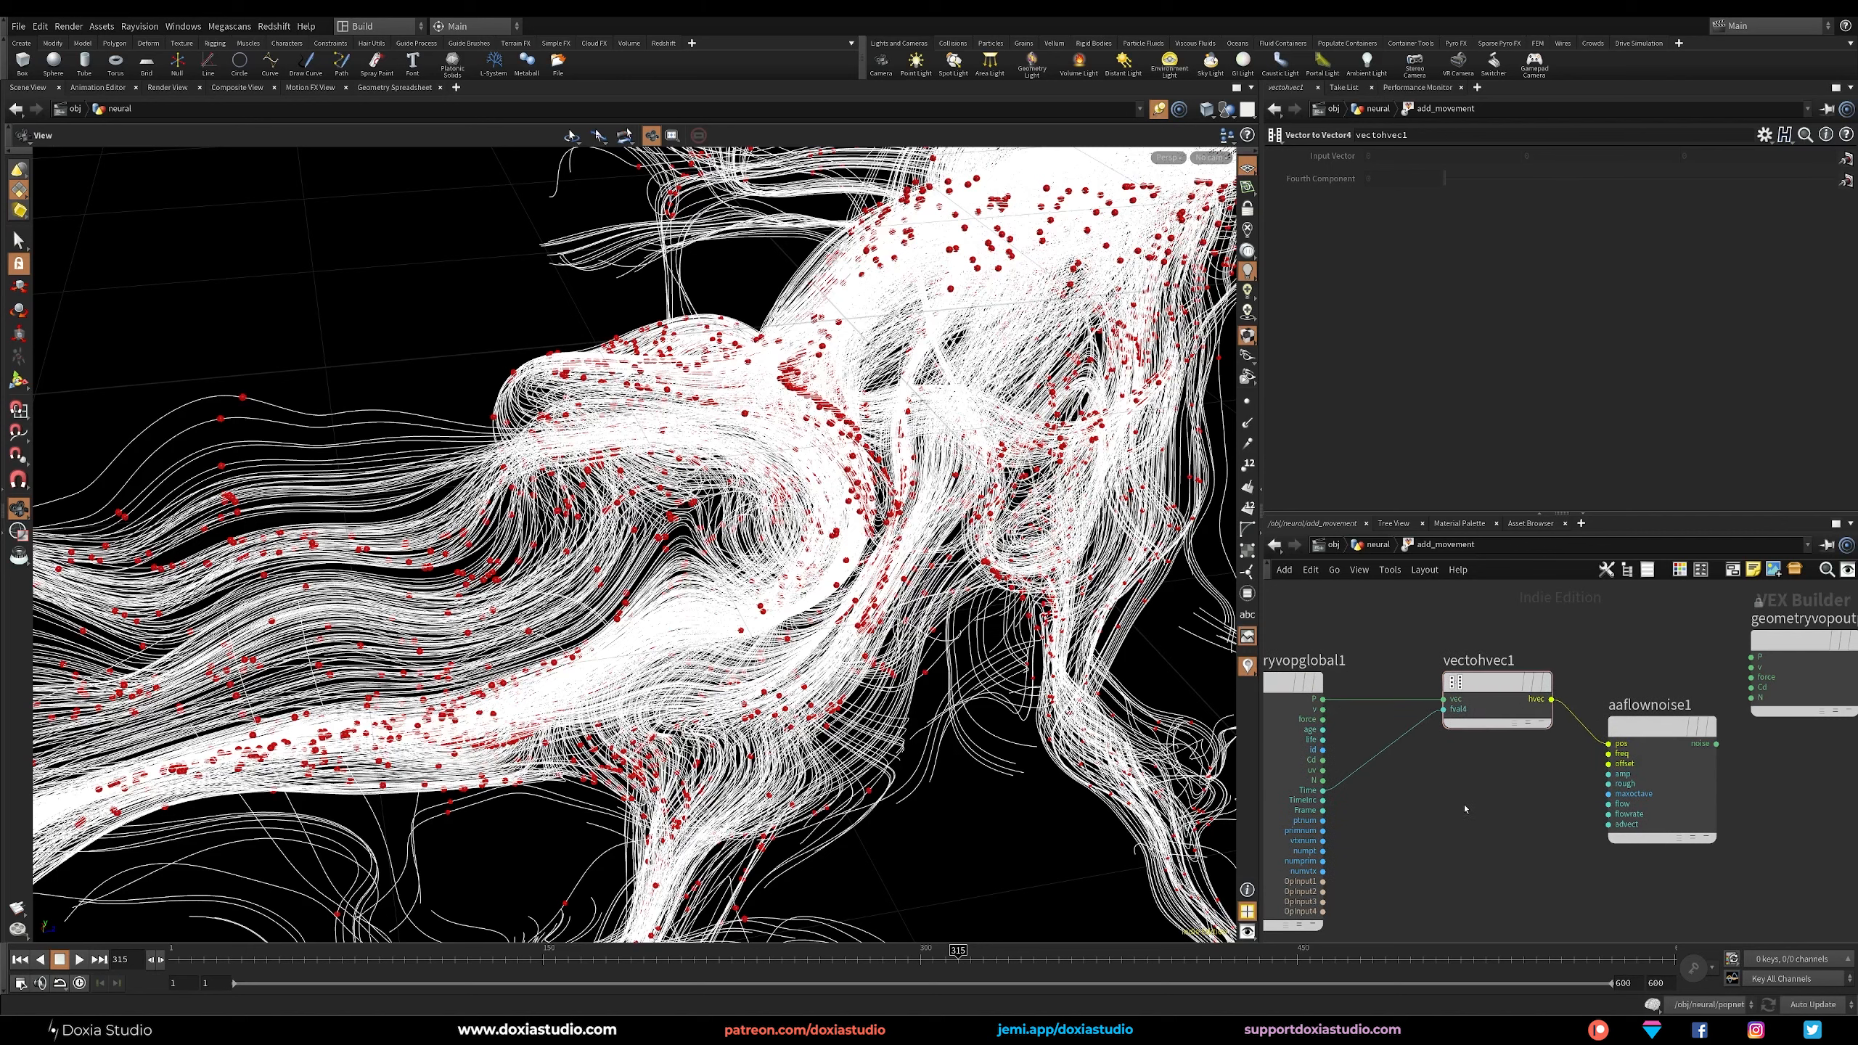
# Insert a Multiply Constant on the wire between Time and the Vector to Vector4 node, with a multiplier of 0.2.
pyautogui.press('Tab')
pyautogui.write('mult')
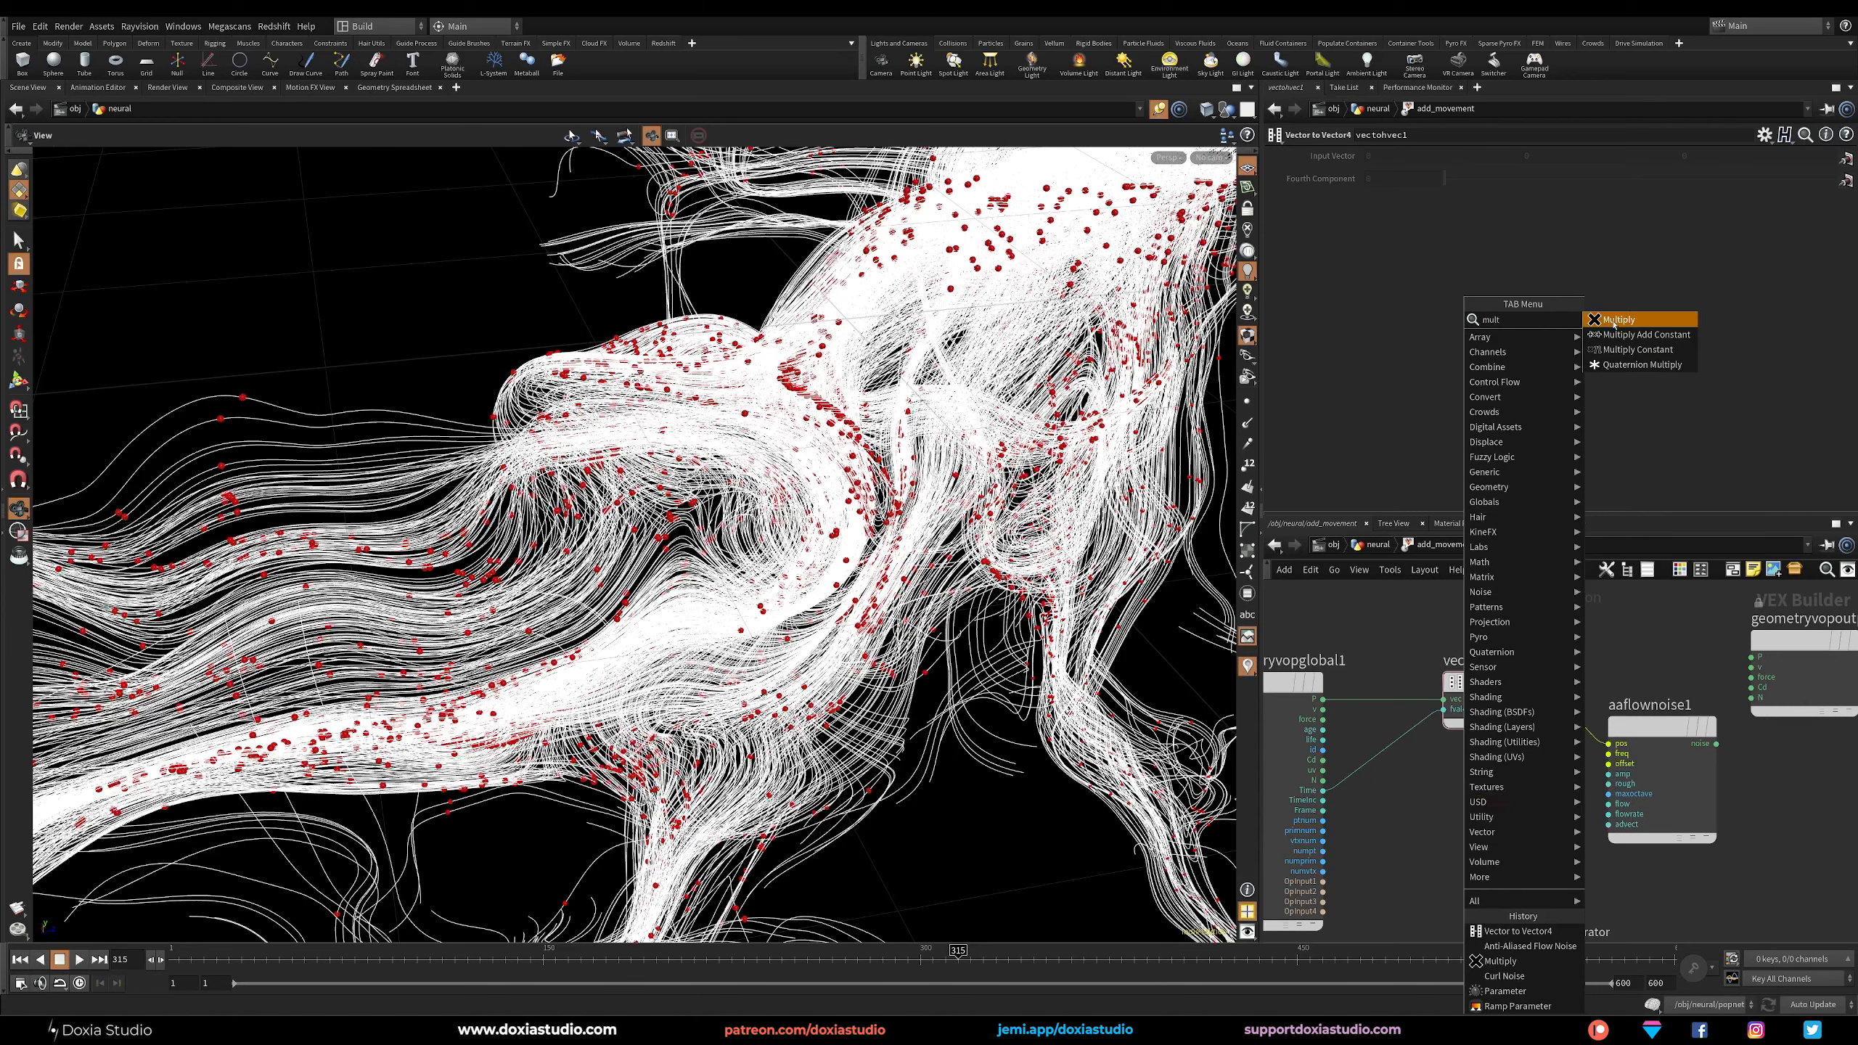
pyautogui.click(1622, 350)
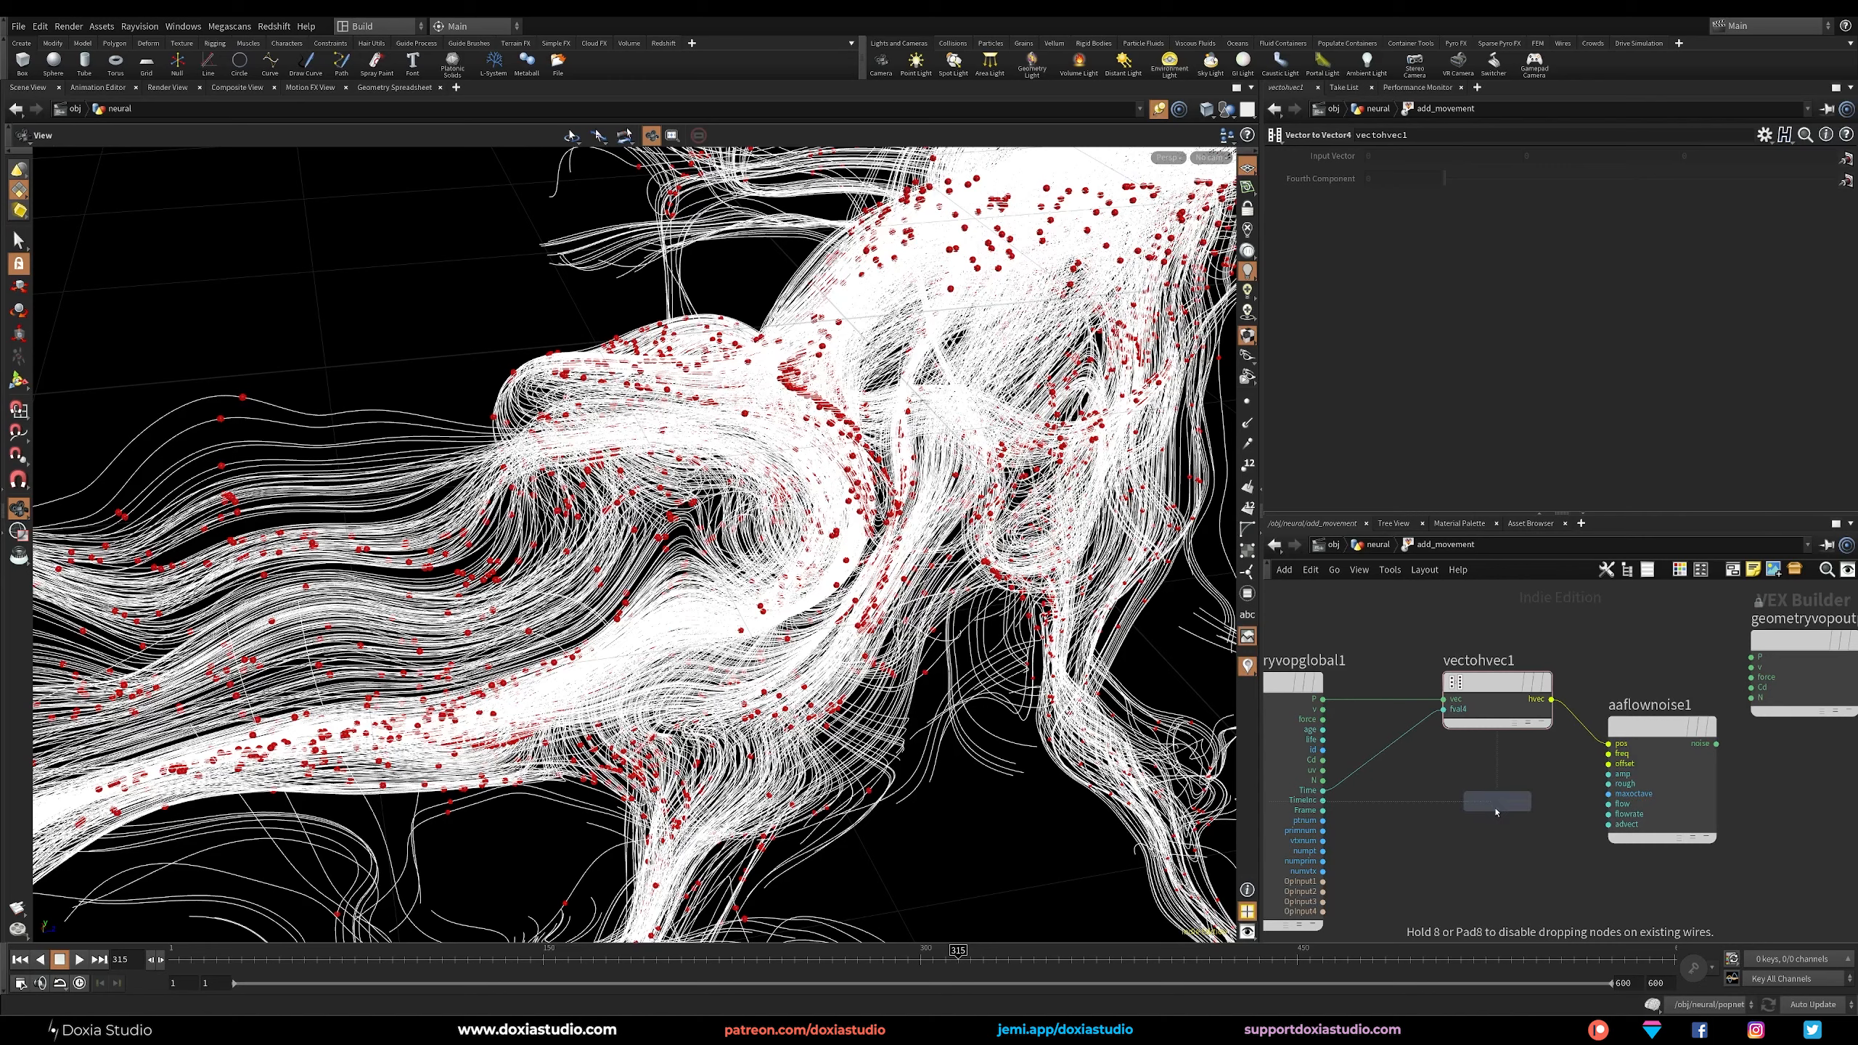
pyautogui.click(1486, 819)
pyautogui.moveTo(1476, 814); pyautogui.dragTo(1441, 787)
pyautogui.write('0.2')
pyautogui.press('Return')
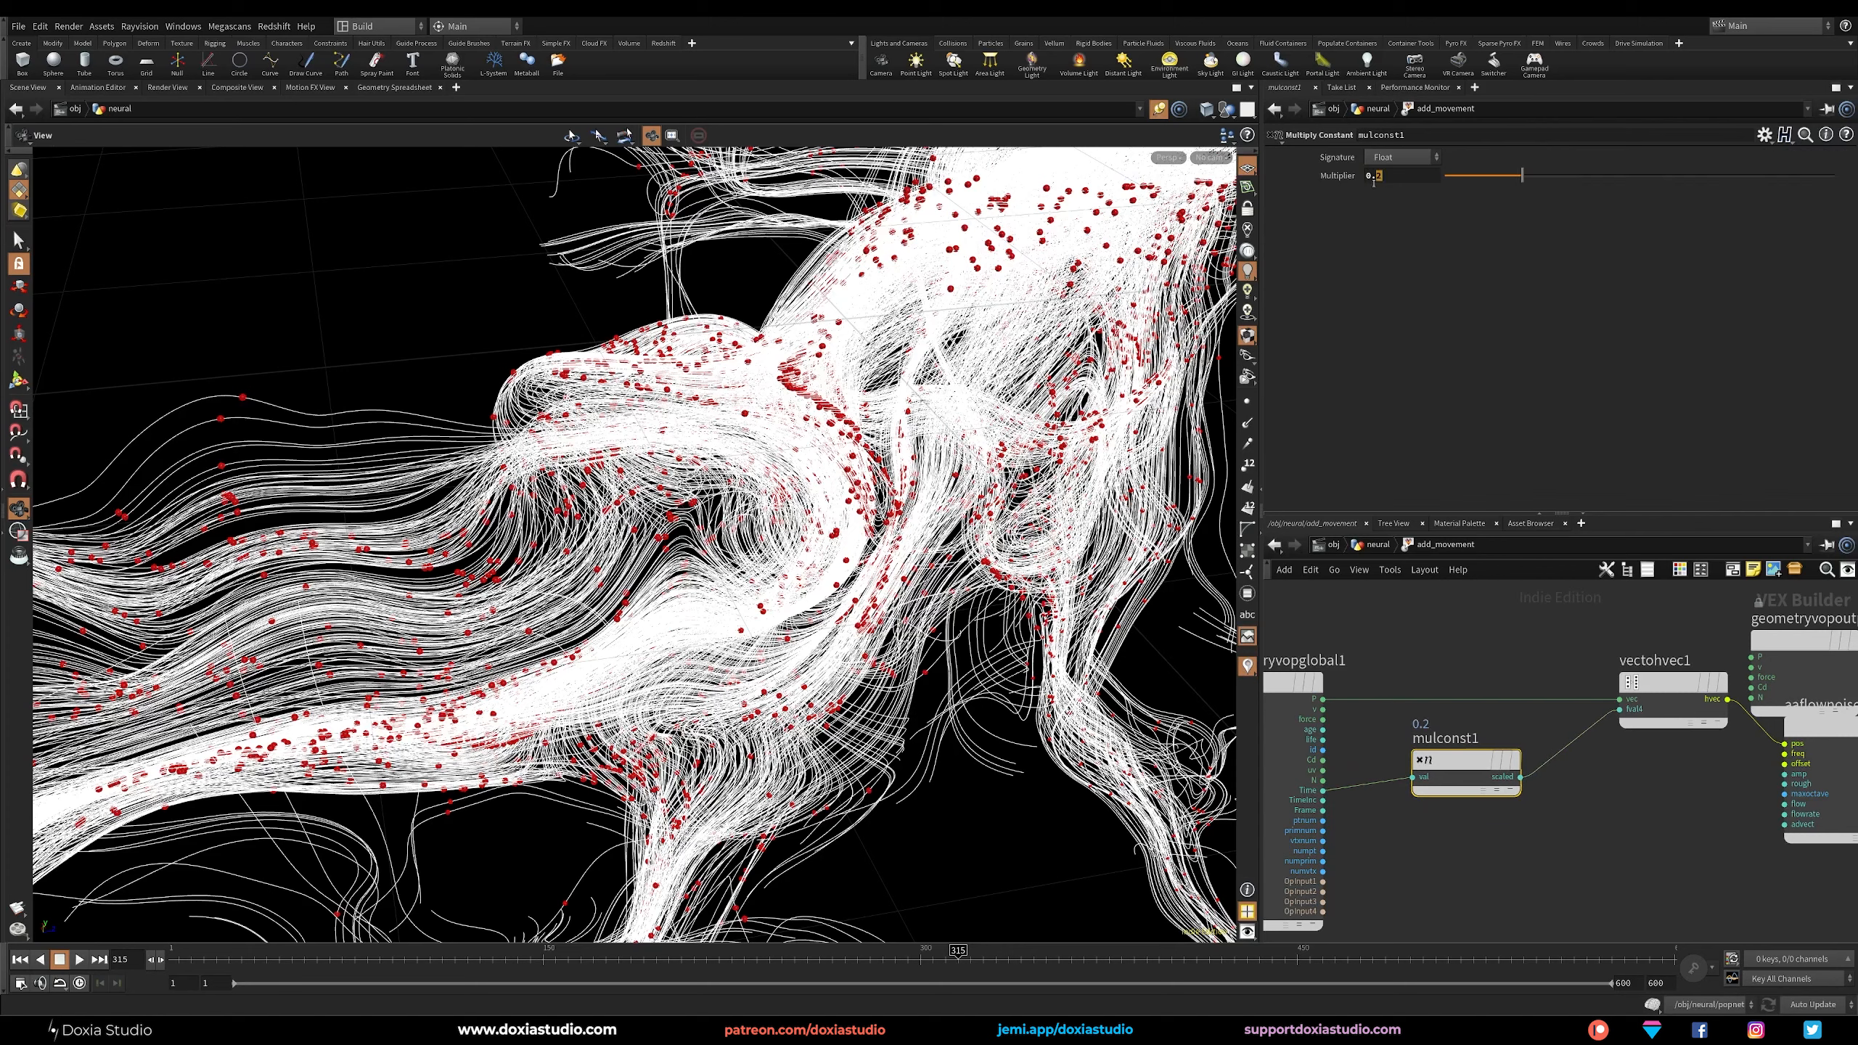
# Set the Multiply Constant's multiplier to 0.5 and rearrange the vector conversion, flow noise and geometry output nodes with clear spacing.
pyautogui.write('5')
pyautogui.press('Return')
pyautogui.moveTo(1574, 638); pyautogui.dragTo(1435, 663, button='middle')
pyautogui.moveTo(1537, 707); pyautogui.dragTo(1509, 709)
pyautogui.moveTo(1648, 669); pyautogui.dragTo(1762, 636)
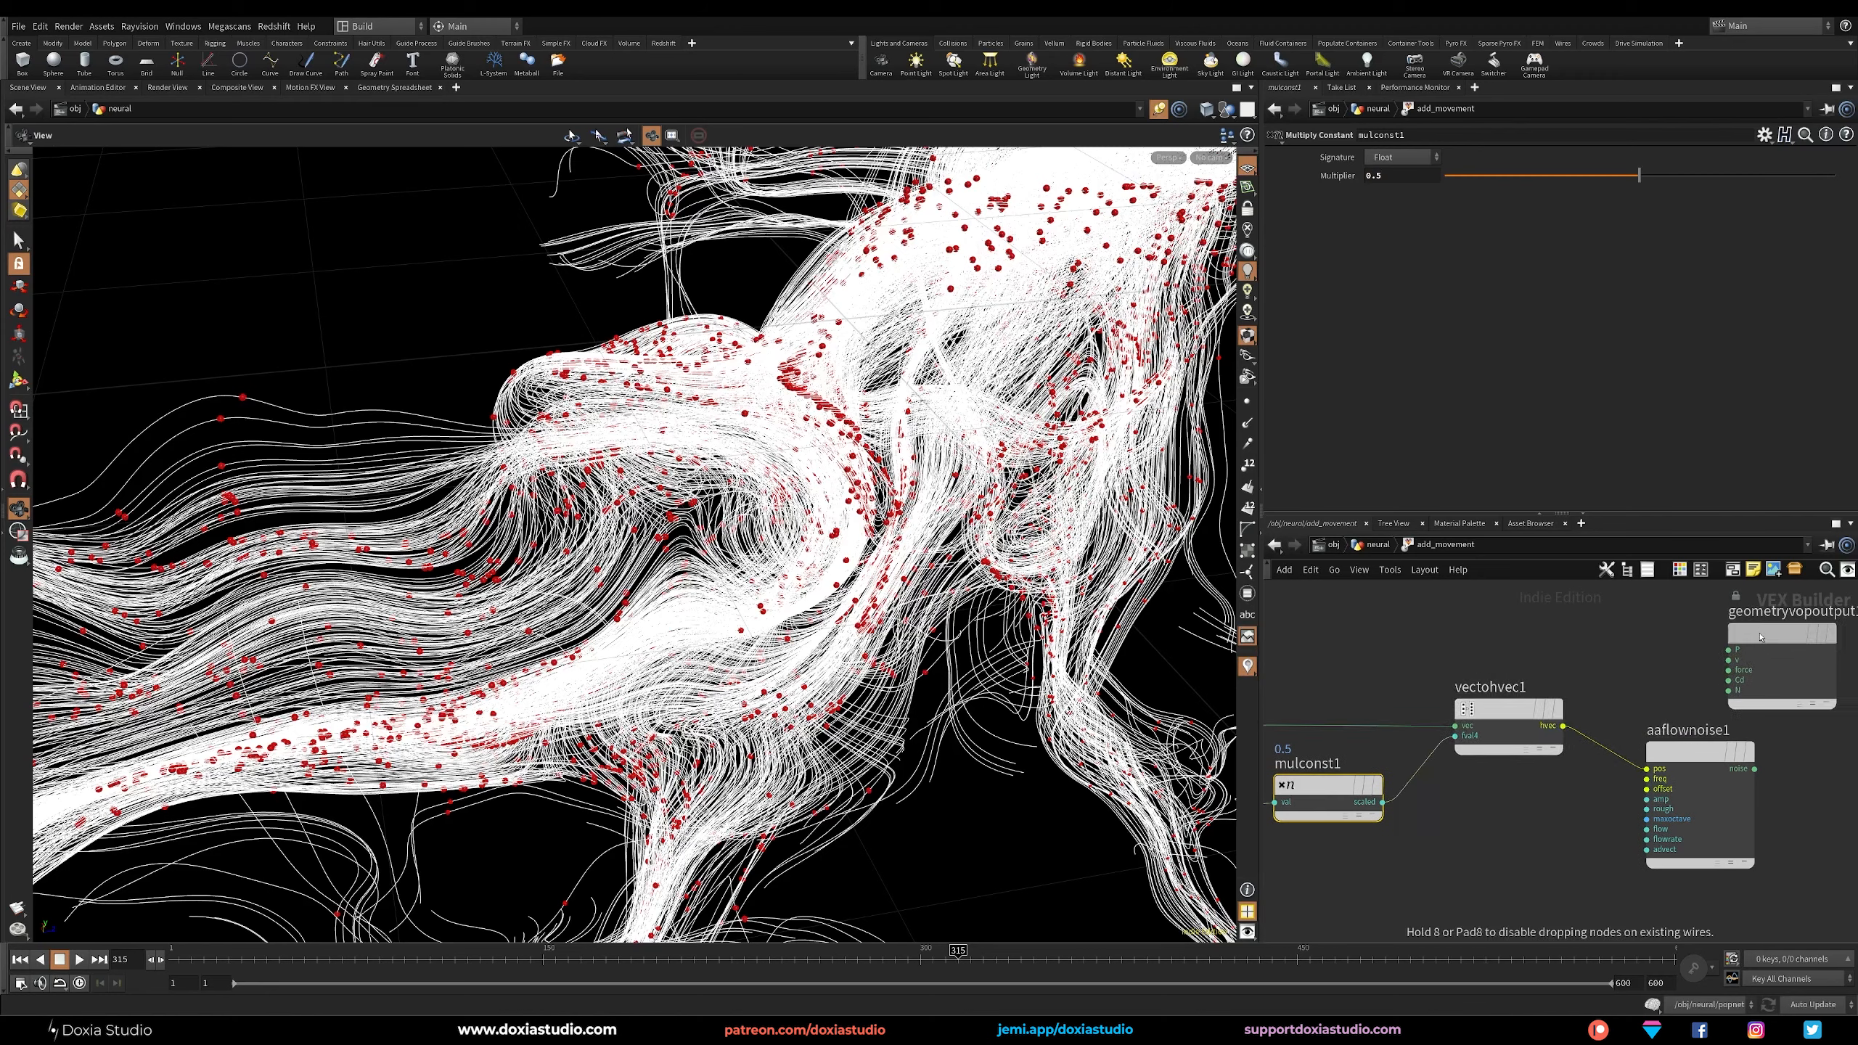
pyautogui.scroll(-1, 1604, 693)
pyautogui.moveTo(1662, 745); pyautogui.dragTo(1625, 704)
pyautogui.moveTo(1566, 652); pyautogui.dragTo(1570, 705, button='middle')
pyautogui.scroll(-2, 1571, 706)
pyautogui.moveTo(1714, 699); pyautogui.dragTo(1767, 702)
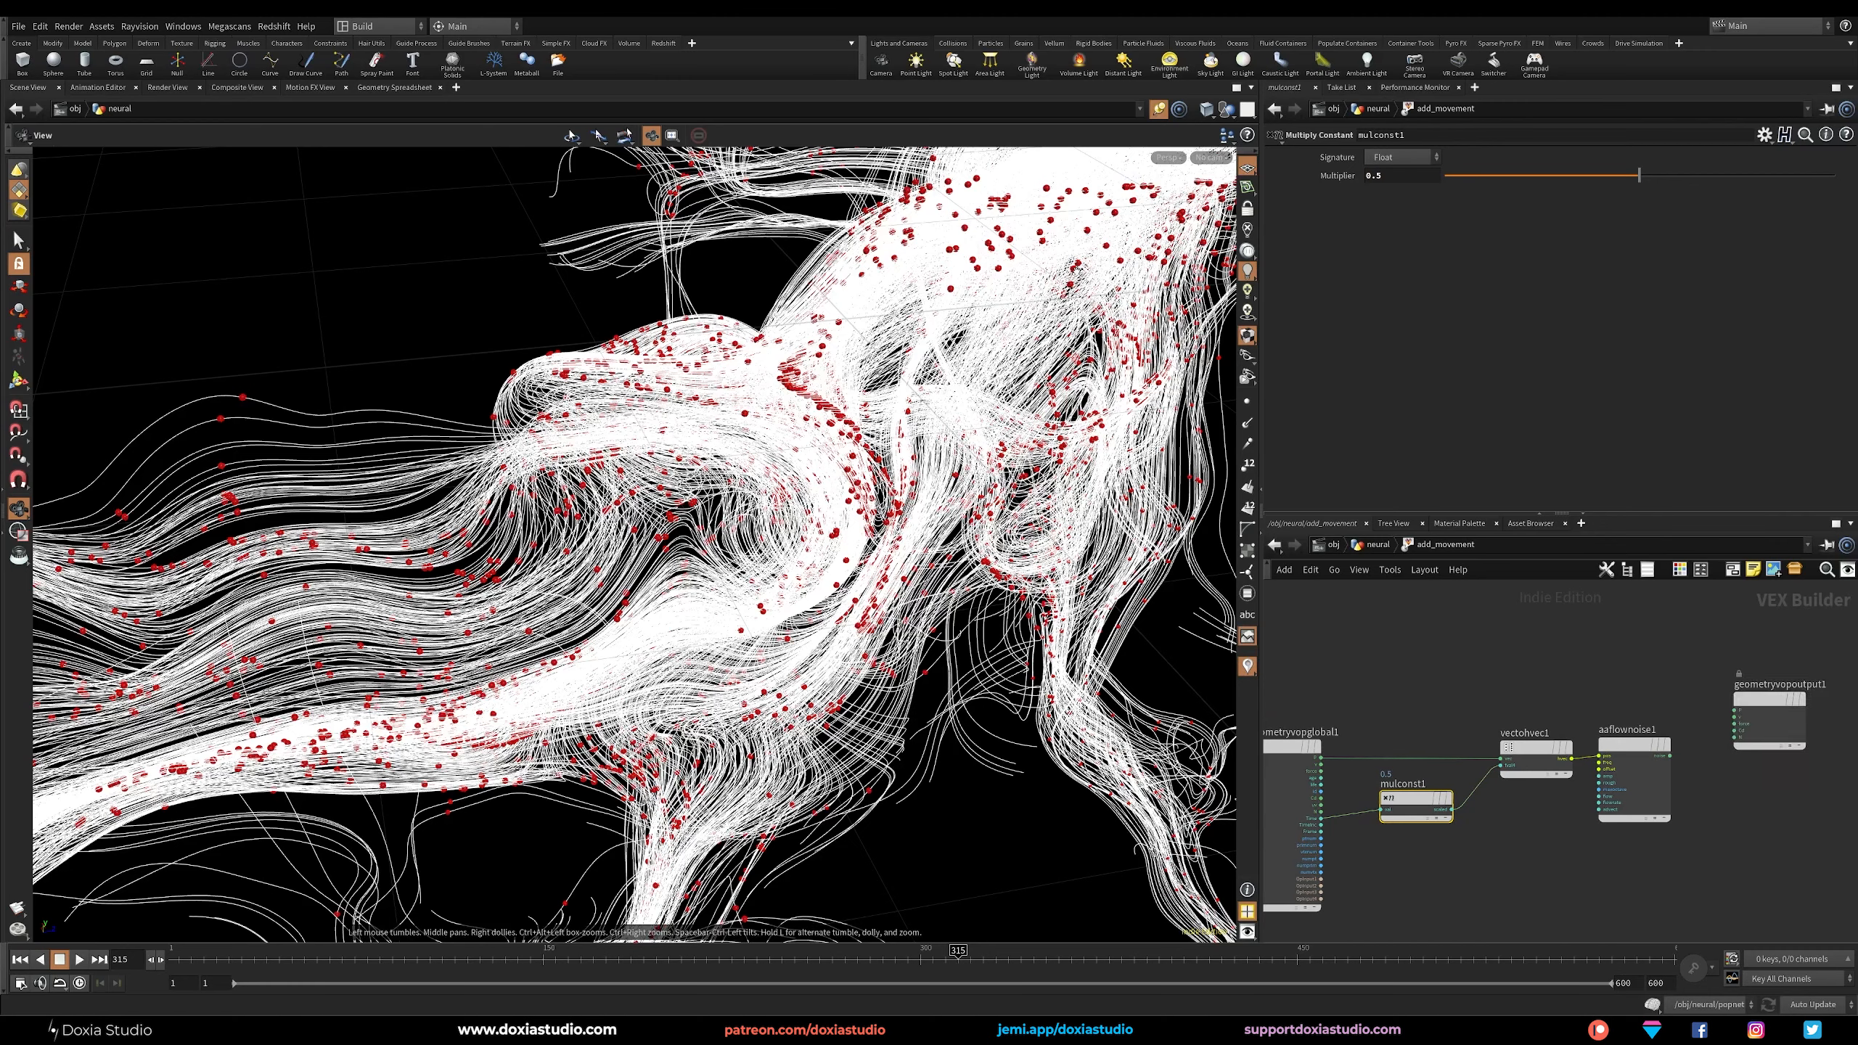
# Add an Add node fed by the global P and place it above the flow noise node.
pyautogui.click(1320, 758)
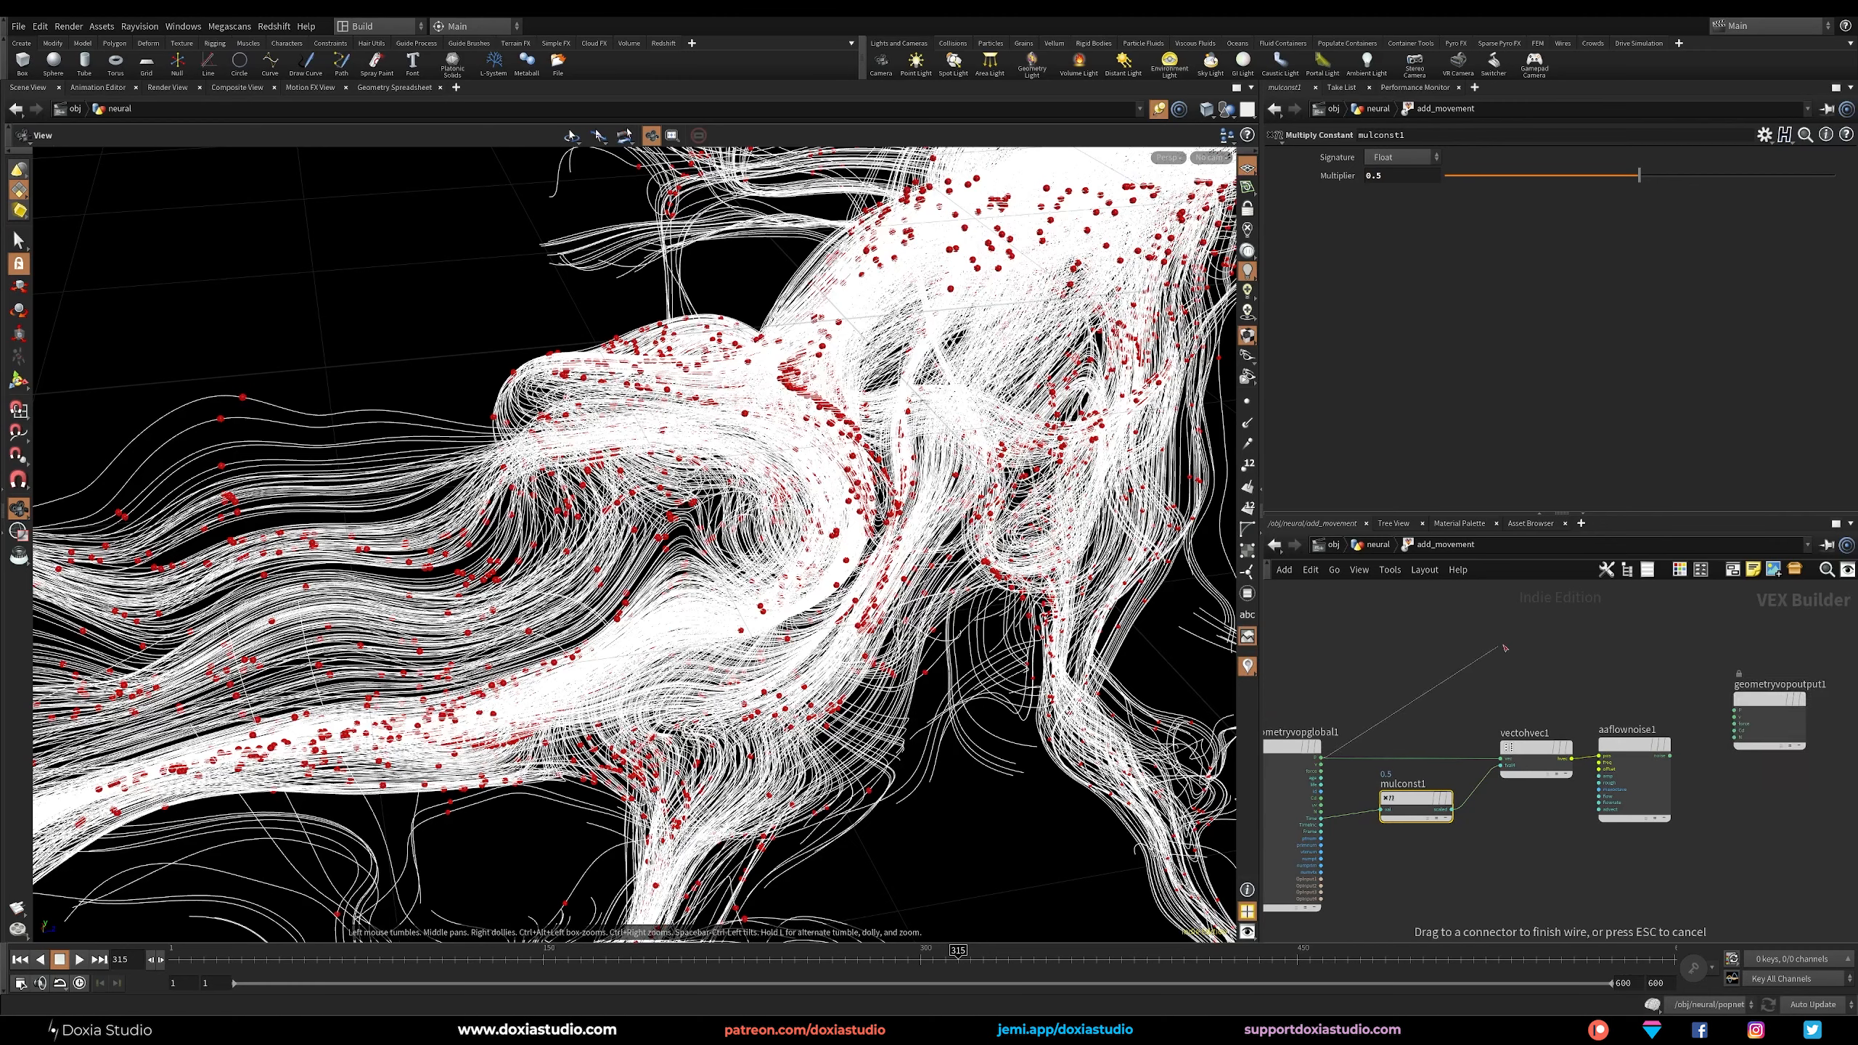
pyautogui.press('Tab')
pyautogui.write('add')
pyautogui.click(1649, 319)
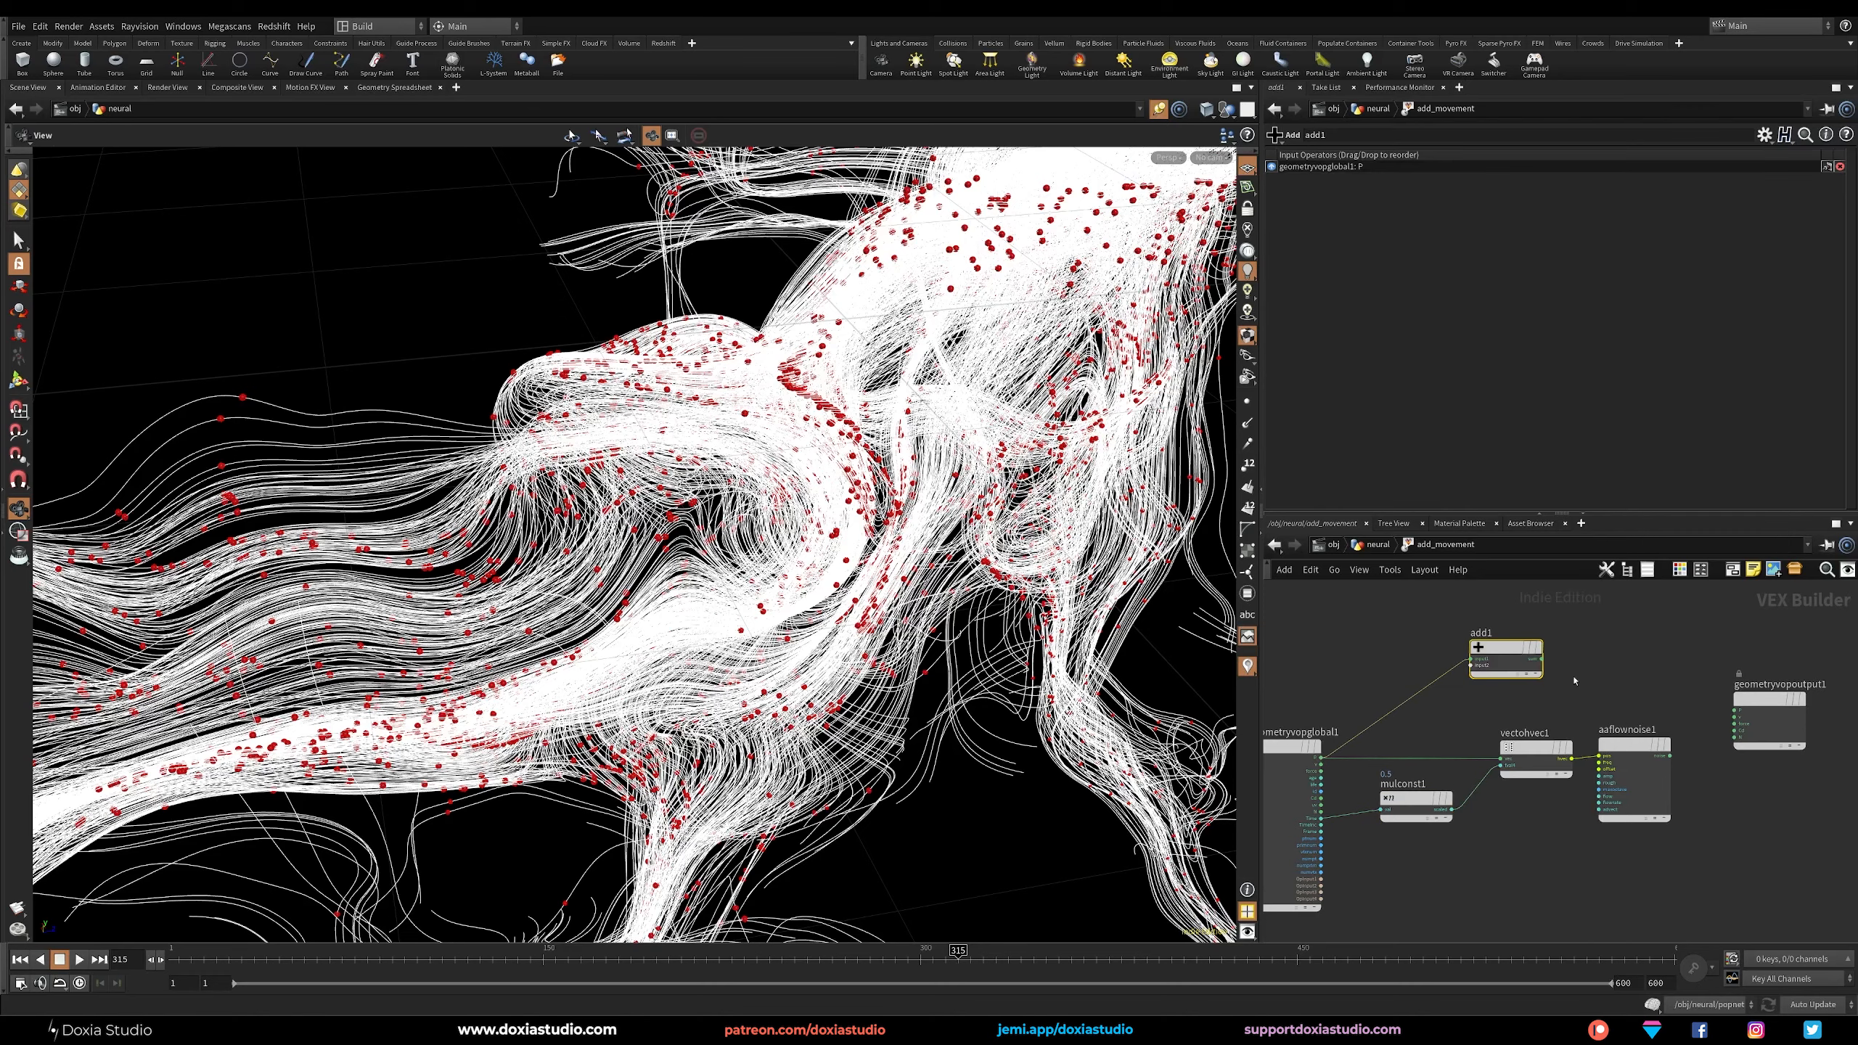
pyautogui.click(1610, 642)
# Connect the flow noise output to the Add node's second input and wire the sum into the geometry output's P.
pyautogui.click(1670, 756)
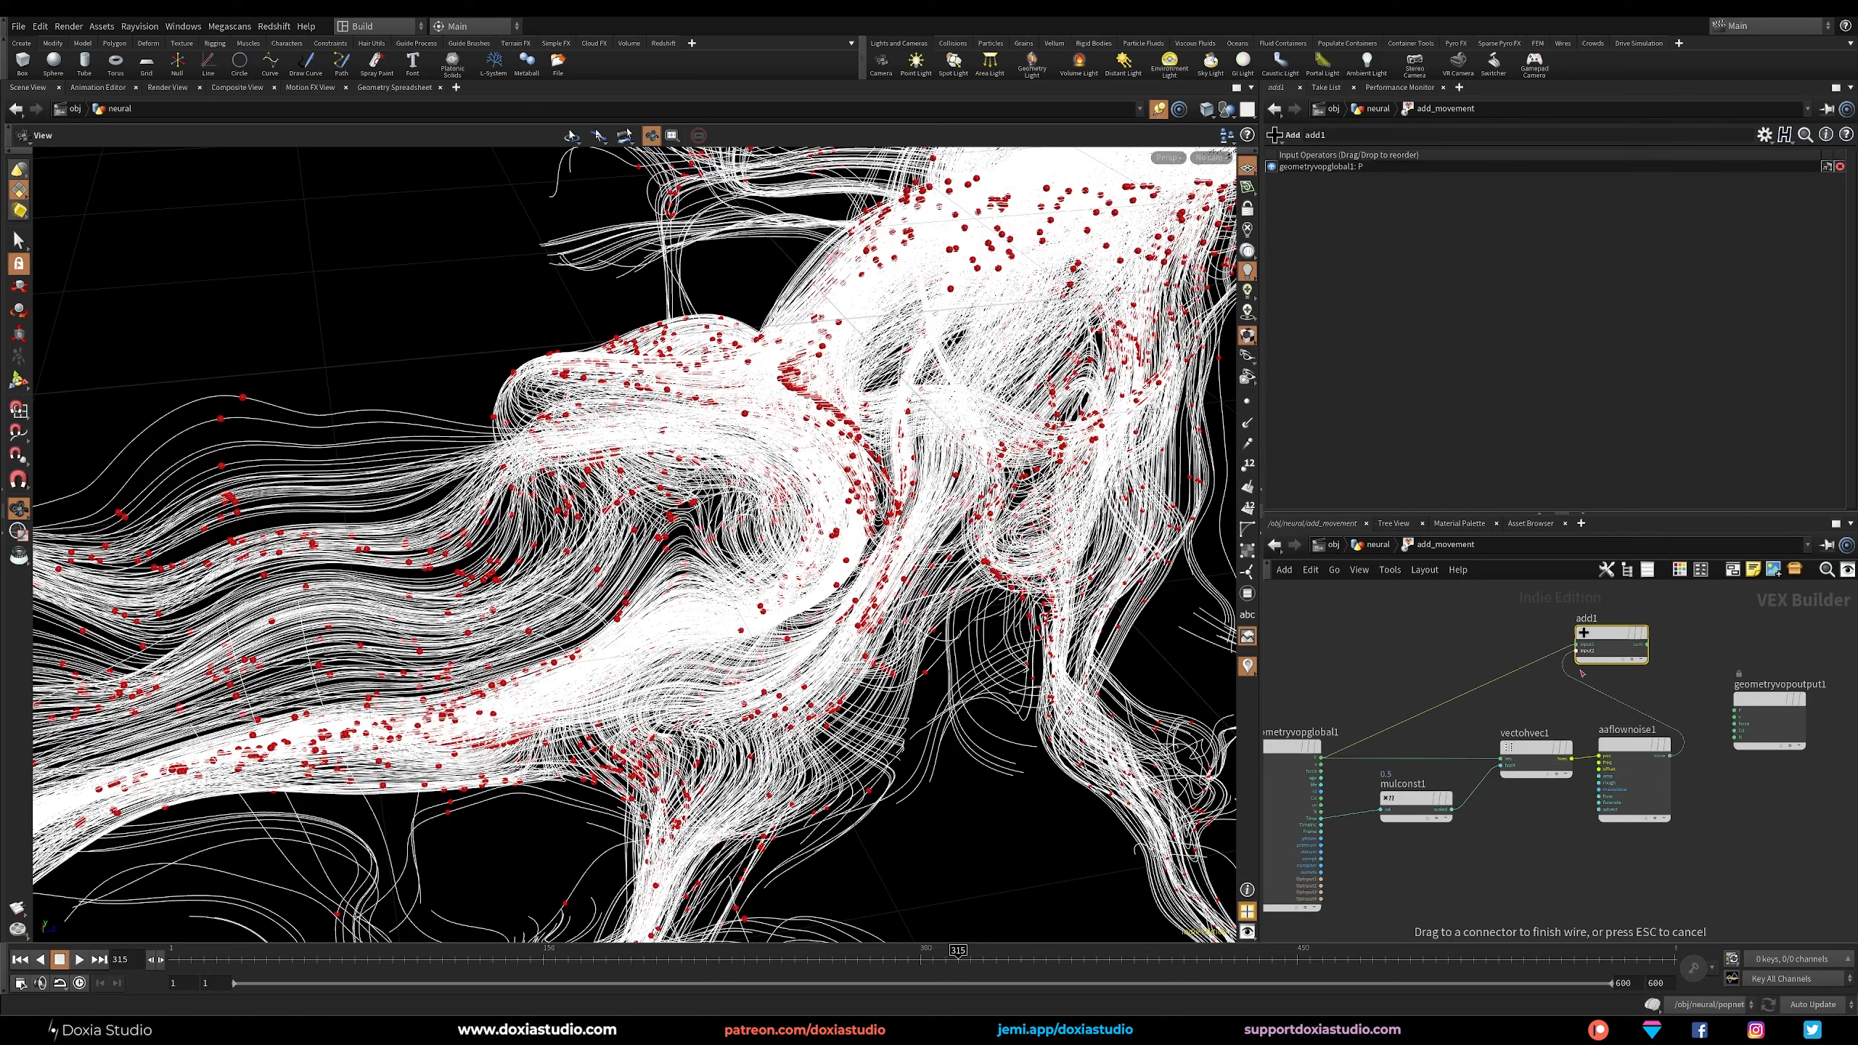
pyautogui.click(1577, 650)
pyautogui.click(1647, 644)
pyautogui.click(1734, 710)
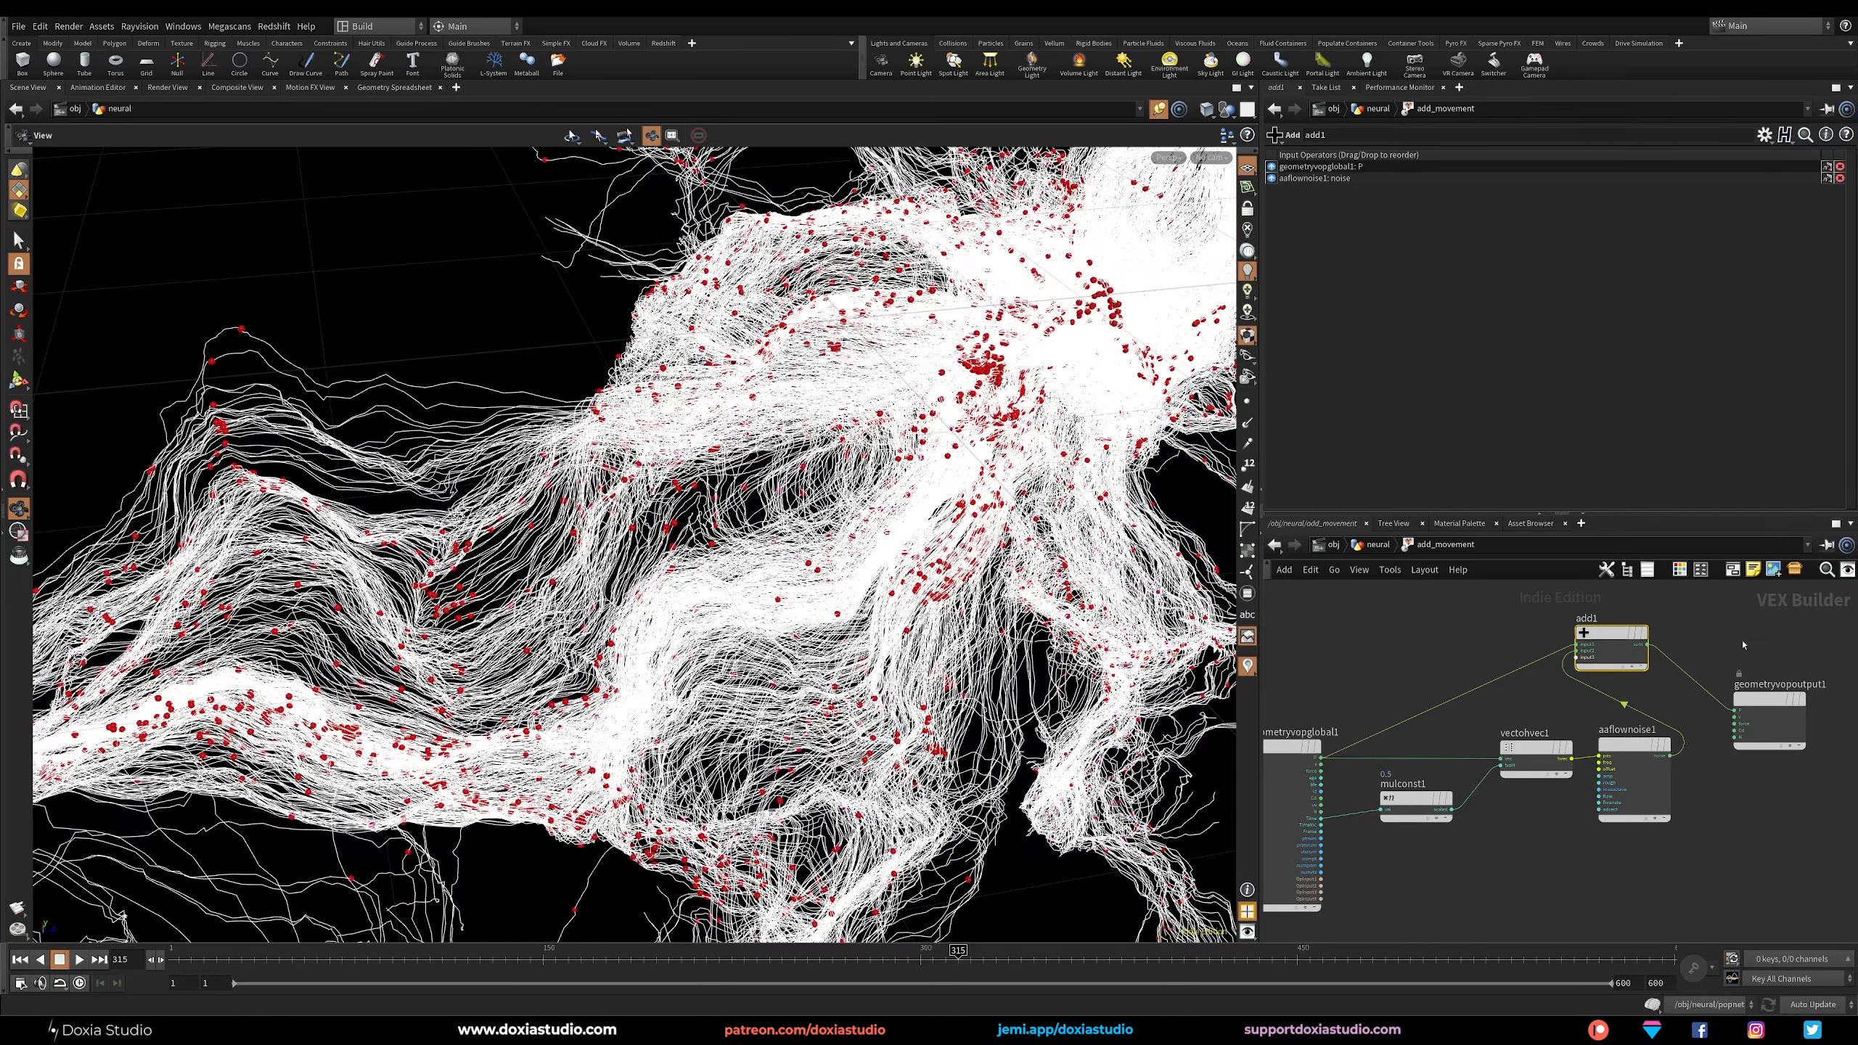
# Play the animation from the first frame and scrub to frame 149 to check the movement.
pyautogui.moveTo(632, 651); pyautogui.dragTo(685, 617)
pyautogui.moveTo(686, 617); pyautogui.dragTo(673, 579, button='middle')
pyautogui.click(23, 963)
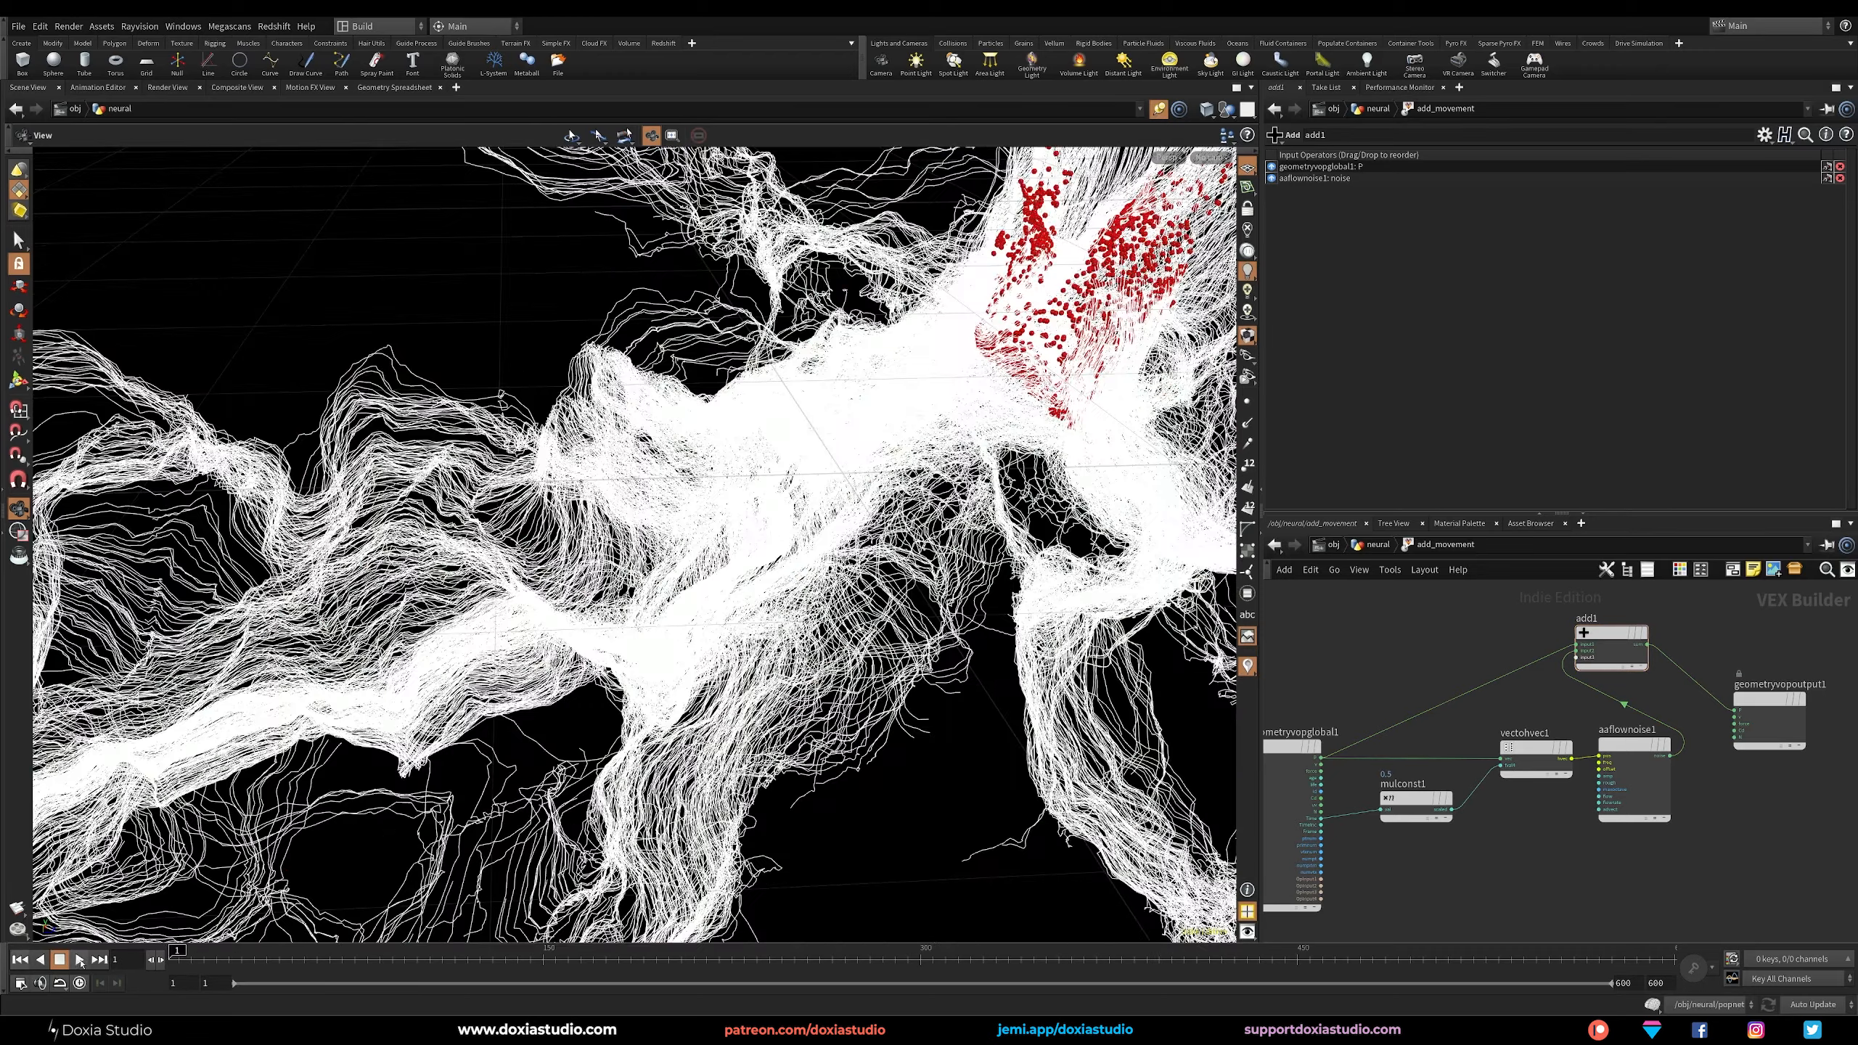
pyautogui.click(79, 961)
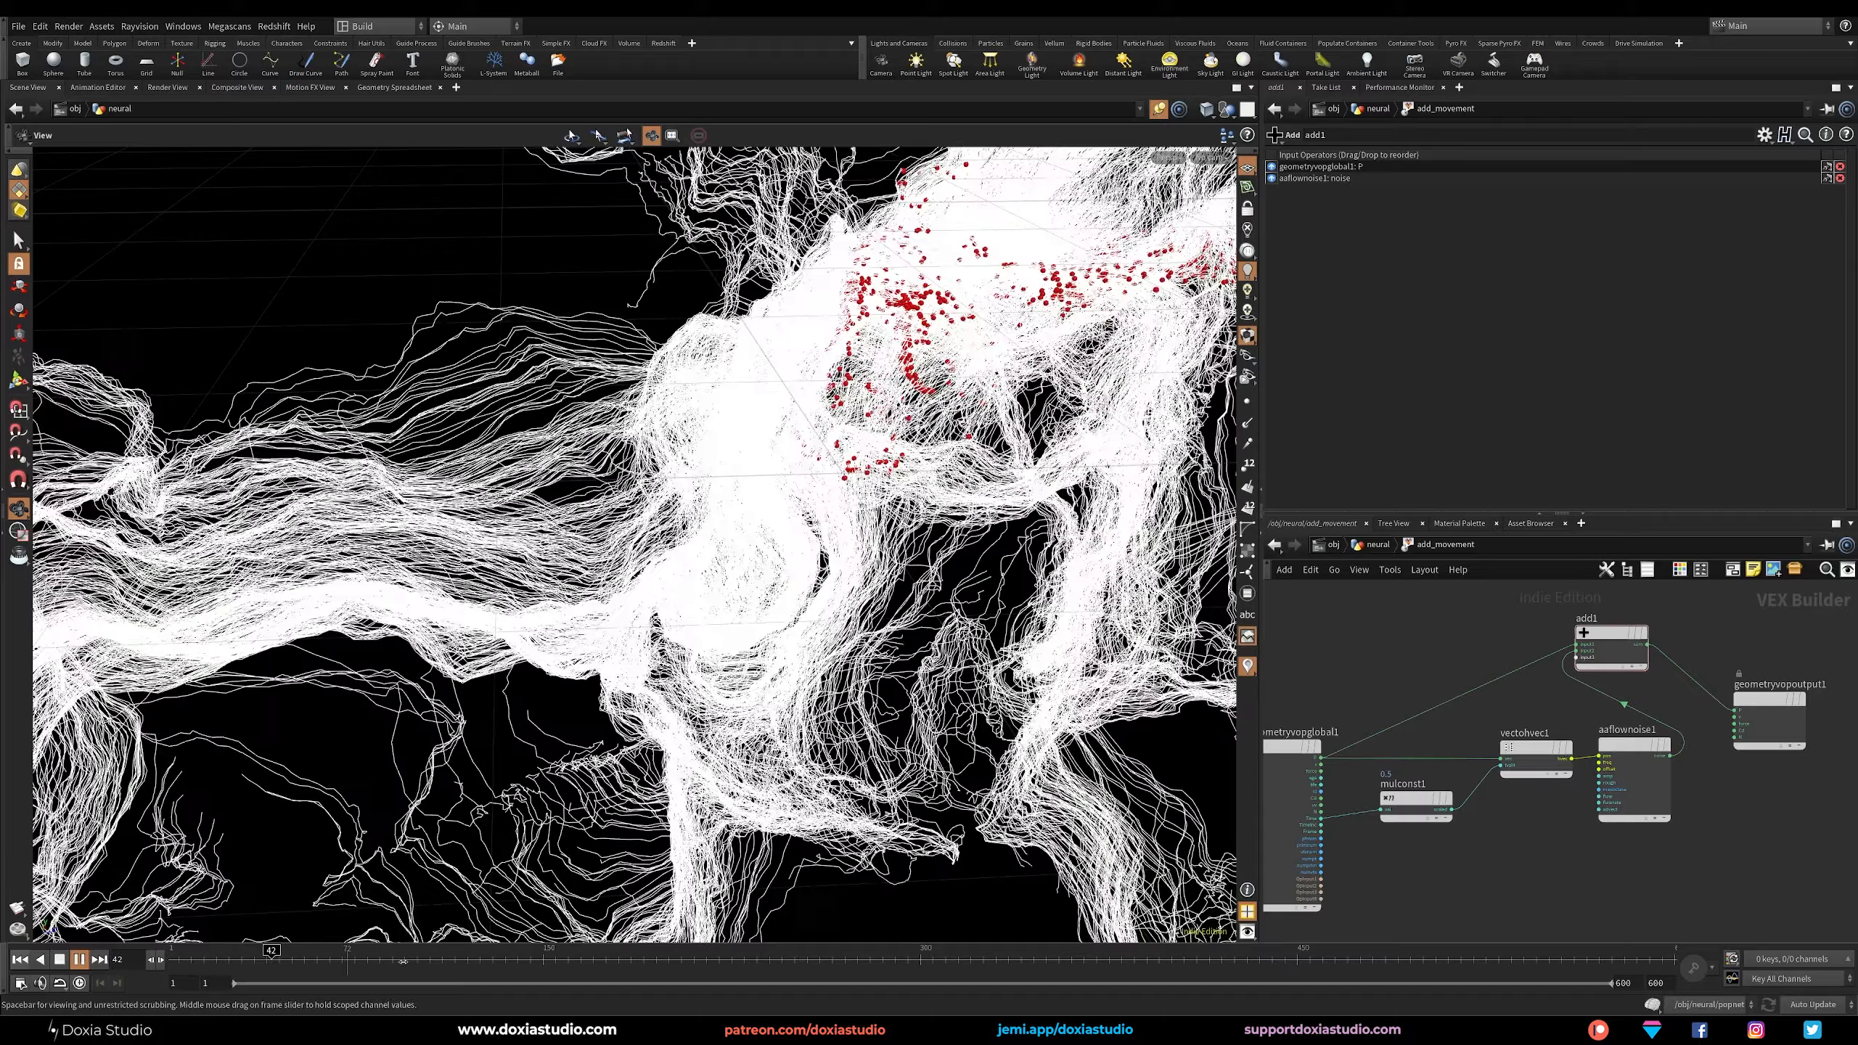
pyautogui.moveTo(403, 962); pyautogui.dragTo(541, 961)
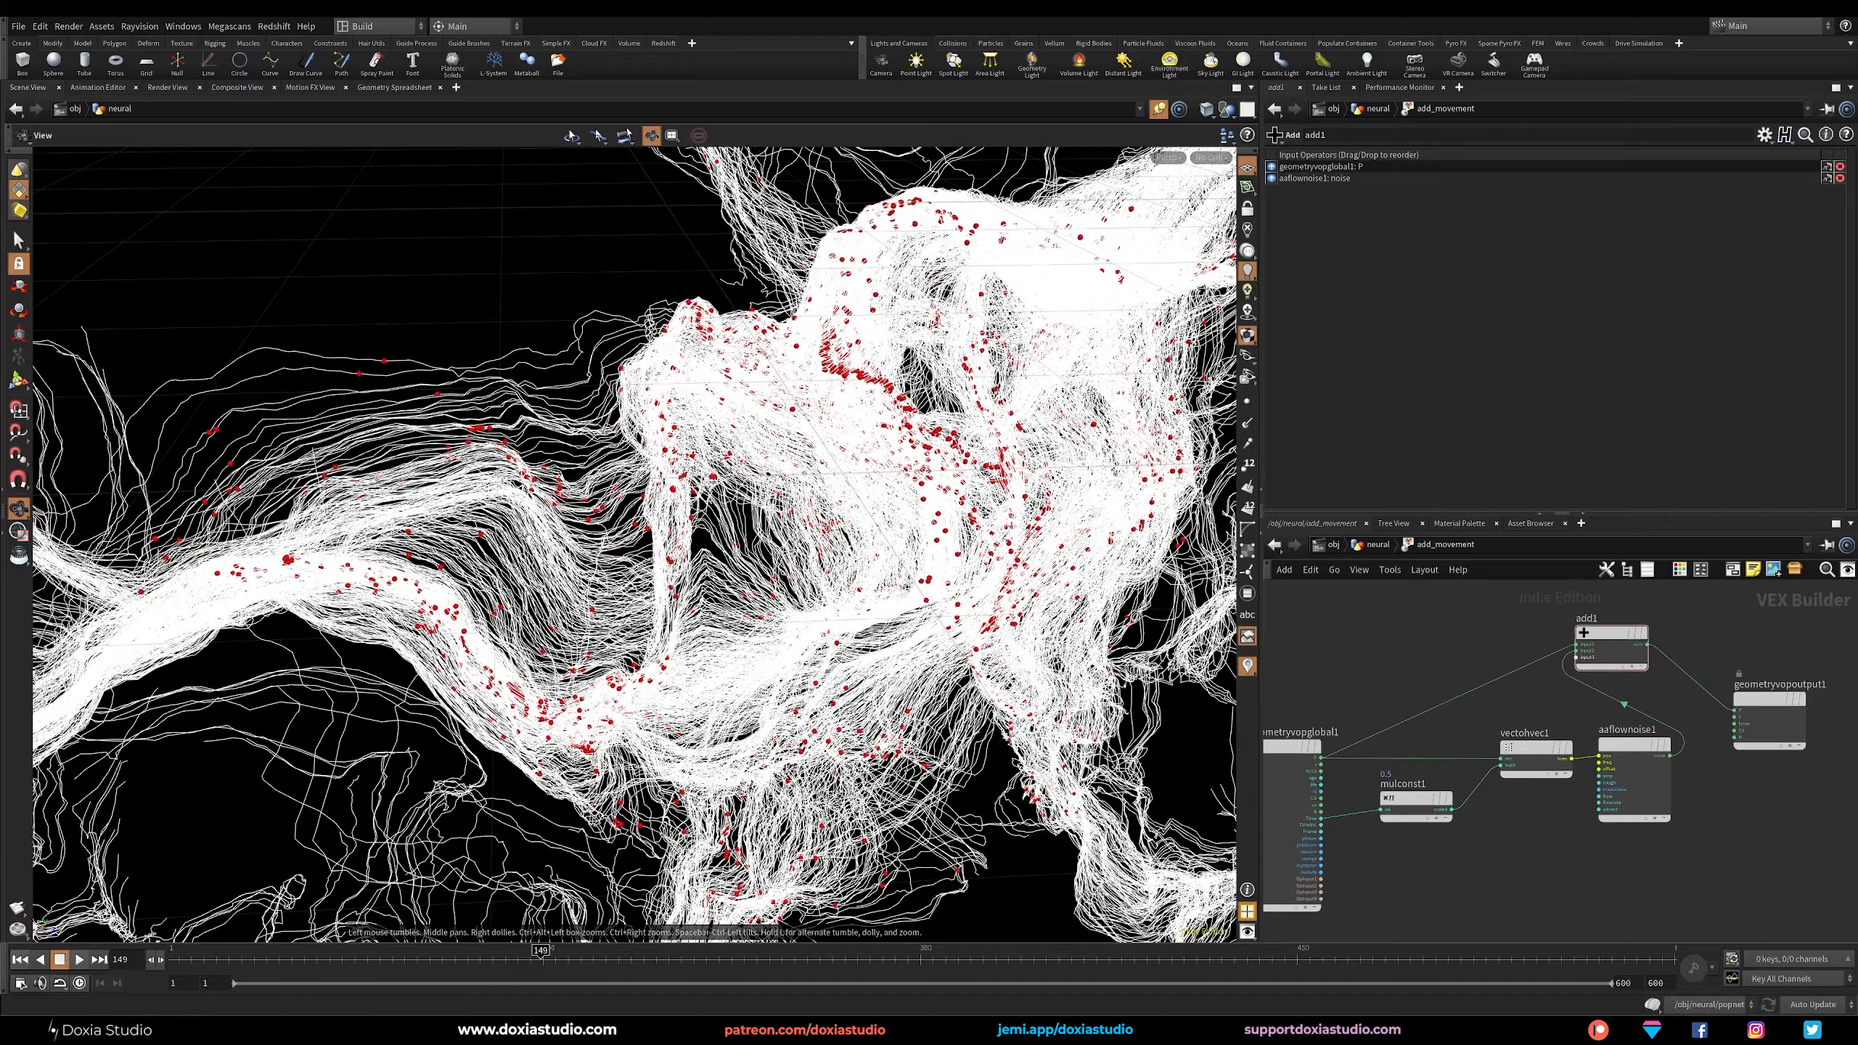
# Examine the noise-displaced trails and red particles up close at frame 149.
pyautogui.scroll(5, 528, 538)
pyautogui.moveTo(528, 537); pyautogui.dragTo(575, 471)
pyautogui.scroll(4, 577, 503)
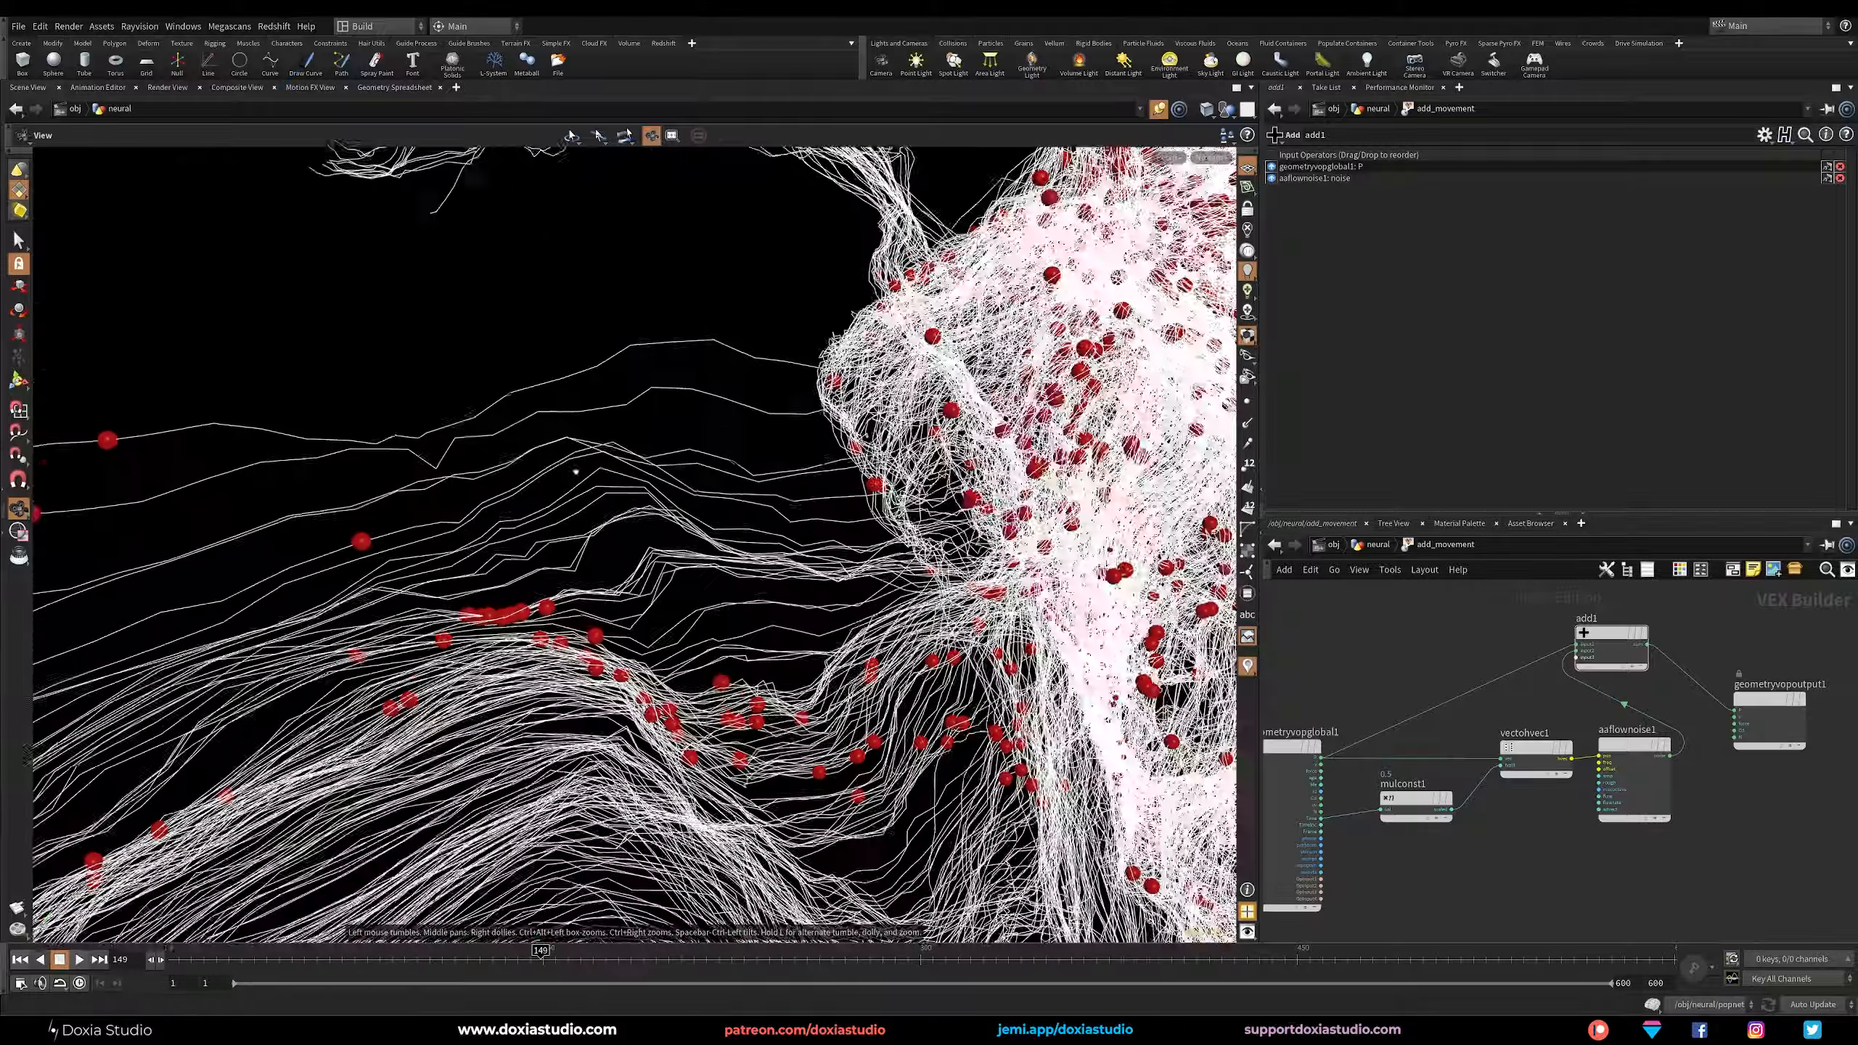
pyautogui.scroll(5, 417, 550)
pyautogui.moveTo(673, 512); pyautogui.dragTo(321, 586)
pyautogui.moveTo(731, 527); pyautogui.dragTo(658, 559)
pyautogui.scroll(-5, 526, 555)
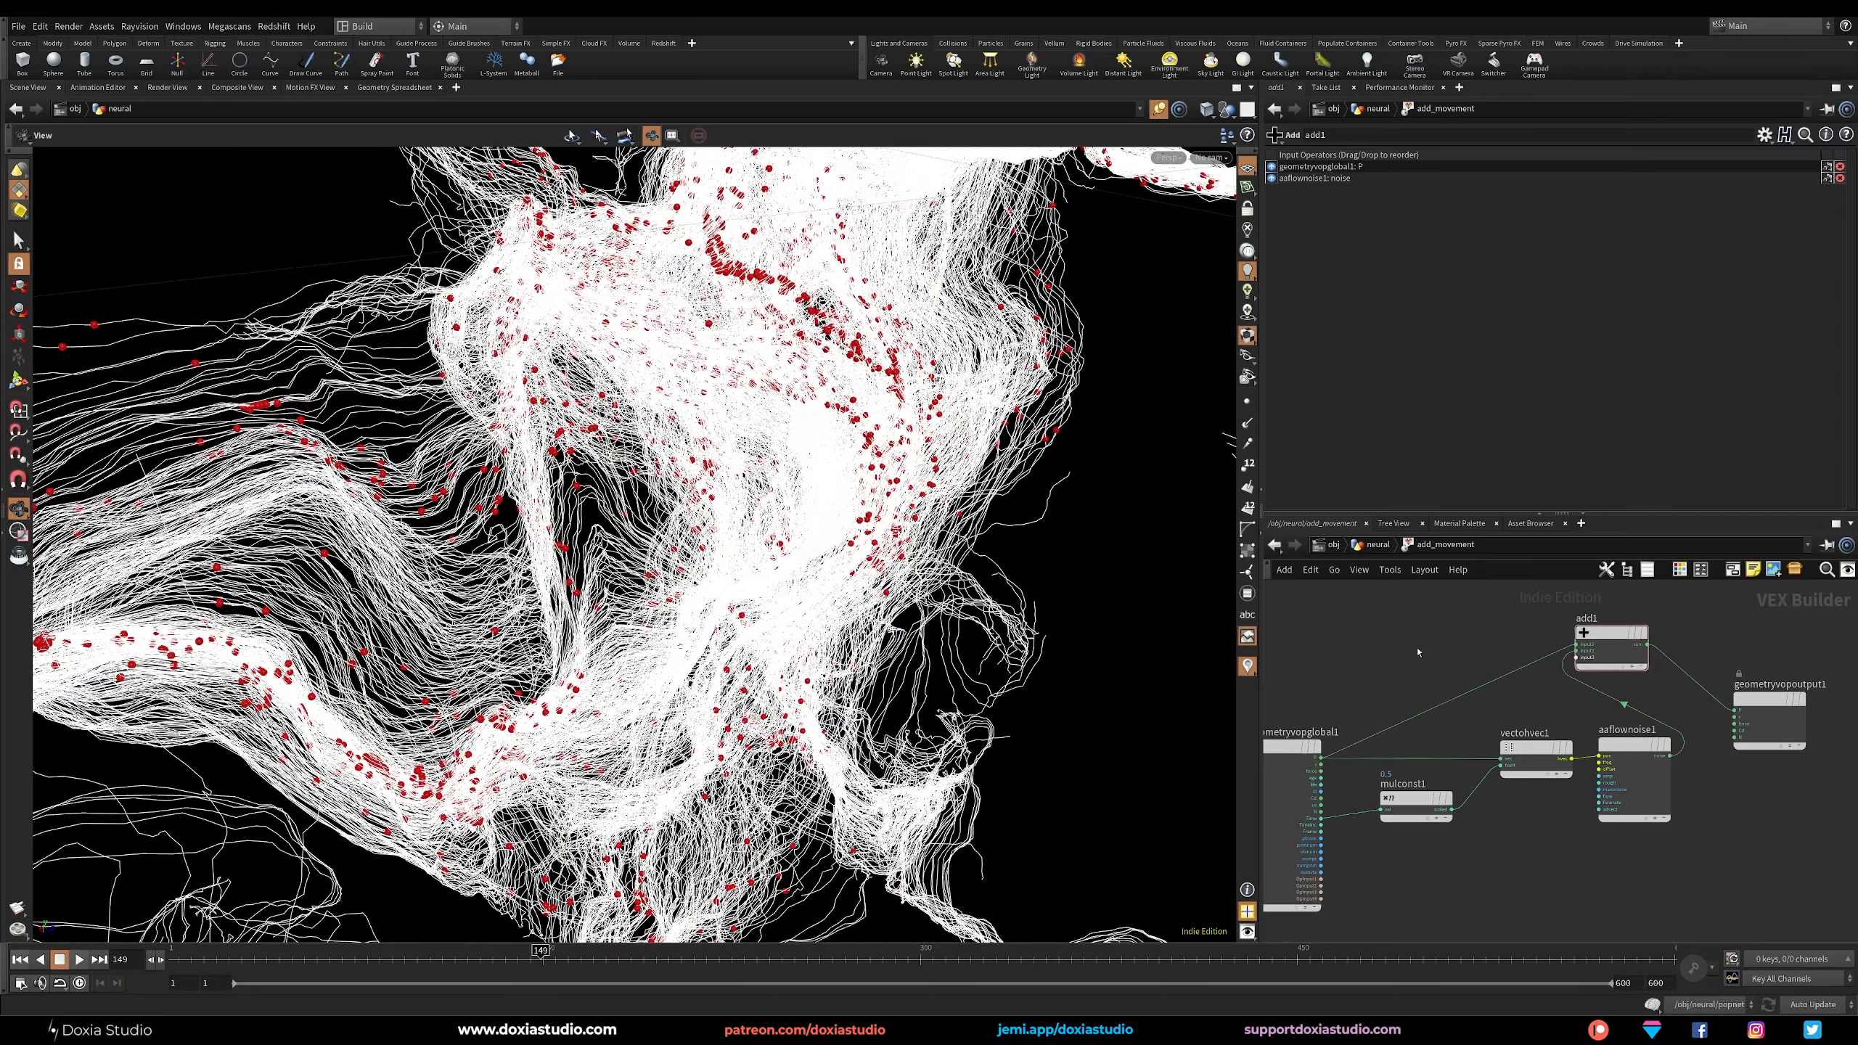
# Compare the merge1 result with the add_movement result by displaying each one in turn at the geometry level.
pyautogui.press('u')
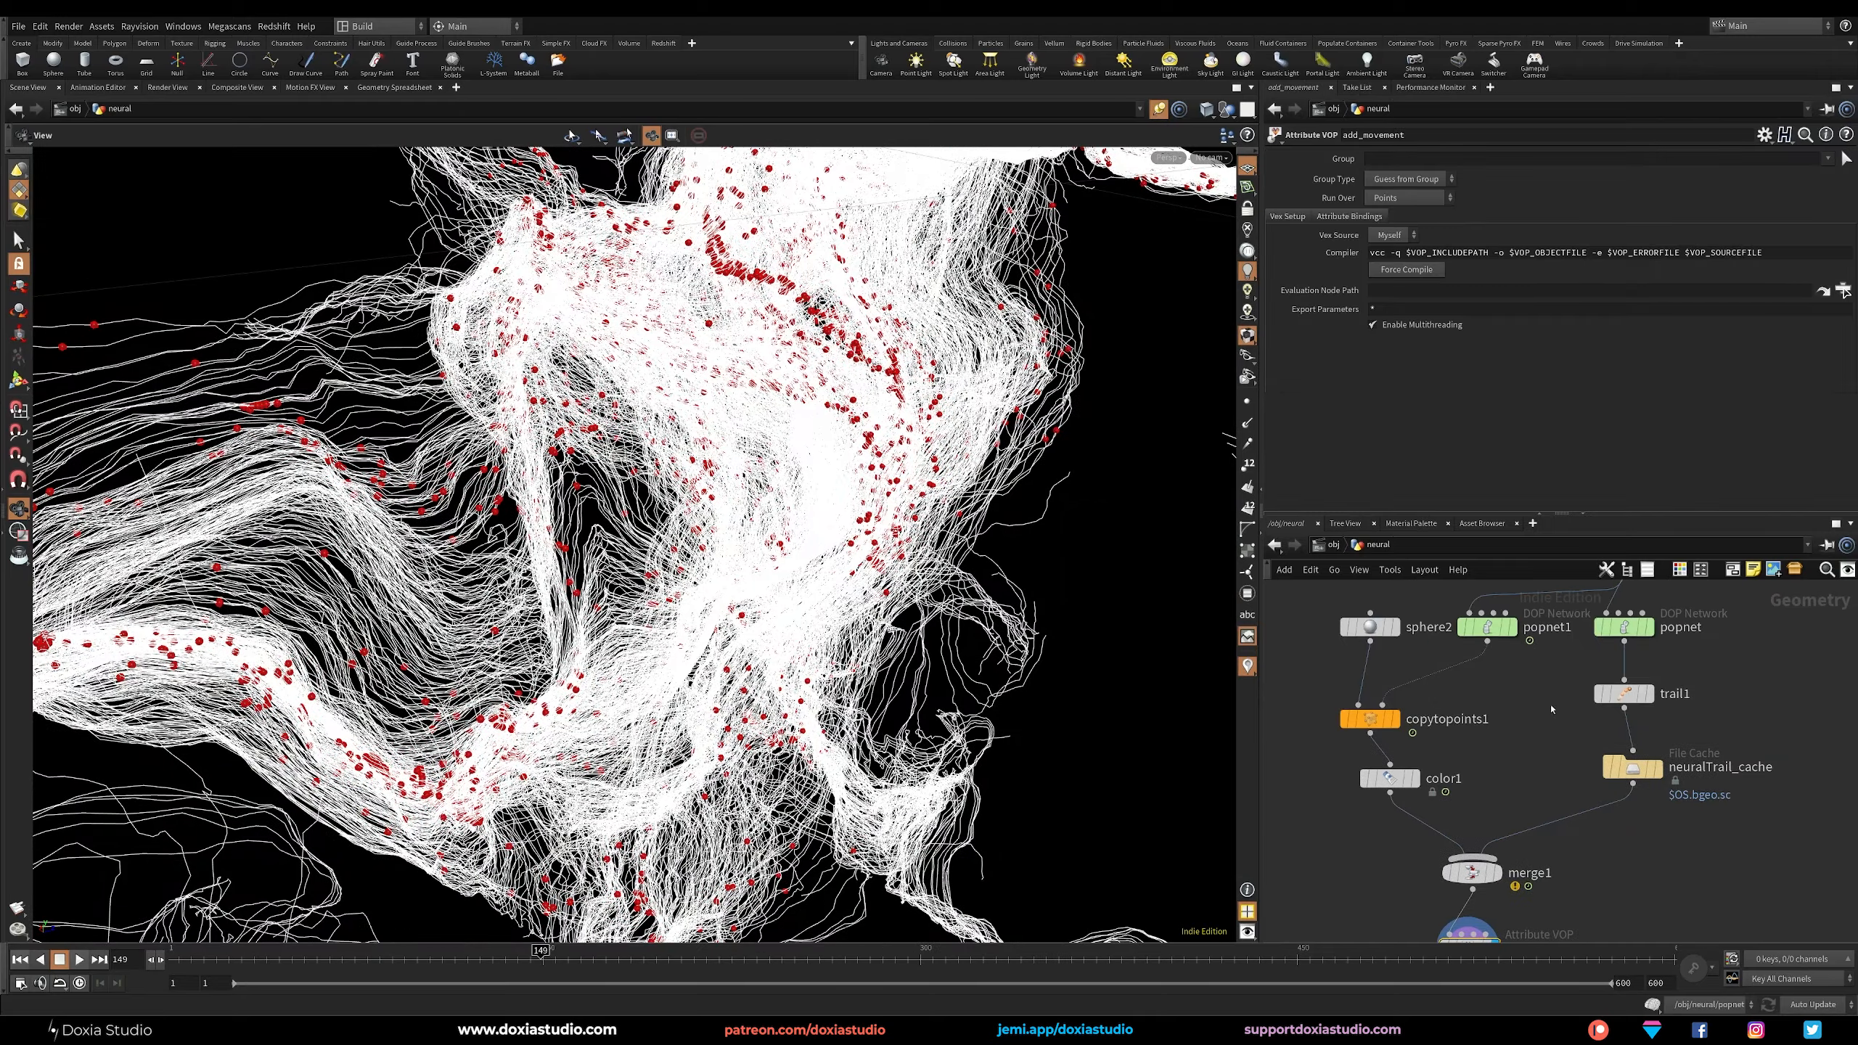
pyautogui.click(1497, 873)
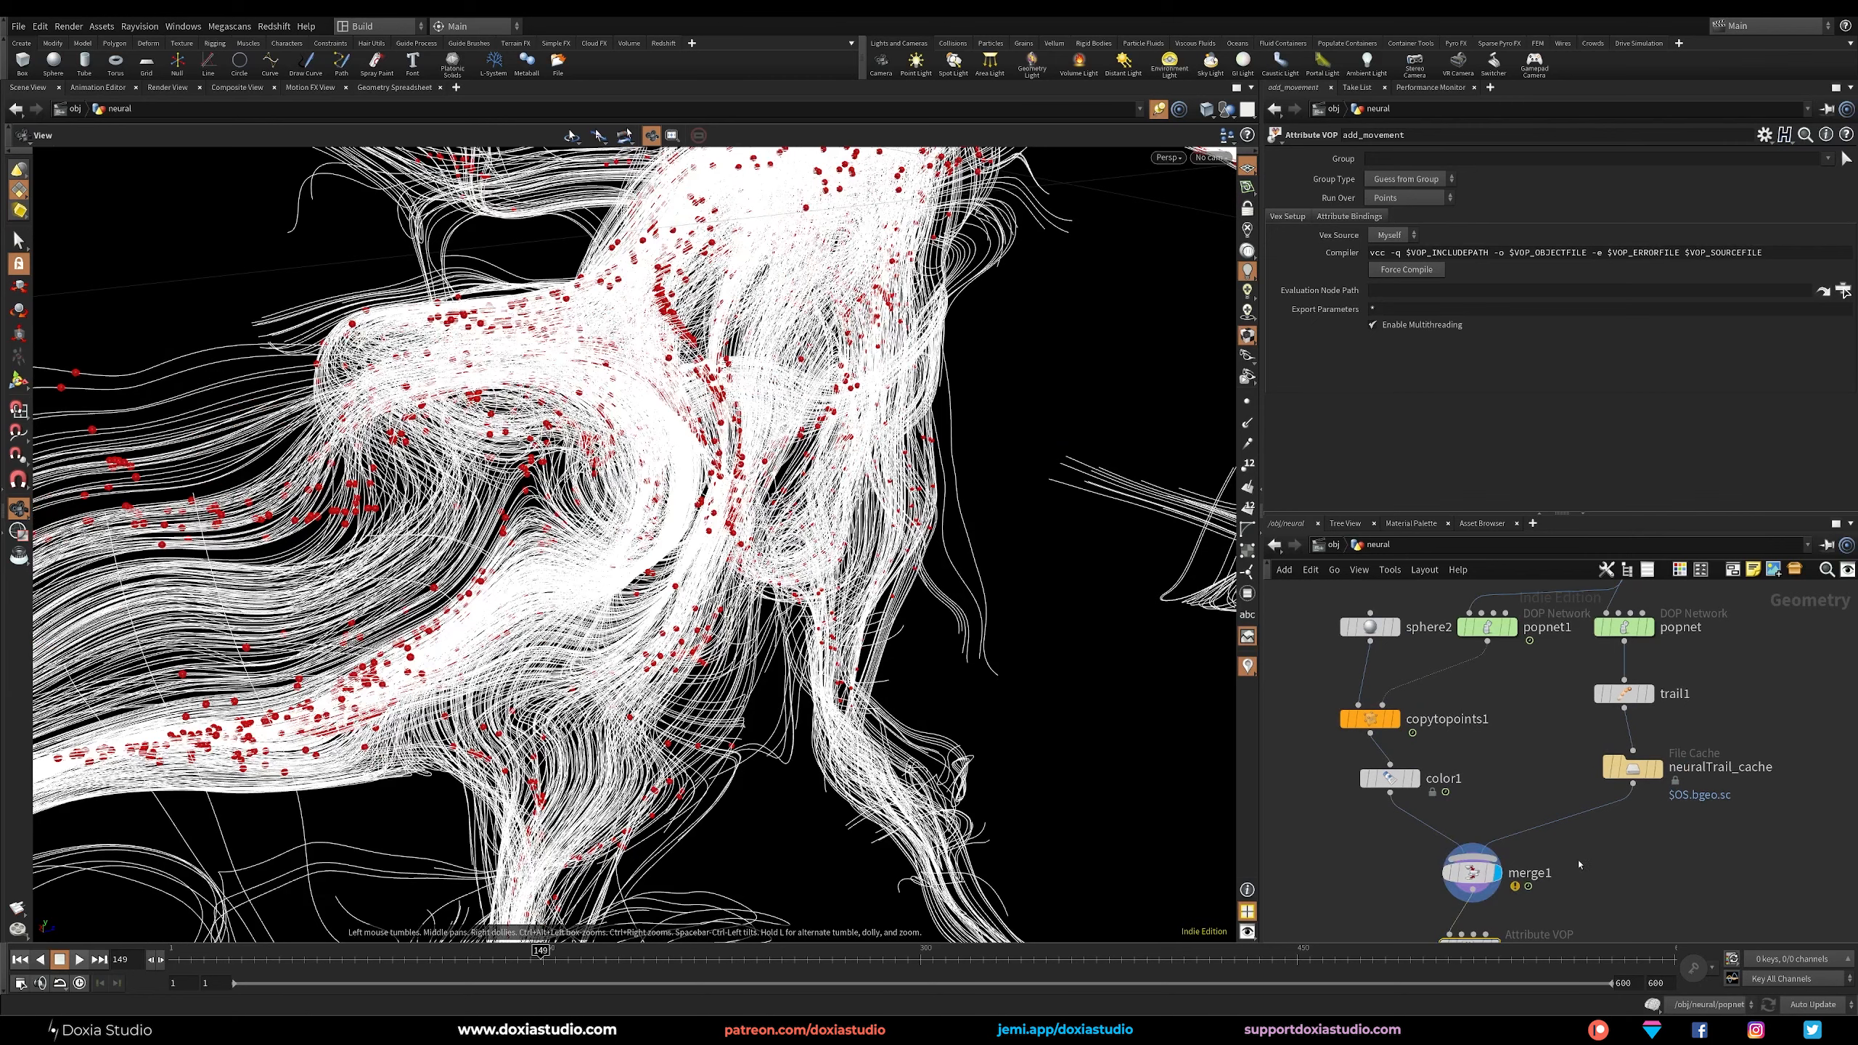
pyautogui.moveTo(1578, 865); pyautogui.dragTo(1590, 733, button='middle')
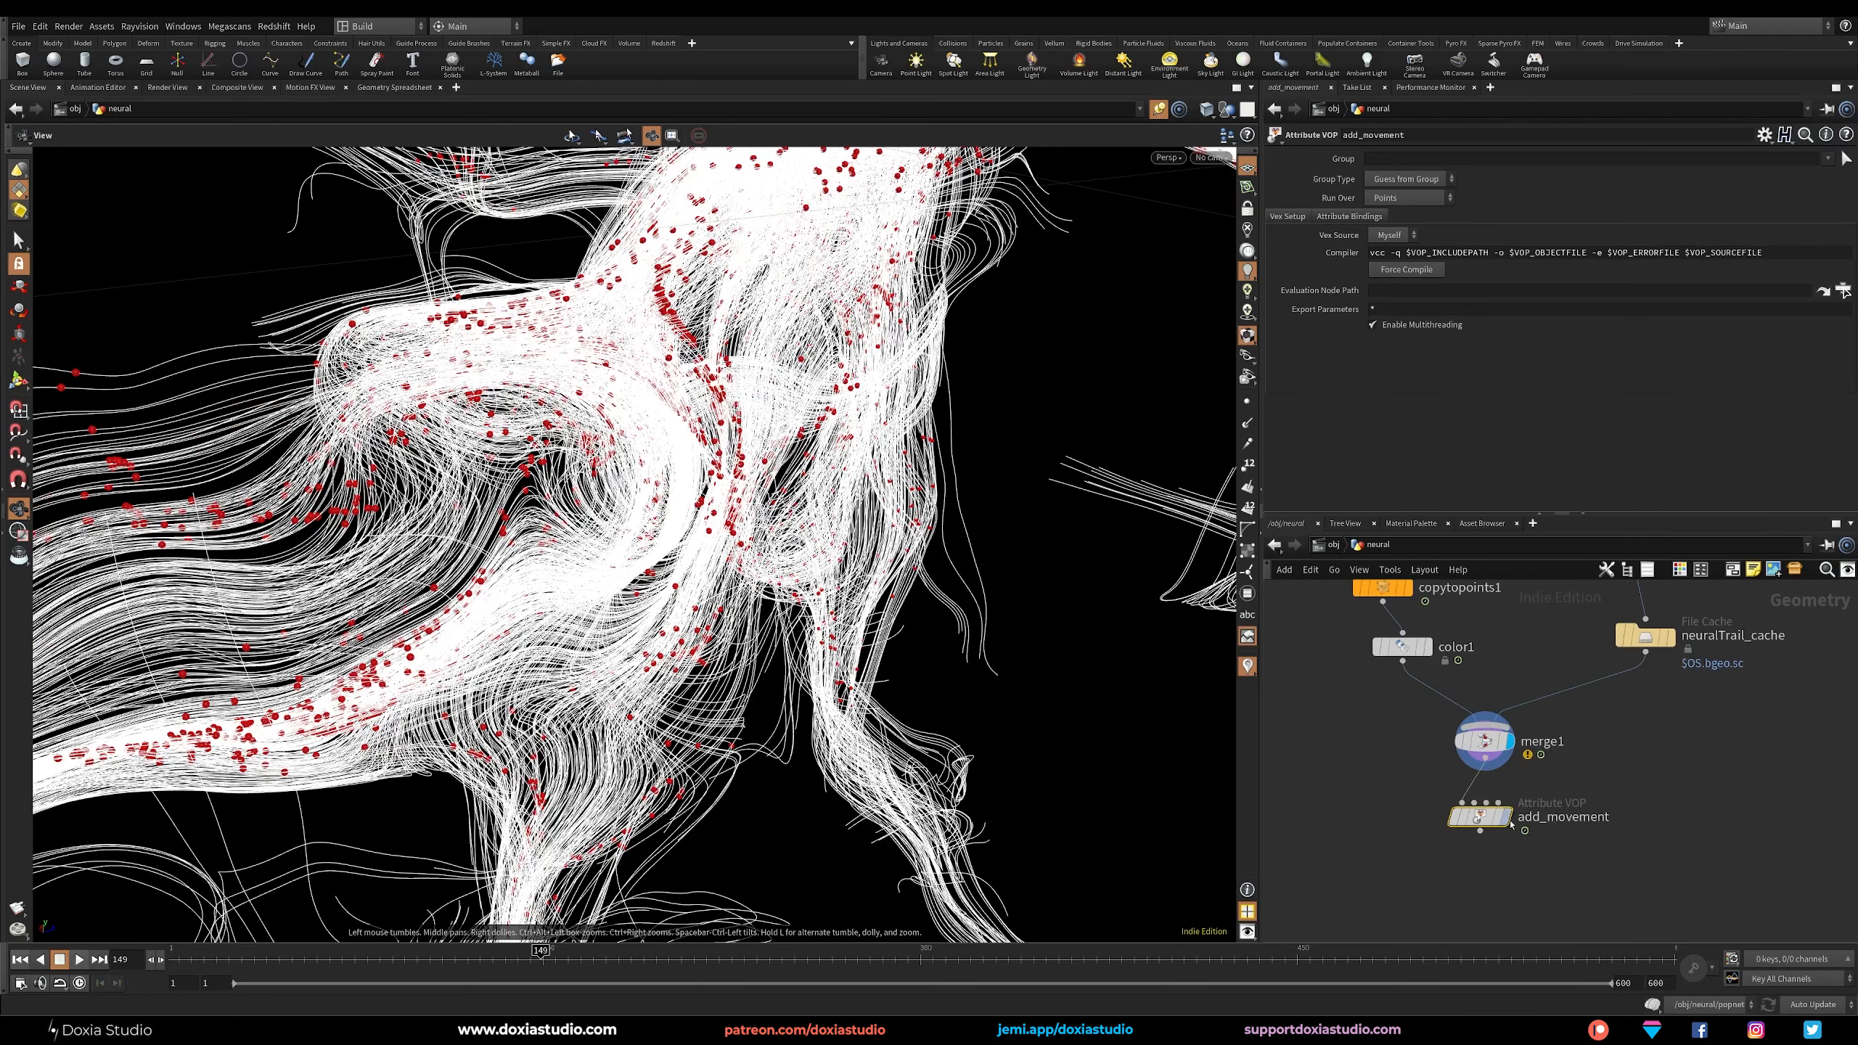
pyautogui.click(1518, 789)
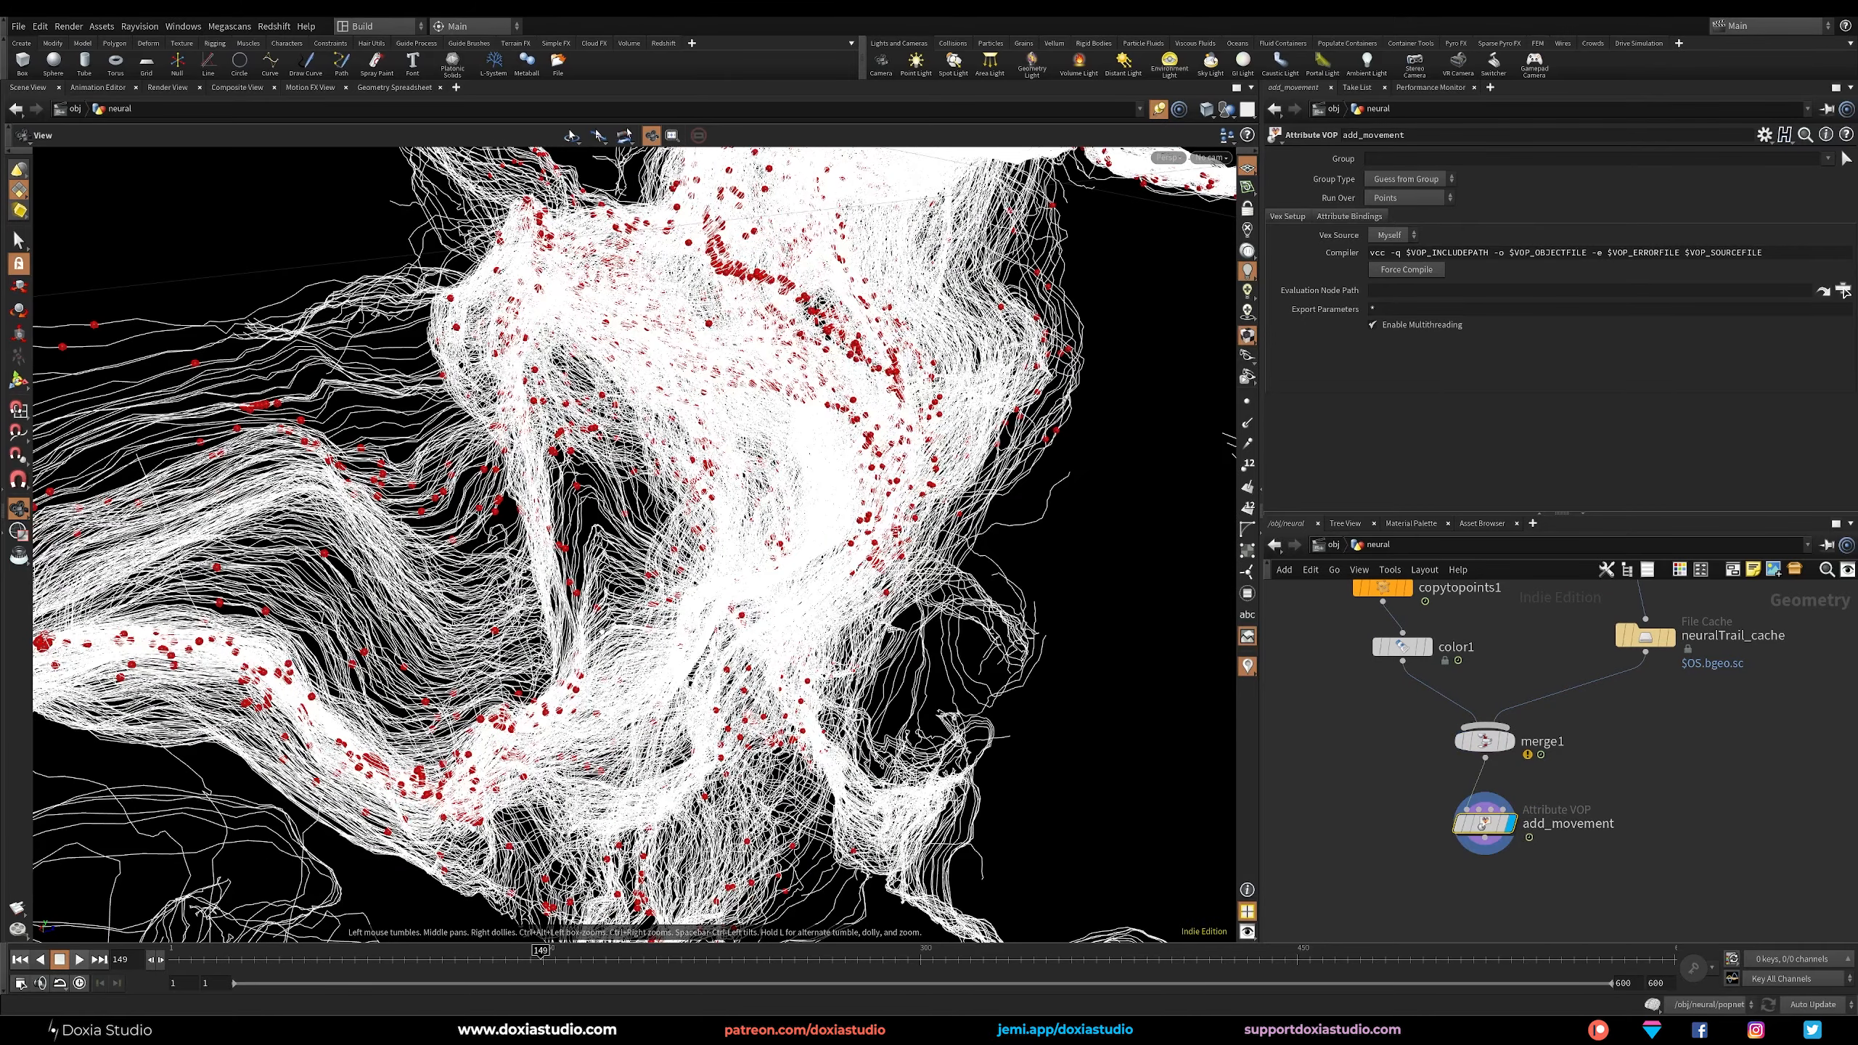
pyautogui.moveTo(658, 512); pyautogui.dragTo(819, 556)
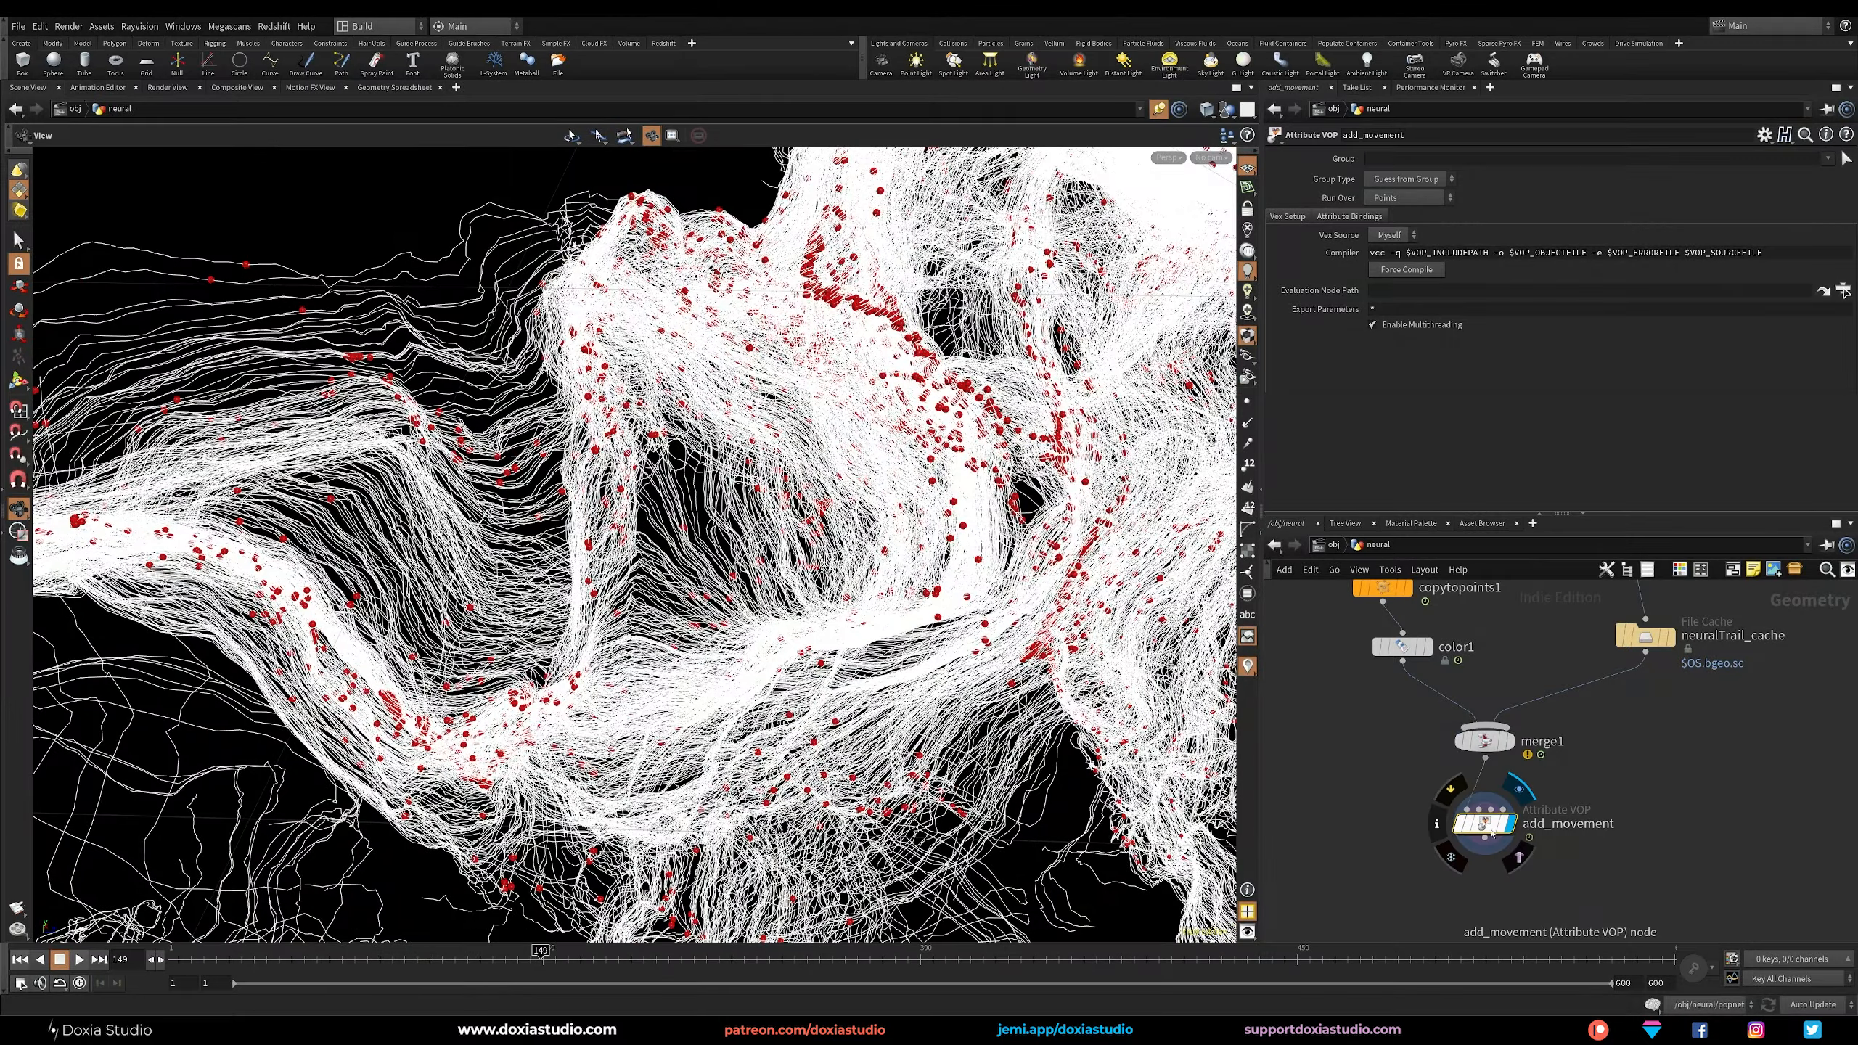
# Go back inside add_movement and set the flow noise's Roughness to 0.3.
pyautogui.doubleClick(1492, 833)
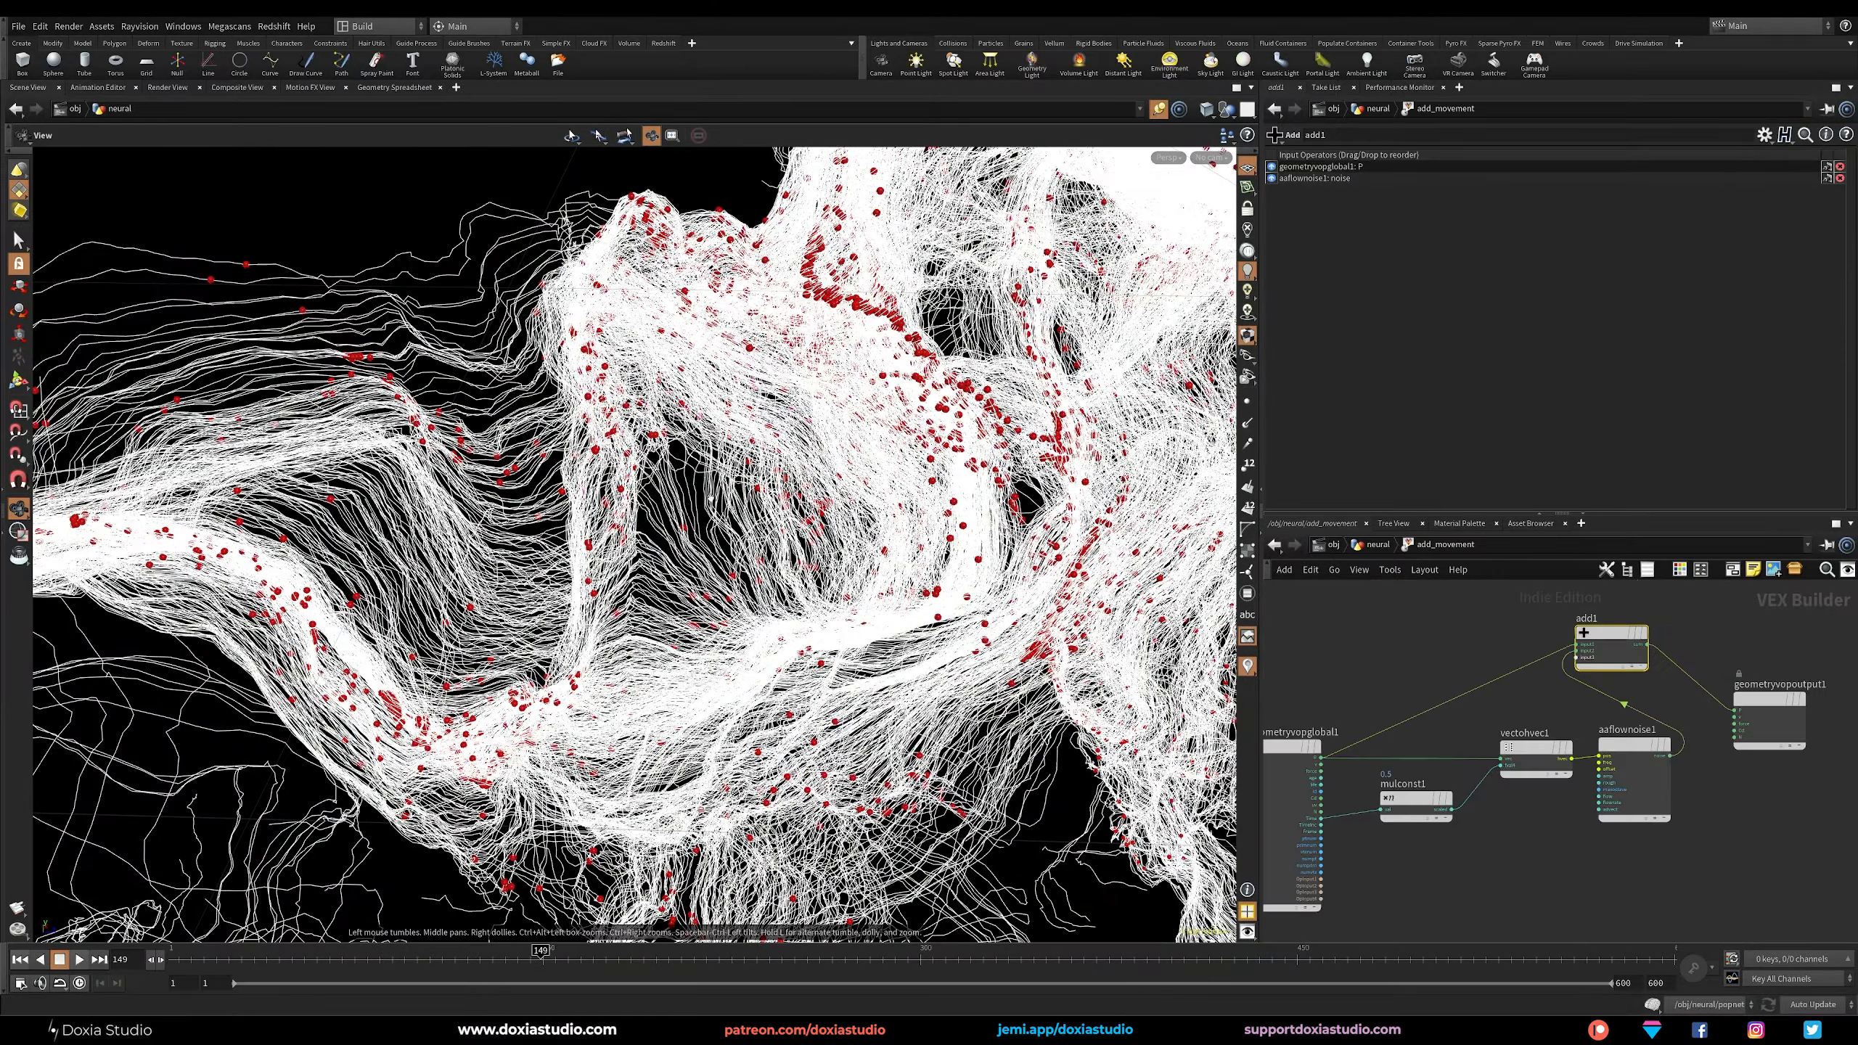
pyautogui.moveTo(712, 499); pyautogui.dragTo(768, 620)
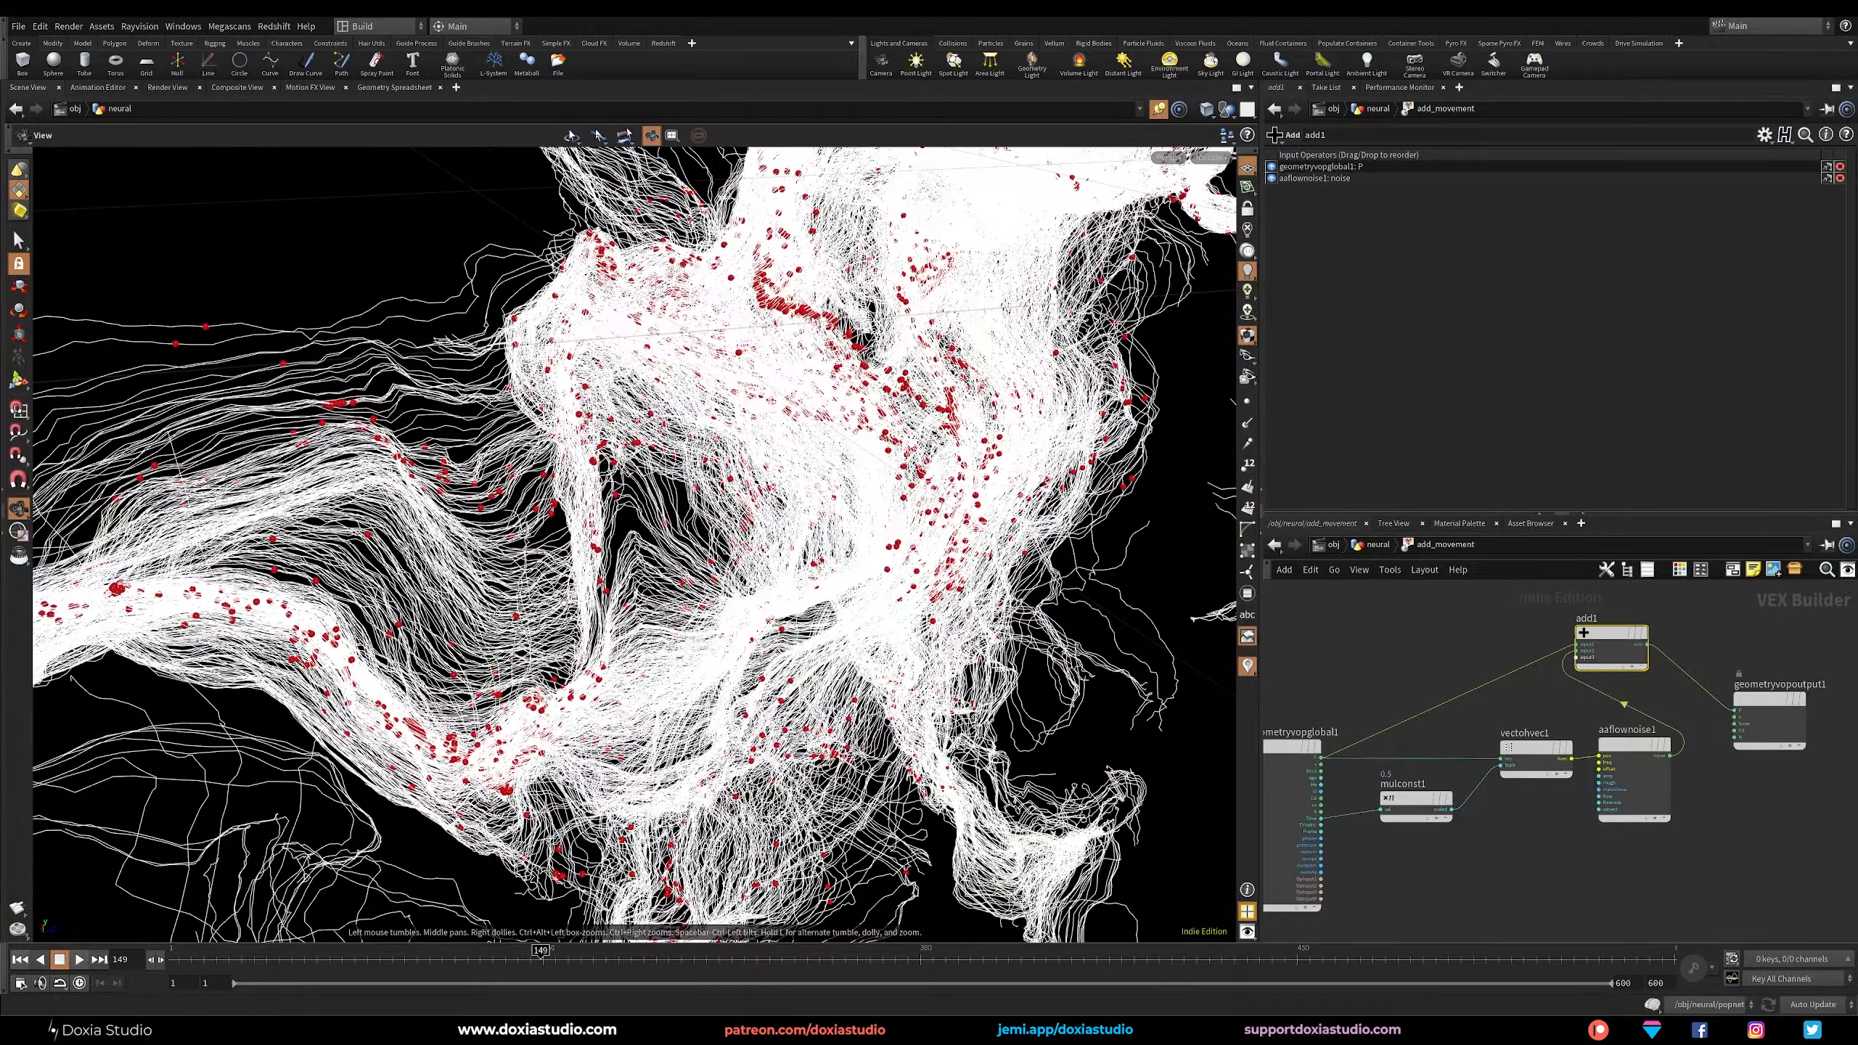
pyautogui.click(1631, 766)
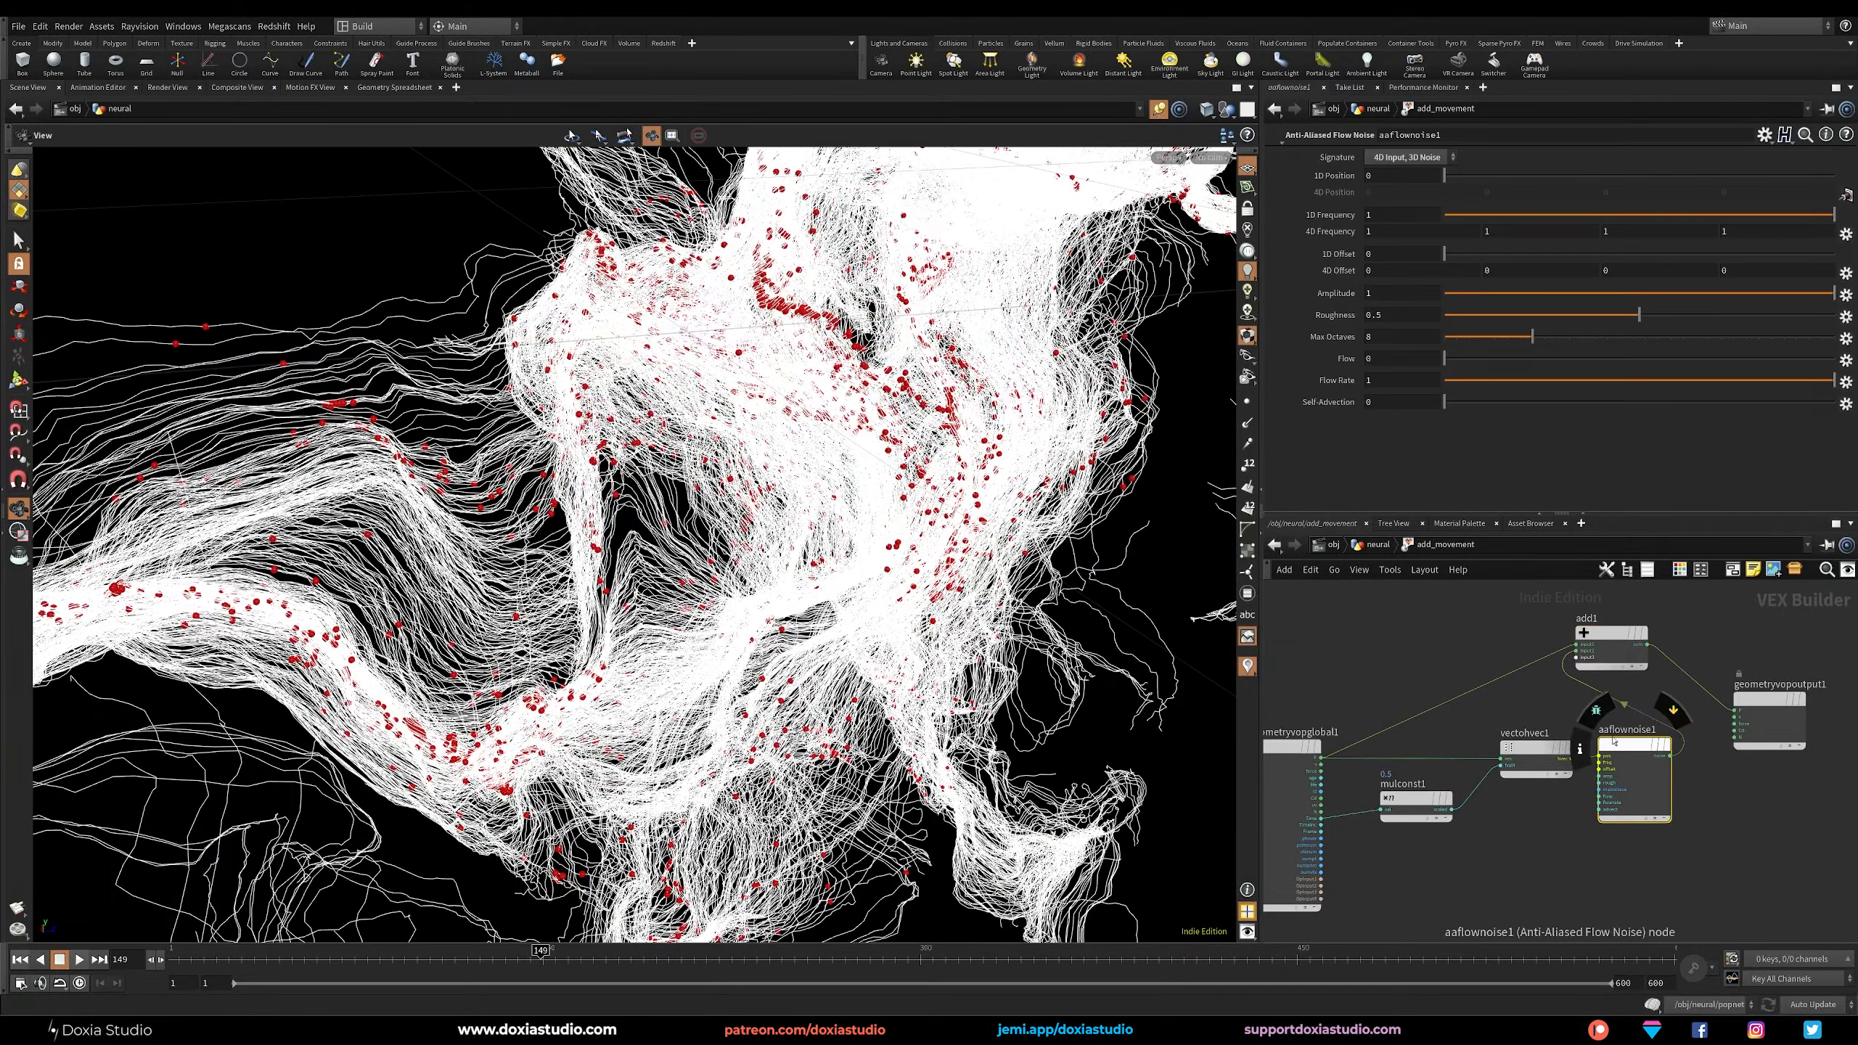
pyautogui.click(1376, 320)
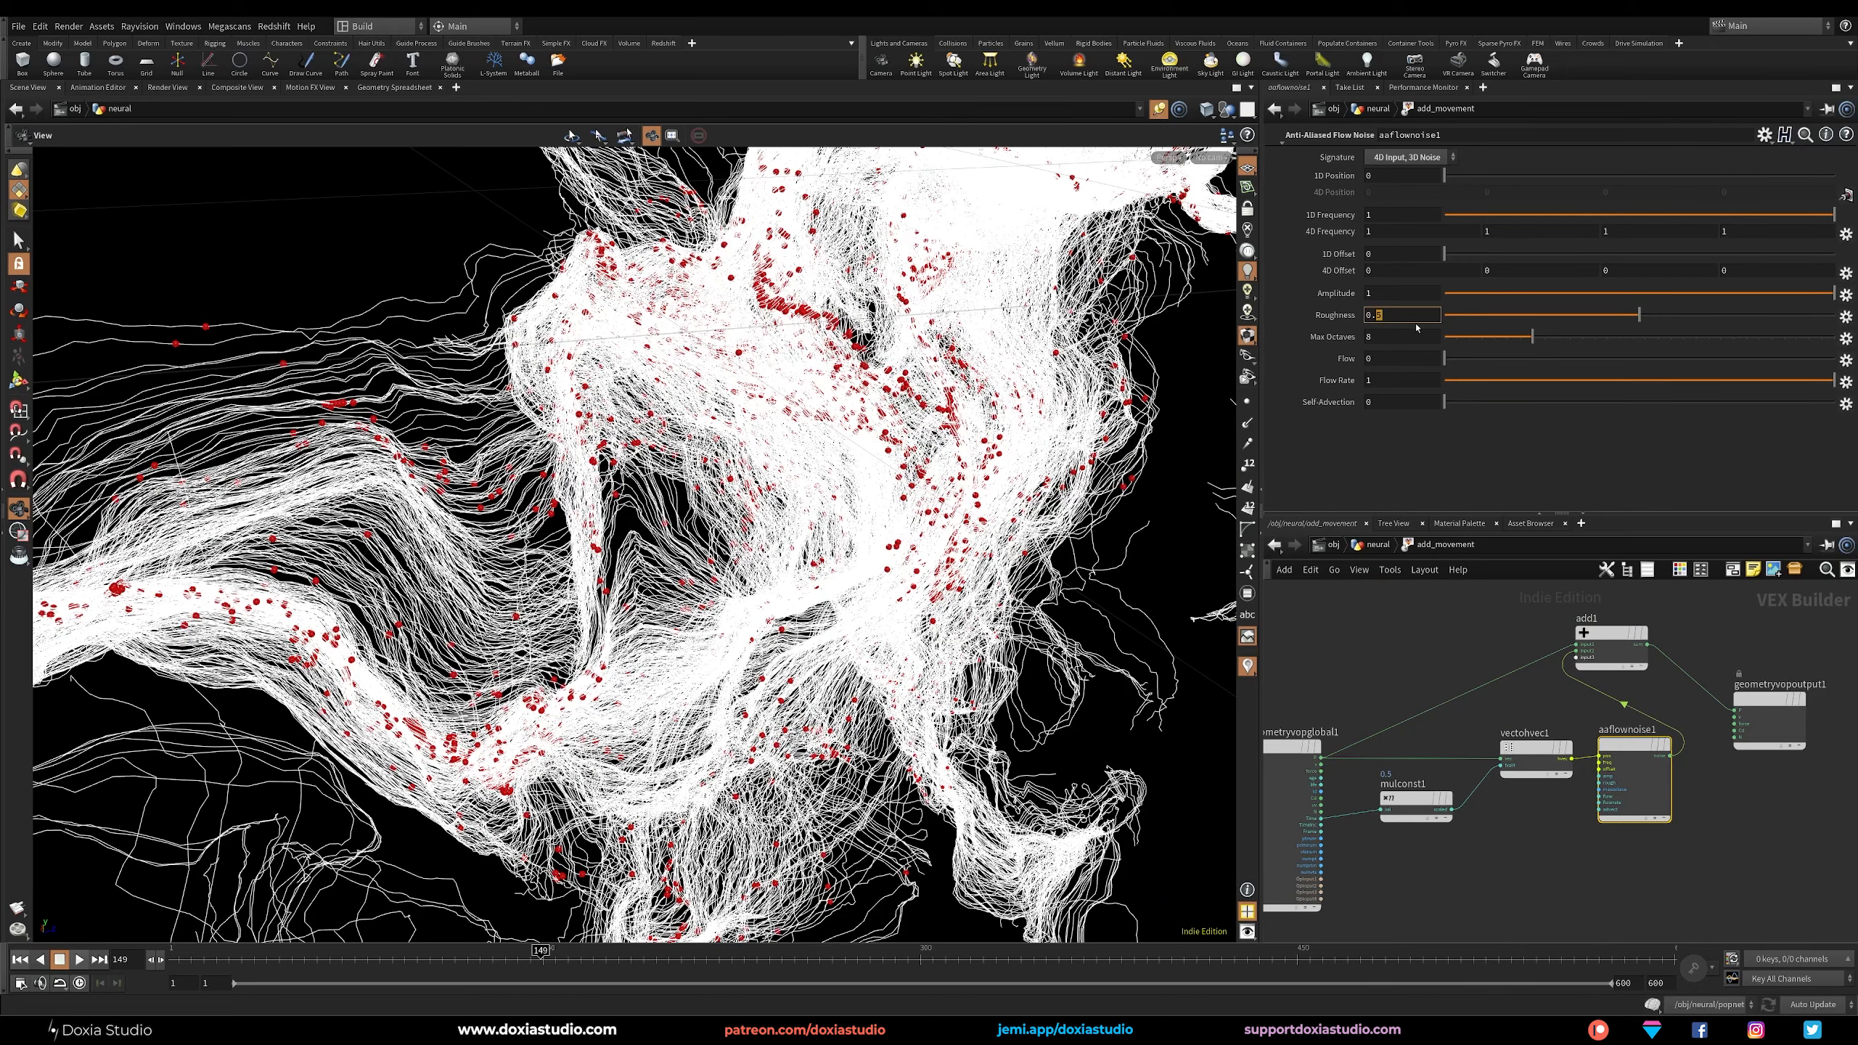
pyautogui.write('3')
pyautogui.press('Return')
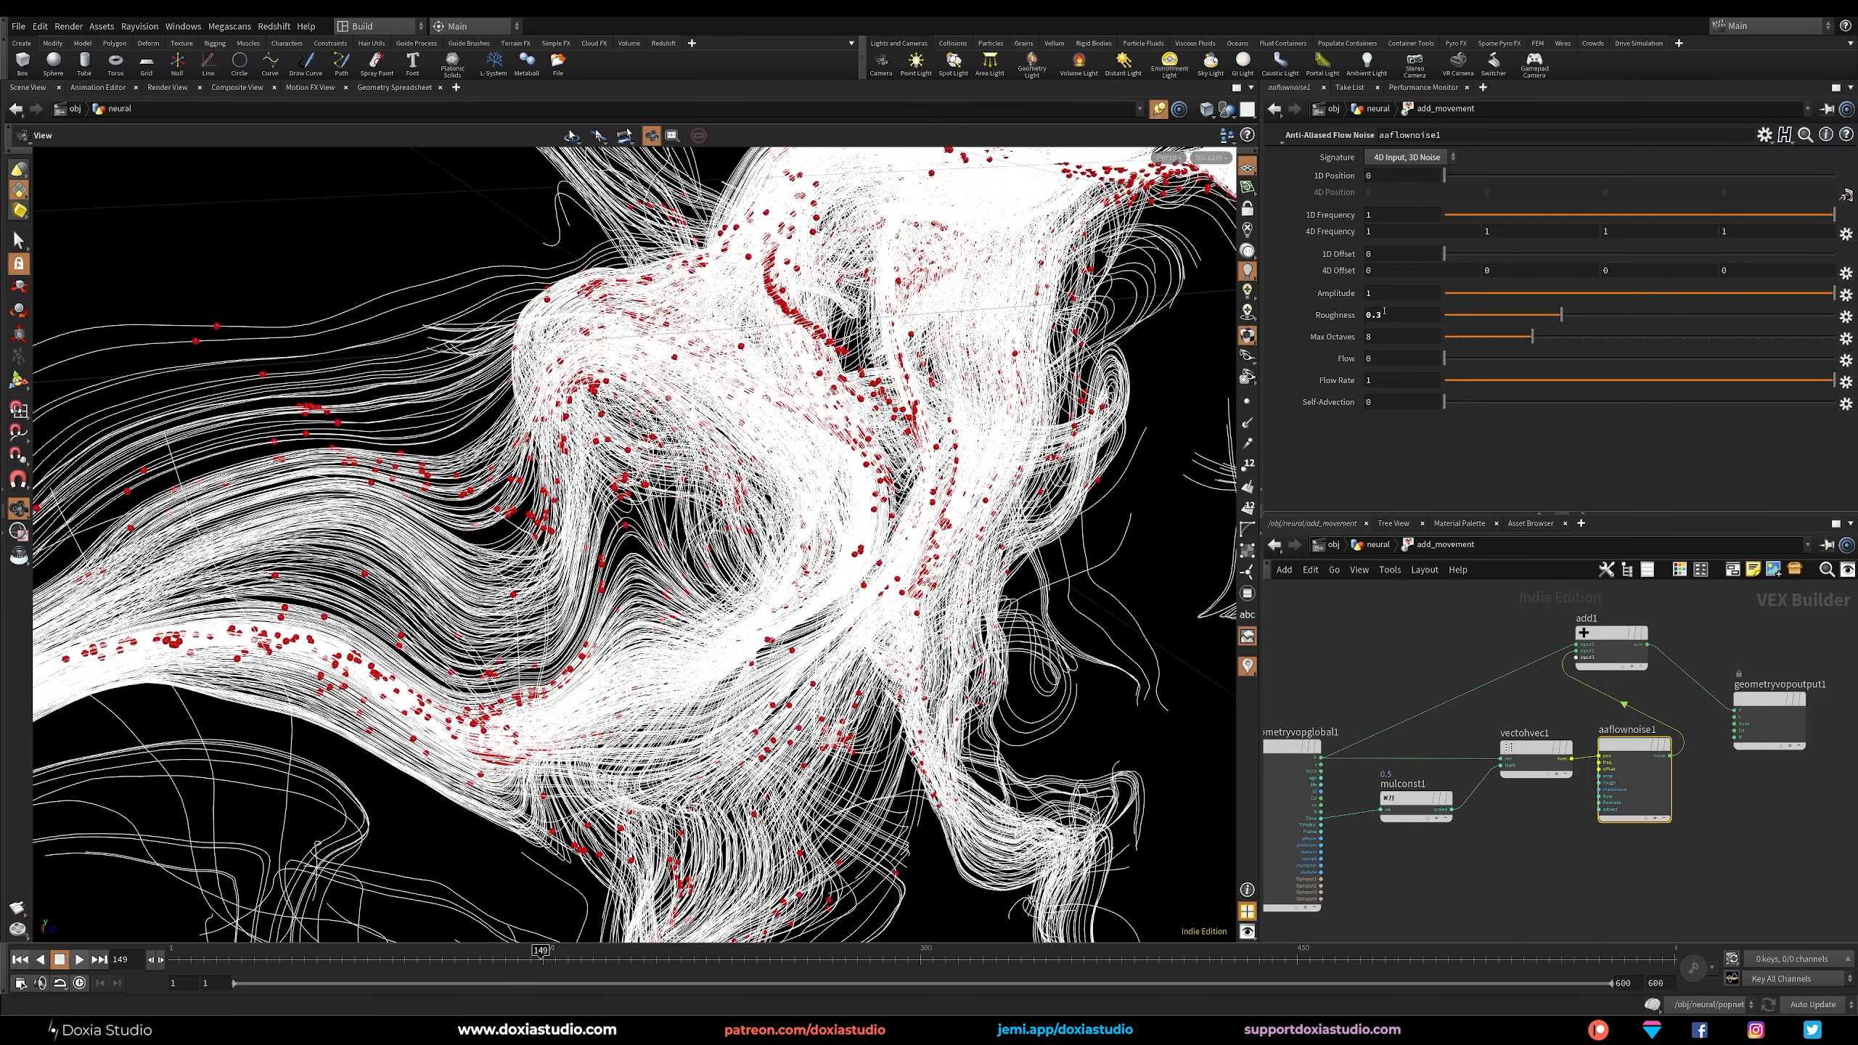
# Set the flow noise's Amplitude to 0.7.
pyautogui.click(1378, 315)
pyautogui.click(1365, 292)
pyautogui.write('0.7')
pyautogui.press('Return')
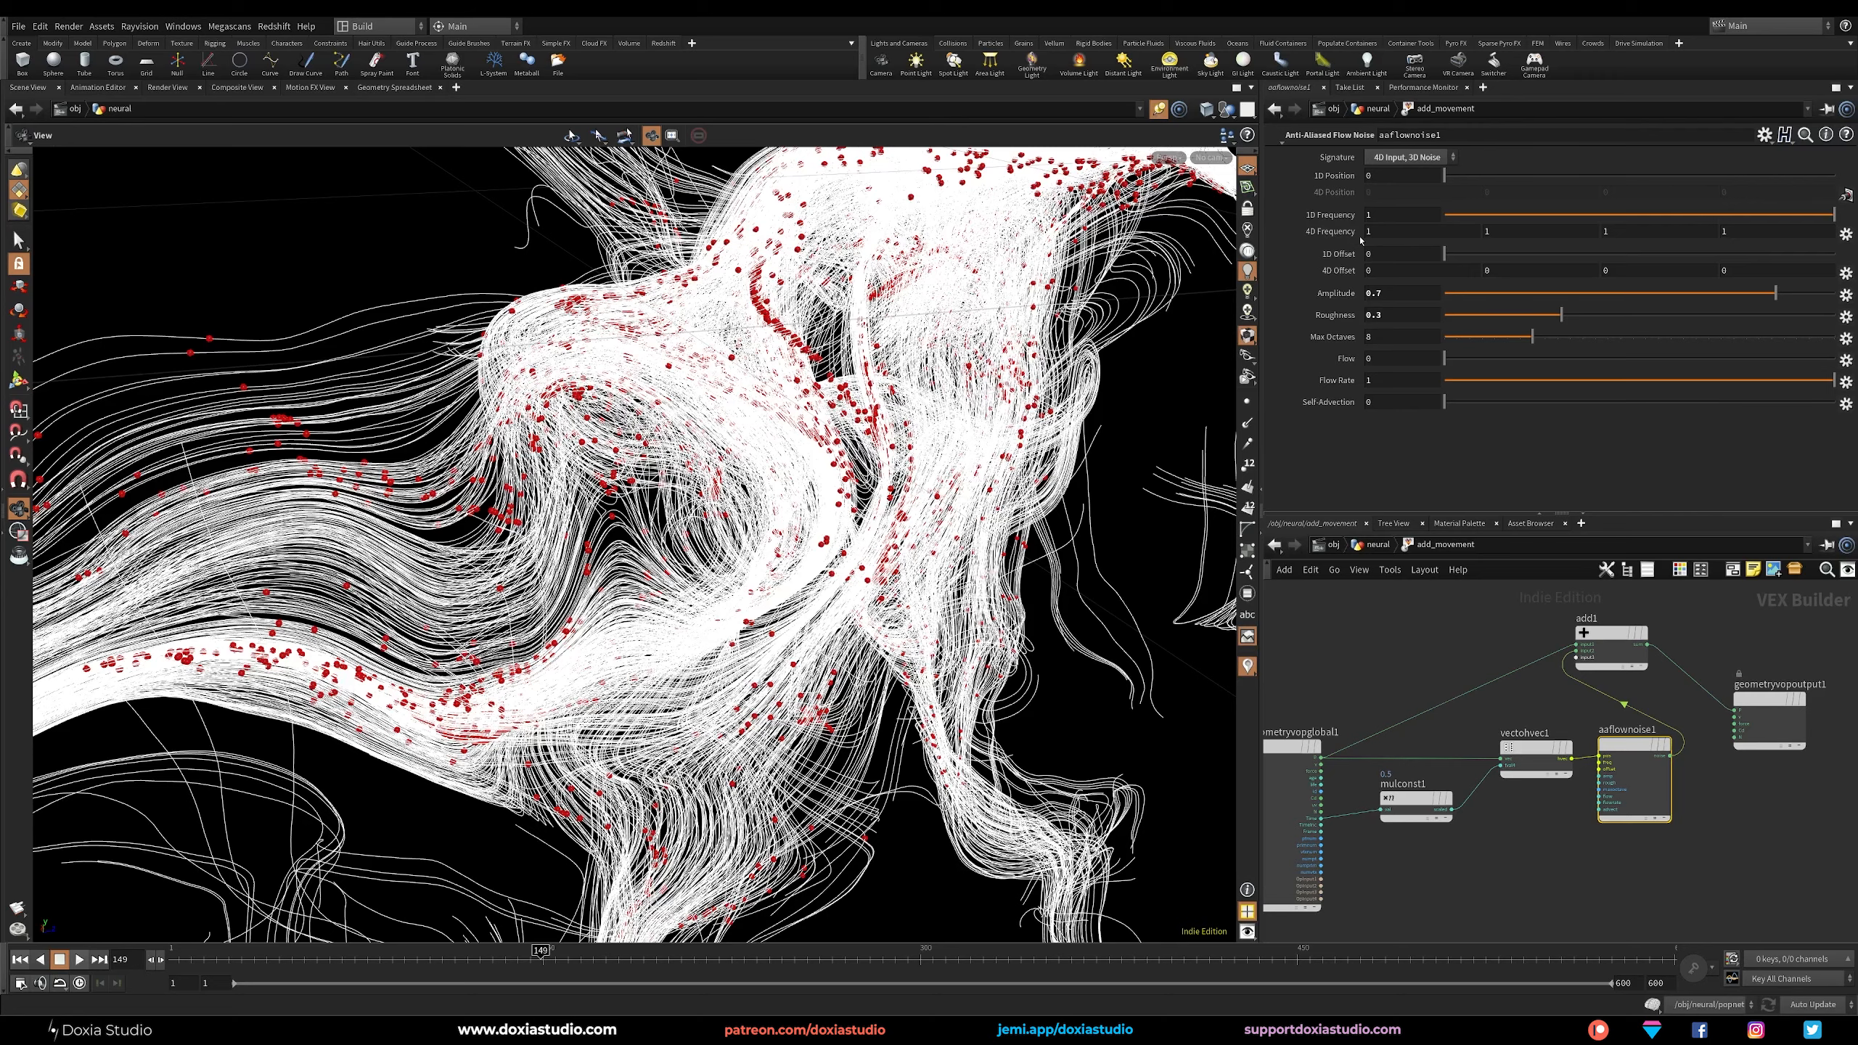
# Play the animation from the first frame to review the smoother movement, returning inside the add_movement network.
pyautogui.moveTo(1342, 232); pyautogui.dragTo(1342, 236, button='middle')
pyautogui.click(20, 961)
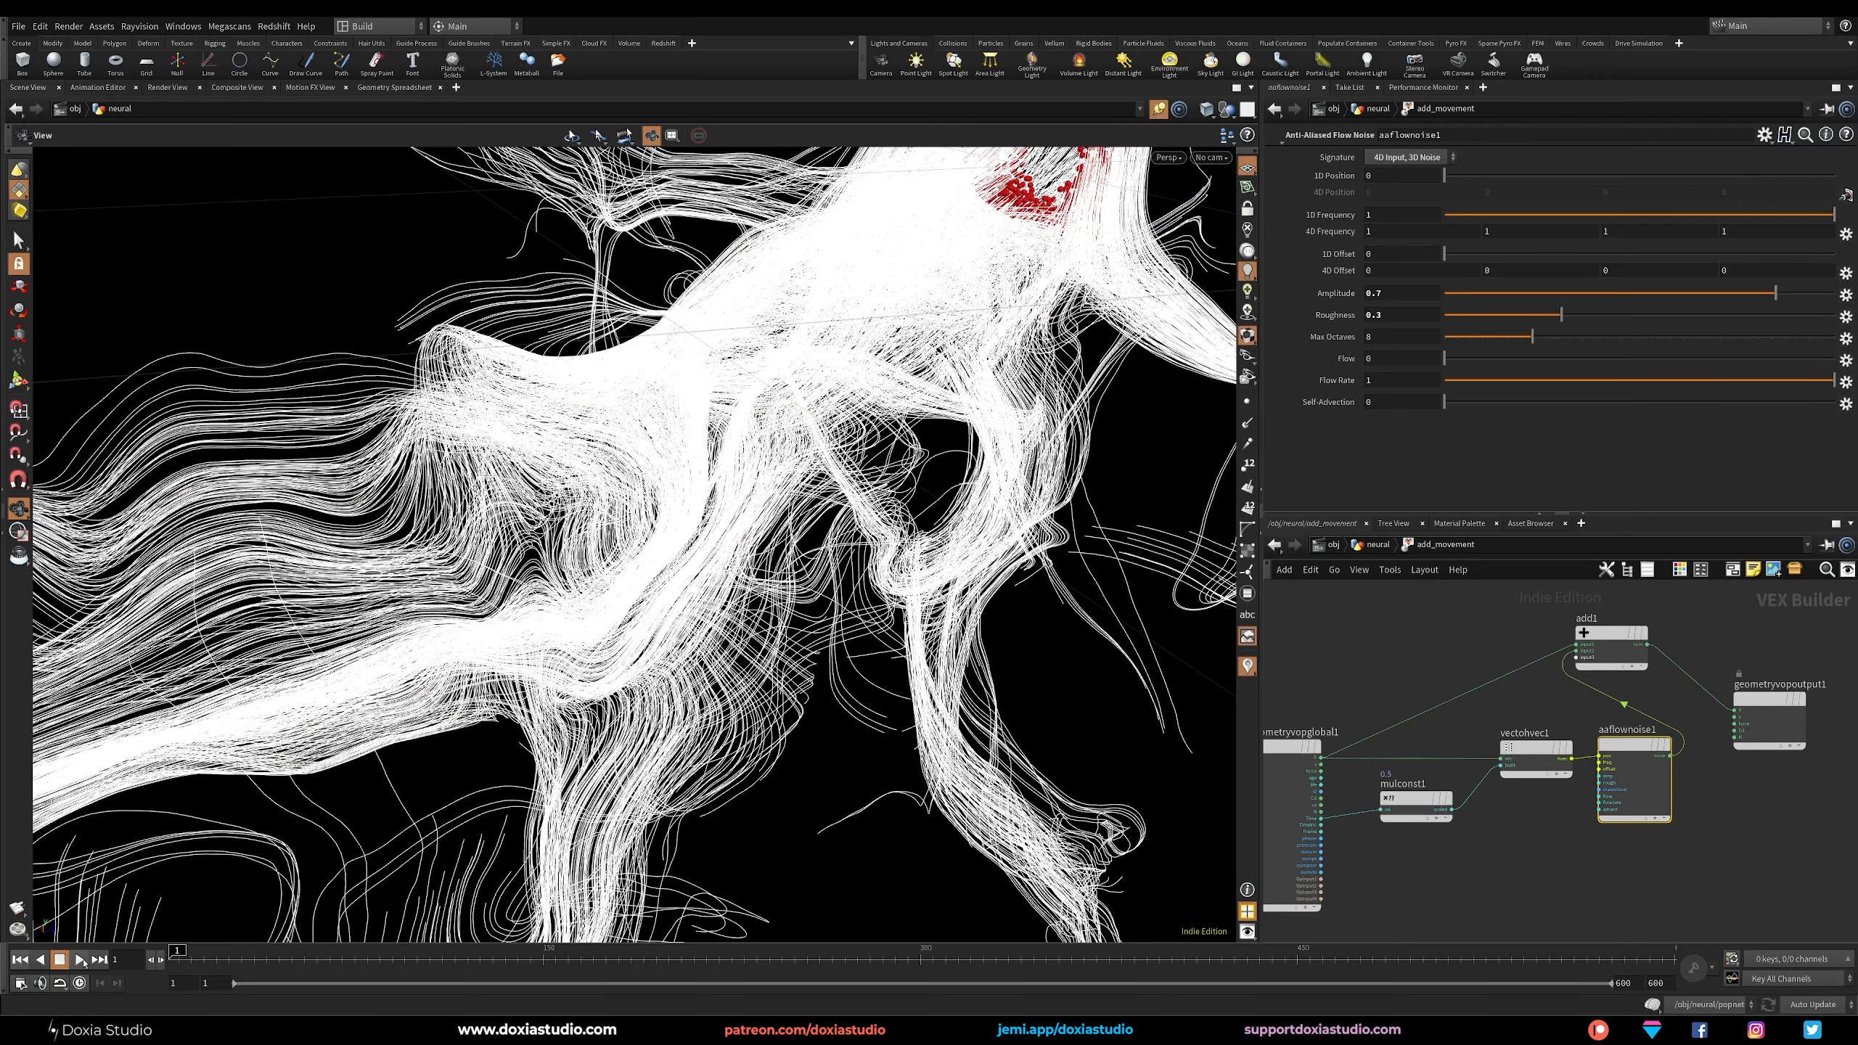
pyautogui.click(79, 961)
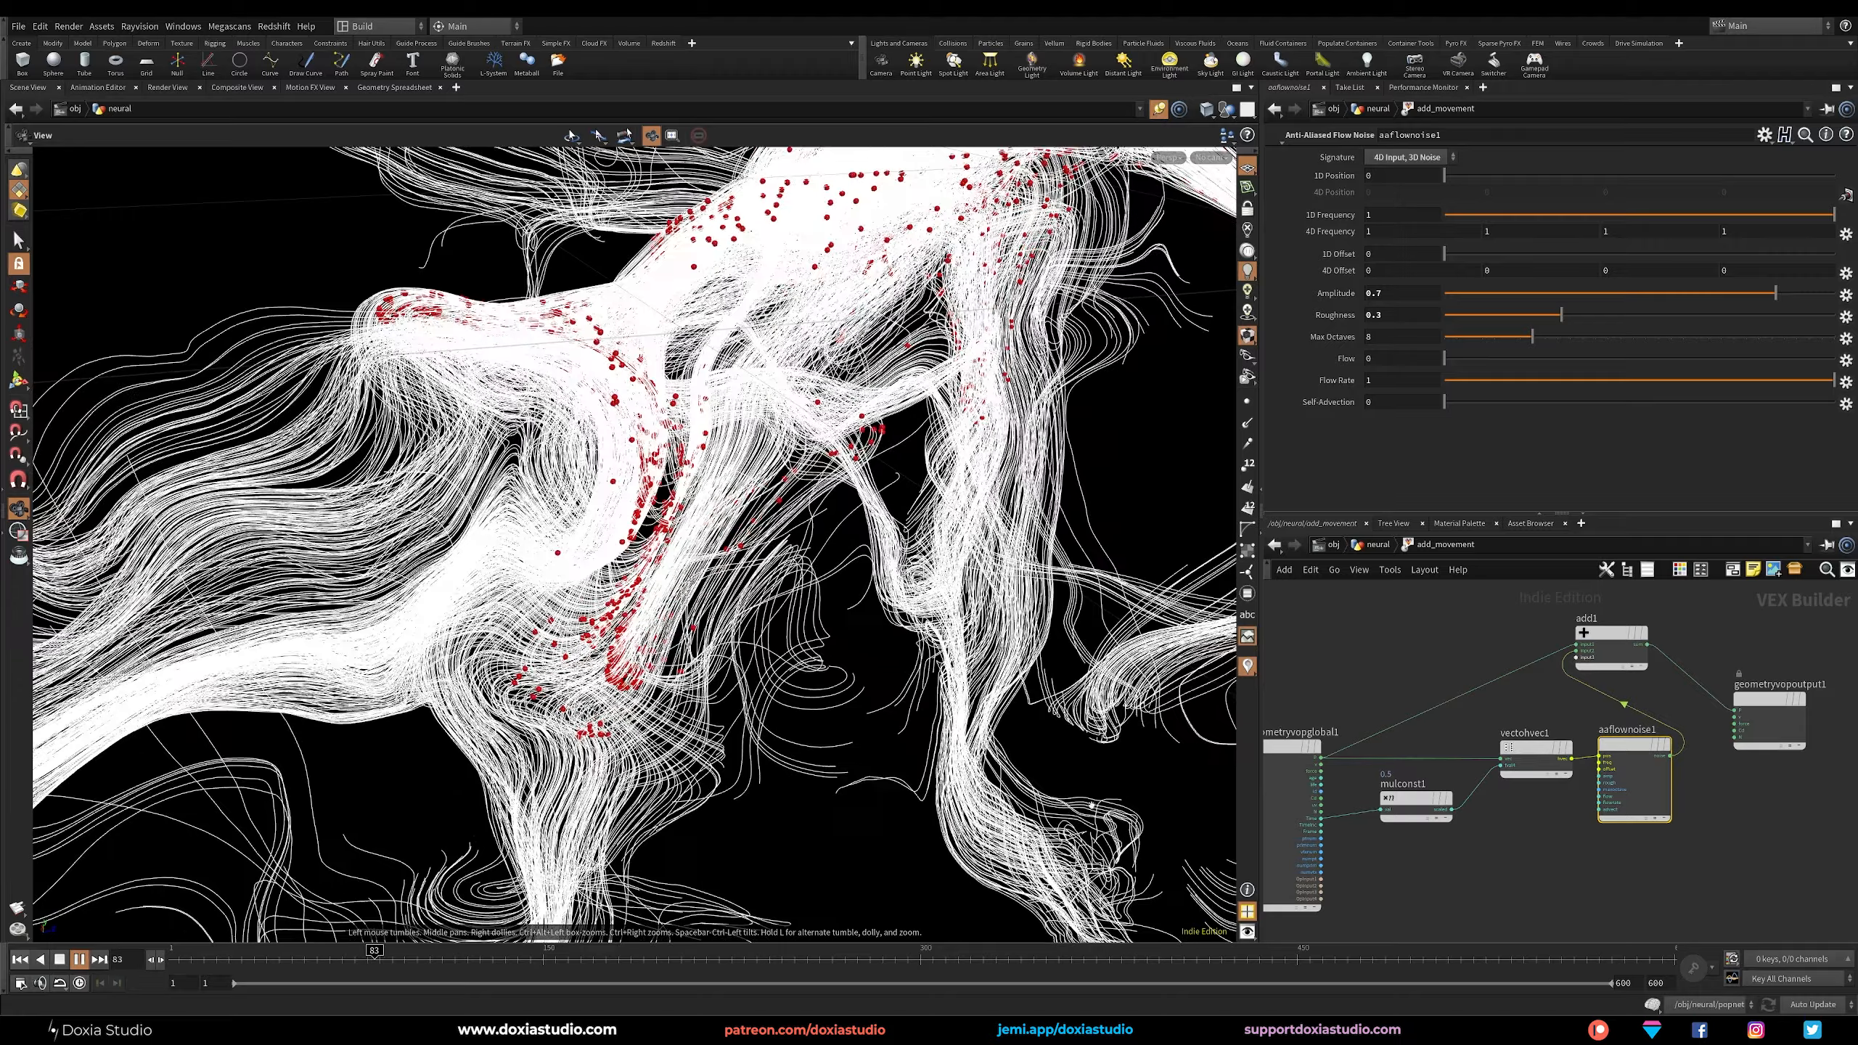
pyautogui.click(1506, 874)
pyautogui.click(1492, 824)
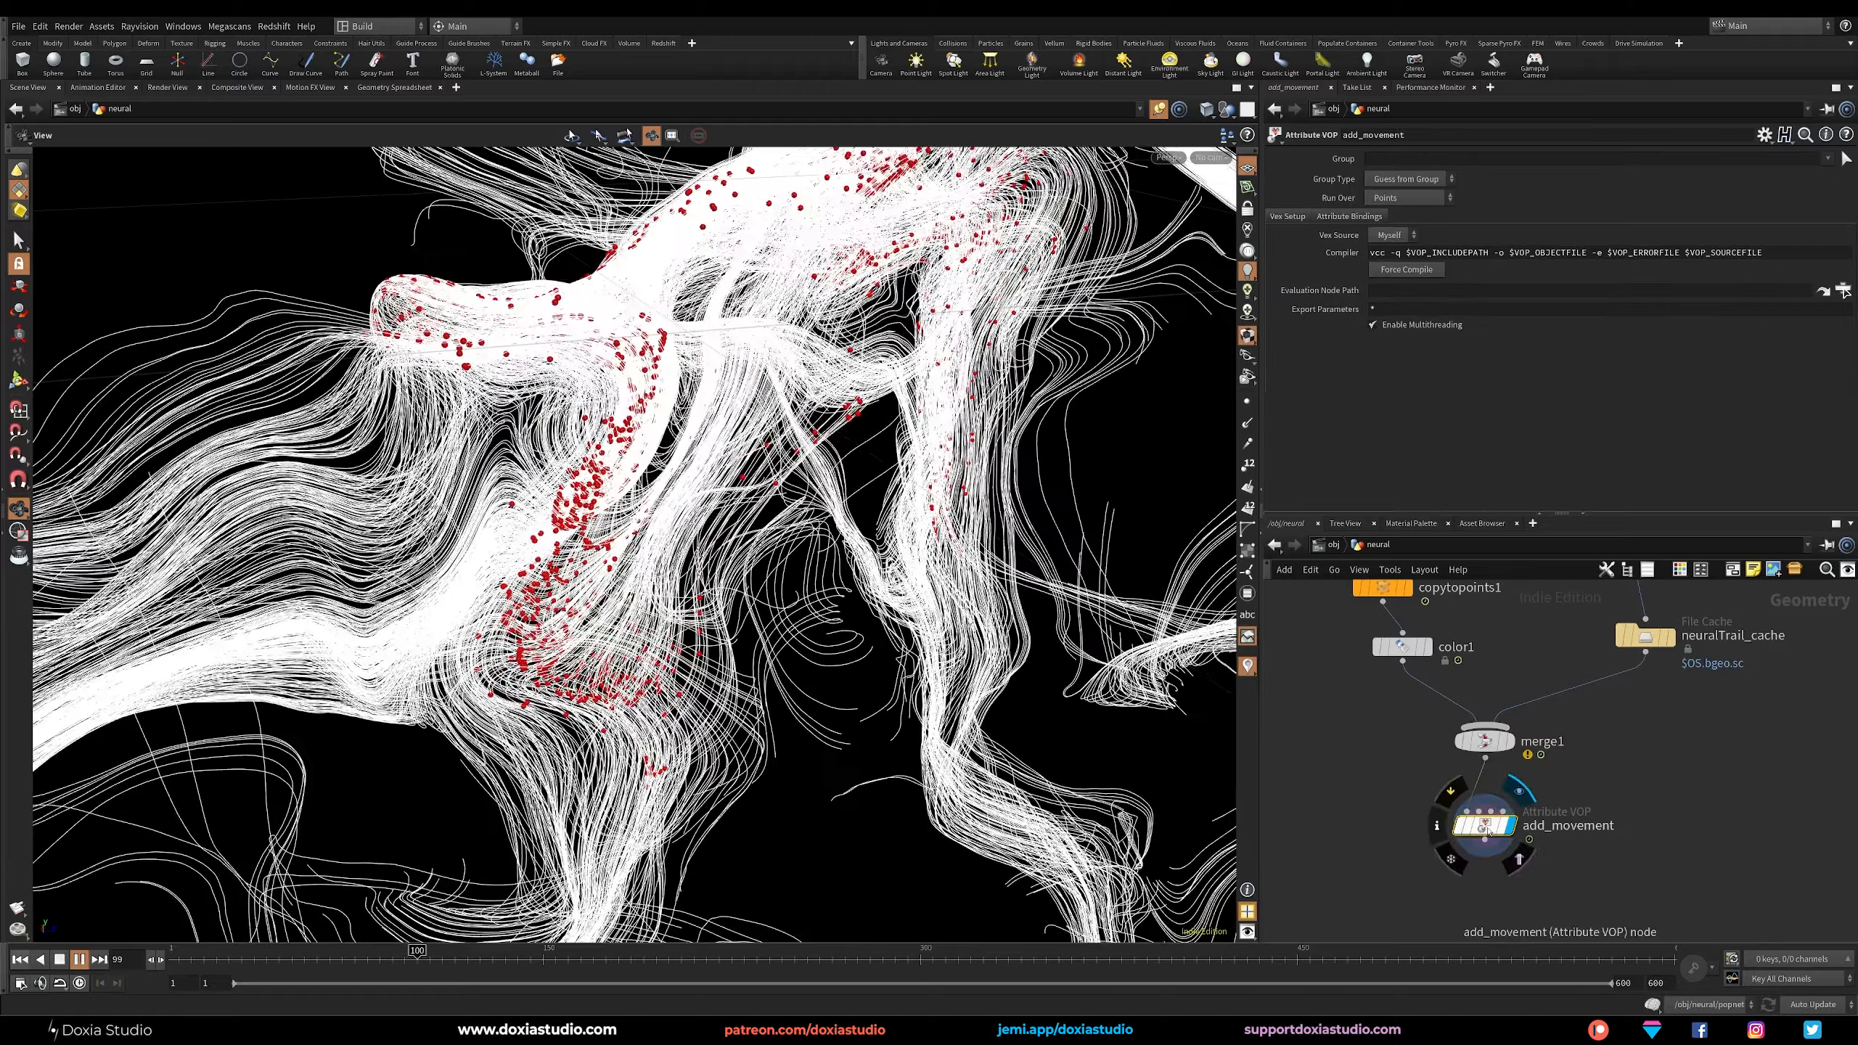
pyautogui.doubleClick(1487, 831)
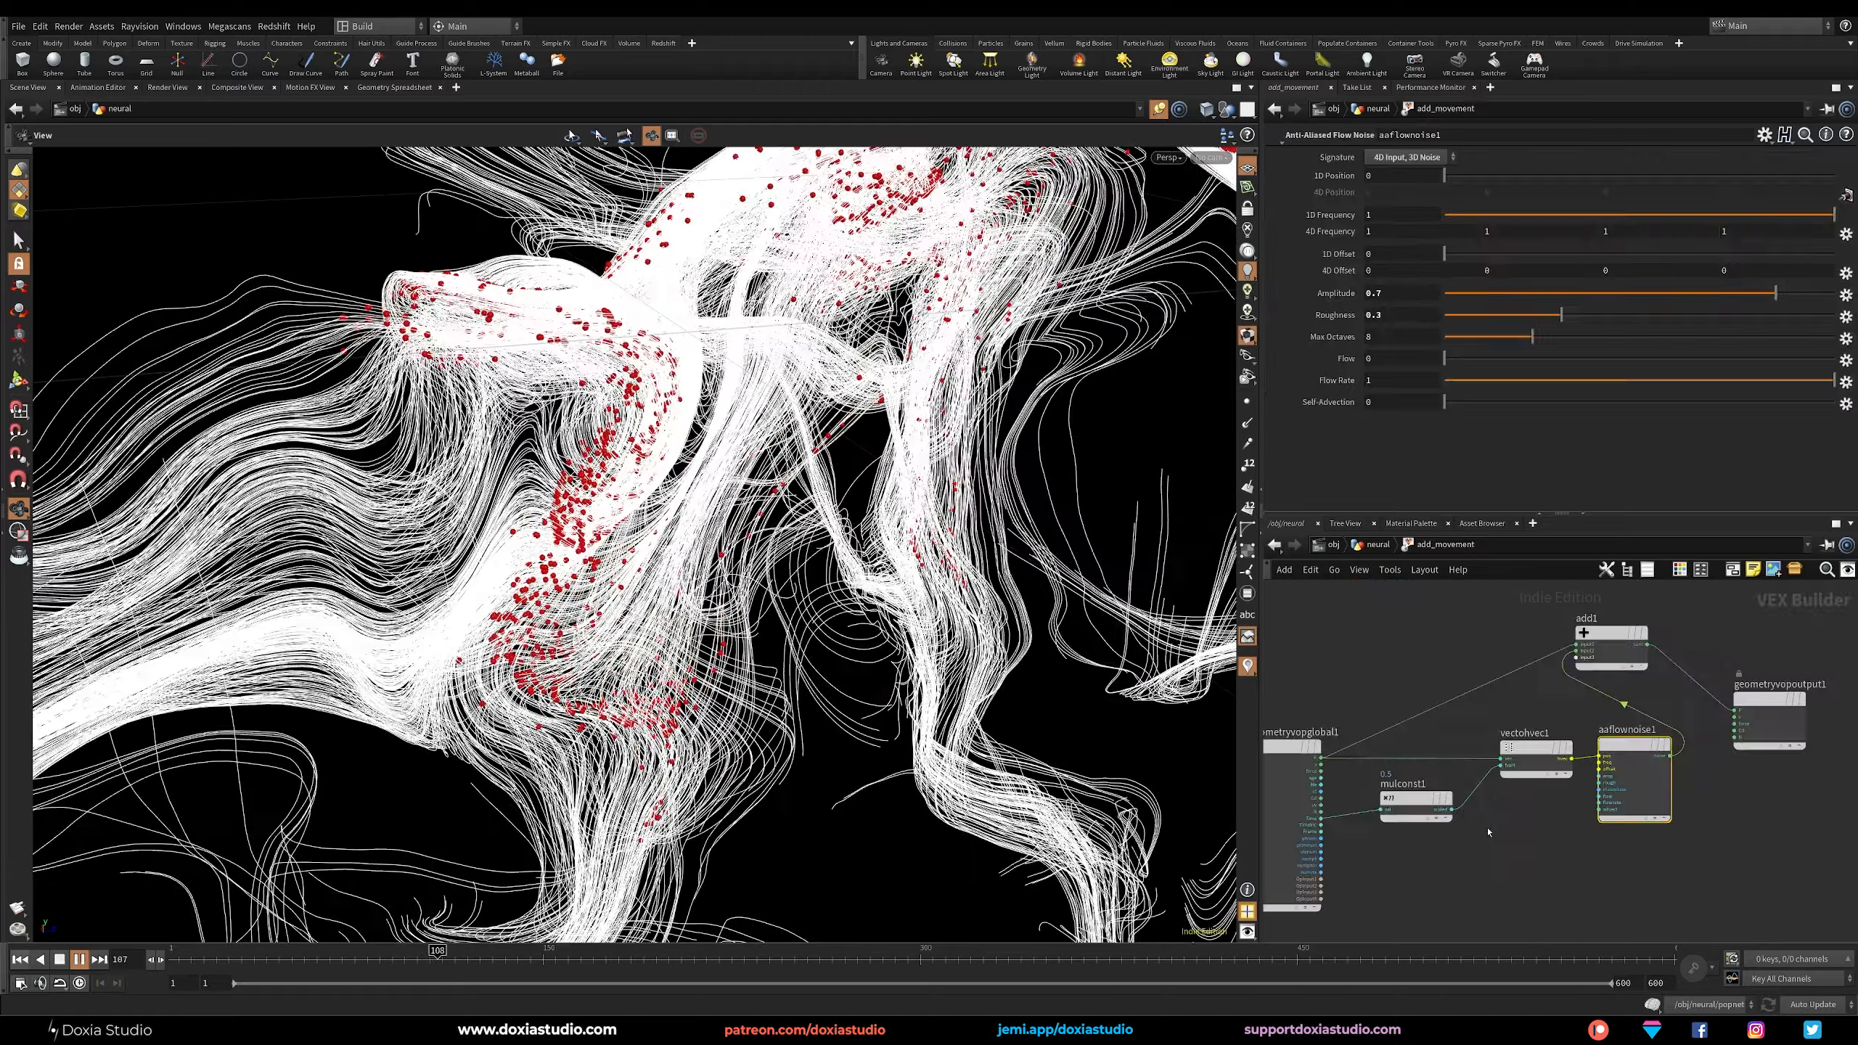
# Stop playback and set the time Multiply Constant's multiplier to 0.2.
pyautogui.click(1401, 812)
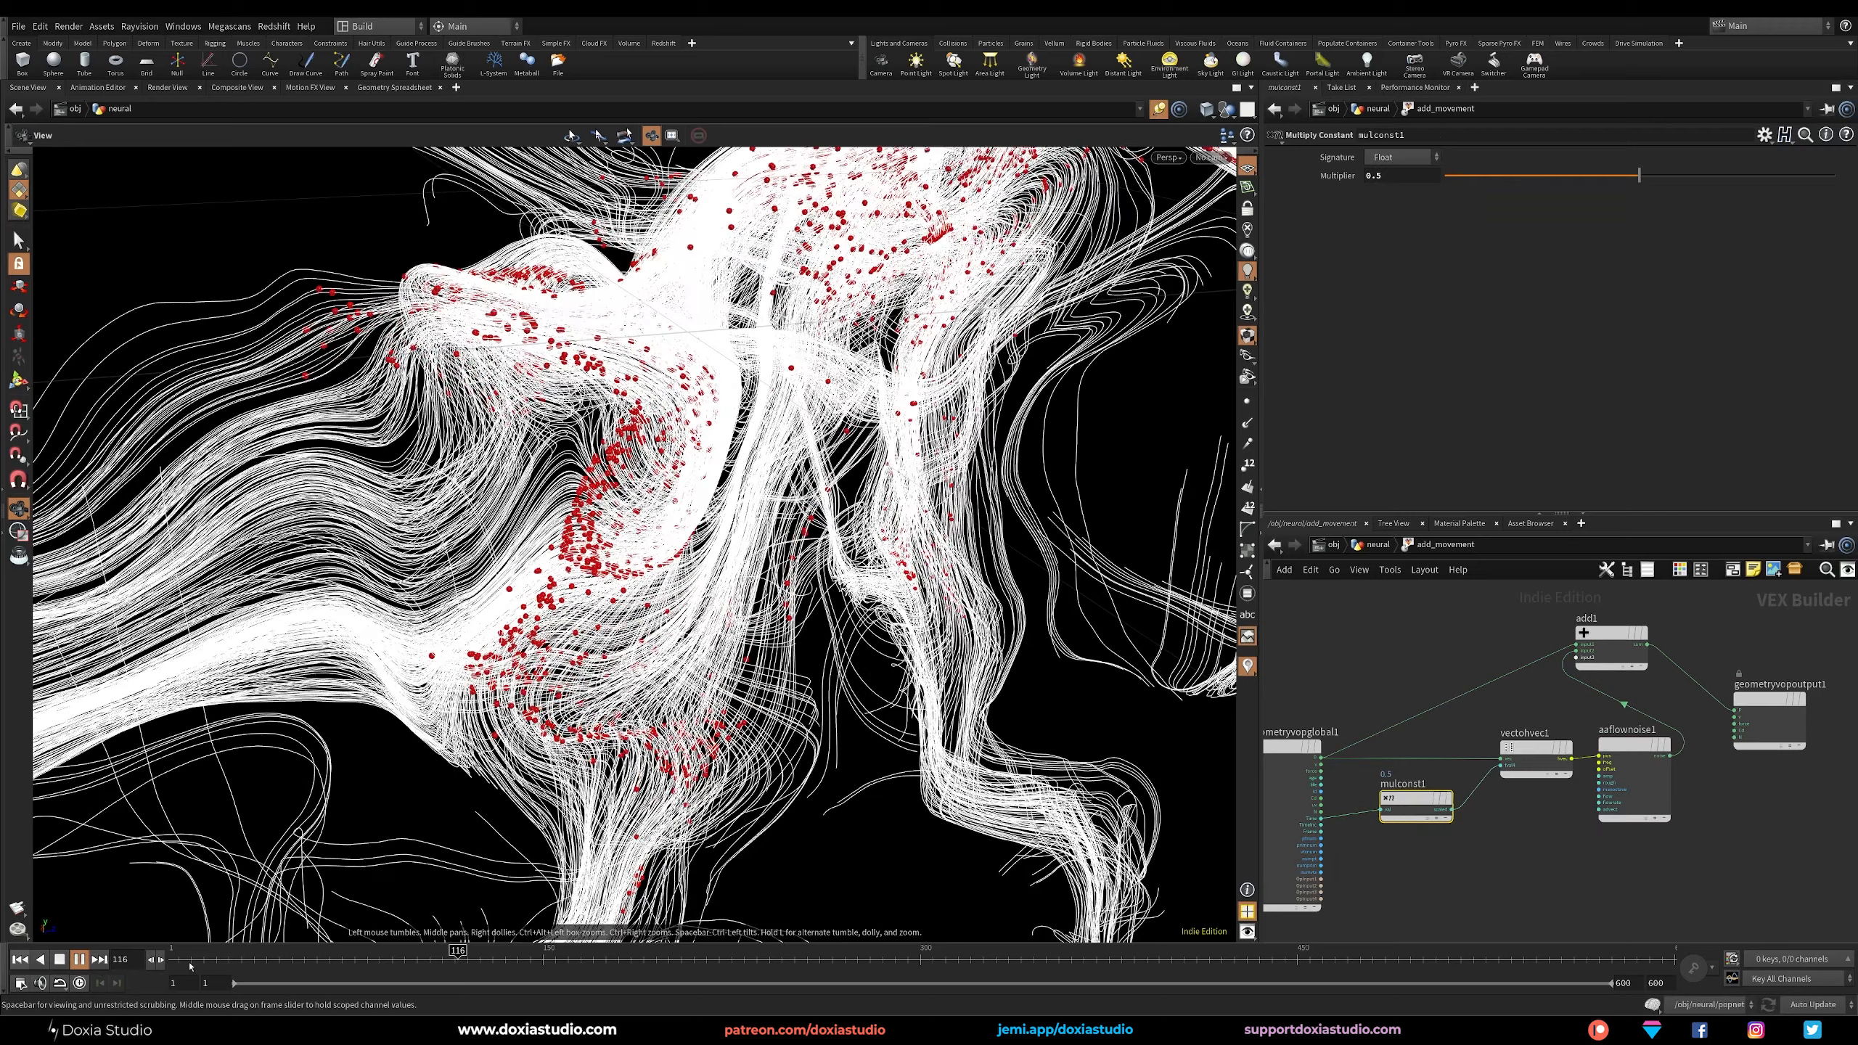
pyautogui.press('Up')
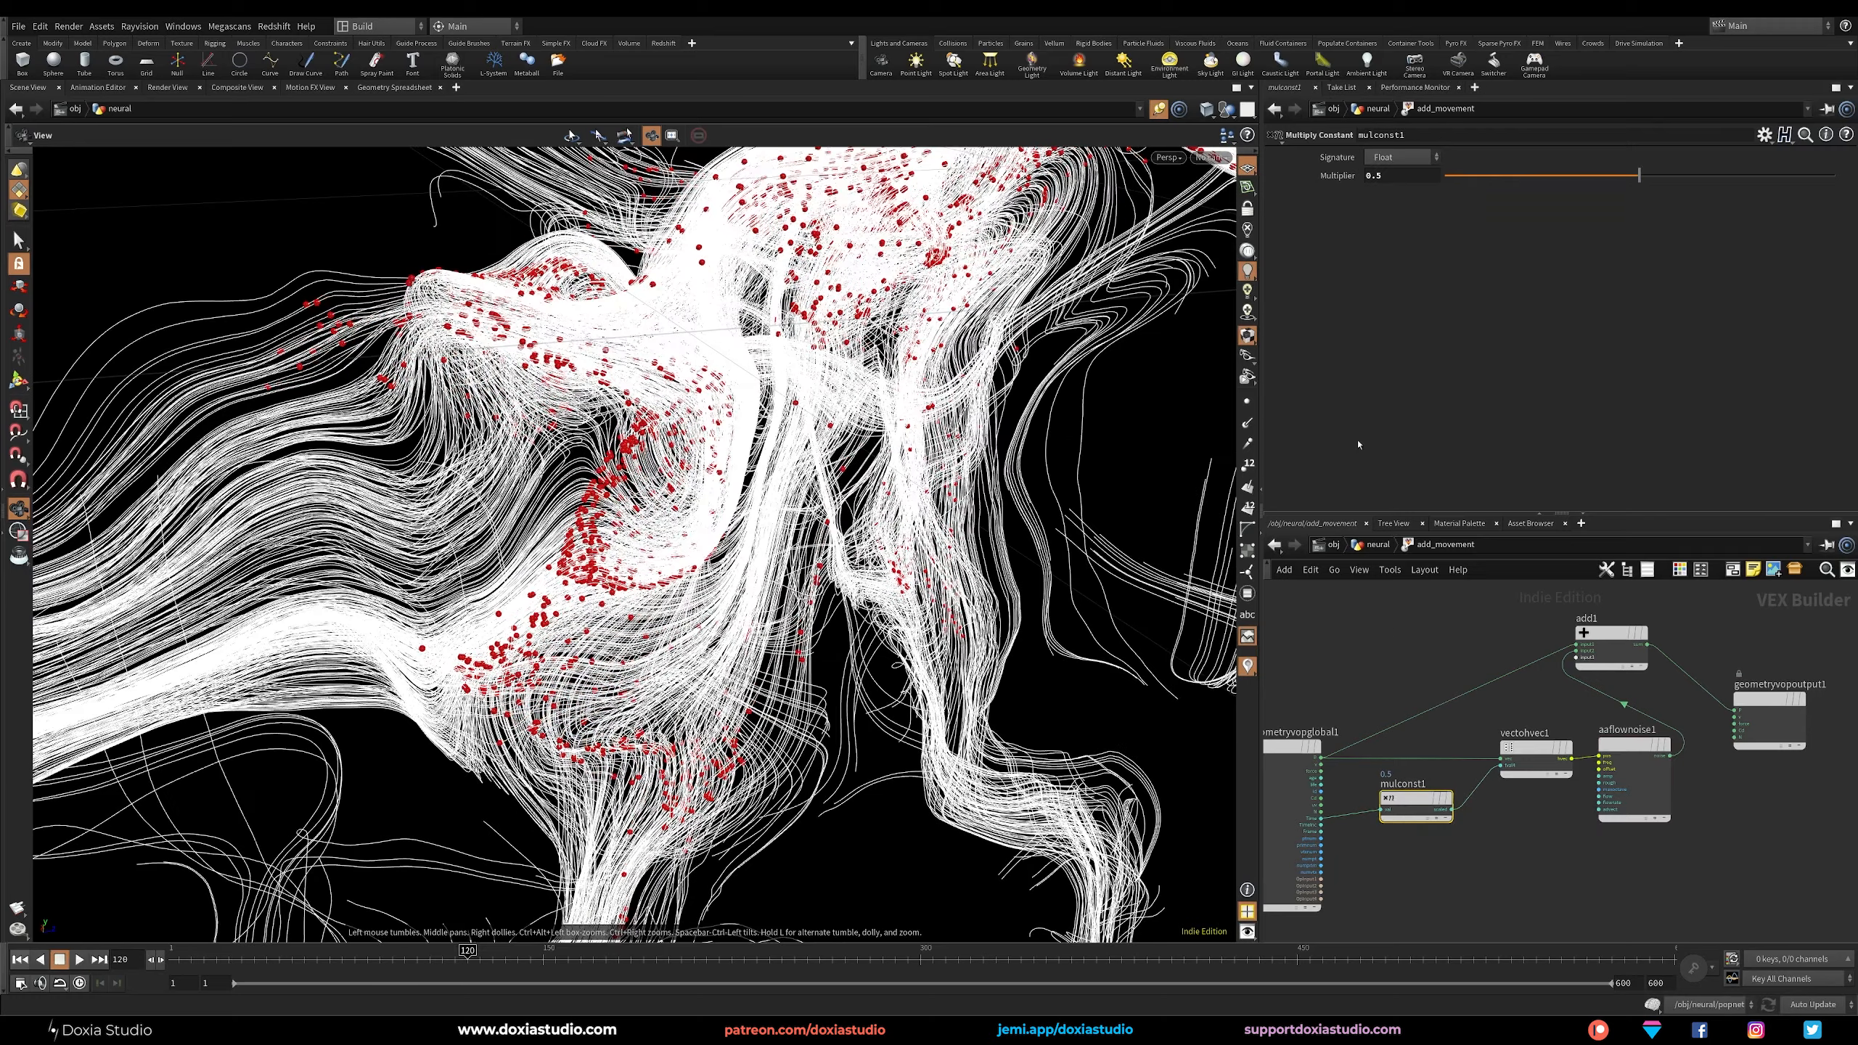
pyautogui.write('2')
pyautogui.press('Return')
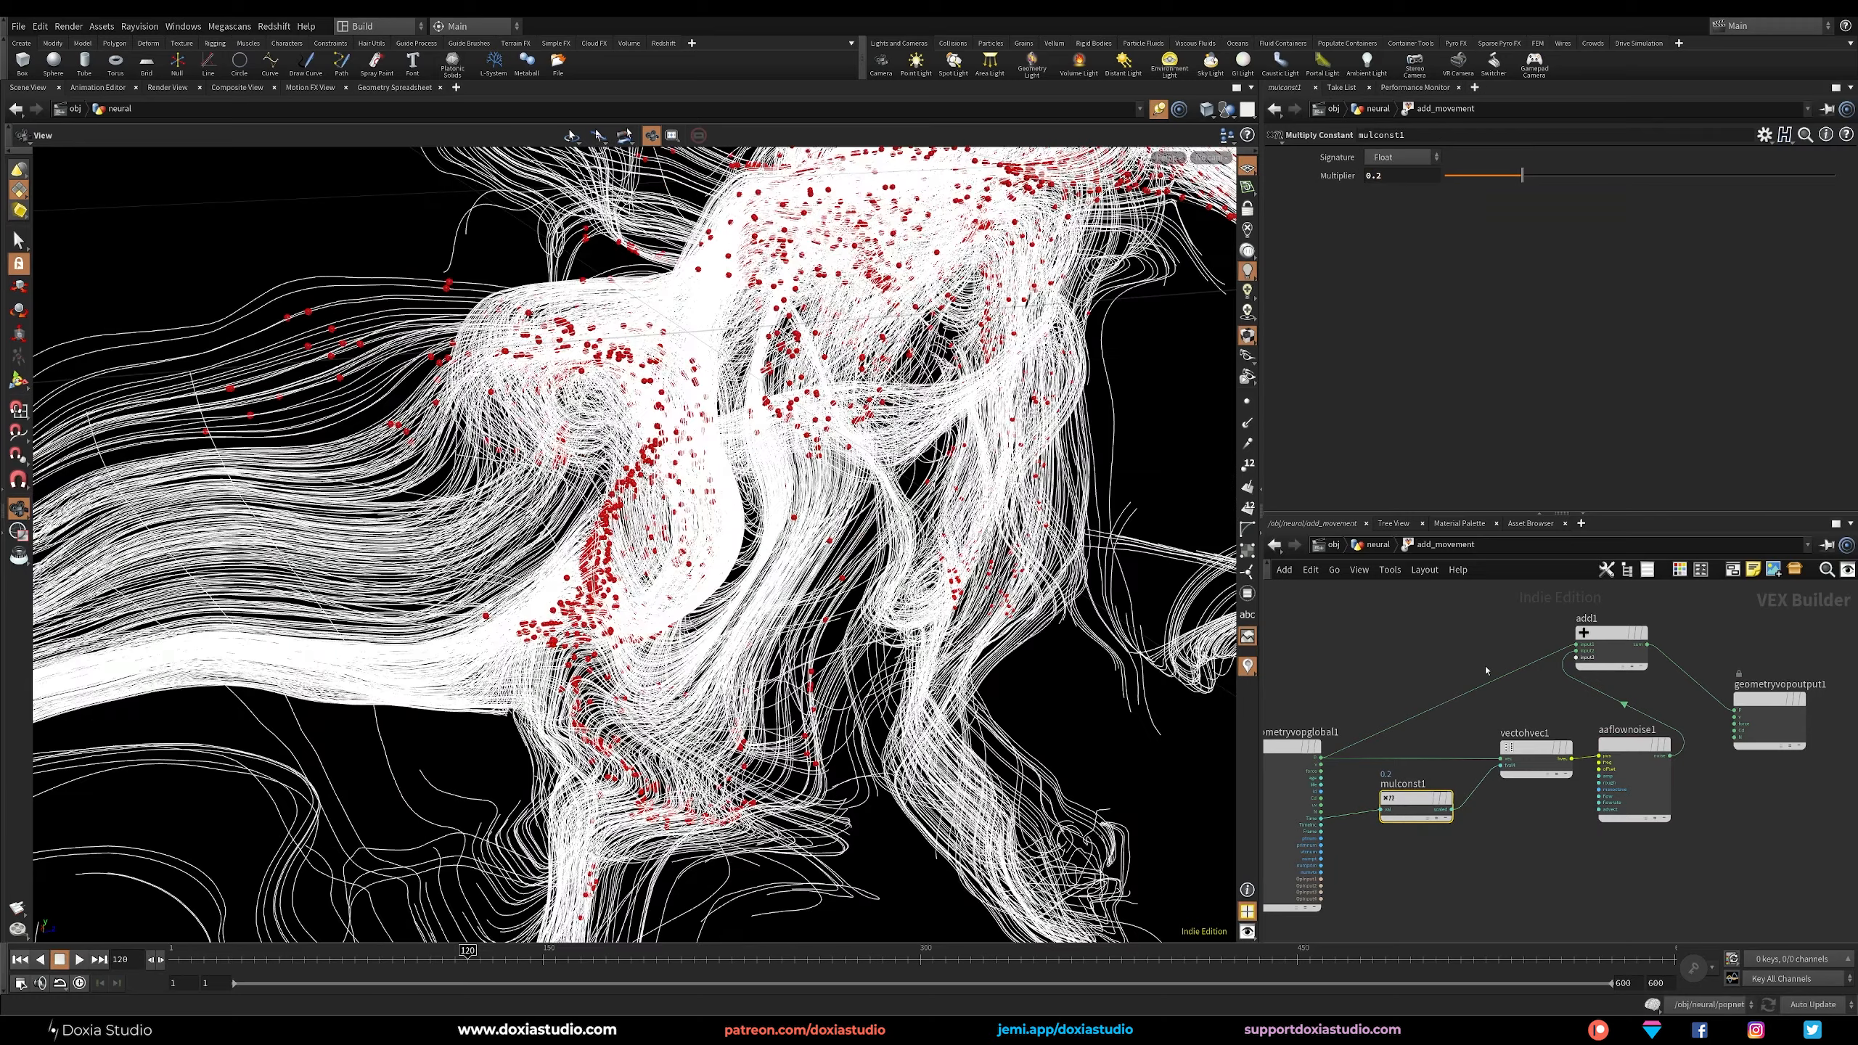
# Set the flow noise's Roughness to 0.35 and the first component of its 4D Frequency to 0.4.
pyautogui.click(1634, 747)
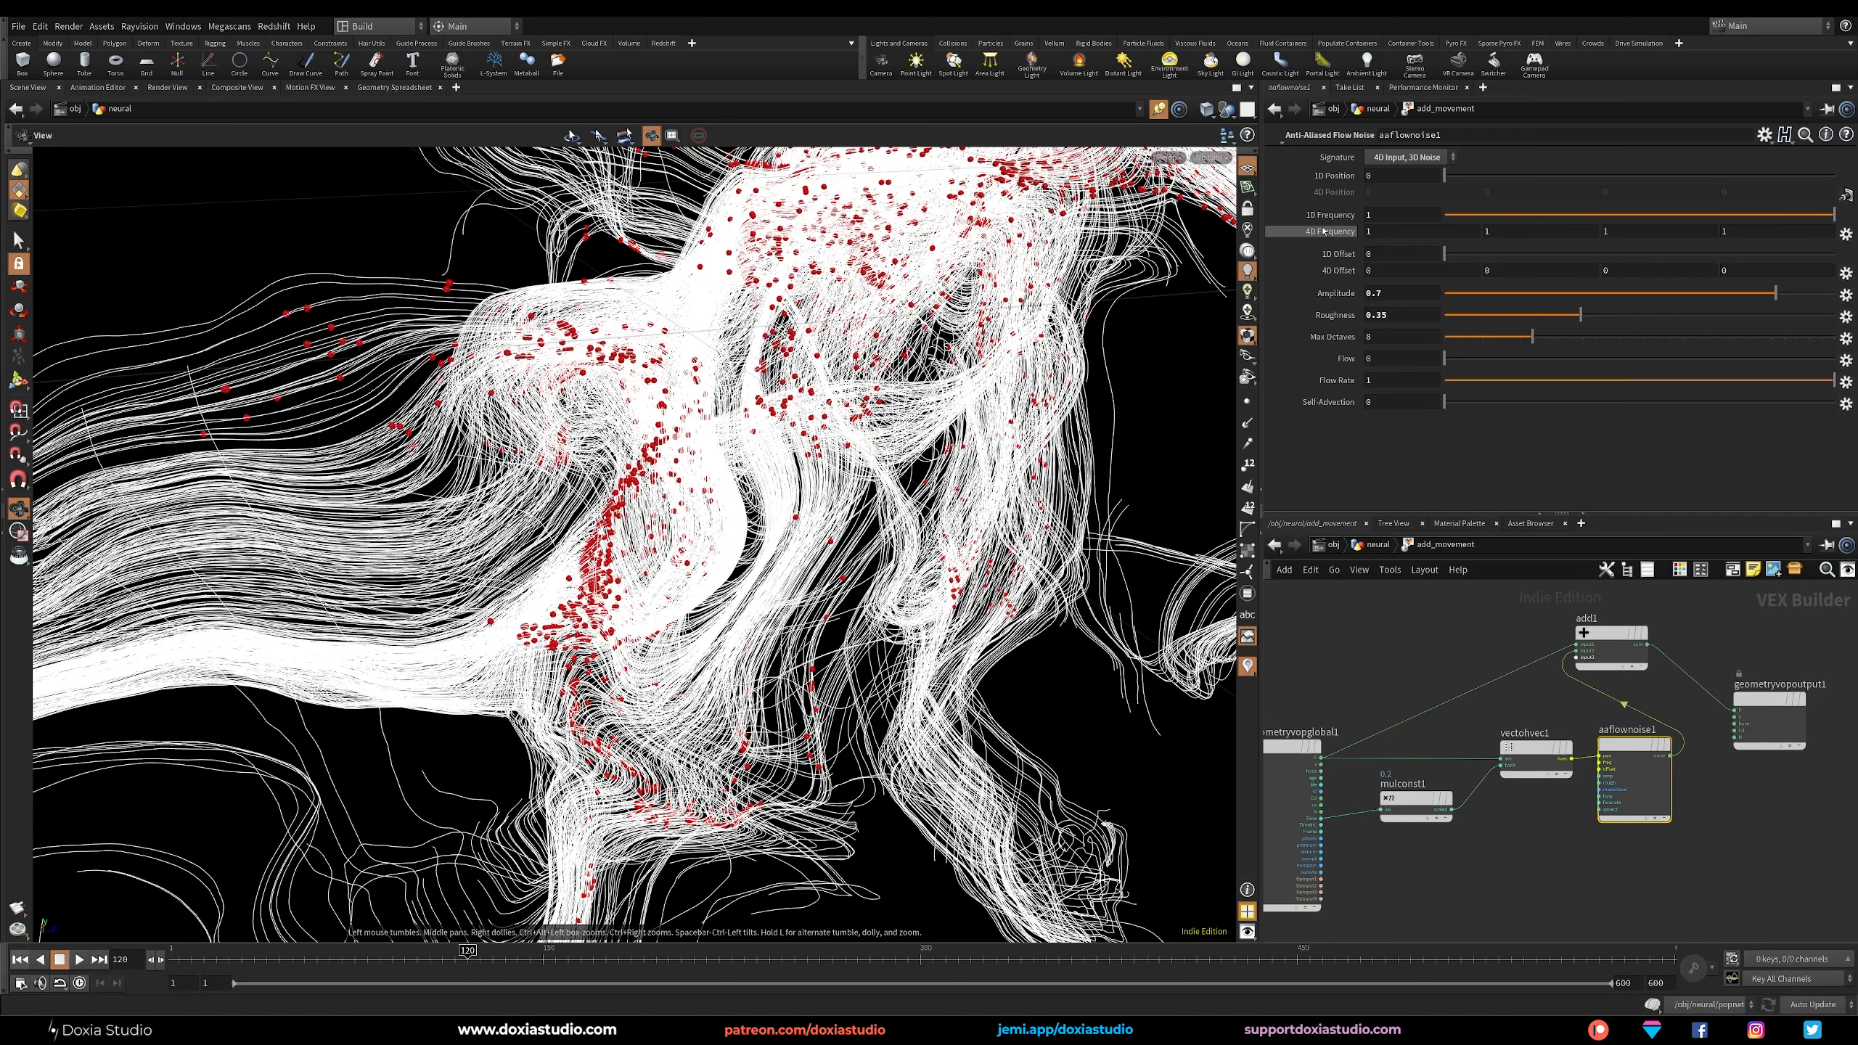
pyautogui.moveTo(1386, 256); pyautogui.dragTo(1332, 253, button='middle')
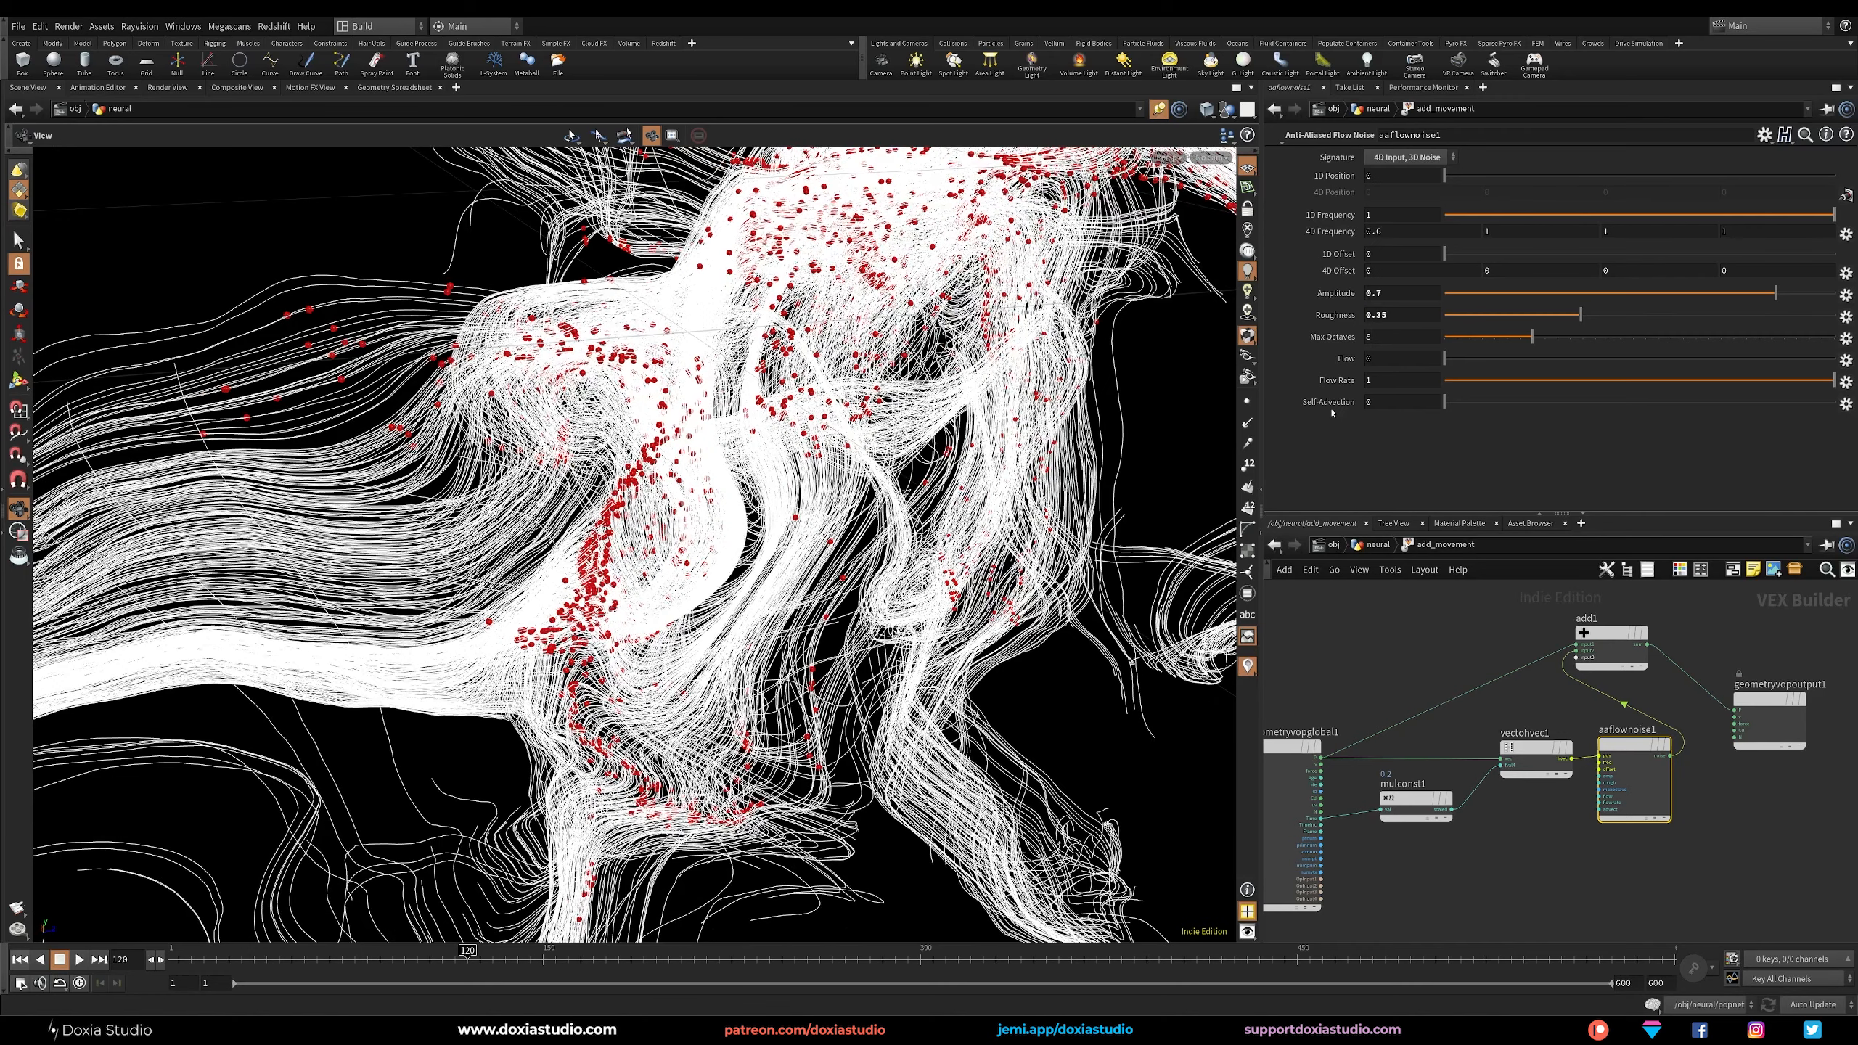
# Link the other three components of the flow noise's 4D Frequency to the first component through relative references.
pyautogui.rightClick(1401, 232)
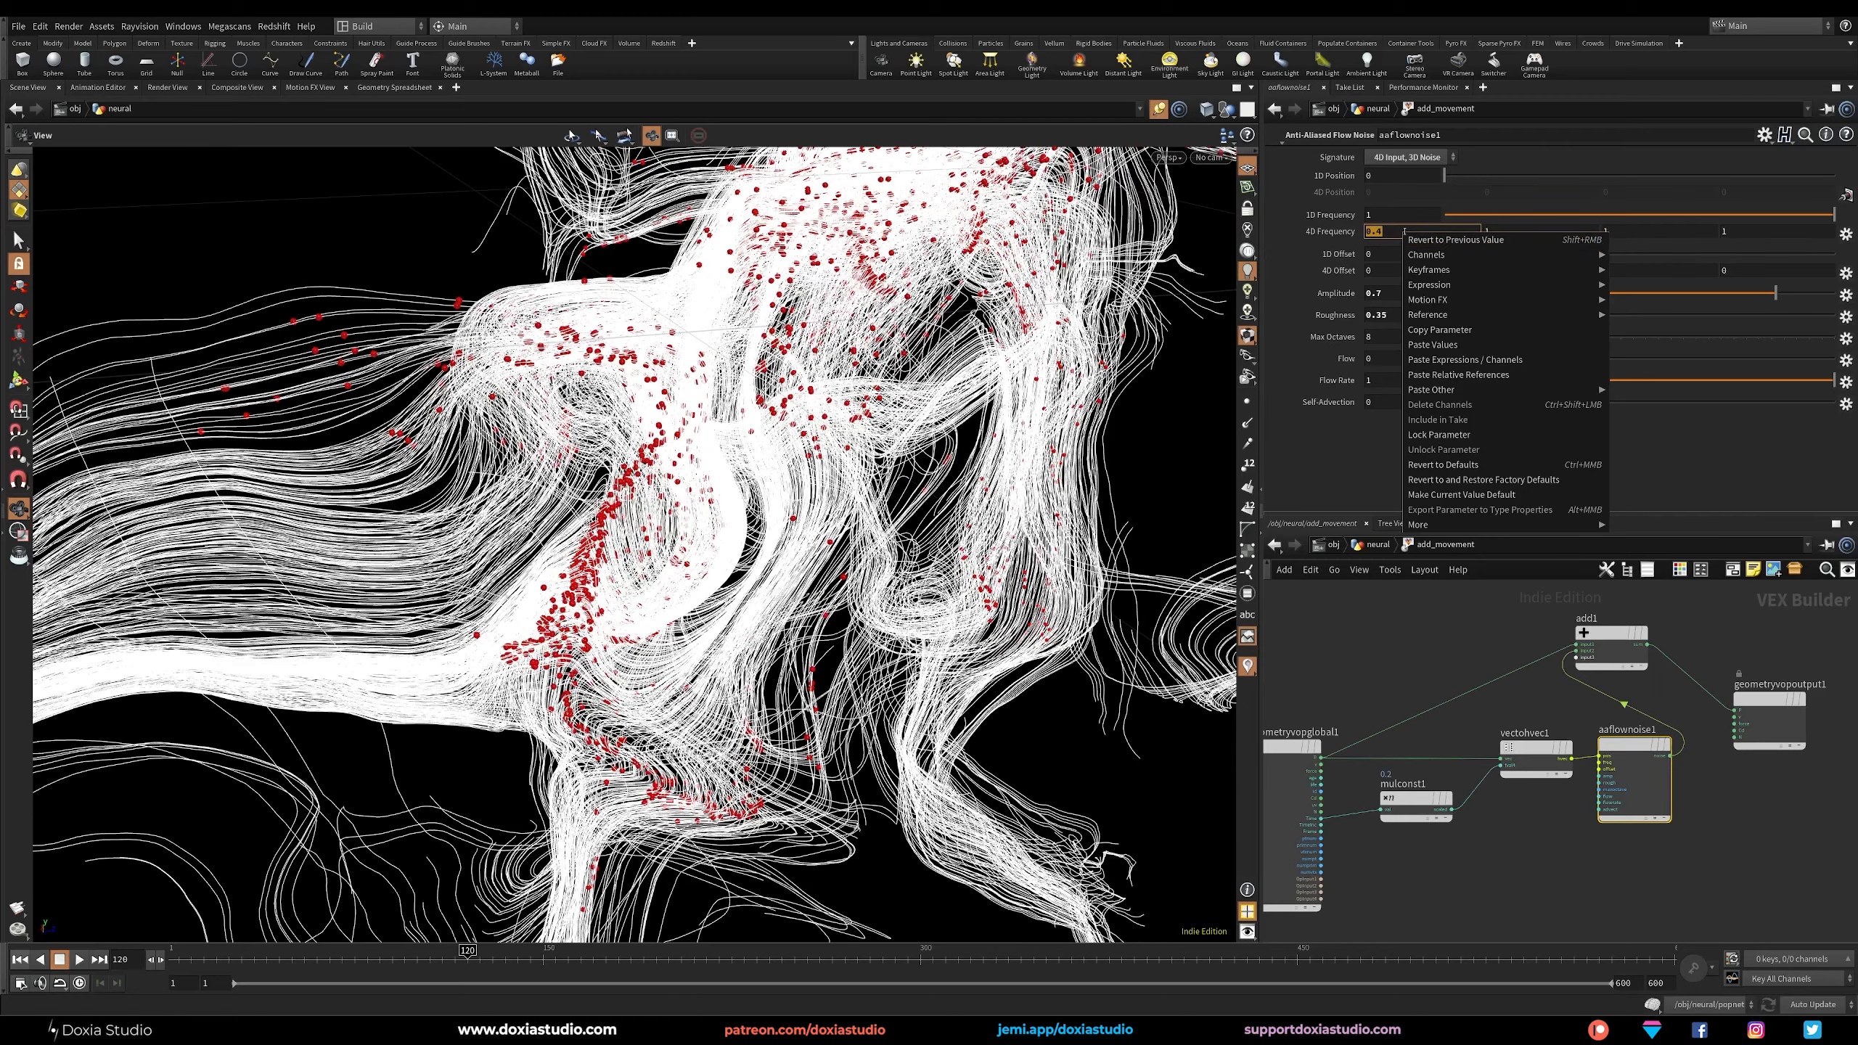
pyautogui.click(1446, 331)
pyautogui.rightClick(1505, 232)
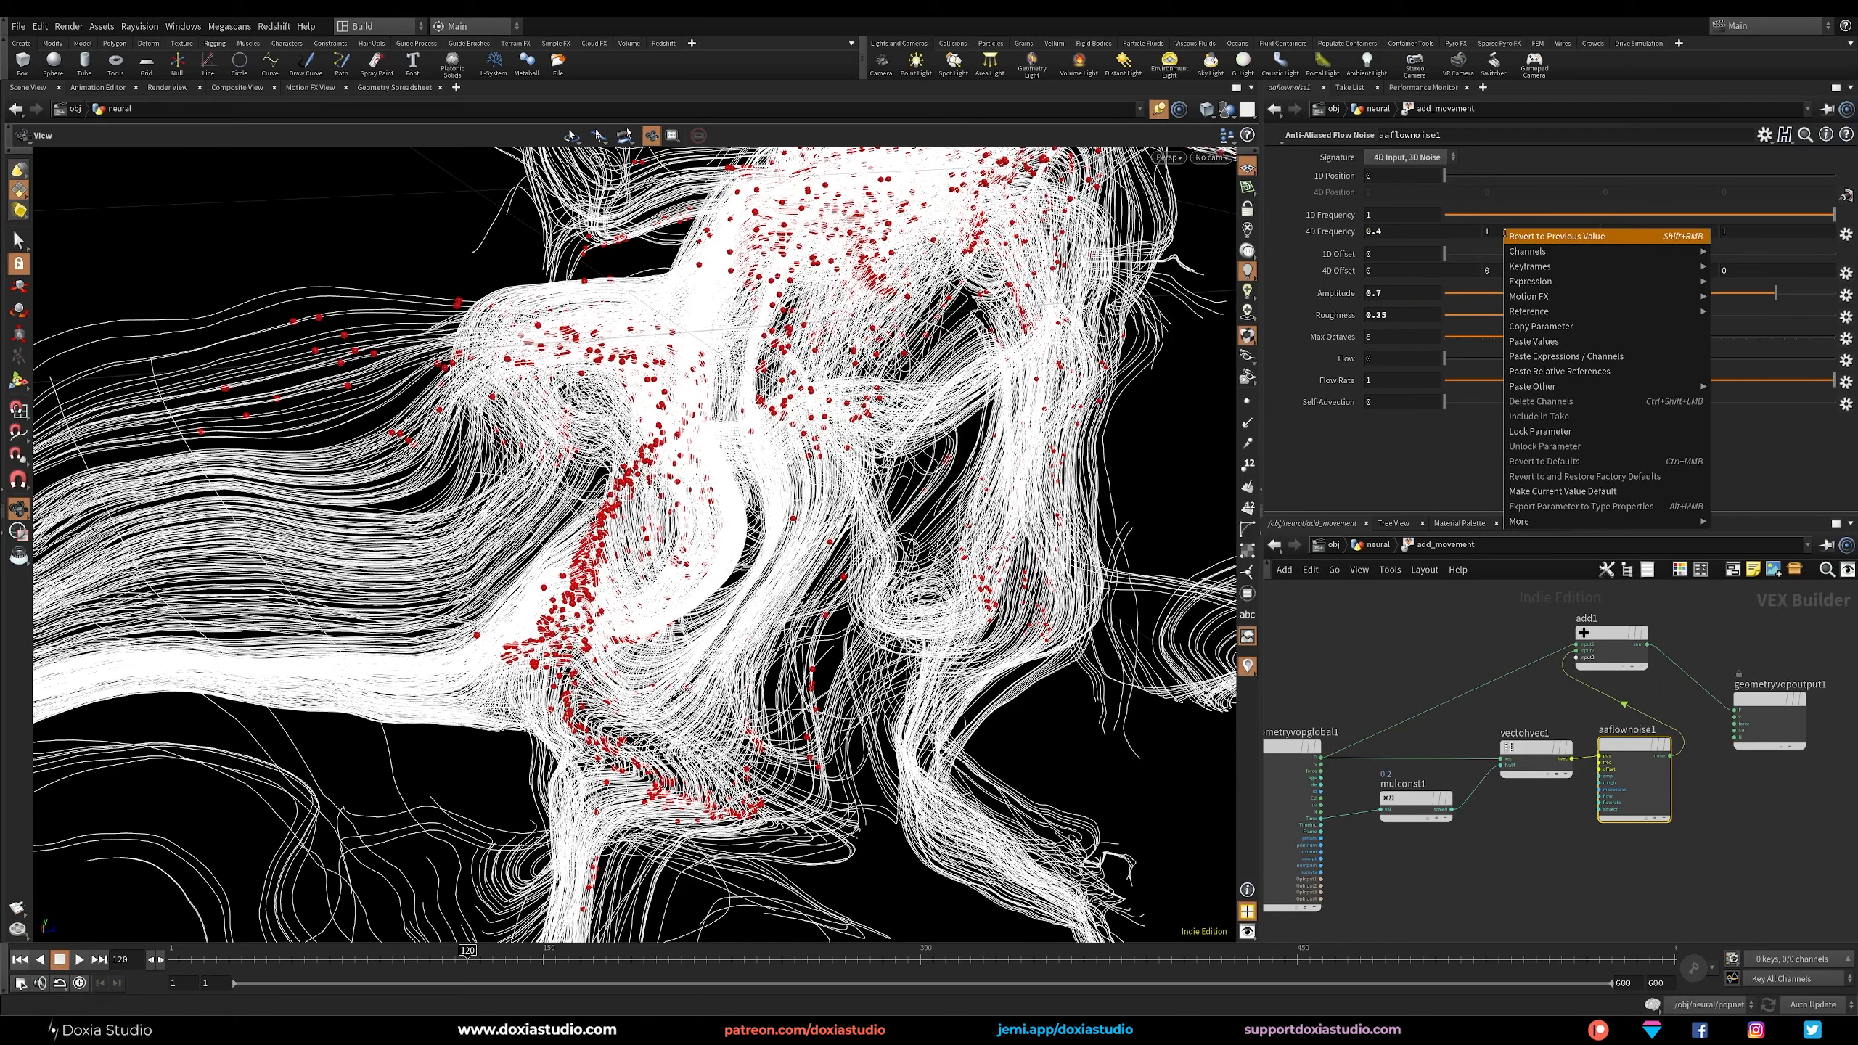
pyautogui.click(1551, 368)
pyautogui.rightClick(1630, 231)
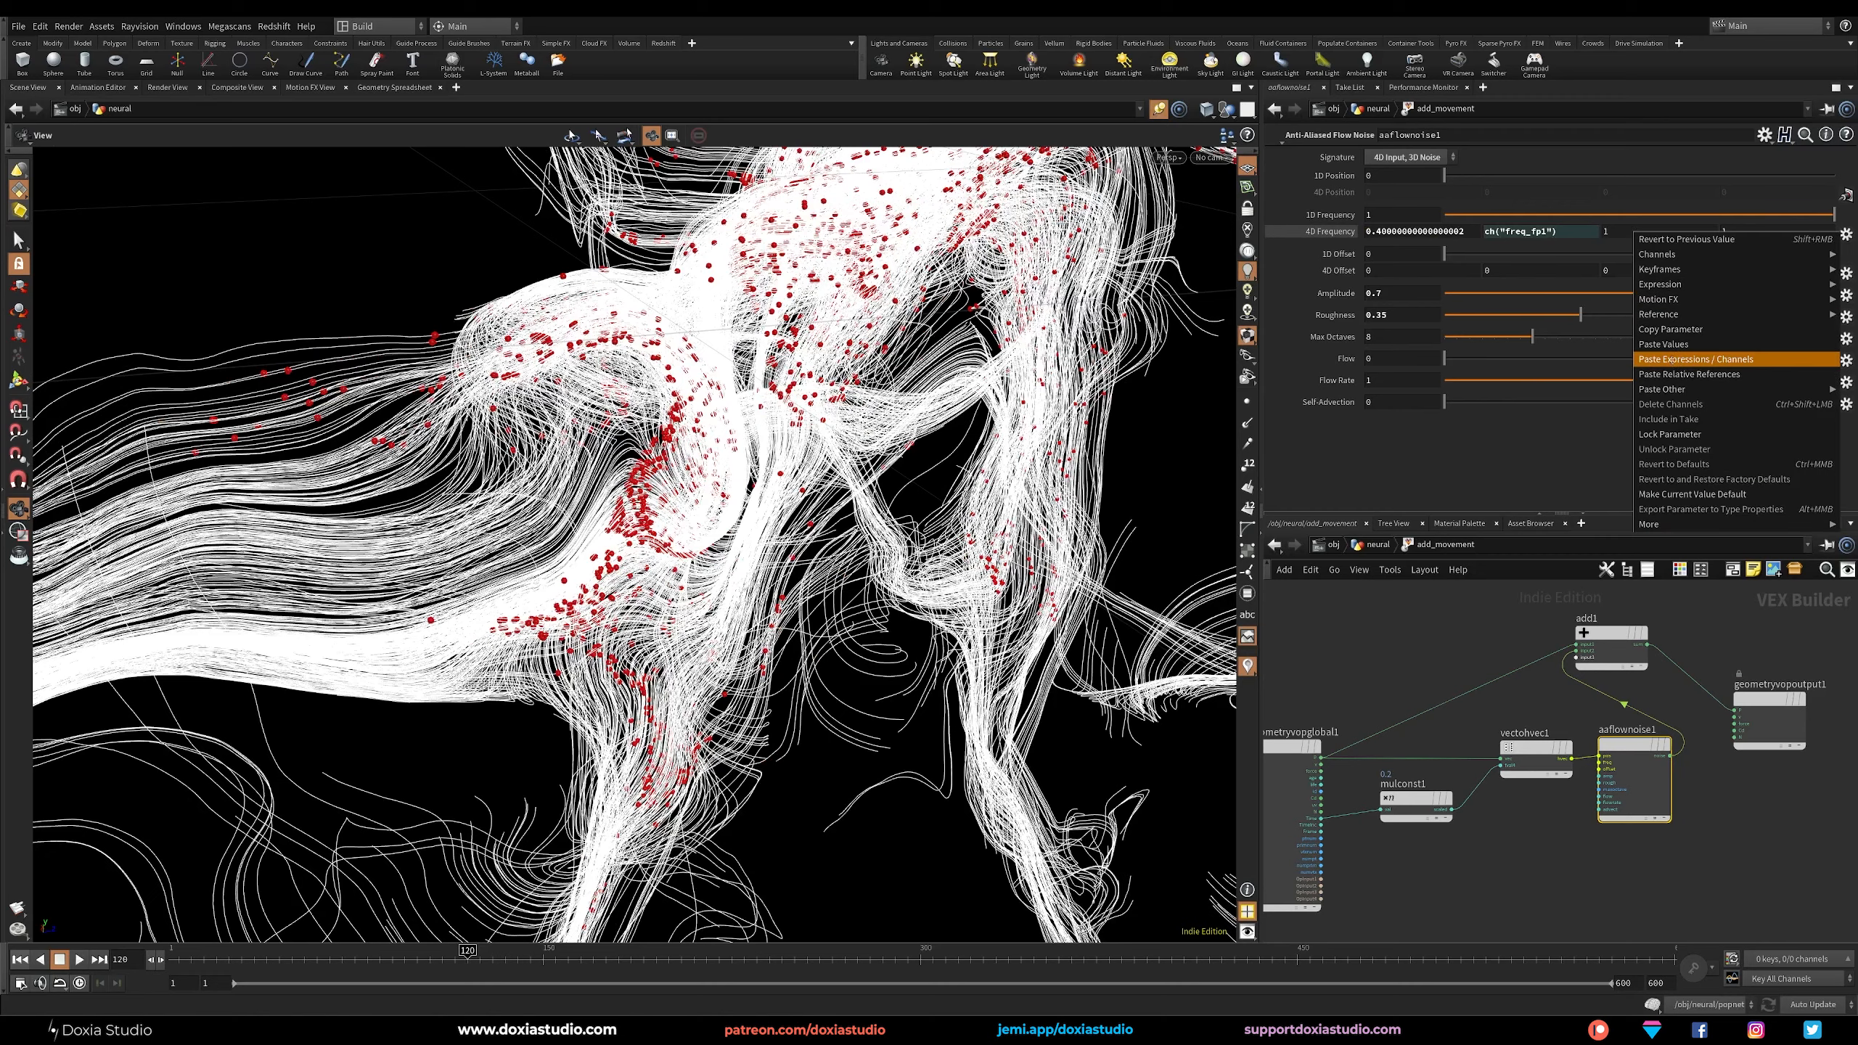
pyautogui.click(1675, 360)
pyautogui.rightClick(1747, 232)
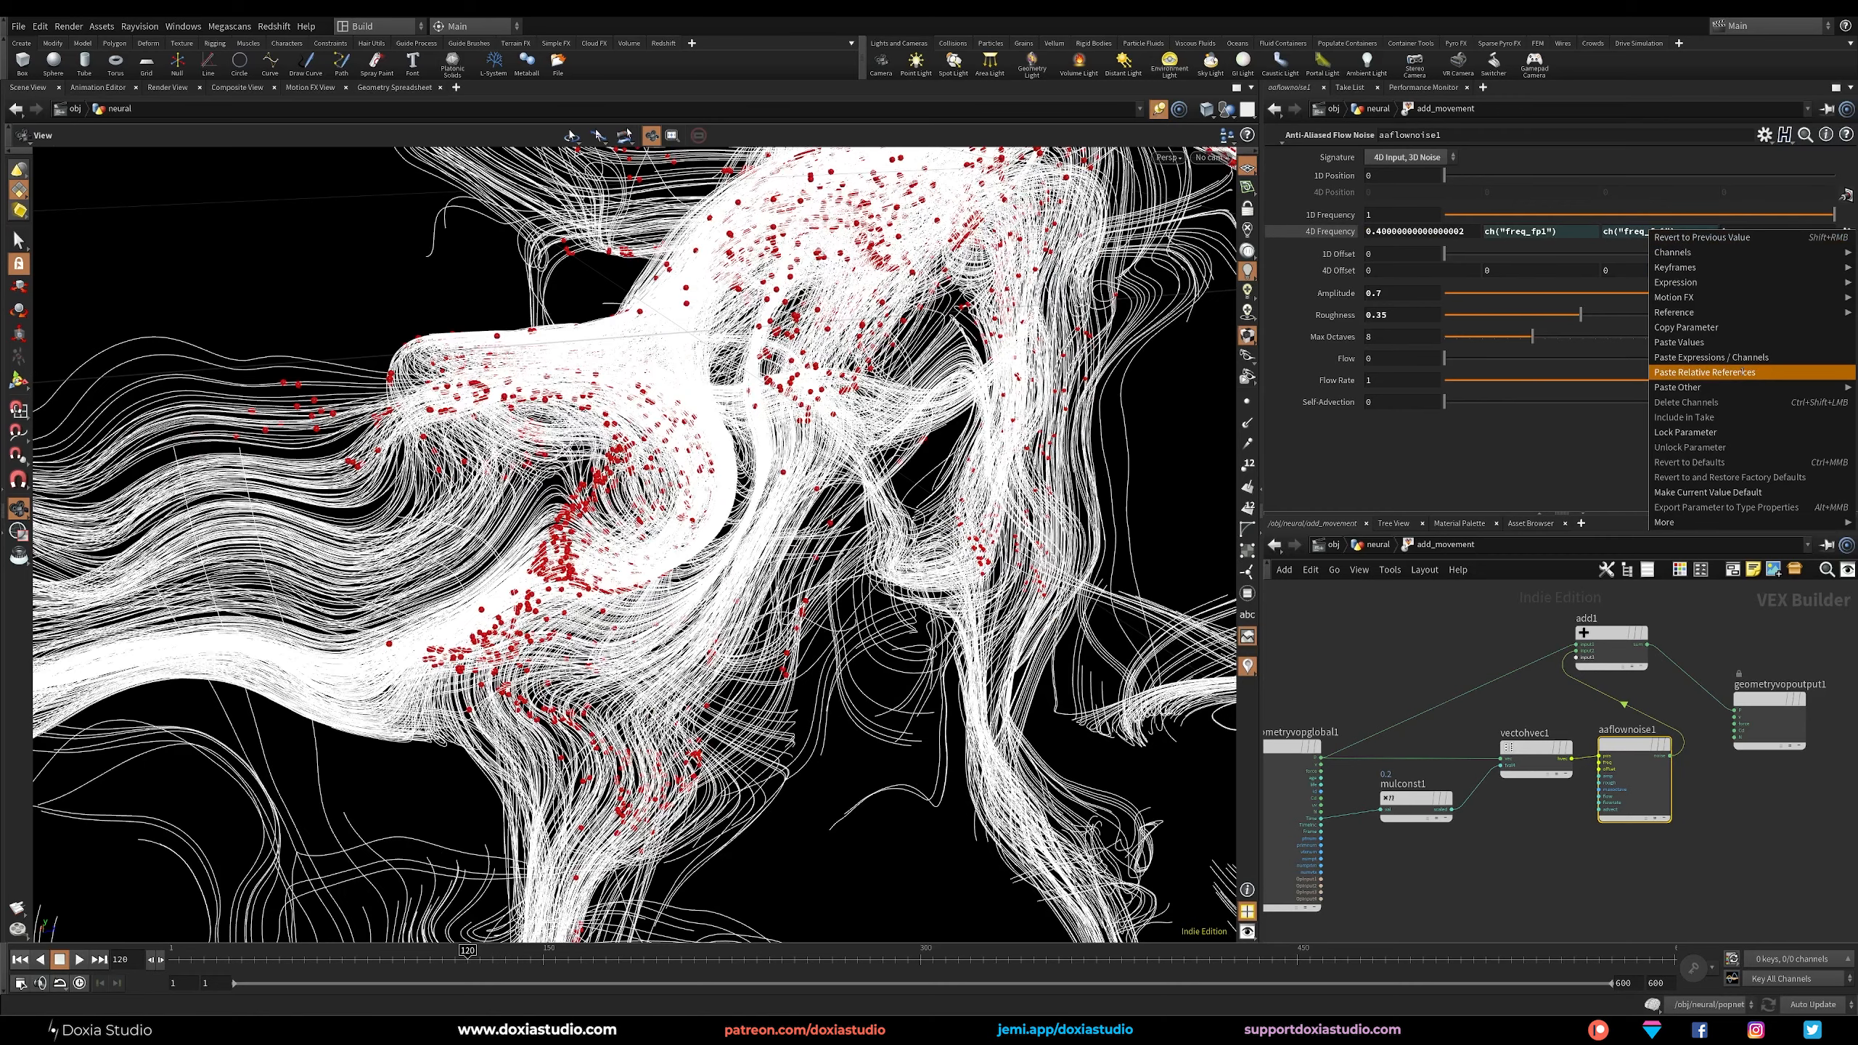
pyautogui.click(1697, 360)
# Set the linked 4D Frequency to 0.8, and replay the animation from the first frame at the neural network level.
pyautogui.click(1331, 232)
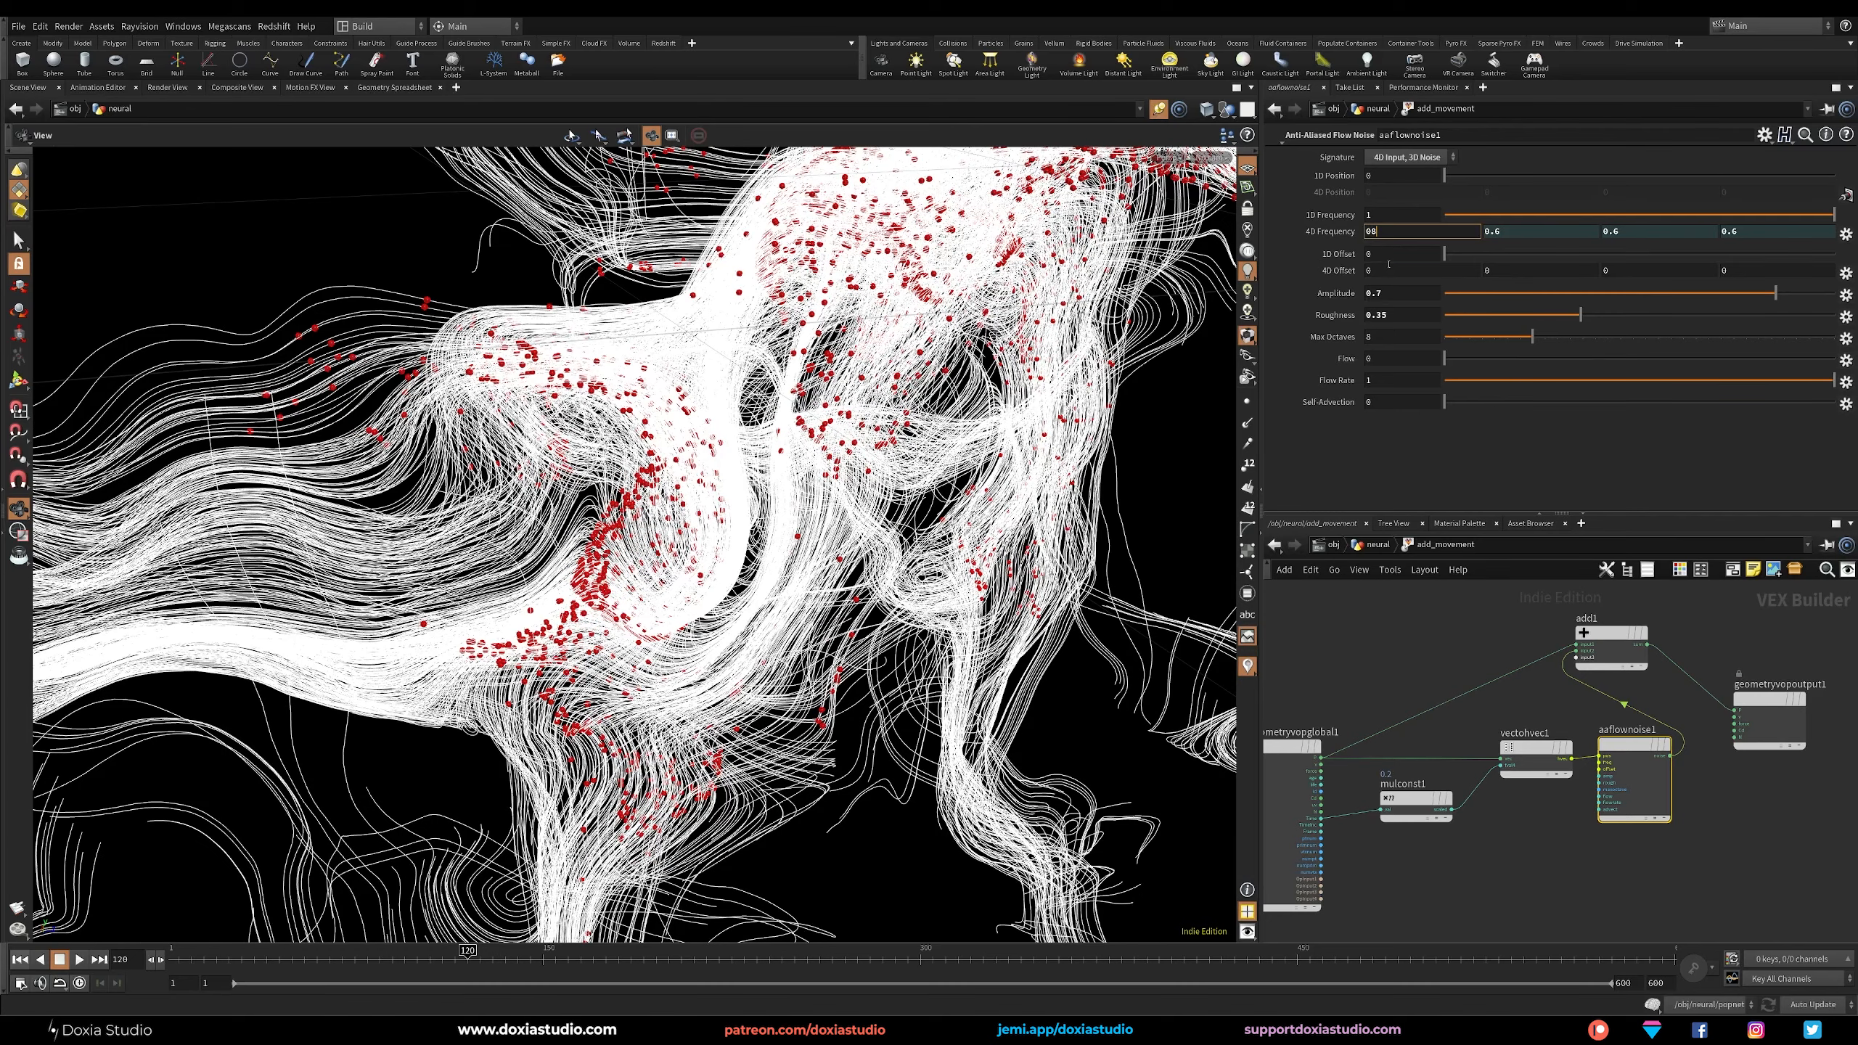
pyautogui.write('0.8')
pyautogui.press('Return')
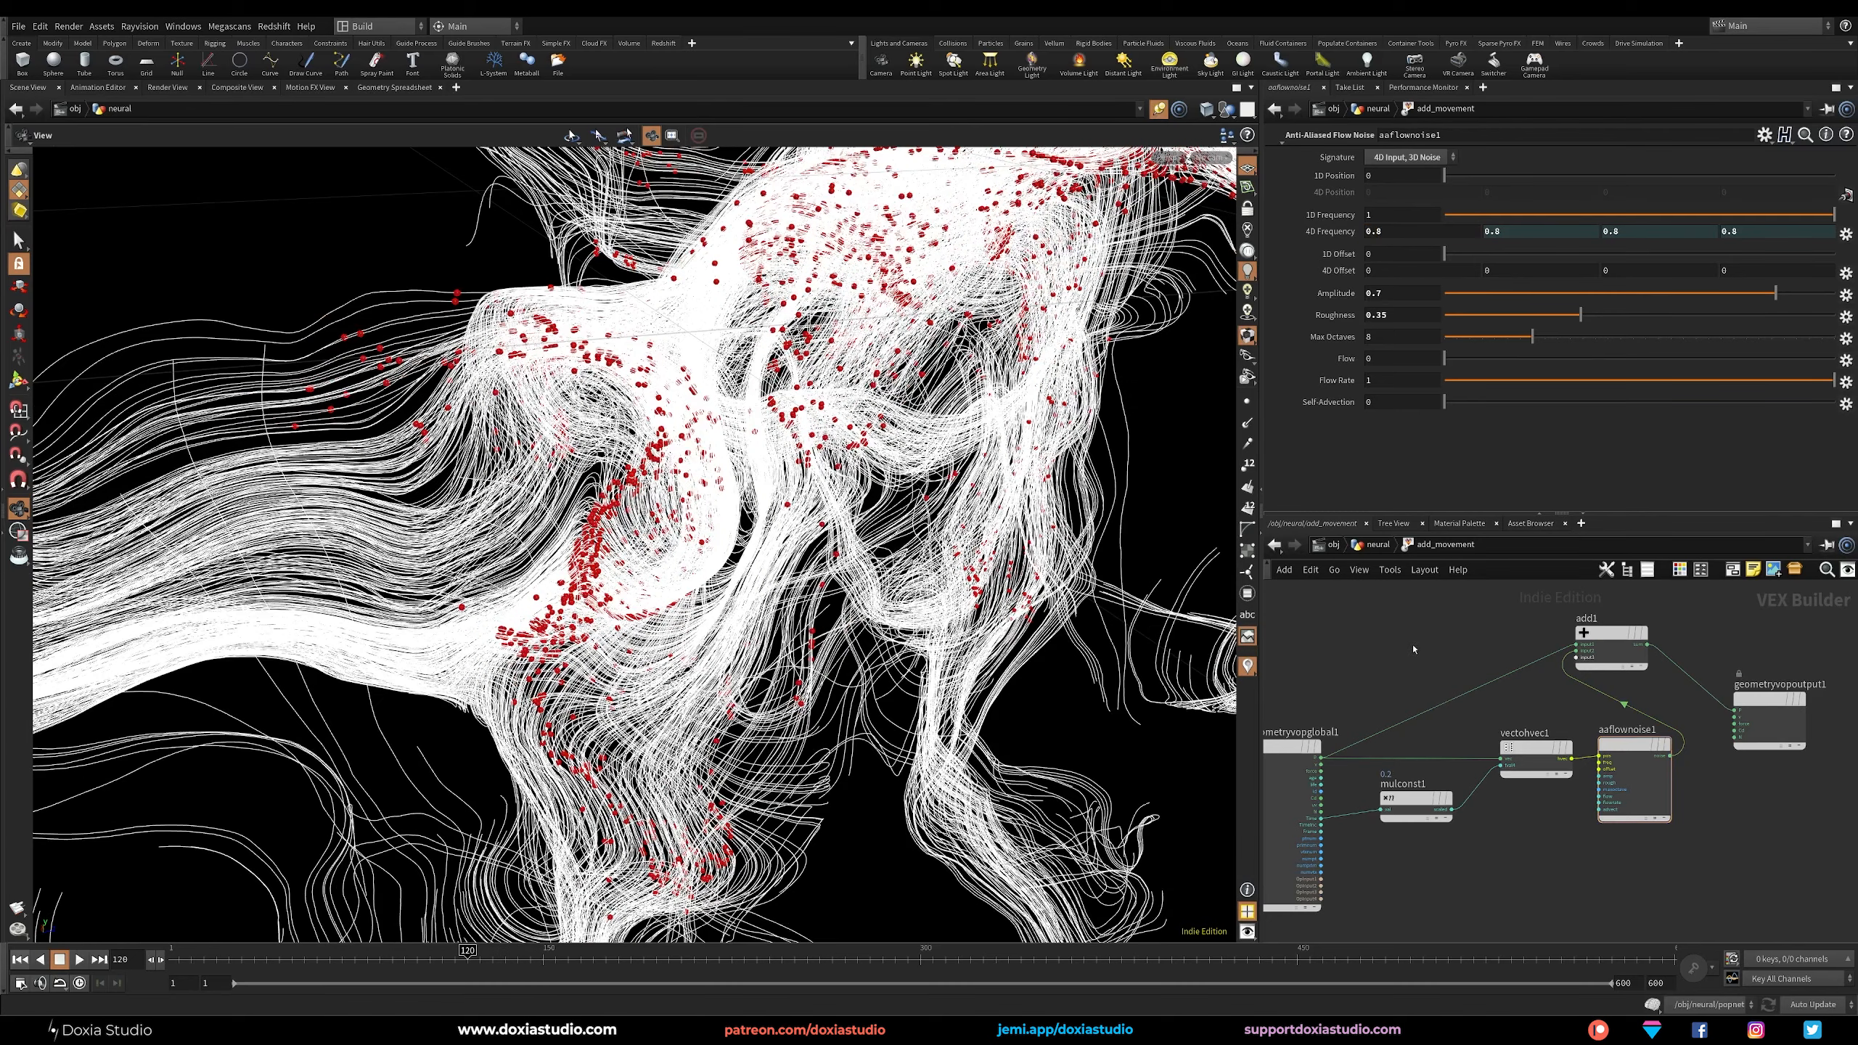
pyautogui.press('u')
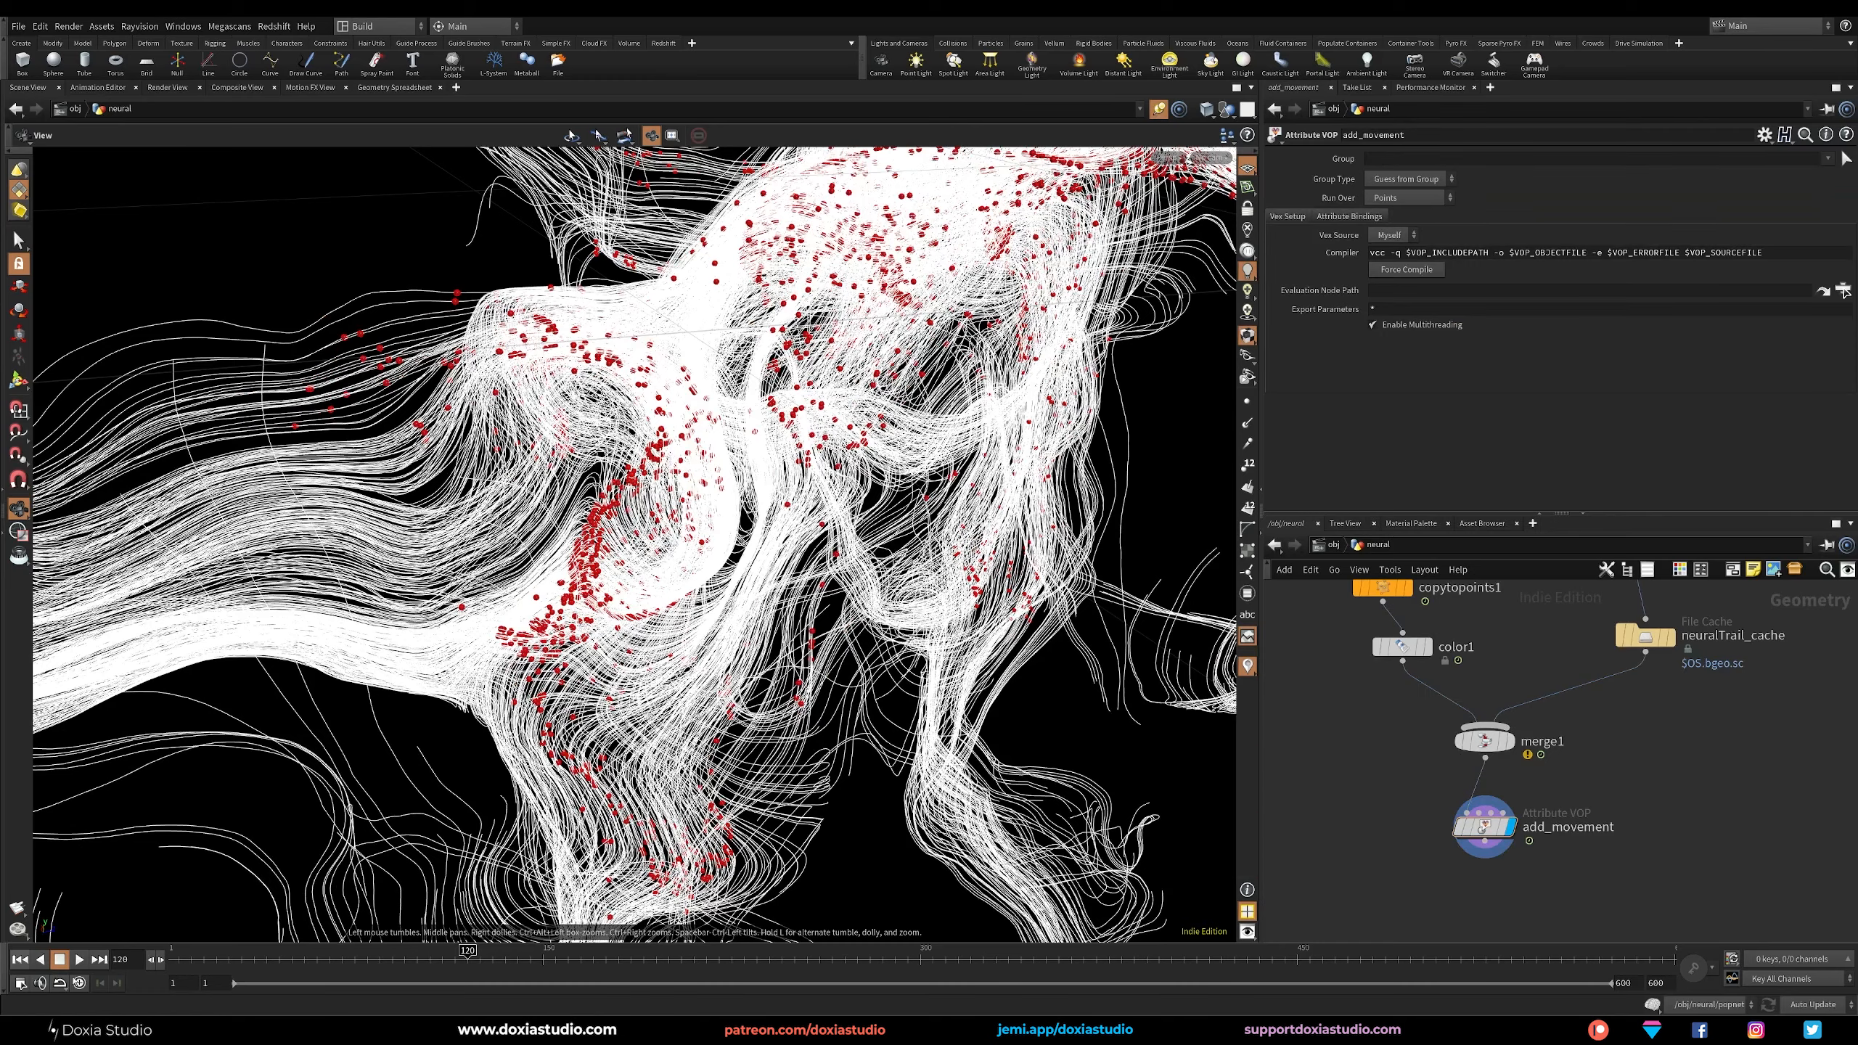
pyautogui.click(26, 961)
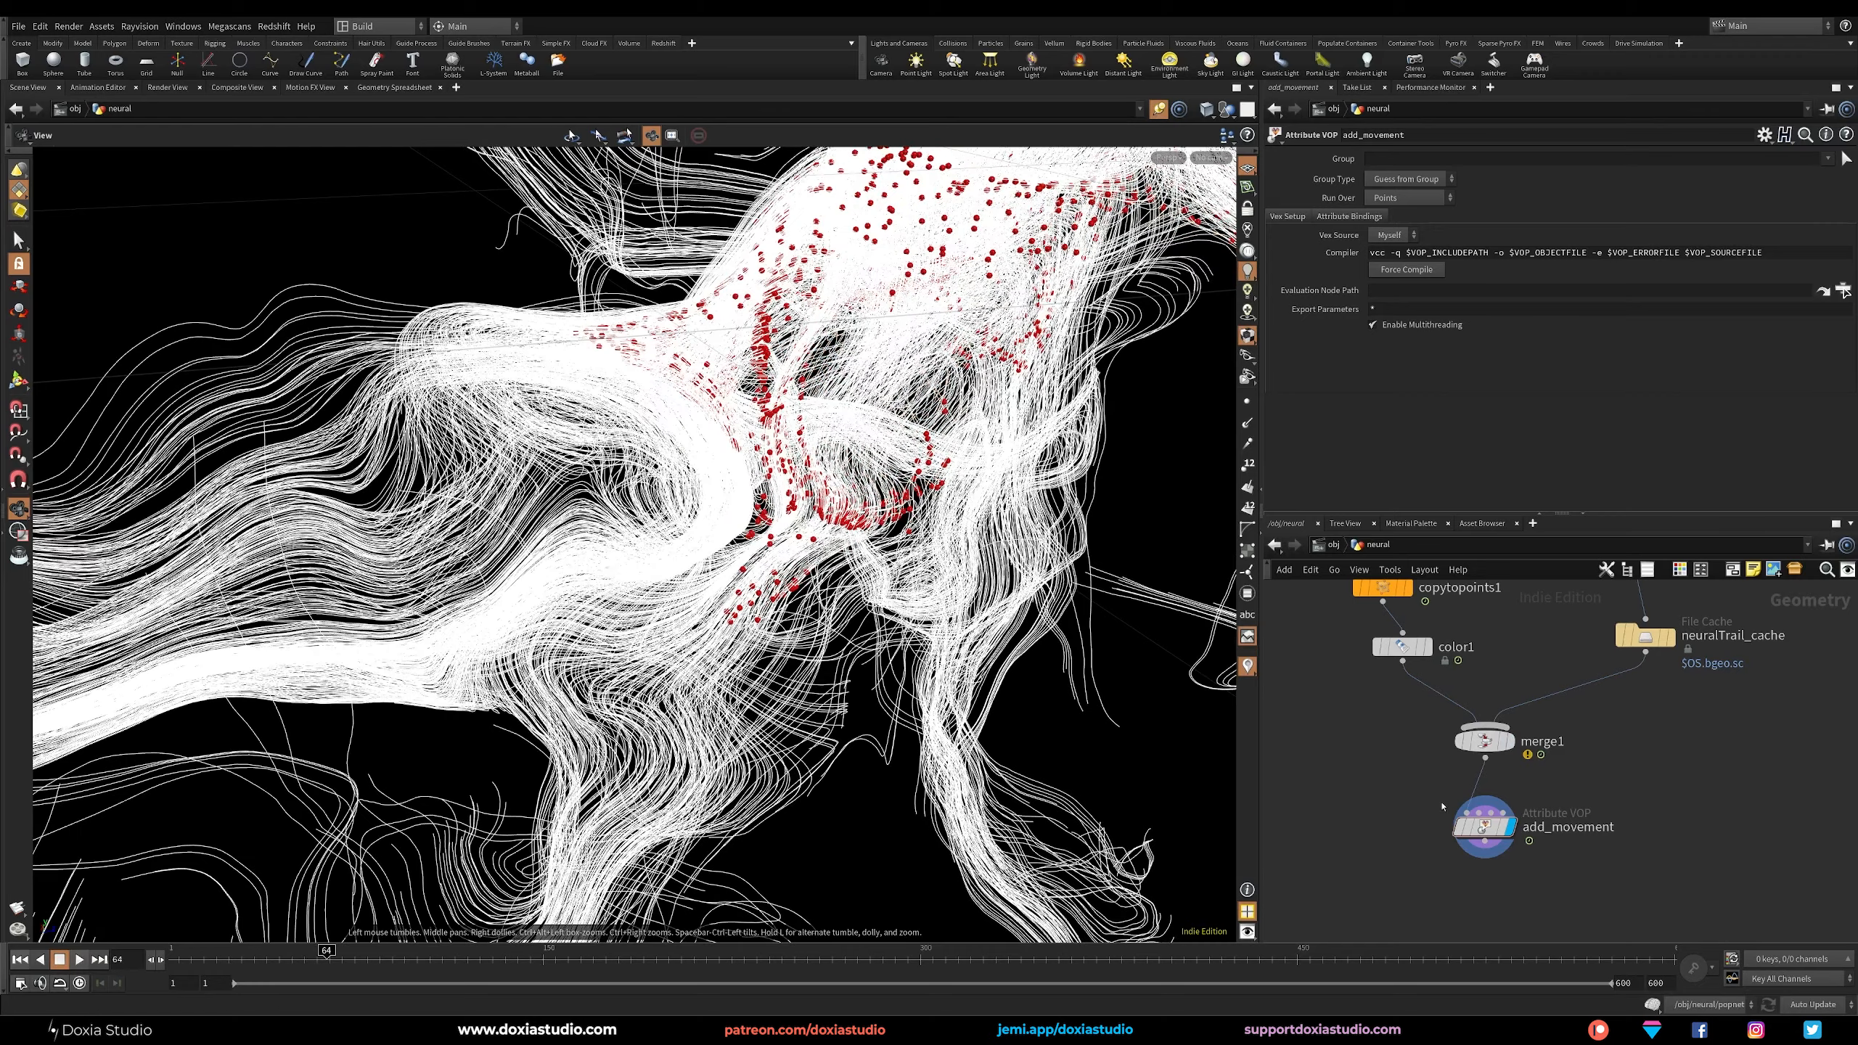
# Display merge1 instead of add_movement and play the animation to review the particles without the noise movement.
pyautogui.moveTo(1485, 827); pyautogui.dragTo(1490, 846)
pyautogui.moveTo(1490, 744); pyautogui.dragTo(1485, 762)
pyautogui.click(1505, 761)
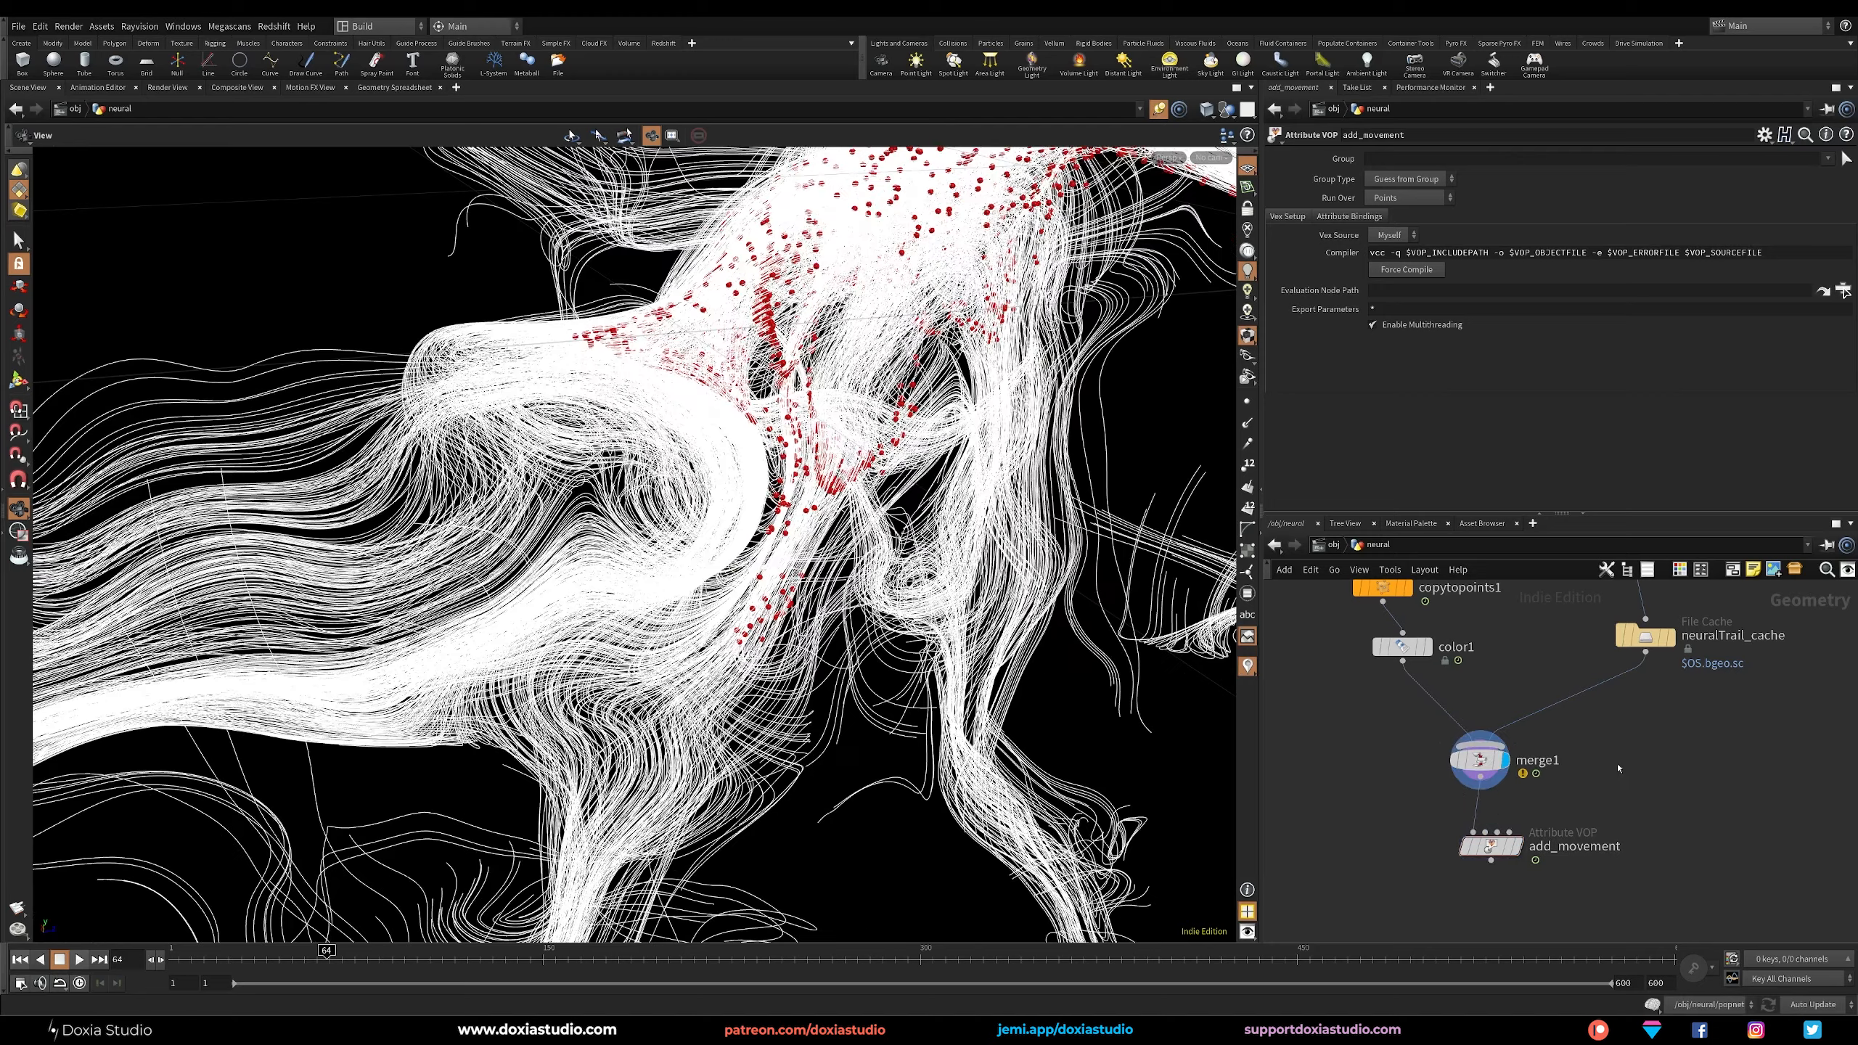
pyautogui.moveTo(717, 586); pyautogui.dragTo(677, 645)
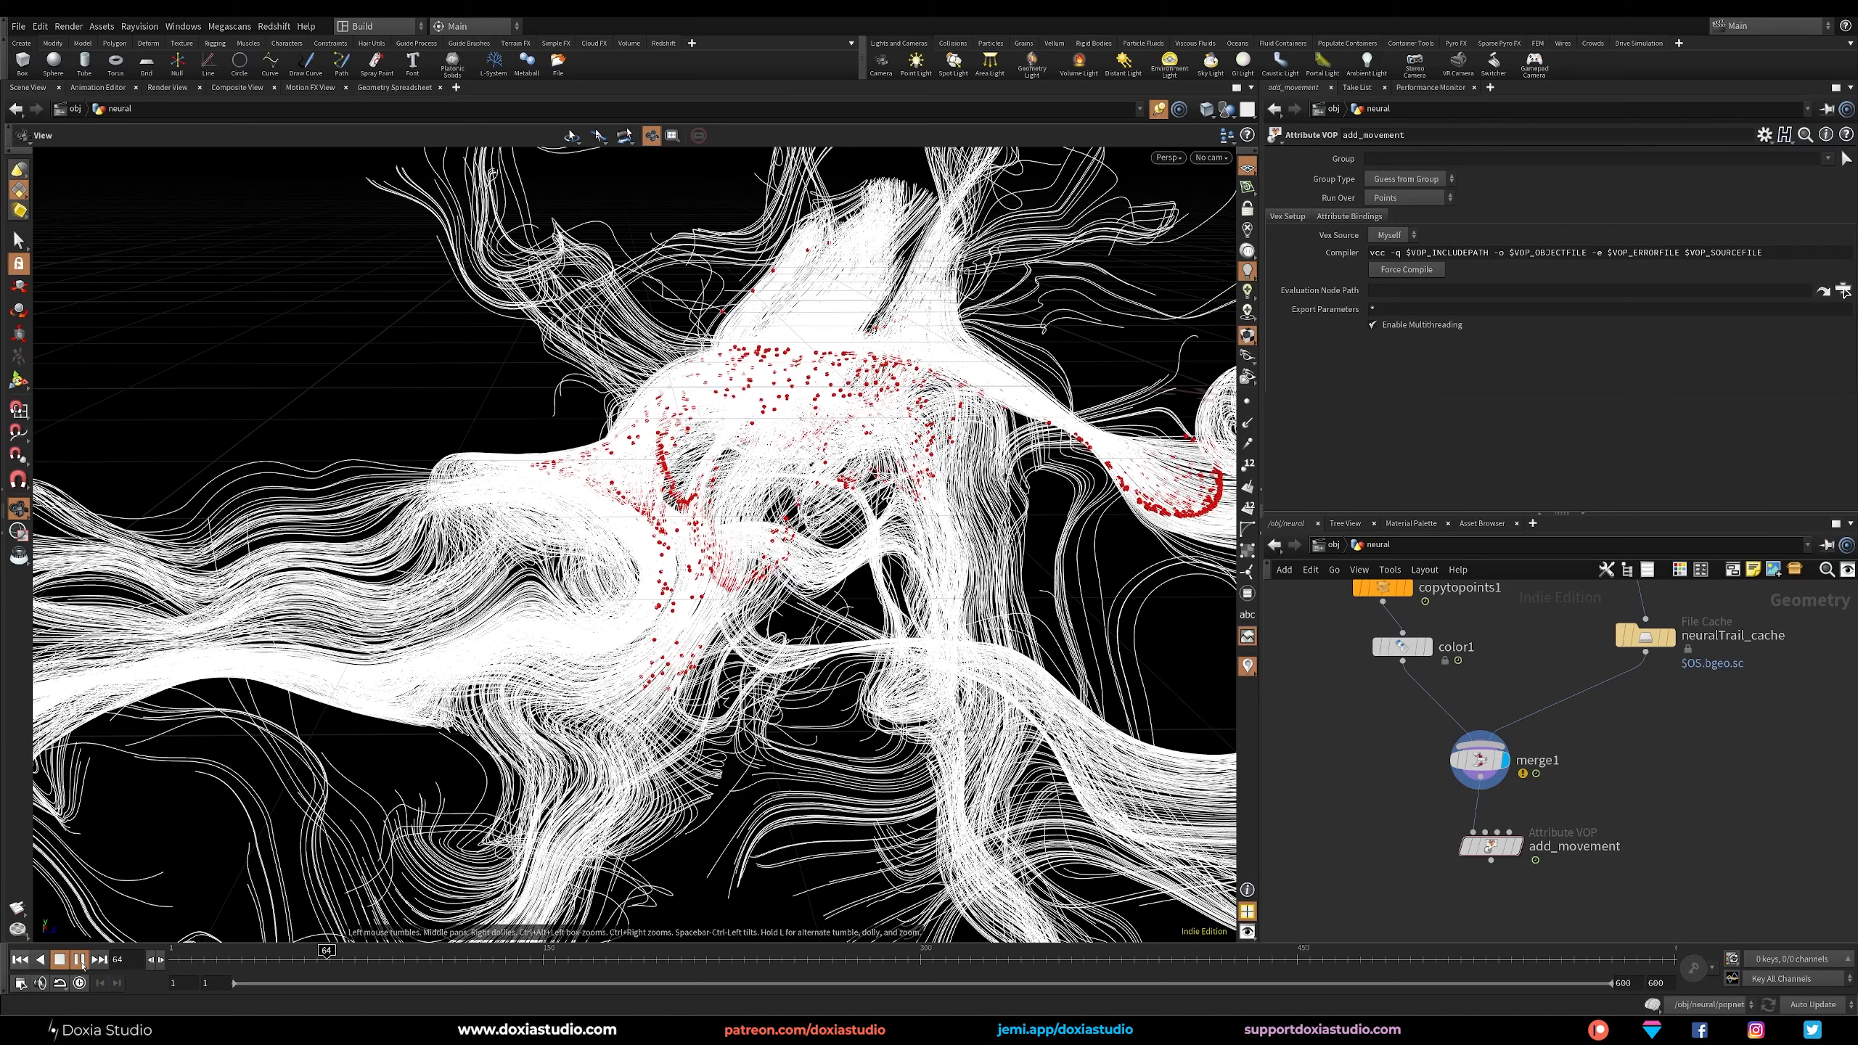
pyautogui.click(80, 959)
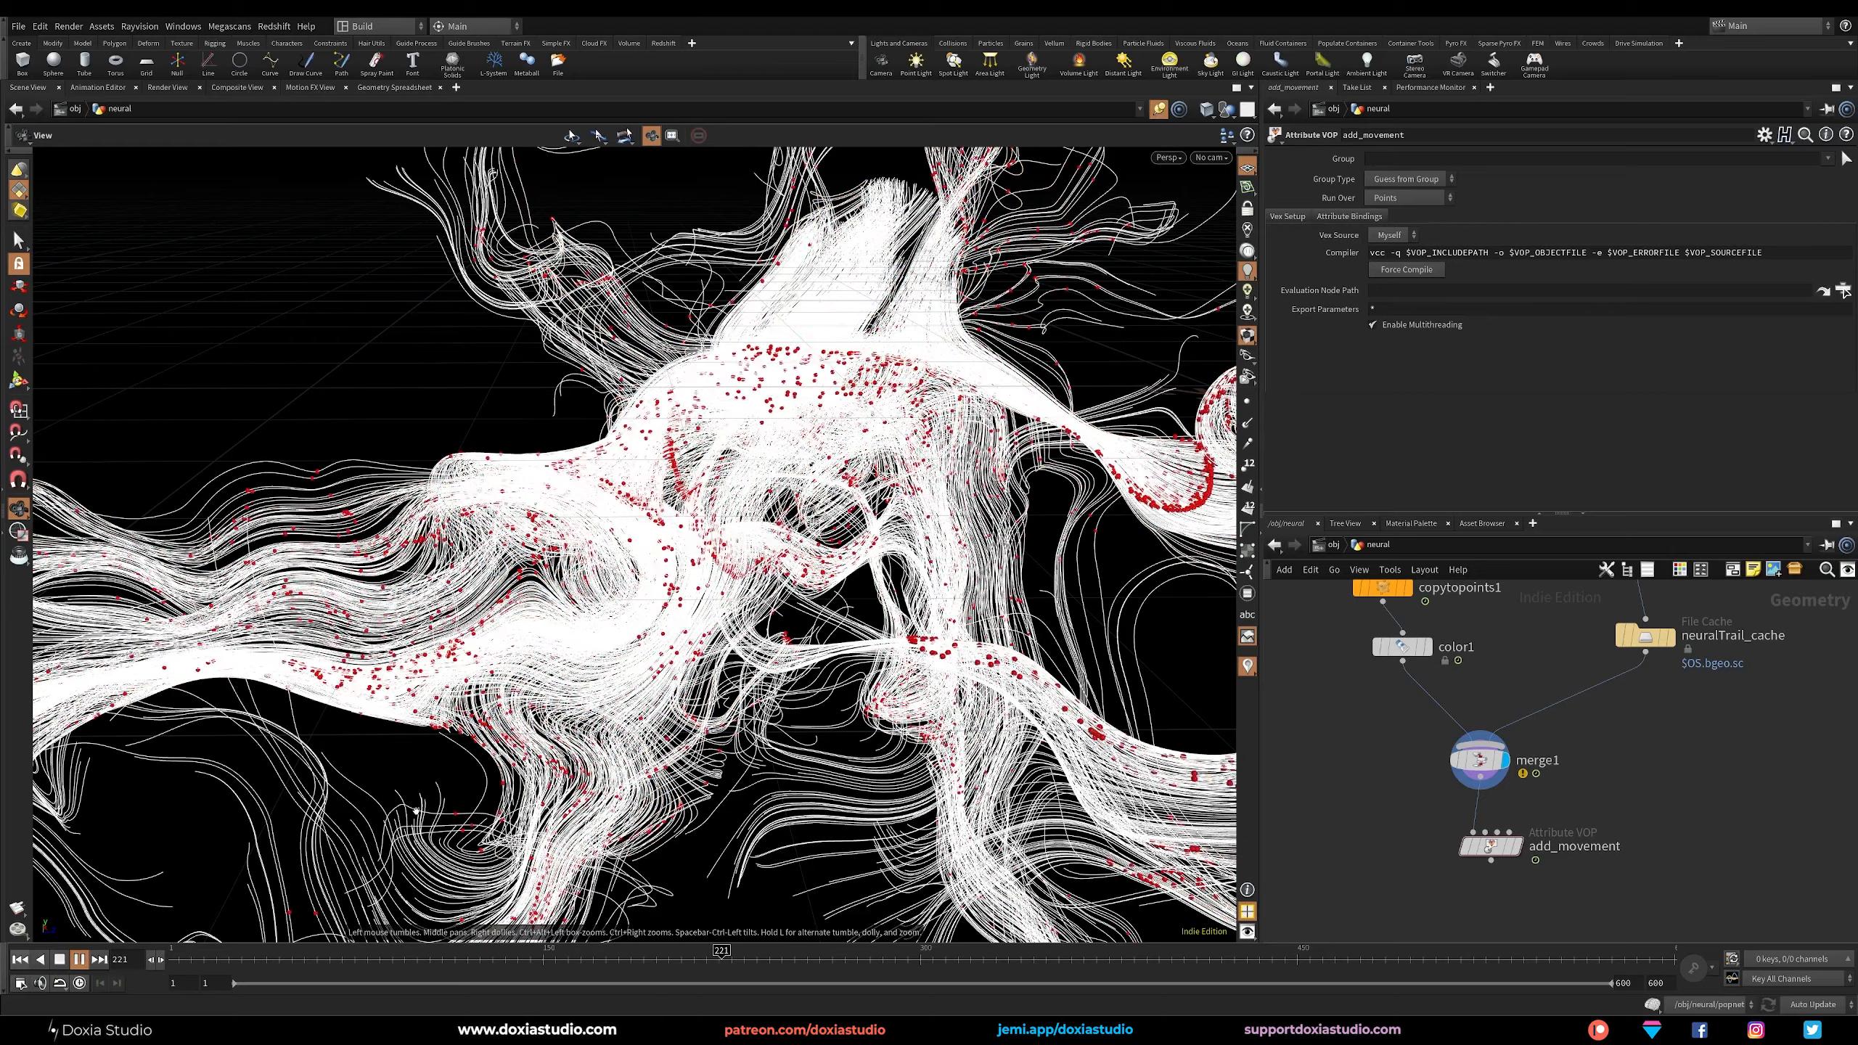
pyautogui.click(853, 953)
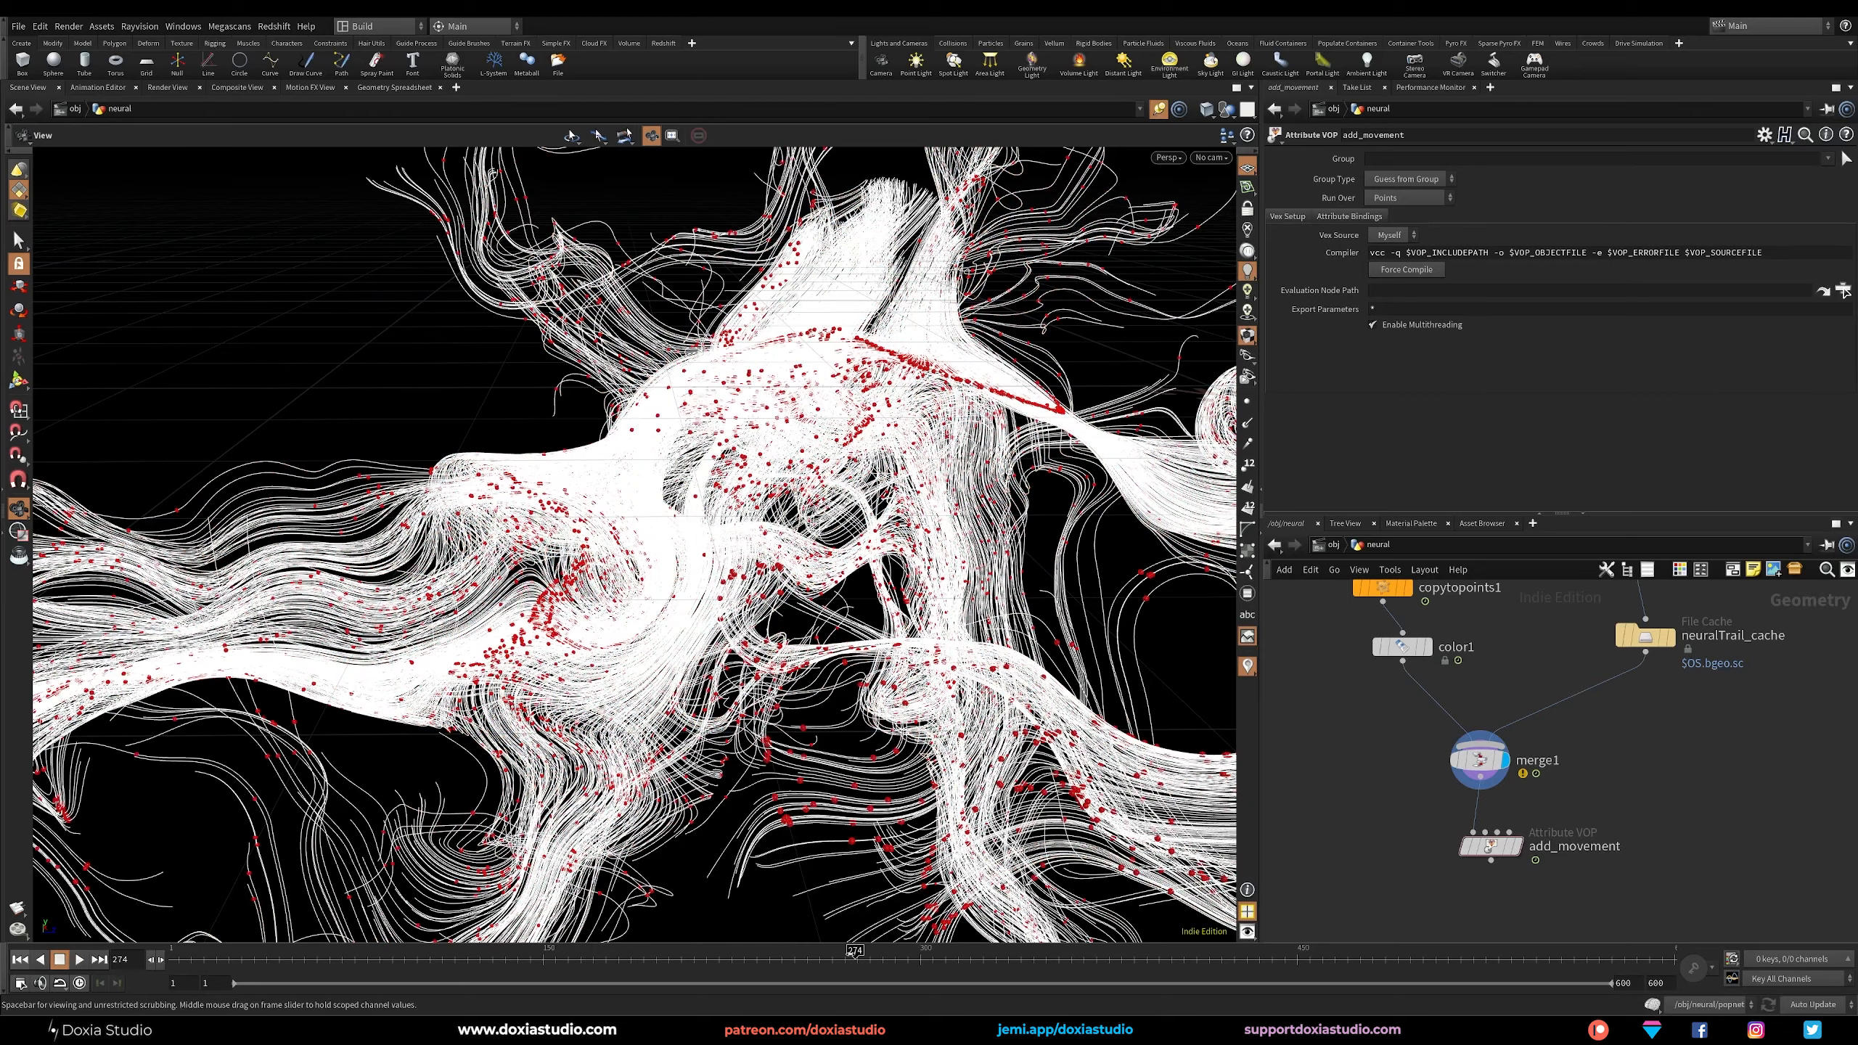
# Insert a Retime node between color1 and merge1 on the signal particle branch.
pyautogui.scroll(1, 1364, 735)
pyautogui.moveTo(1364, 734); pyautogui.dragTo(1332, 837, button='middle')
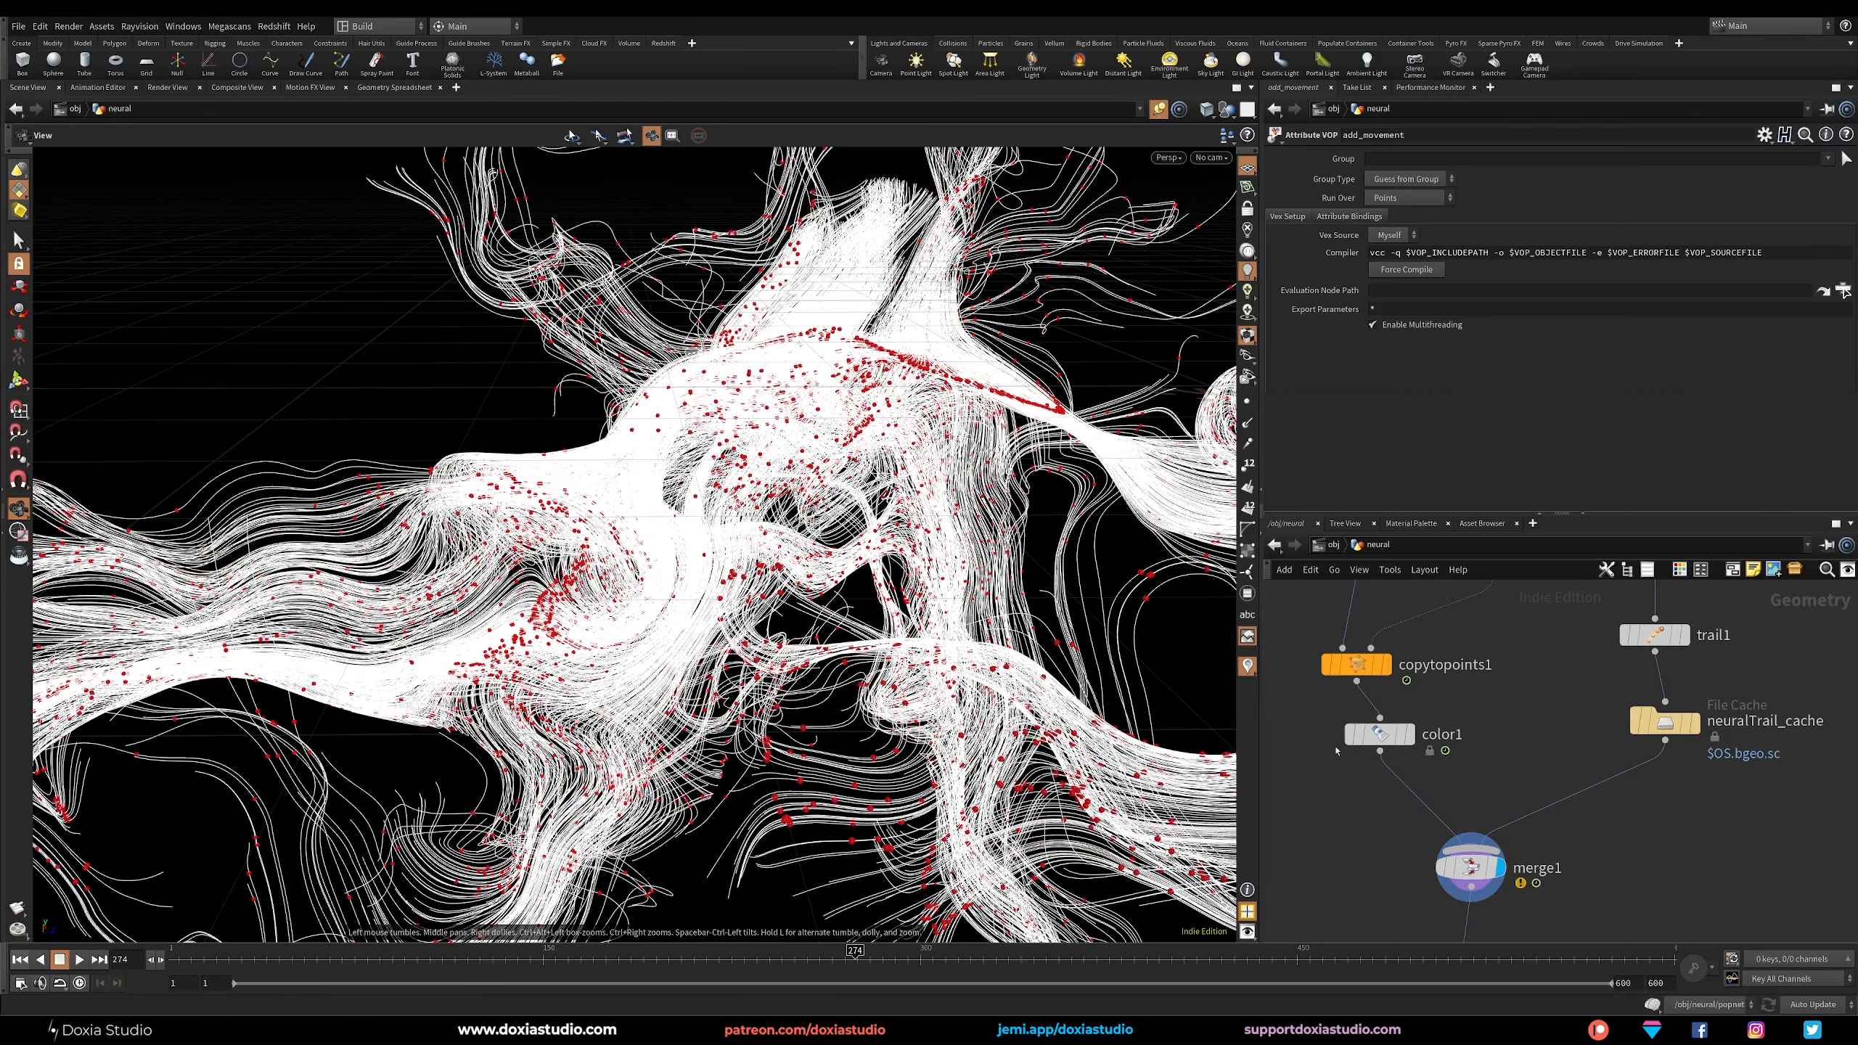
pyautogui.press('Tab')
pyautogui.write('tim')
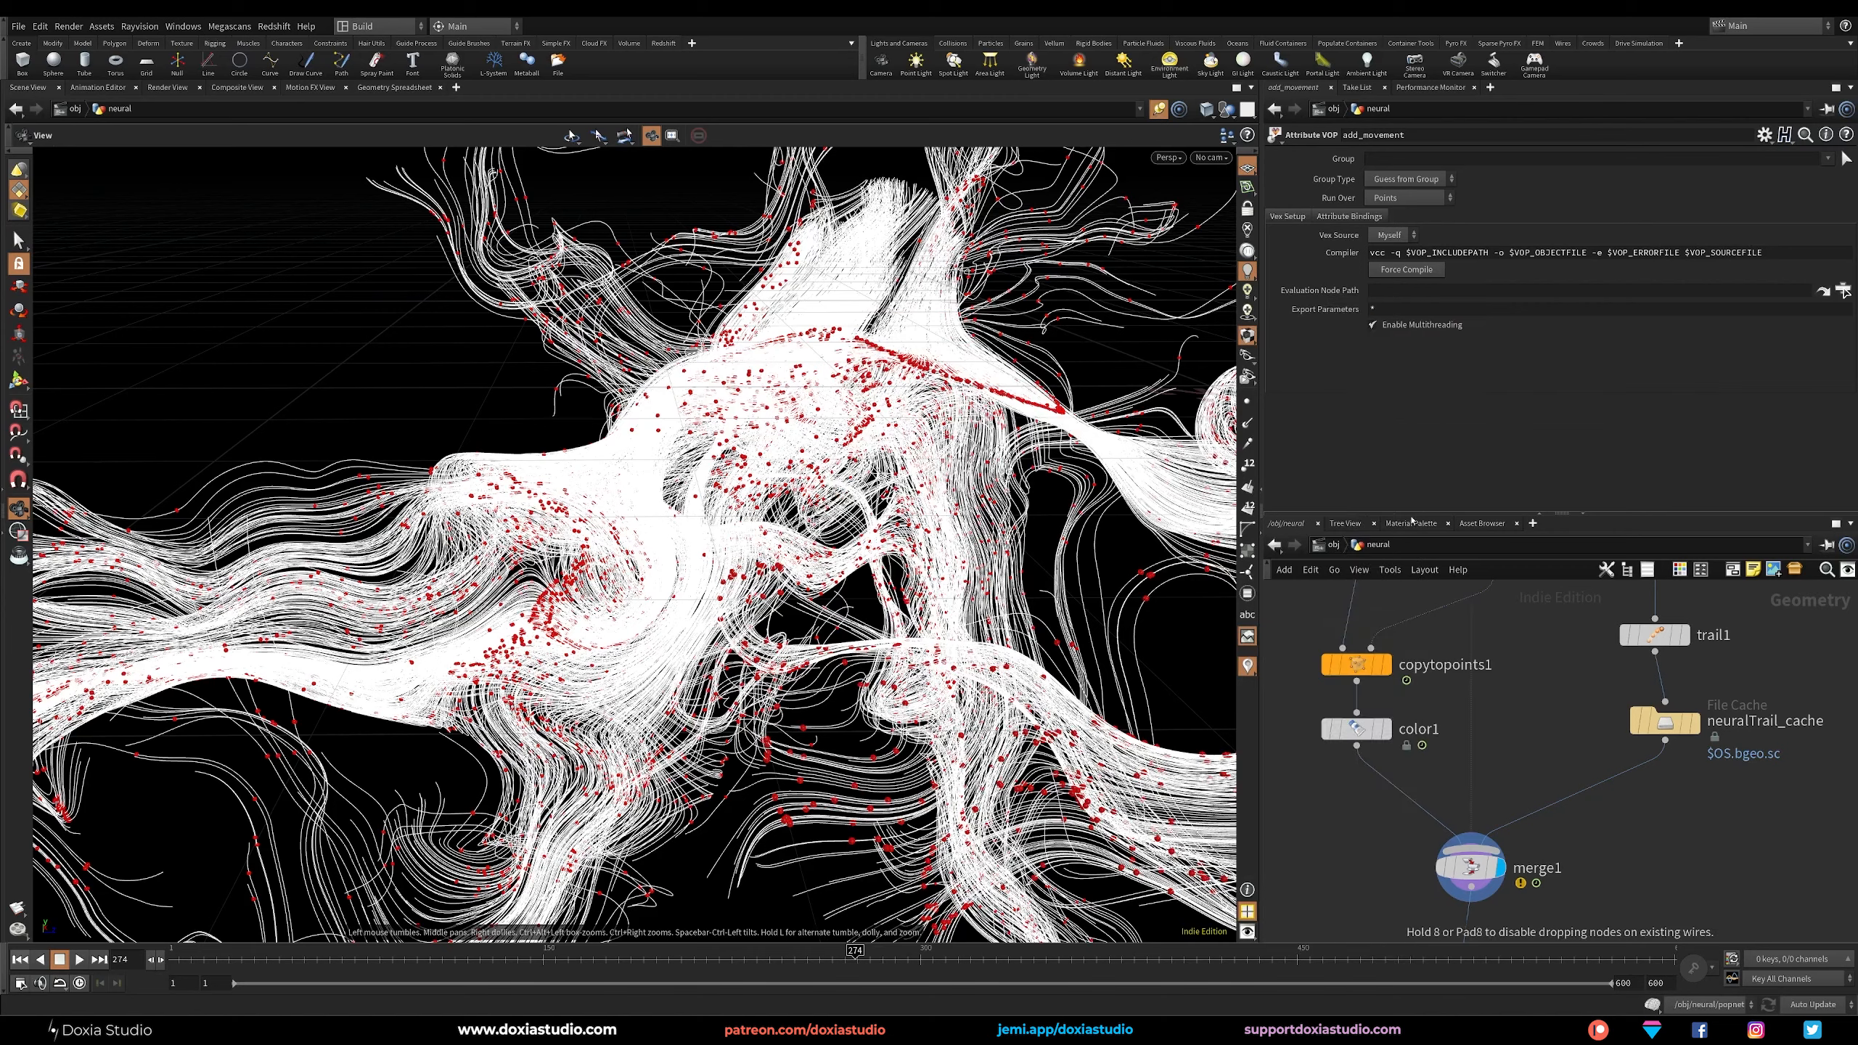
pyautogui.press('Escape')
pyautogui.click(1364, 807)
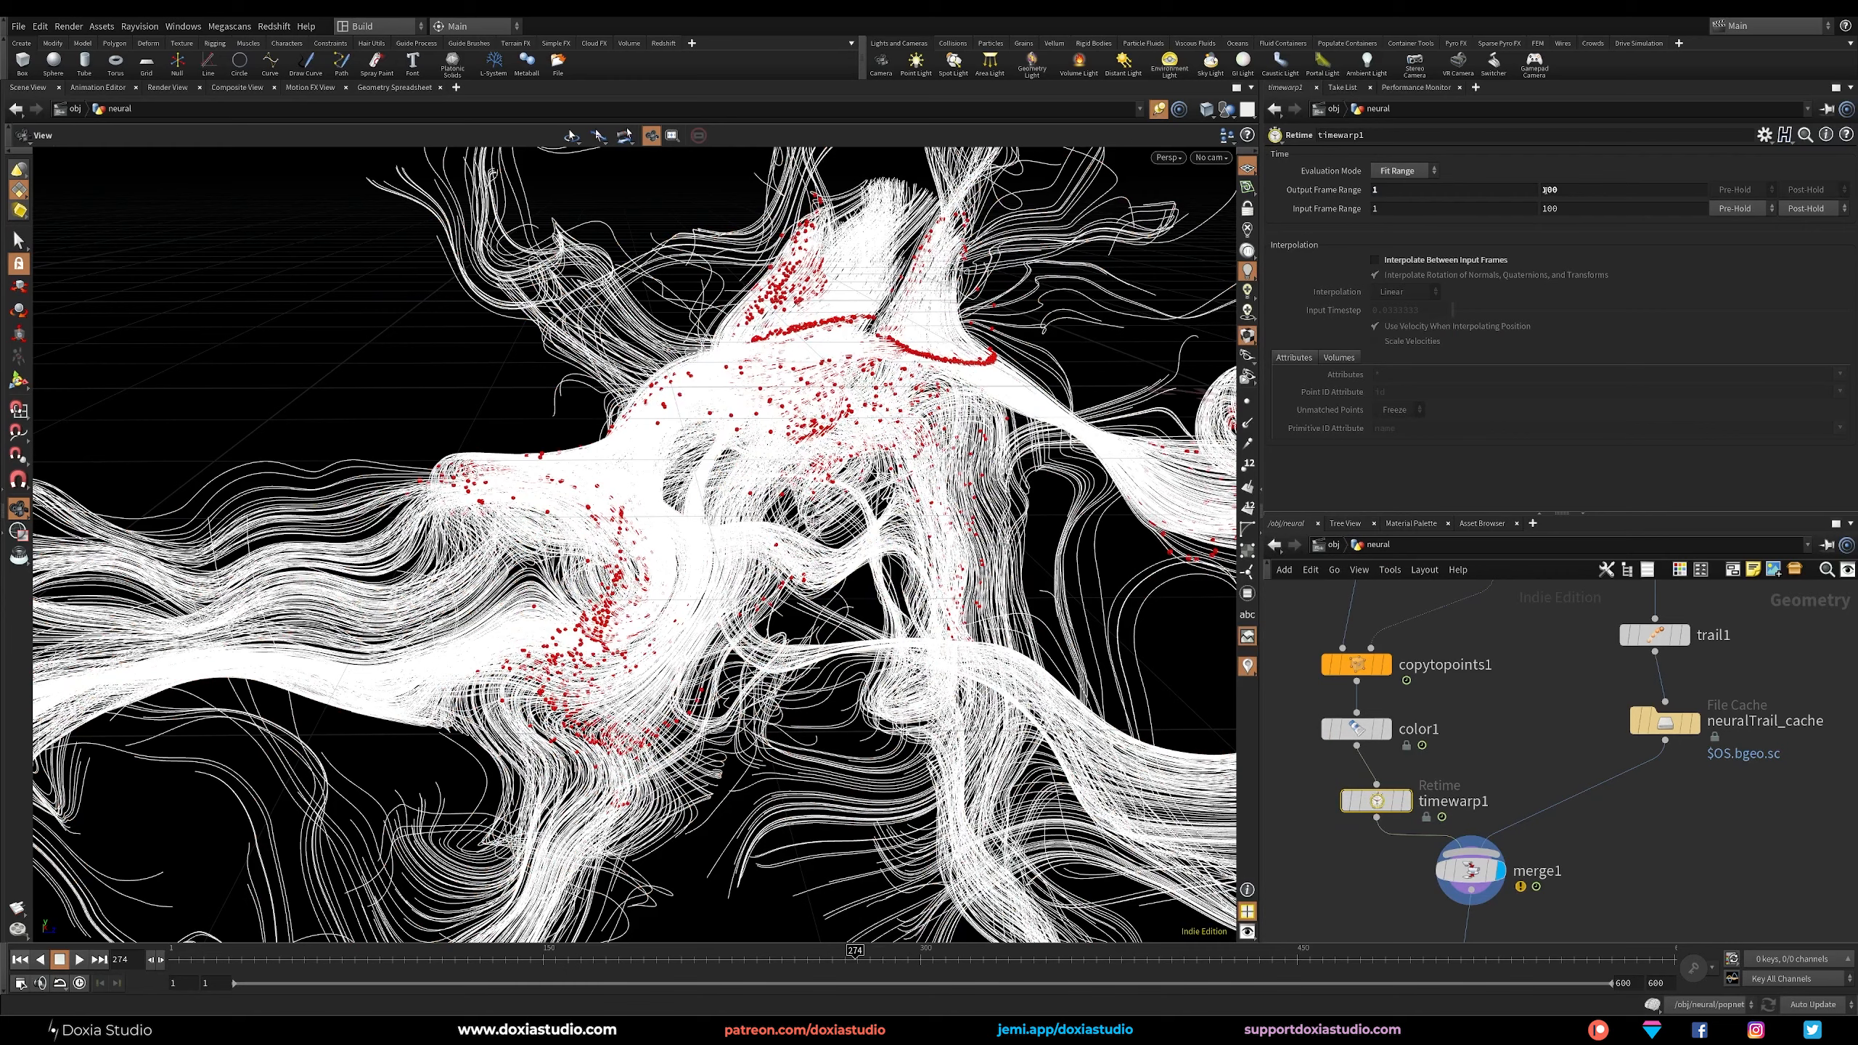
# Set the Retime node's output range end to 600 and its input frame range to 350–600.
pyautogui.moveTo(1570, 191); pyautogui.dragTo(1501, 193)
pyautogui.write('600')
pyautogui.press('Return')
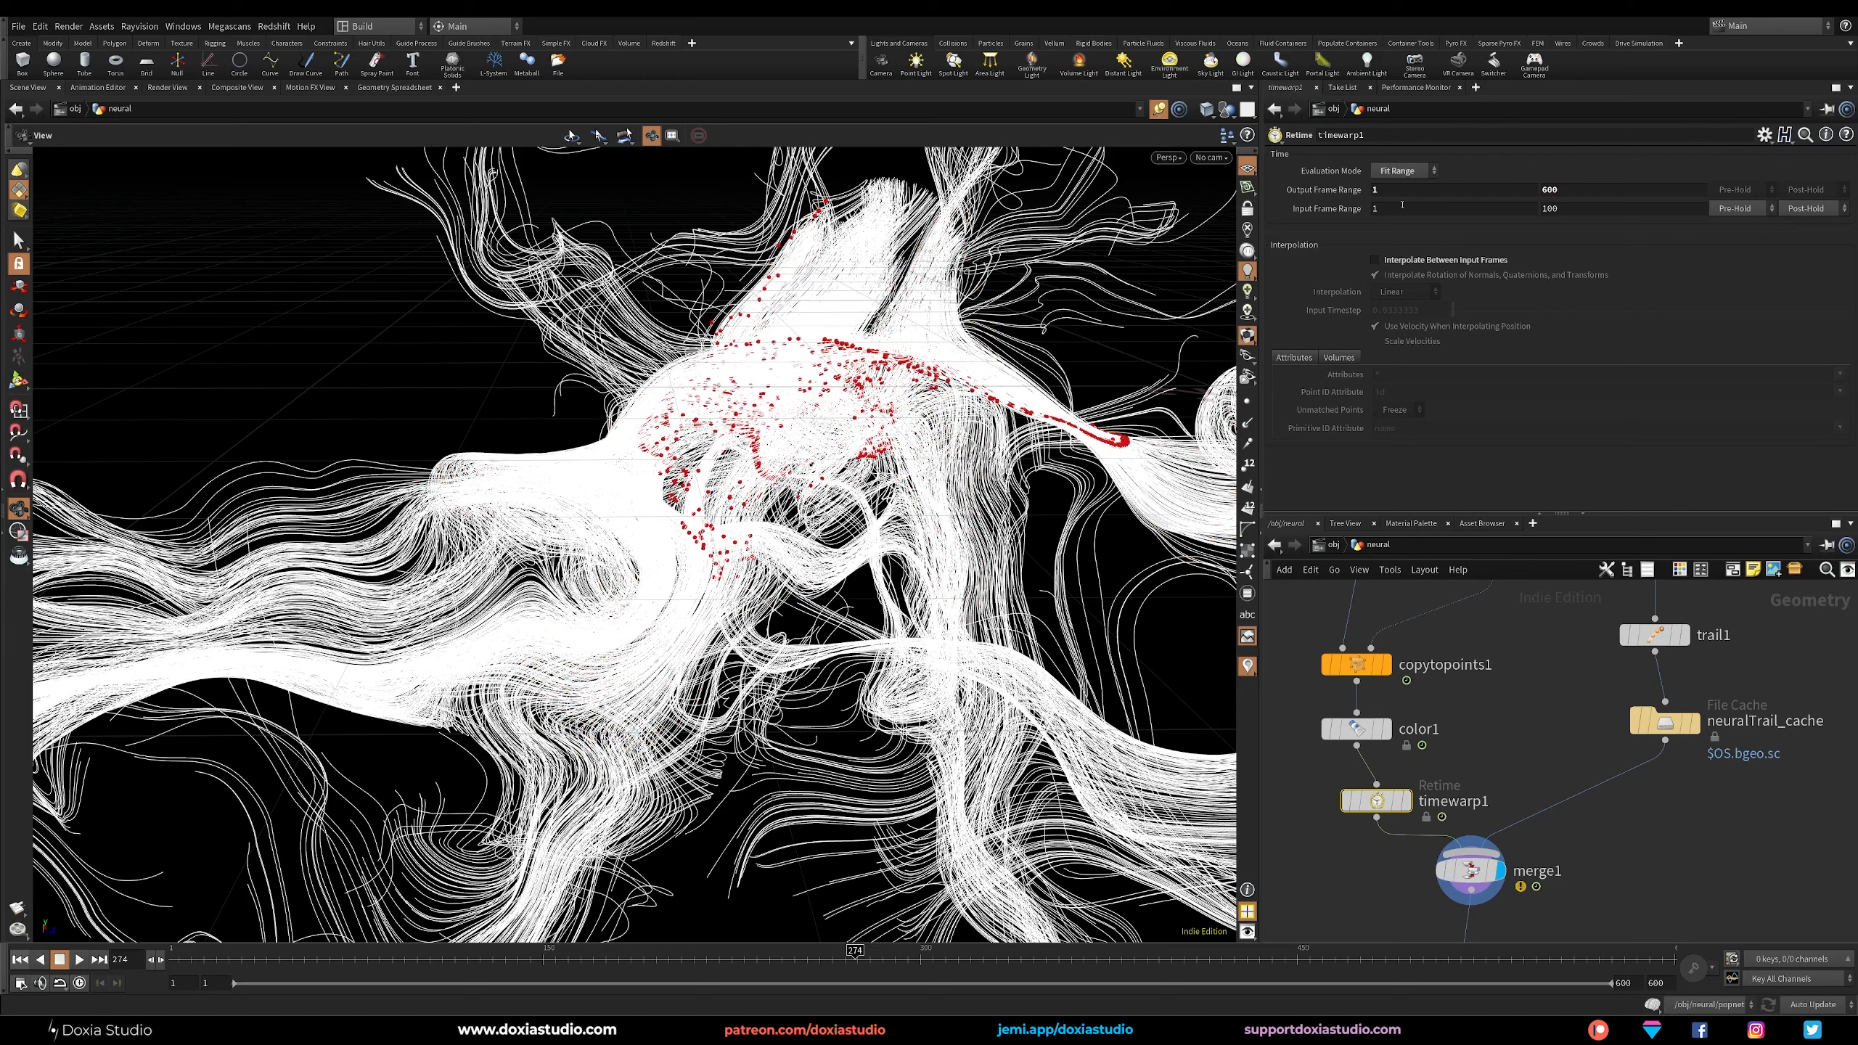
pyautogui.press('Tab')
pyautogui.write('6')
pyautogui.press('Tab')
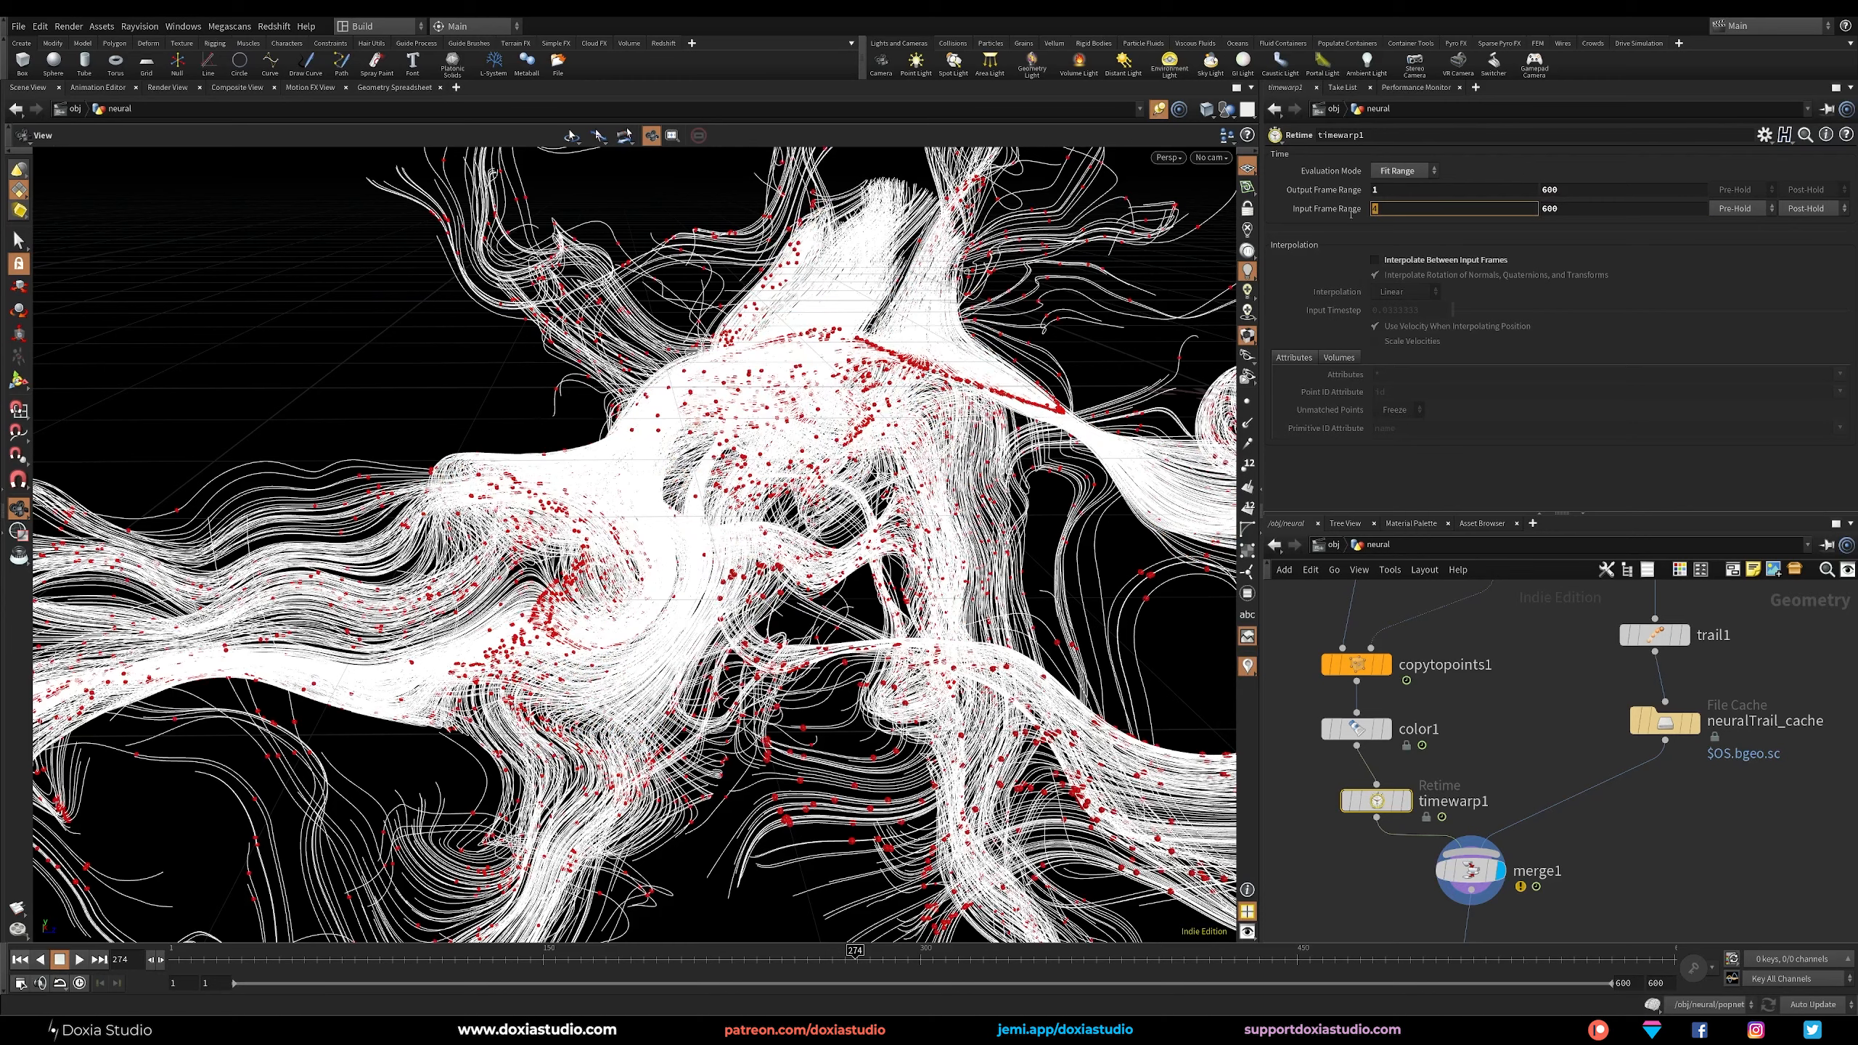
pyautogui.press('Return')
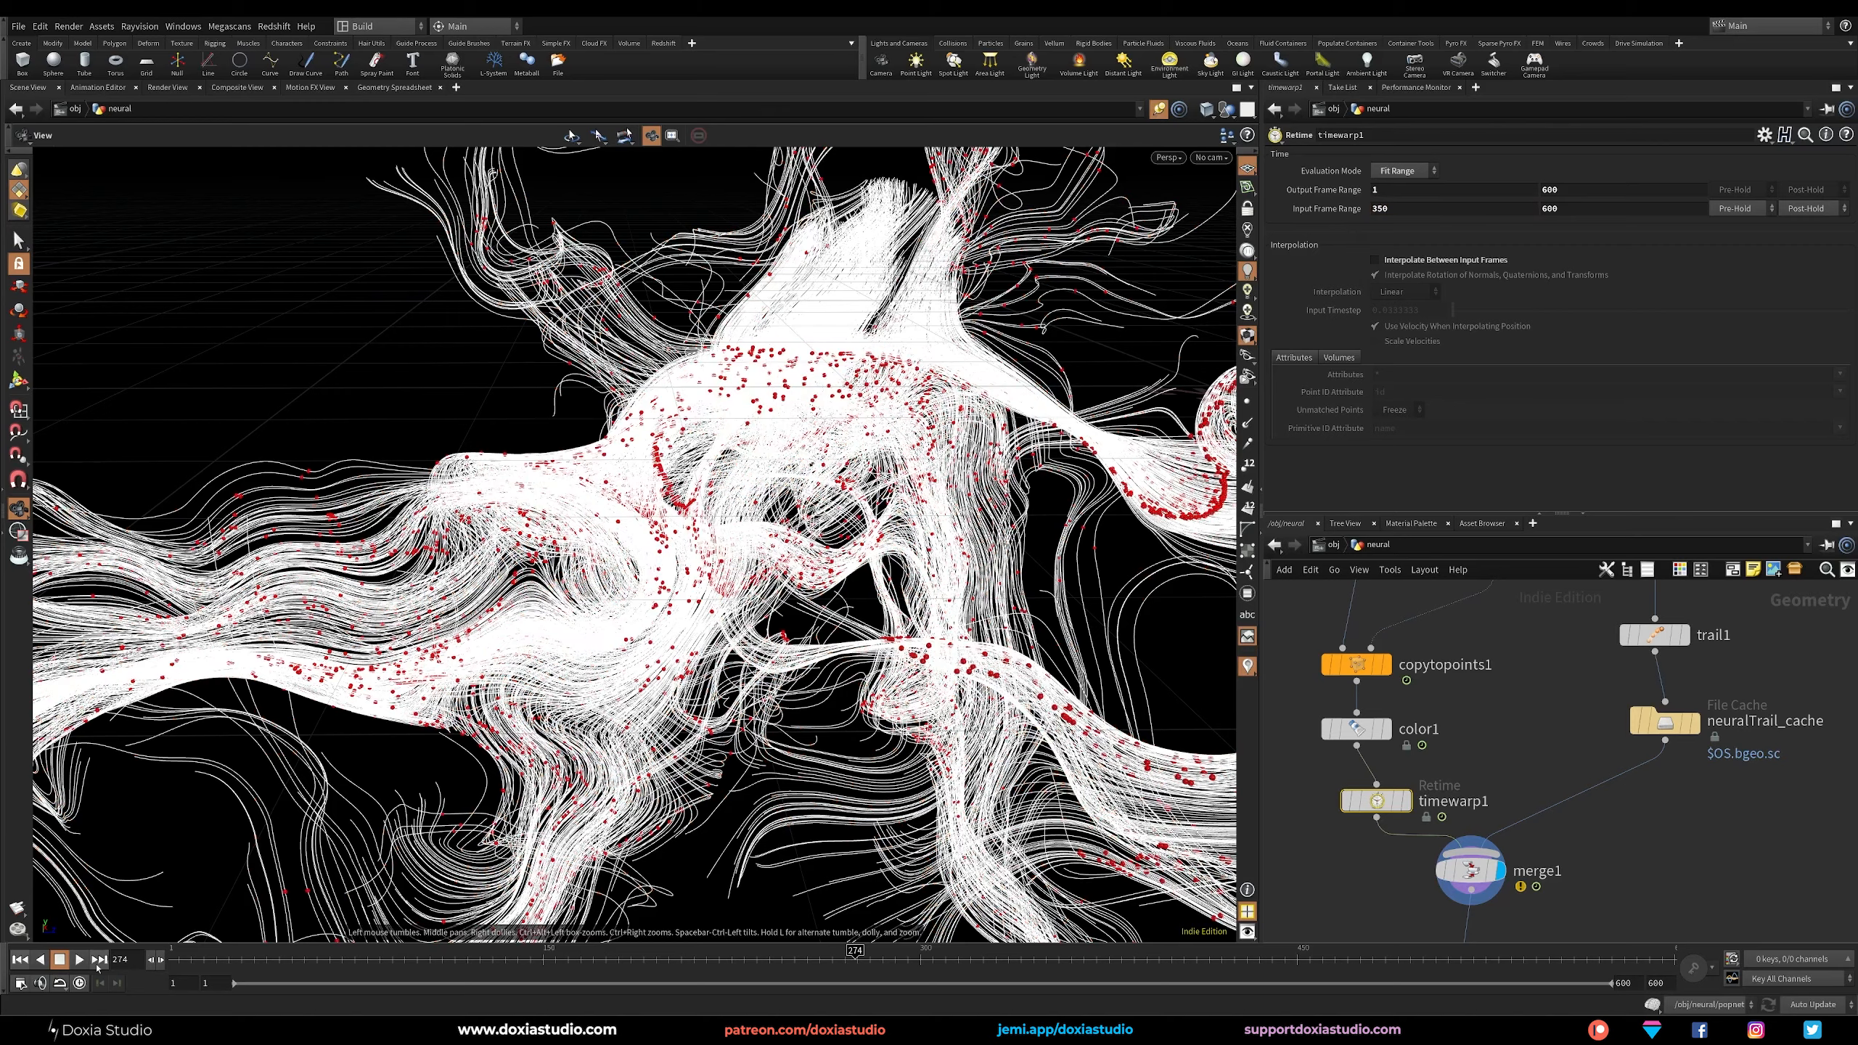
# Play the retimed particles from the first frame and enable Interpolate Between Input Frames on the Retime node.
pyautogui.click(20, 959)
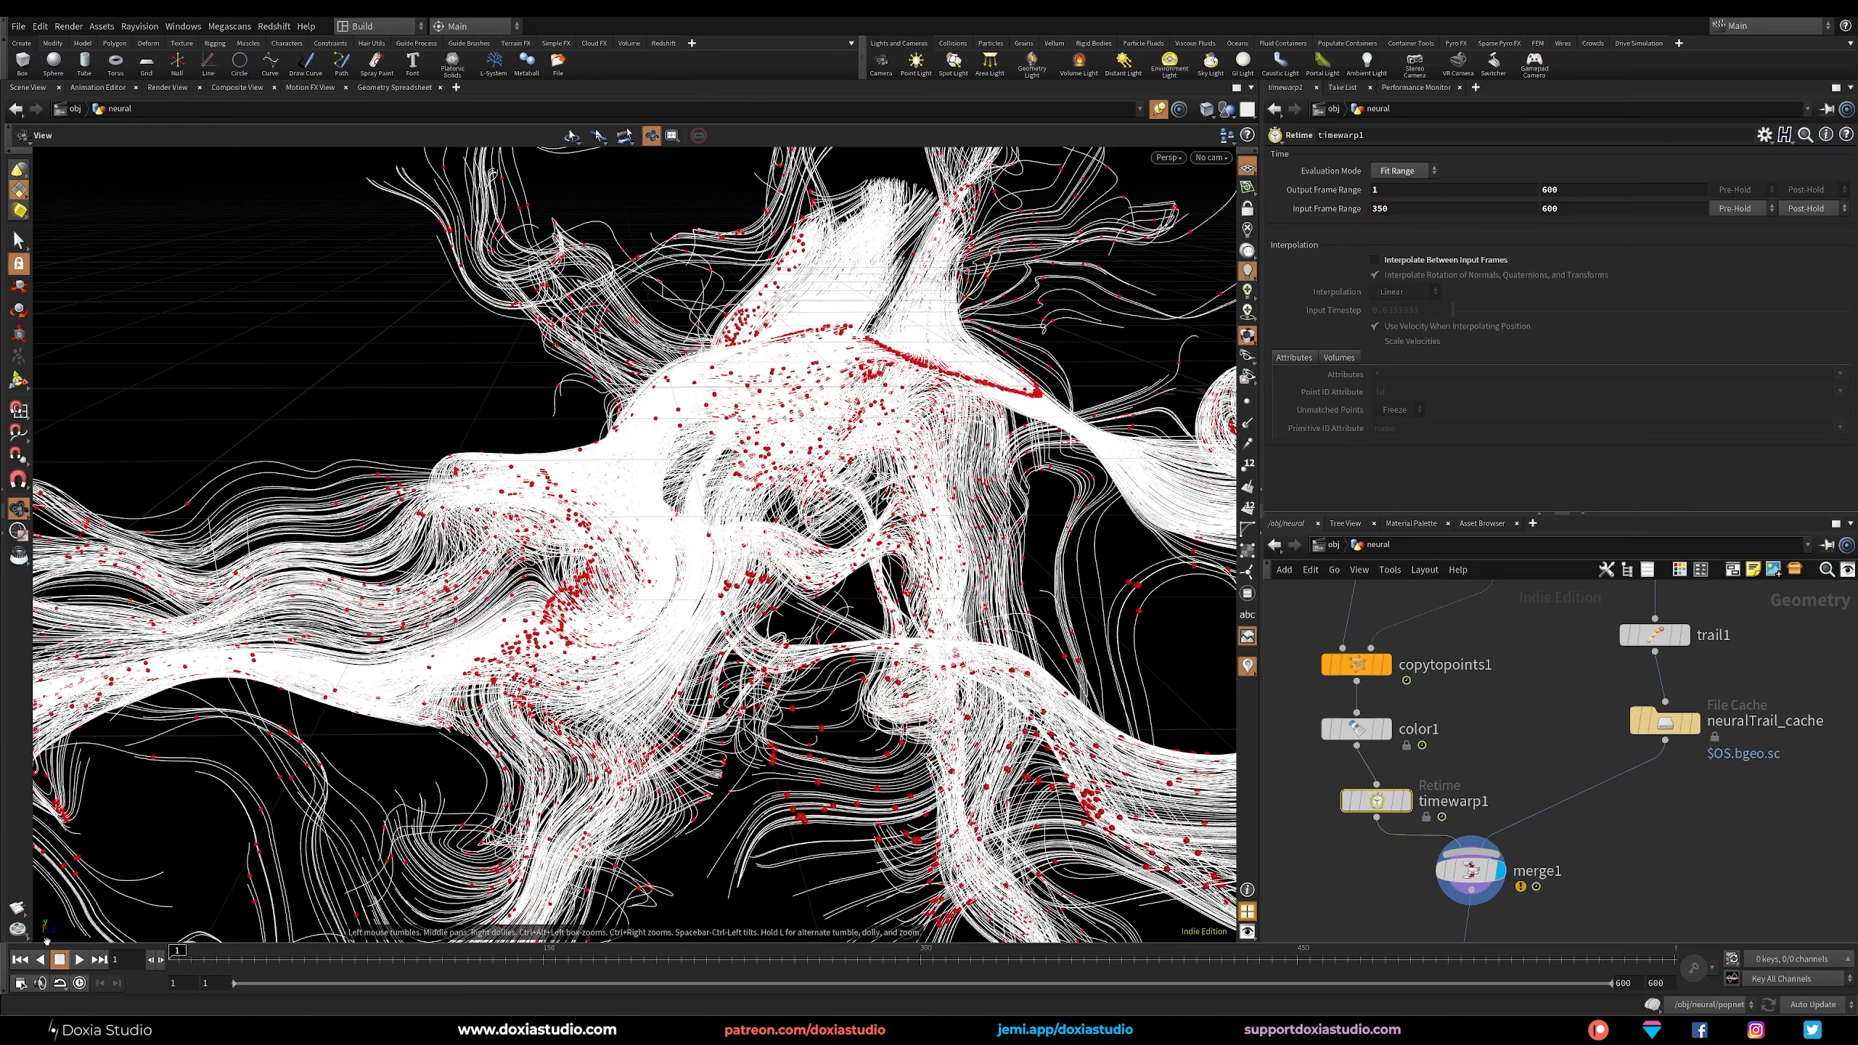
pyautogui.click(79, 959)
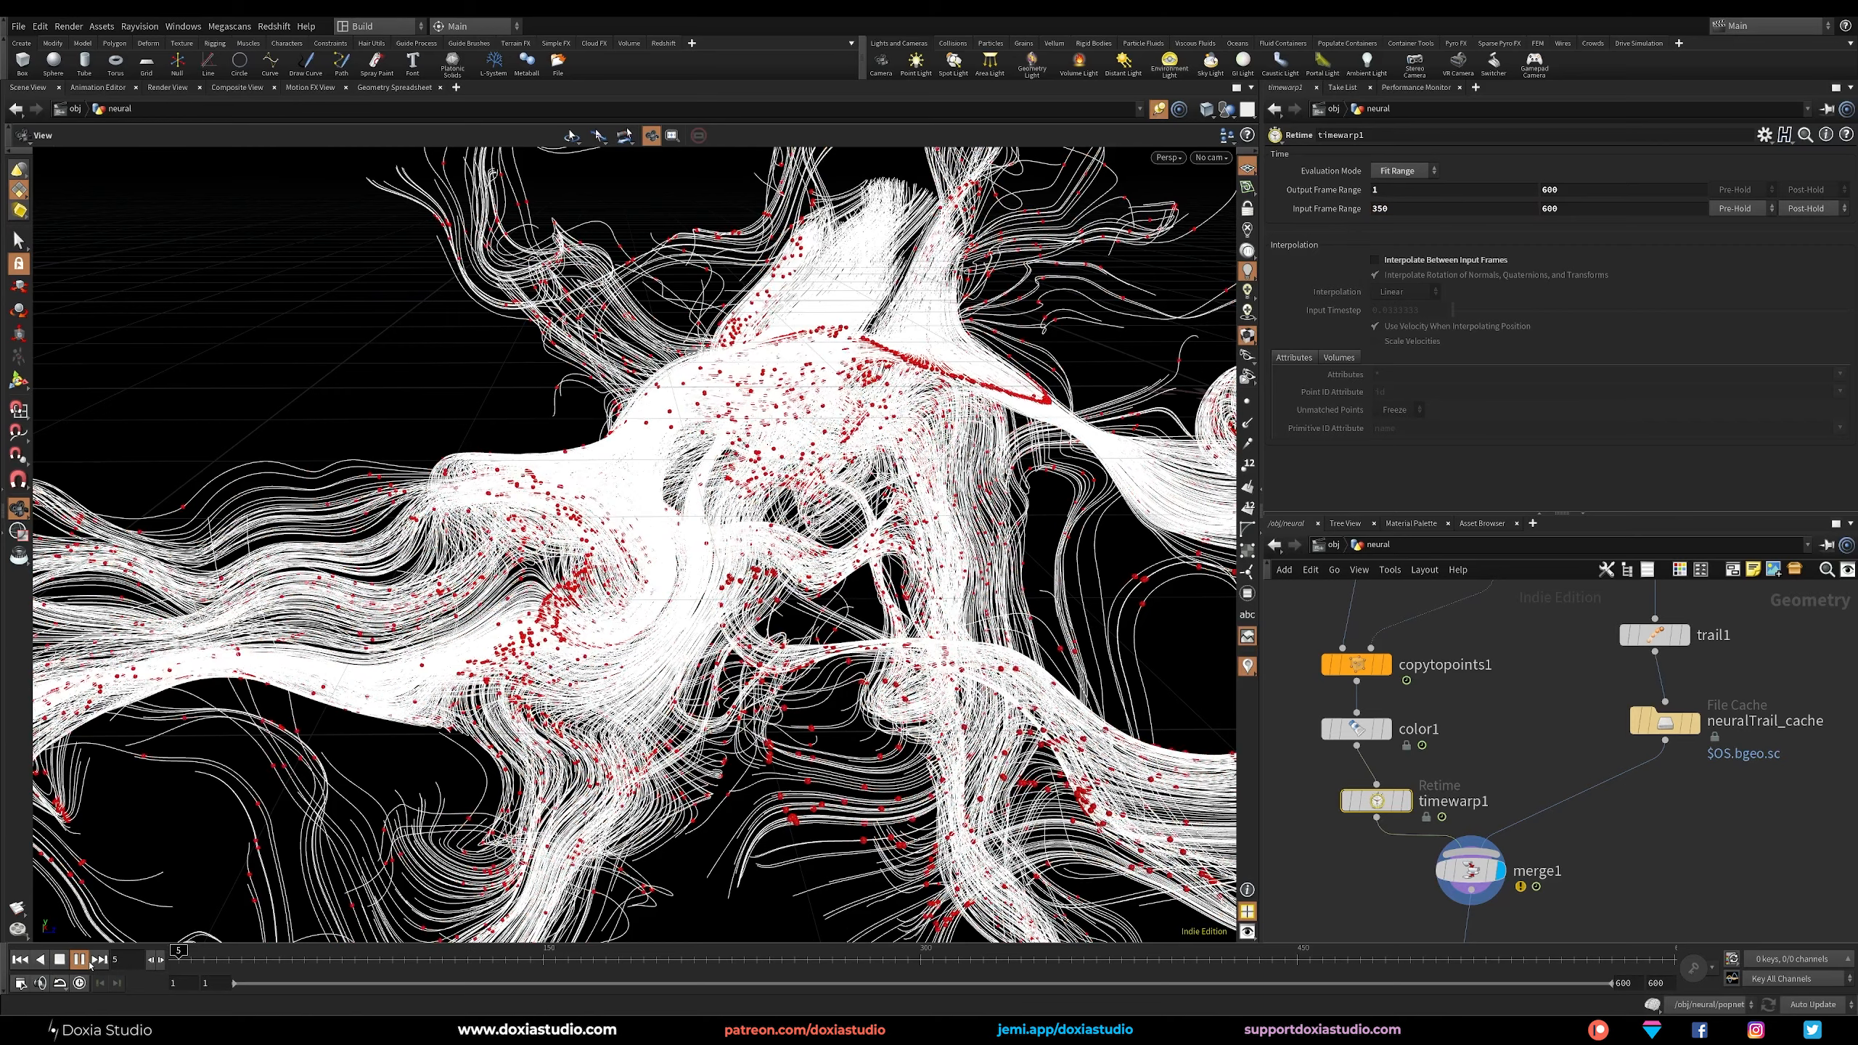
pyautogui.click(1459, 262)
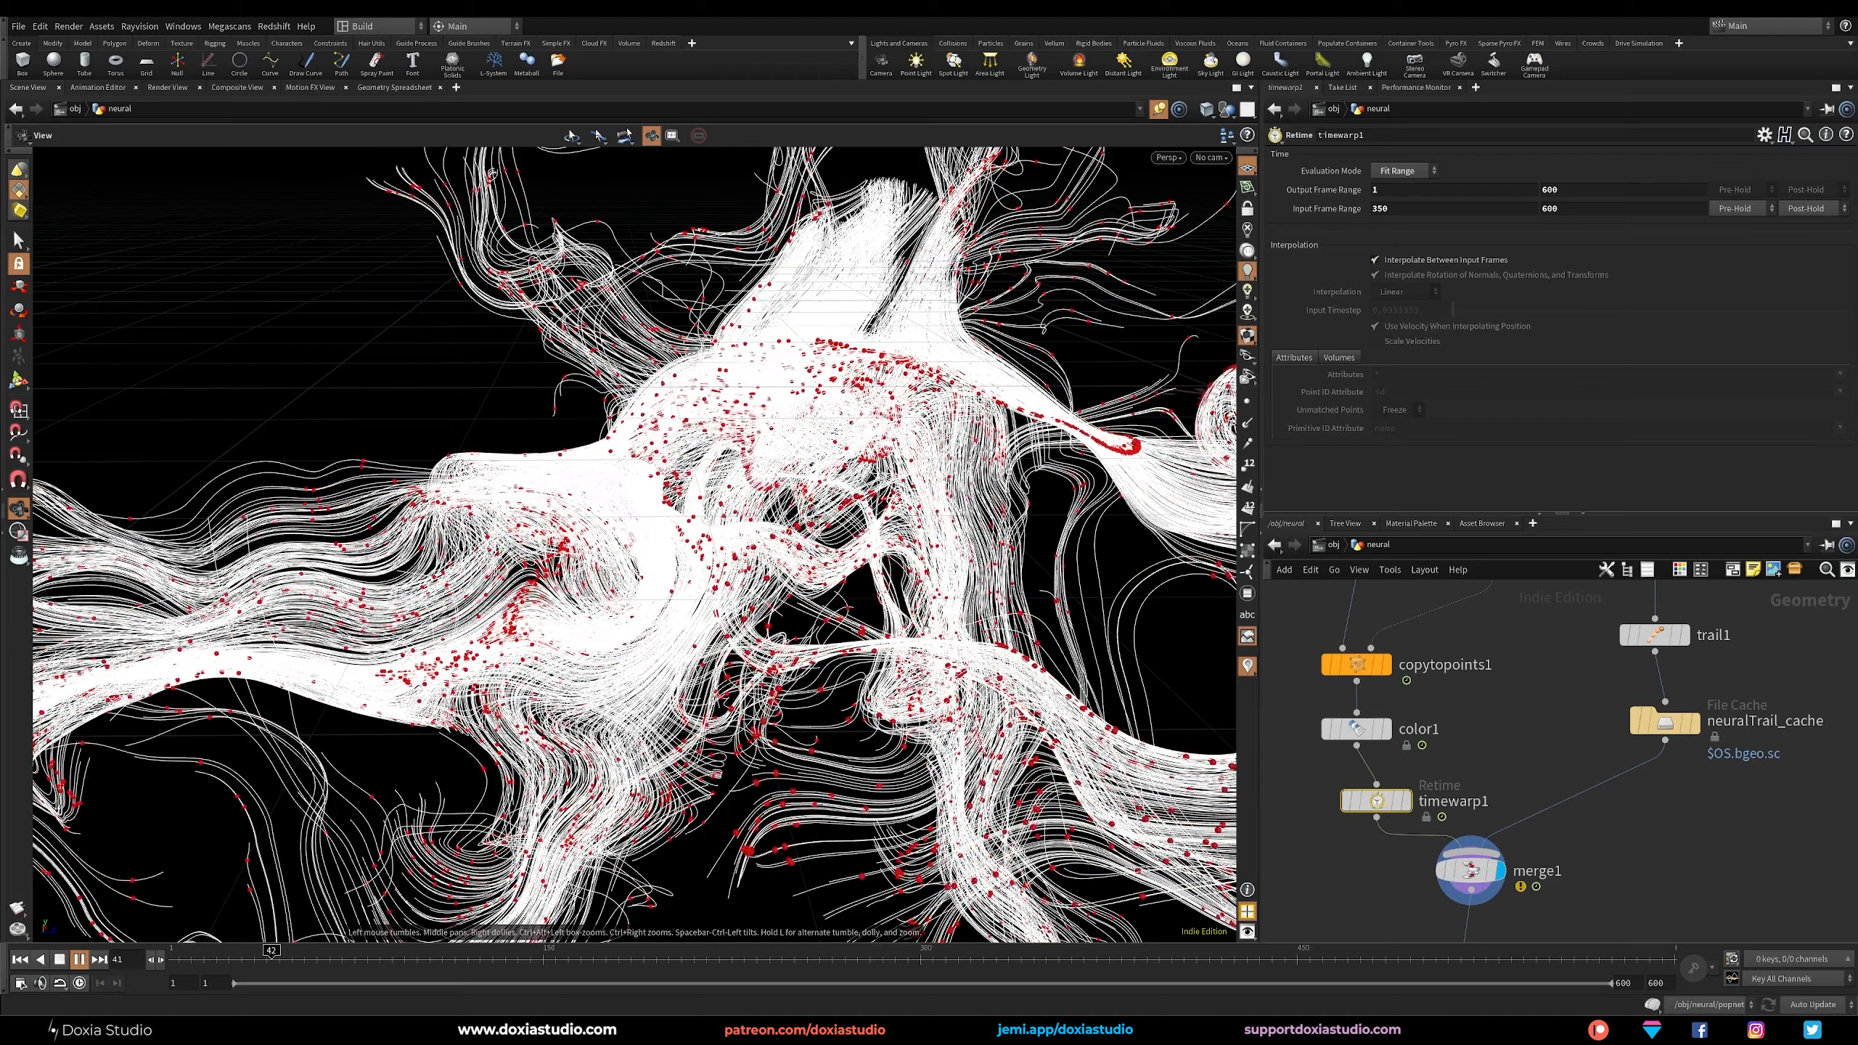
pyautogui.click(337, 962)
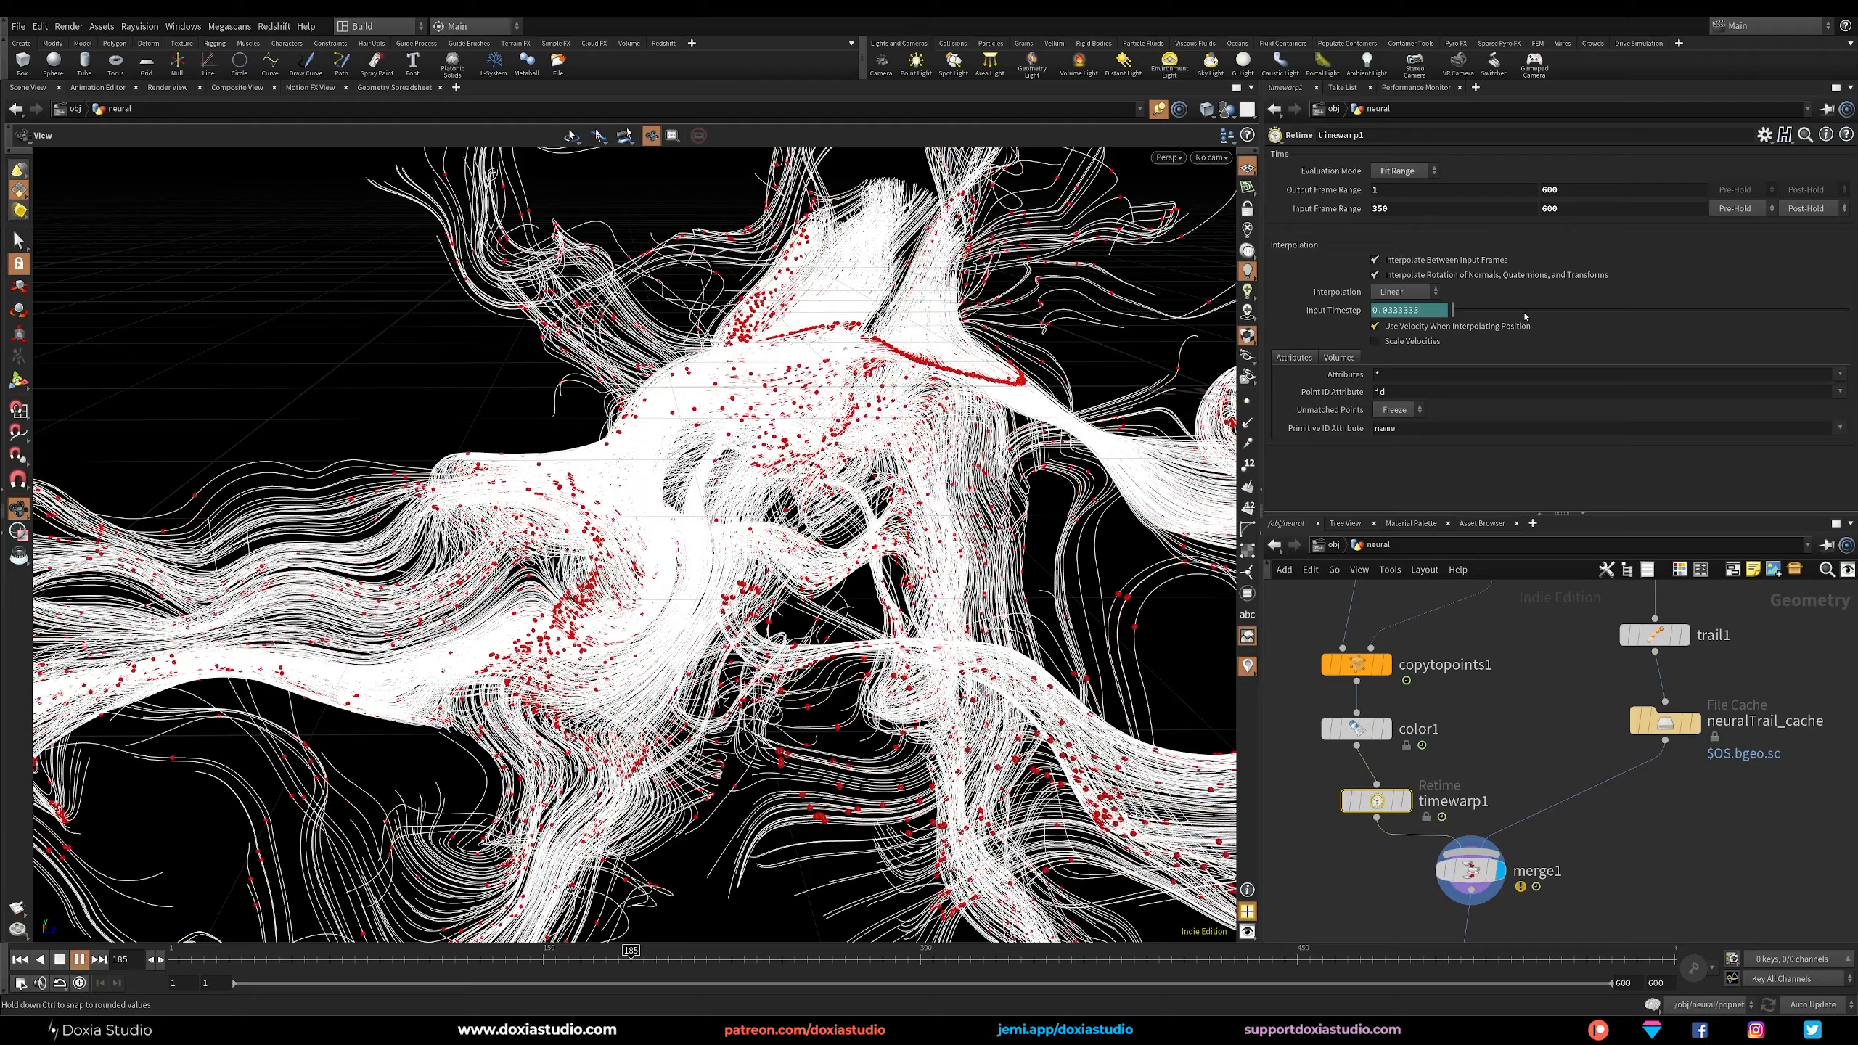
# Try 450 as the start of the Retime node's input frame range during playback, and return it to 350.
pyautogui.moveTo(1408, 211); pyautogui.dragTo(1343, 284)
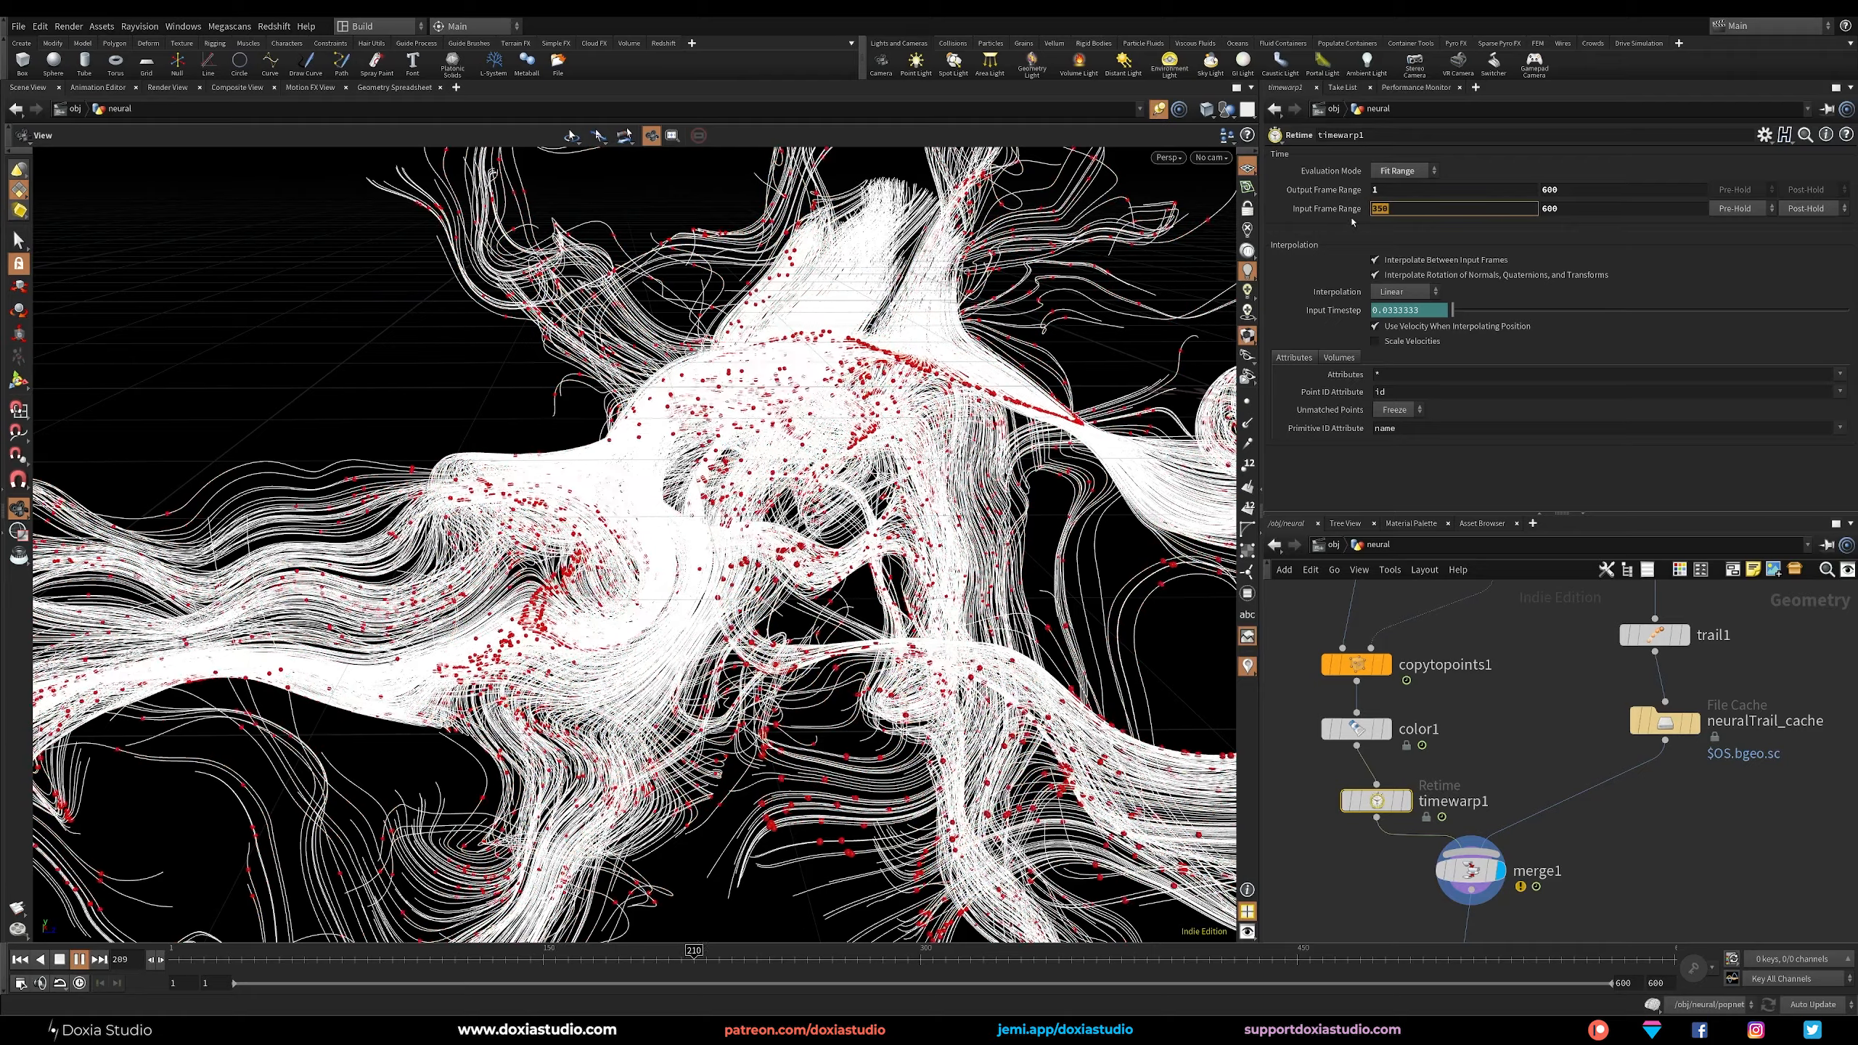
pyautogui.write('450')
pyautogui.press('Return')
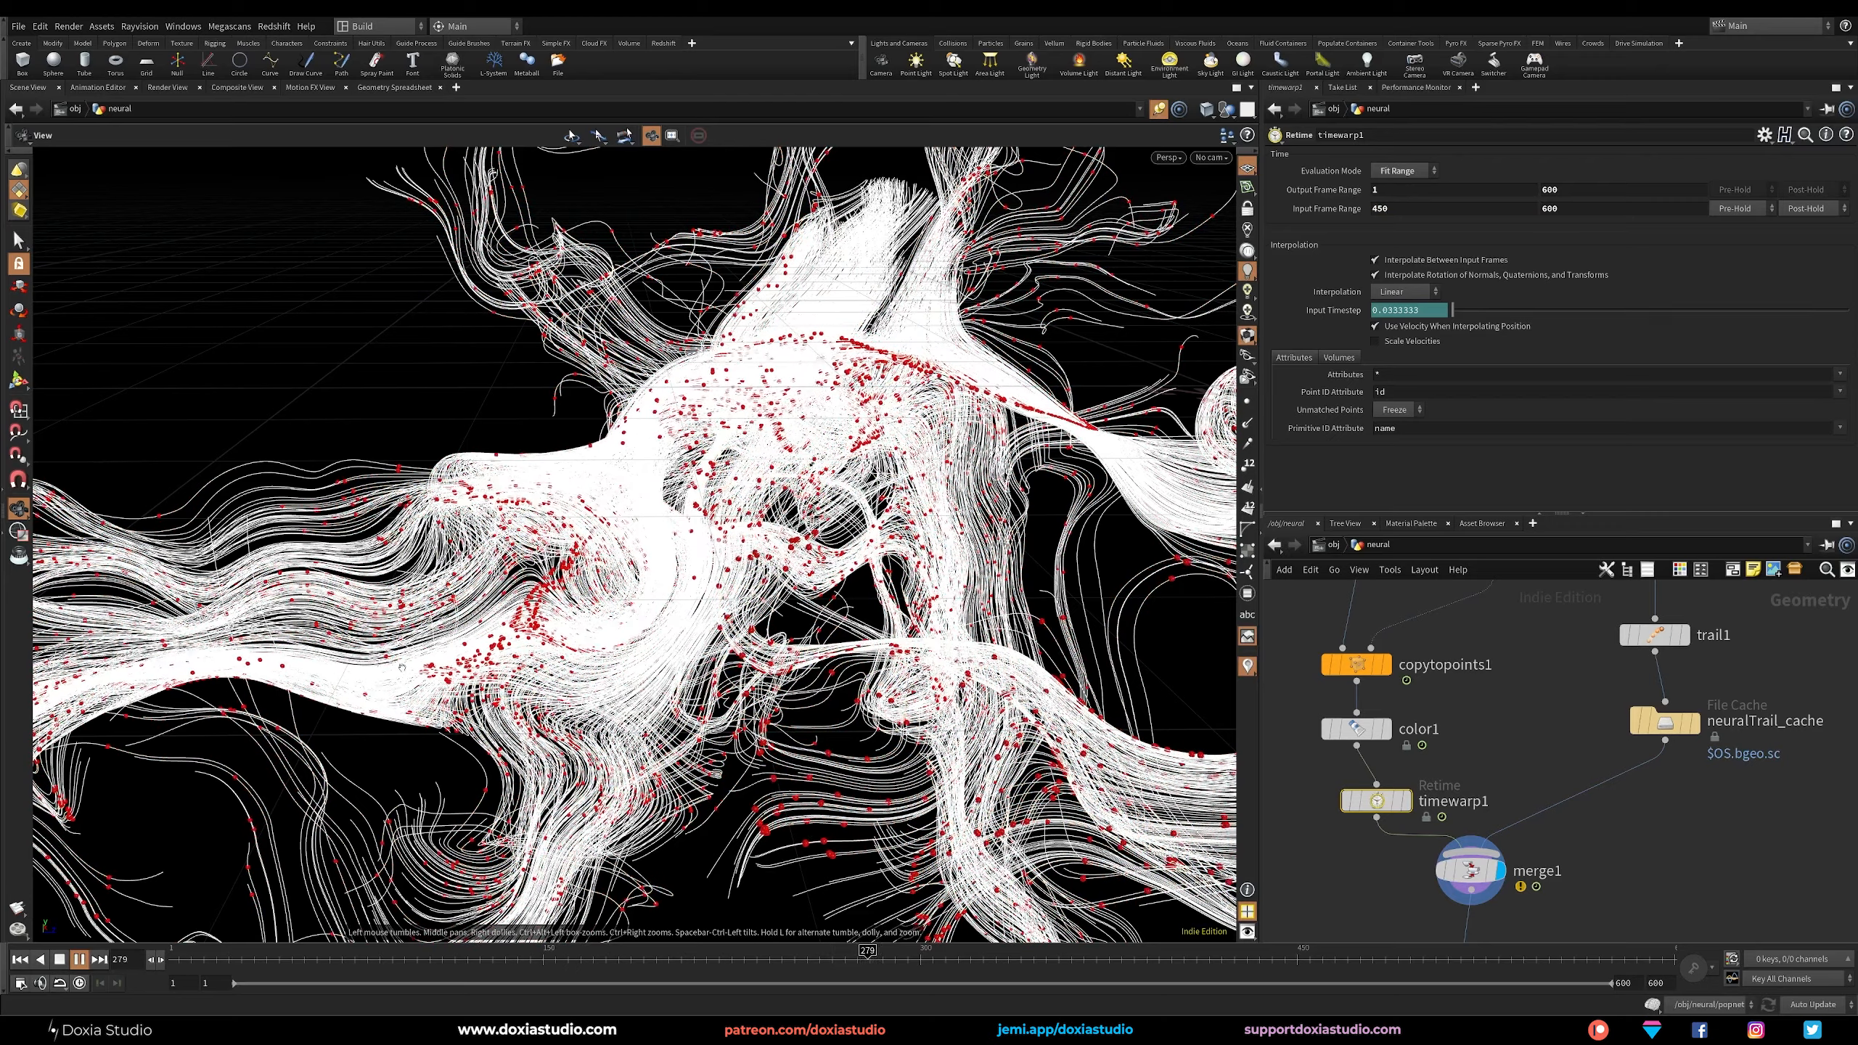
pyautogui.doubleClick(1382, 210)
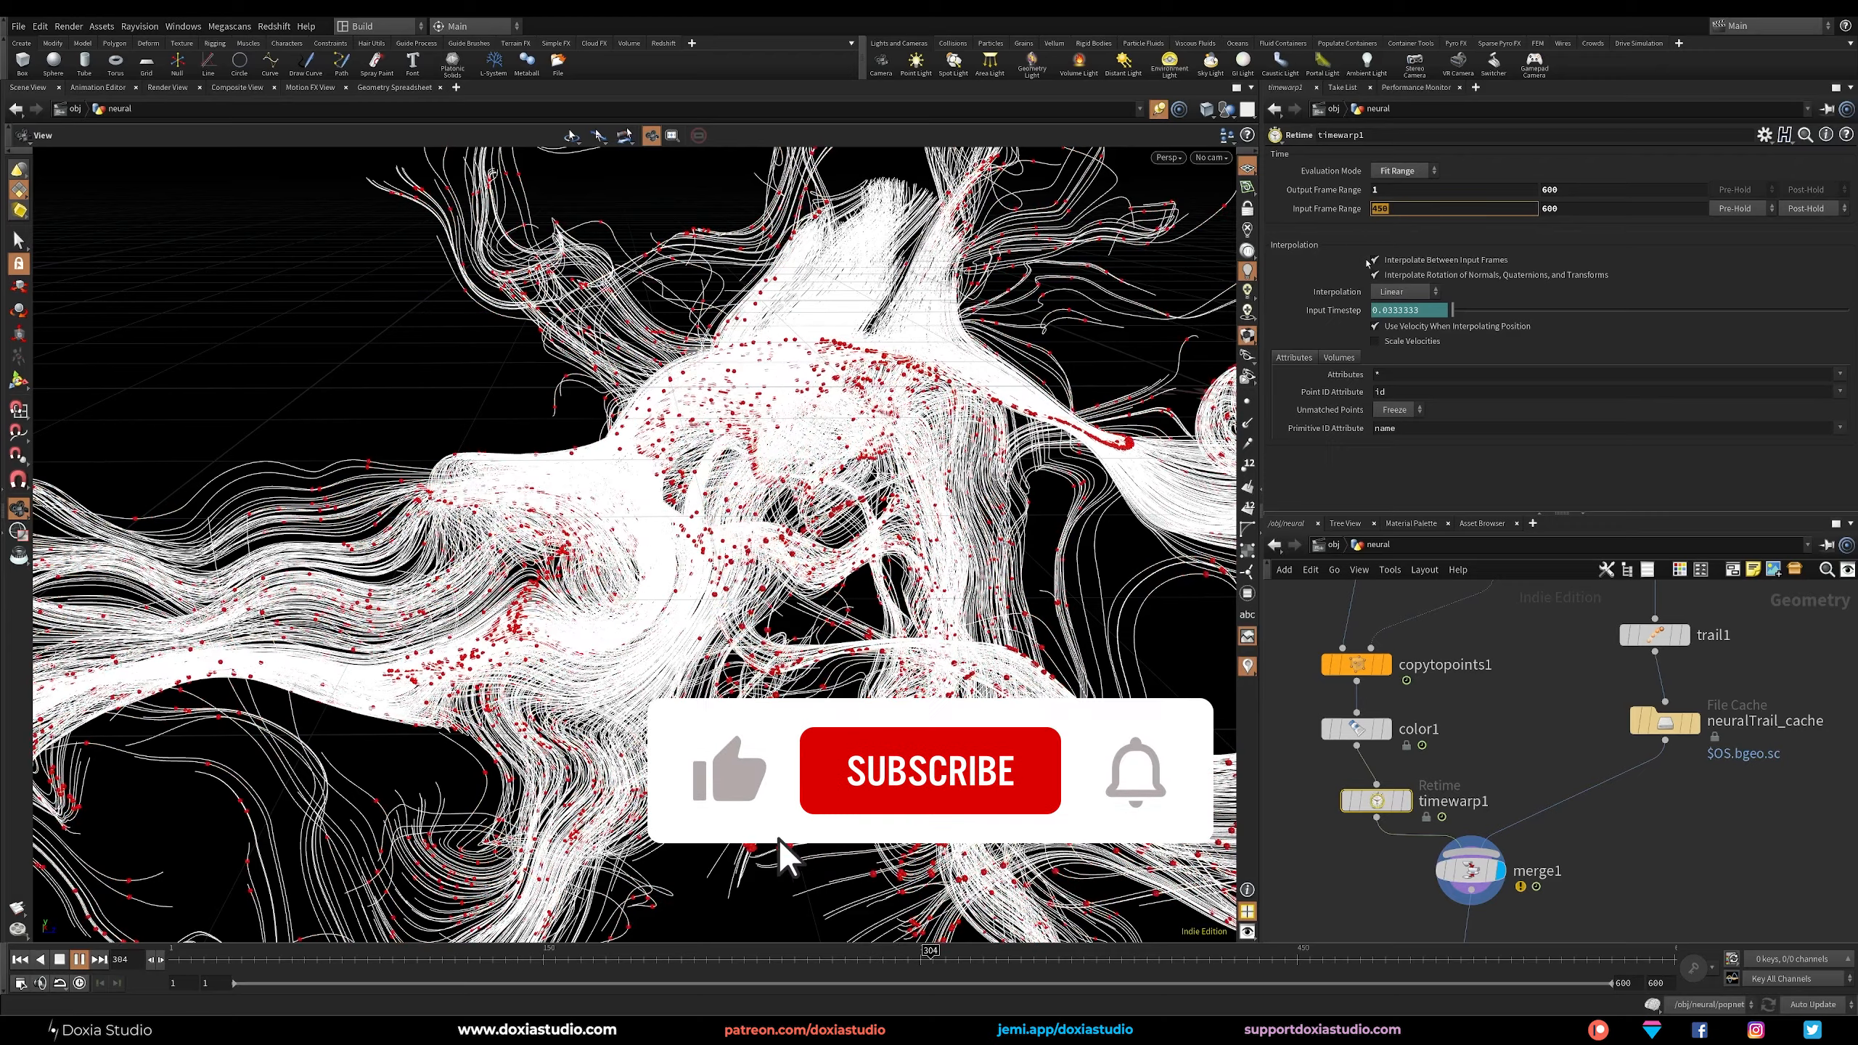
pyautogui.write('350')
pyautogui.press('Return')
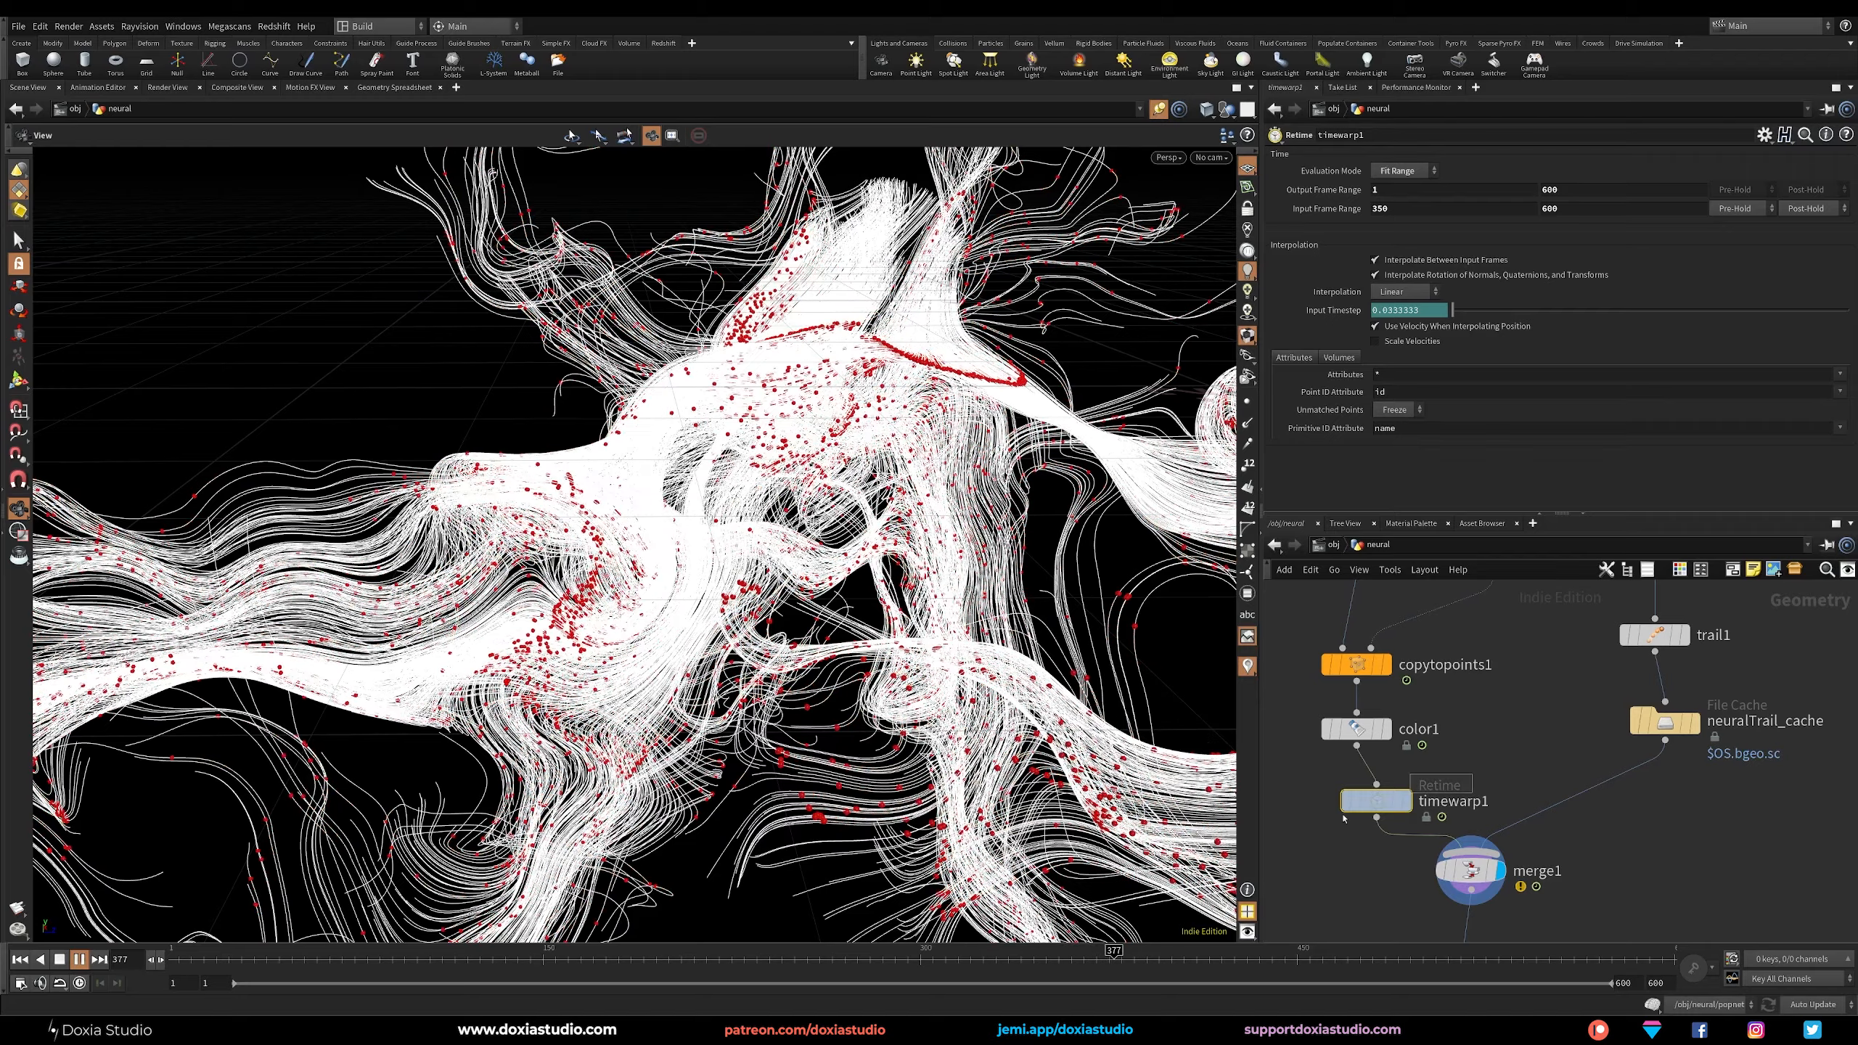
# Examine the popvop1 curl noise settings inside popnet1 and return to the neural network.
pyautogui.moveTo(1513, 736); pyautogui.dragTo(1490, 868, button='middle')
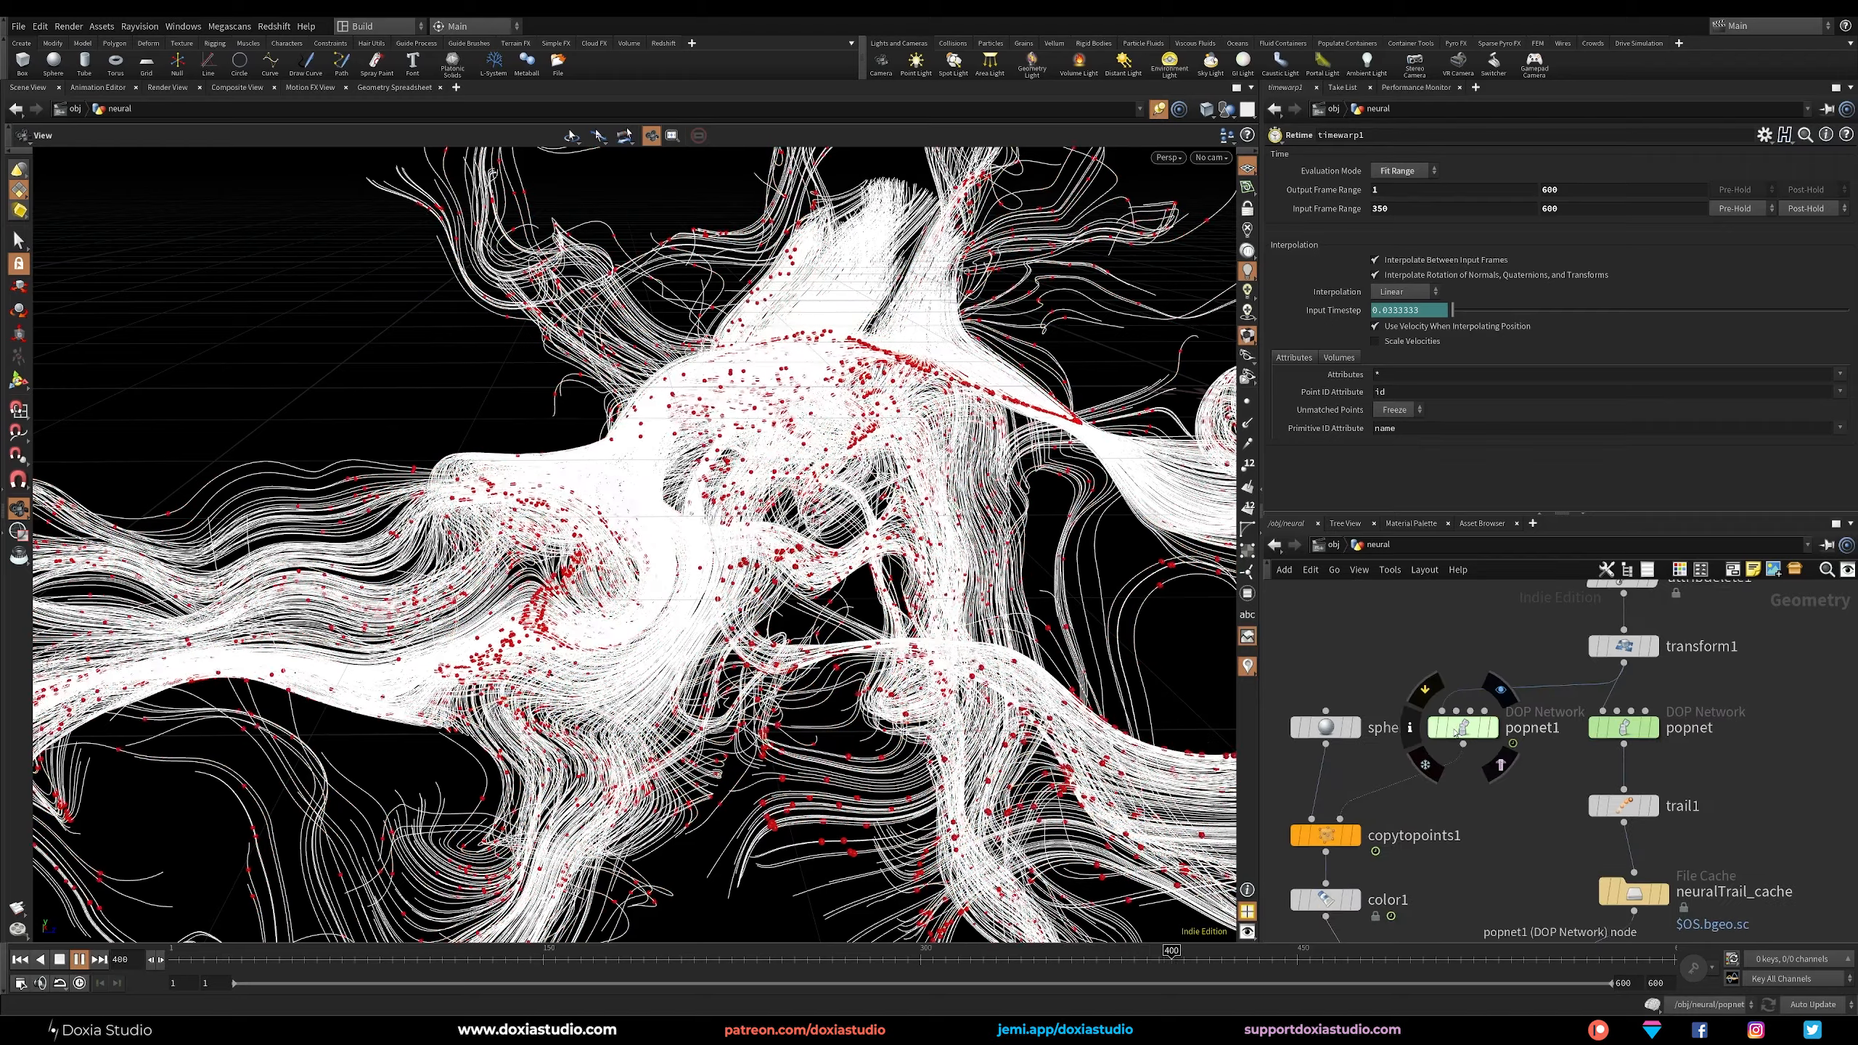
pyautogui.doubleClick(1471, 688)
pyautogui.click(1603, 707)
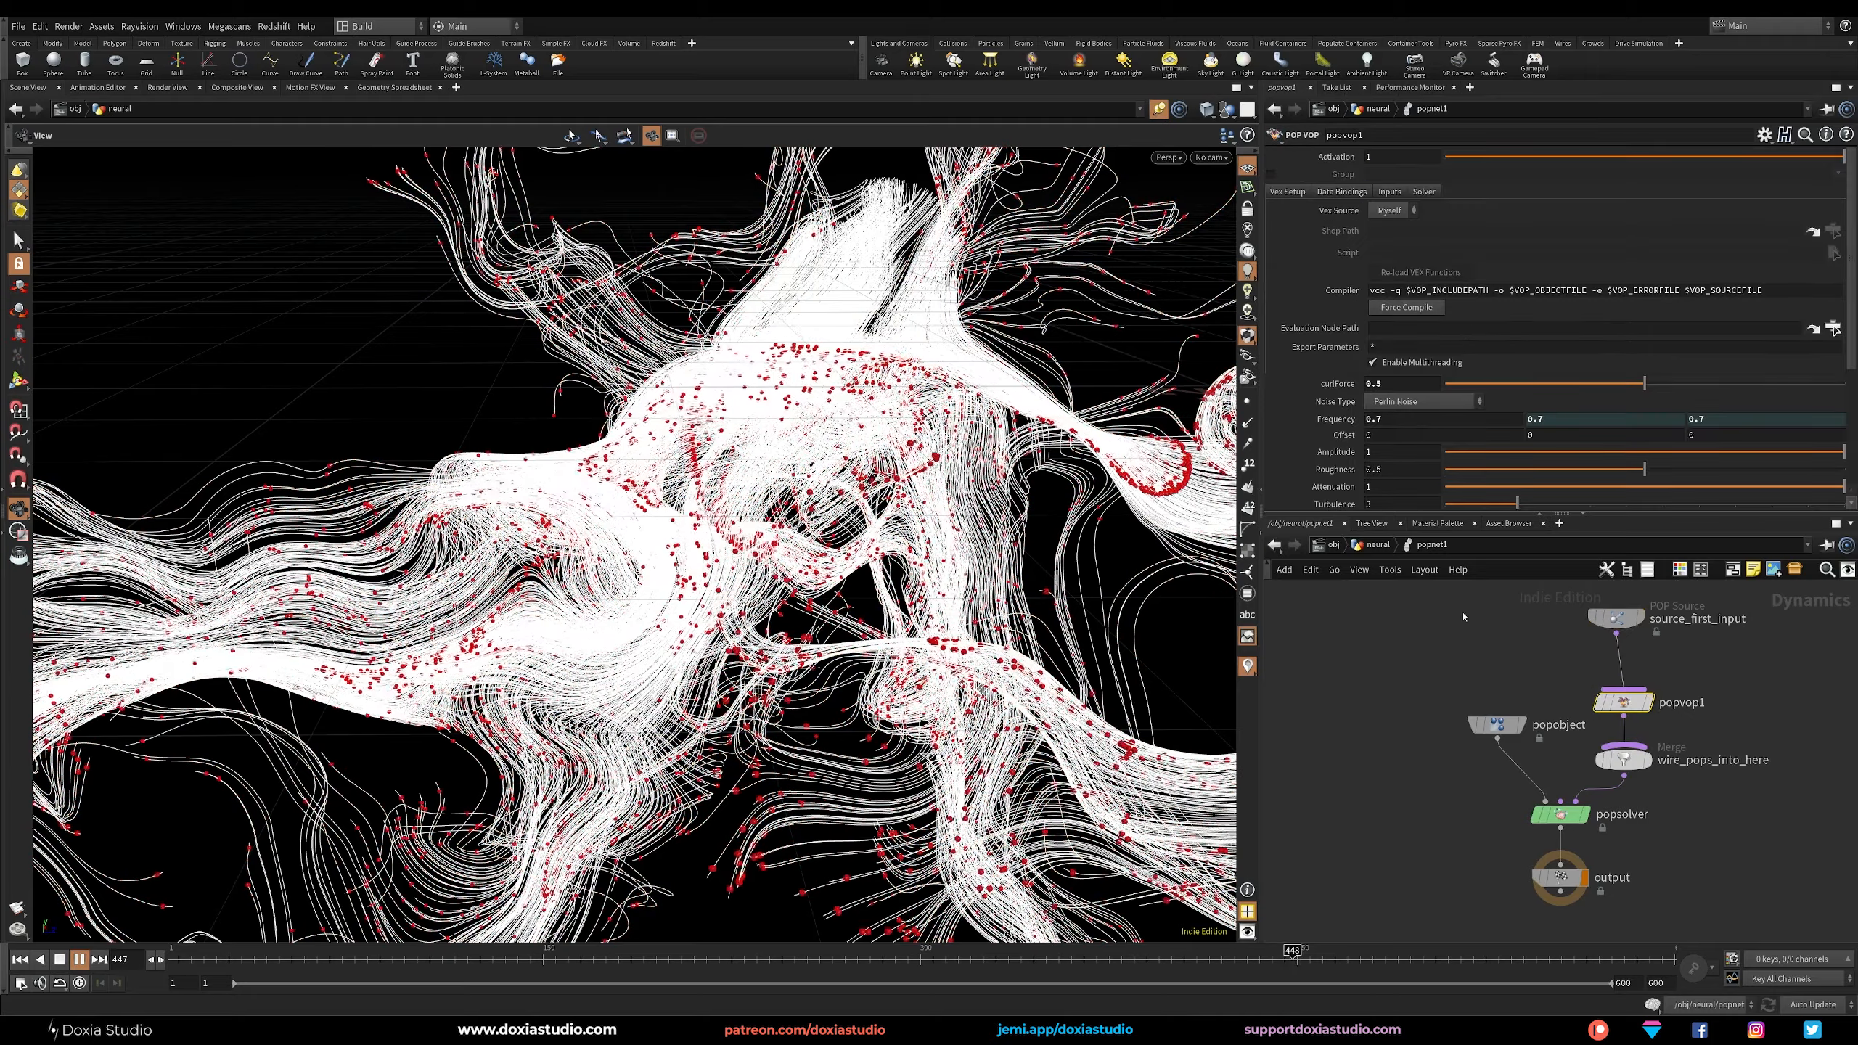
pyautogui.moveTo(1748, 658); pyautogui.dragTo(1588, 715)
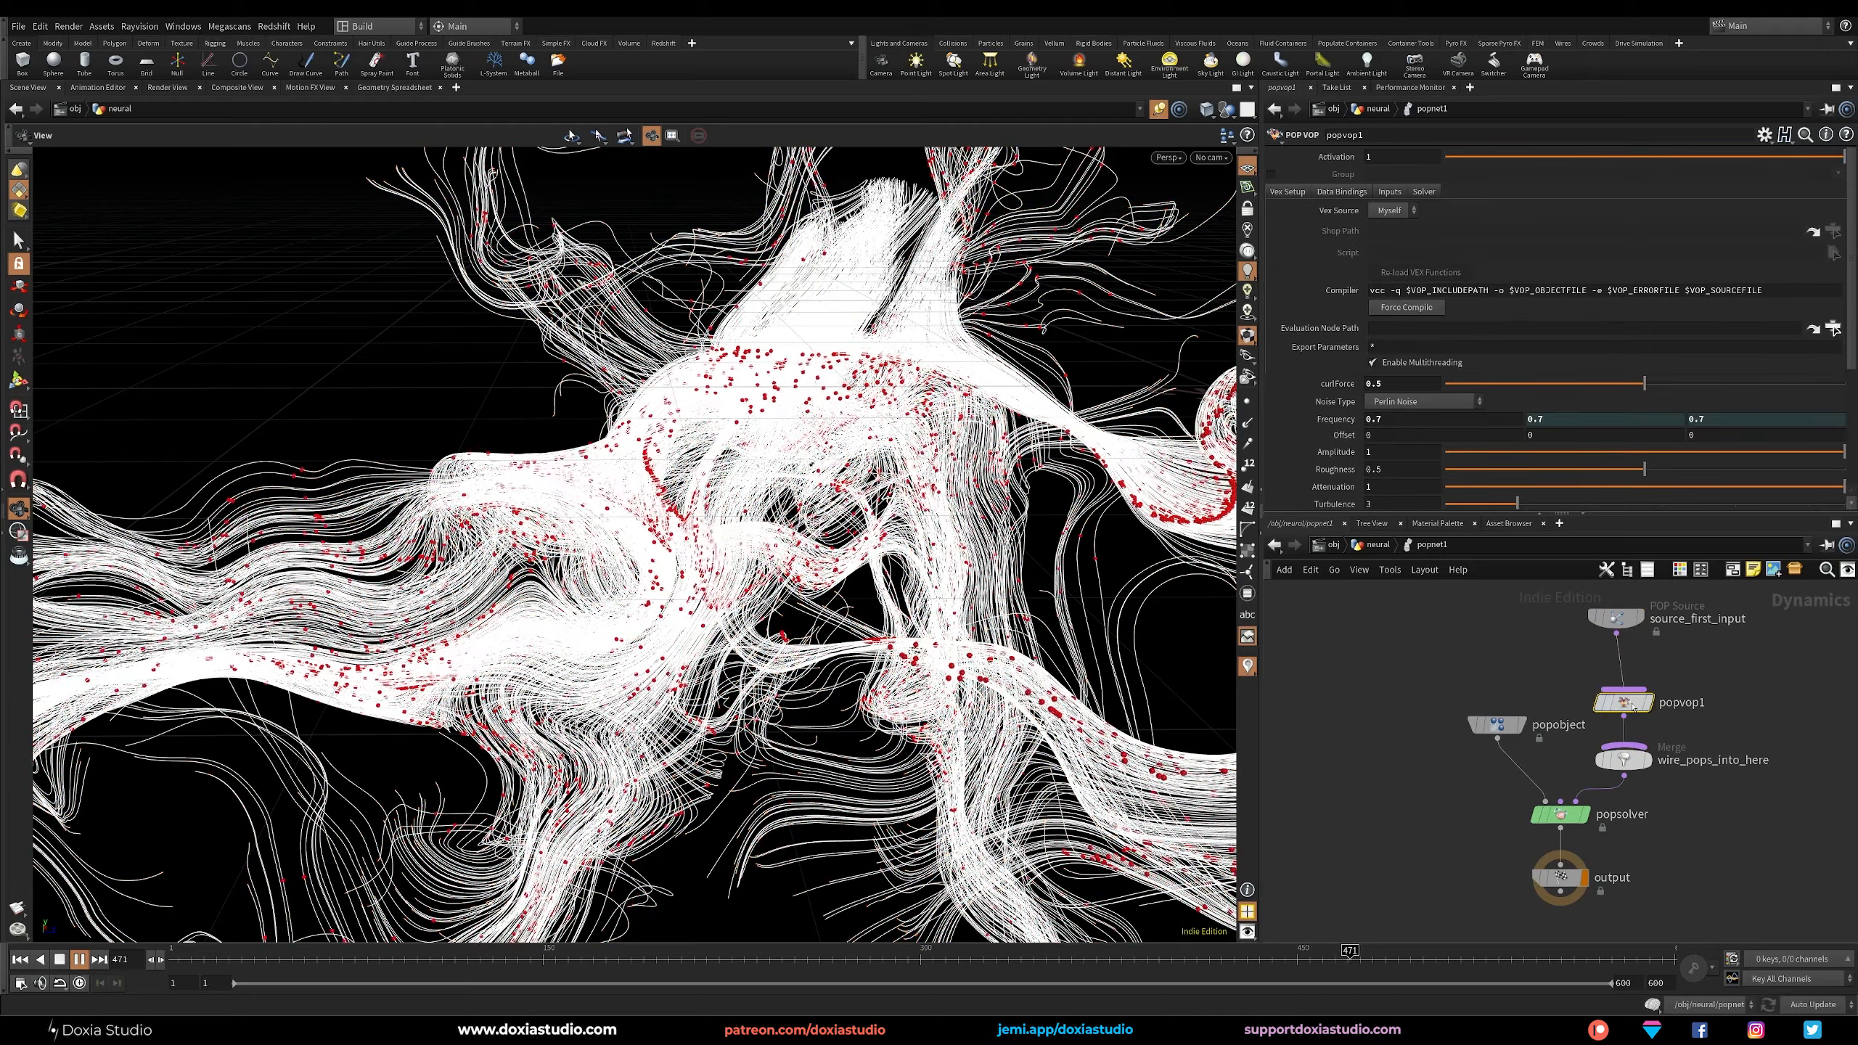
pyautogui.press('u')
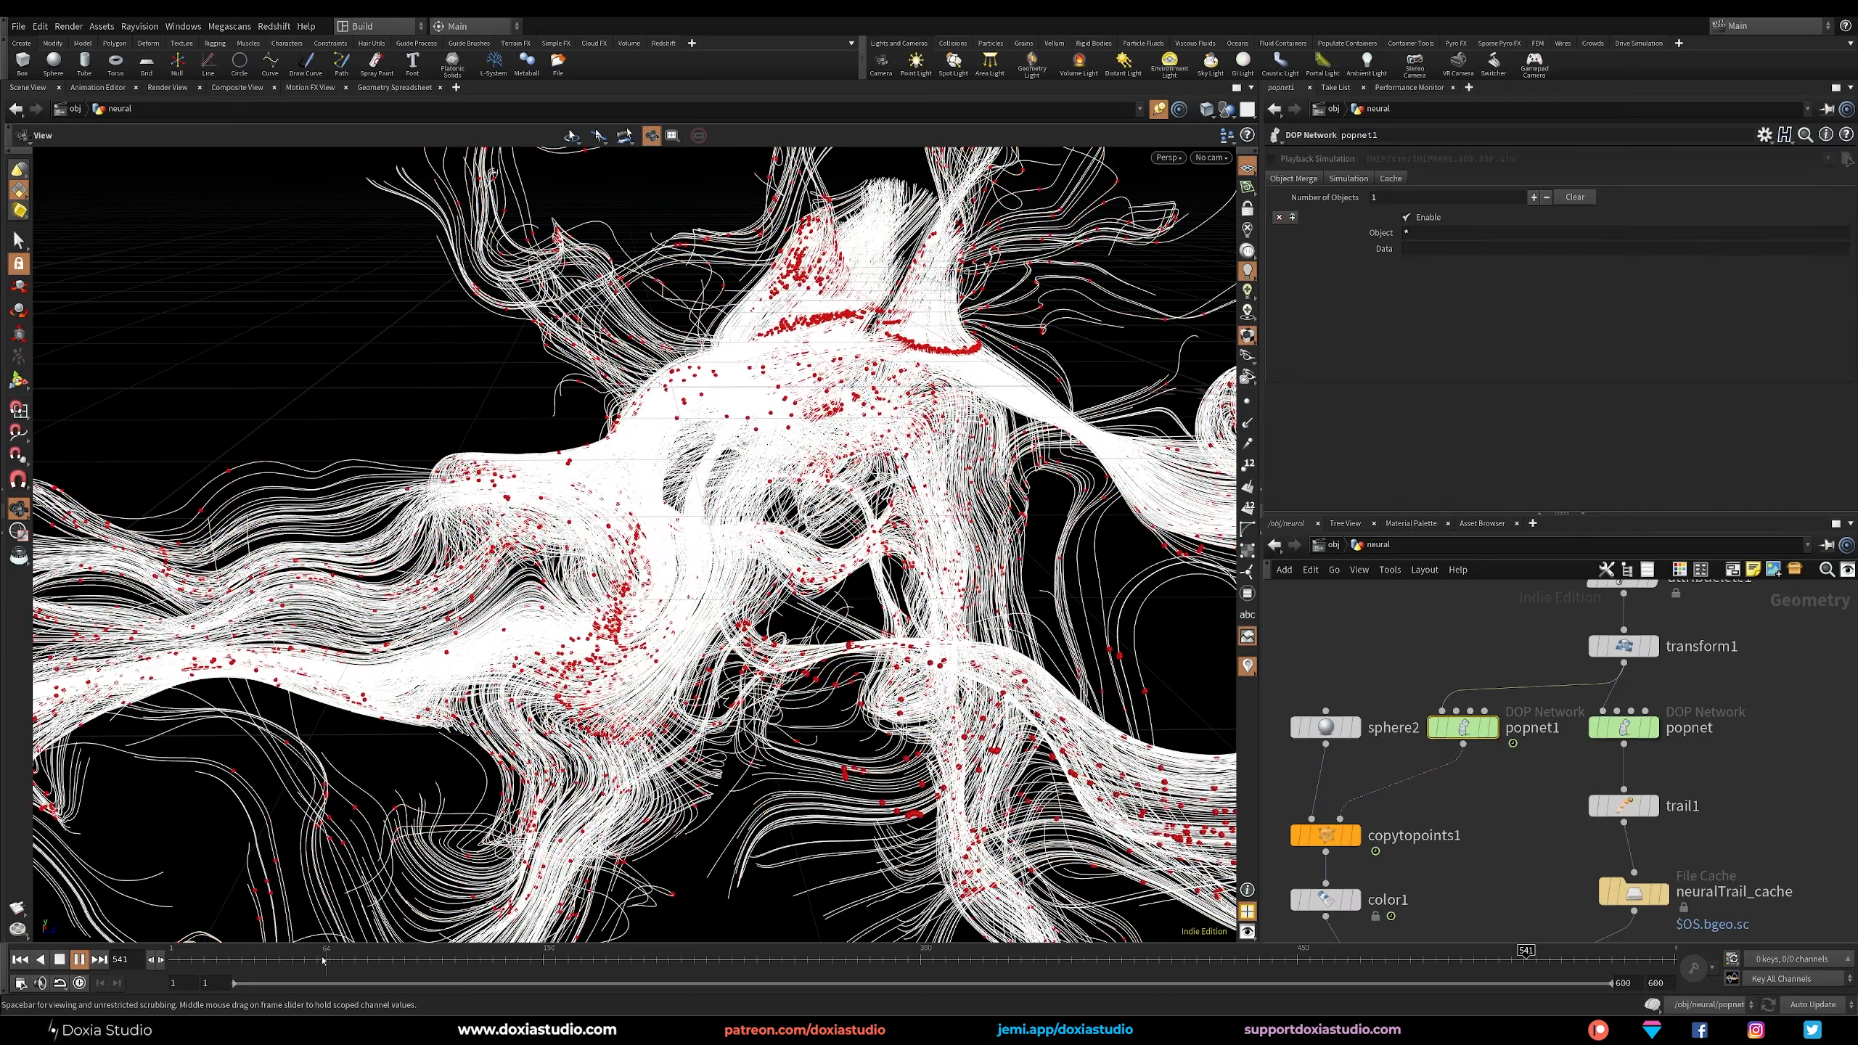
# Stop playback, display add_movement again below merge1, and play the animation from the first frame to review the combined result.
pyautogui.moveTo(499, 965); pyautogui.dragTo(626, 964)
pyautogui.moveTo(1502, 842); pyautogui.dragTo(1501, 537, button='middle')
pyautogui.moveTo(1366, 674); pyautogui.dragTo(1356, 669)
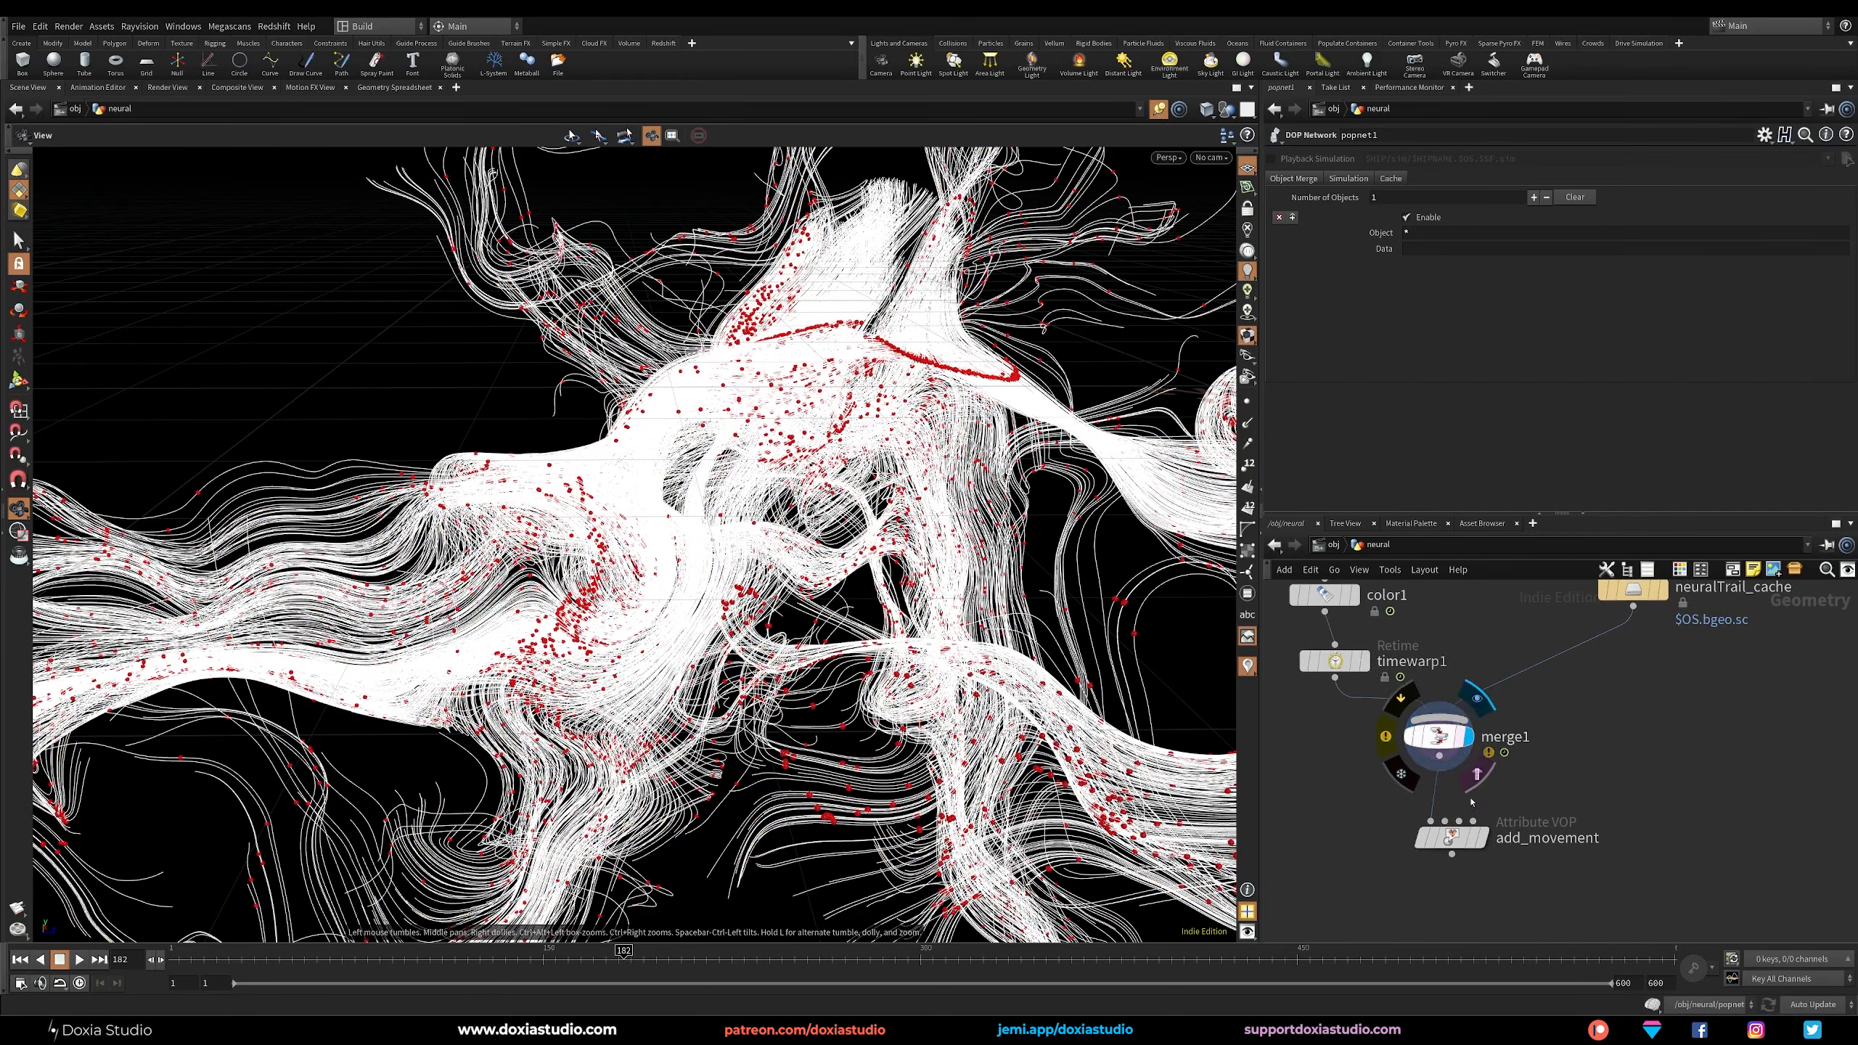
pyautogui.moveTo(1462, 843); pyautogui.dragTo(1449, 856)
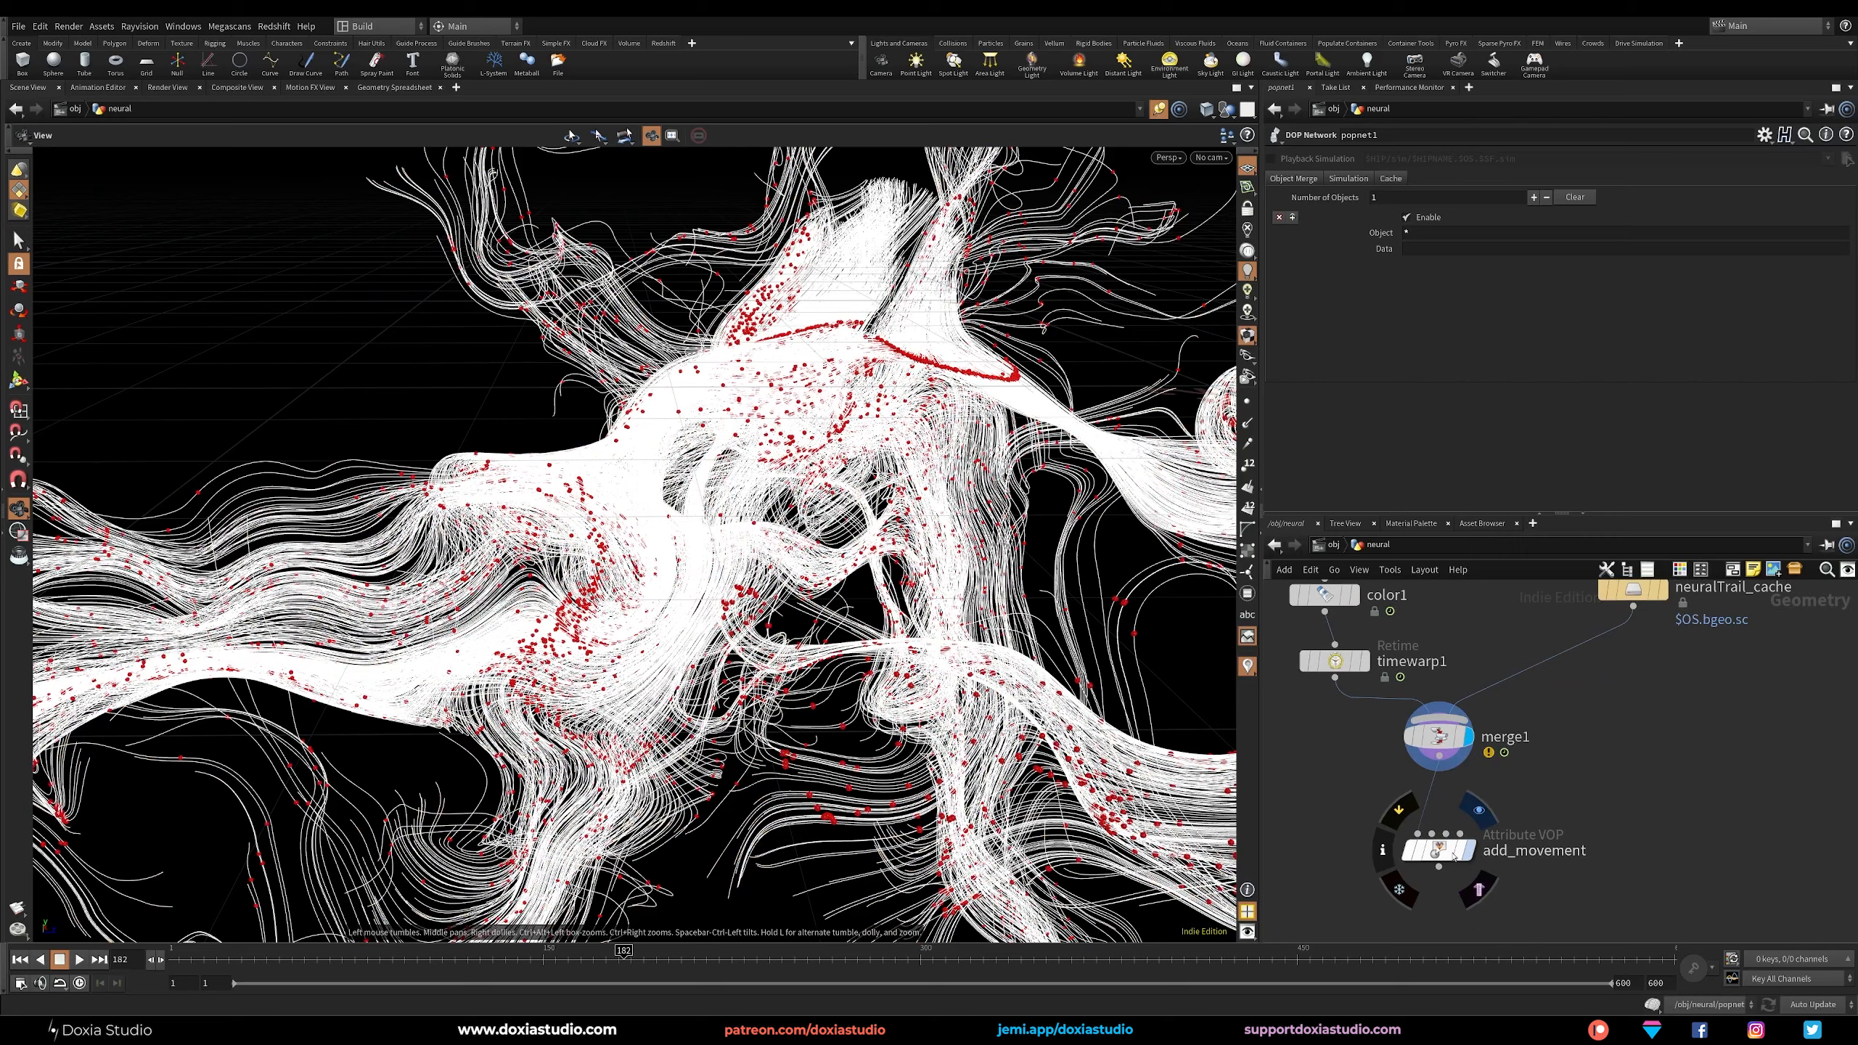
pyautogui.click(1470, 852)
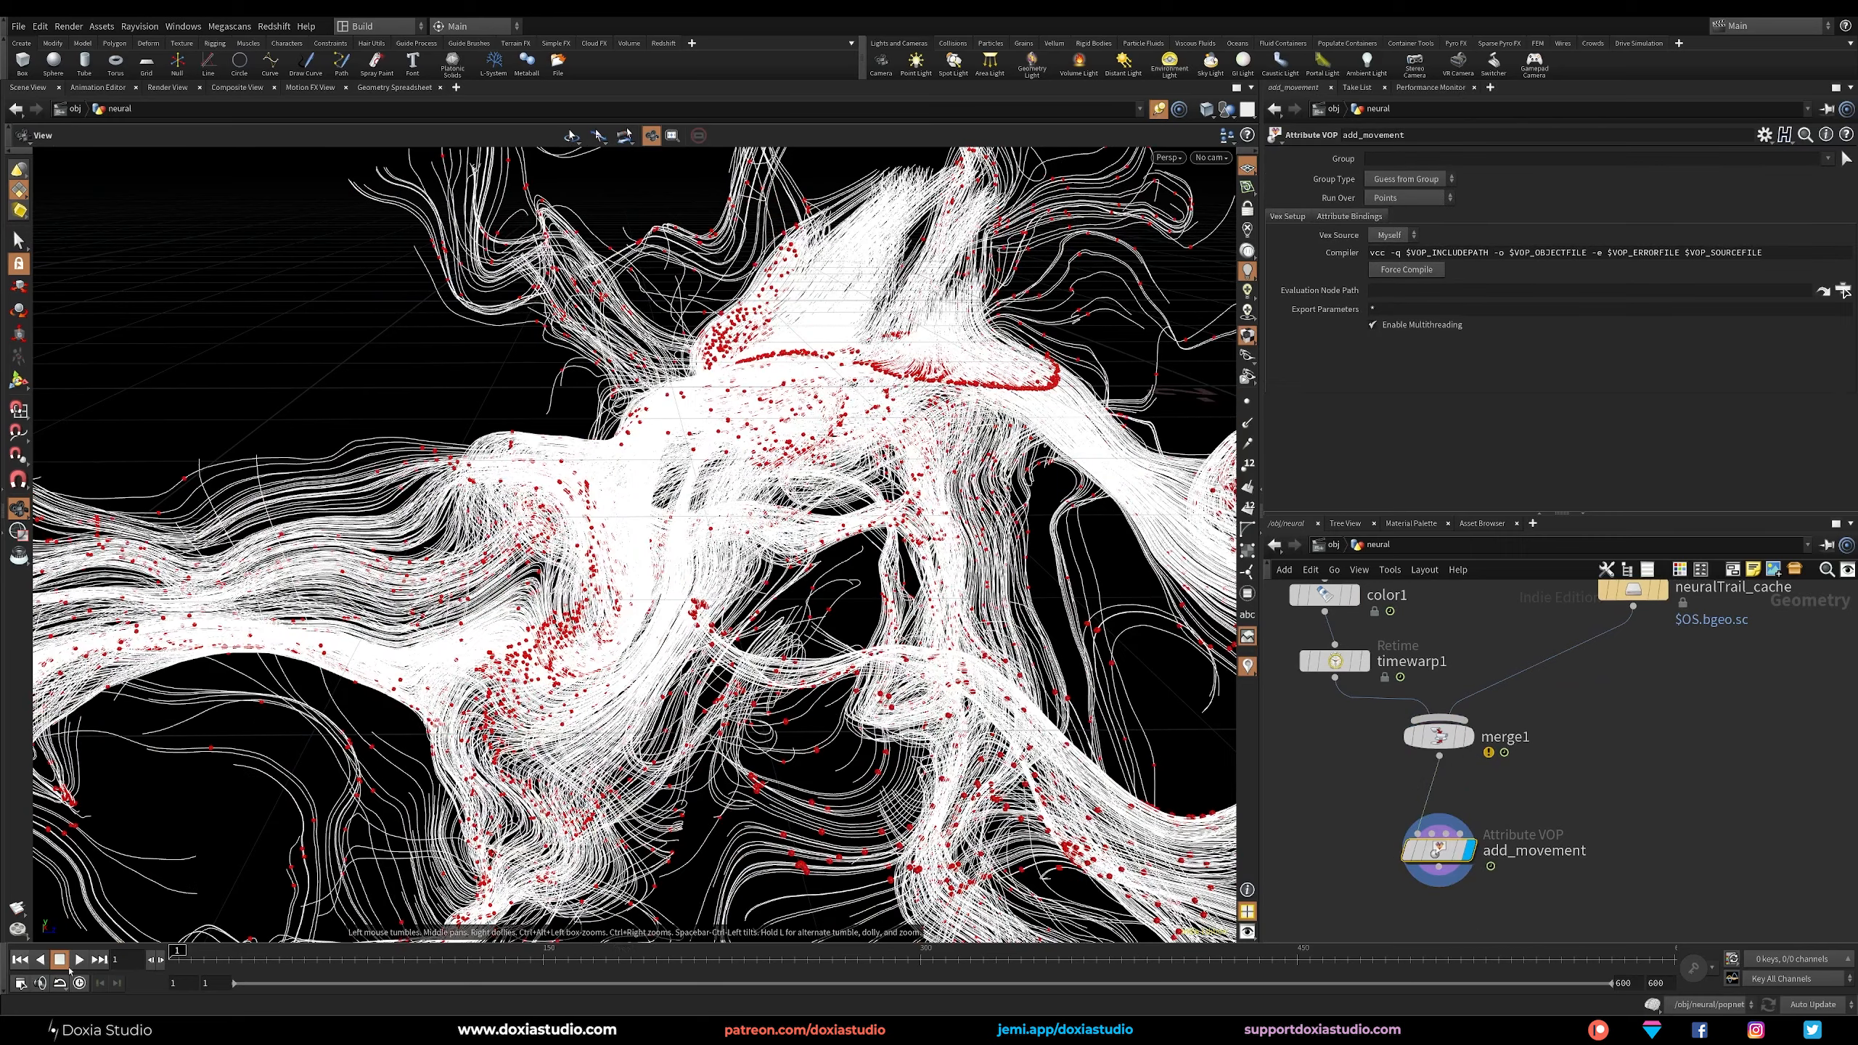
pyautogui.click(80, 960)
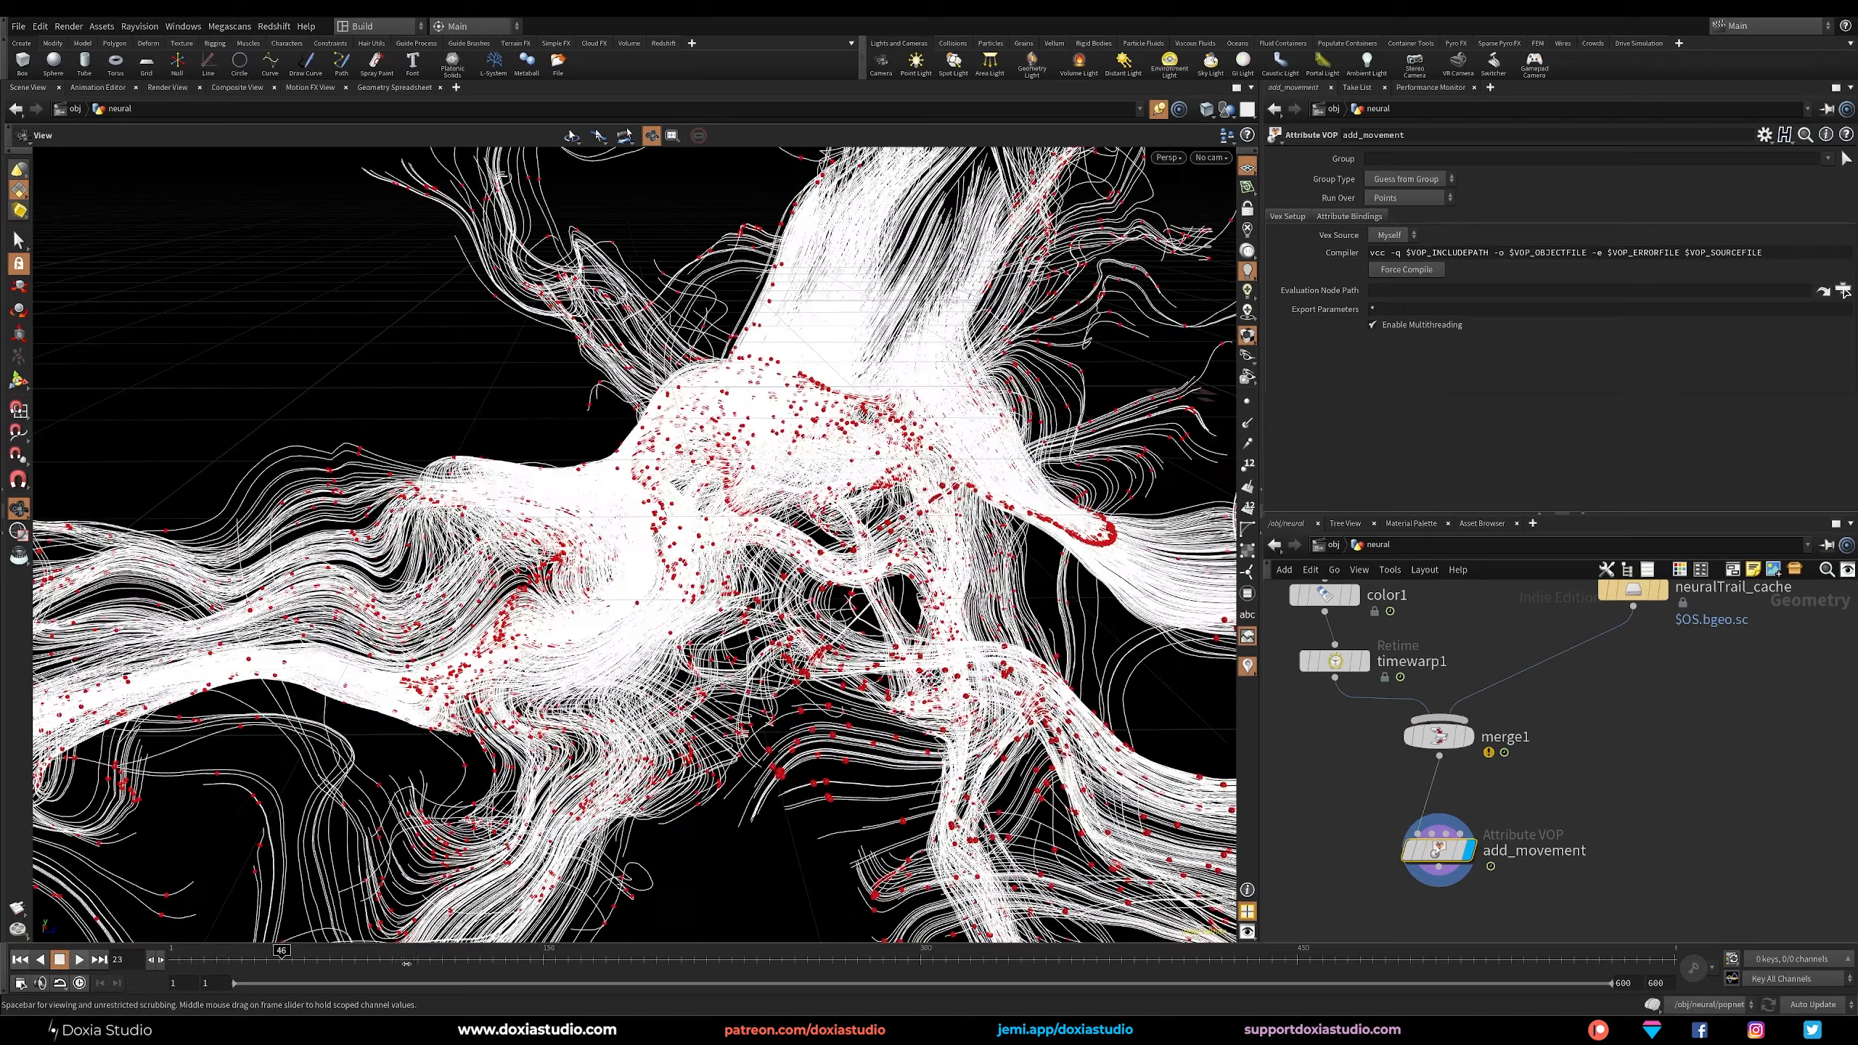
pyautogui.moveTo(1561, 626); pyautogui.dragTo(1602, 744, button='middle')
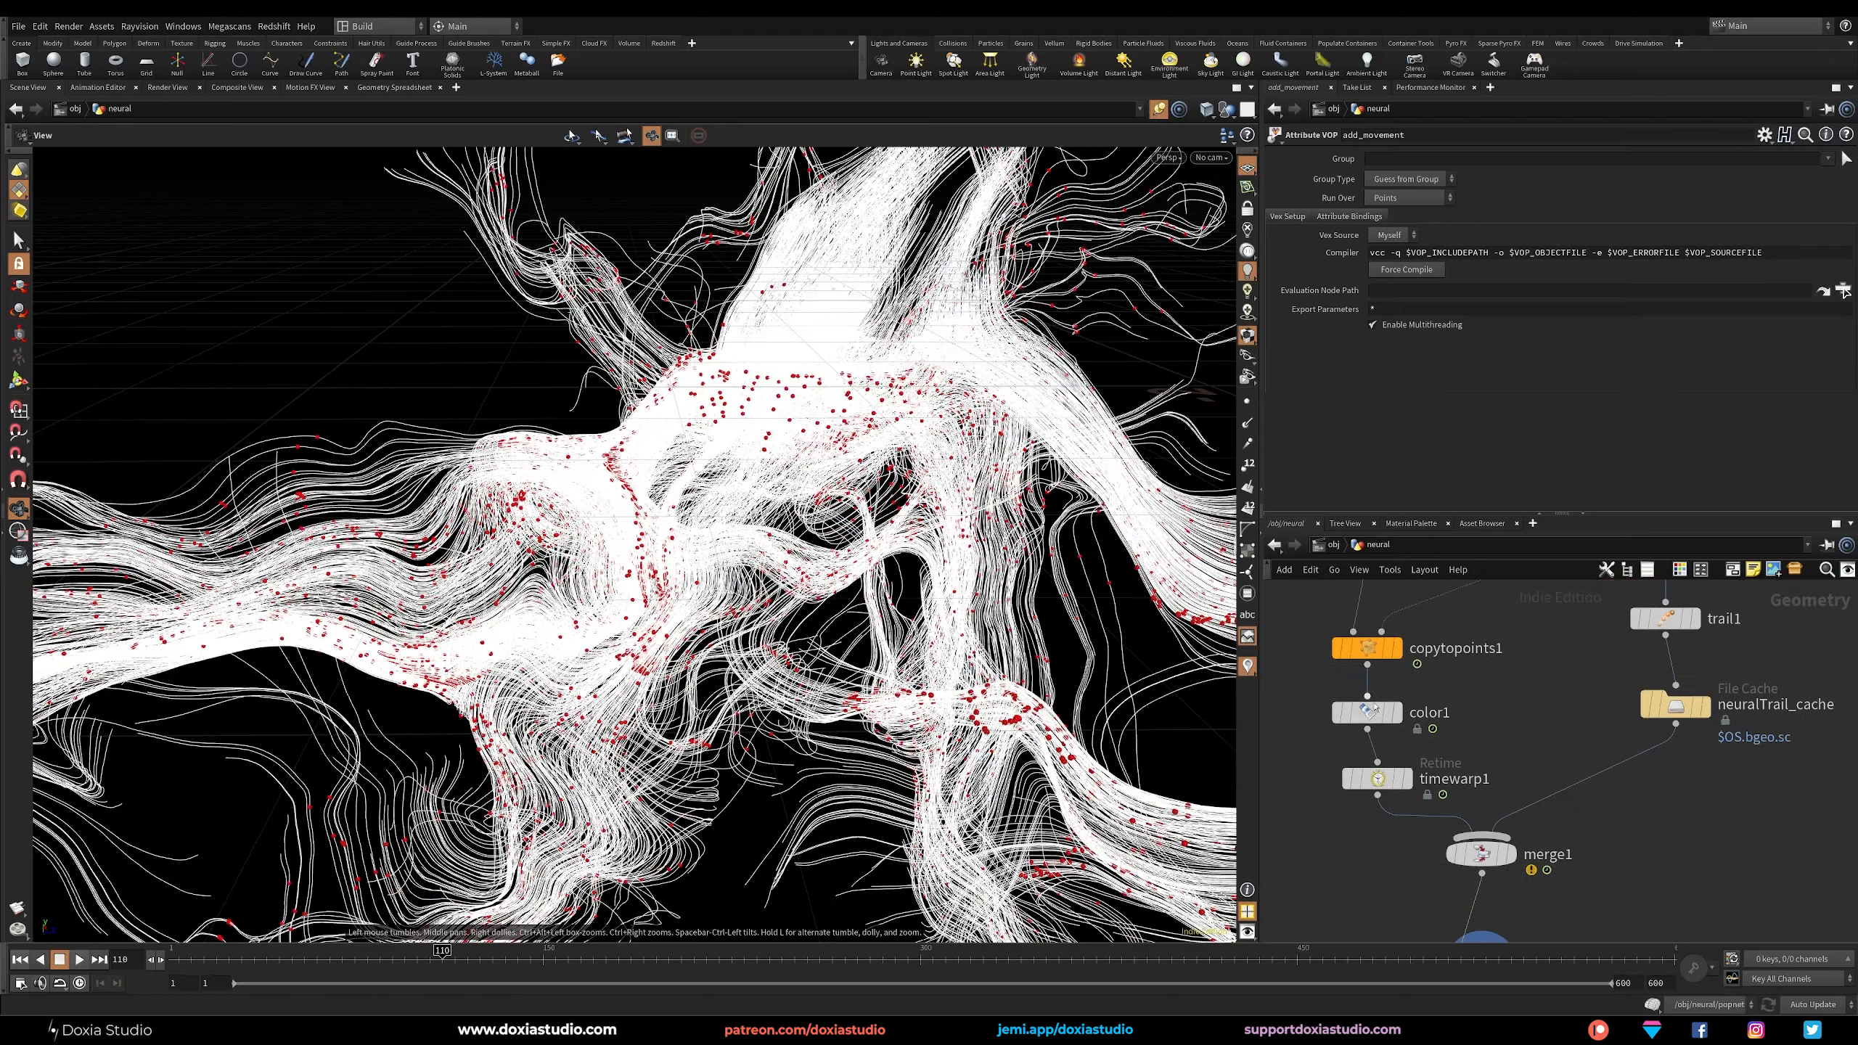
# Display copytopoints1 instead of the merged result and scrub the timeline to frame 263 to view the particles.
pyautogui.moveTo(1378, 719); pyautogui.dragTo(1363, 754, button='middle')
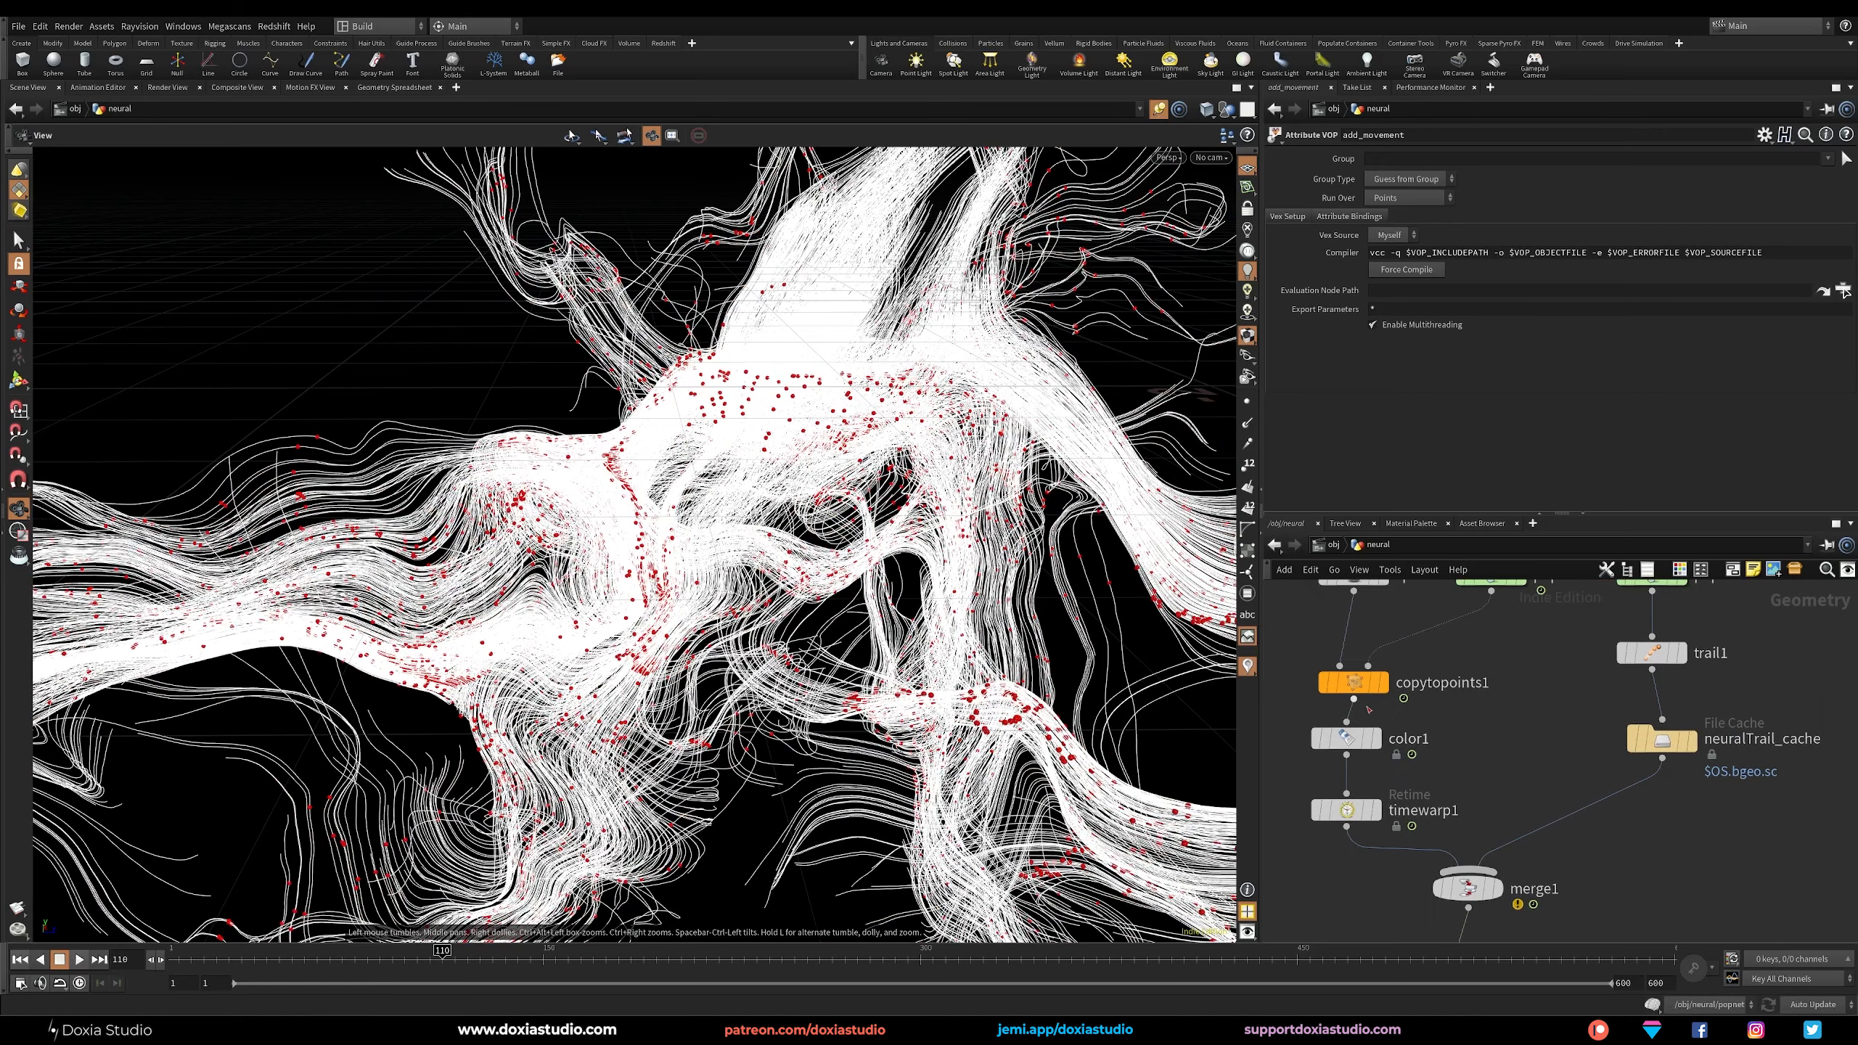
pyautogui.click(1396, 648)
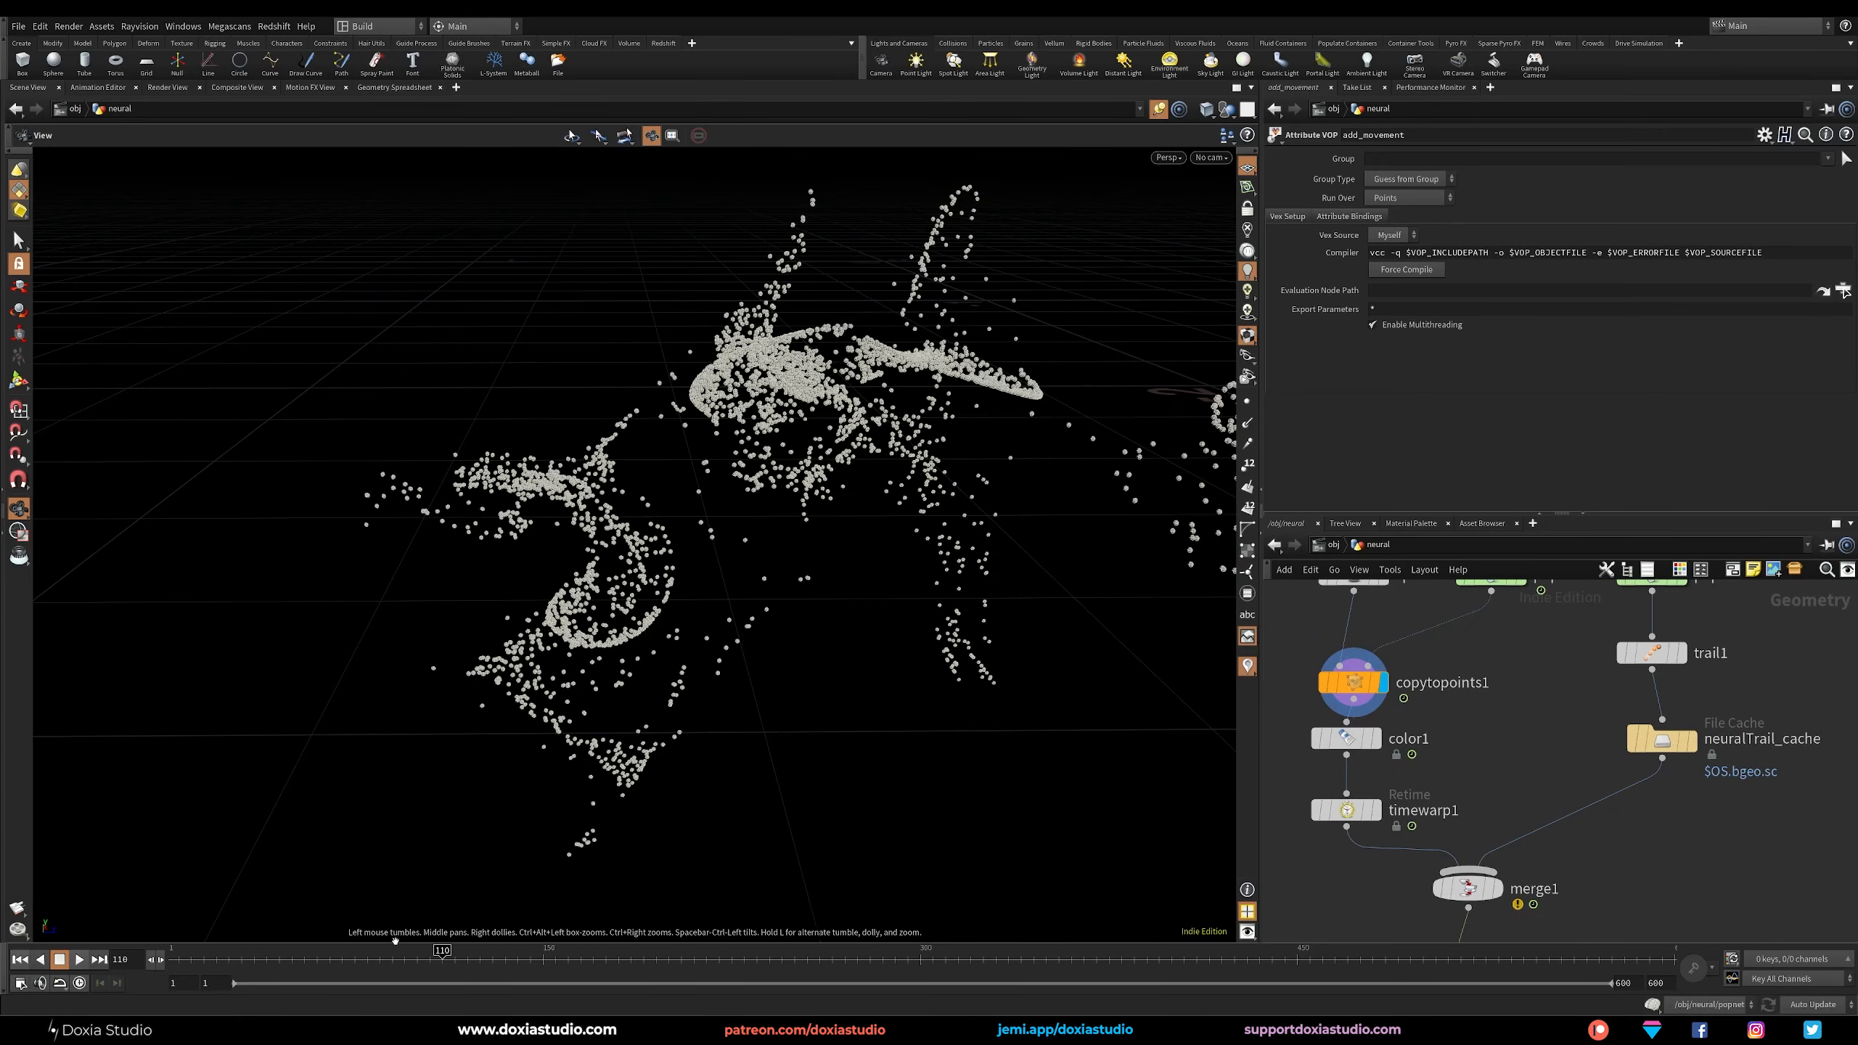
pyautogui.moveTo(391, 957); pyautogui.dragTo(827, 957)
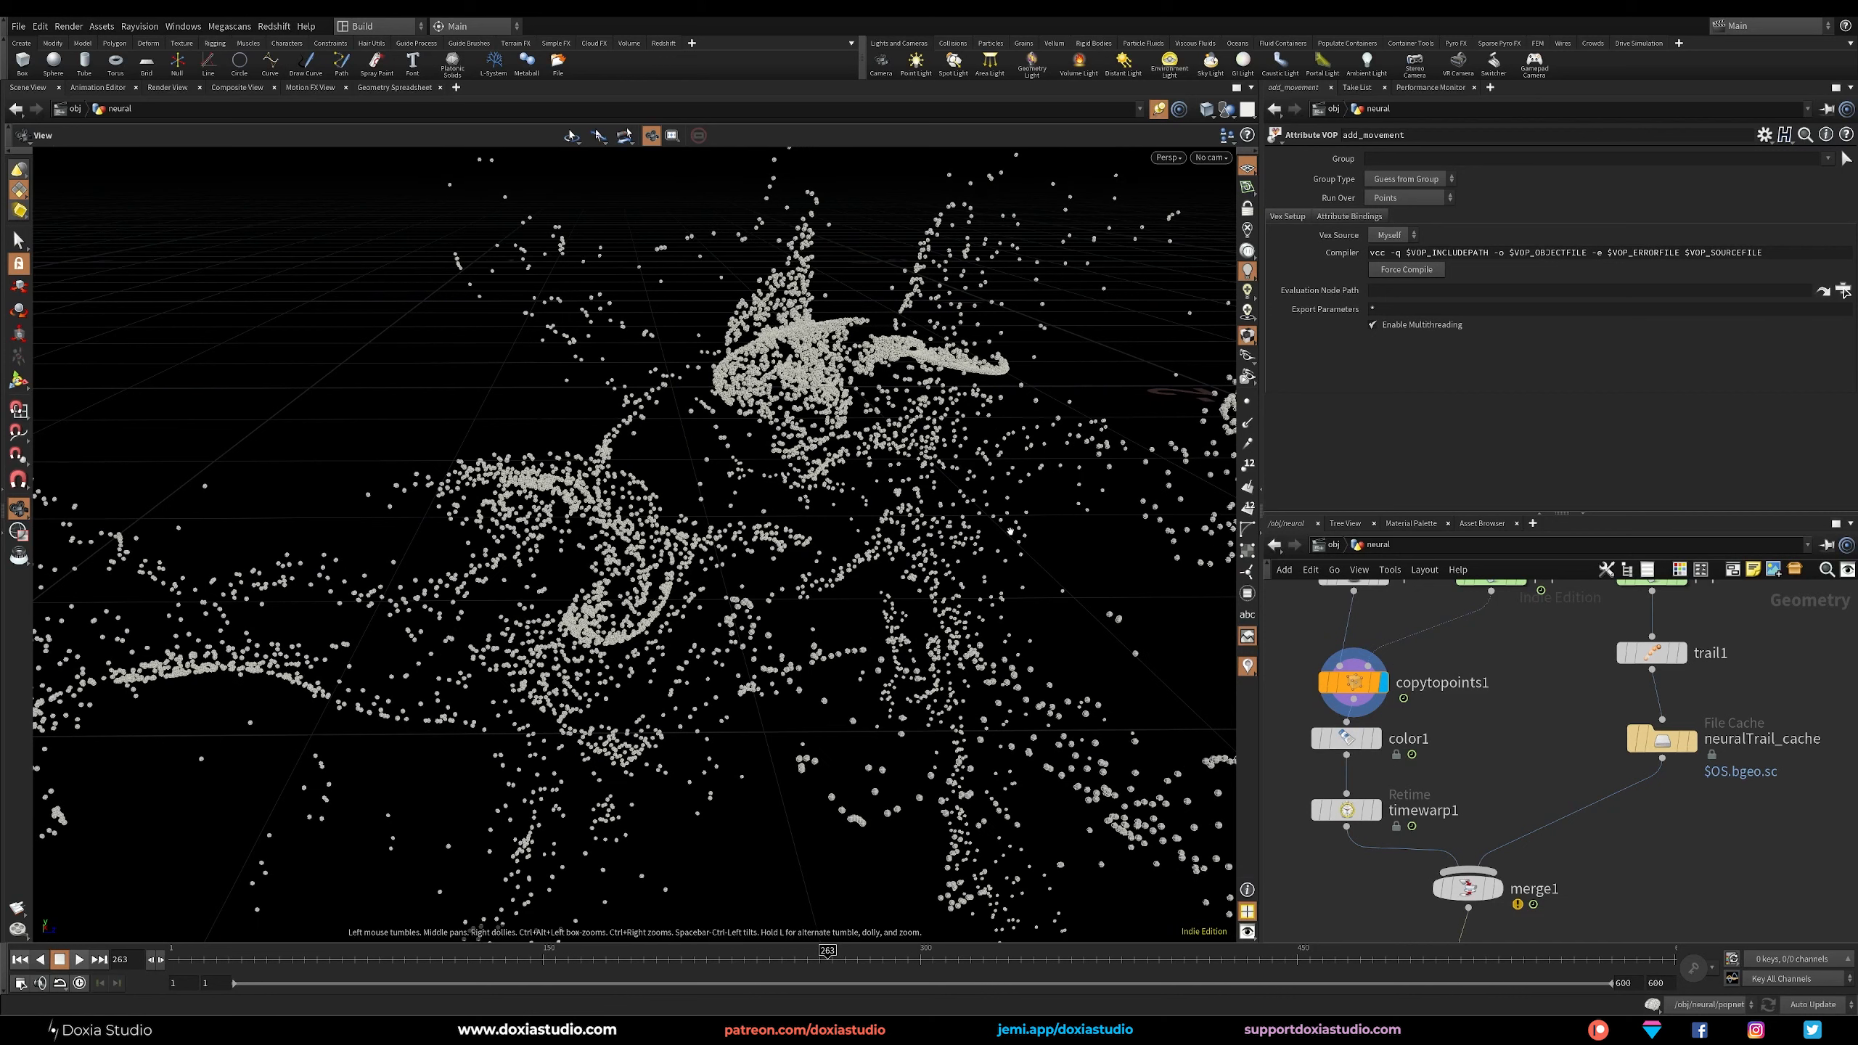
# Move copytopoints1, color1, and timewarp1 into line below sphere2, away from popnet1, to free space in the network.
pyautogui.moveTo(1552, 720); pyautogui.dragTo(1546, 742, button='middle')
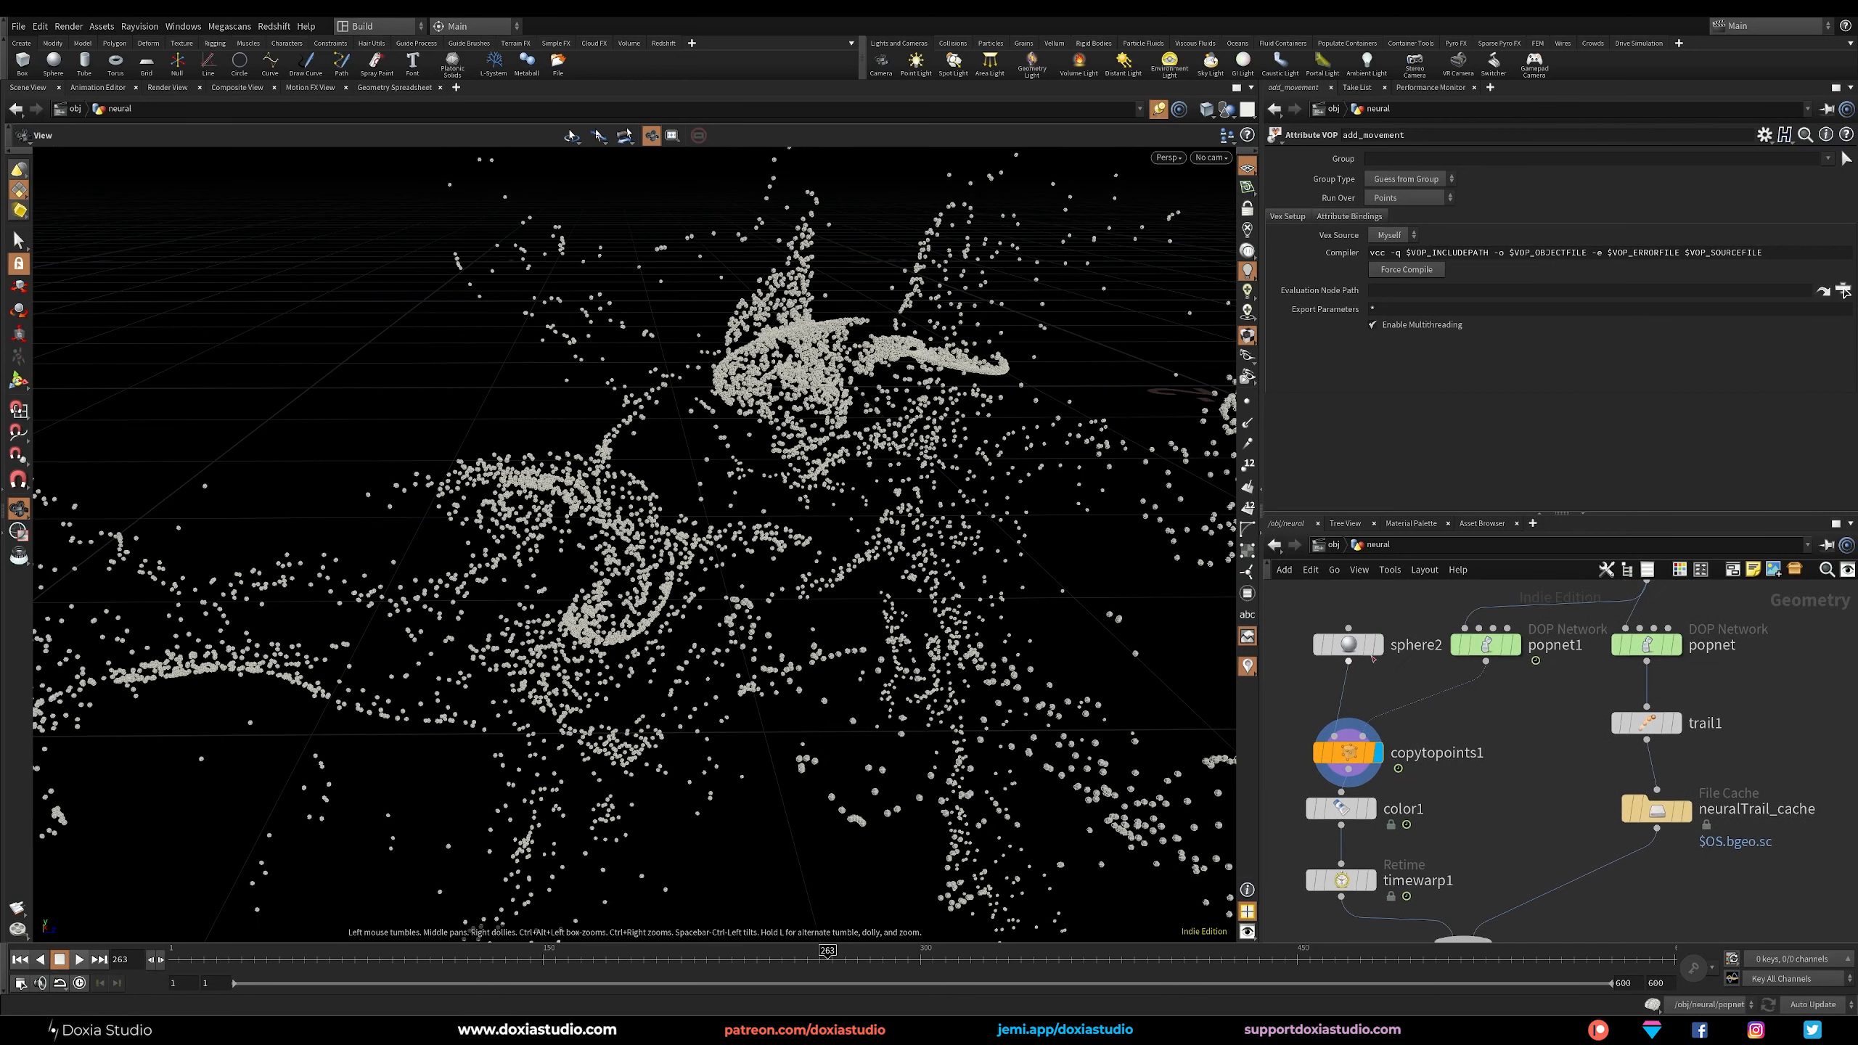
pyautogui.moveTo(1345, 755); pyautogui.dragTo(1329, 739)
pyautogui.moveTo(1343, 811); pyautogui.dragTo(1310, 803)
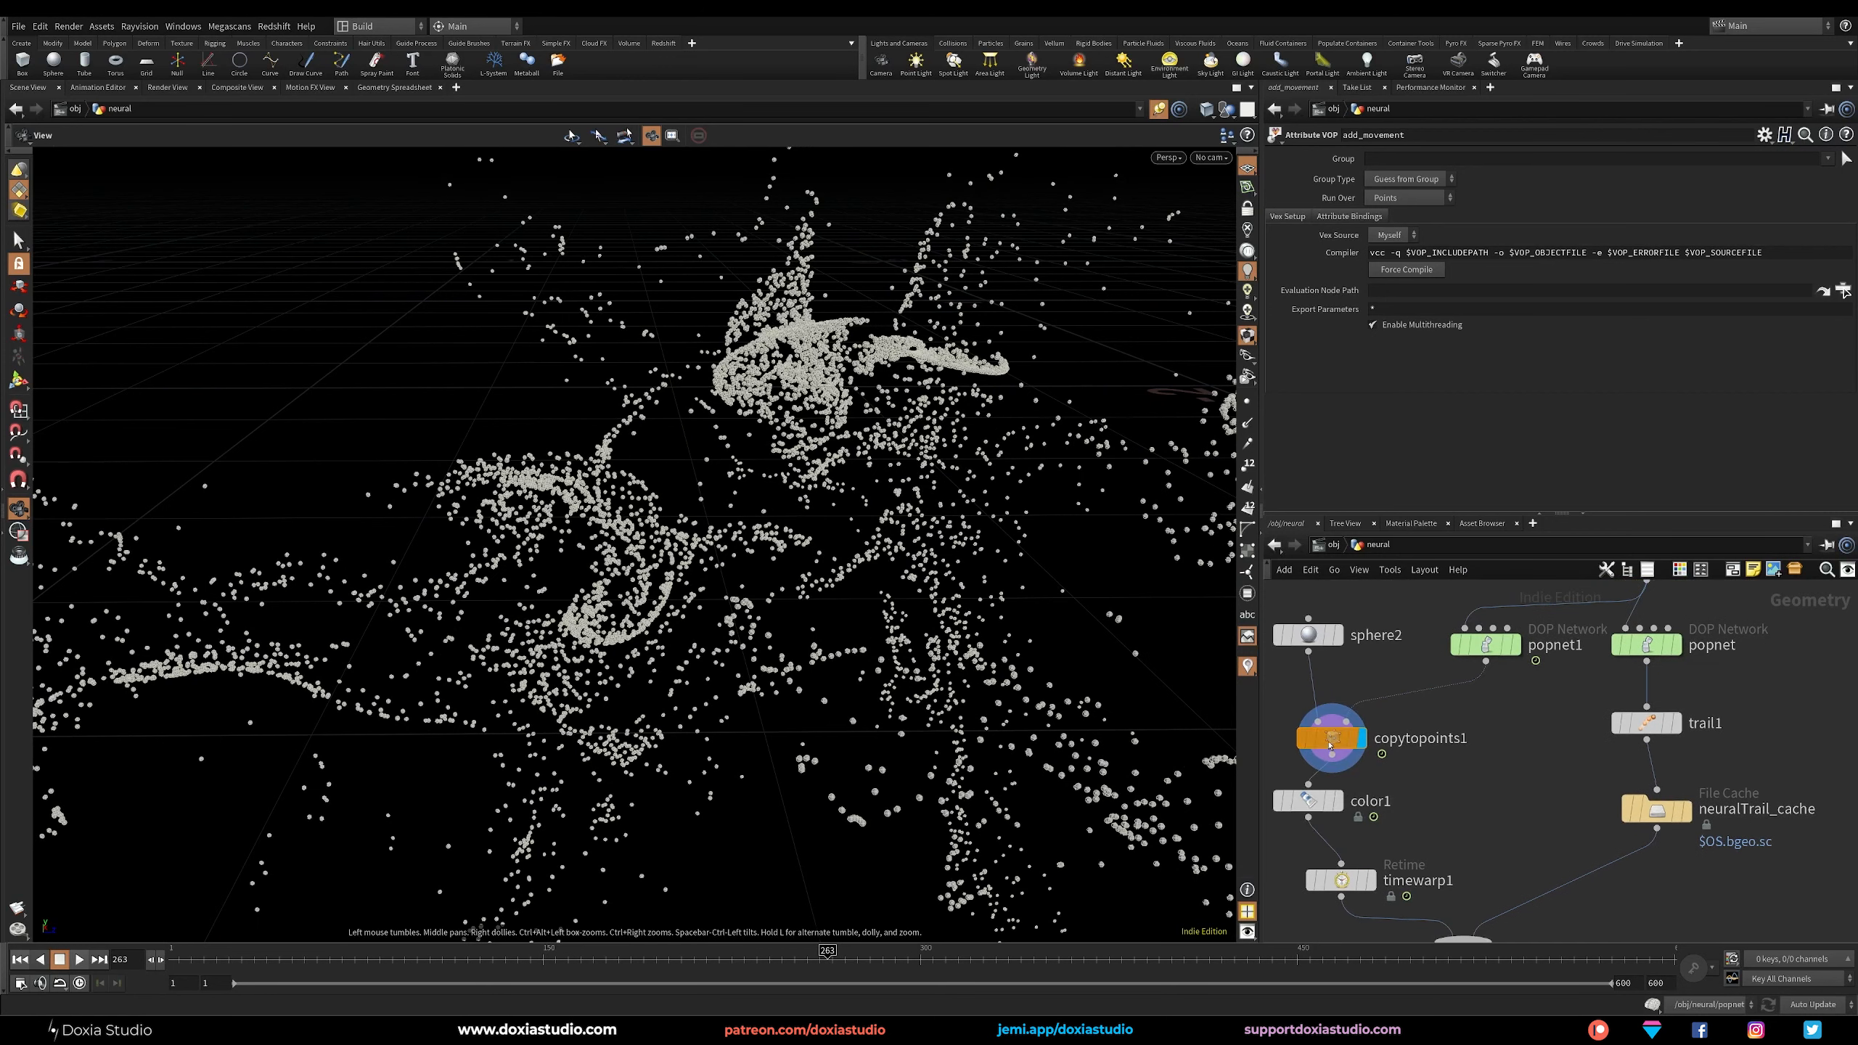
pyautogui.moveTo(1330, 739); pyautogui.dragTo(1308, 735)
pyautogui.moveTo(1341, 880); pyautogui.dragTo(1322, 872)
# Try a Trail node on popnet1's output with the result type Connect as Polygons and Close Rows turned off.
pyautogui.click(1646, 723)
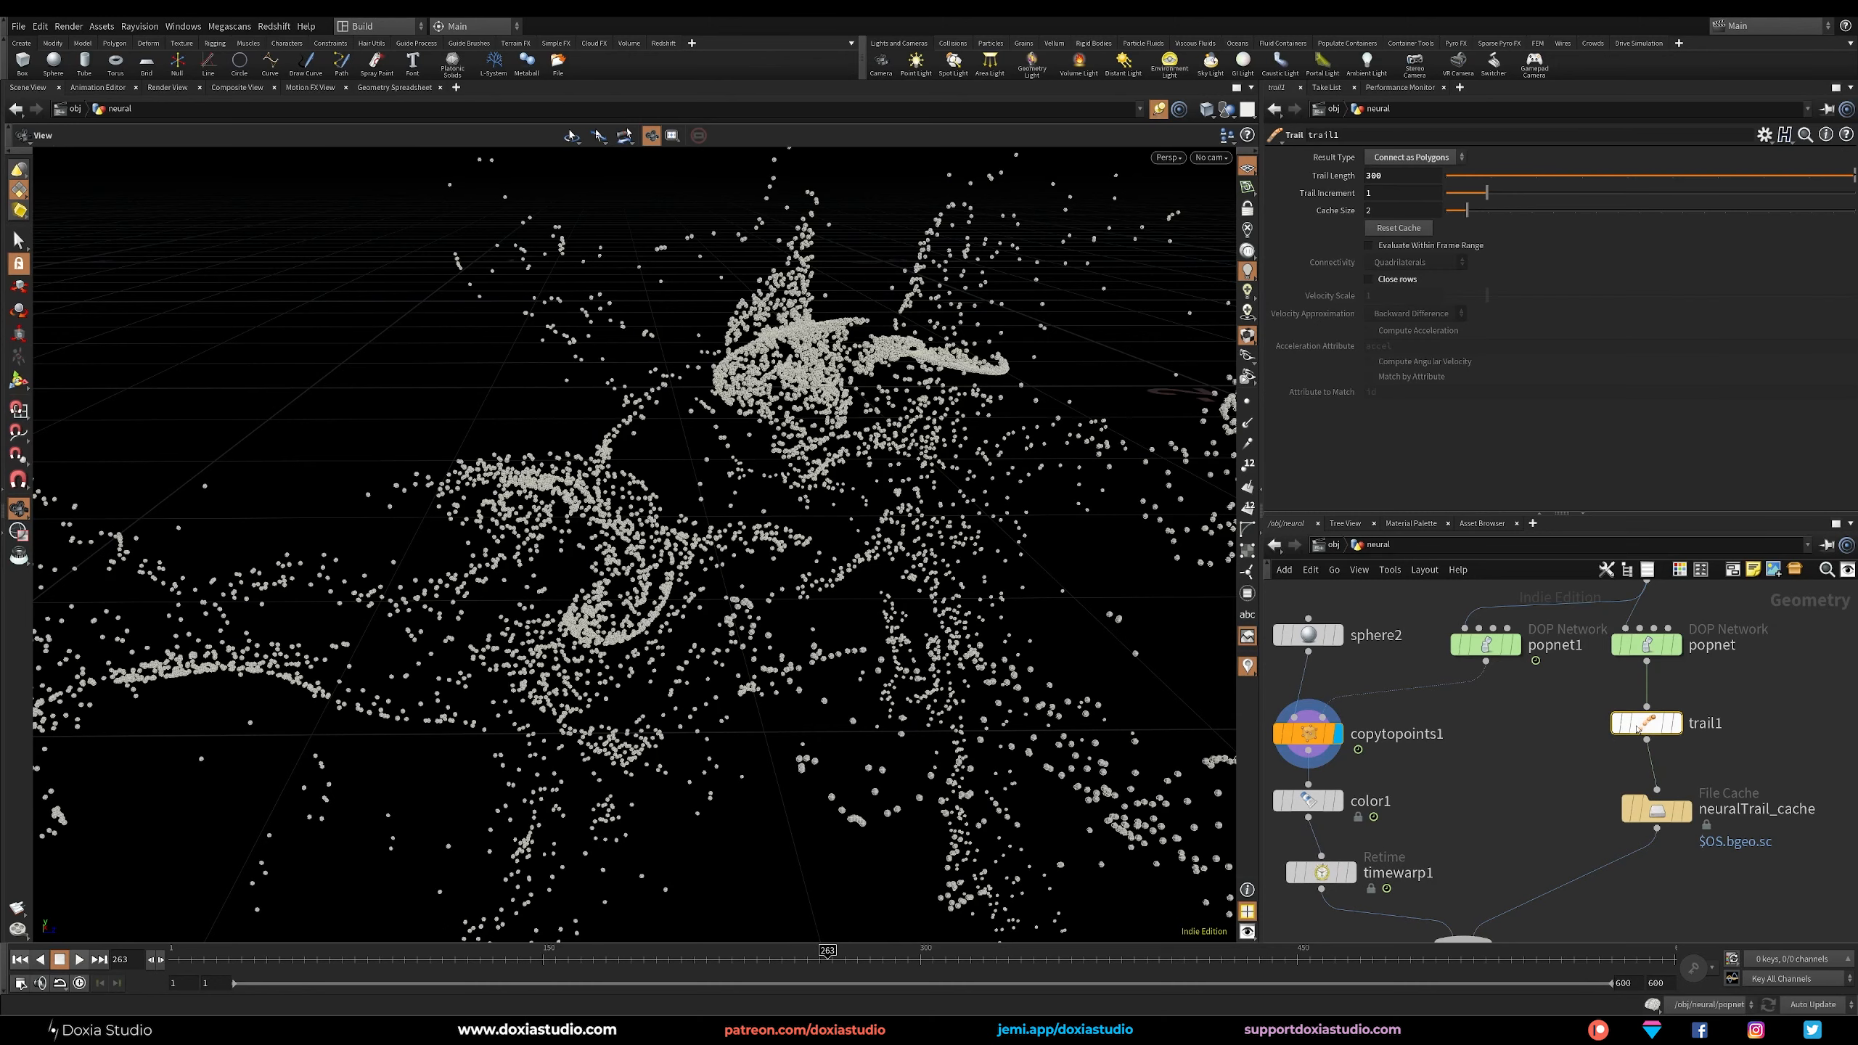
pyautogui.moveTo(1486, 663); pyautogui.dragTo(1483, 745)
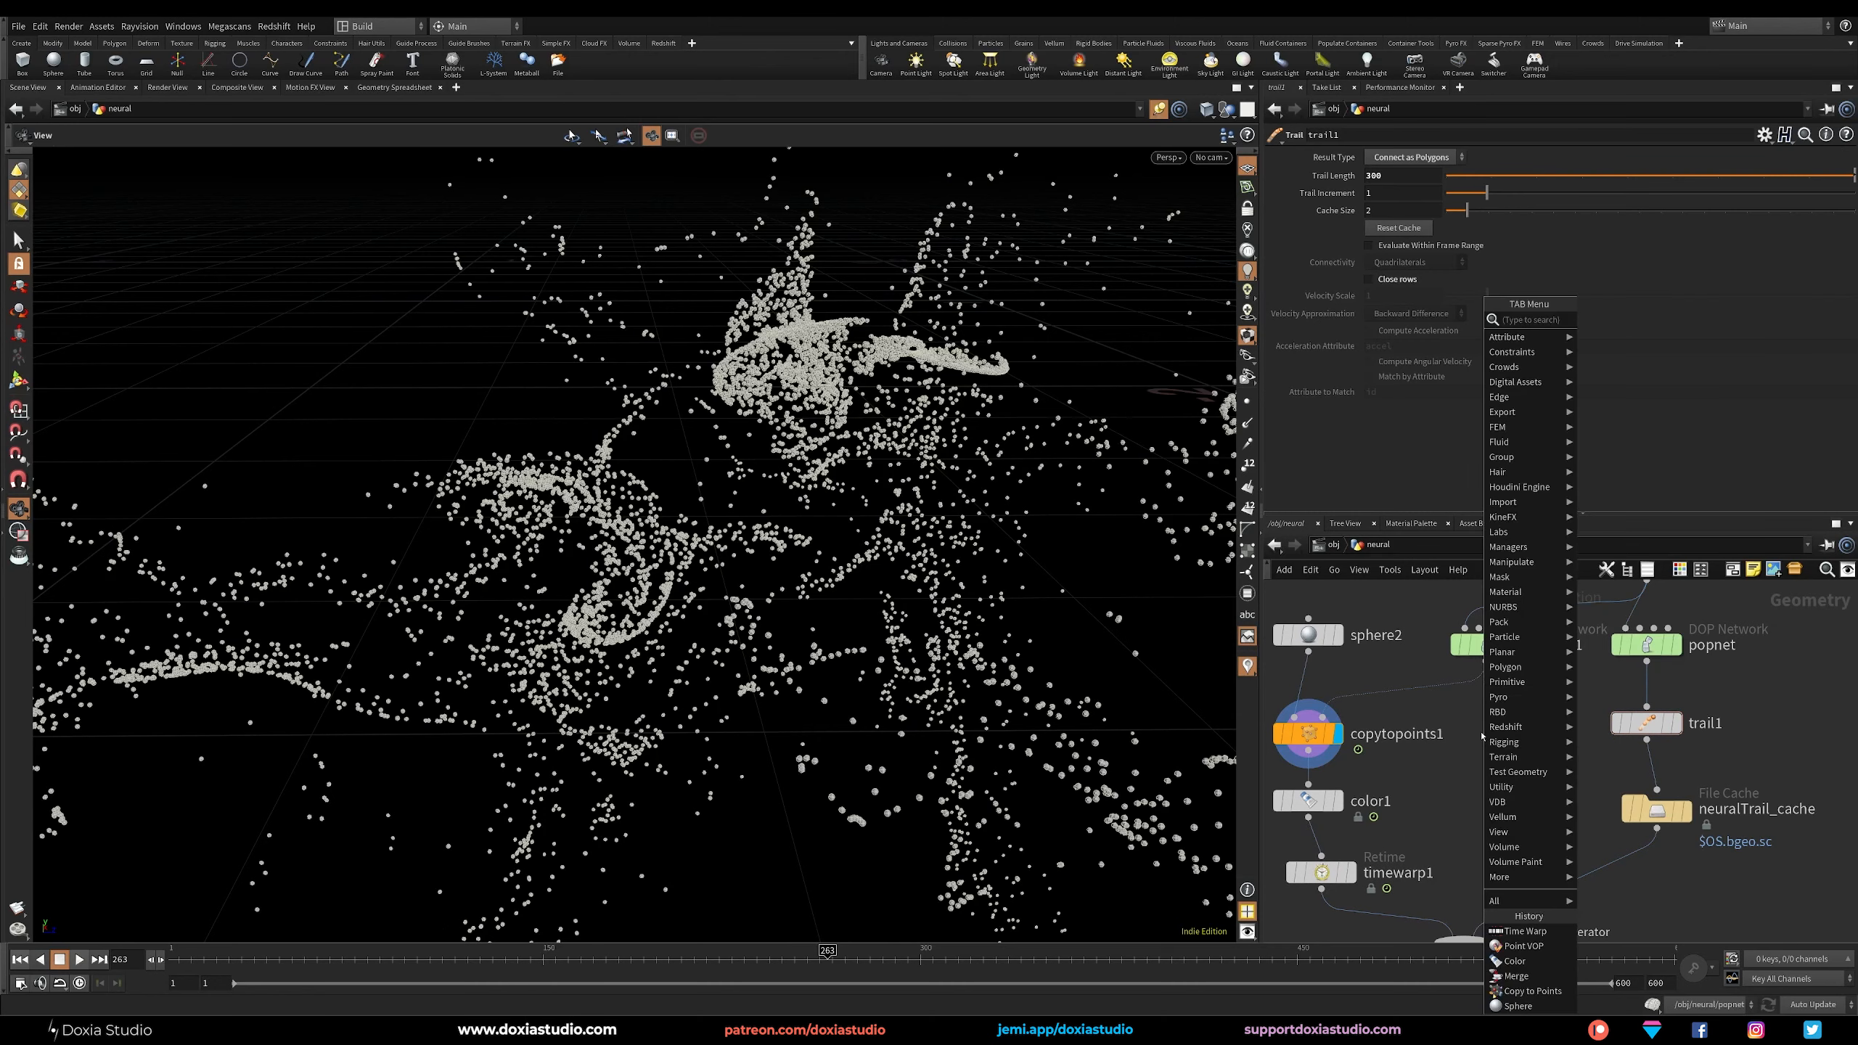
pyautogui.write('trail')
pyautogui.click(1634, 323)
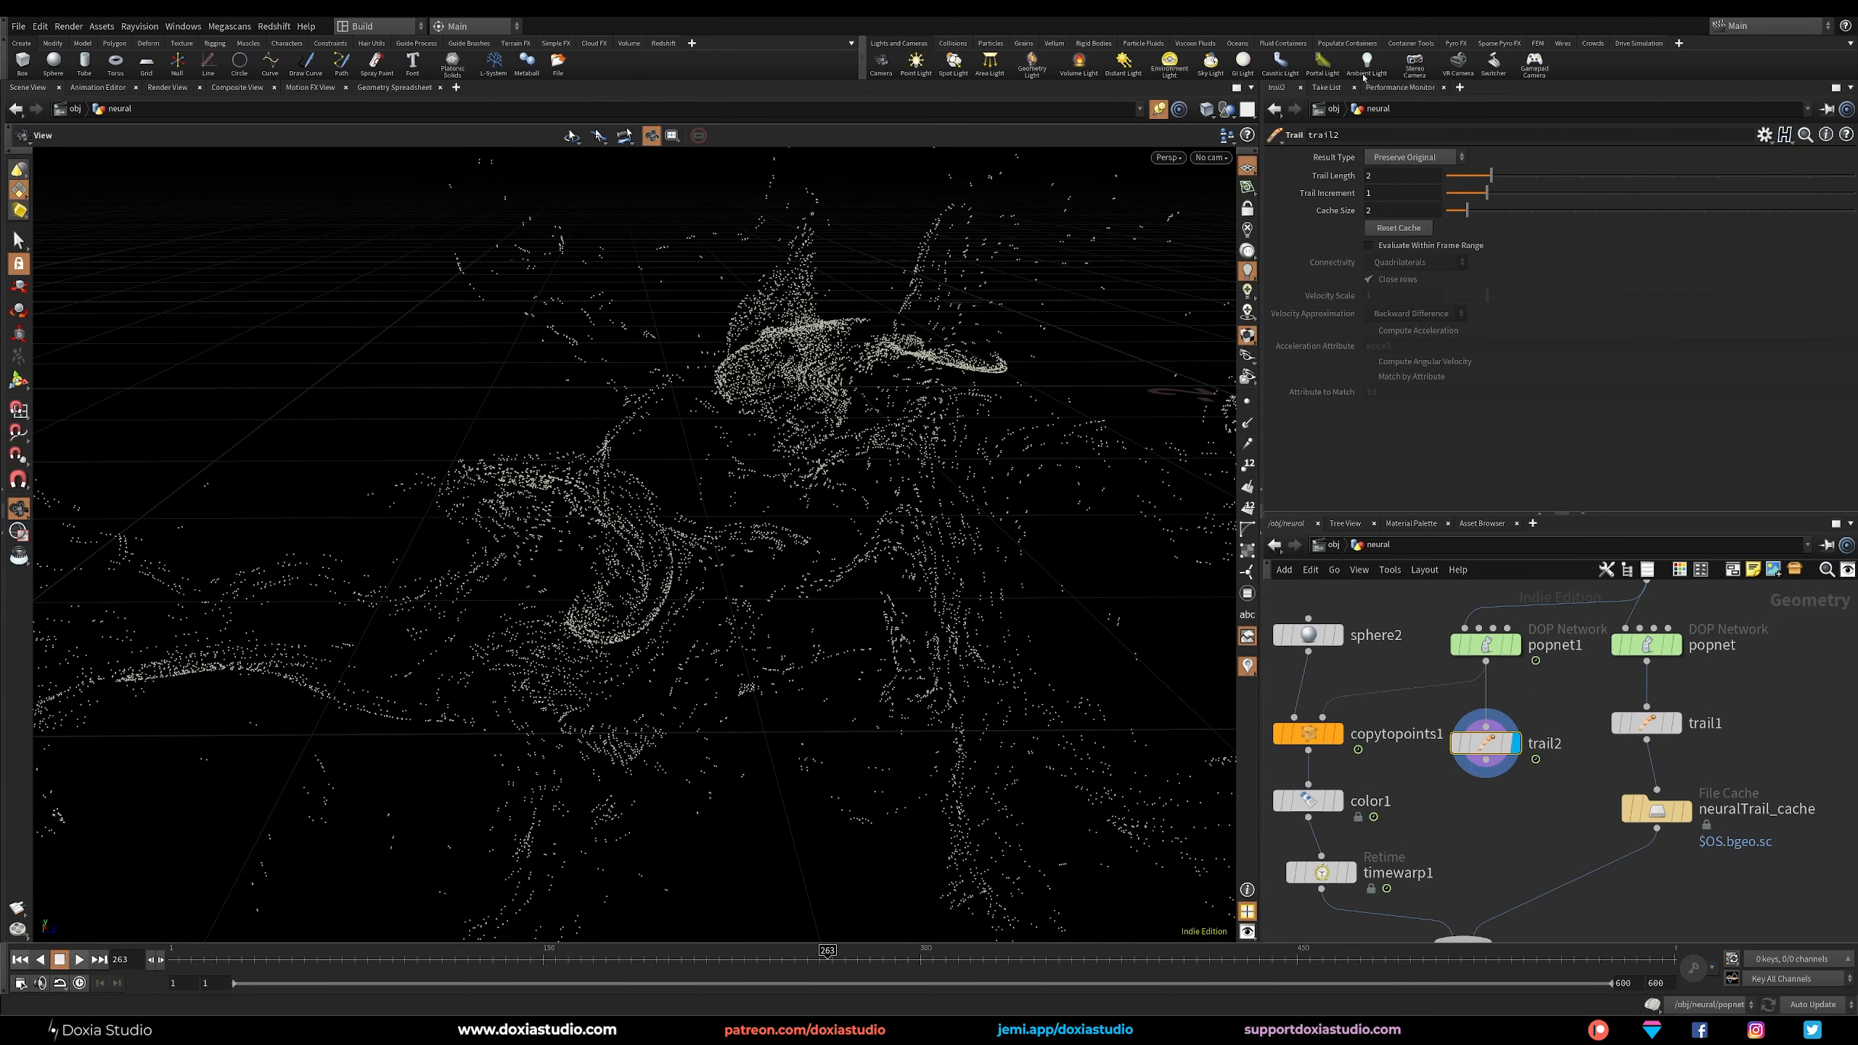
pyautogui.click(1432, 156)
pyautogui.click(1408, 179)
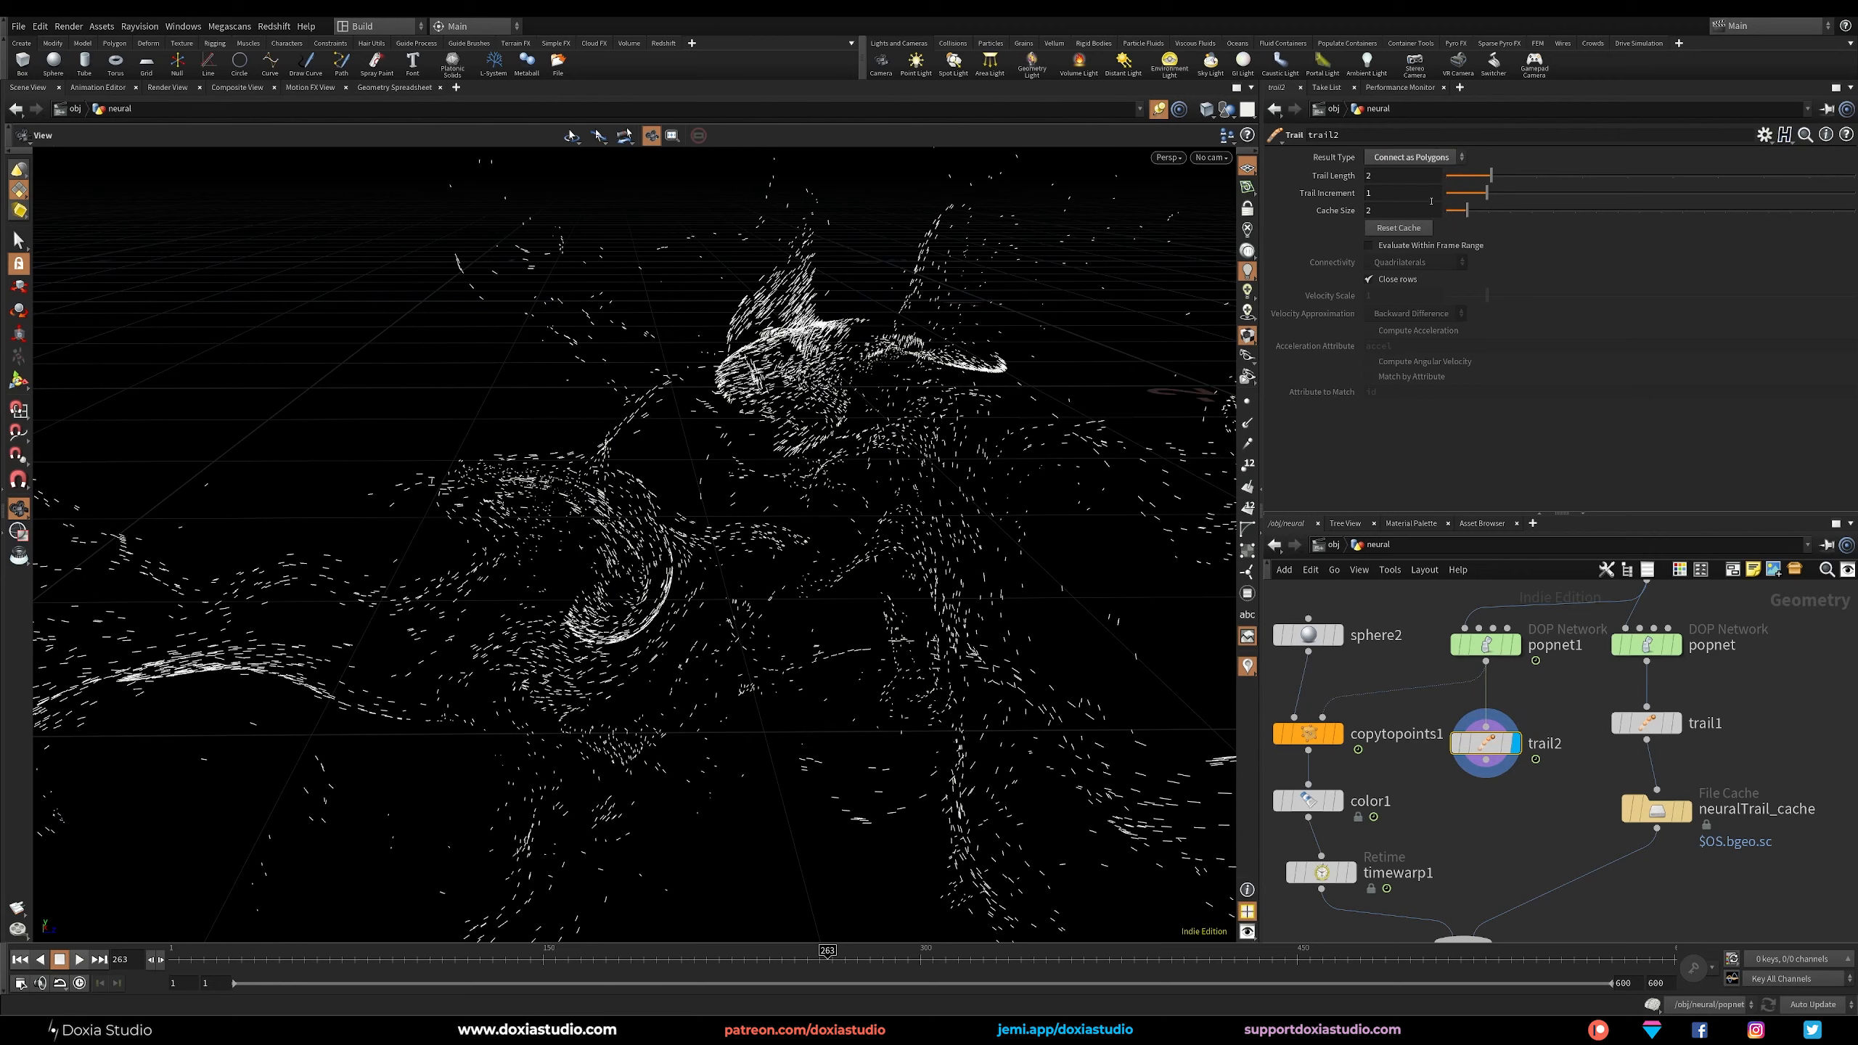
pyautogui.click(1370, 279)
# Set trail2's trail length to 6 and review its point attributes in the geometry spreadsheet.
pyautogui.doubleClick(1400, 176)
pyautogui.write('10')
pyautogui.moveTo(1388, 176); pyautogui.dragTo(1349, 176)
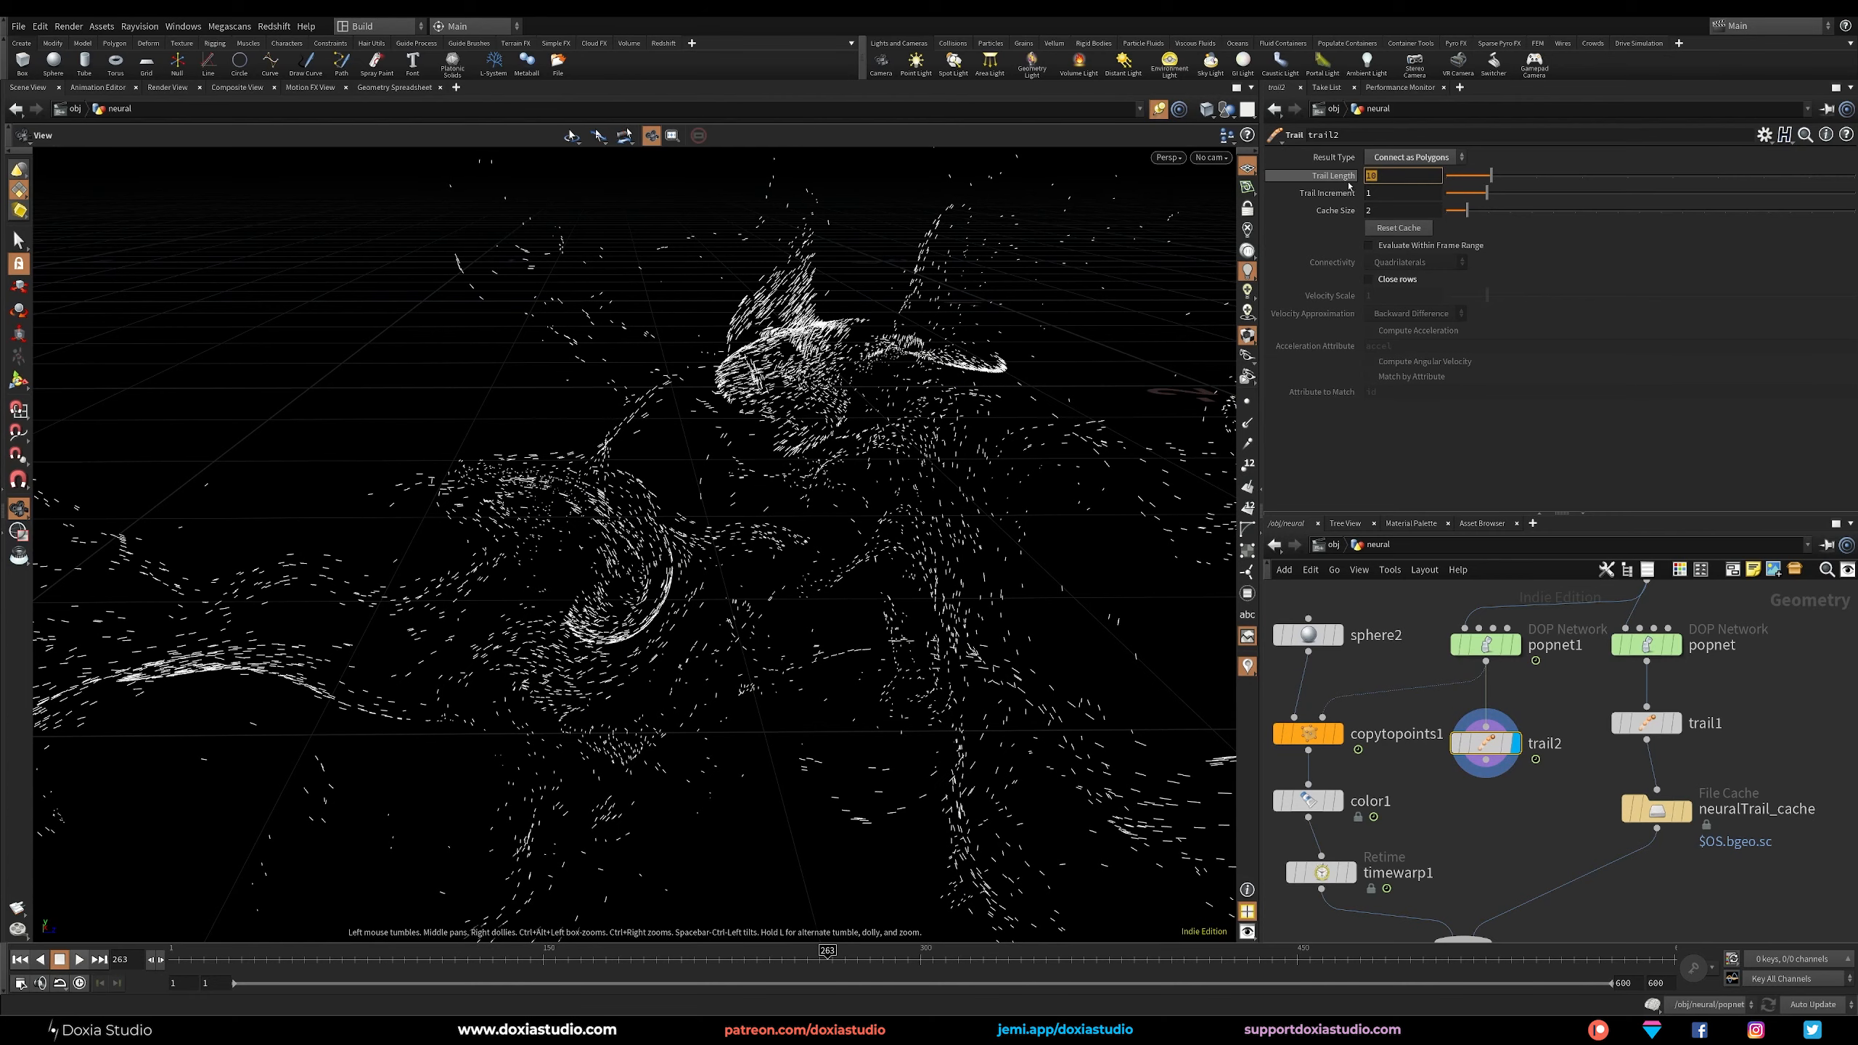
pyautogui.write('6')
pyautogui.press('Return')
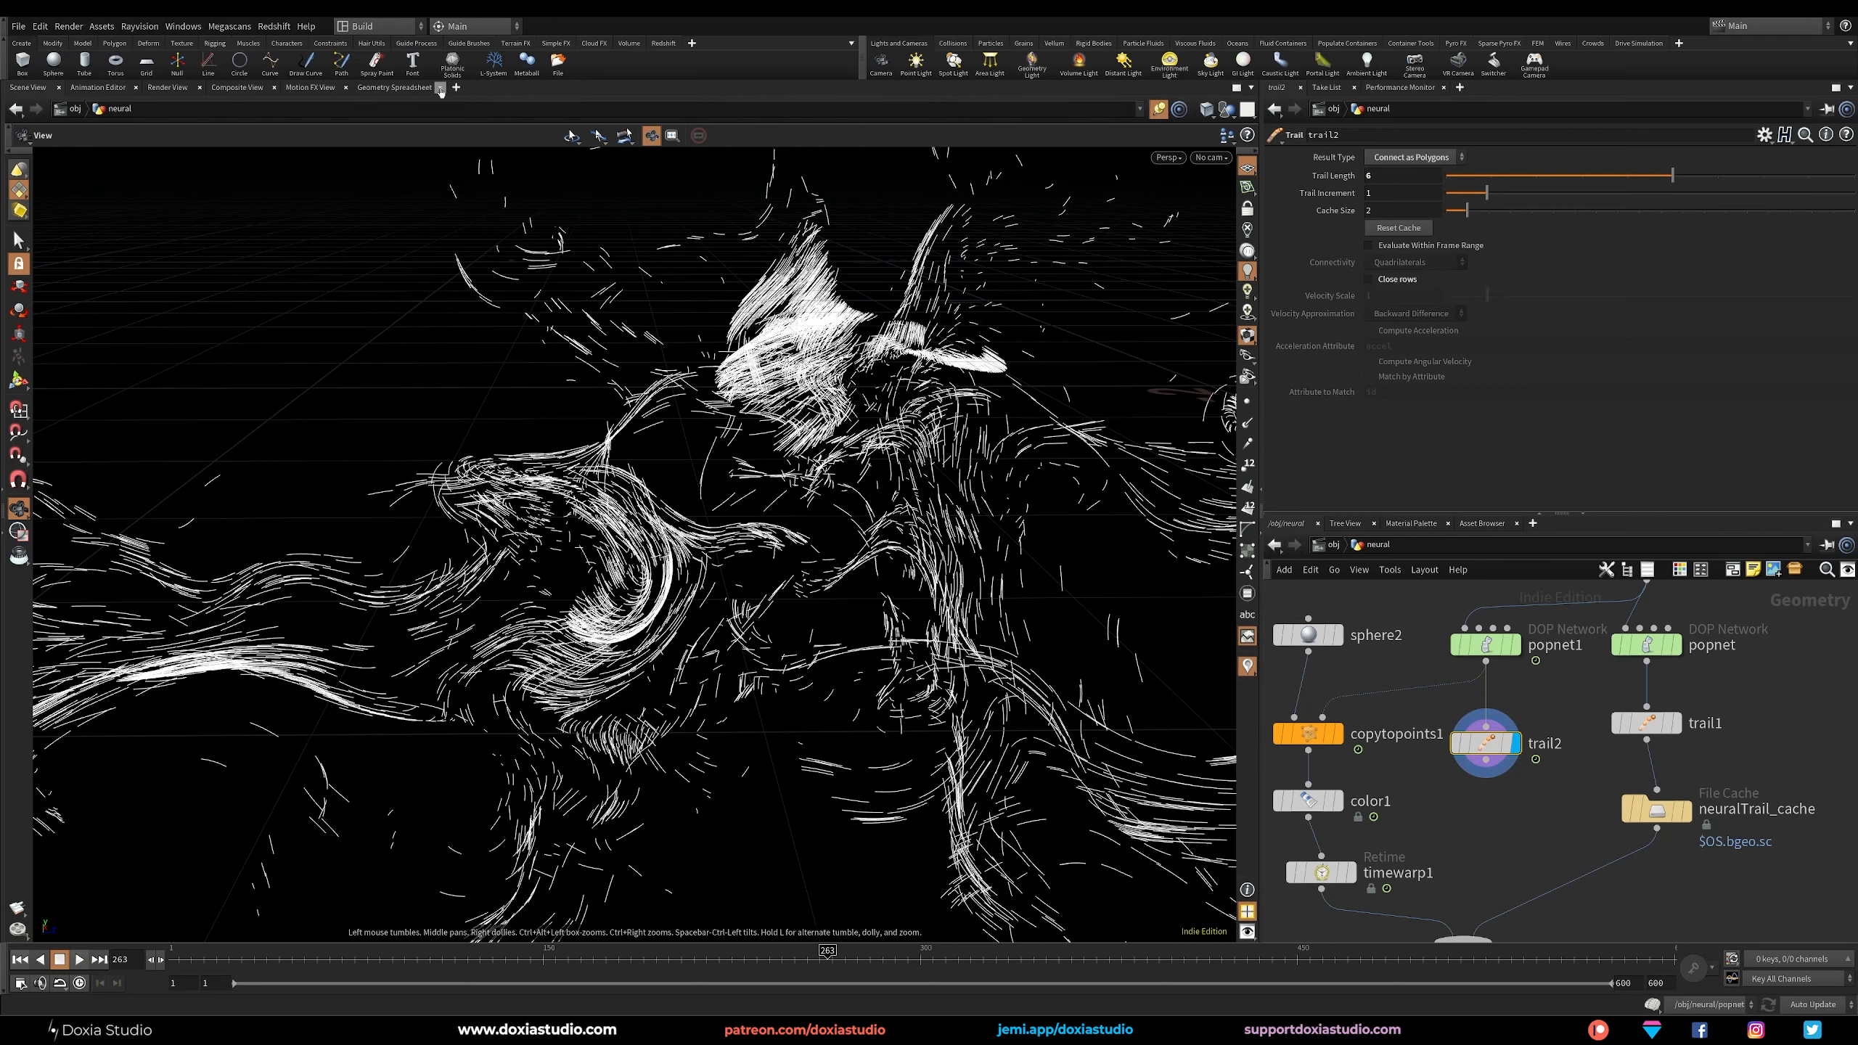
pyautogui.click(395, 88)
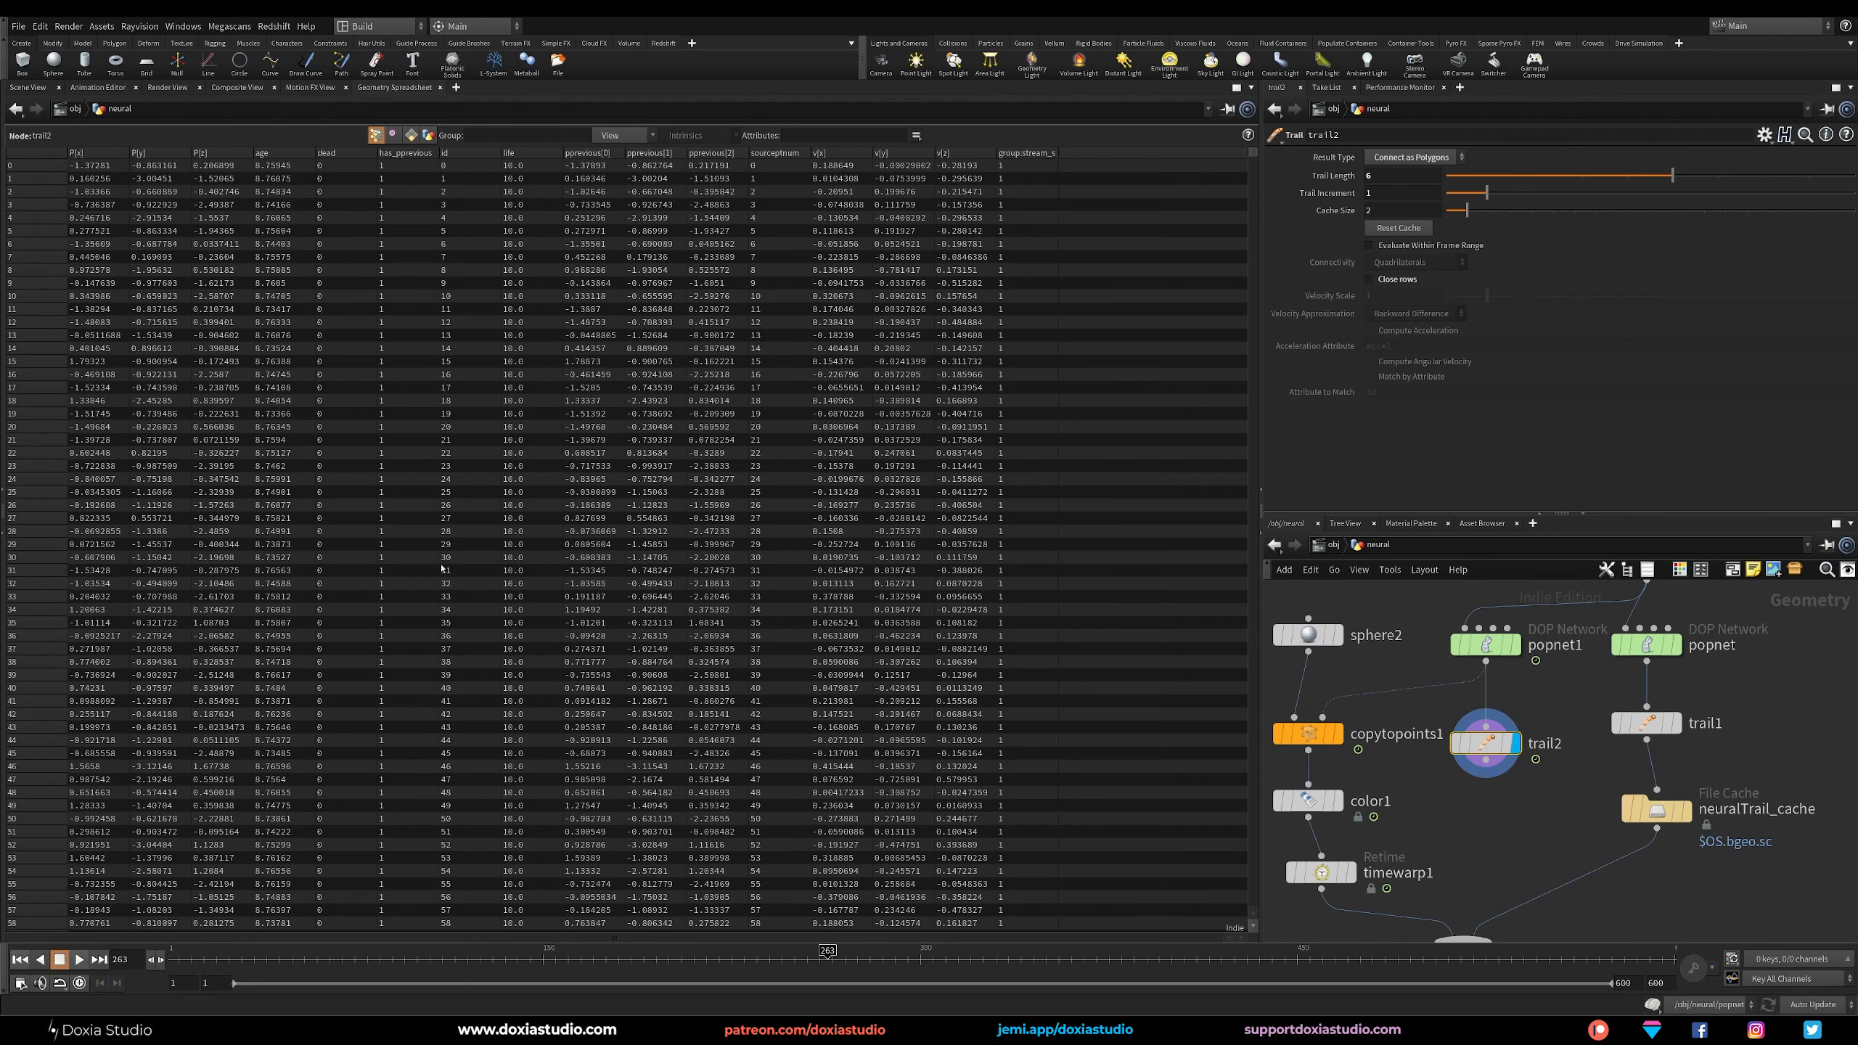
pyautogui.click(29, 87)
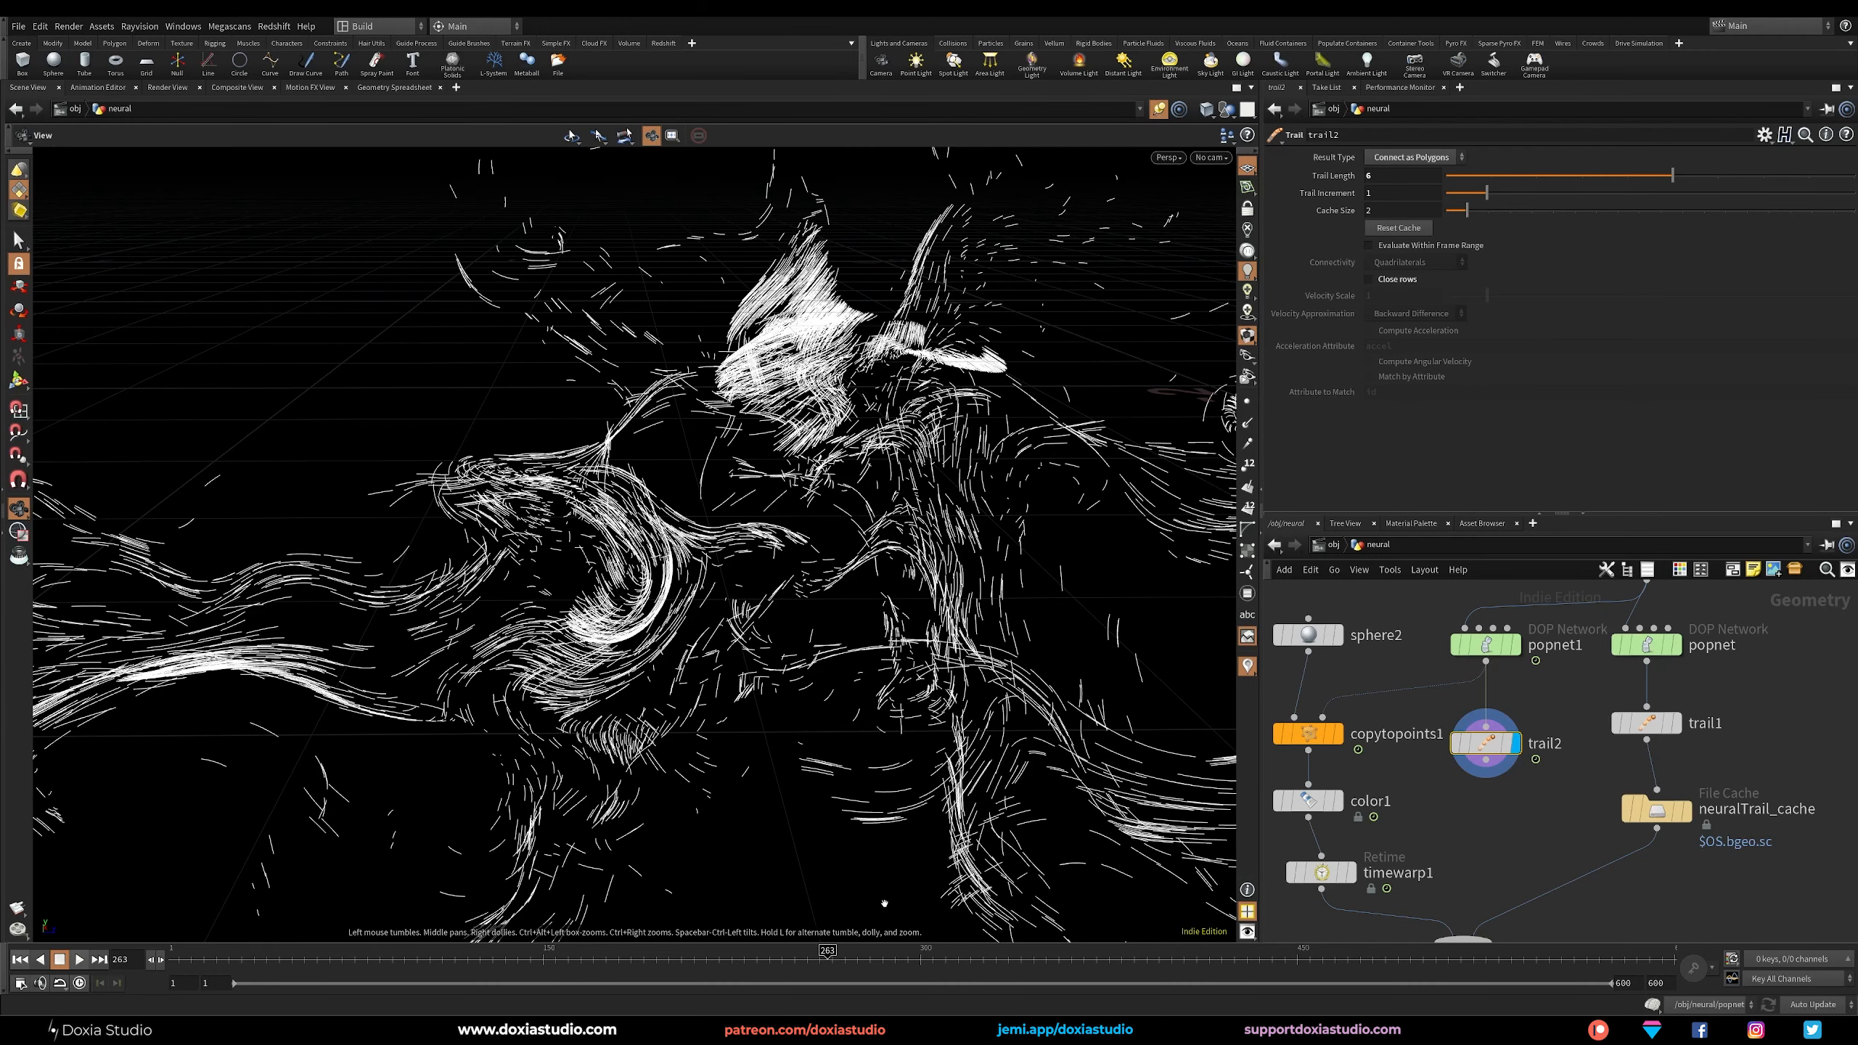
# Check the trails frame by frame from 296 to 300, scrub the timeline back to frame 281, and delete trail2.
pyautogui.click(909, 966)
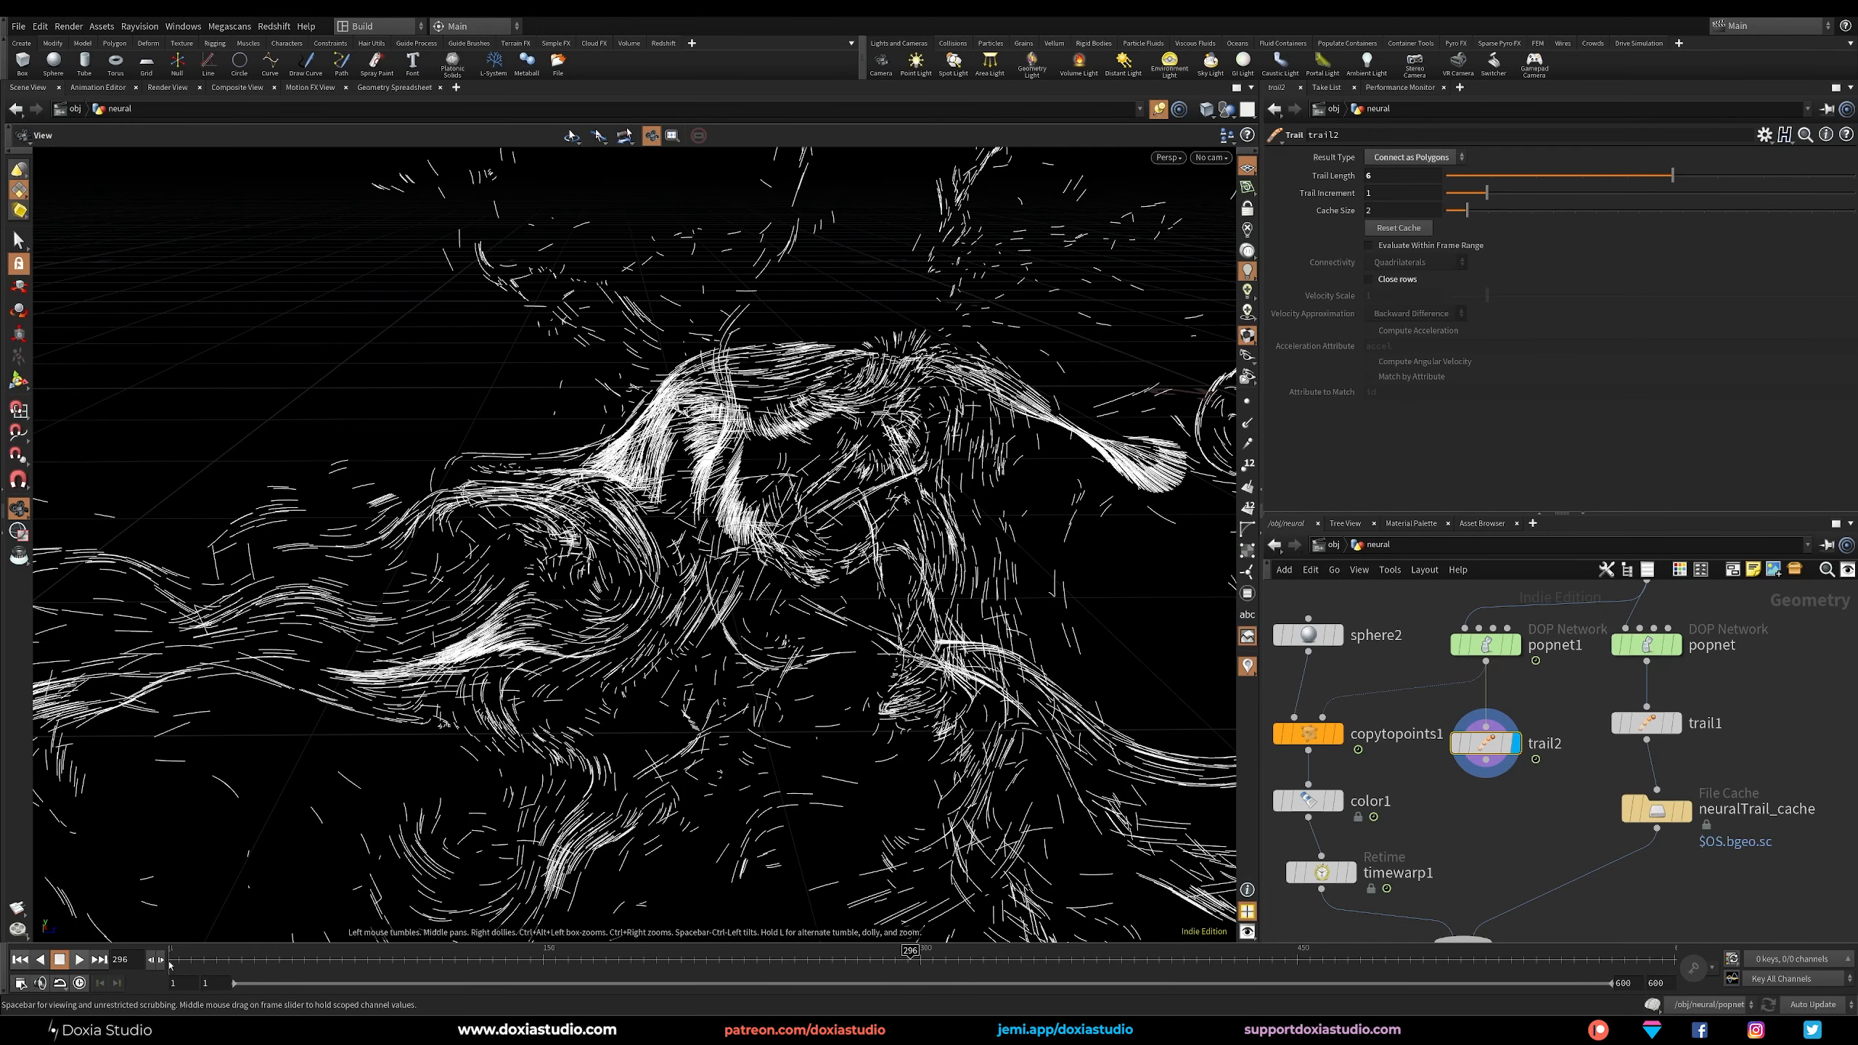
pyautogui.press('Right')
pyautogui.press('Right')
pyautogui.press('Right')
pyautogui.press('Right')
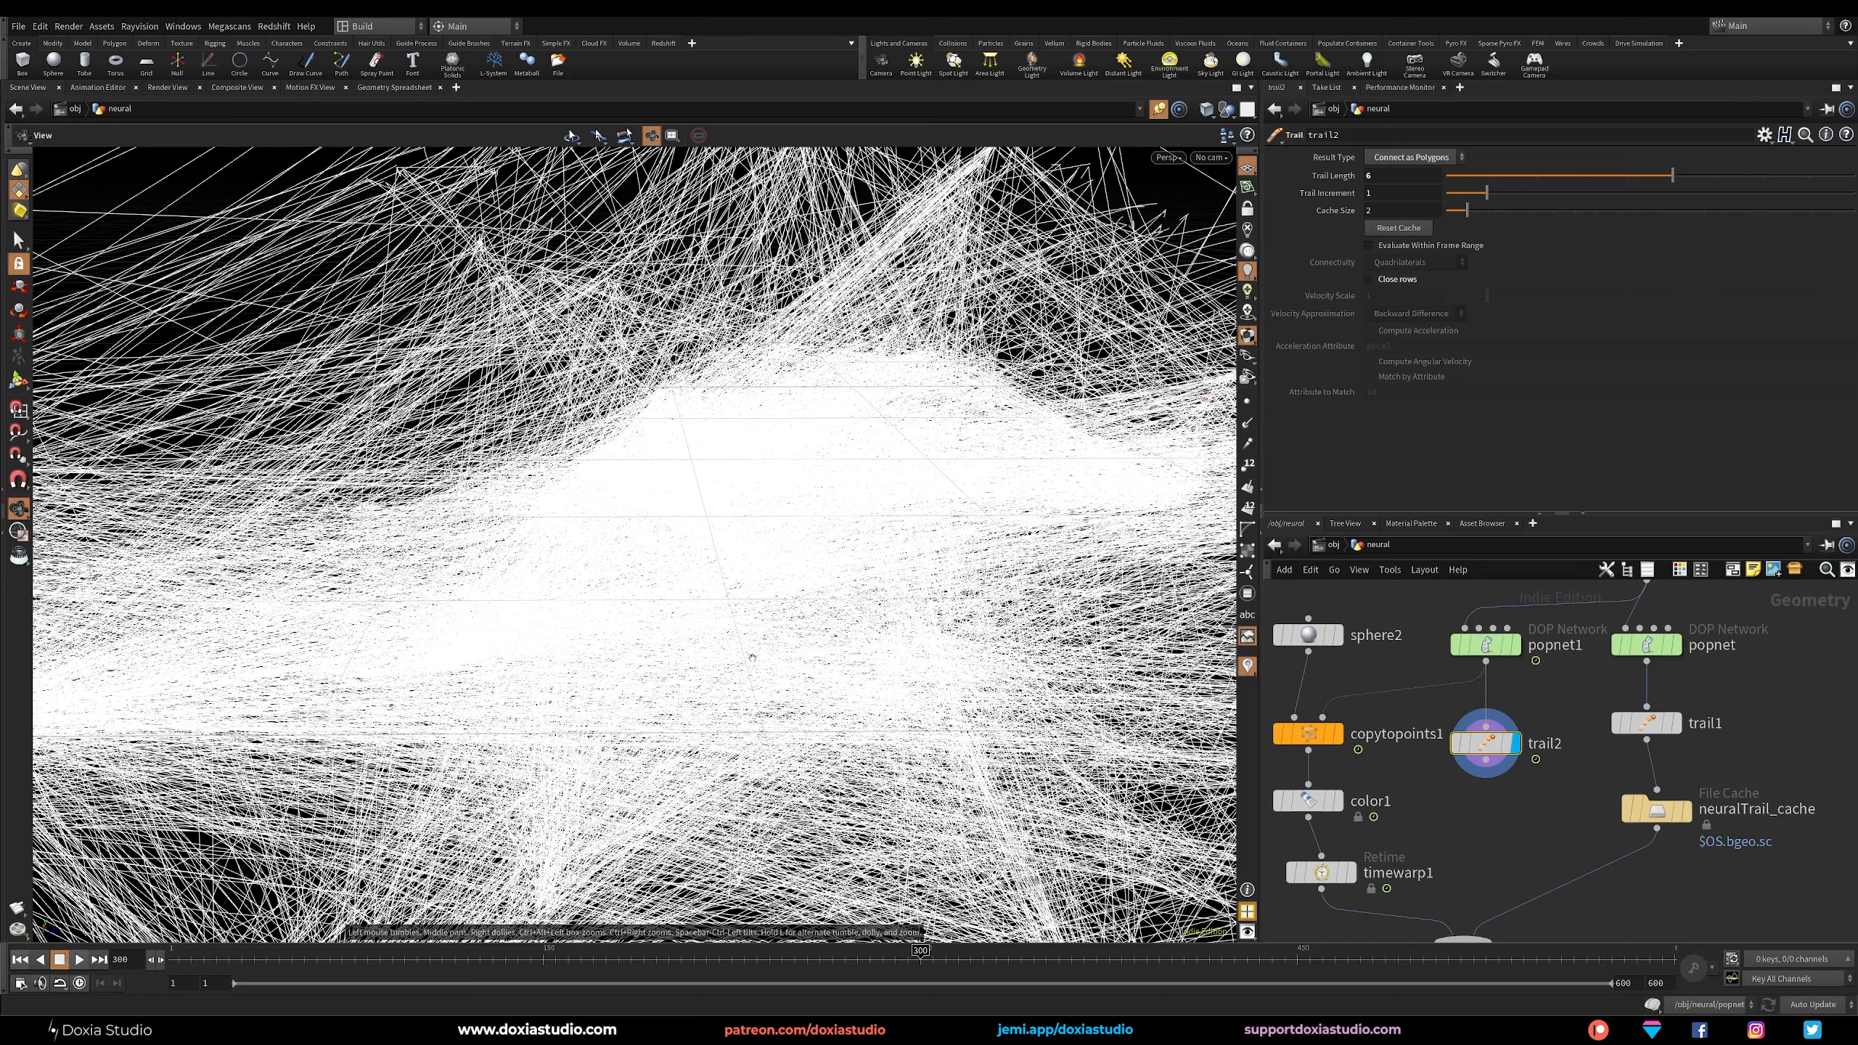
pyautogui.moveTo(875, 962); pyautogui.dragTo(1324, 976)
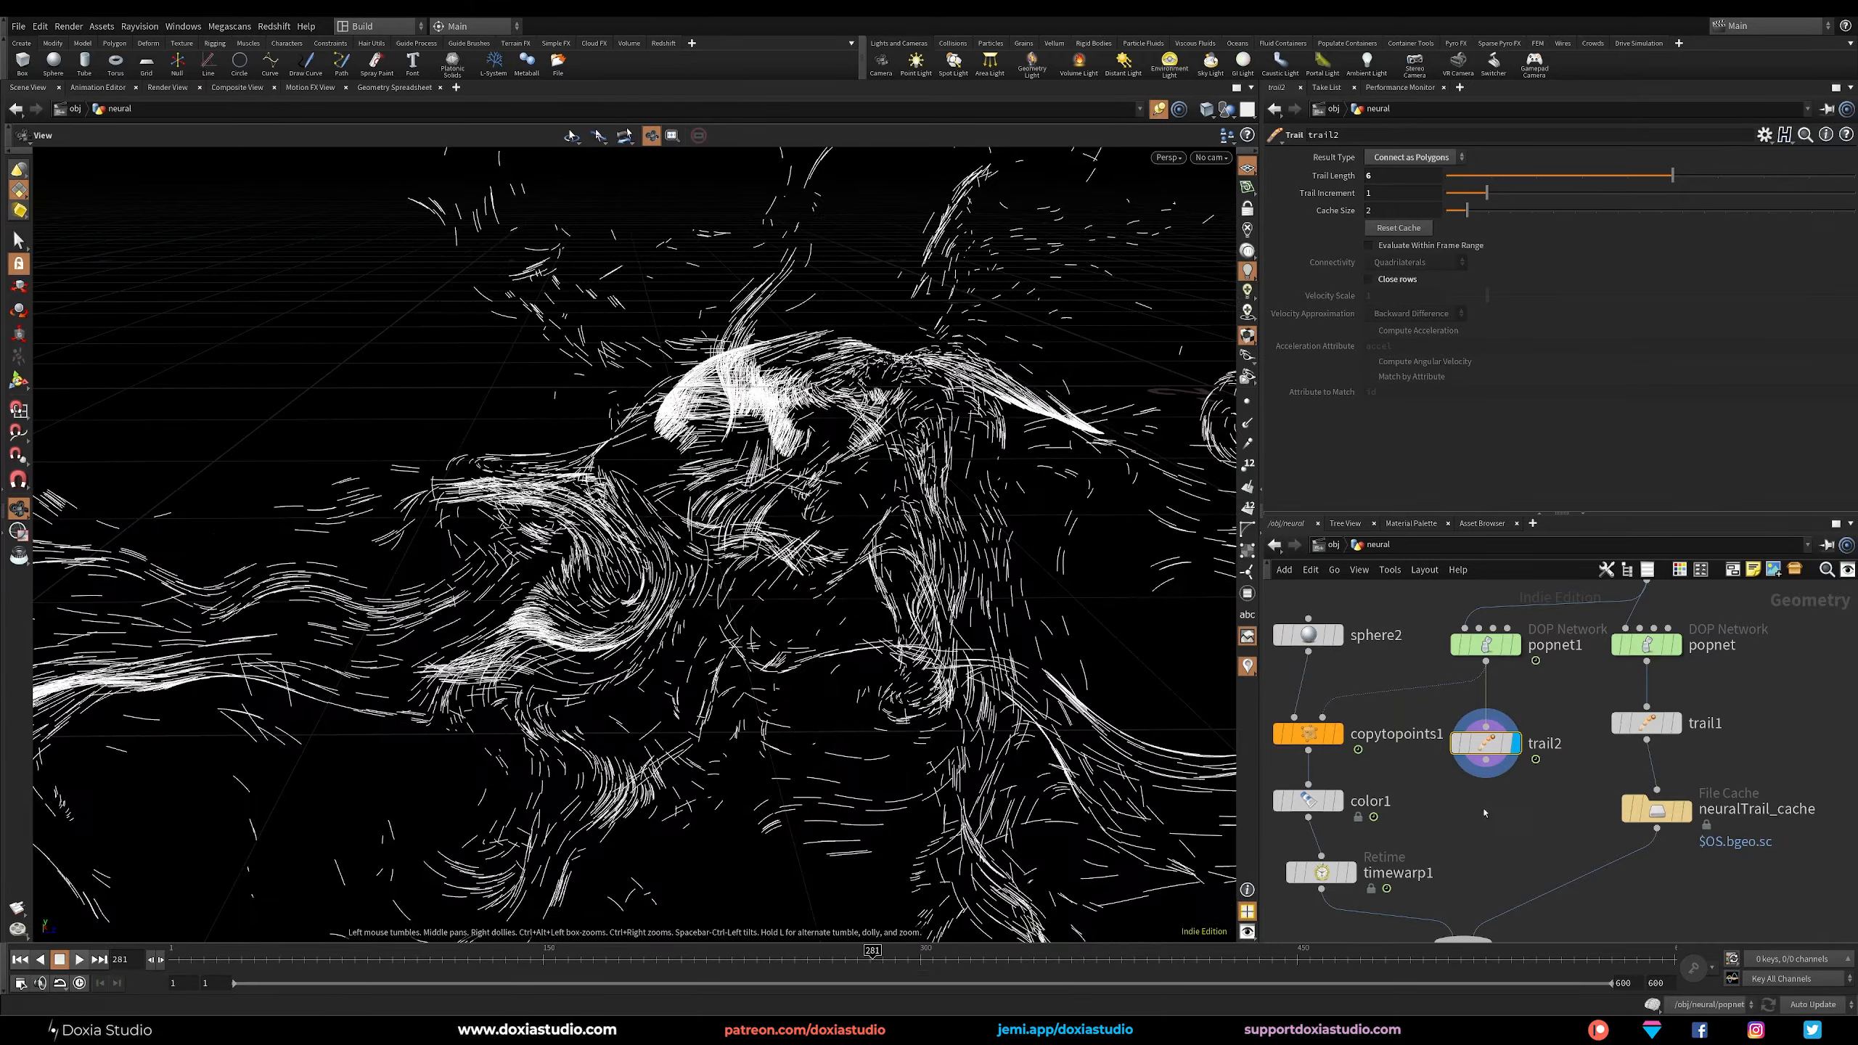
pyautogui.press('Delete')
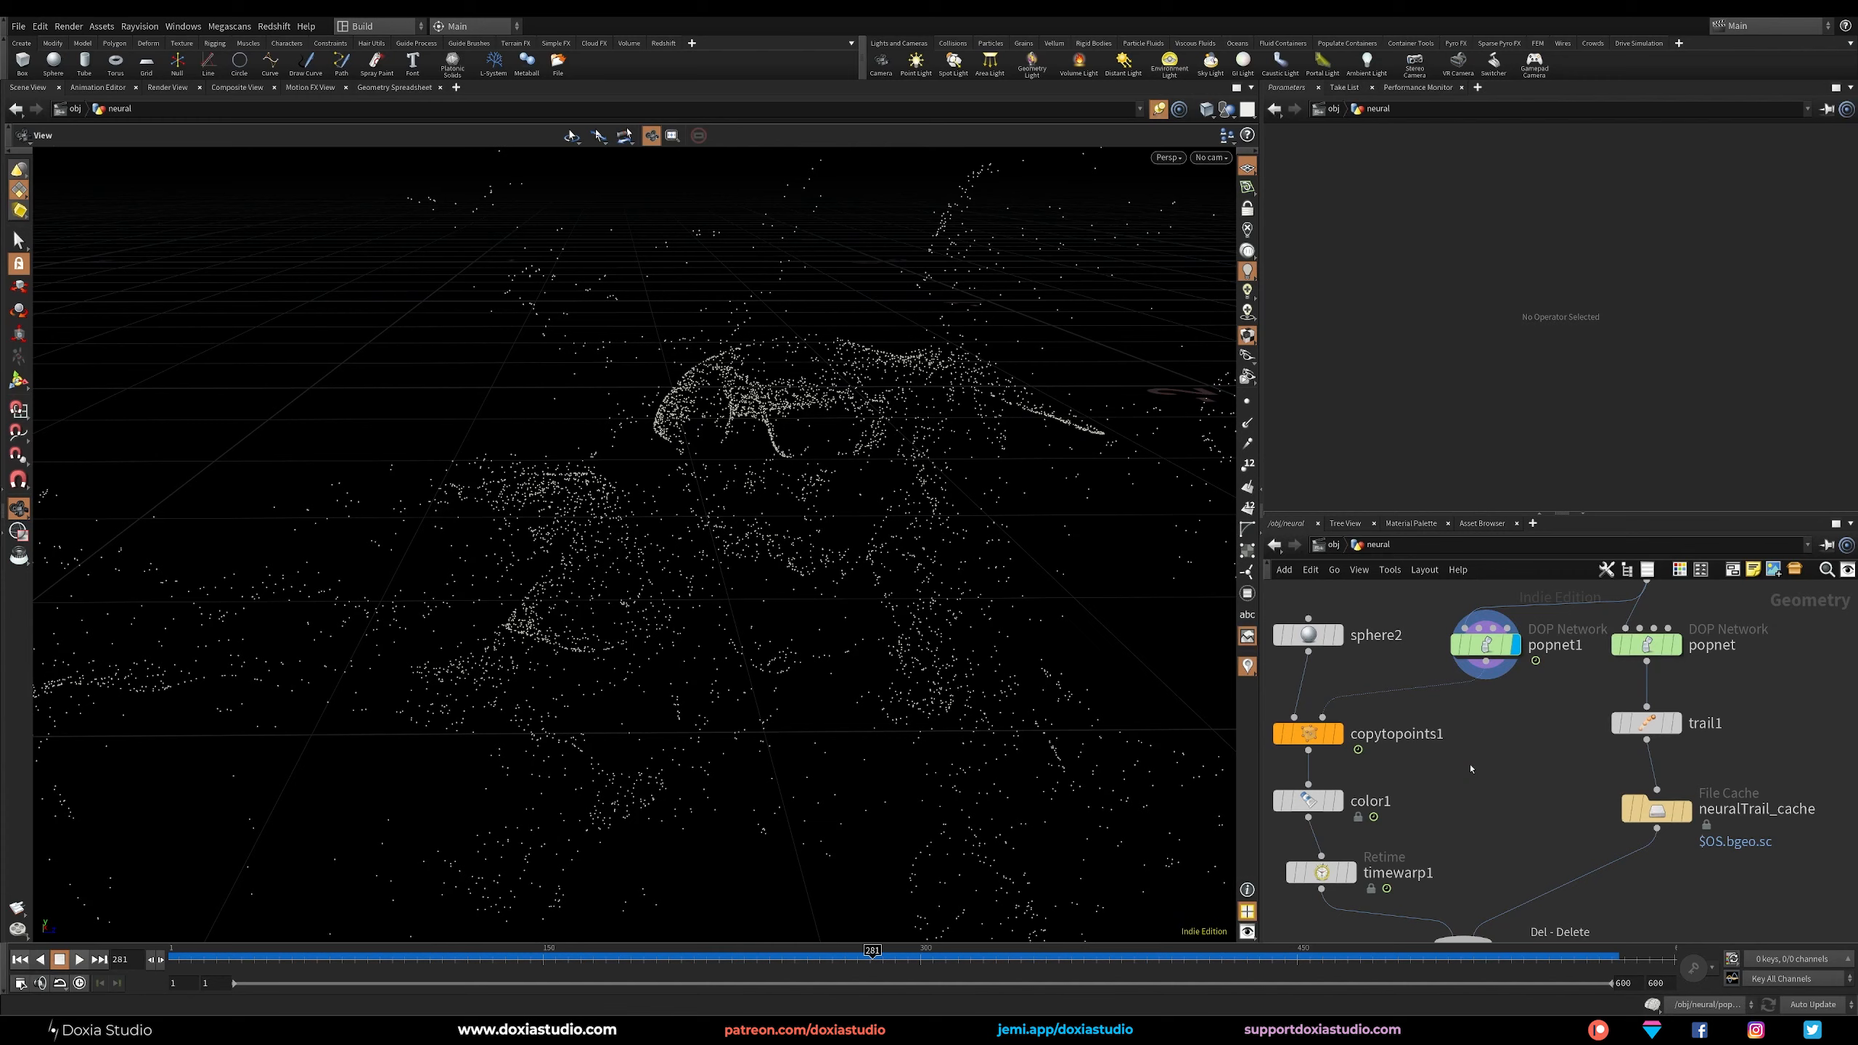
# Add a Point Wrangle connected to popnet1's output and display it.
pyautogui.click(1485, 663)
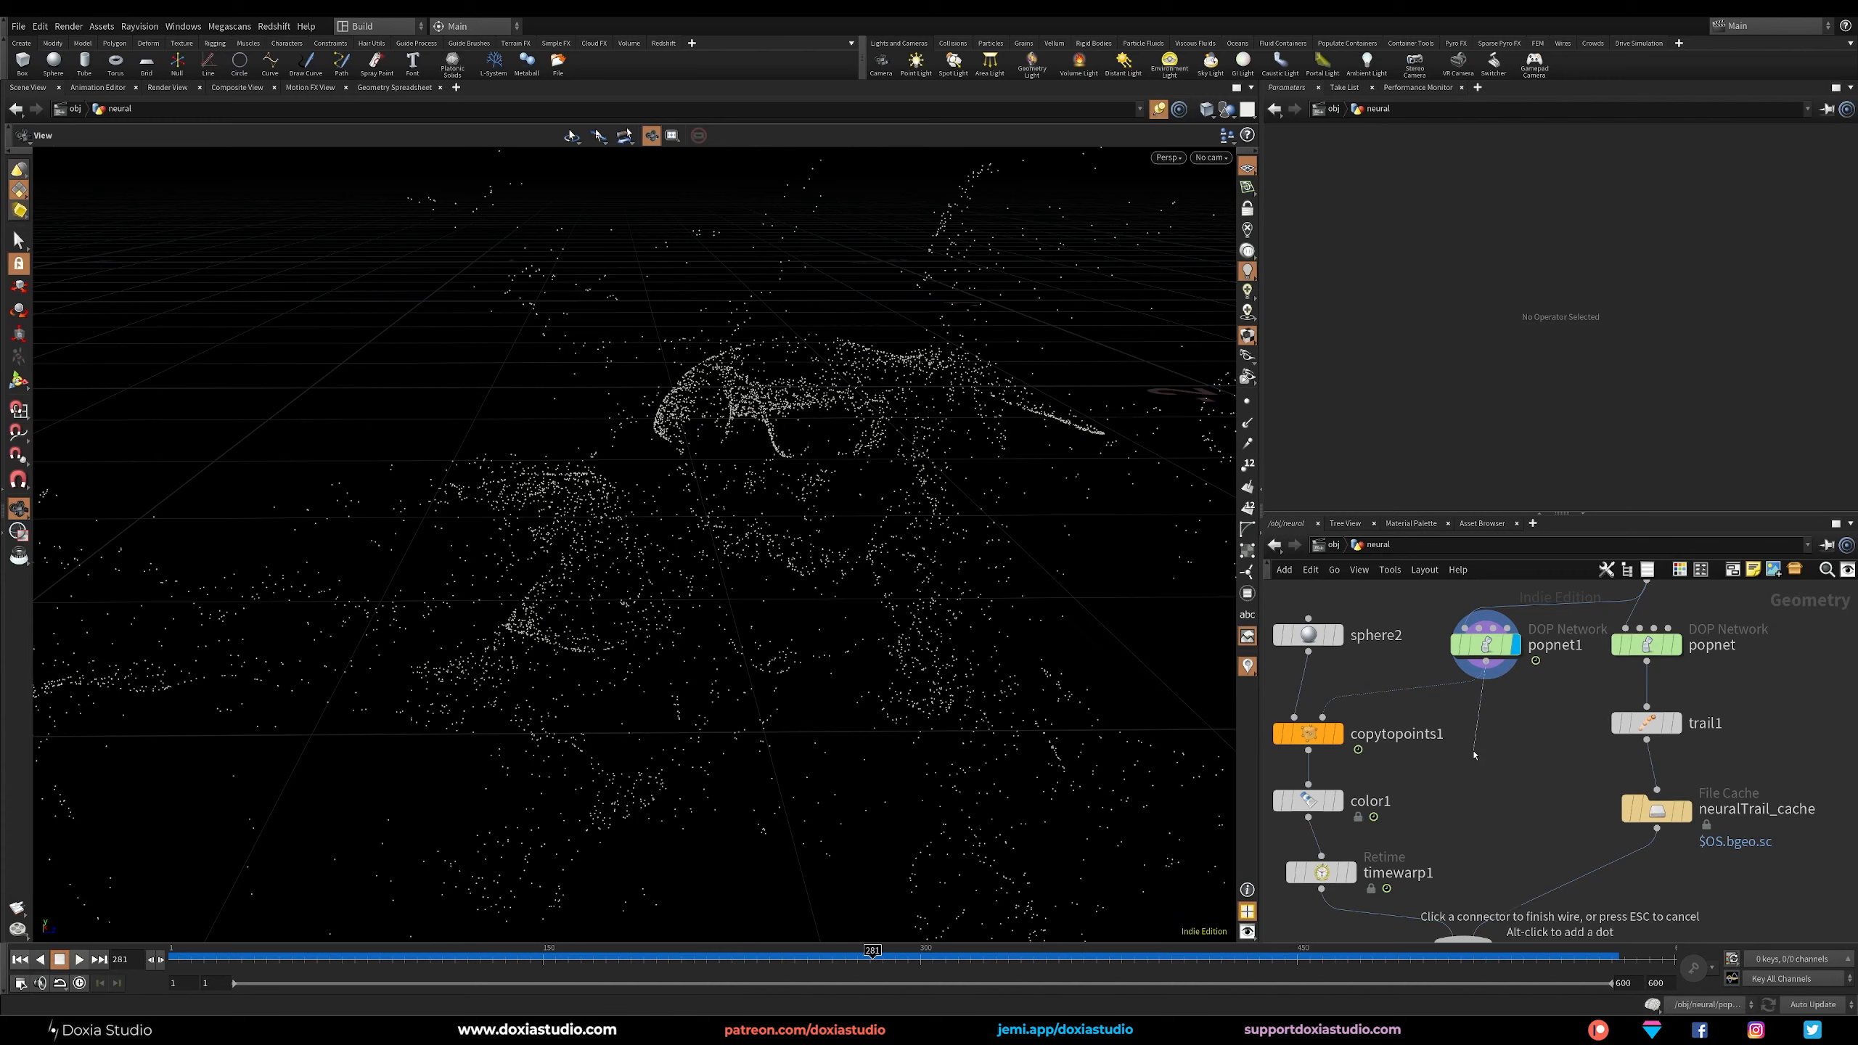
pyautogui.press('Tab')
pyautogui.write('wrang')
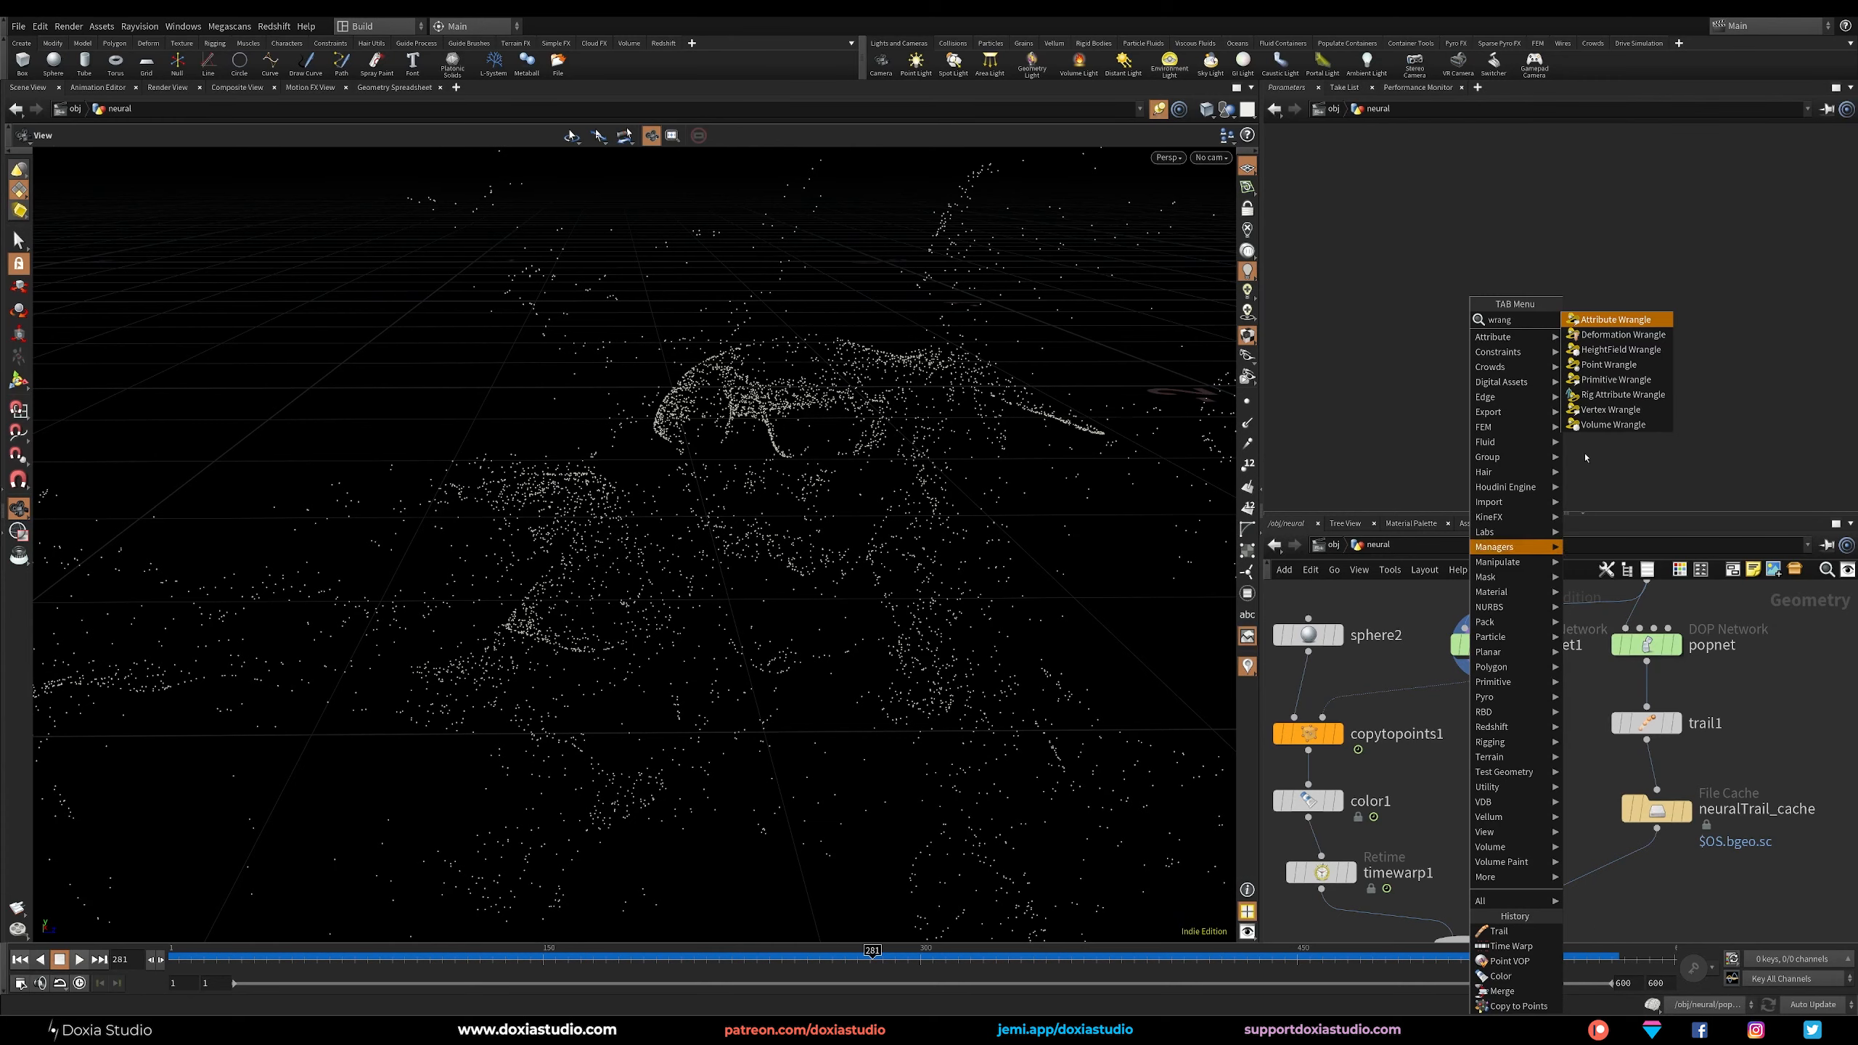
pyautogui.click(1608, 364)
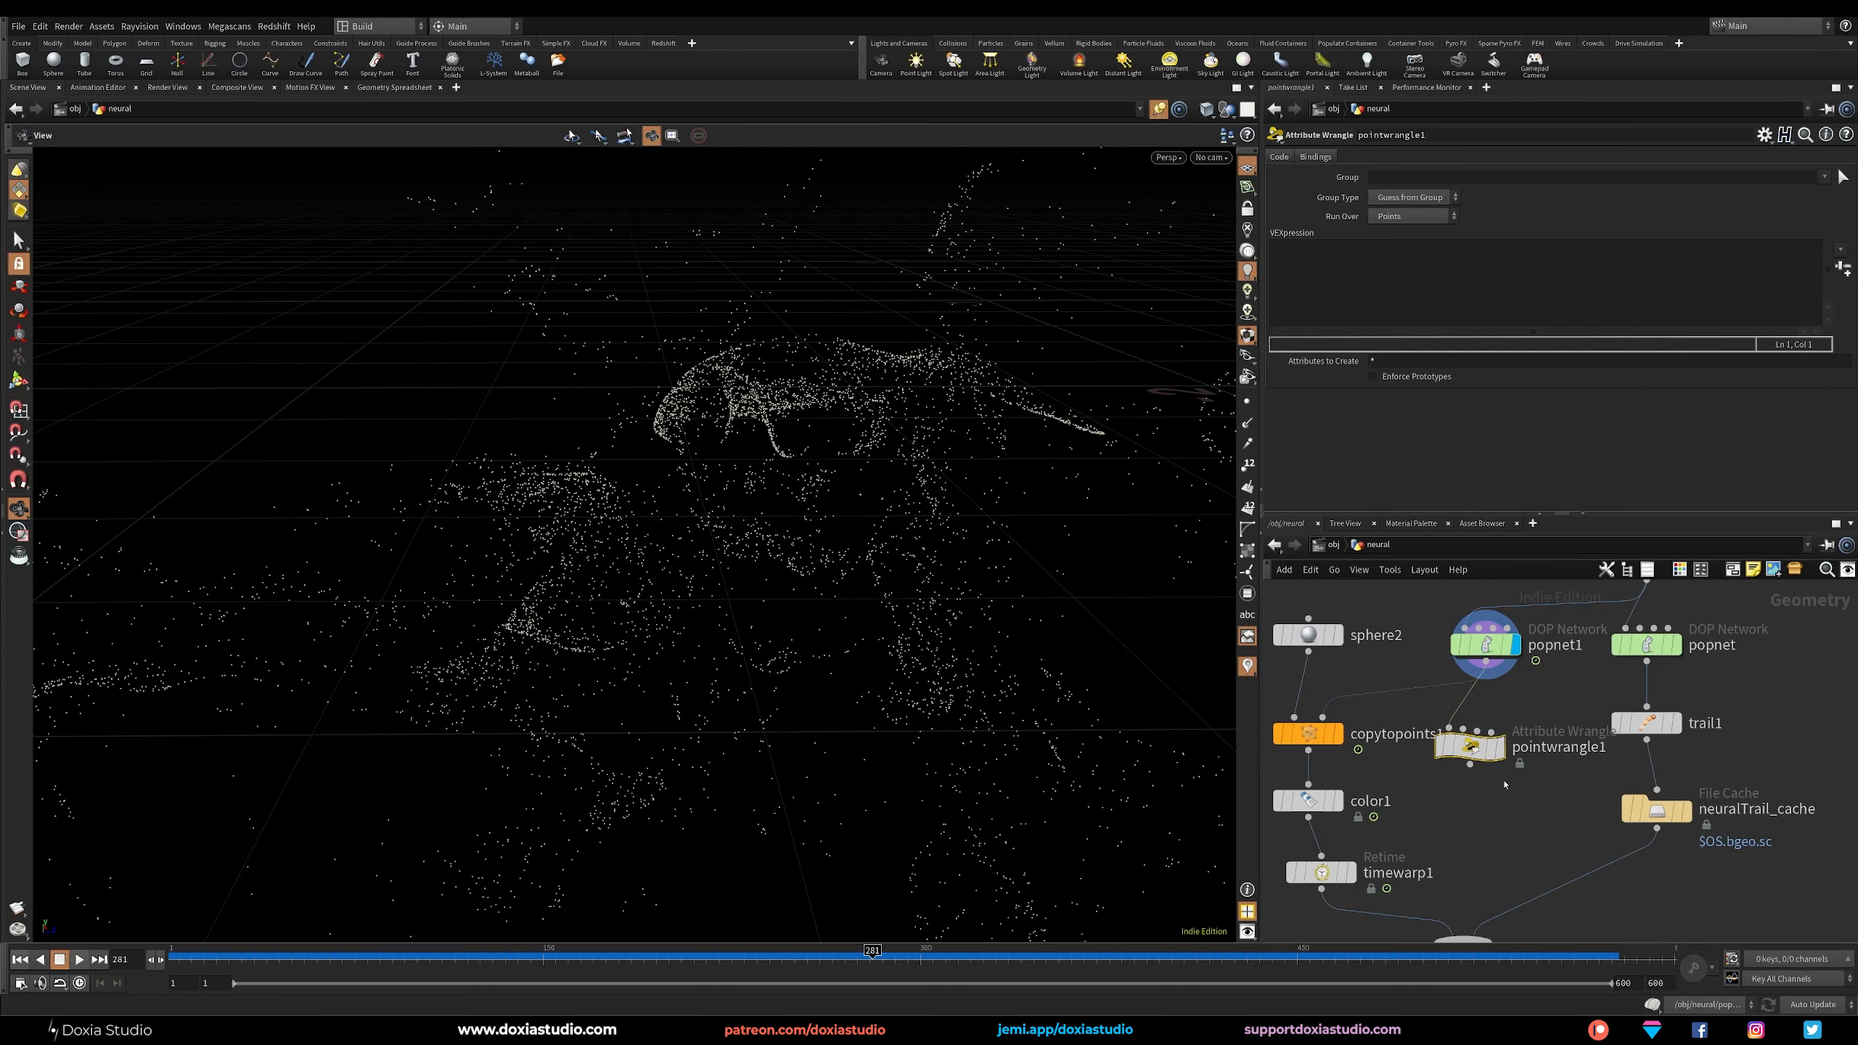
pyautogui.click(1499, 748)
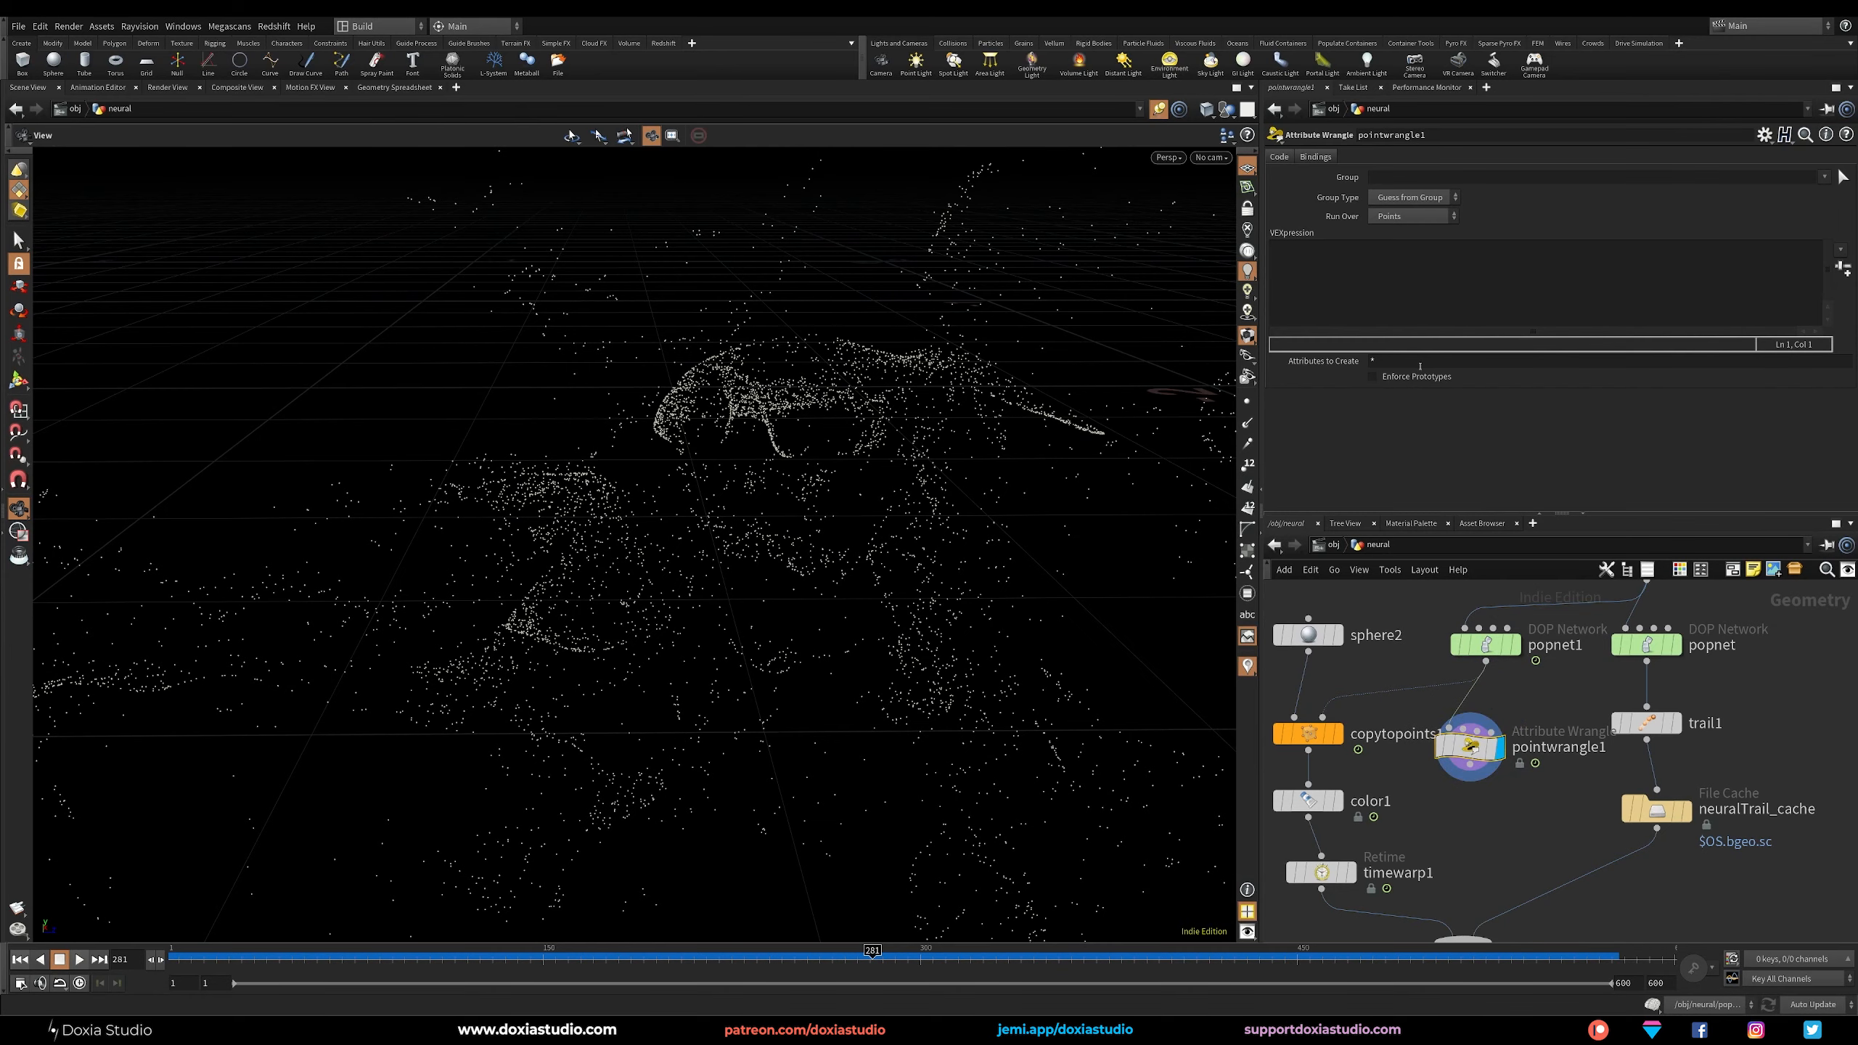
# Check the point attributes in the geometry spreadsheet and start pointwrangle1's VEX expression with i@startingID.
pyautogui.click(1386, 275)
pyautogui.click(400, 88)
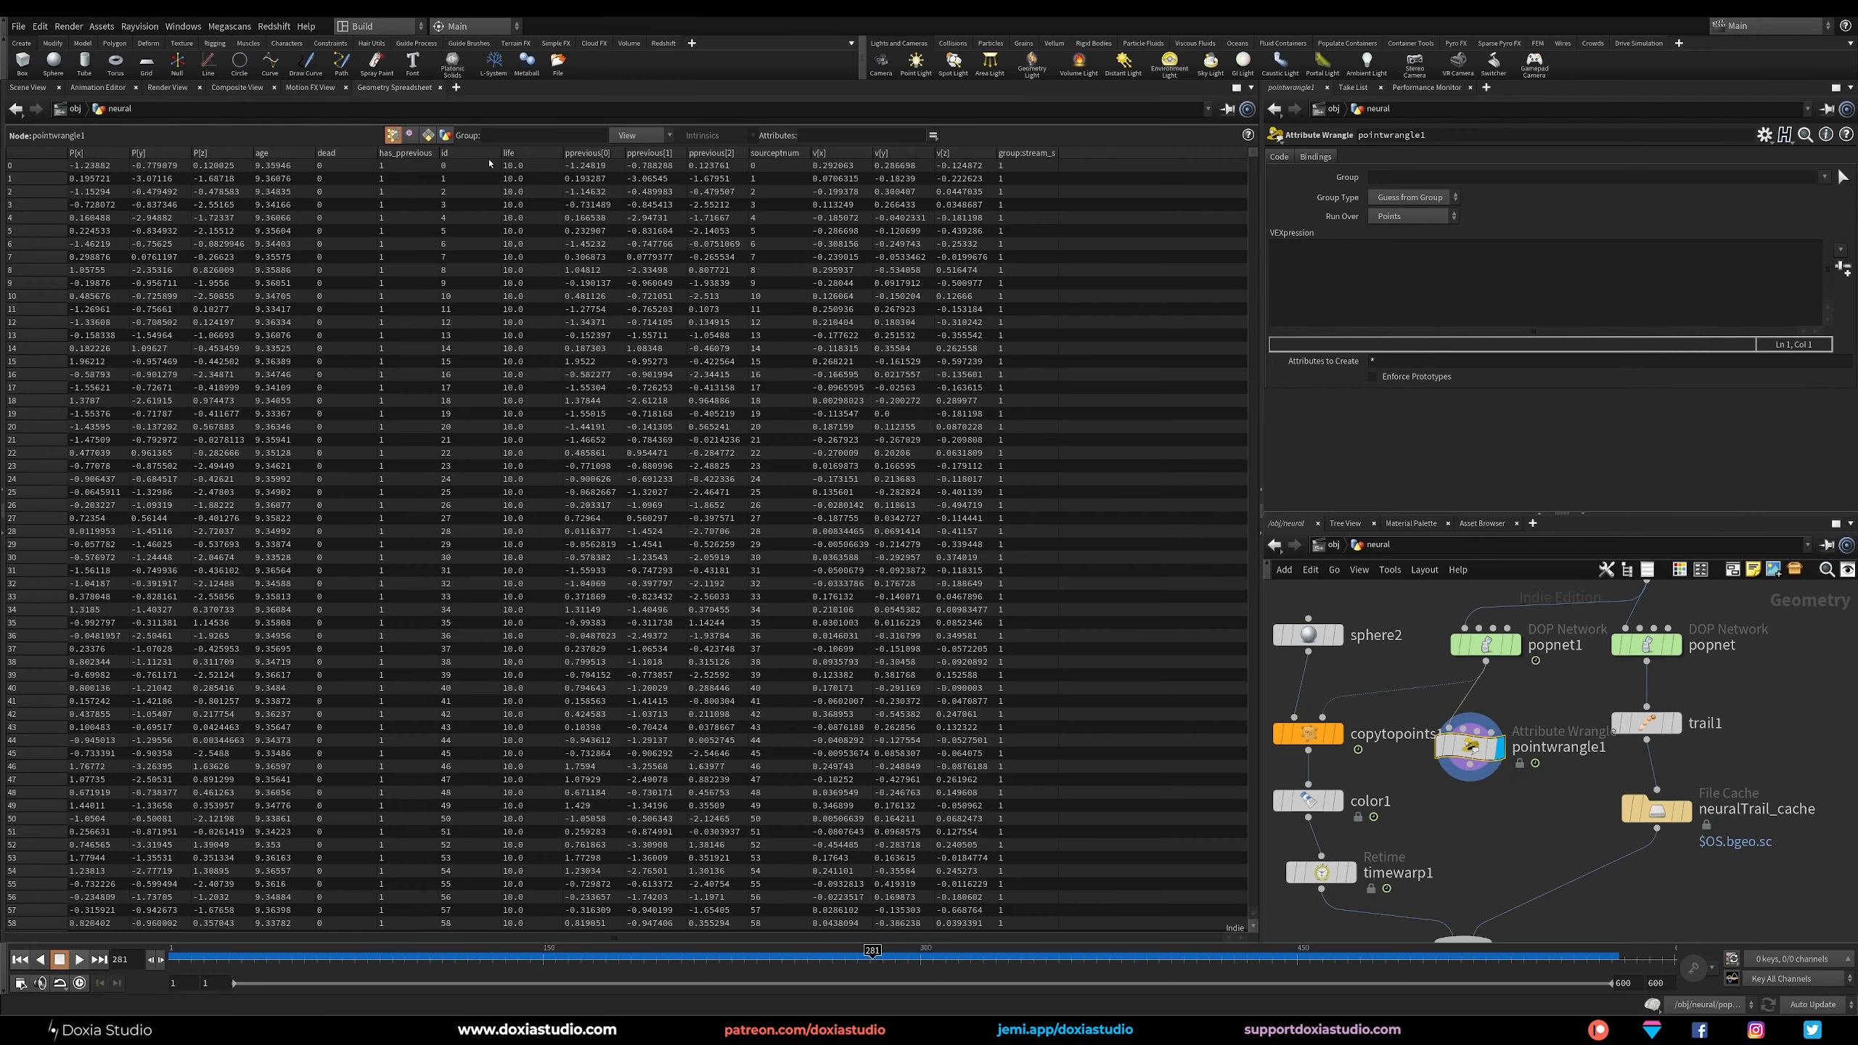
pyautogui.click(459, 156)
pyautogui.click(1290, 278)
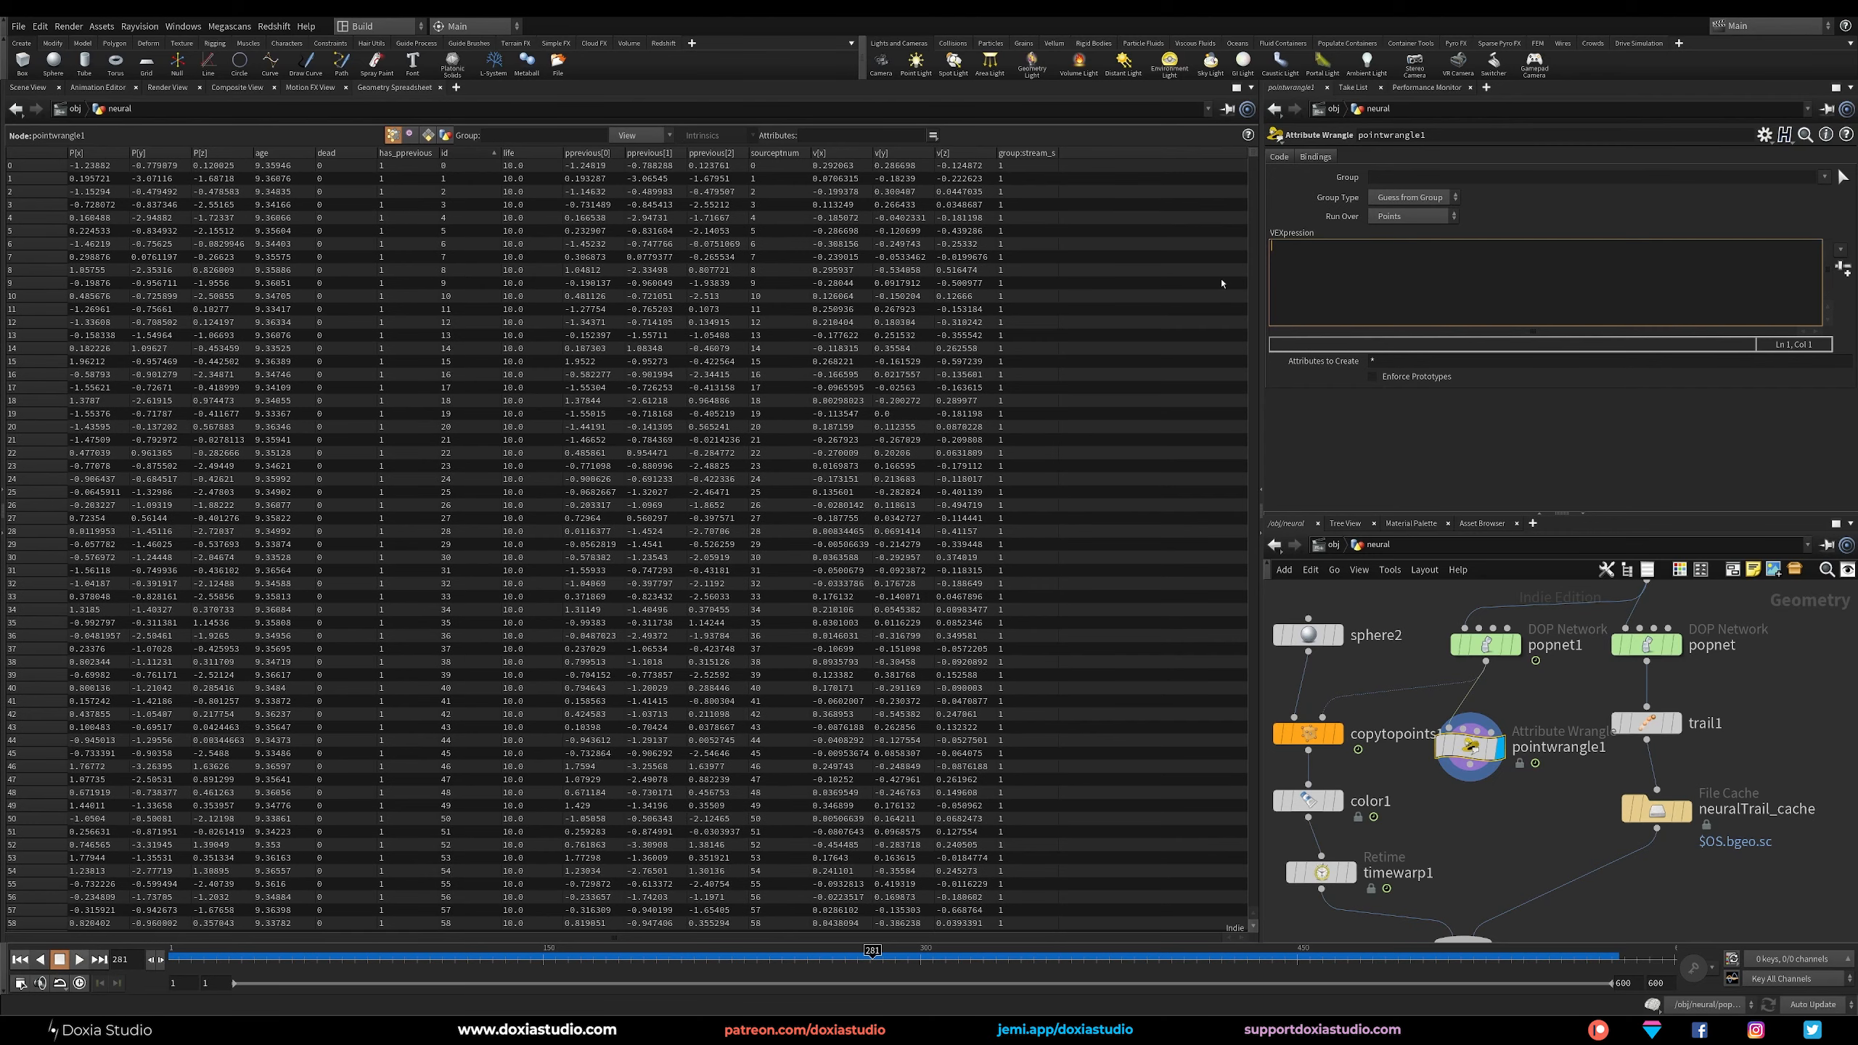
pyautogui.write('i@')
pyautogui.write('startingID')
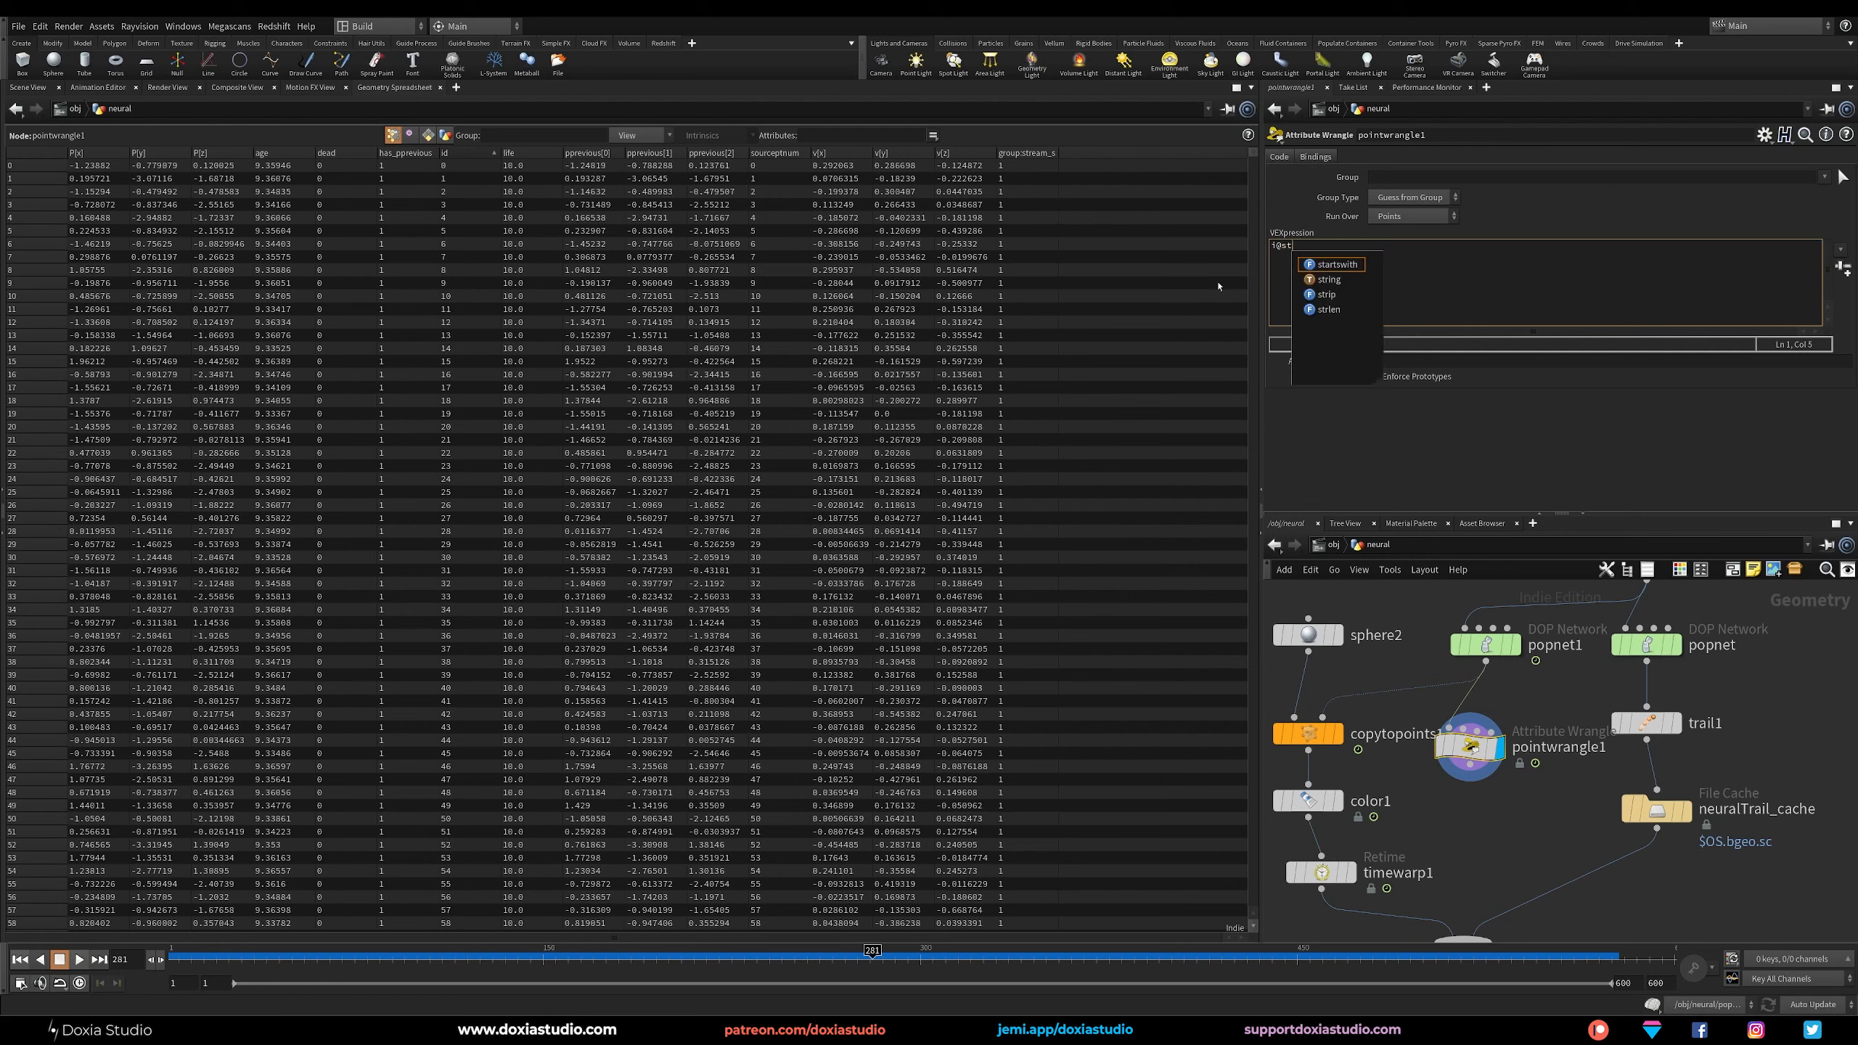
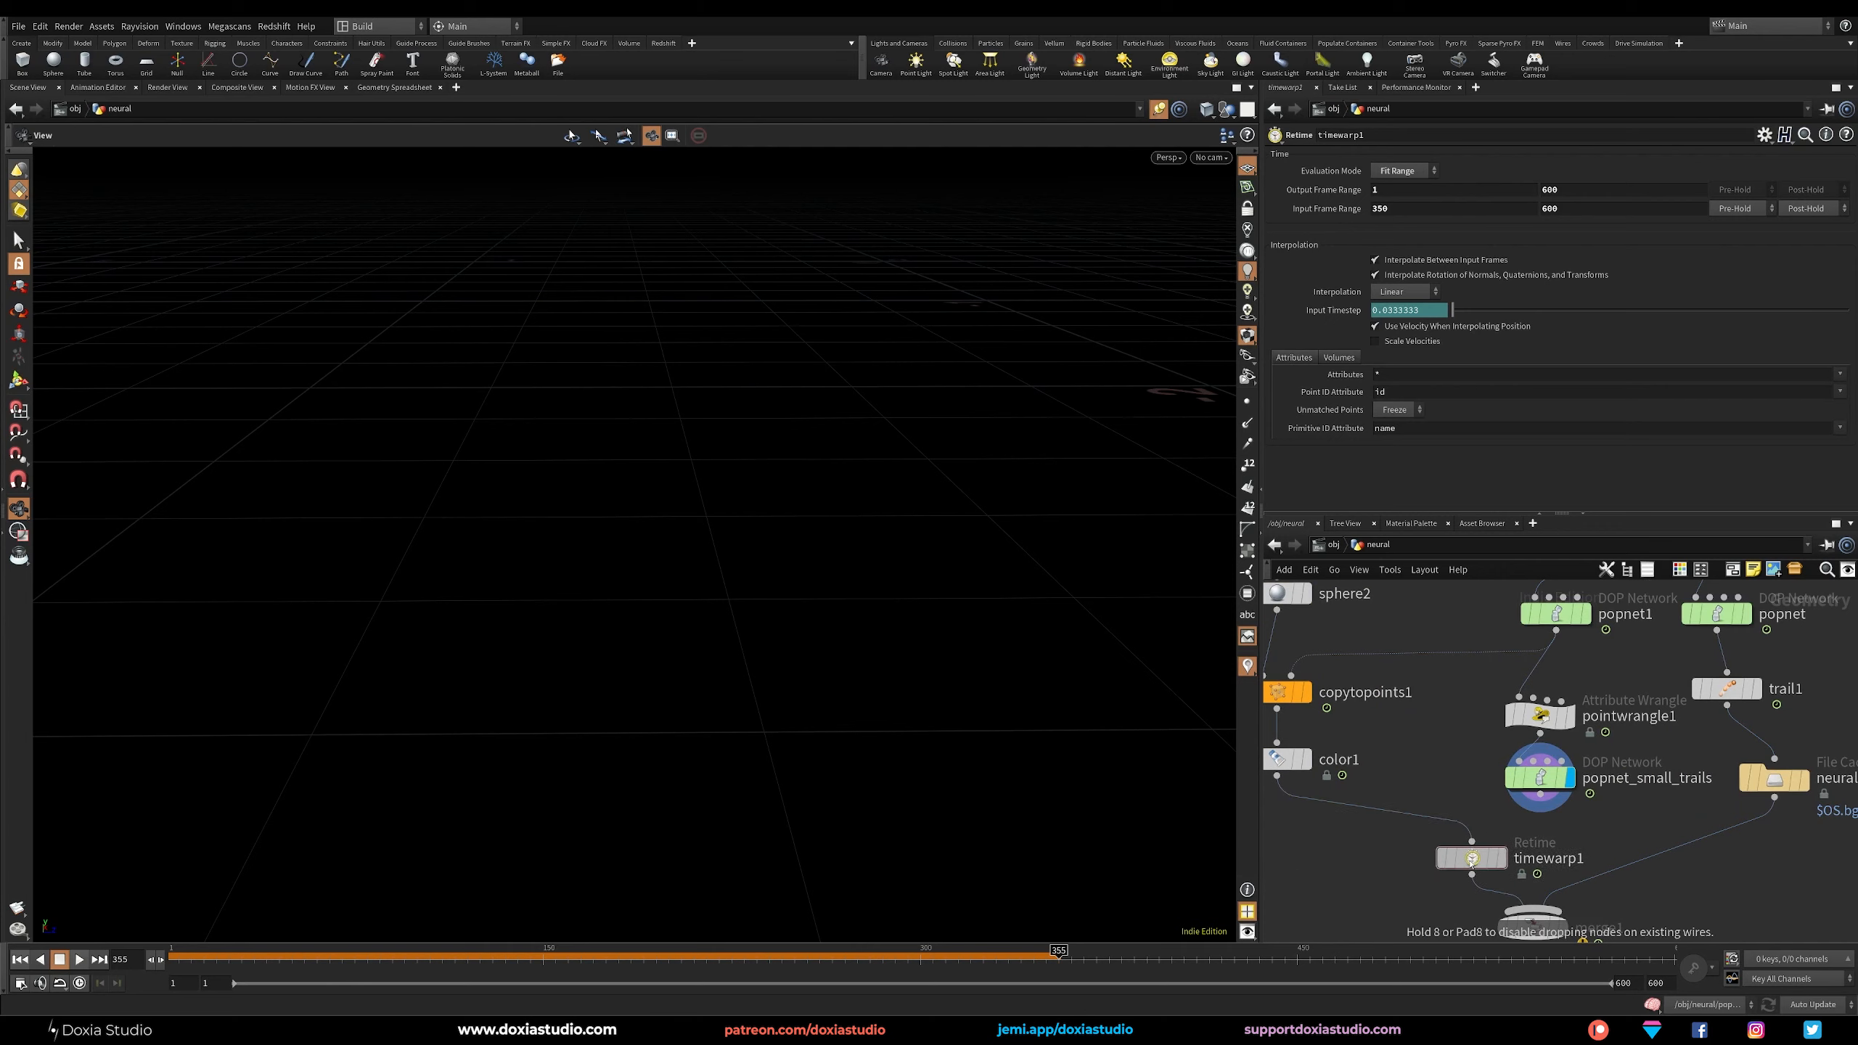
# Go inside popnet_small_trails and move the source_first_input node farther above wire_pops_into_here.
pyautogui.moveTo(1599, 813); pyautogui.dragTo(1563, 826, button='middle')
pyautogui.moveTo(1565, 826); pyautogui.dragTo(1518, 714)
pyautogui.click(1492, 778)
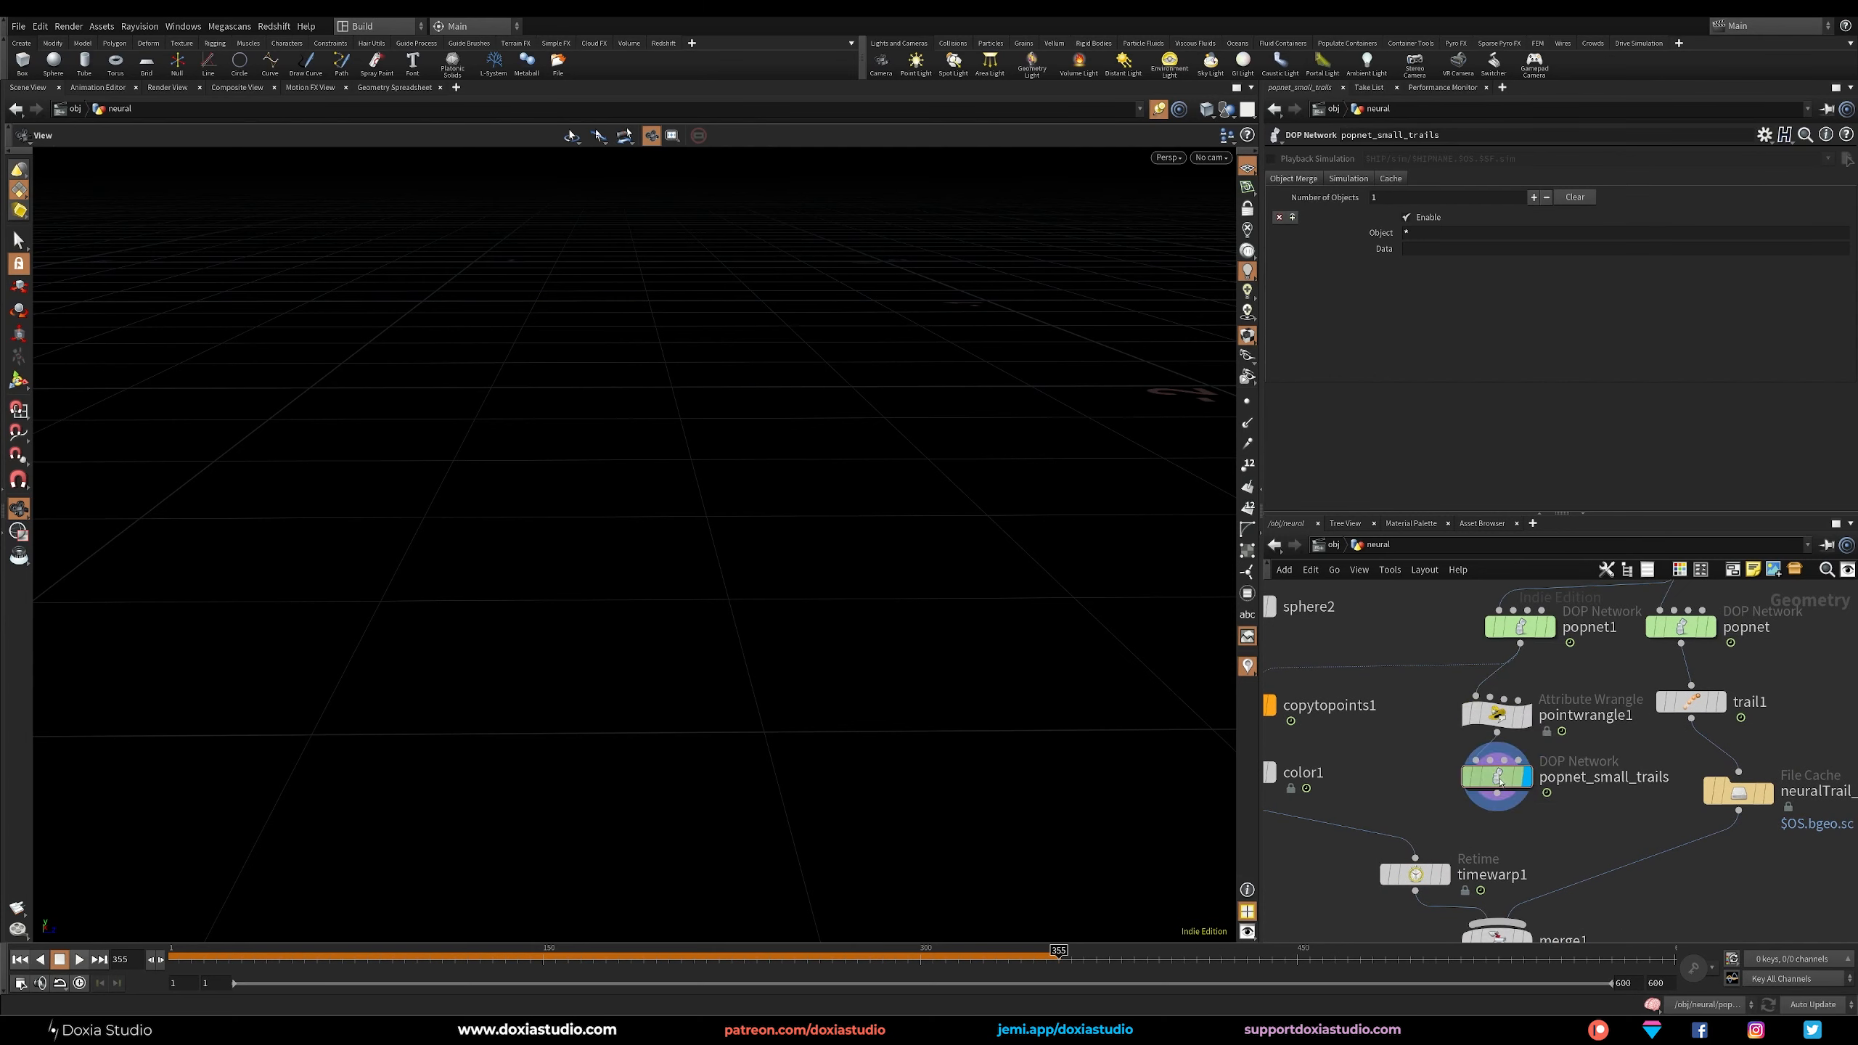
pyautogui.doubleClick(1488, 781)
pyautogui.press('u')
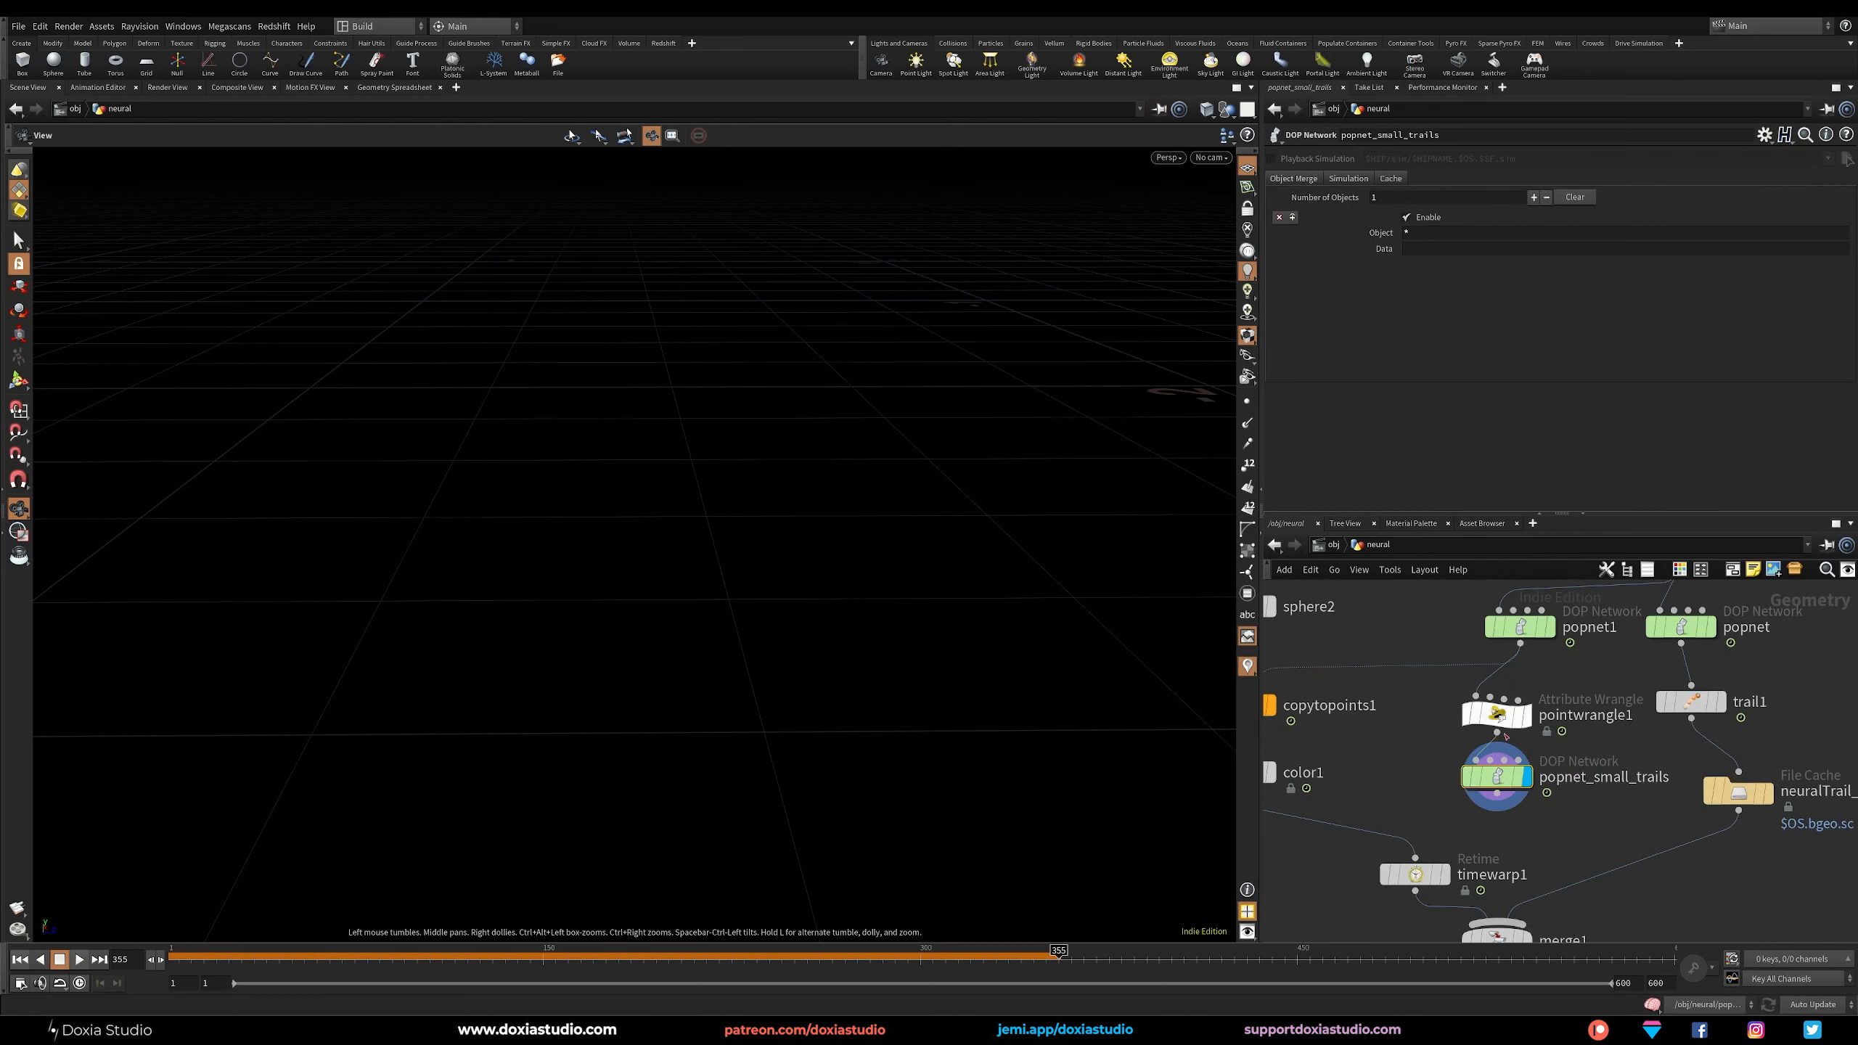
pyautogui.press('i')
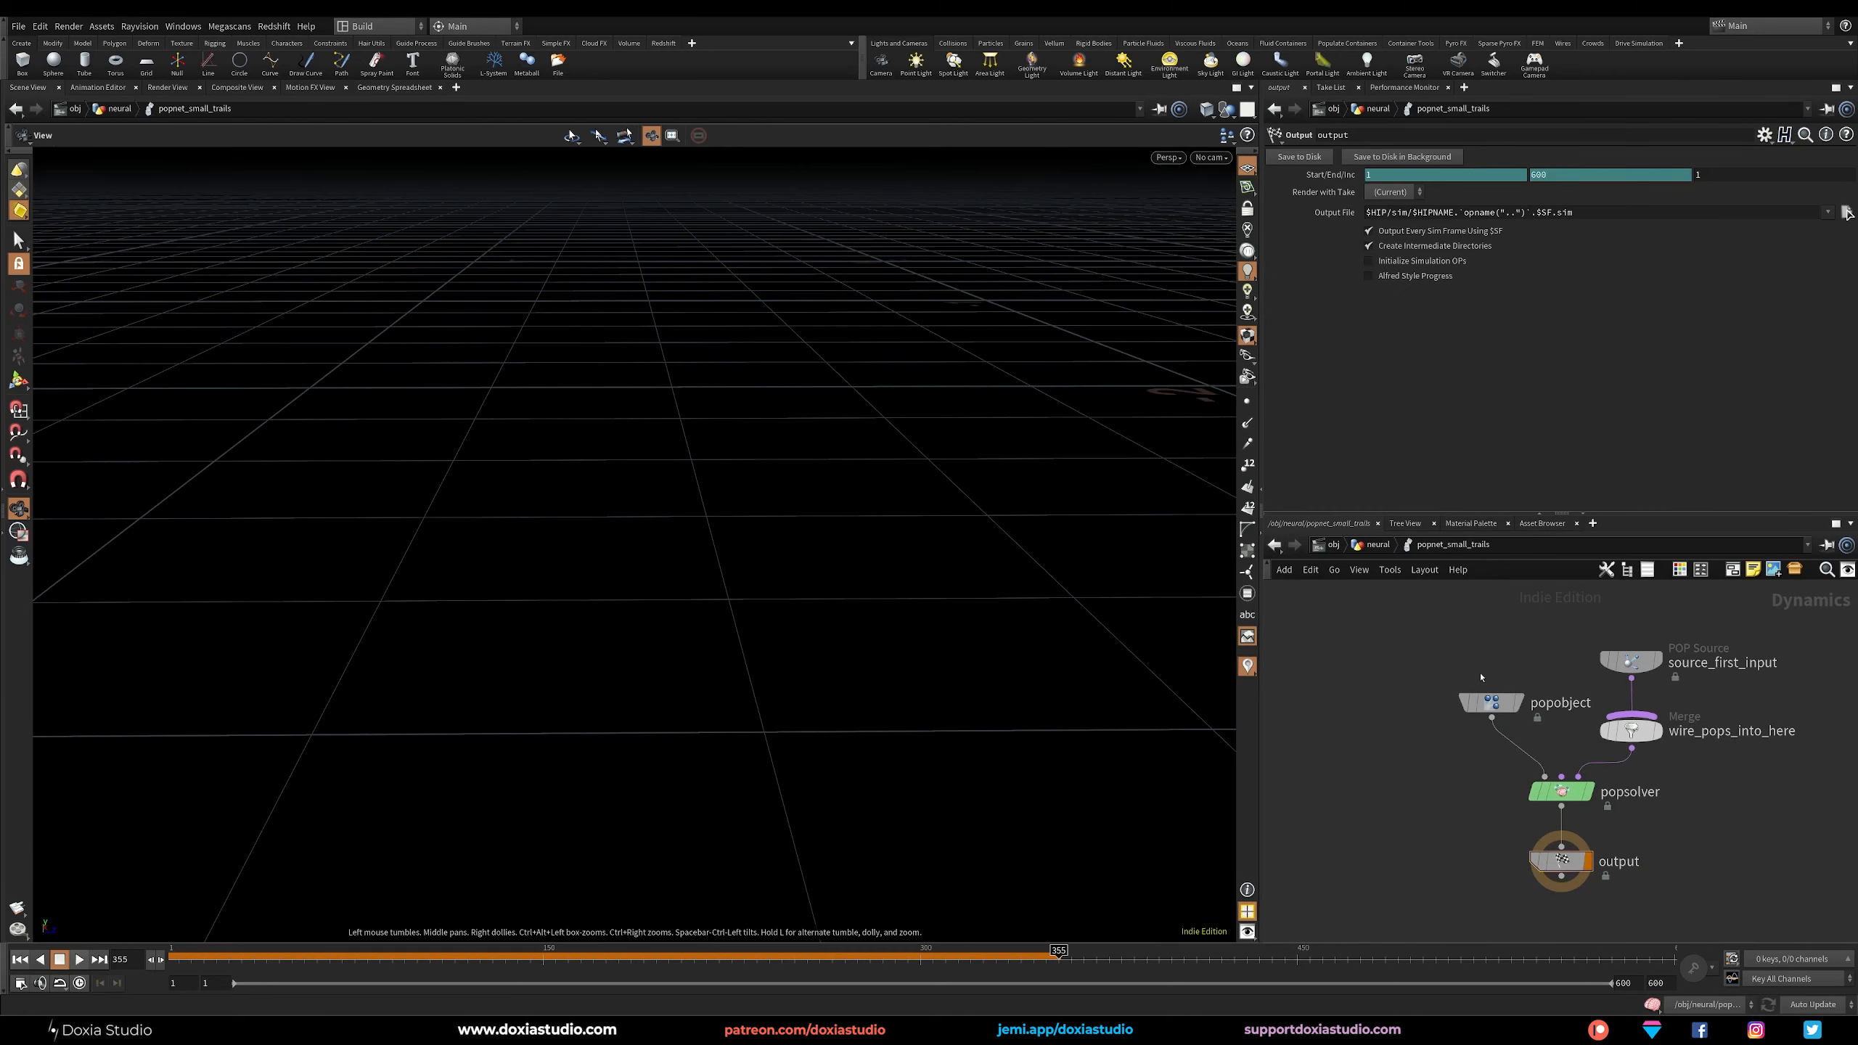
pyautogui.moveTo(1635, 656); pyautogui.dragTo(1635, 615)
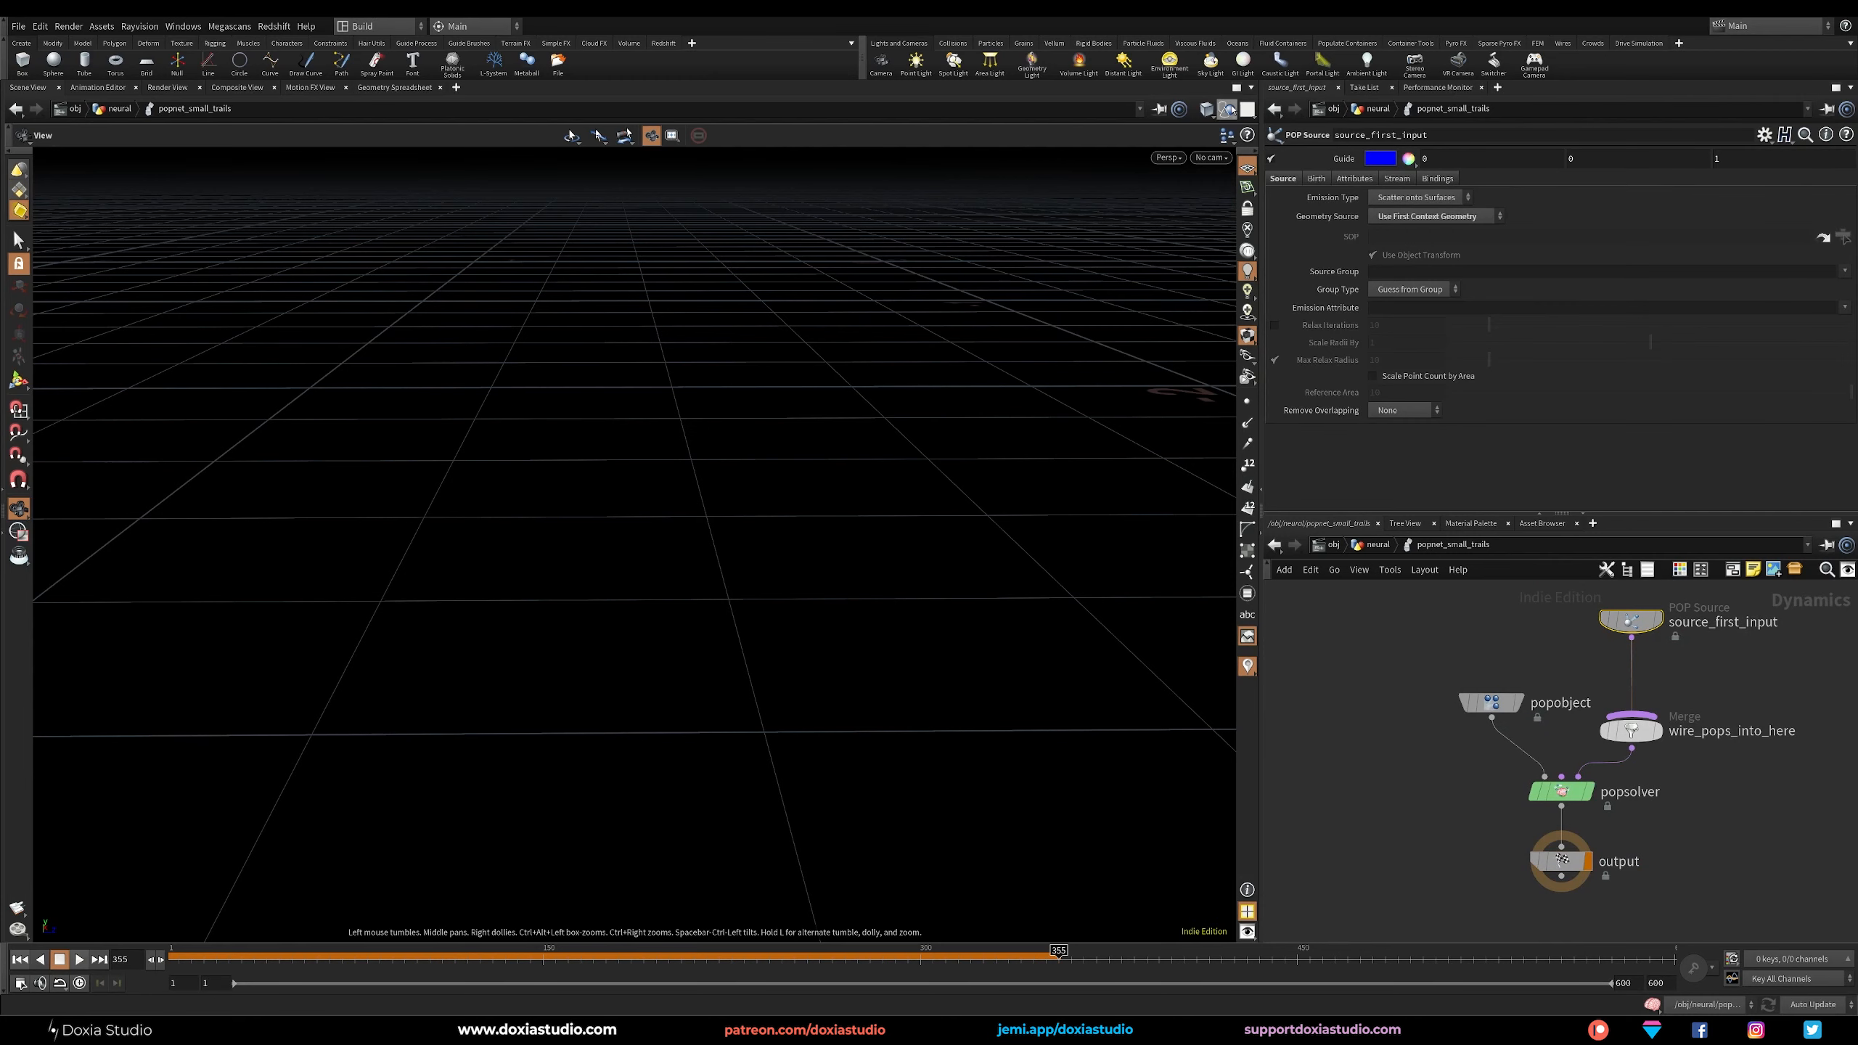
# Change source_first_input's emission type and set its particle life expectancy to 1.
pyautogui.click(1387, 204)
pyautogui.click(1393, 192)
pyautogui.click(1331, 183)
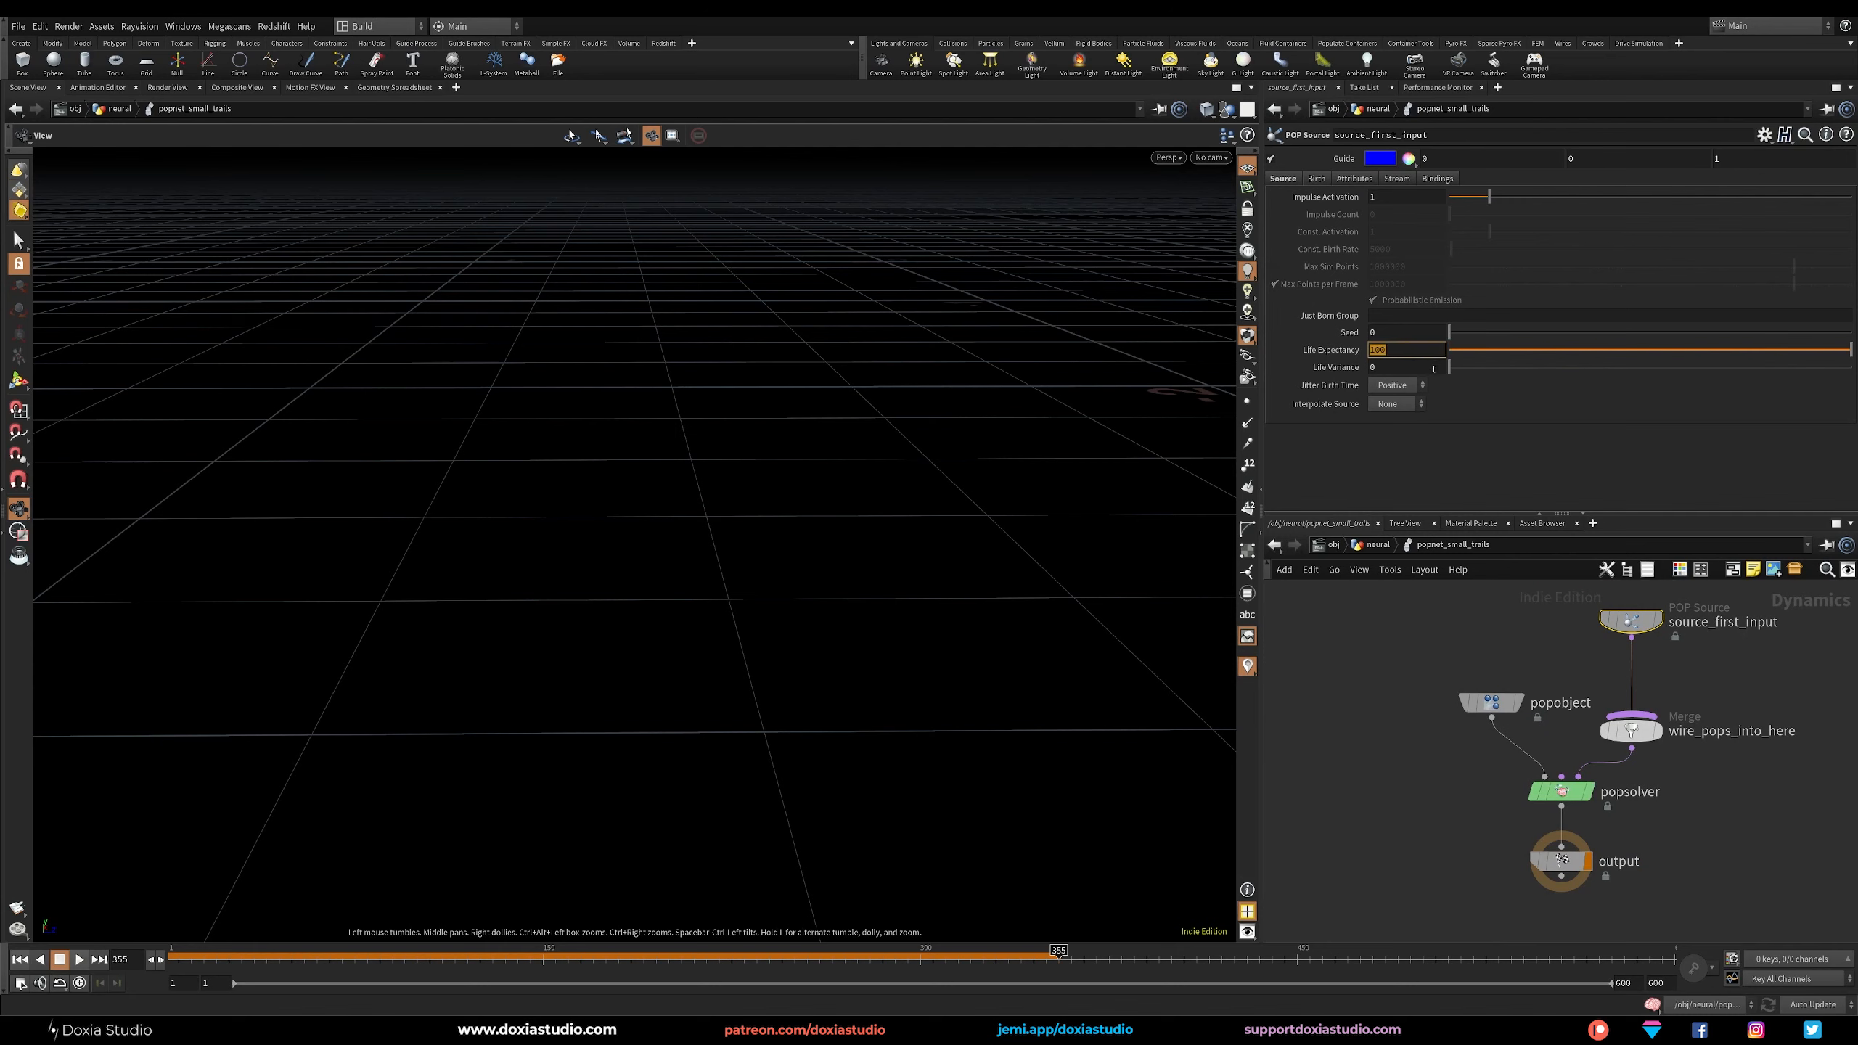
pyautogui.press('Return')
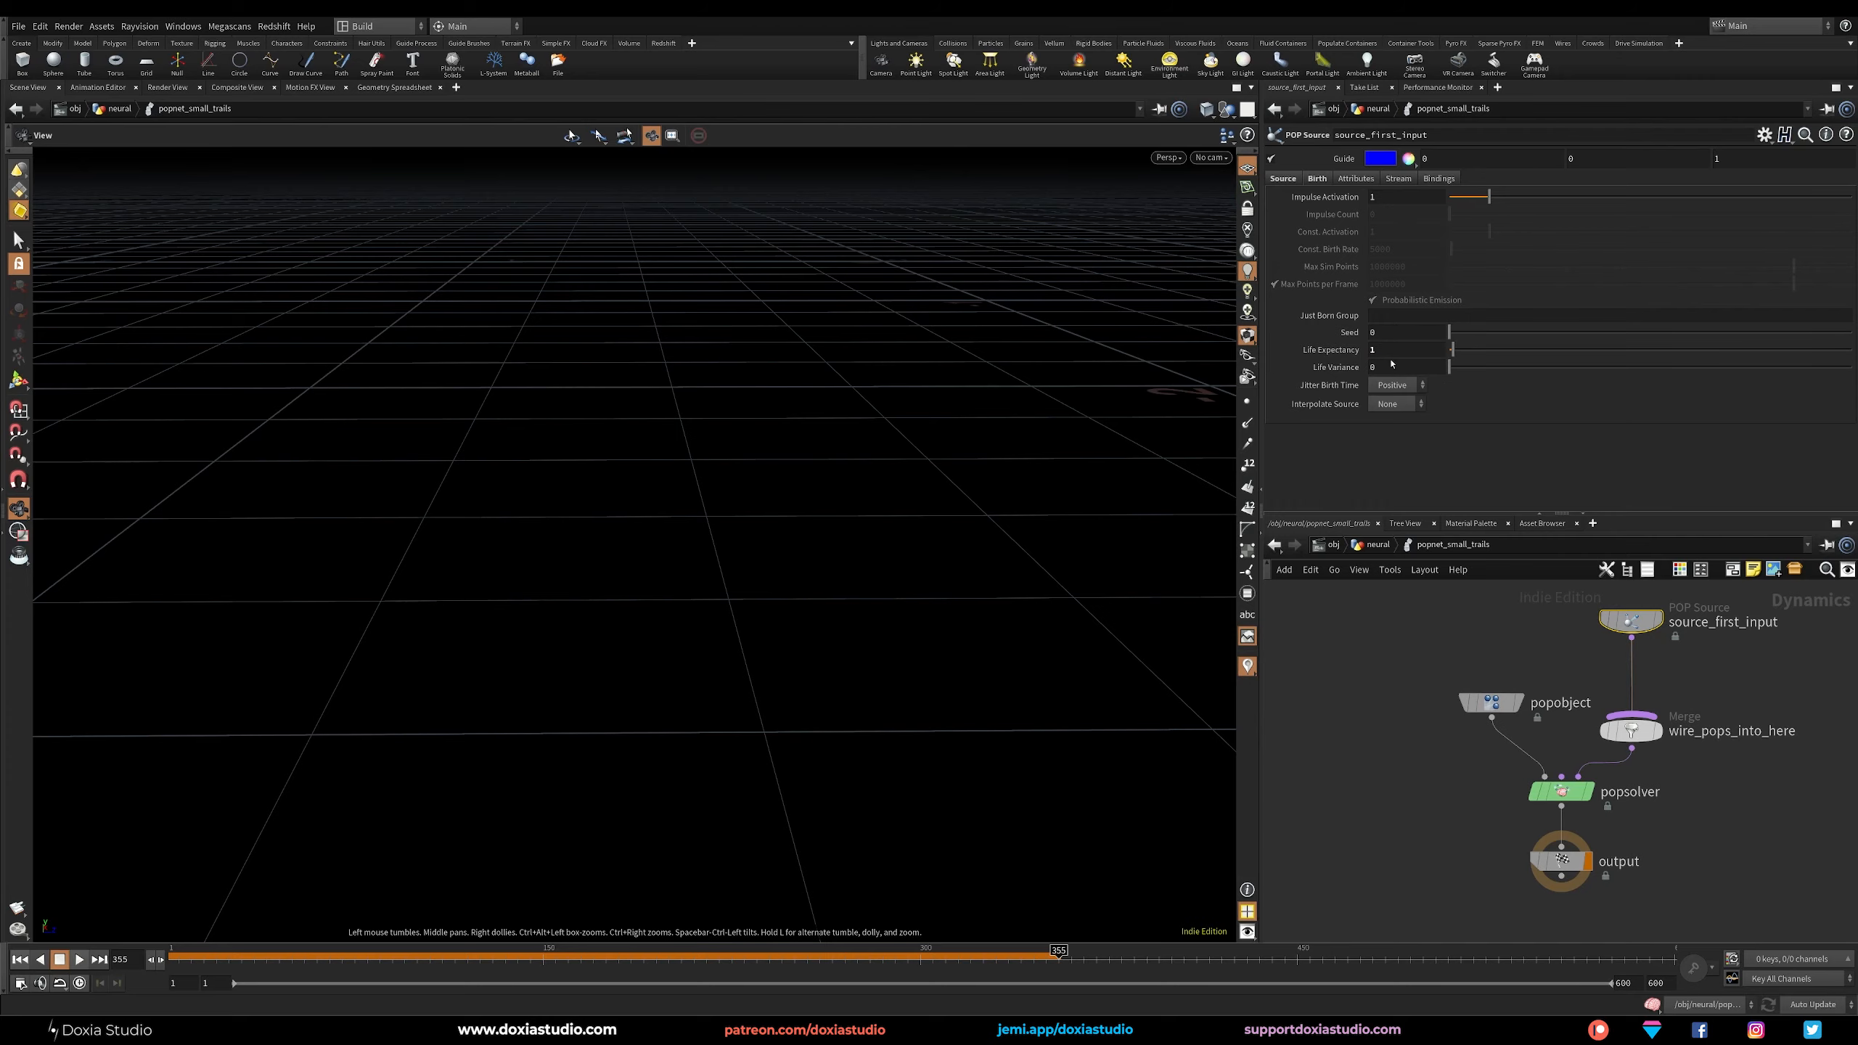
# Play the small-trails simulation from the first frame and stop it at about frame 267.
pyautogui.click(21, 961)
pyautogui.click(80, 960)
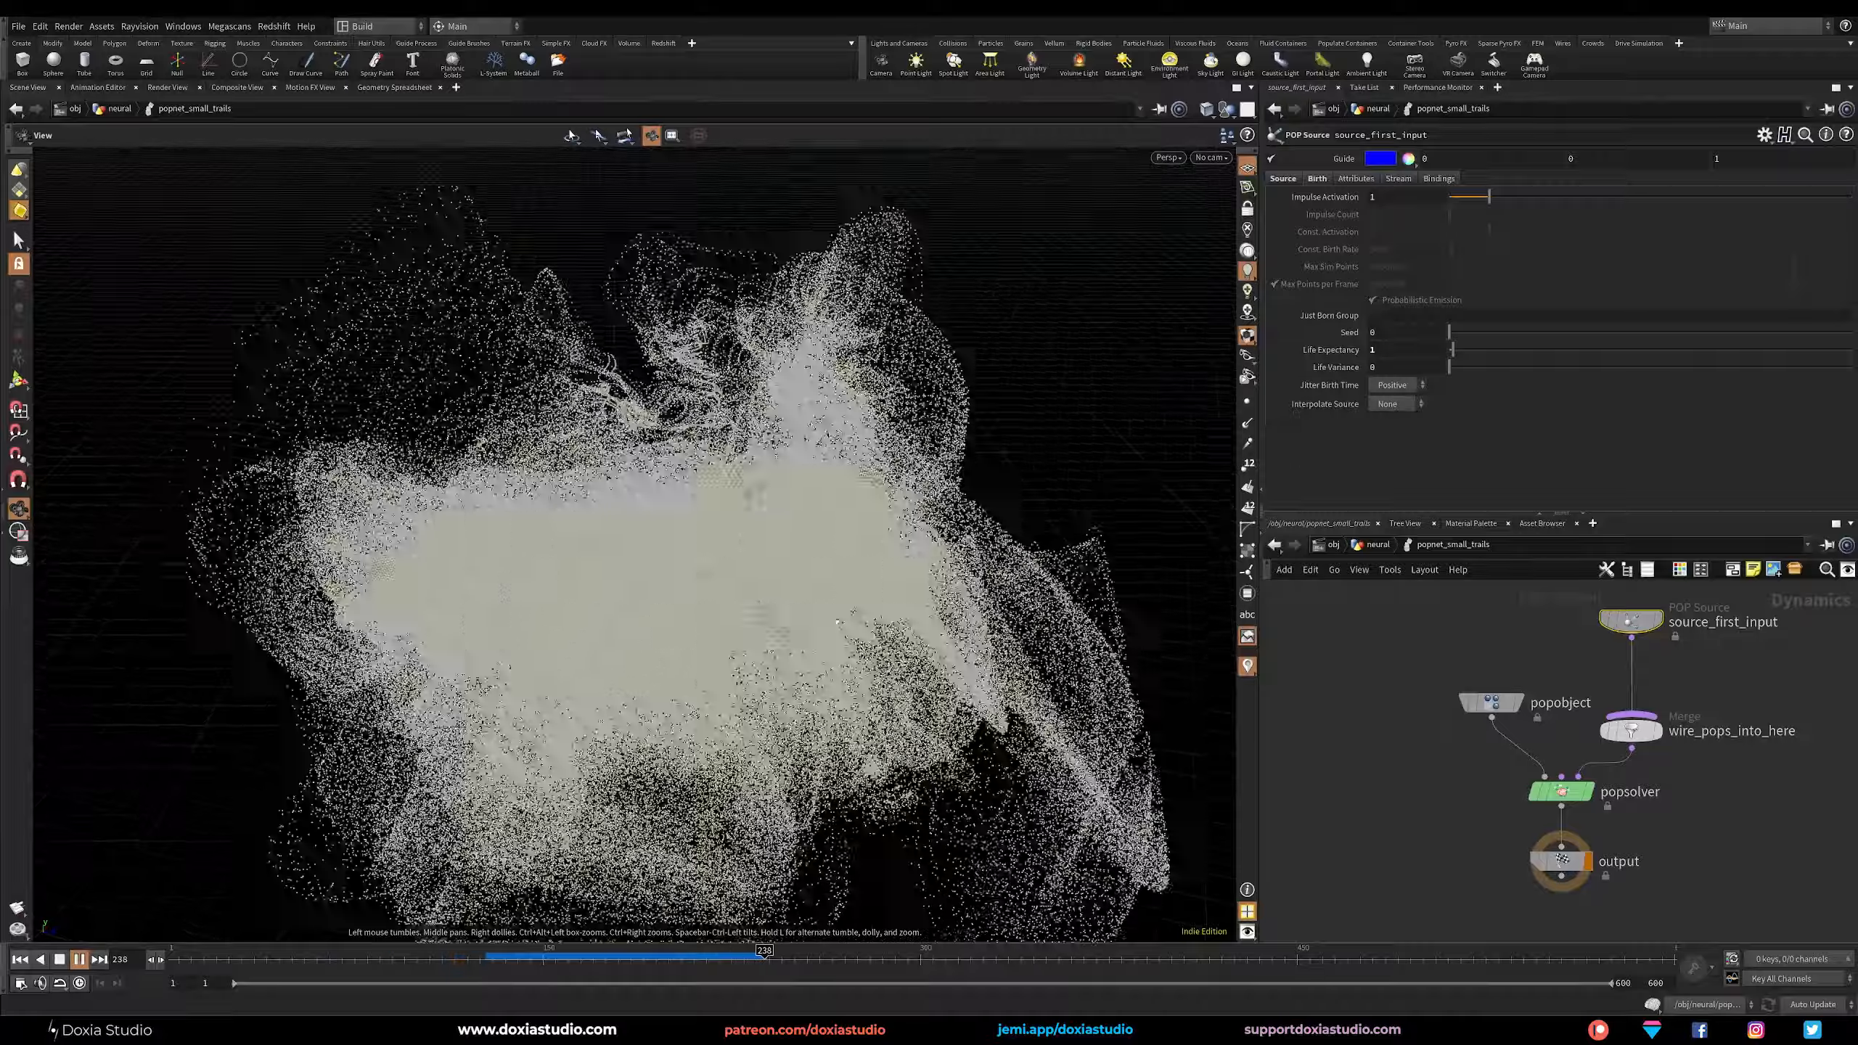
pyautogui.click(79, 959)
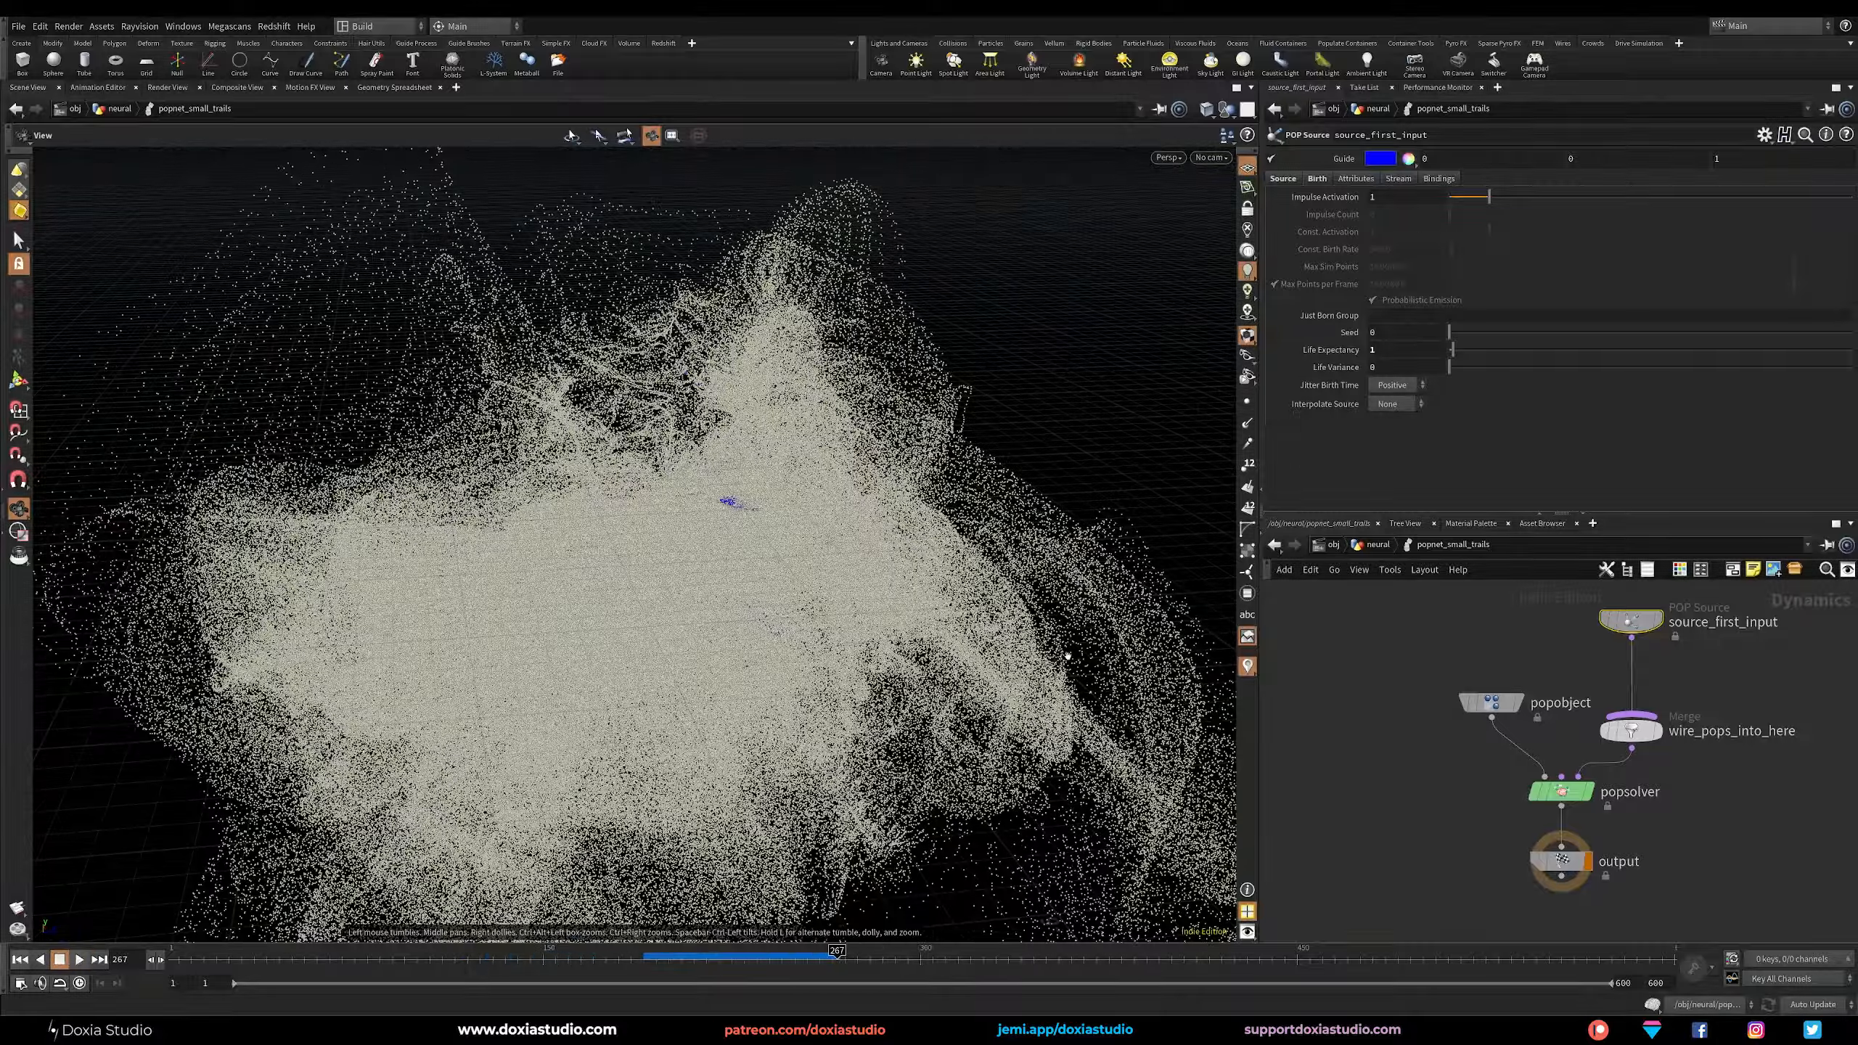
# Switch source_first_input's initial velocity to Set initial velocity, with a variance of 0 on all three axes.
pyautogui.click(1354, 178)
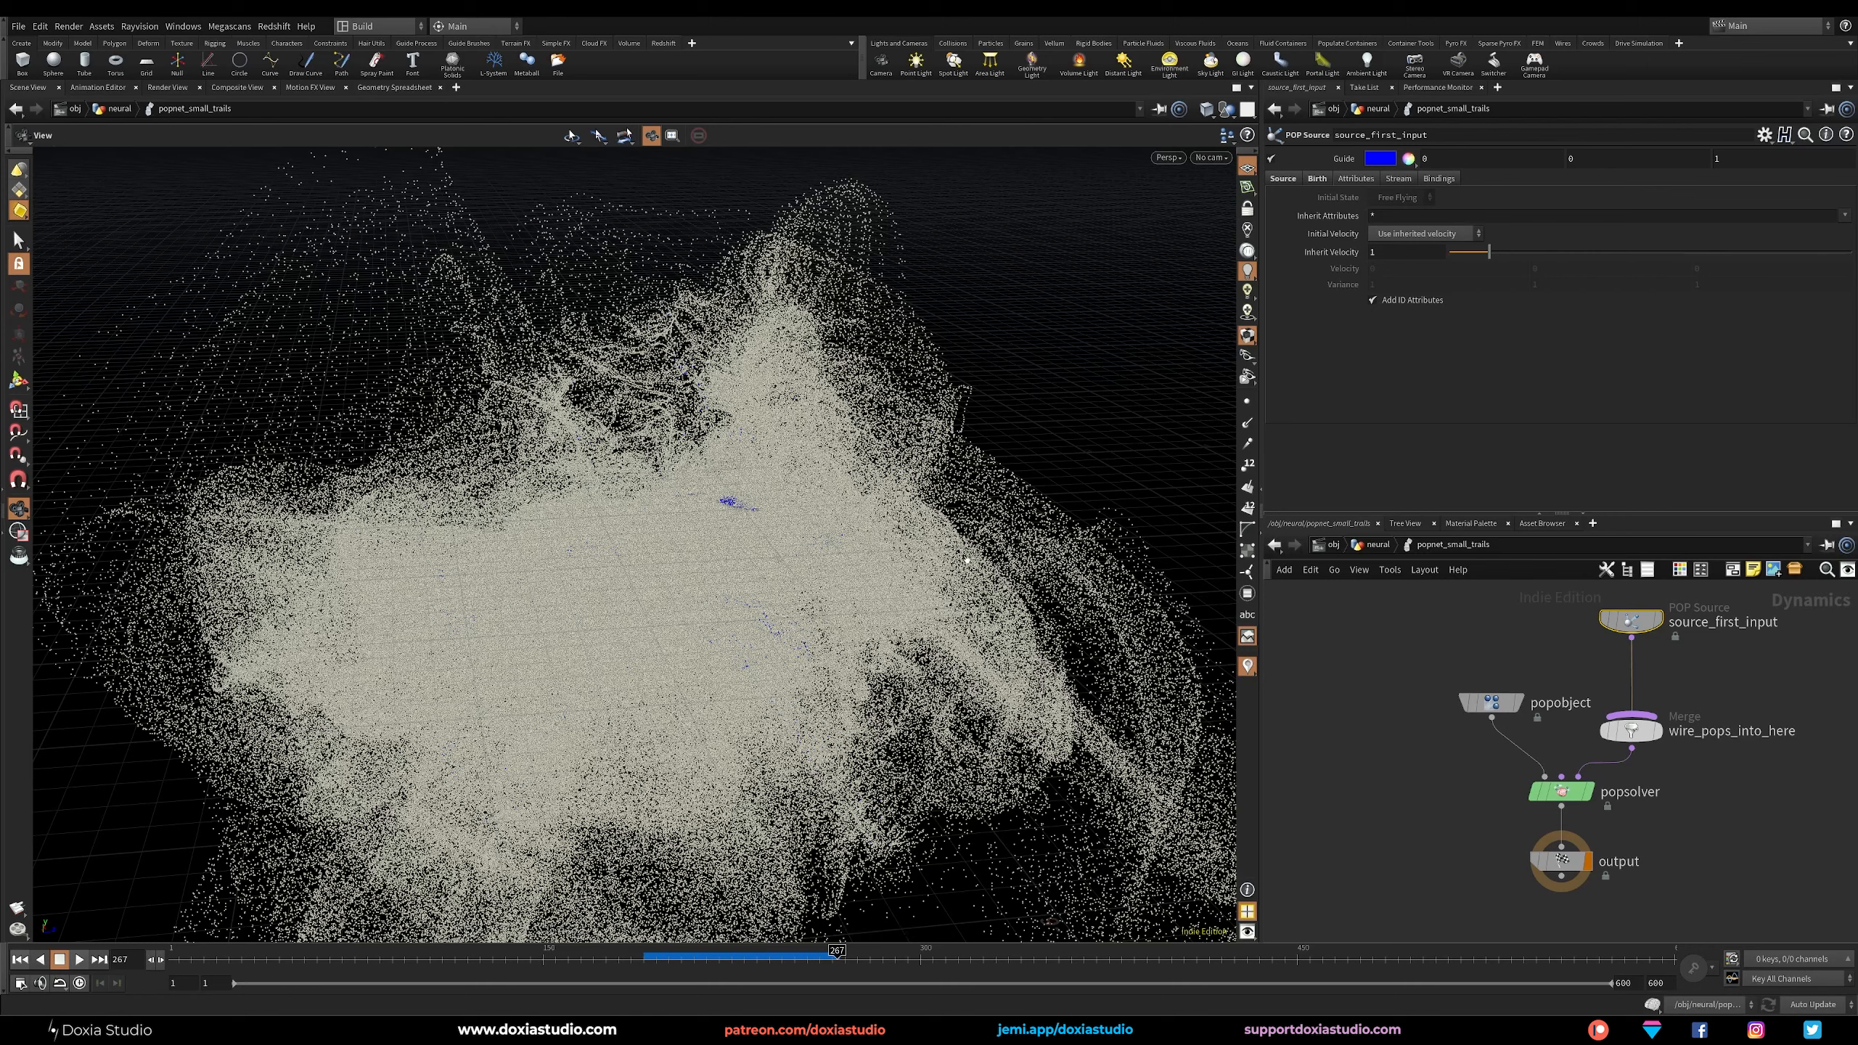
pyautogui.click(1408, 234)
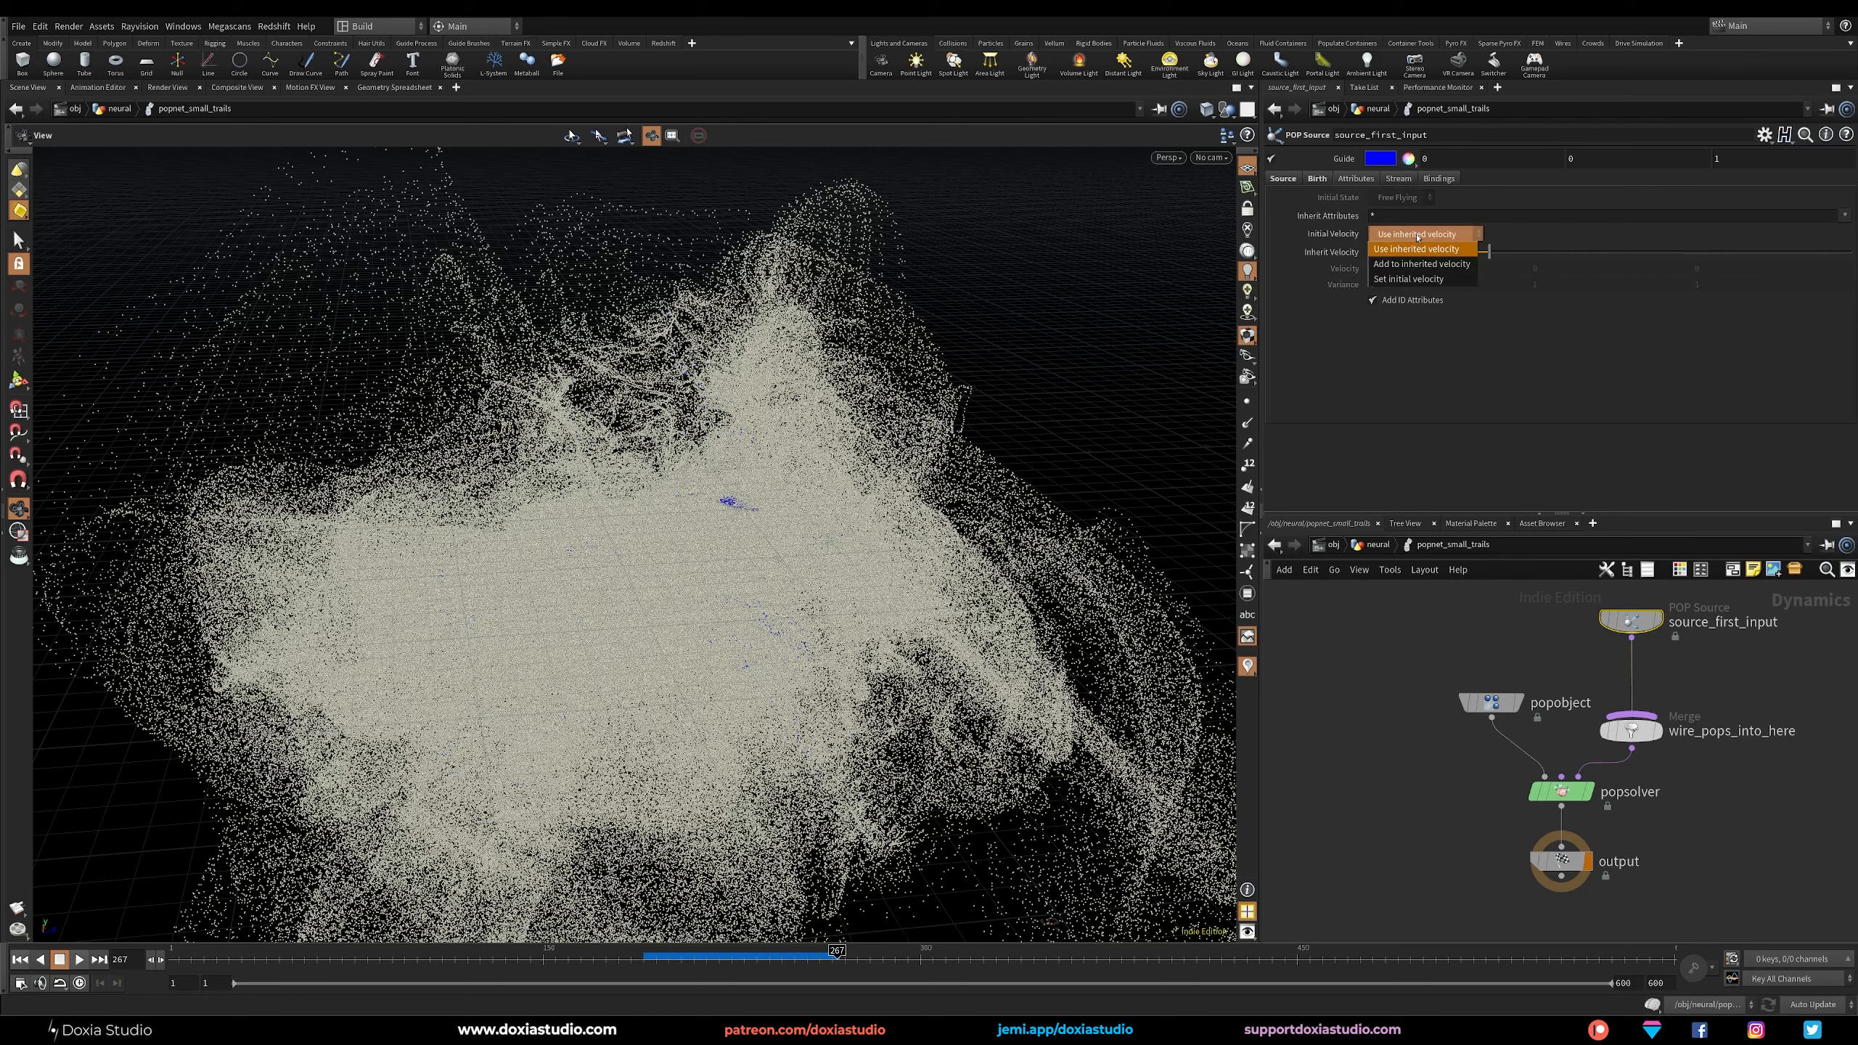
pyautogui.click(1415, 279)
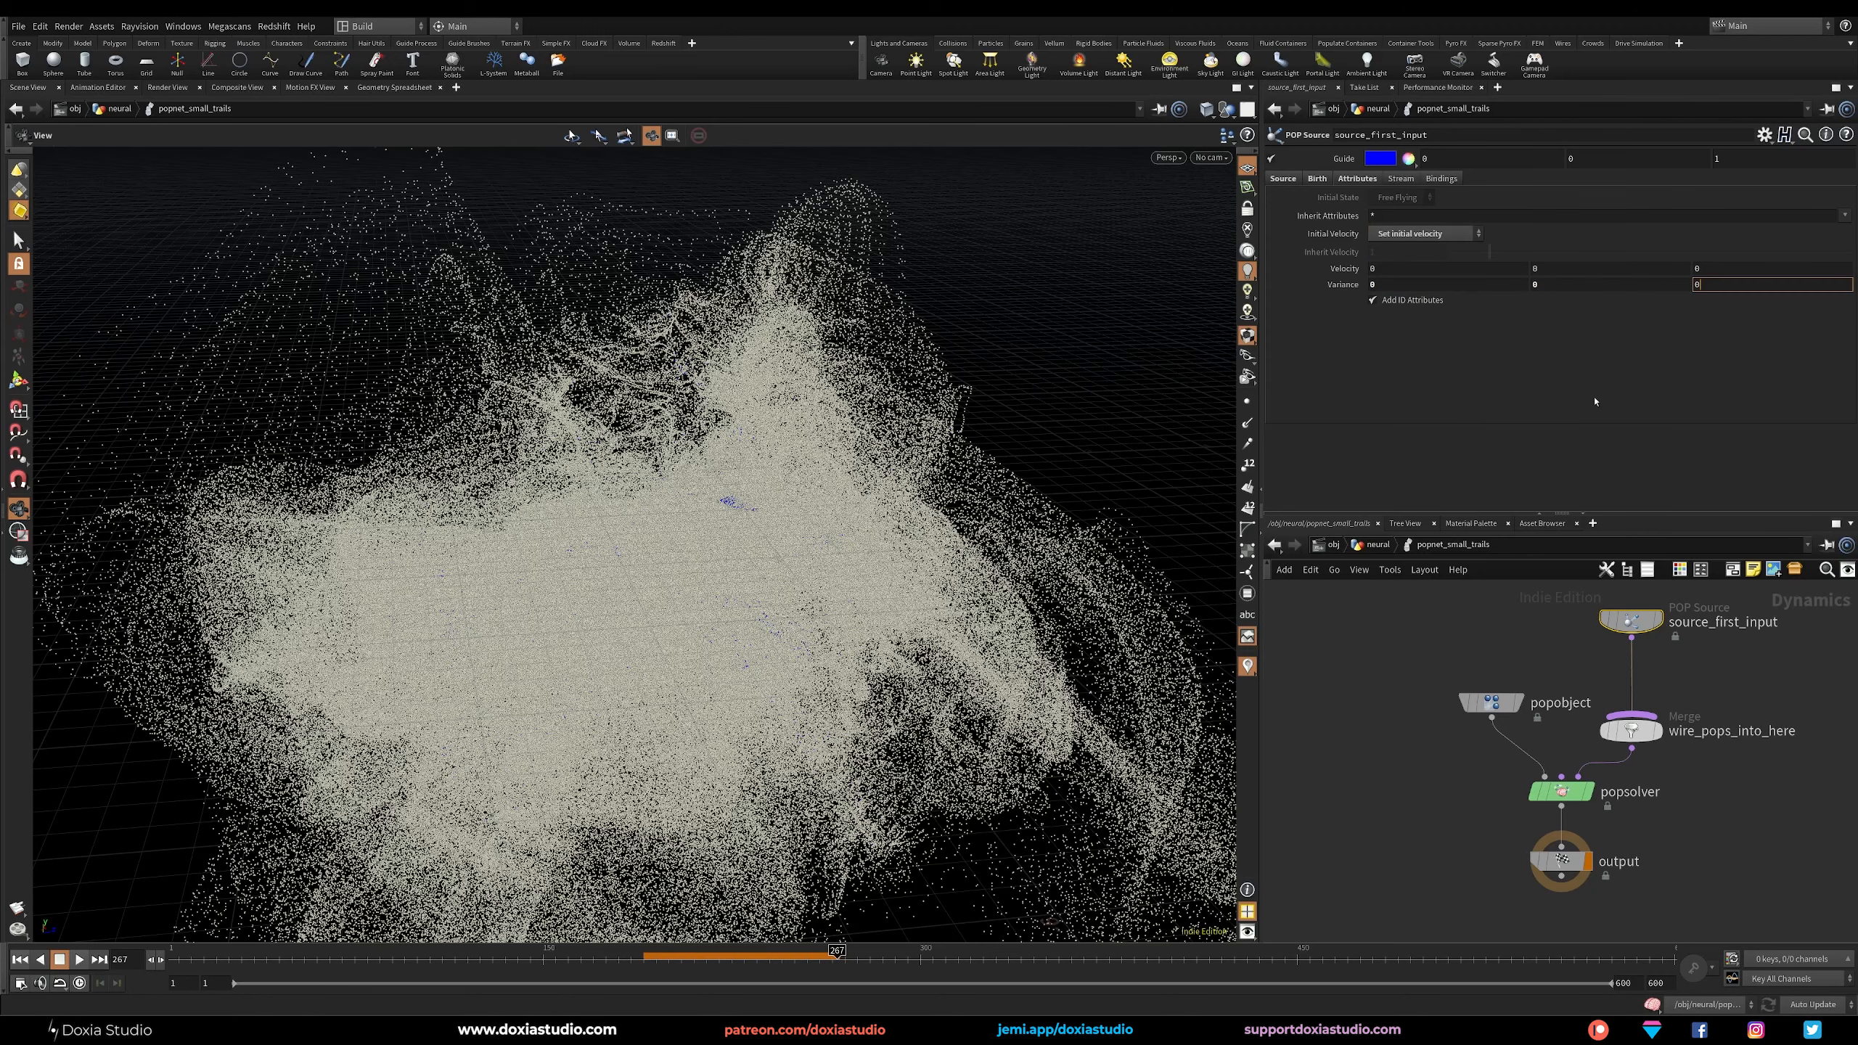
# Replay the simulation from the first frame and check the birth settings of popnet1's particle source.
pyautogui.click(20, 959)
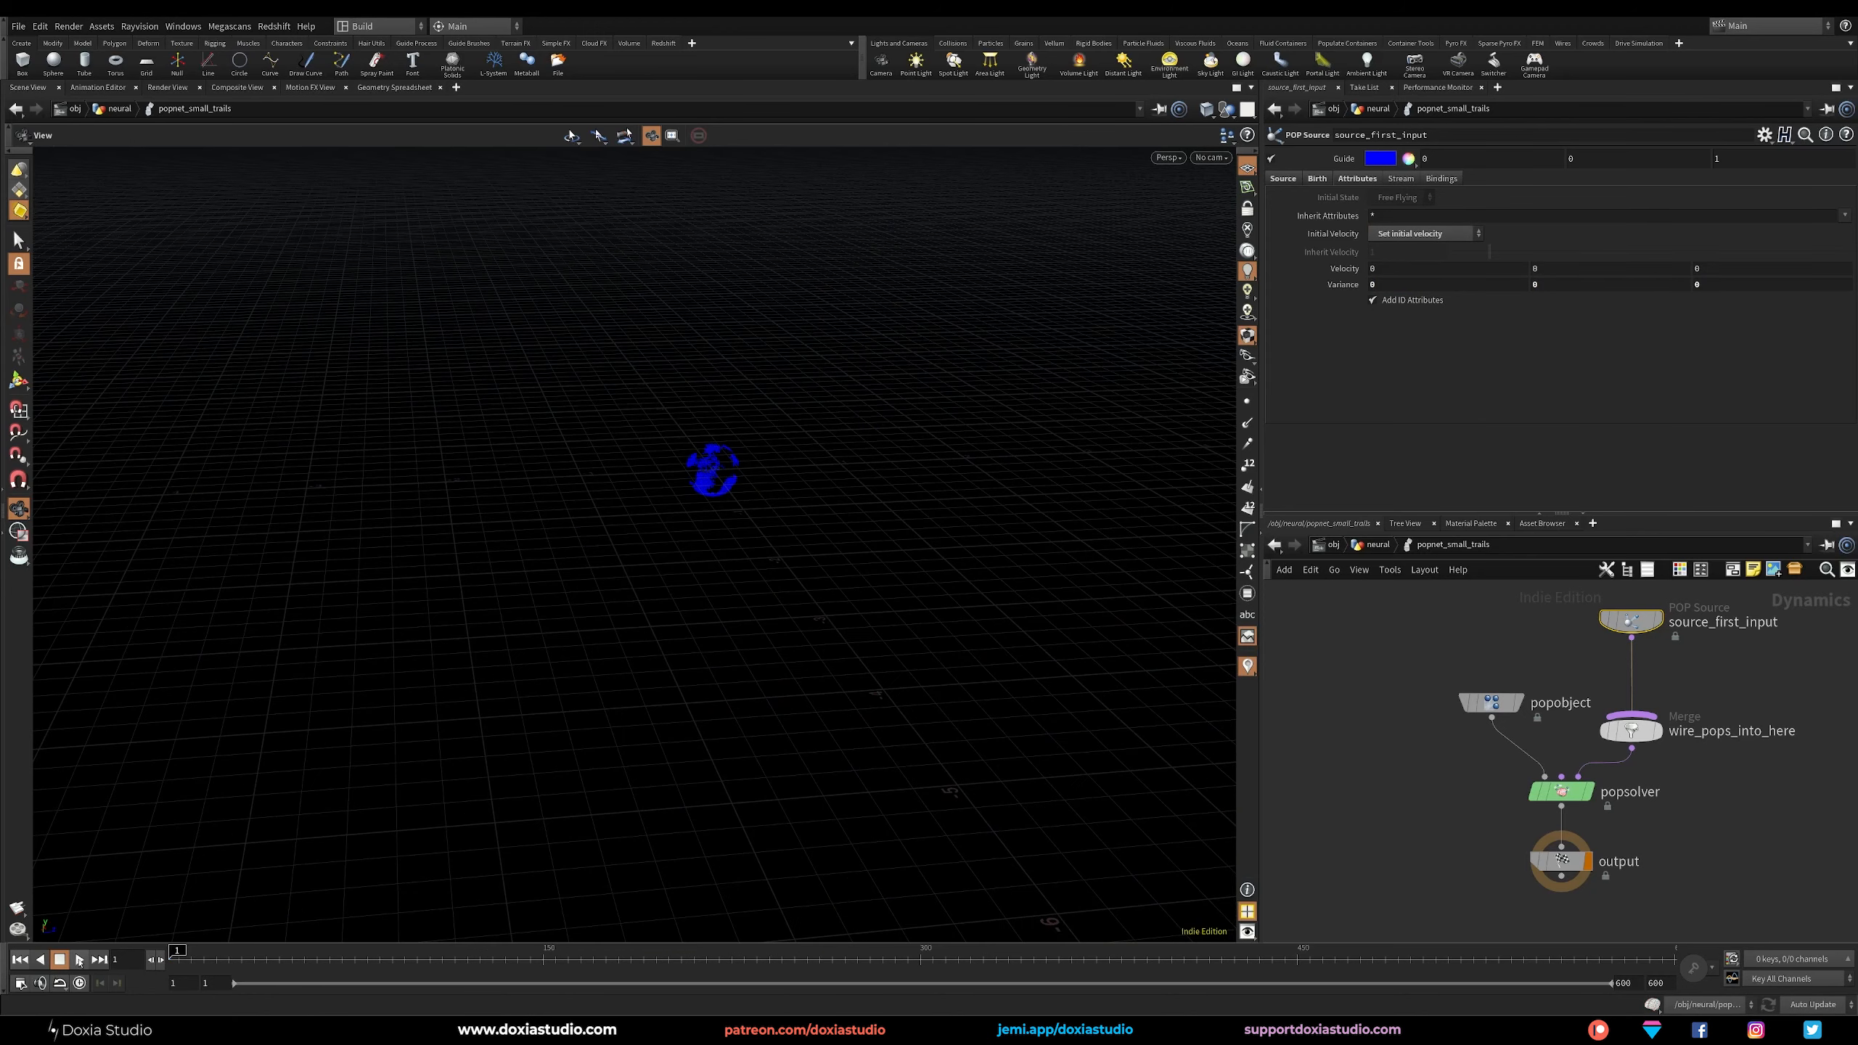
pyautogui.click(79, 960)
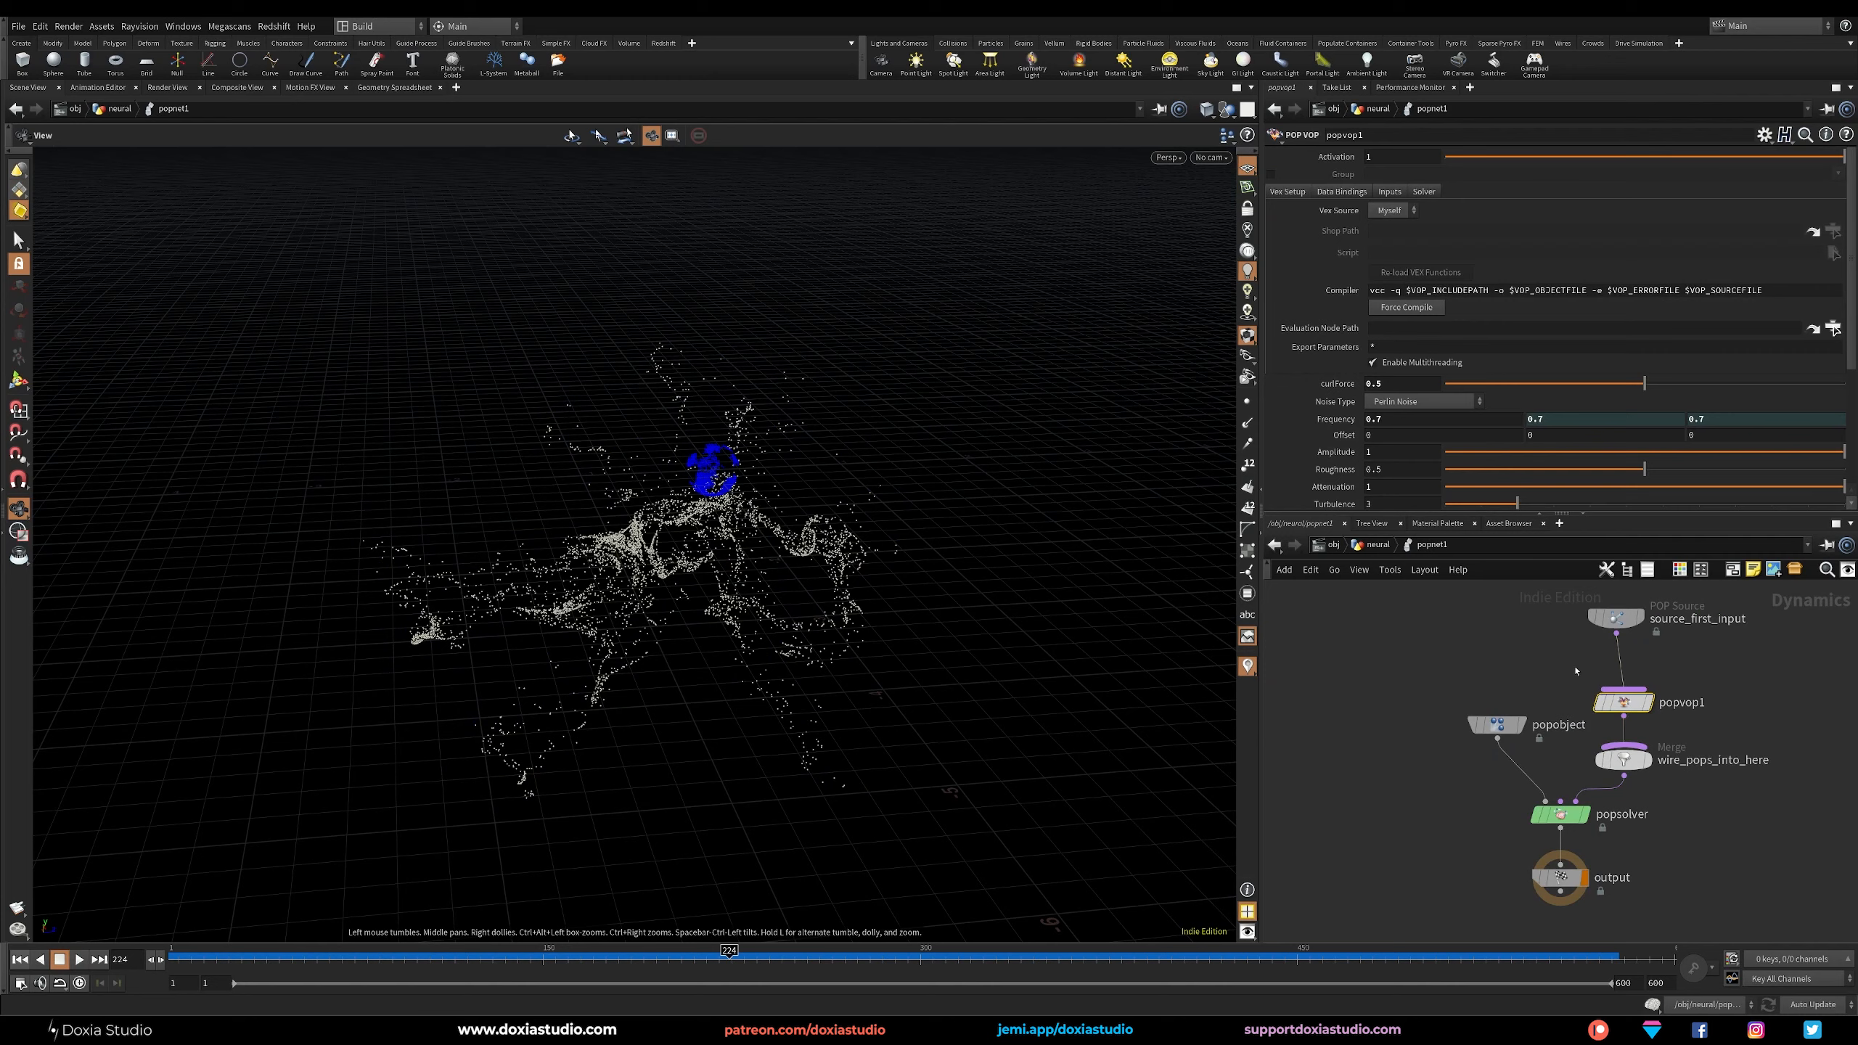
pyautogui.click(1616, 618)
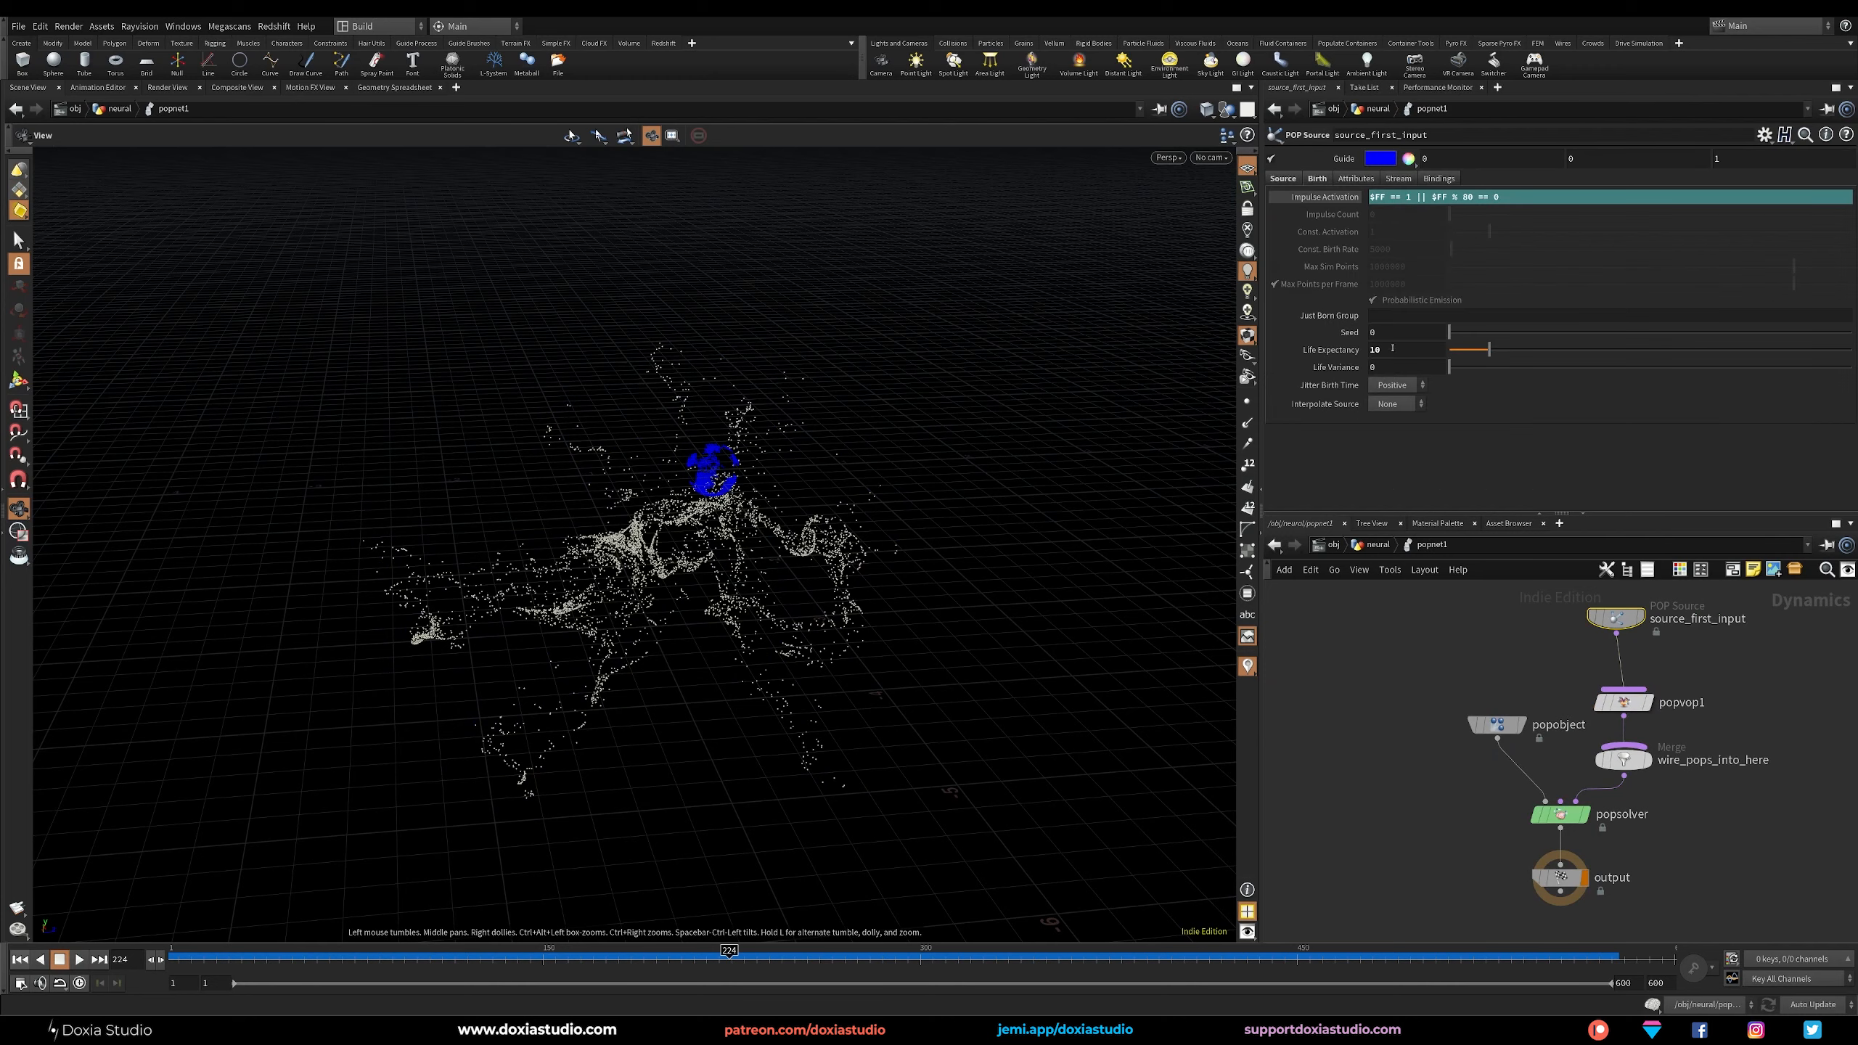
pyautogui.press('u')
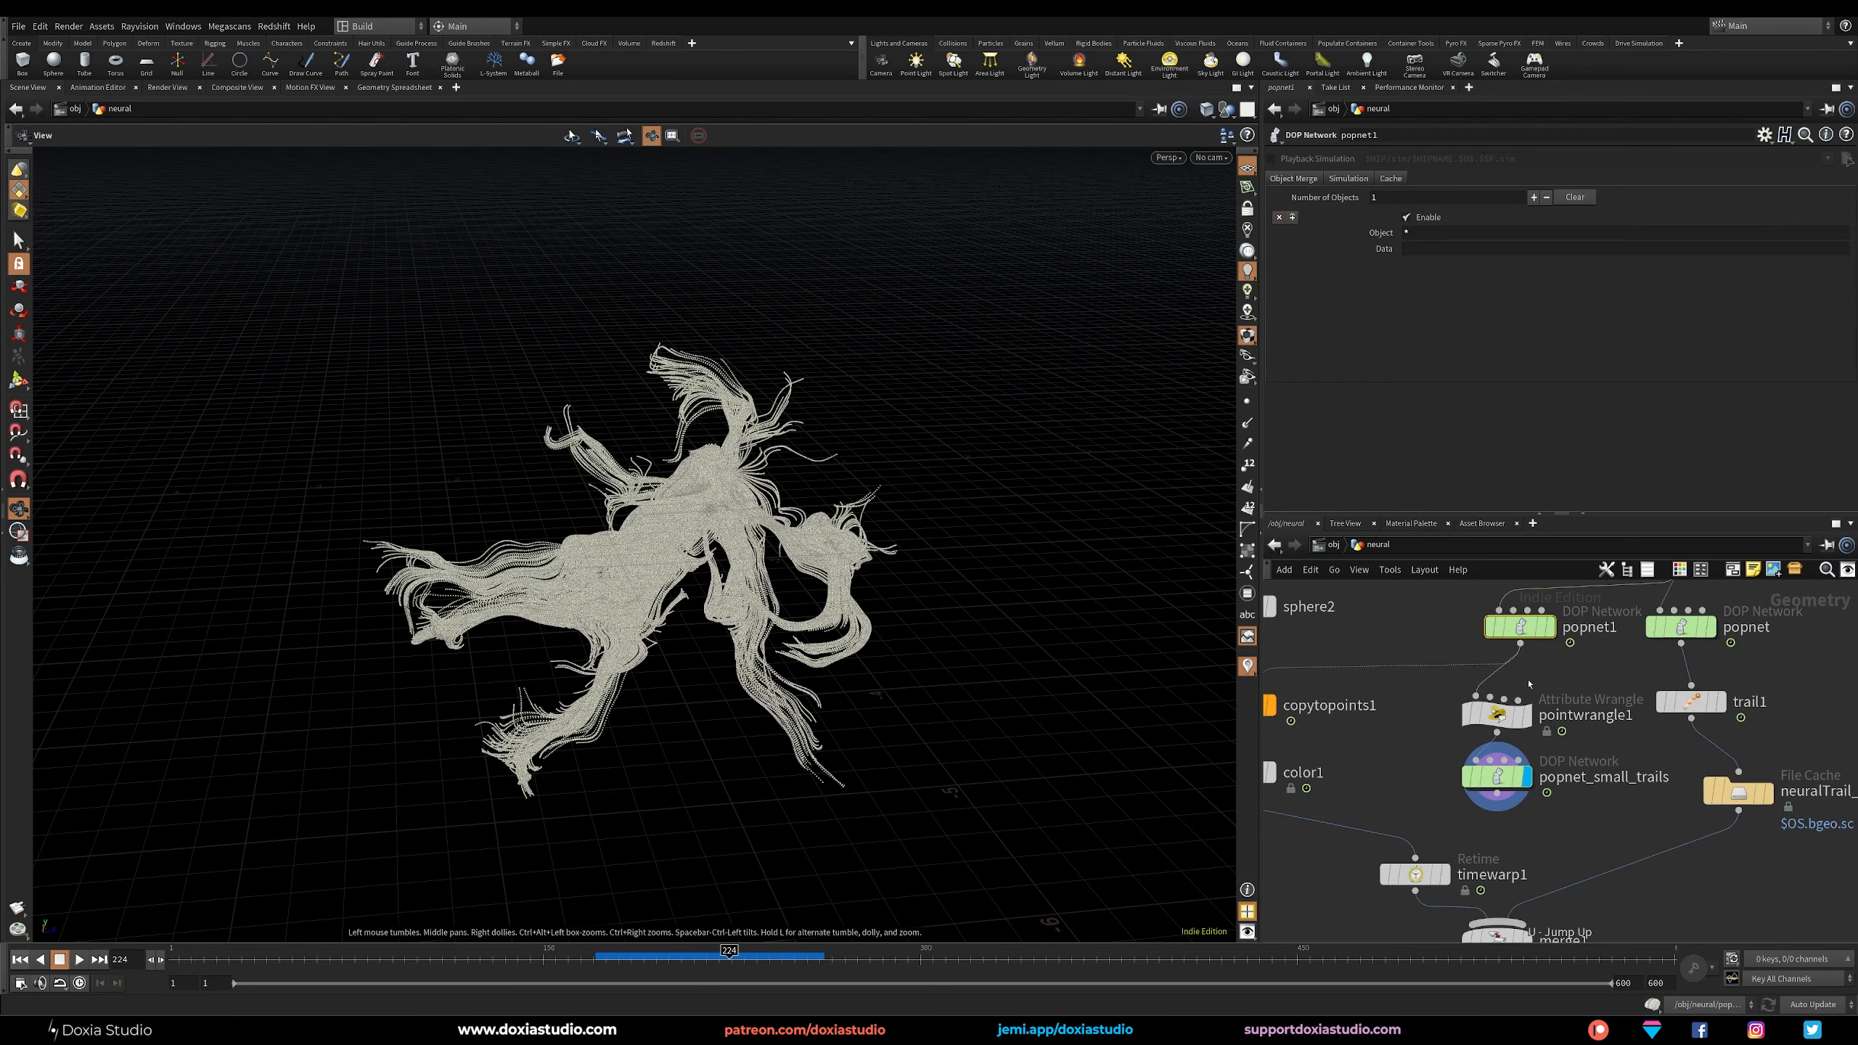
# In popnet_small_trails, limit the attributes inherited by source_first_input to P and startingID.
pyautogui.click(1499, 781)
pyautogui.doubleClick(1499, 781)
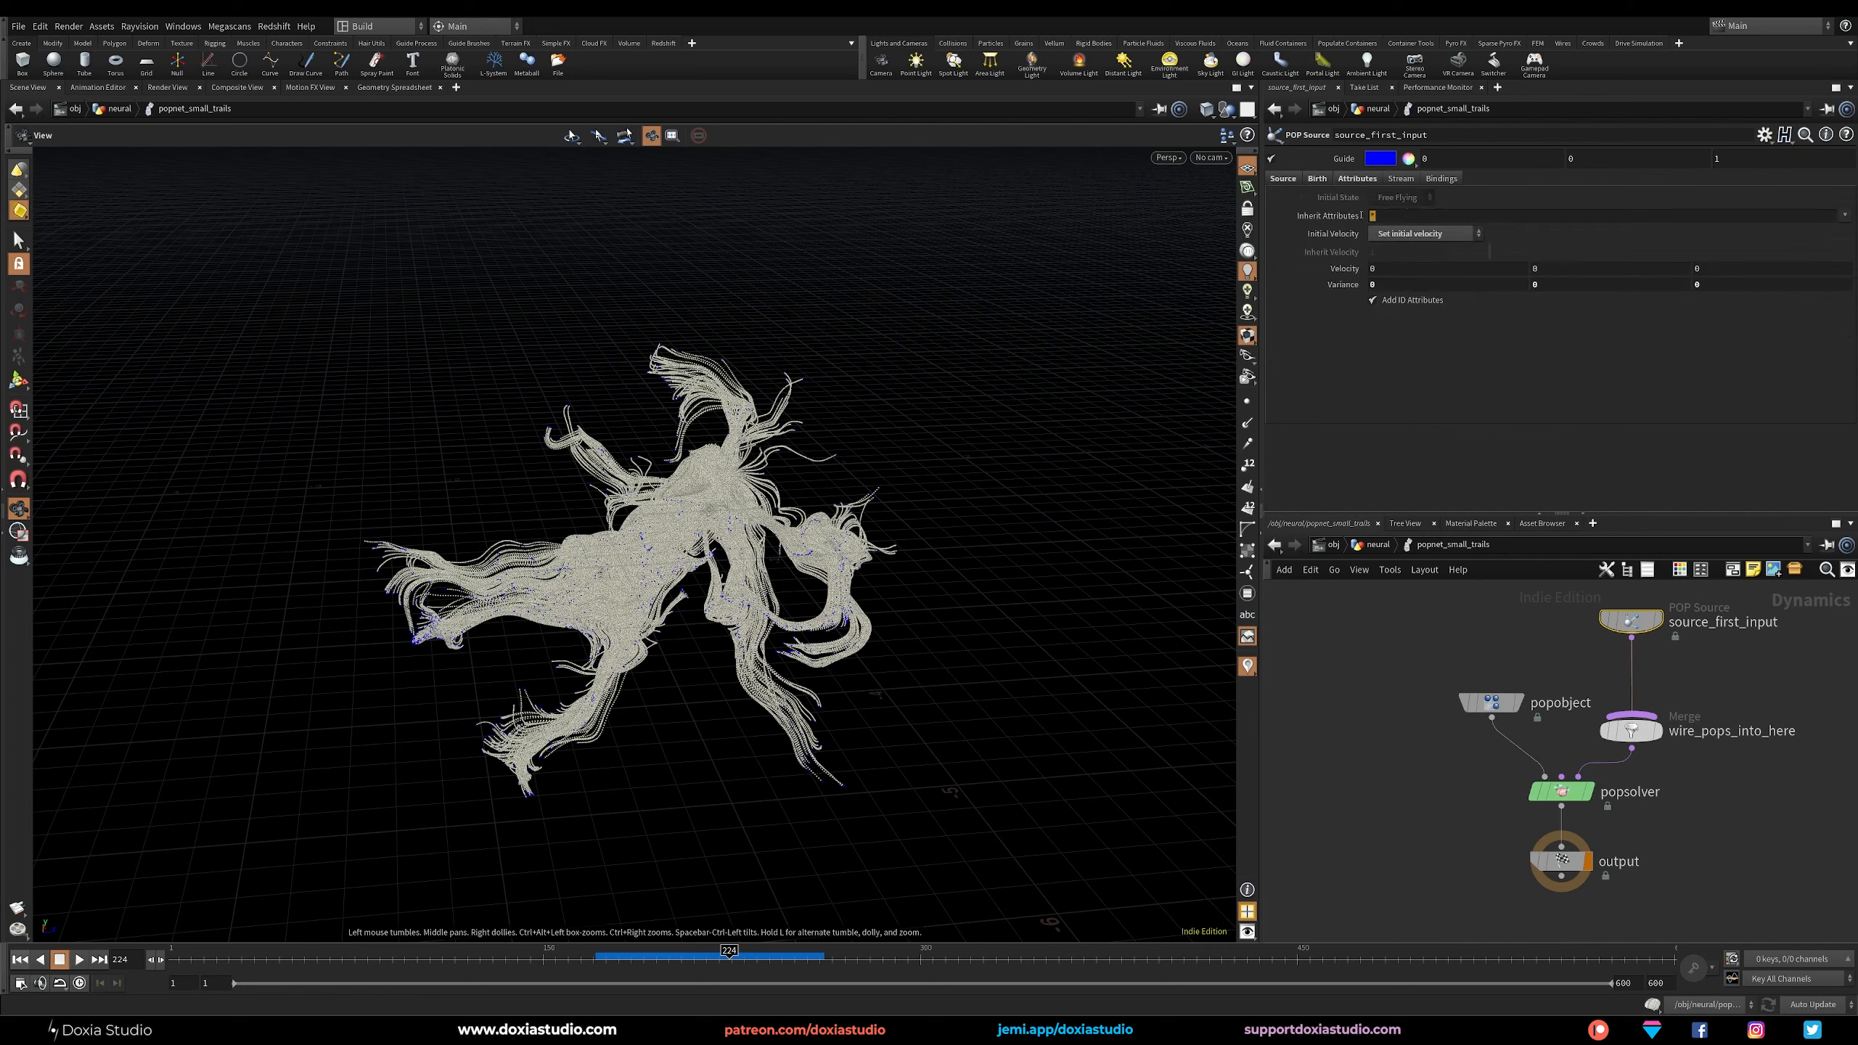
pyautogui.click(1373, 216)
pyautogui.click(1402, 407)
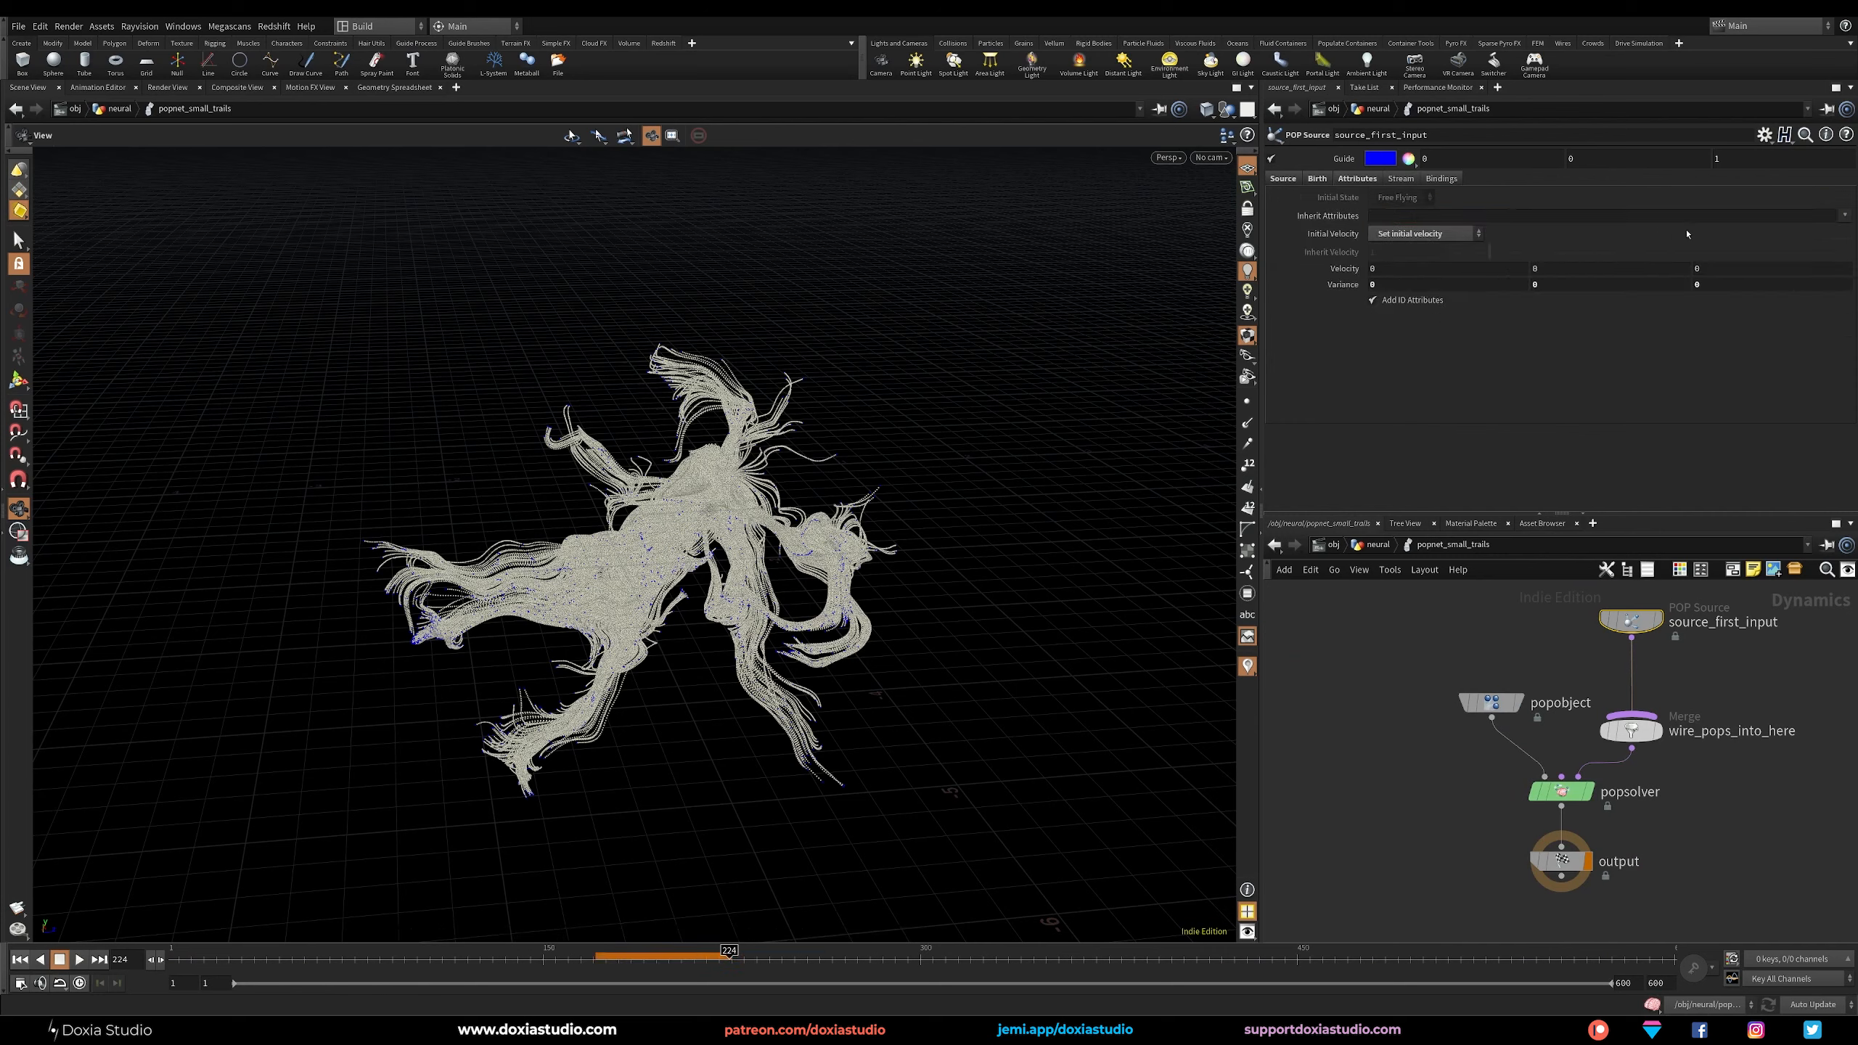
pyautogui.click(1843, 216)
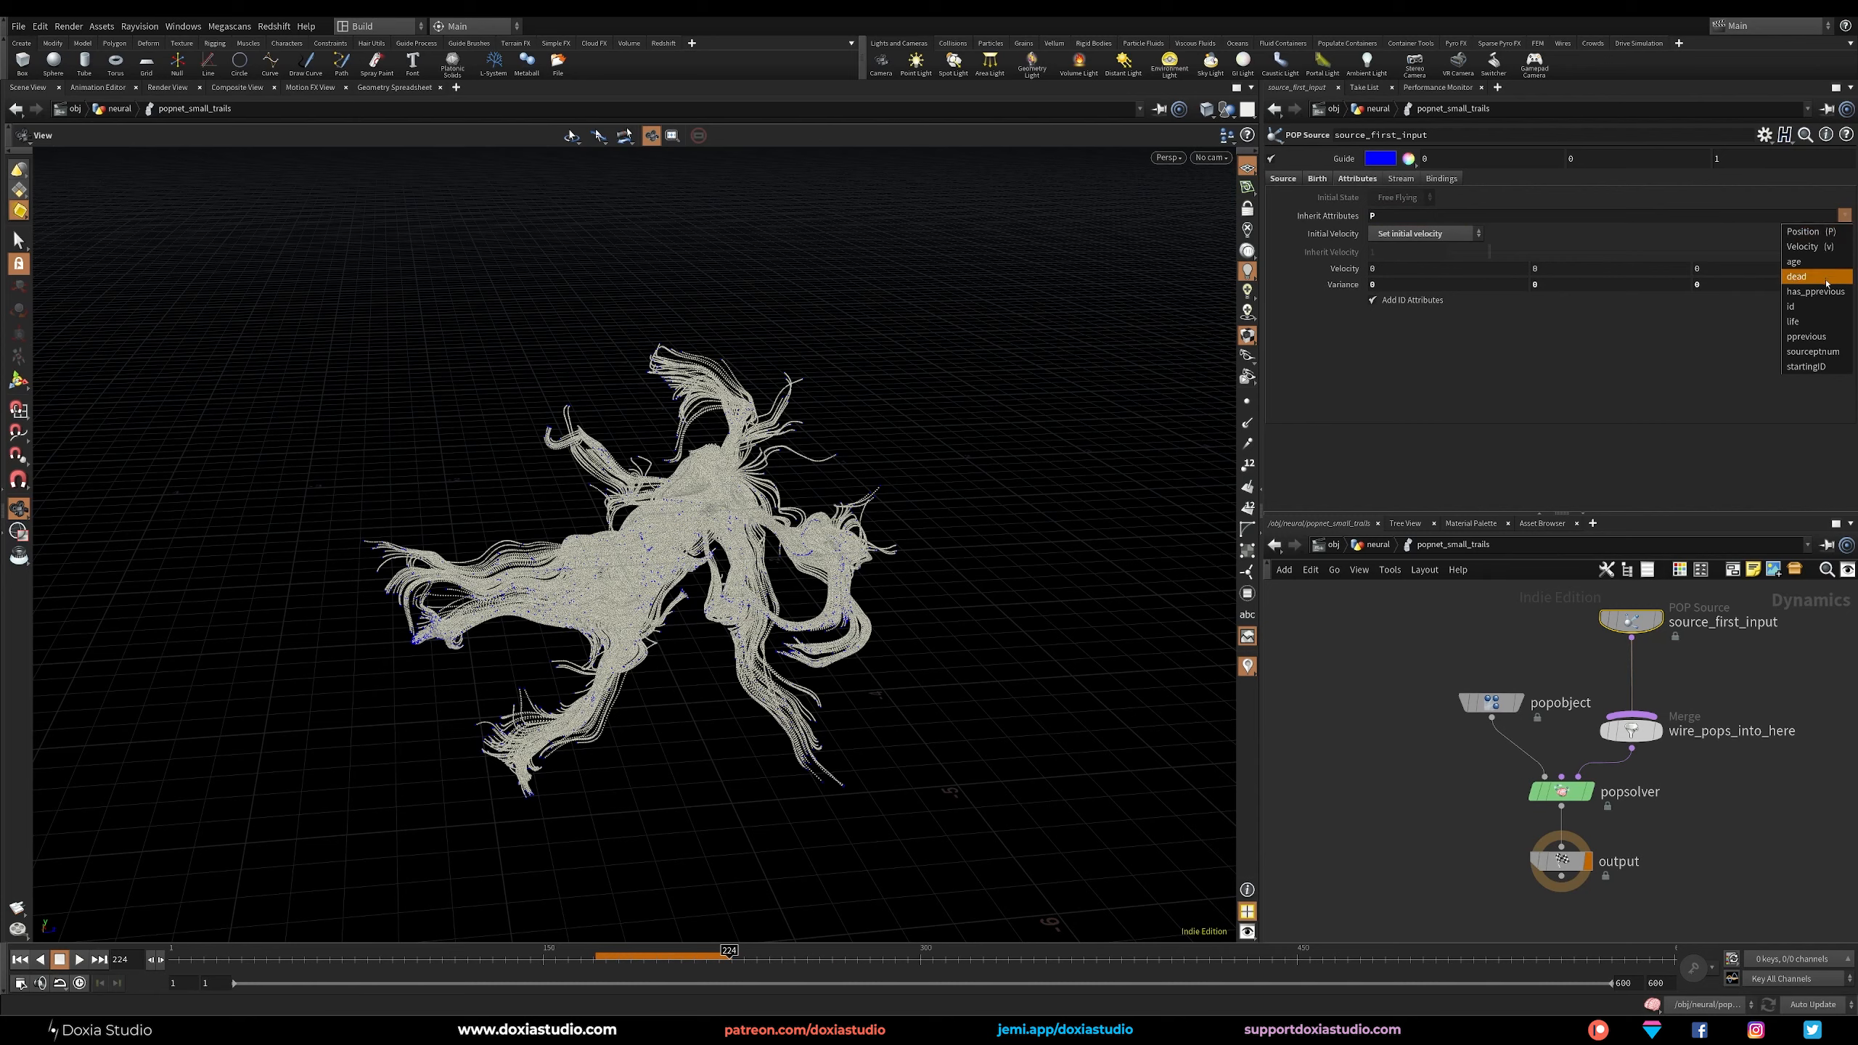
pyautogui.click(1806, 365)
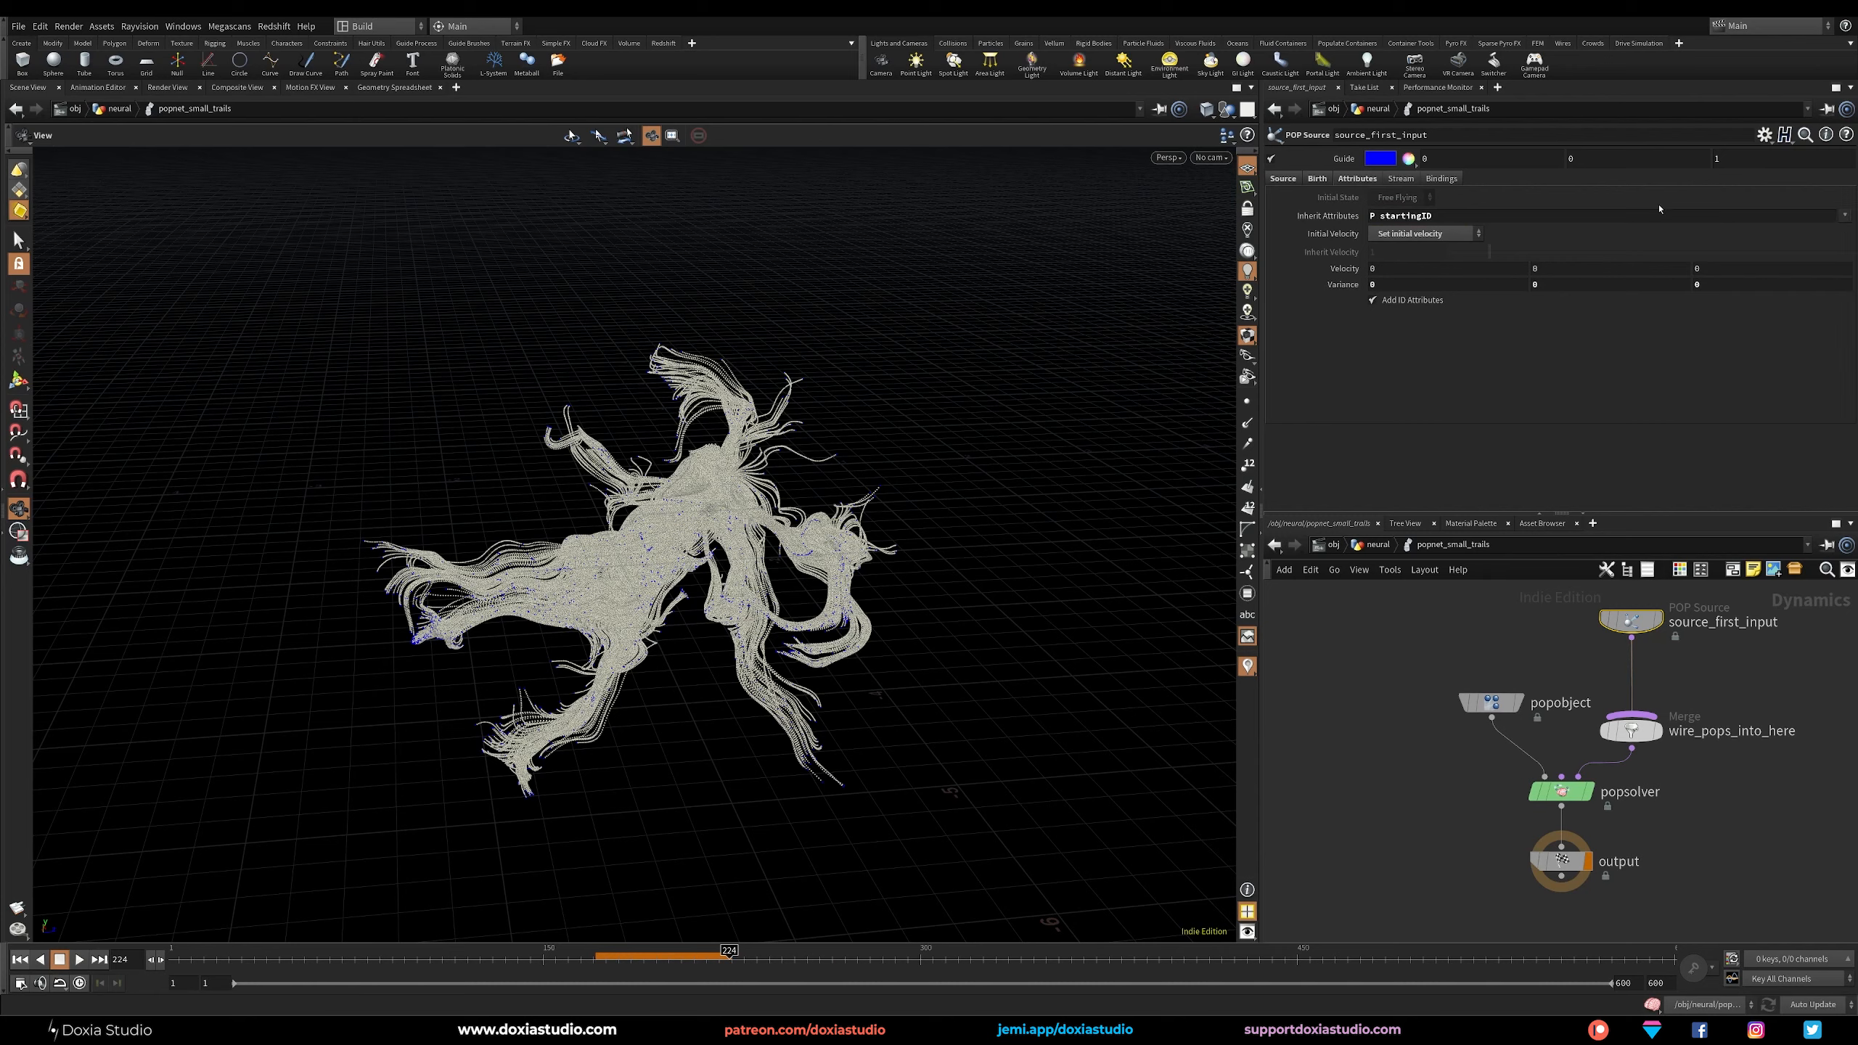
pyautogui.doubleClick(1388, 216)
pyautogui.click(1464, 431)
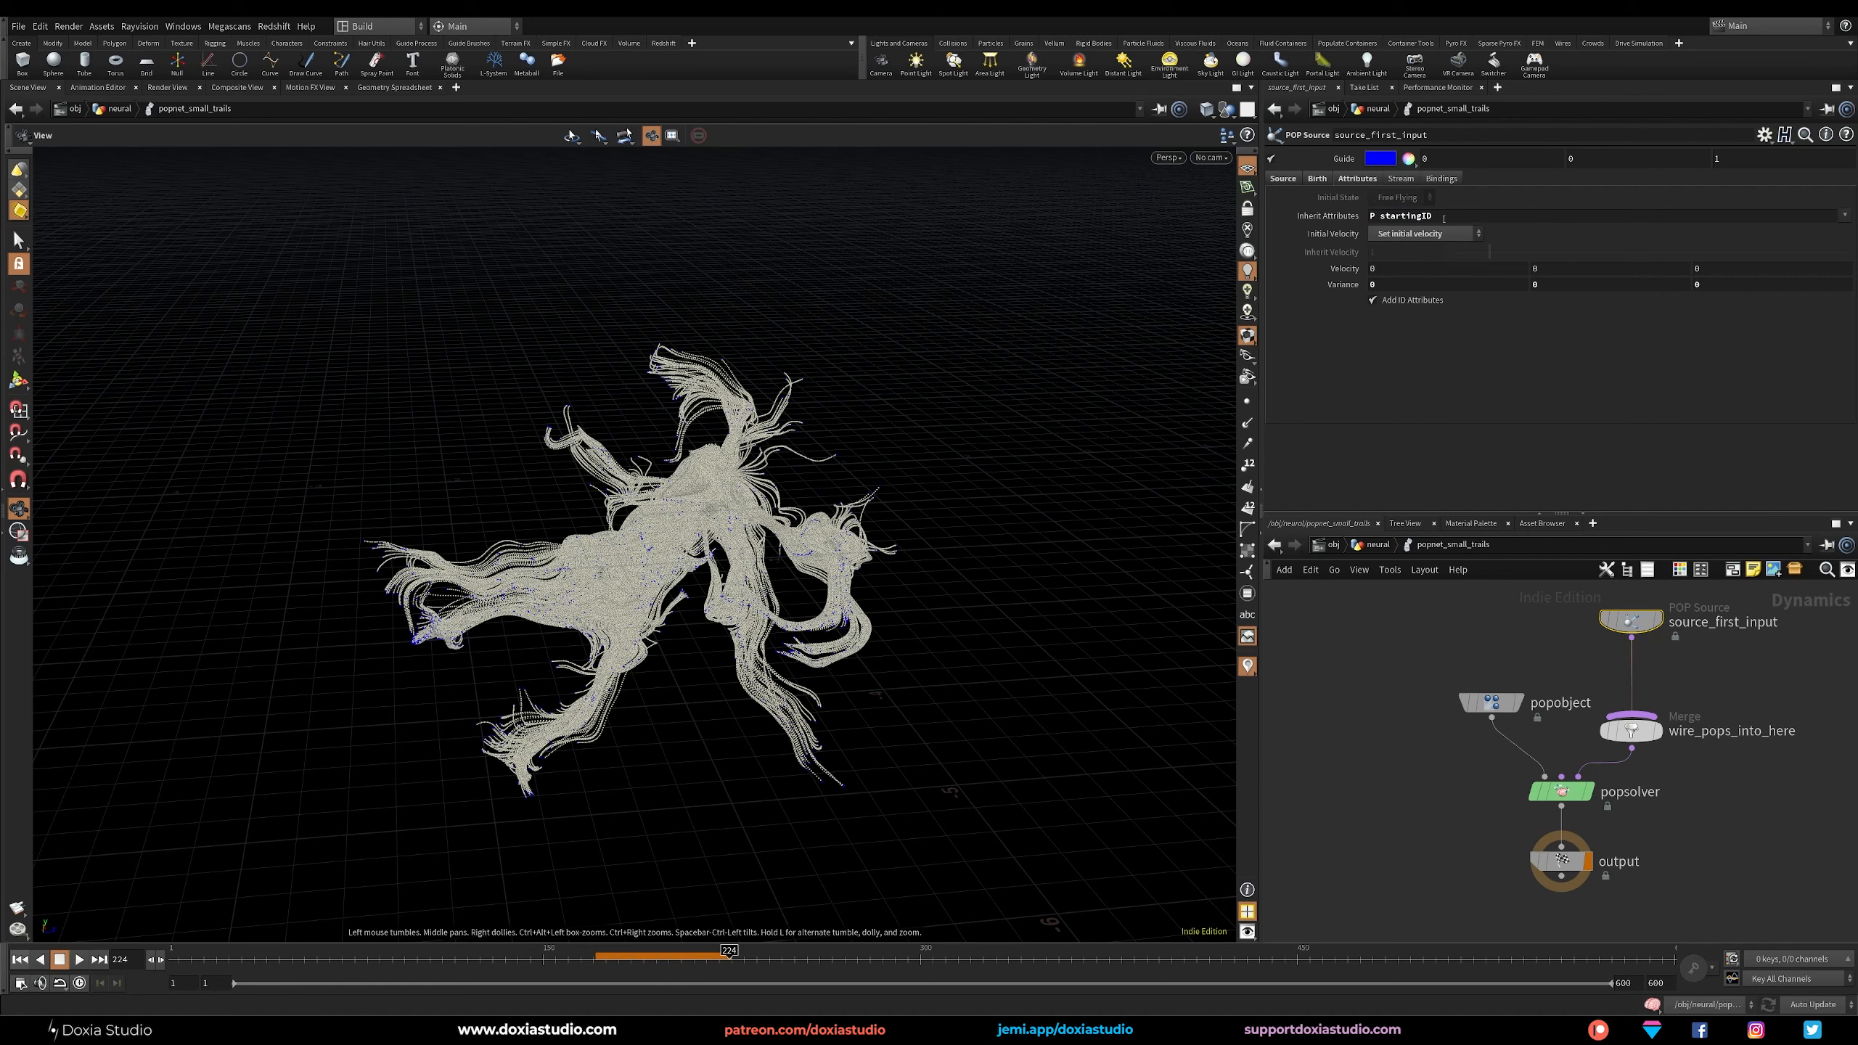
pyautogui.moveTo(1383, 216); pyautogui.dragTo(1383, 240)
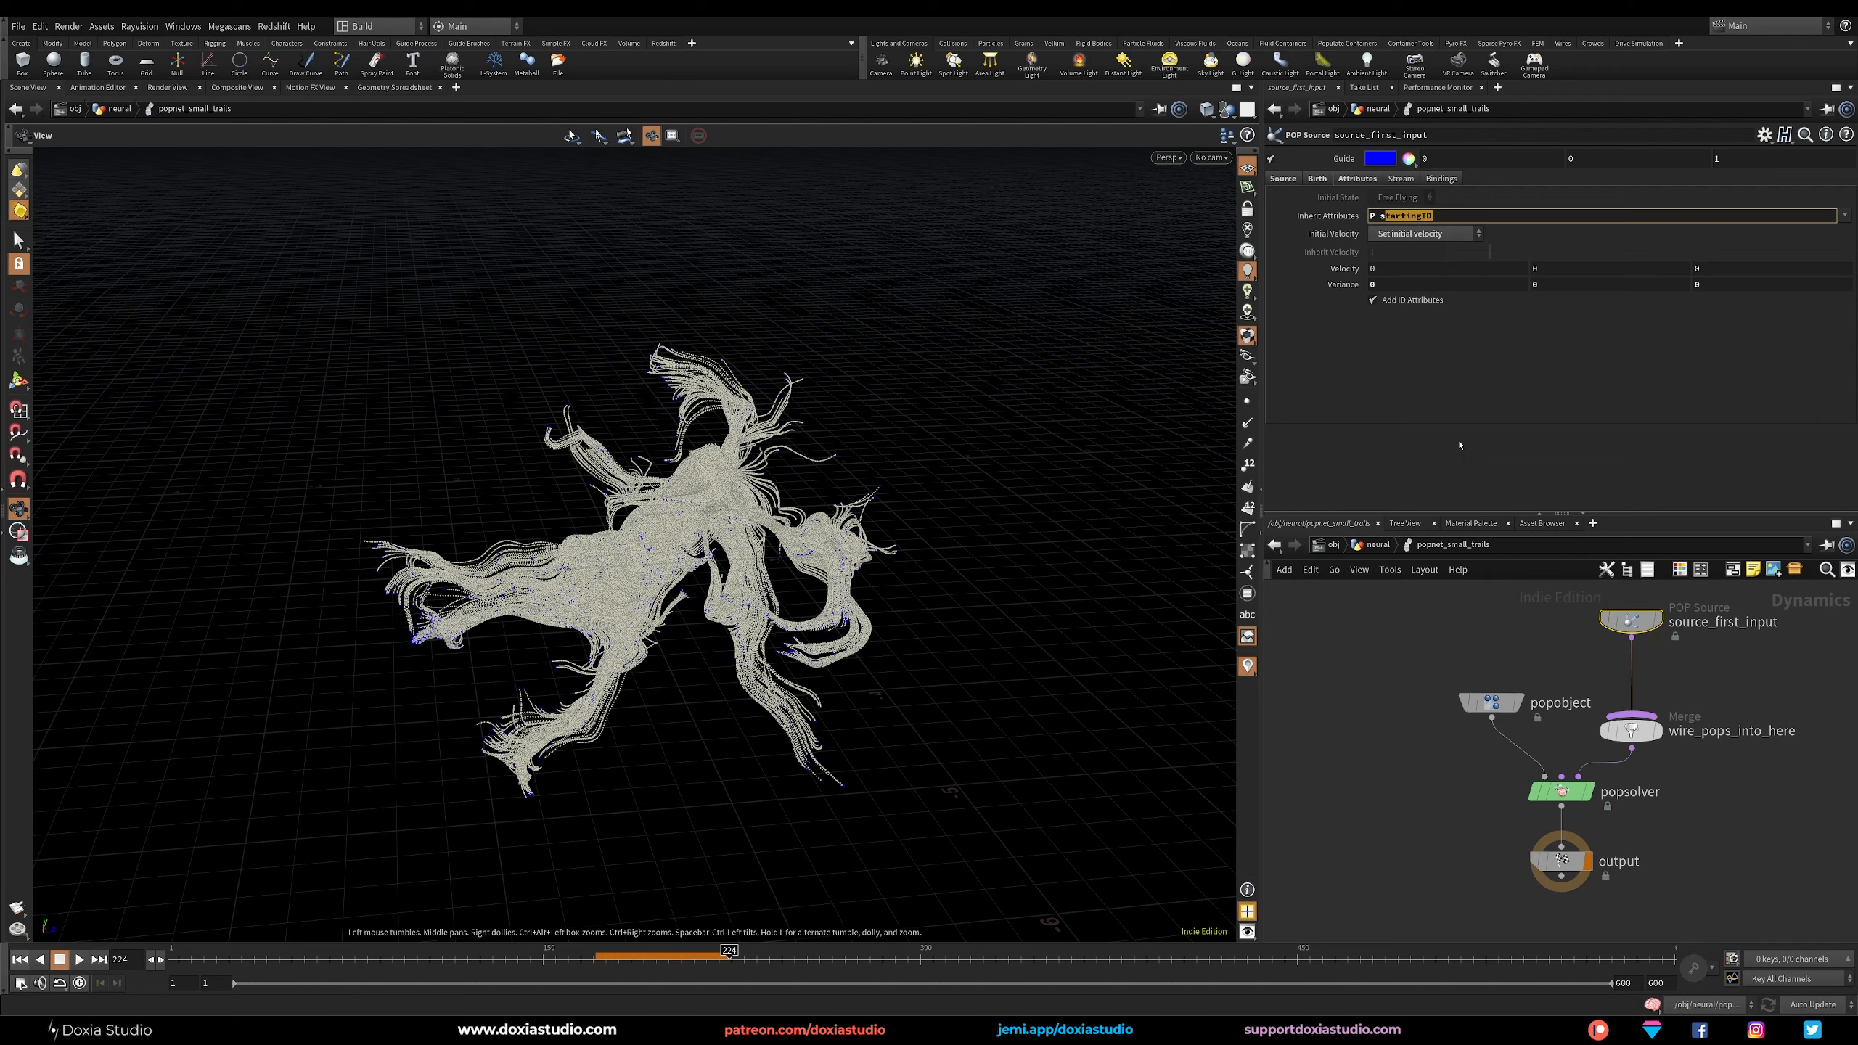
# Show the source's birth settings, play the simulation from the first frame and inspect the trails up close.
pyautogui.click(1317, 178)
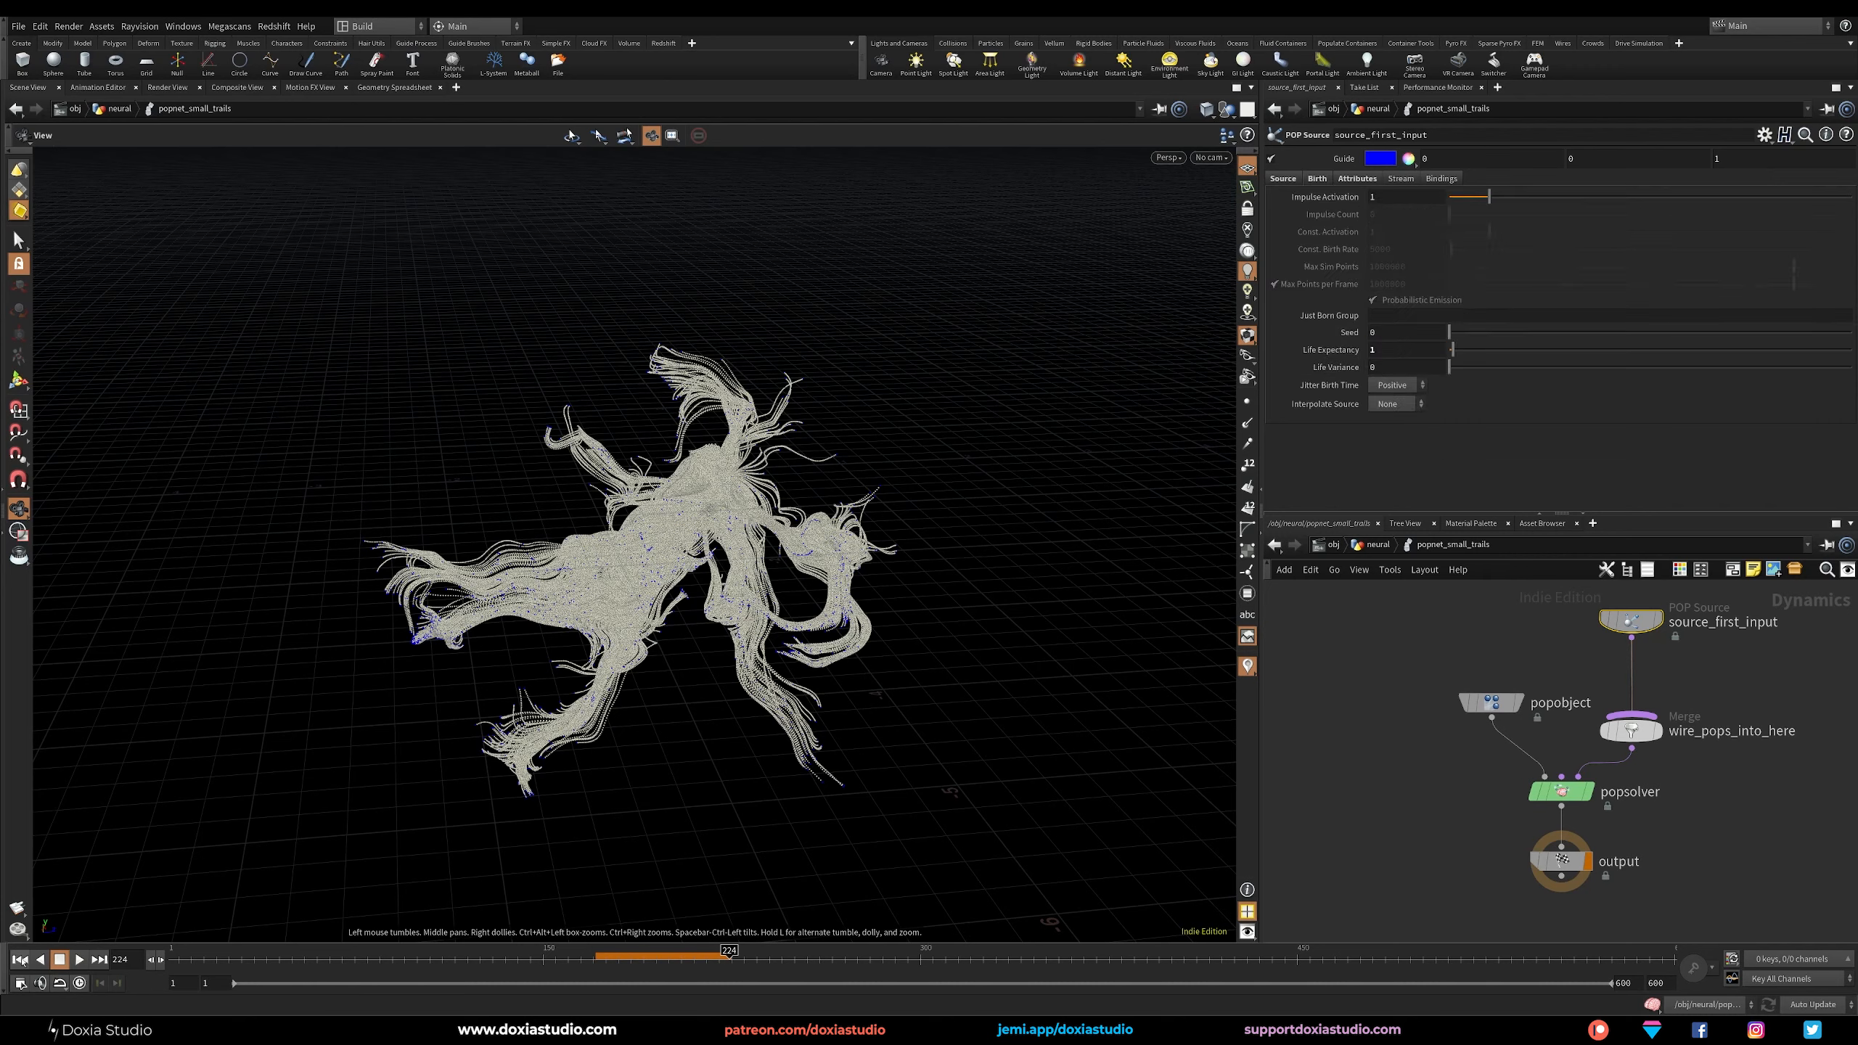
pyautogui.click(22, 960)
pyautogui.click(79, 960)
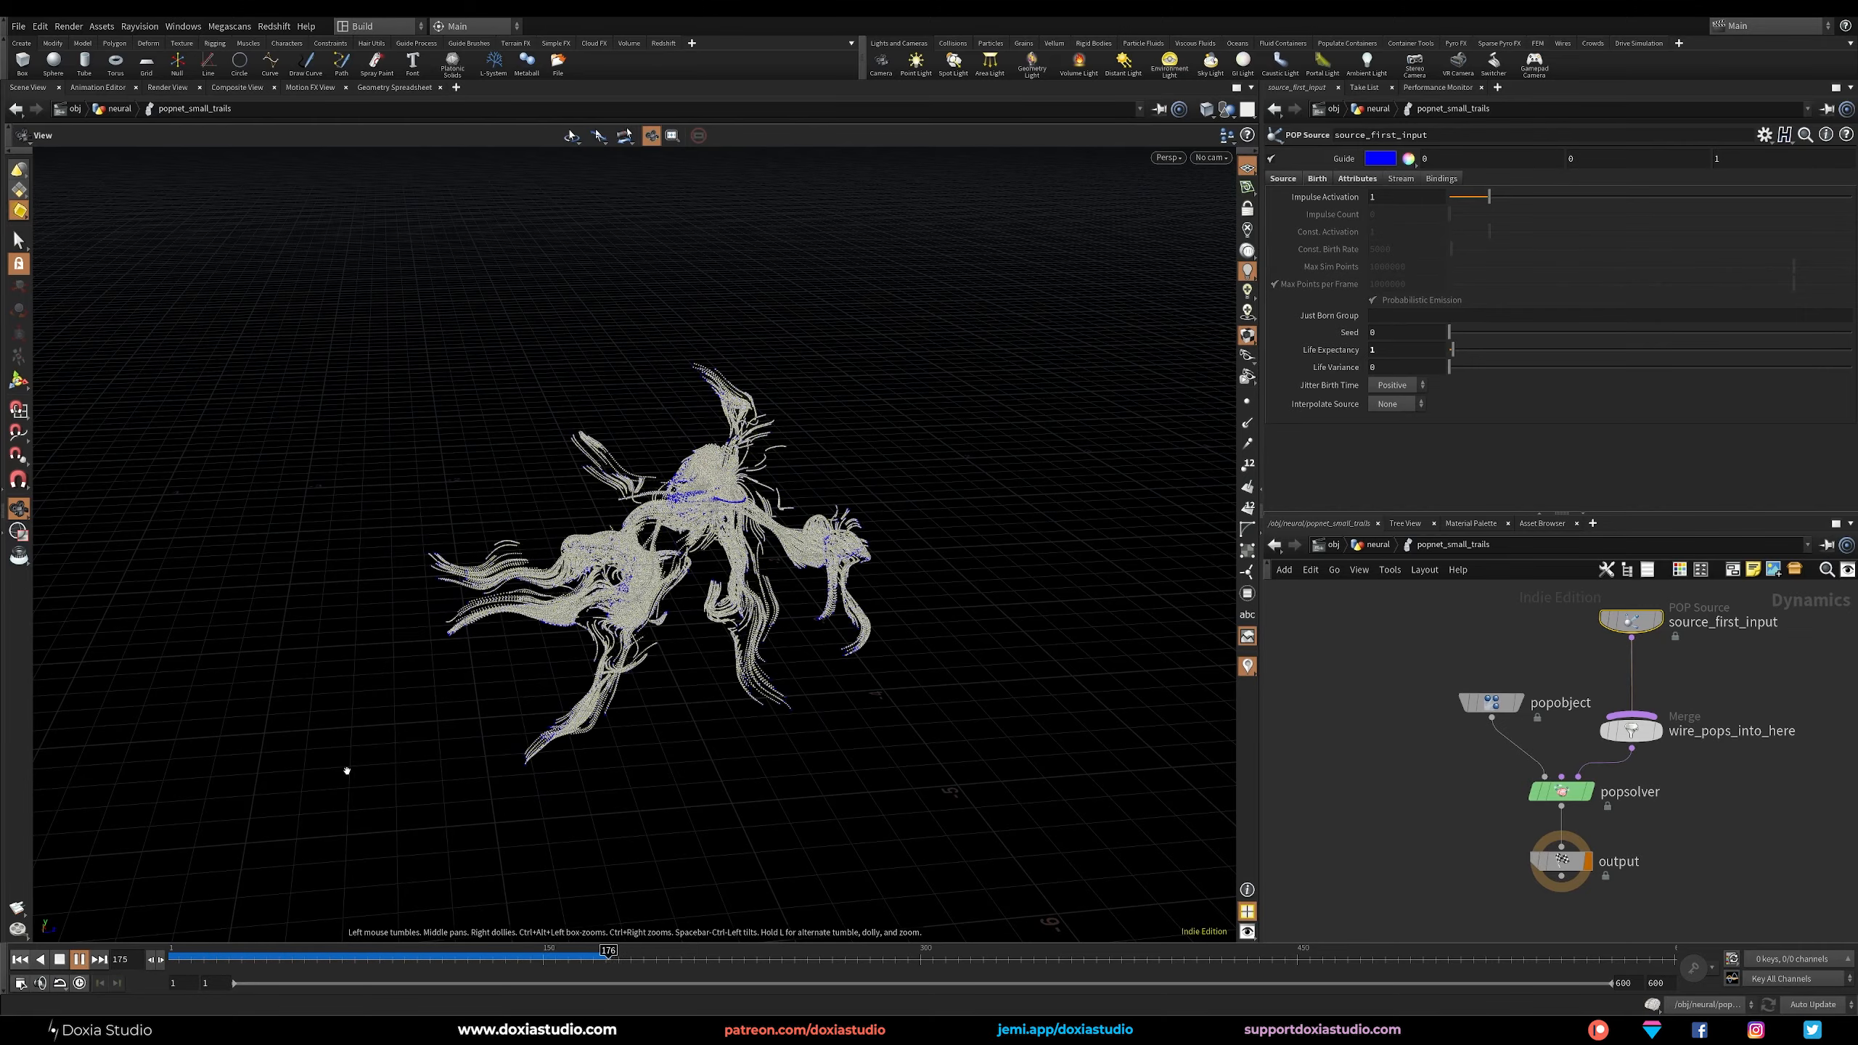
pyautogui.moveTo(703, 633); pyautogui.dragTo(877, 563, button='middle')
pyautogui.scroll(6, 878, 563)
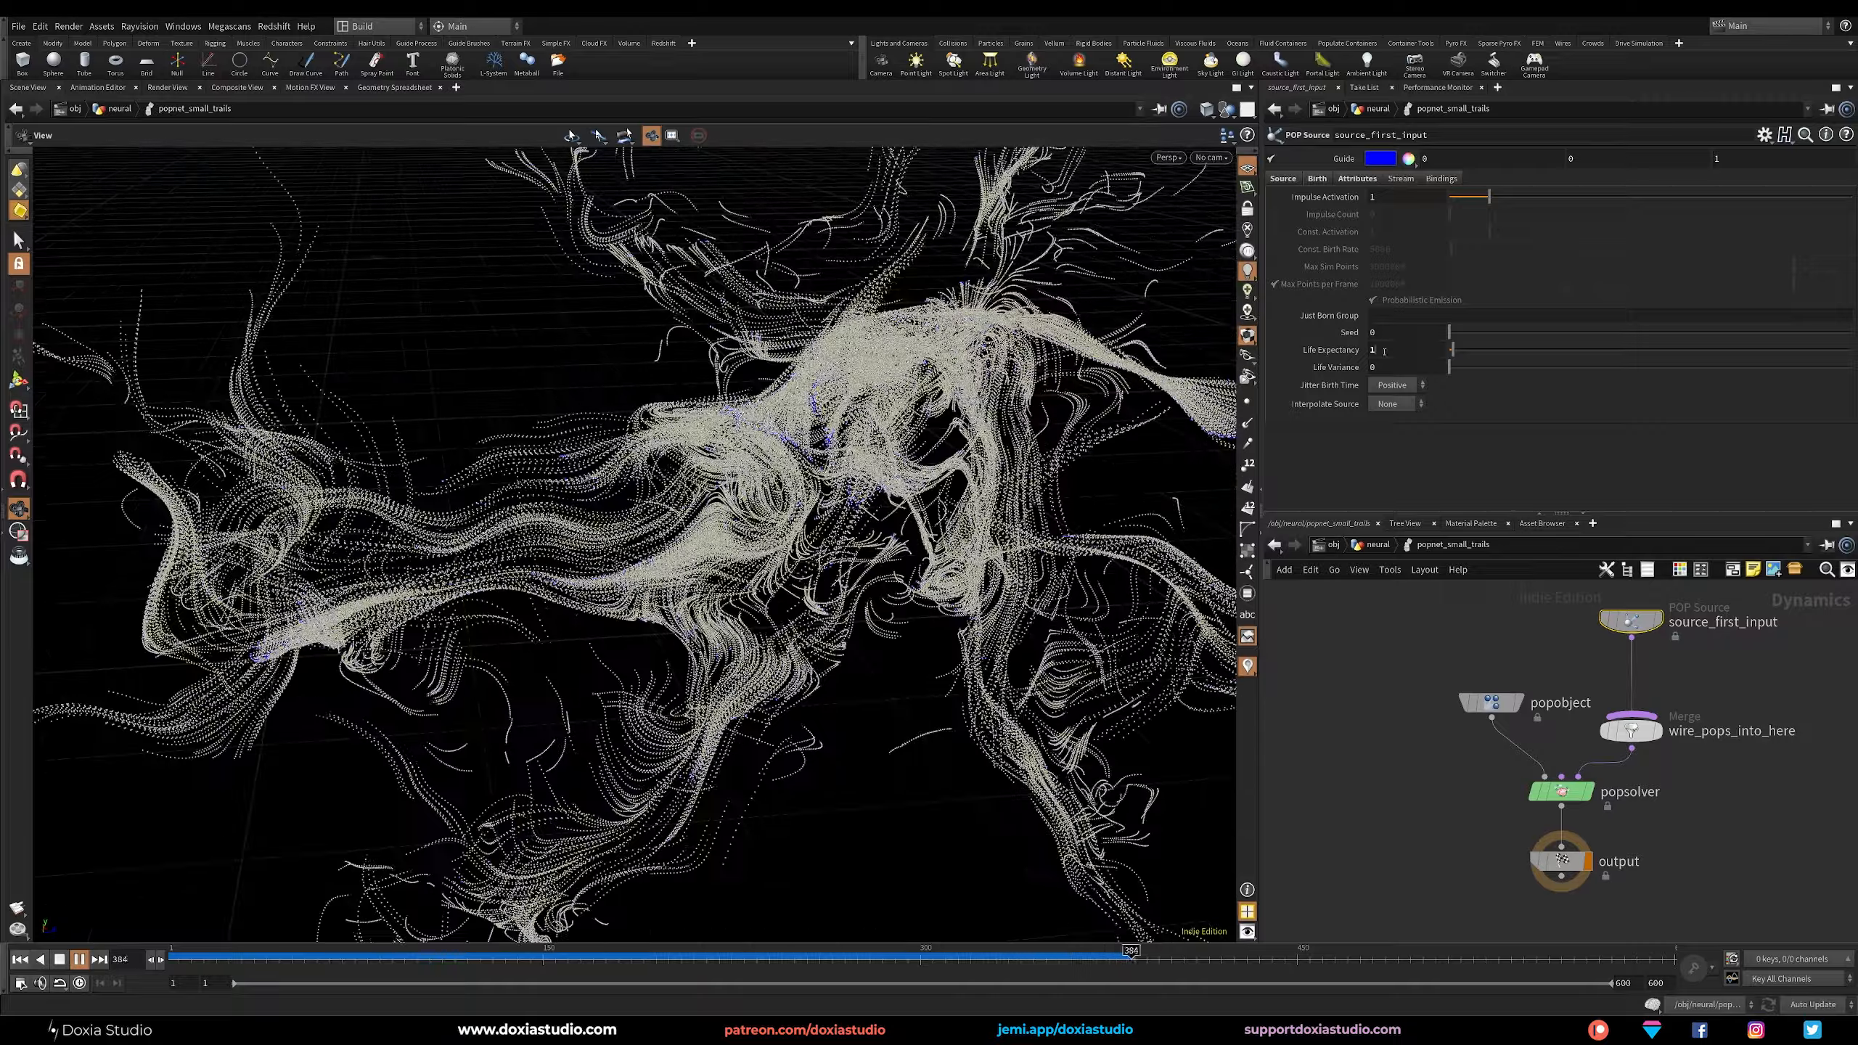
# Shorten source_first_input's life expectancy to 0.2 and then to 0.1.
pyautogui.moveTo(1384, 351); pyautogui.dragTo(1332, 364)
pyautogui.write('0.2')
pyautogui.press('Return')
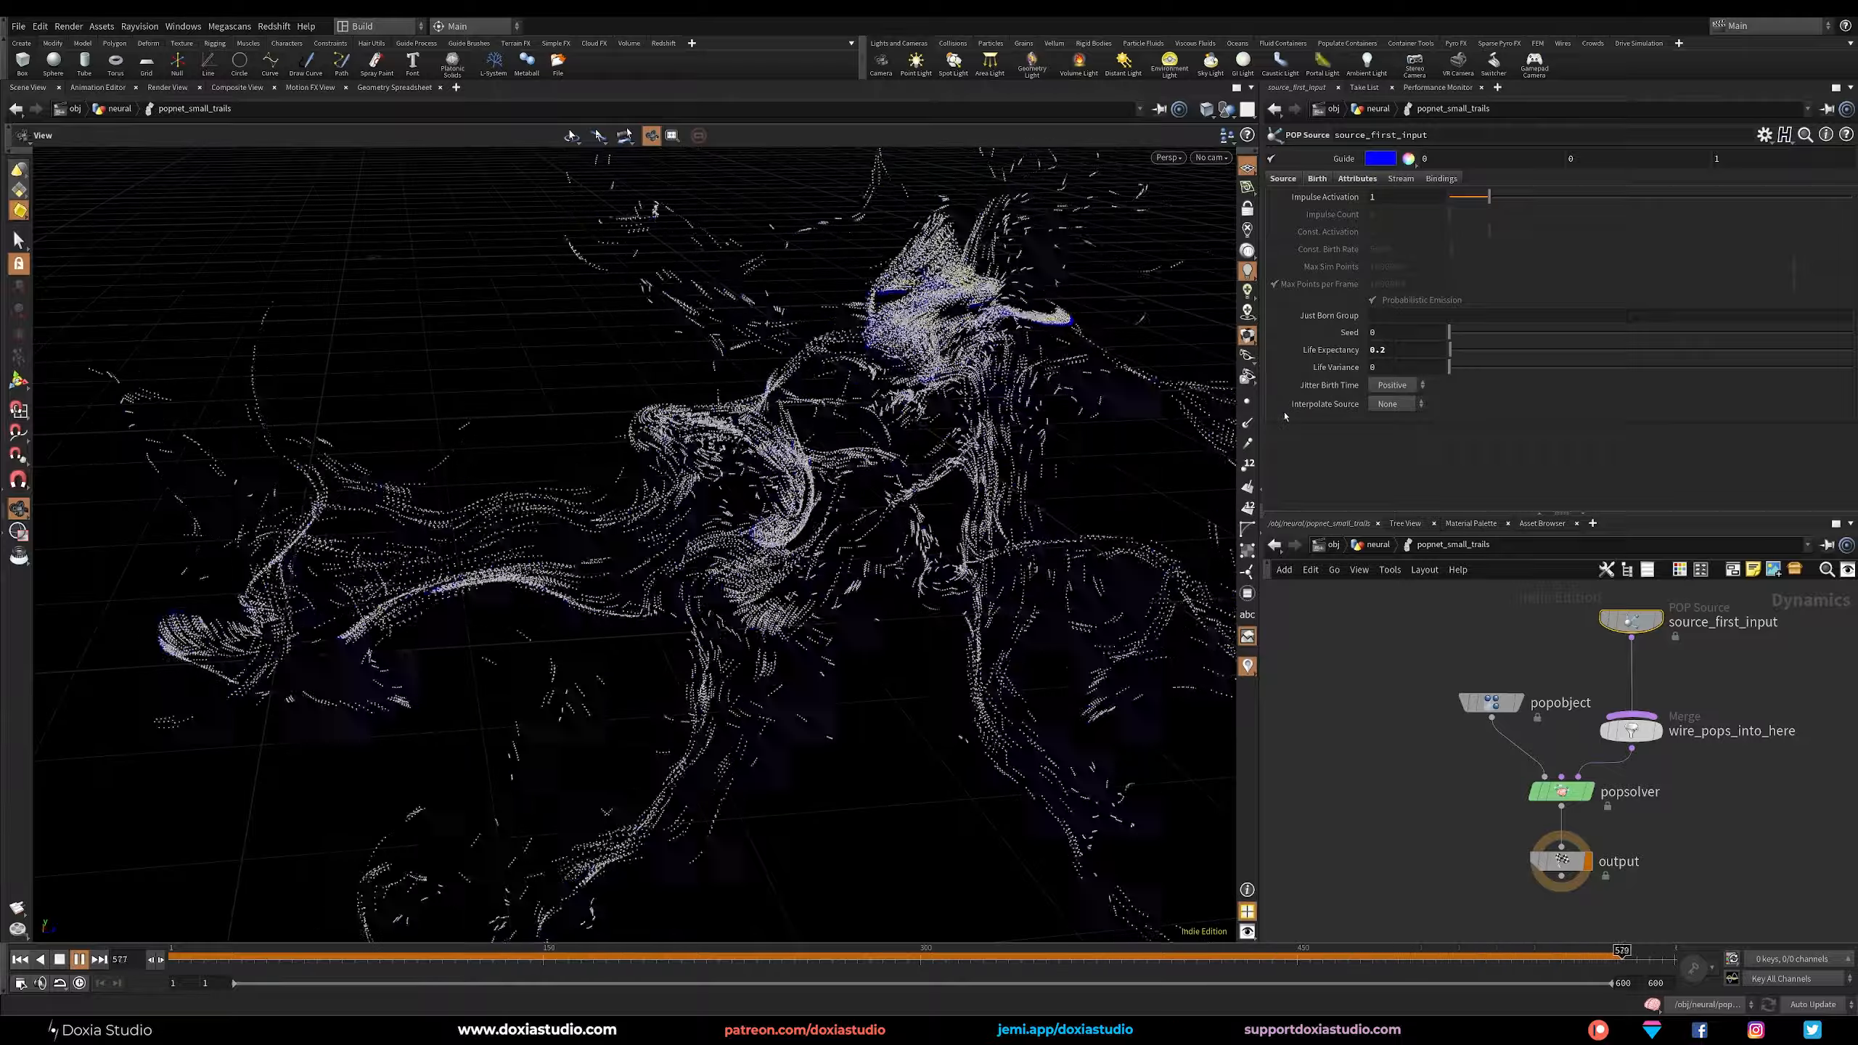
pyautogui.write('1')
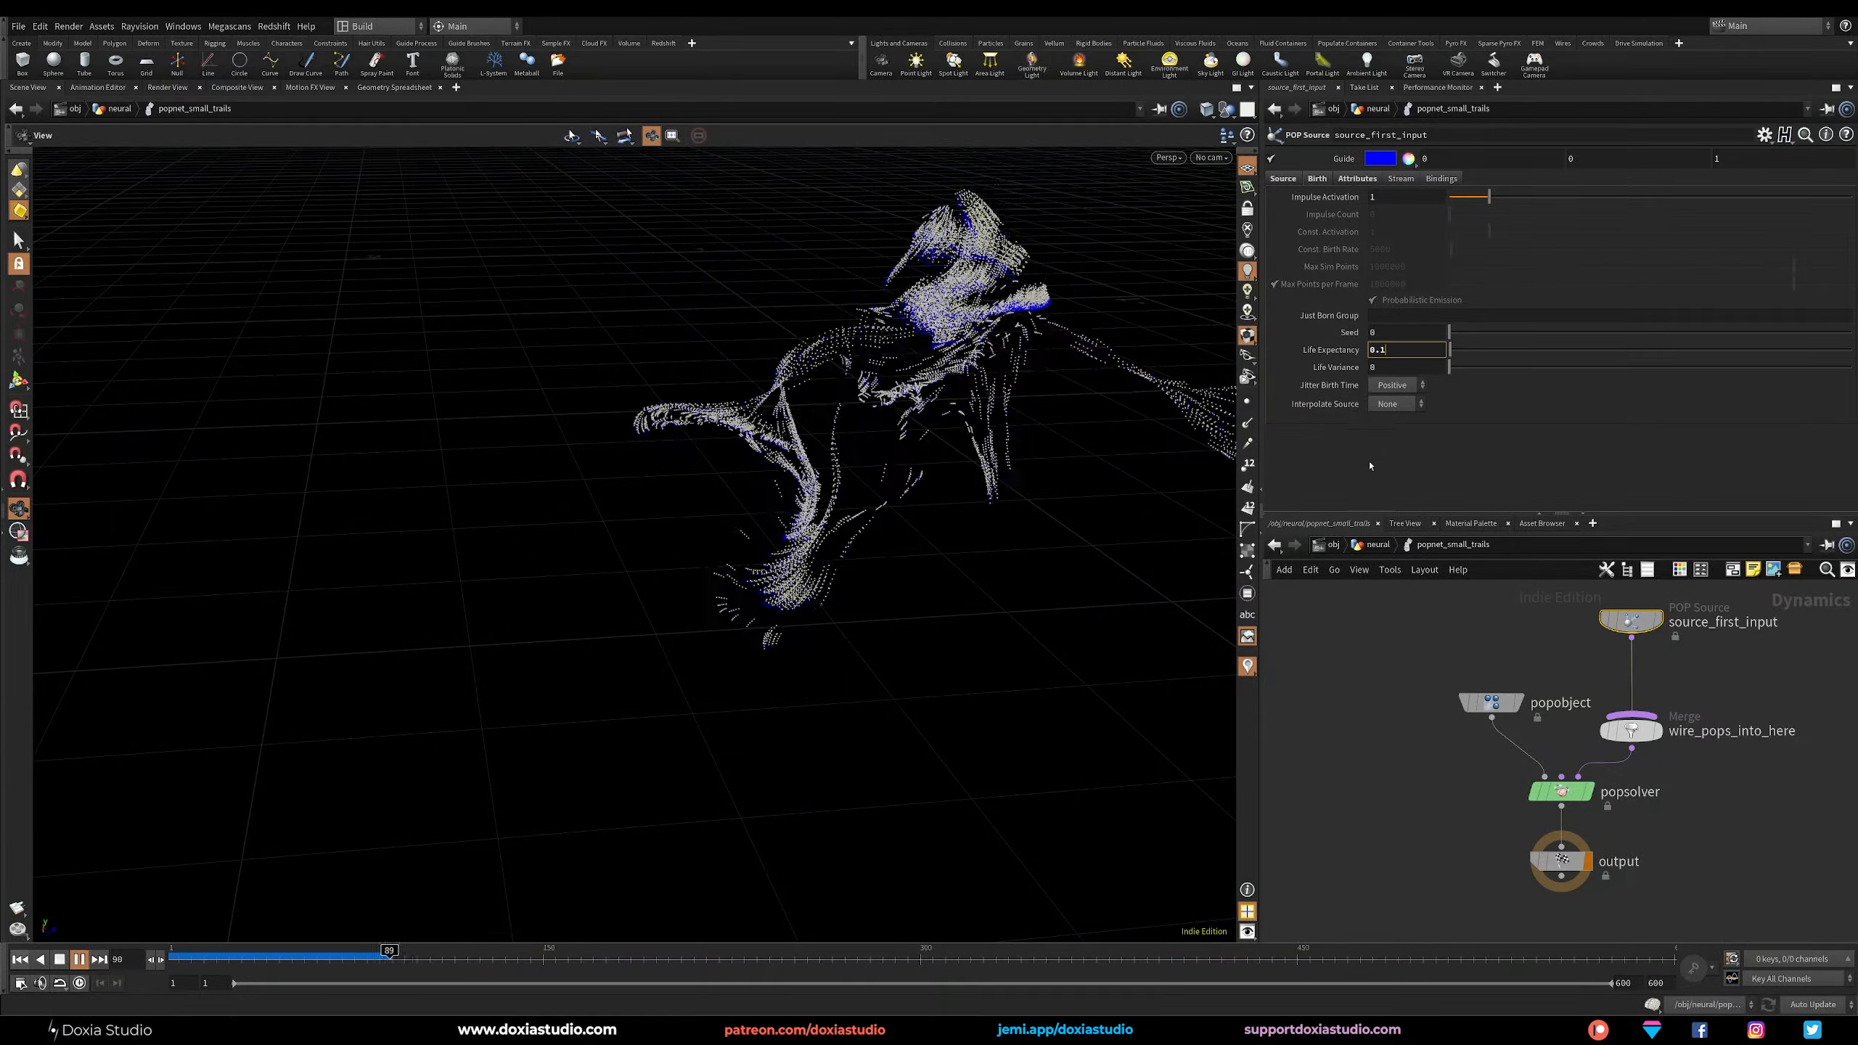
pyautogui.press('Return')
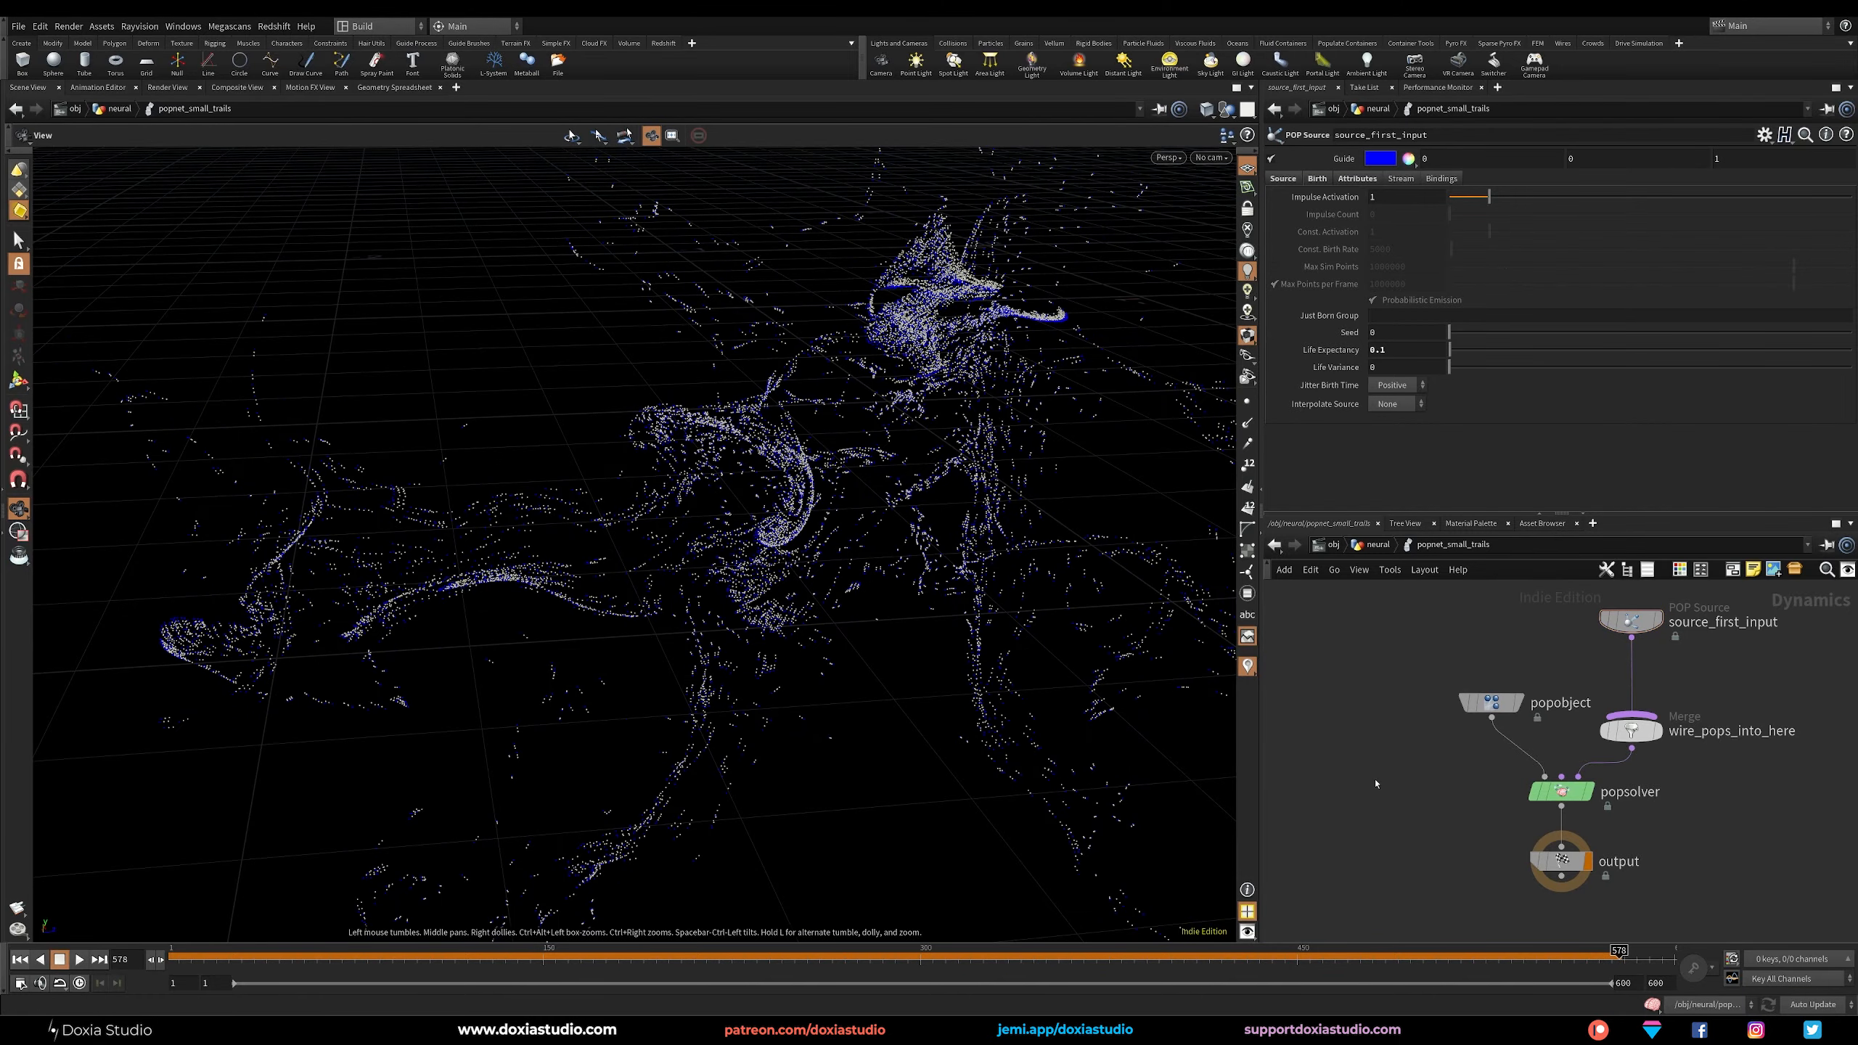
# Return to the neural network level, connect an Add node below popnet_small_trails and display it.
pyautogui.press('u')
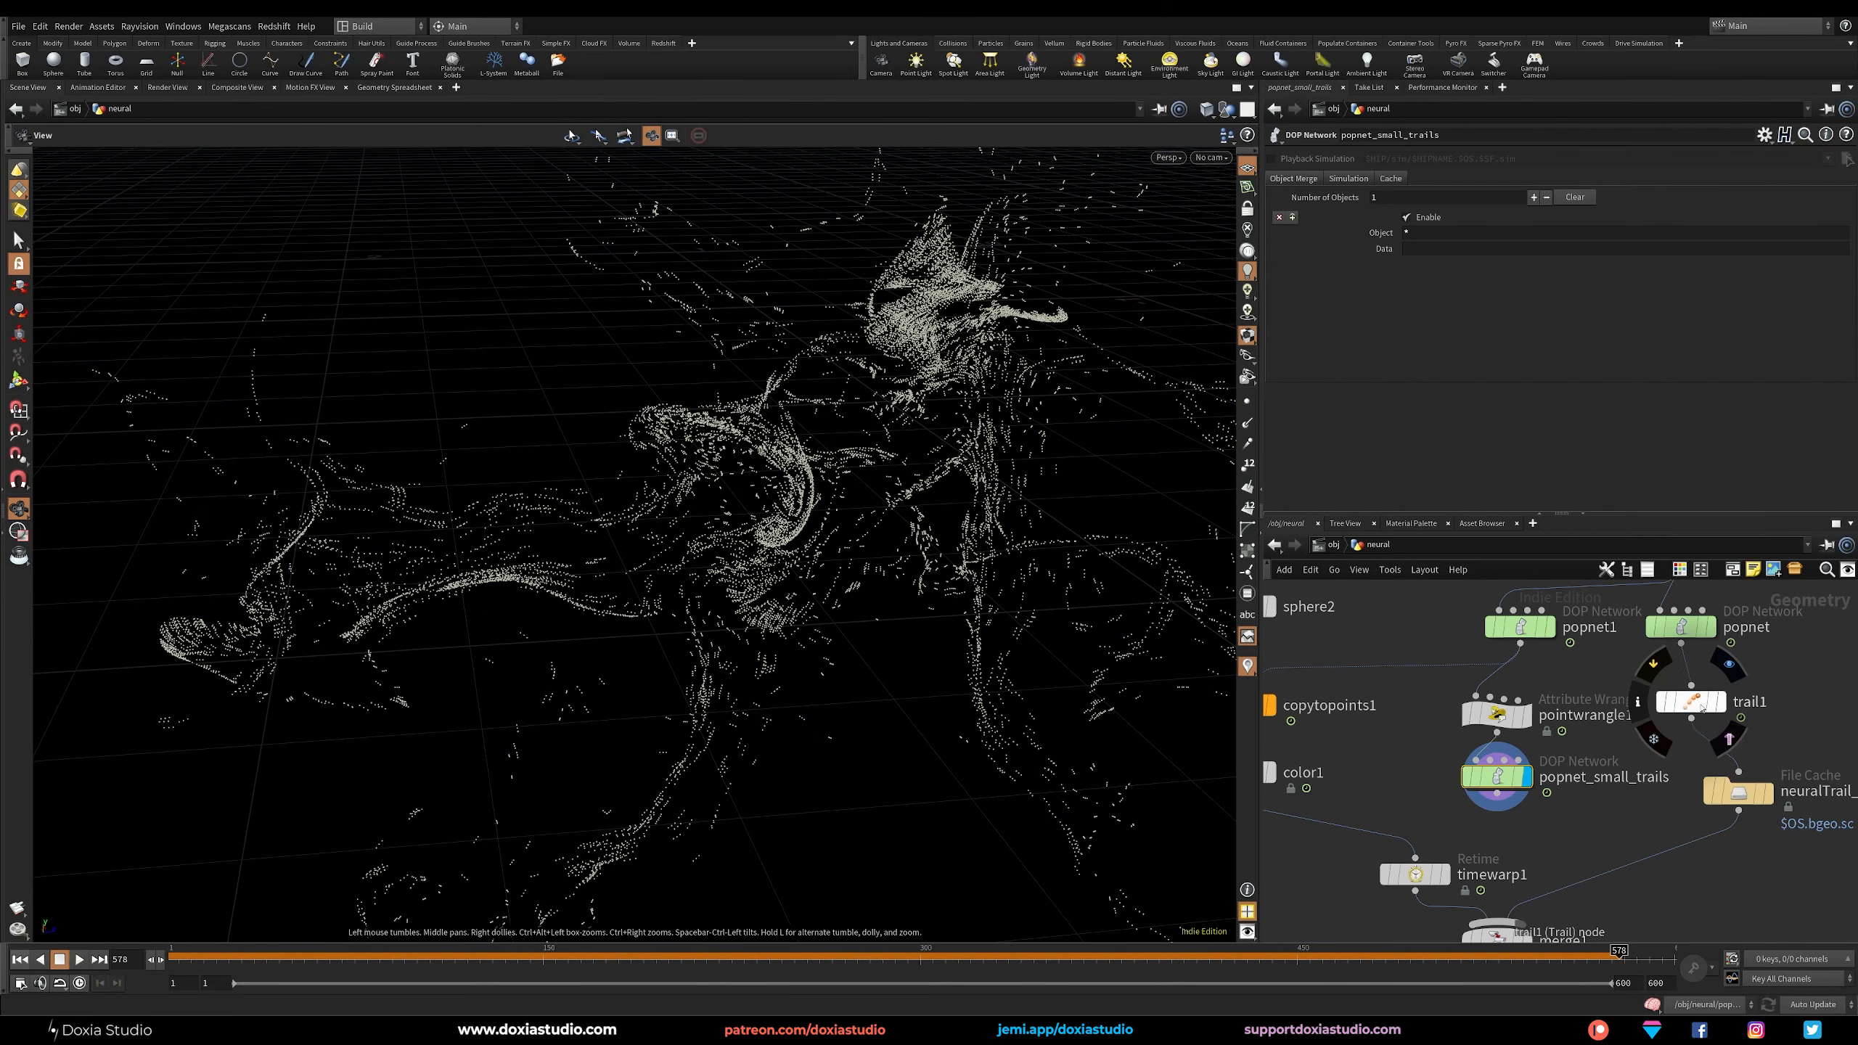
pyautogui.moveTo(1497, 778)
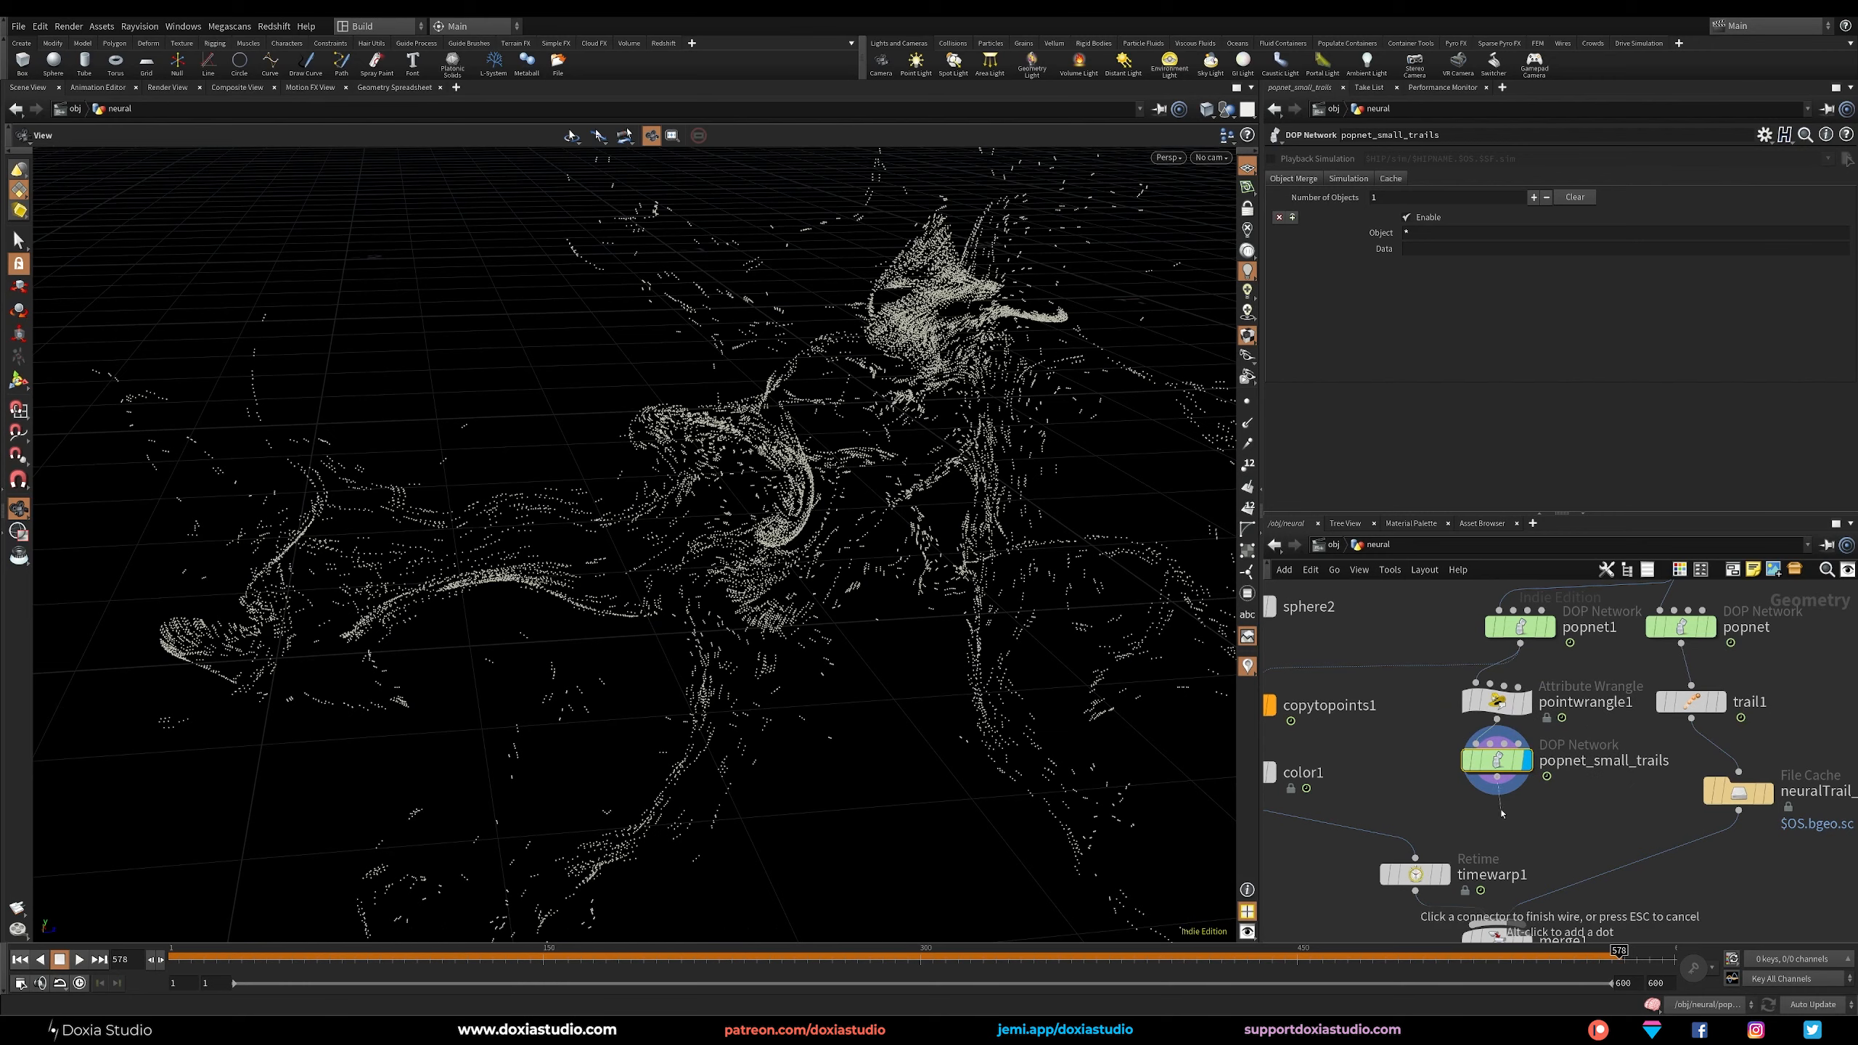
pyautogui.press('Tab')
pyautogui.write('add')
pyautogui.press('Return')
pyautogui.press('Return')
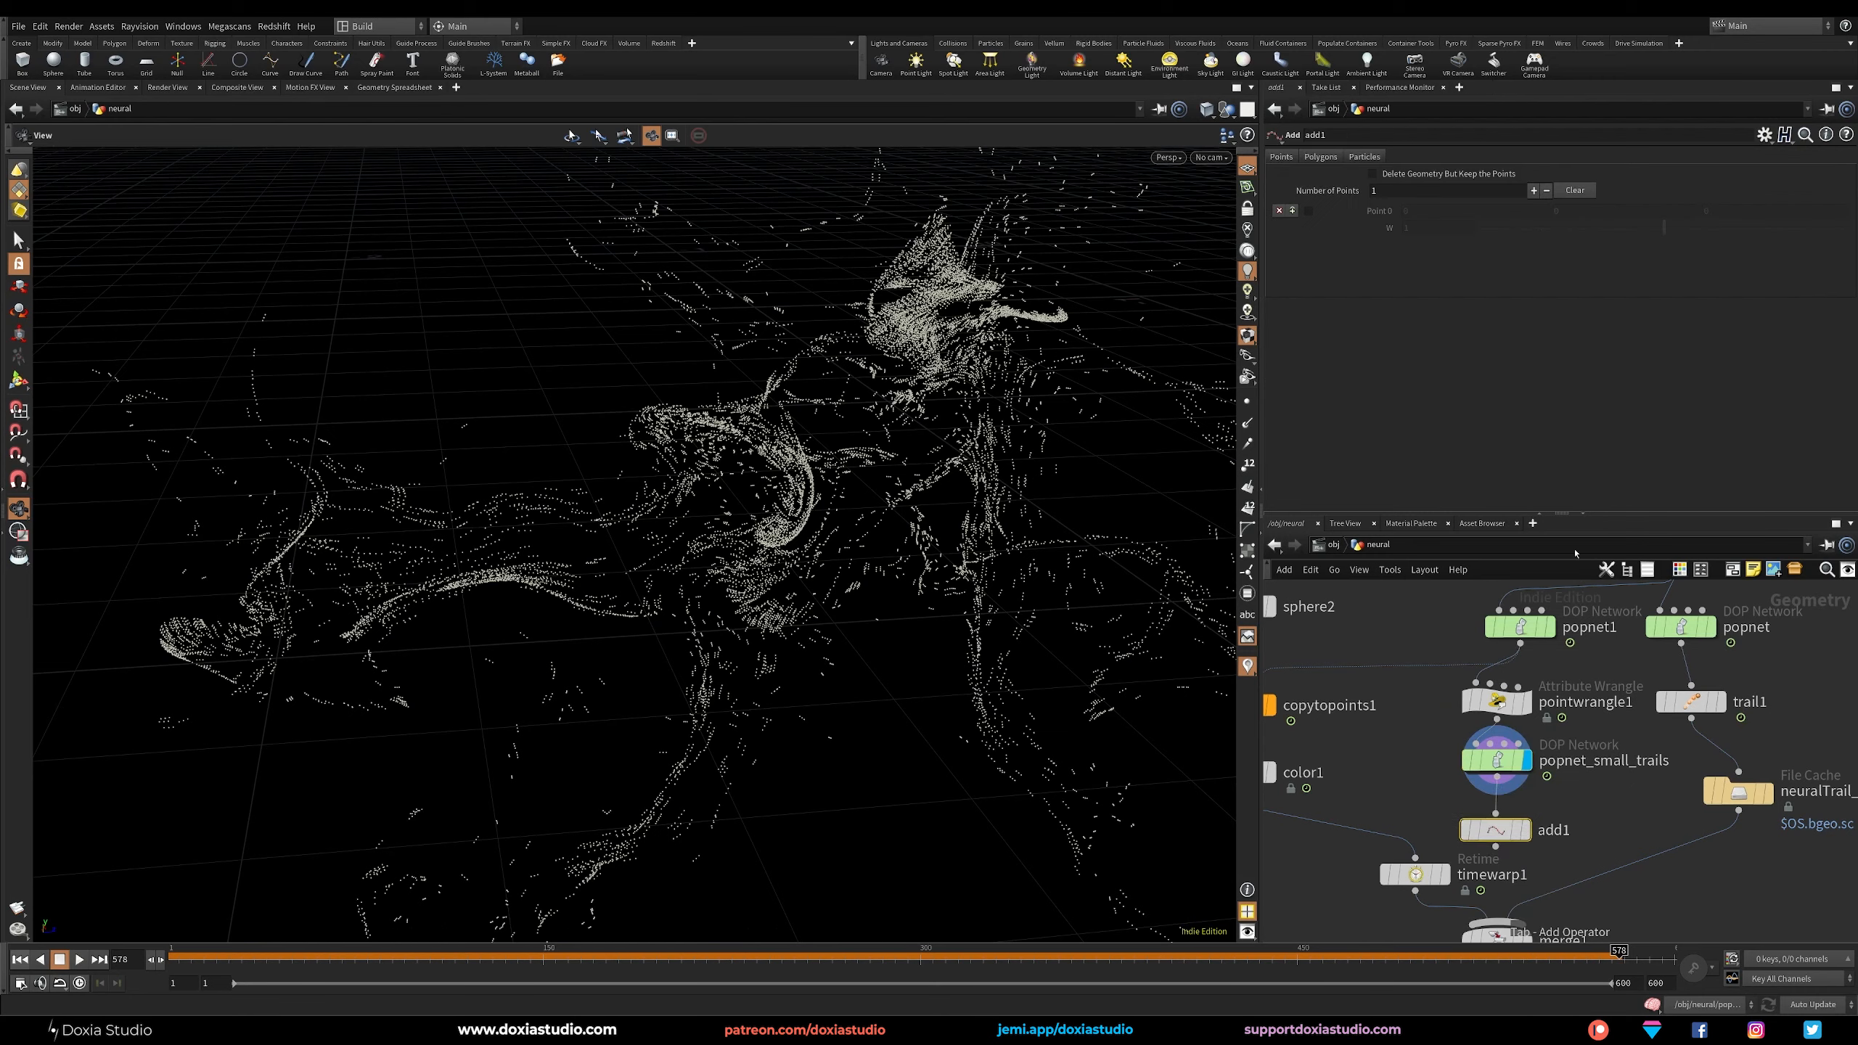
pyautogui.click(1519, 836)
pyautogui.moveTo(1501, 835); pyautogui.dragTo(1503, 826)
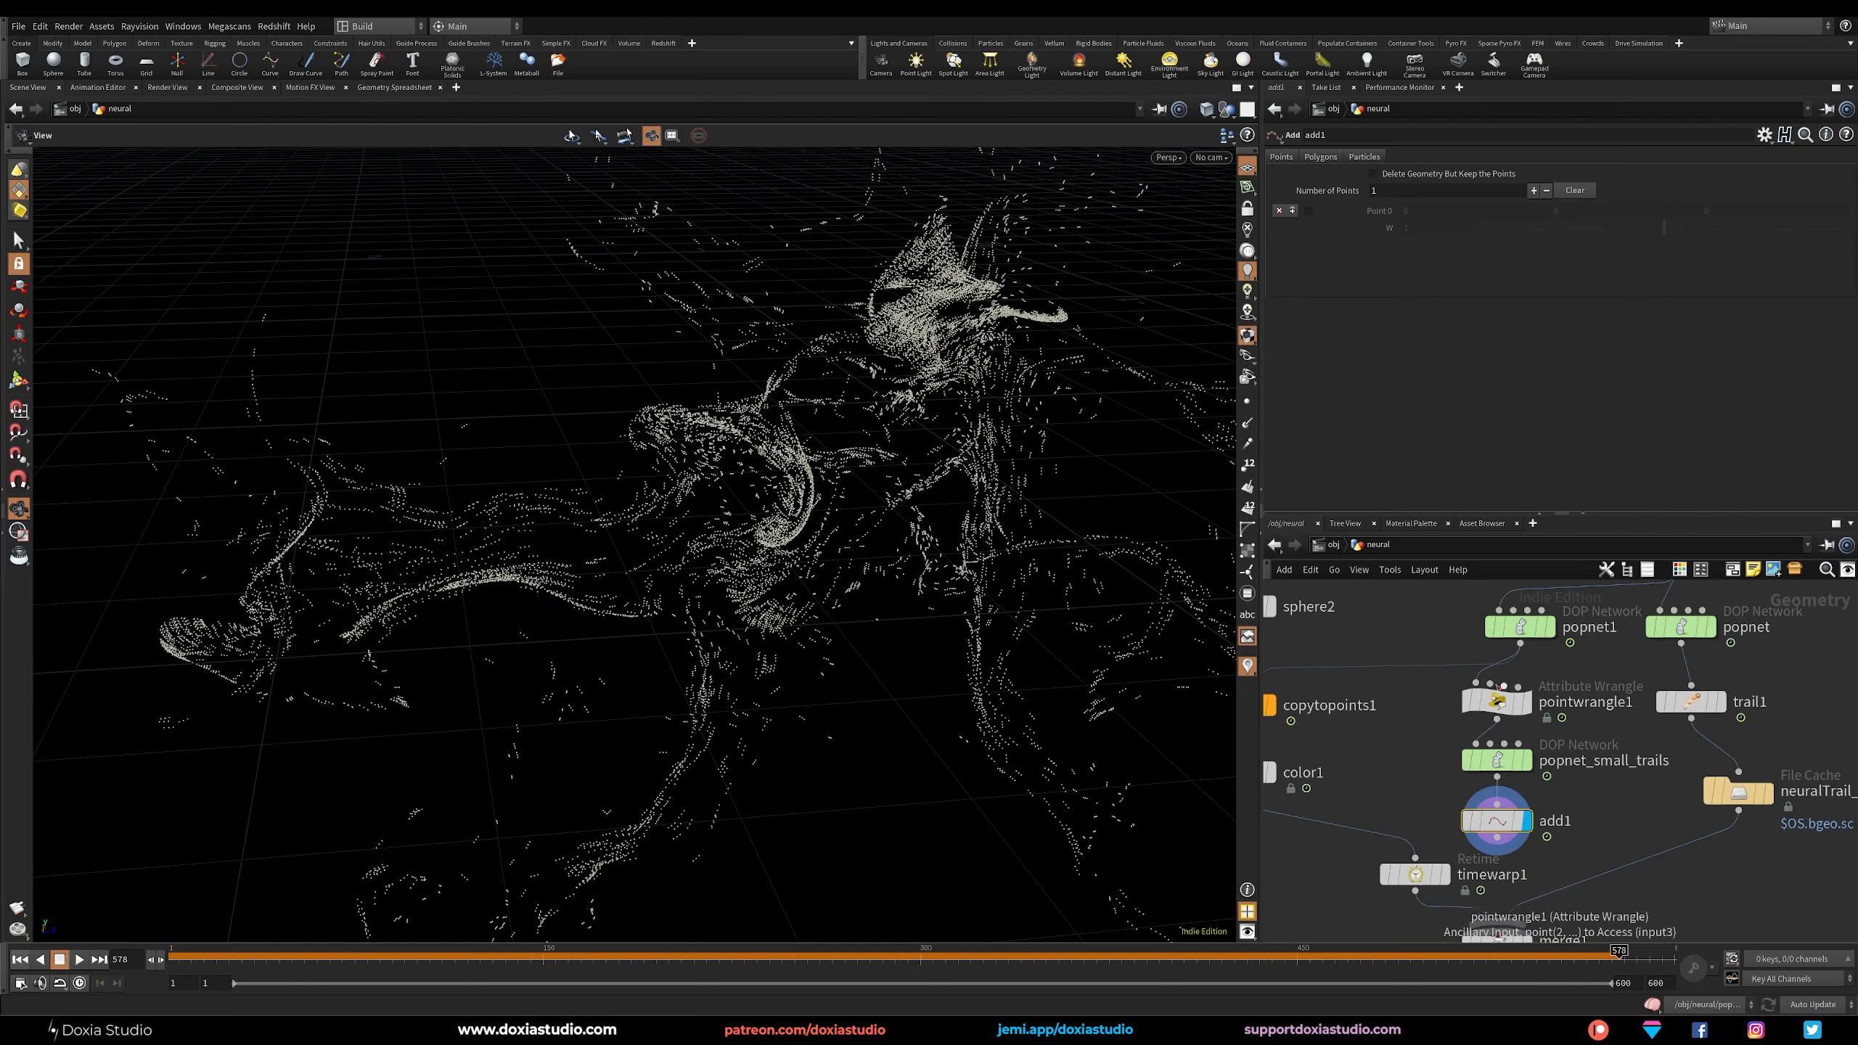
# Set add1 to build polygons by group, adding points by attribute.
pyautogui.click(1499, 704)
pyautogui.click(1496, 831)
pyautogui.moveTo(862, 747); pyautogui.dragTo(833, 713, button='right')
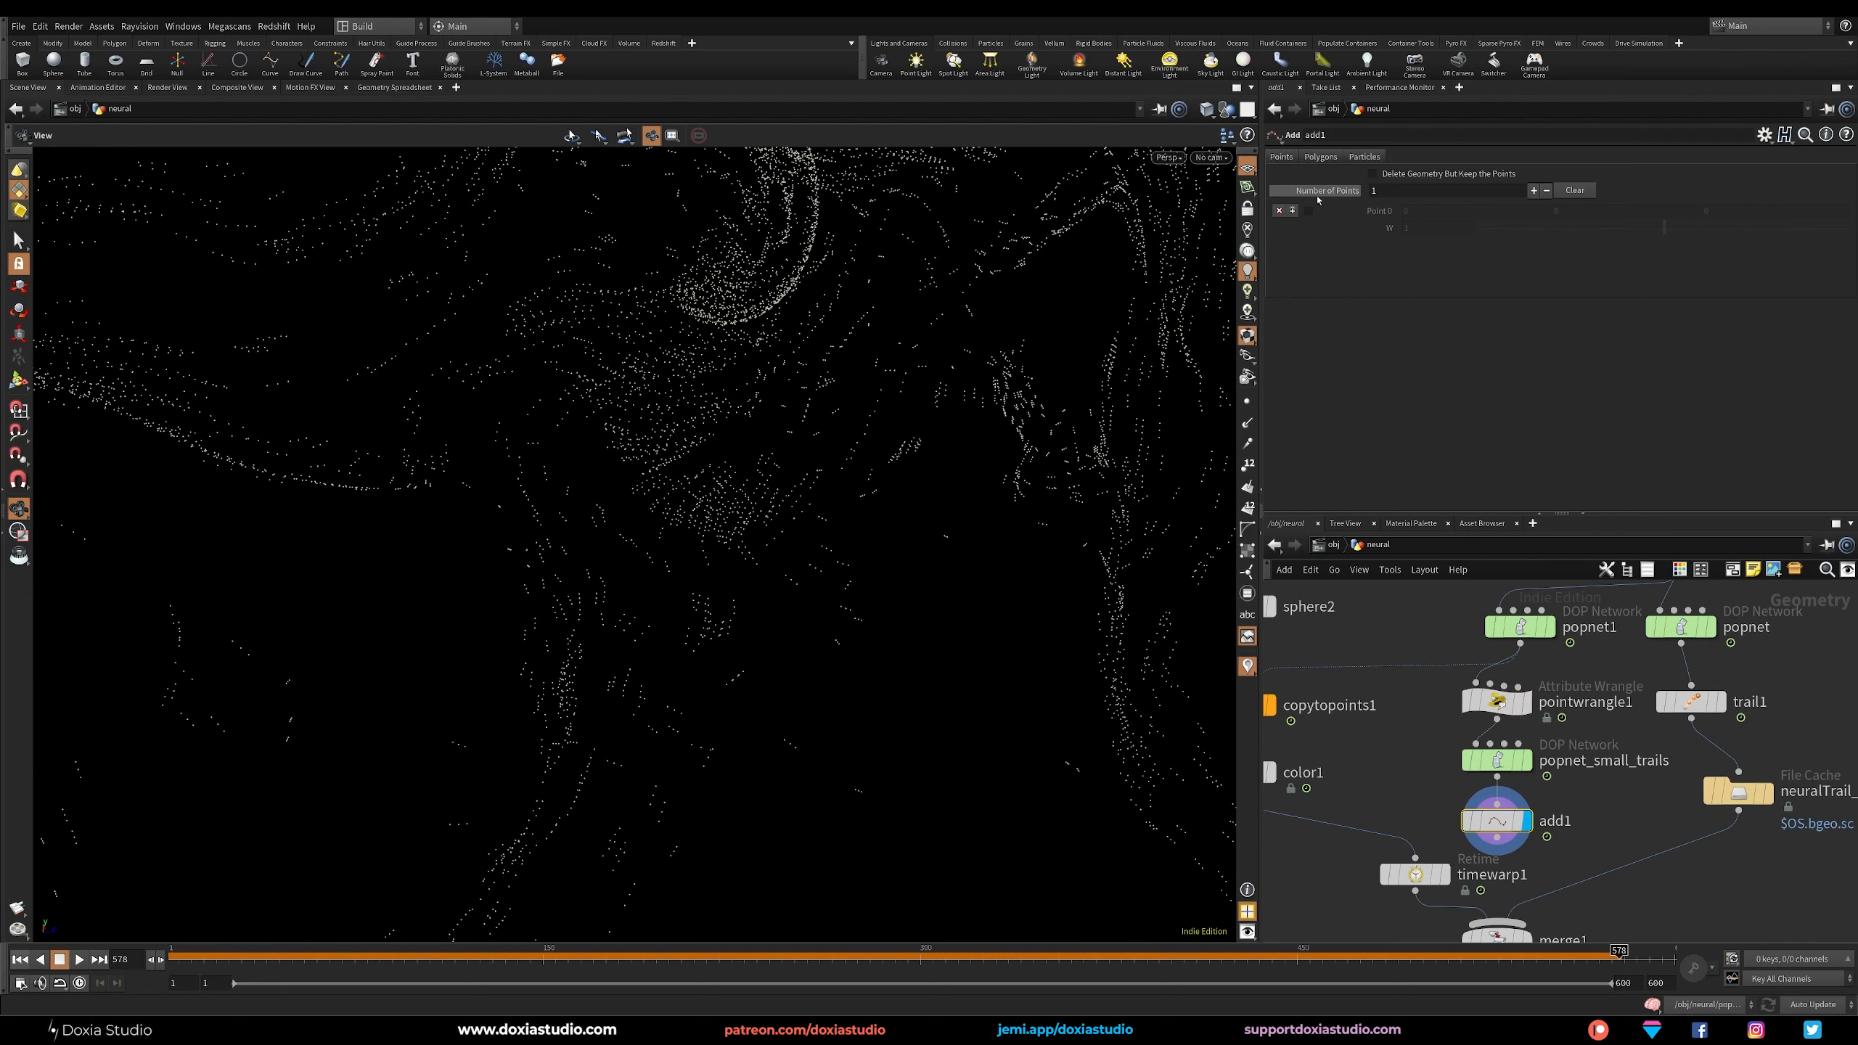
pyautogui.click(1323, 157)
pyautogui.click(1338, 193)
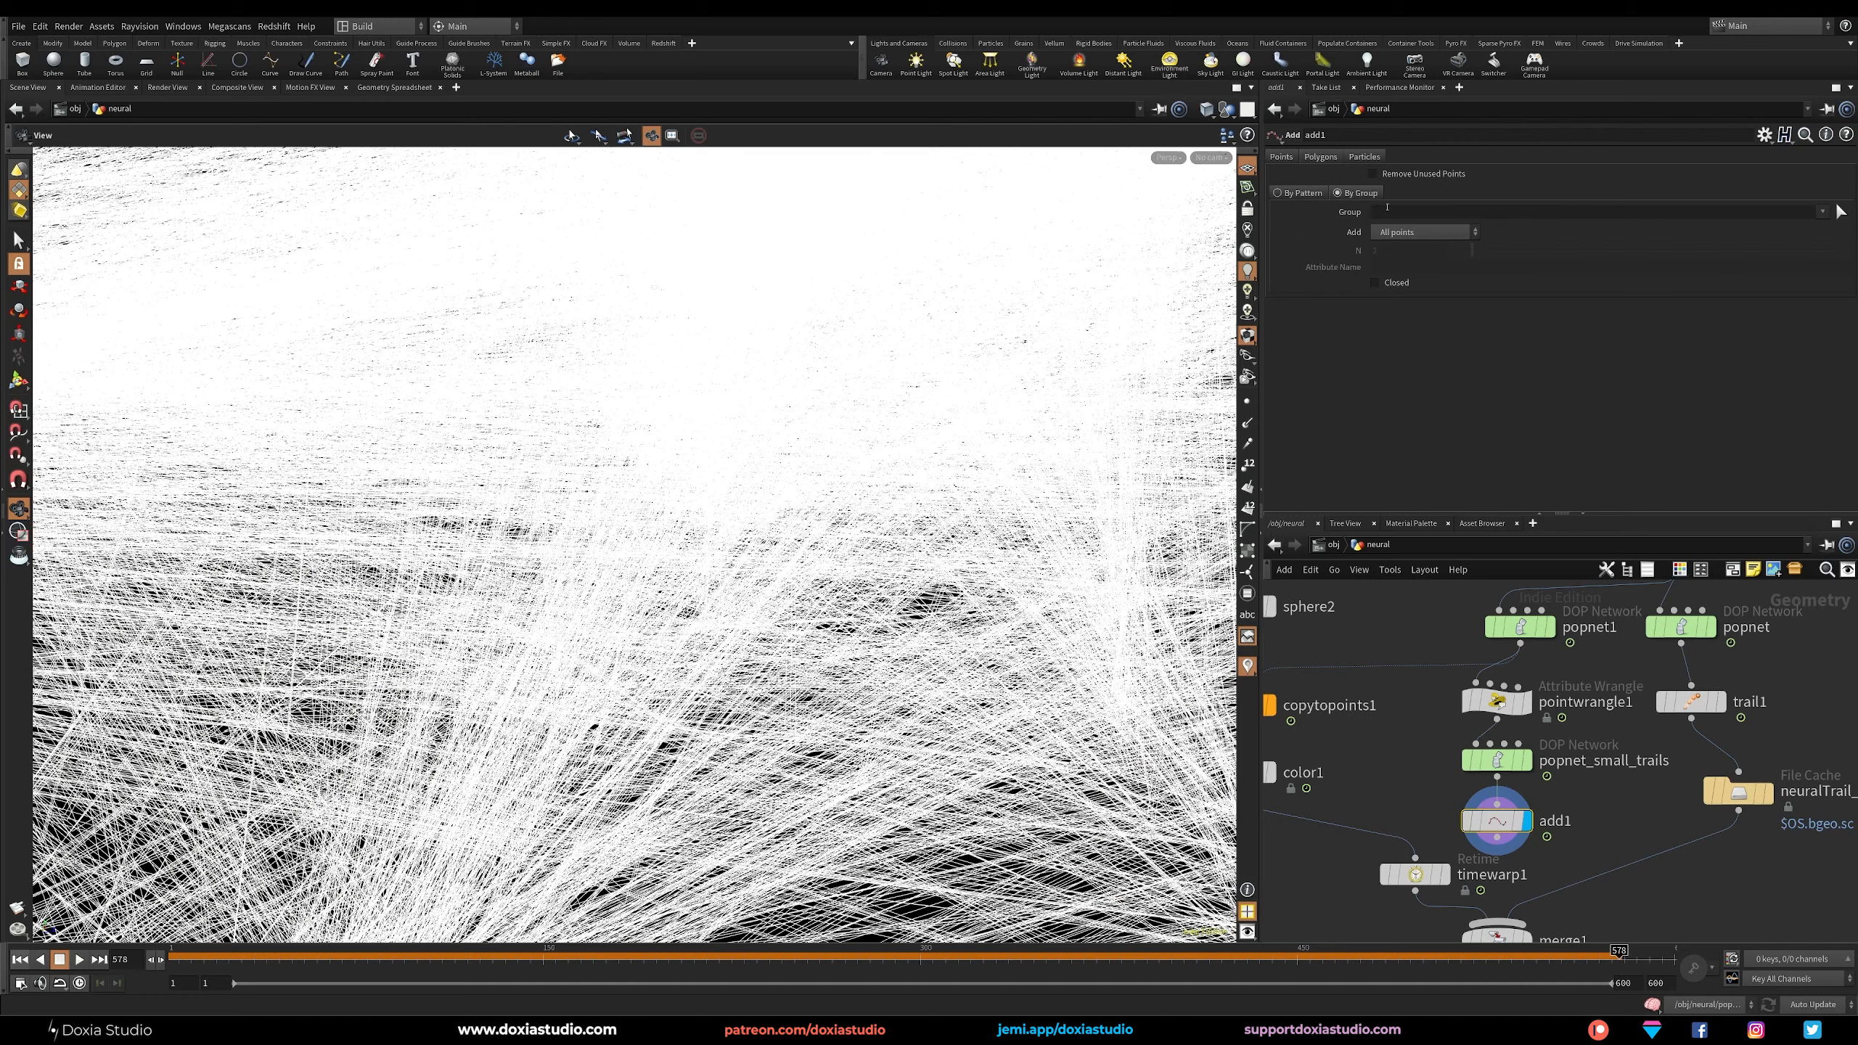
pyautogui.click(1422, 233)
pyautogui.click(1415, 310)
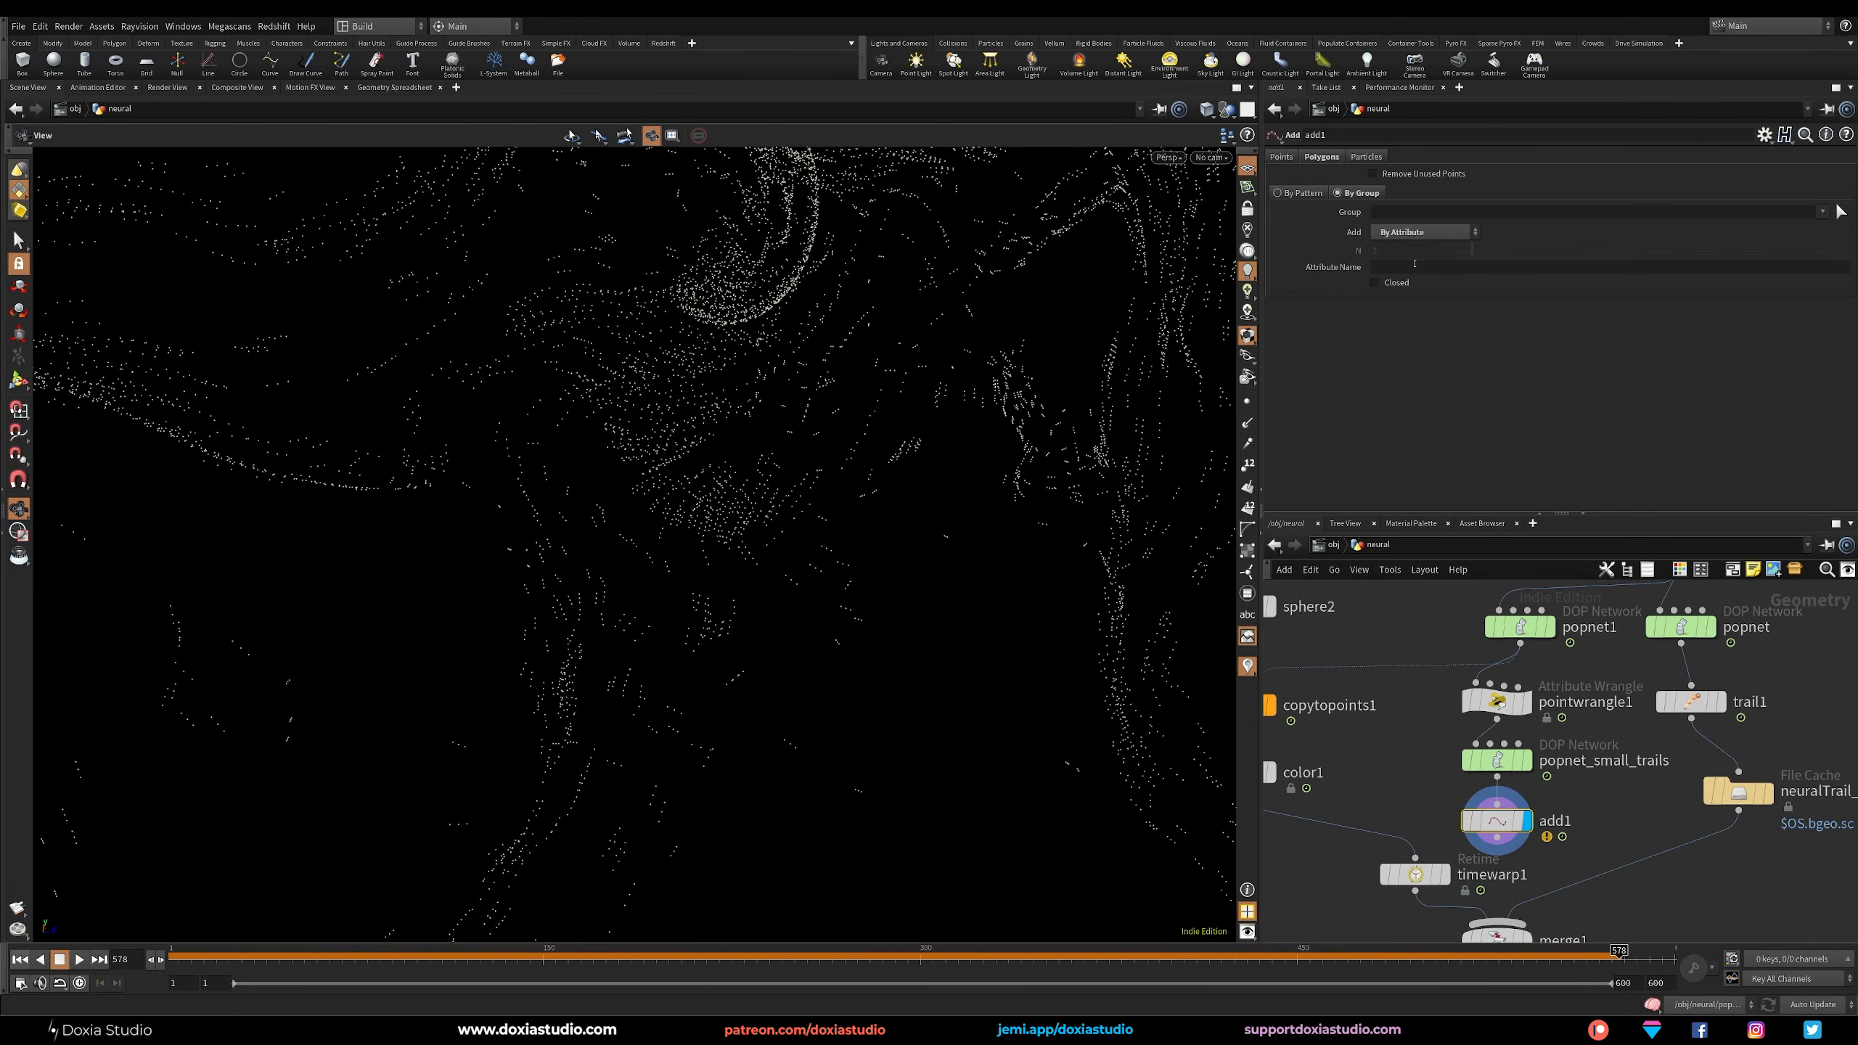
# Set add1's attribute name to startingID, copied from pointwrangle1, and check the resulting lines at another frame.
pyautogui.click(1492, 703)
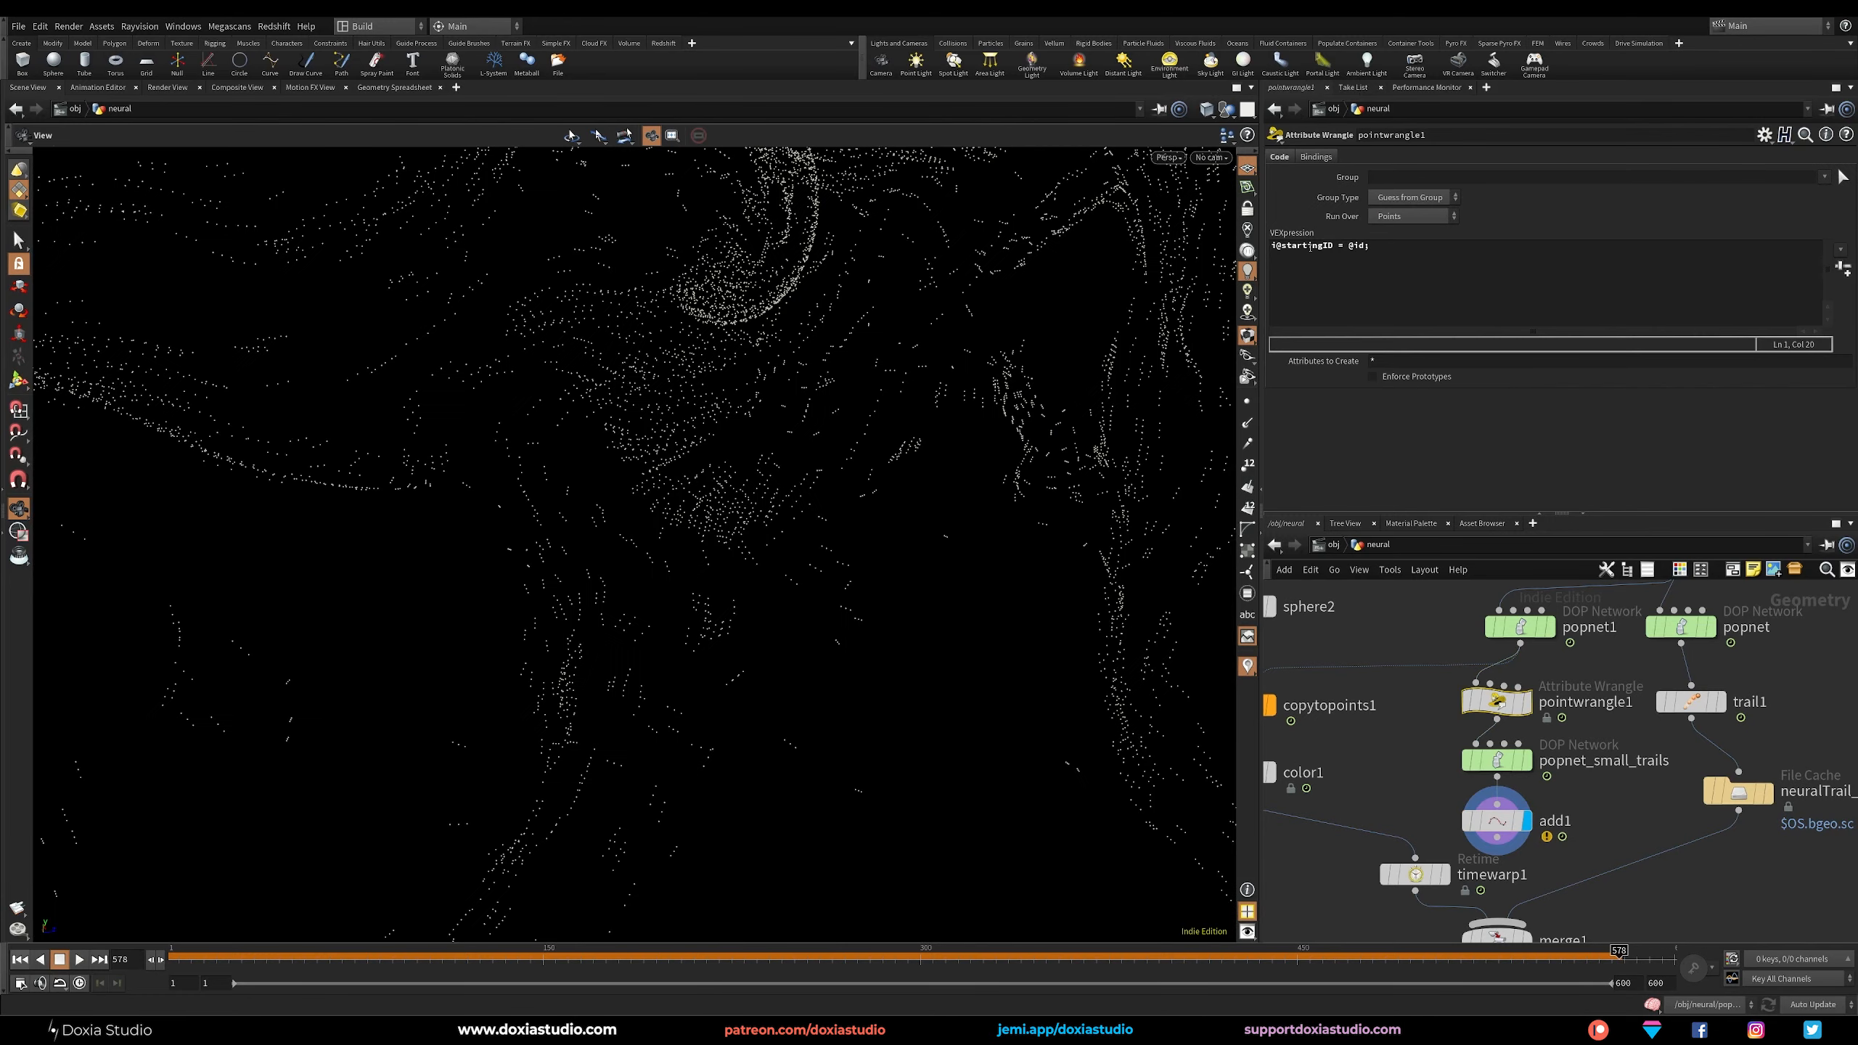
pyautogui.click(1289, 247)
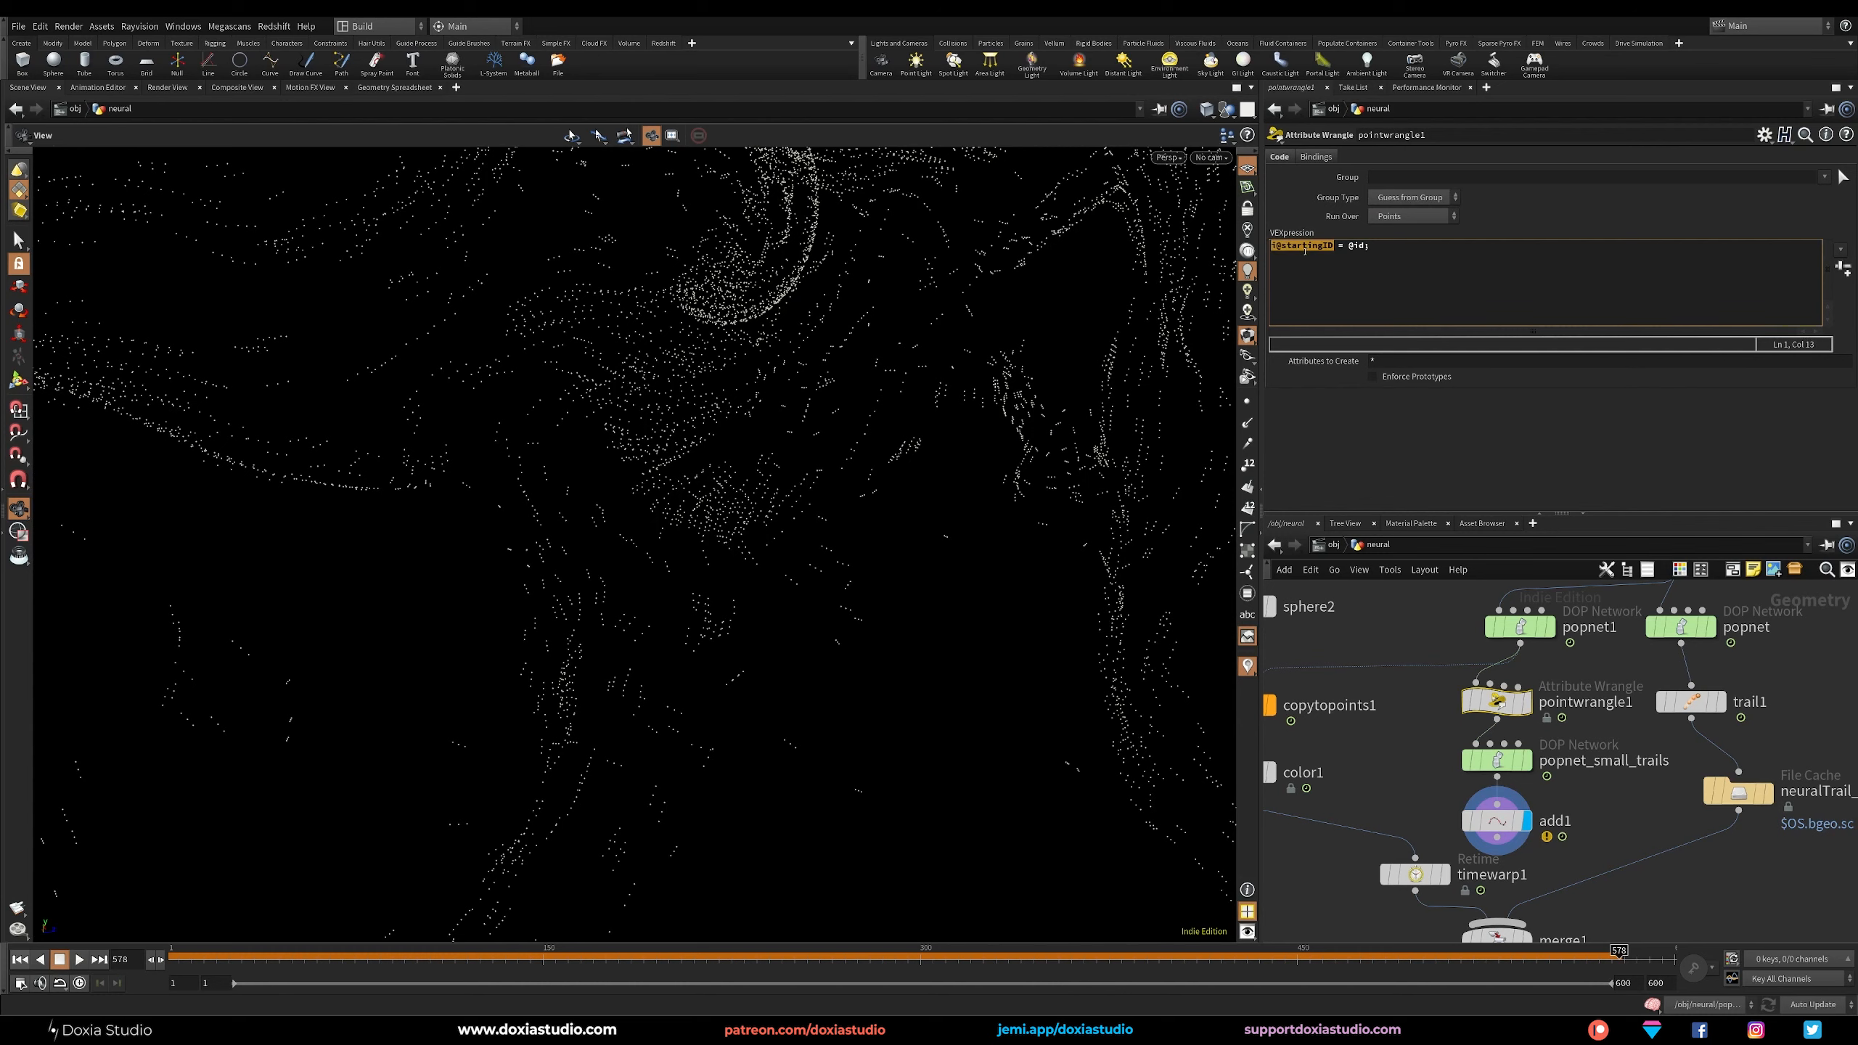
pyautogui.click(1496, 819)
pyautogui.click(1400, 268)
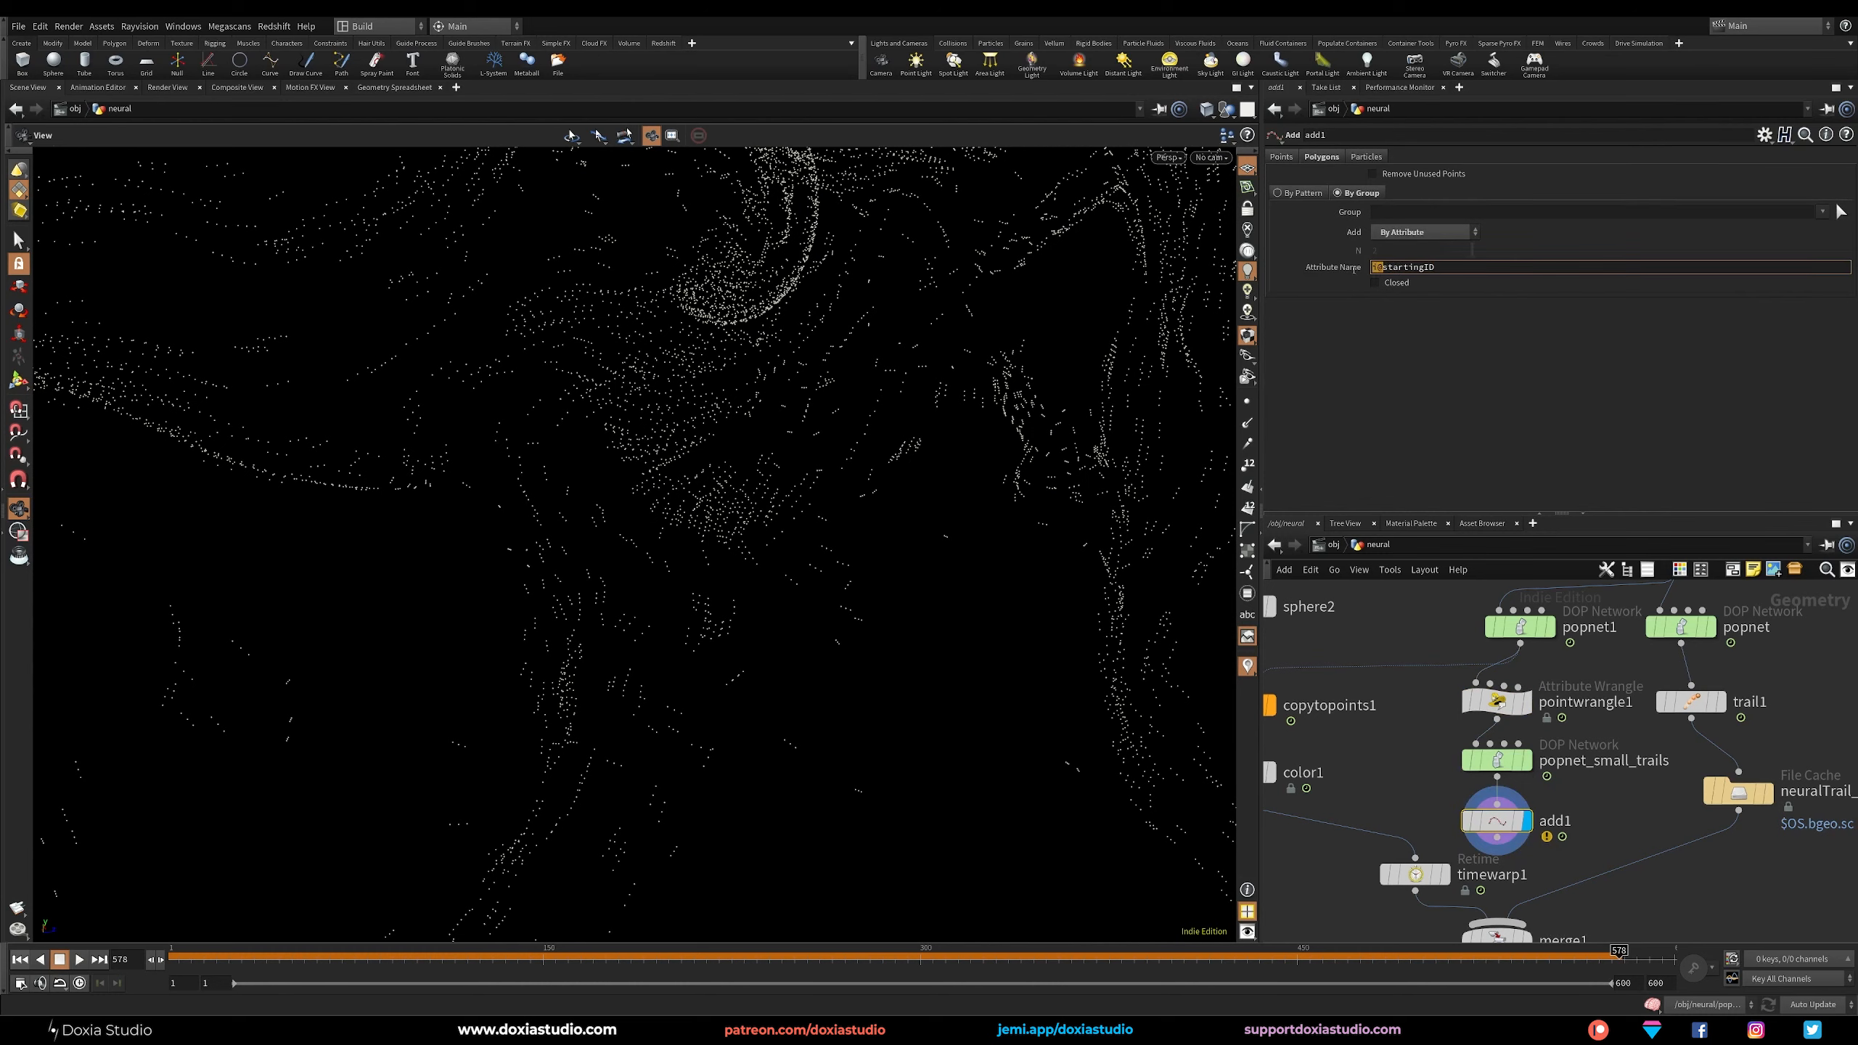
pyautogui.press('Return')
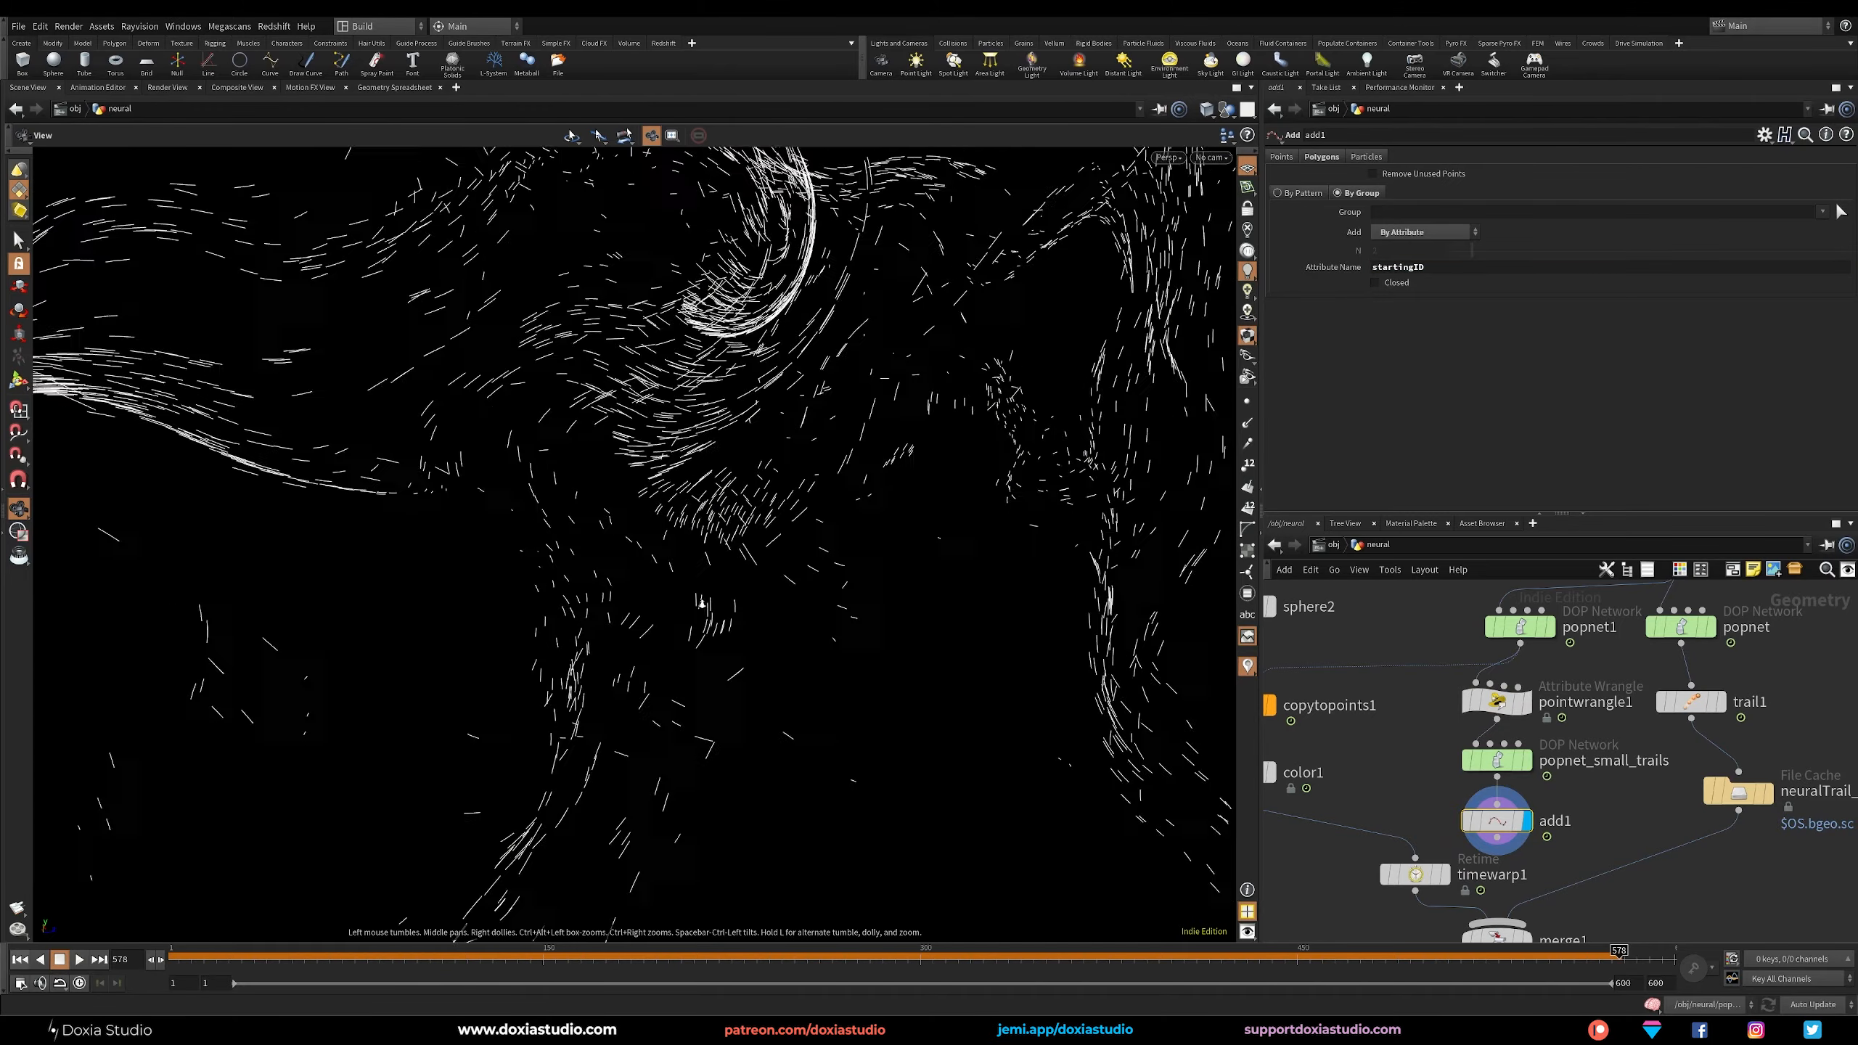
pyautogui.moveTo(920, 563); pyautogui.dragTo(777, 949)
pyautogui.moveTo(863, 622); pyautogui.dragTo(735, 690, button='right')
pyautogui.moveTo(735, 690)
pyautogui.mouseDown()
pyautogui.moveTo(794, 586)
pyautogui.moveTo(863, 555)
pyautogui.moveTo(745, 669)
pyautogui.mouseUp()
# Add a Resample node below add1, make room by moving timewarp1 and merge1 down, and display it.
pyautogui.moveTo(1492, 860); pyautogui.dragTo(1515, 769, button='middle')
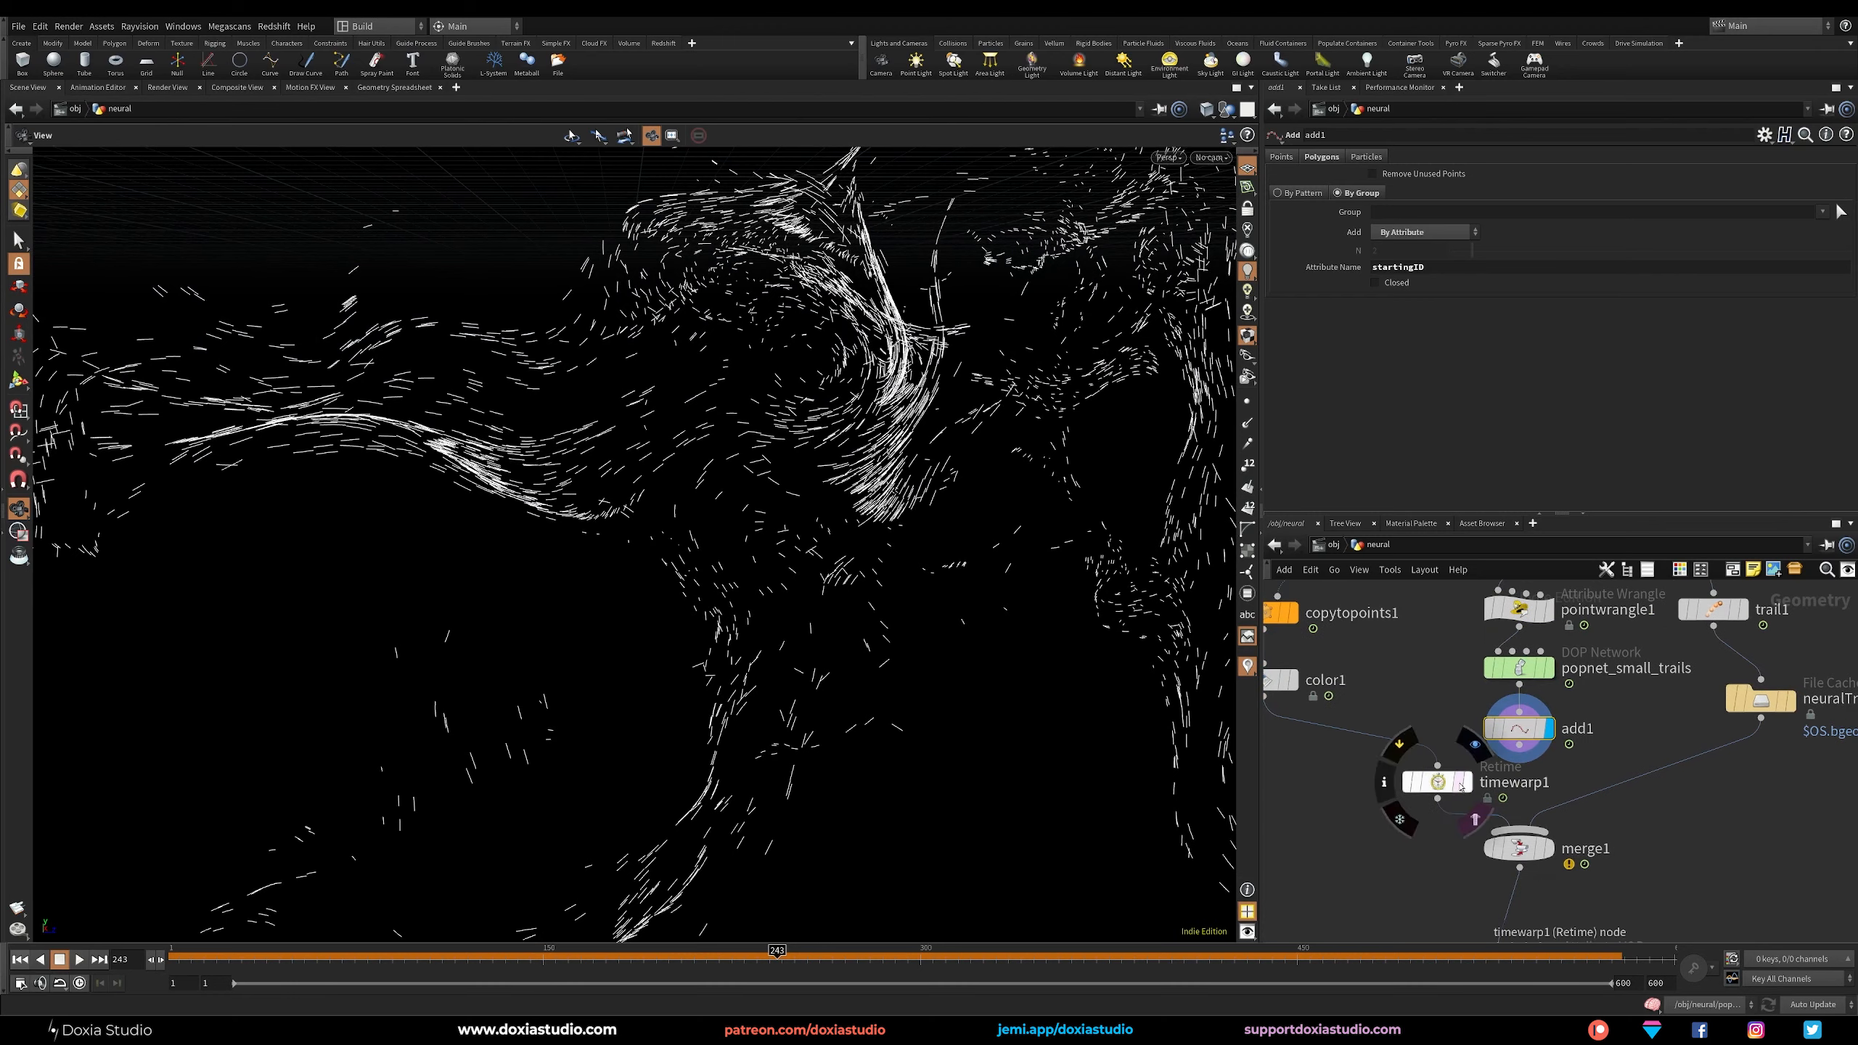
pyautogui.press('Tab')
pyautogui.write('resa')
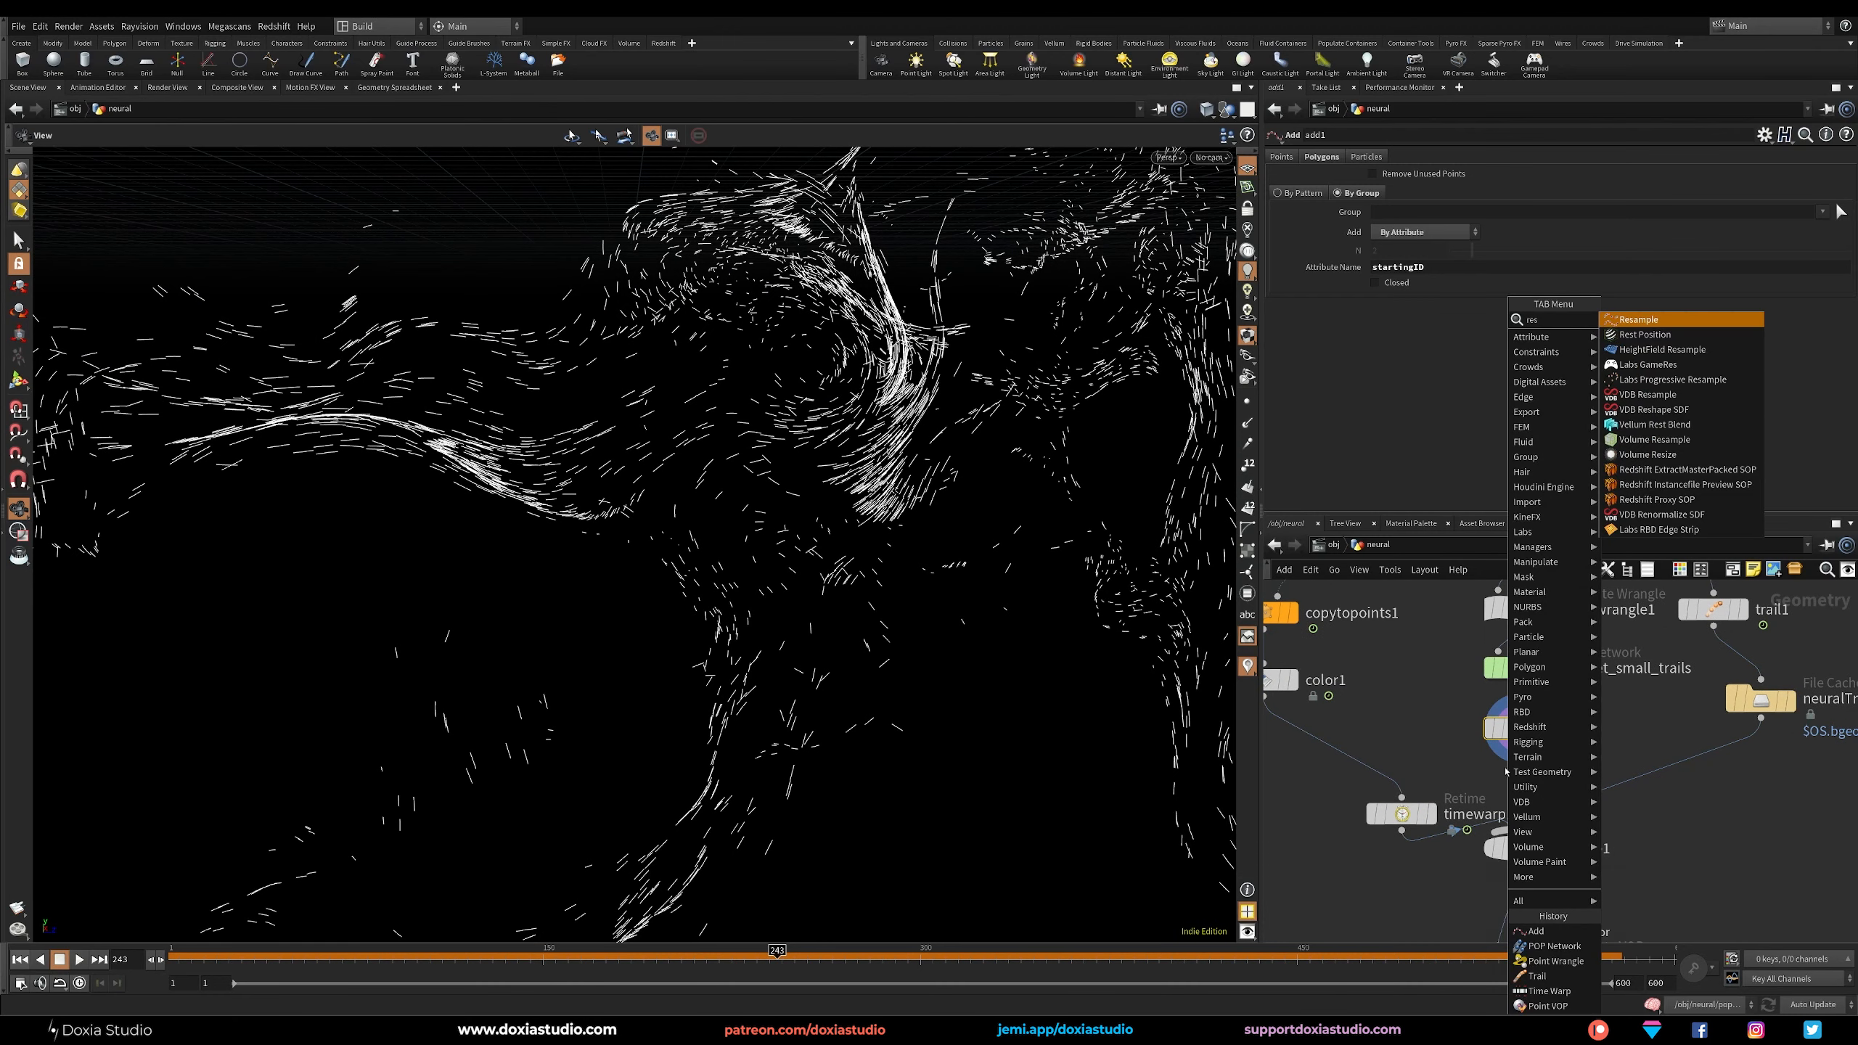
pyautogui.click(1649, 322)
pyautogui.click(1525, 780)
pyautogui.scroll(-3, 1648, 800)
pyautogui.moveTo(1706, 813); pyautogui.dragTo(1479, 920)
pyautogui.moveTo(1582, 835); pyautogui.dragTo(1597, 907)
pyautogui.click(1594, 829)
pyautogui.click(1599, 790)
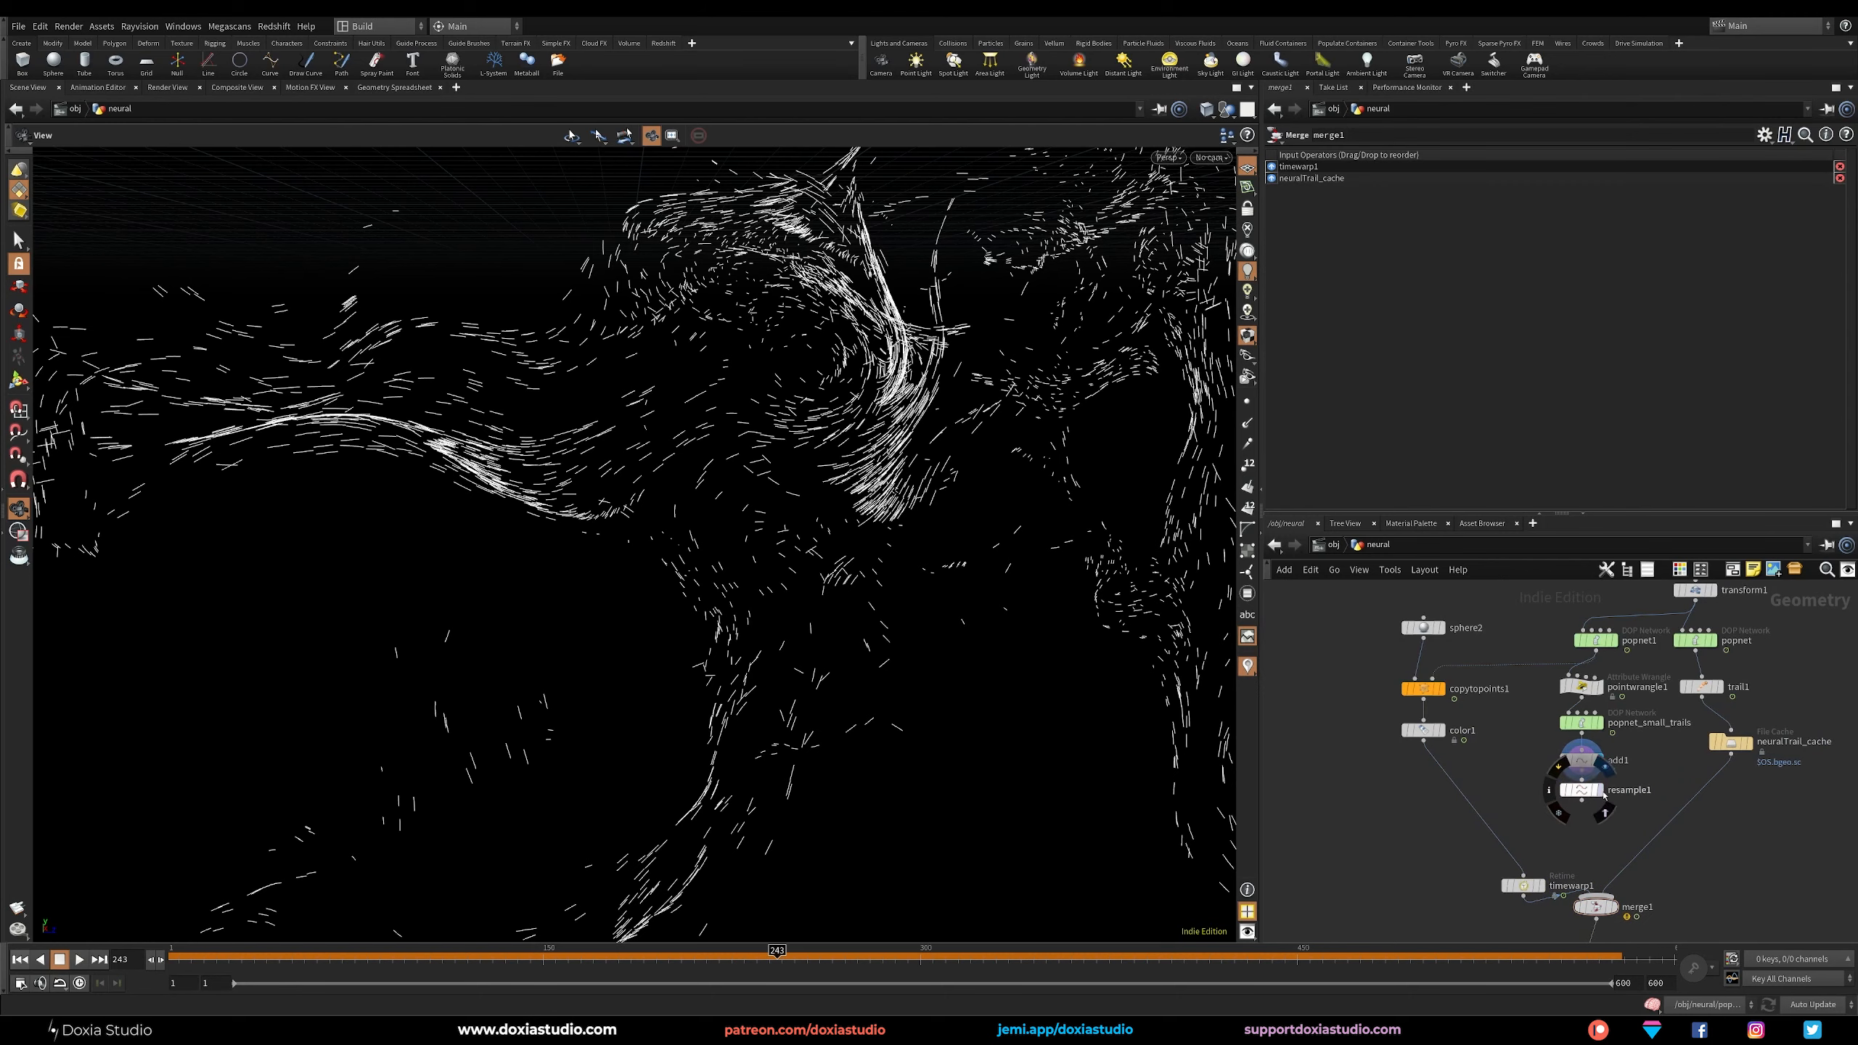
# In resample1, limit lines by maximum segments of 10 instead of segment length, and output the curve U attribute curveu.
pyautogui.click(1400, 249)
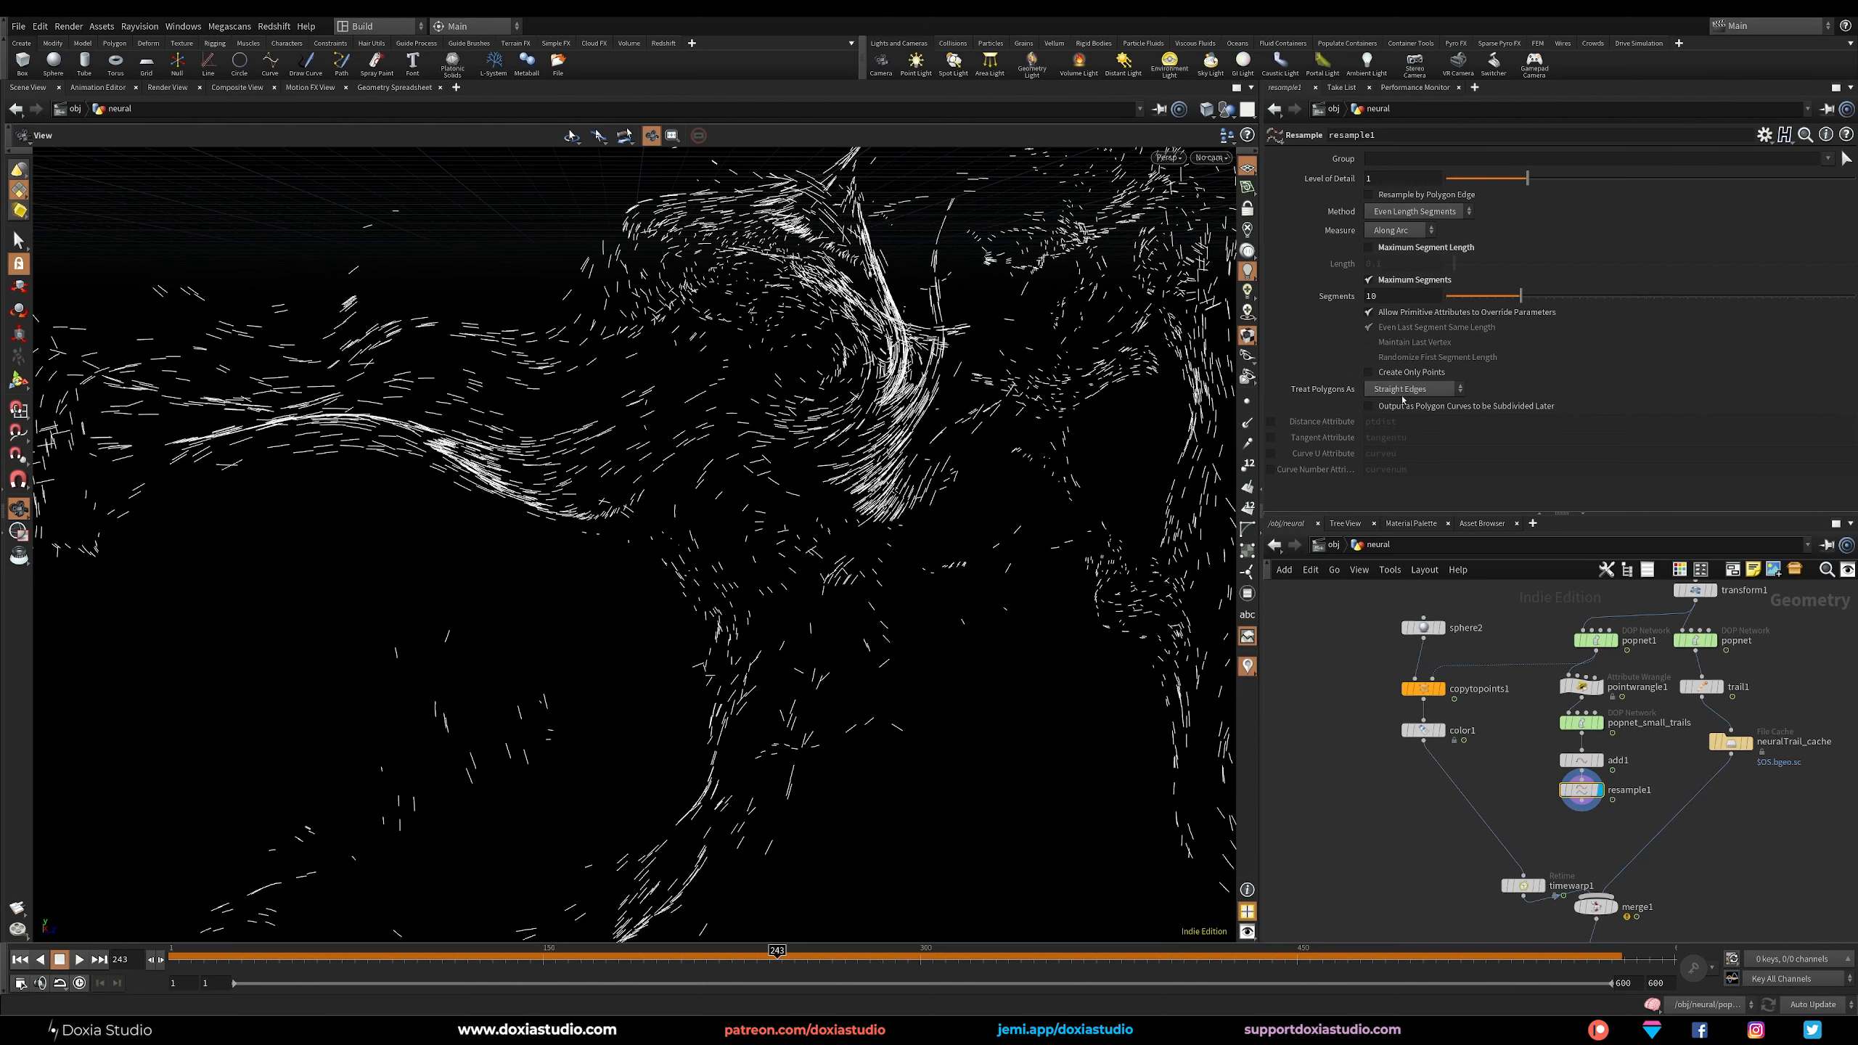
pyautogui.click(1273, 454)
pyautogui.click(1410, 455)
pyautogui.click(1320, 707)
pyautogui.moveTo(720, 626); pyautogui.dragTo(929, 613, button='right')
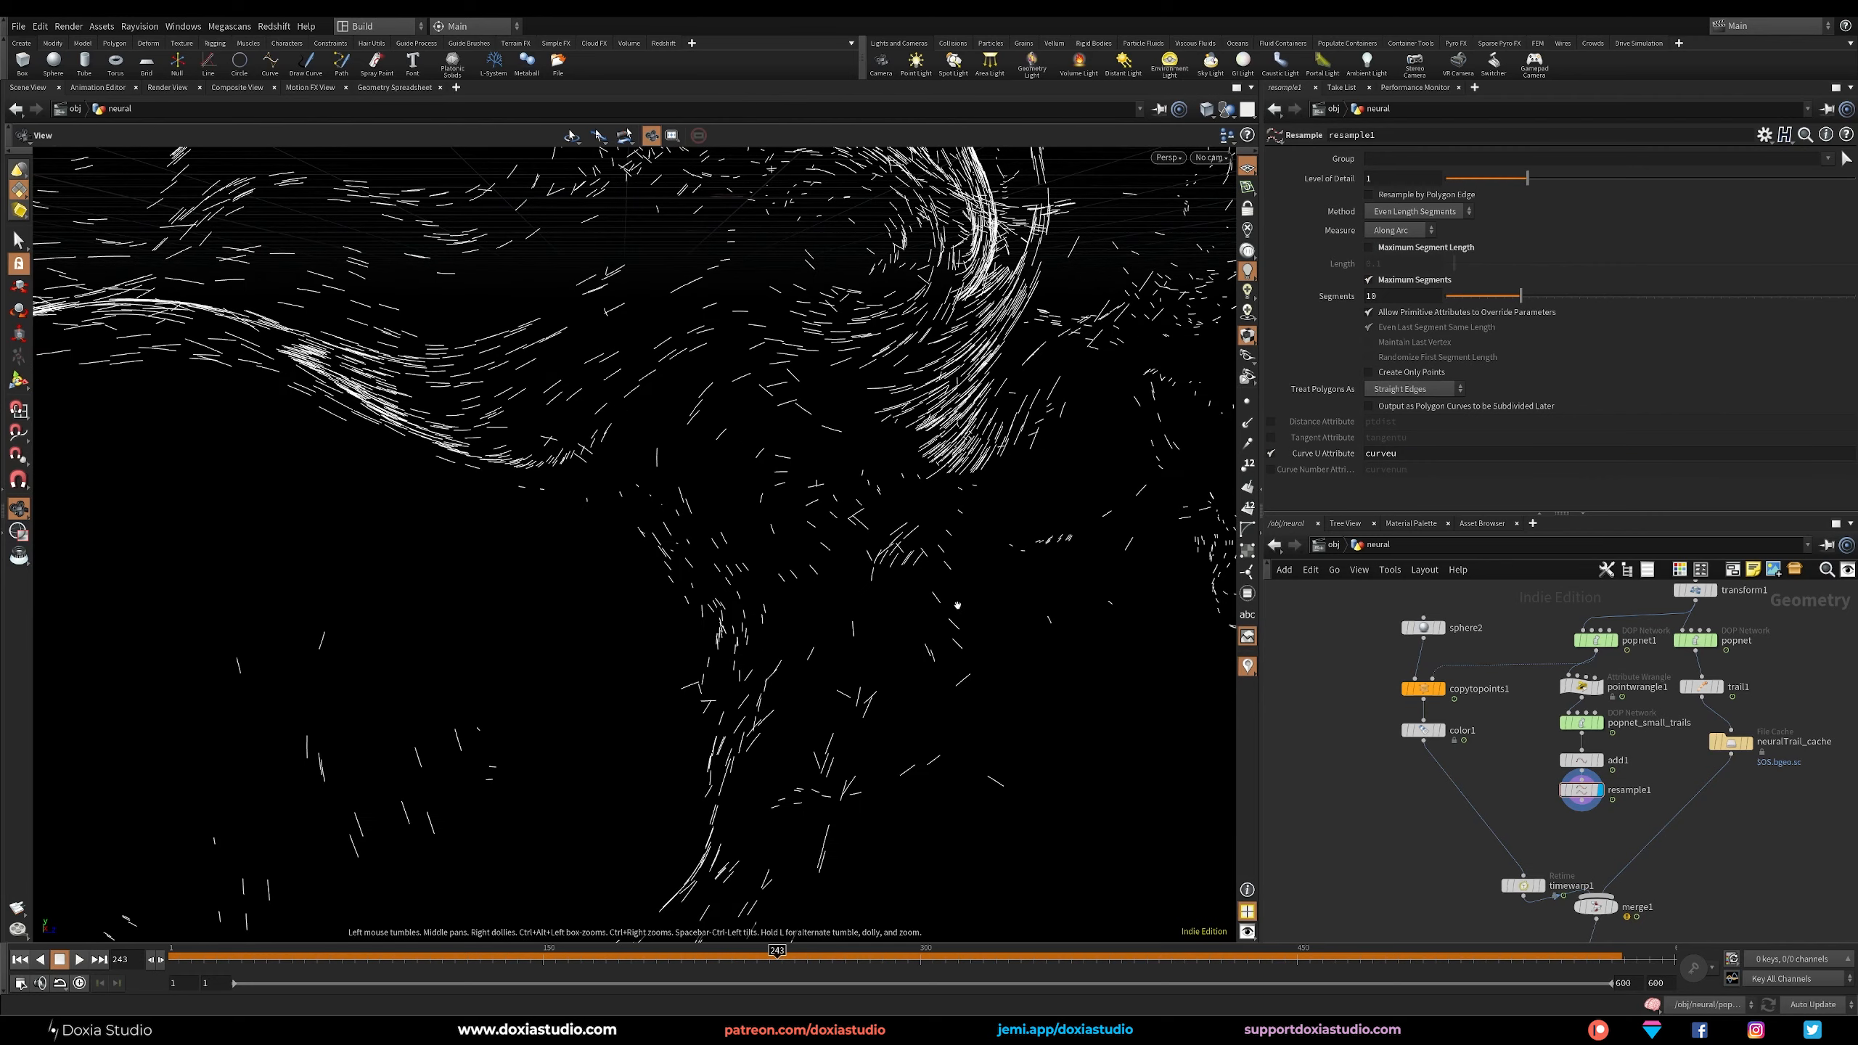
pyautogui.moveTo(962, 602); pyautogui.dragTo(875, 568)
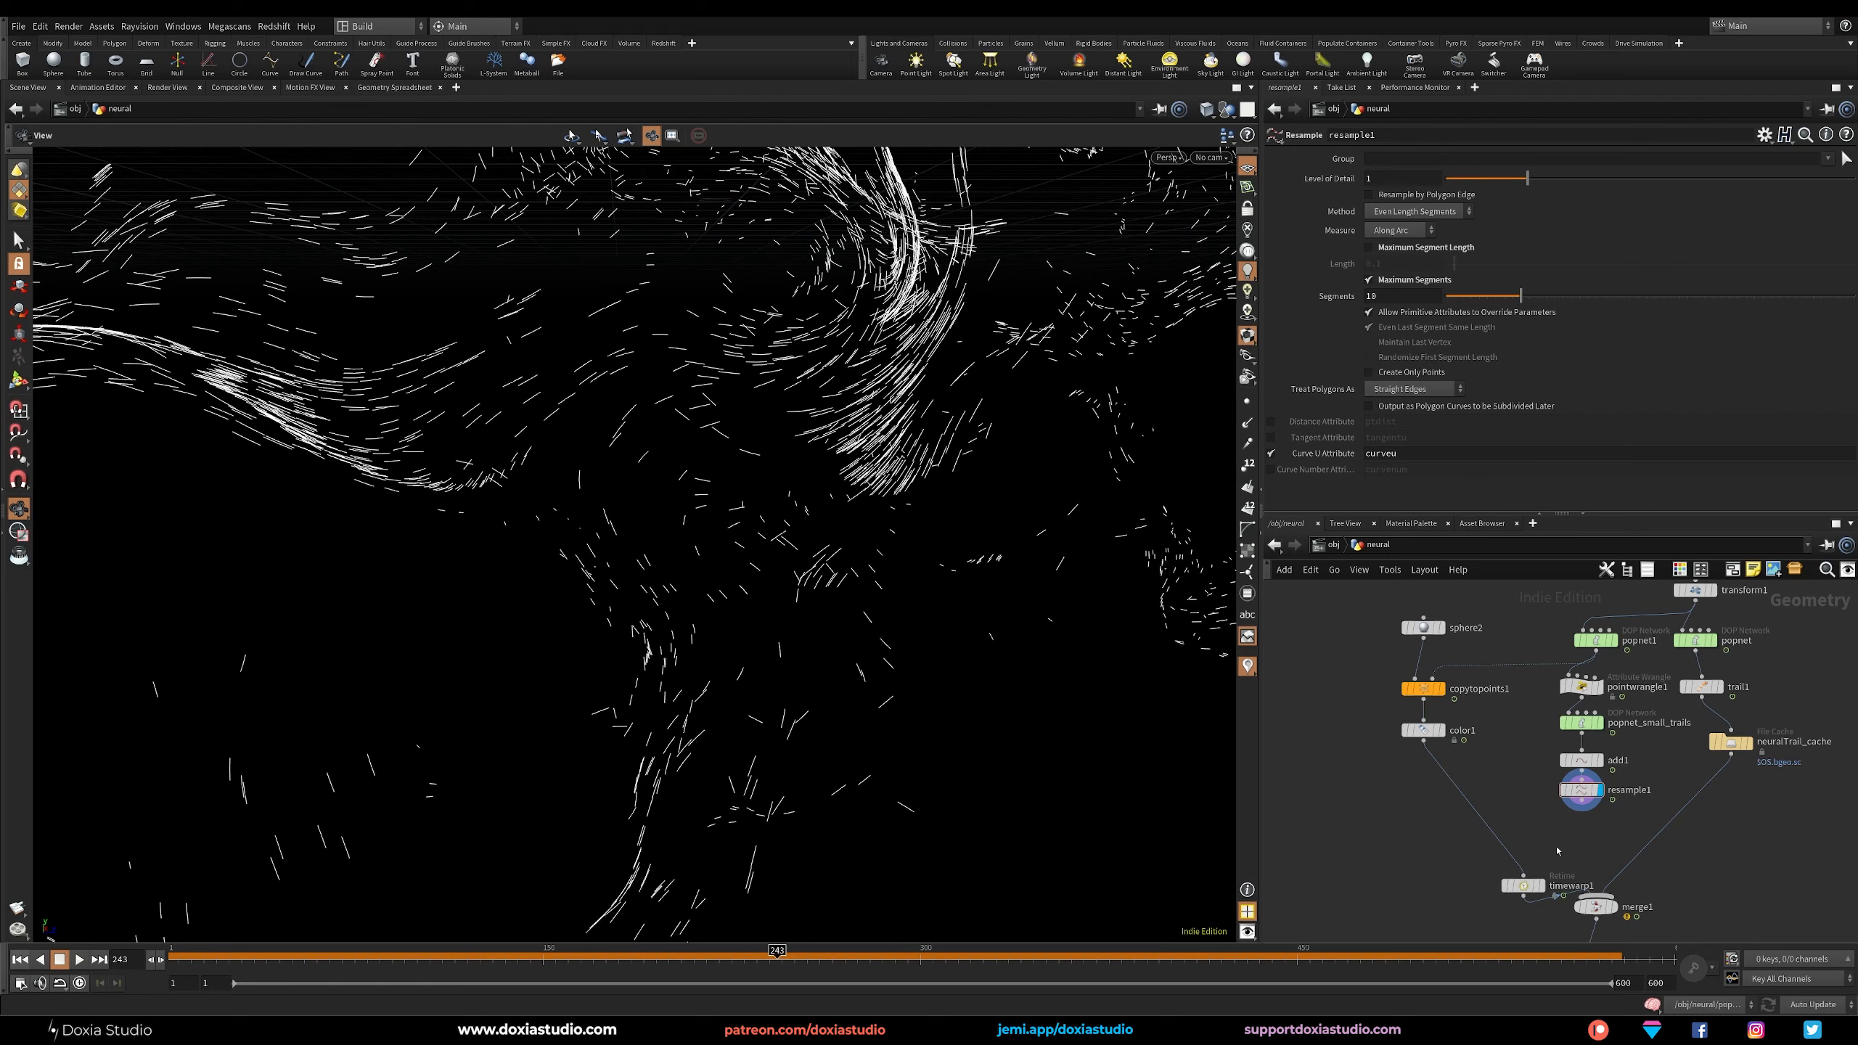
# Feed resample1 into timewarp1, display timewarp1 and scrub the timeline to check the retimed trails.
pyautogui.moveTo(1524, 886); pyautogui.dragTo(1518, 865)
pyautogui.moveTo(358, 970); pyautogui.dragTo(698, 971)
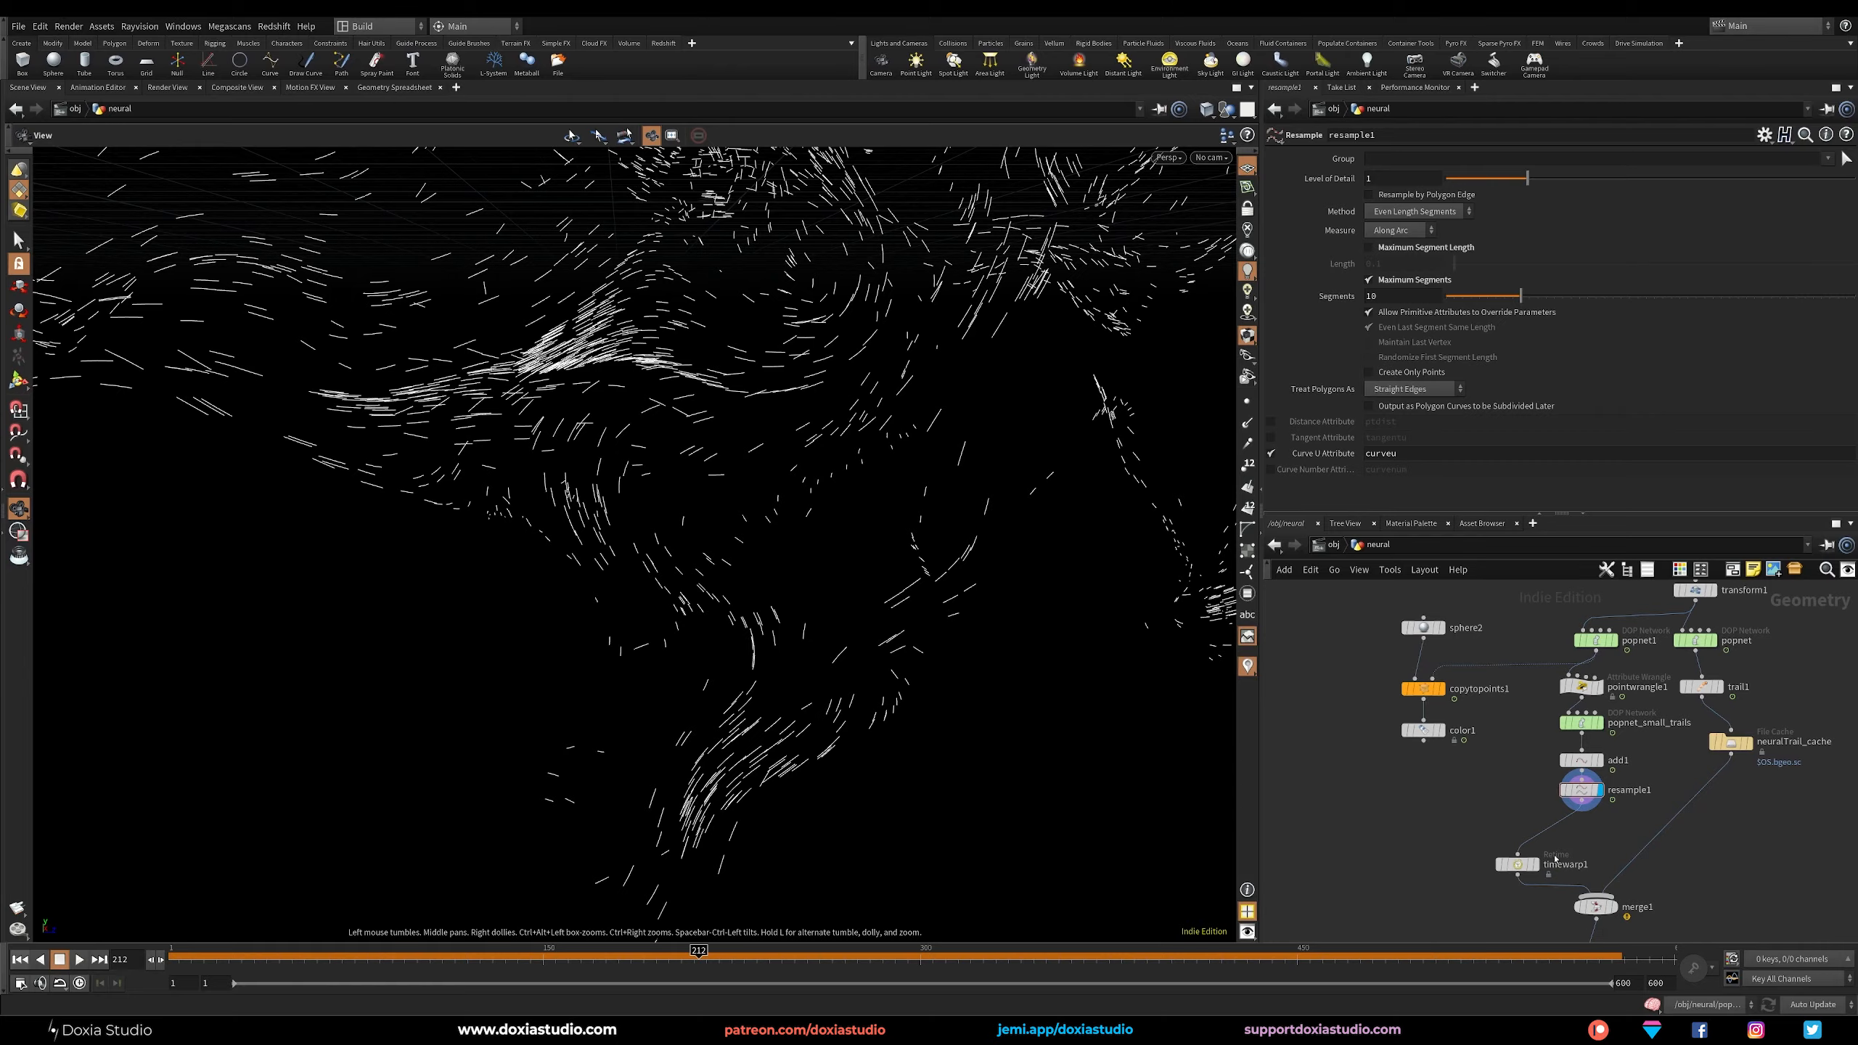
pyautogui.click(1539, 885)
pyautogui.moveTo(1527, 868); pyautogui.dragTo(1534, 864)
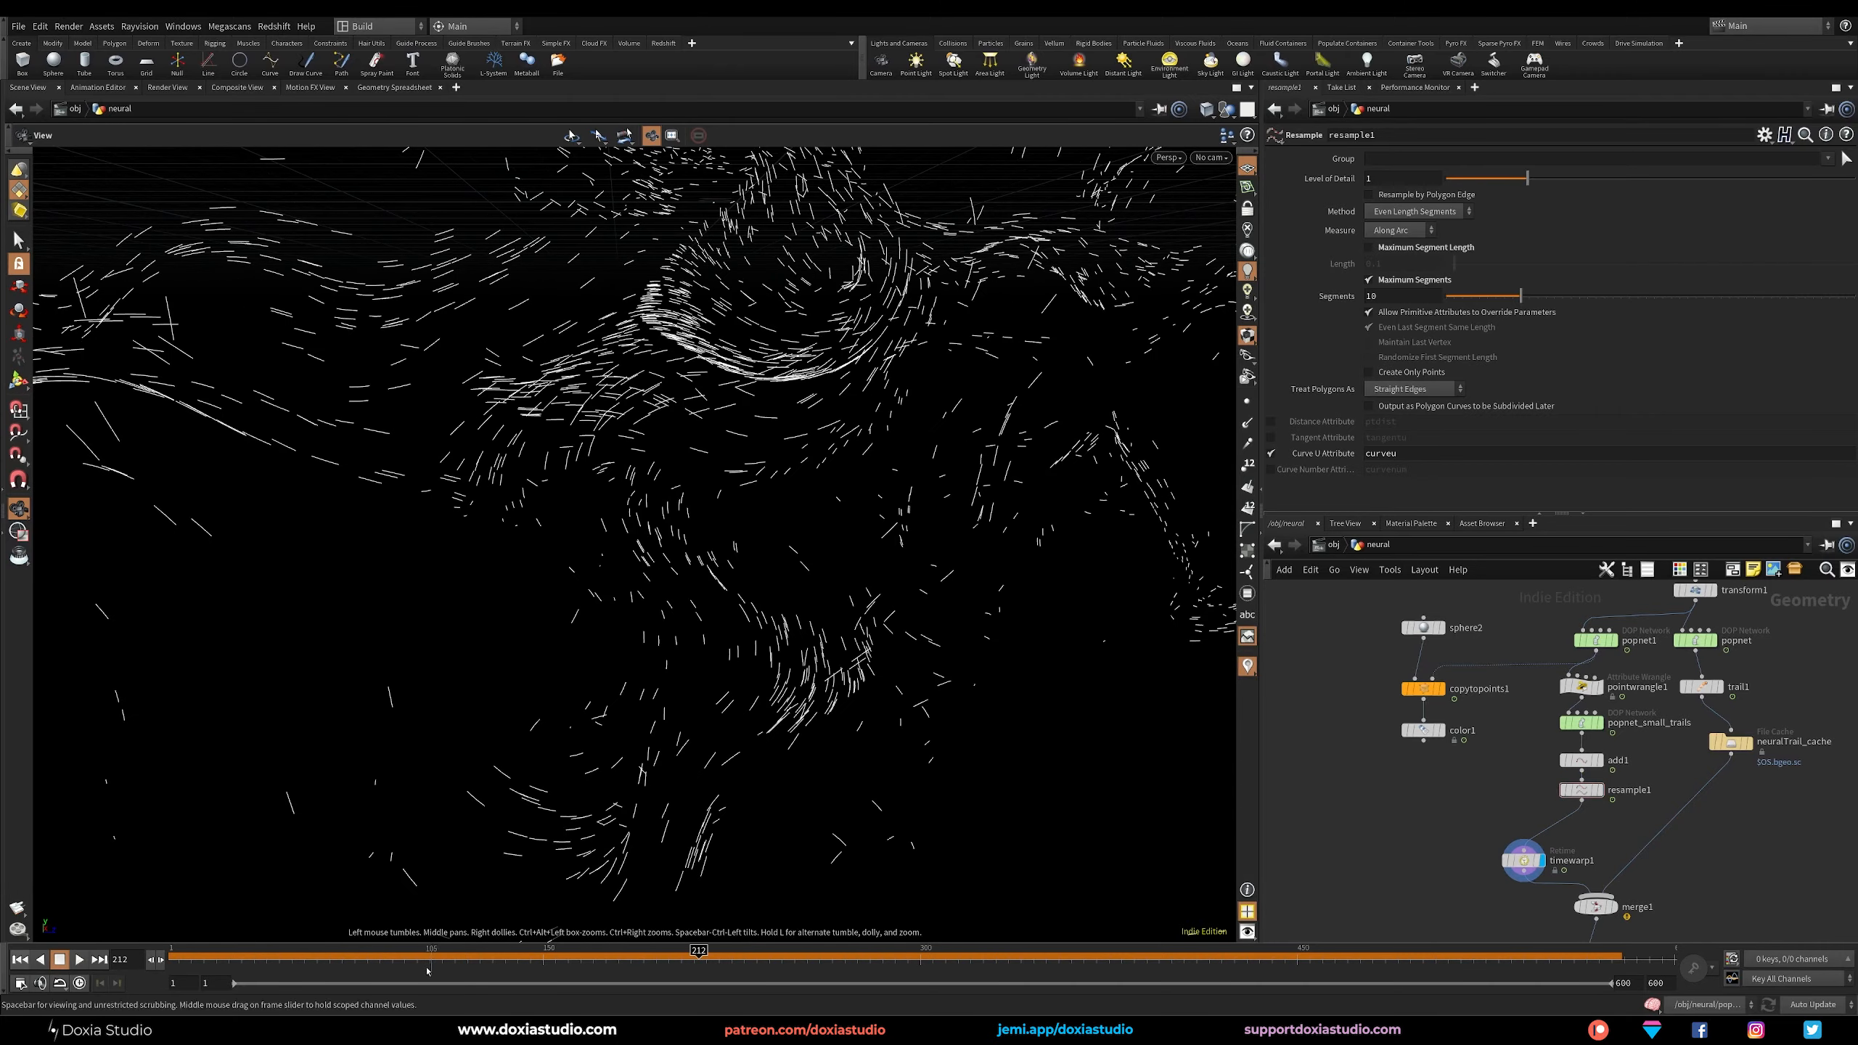
pyautogui.moveTo(361, 964); pyautogui.dragTo(1031, 970)
# Display merge1 and try routing timewarp1 through copytopoints1 and color1 into the merge.
pyautogui.moveTo(1413, 833); pyautogui.dragTo(1416, 792, button='middle')
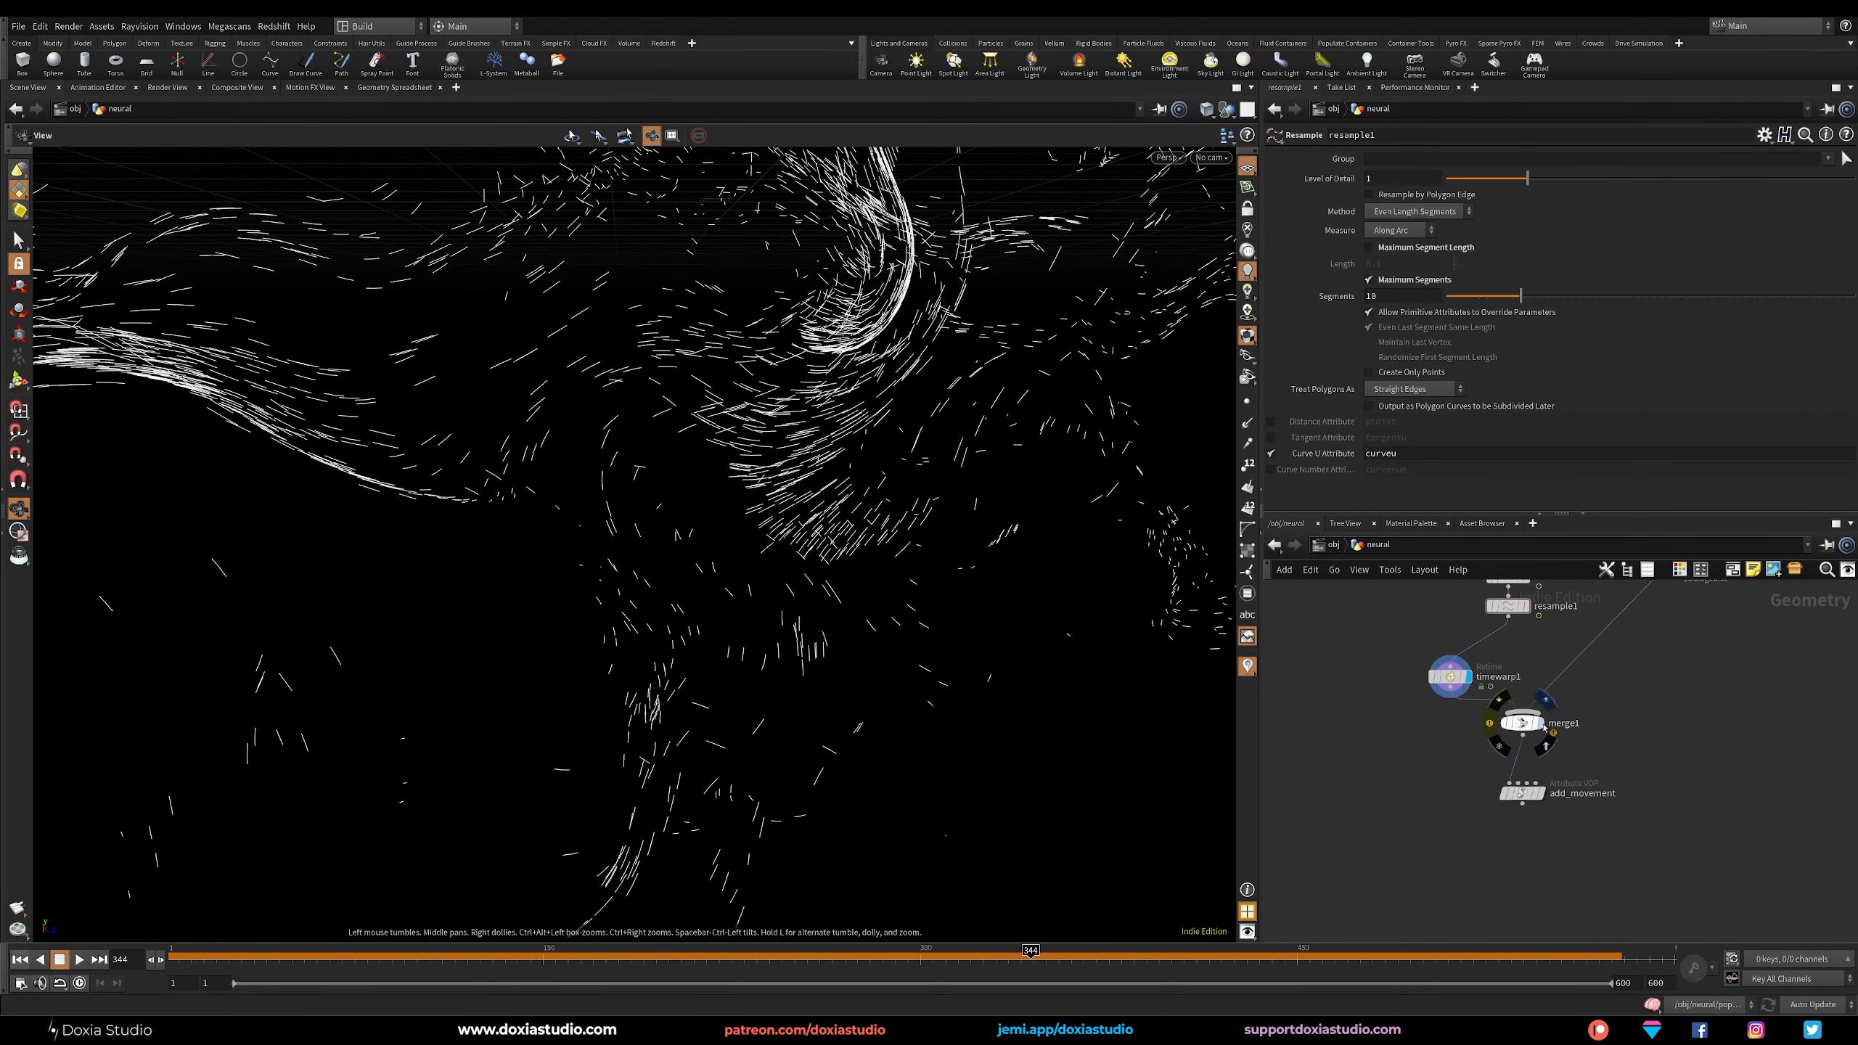
pyautogui.click(1539, 722)
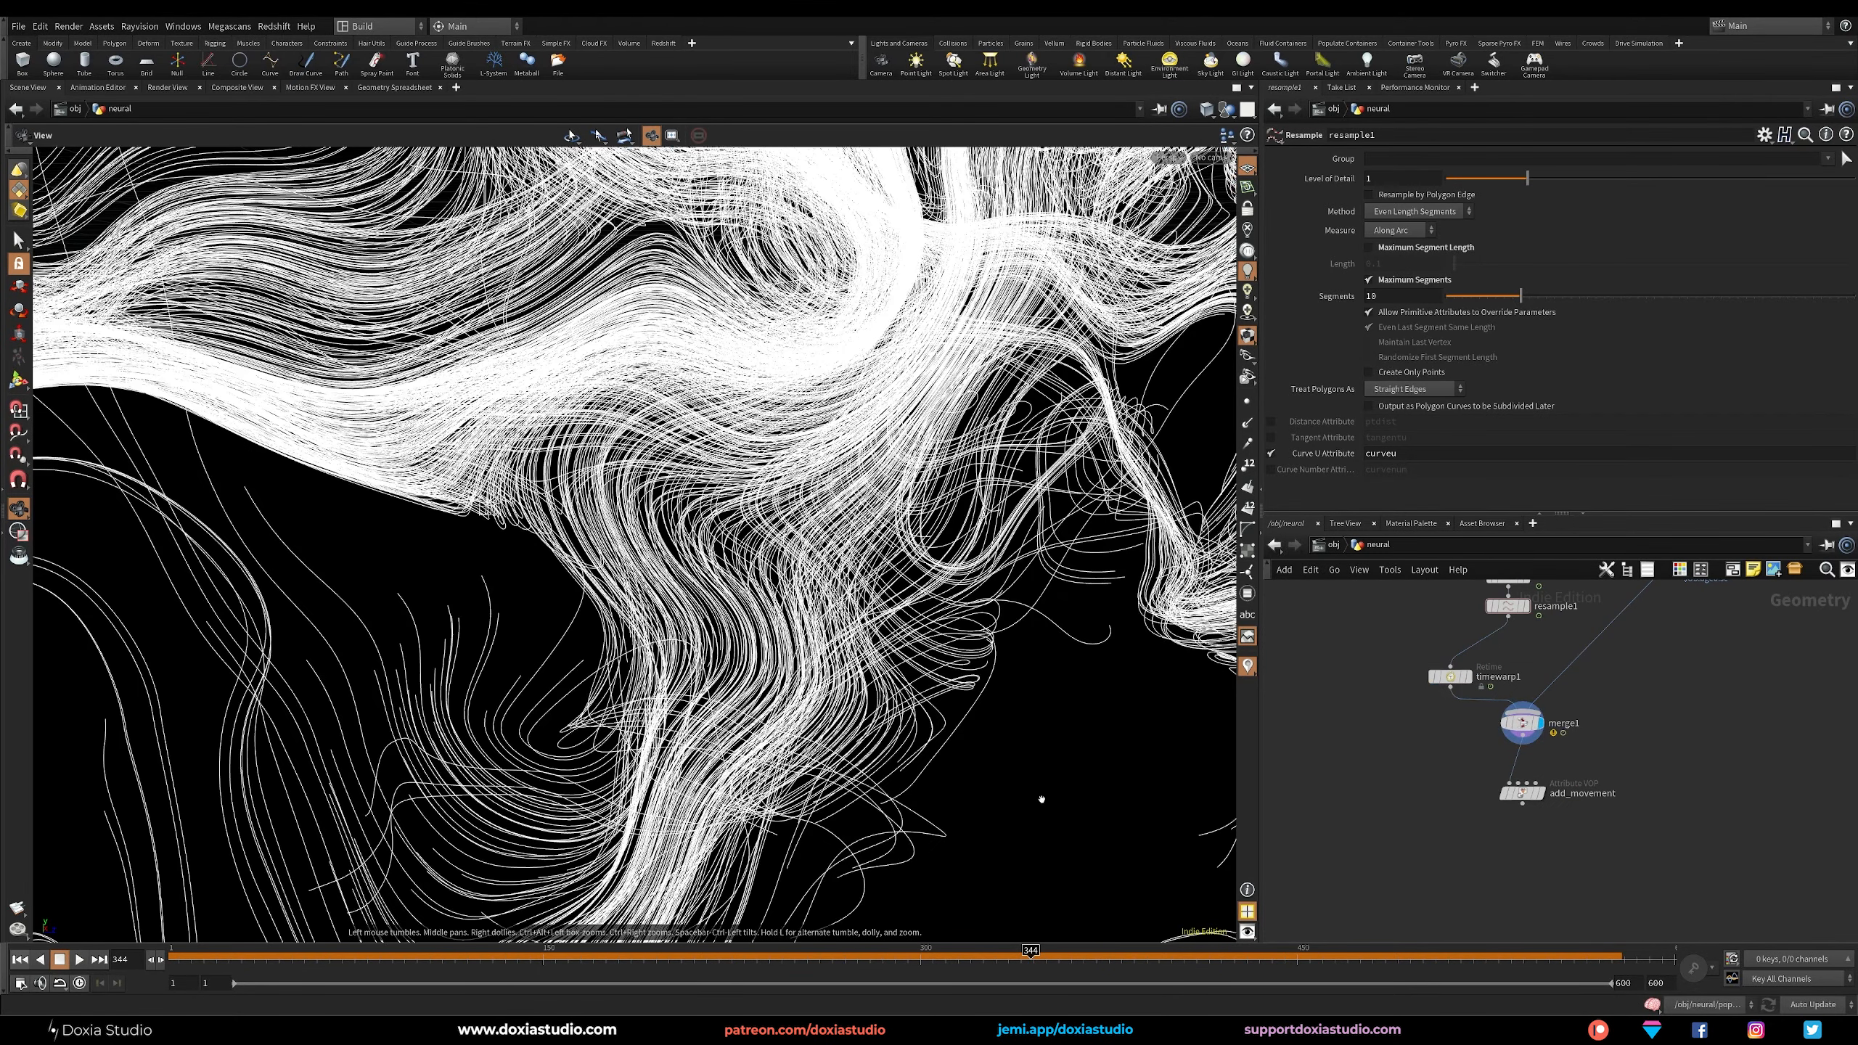
pyautogui.moveTo(1357, 755); pyautogui.dragTo(1331, 846, button='middle')
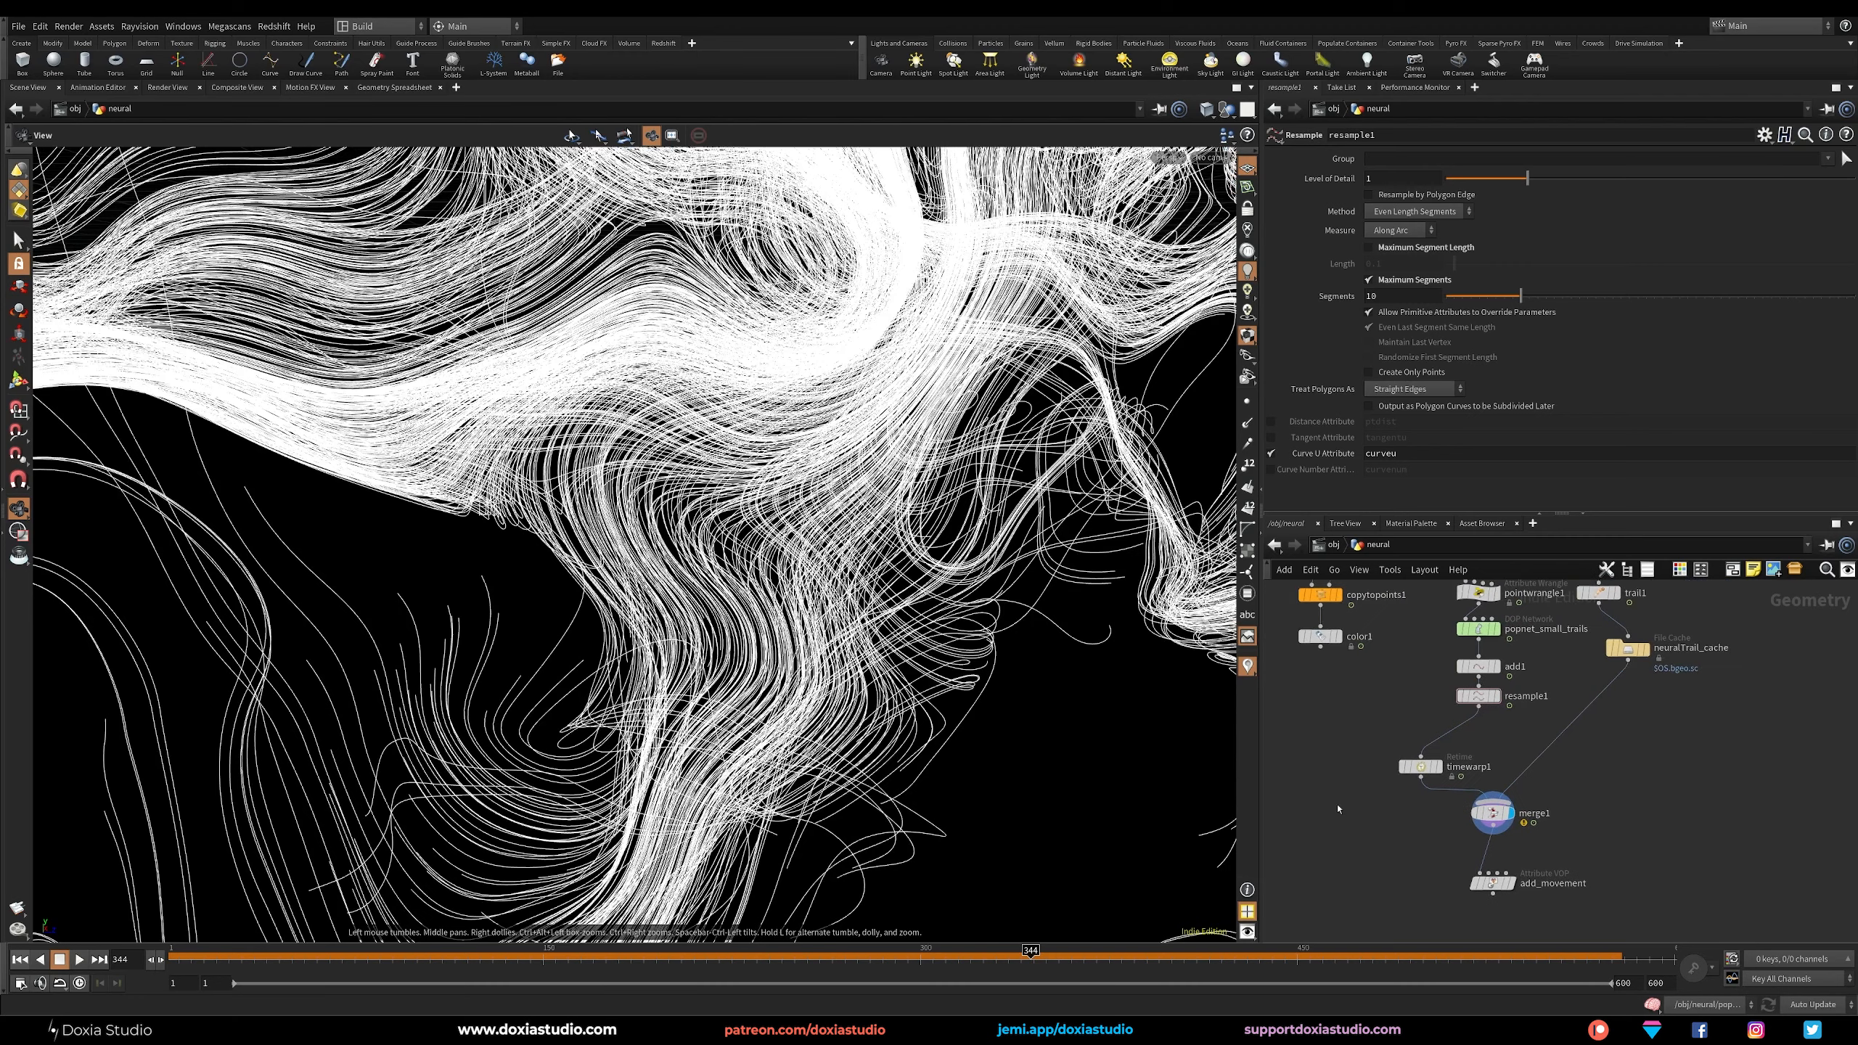
pyautogui.moveTo(1365, 715); pyautogui.dragTo(1319, 775)
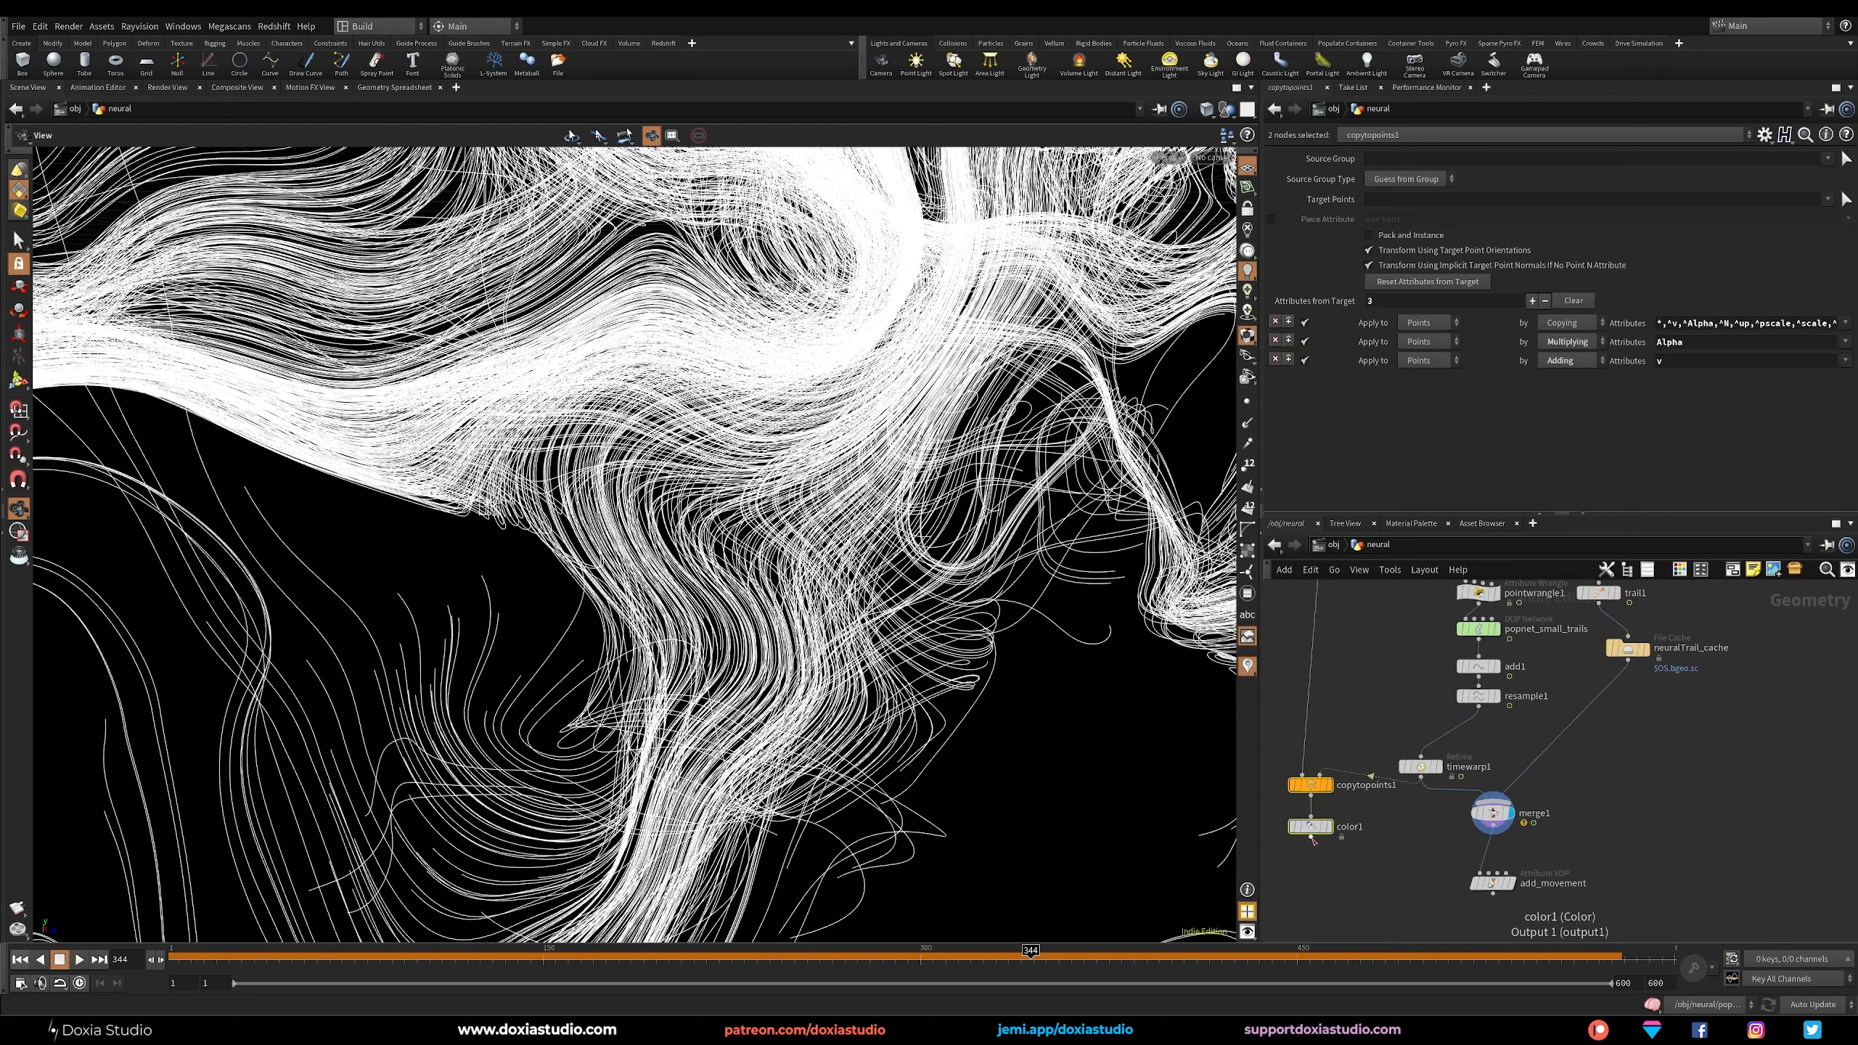
pyautogui.moveTo(1447, 790); pyautogui.dragTo(1310, 841)
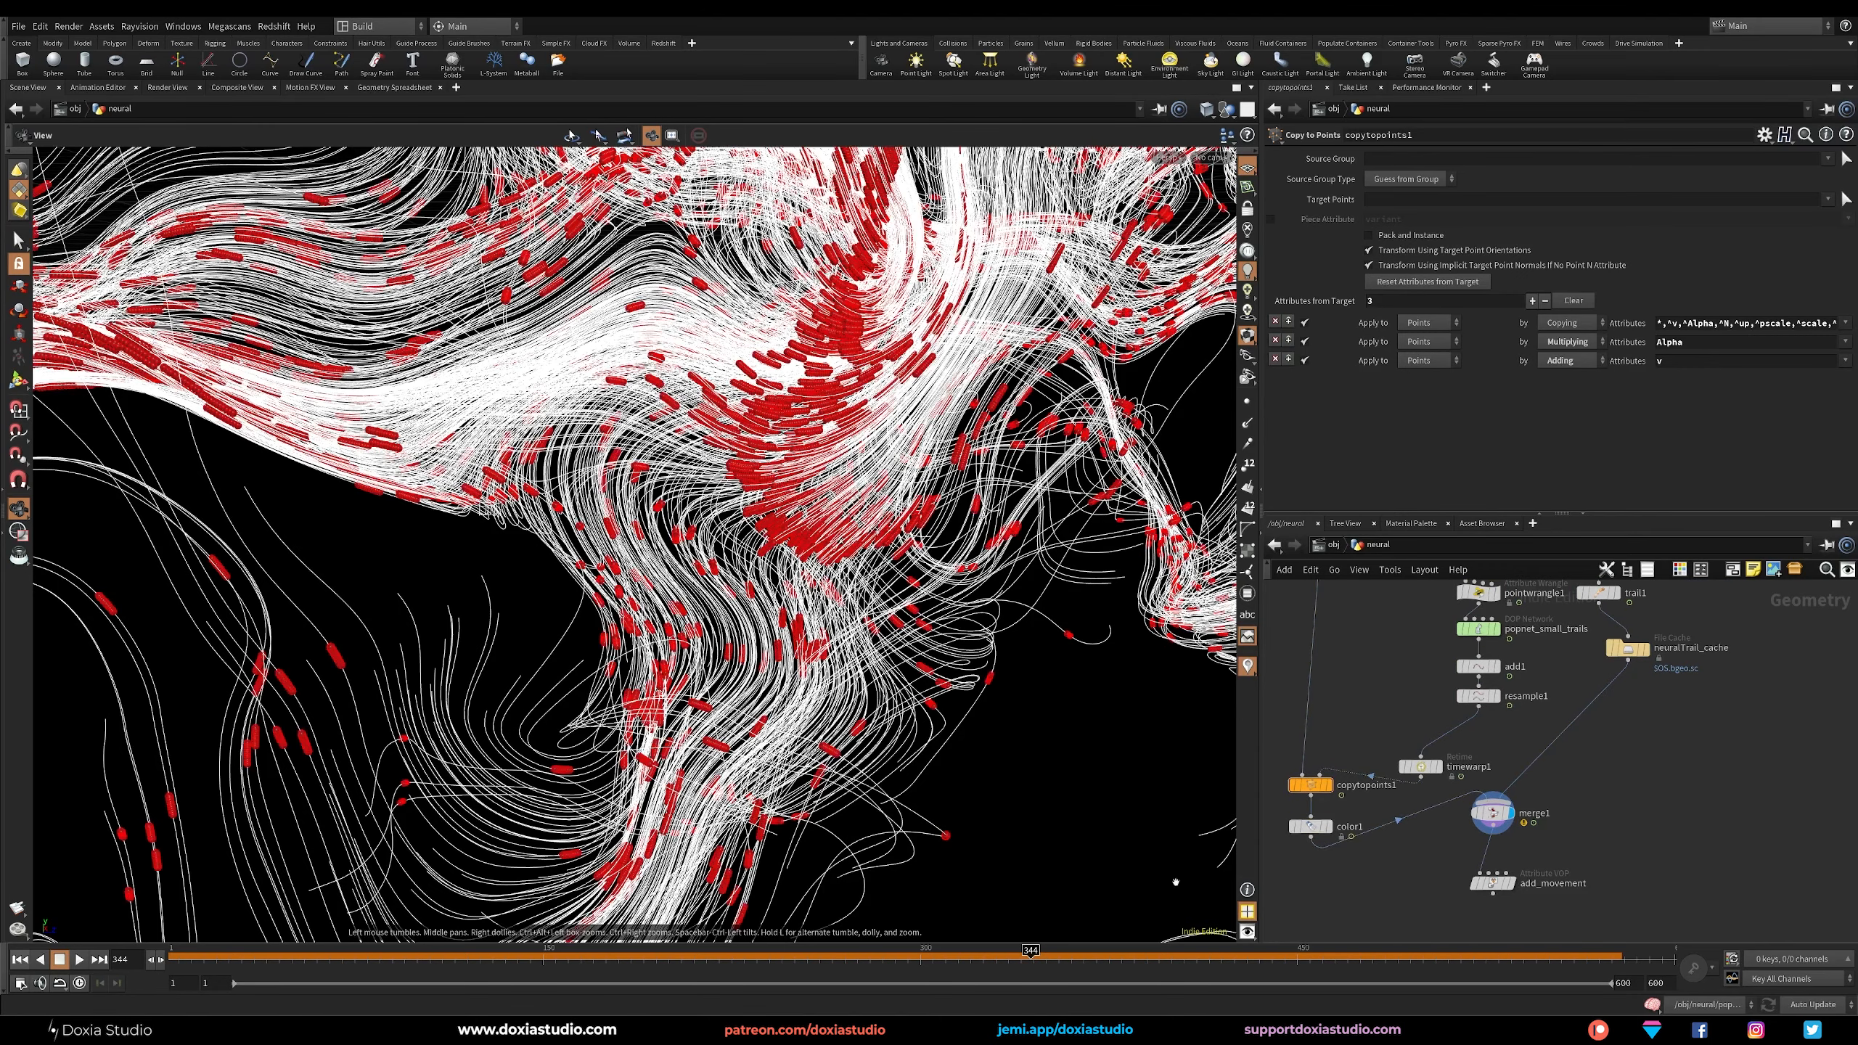
# Display add_movement and scrub the timeline to examine the red signals travelling along the trails.
pyautogui.moveTo(412, 962); pyautogui.dragTo(935, 964)
pyautogui.click(1508, 883)
pyautogui.scroll(-5, 814, 618)
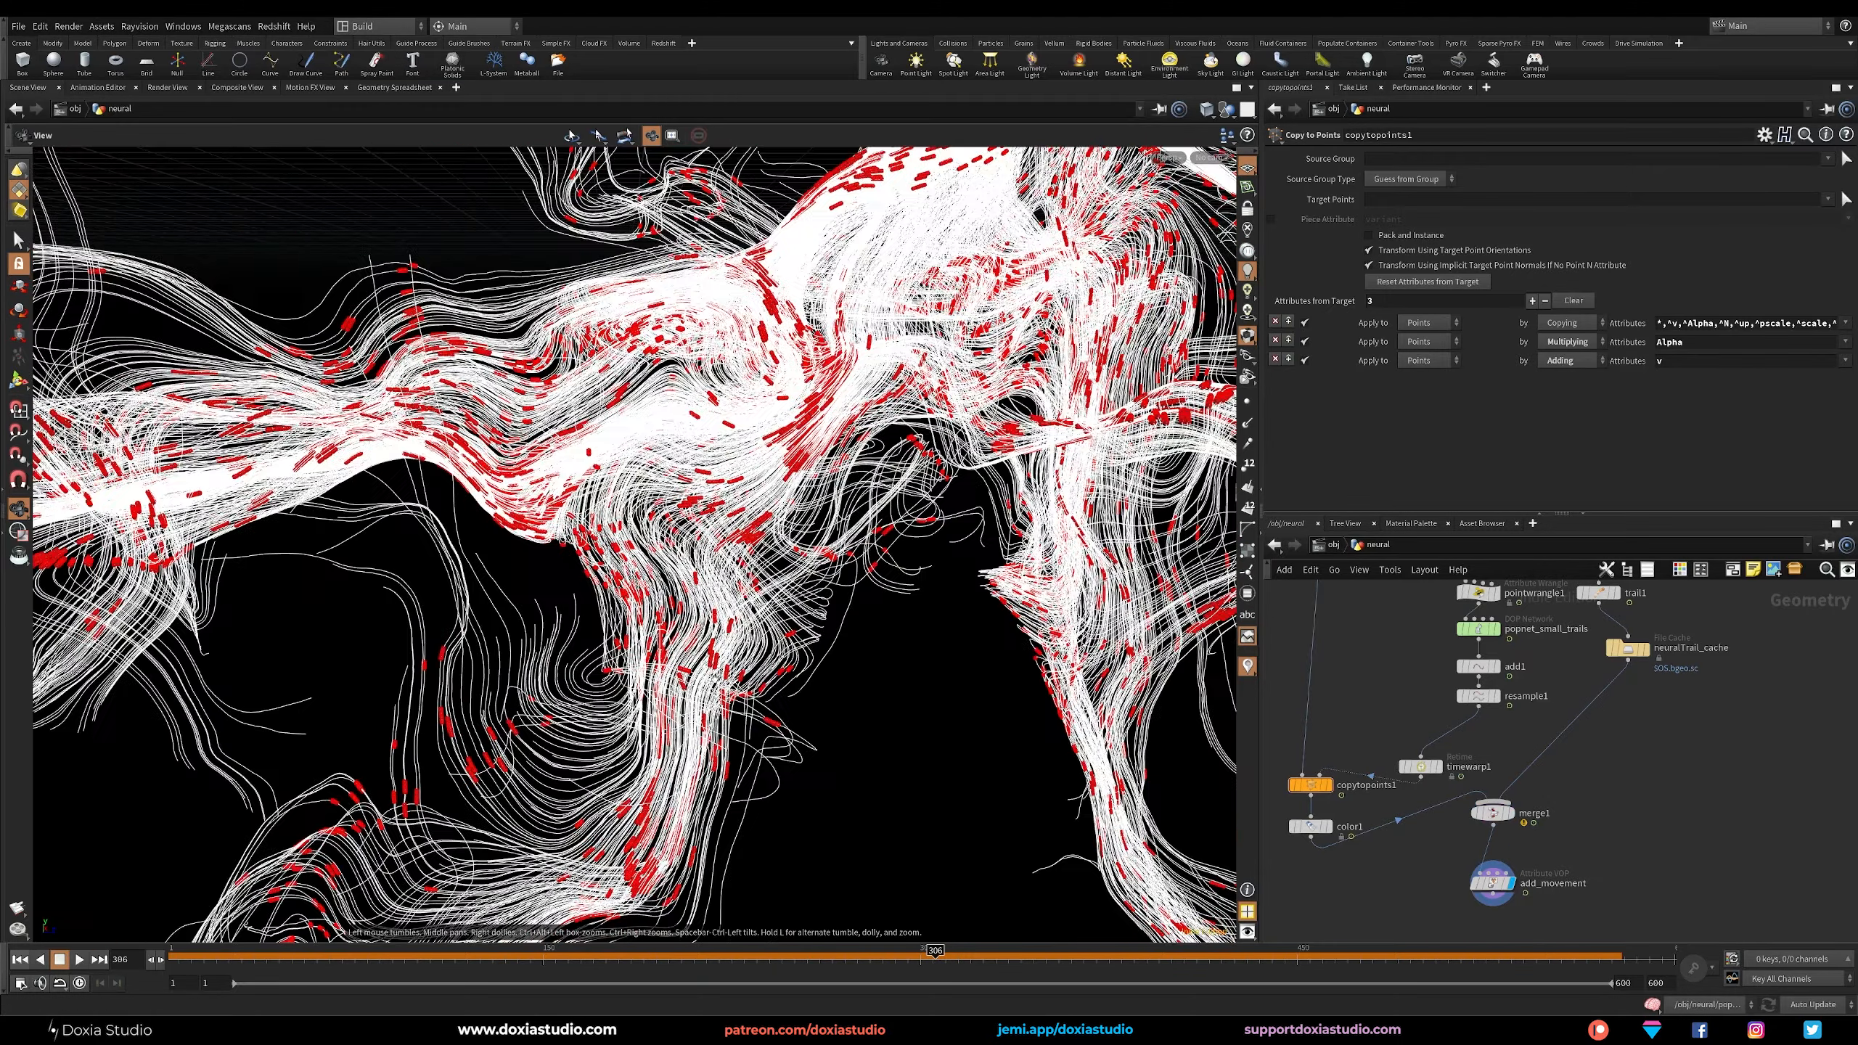
pyautogui.moveTo(814, 617); pyautogui.dragTo(754, 971)
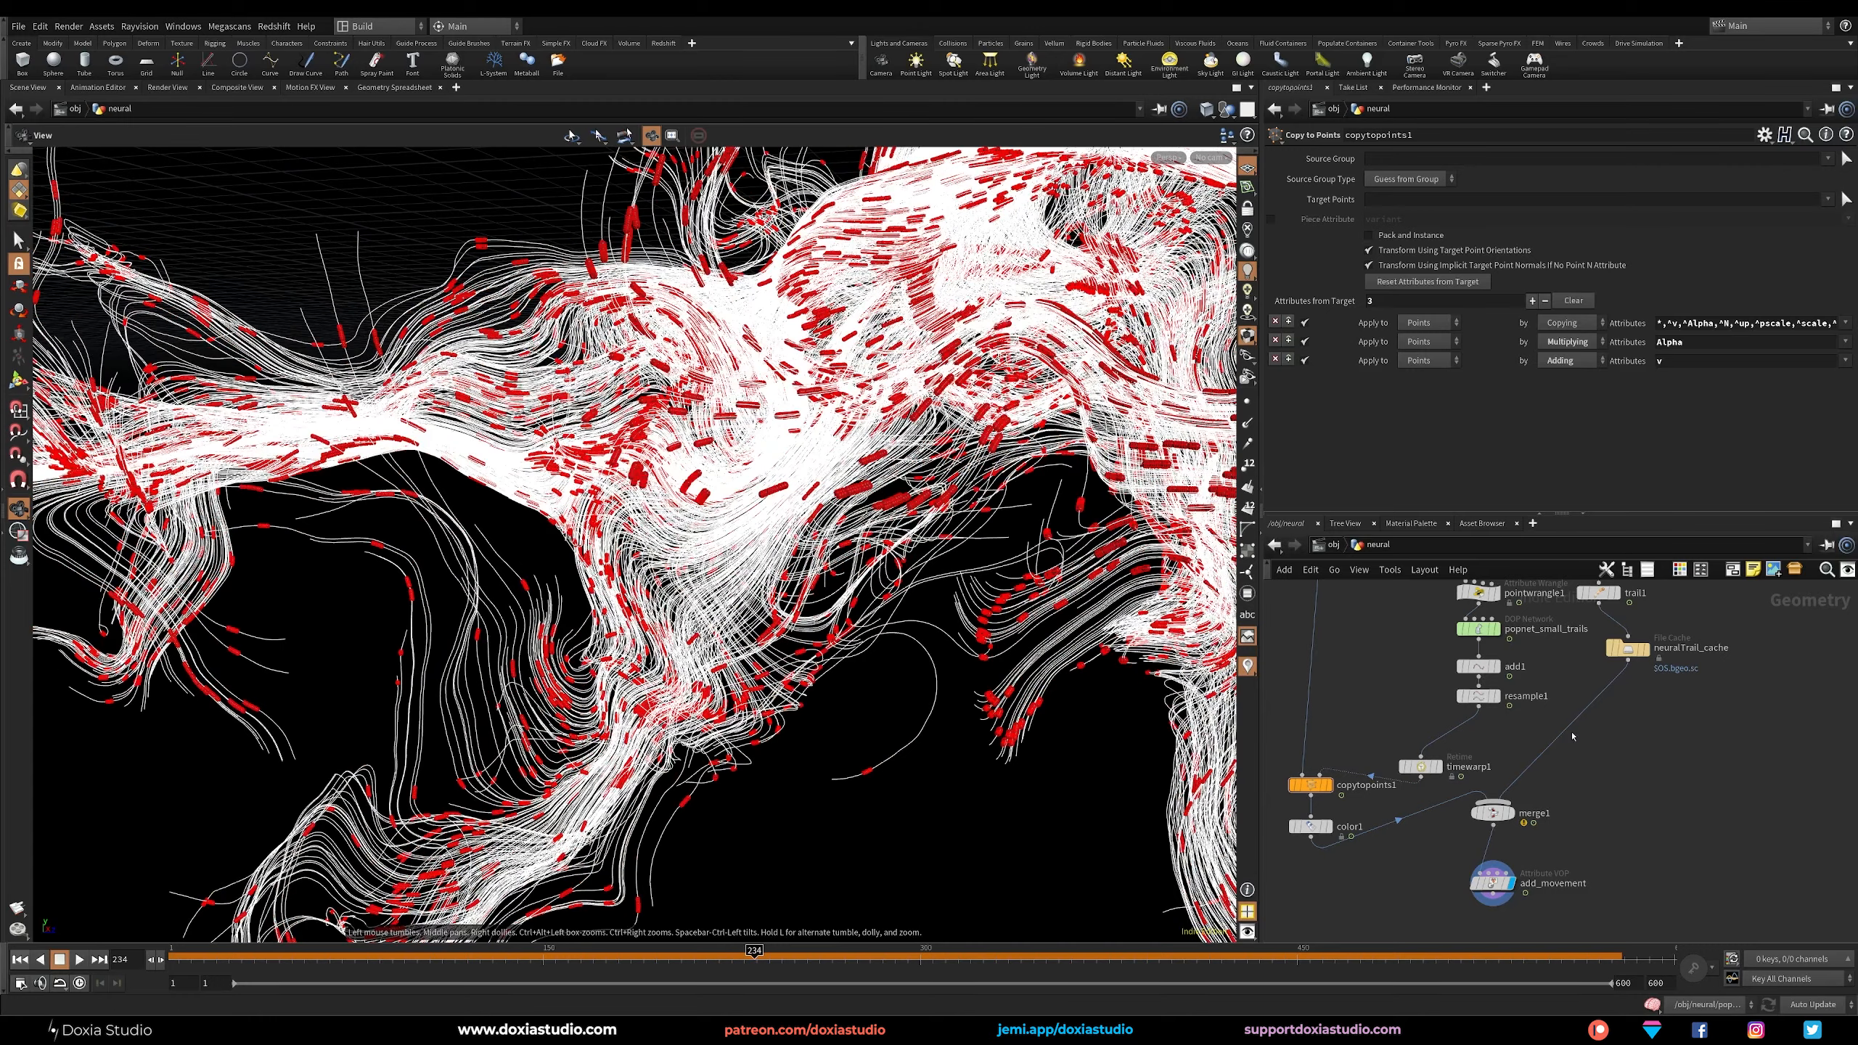
# Cut the wires to copytopoints1 and color1, reconnect timewarp1 directly to merge1, and scrub to check.
pyautogui.moveTo(1420, 766)
pyautogui.mouseDown()
pyautogui.moveTo(1448, 746)
pyautogui.moveTo(1419, 845)
pyautogui.mouseUp()
pyautogui.press('y')
pyautogui.moveTo(1447, 756); pyautogui.dragTo(1492, 803)
pyautogui.moveTo(1621, 812); pyautogui.dragTo(1614, 720, button='middle')
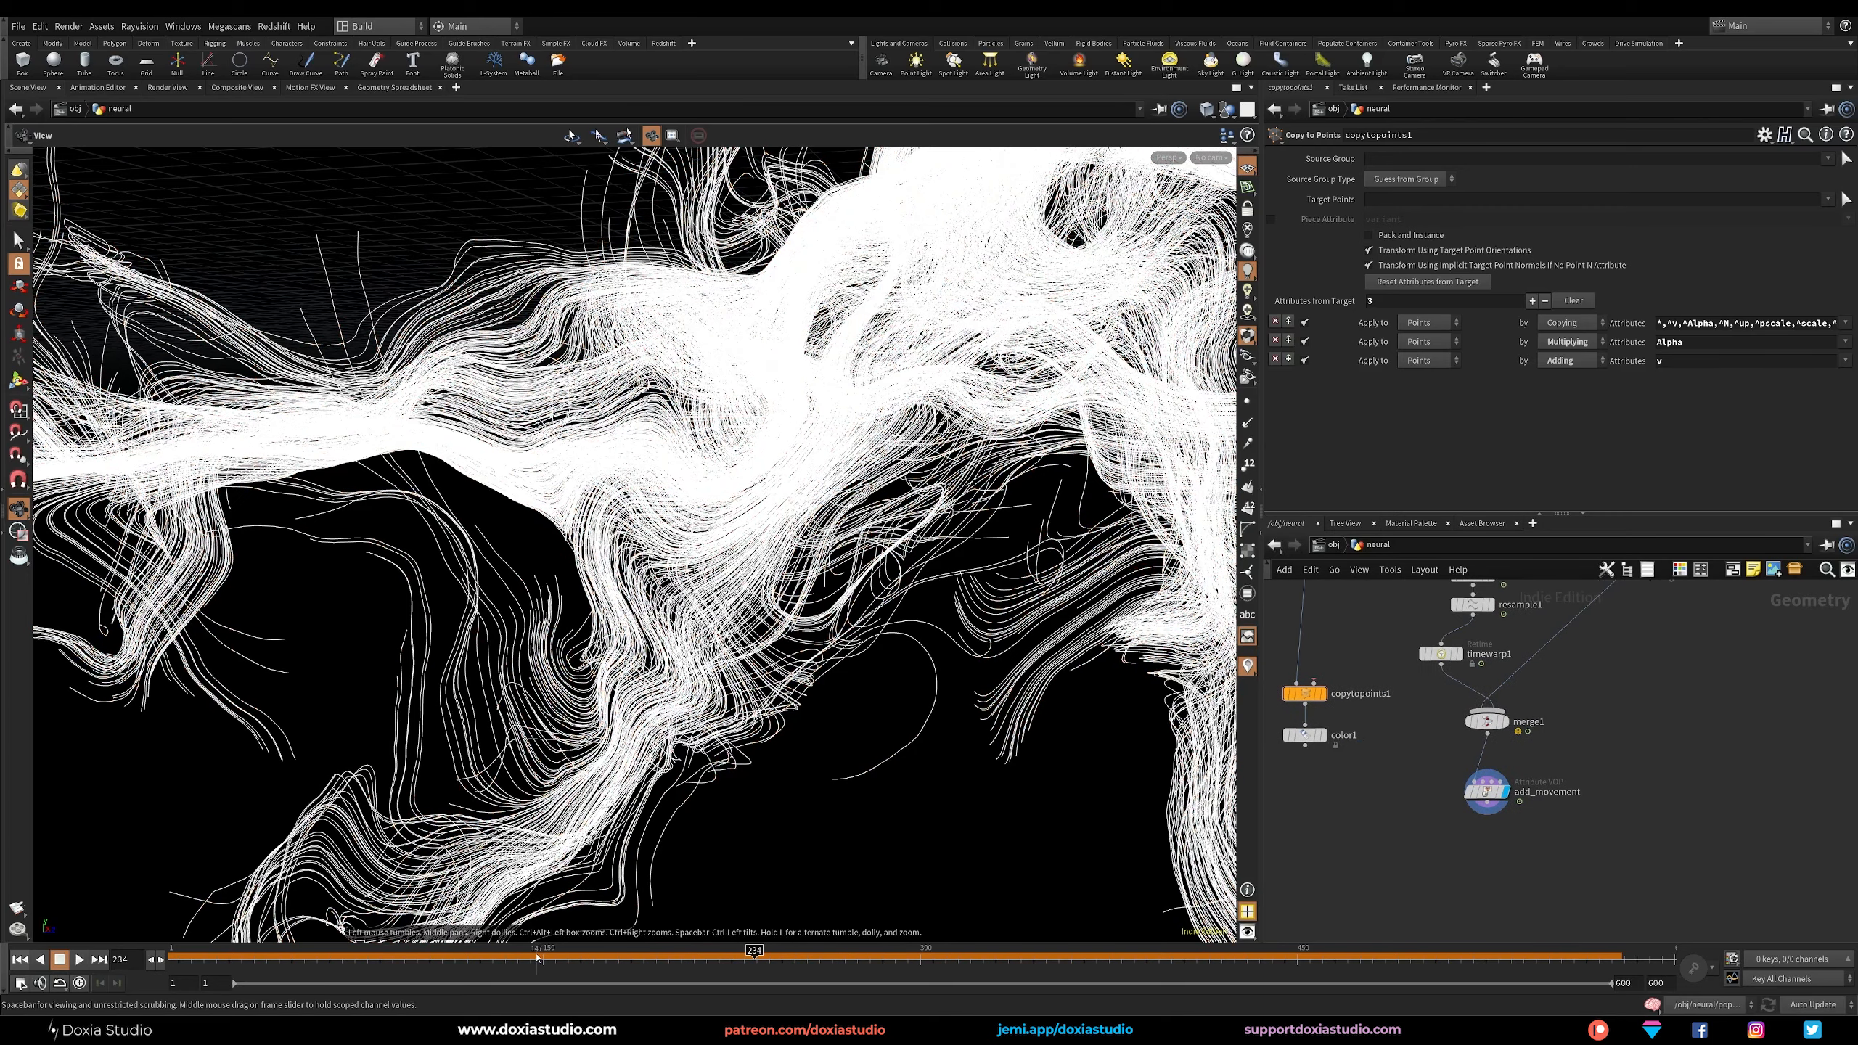
pyautogui.moveTo(544, 957); pyautogui.dragTo(730, 957)
# Try a Blast node on the group stream_source_first_input below add_movement, and delete the node.
pyautogui.click(1488, 805)
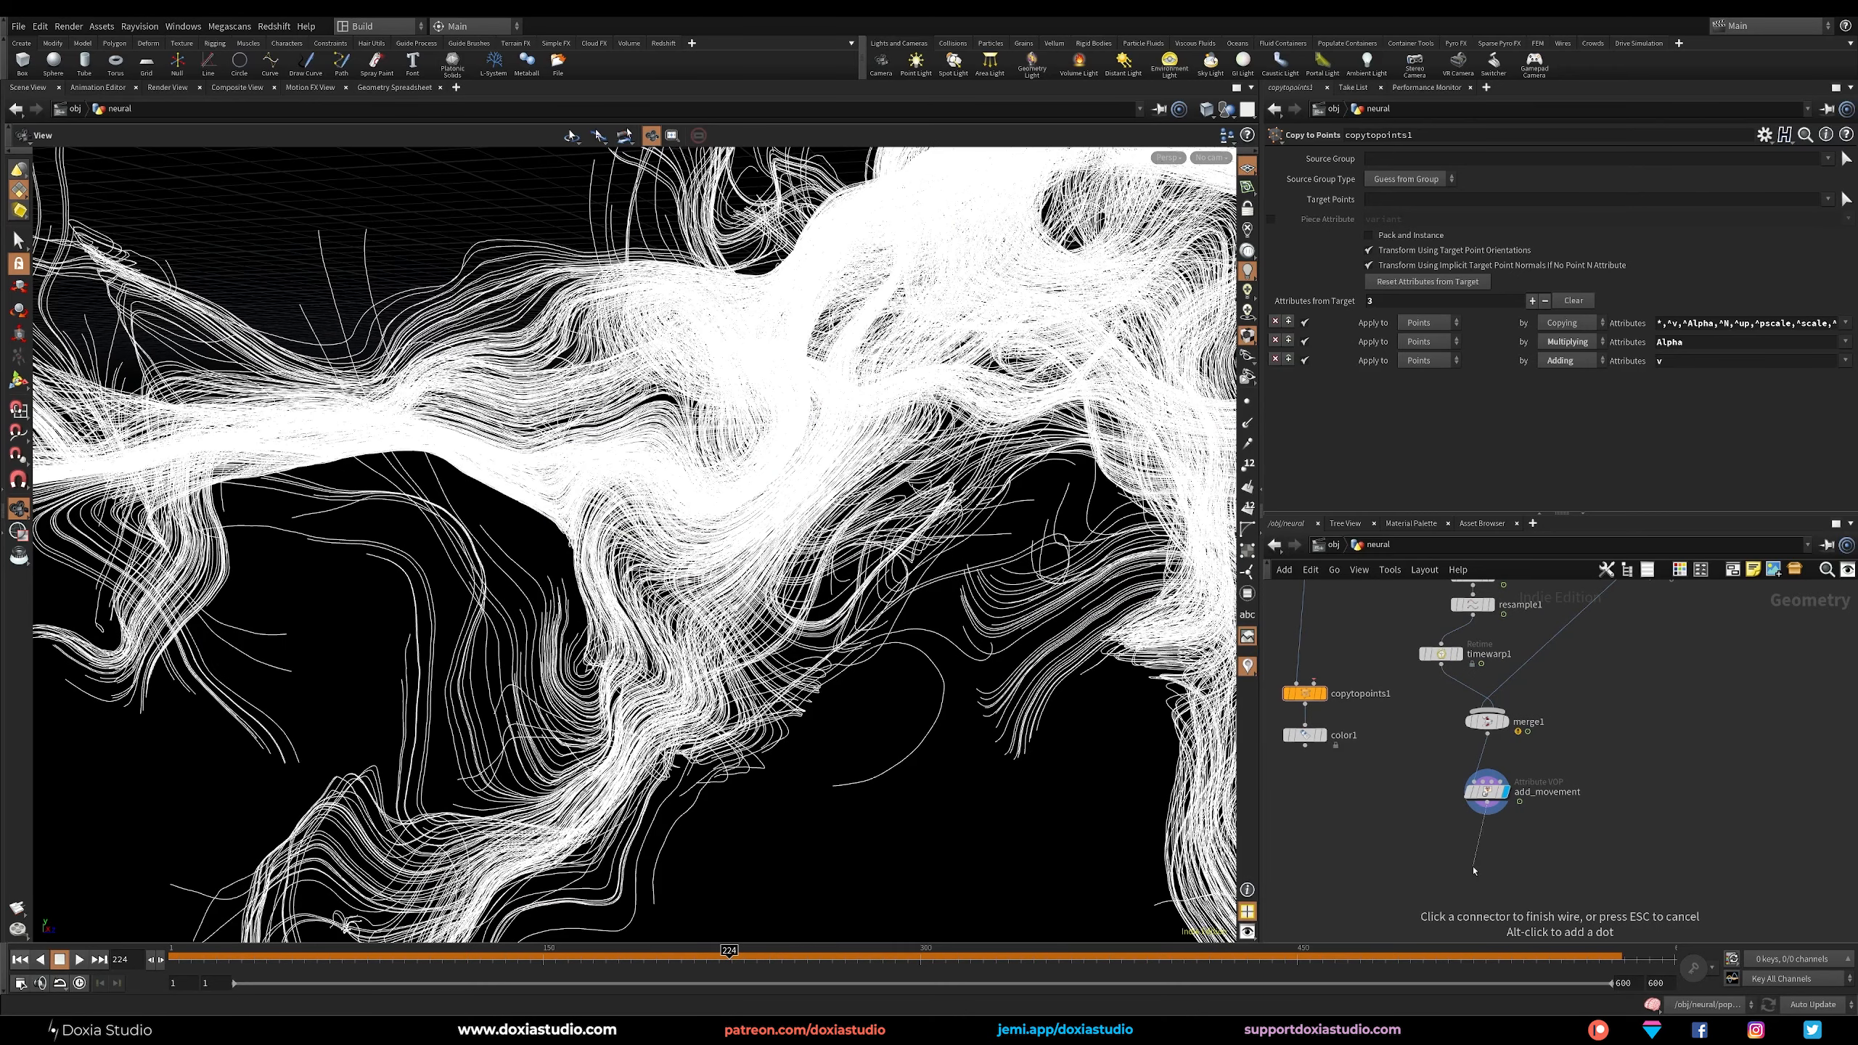
pyautogui.click(1479, 862)
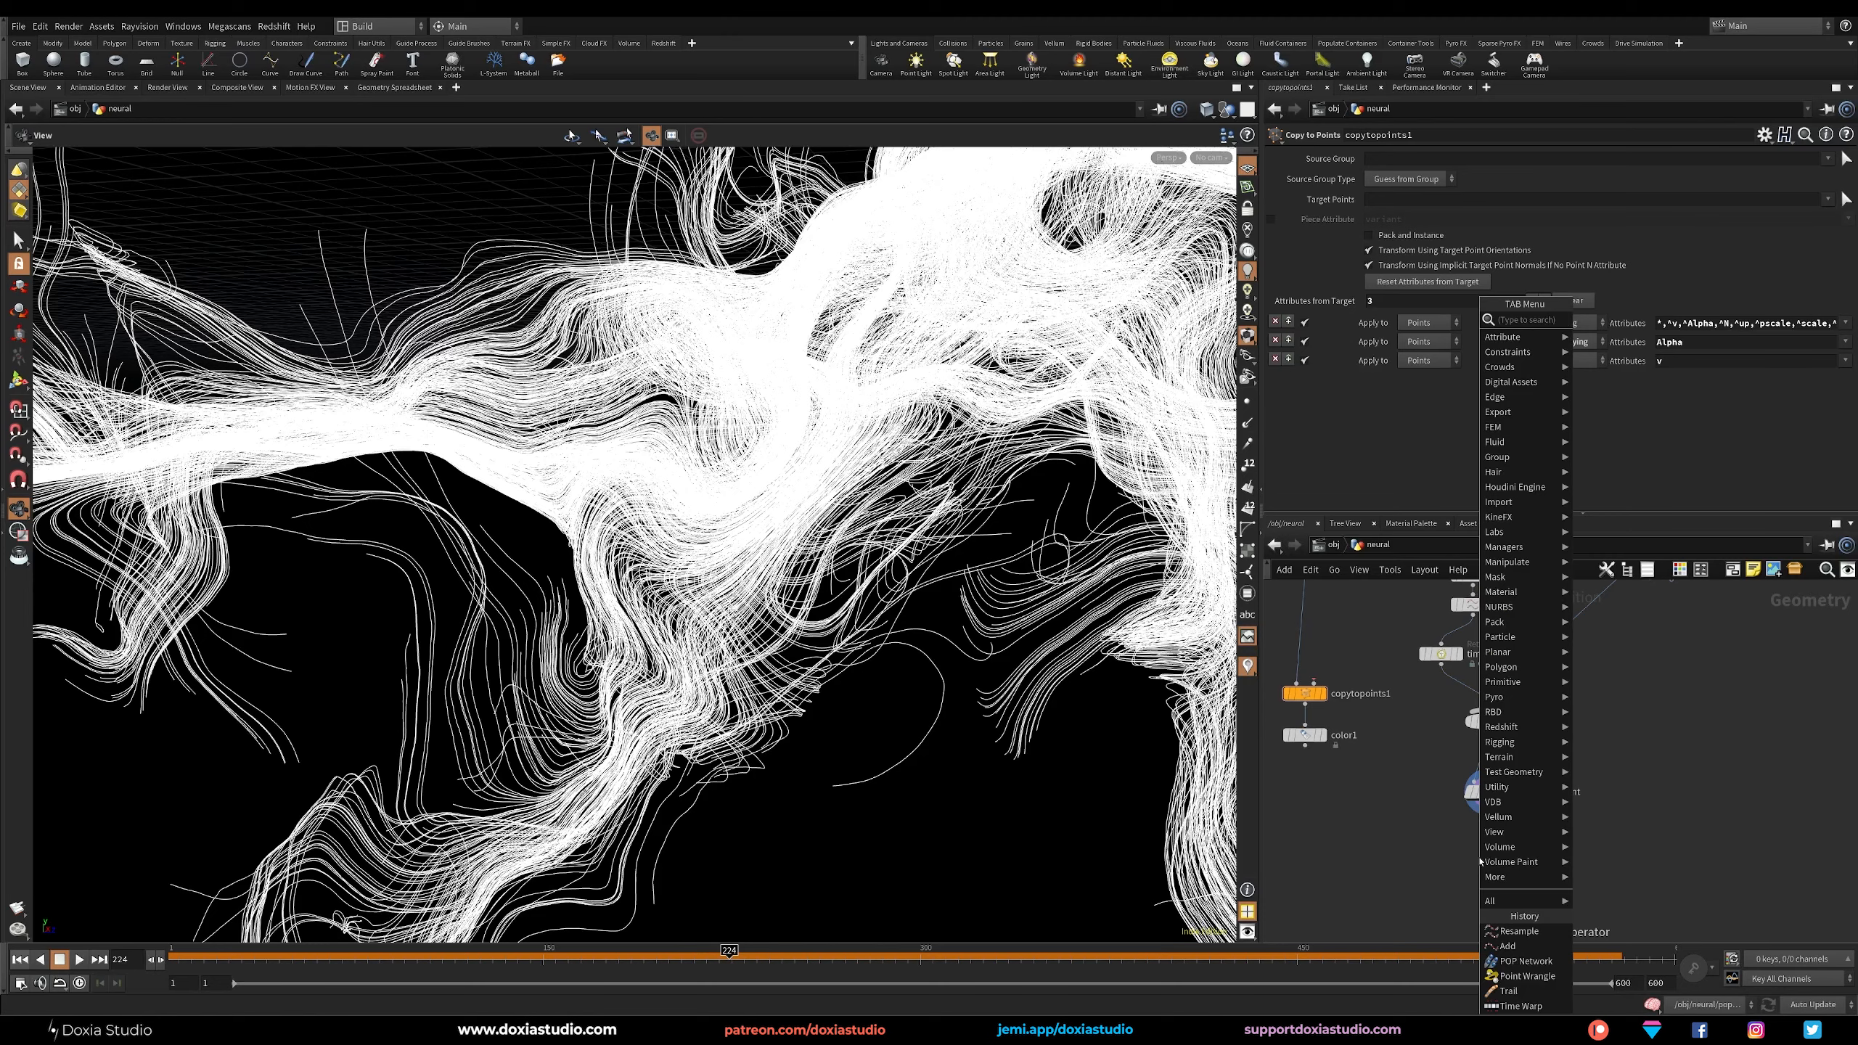
pyautogui.write('blast')
pyautogui.click(1590, 320)
pyautogui.click(1495, 860)
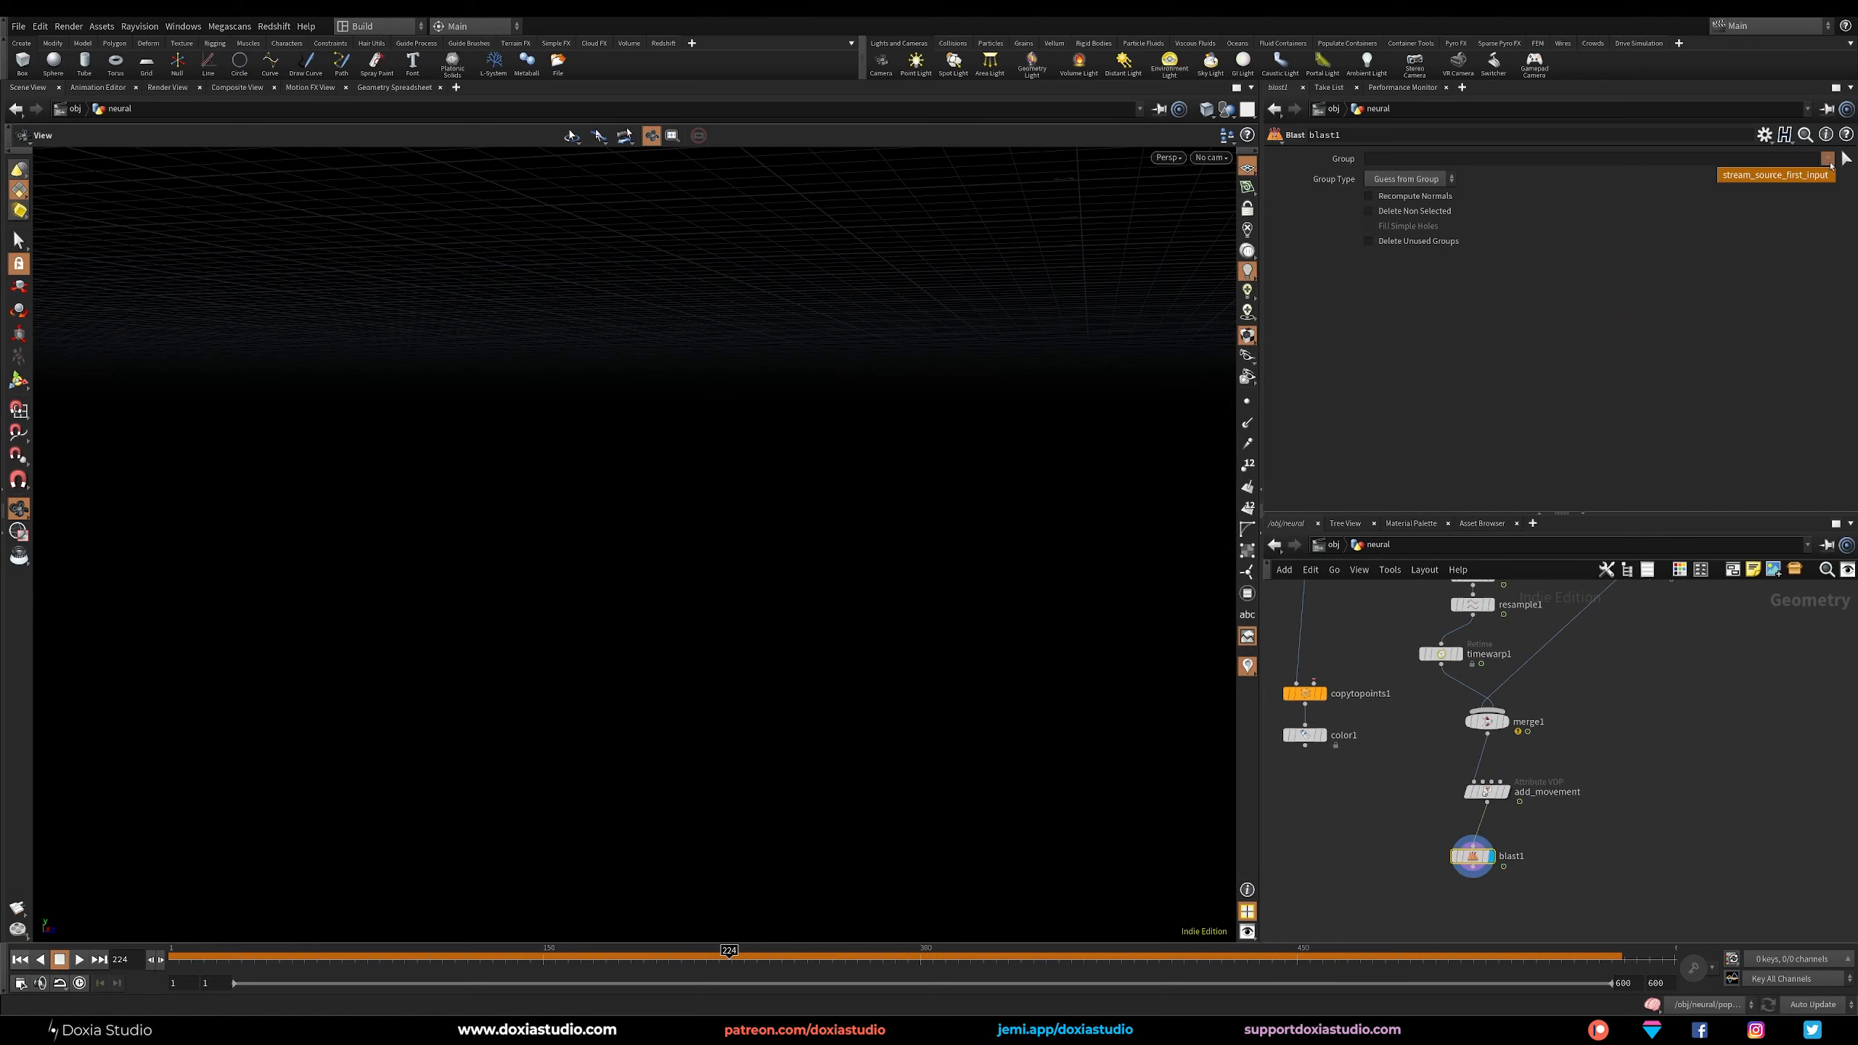
pyautogui.click(1792, 177)
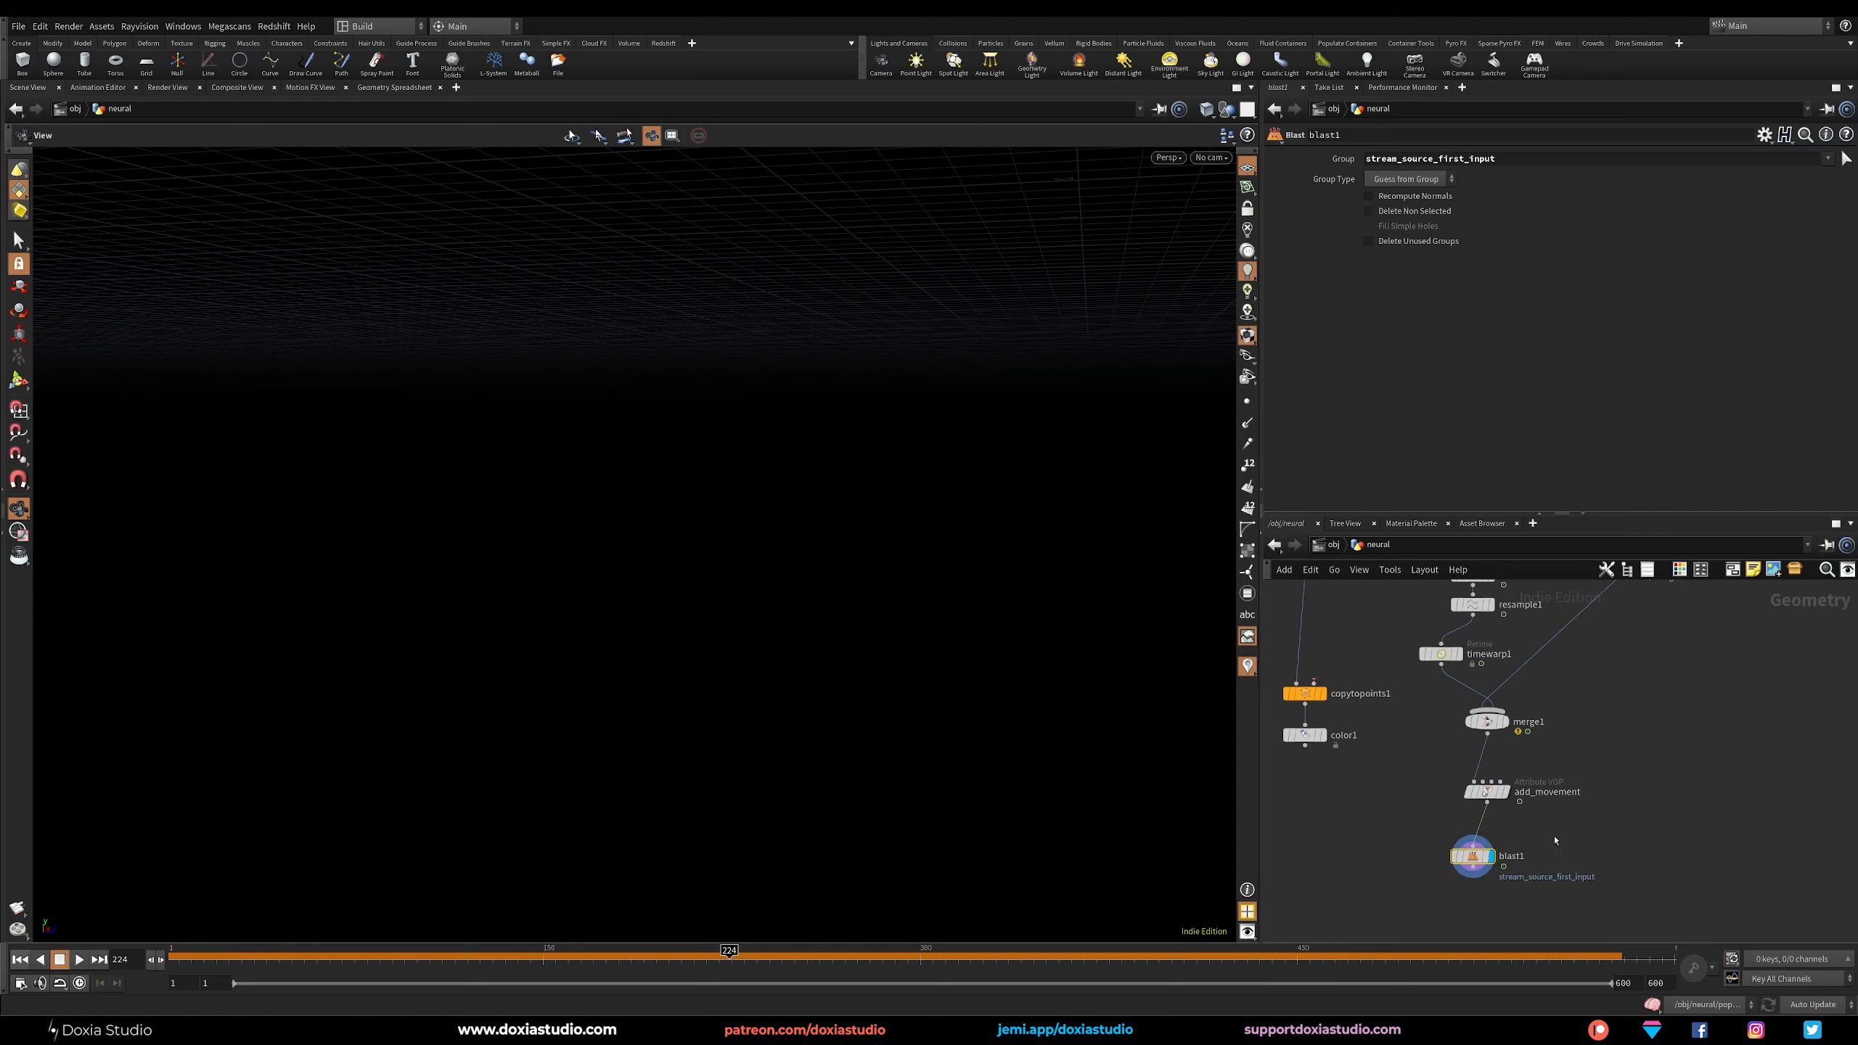
pyautogui.press('Delete')
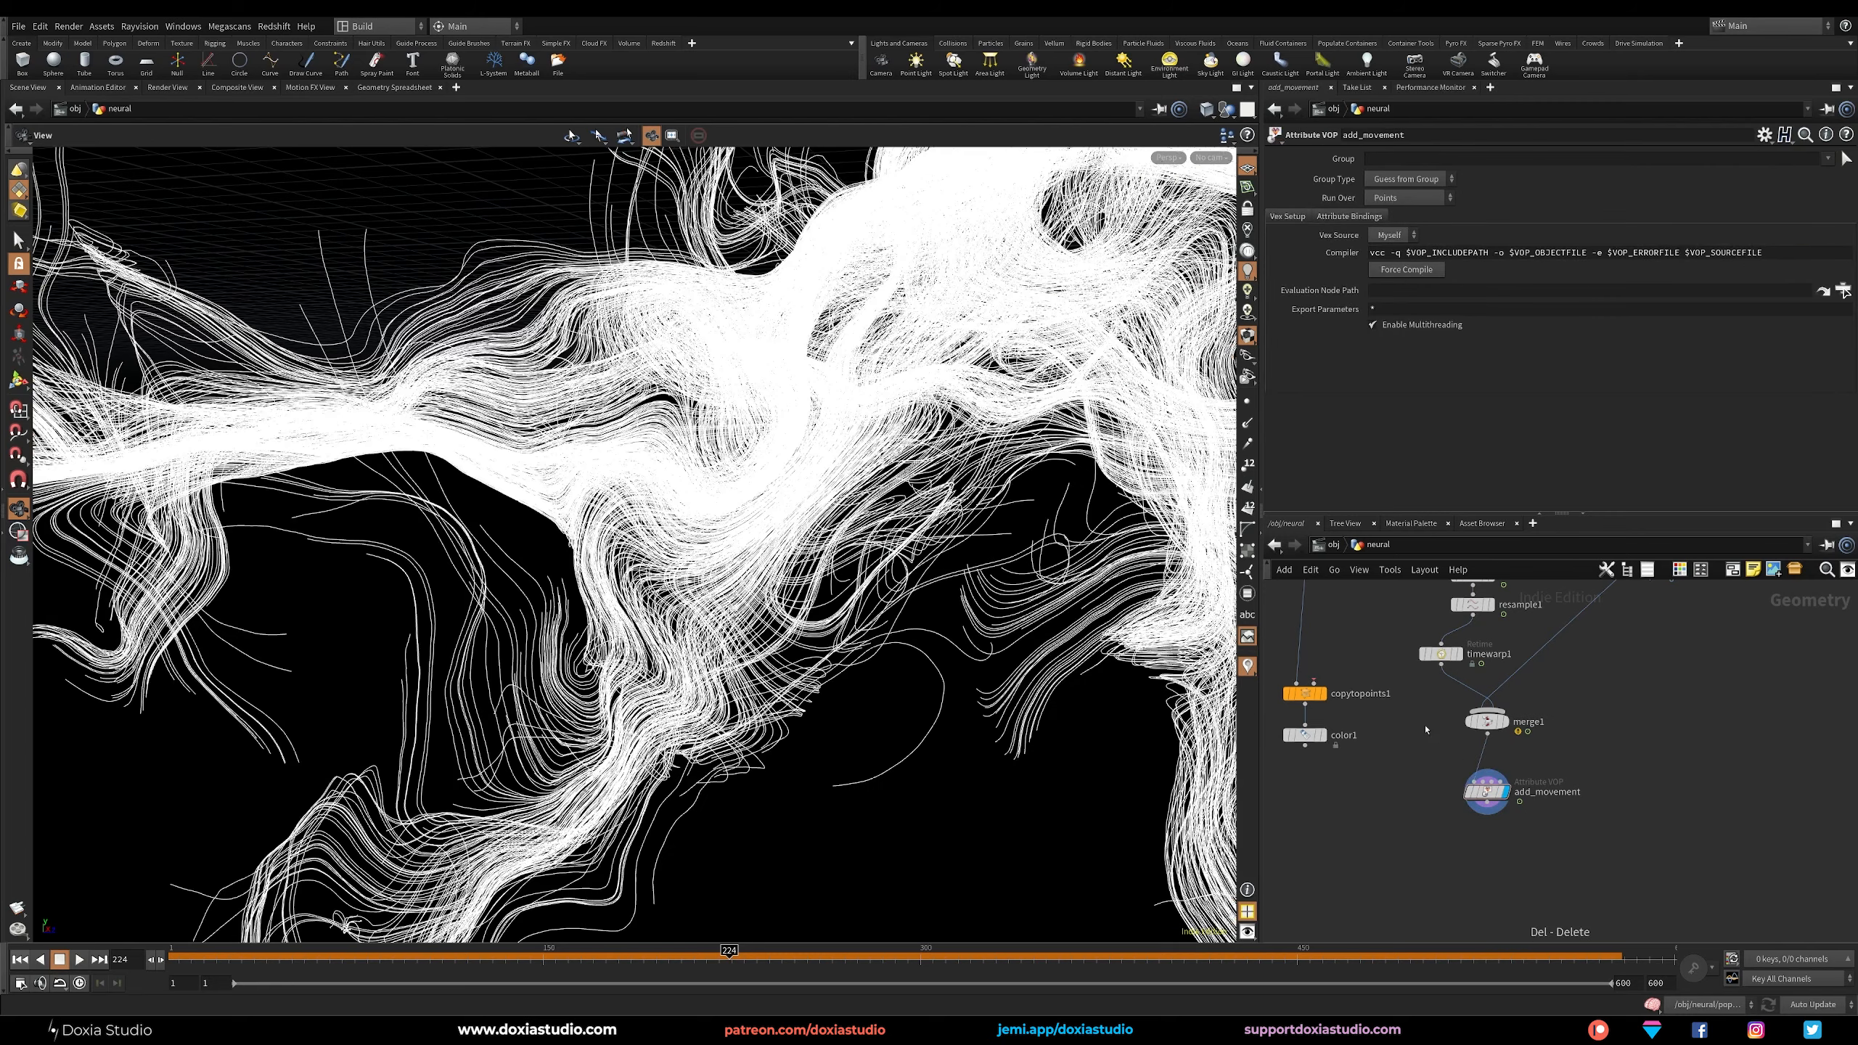
# Insert a Group Create node between timewarp1 and merge1 and display it.
pyautogui.moveTo(1395, 704); pyautogui.dragTo(1401, 759, button='middle')
pyautogui.scroll(1, 1457, 738)
pyautogui.press('Tab')
pyautogui.write('group')
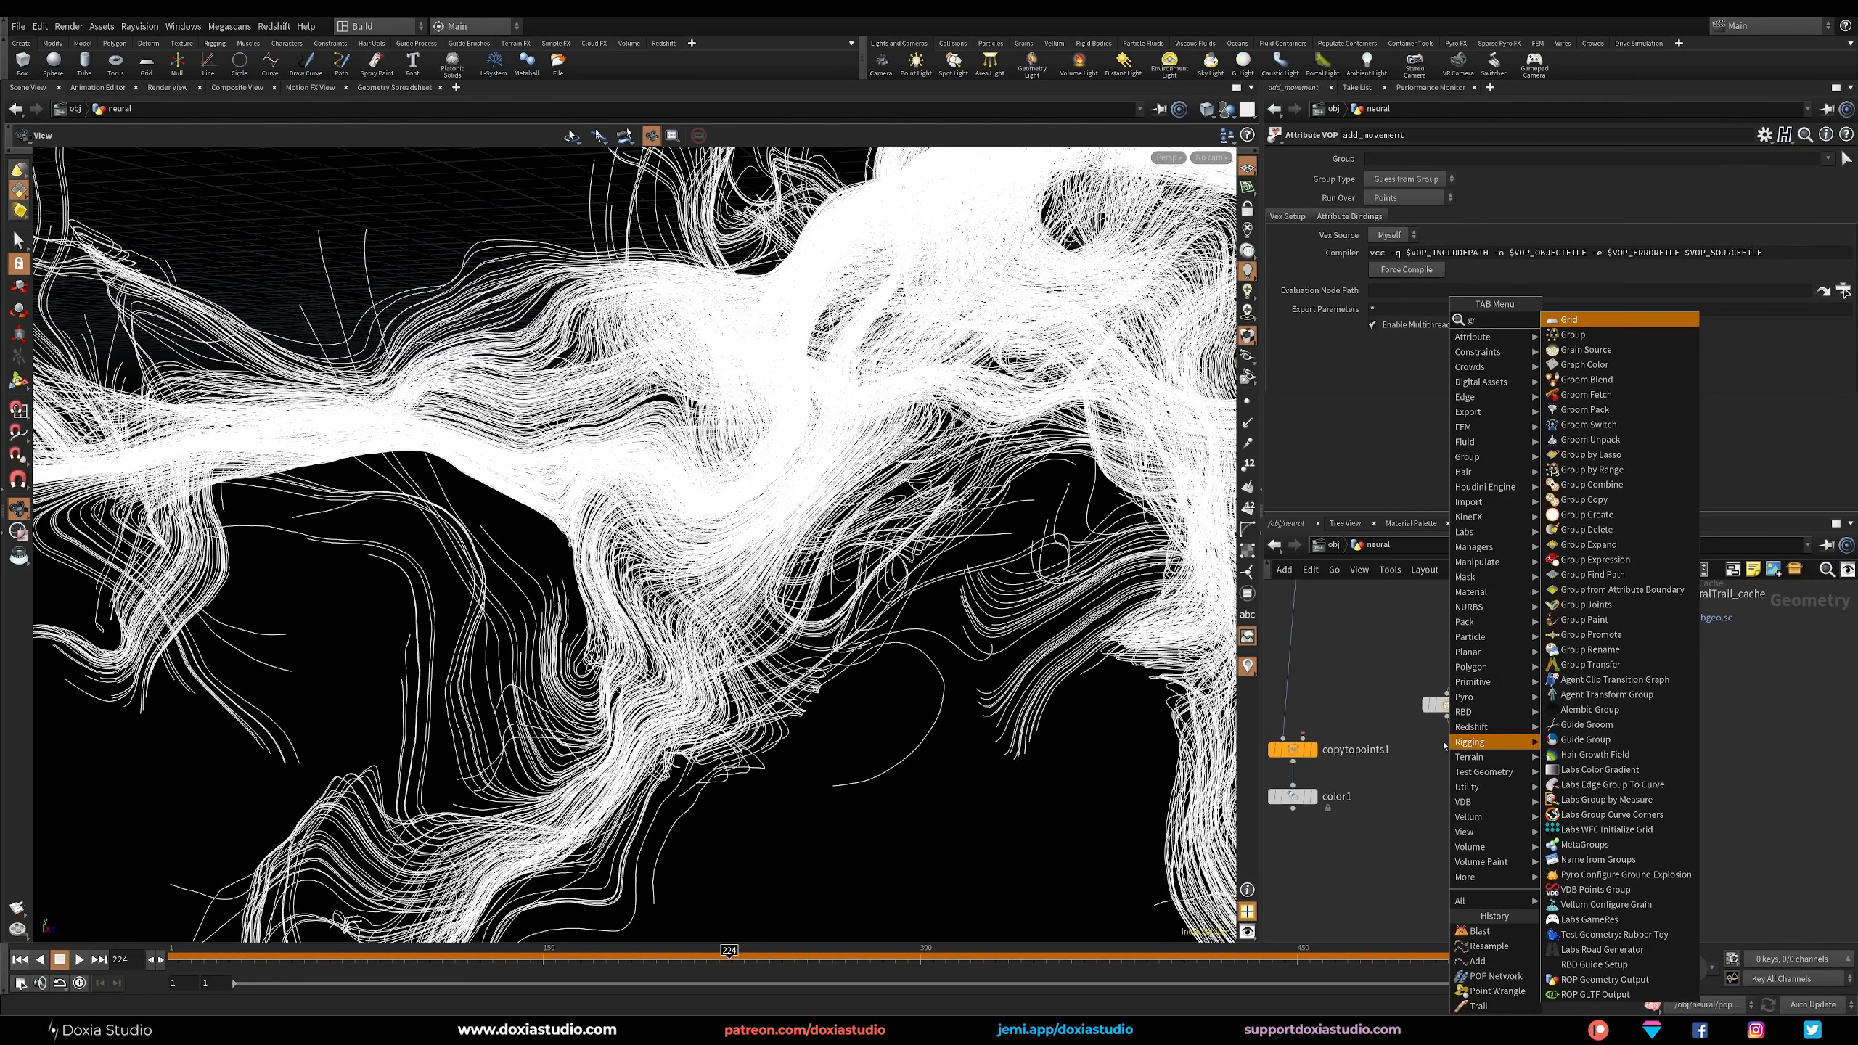
pyautogui.click(1606, 323)
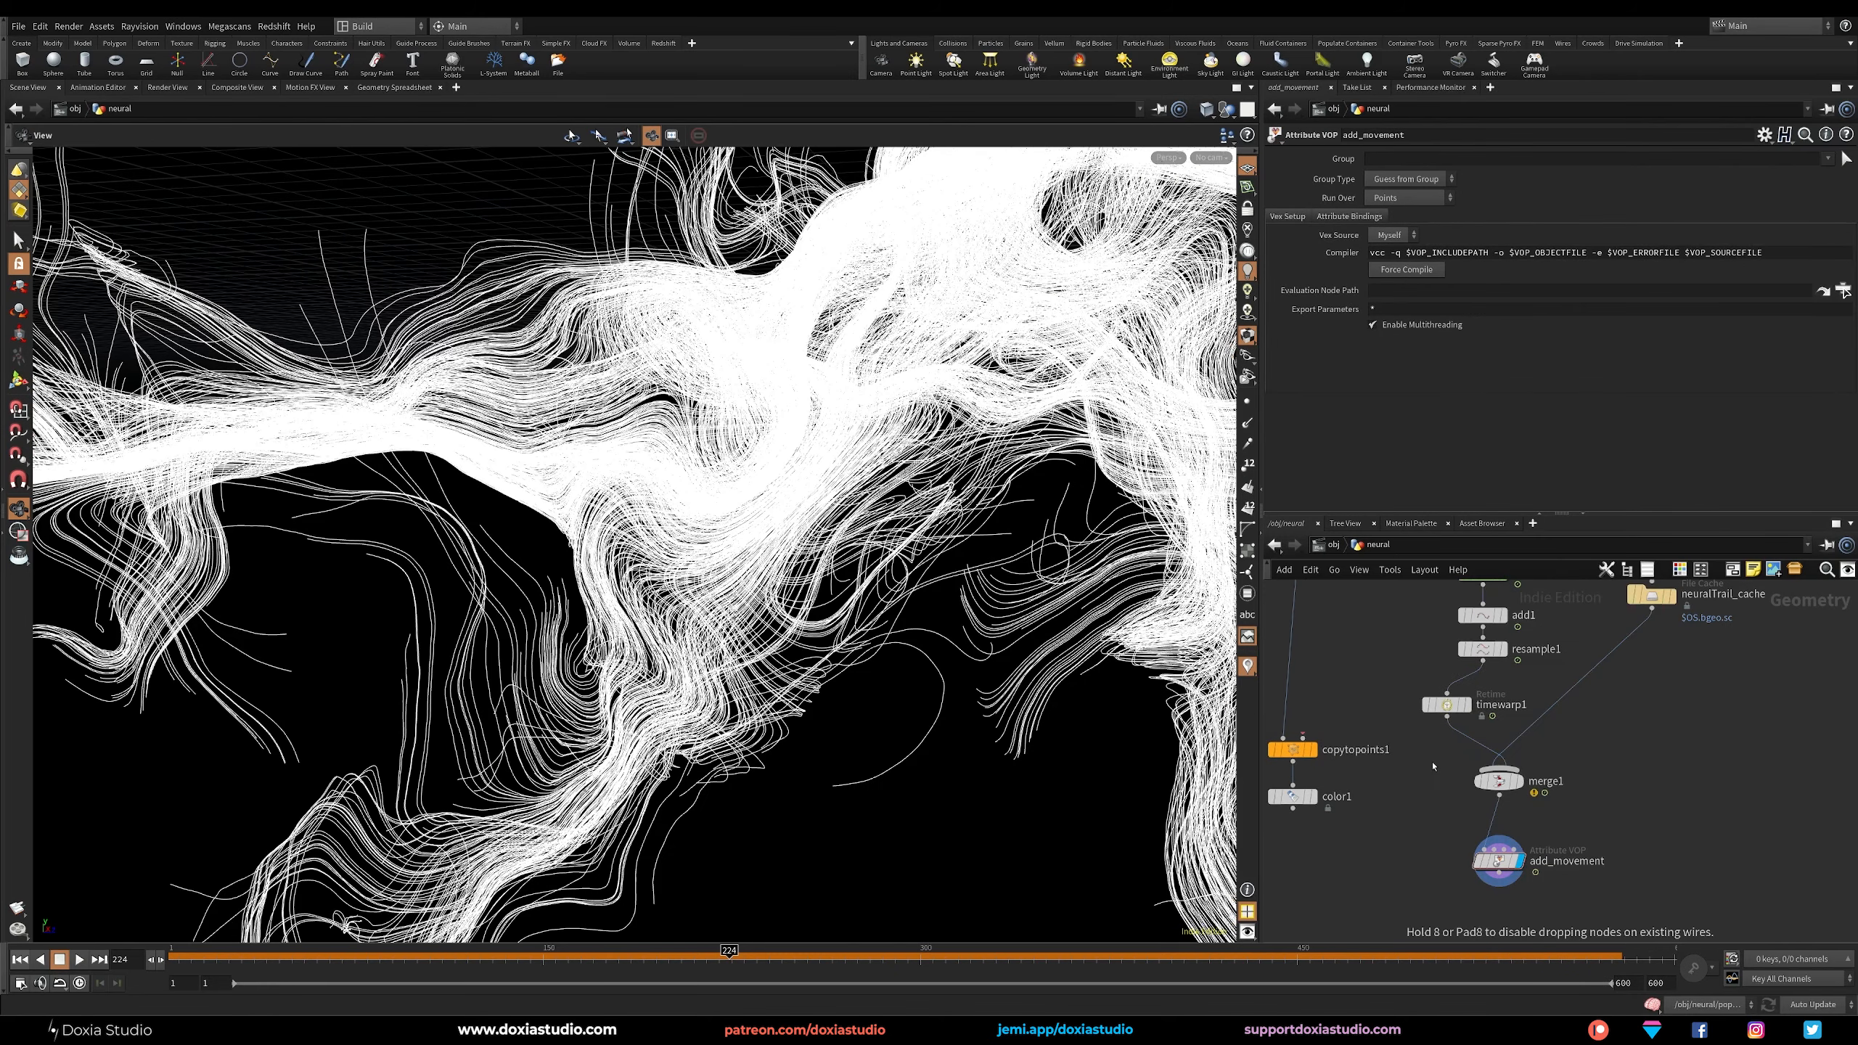
pyautogui.click(1461, 752)
pyautogui.click(1487, 754)
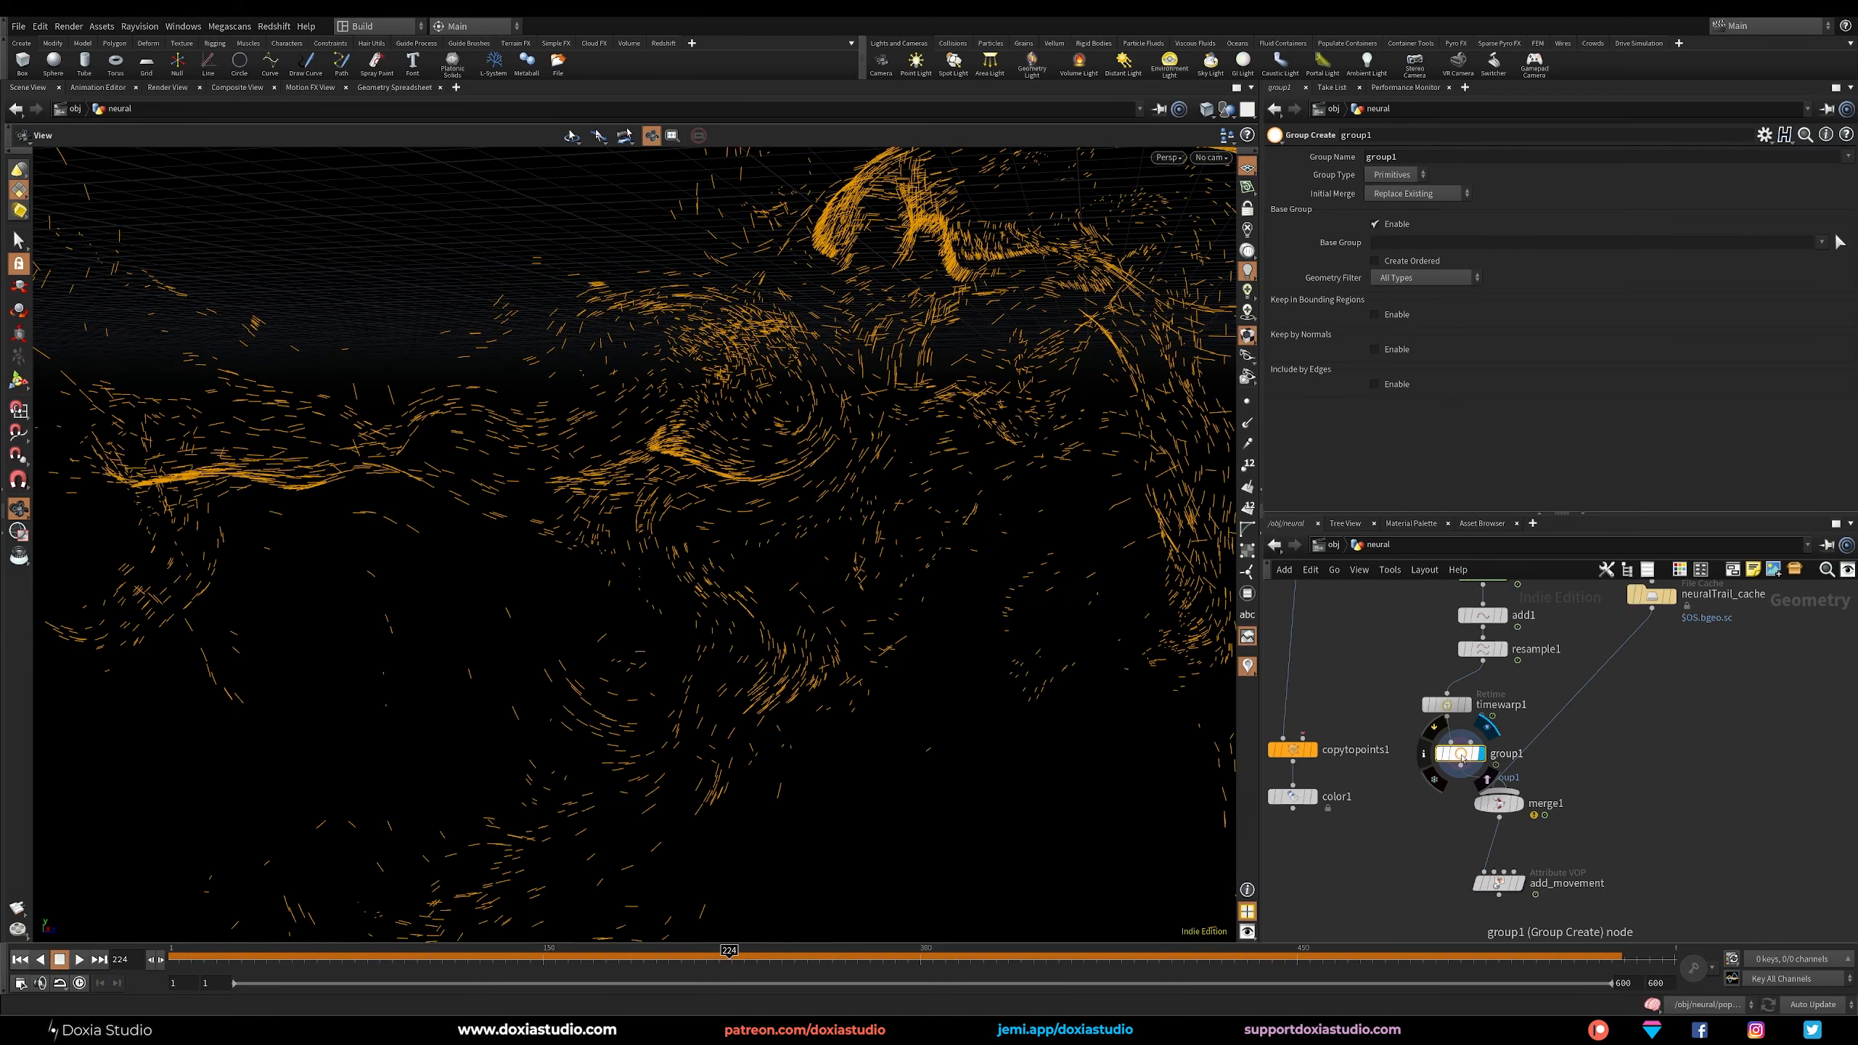
# Name the new group neuralSigns, set its group type to Points, and display add_movement.
pyautogui.doubleClick(1419, 156)
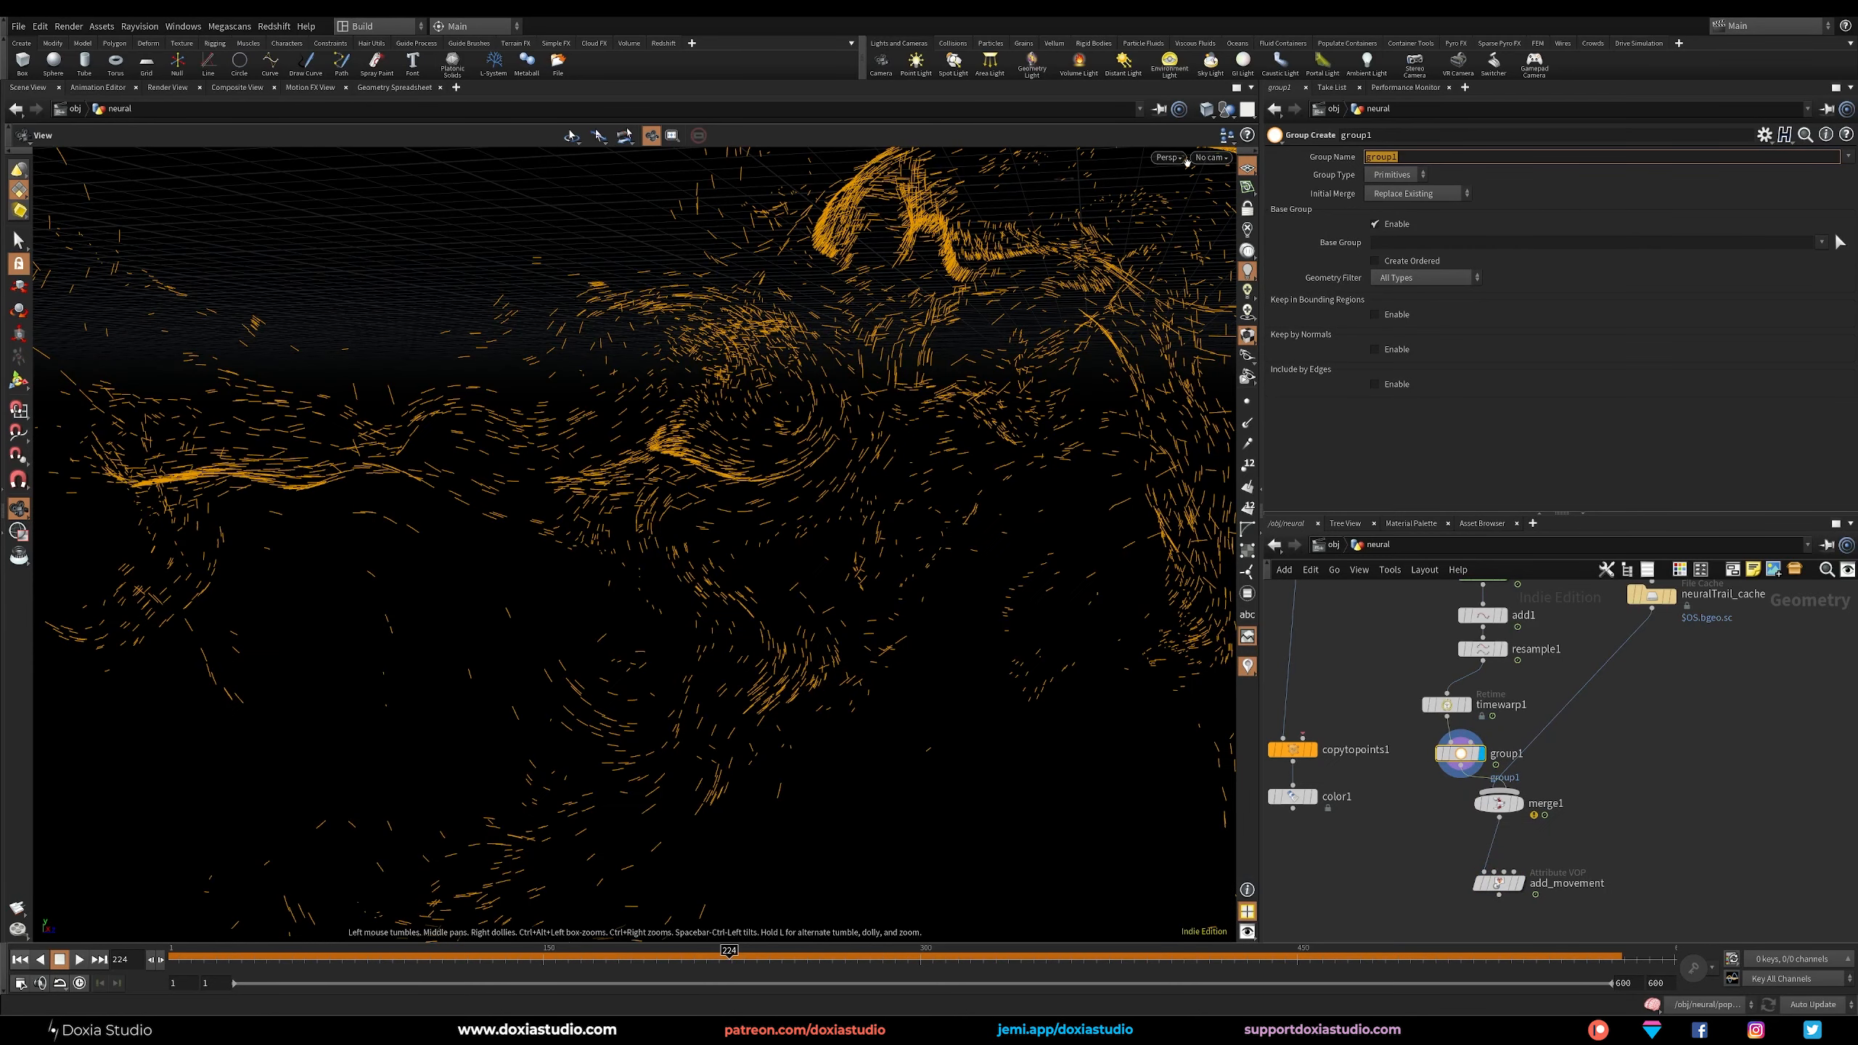
pyautogui.write('m')
pyautogui.press('BackSpace')
pyautogui.press('BackSpace')
pyautogui.press('BackSpace')
pyautogui.press('BackSpace')
pyautogui.press('BackSpace')
pyautogui.press('BackSpace')
pyautogui.press('BackSpace')
pyautogui.write('neuralSigns')
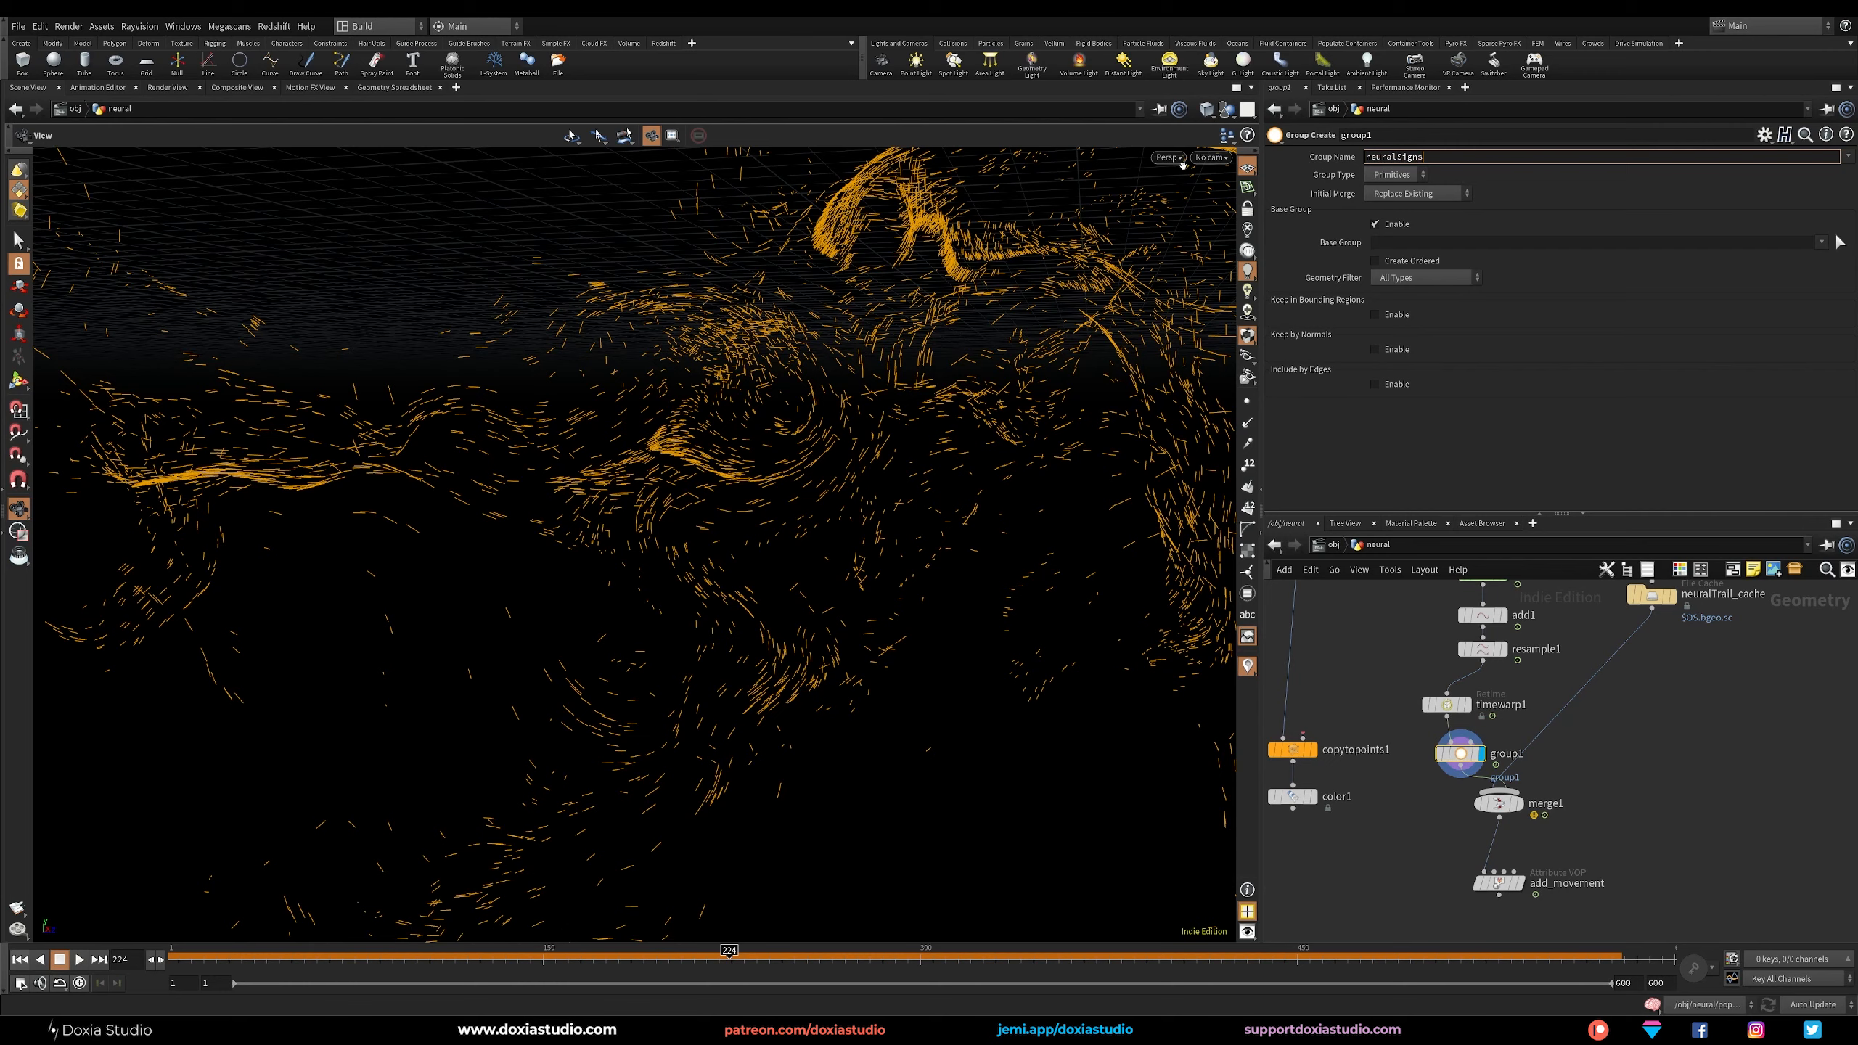
pyautogui.press('Return')
pyautogui.click(1394, 175)
pyautogui.click(1375, 179)
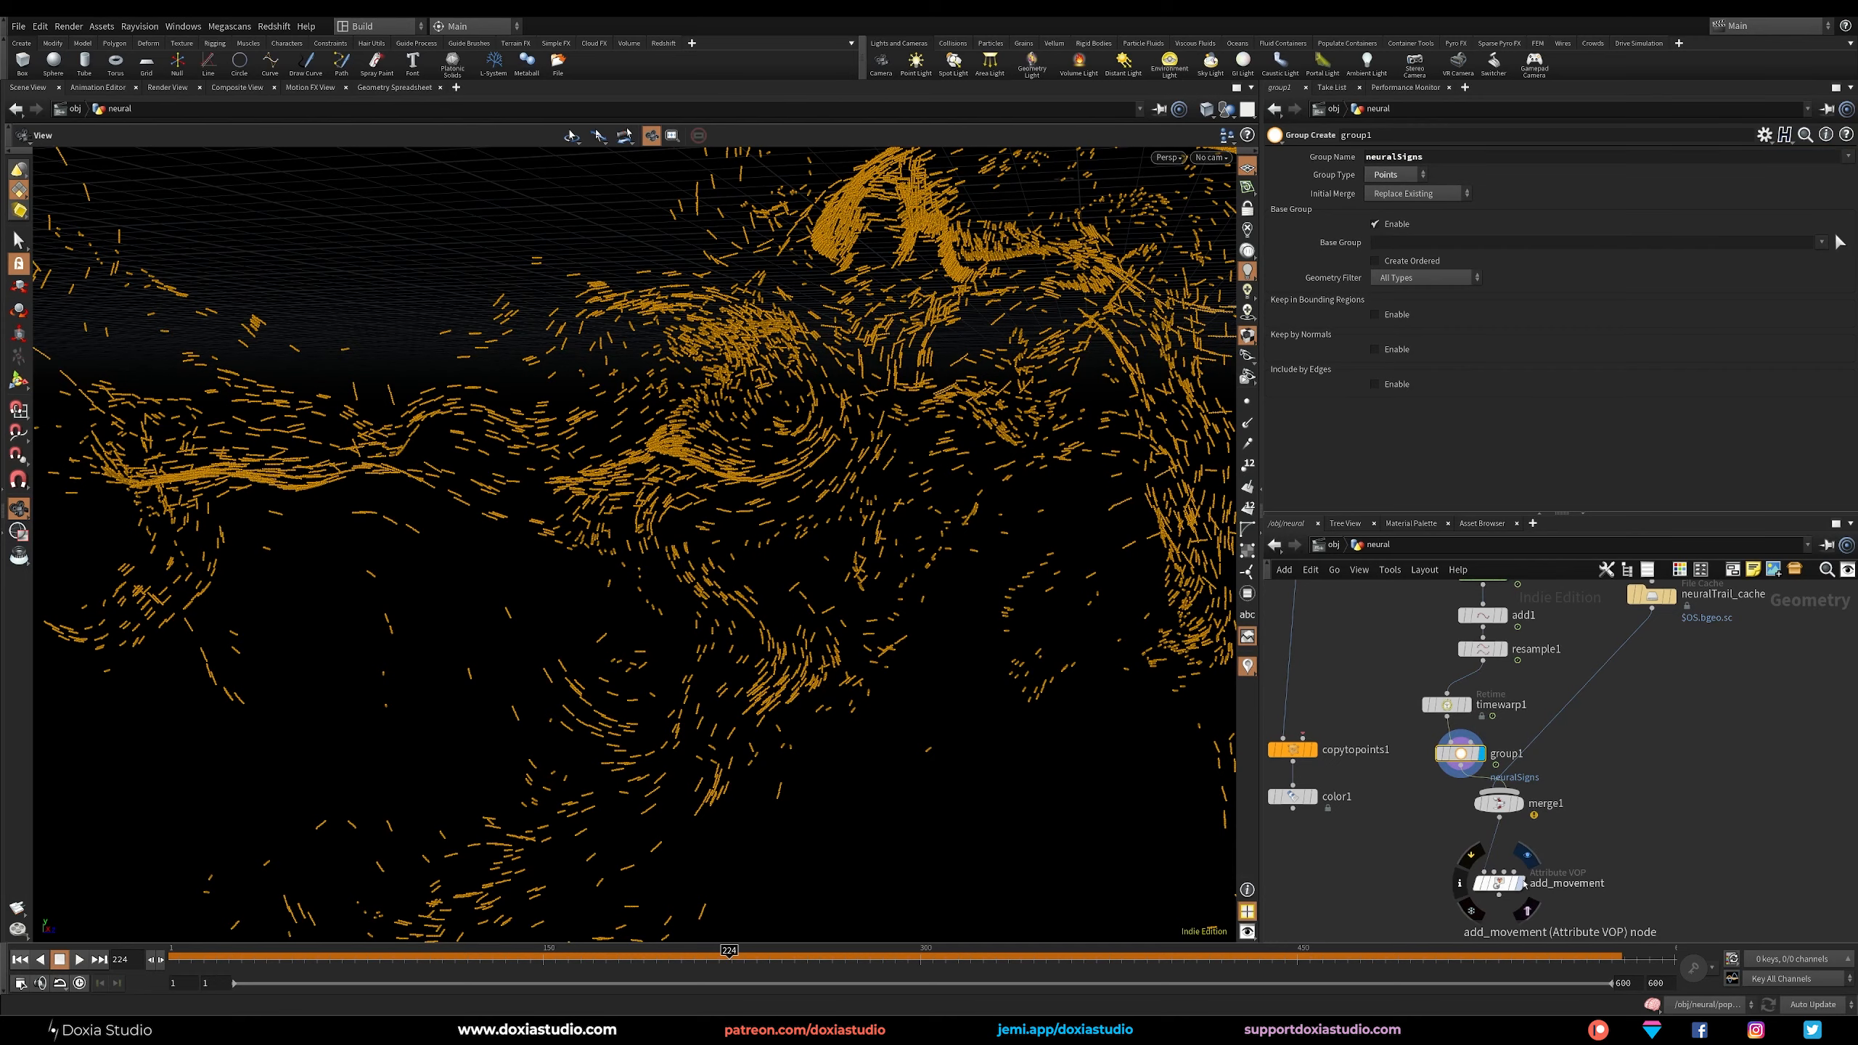
pyautogui.moveTo(1618, 828); pyautogui.dragTo(1662, 648, button='middle')
pyautogui.click(1564, 691)
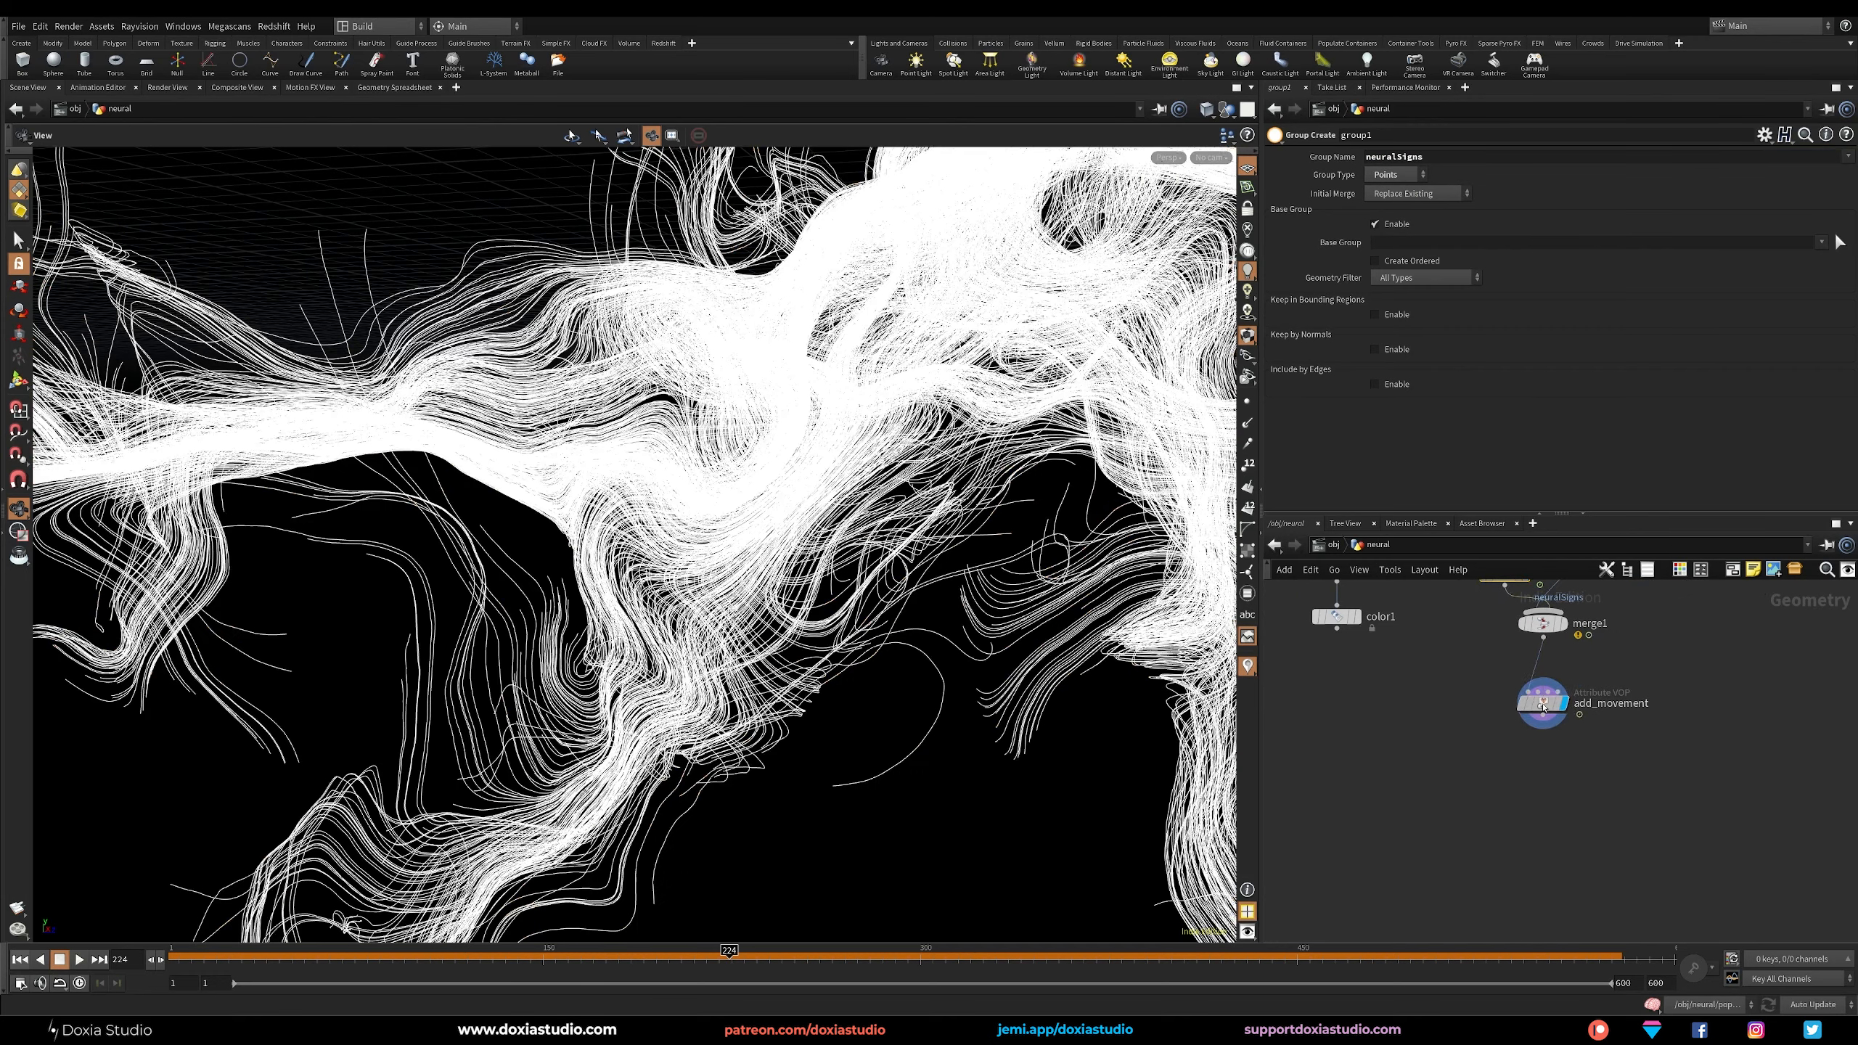
# Add a displayed Blast node below add_movement that targets the group neuralSigns and deletes everything not selected.
pyautogui.press('Tab')
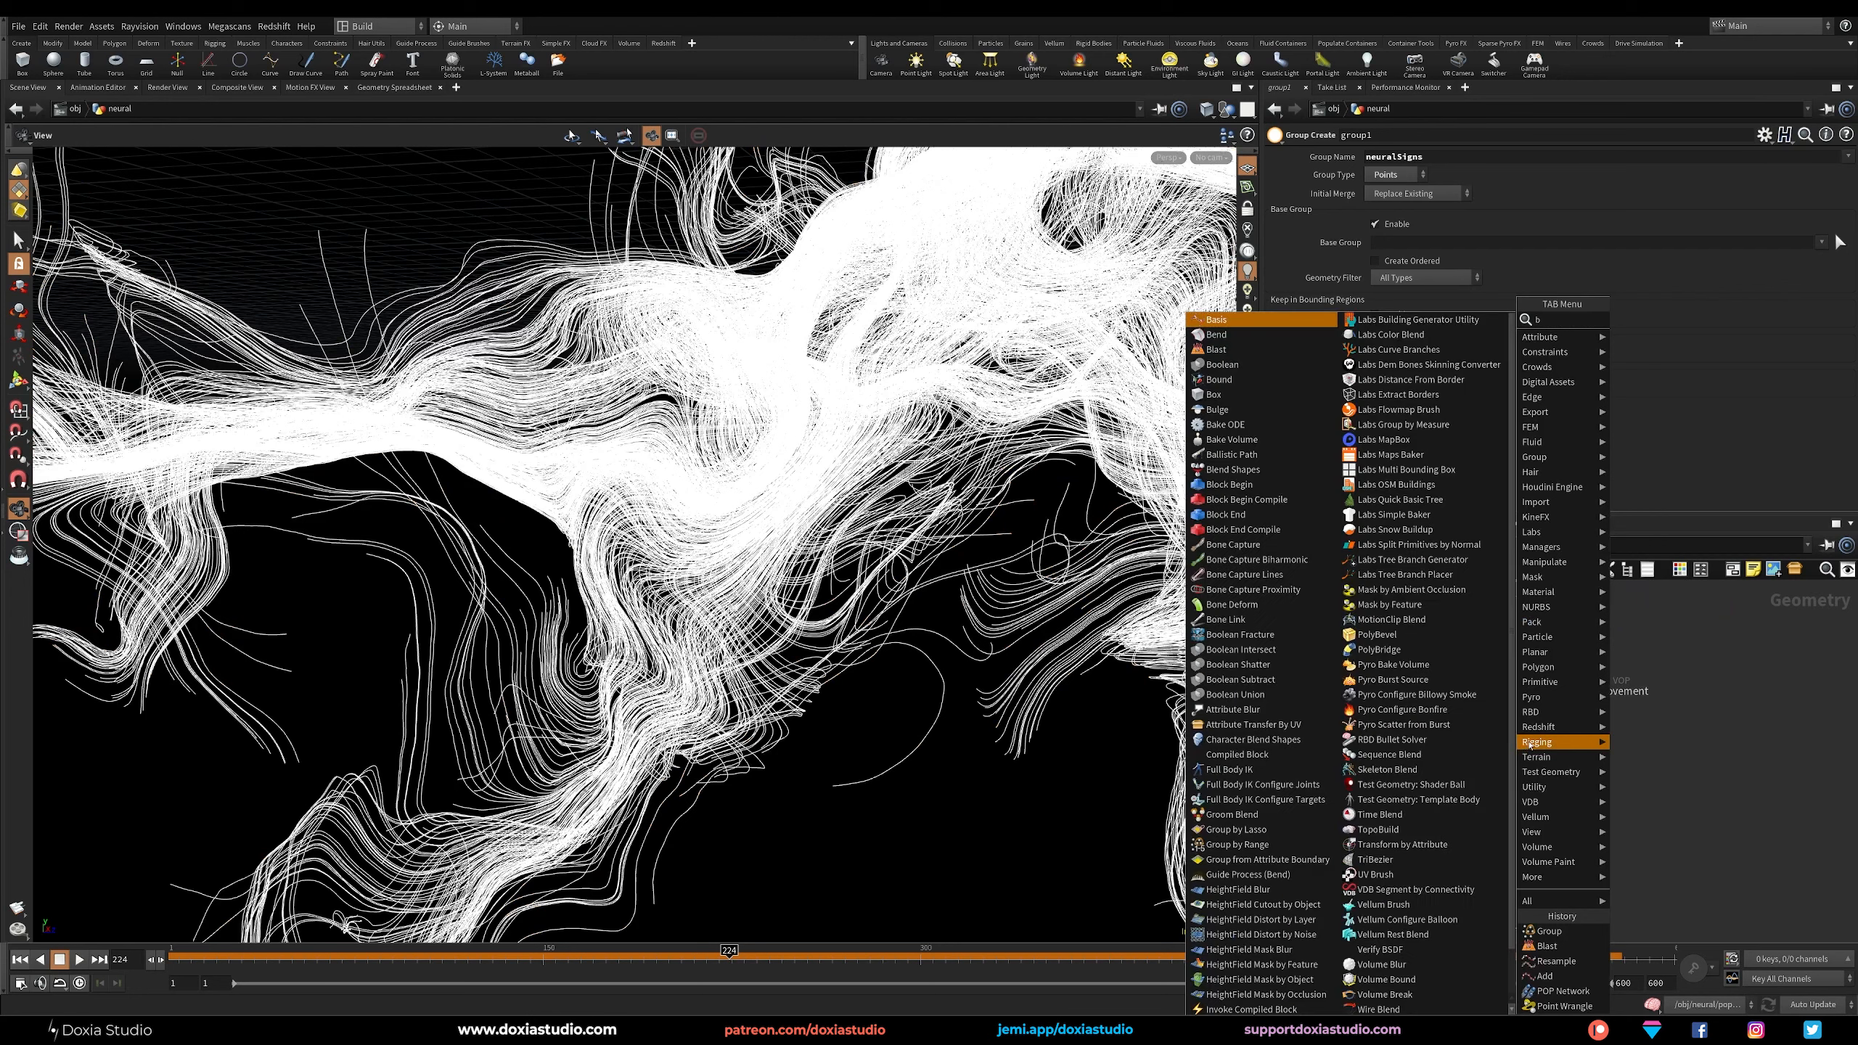
pyautogui.write('blast')
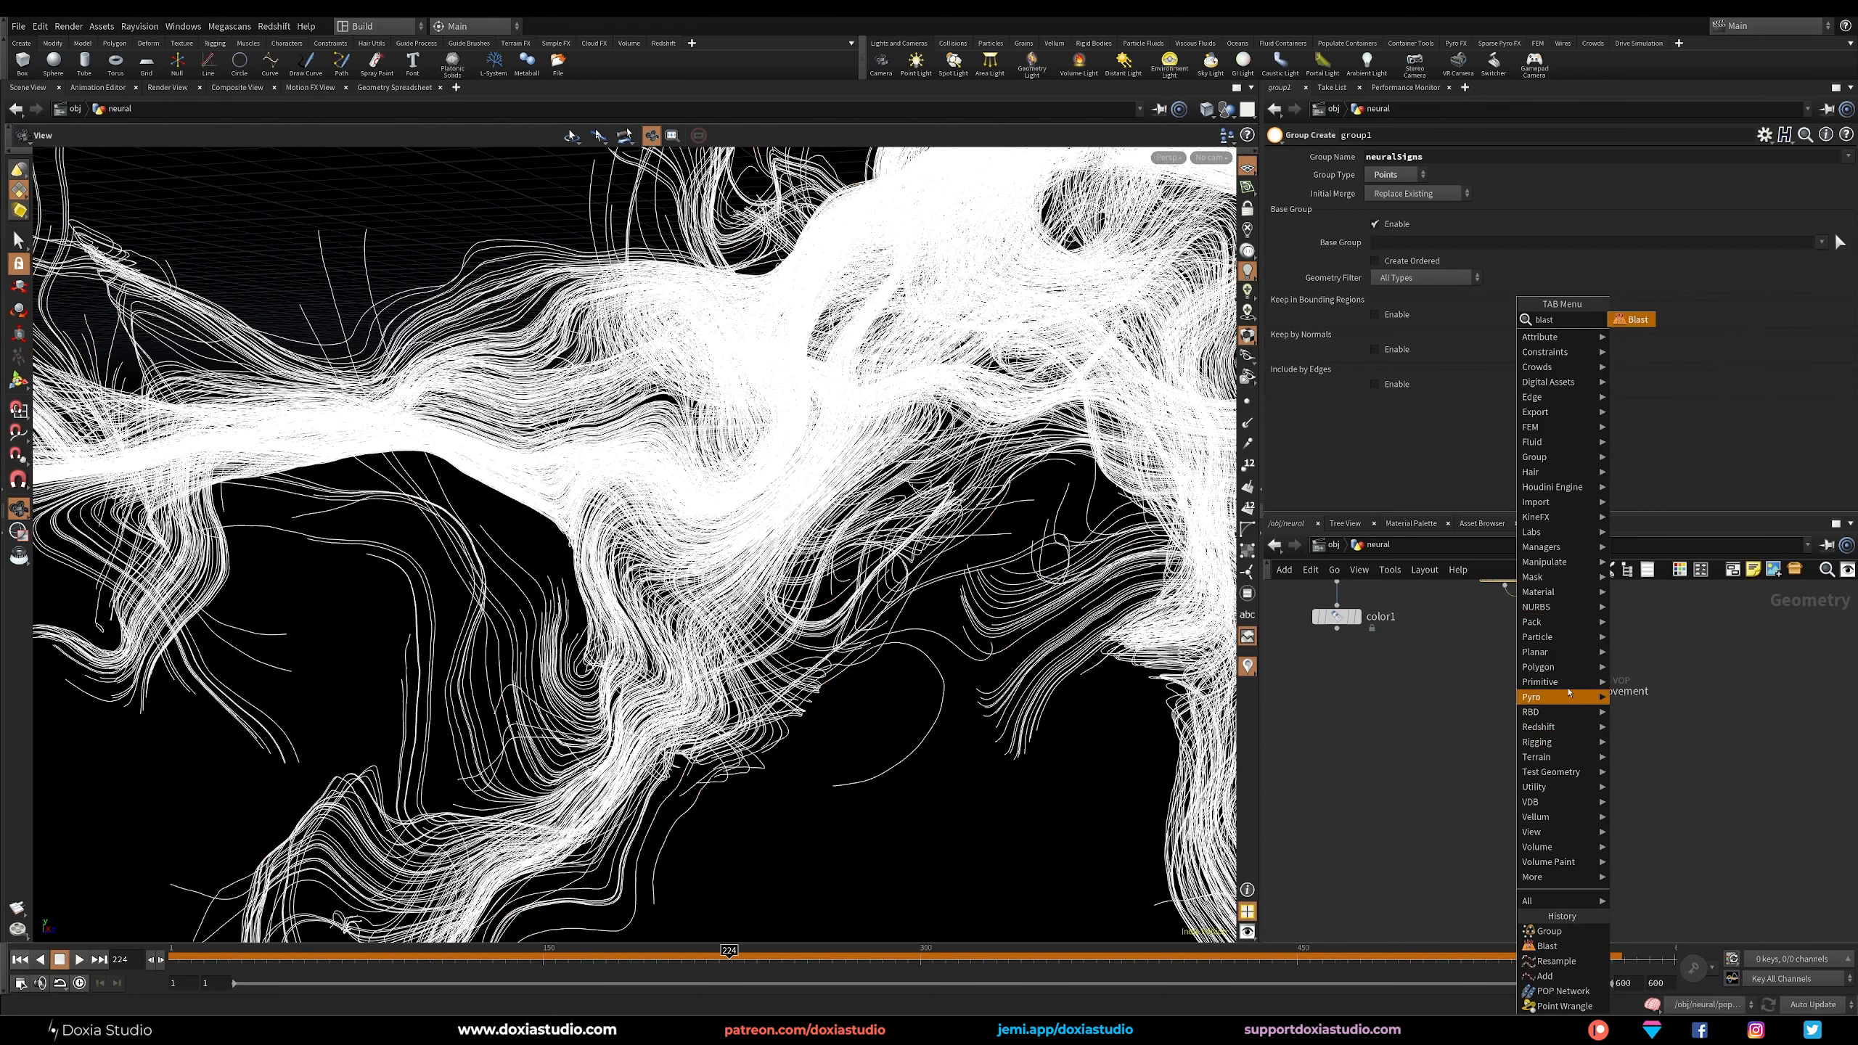
pyautogui.press('Return')
pyautogui.click(1544, 752)
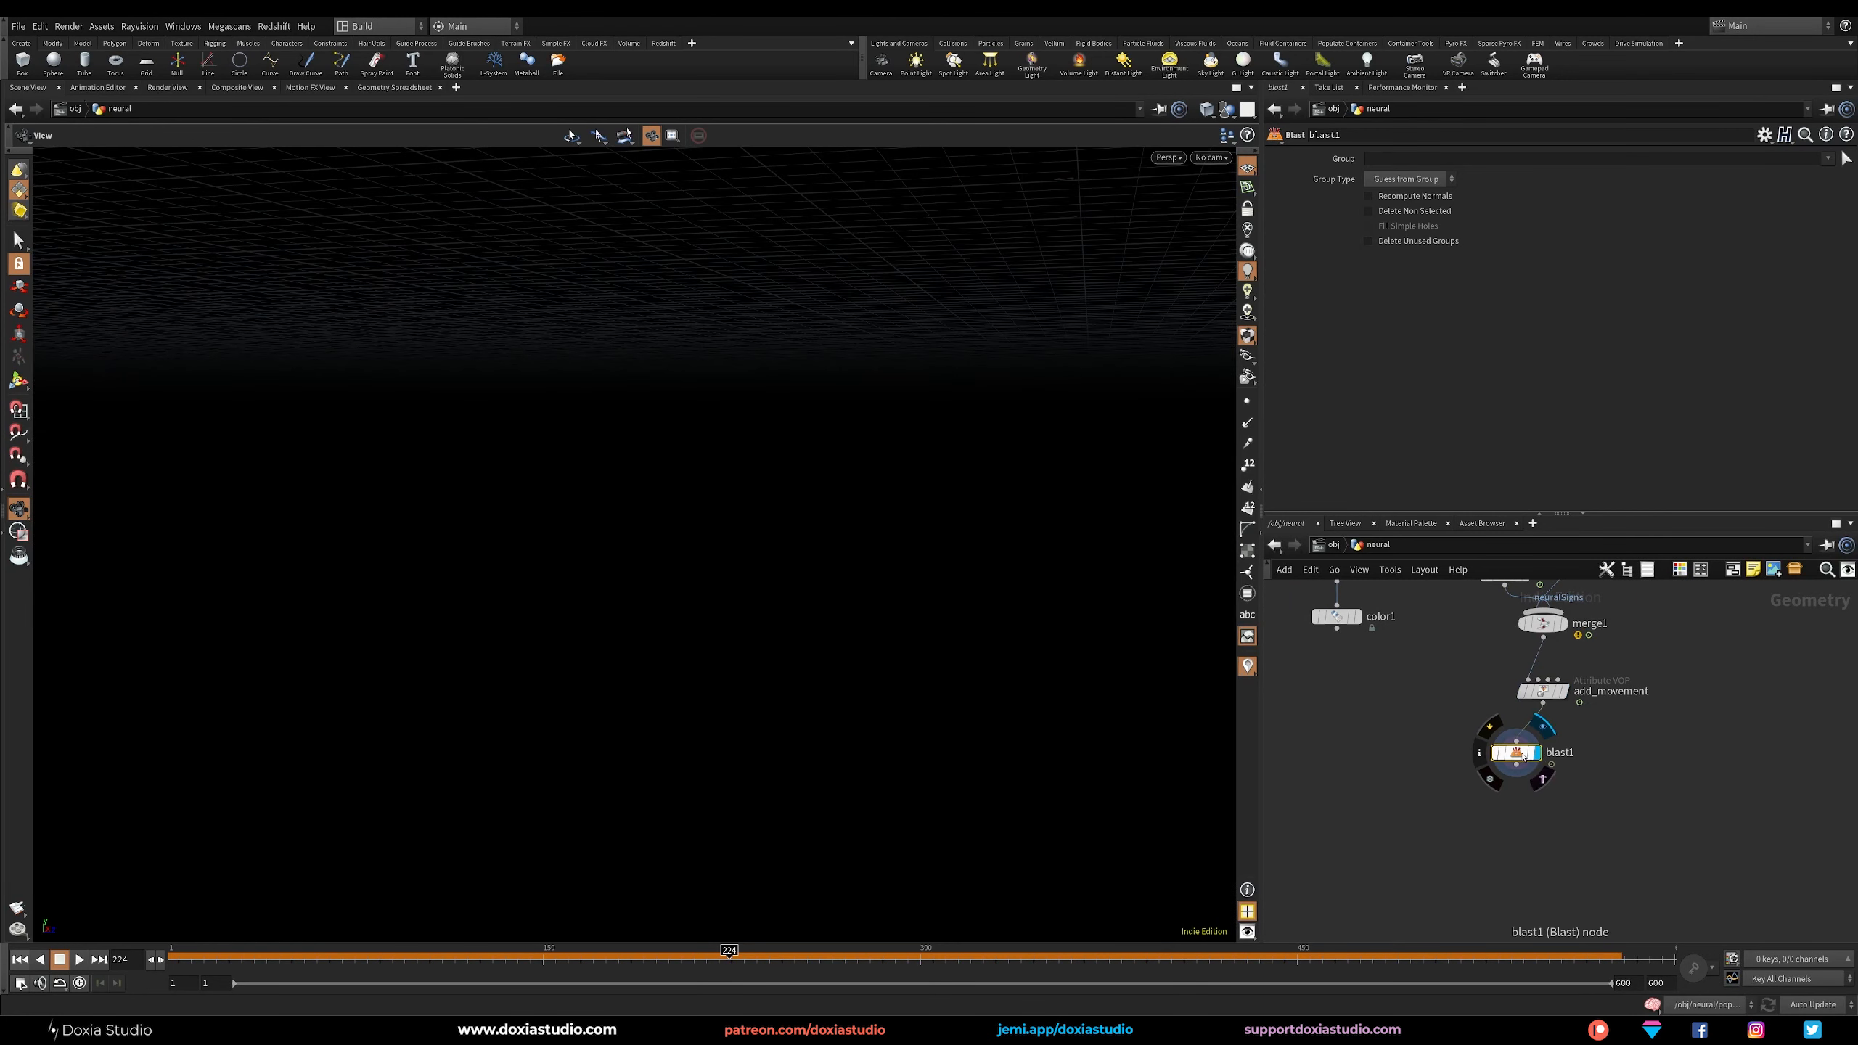
pyautogui.click(1826, 160)
pyautogui.click(1784, 183)
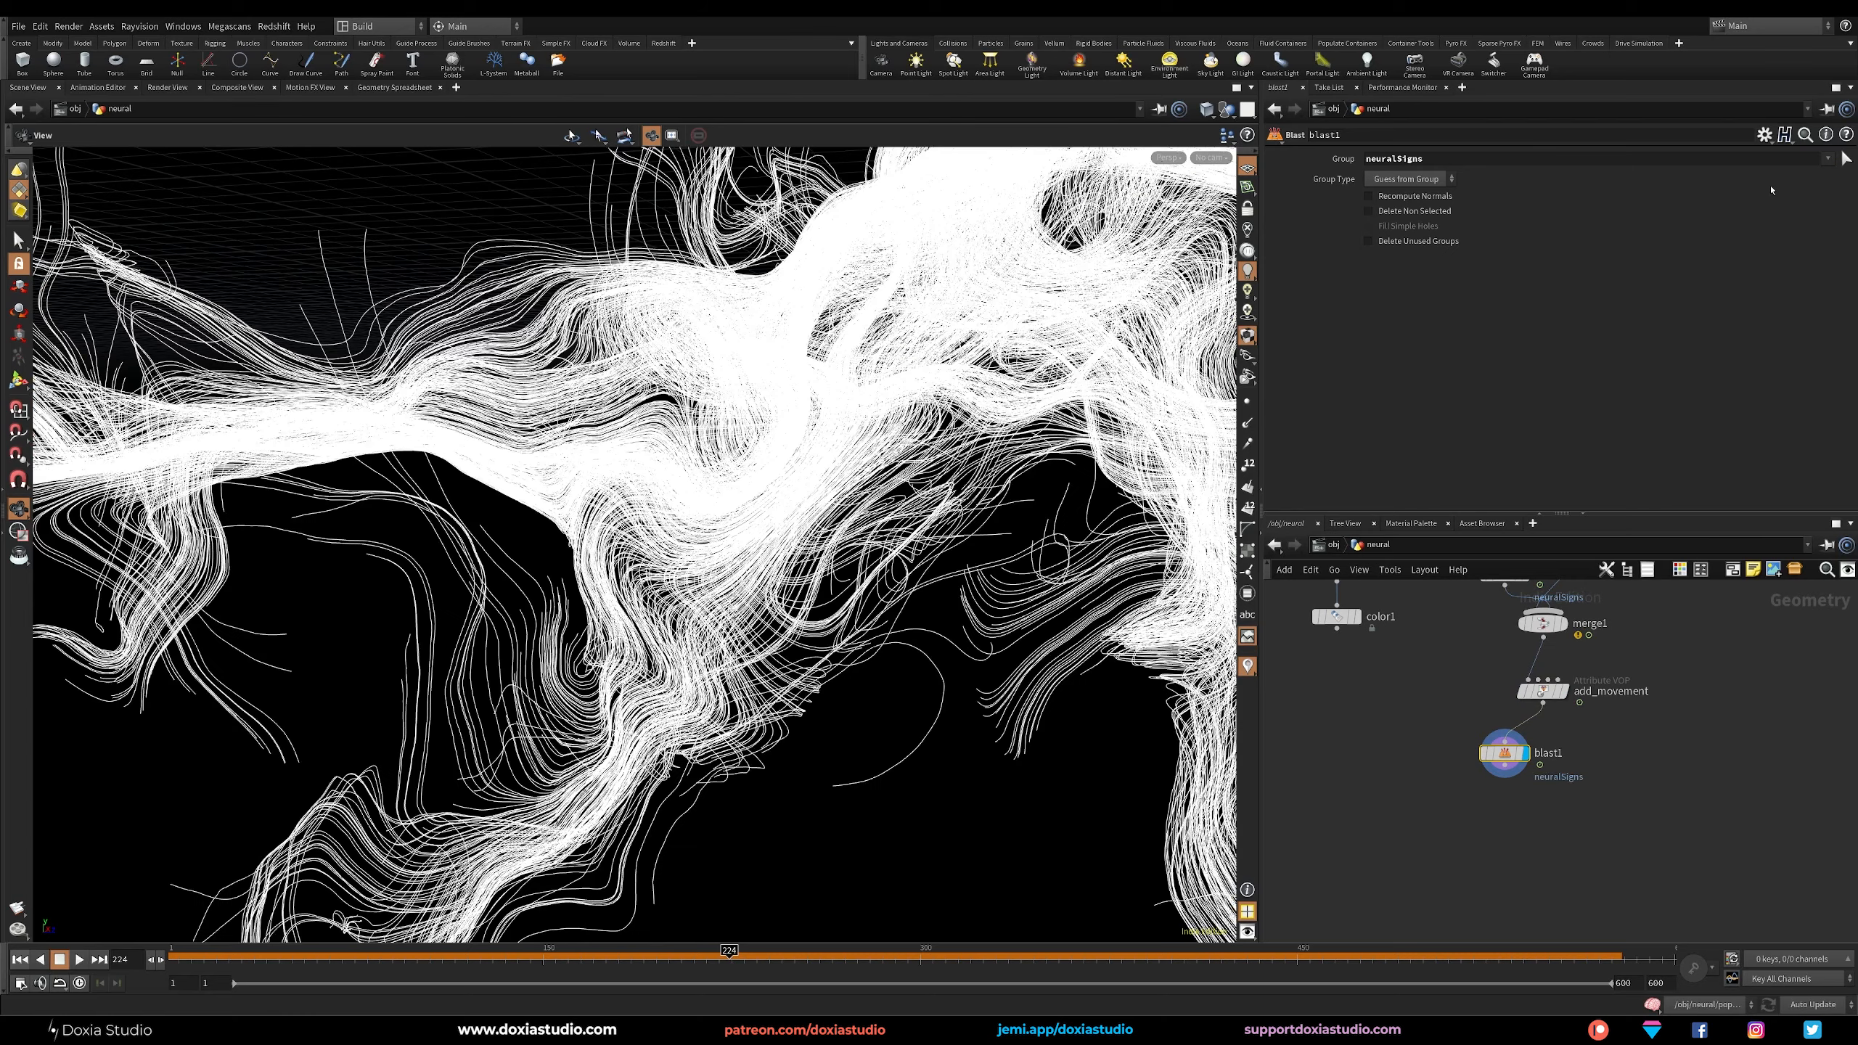
pyautogui.click(1437, 210)
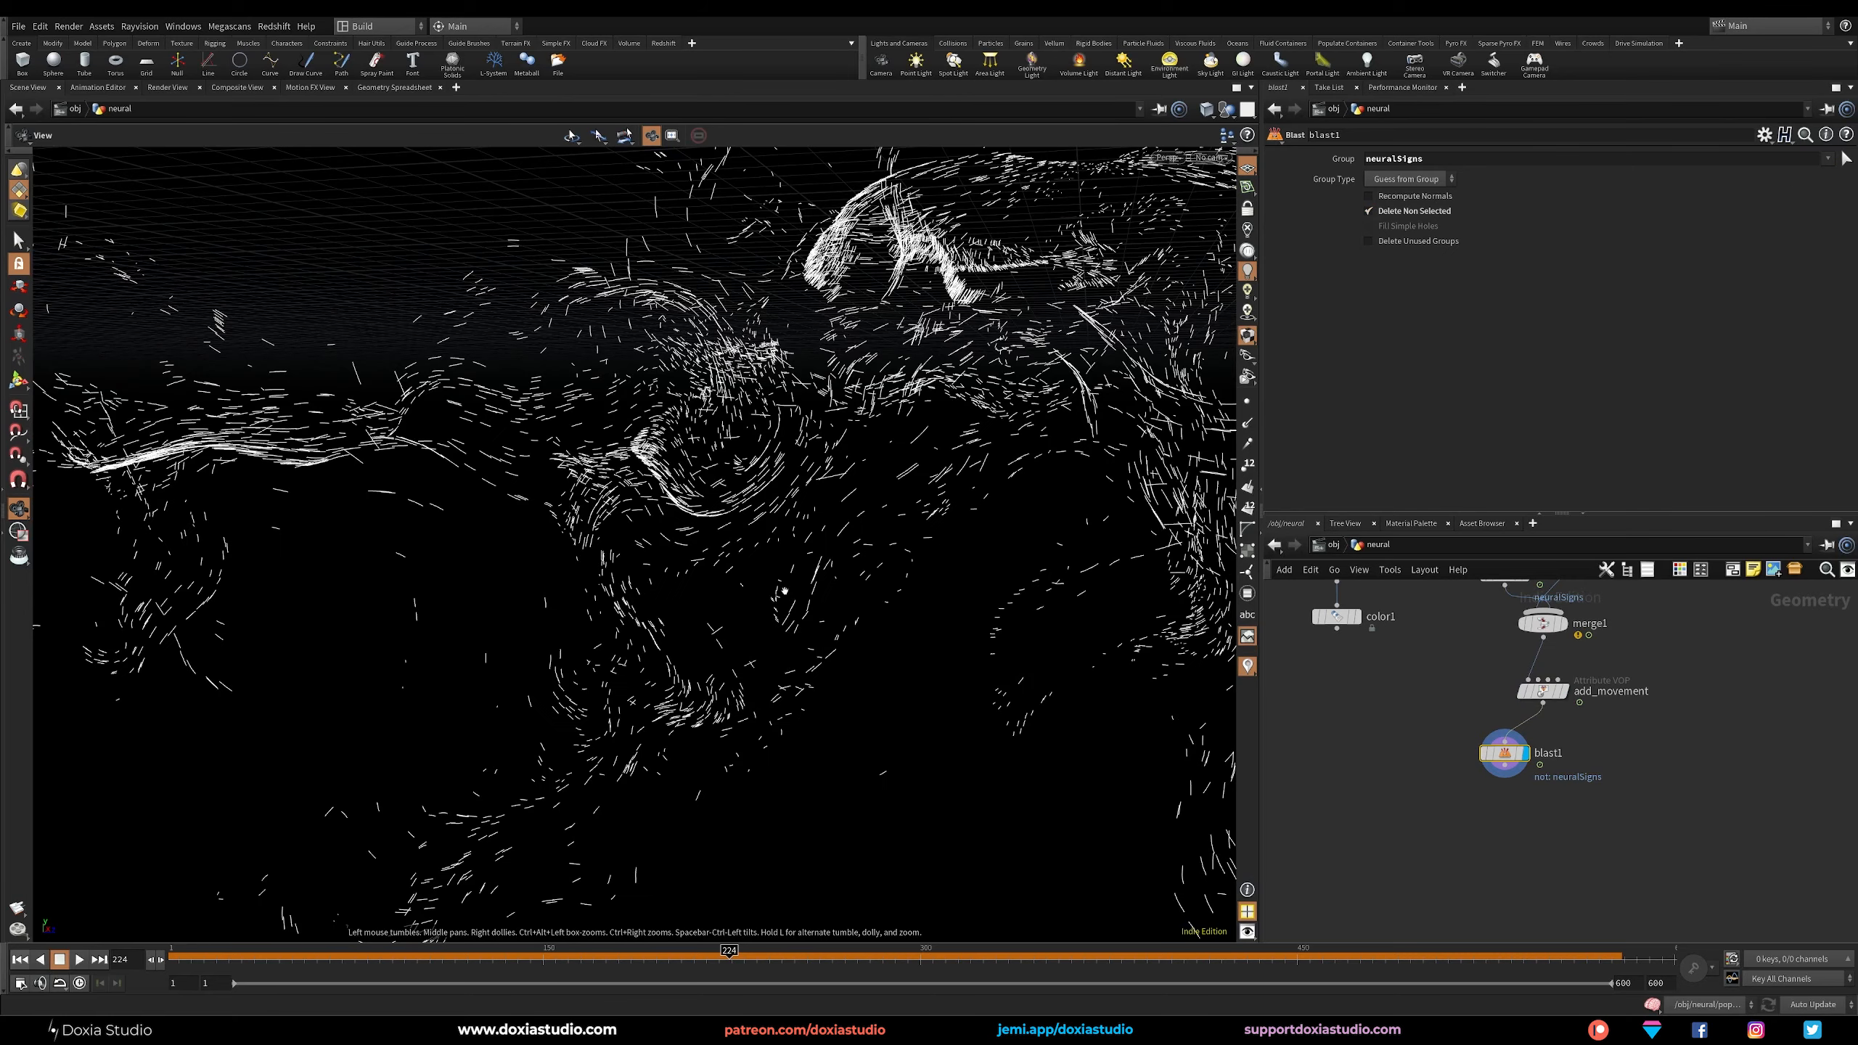
# Add a displayed Null below blast1 and rename it out_neural_signs.
pyautogui.click(1502, 807)
pyautogui.write('null')
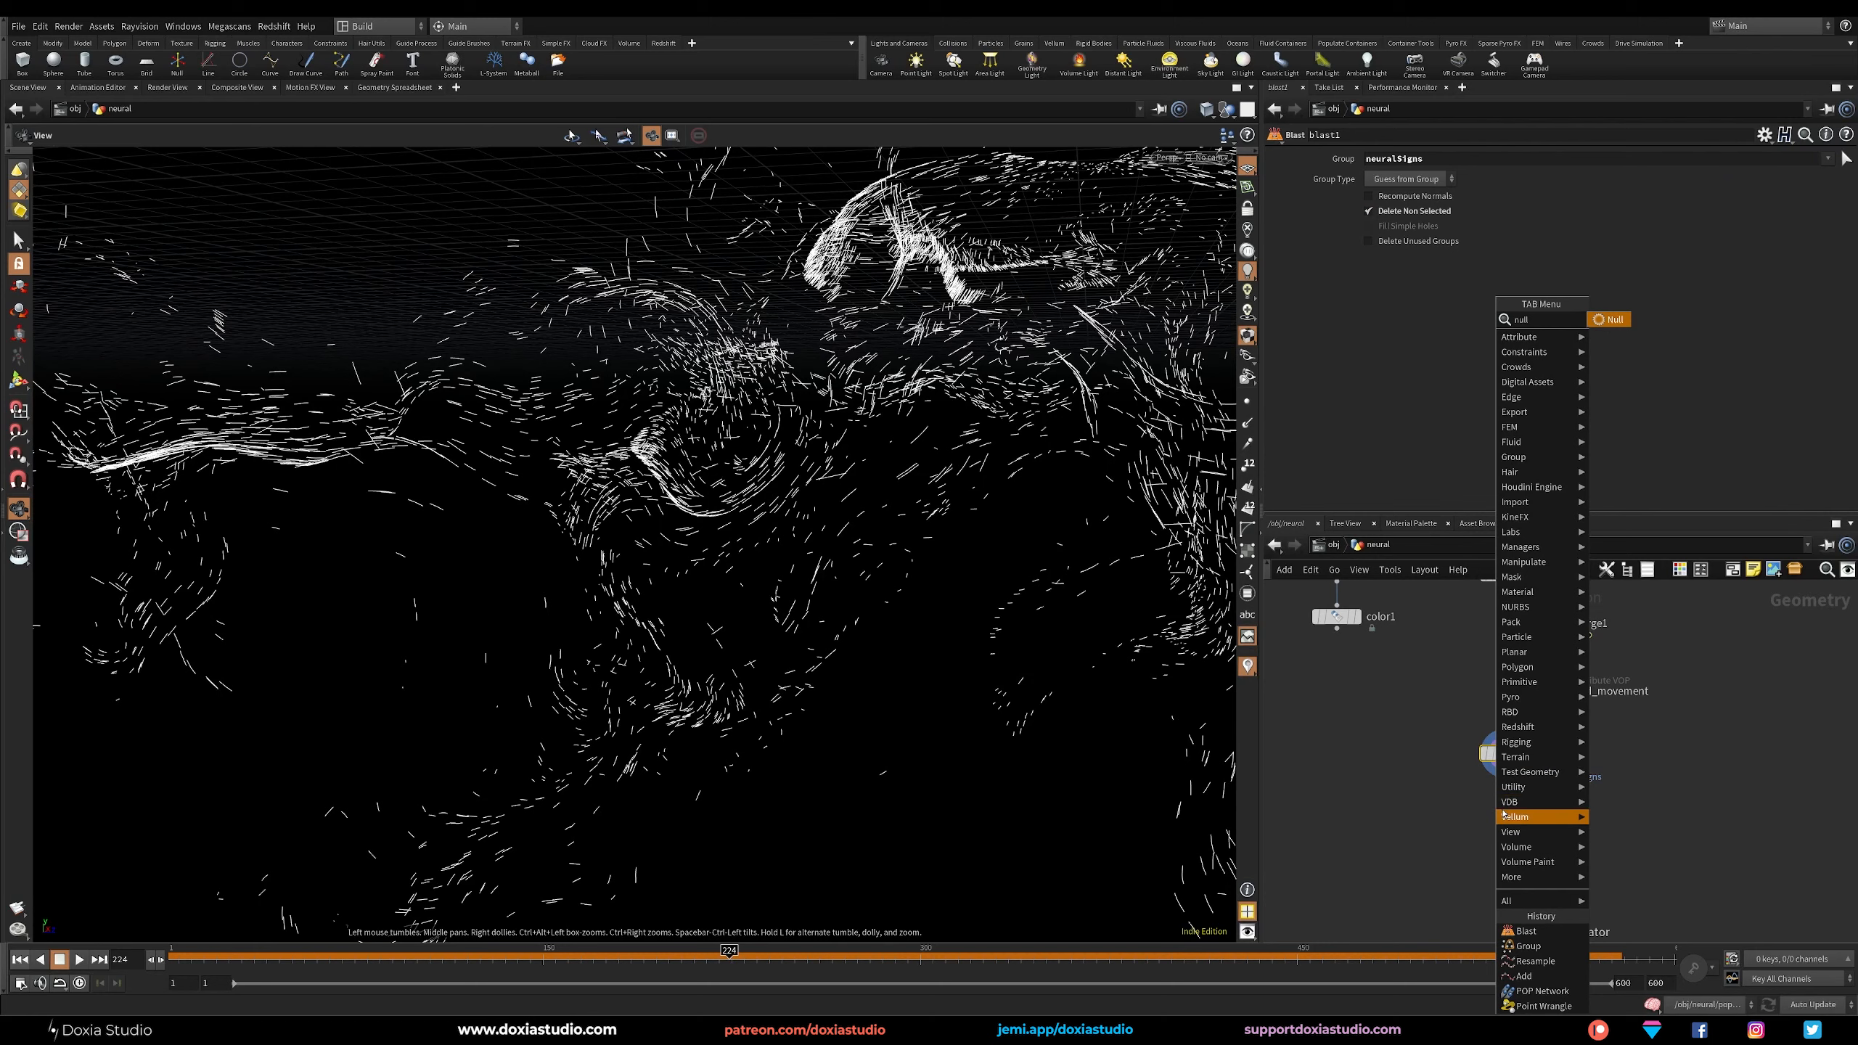
pyautogui.press('Return')
pyautogui.doubleClick(1529, 819)
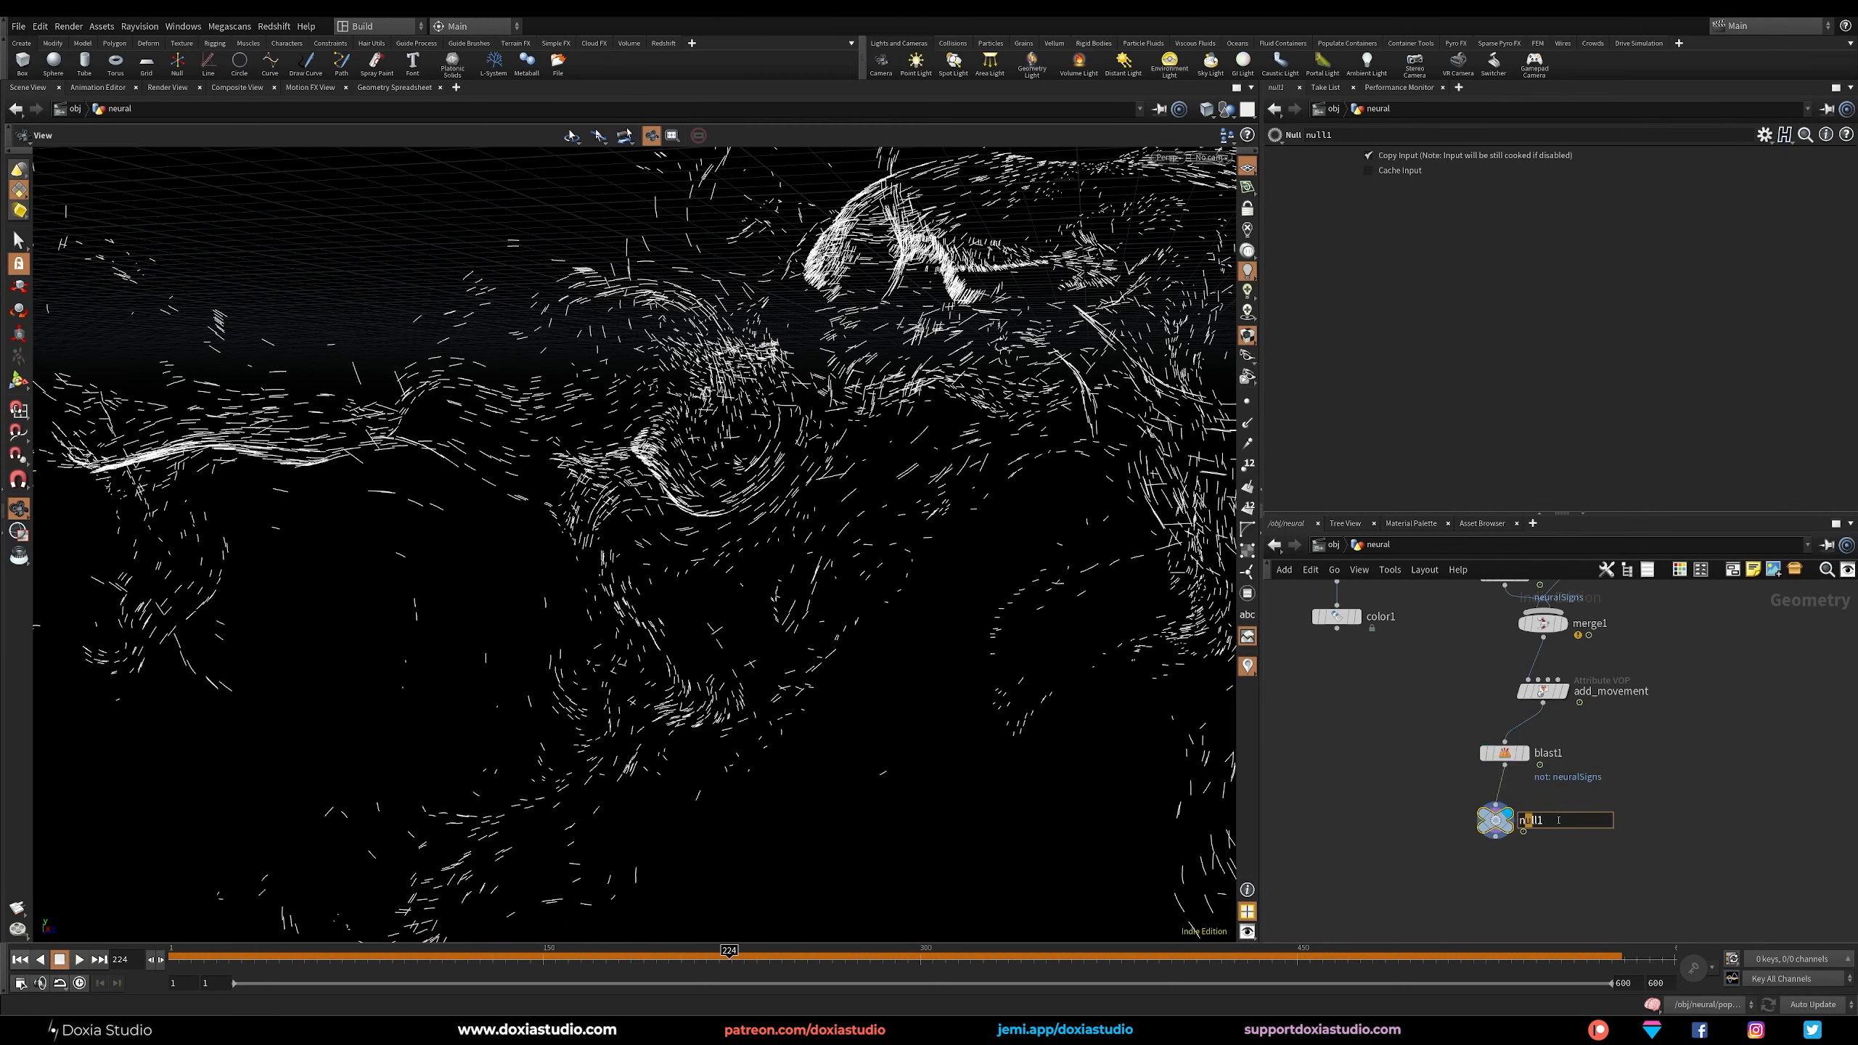
pyautogui.write('out_')
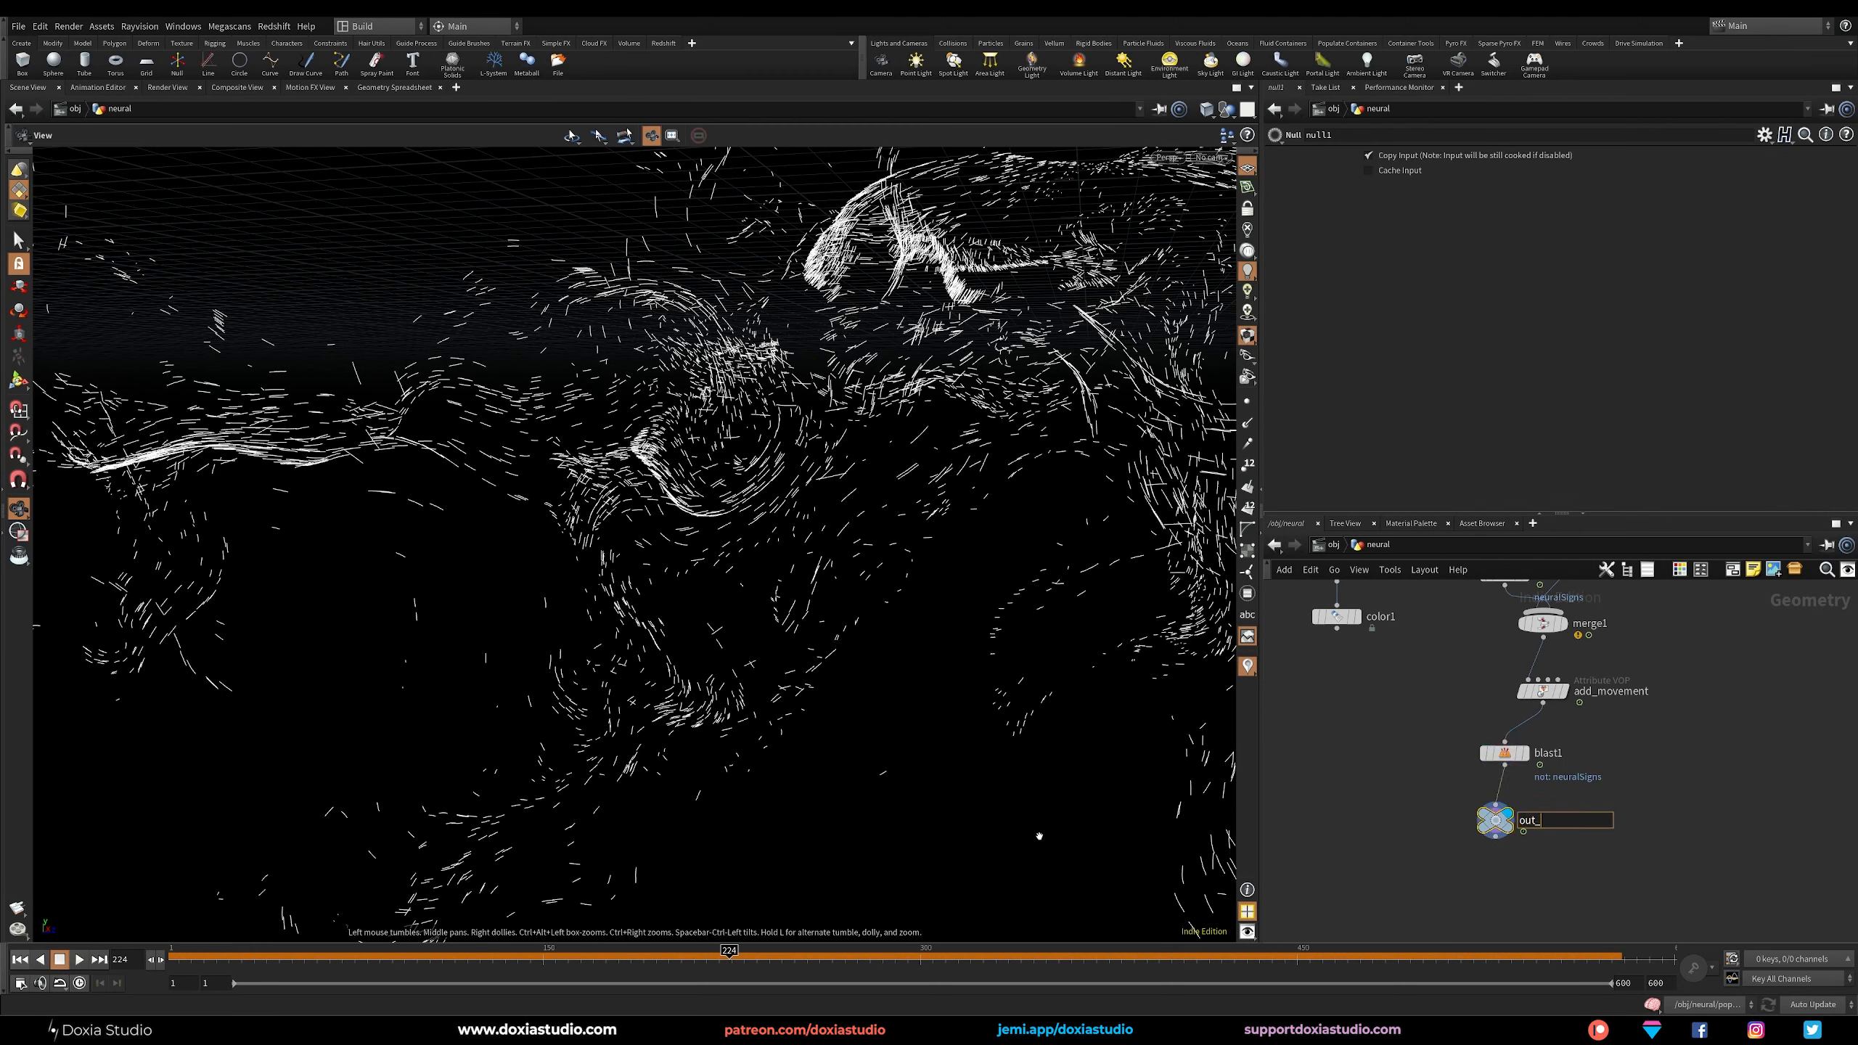
pyautogui.write('neural_signs')
pyautogui.press('Return')
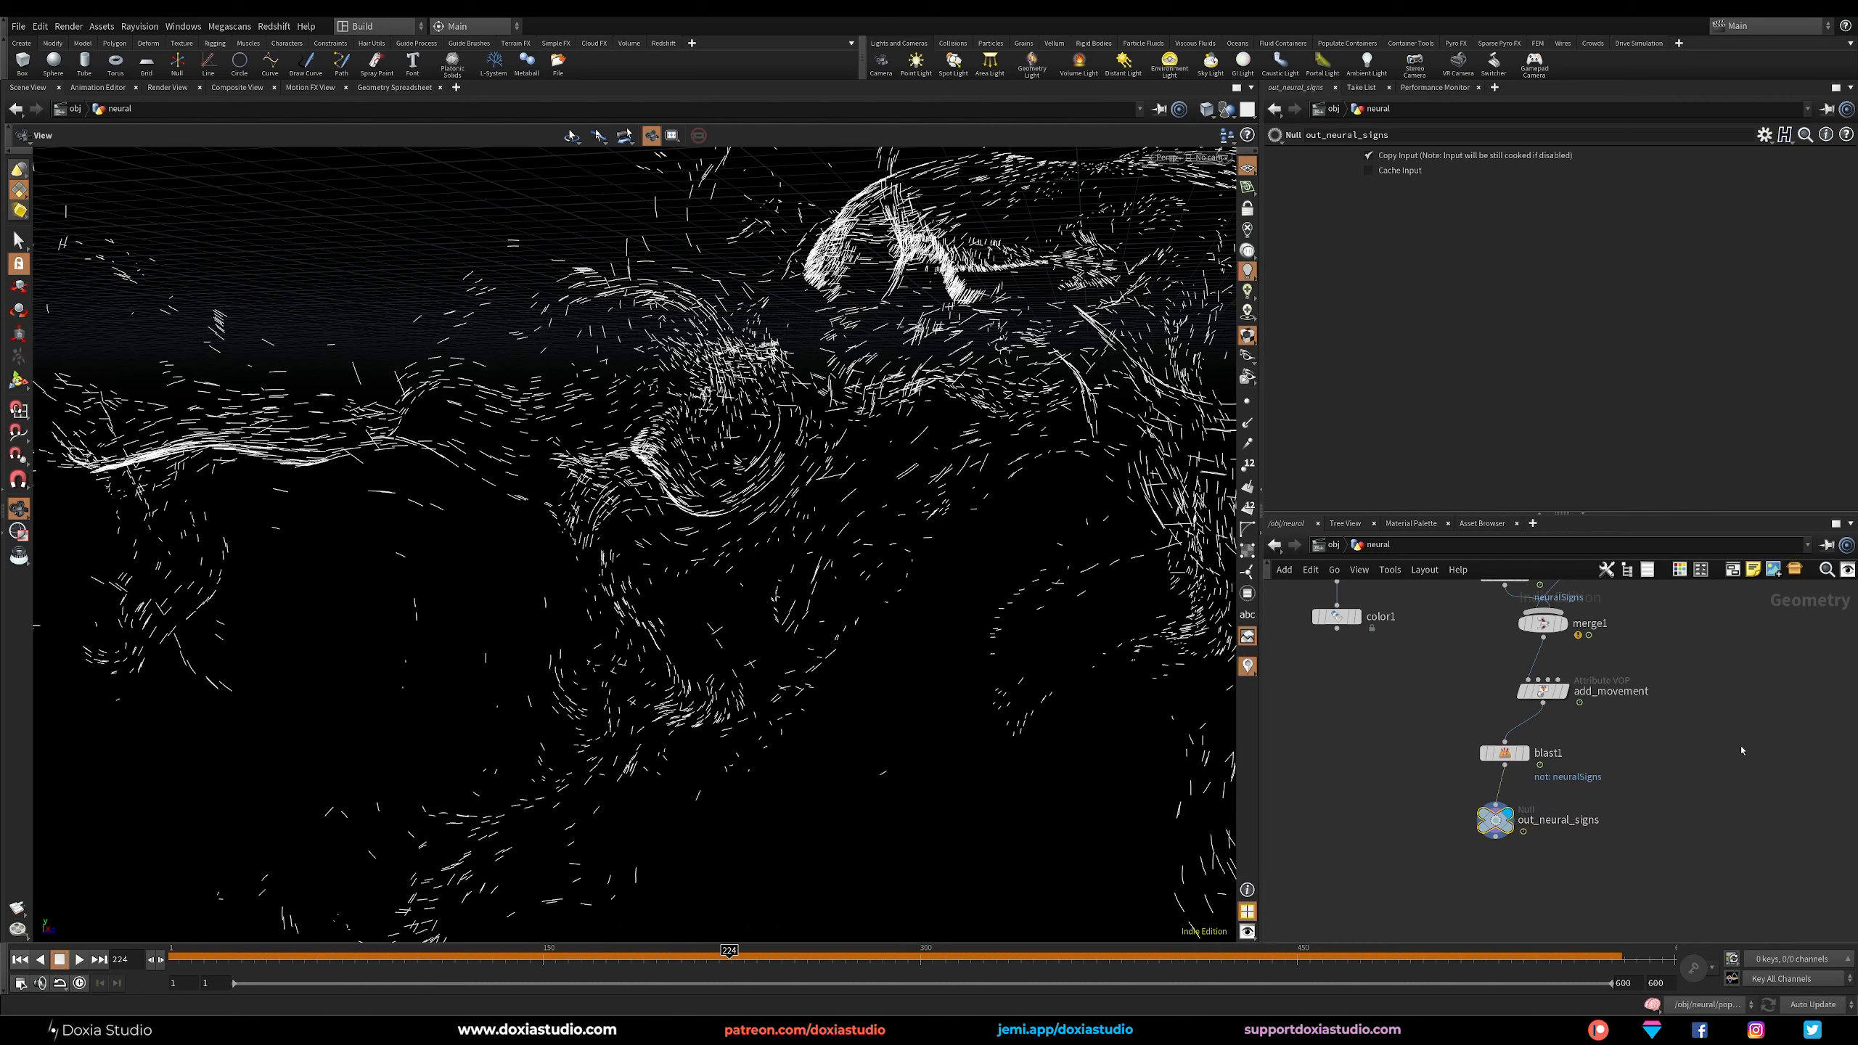
# Duplicate the blast and null branch under add_movement, display the copied blast, and turn off its Delete Non Selected option.
pyautogui.moveTo(1597, 735); pyautogui.dragTo(1657, 834)
pyautogui.click(1665, 763)
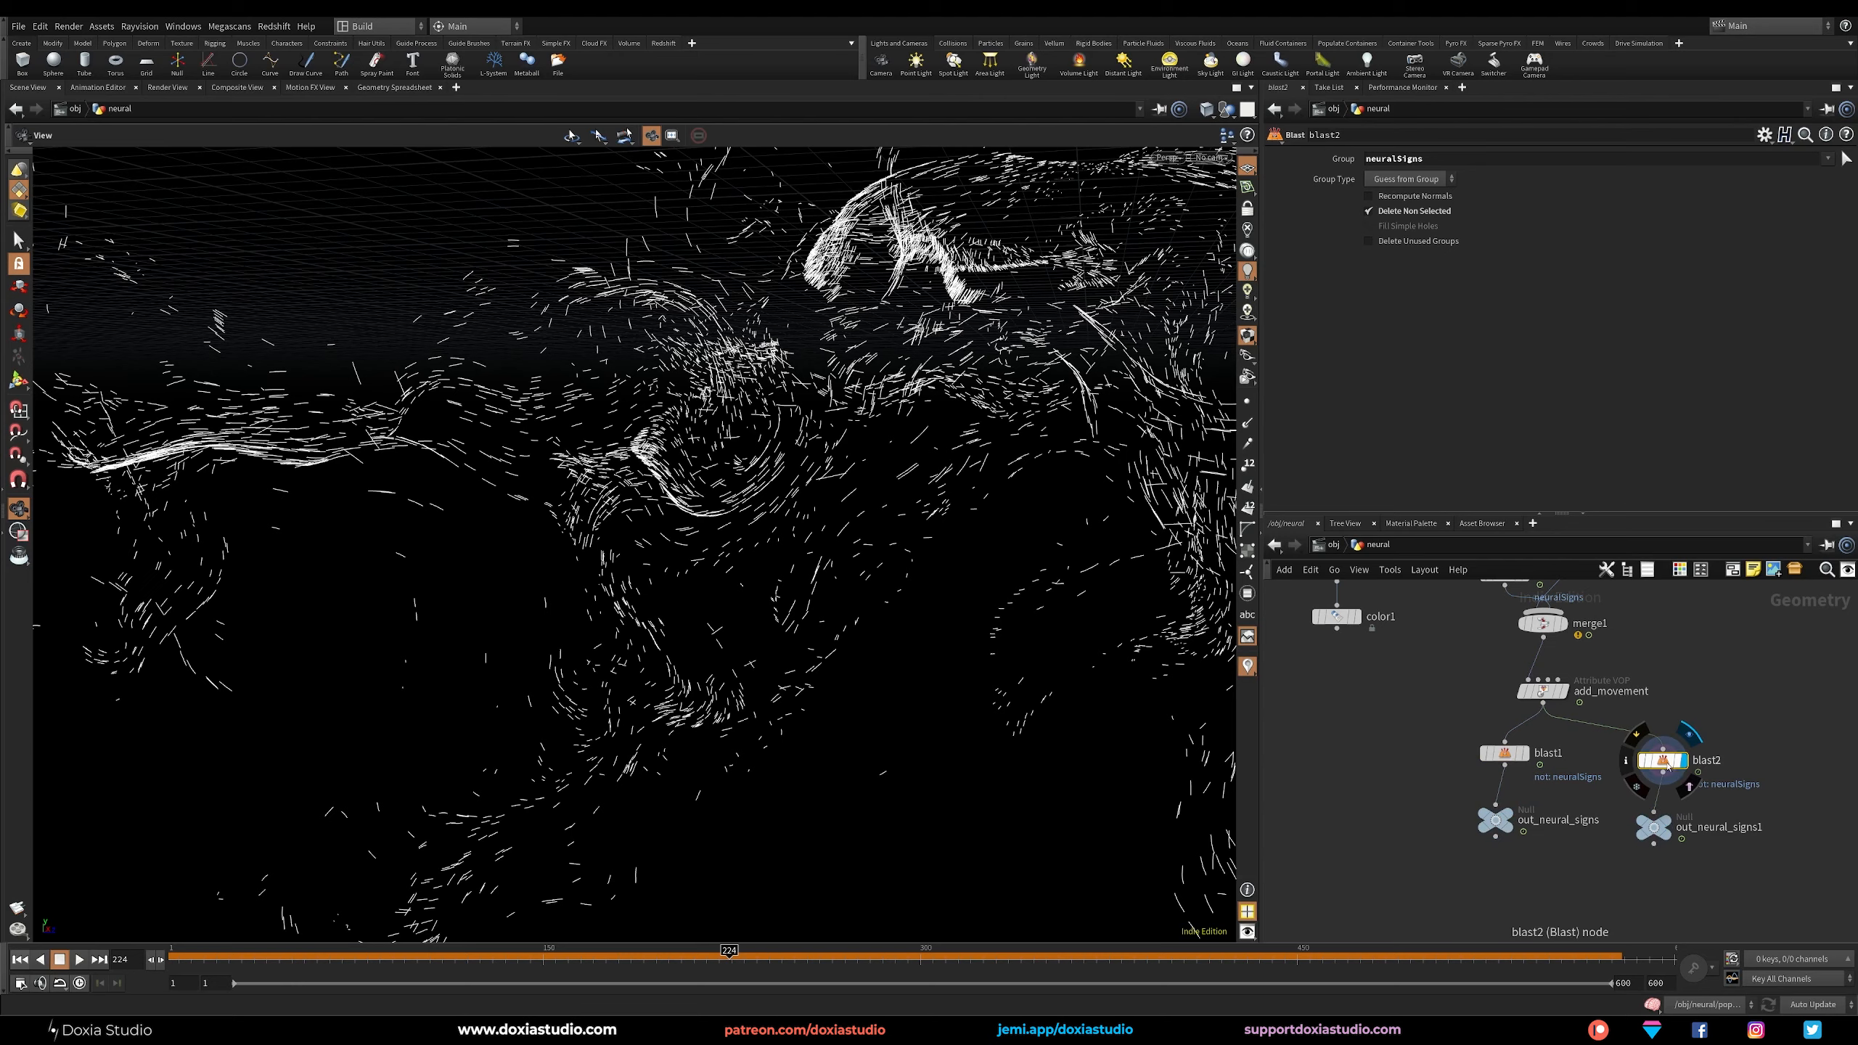
pyautogui.click(1410, 211)
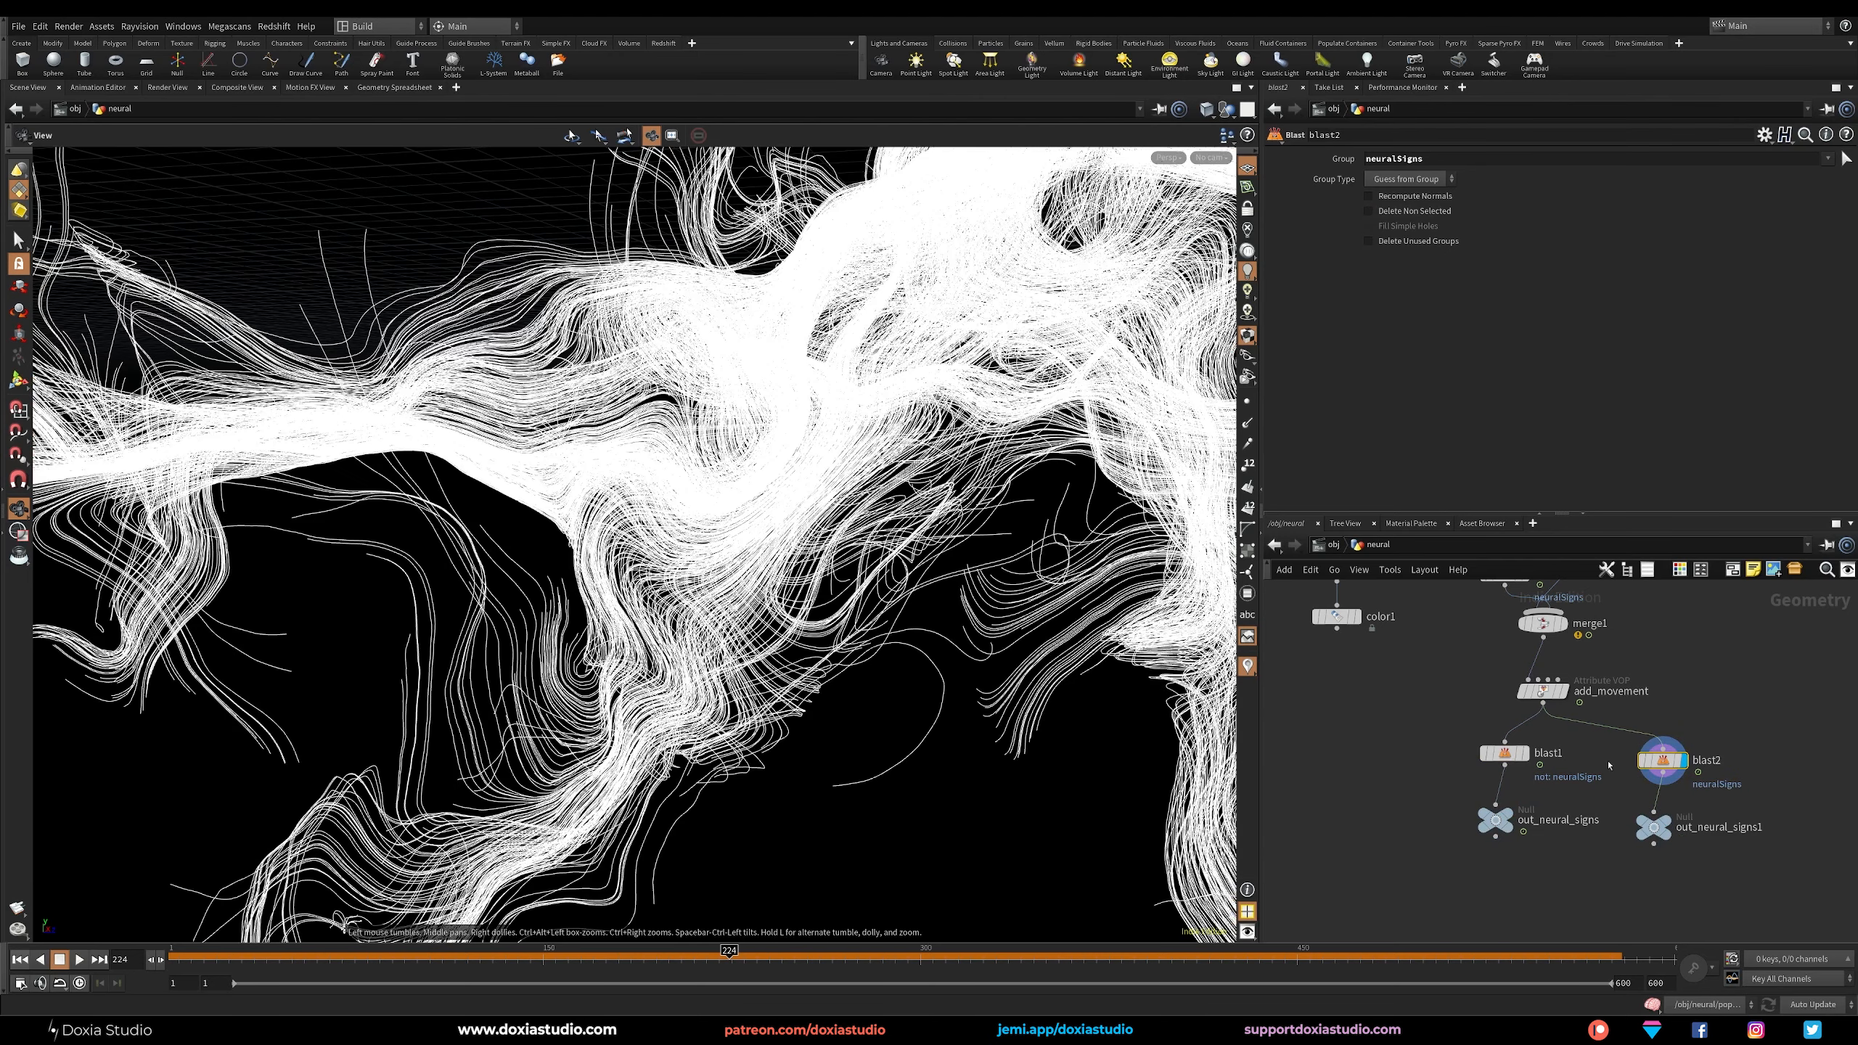
# Rename the copied null out_neural_network and tidy the positions of both output nulls.
pyautogui.moveTo(1655, 829); pyautogui.dragTo(1670, 831)
pyautogui.click(1728, 830)
pyautogui.moveTo(1783, 830); pyautogui.dragTo(1735, 835)
pyautogui.write('network')
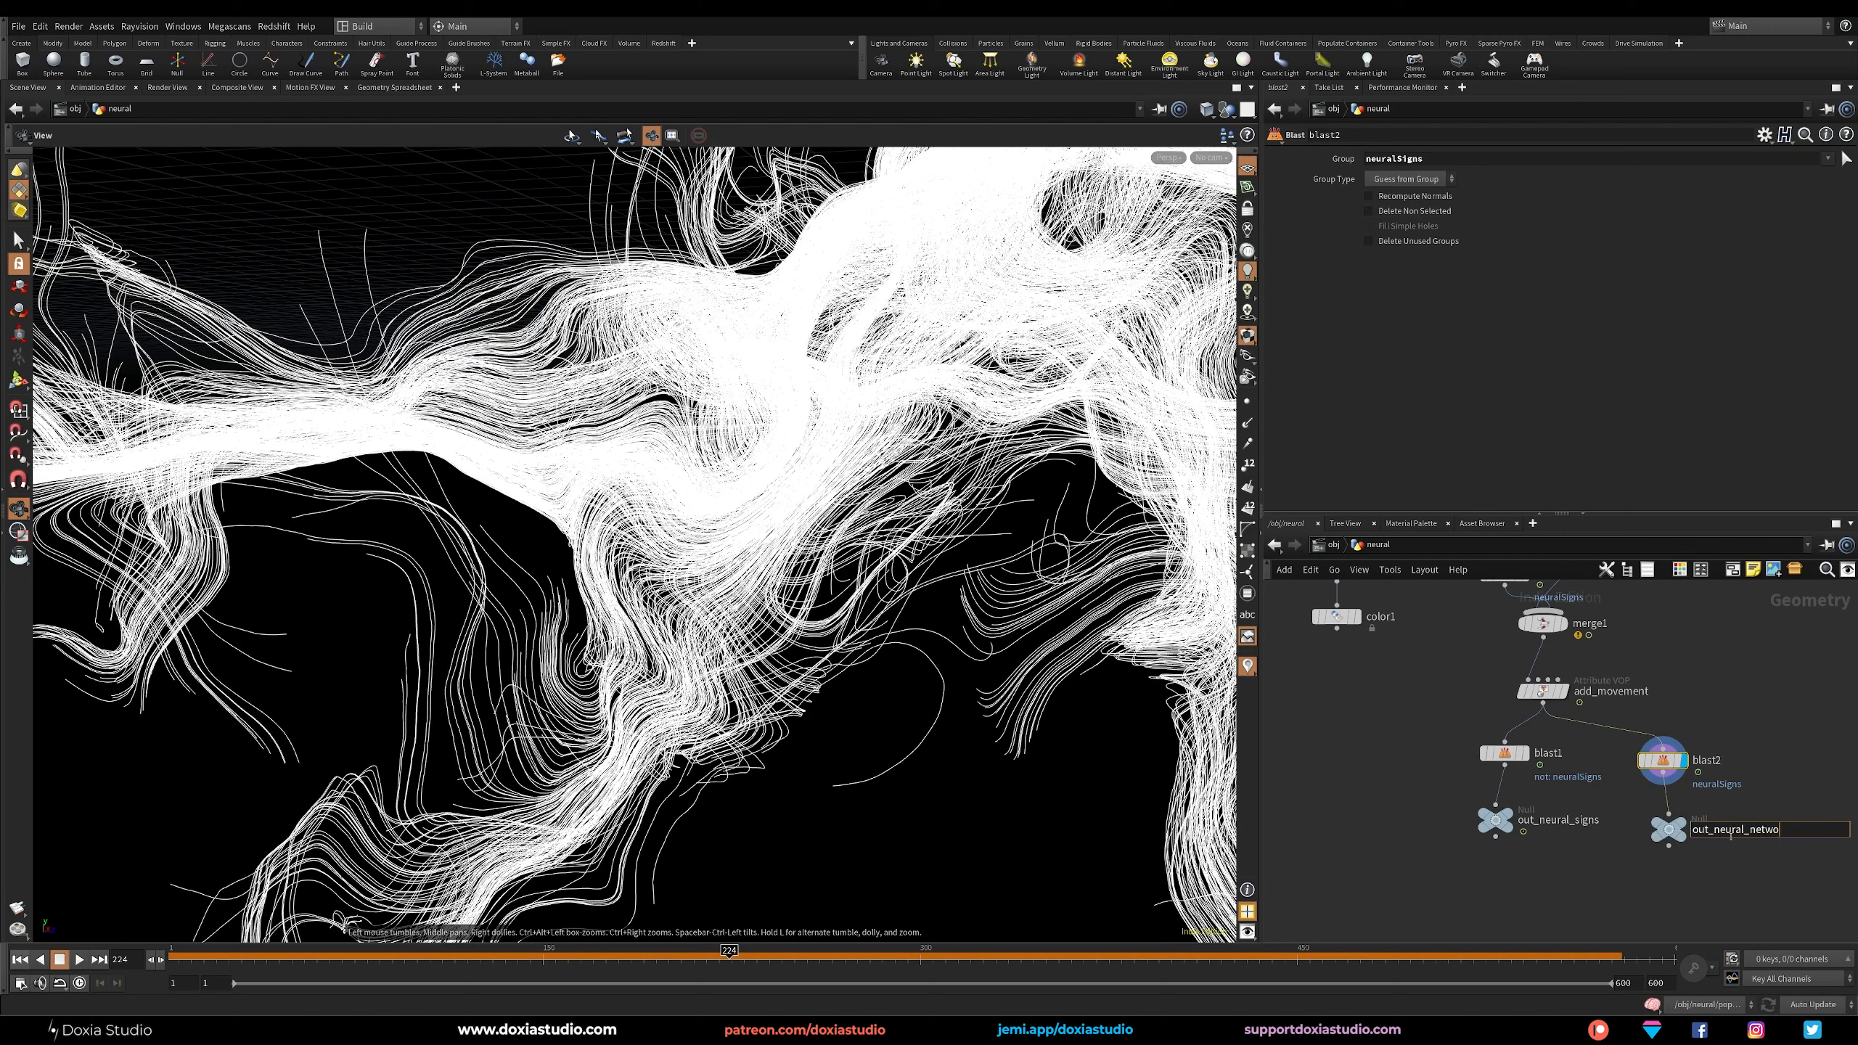
pyautogui.press('Return')
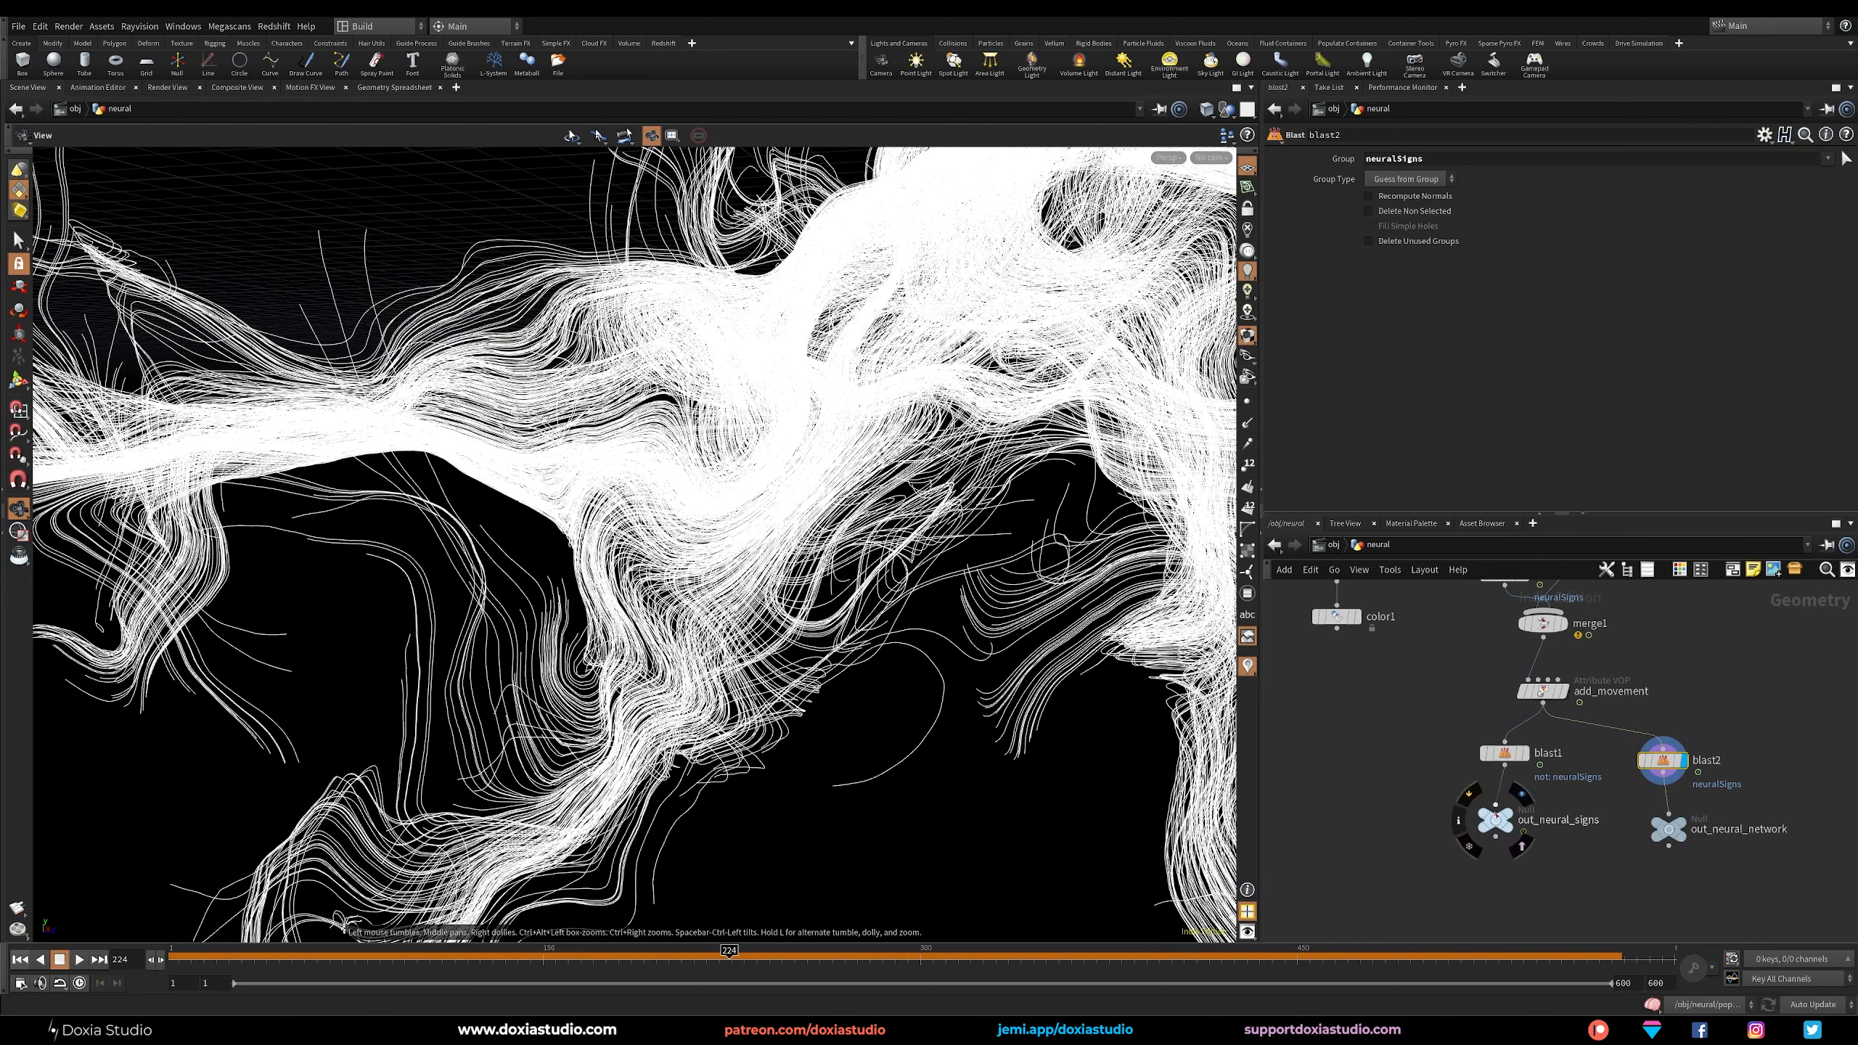
pyautogui.moveTo(1496, 819); pyautogui.dragTo(1505, 829)
# Create a new Geometry object at the object level beside neural and name it neural_signs.
pyautogui.press('u')
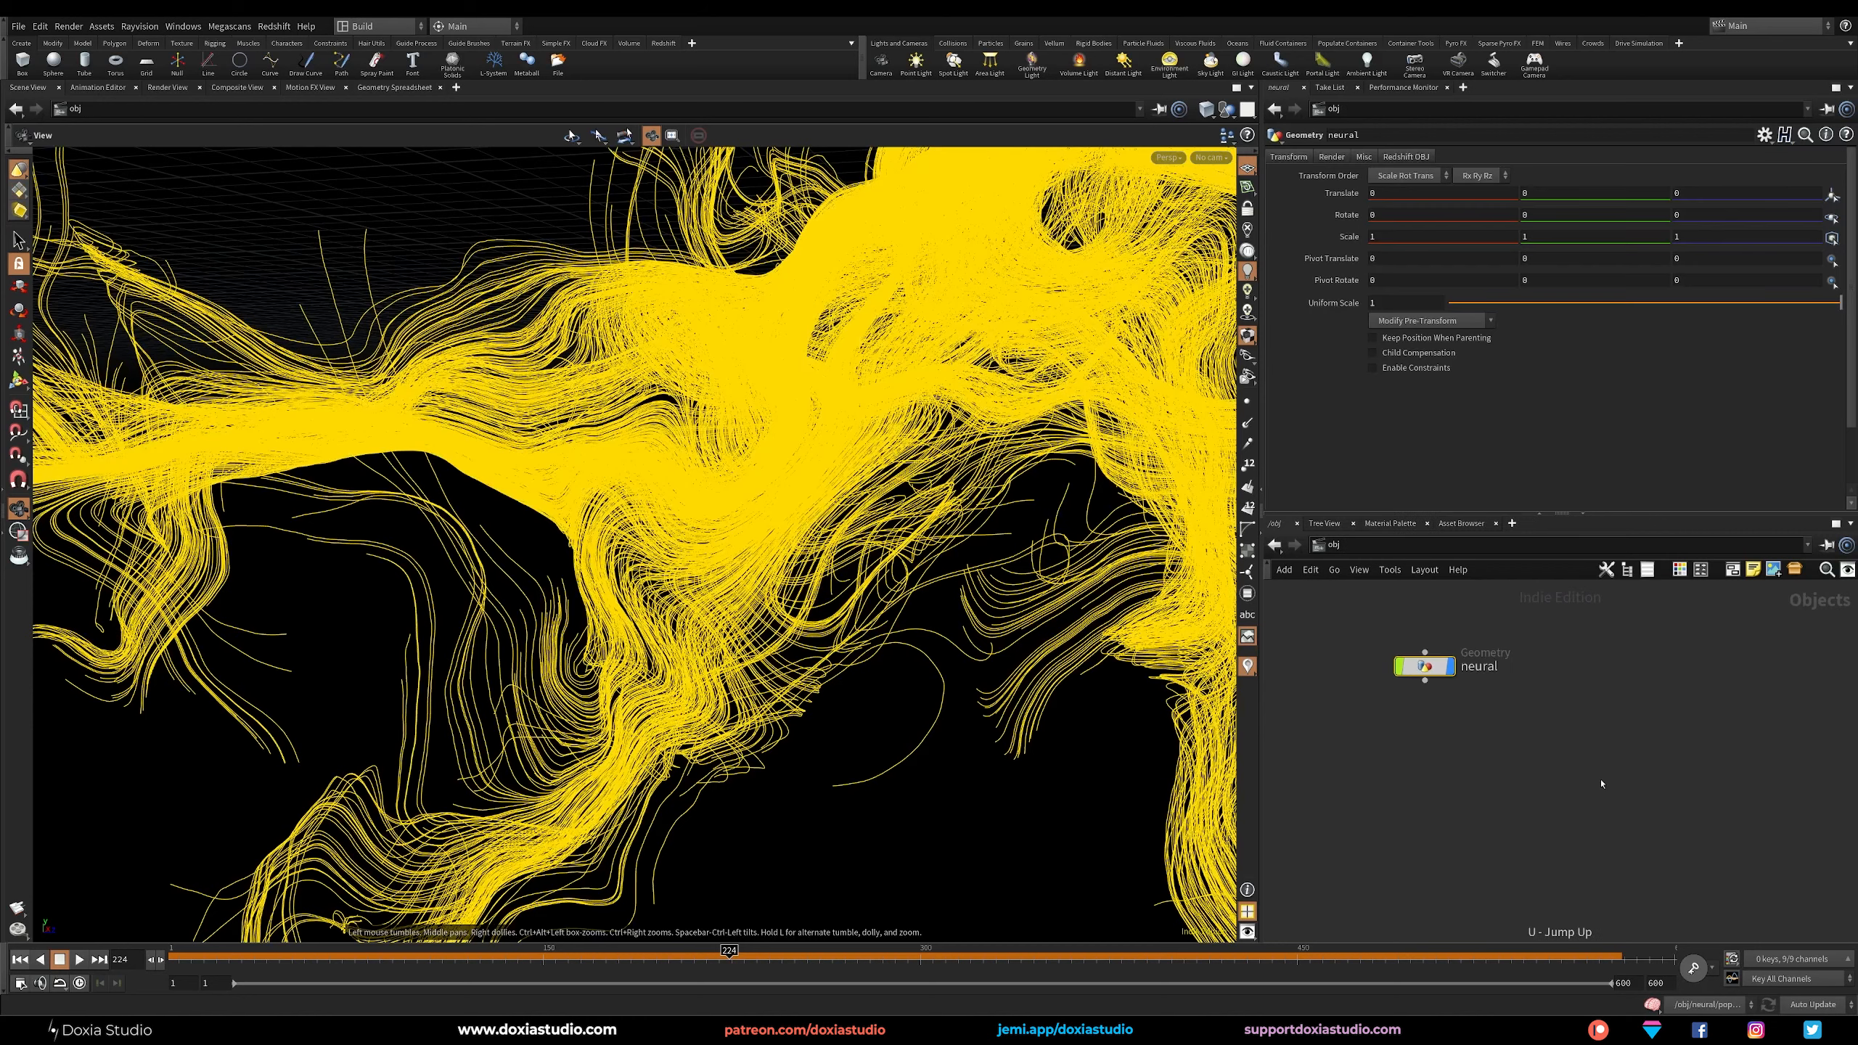
pyautogui.press('Tab')
pyautogui.write('geo')
pyautogui.press('Return')
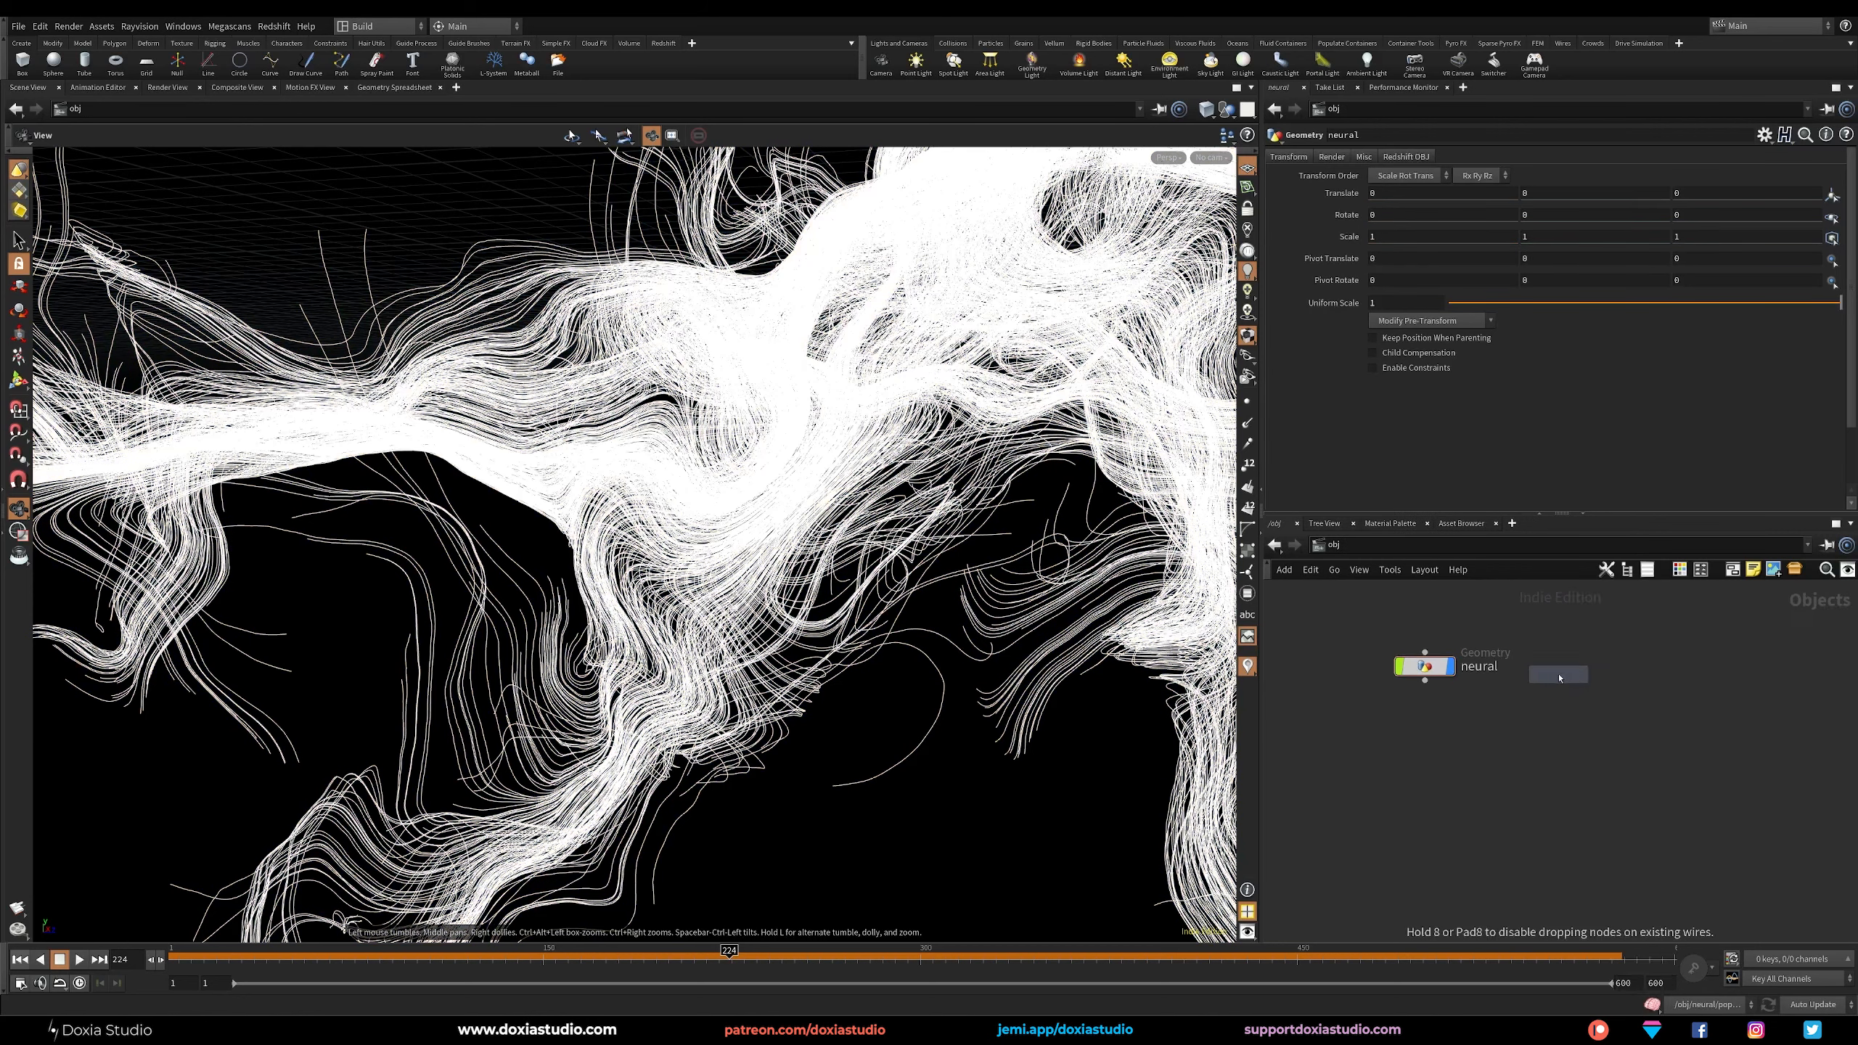
pyautogui.click(1556, 669)
pyautogui.click(1607, 667)
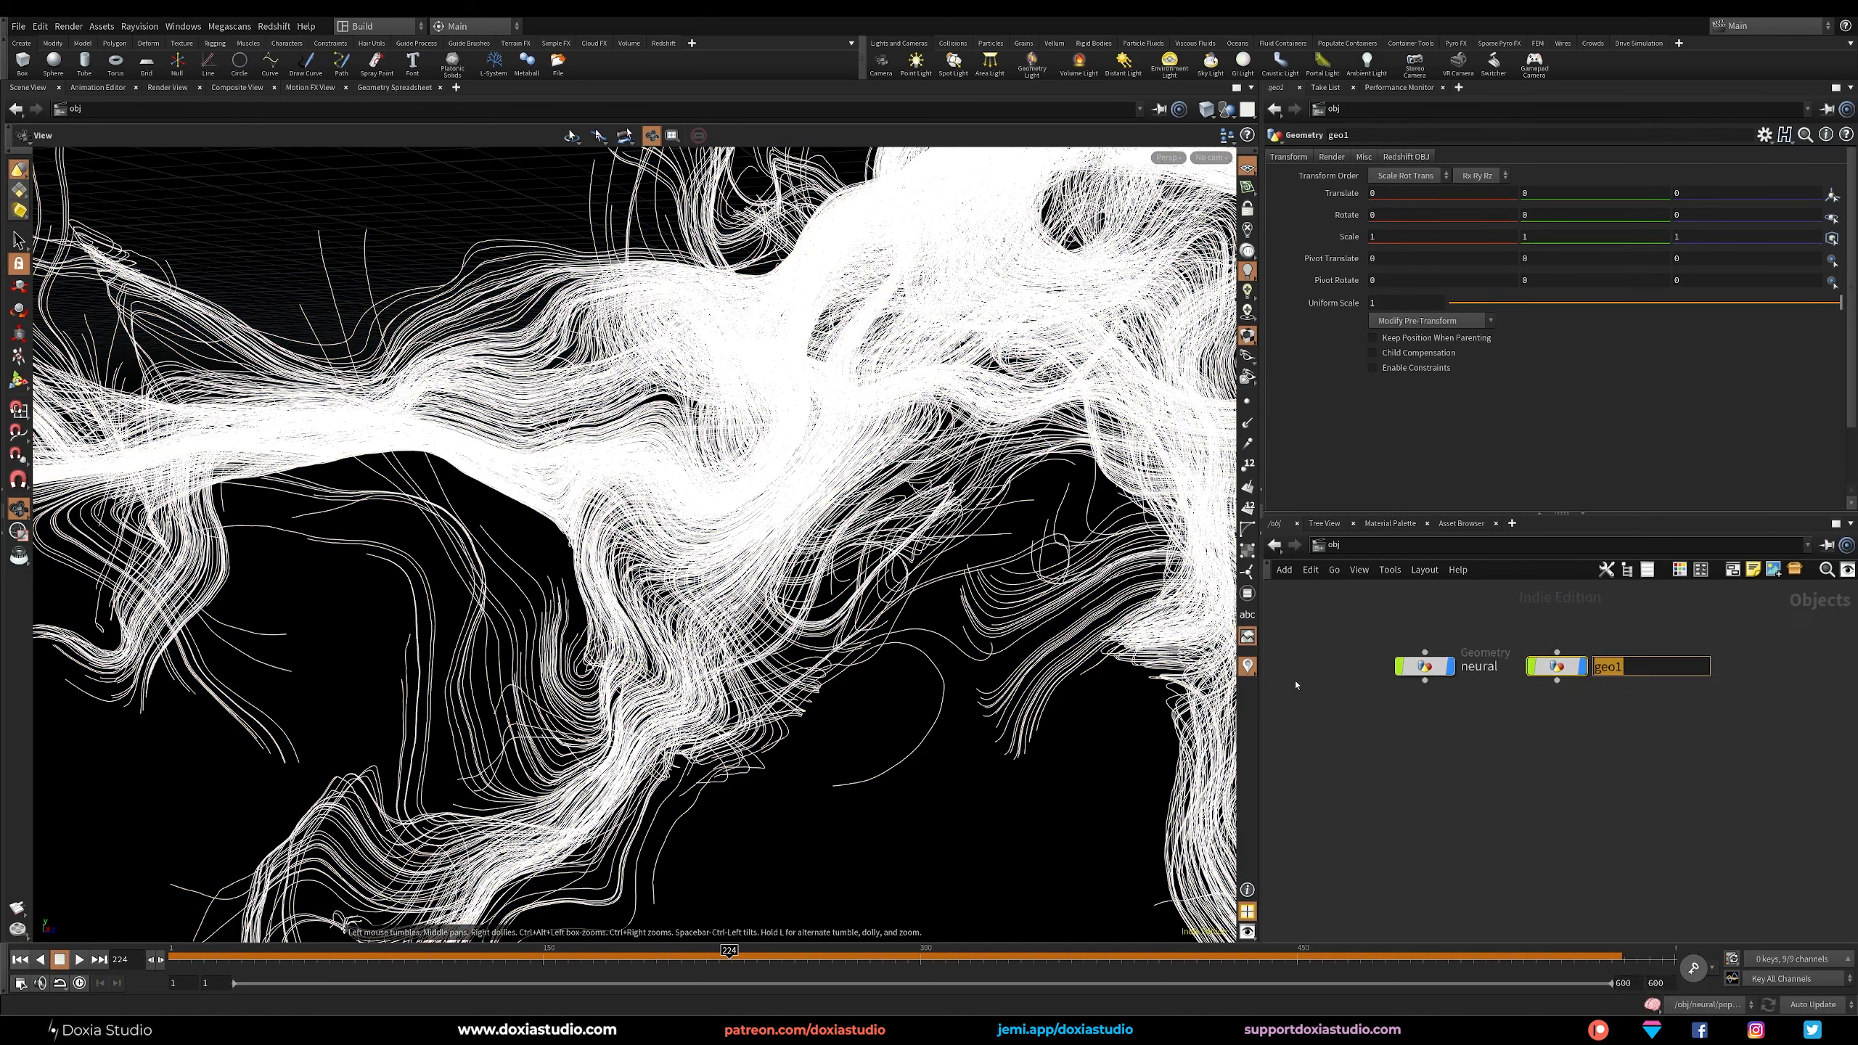
pyautogui.write('neural_sign')
pyautogui.press('Return')
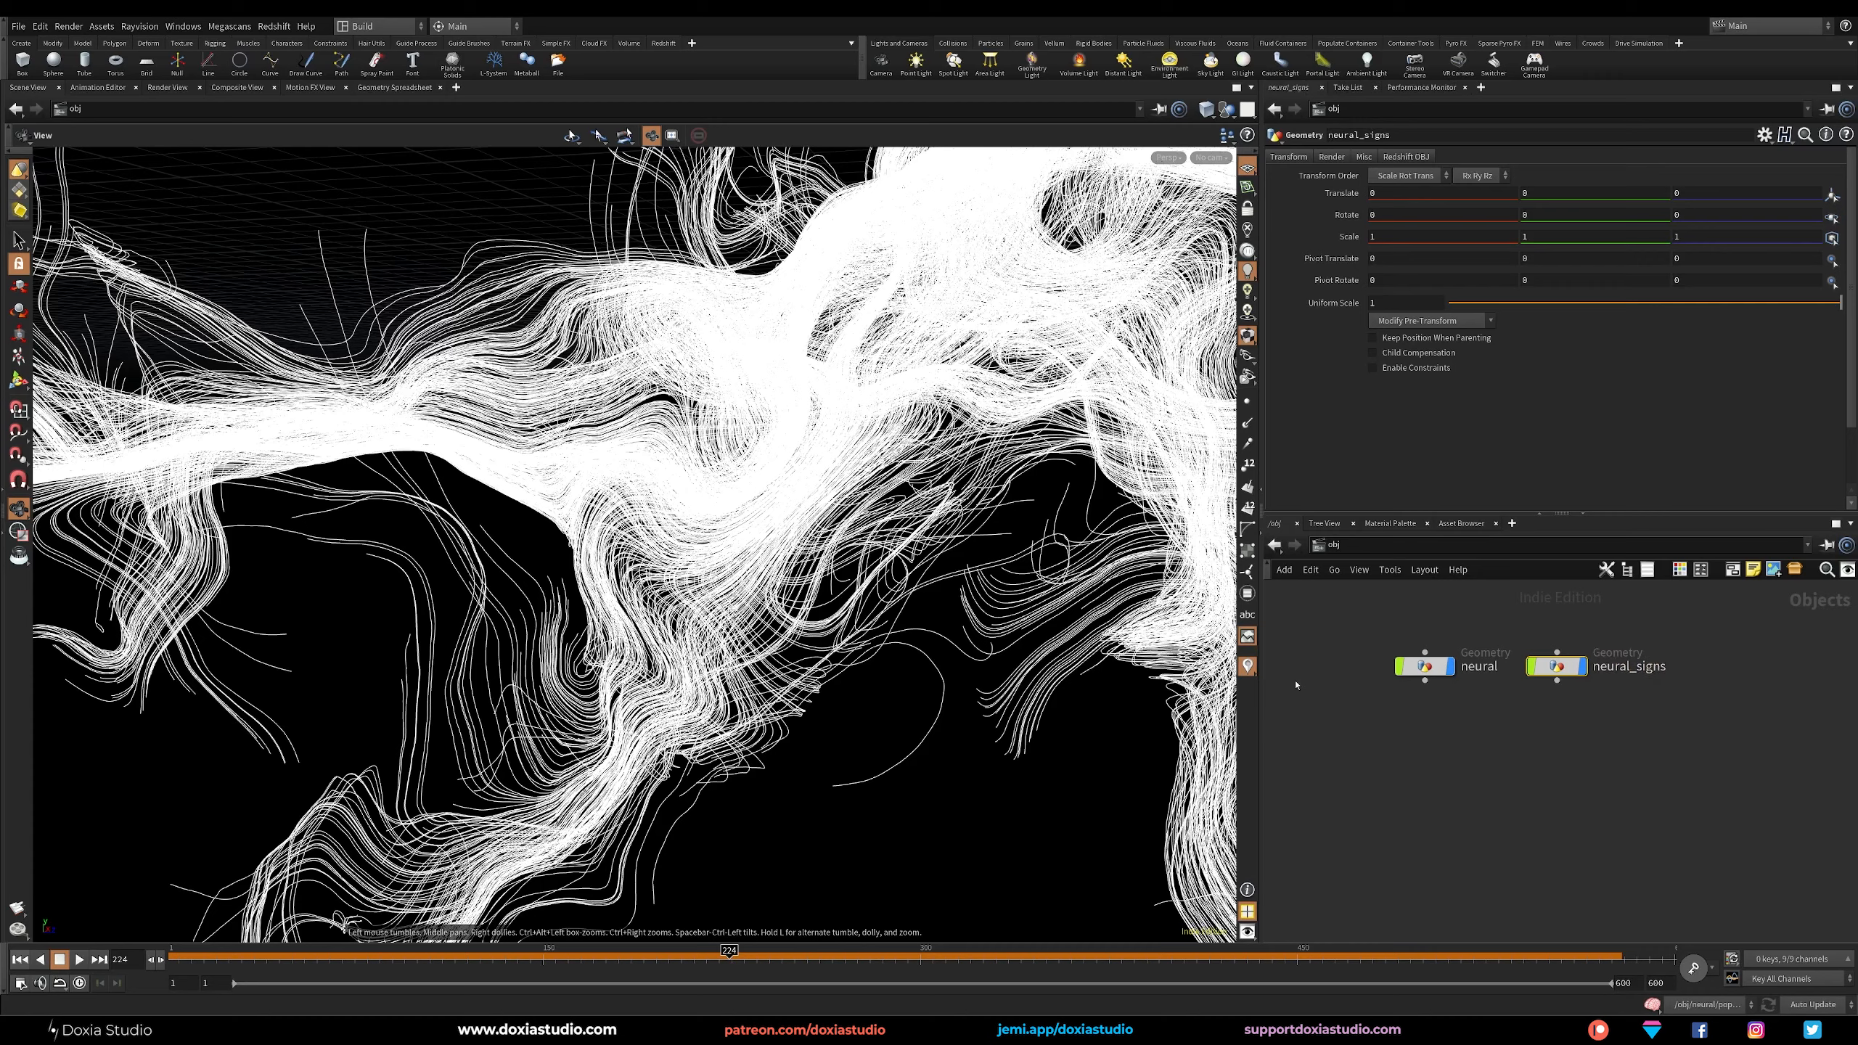
# Inside neural_signs, add an Object Merge that loads /obj/neural/out_neural_signs, and scrub to frame 319 to check it.
pyautogui.doubleClick(1559, 668)
pyautogui.press('Tab')
pyautogui.write('merge')
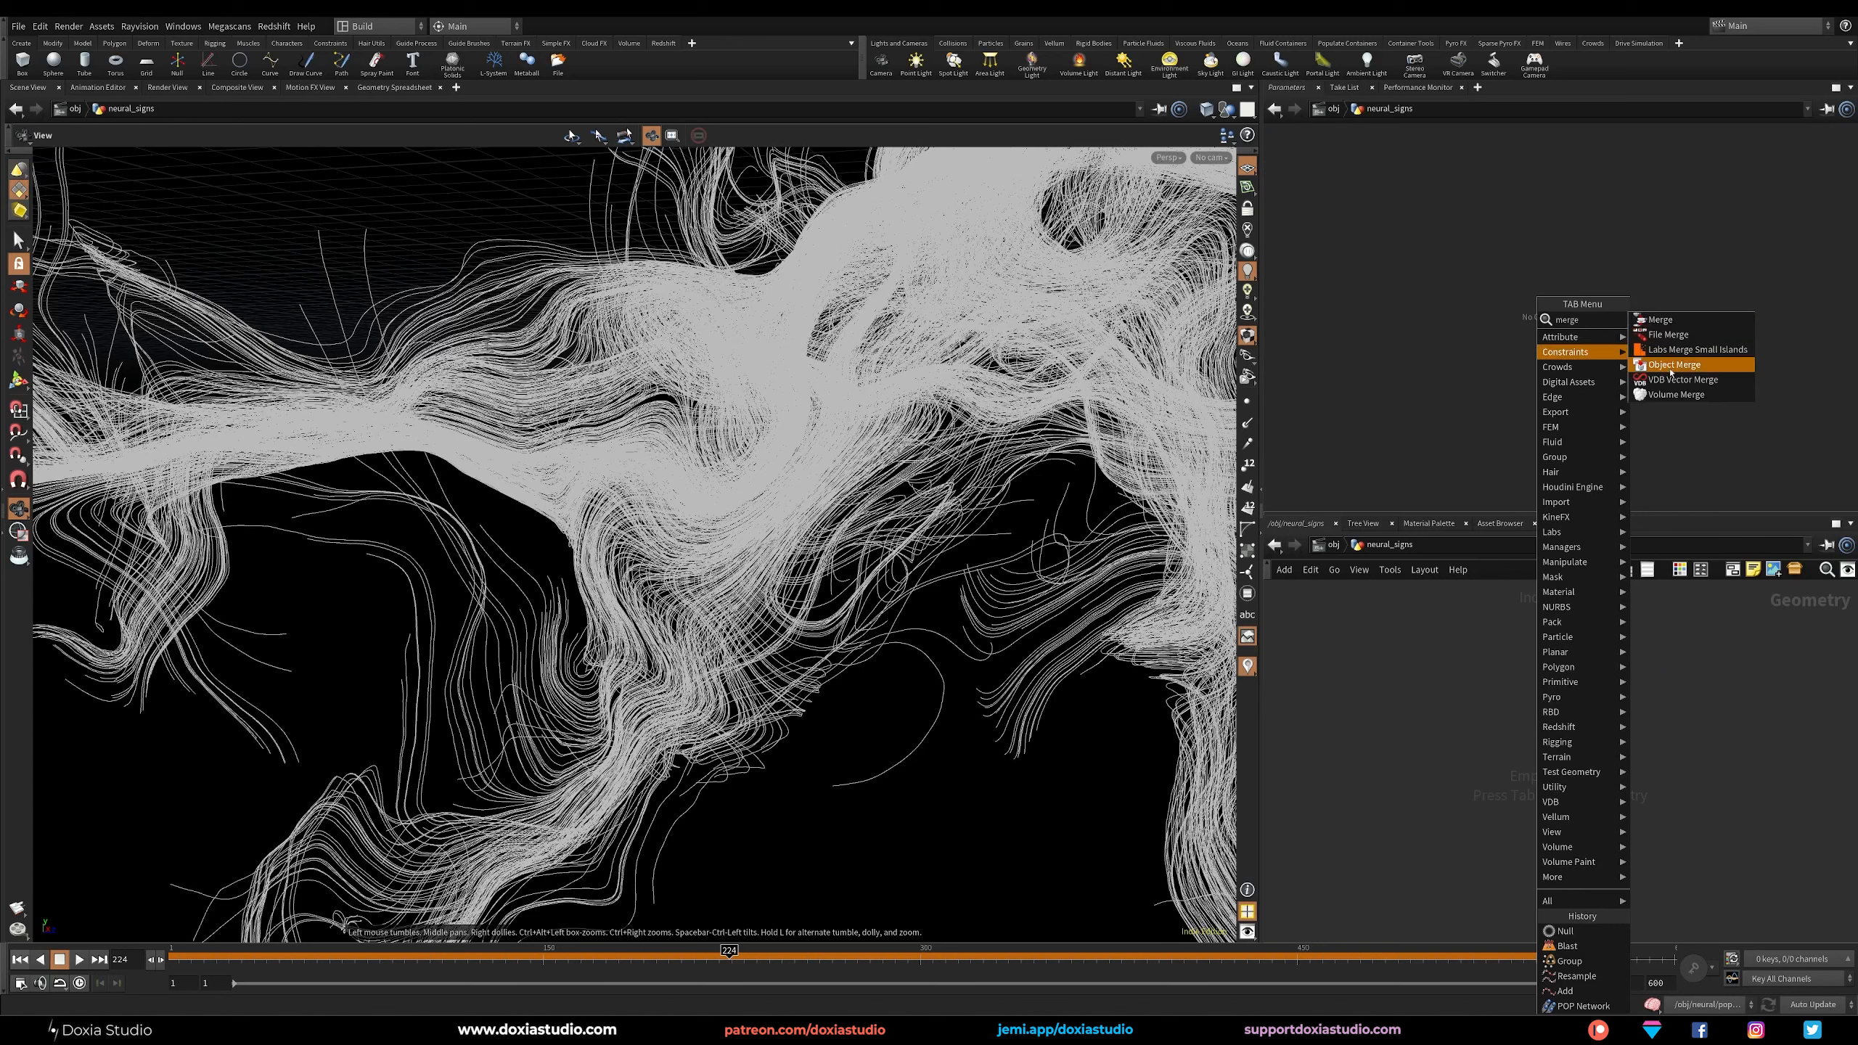
pyautogui.click(1674, 365)
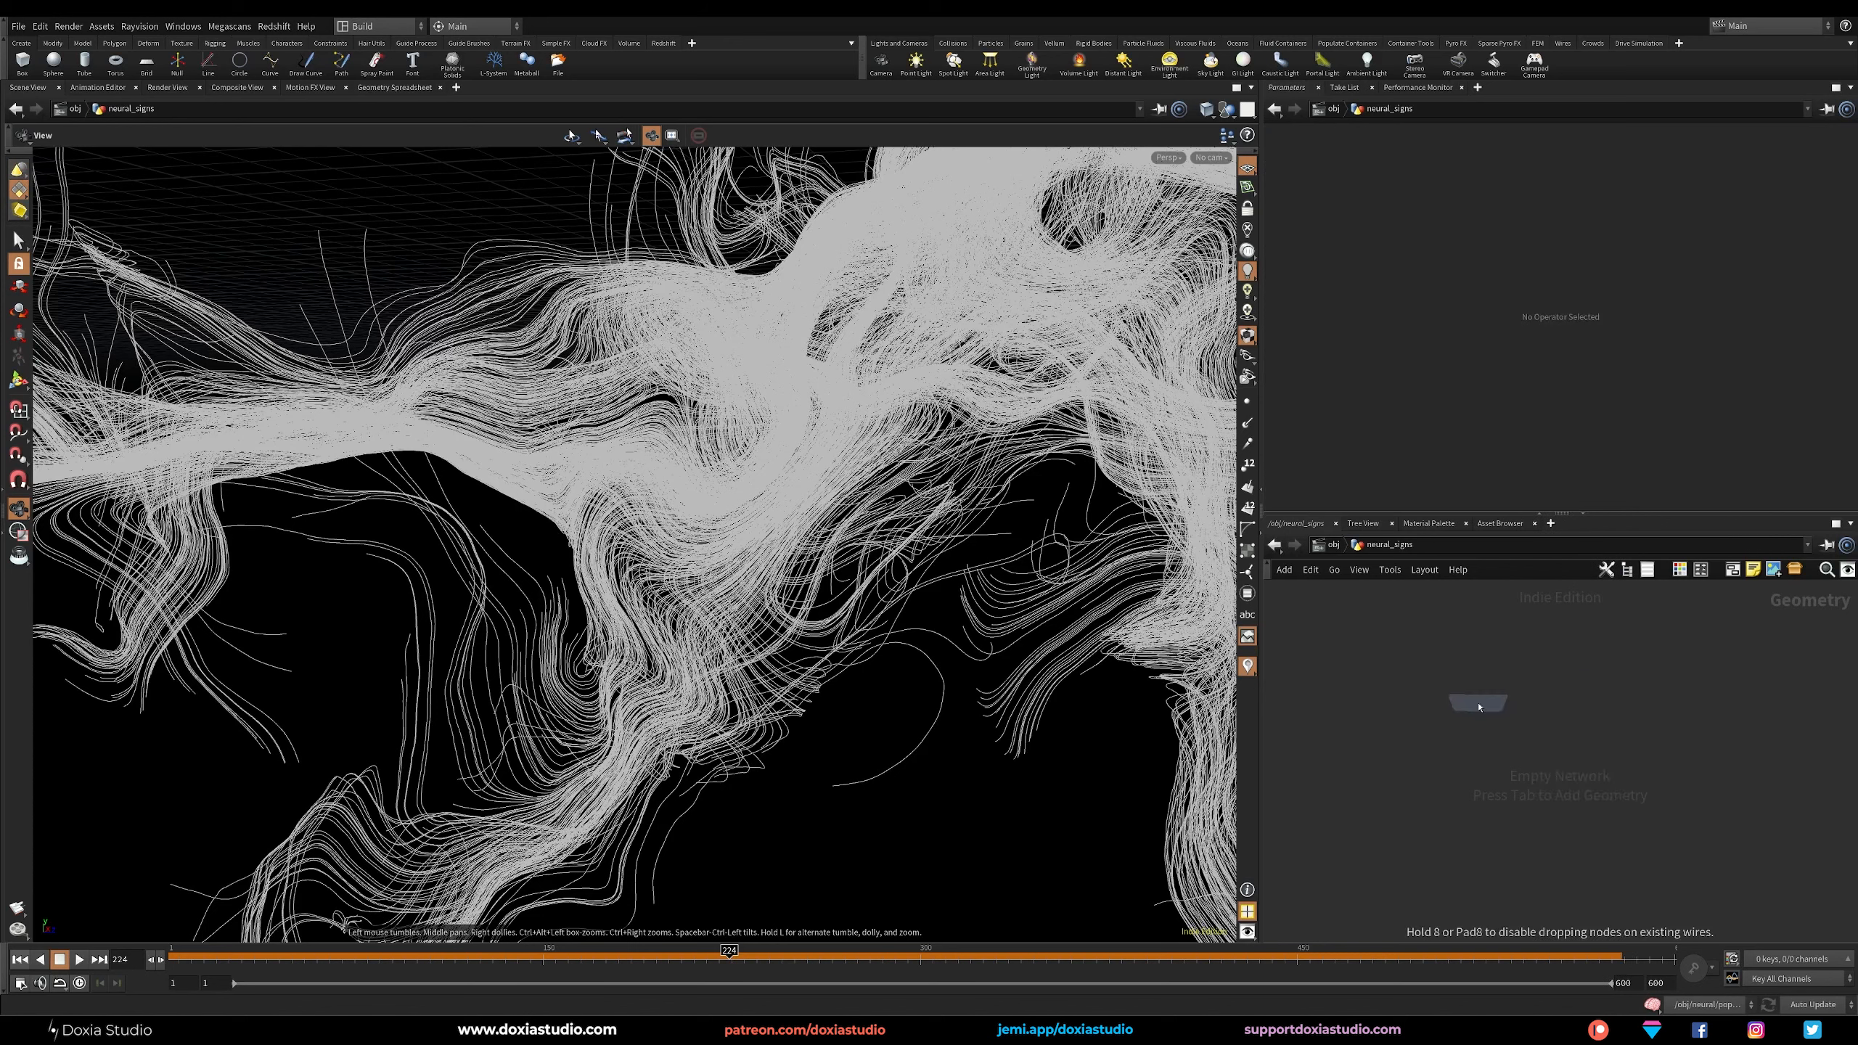
pyautogui.click(1476, 699)
pyautogui.click(1812, 198)
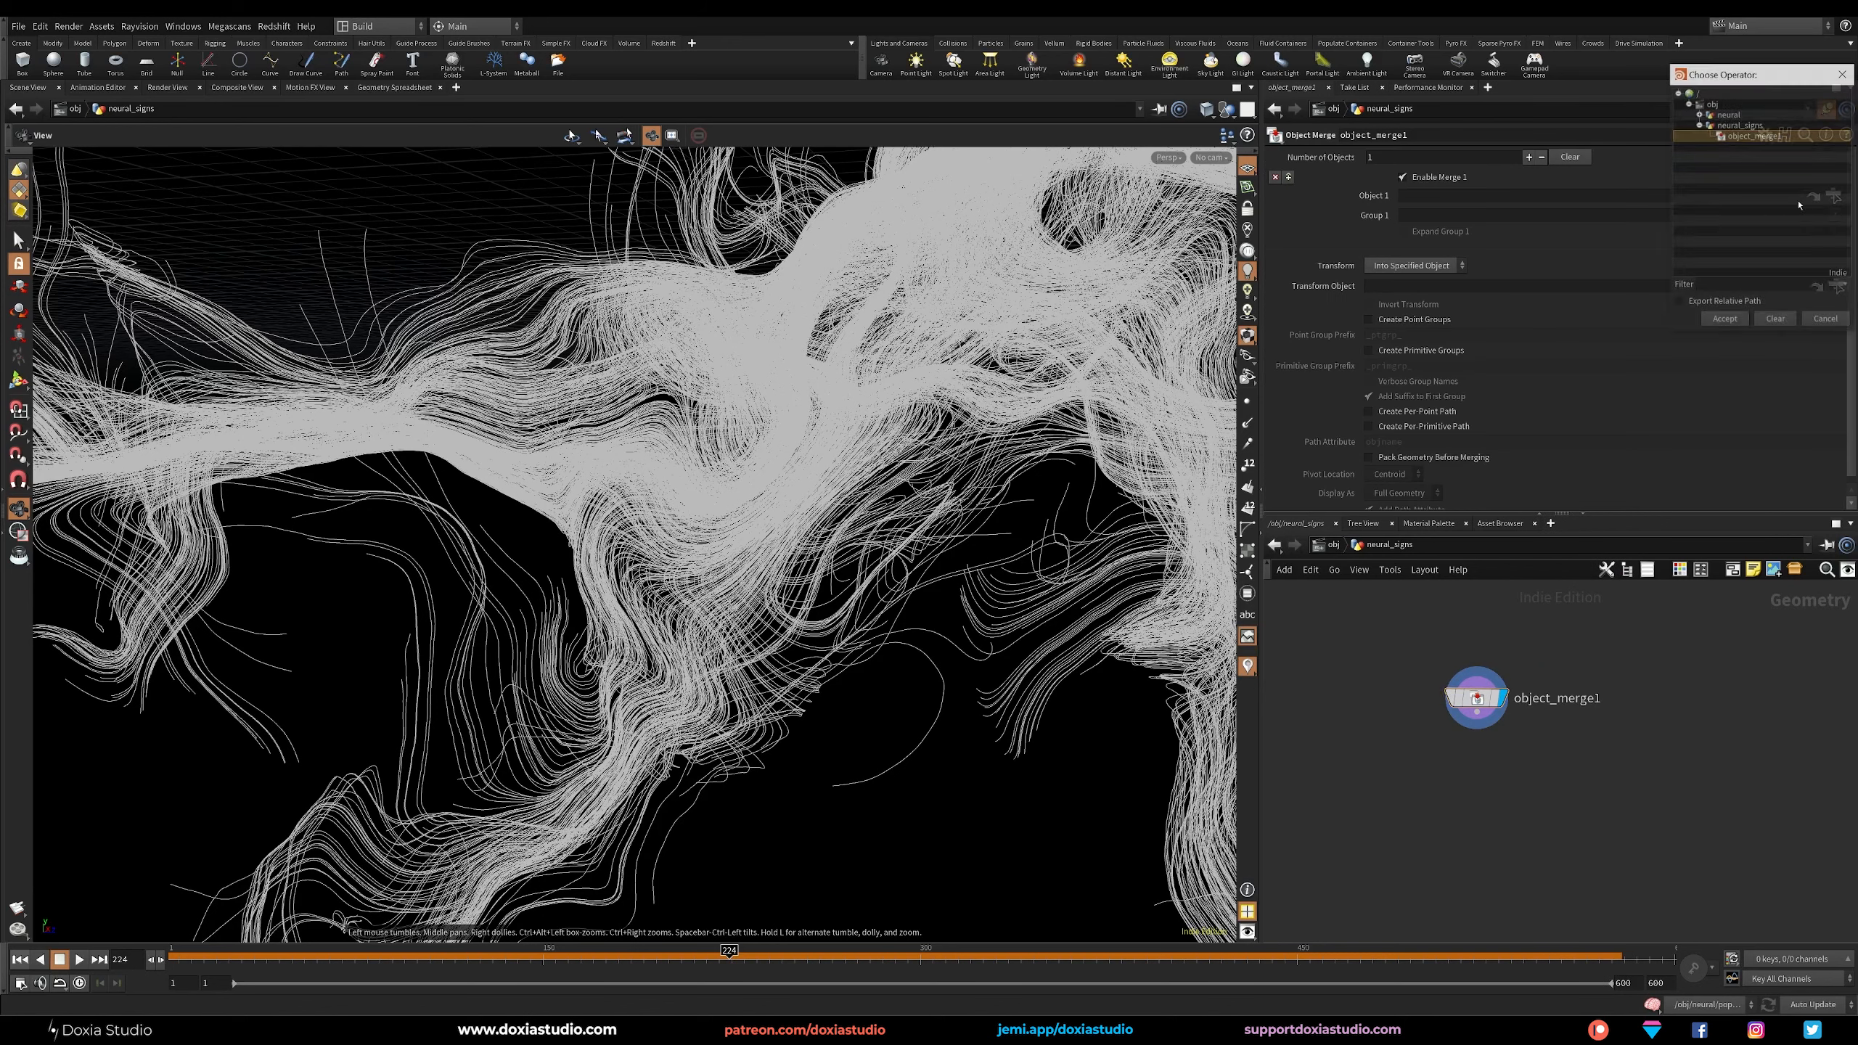
pyautogui.click(1699, 115)
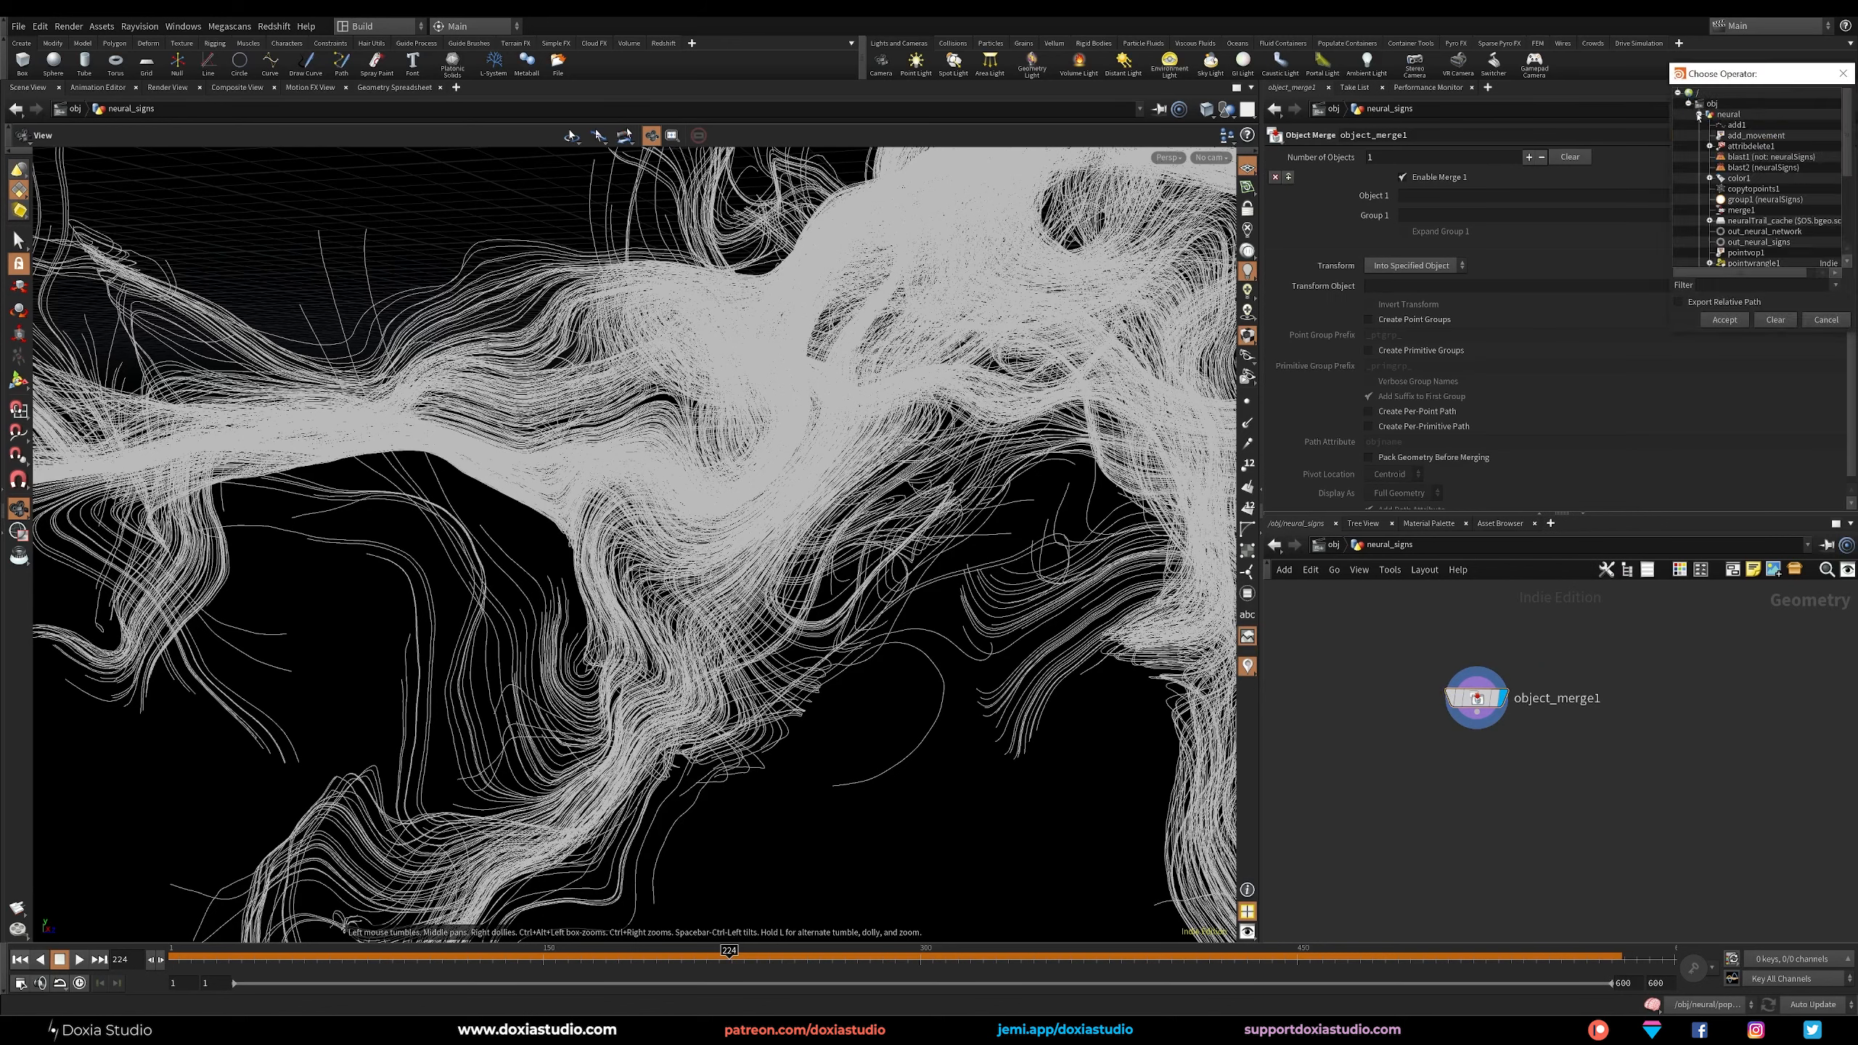
pyautogui.click(1779, 243)
pyautogui.click(1732, 324)
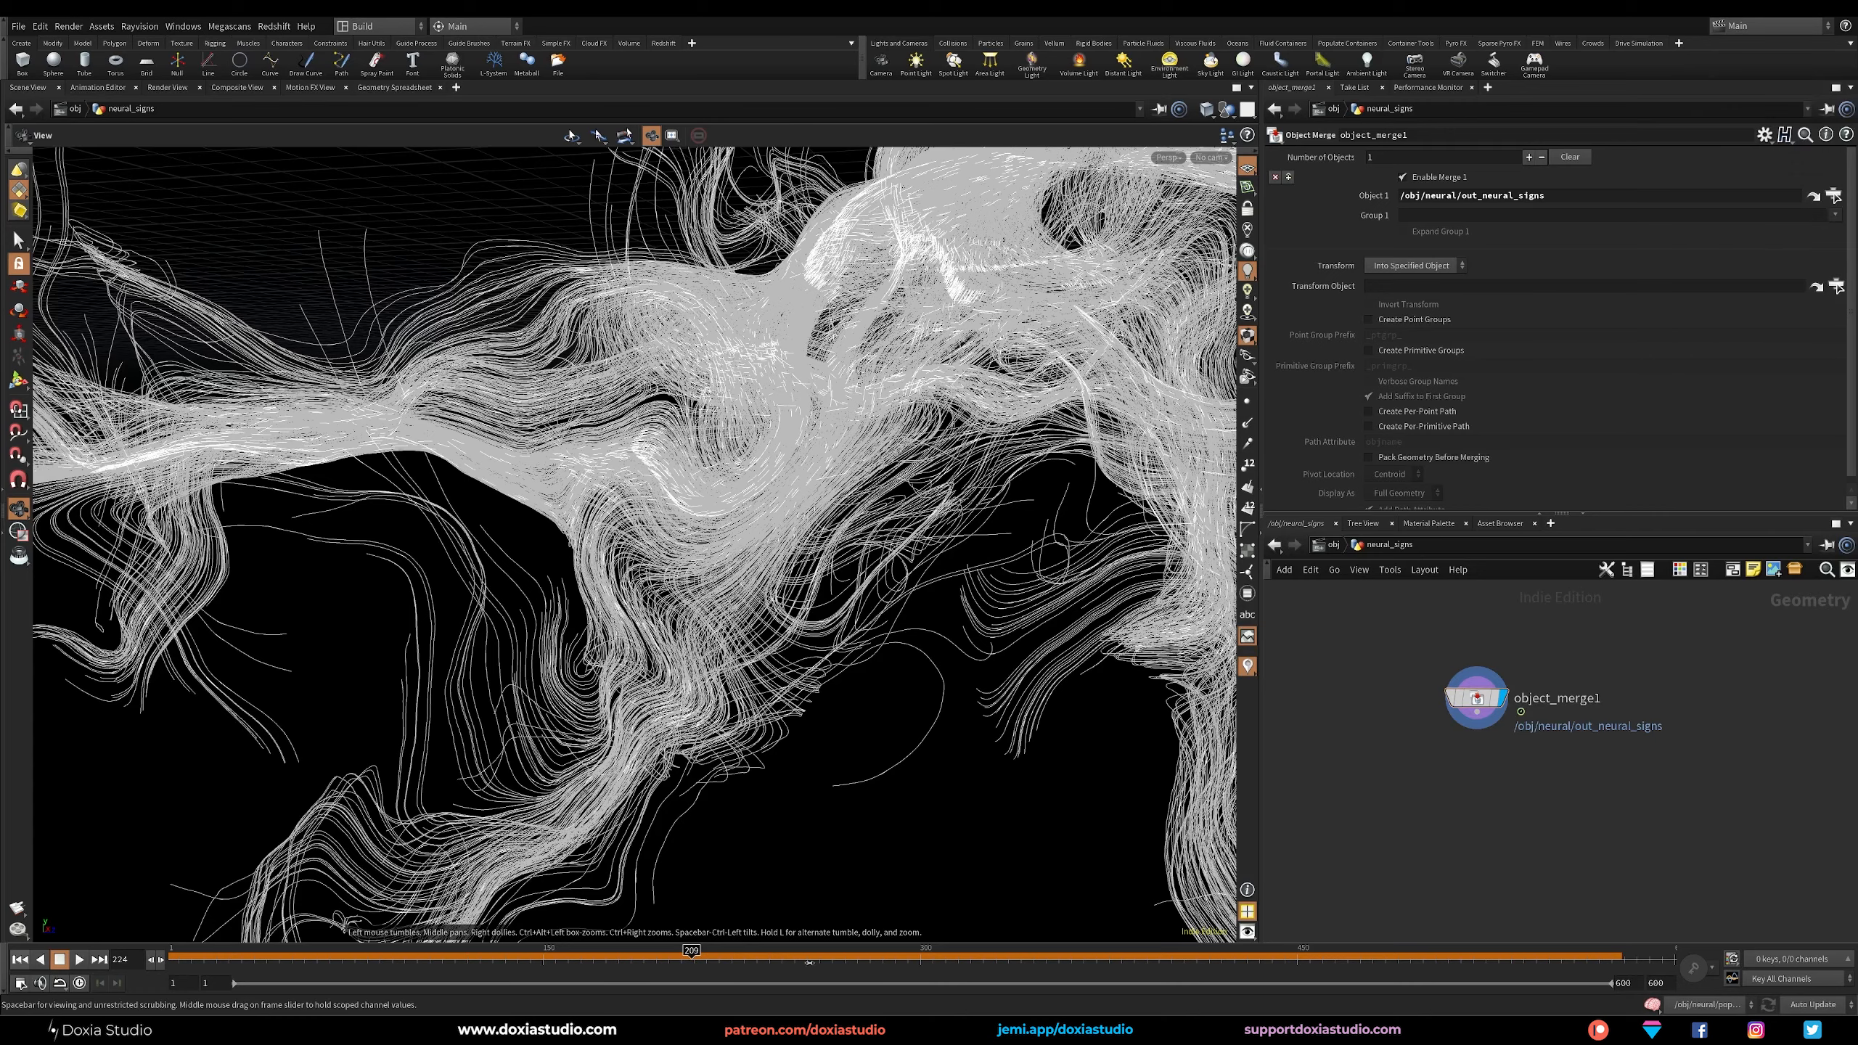
pyautogui.moveTo(730, 951); pyautogui.dragTo(967, 953)
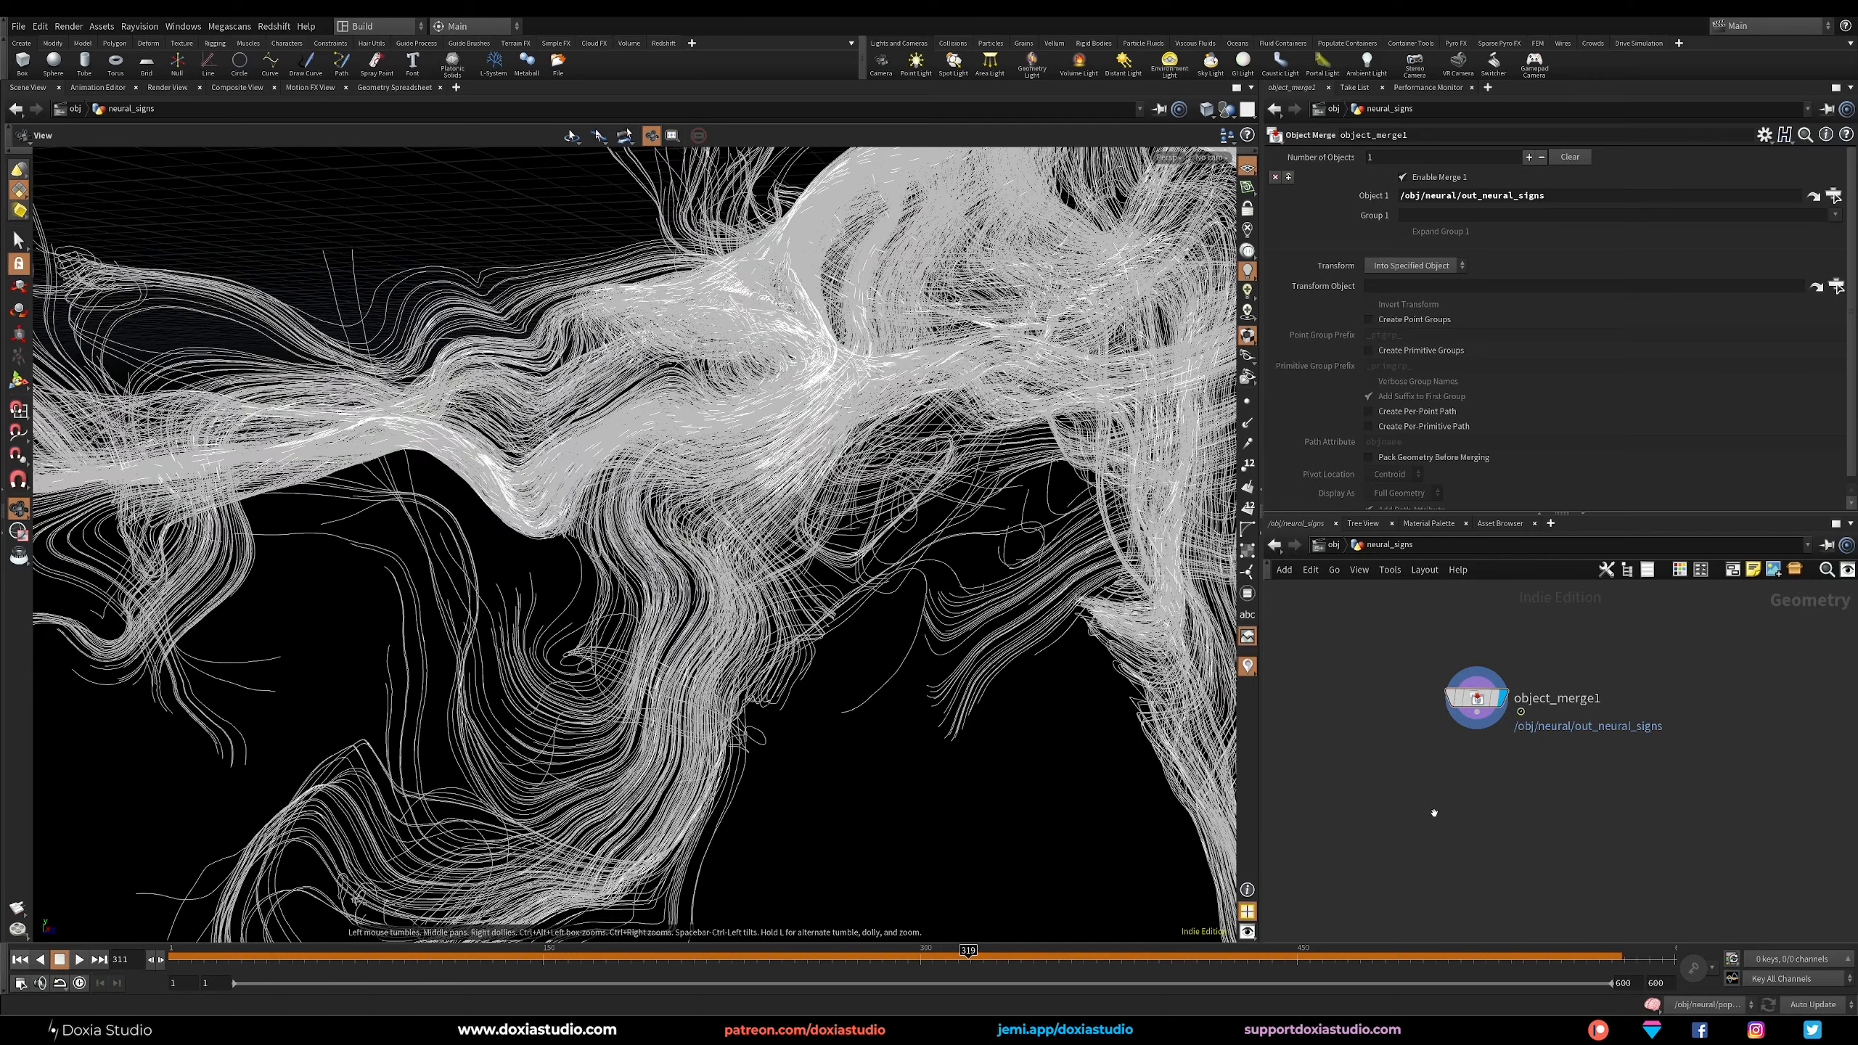
# Save the scene from the object level and switch to the Doxia_Render desktop layout.
pyautogui.press('u')
pyautogui.hotkey('ctrl', 's')
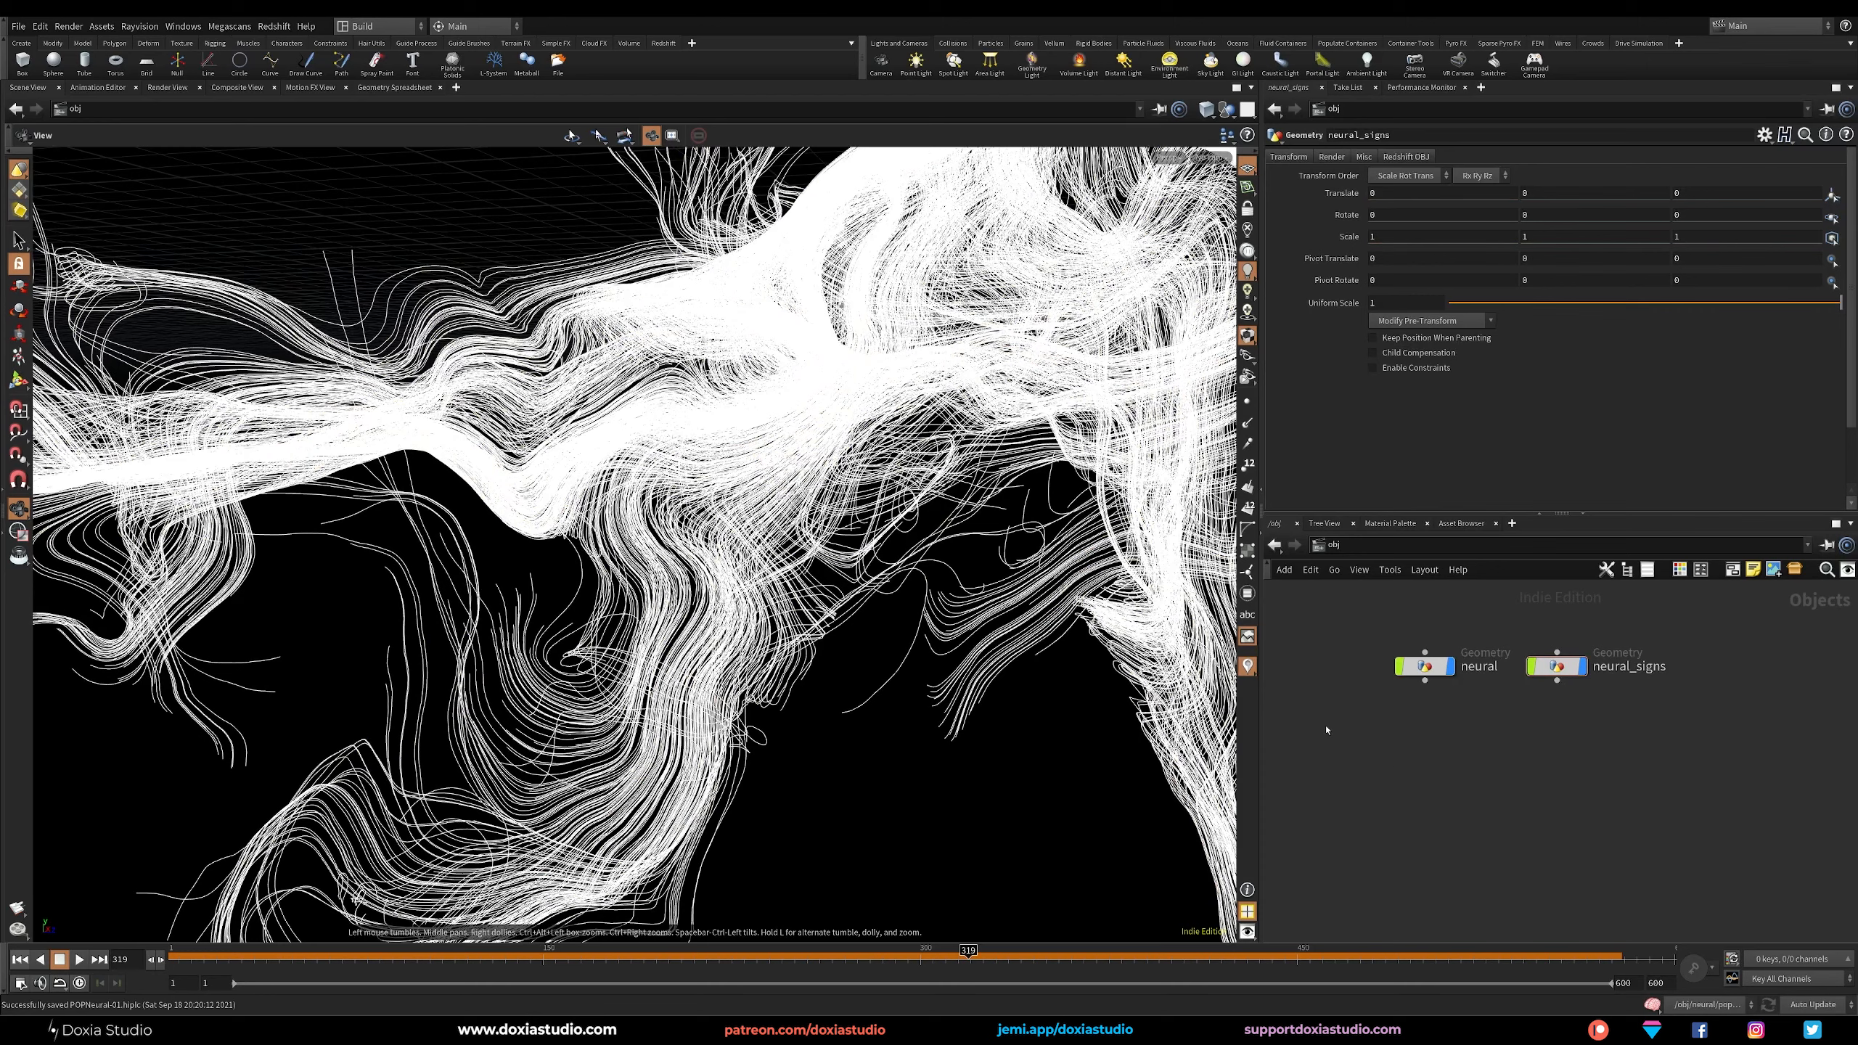
pyautogui.click(411, 33)
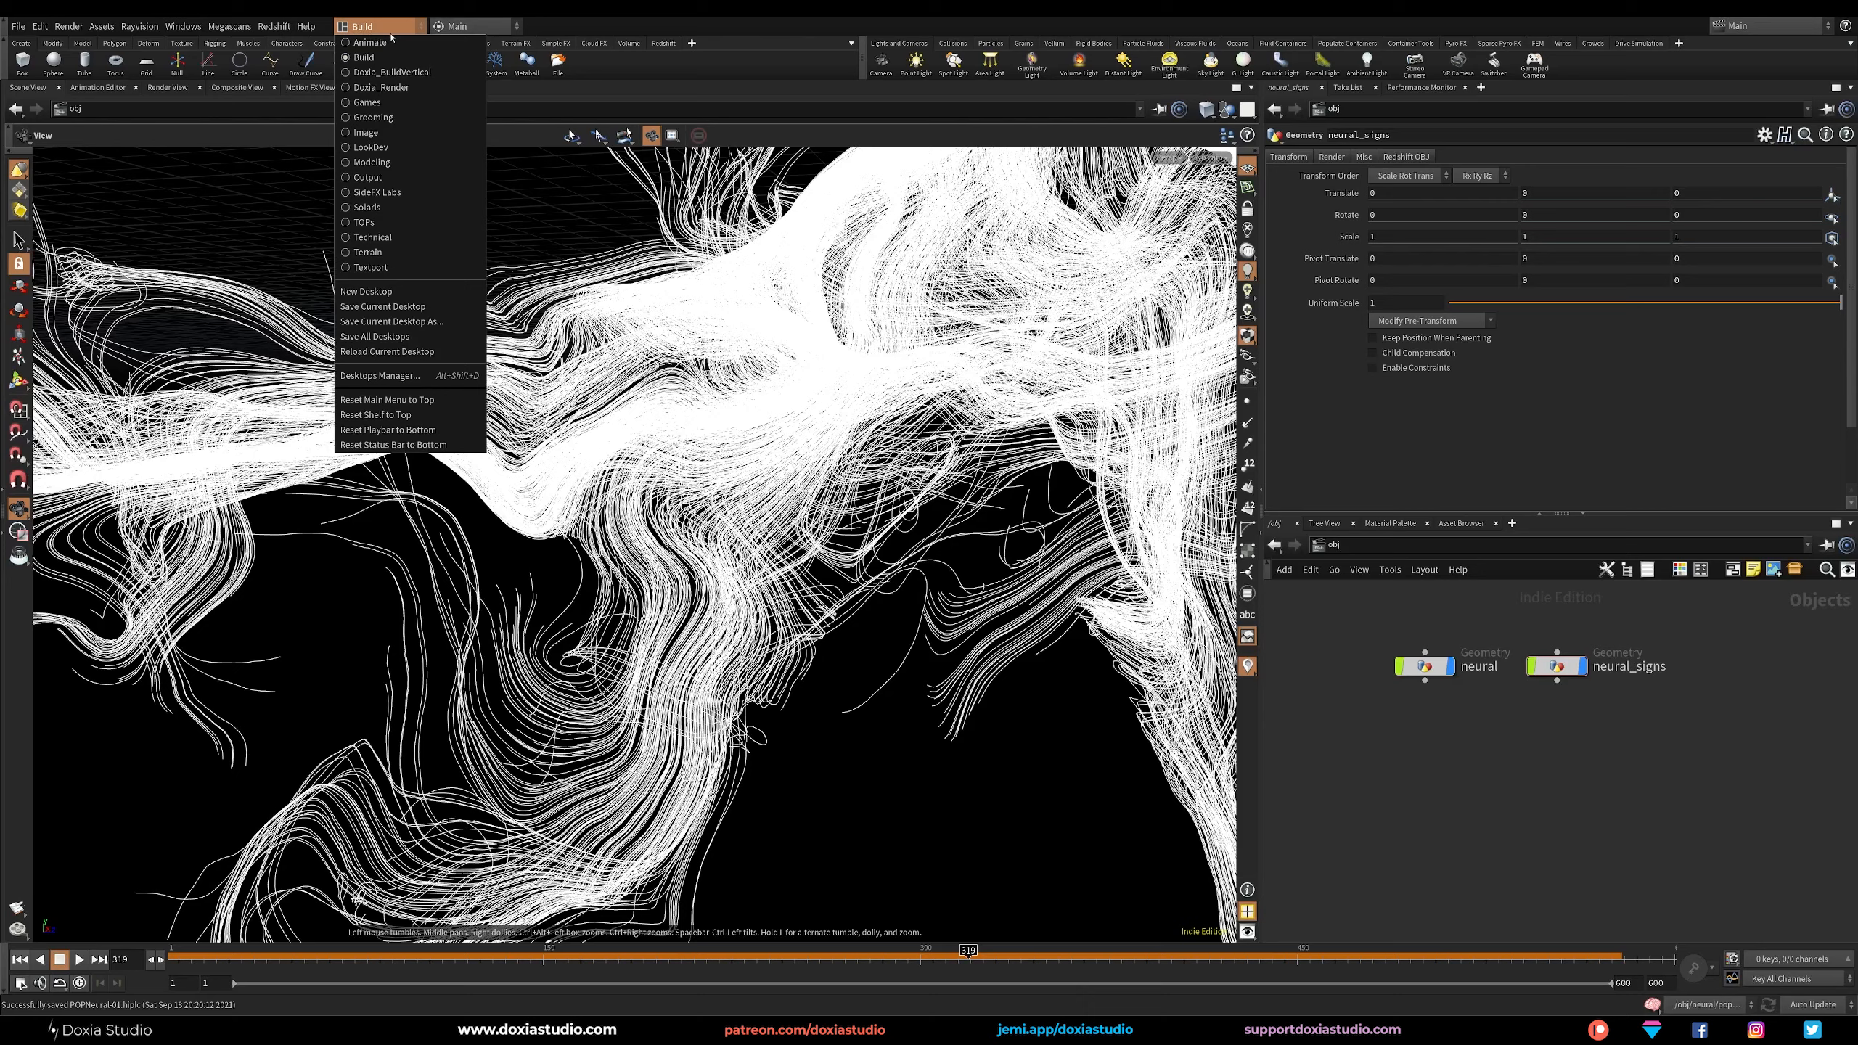
pyautogui.click(415, 81)
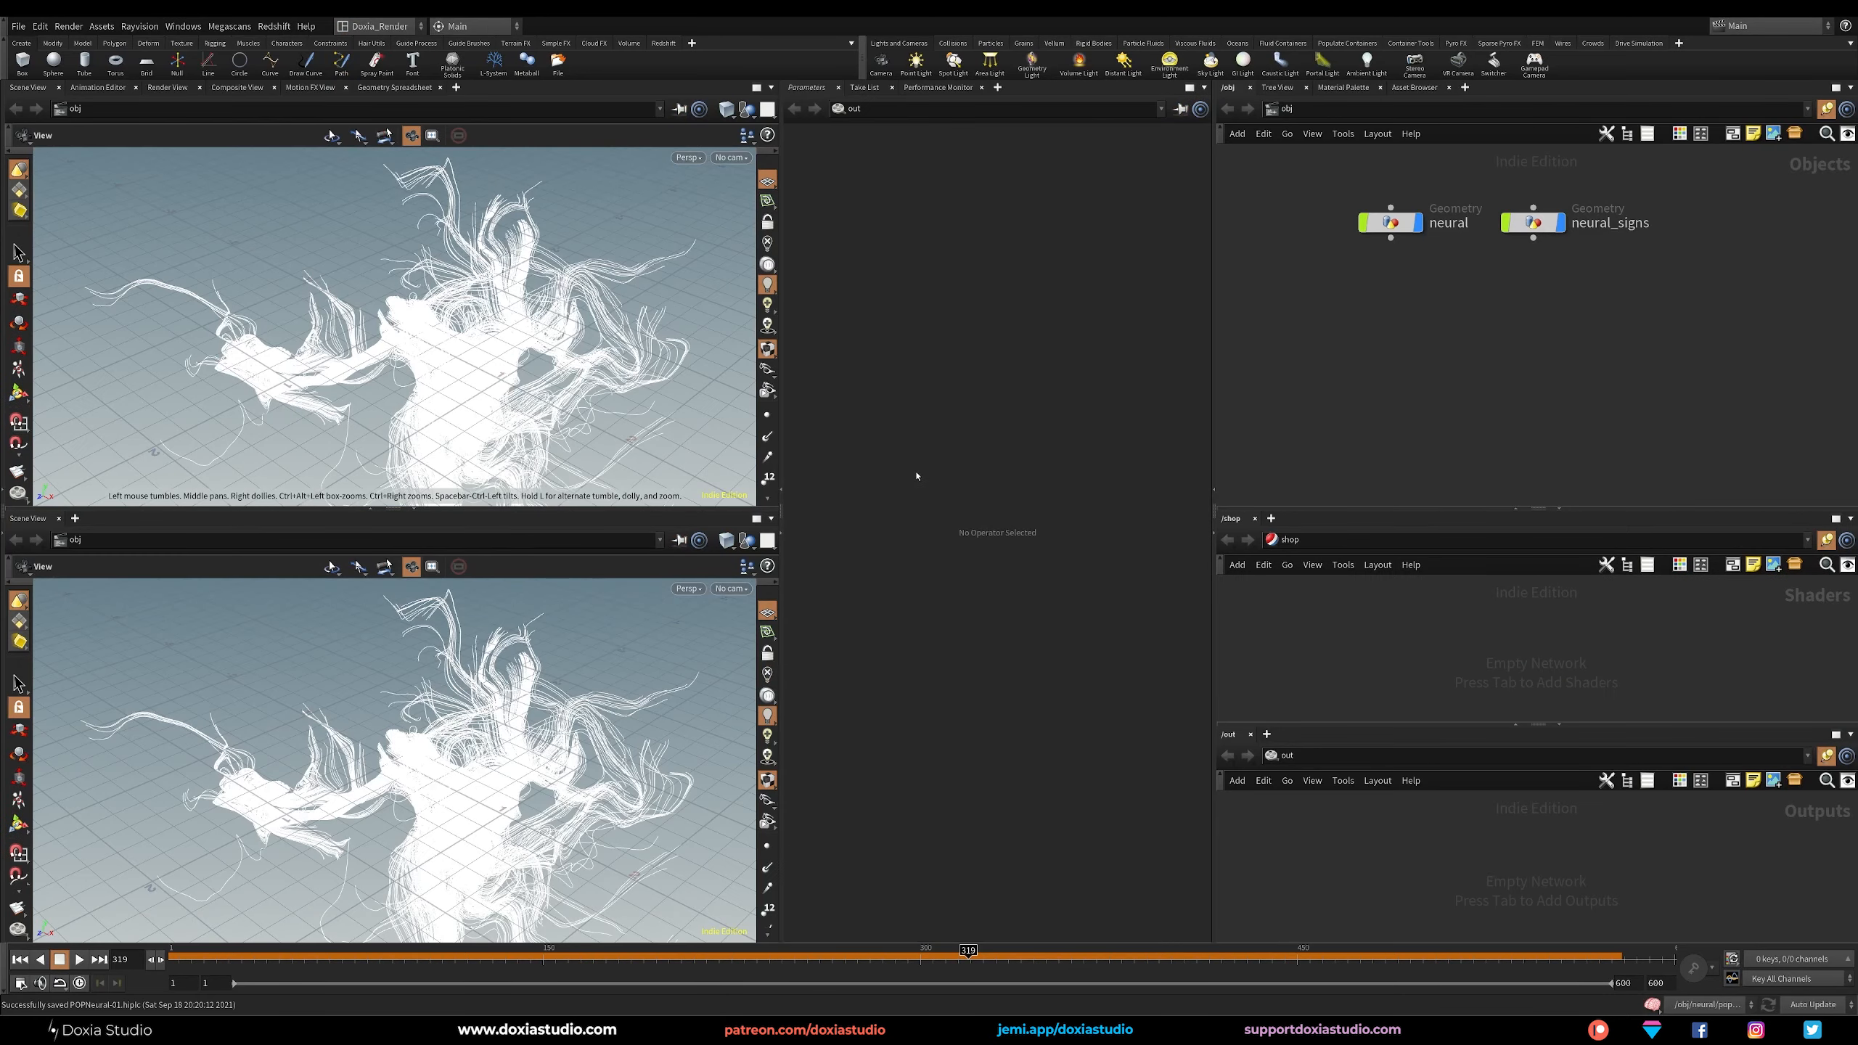
# Set the background color scheme of the second scene viewport to Dark.
pyautogui.press('d')
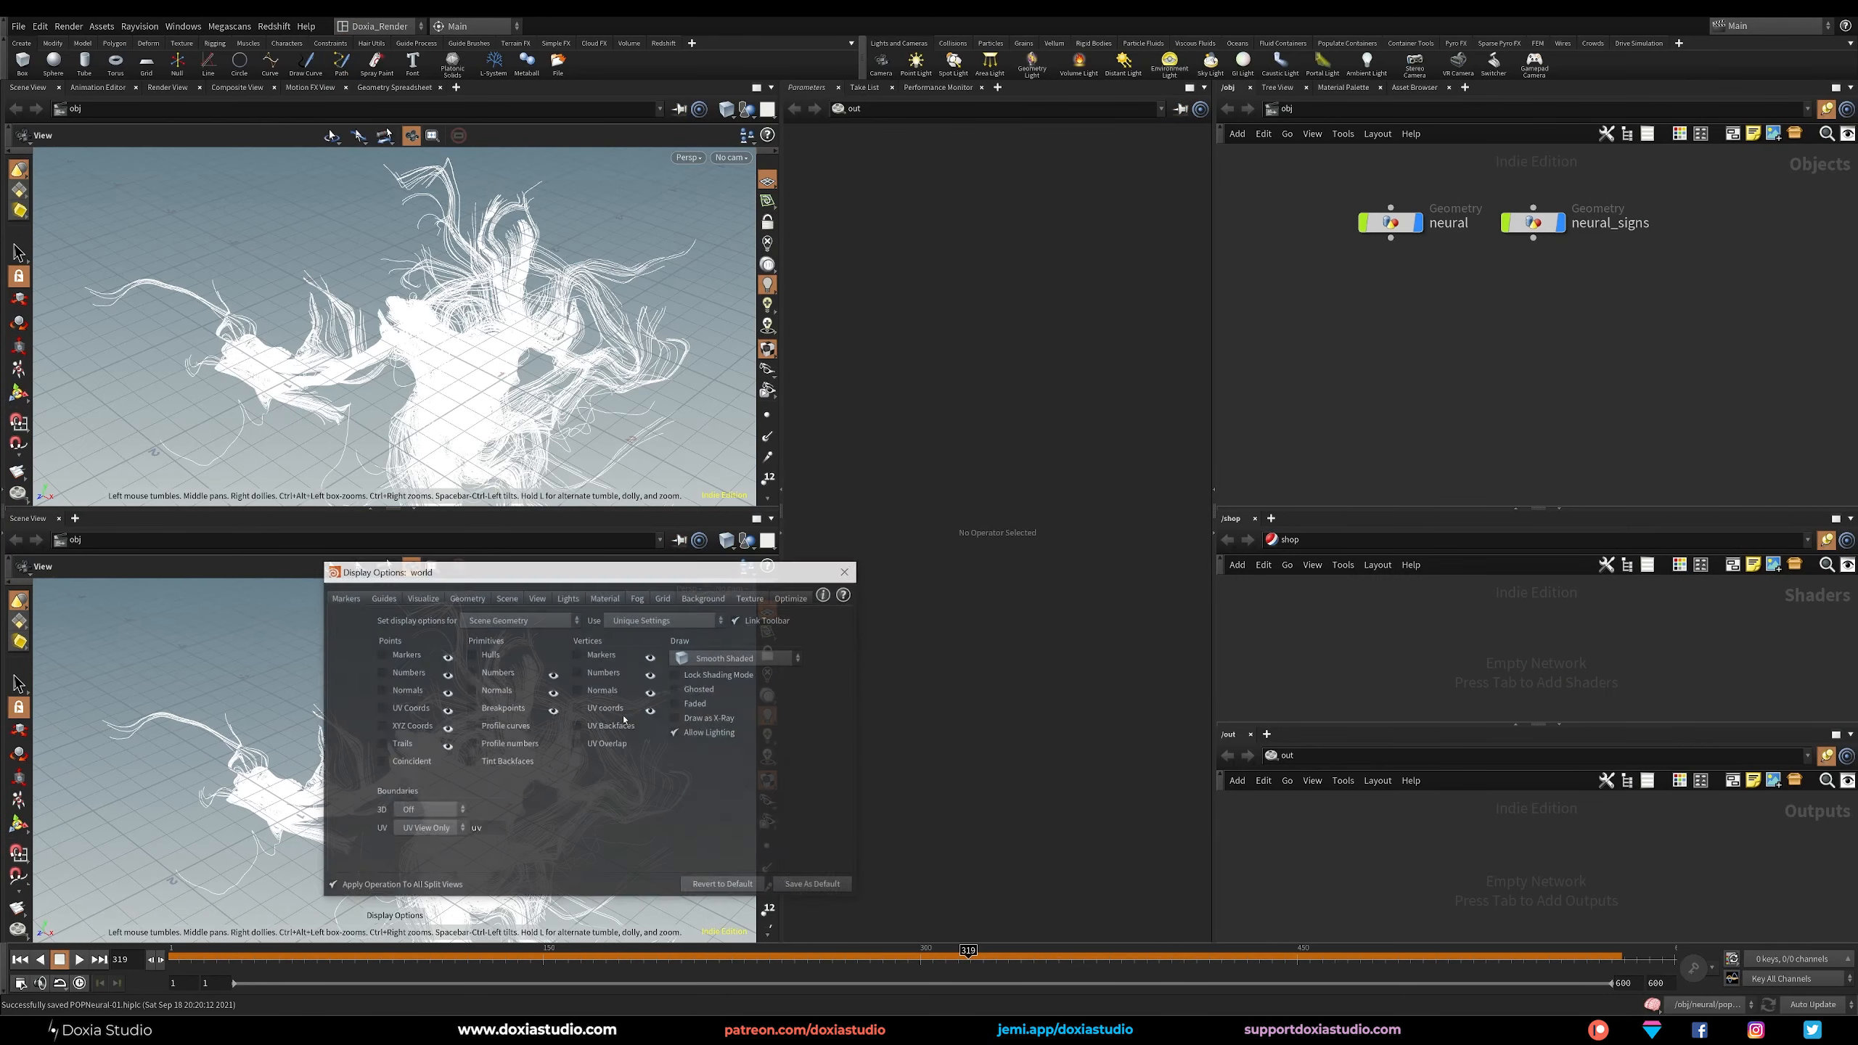
pyautogui.click(704, 597)
pyautogui.click(432, 619)
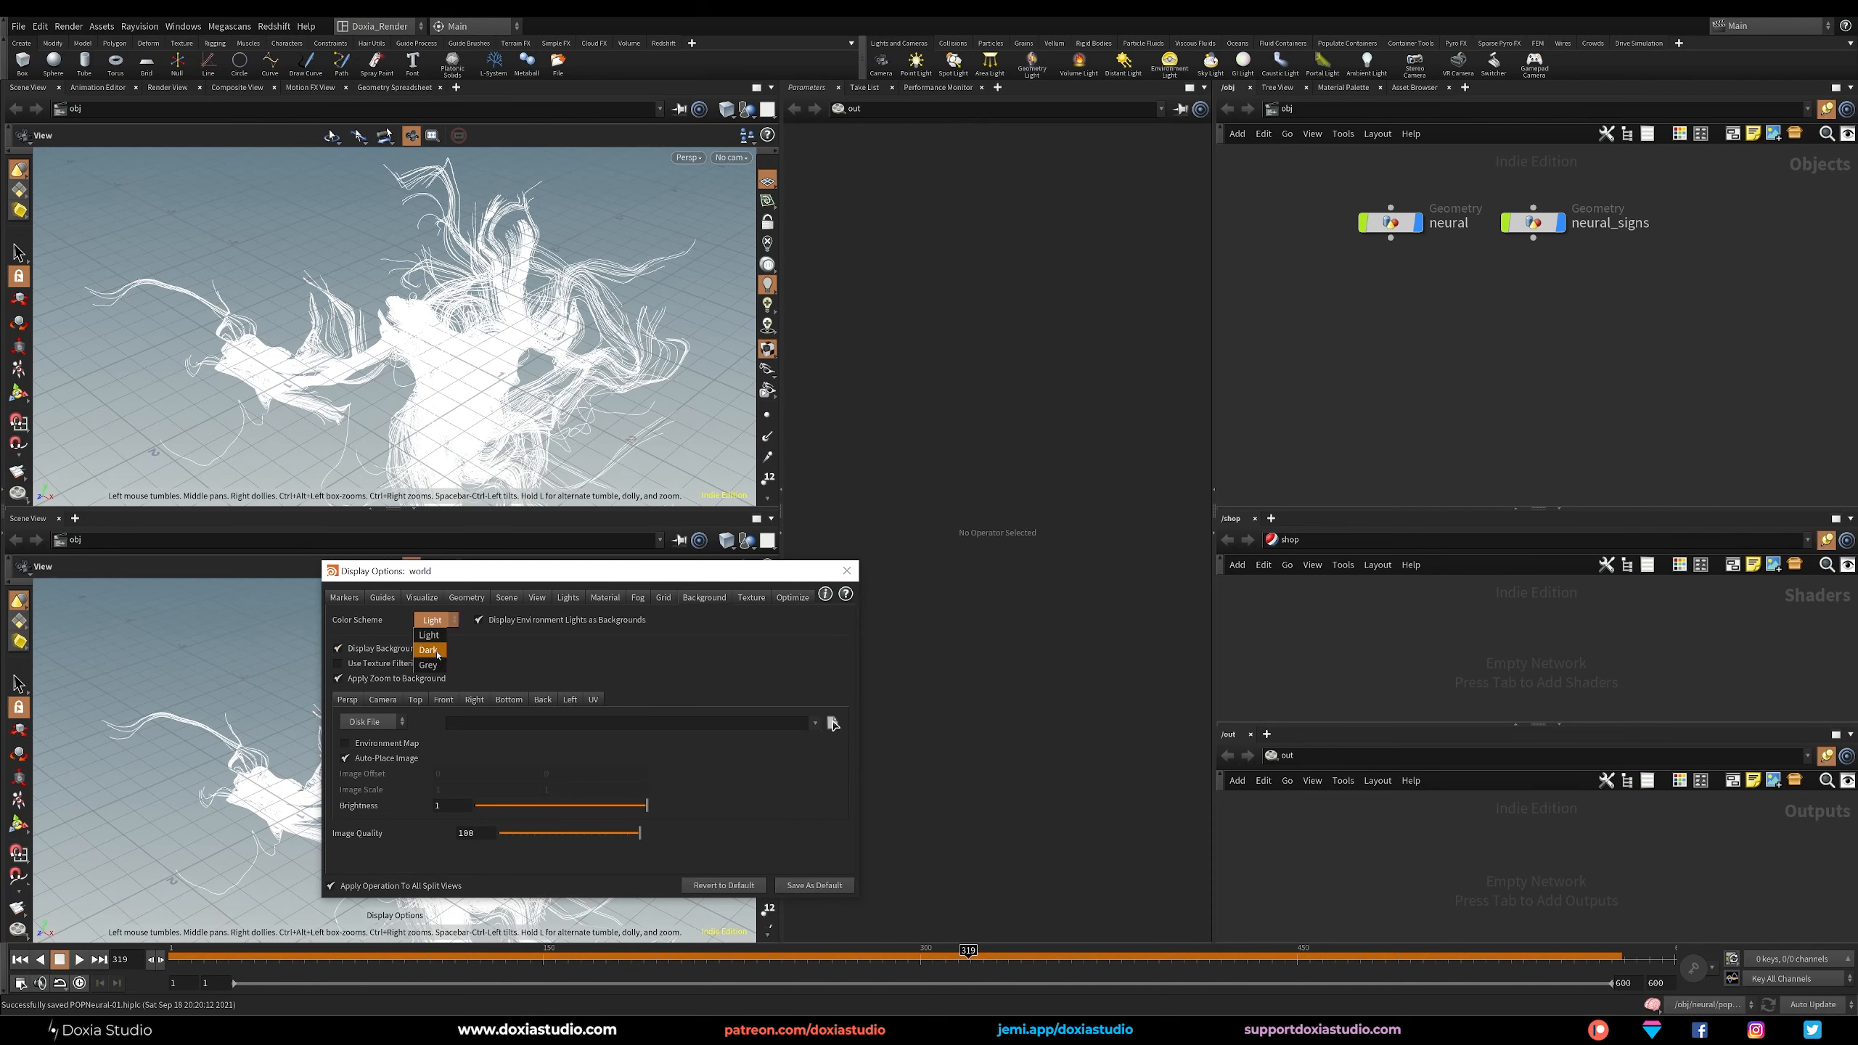
pyautogui.click(429, 650)
pyautogui.click(847, 572)
# Place a new camera in the scene and choose a resolution preset for it.
pyautogui.moveTo(472, 781); pyautogui.dragTo(381, 765)
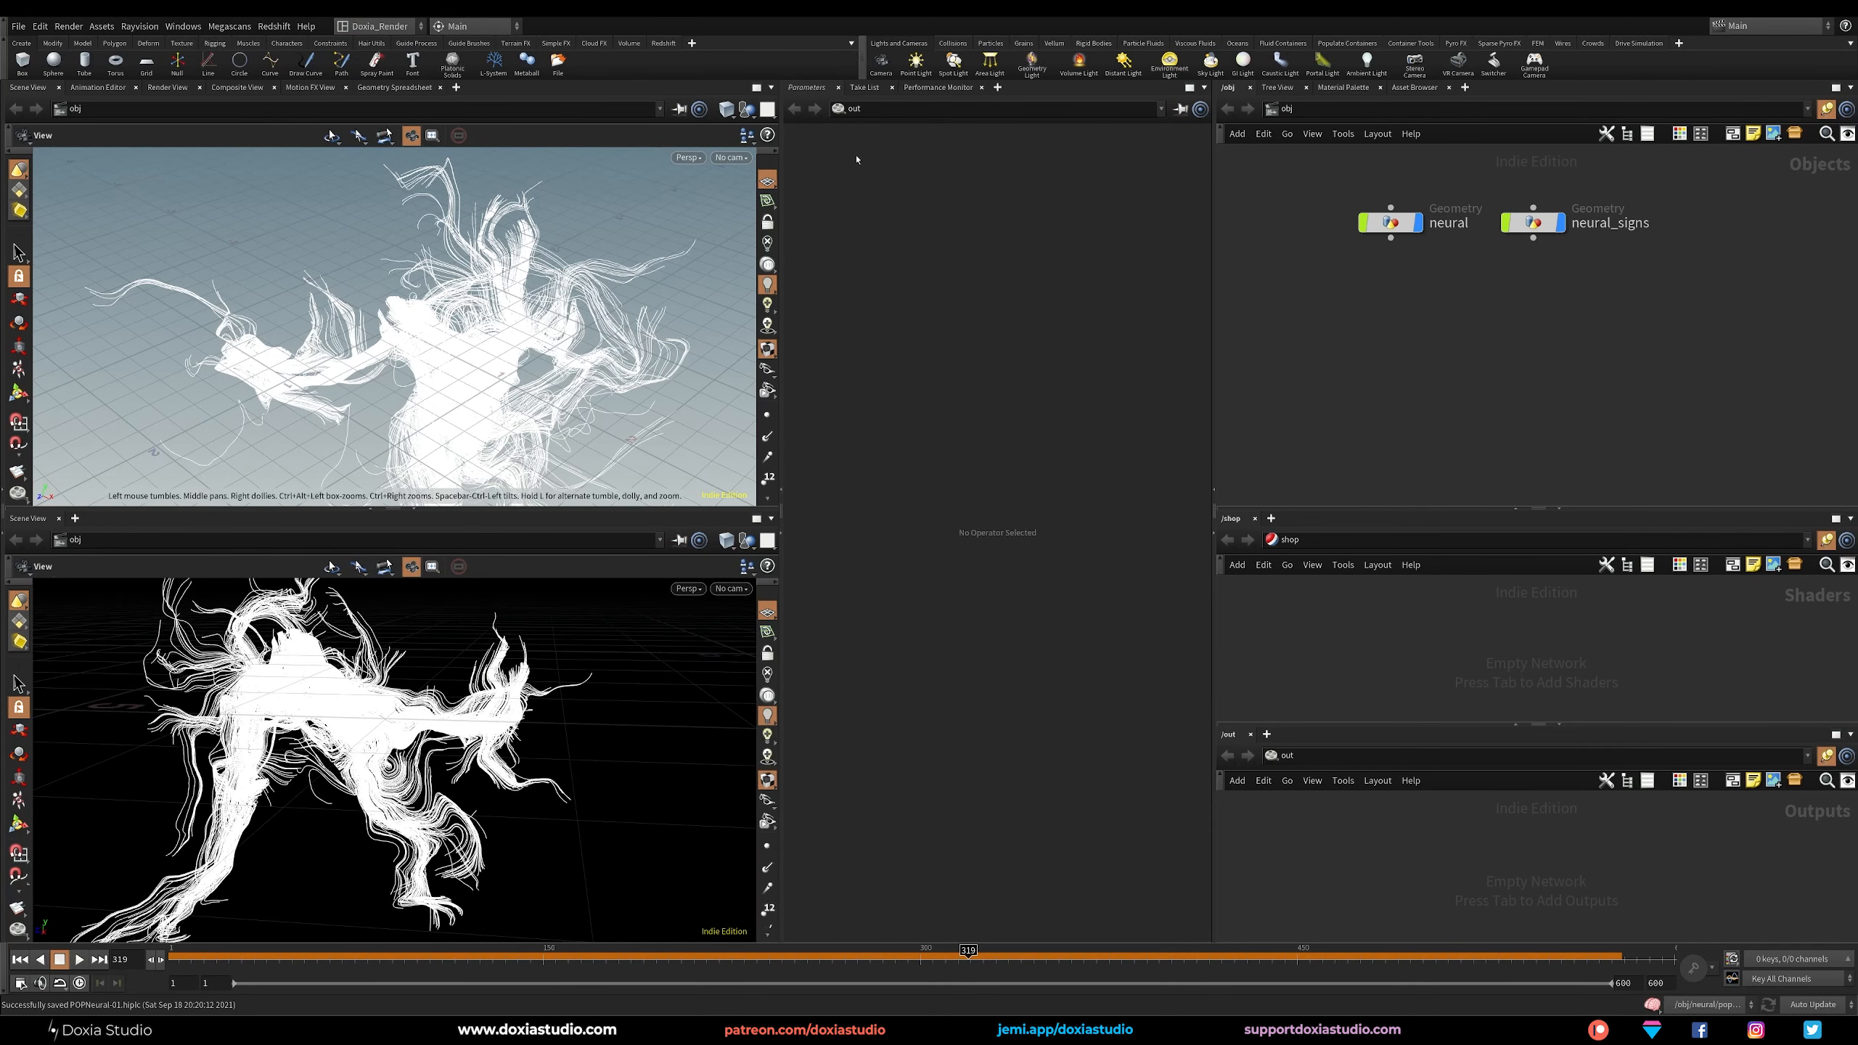
pyautogui.click(882, 67)
pyautogui.click(514, 372)
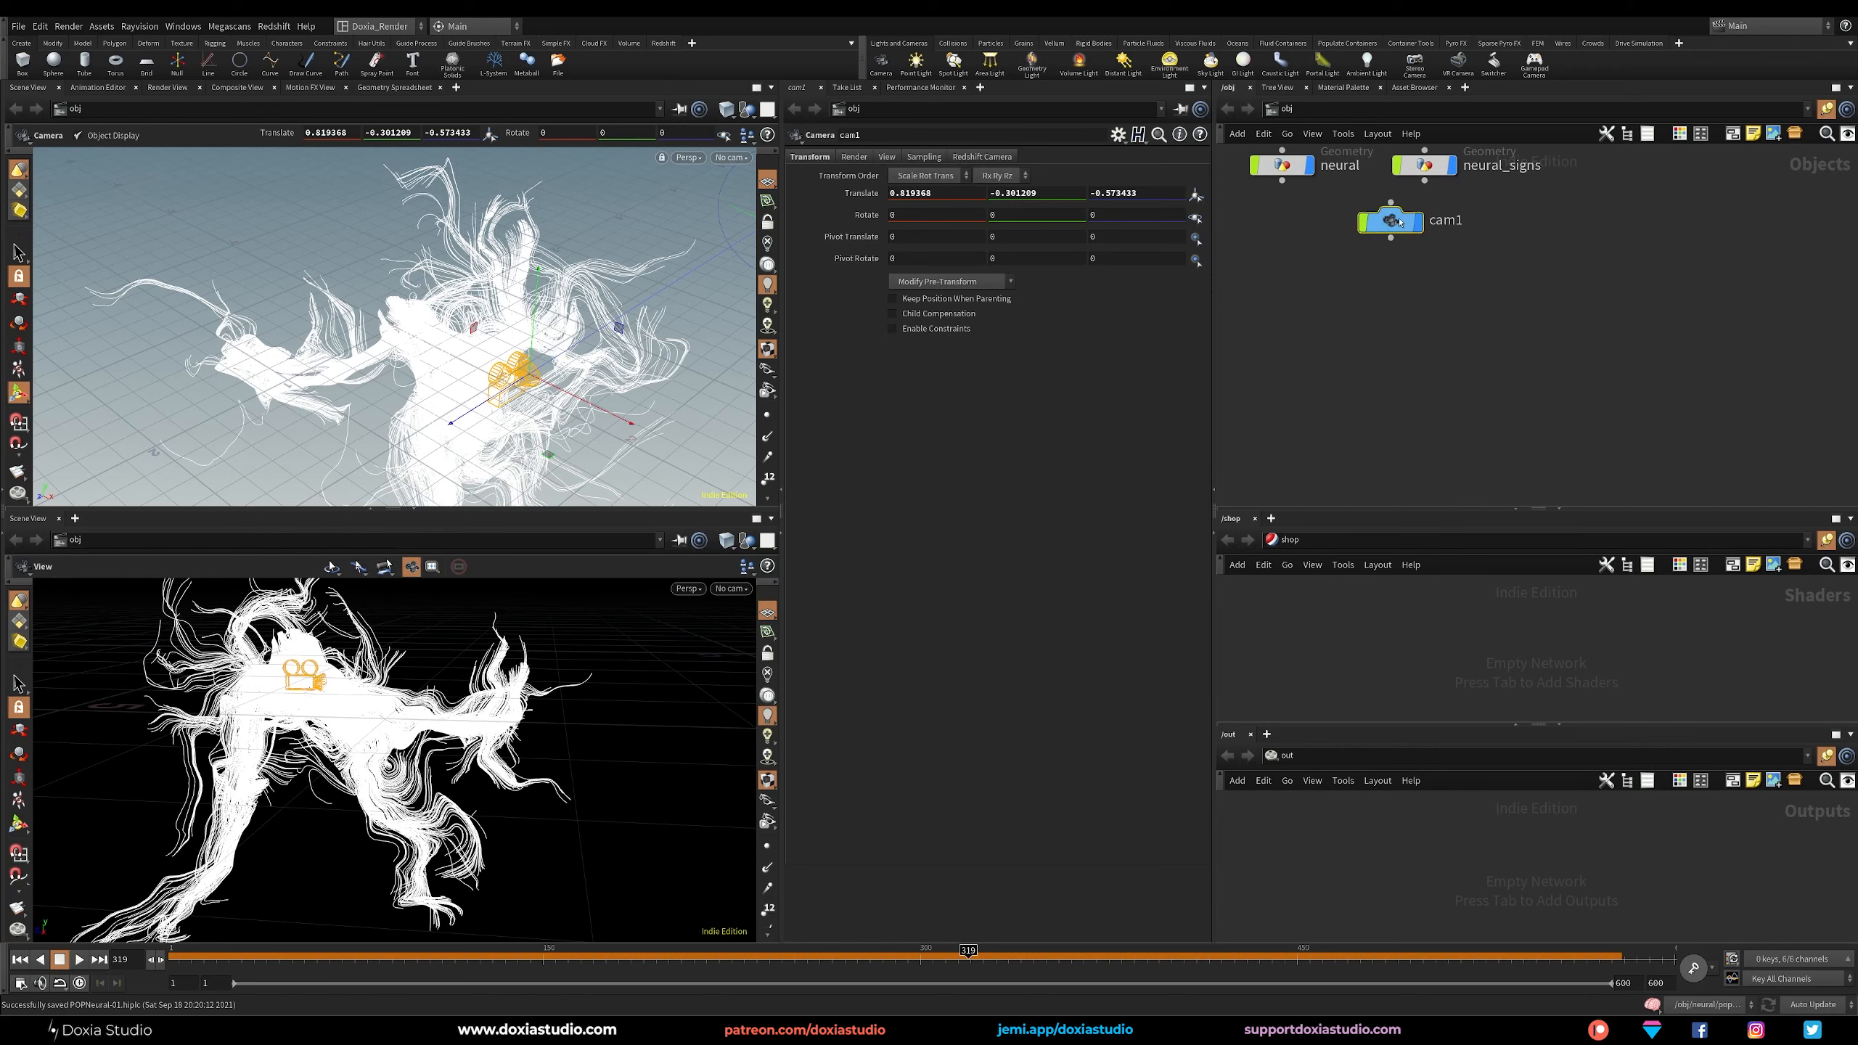
pyautogui.click(887, 157)
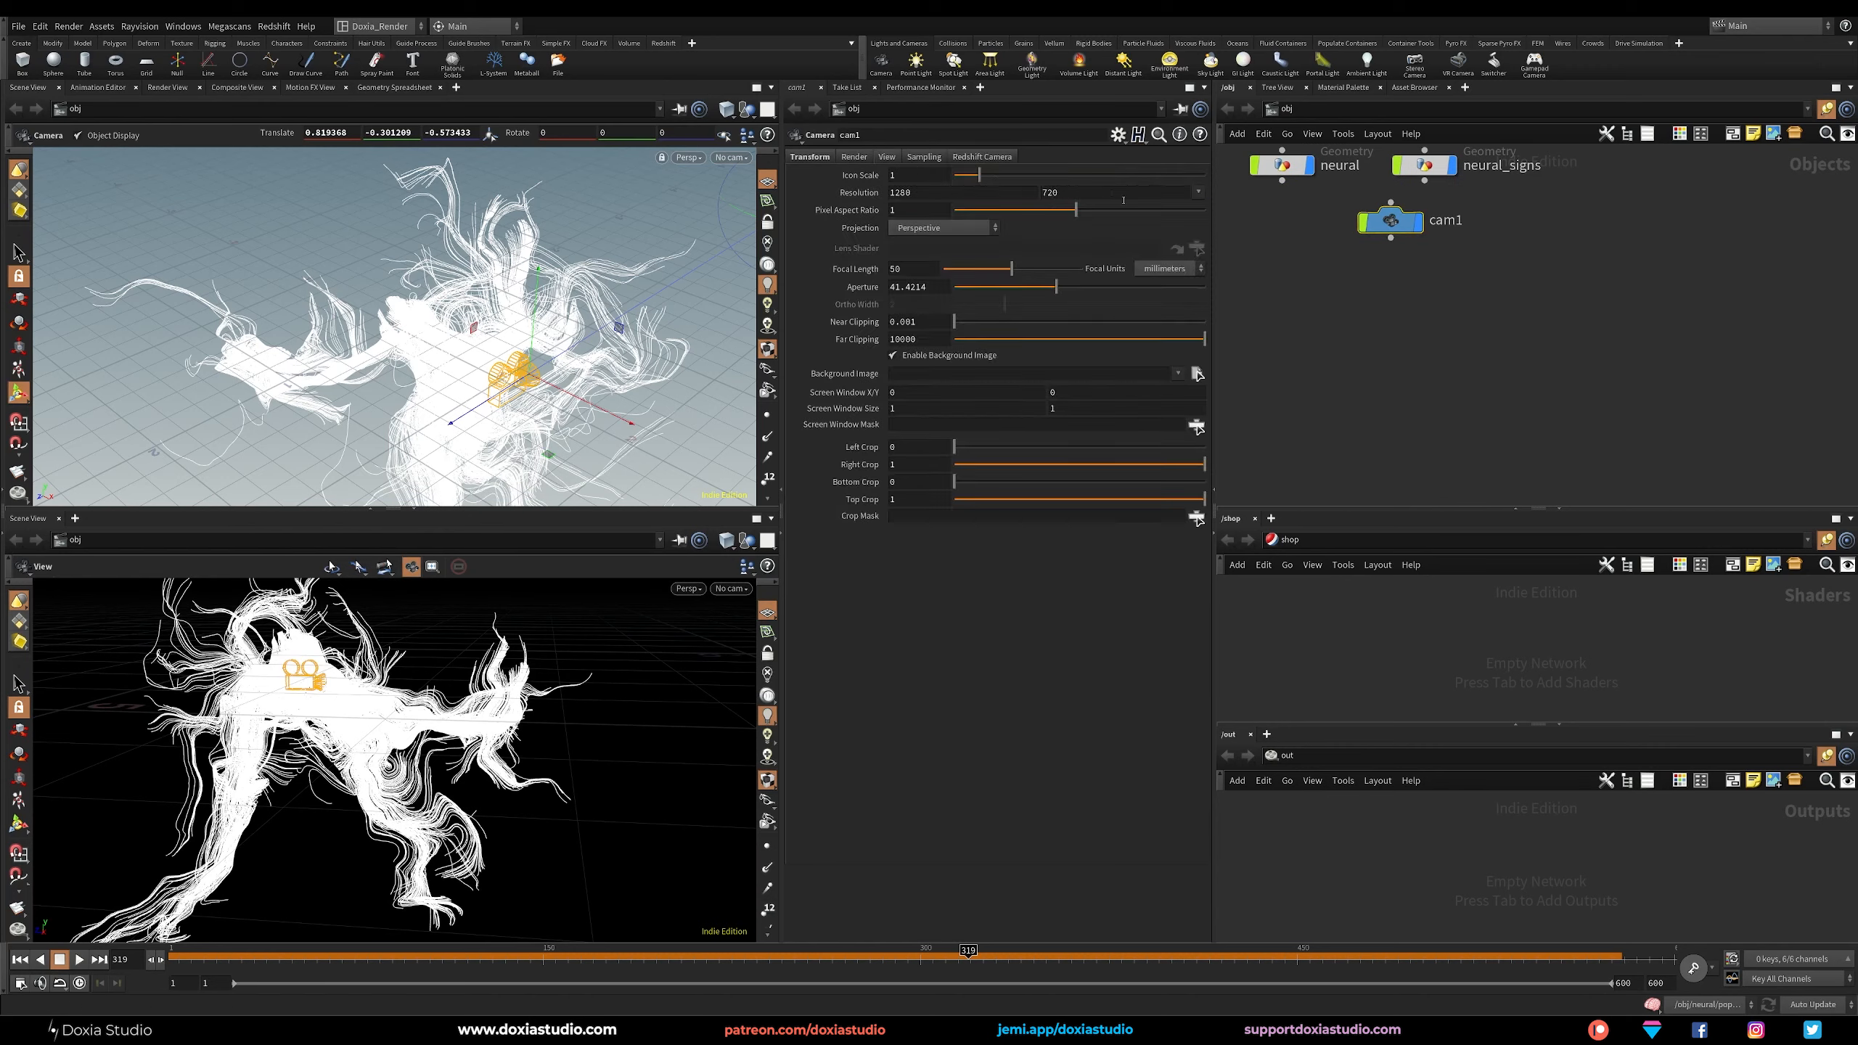
pyautogui.click(1199, 194)
pyautogui.click(1200, 239)
pyautogui.click(810, 157)
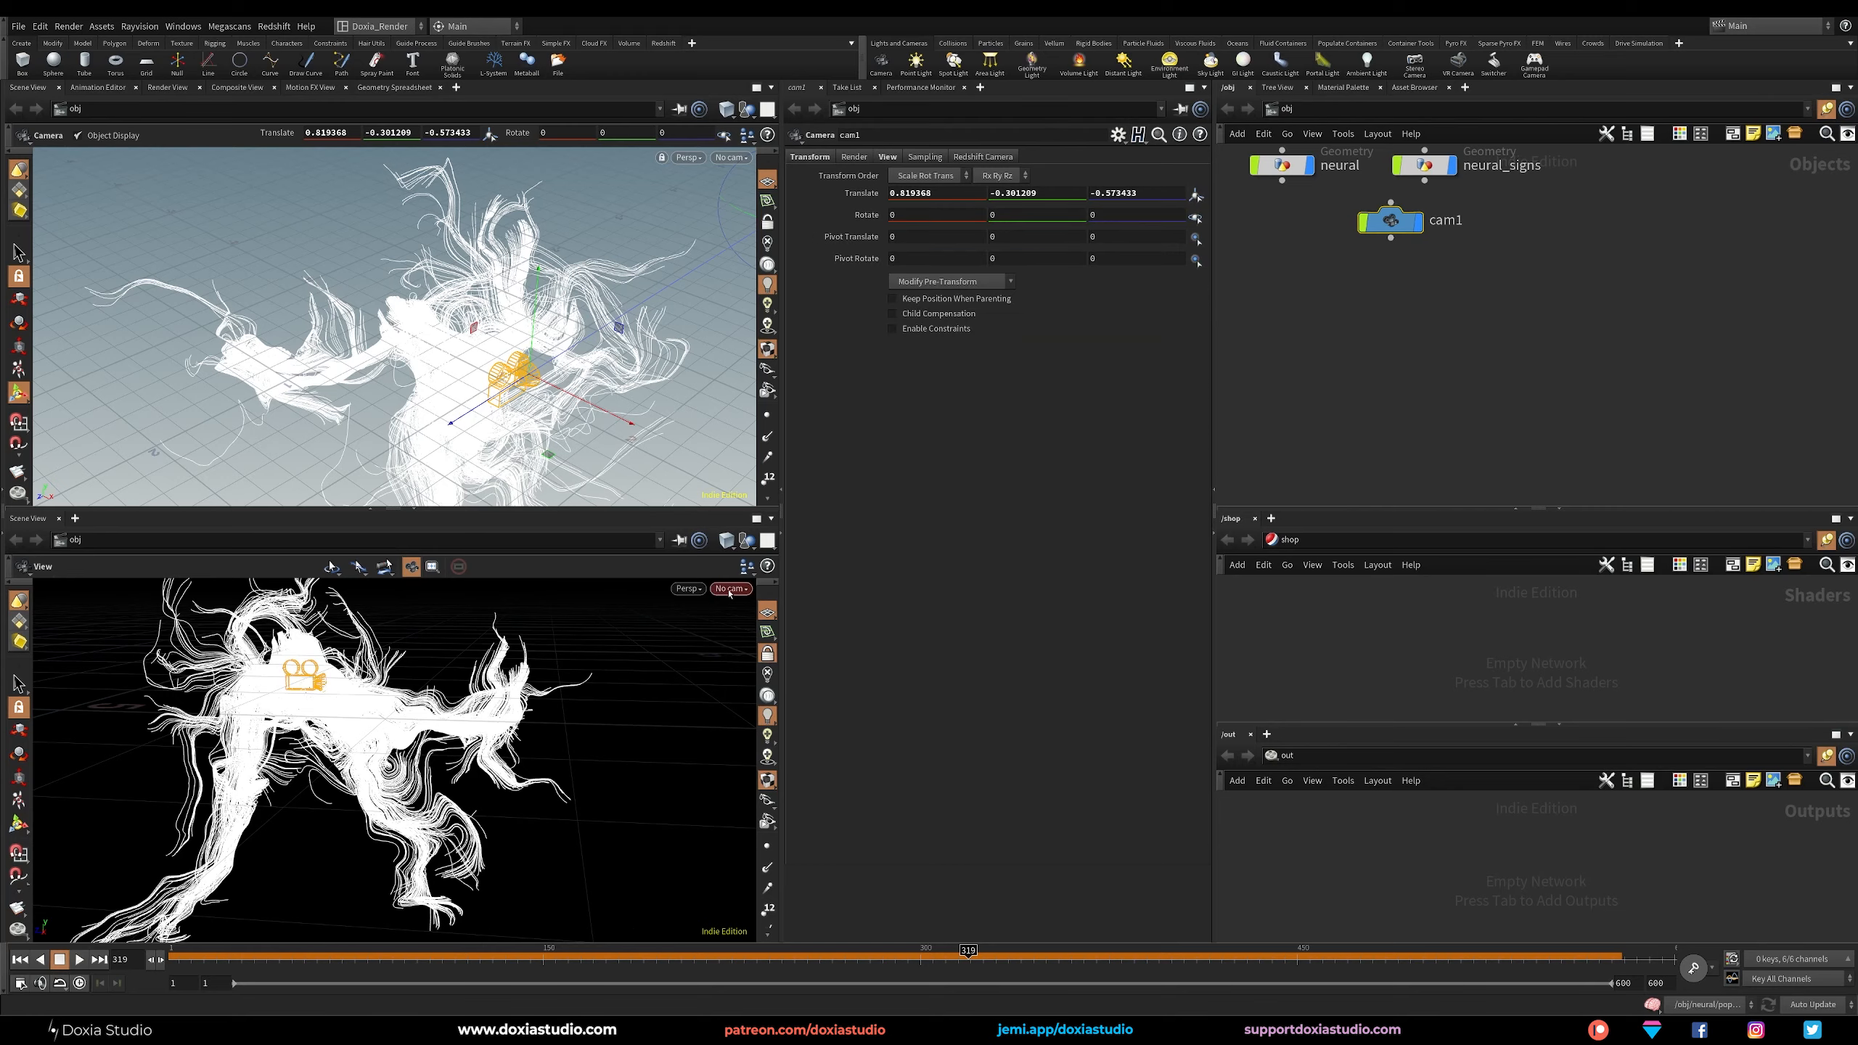
# Look through cam1 in the dark viewport and frame a close-up of the strands, at about translate 1.85, -1.88, -0.54 and rotate 33, 130, 0.
pyautogui.click(730, 588)
pyautogui.click(739, 662)
pyautogui.moveTo(441, 708); pyautogui.dragTo(293, 761)
pyautogui.moveTo(293, 762); pyautogui.dragTo(234, 805, button='right')
pyautogui.moveTo(235, 804); pyautogui.dragTo(377, 720, button='middle')
pyautogui.moveTo(376, 721); pyautogui.dragTo(297, 625)
pyautogui.moveTo(359, 716); pyautogui.dragTo(470, 705, button='middle')
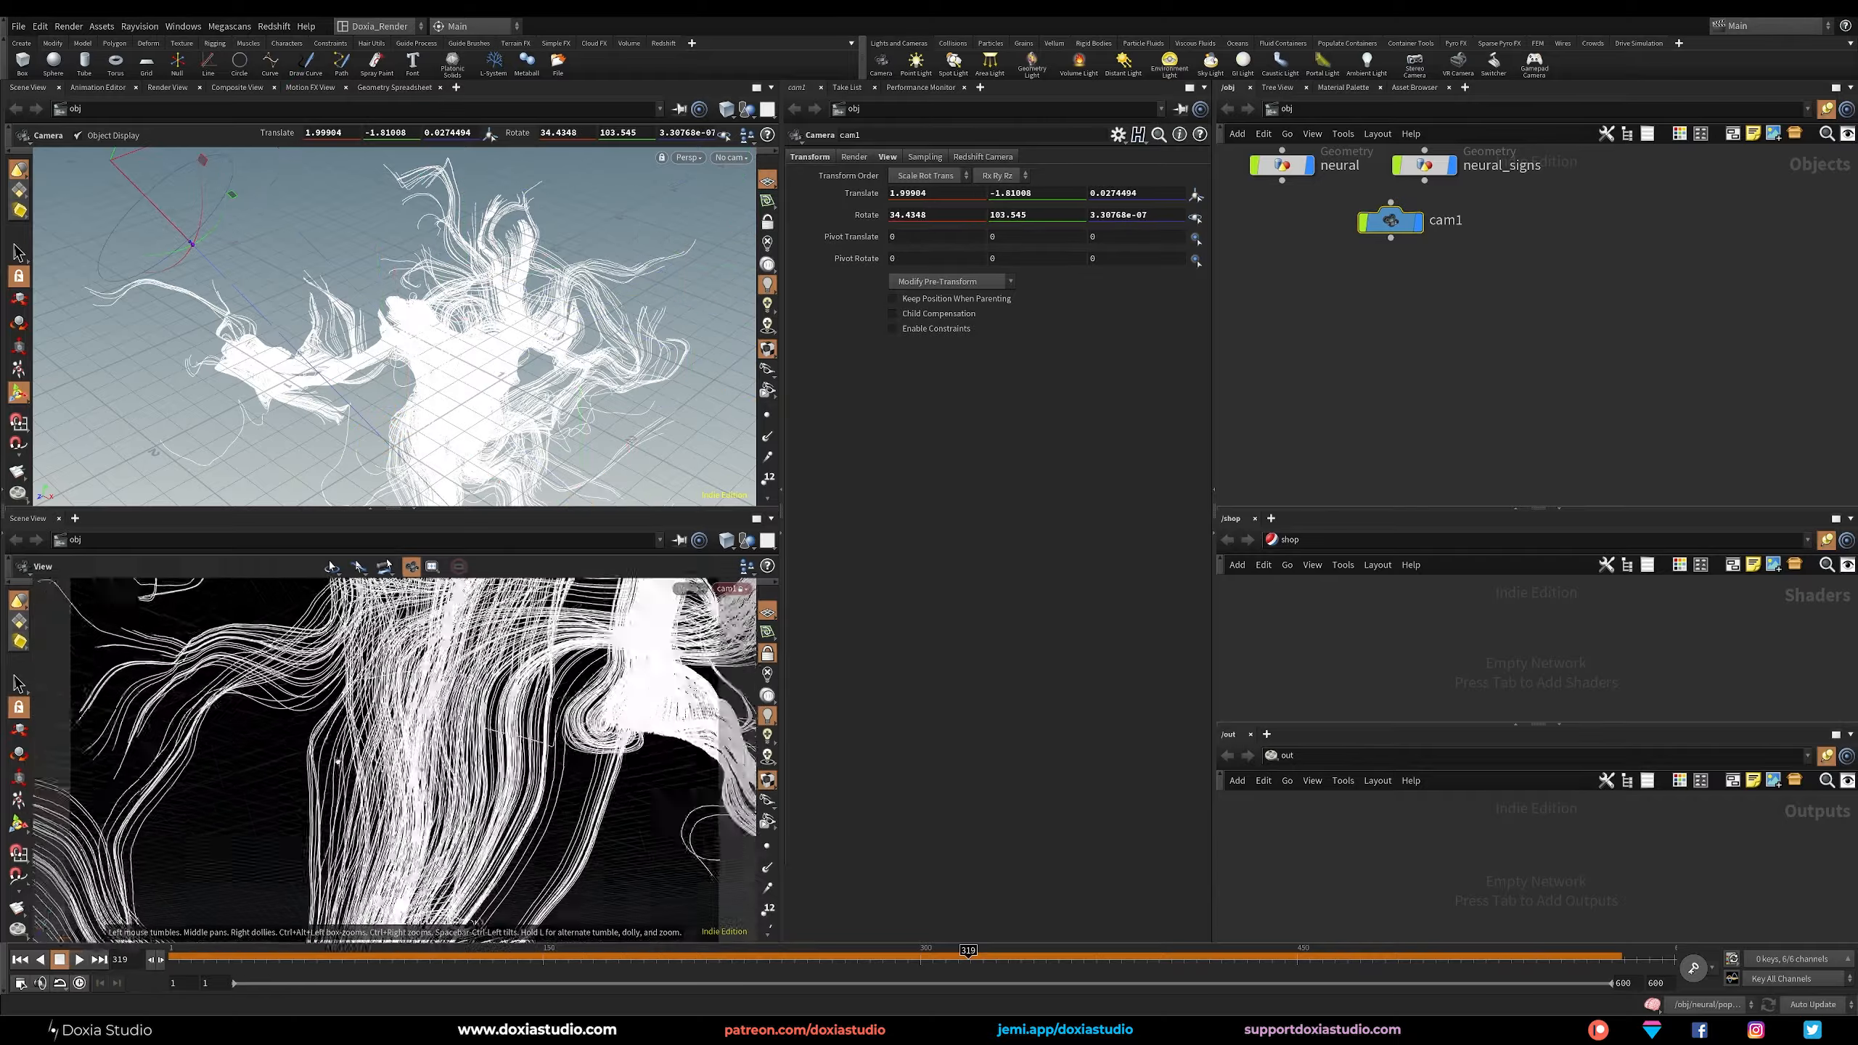
pyautogui.moveTo(346, 730); pyautogui.dragTo(299, 726)
pyautogui.moveTo(299, 725); pyautogui.dragTo(257, 769, button='middle')
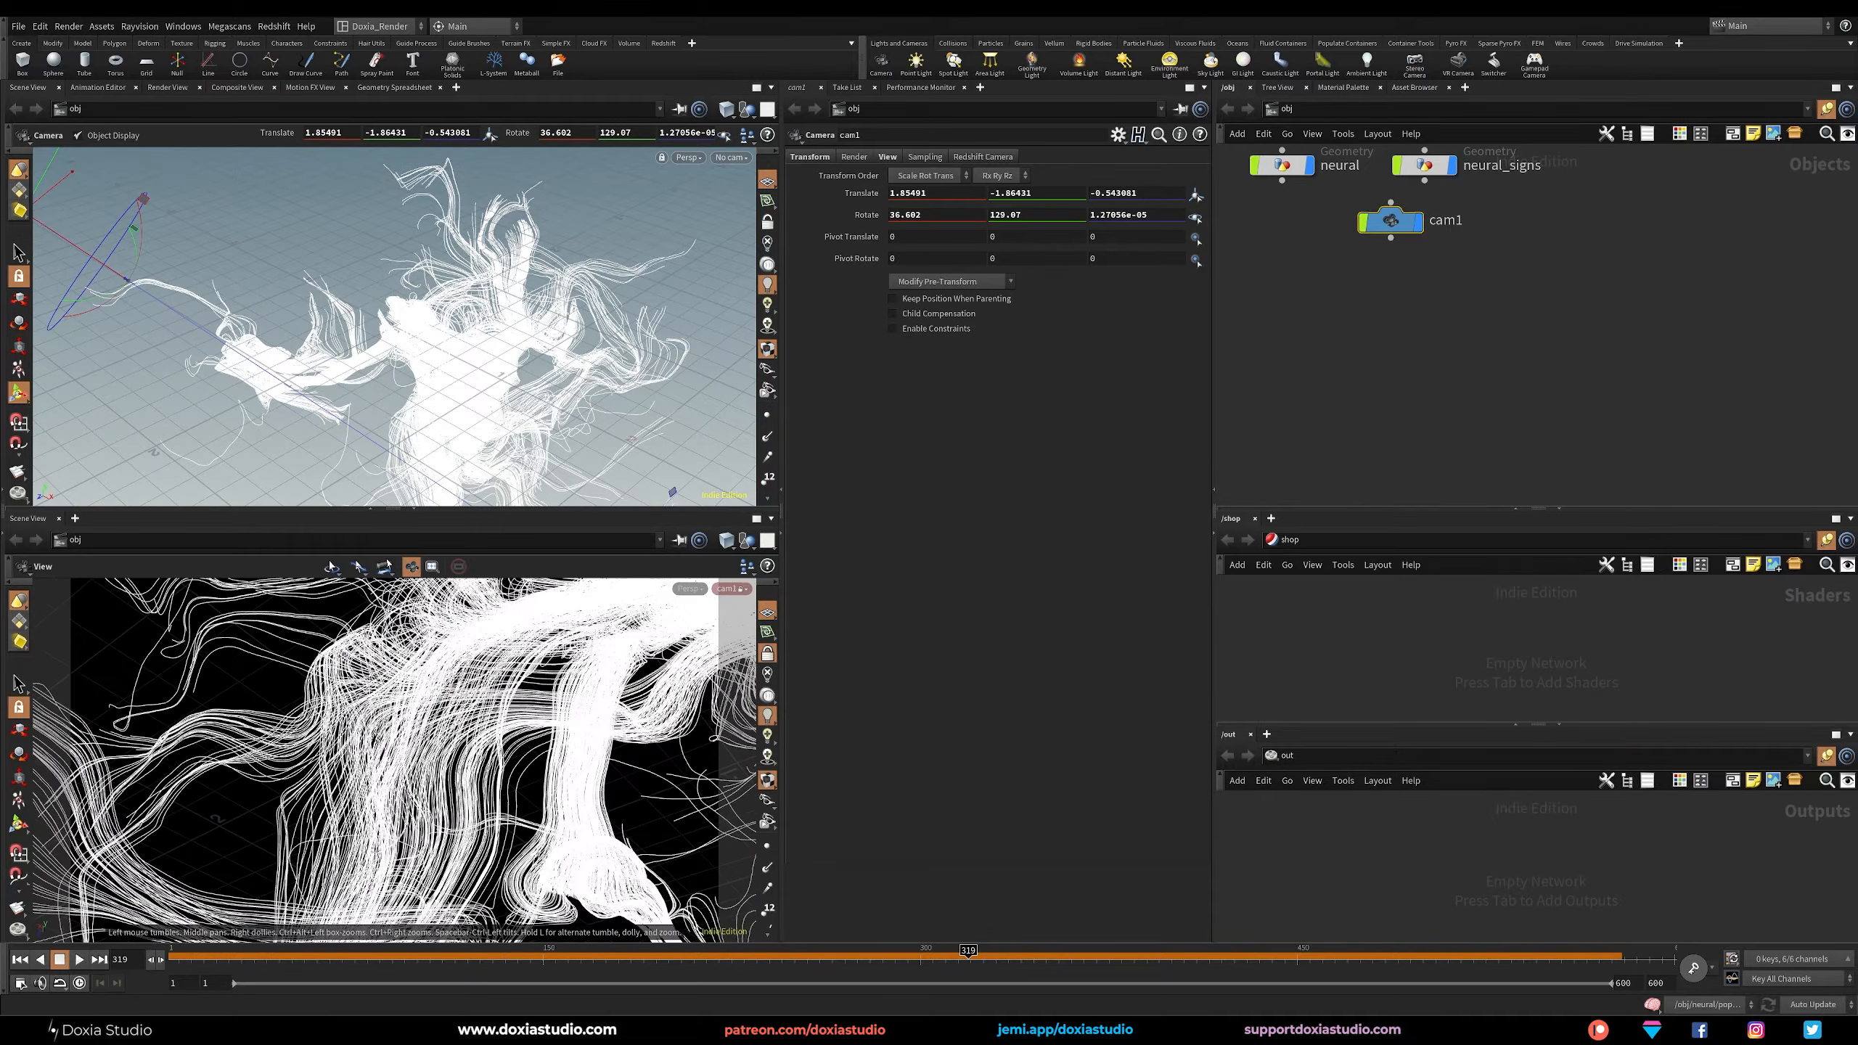
pyautogui.moveTo(443, 658); pyautogui.dragTo(430, 635, button='middle')
pyautogui.moveTo(430, 635); pyautogui.dragTo(429, 642)
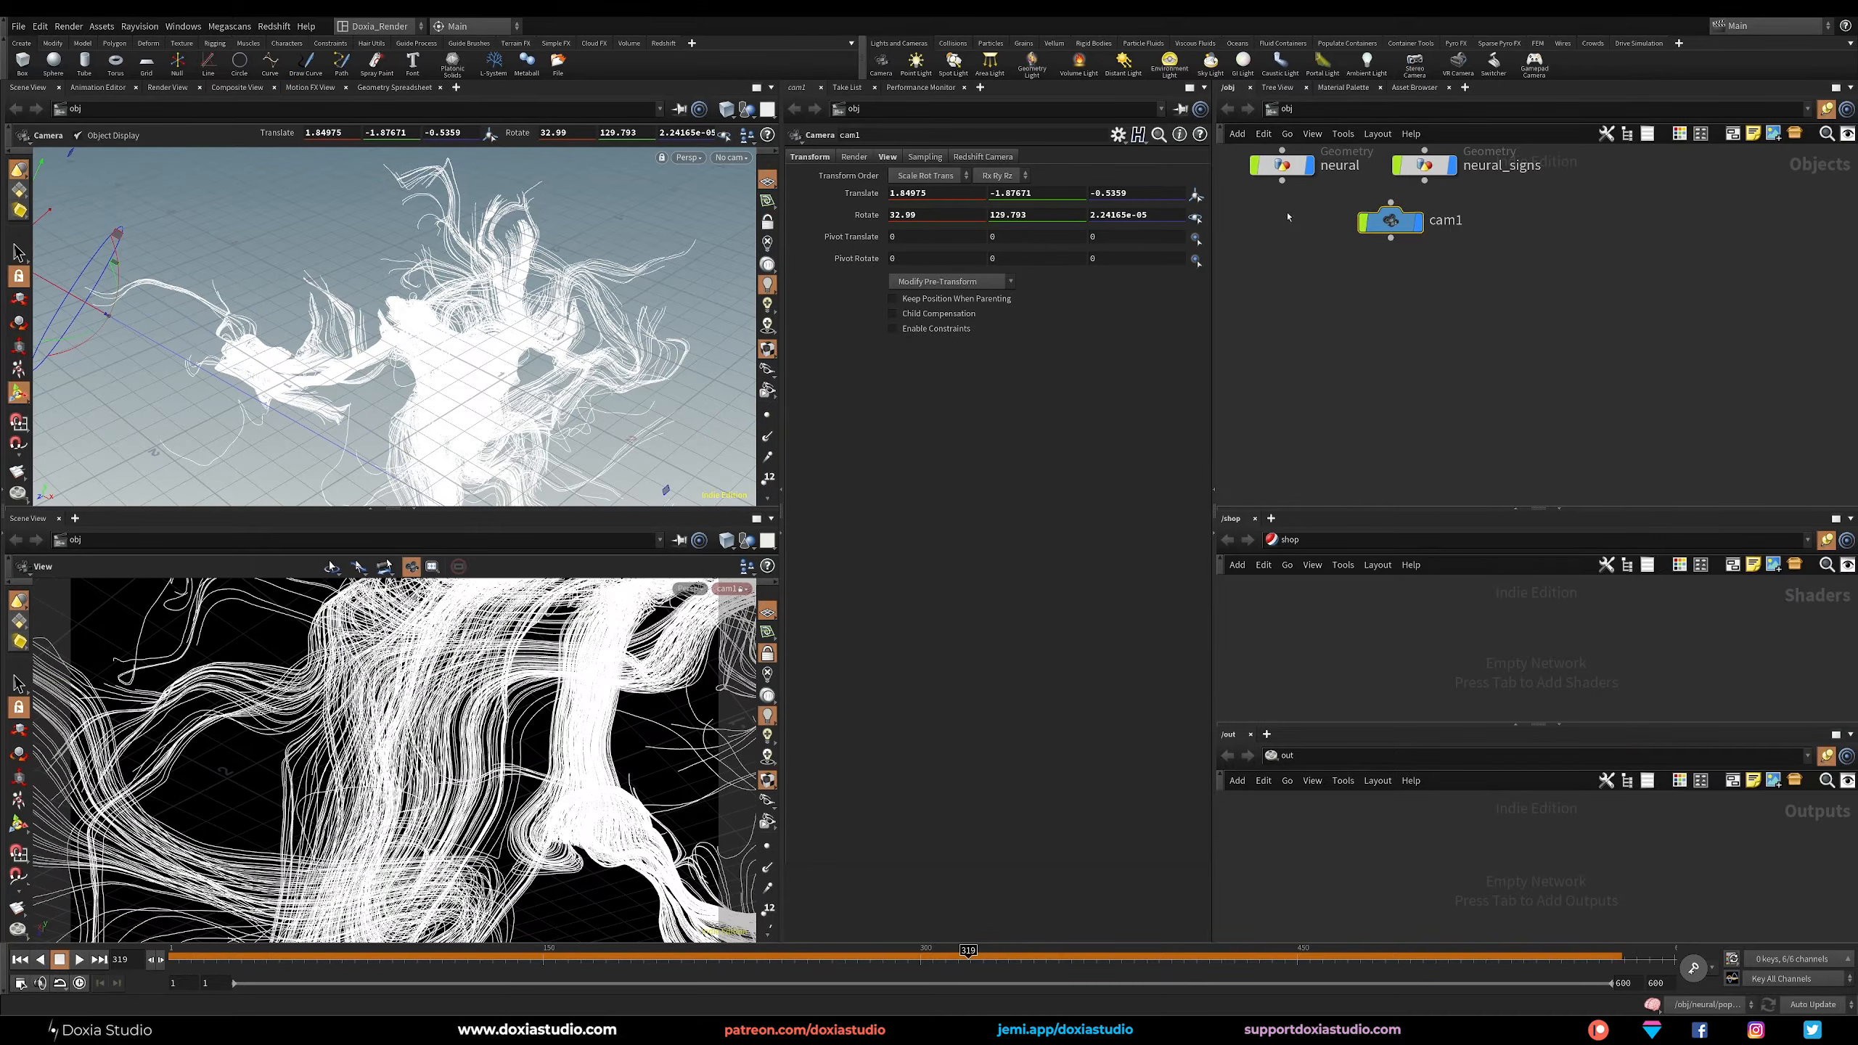
# Check the shot with the neural object hidden, show it again, and reframe cam1 at about translate 2.76, -0.83, 0.60 and rotate 4, 79, 0.
pyautogui.click(1311, 167)
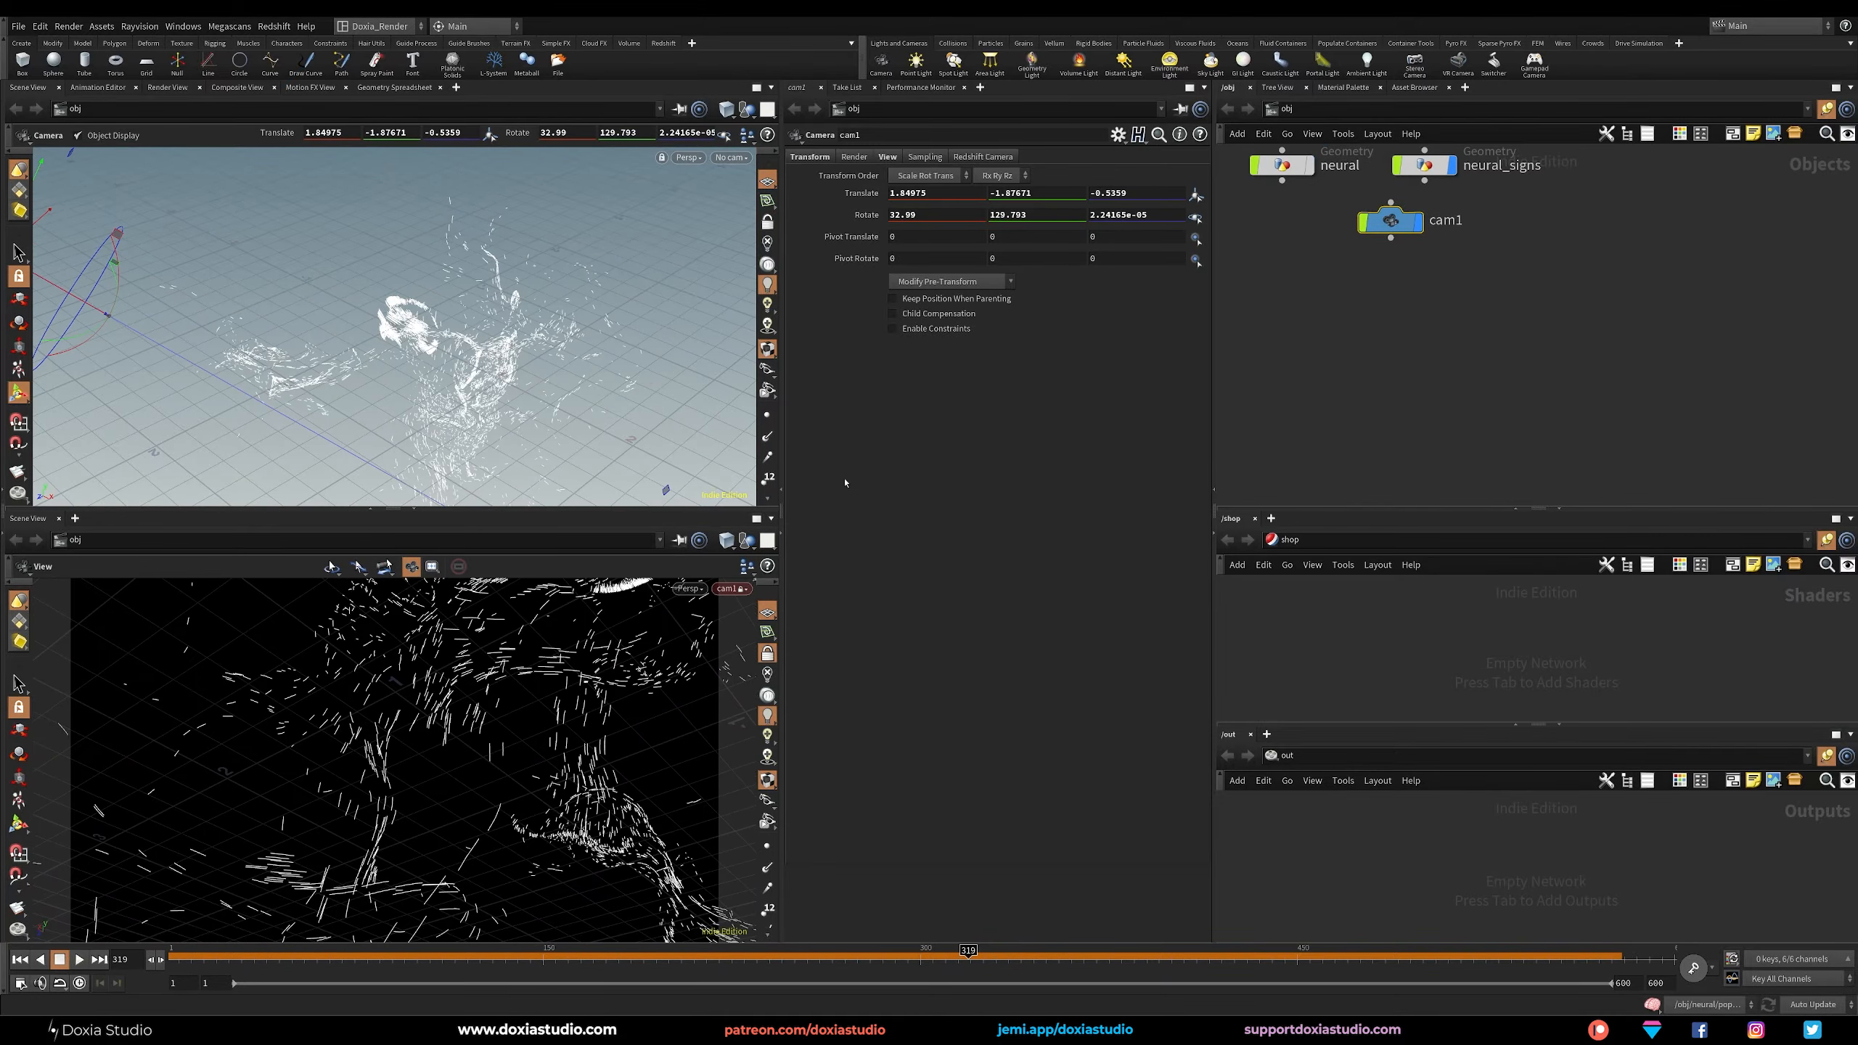
pyautogui.click(1309, 167)
pyautogui.moveTo(407, 744); pyautogui.dragTo(351, 778)
pyautogui.moveTo(351, 779); pyautogui.dragTo(396, 719, button='right')
pyautogui.moveTo(311, 821); pyautogui.dragTo(271, 865, button='middle')
pyautogui.moveTo(271, 865); pyautogui.dragTo(414, 791)
pyautogui.moveTo(681, 779); pyautogui.dragTo(294, 831)
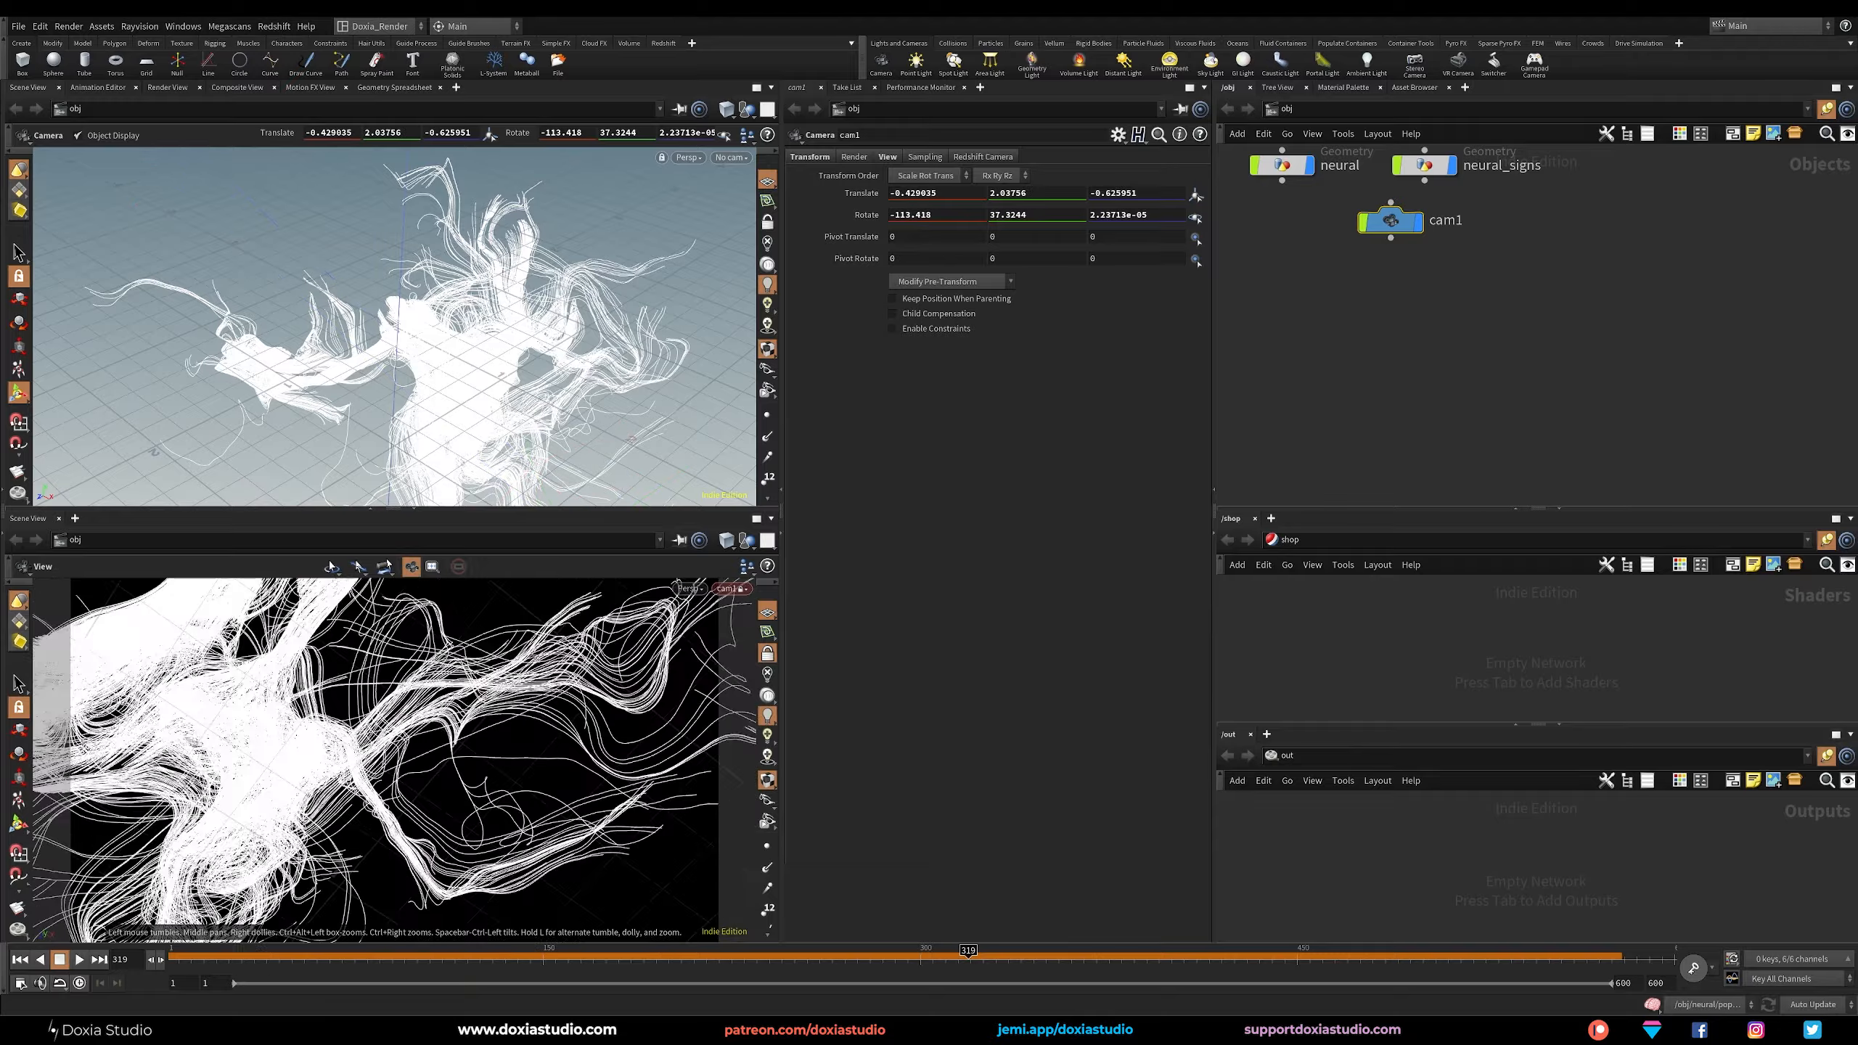
pyautogui.moveTo(301, 754); pyautogui.dragTo(376, 732)
pyautogui.moveTo(225, 643); pyautogui.dragTo(401, 703)
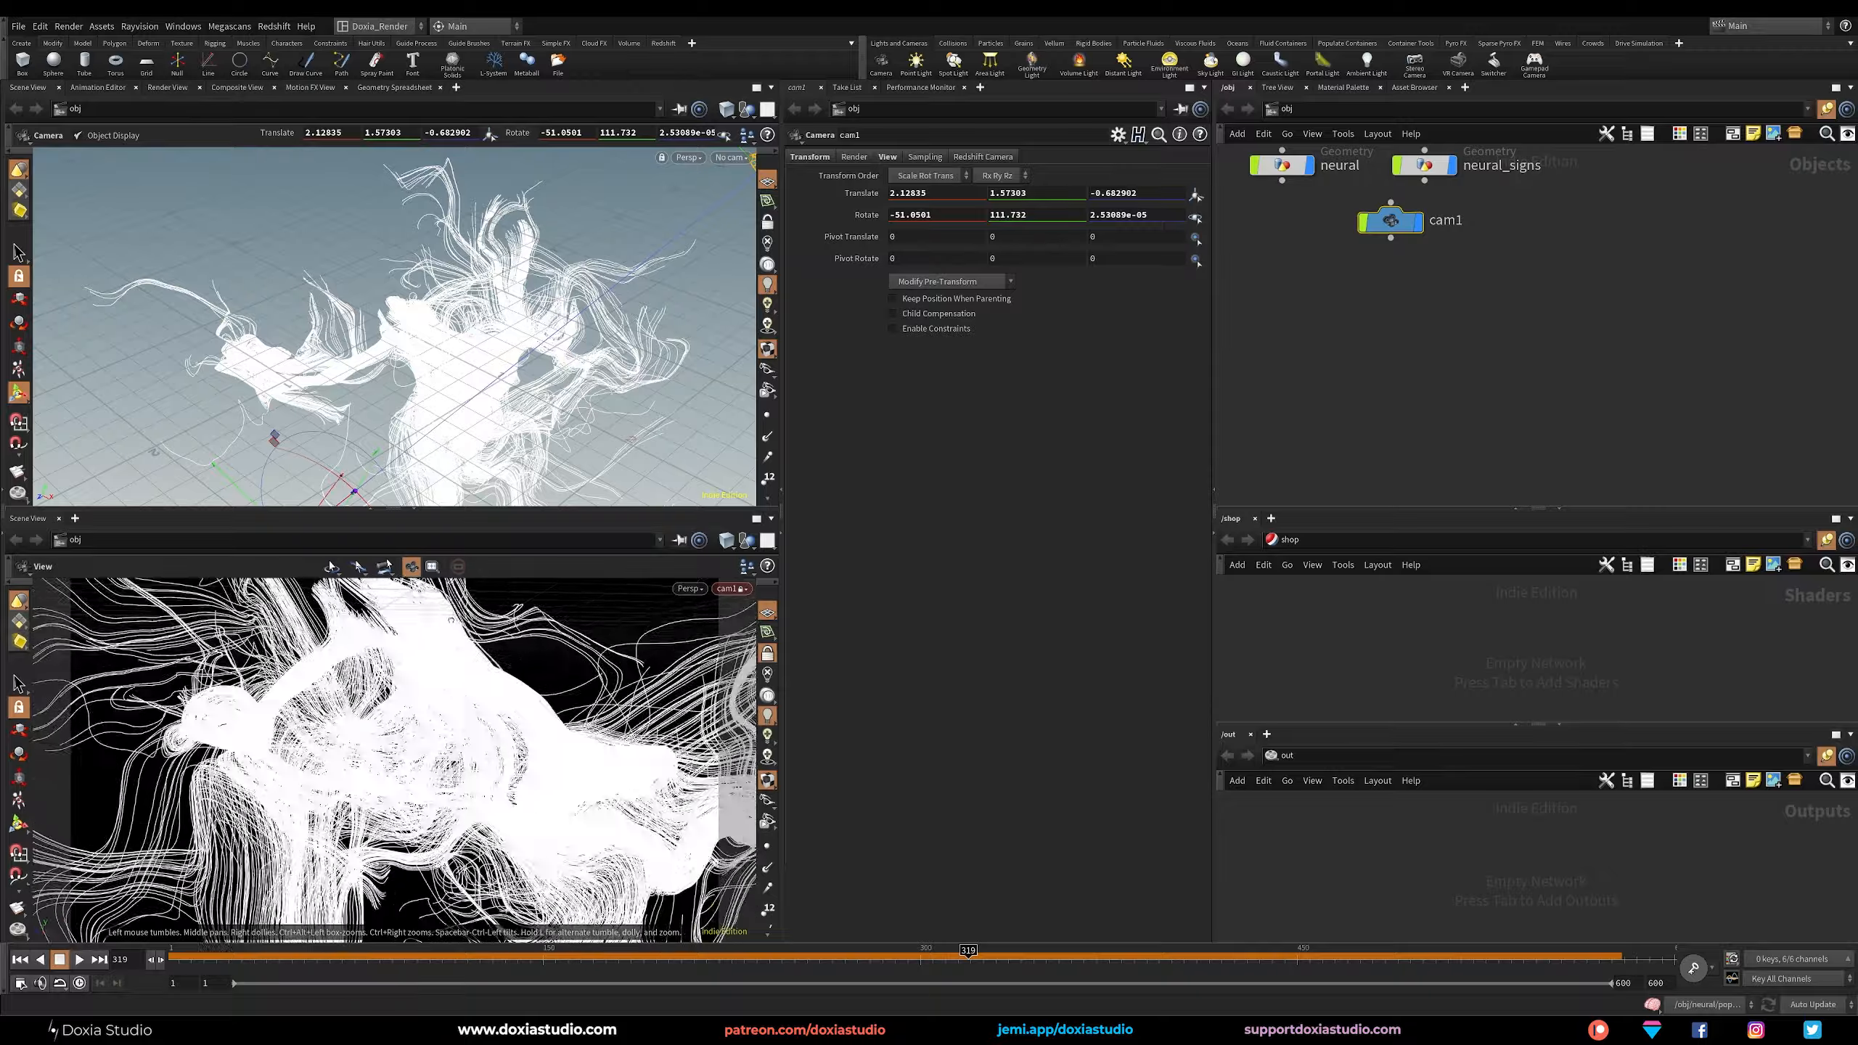
pyautogui.moveTo(451, 620); pyautogui.dragTo(402, 662)
pyautogui.moveTo(377, 606); pyautogui.dragTo(366, 635, button='middle')
pyautogui.moveTo(365, 635); pyautogui.dragTo(344, 677, button='right')
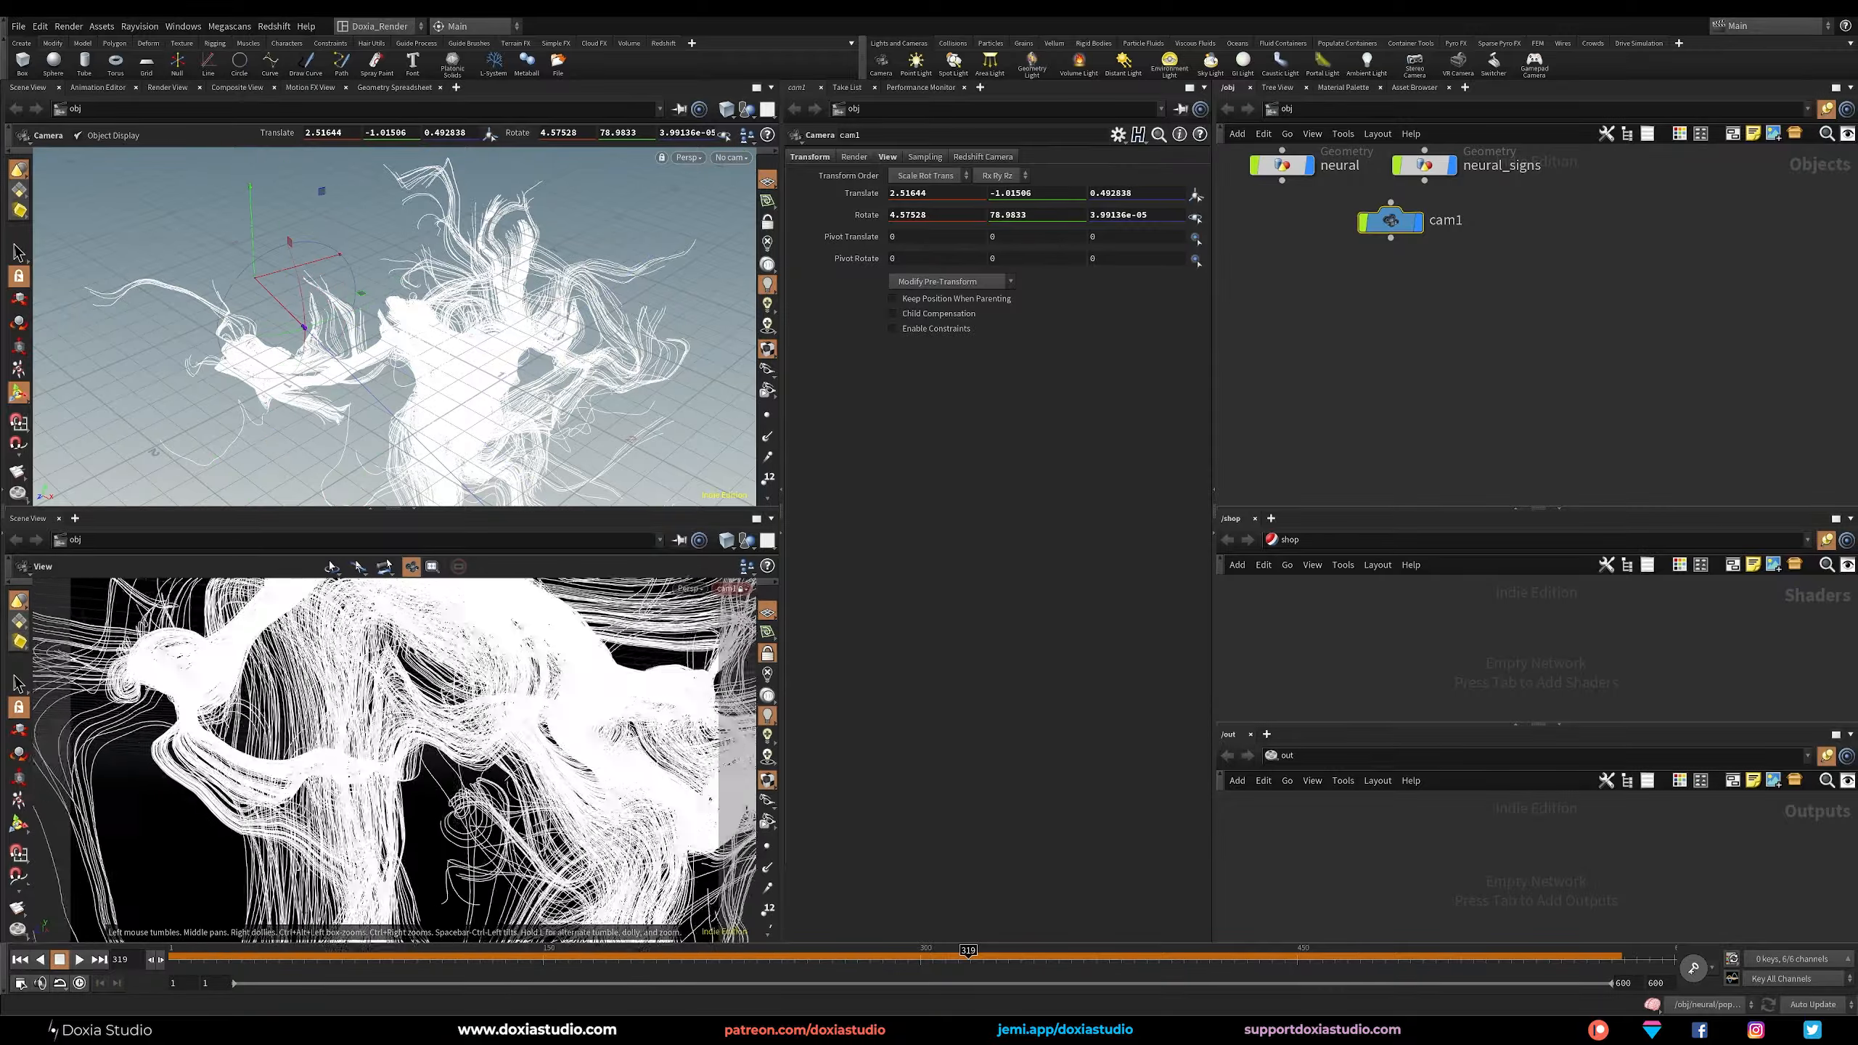
pyautogui.moveTo(344, 677); pyautogui.dragTo(330, 680)
pyautogui.moveTo(329, 681); pyautogui.dragTo(308, 725, button='middle')
pyautogui.moveTo(363, 753); pyautogui.dragTo(348, 757)
pyautogui.moveTo(348, 757); pyautogui.dragTo(346, 745, button='right')
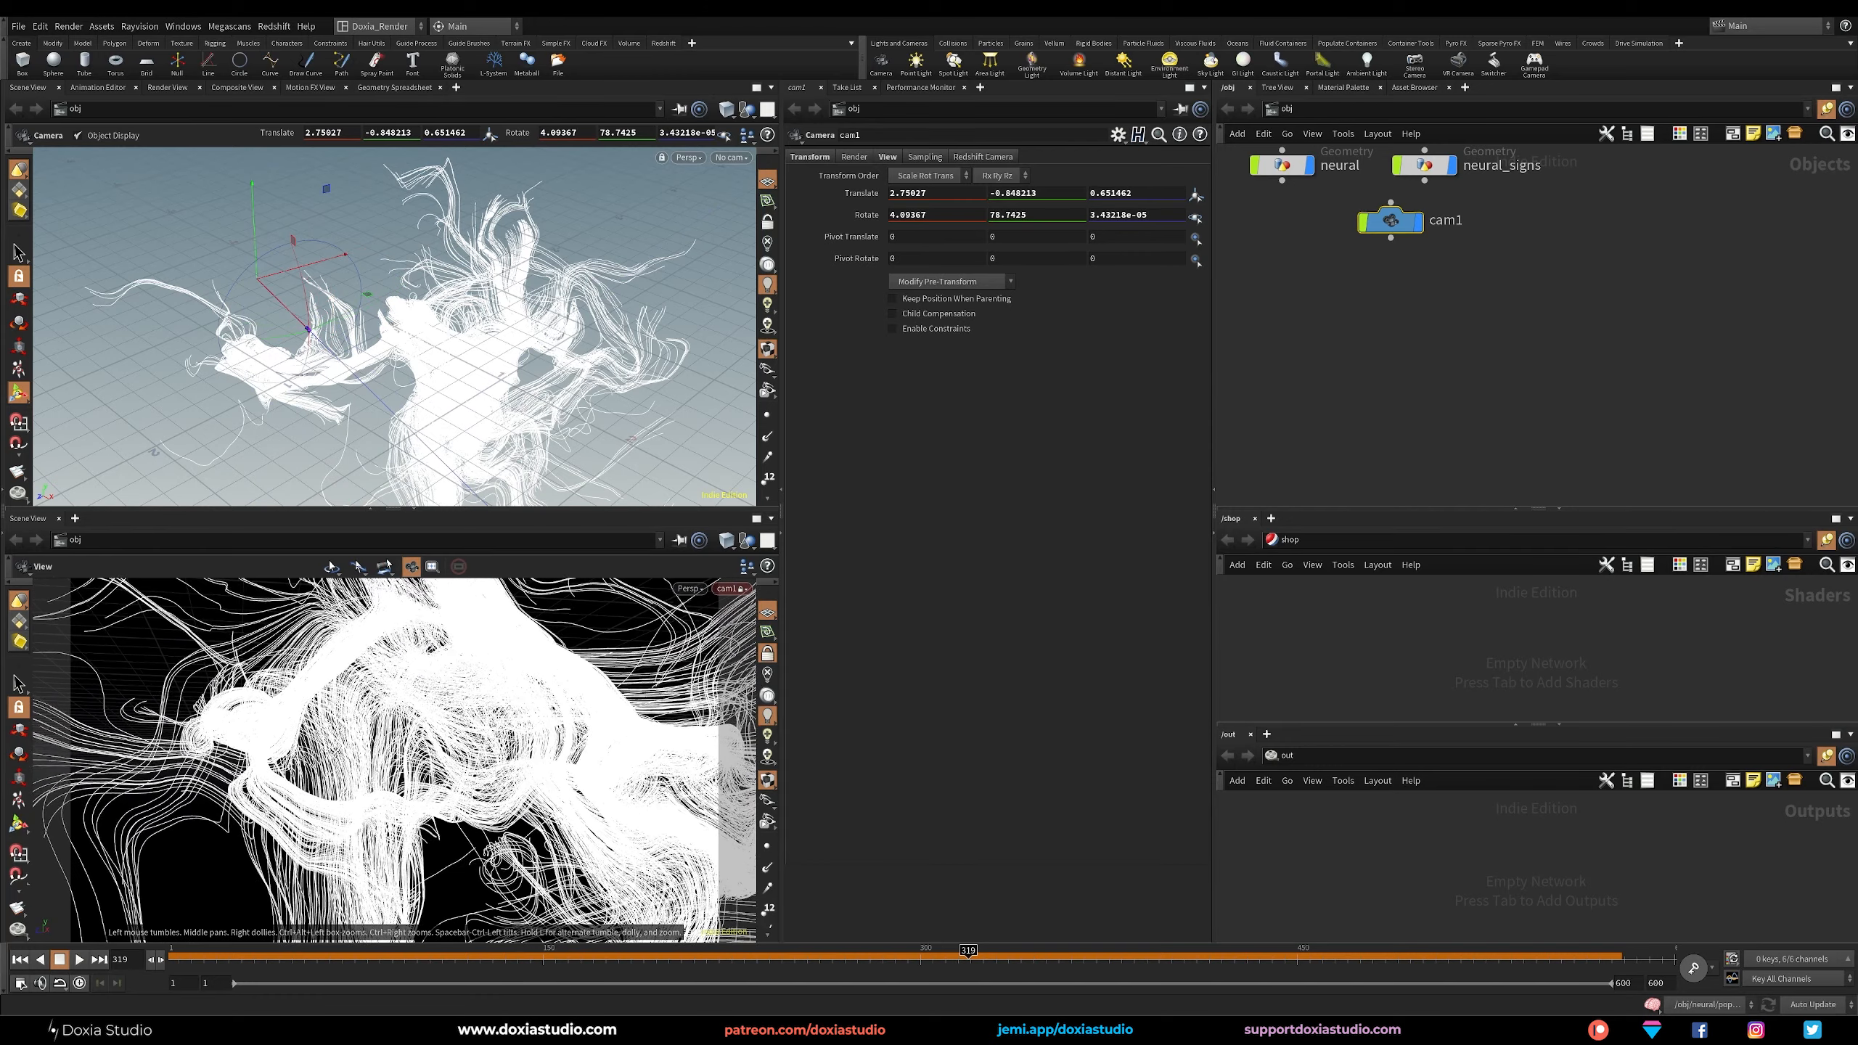
pyautogui.moveTo(331, 750); pyautogui.dragTo(330, 752, button='middle')
# Lay out the object nodes neatly and add a Redshift dome light to the scene.
pyautogui.press('l')
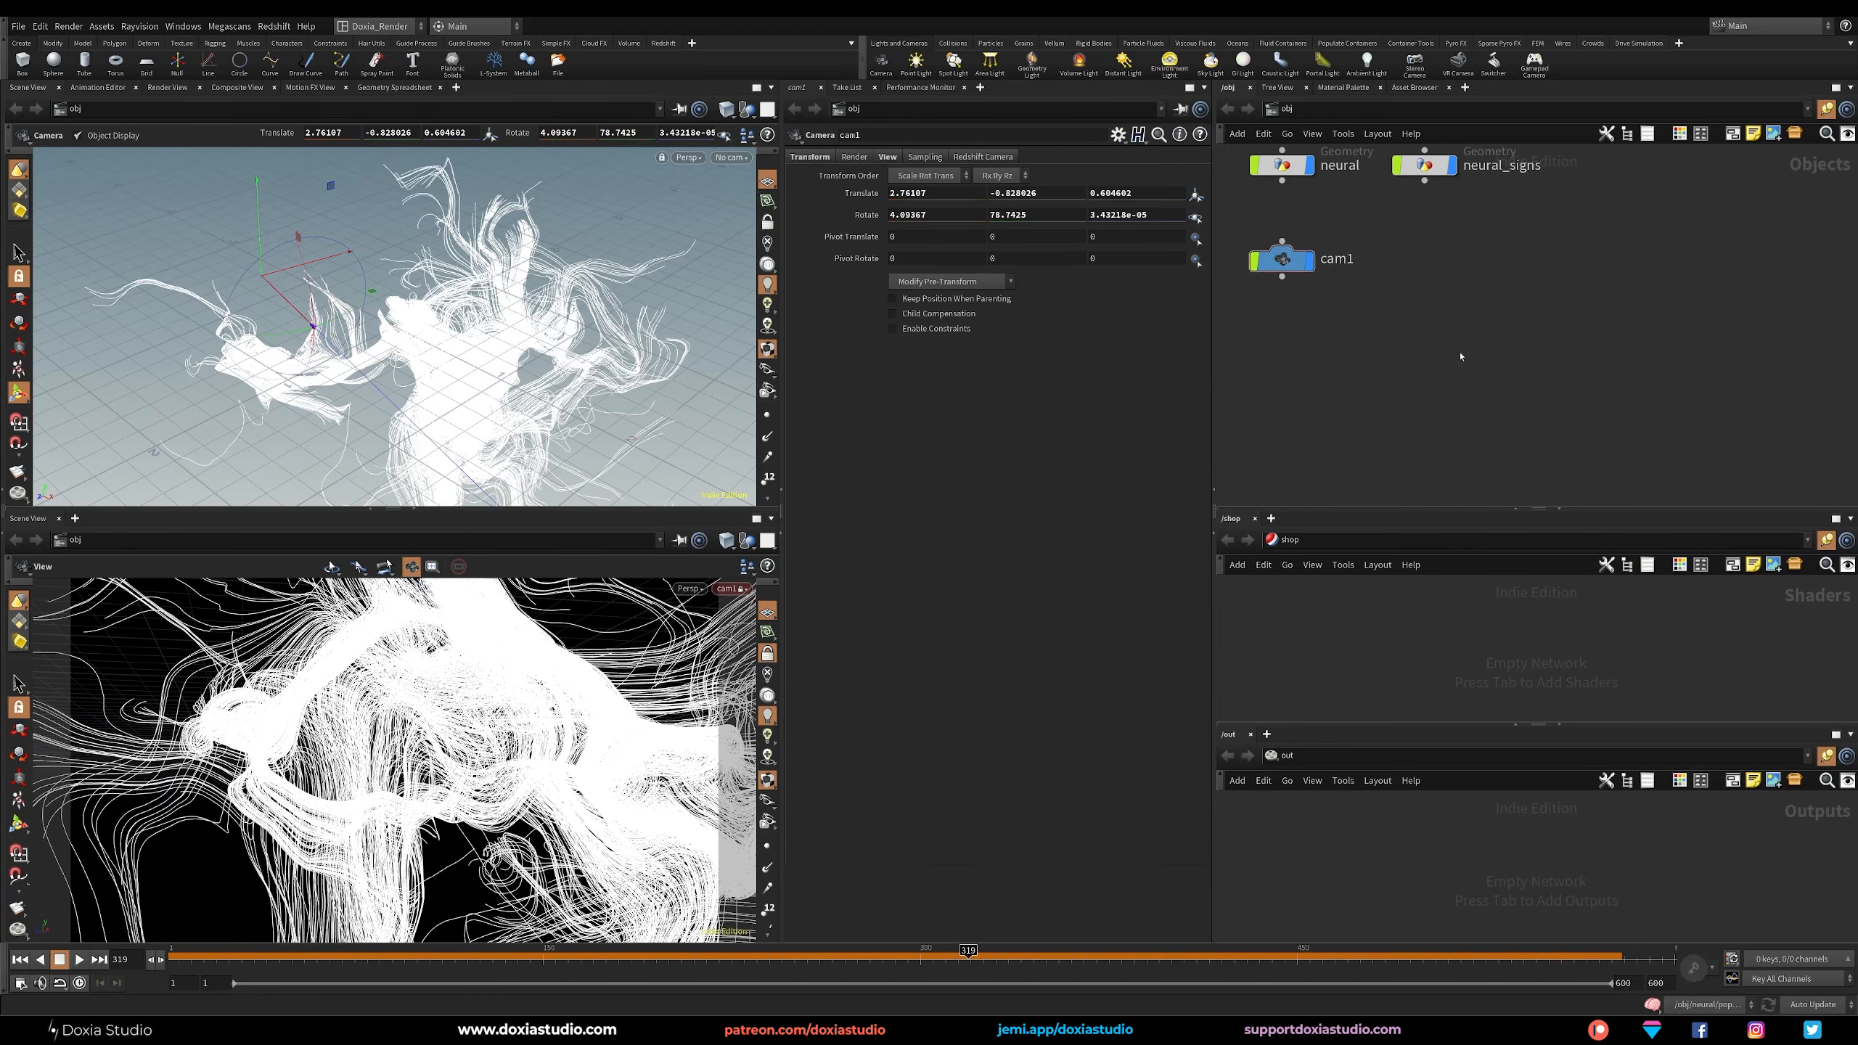
pyautogui.press('Tab')
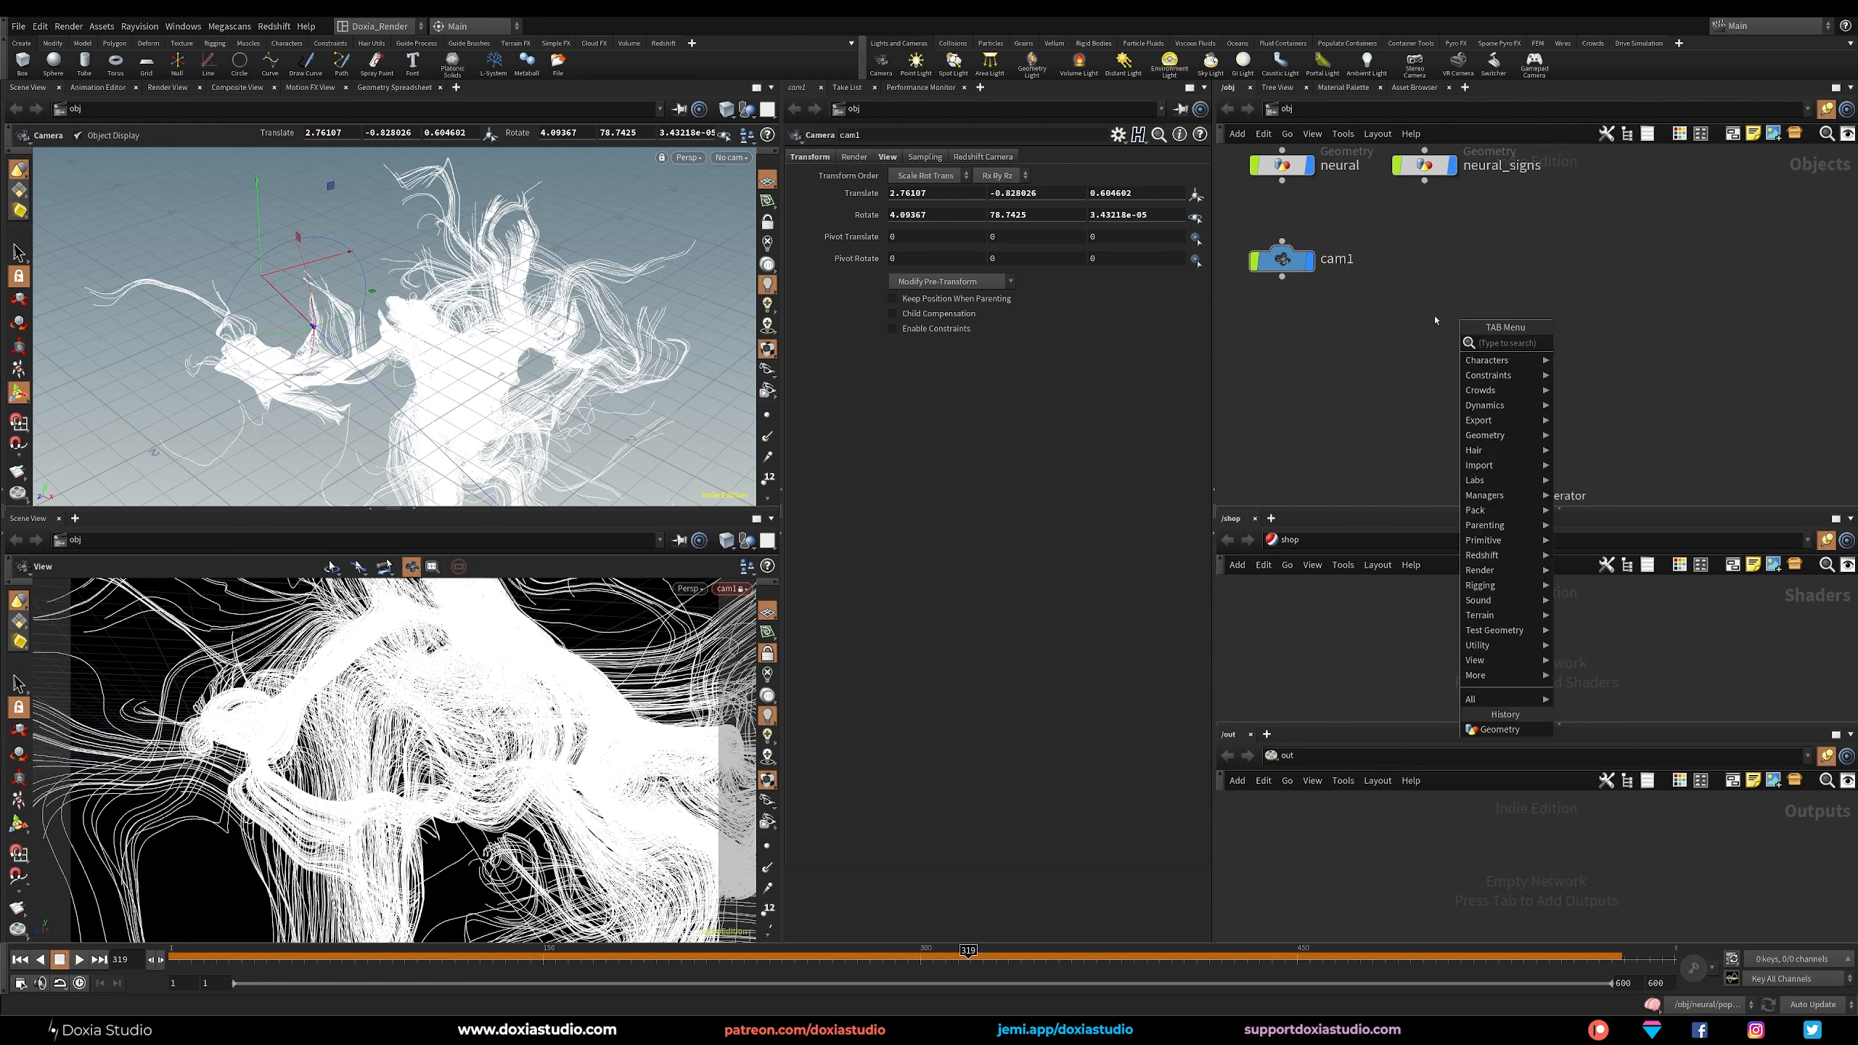
pyautogui.press('Escape')
pyautogui.click(663, 42)
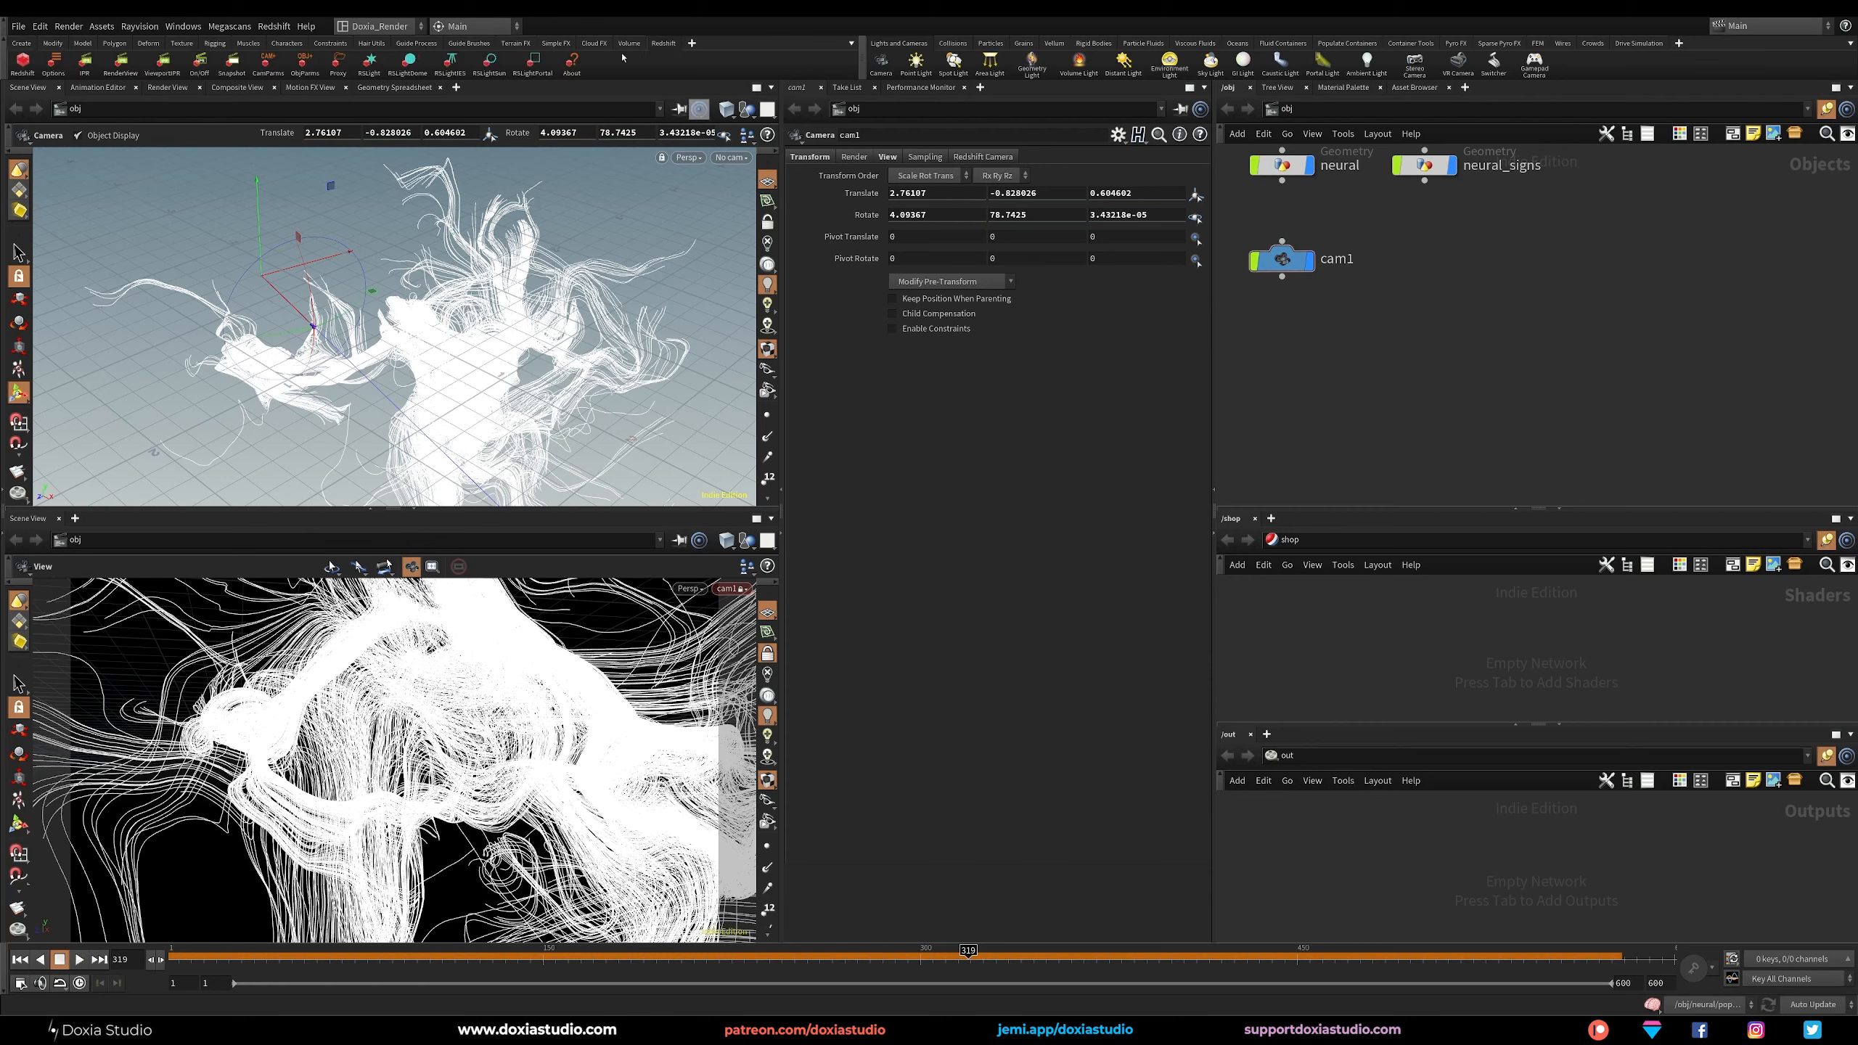
pyautogui.click(409, 65)
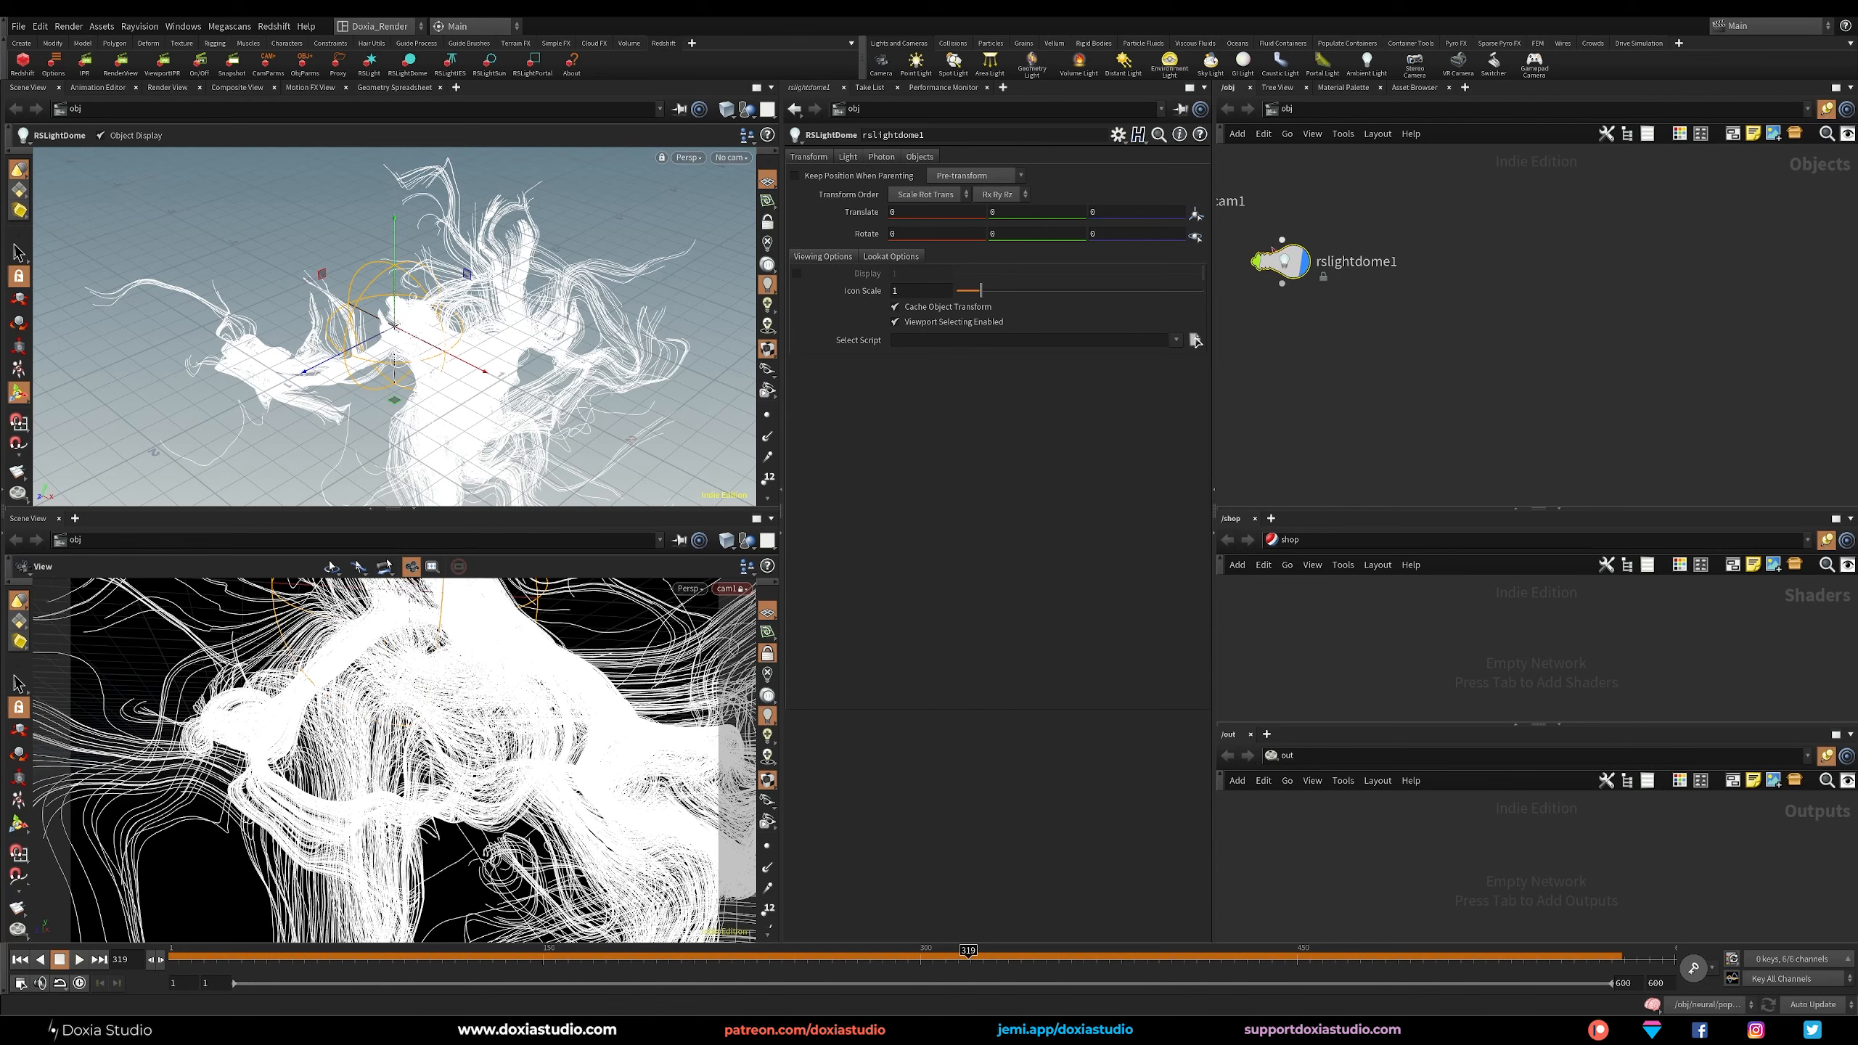
# Assign satara_night_no_lamps_8k.hdr from the hdrihaven folder as the dome light's Dome Map.
pyautogui.click(848, 157)
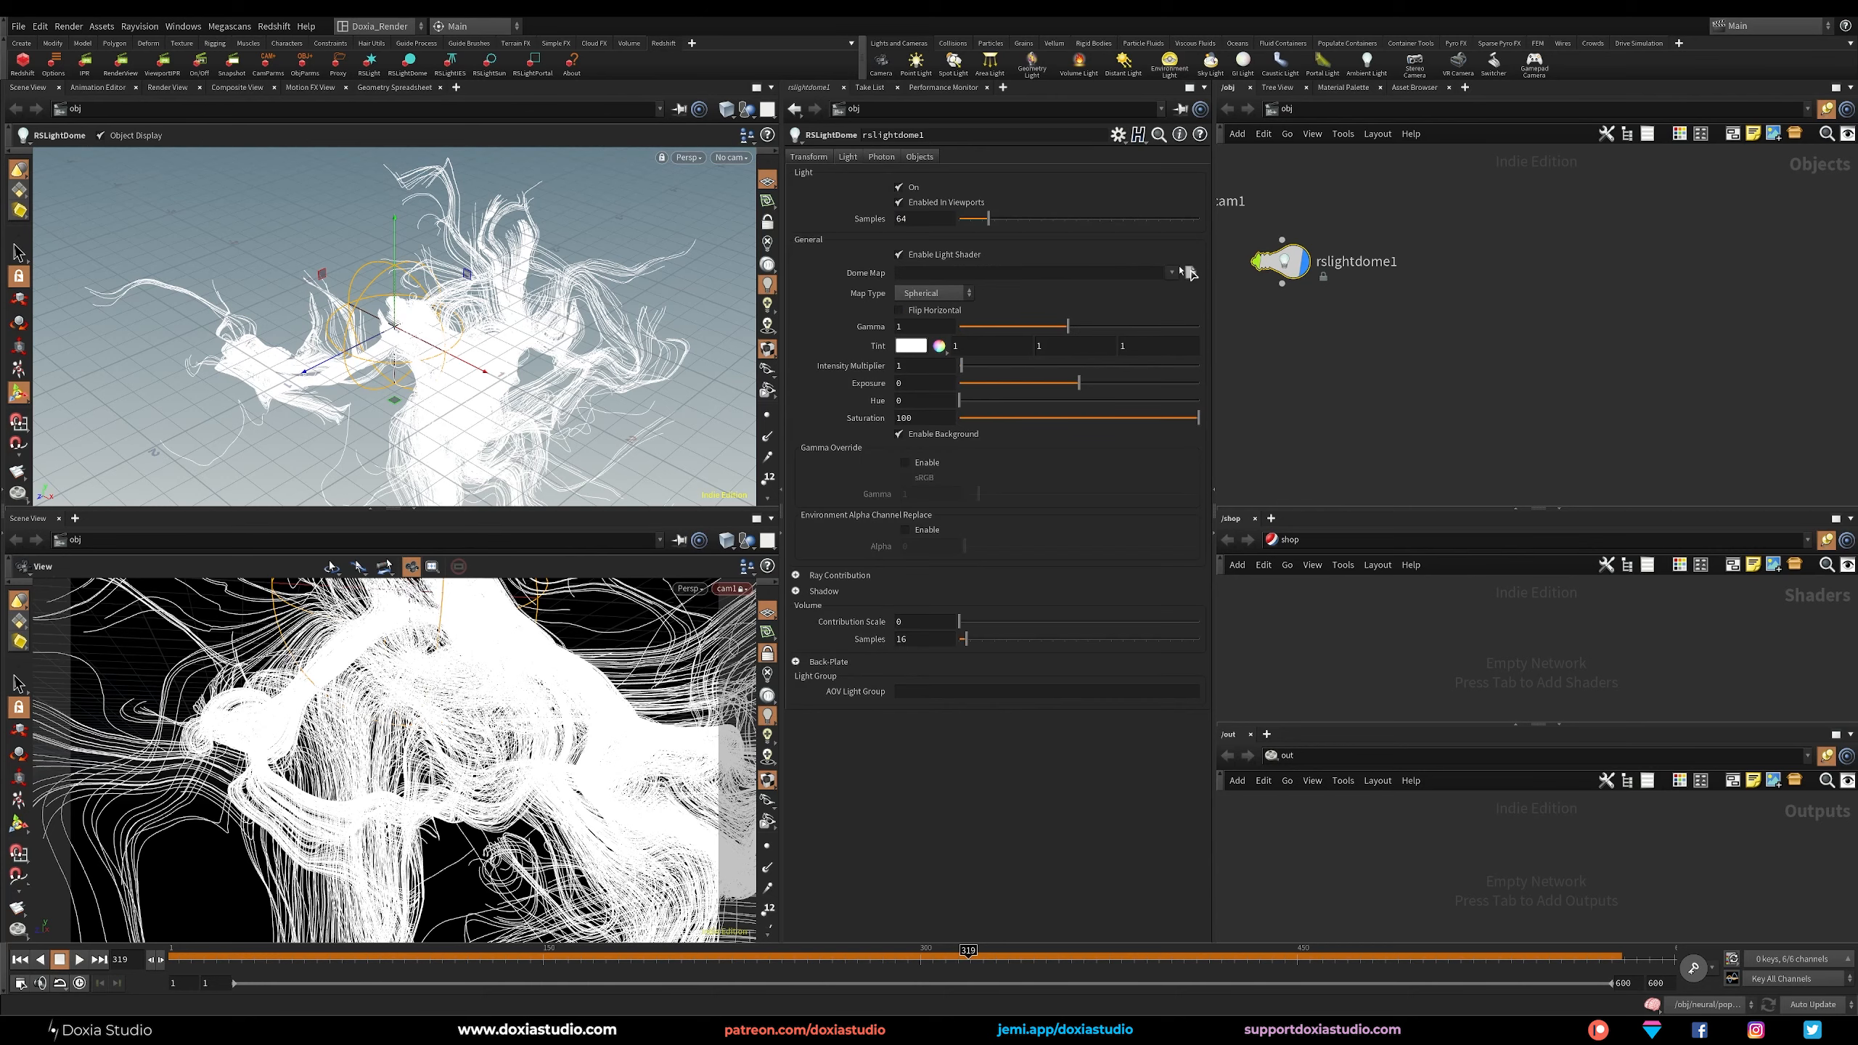
pyautogui.click(1189, 273)
pyautogui.click(702, 518)
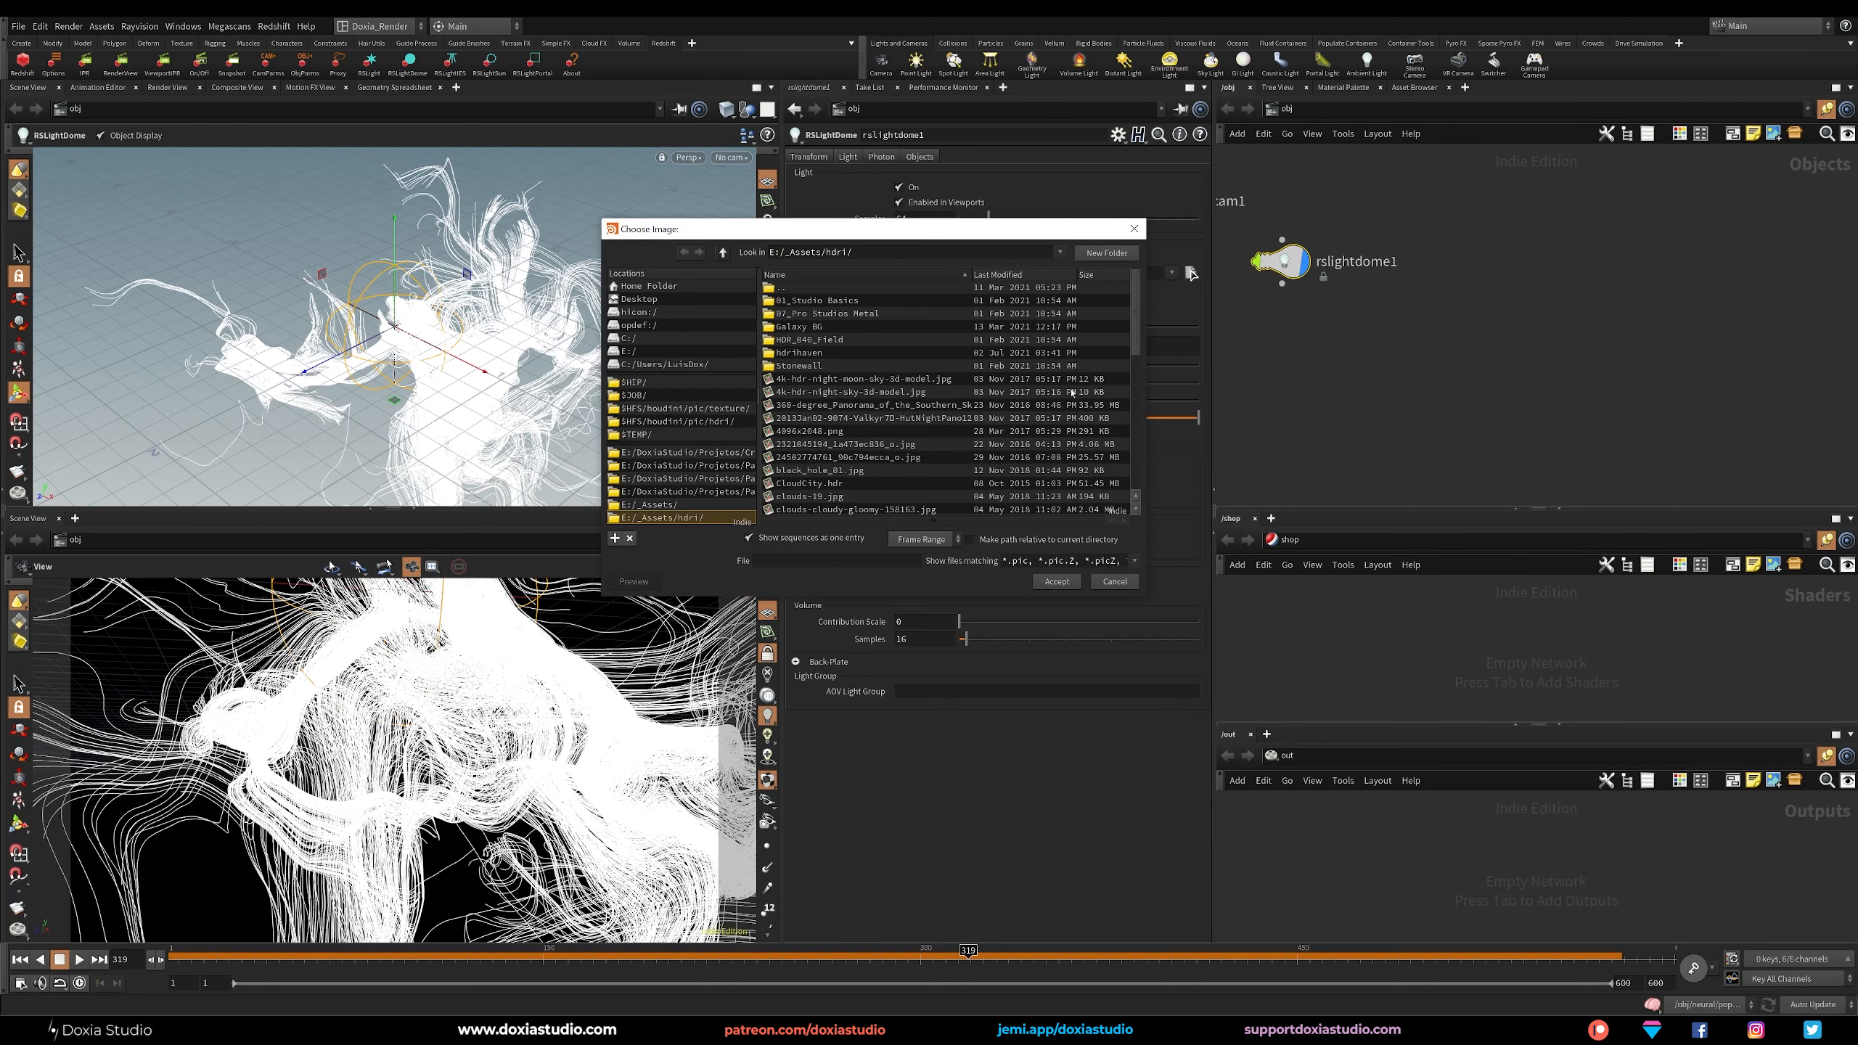
pyautogui.scroll(-1, 1141, 323)
pyautogui.click(889, 339)
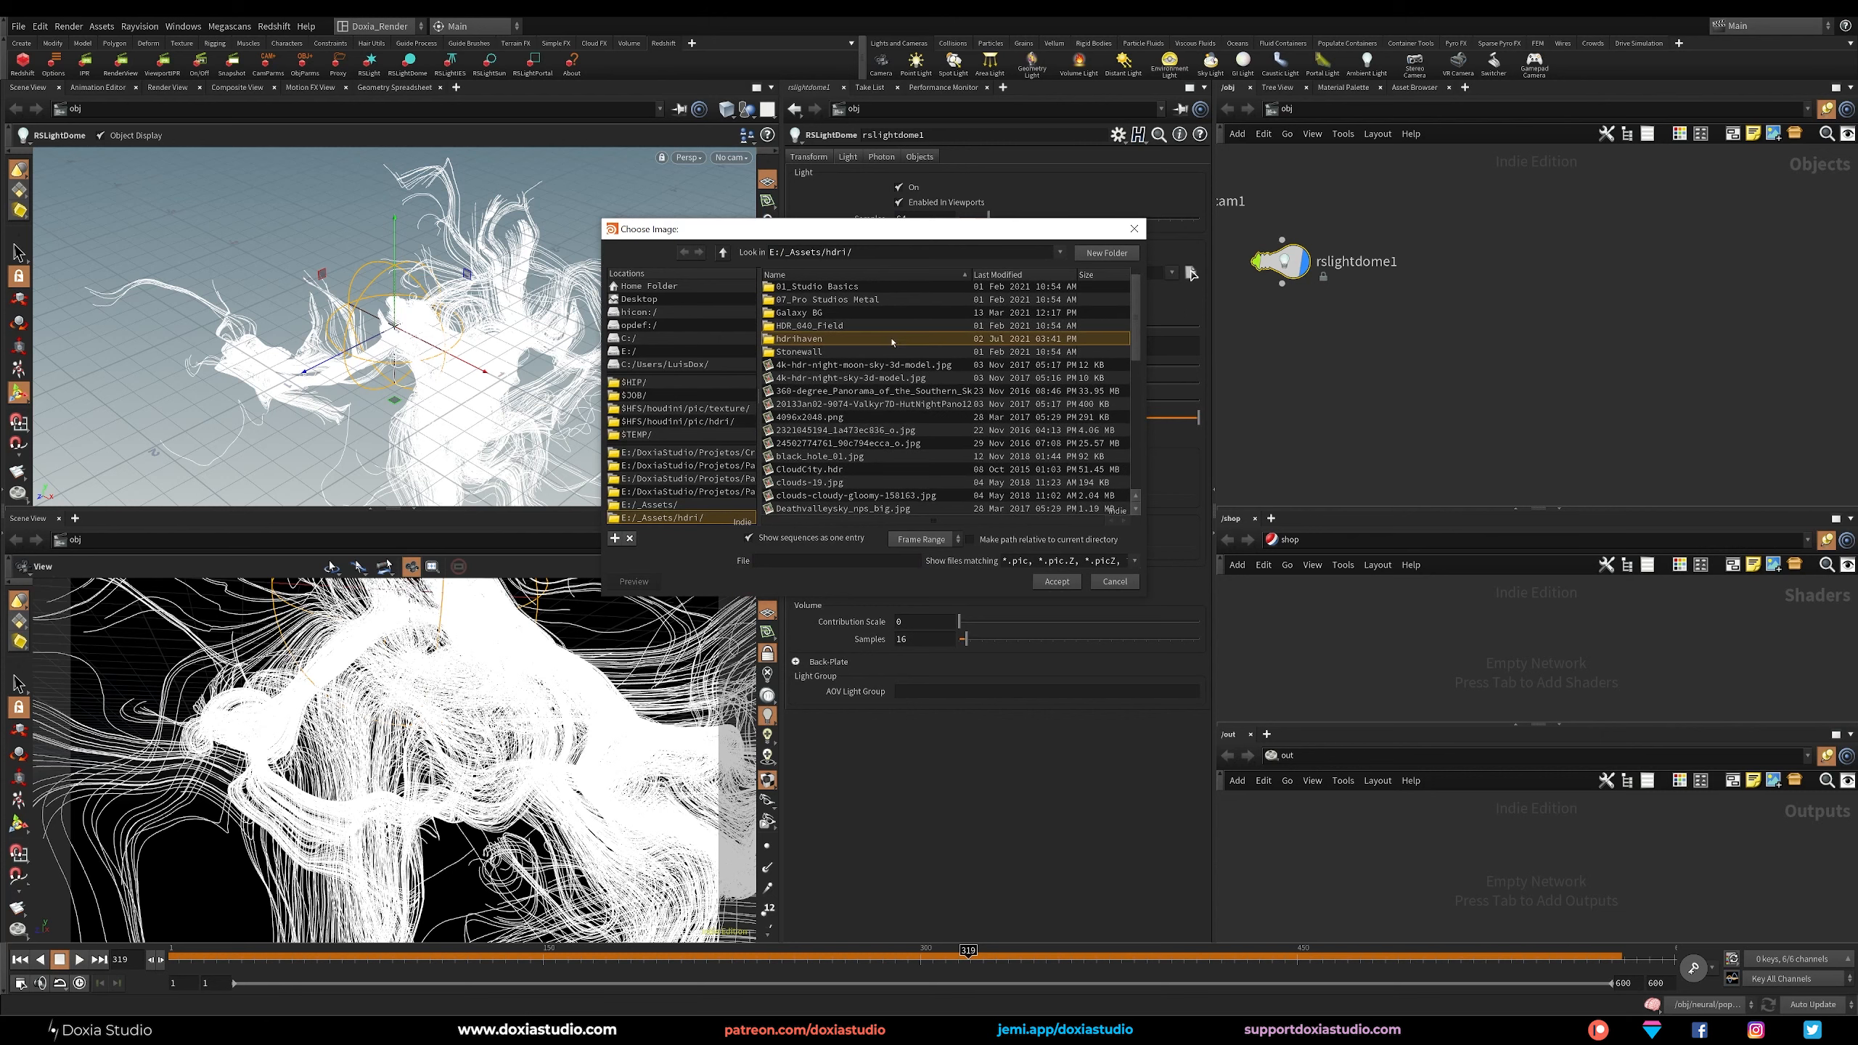
pyautogui.doubleClick(891, 339)
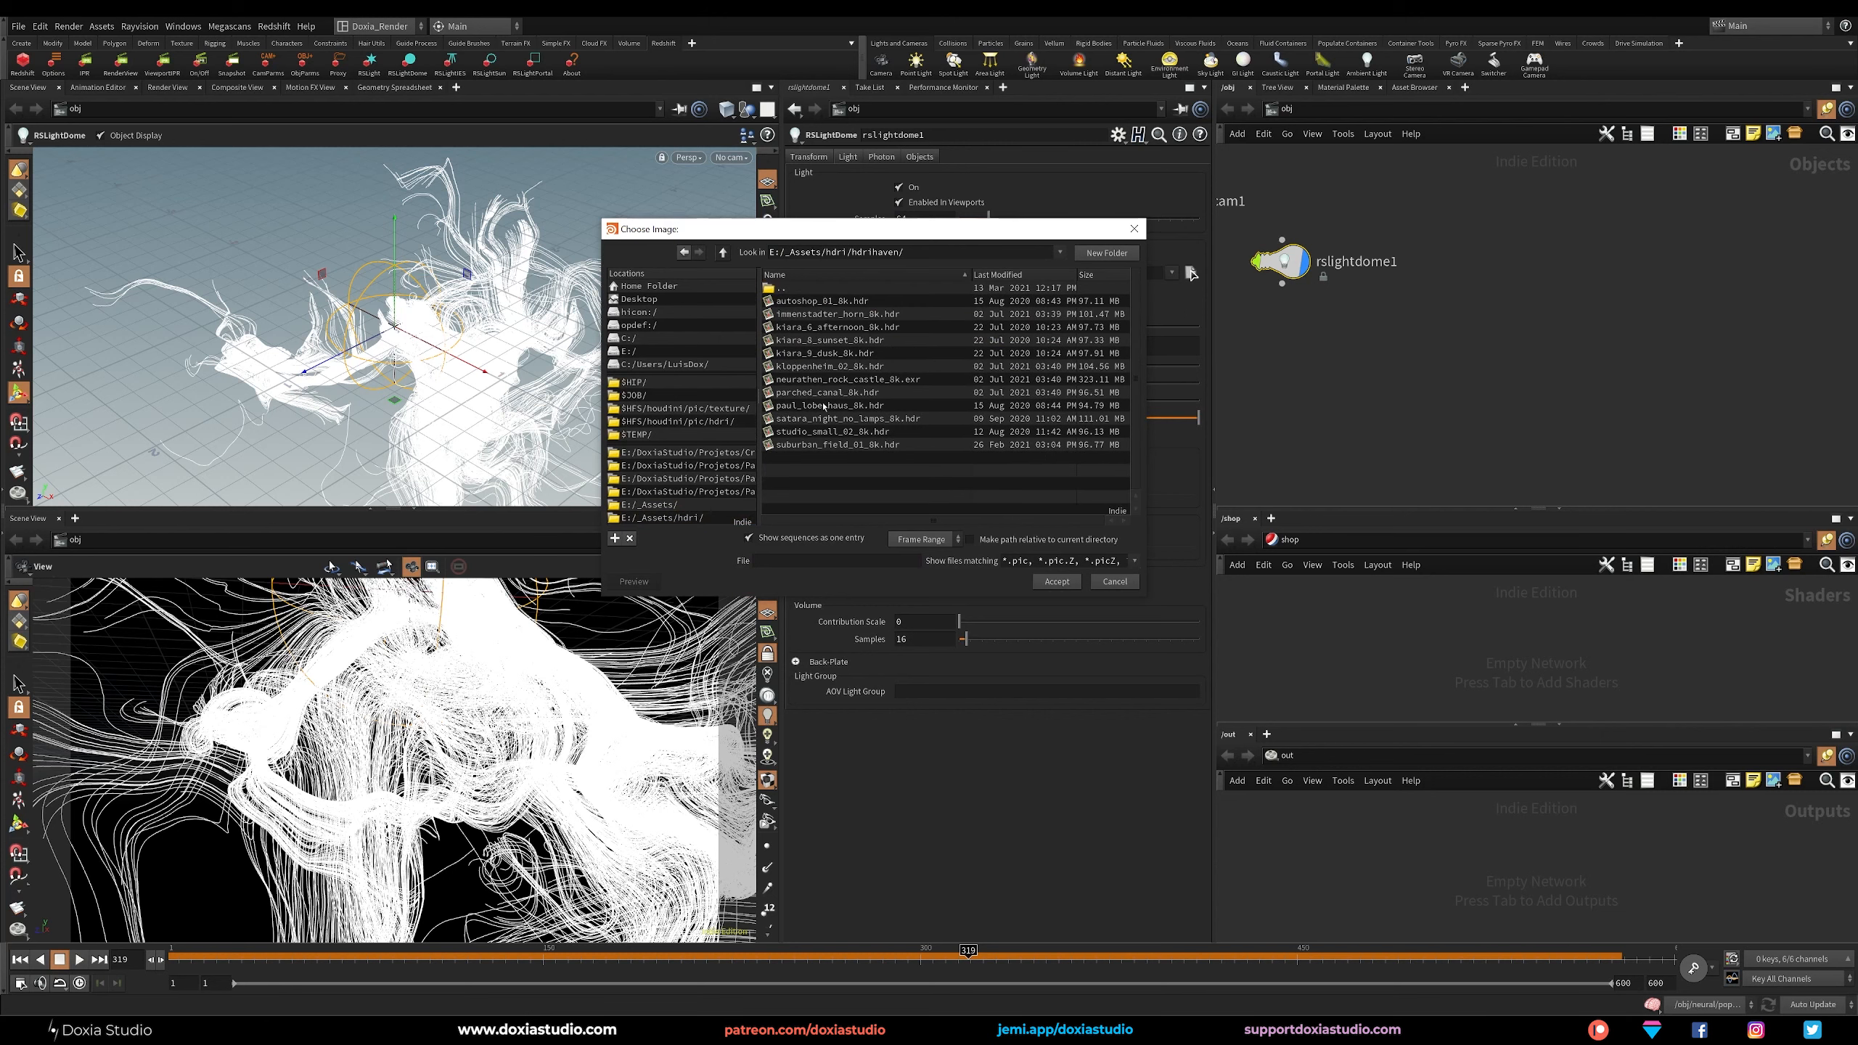
pyautogui.click(841, 420)
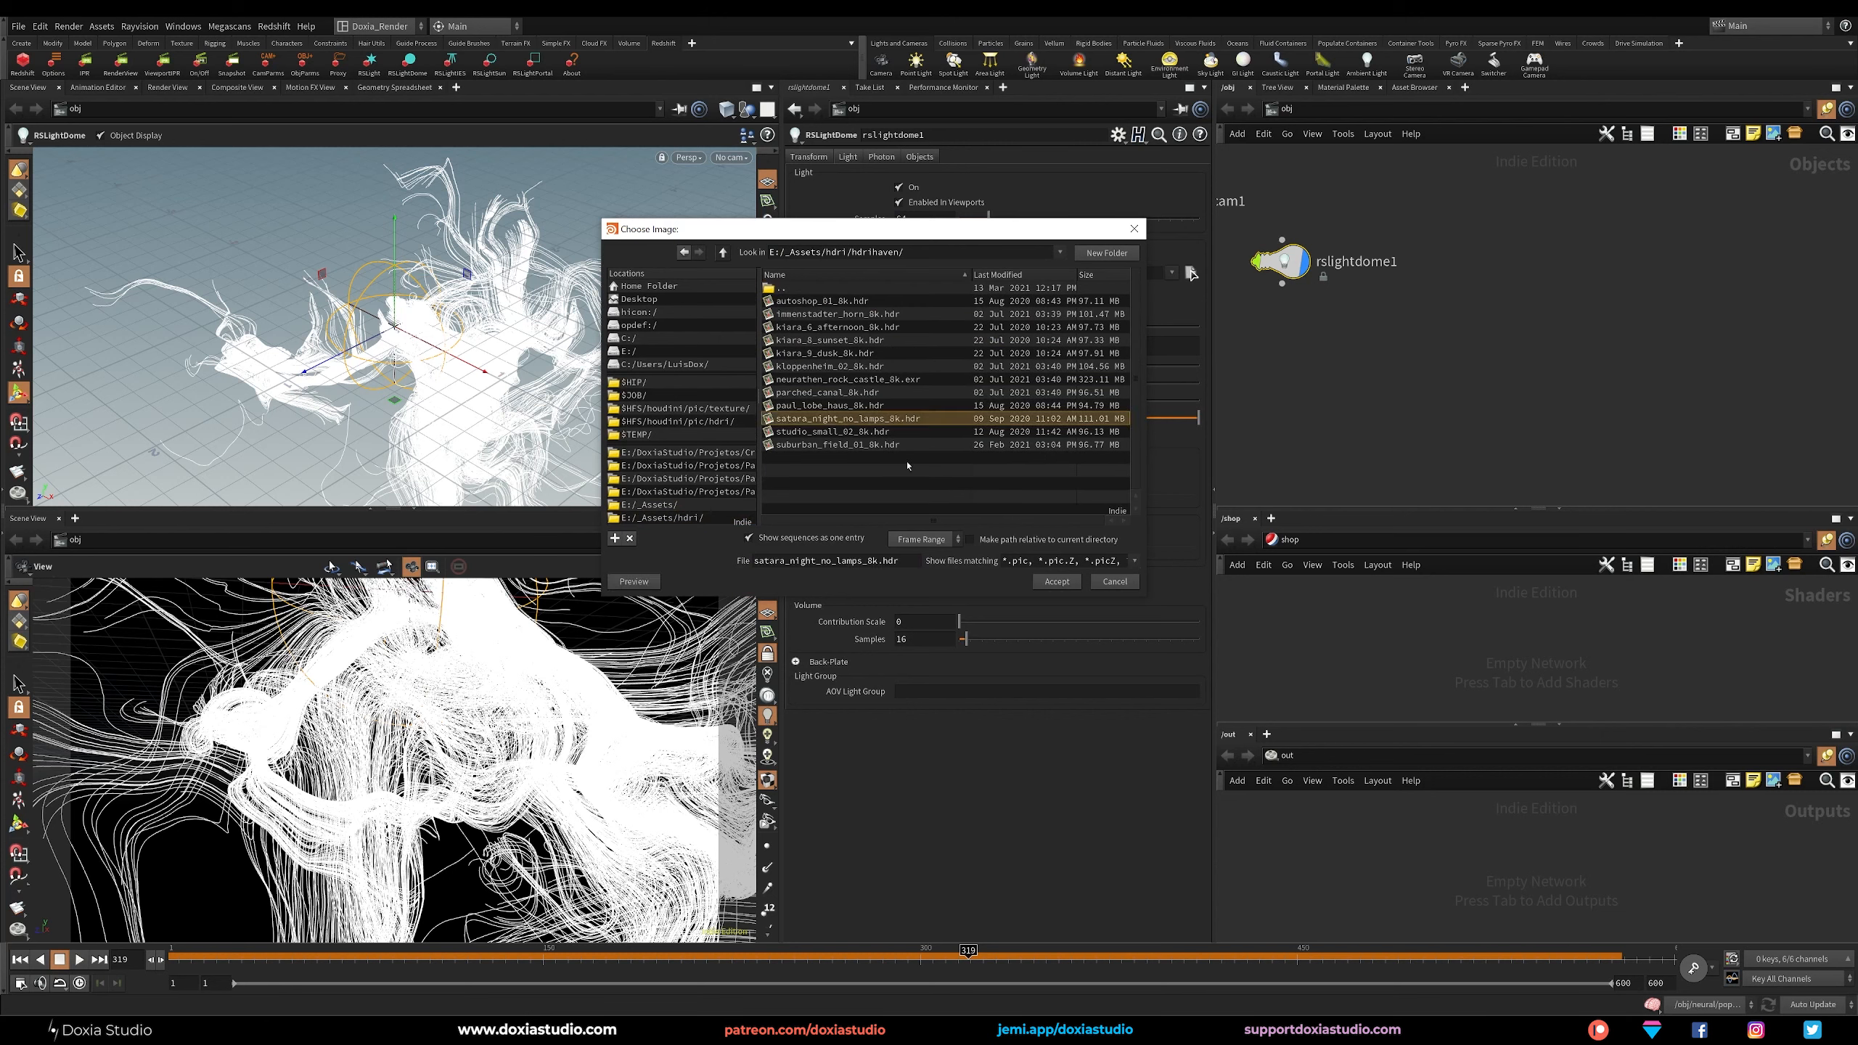
pyautogui.click(1056, 582)
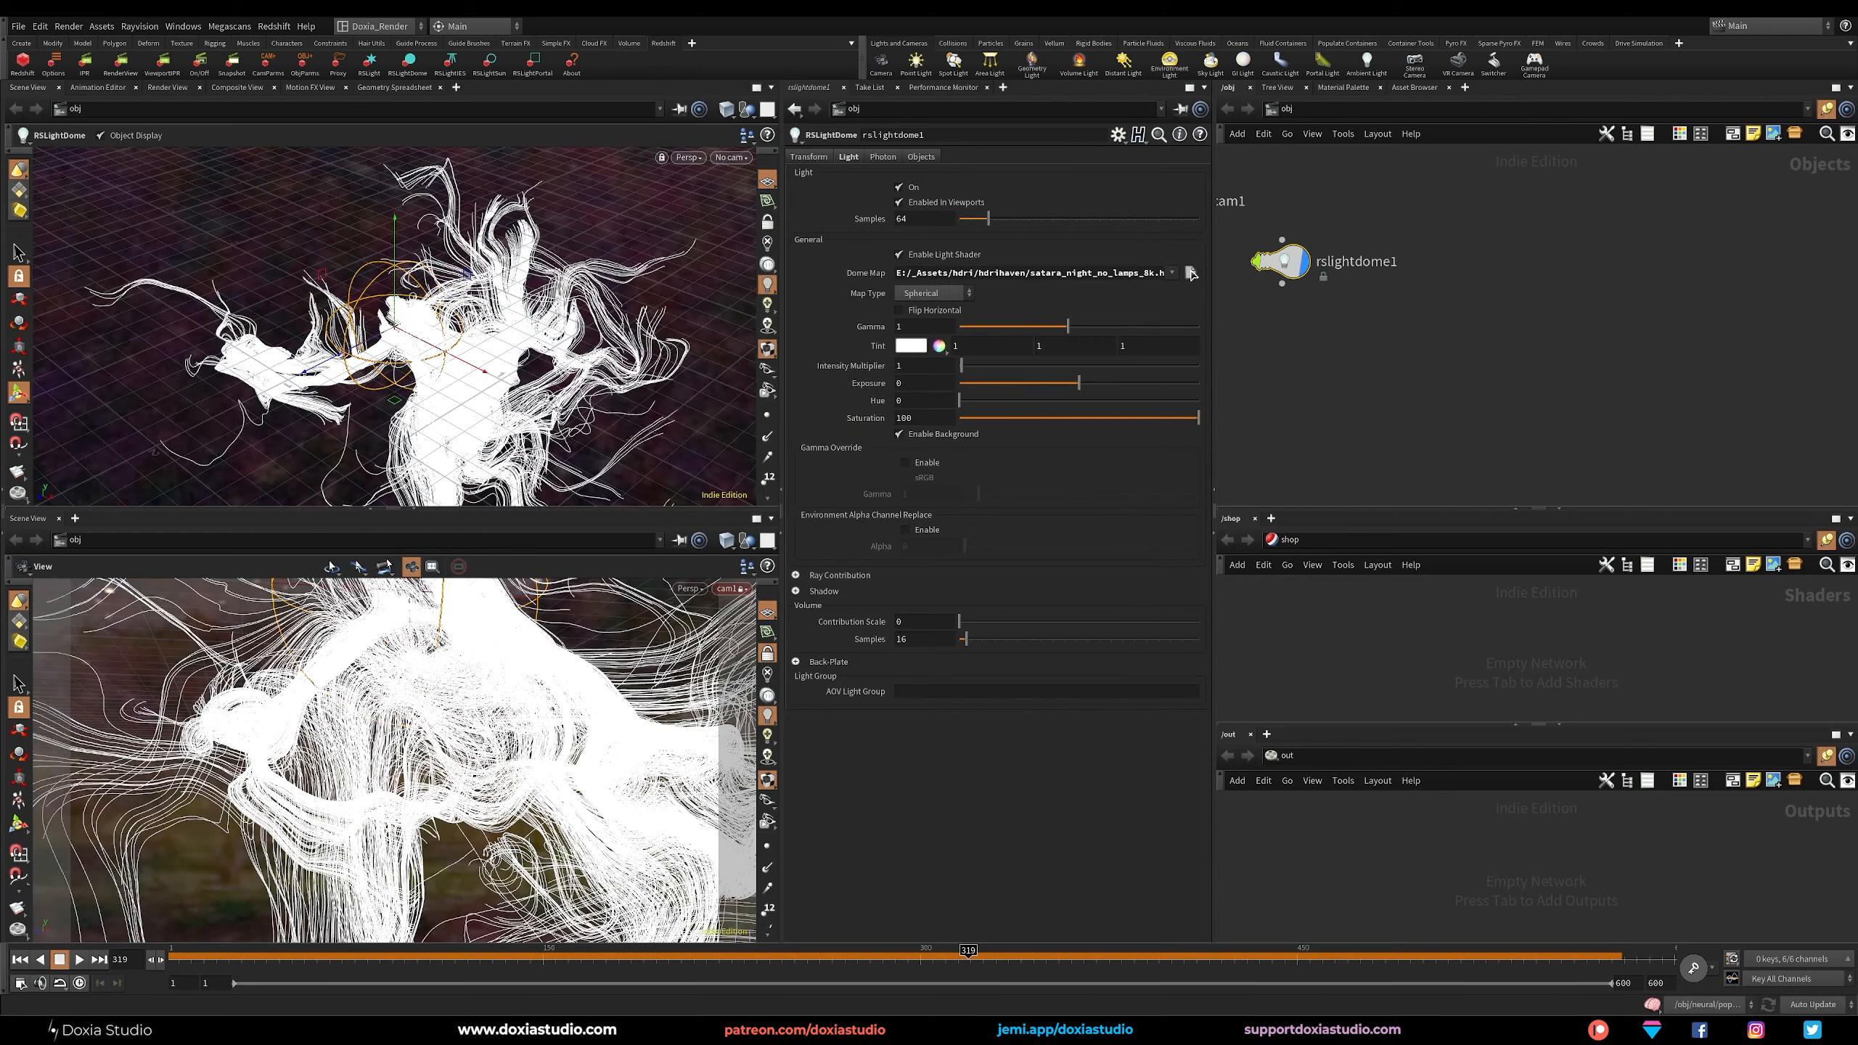
# Disable Enabled in Viewports and Enable Background on the dome light, and arrange its node below cam1.
pyautogui.moveTo(554, 408)
pyautogui.keyDown('alt'); pyautogui.mouseDown()
pyautogui.moveTo(585, 315)
pyautogui.moveTo(537, 274)
pyautogui.moveTo(483, 296)
pyautogui.moveTo(513, 384)
pyautogui.moveTo(545, 391)
pyautogui.mouseUp(); pyautogui.keyUp('alt')
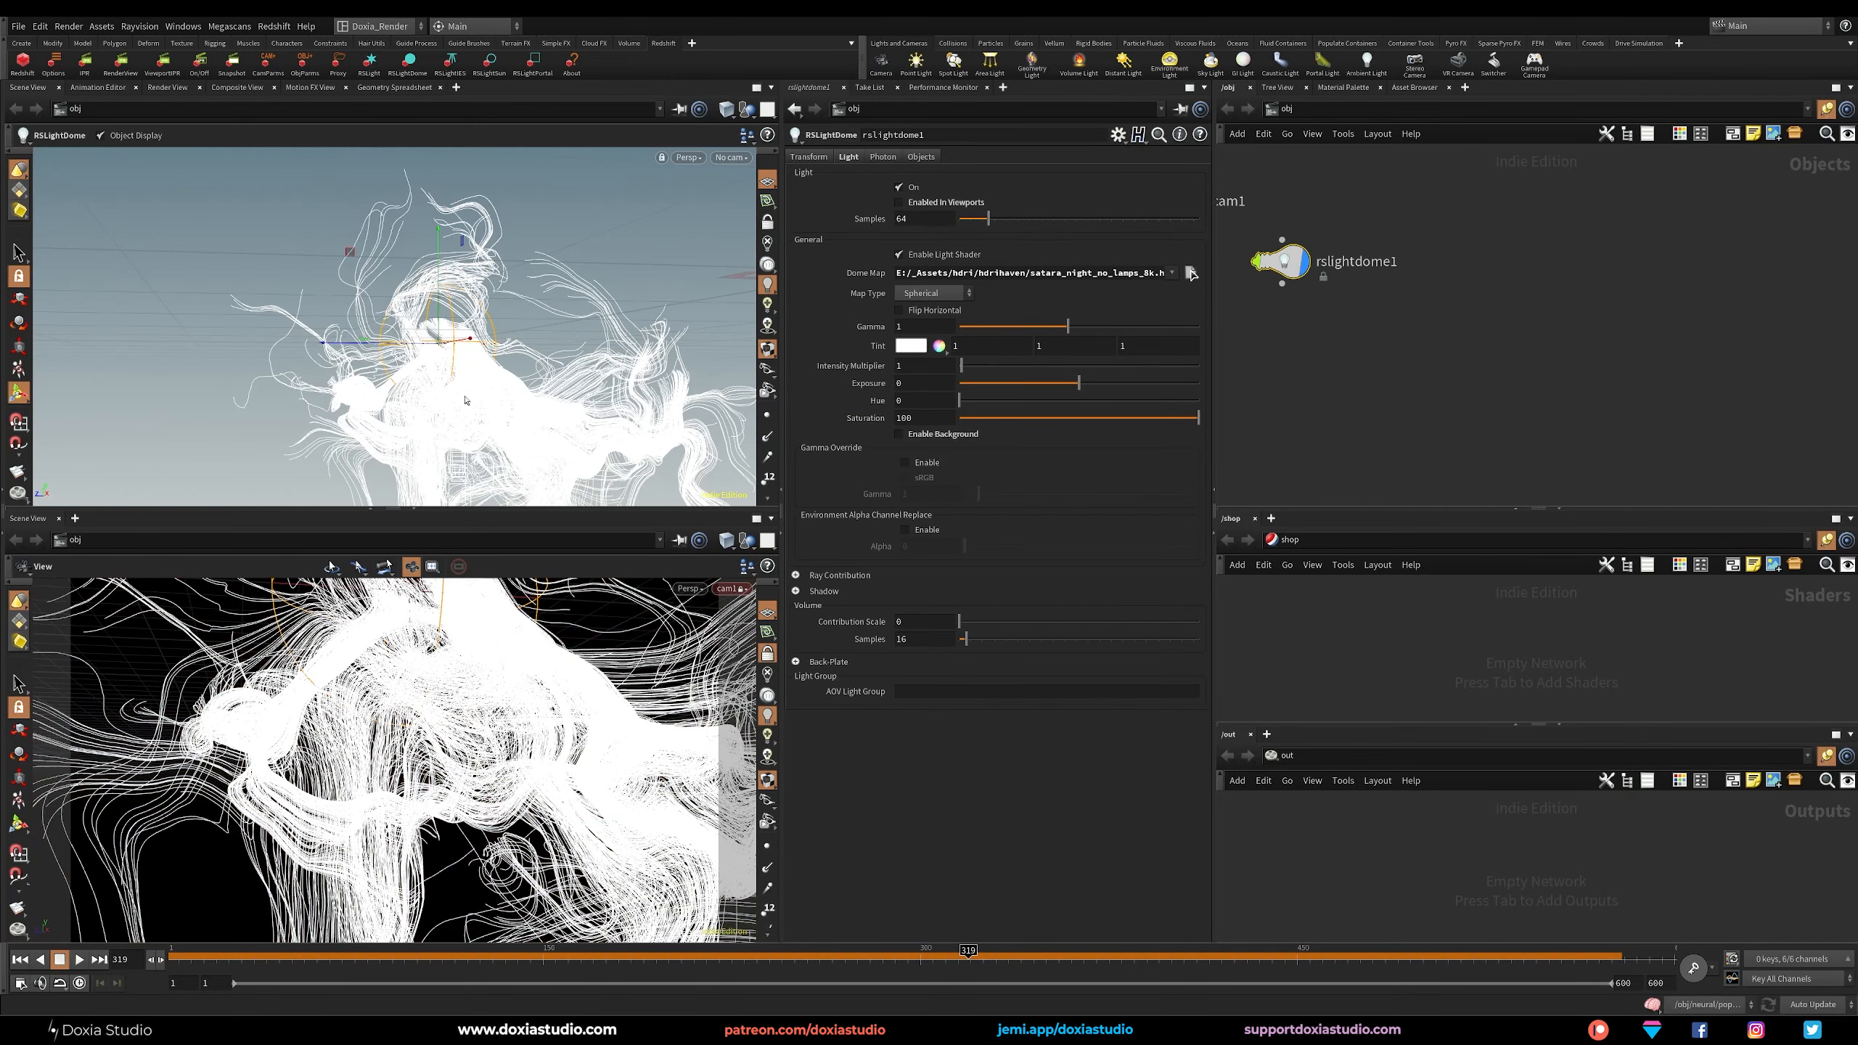
pyautogui.keyDown('alt'); pyautogui.moveTo(465, 400); pyautogui.dragTo(392, 362); pyautogui.keyUp('alt')
pyautogui.click(1426, 349)
pyautogui.moveTo(1426, 348); pyautogui.dragTo(1571, 447, button='middle')
pyautogui.moveTo(1434, 367); pyautogui.dragTo(1378, 388)
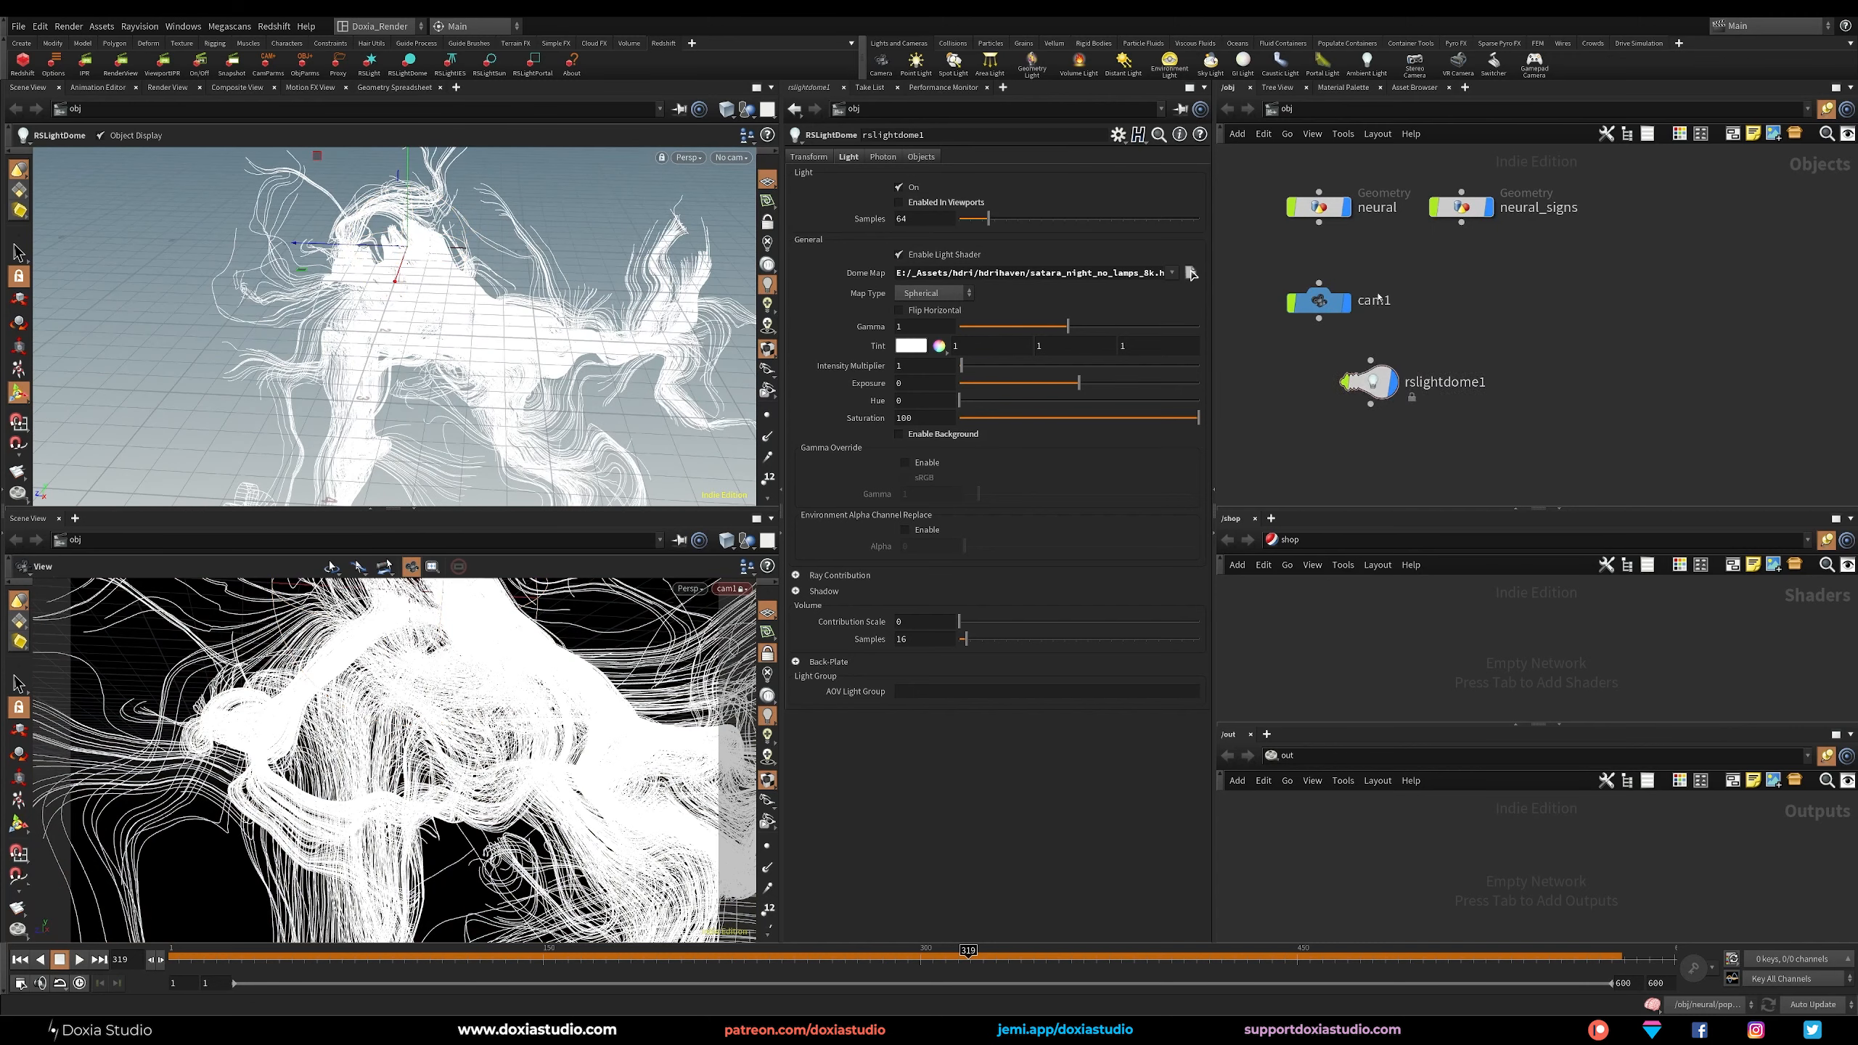
# Place a Redshift area light in the scene at about 0.19, -0.68, -0.66 and position its node below the dome light.
pyautogui.click(369, 65)
pyautogui.click(483, 322)
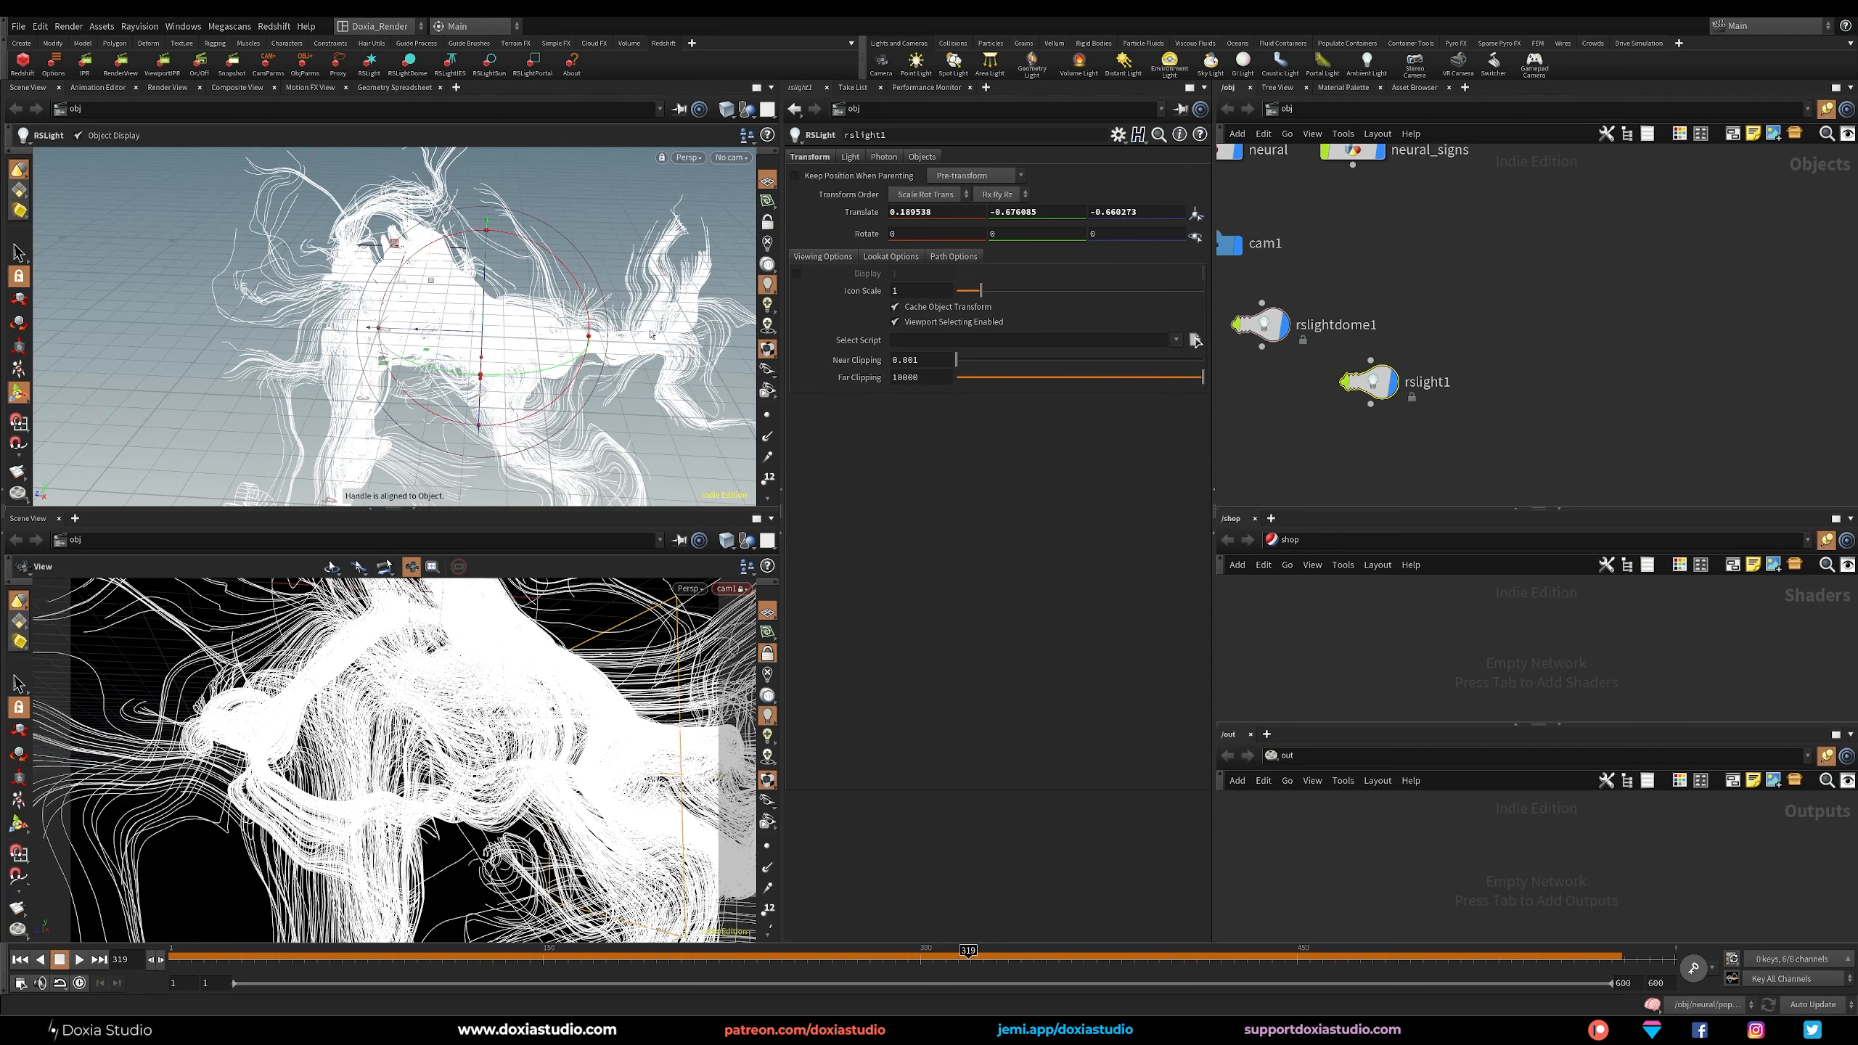
pyautogui.click(849, 156)
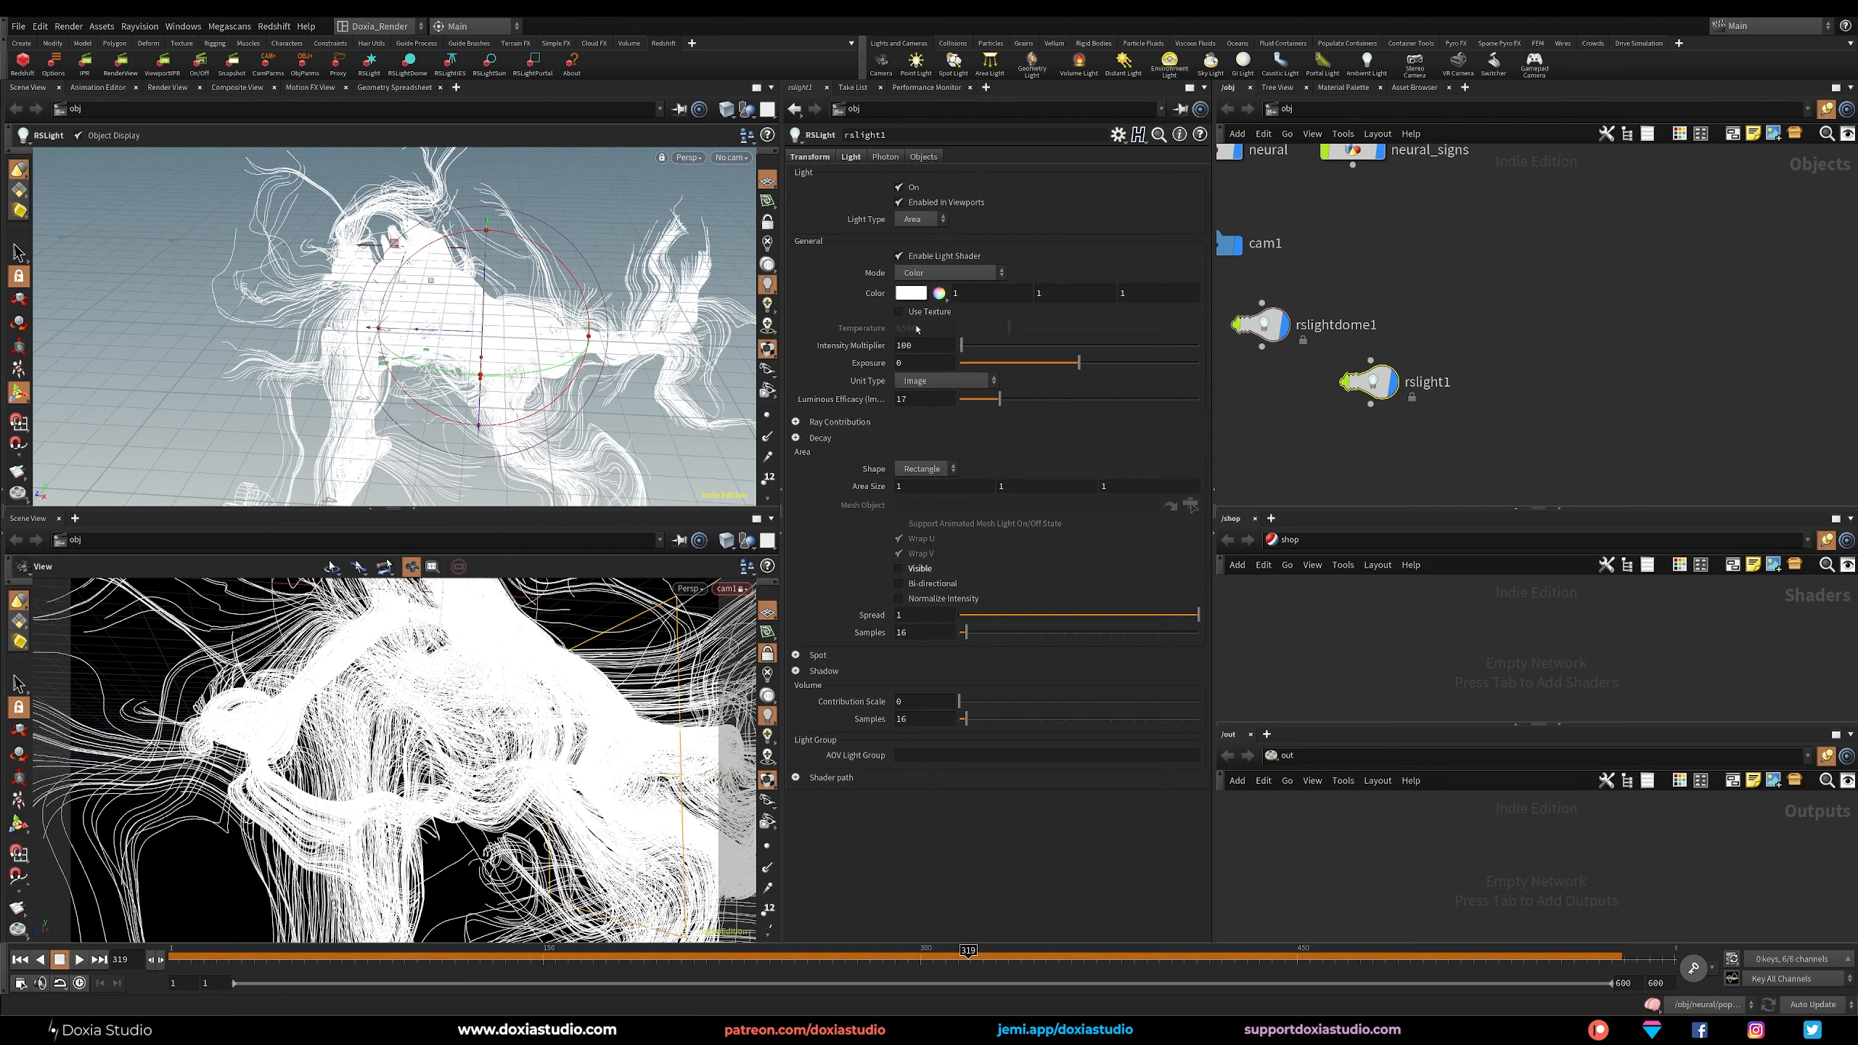
pyautogui.moveTo(1358, 397); pyautogui.dragTo(1388, 399)
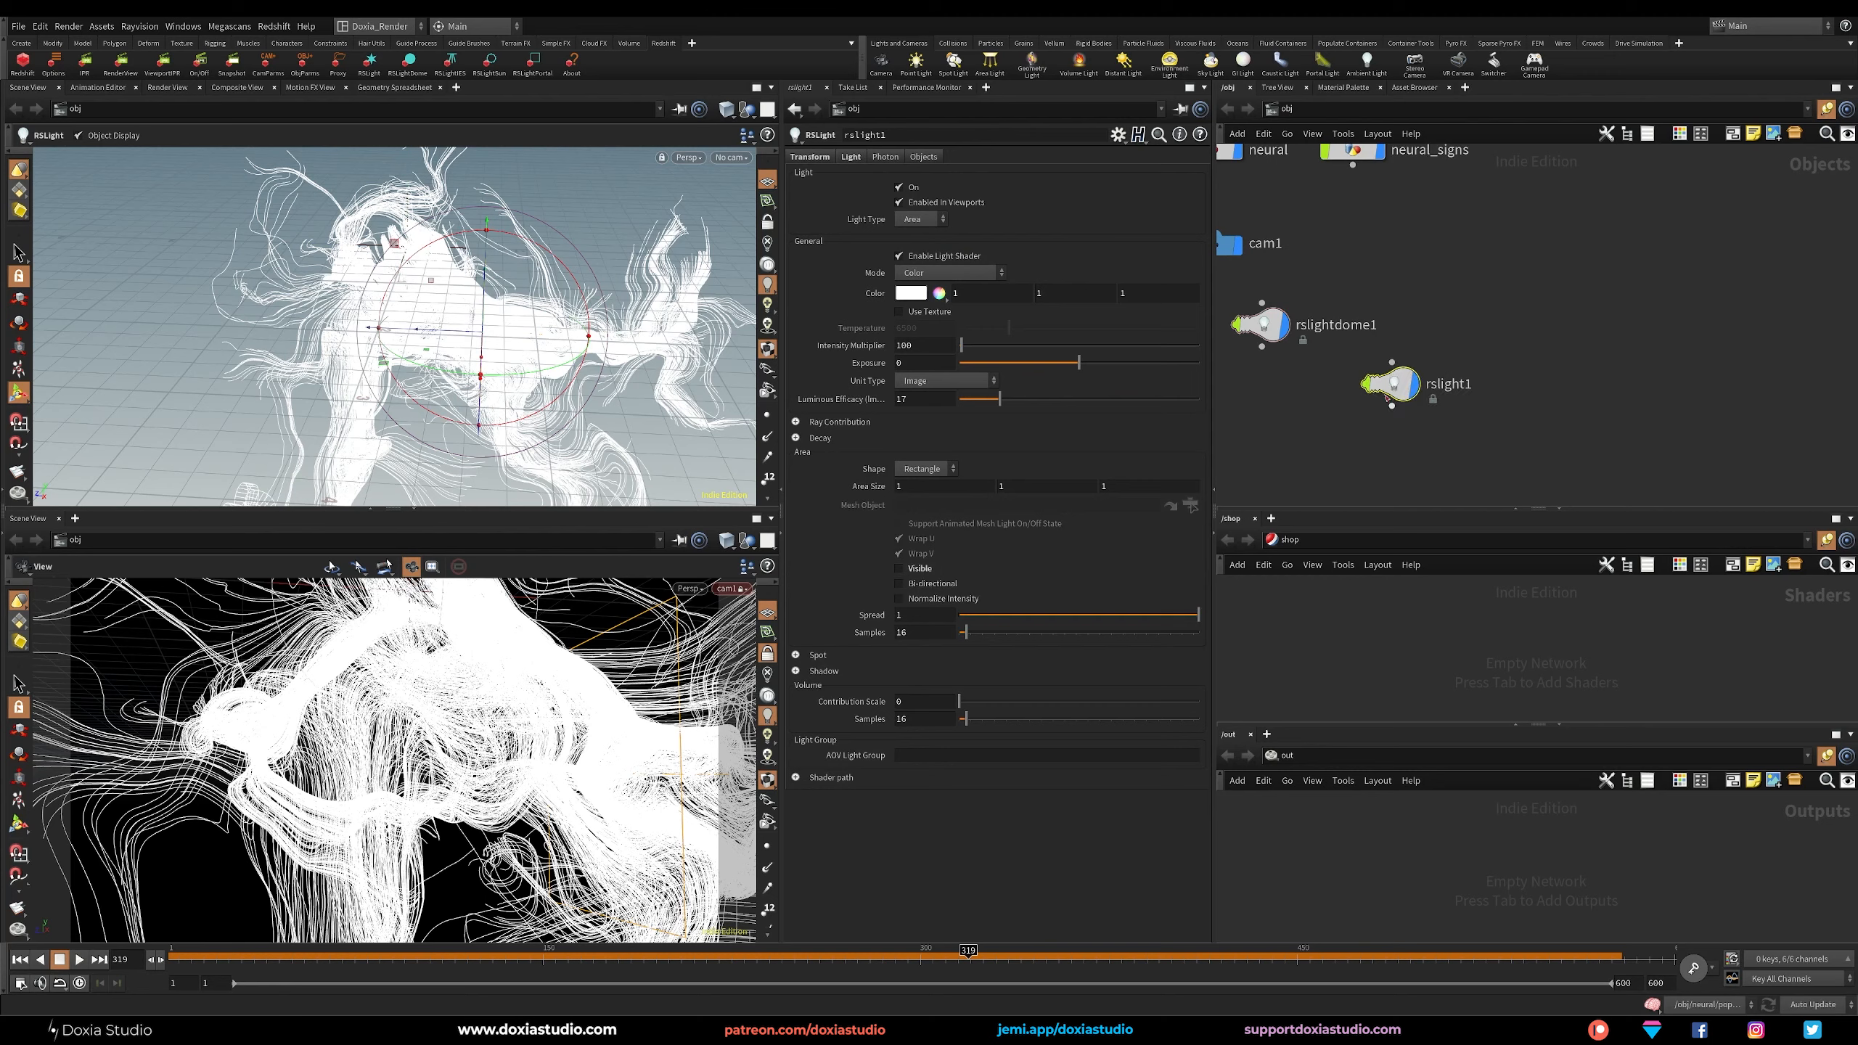
# Look through rslight1 with the view tied to the light and aim it at the neural figure.
pyautogui.click(731, 157)
pyautogui.moveTo(797, 246)
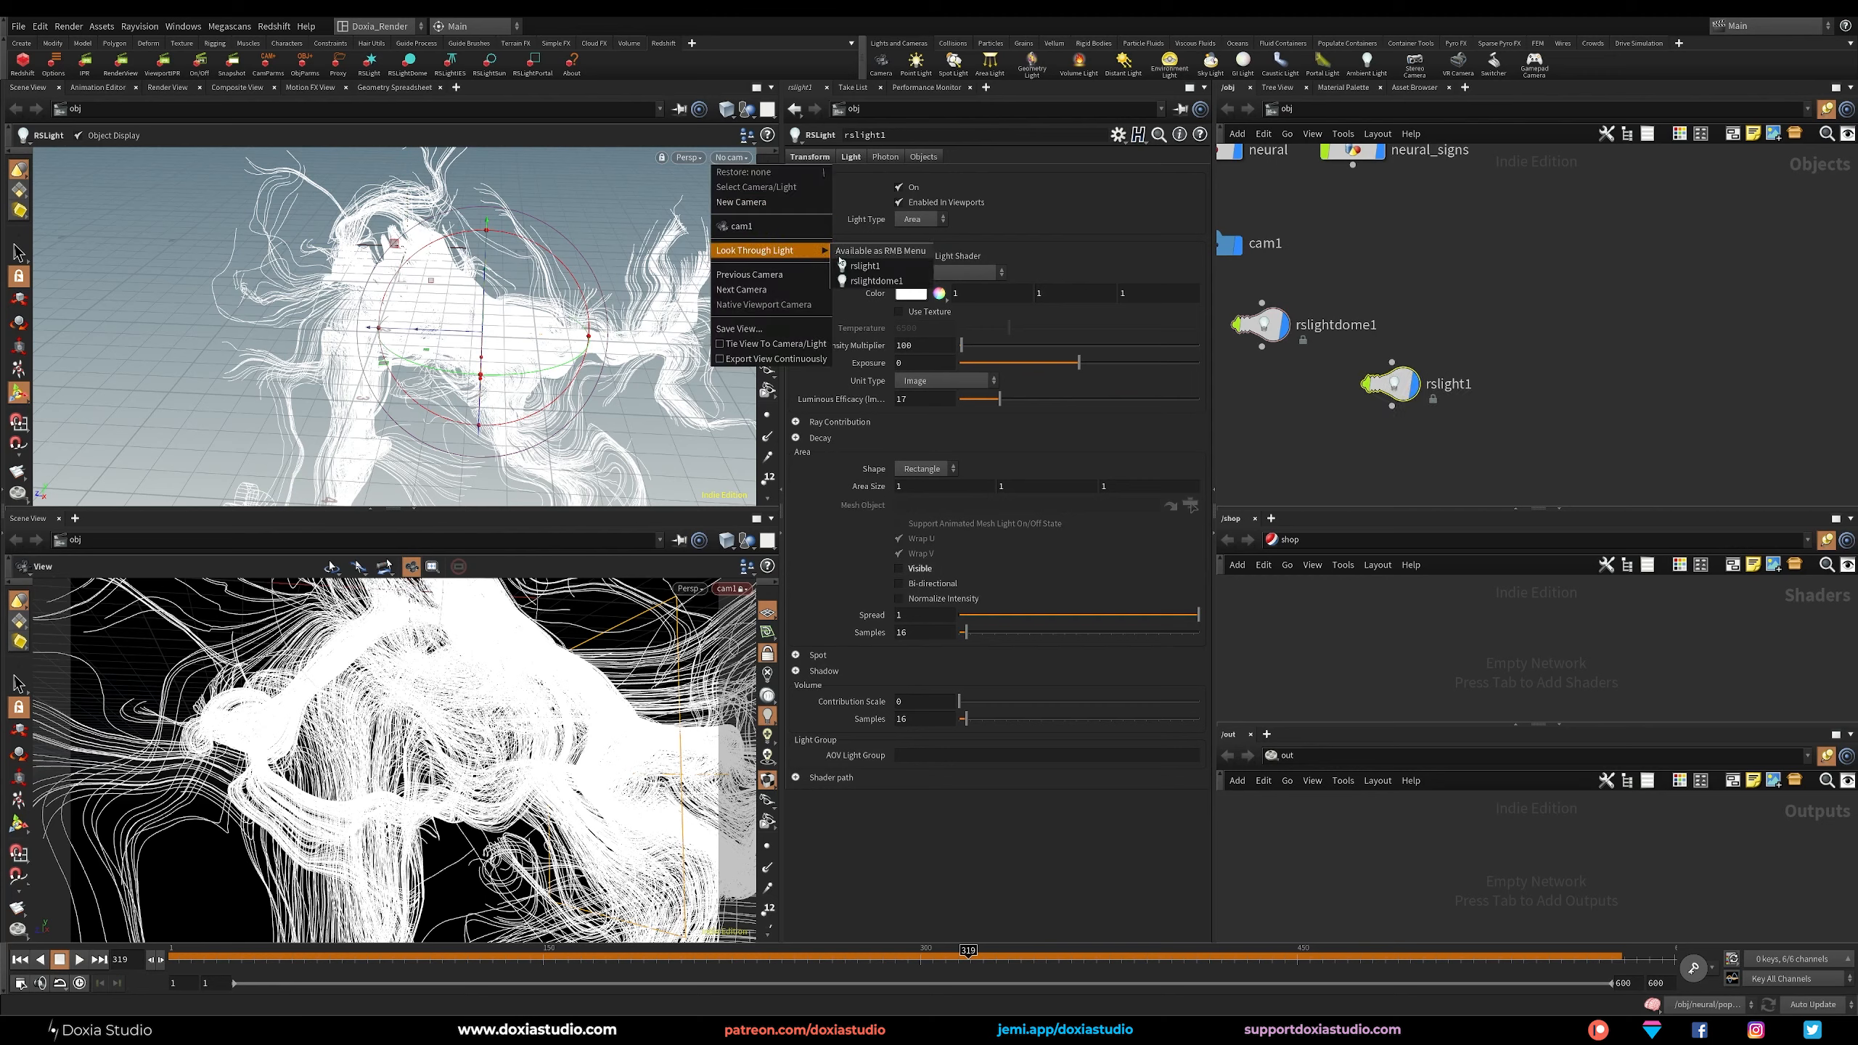
pyautogui.click(849, 264)
pyautogui.click(771, 225)
pyautogui.keyDown('alt'); pyautogui.moveTo(512, 293); pyautogui.dragTo(382, 346, button='right'); pyautogui.keyUp('alt')
pyautogui.keyDown('alt'); pyautogui.moveTo(382, 347); pyautogui.dragTo(437, 337); pyautogui.keyUp('alt')
pyautogui.moveTo(437, 337); pyautogui.dragTo(472, 326, button='right')
pyautogui.moveTo(472, 326); pyautogui.dragTo(424, 340)
pyautogui.moveTo(424, 340); pyautogui.dragTo(451, 346, button='right')
pyautogui.moveTo(451, 346)
pyautogui.mouseDown()
pyautogui.moveTo(400, 353)
pyautogui.moveTo(452, 342)
pyautogui.mouseUp()
pyautogui.press('Return')
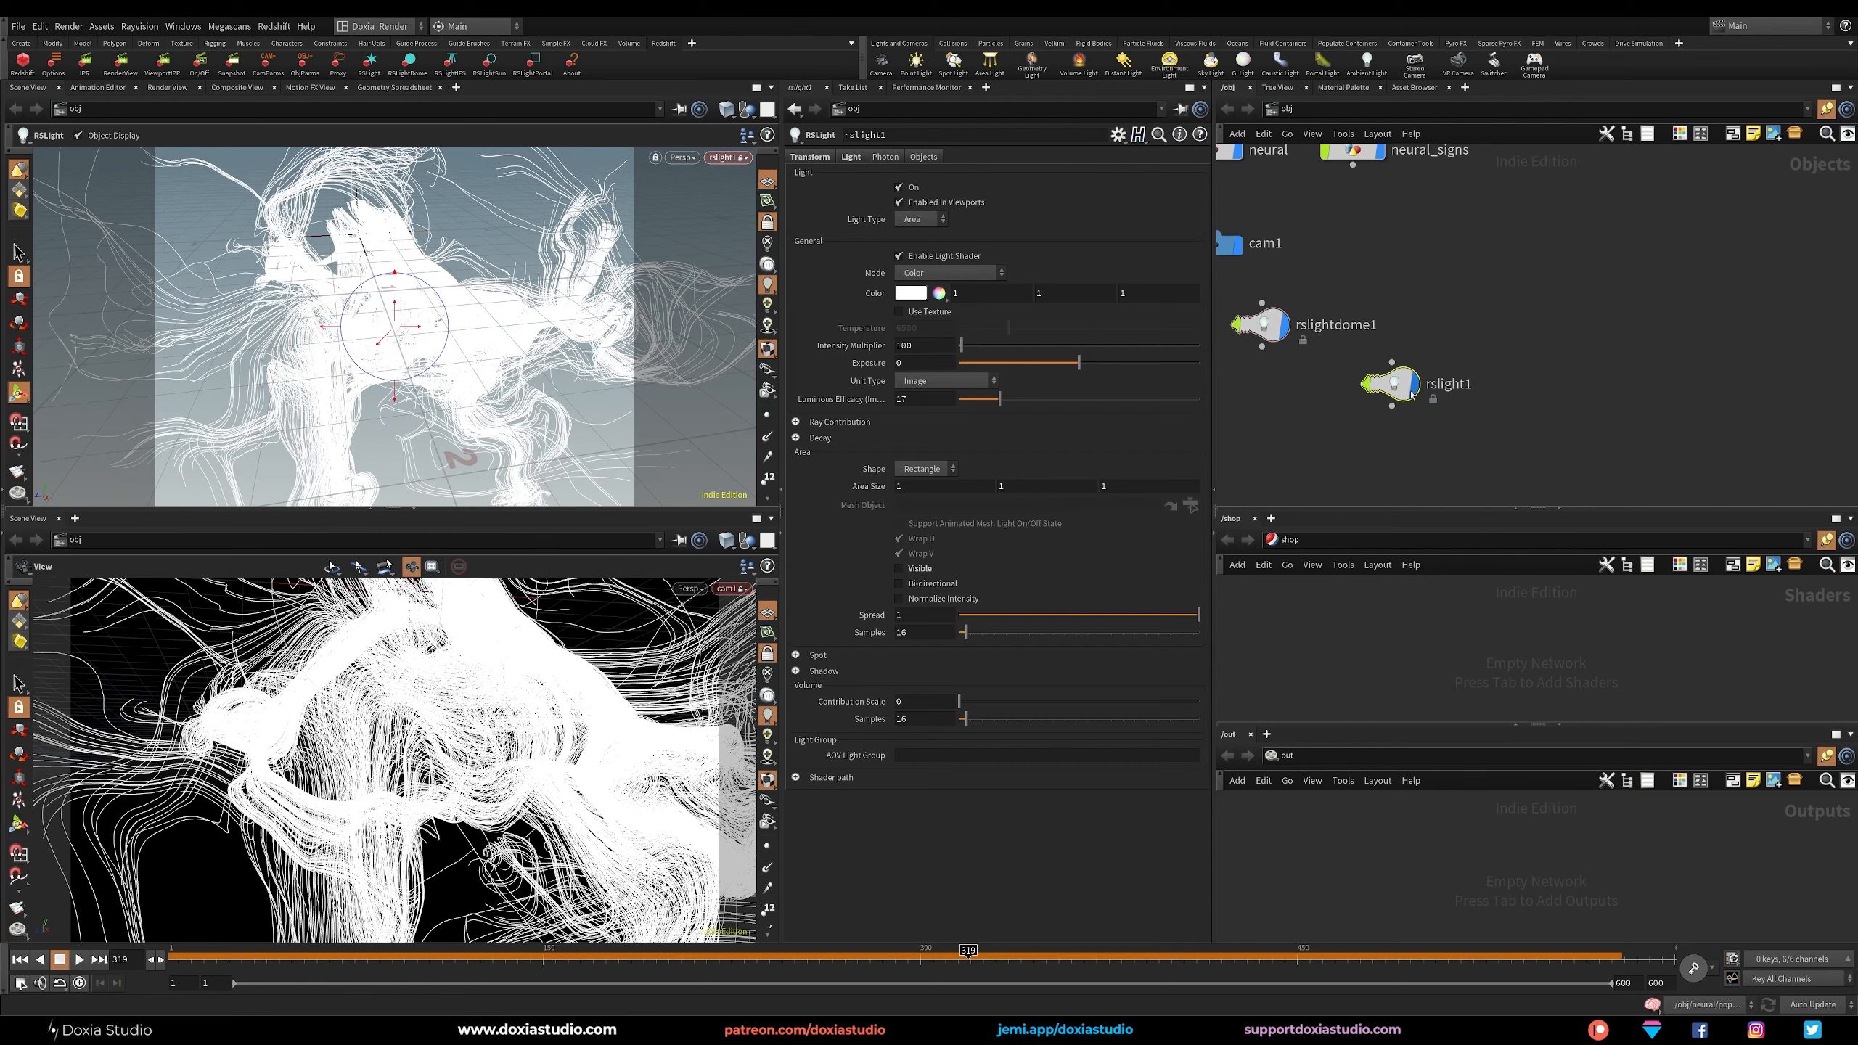
# Duplicate rslight1 as rslight2 and look through the new light in the upper viewport.
pyautogui.keyDown('alt'); pyautogui.moveTo(1412, 395); pyautogui.dragTo(1565, 396); pyautogui.keyUp('alt')
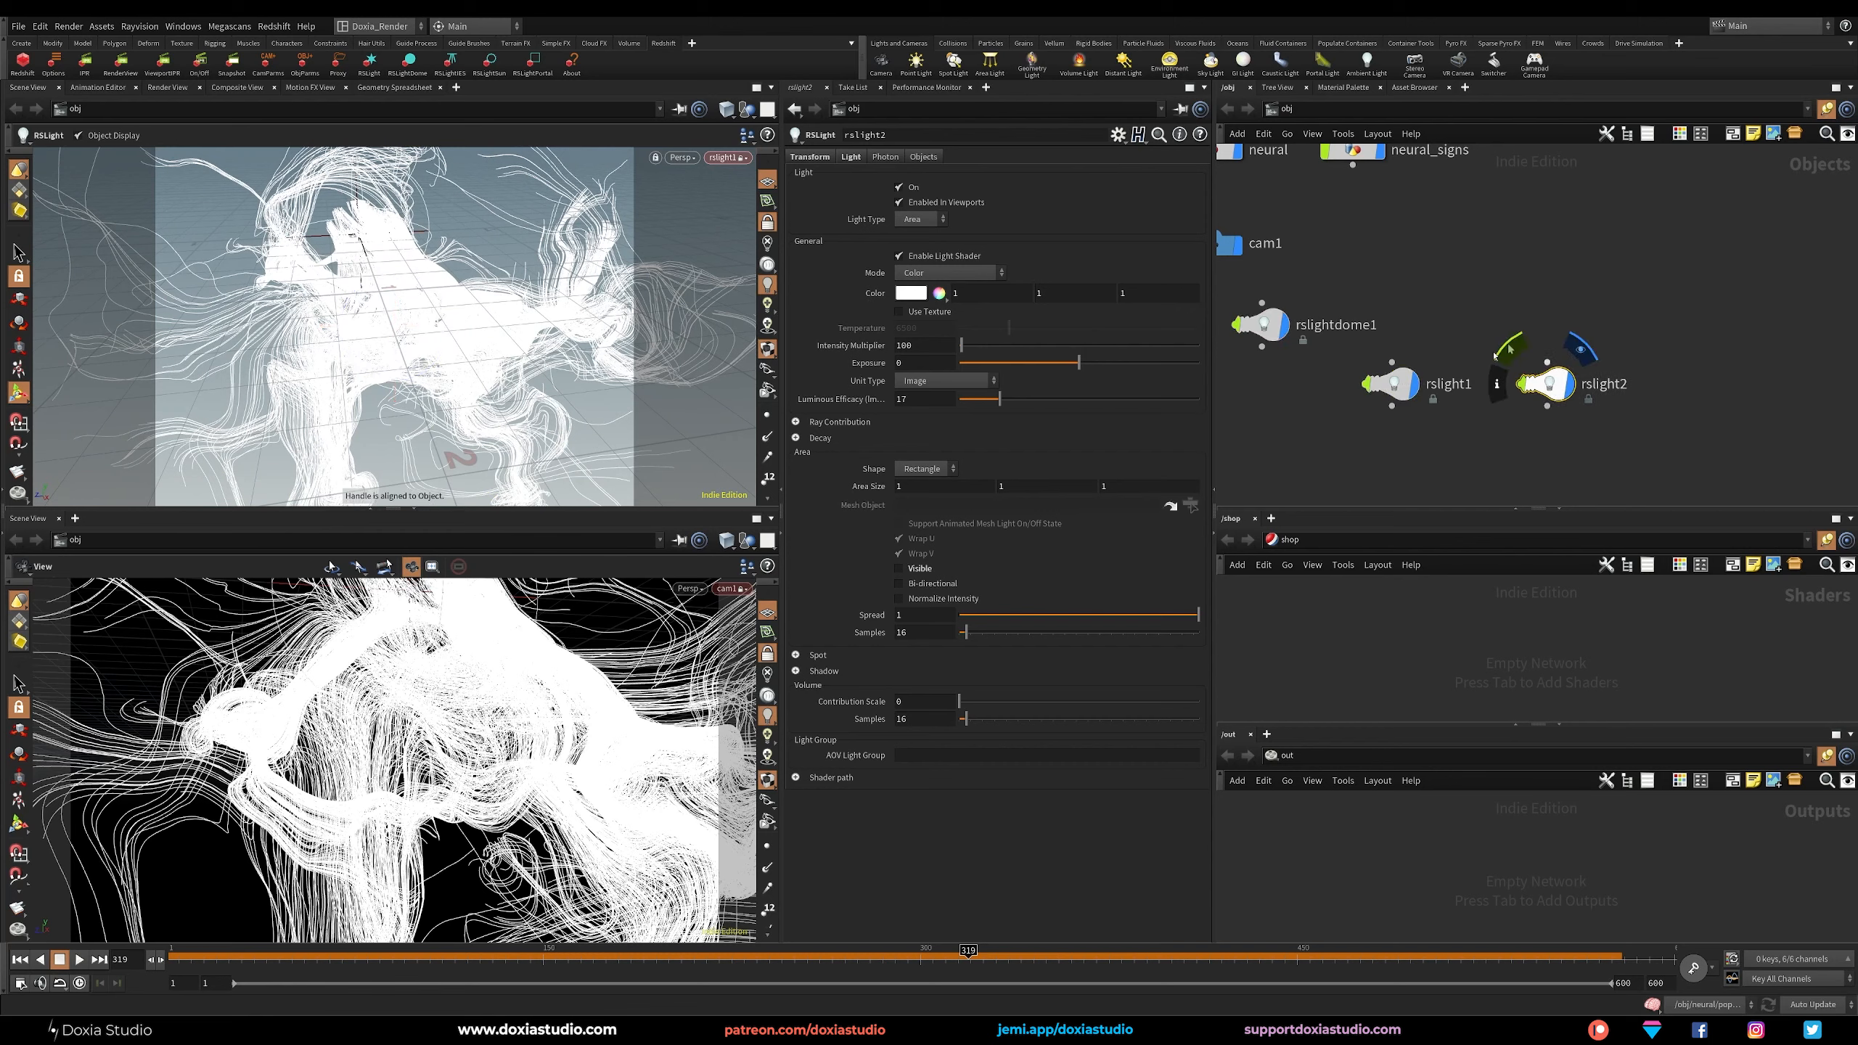
pyautogui.click(728, 157)
pyautogui.moveTo(754, 251)
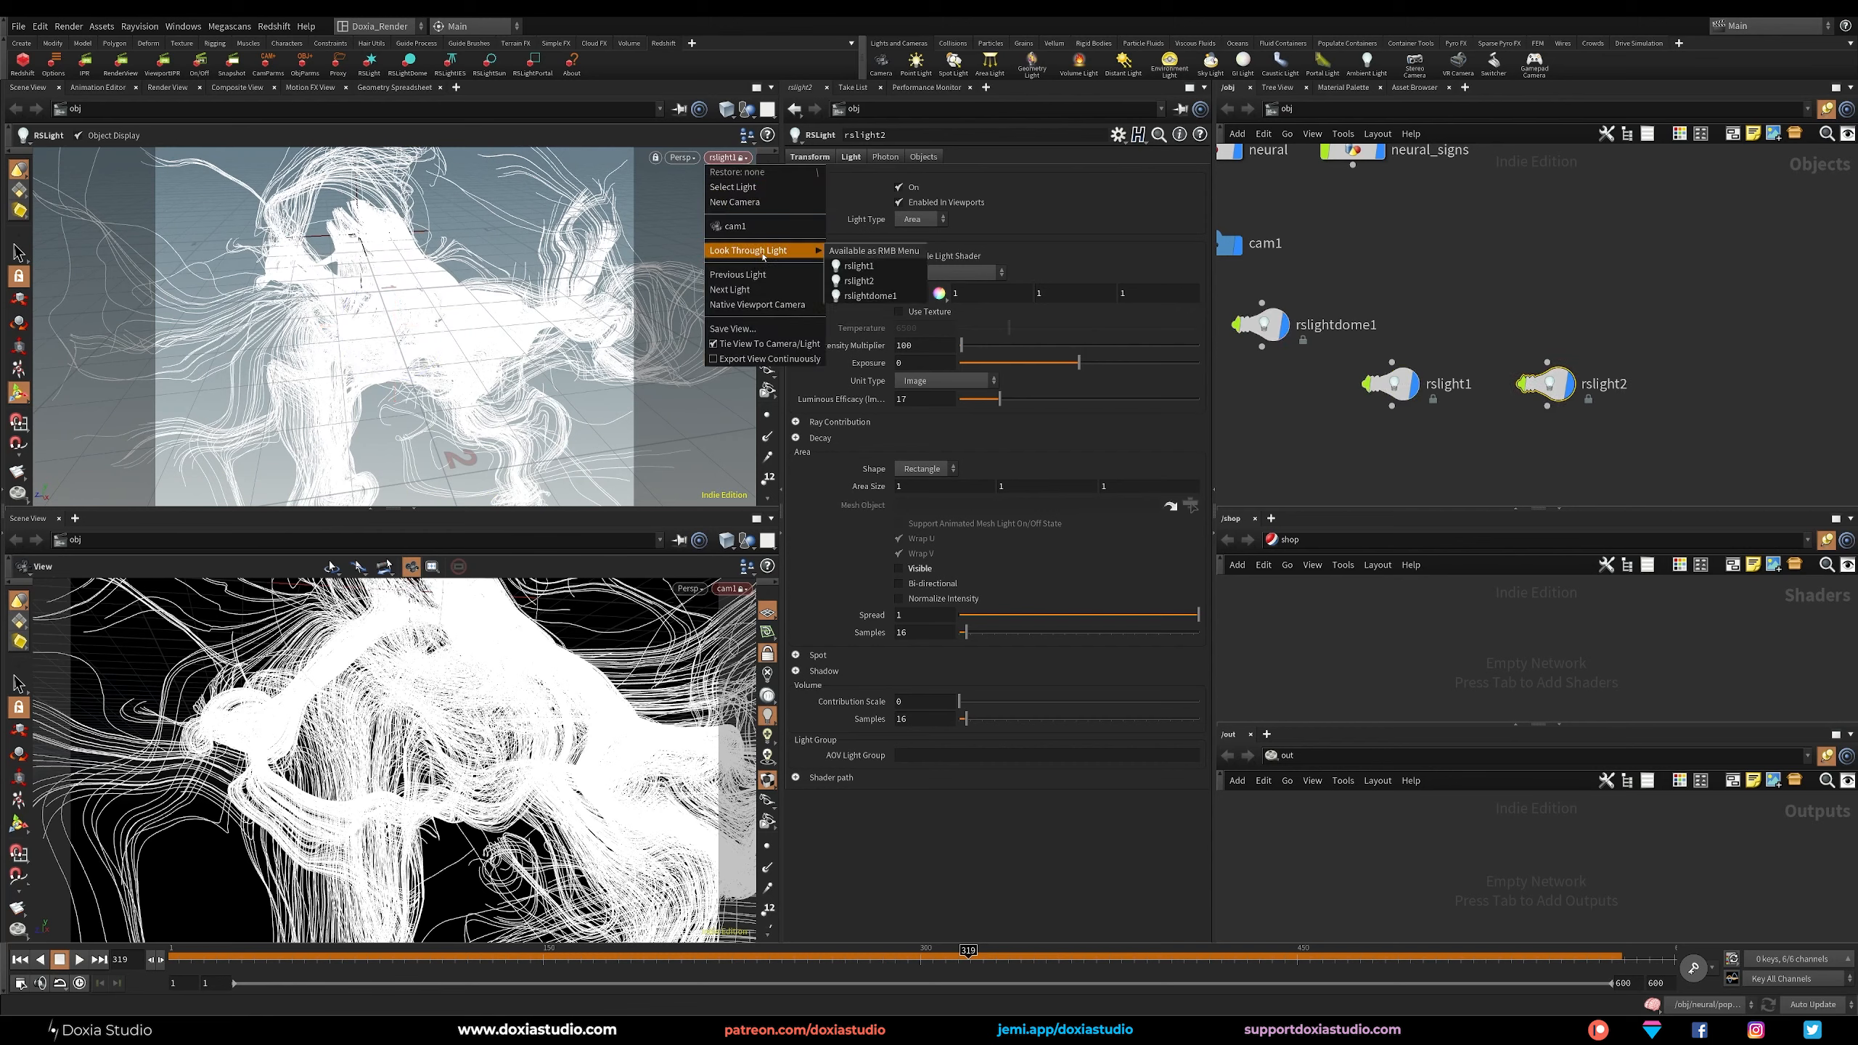
pyautogui.click(870, 282)
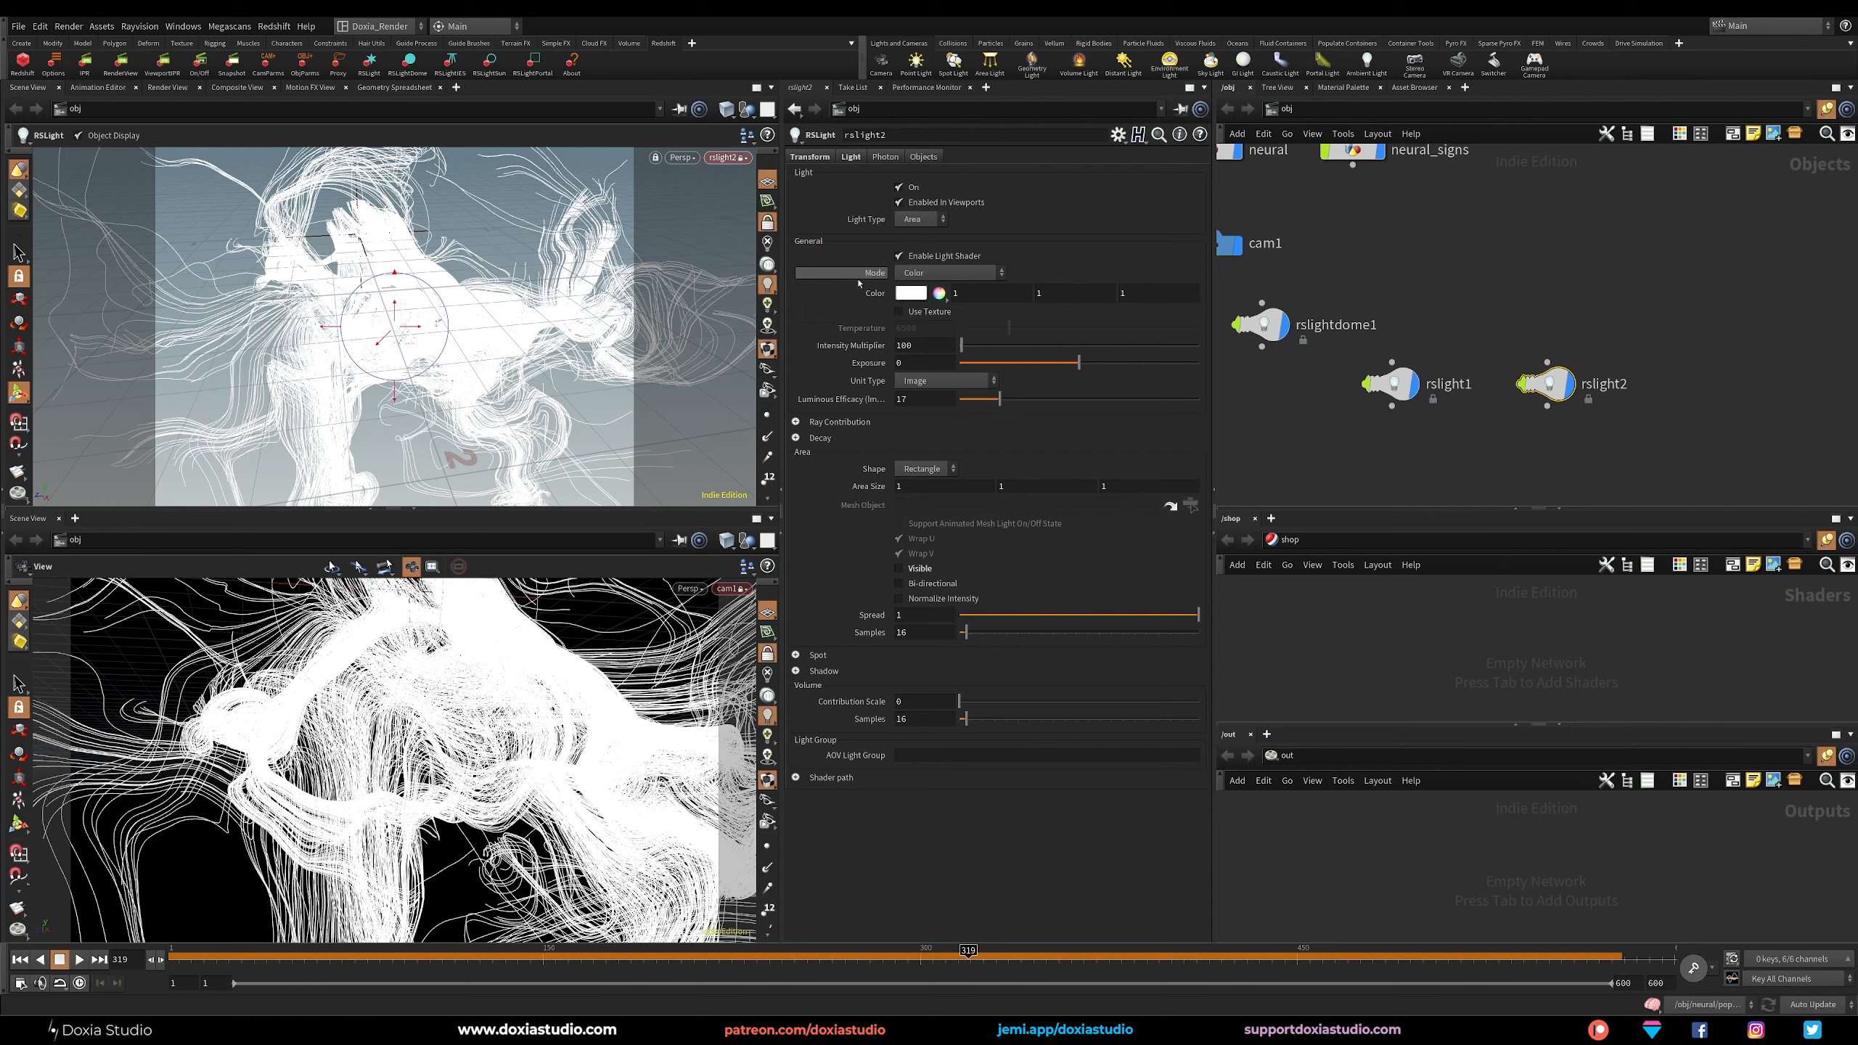
# Set rslight2's area size to 4 by 0.2 and aim the light at the figure from above.
pyautogui.click(915, 487)
pyautogui.press('Tab')
pyautogui.press('Return')
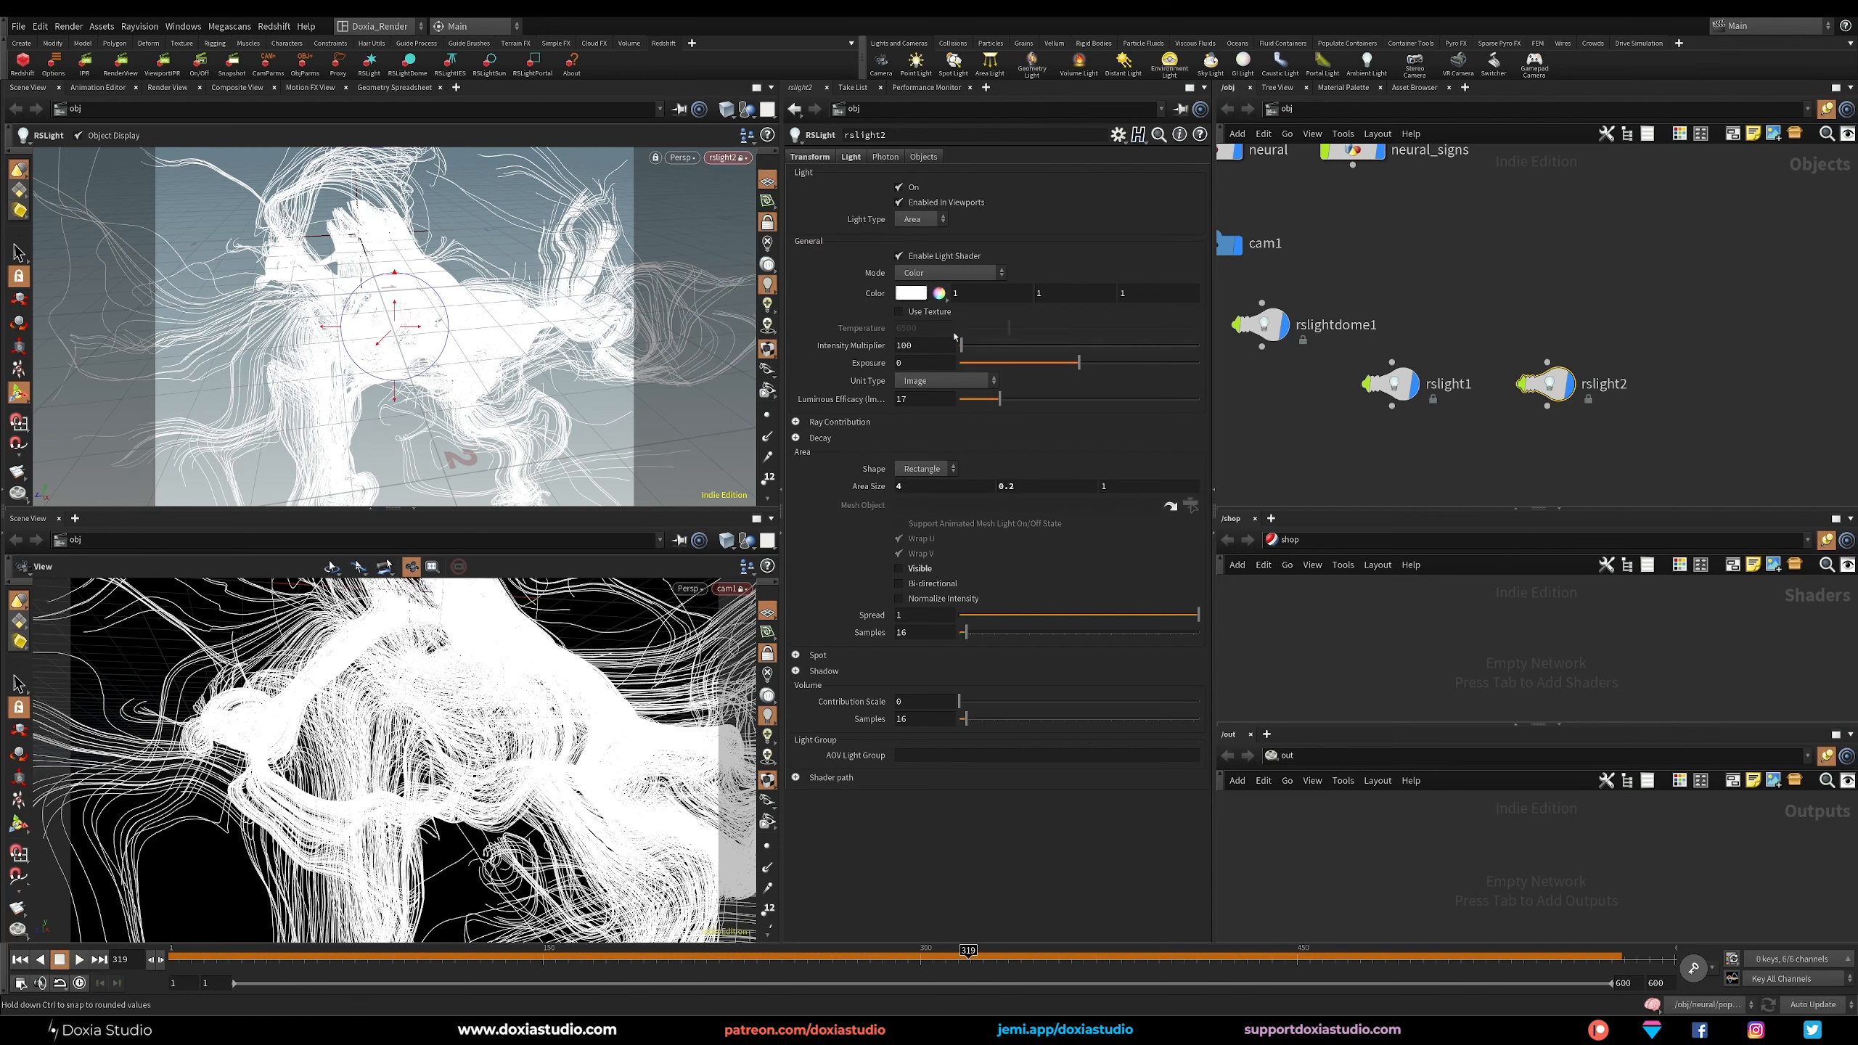
pyautogui.keyDown('alt'); pyautogui.moveTo(358, 311); pyautogui.dragTo(314, 396, button='middle'); pyautogui.keyUp('alt')
pyautogui.keyDown('alt'); pyautogui.moveTo(314, 396); pyautogui.dragTo(398, 380); pyautogui.keyUp('alt')
# Leave the light view and lower the Intensity Multiplier of rslight1 and rslight2 together.
pyautogui.click(766, 222)
pyautogui.keyDown('alt'); pyautogui.moveTo(409, 311); pyautogui.dragTo(455, 334); pyautogui.keyUp('alt')
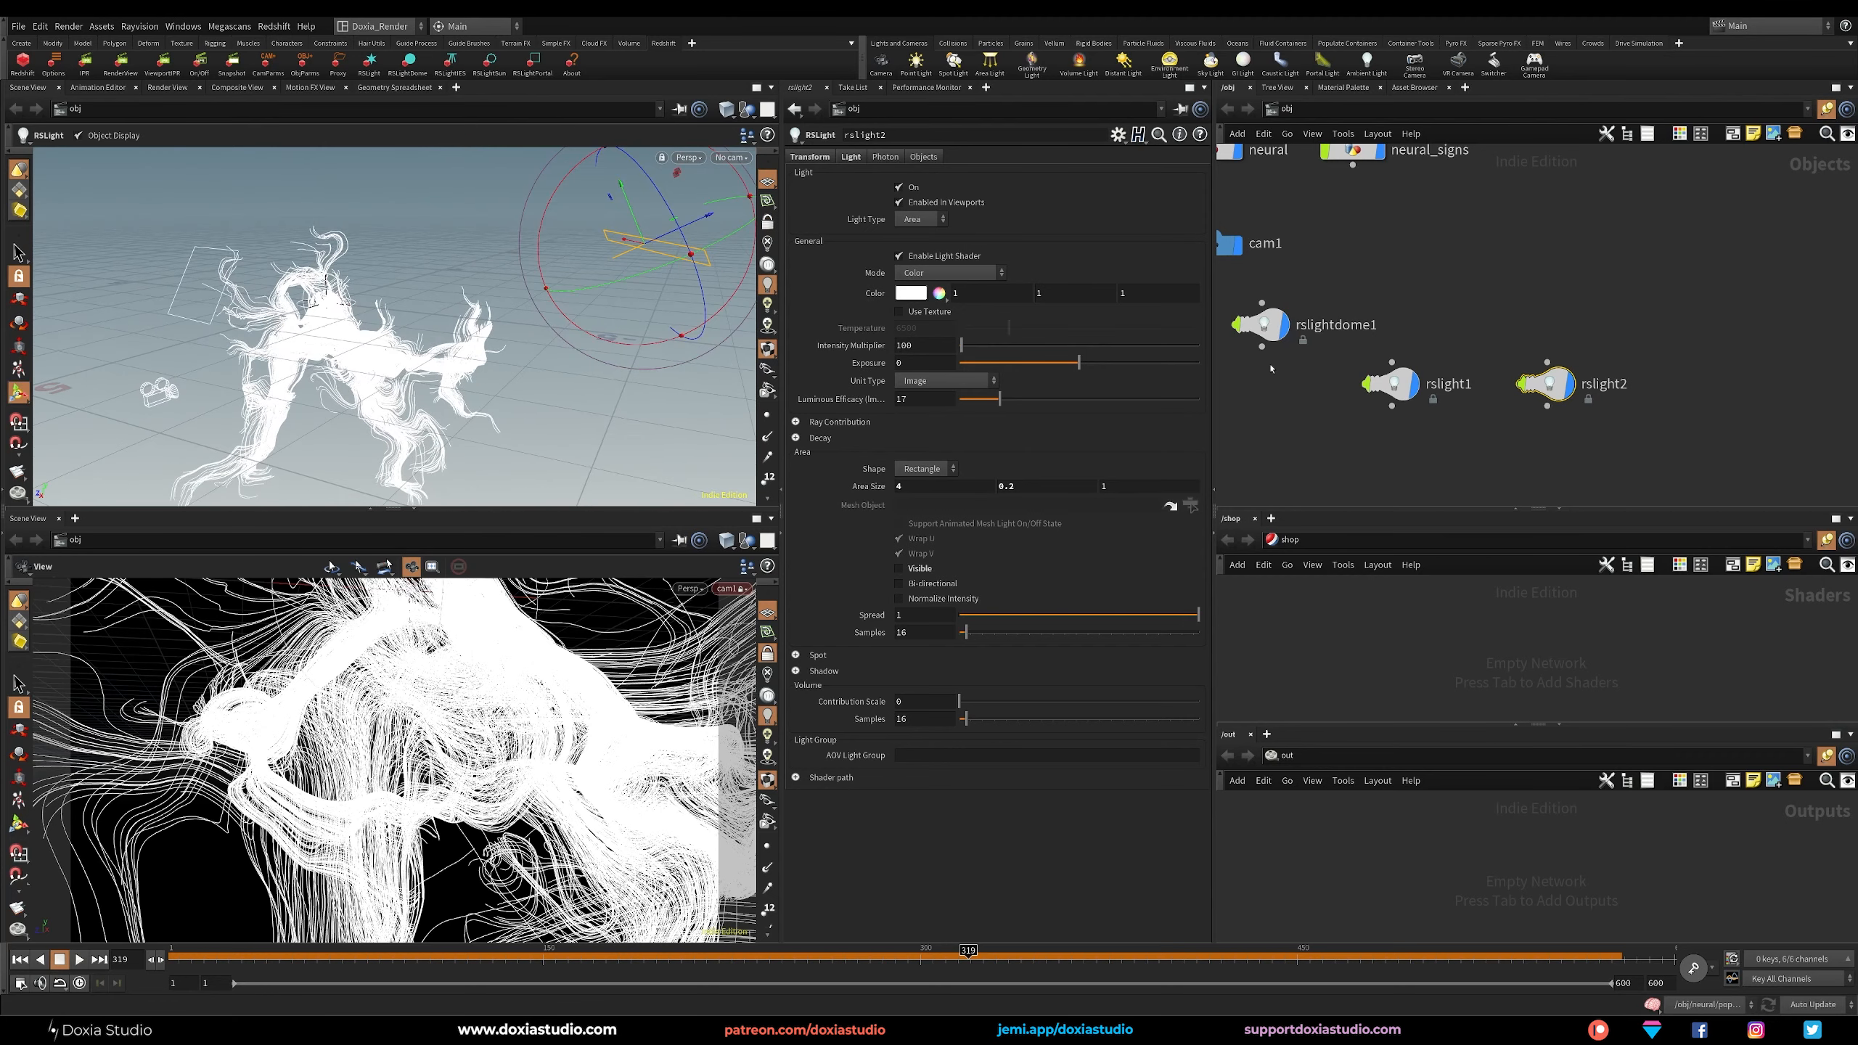
pyautogui.keyDown('shift'); pyautogui.click(1390, 384); pyautogui.keyUp('shift')
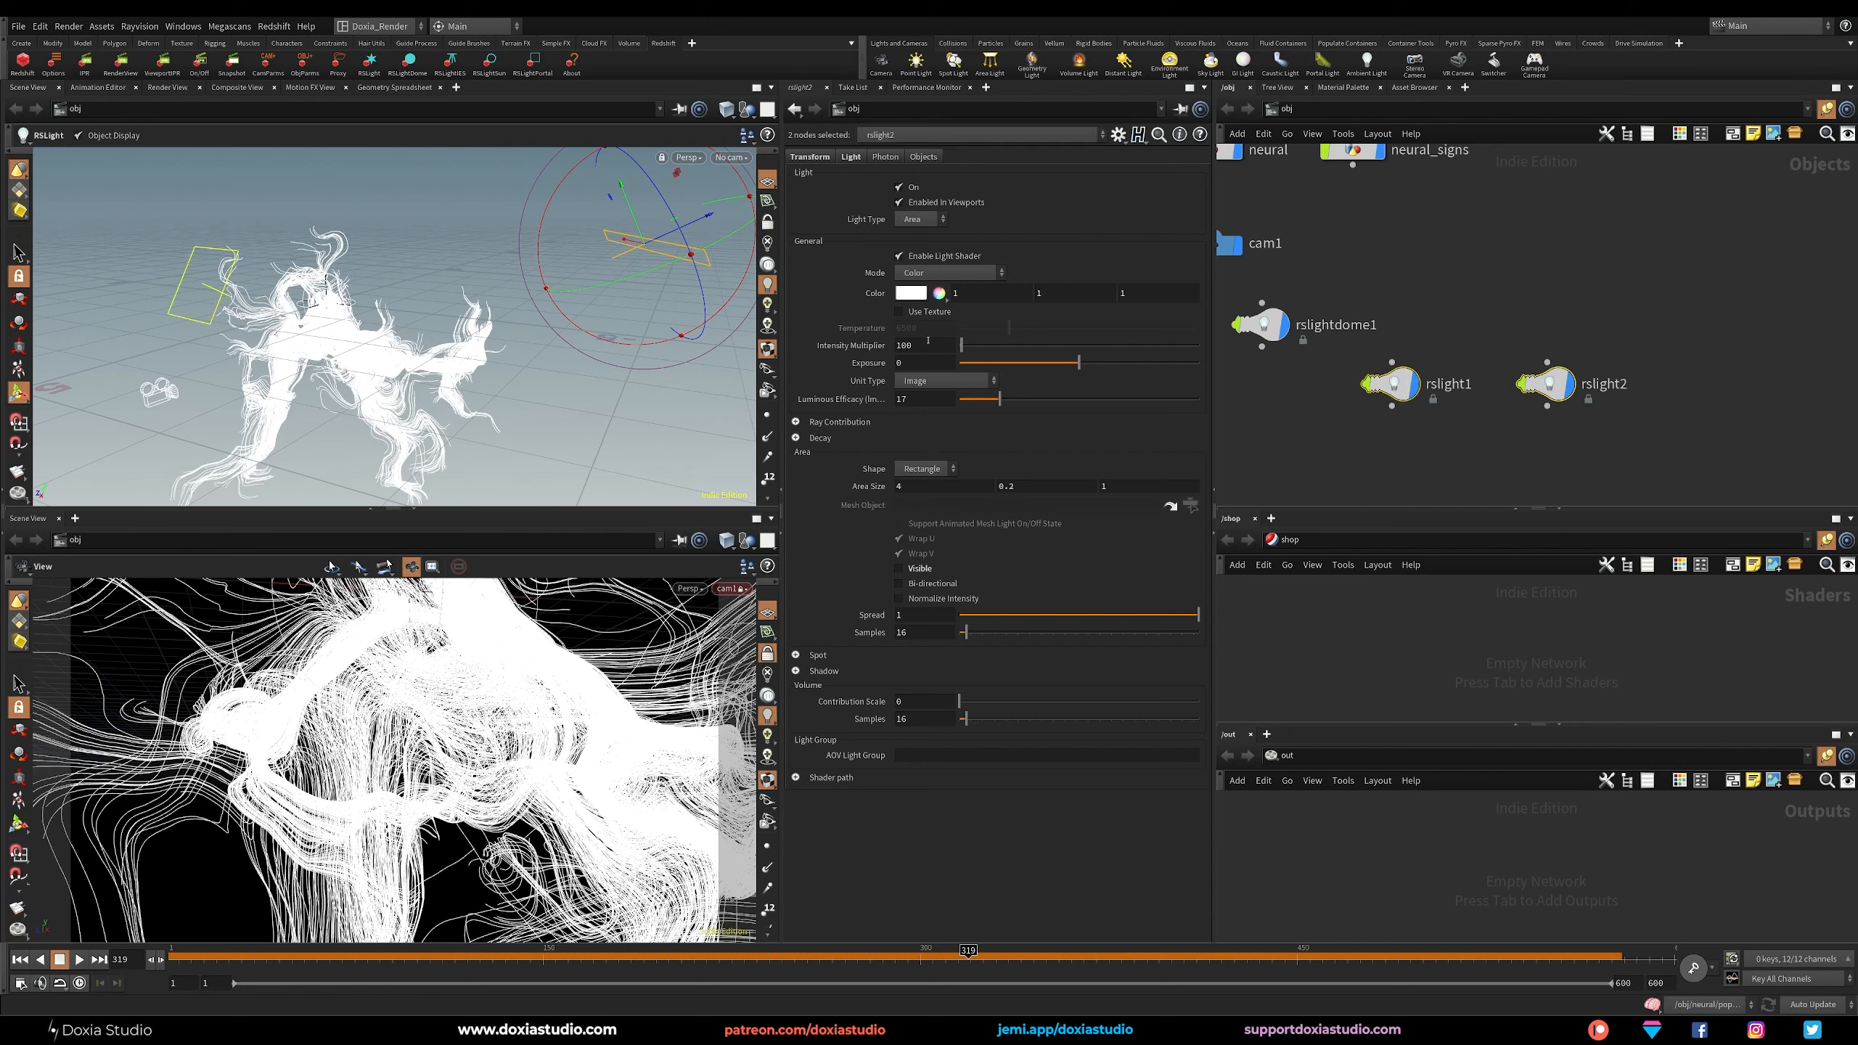
pyautogui.click(1235, 377)
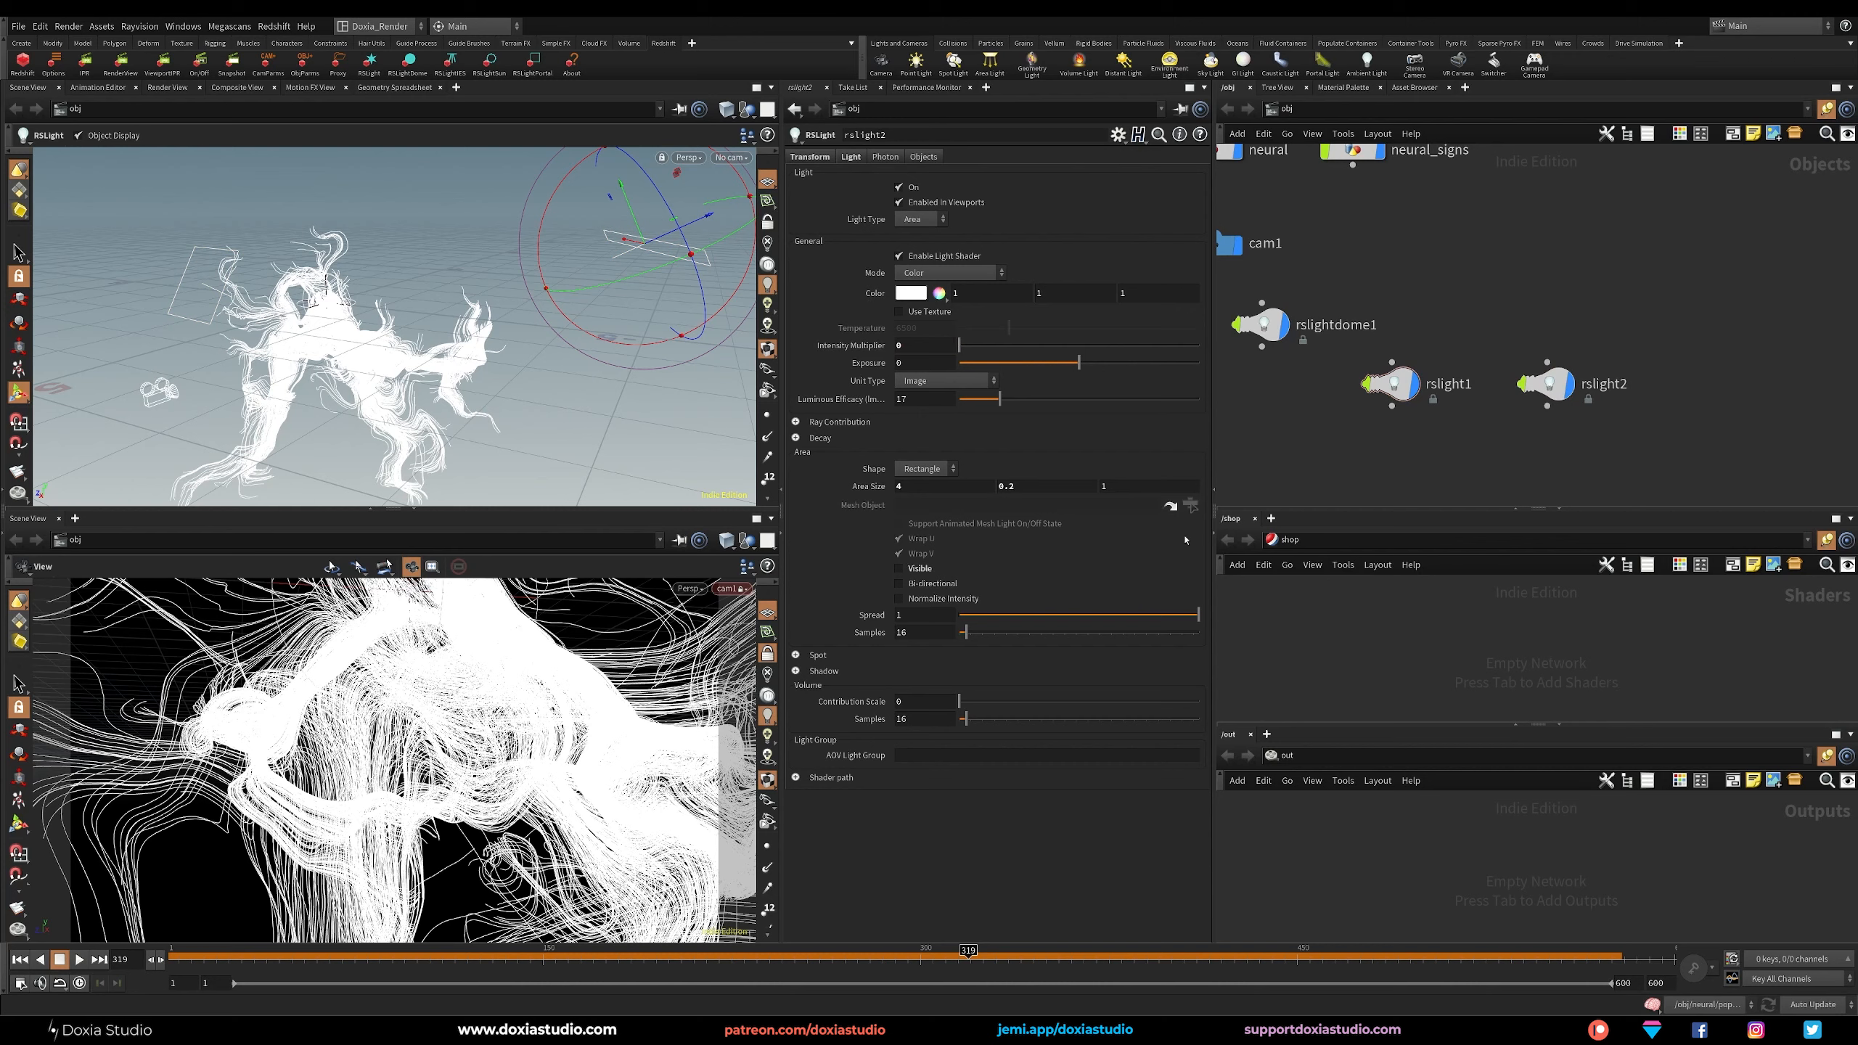
# Create a Redshift material network in the shop context and name it network.
pyautogui.press('Tab')
pyautogui.write('red')
pyautogui.press('Return')
pyautogui.click(1348, 639)
pyautogui.doubleClick(1390, 642)
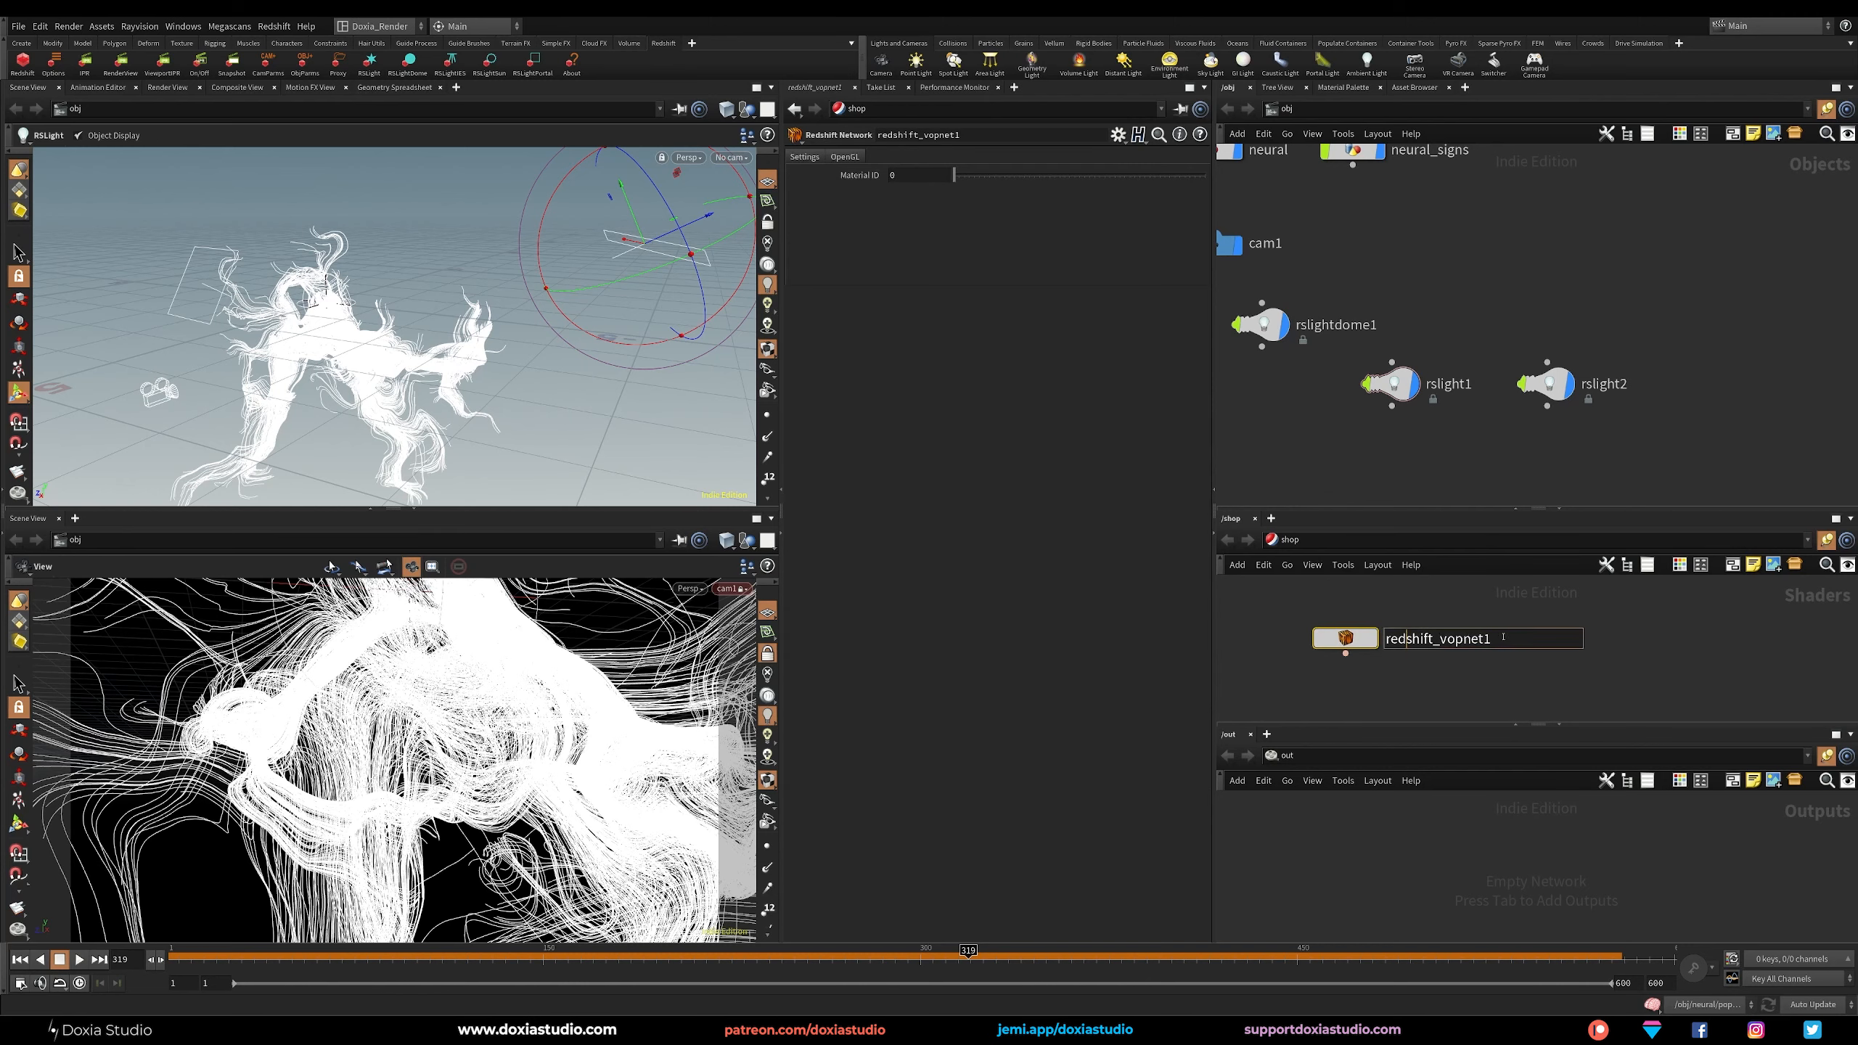
pyautogui.write('network')
pyautogui.press('Return')
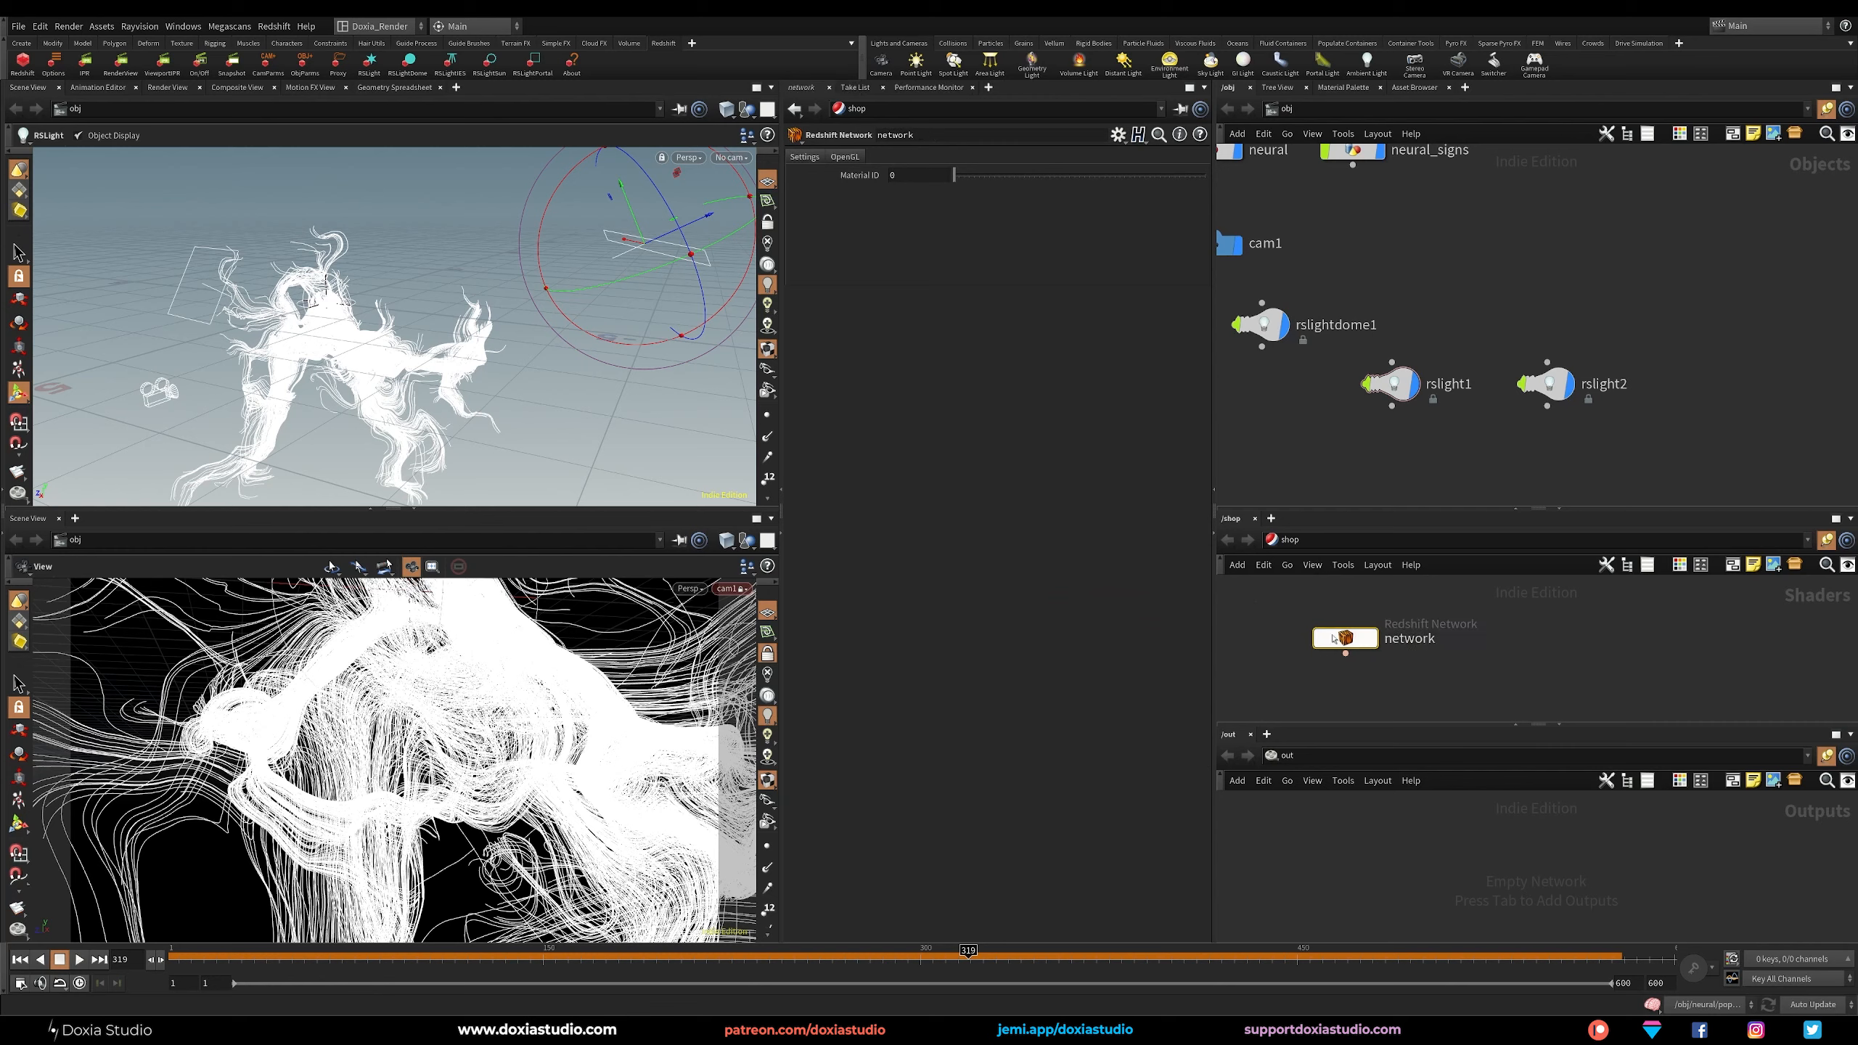
# Duplicate the network material node beside the original and name the copy signs.
pyautogui.keyDown('alt'); pyautogui.moveTo(1345, 638); pyautogui.dragTo(1289, 624); pyautogui.keyUp('alt')
pyautogui.click(1619, 639)
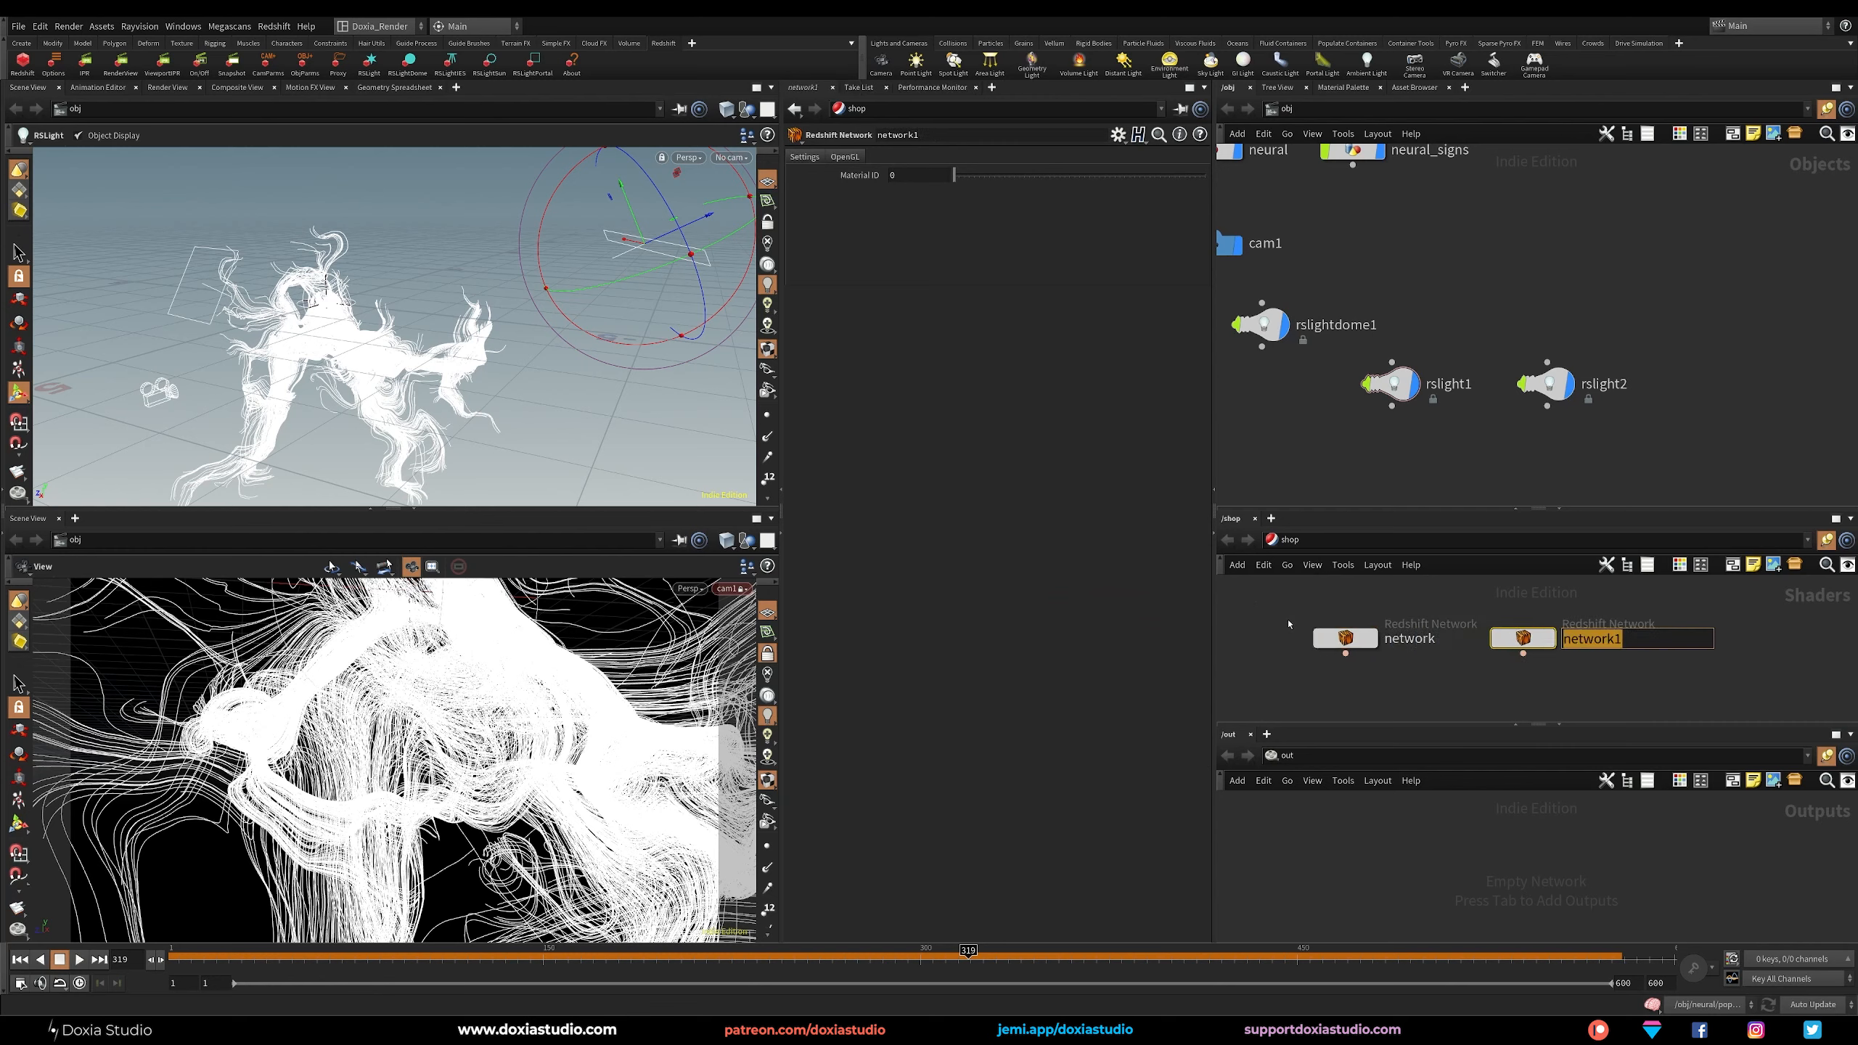
pyautogui.write('signs')
pyautogui.press('Return')
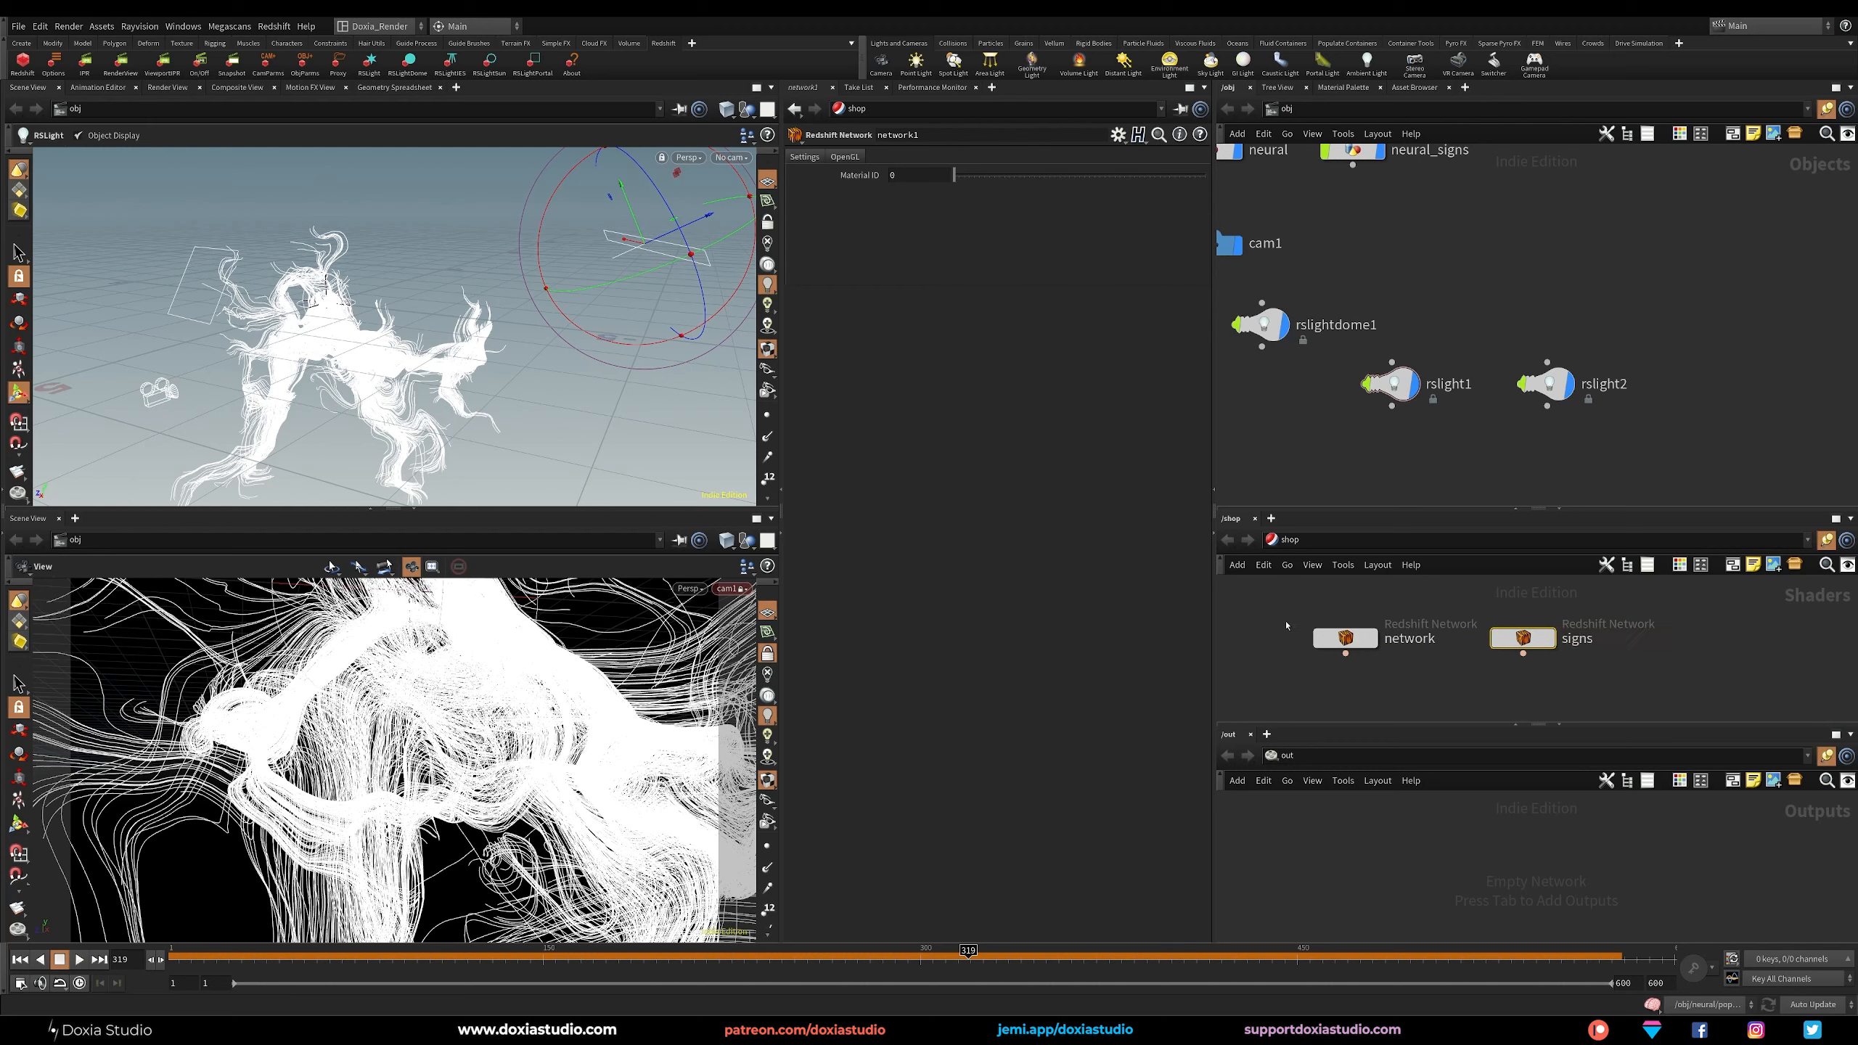
# Add an RS Material inside the network shader and connect it to the Surface input of redshift_material1.
pyautogui.doubleClick(1361, 643)
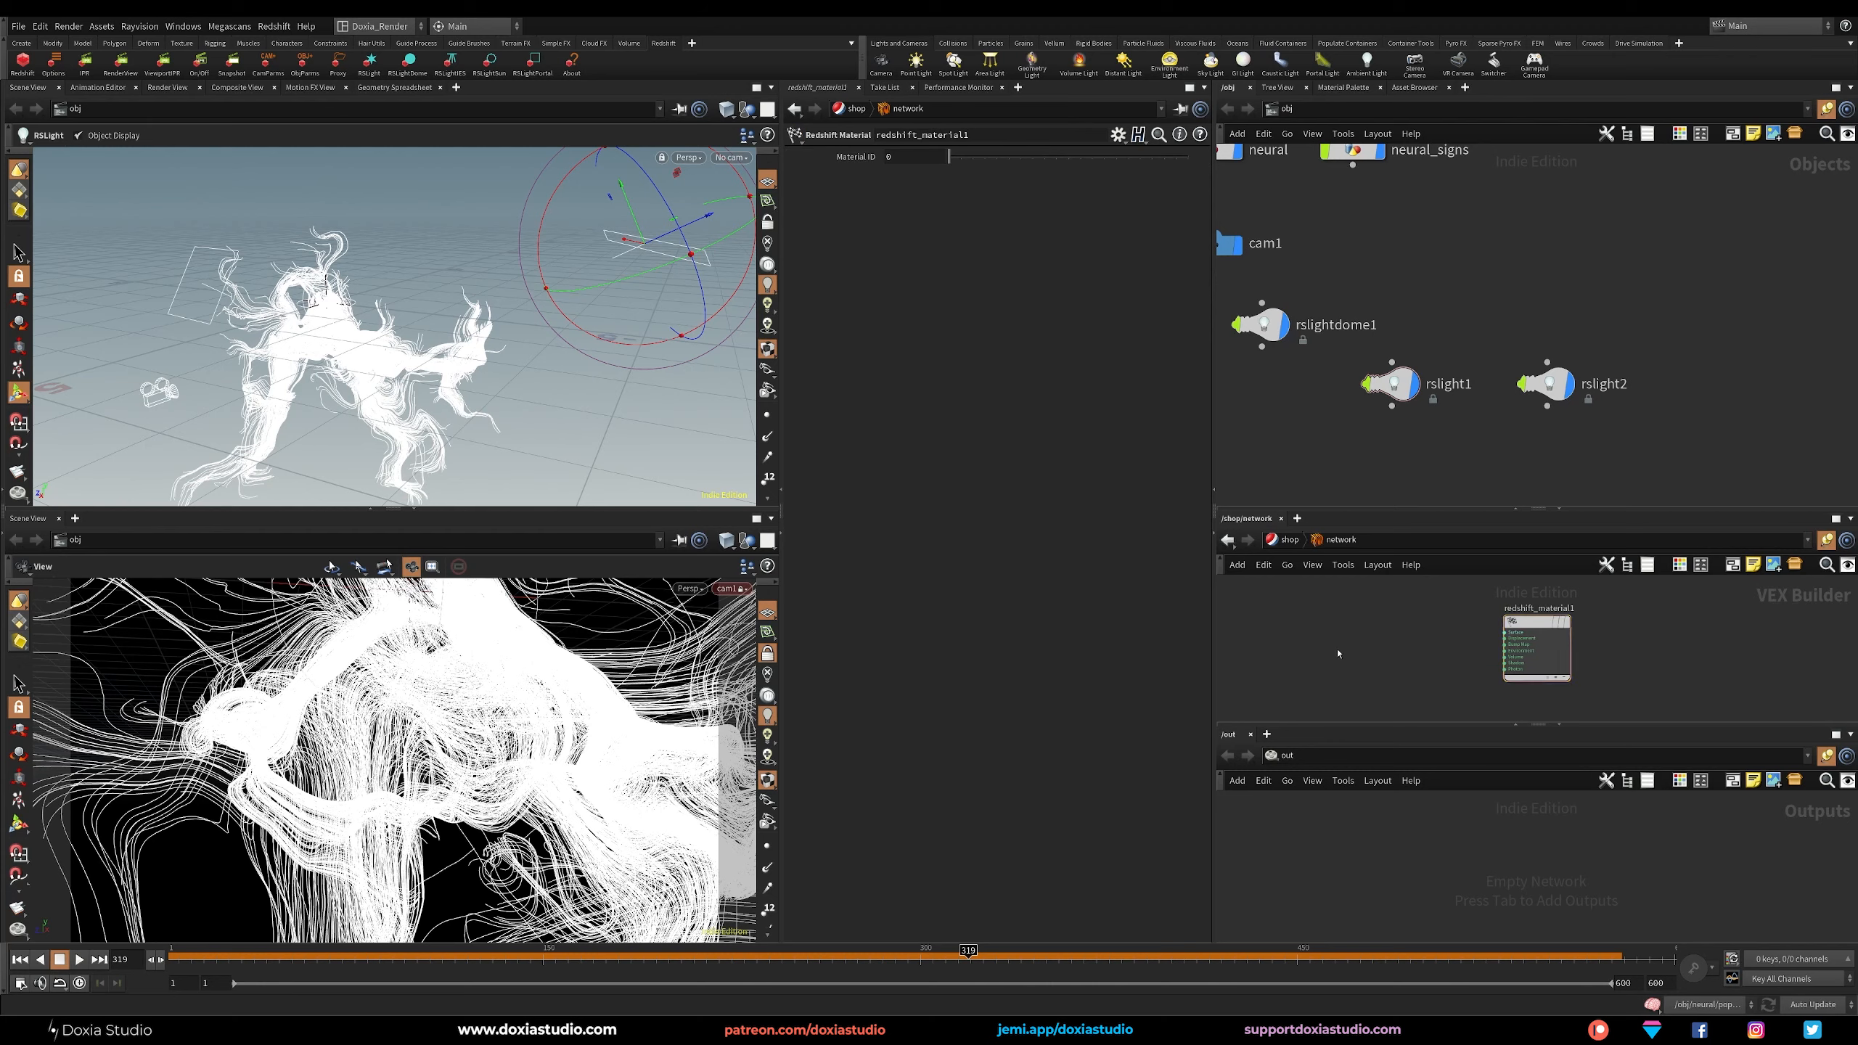
pyautogui.press('Tab')
pyautogui.write('mater')
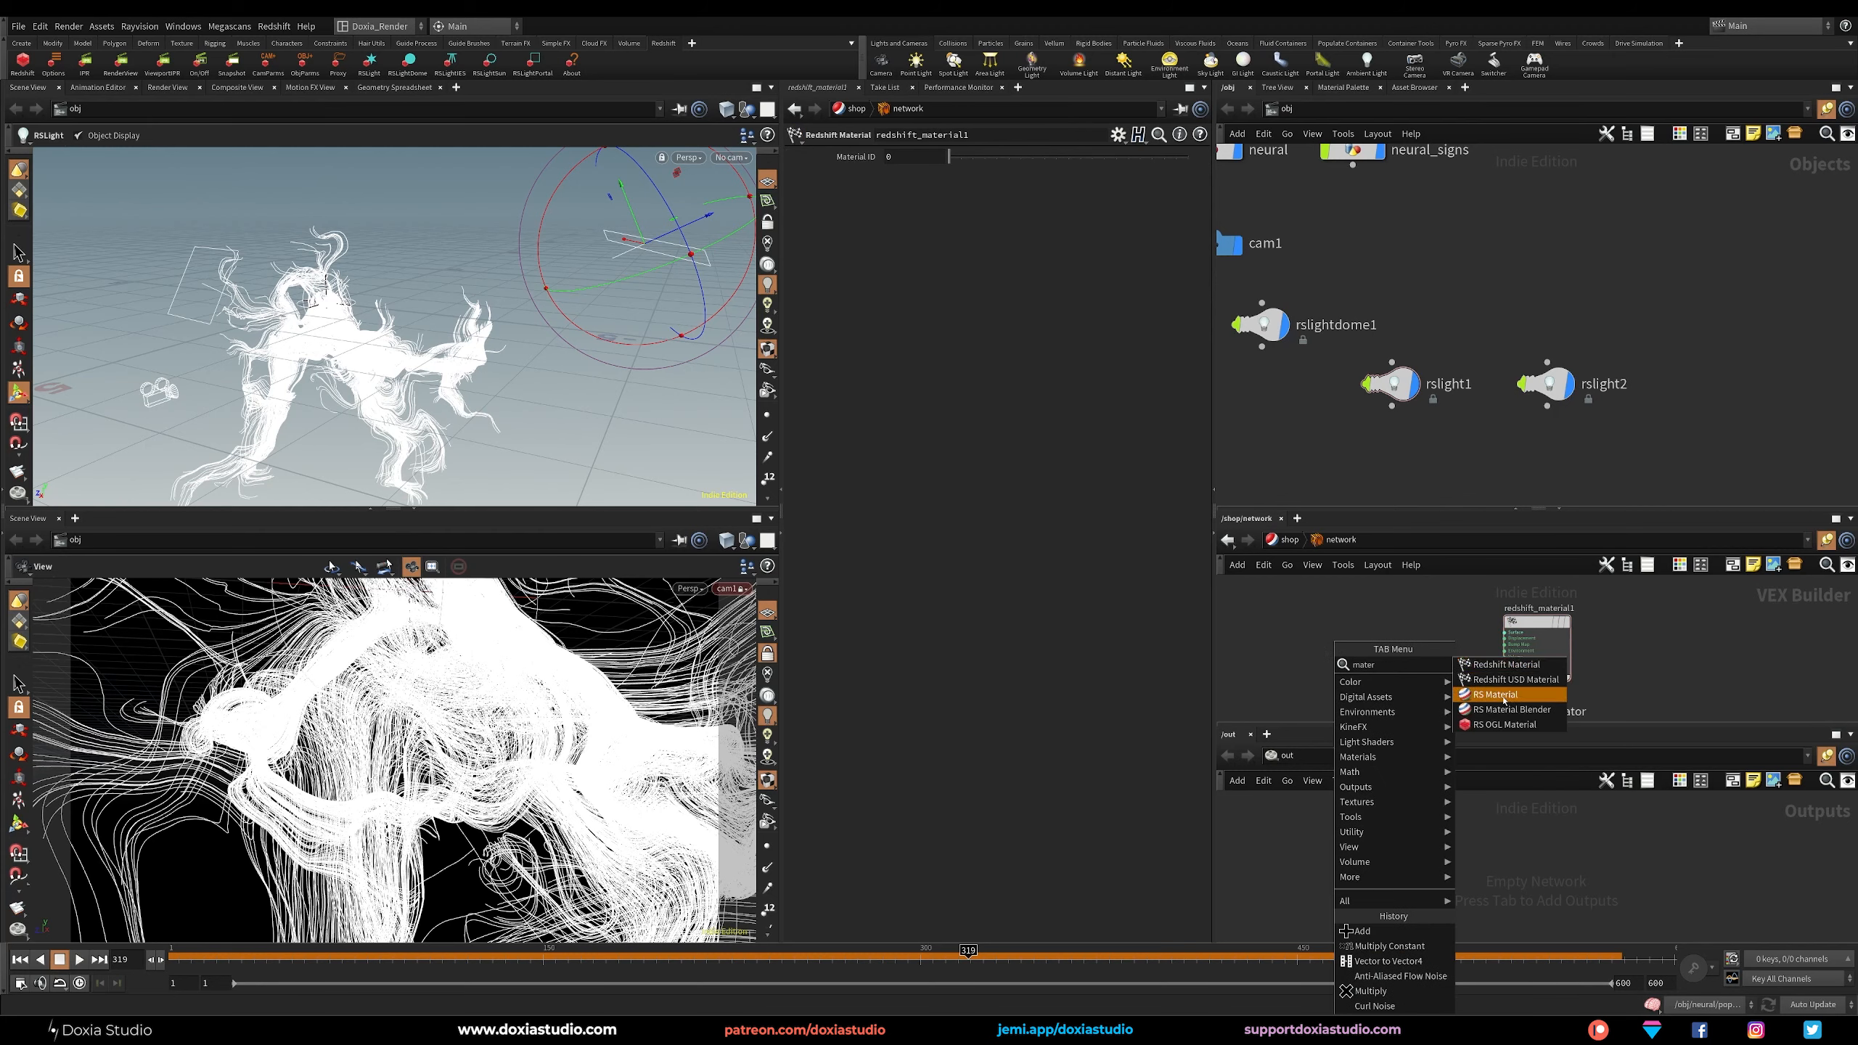
pyautogui.click(1504, 695)
pyautogui.click(1400, 663)
pyautogui.moveTo(1420, 651); pyautogui.dragTo(1404, 633)
# Add an RS Material inside the signs shader and connect it to the Surface input of redshift_material1.
pyautogui.press('u')
pyautogui.doubleClick(1522, 640)
pyautogui.press('Tab')
pyautogui.write('mate')
pyautogui.press('Down')
pyautogui.press('Down')
pyautogui.press('Return')
pyautogui.click(1423, 651)
pyautogui.moveTo(1453, 647)
pyautogui.mouseDown()
pyautogui.moveTo(1505, 632)
pyautogui.moveTo(1421, 637)
pyautogui.mouseUp()
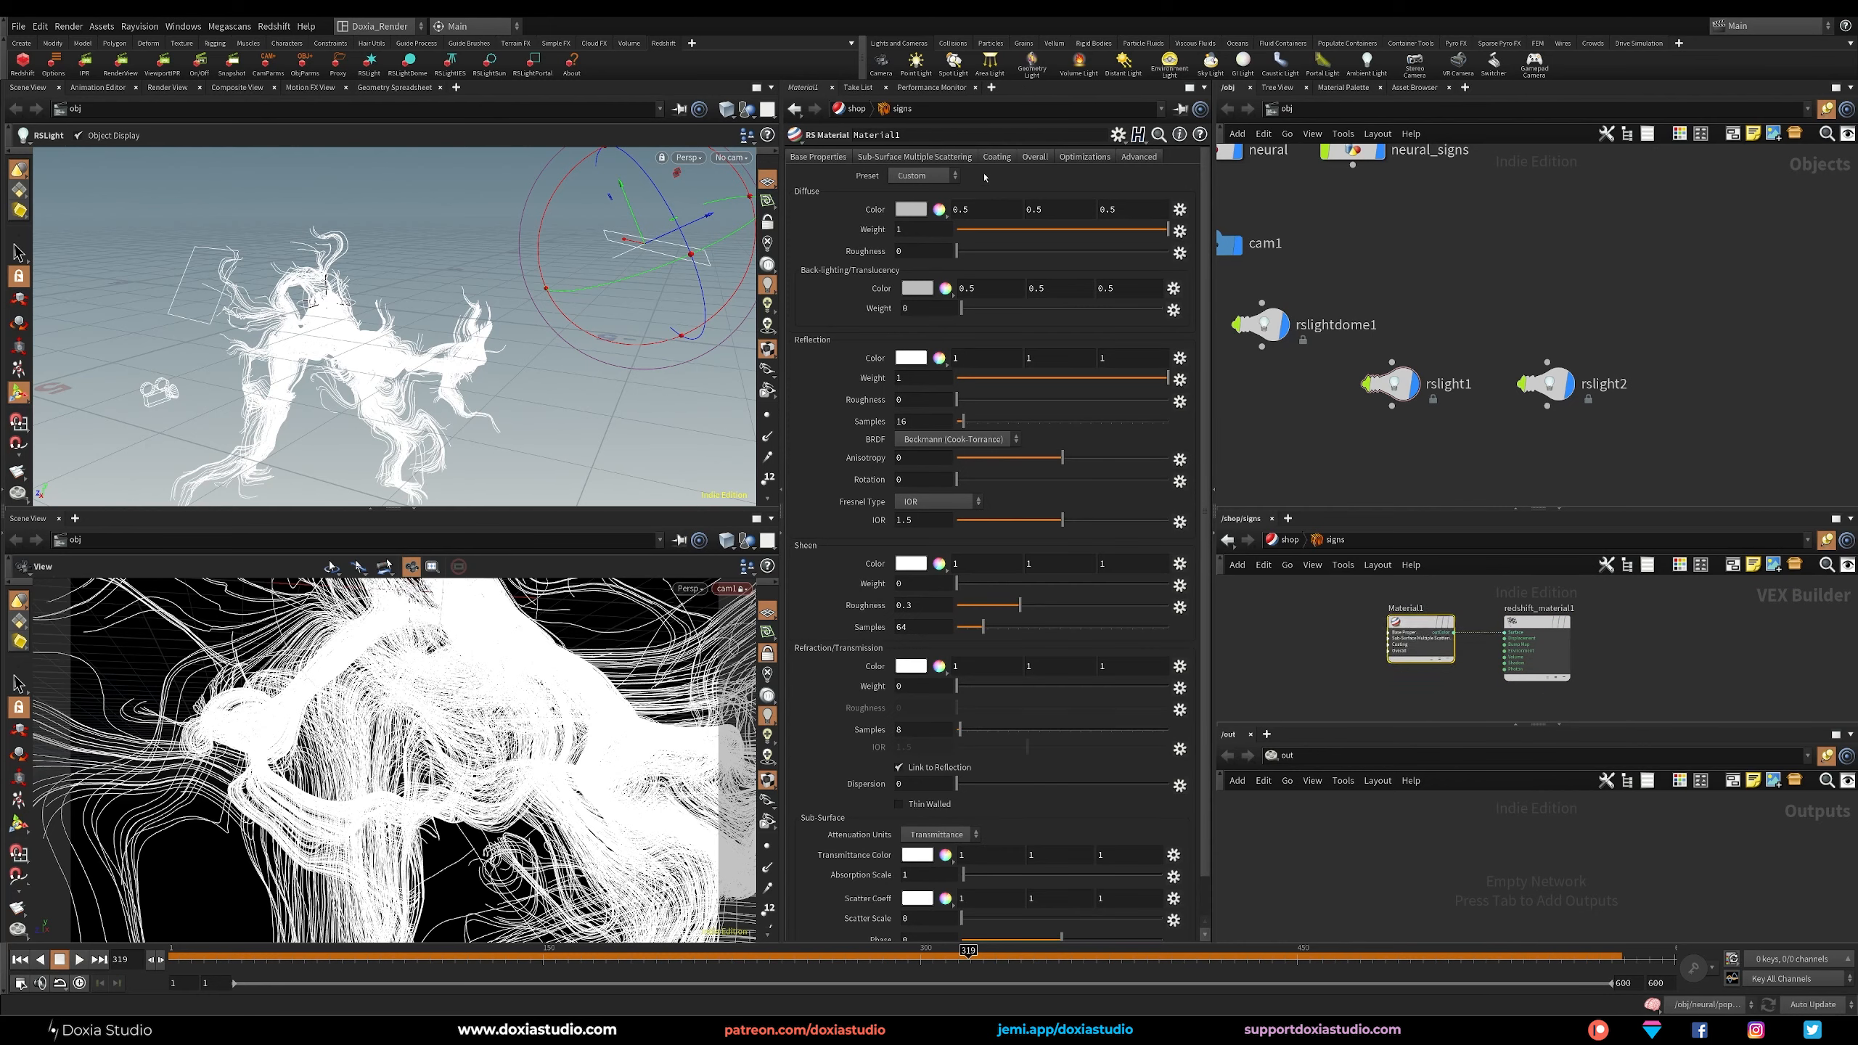
# Set the diffuse weight of the signs RS Material to 0.
pyautogui.click(1036, 158)
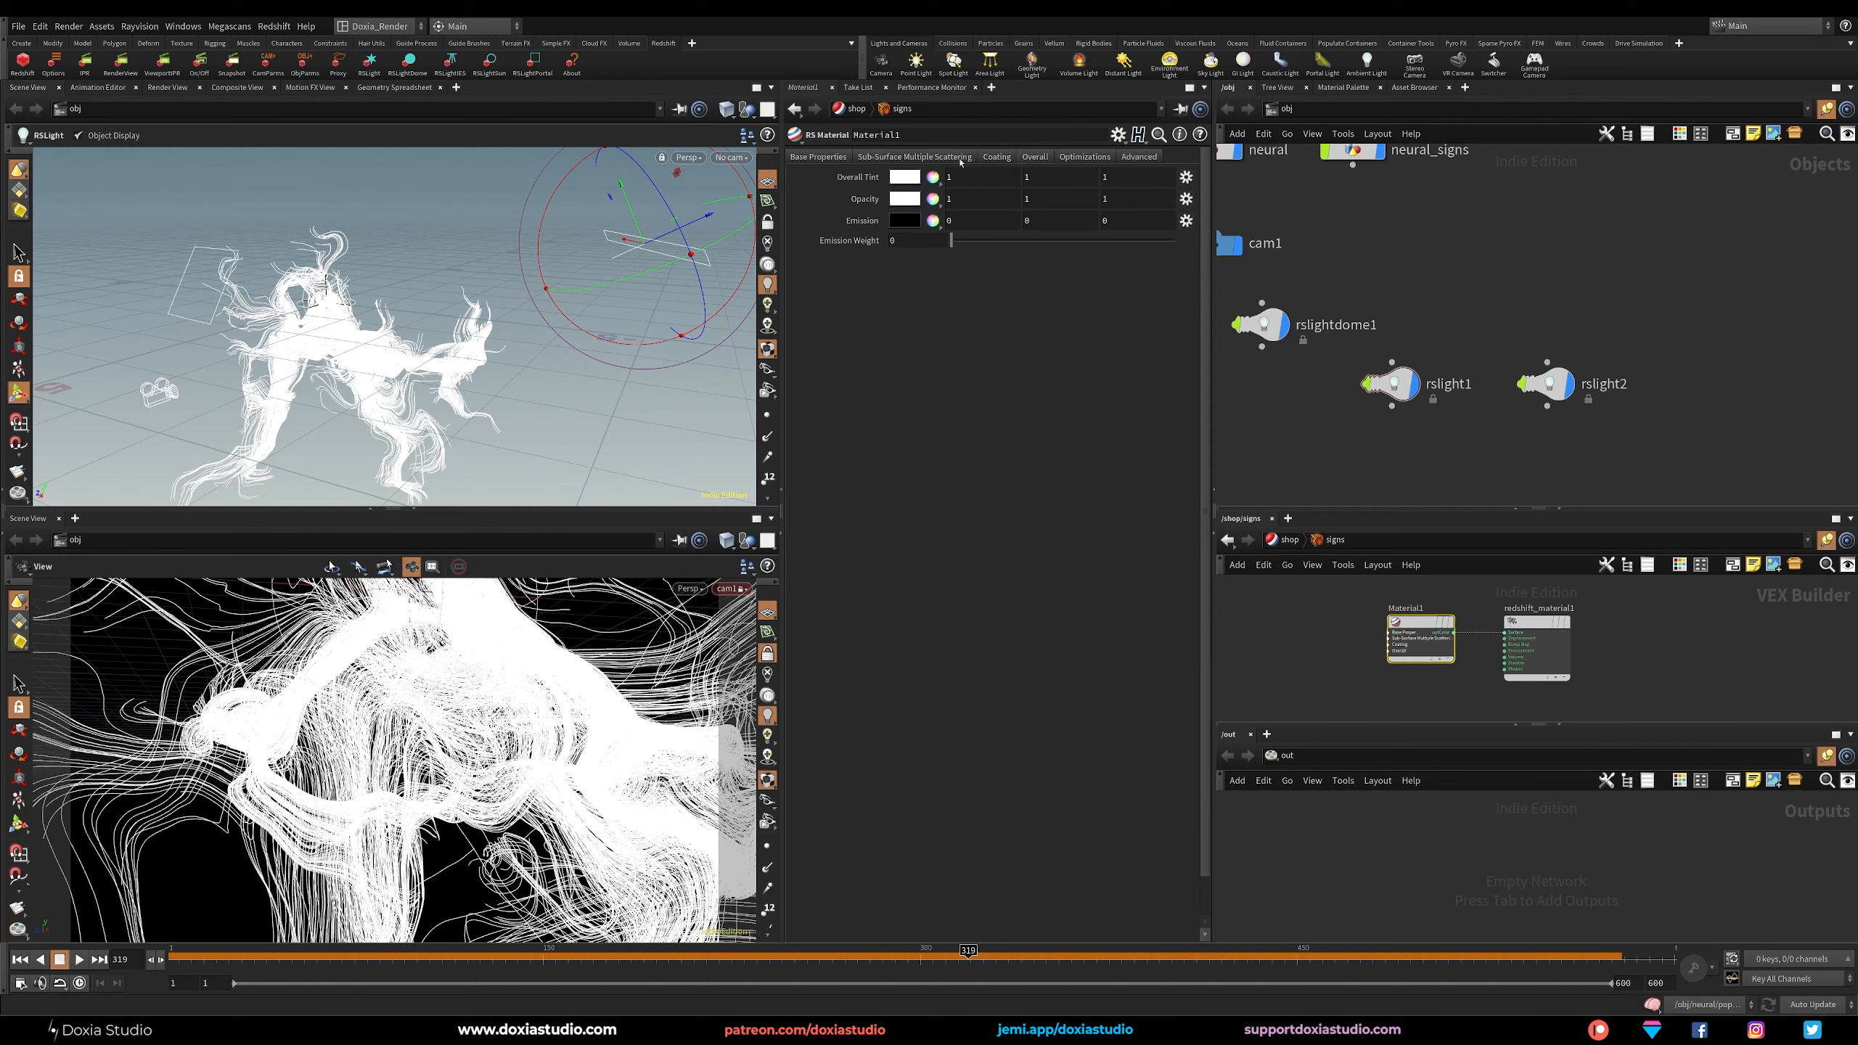
pyautogui.click(818, 157)
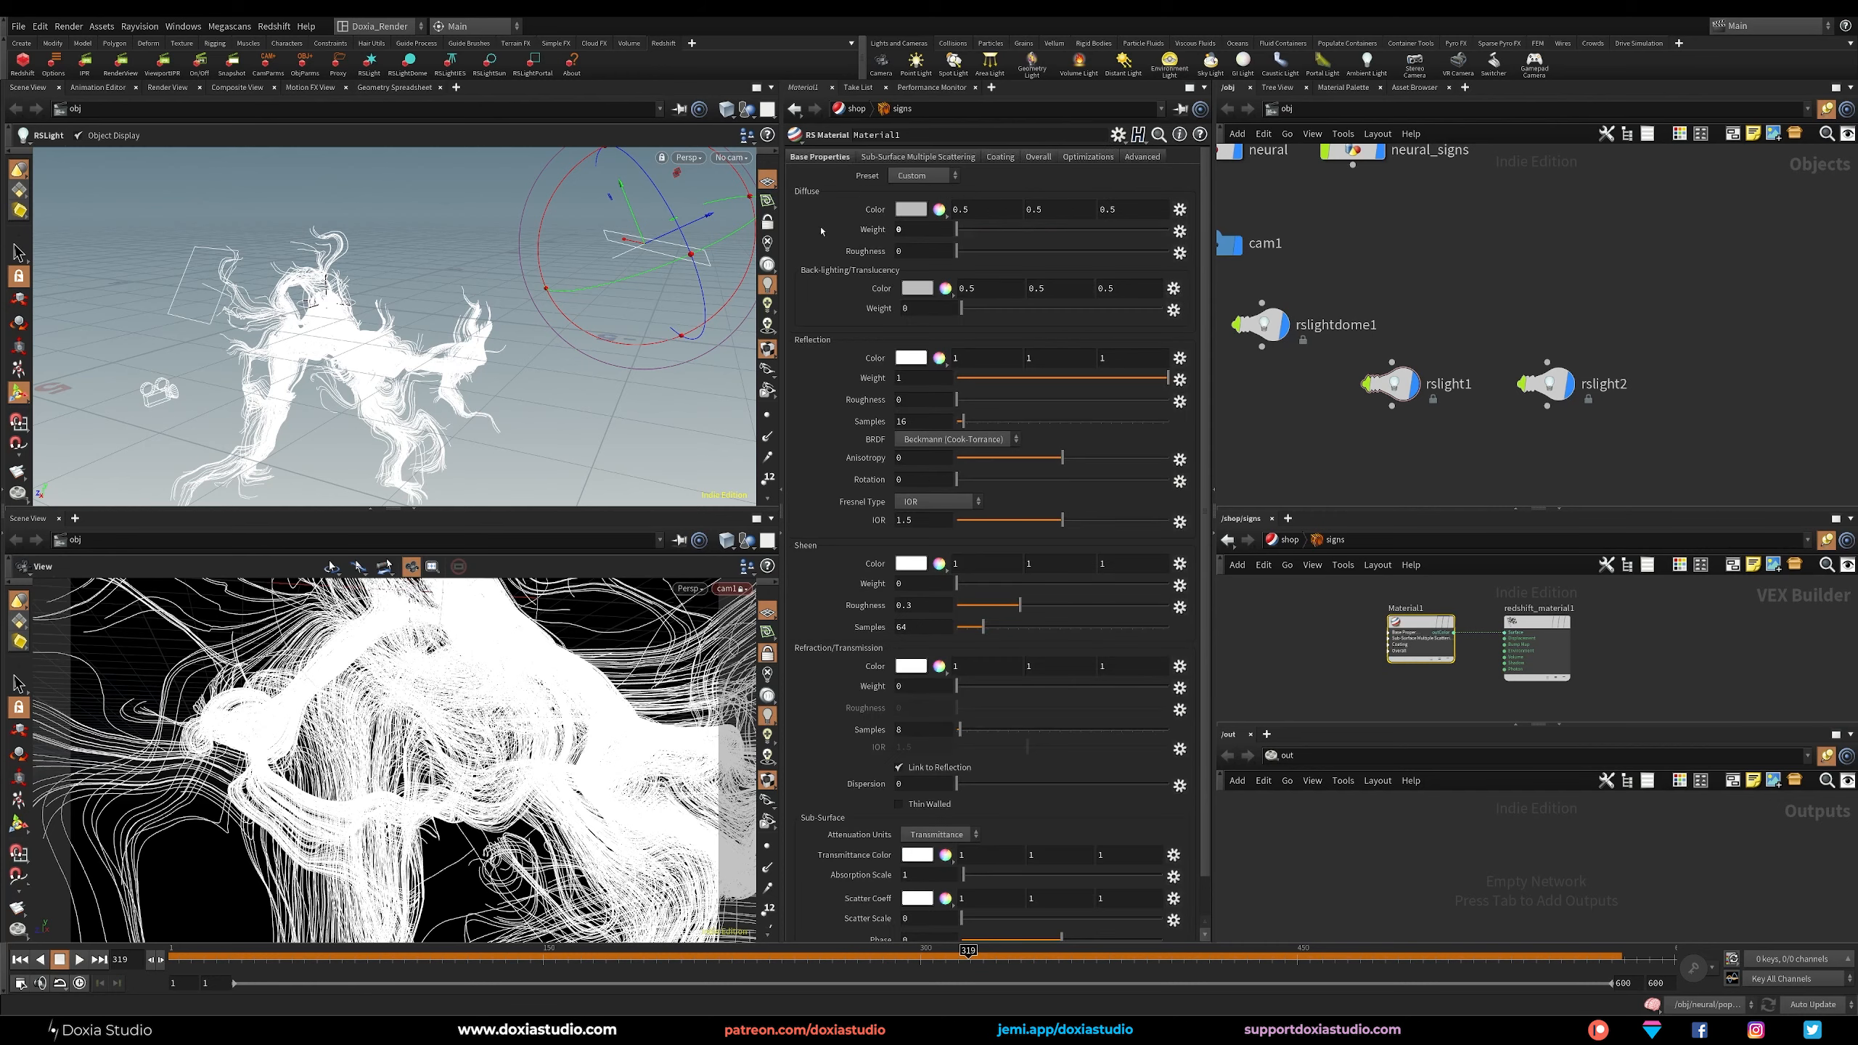
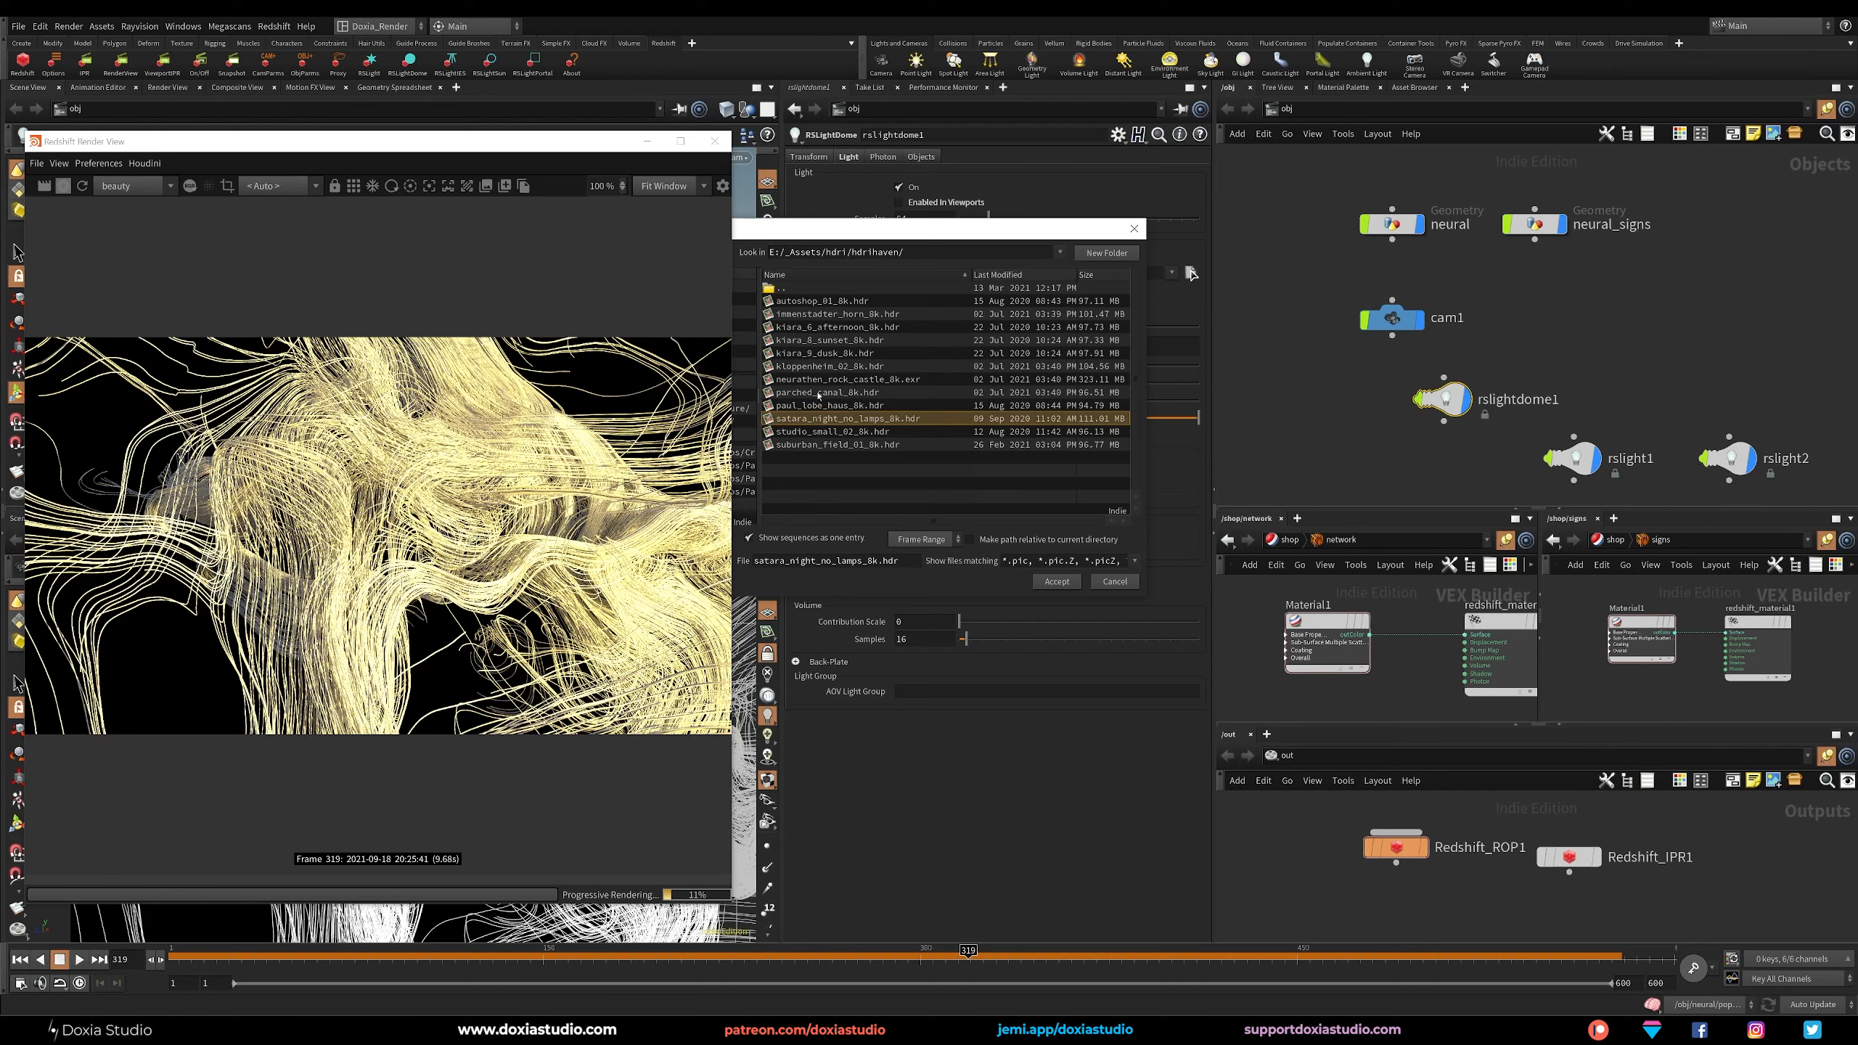
# Try neurathen_rock_castle_8k, kiara_6_afternoon_8k, immenstadter_horn_8k and satara_night_no_lamps_8k in turn as the dome map of rslightdome1.
pyautogui.doubleClick(818, 379)
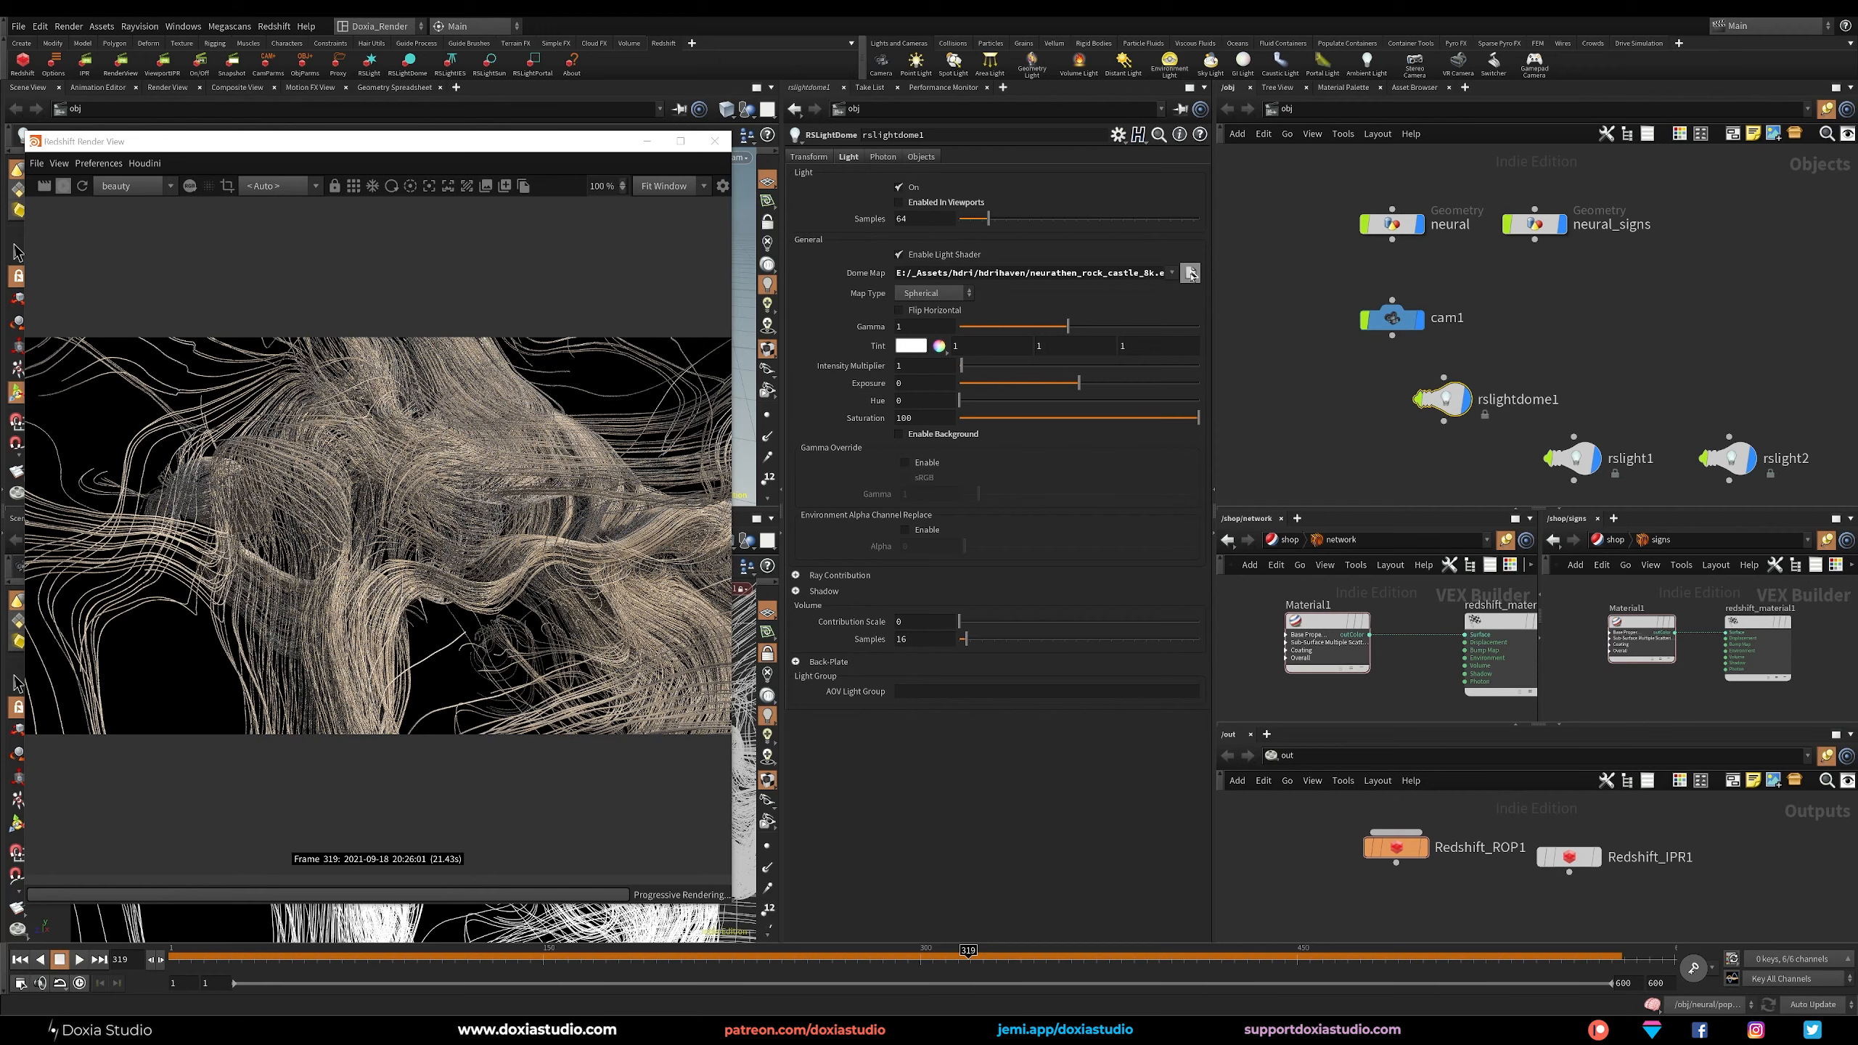
pyautogui.click(1190, 273)
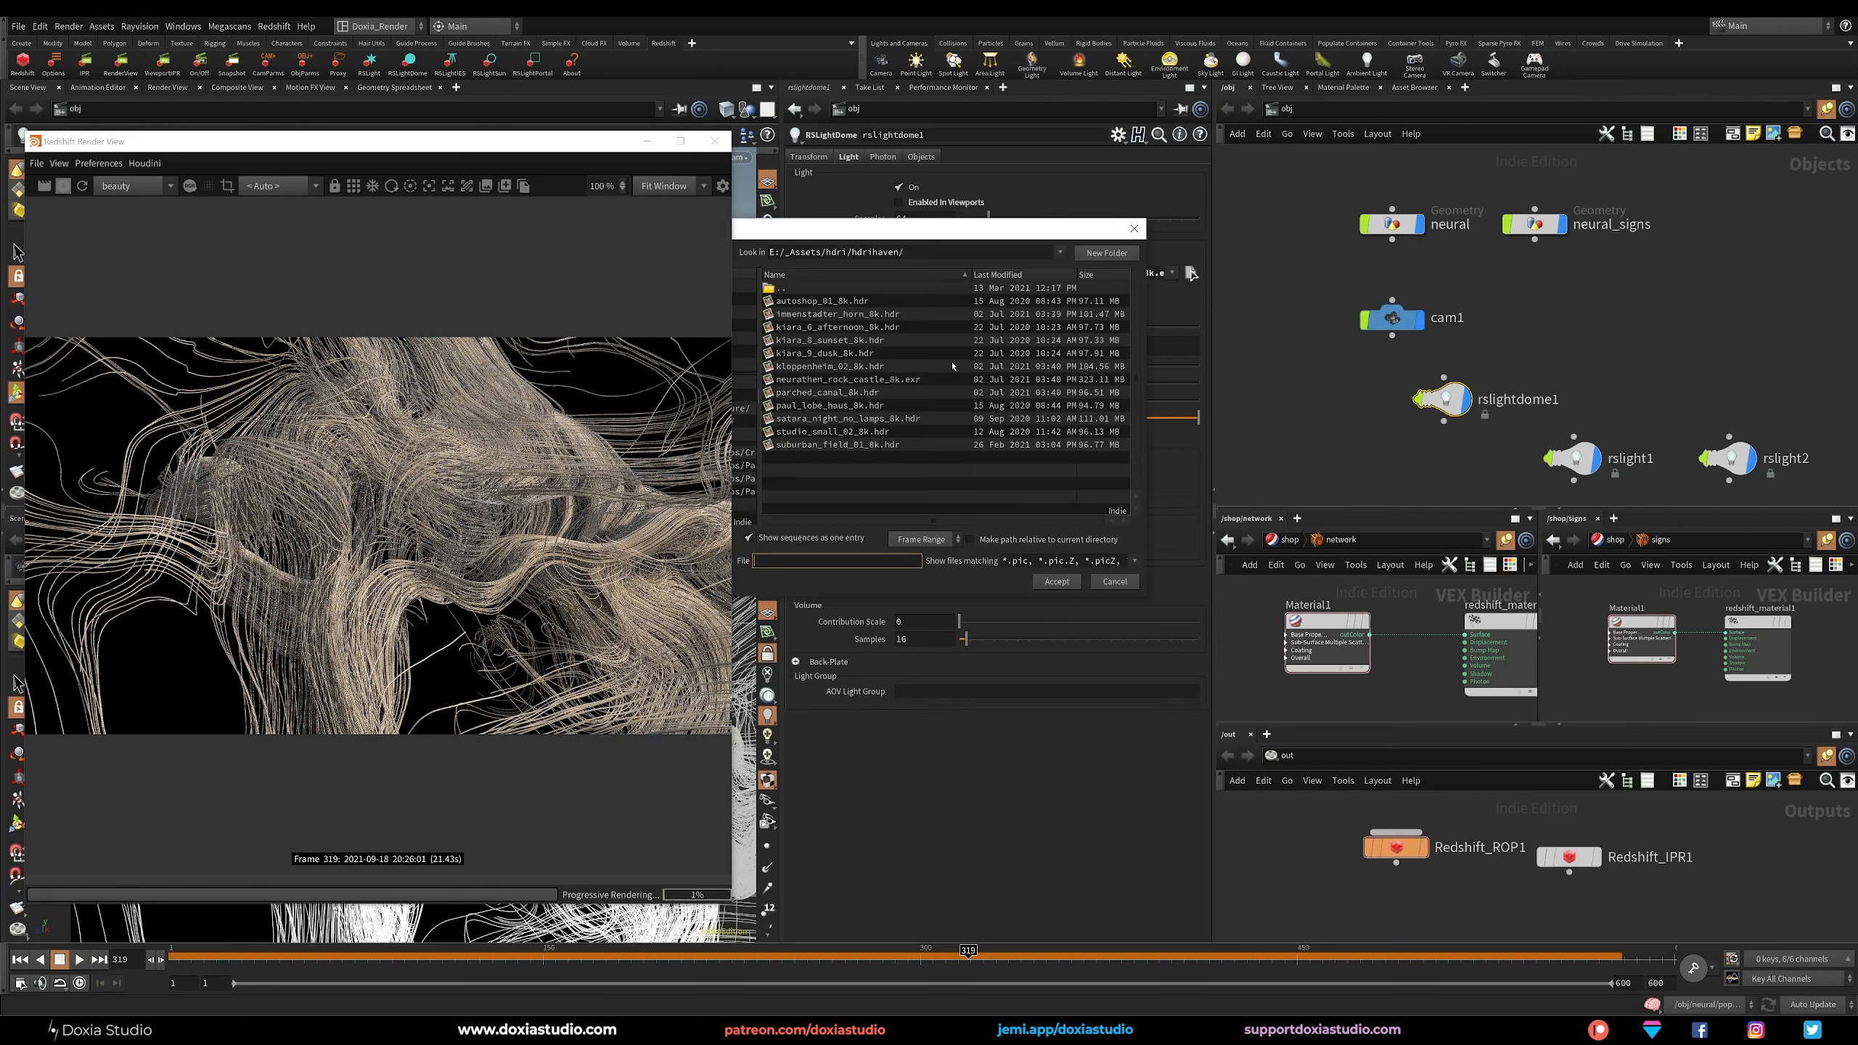
pyautogui.doubleClick(838, 327)
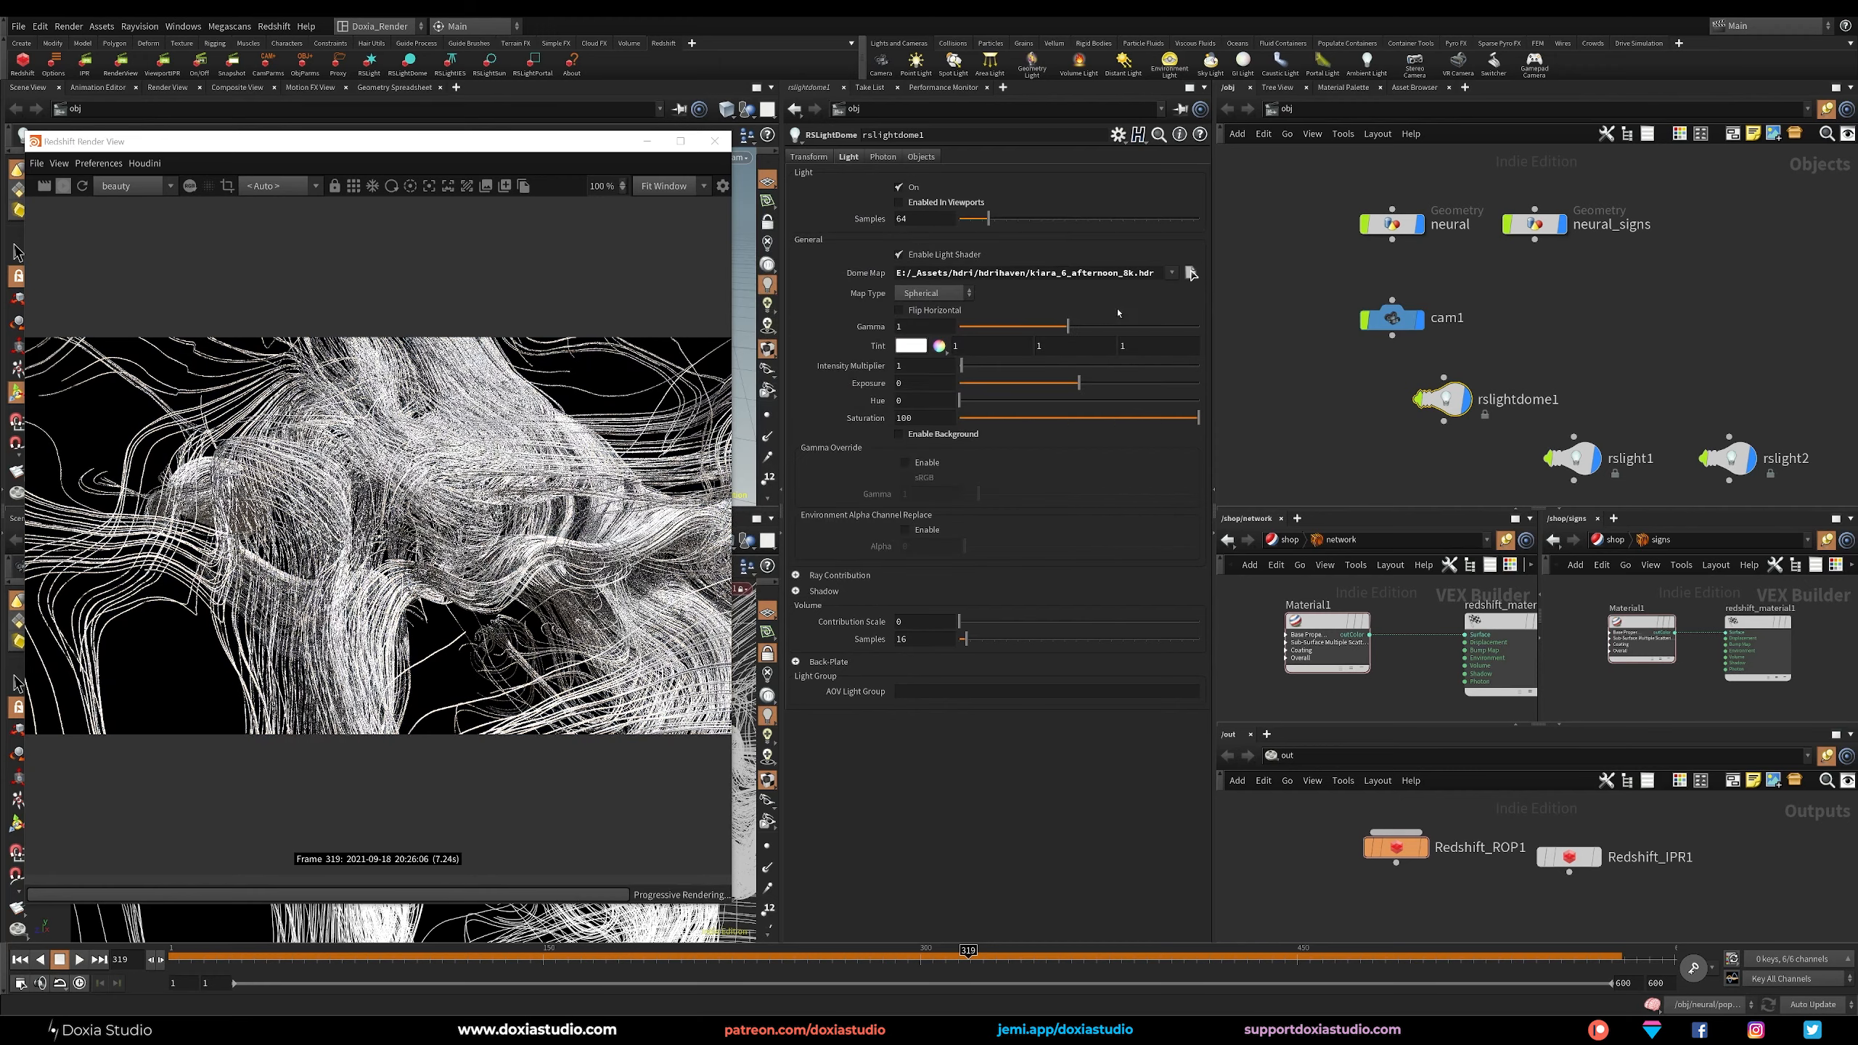
pyautogui.click(1190, 273)
pyautogui.doubleClick(894, 315)
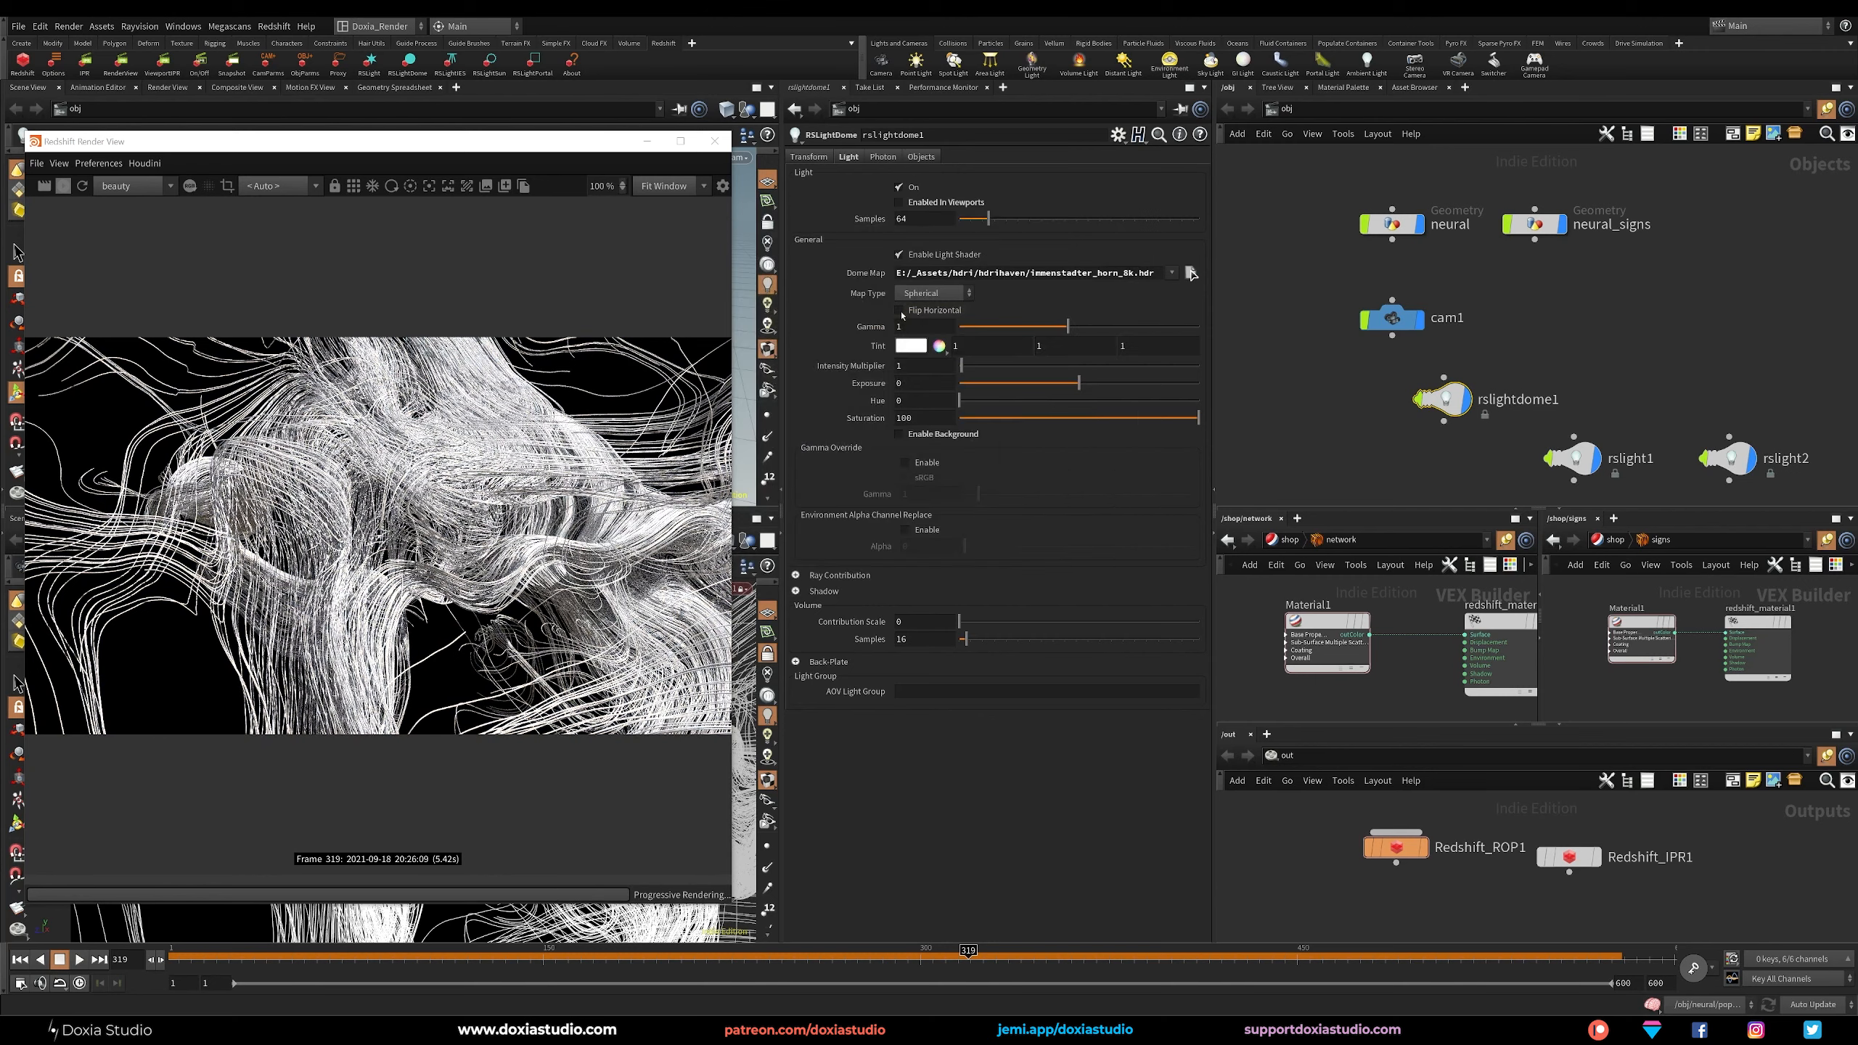
pyautogui.click(1191, 273)
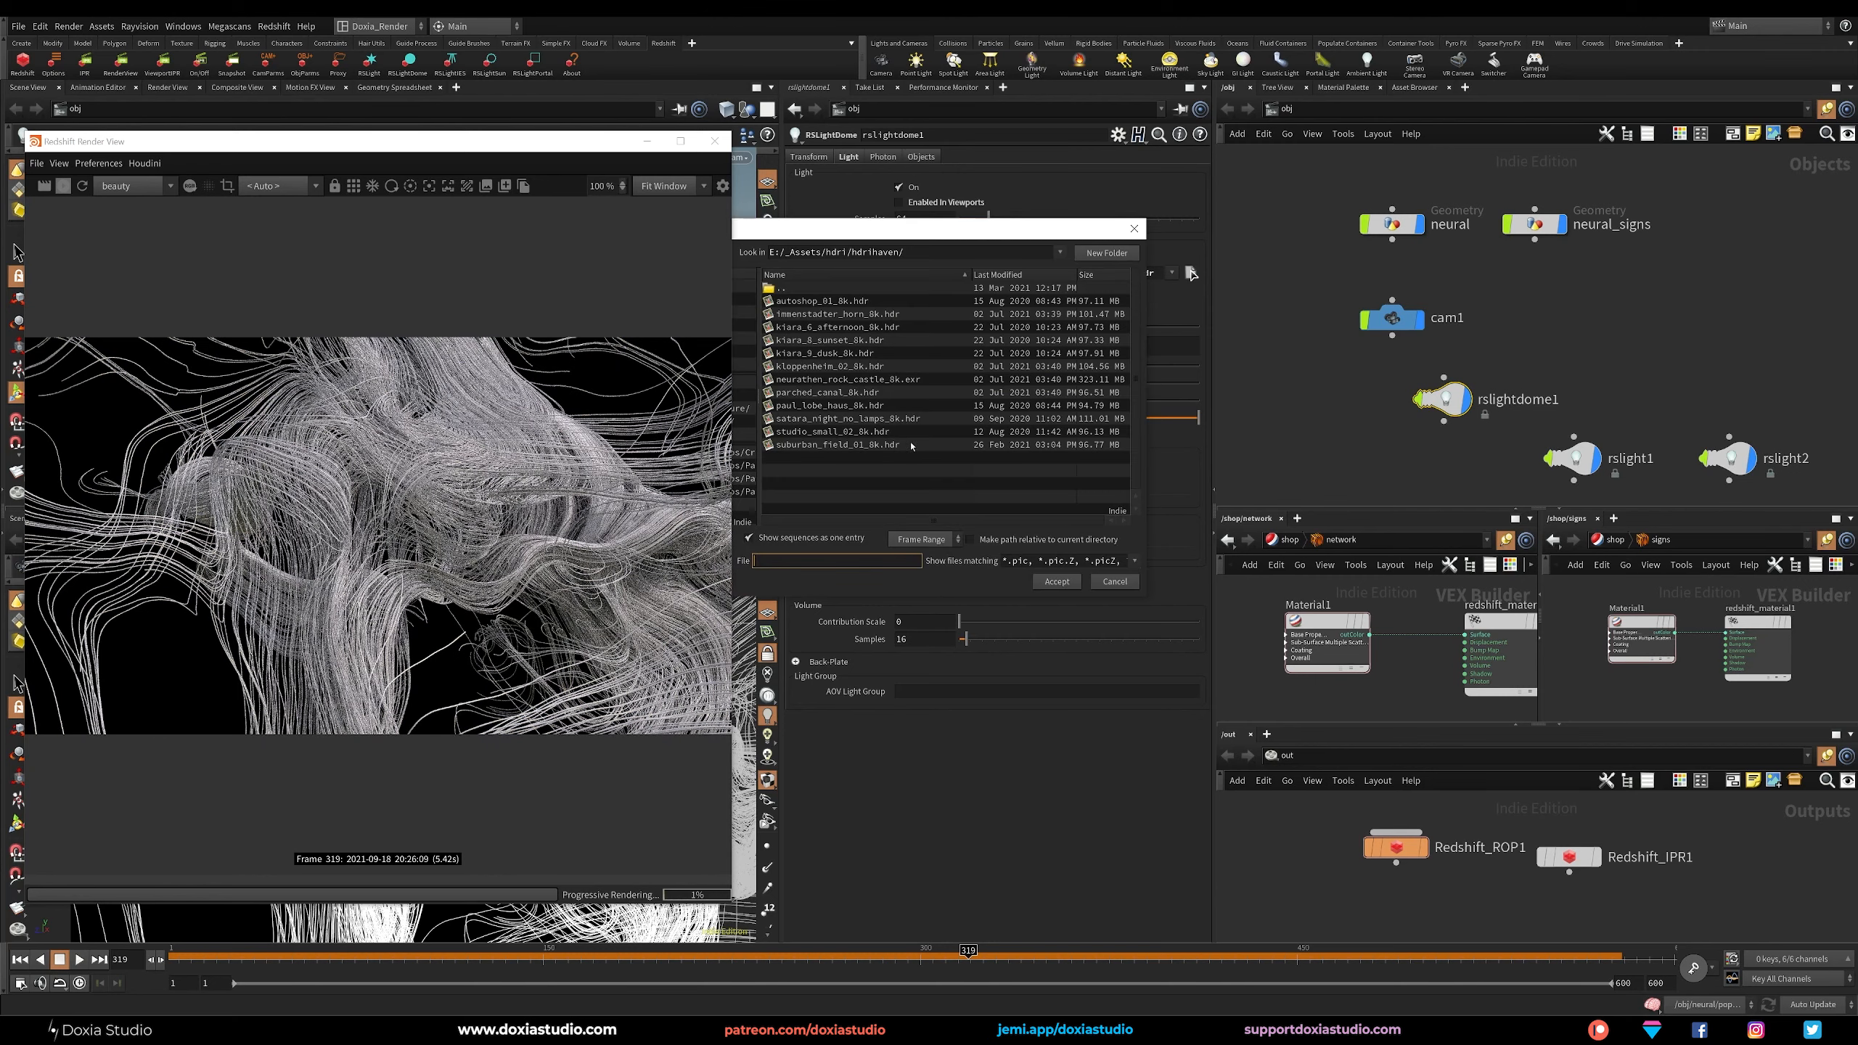
pyautogui.doubleClick(907, 419)
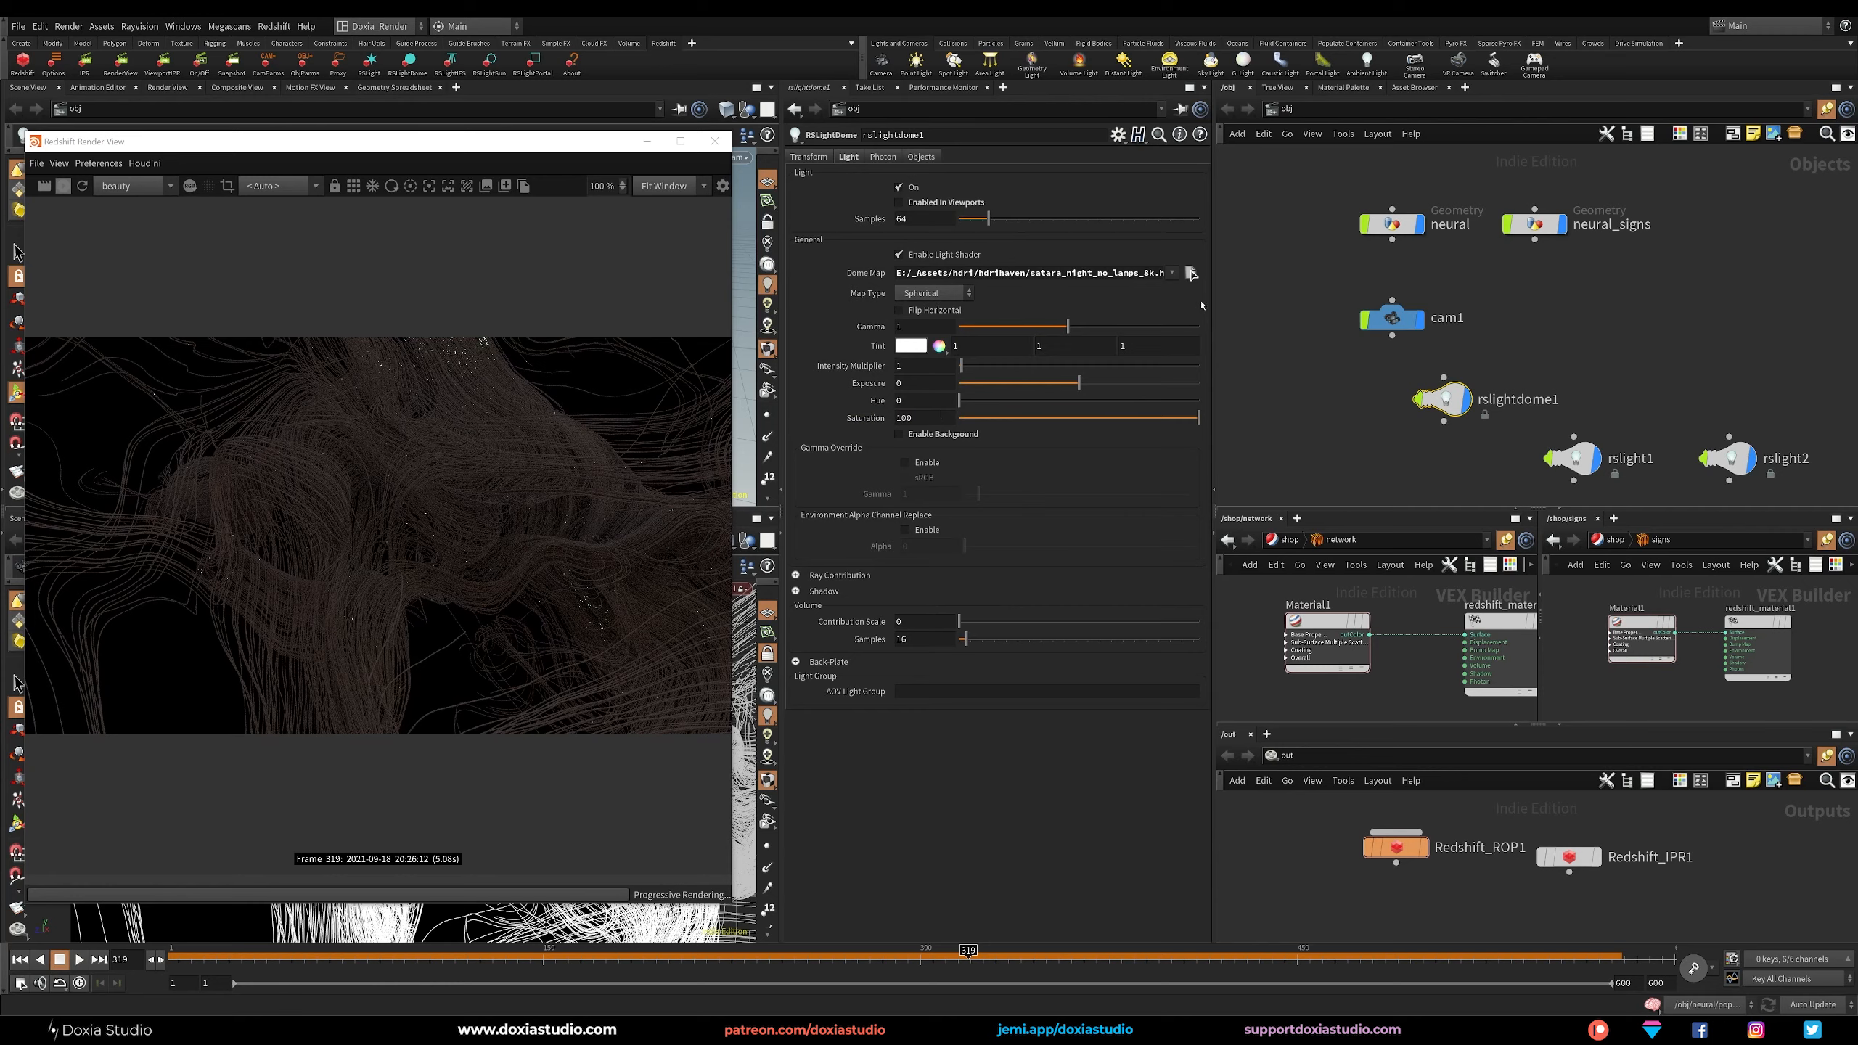
# Try suburban_field_01_8k.hdr as the dome map and lower the dome light's exposure to about -5.19.
pyautogui.click(1190, 273)
pyautogui.doubleClick(891, 443)
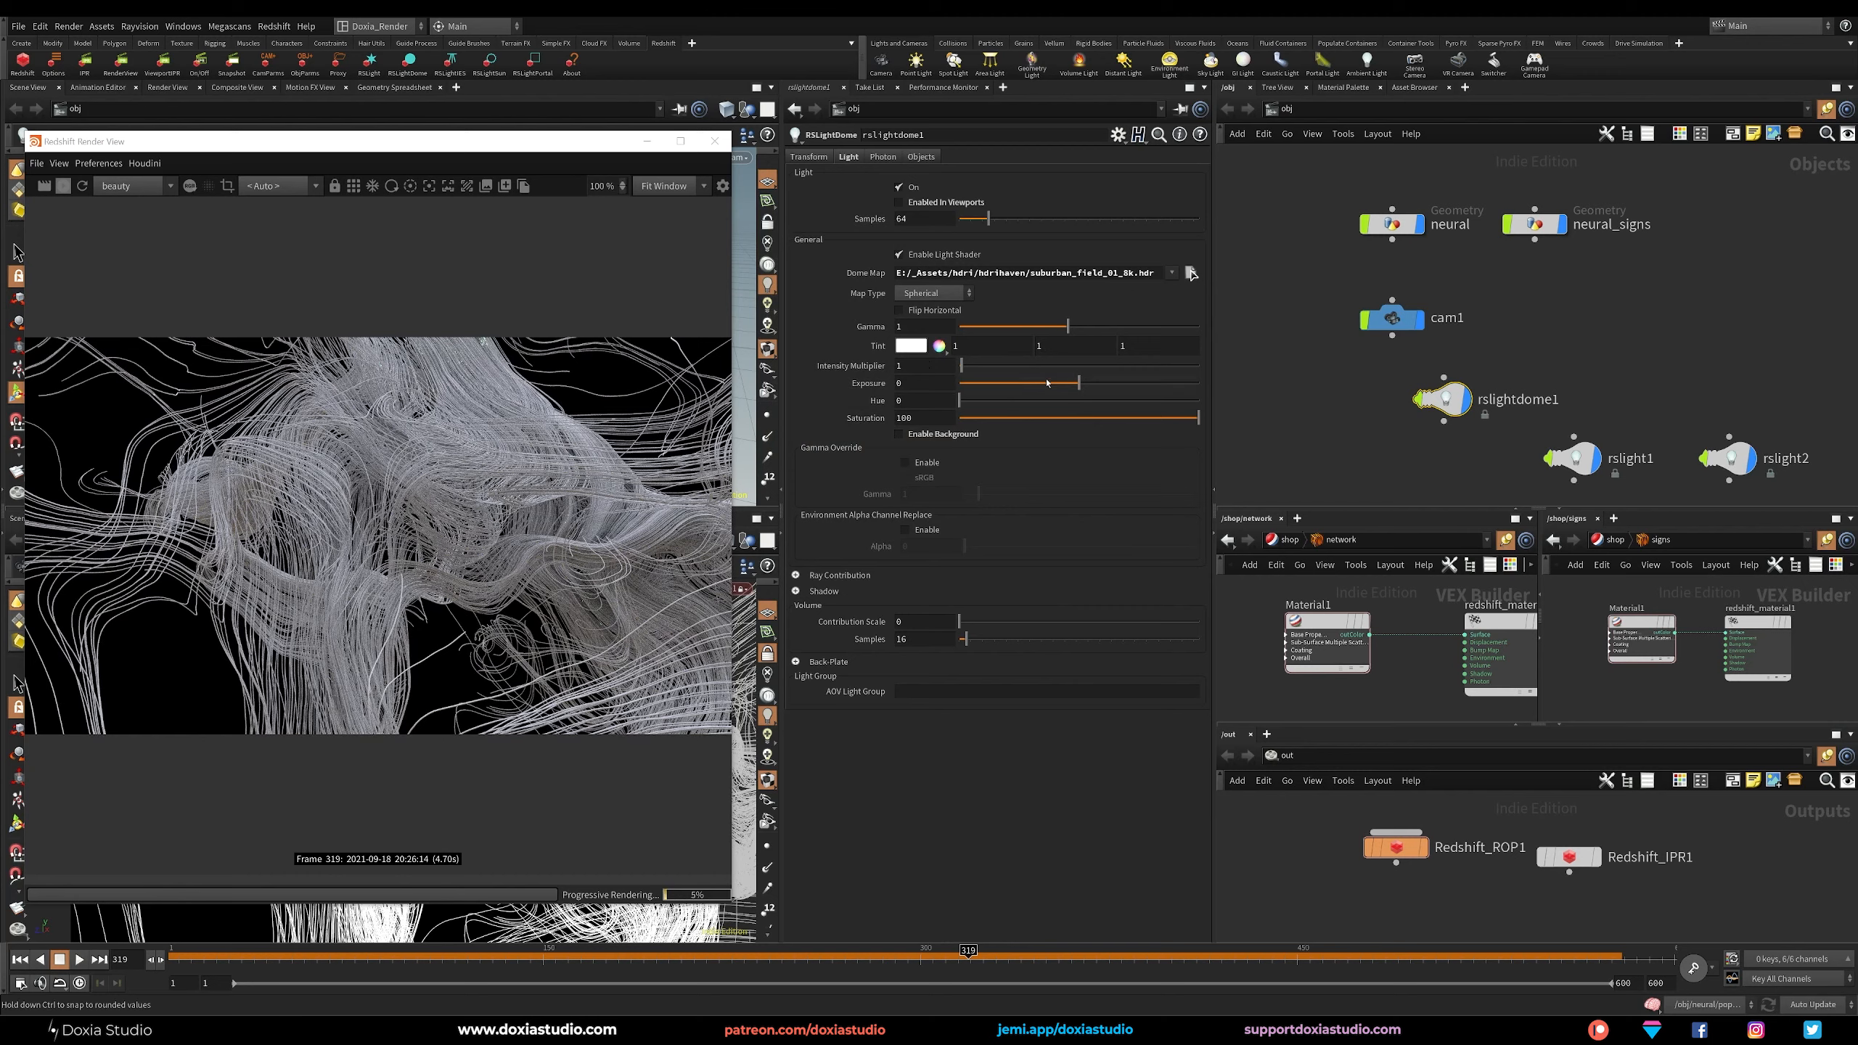
pyautogui.click(1010, 386)
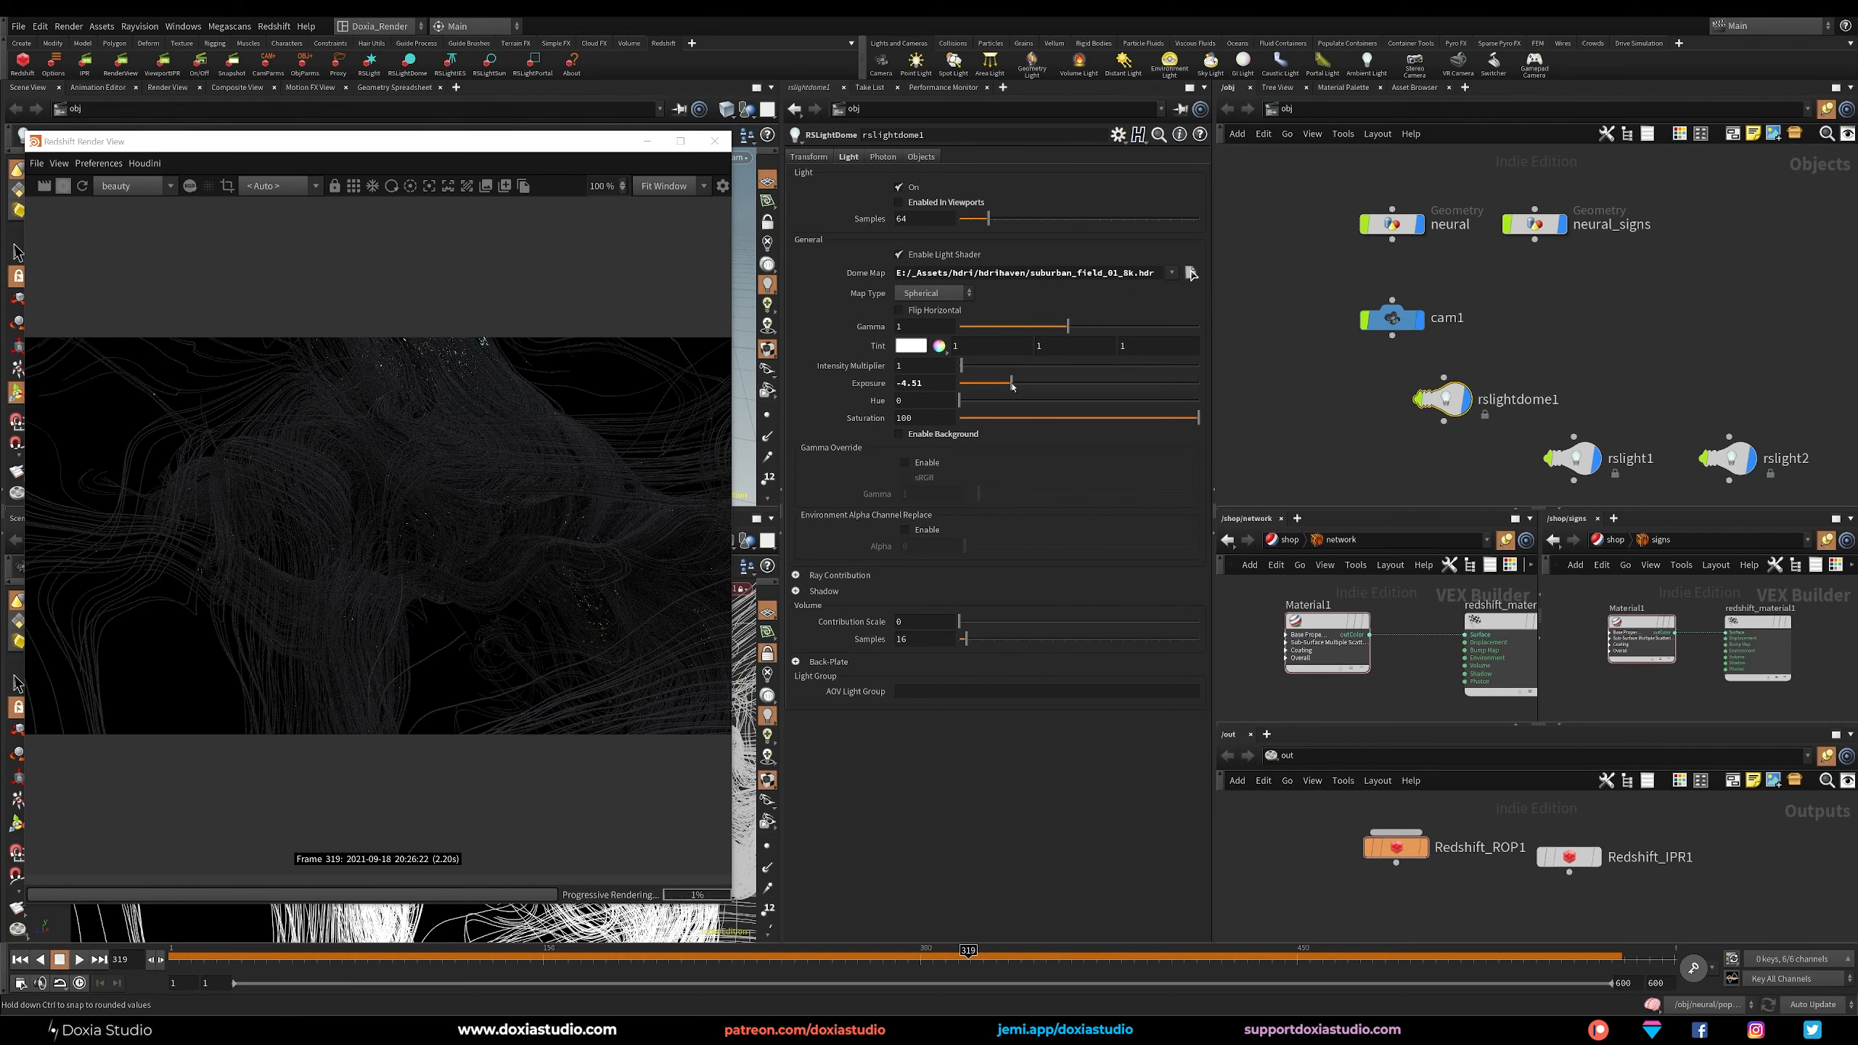
pyautogui.moveTo(1010, 387); pyautogui.dragTo(1016, 391)
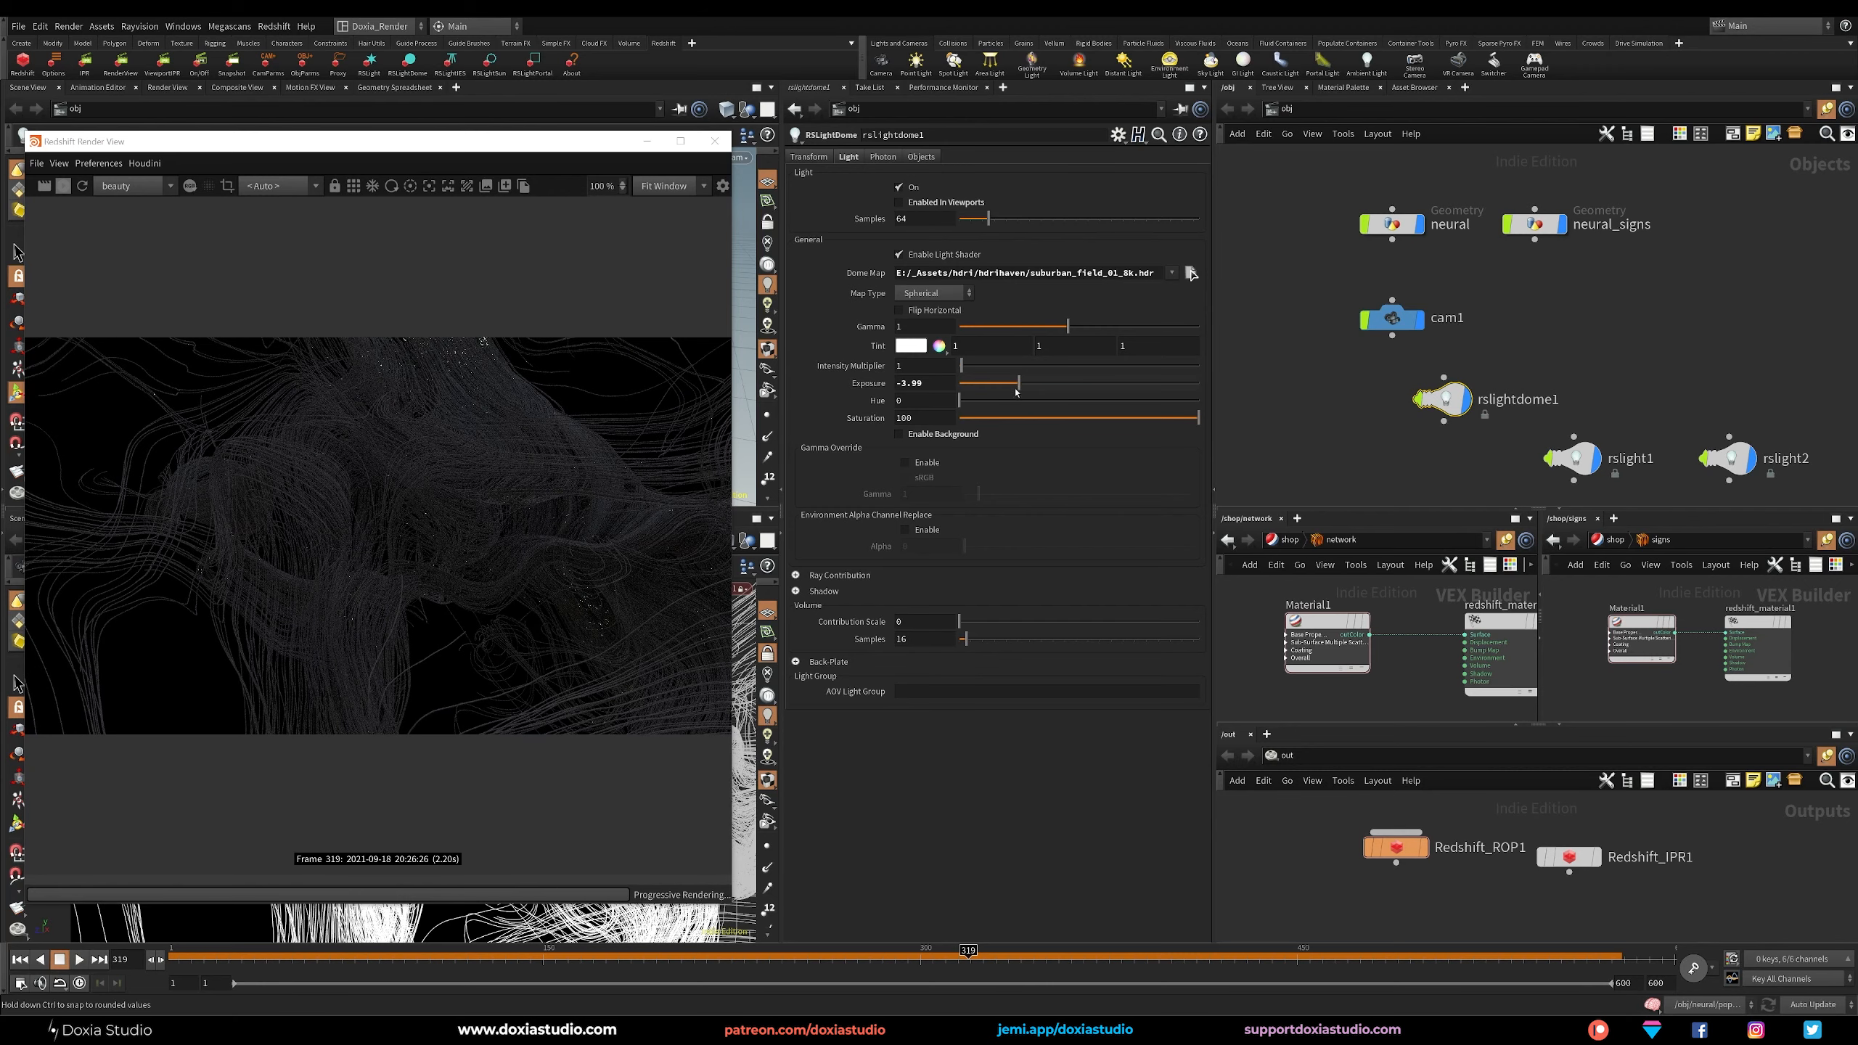
pyautogui.click(1001, 387)
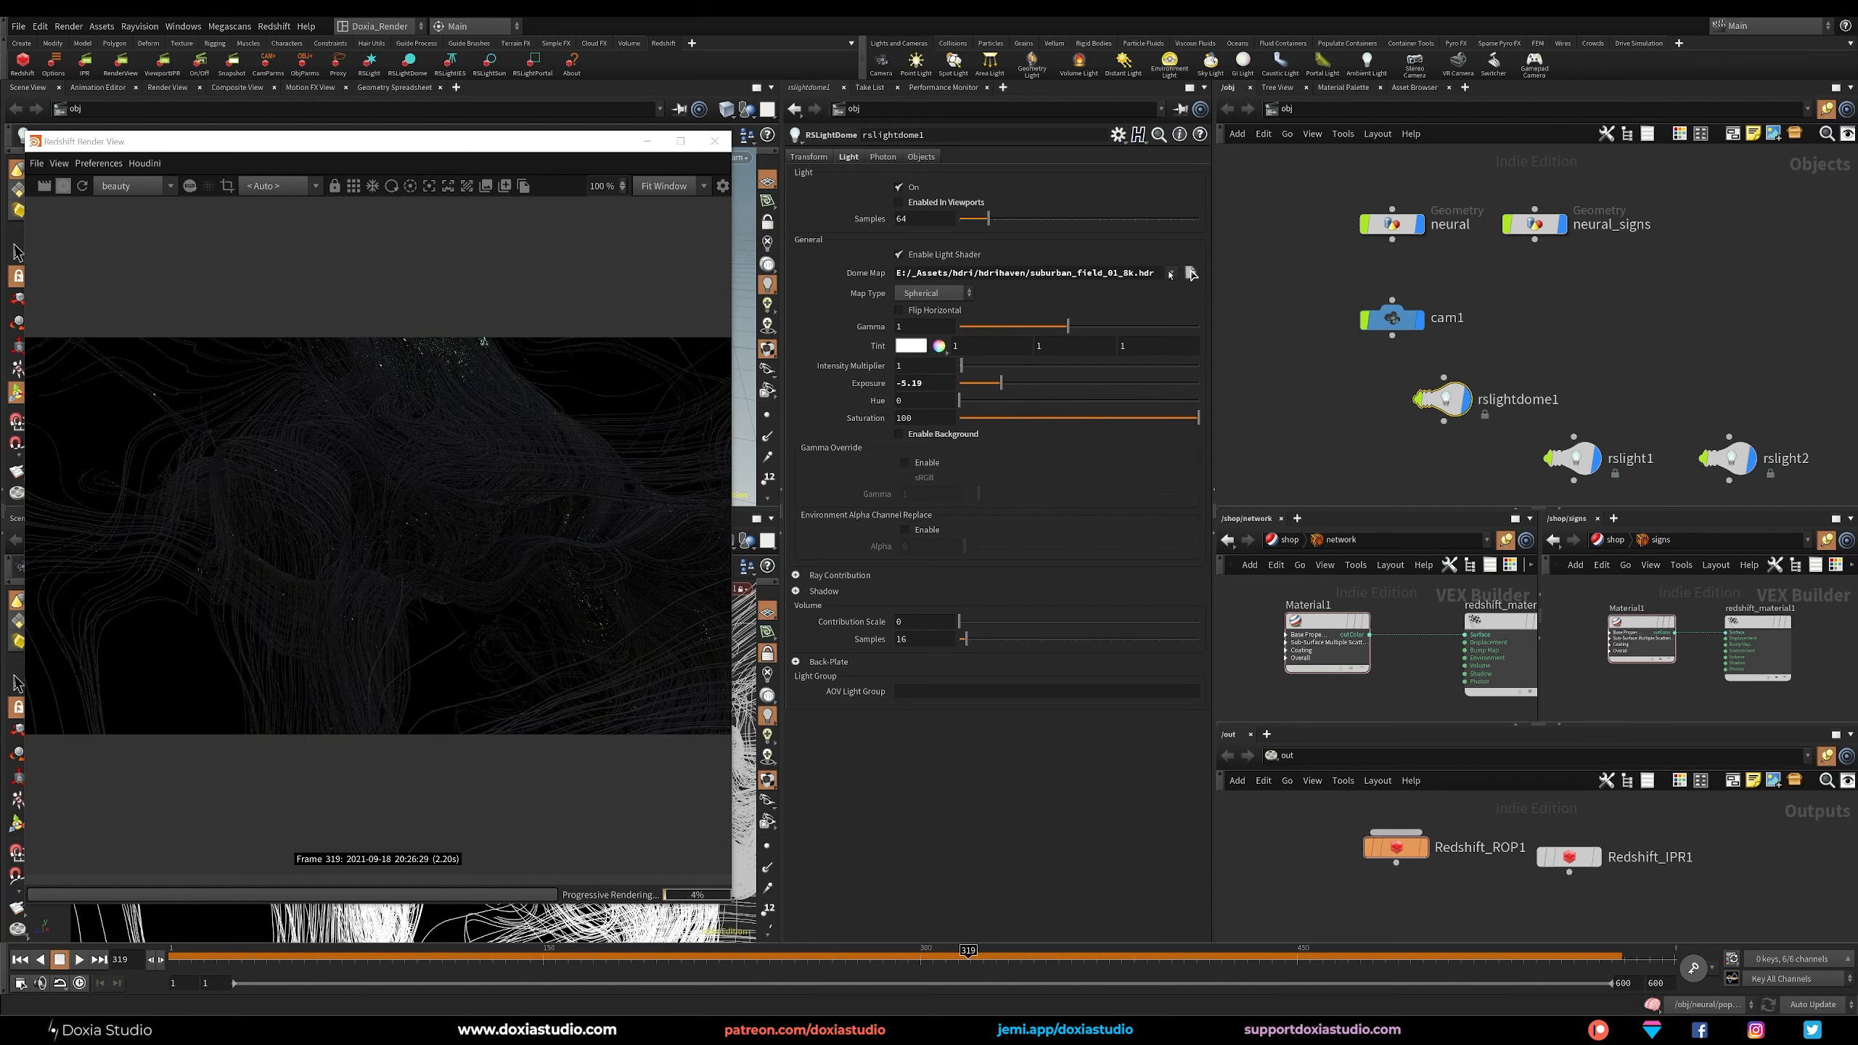
# Try loc00180_1_Space_Sky_4k_detail.jpg as the dome map with the dome light's exposure at 0.
pyautogui.click(1190, 273)
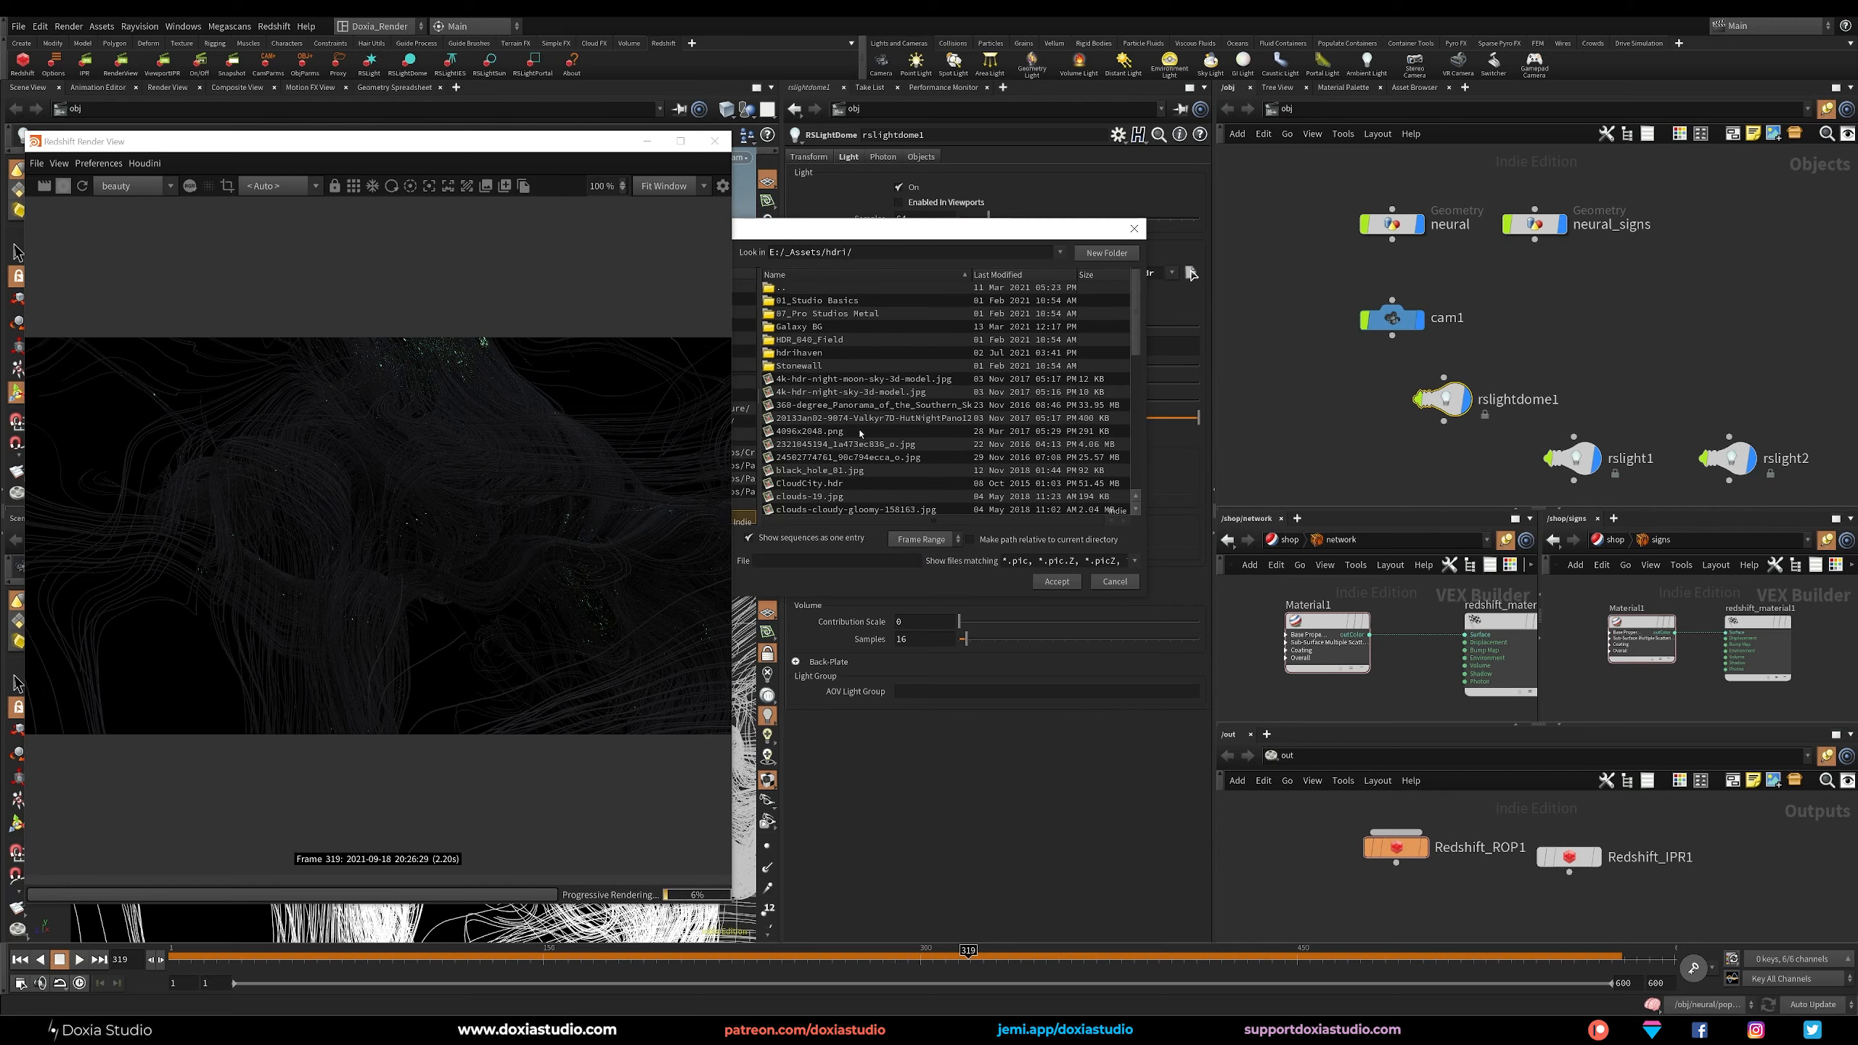
pyautogui.moveTo(1139, 352); pyautogui.dragTo(1116, 424)
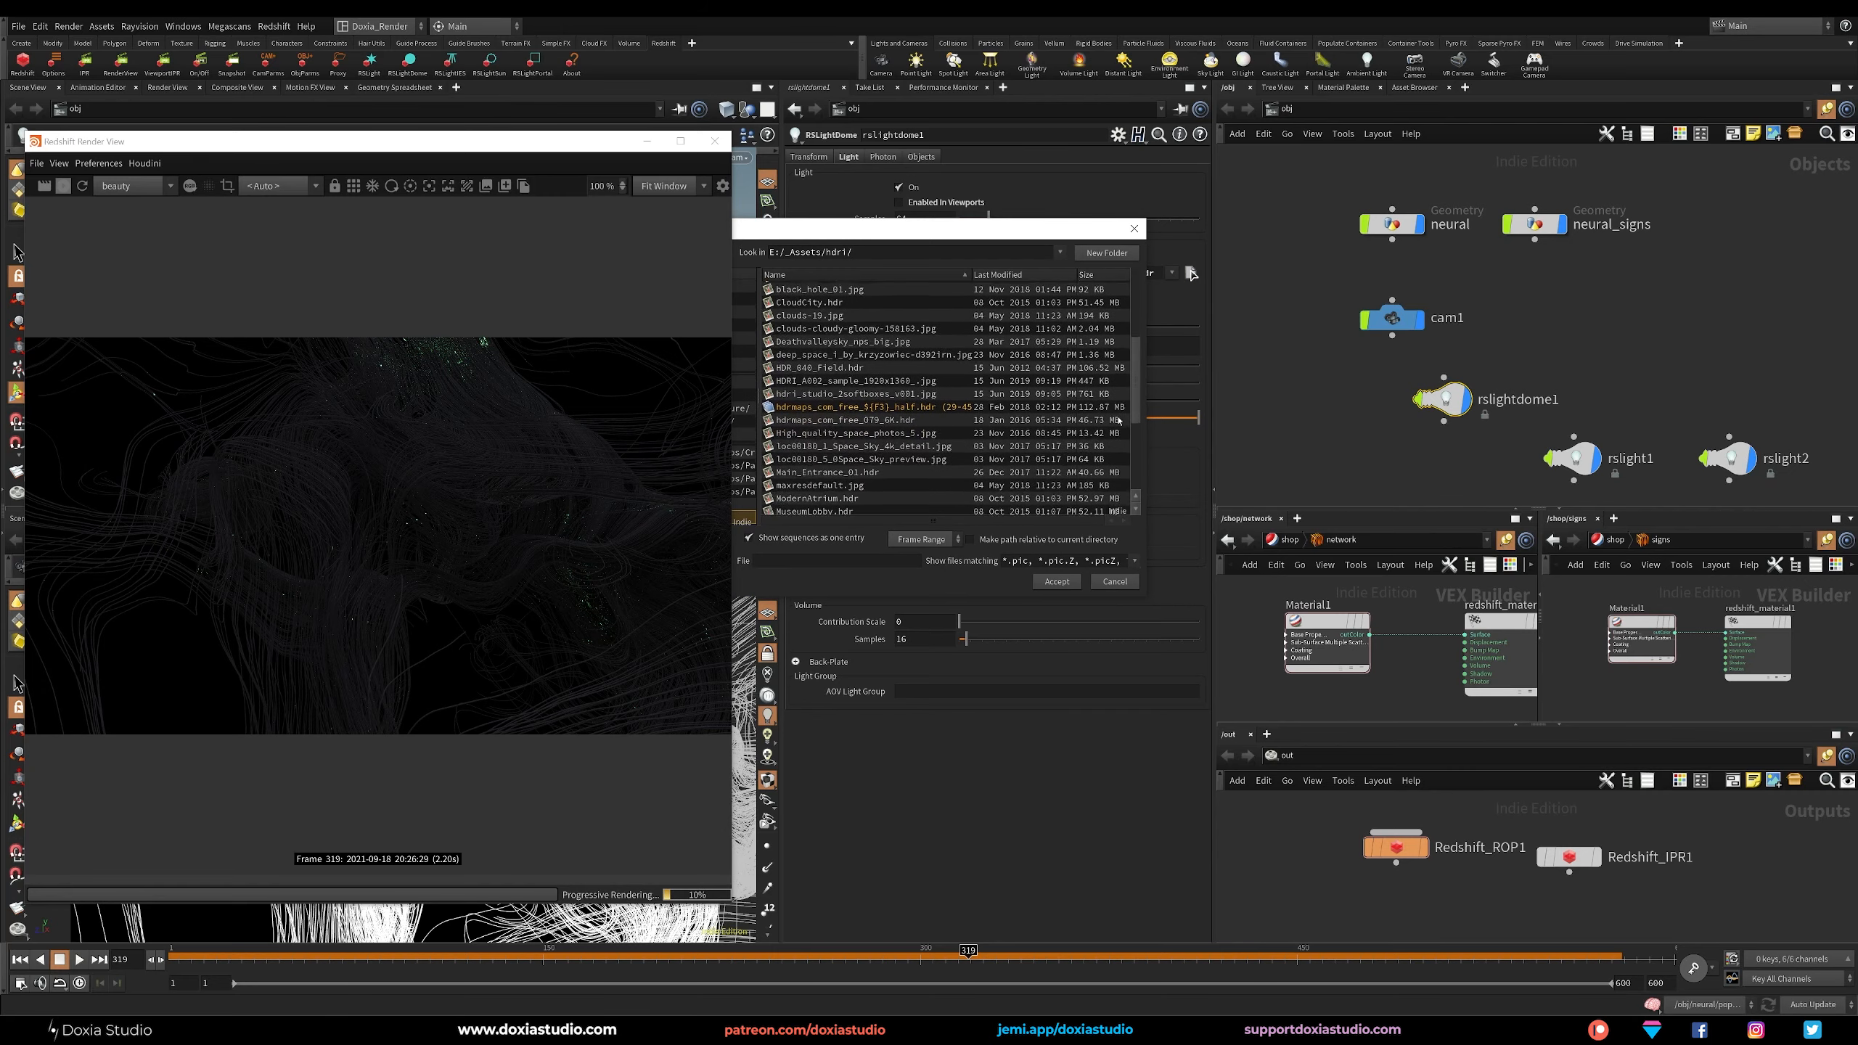
pyautogui.doubleClick(870, 437)
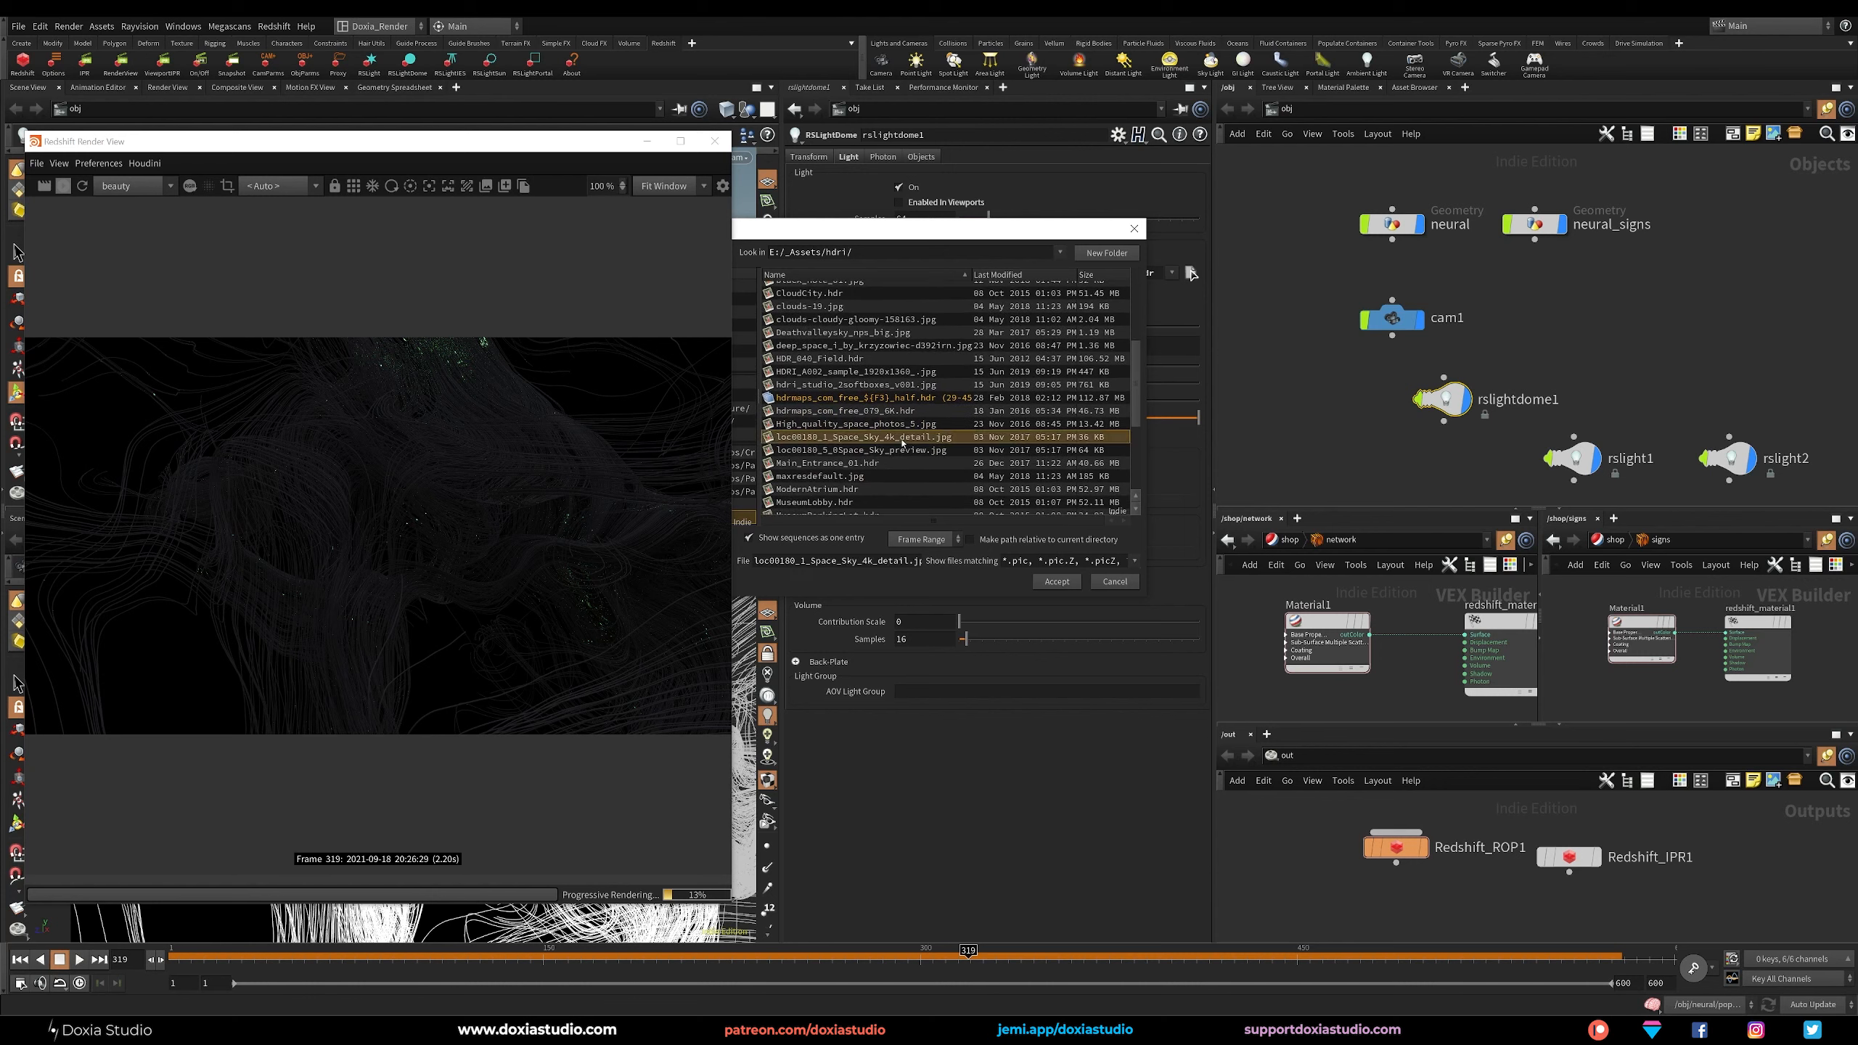
pyautogui.doubleClick(923, 383)
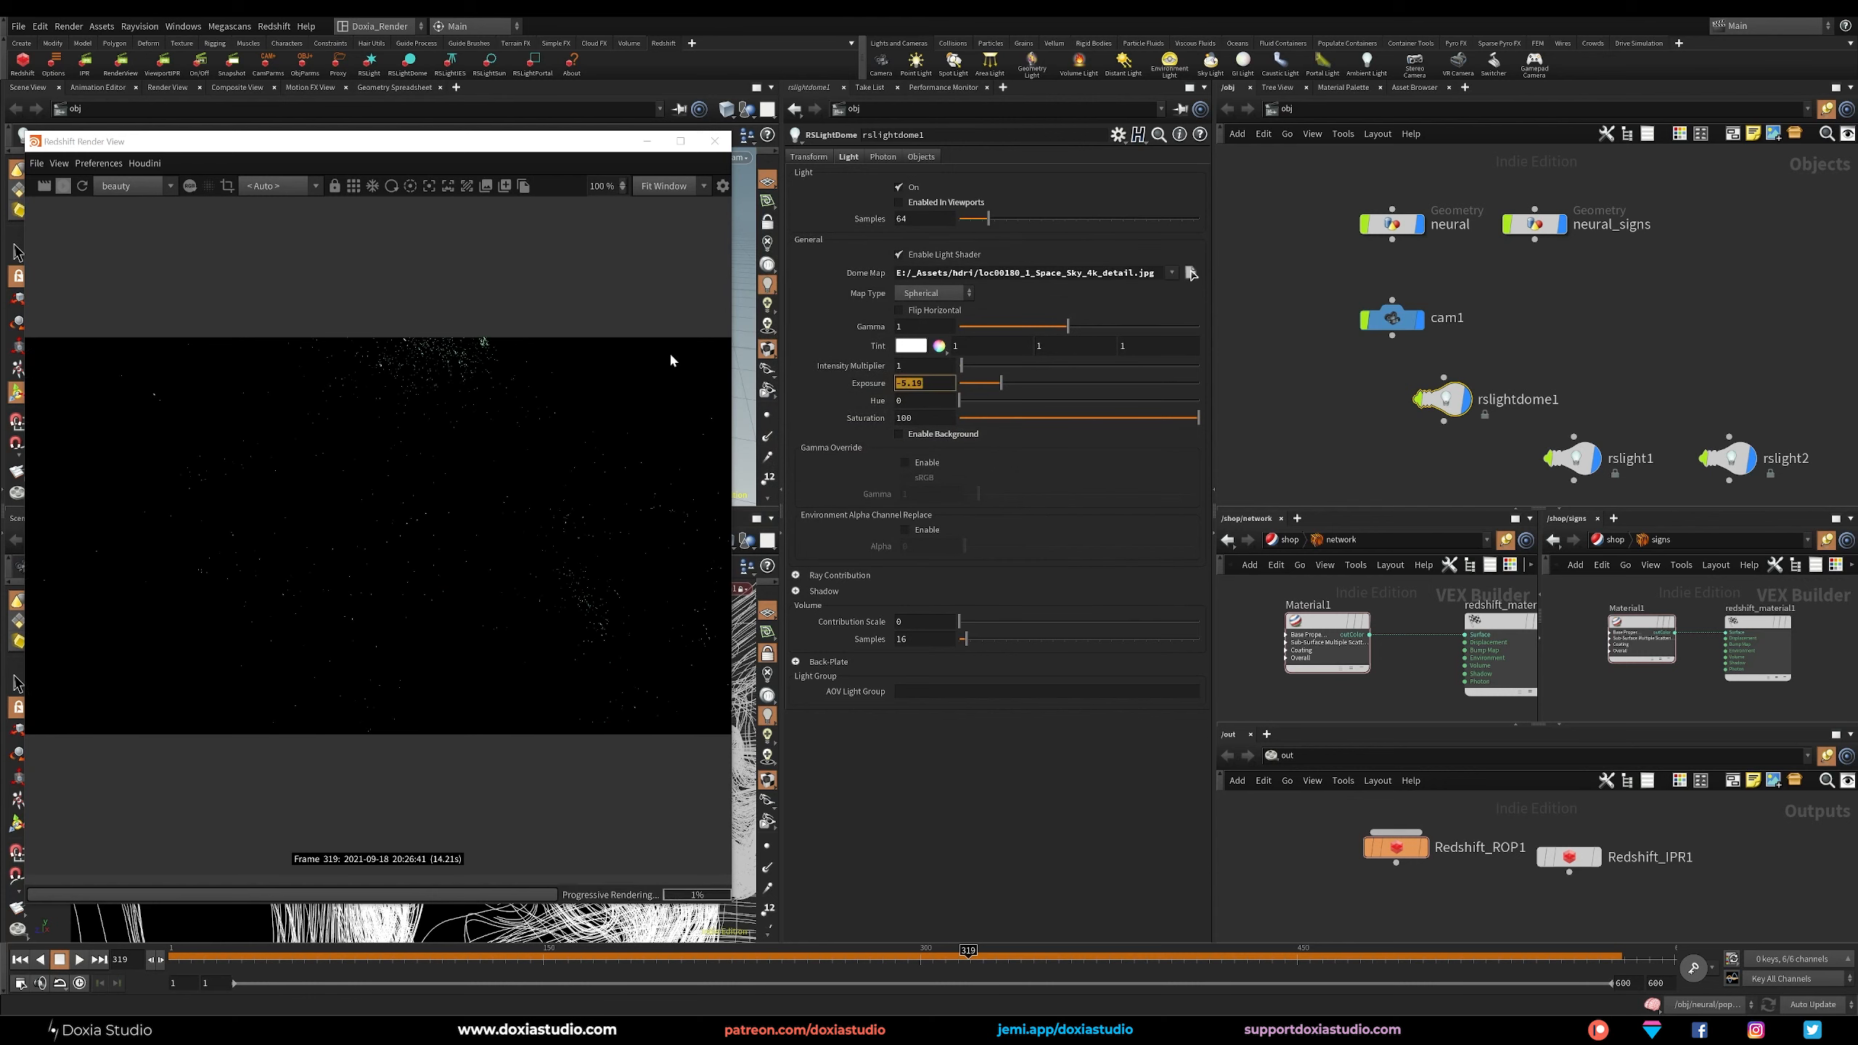
pyautogui.write('0')
pyautogui.press('Return')
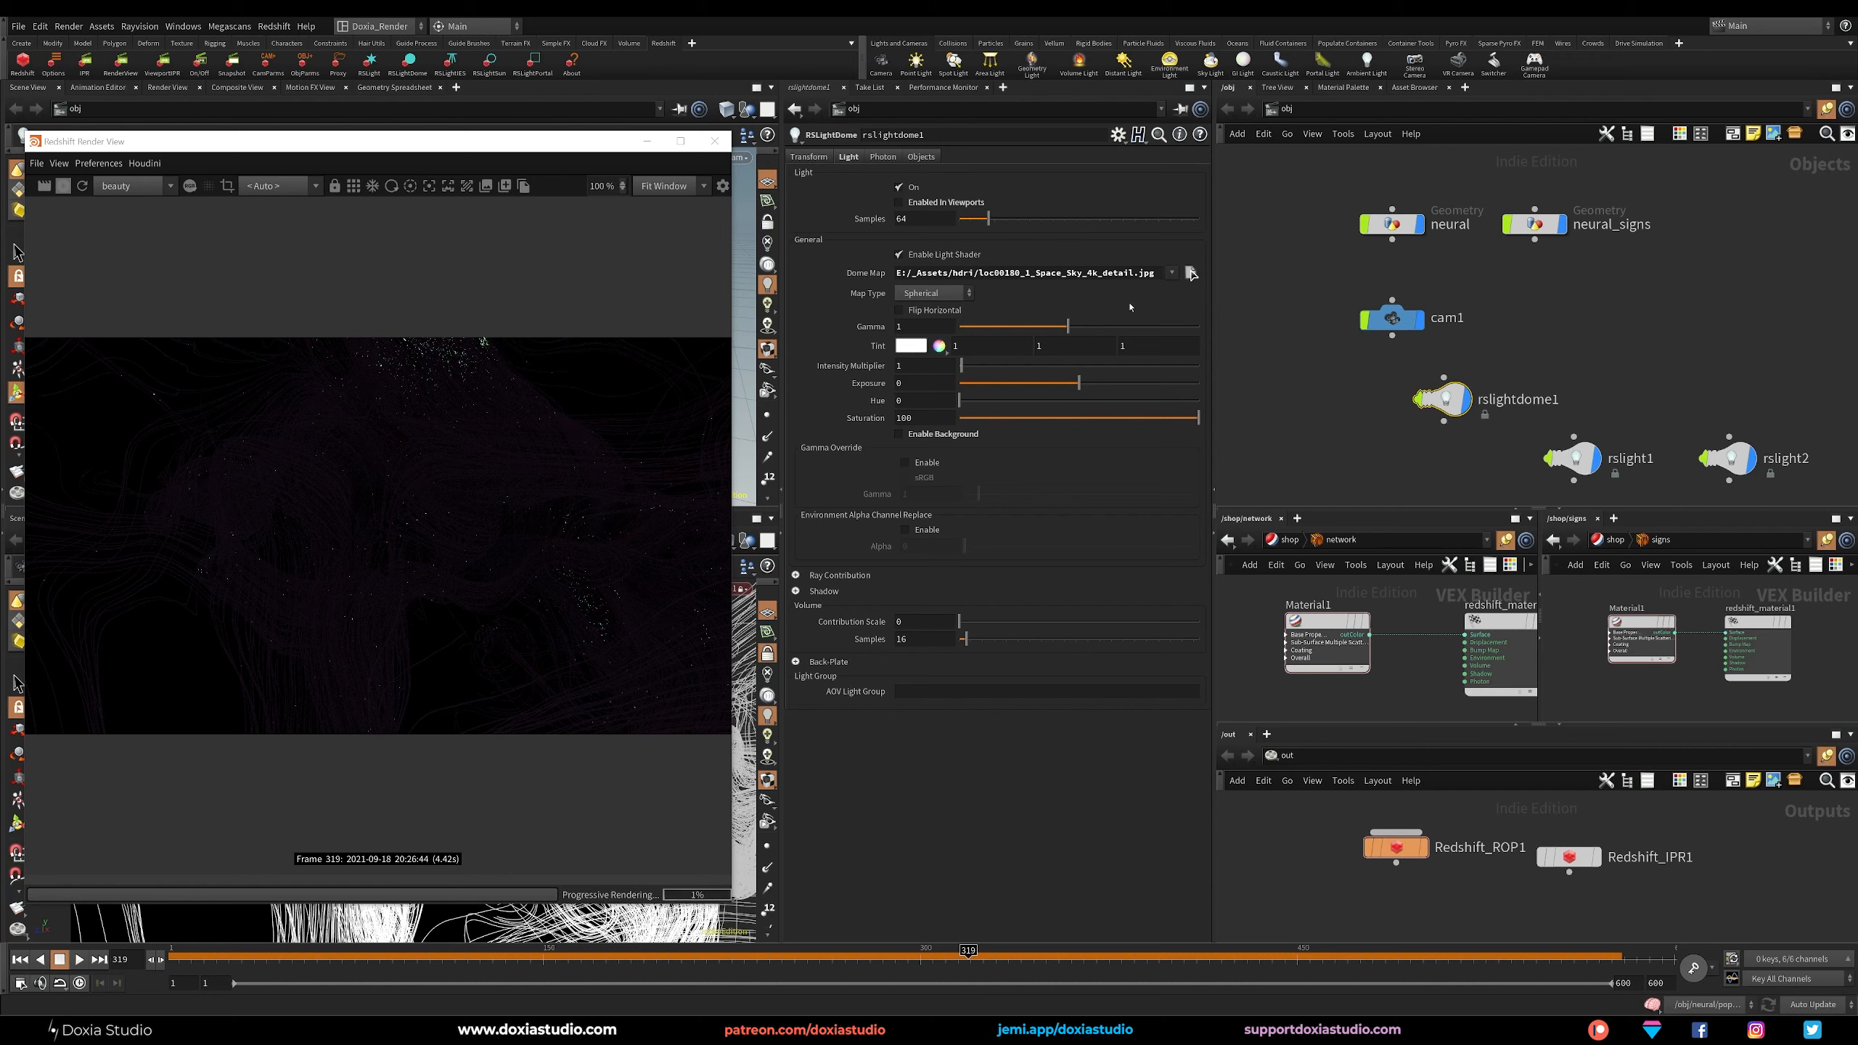
# Assign suburban_field_01_8k.hdr from the hdrihaven folder as the dome map and set the dome light's exposure to -5.
pyautogui.click(1191, 272)
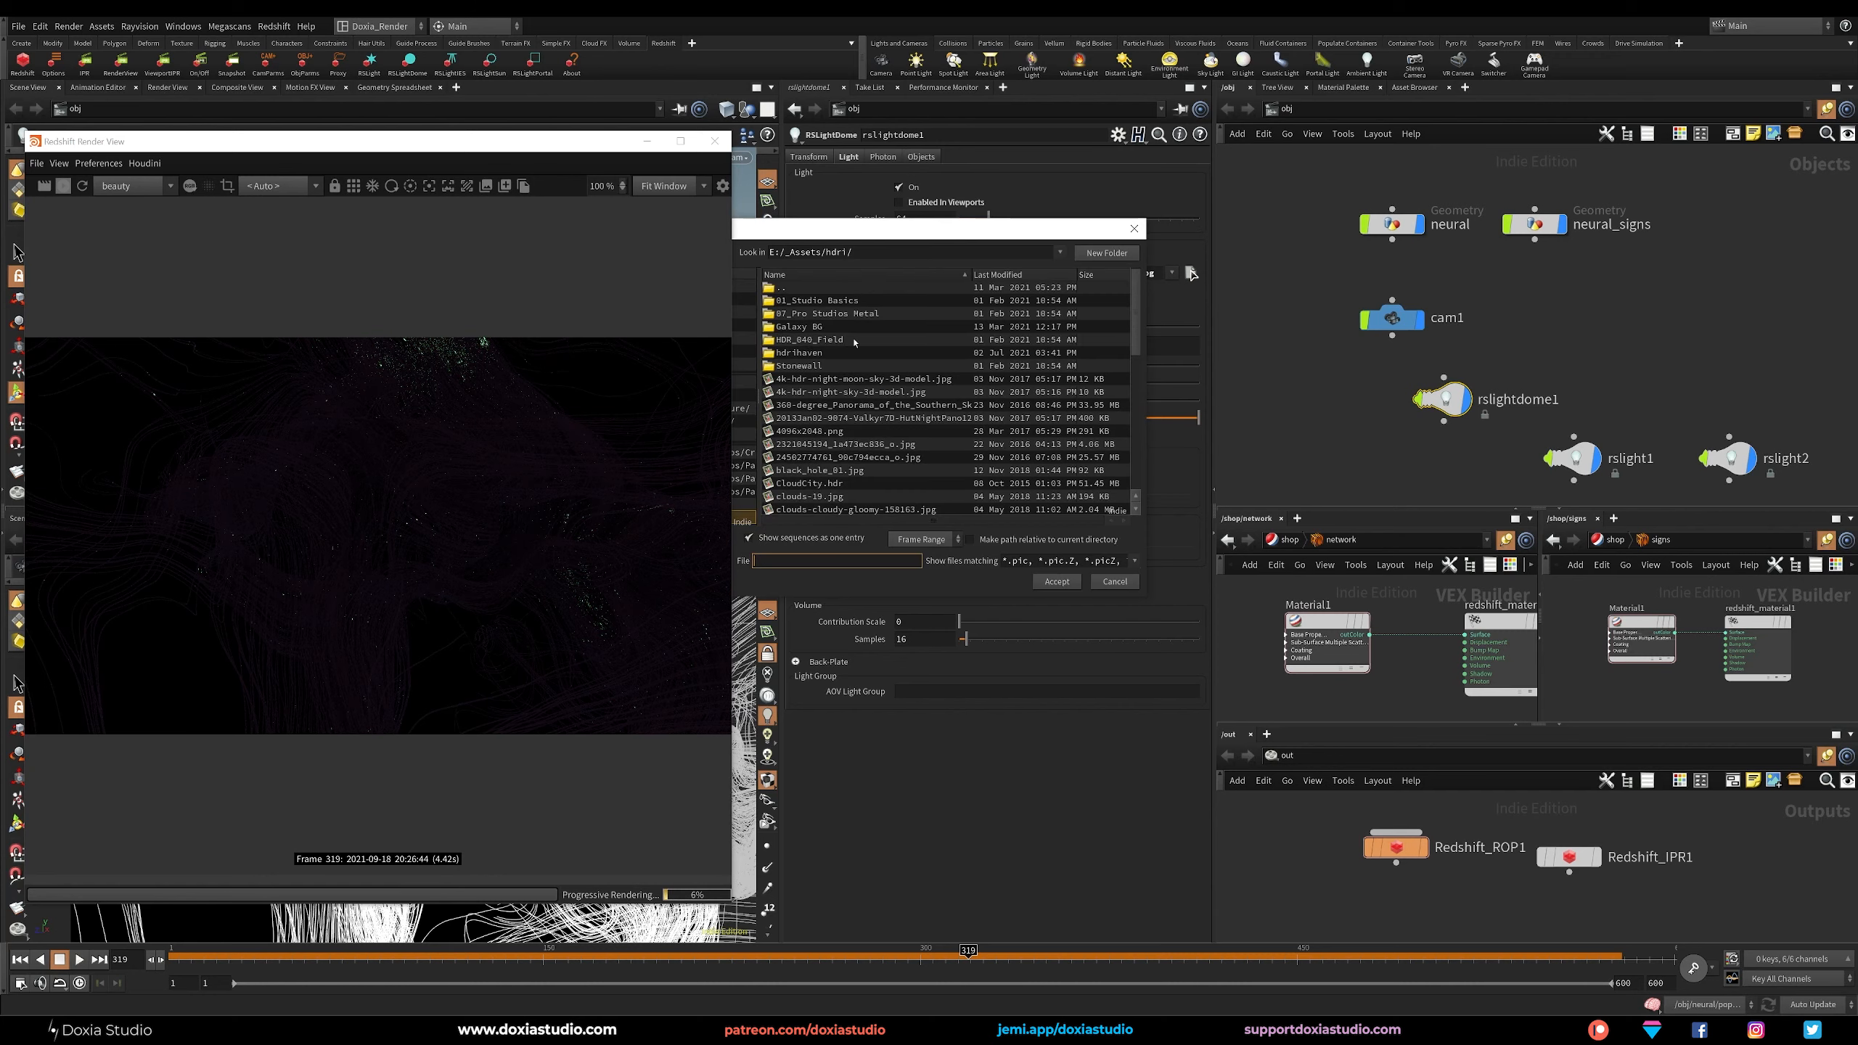
pyautogui.doubleClick(799, 353)
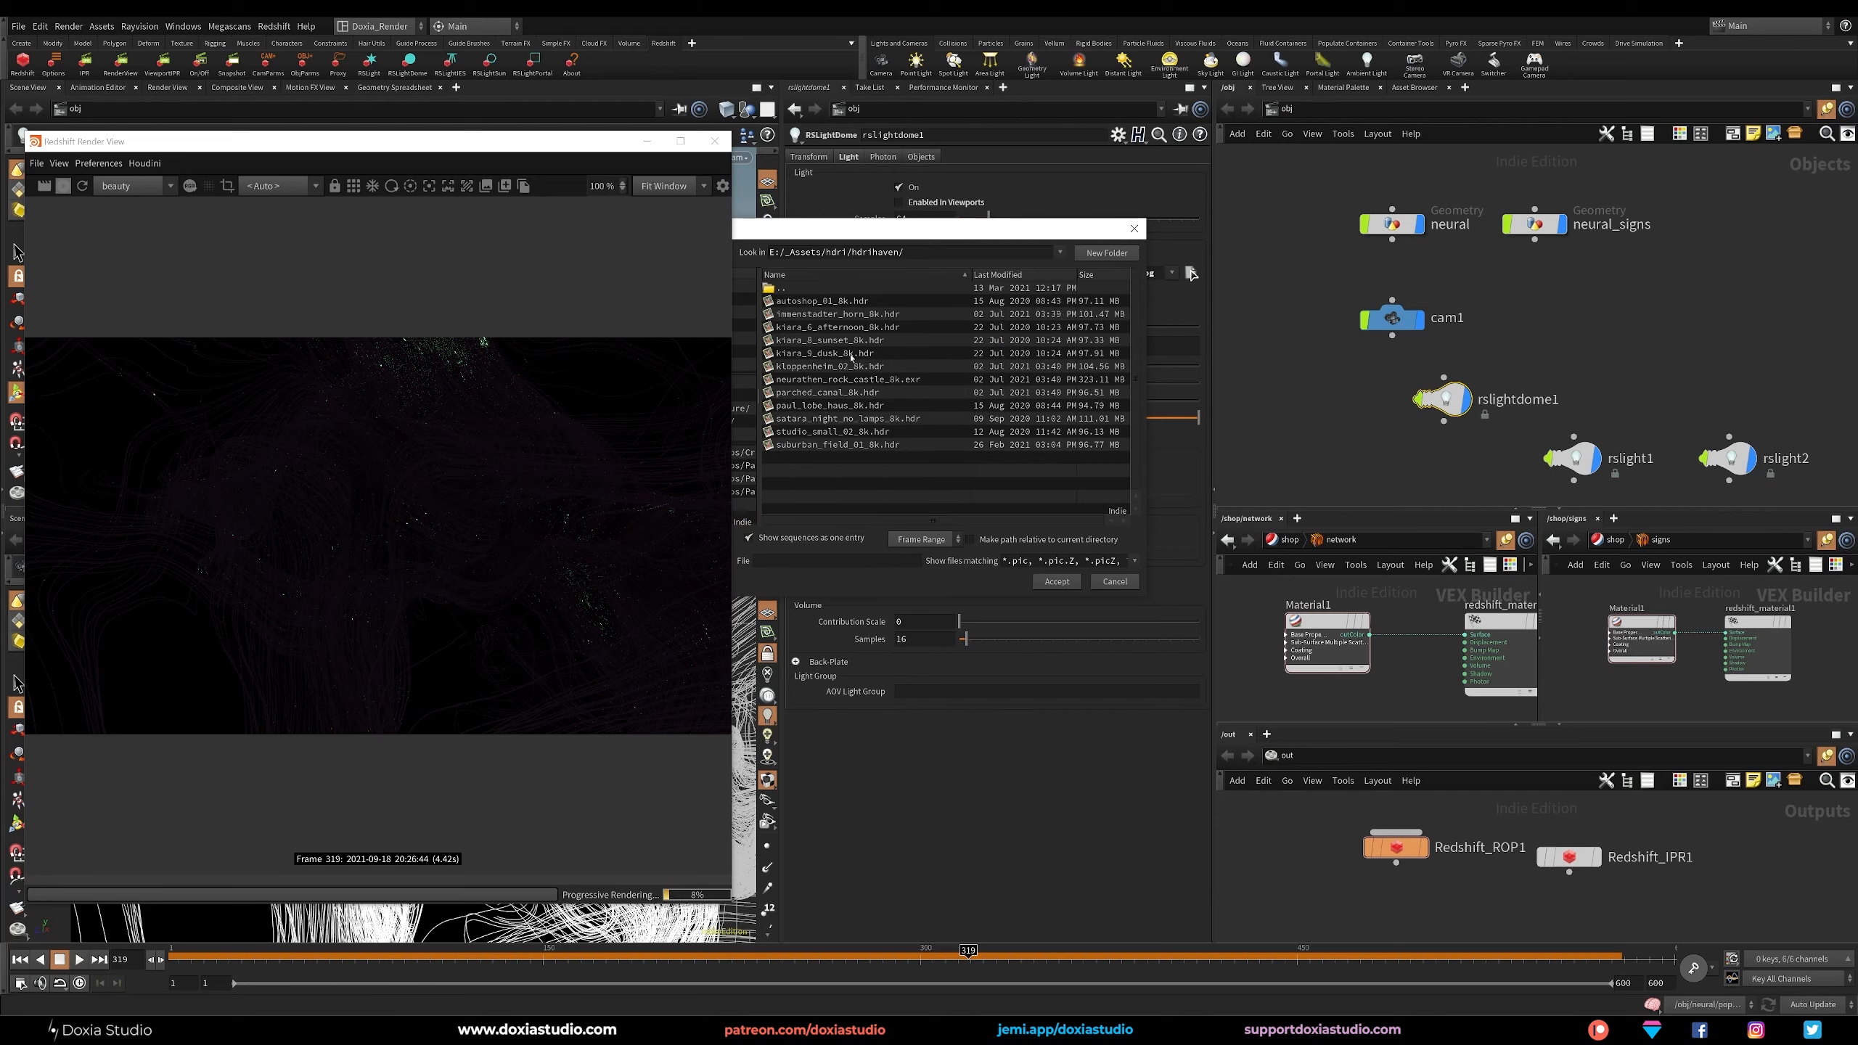
pyautogui.doubleClick(837, 443)
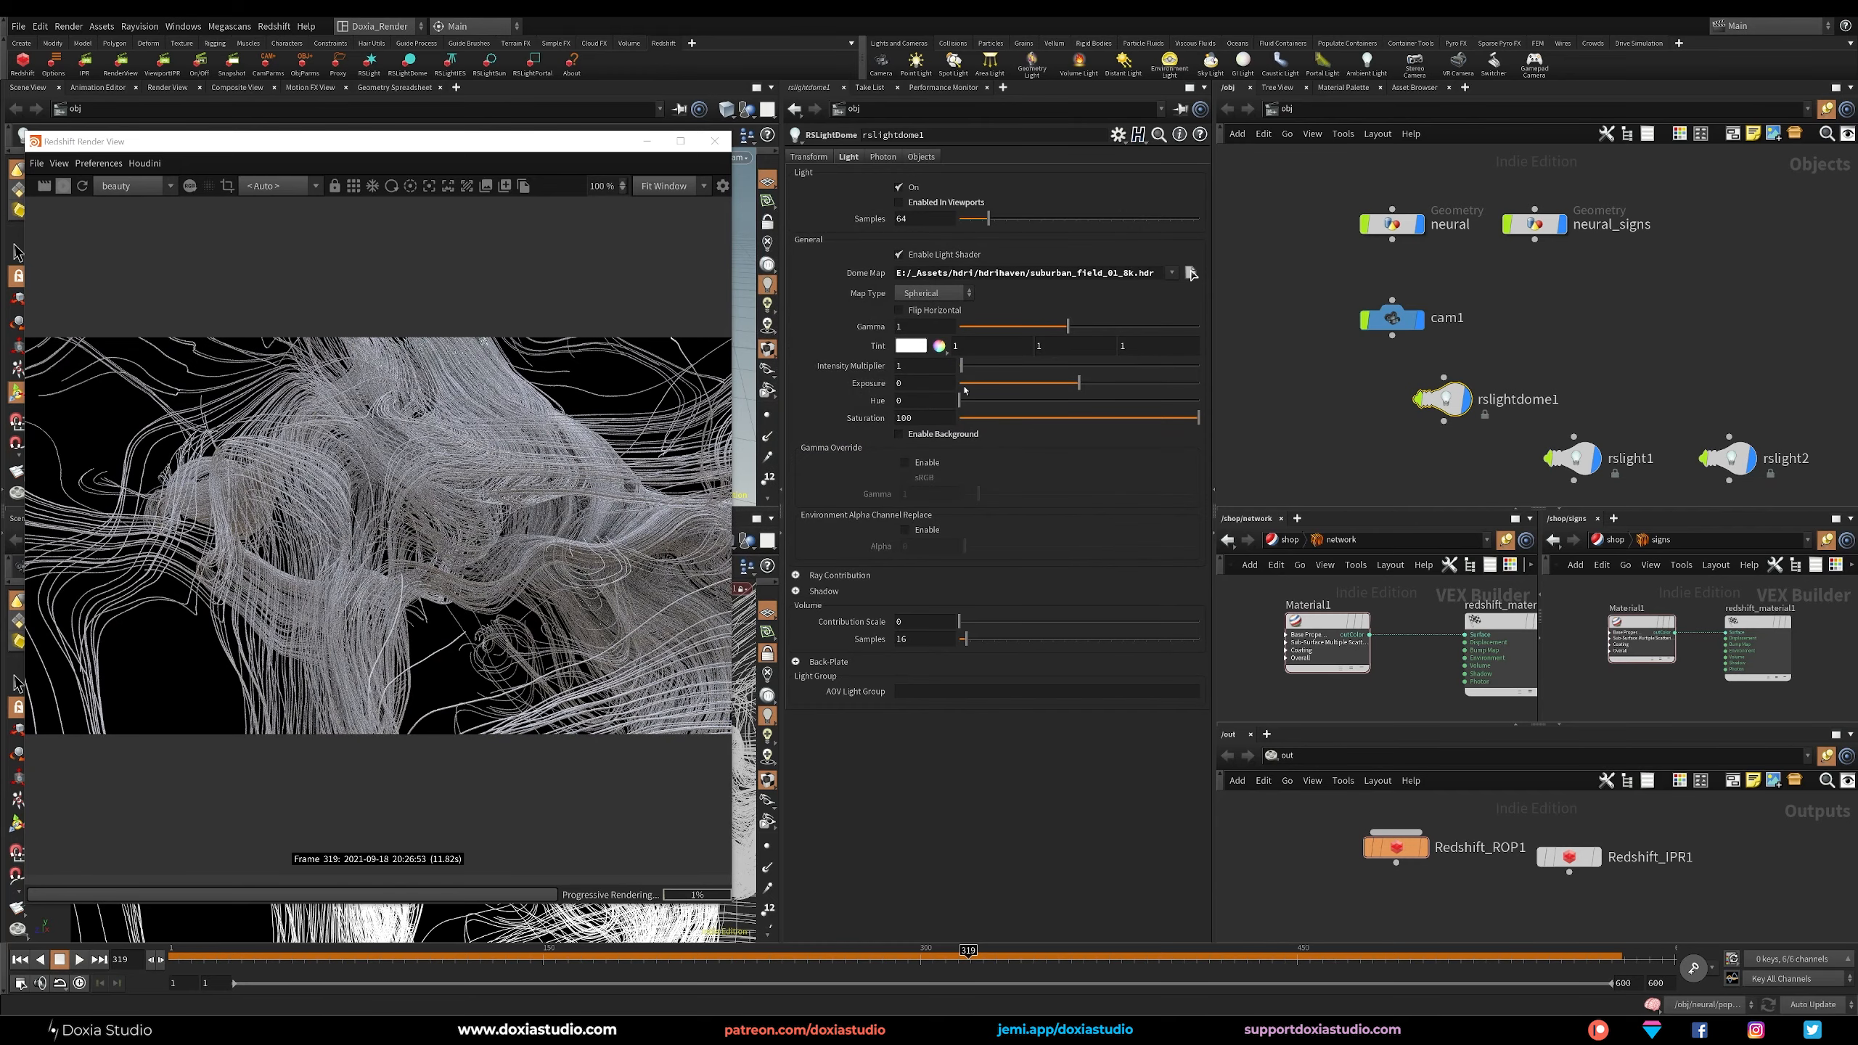
pyautogui.click(1010, 383)
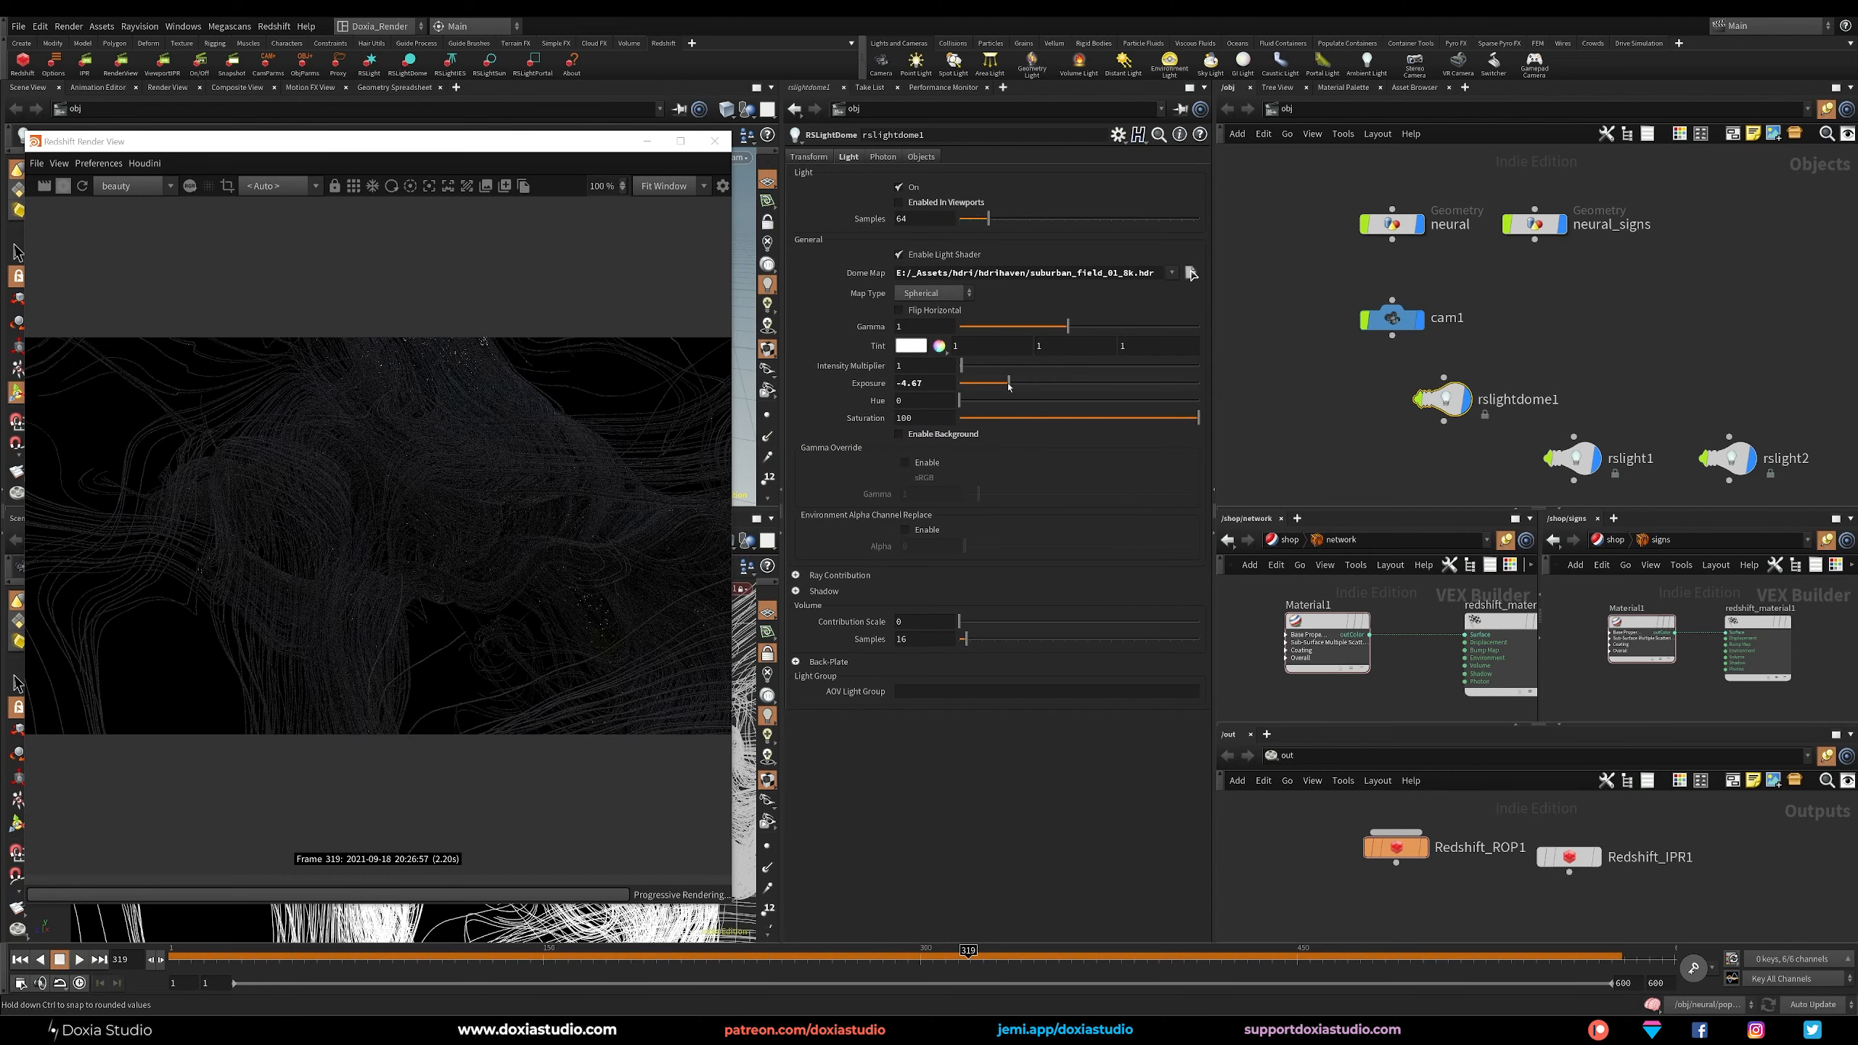
pyautogui.moveTo(1008, 386); pyautogui.dragTo(851, 387)
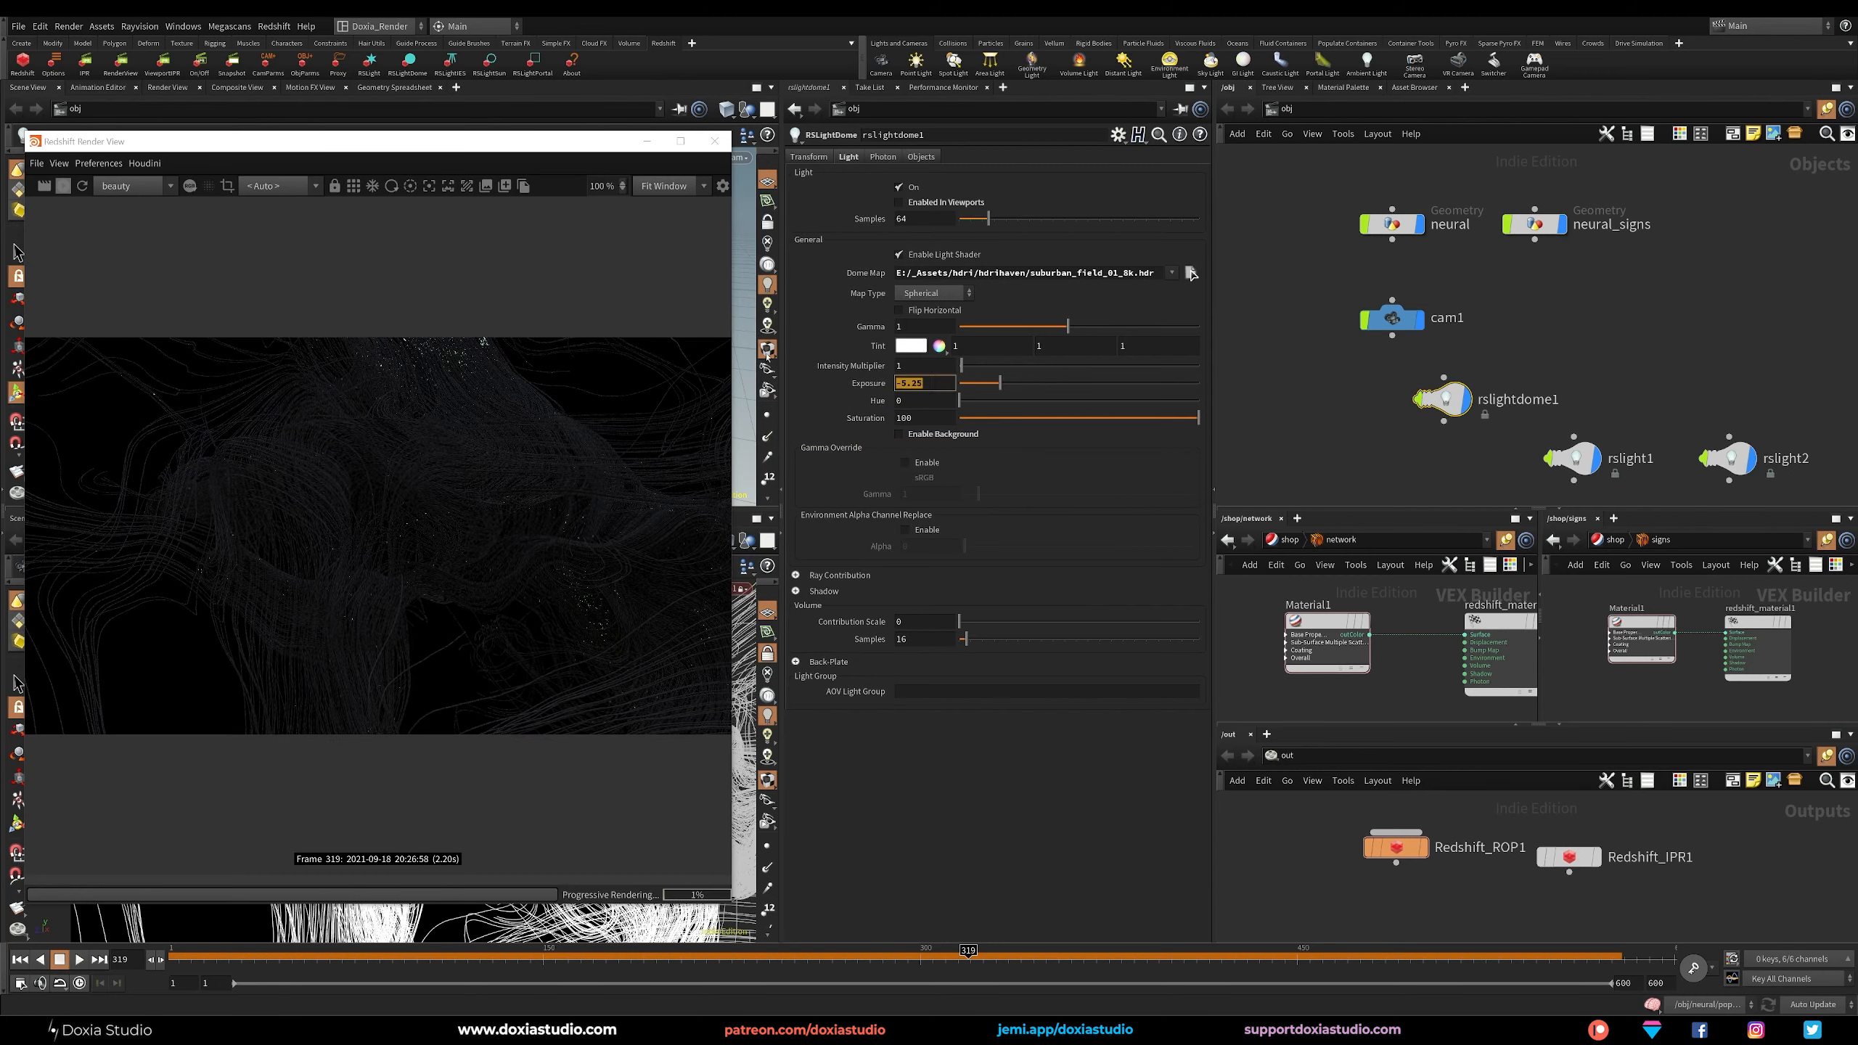
pyautogui.write('-5')
pyautogui.press('Return')
# Try intensity multipliers of 50, 20 and 10 on rslight1.
pyautogui.click(1574, 458)
pyautogui.doubleClick(924, 349)
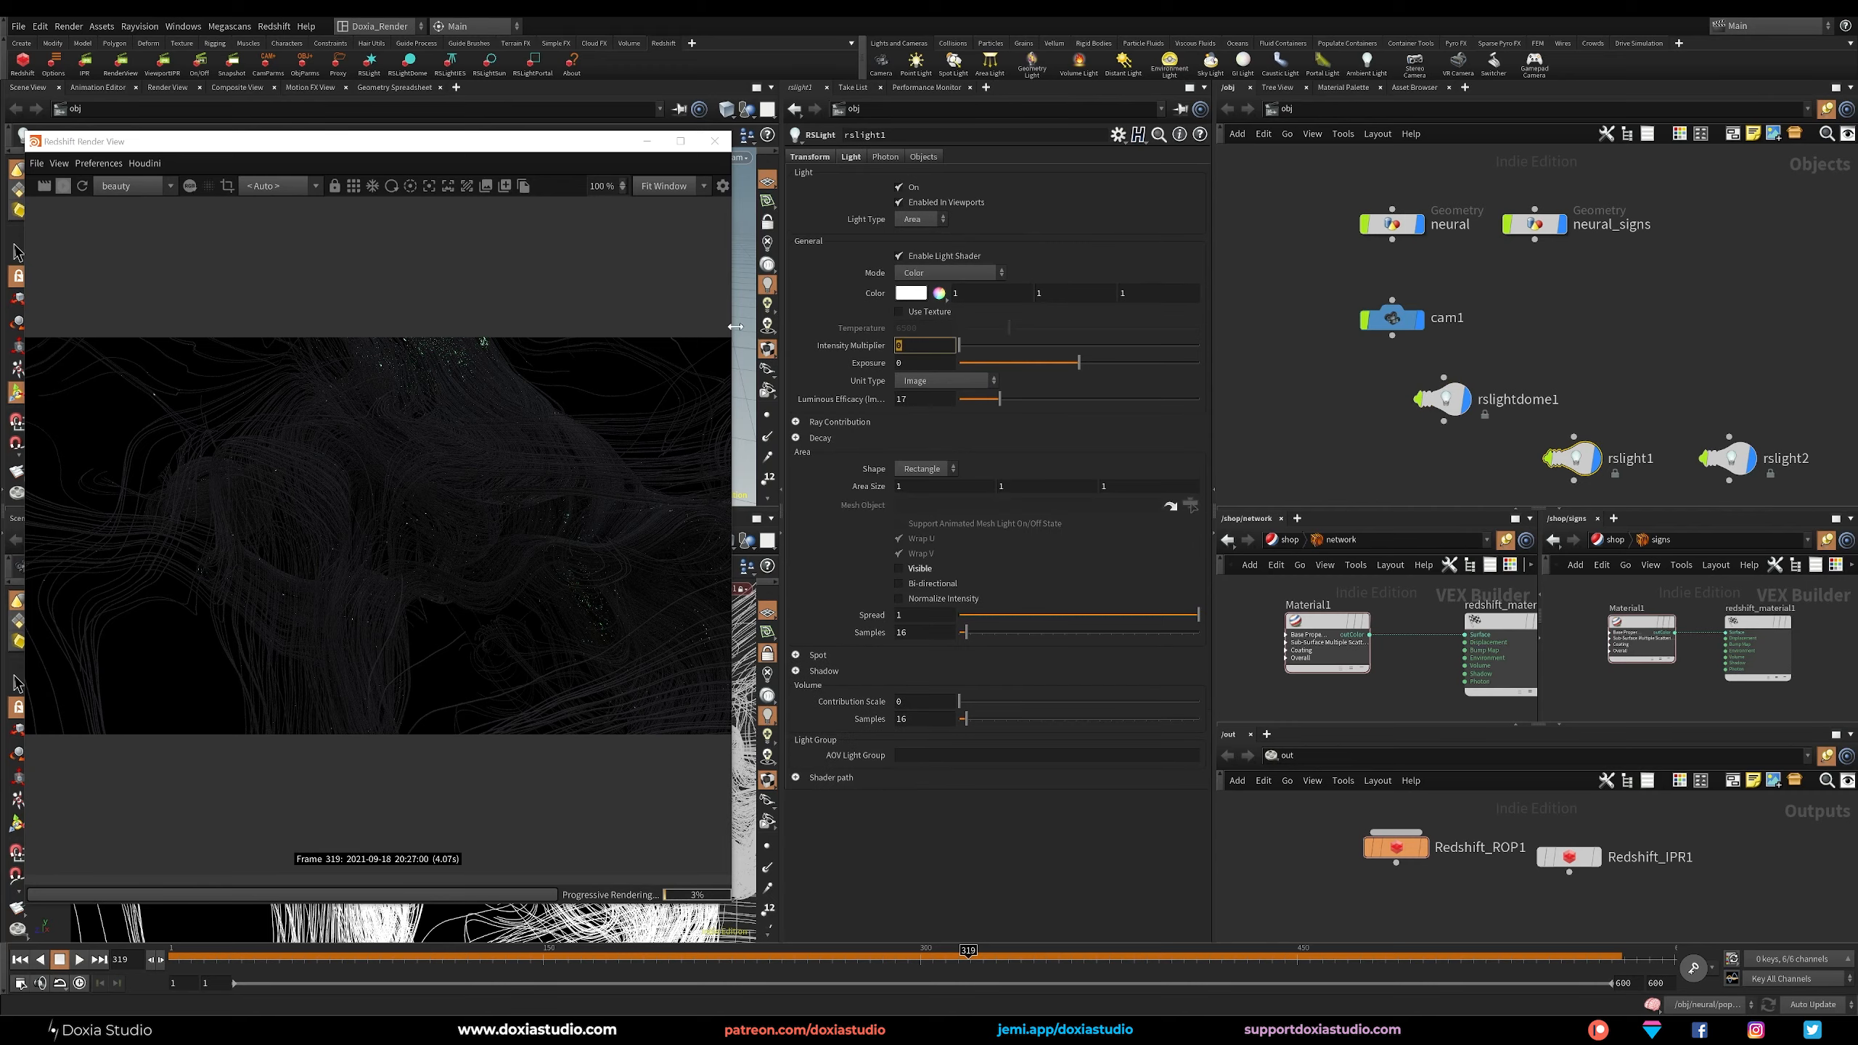
pyautogui.write('50')
pyautogui.press('Return')
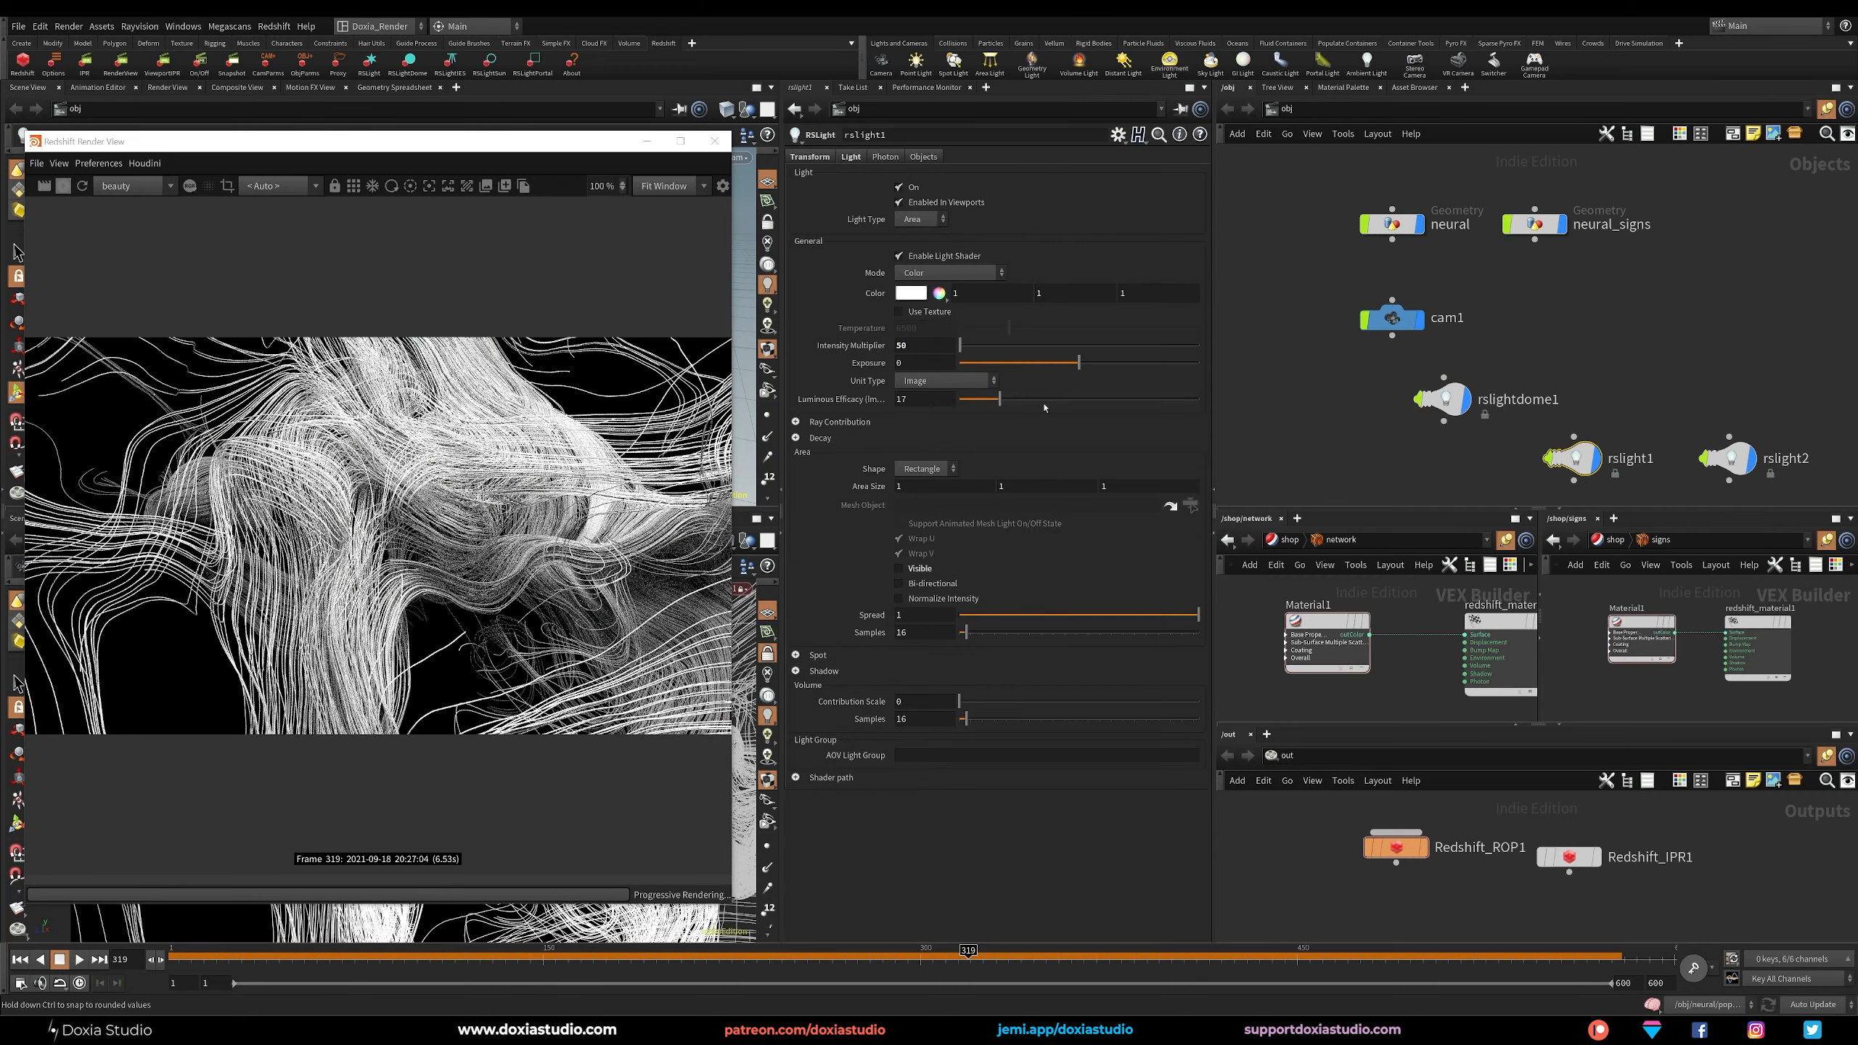
pyautogui.write('20')
pyautogui.press('Return')
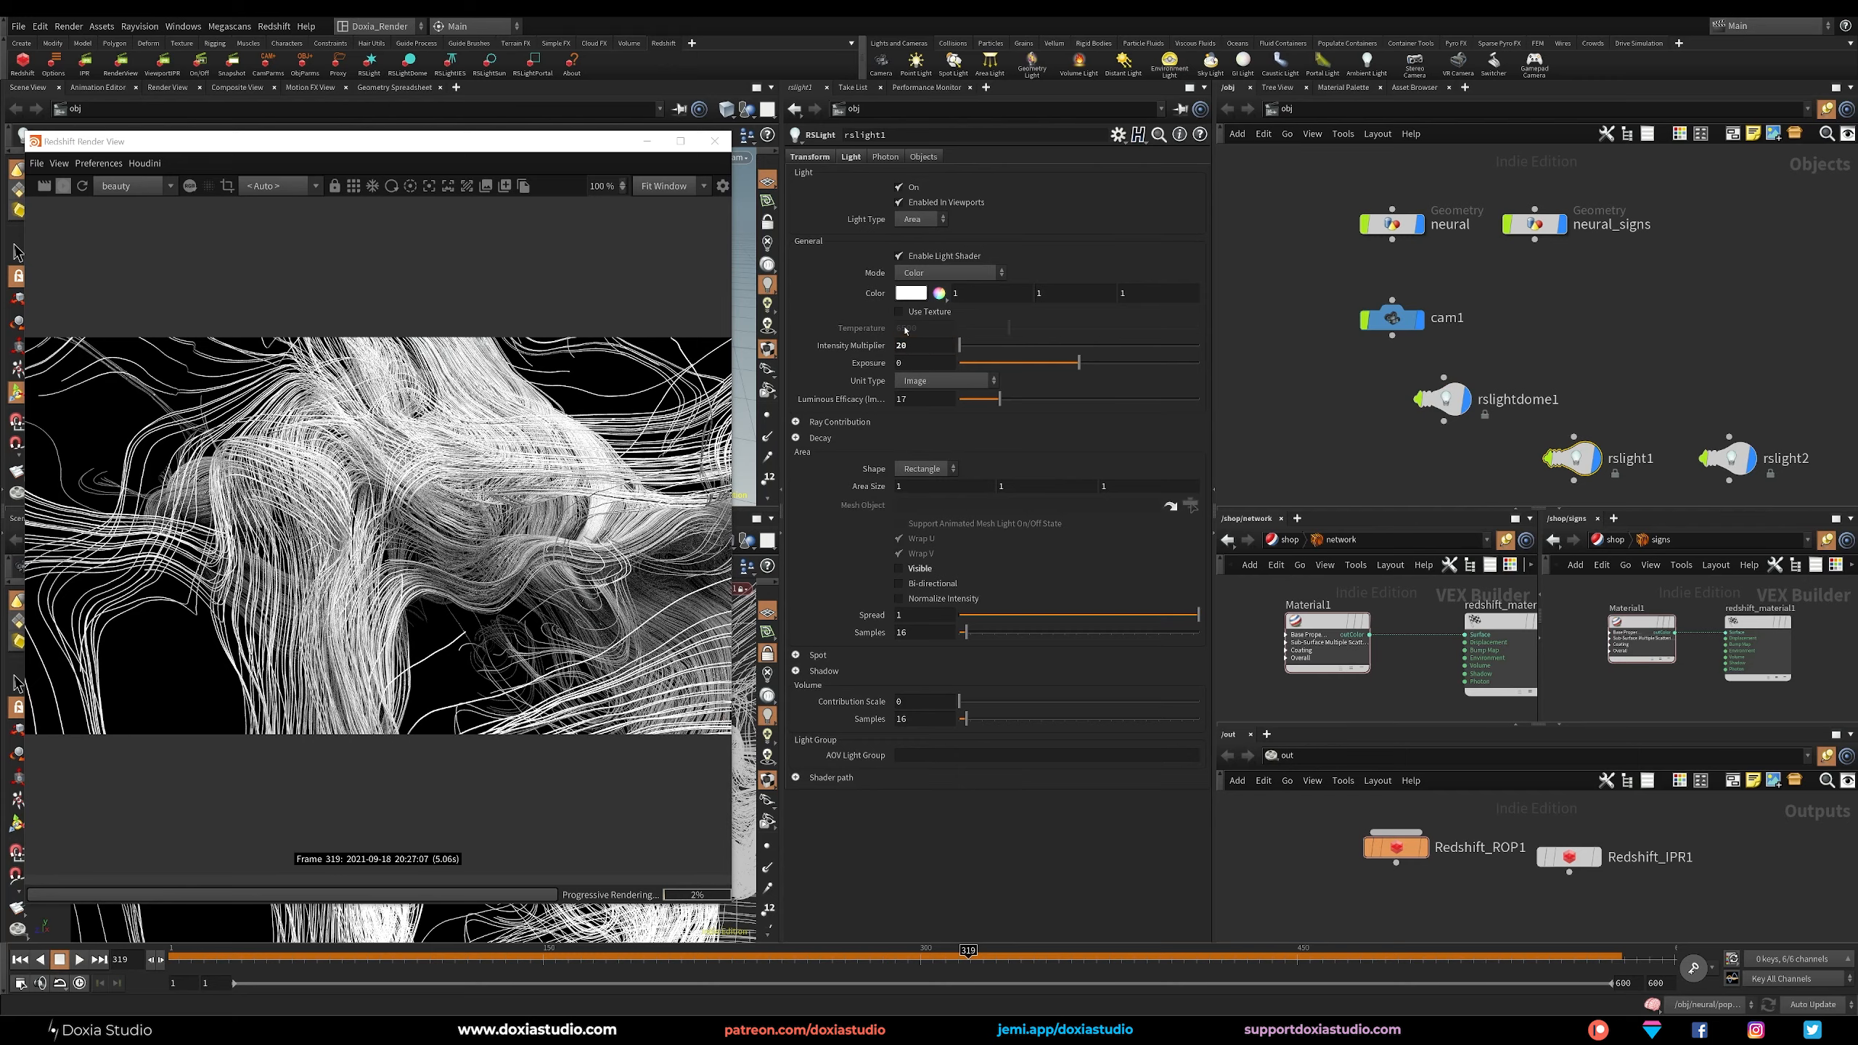
pyautogui.doubleClick(922, 345)
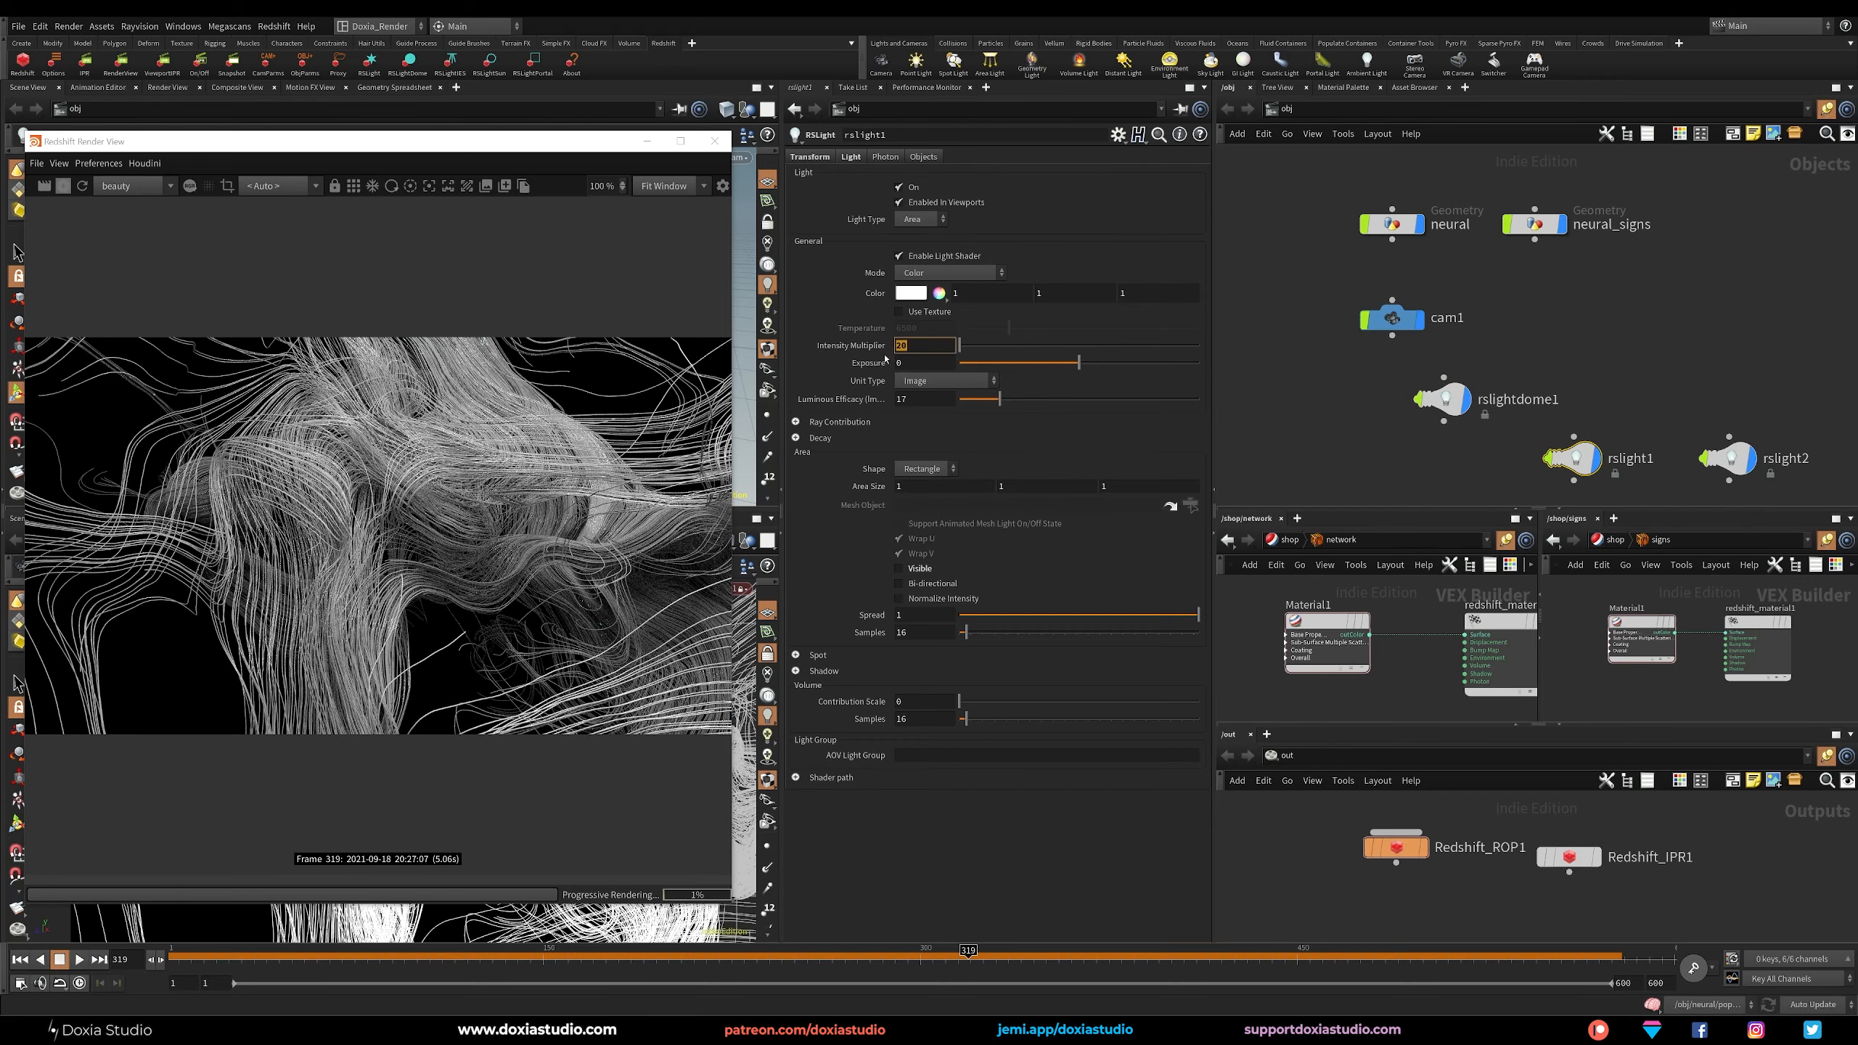
pyautogui.write('10')
pyautogui.press('Return')
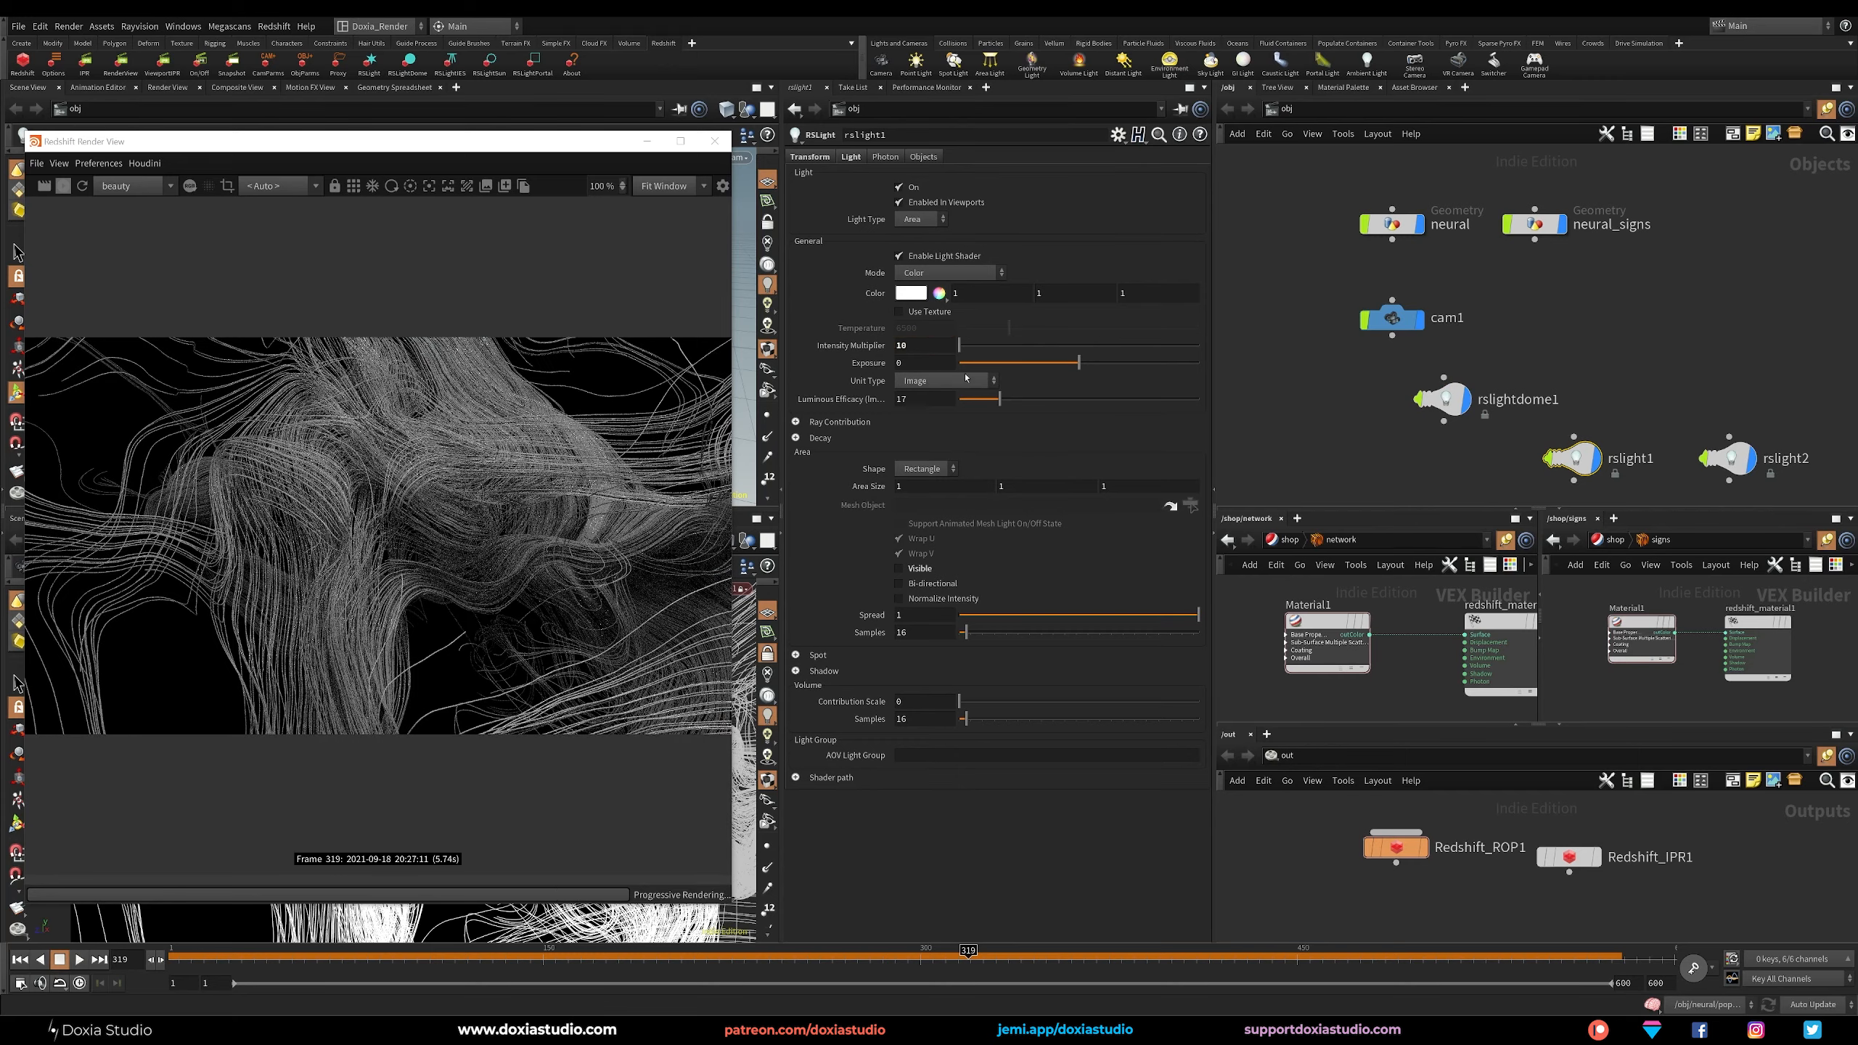
# Try an intensity multiplier of 5 on rslight2.
pyautogui.moveTo(1786, 411); pyautogui.dragTo(1688, 486)
pyautogui.doubleClick(908, 345)
pyautogui.write('5')
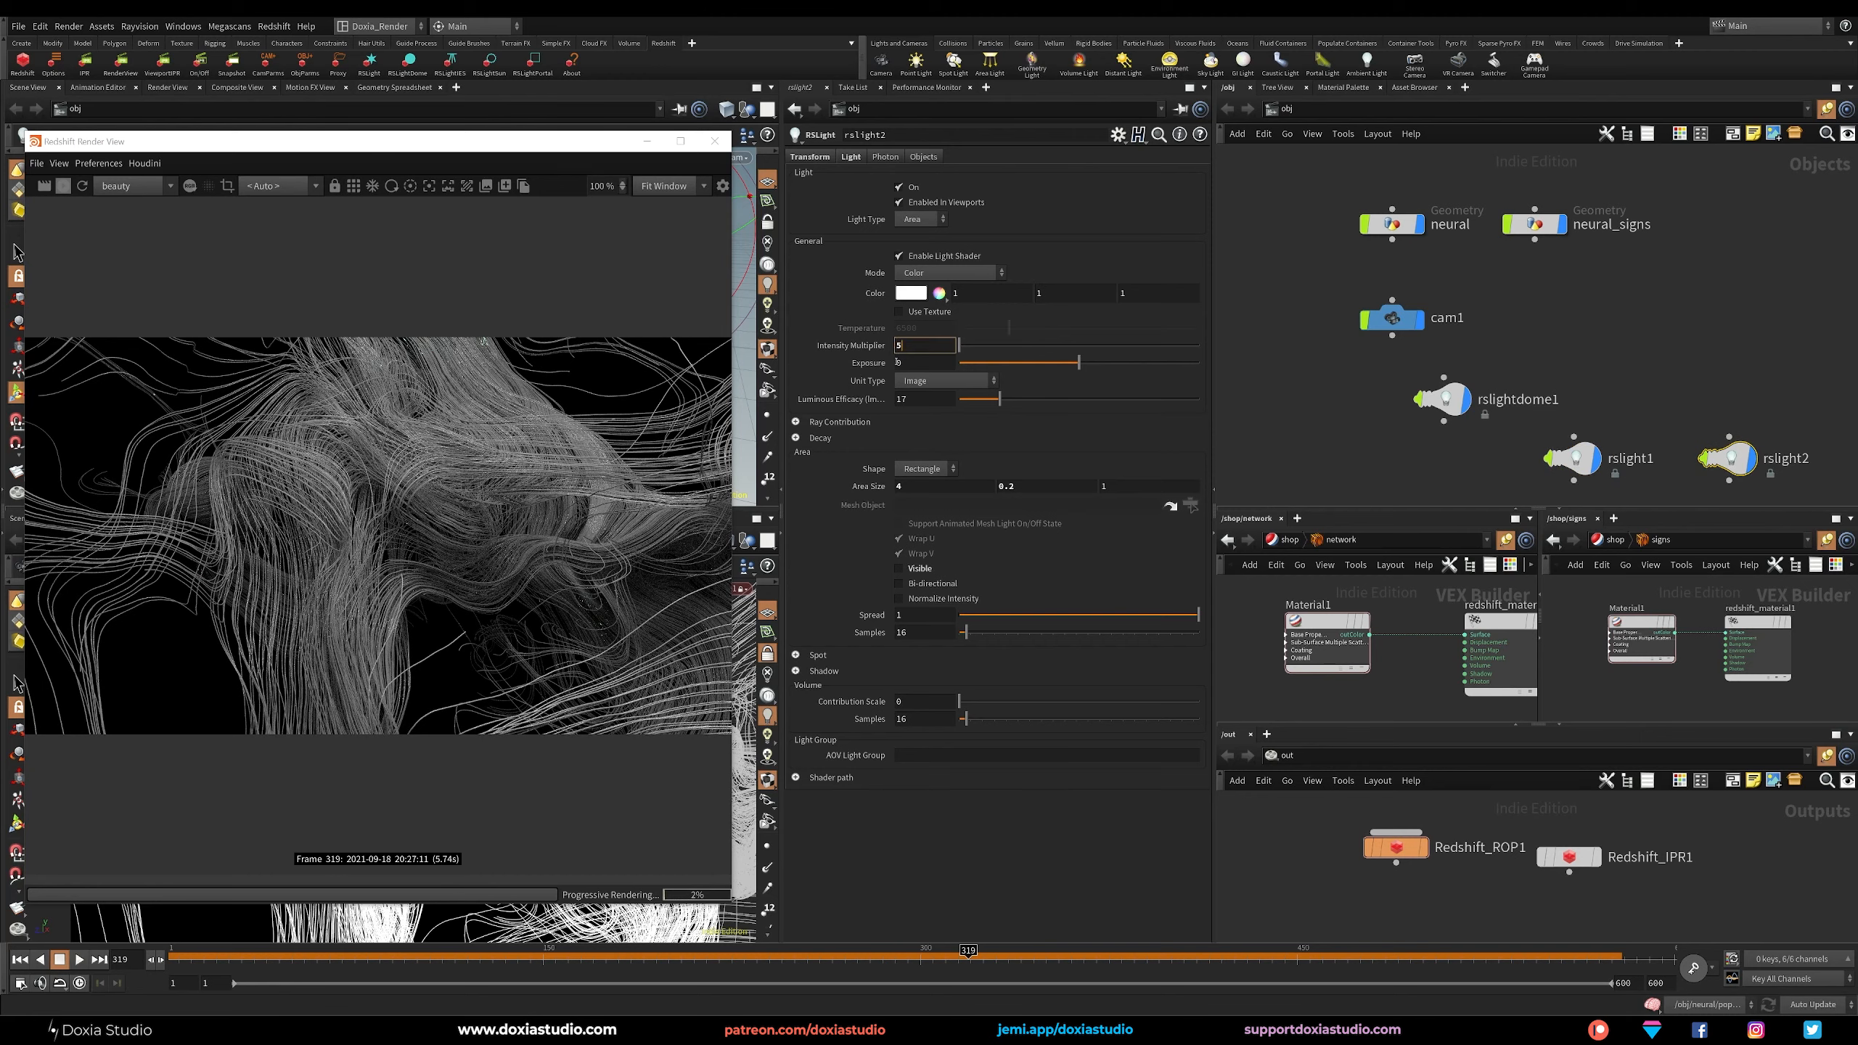
pyautogui.press('Return')
# Set the intensity multiplier of rslight1 to 1.
pyautogui.click(1575, 459)
pyautogui.doubleClick(912, 345)
pyautogui.write('1')
pyautogui.press('Return')
# Set the intensity multiplier of rslight2 to 20 and its color to blue with values 0, 0.25, 0.5.
pyautogui.moveTo(1789, 382); pyautogui.dragTo(1680, 501)
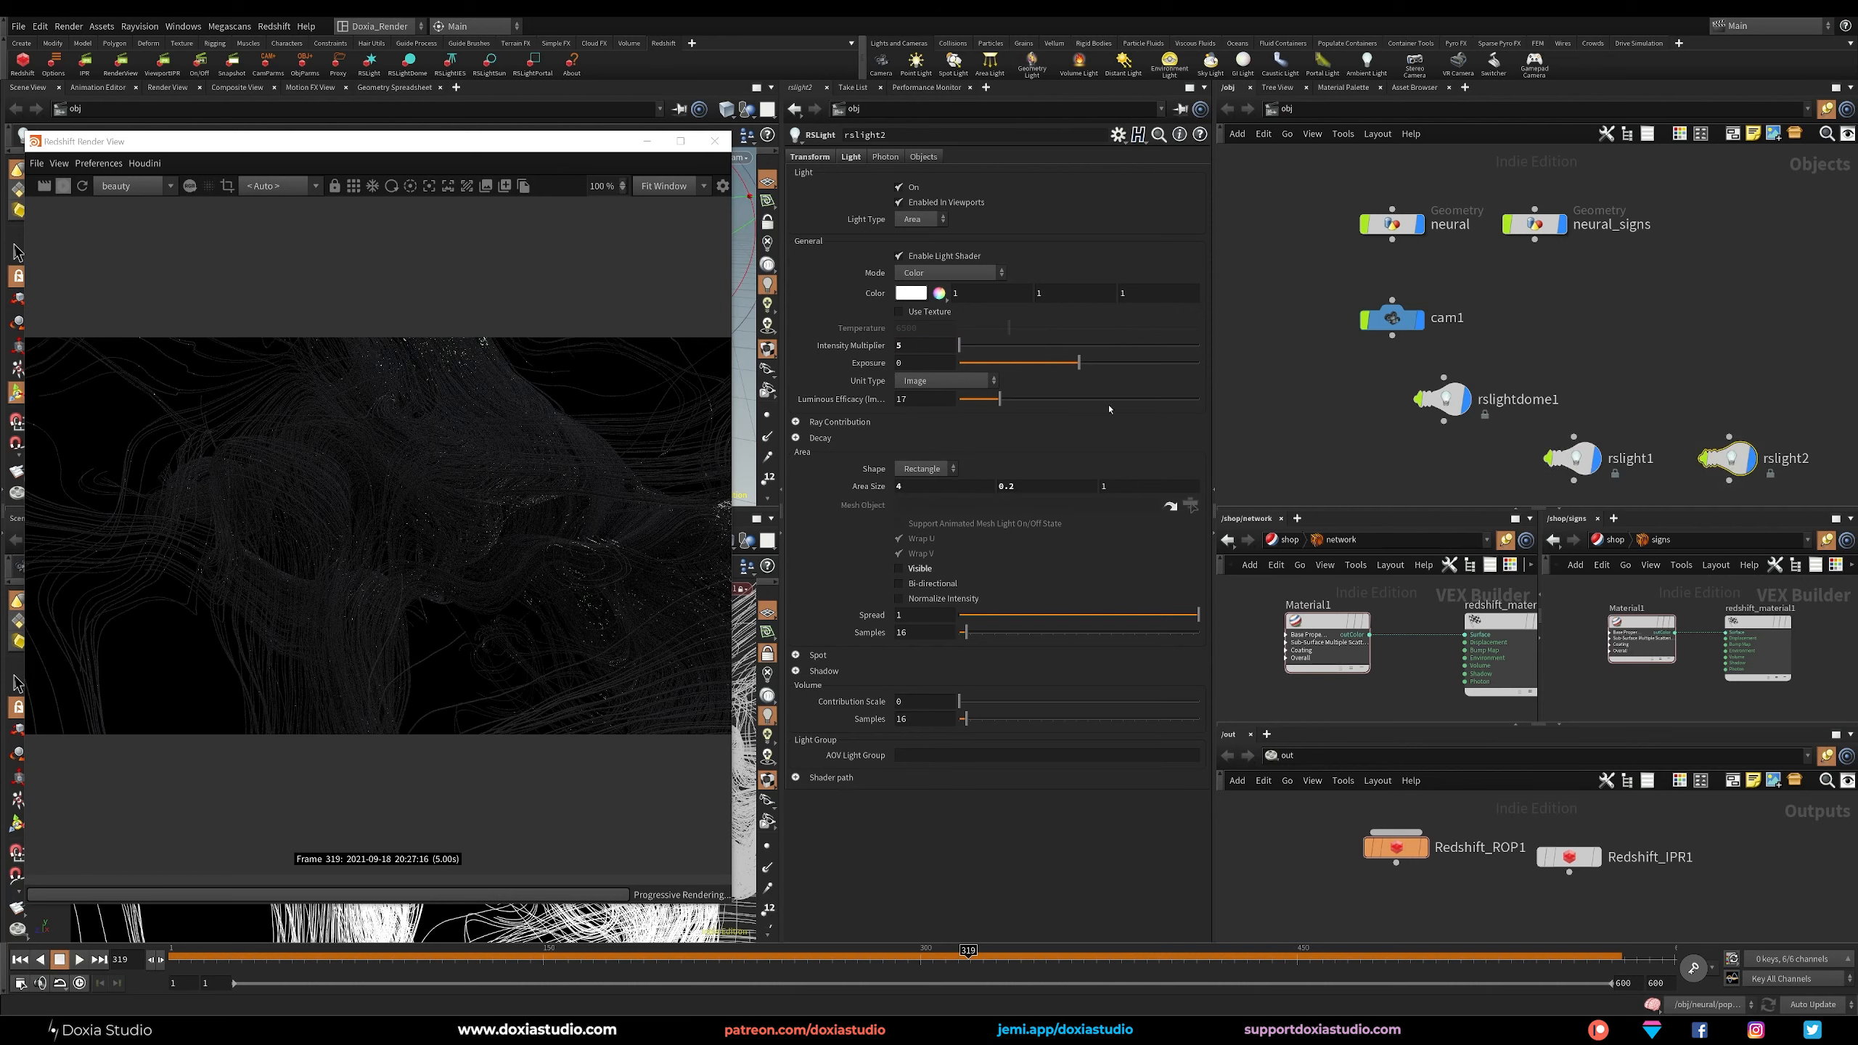
pyautogui.write('20')
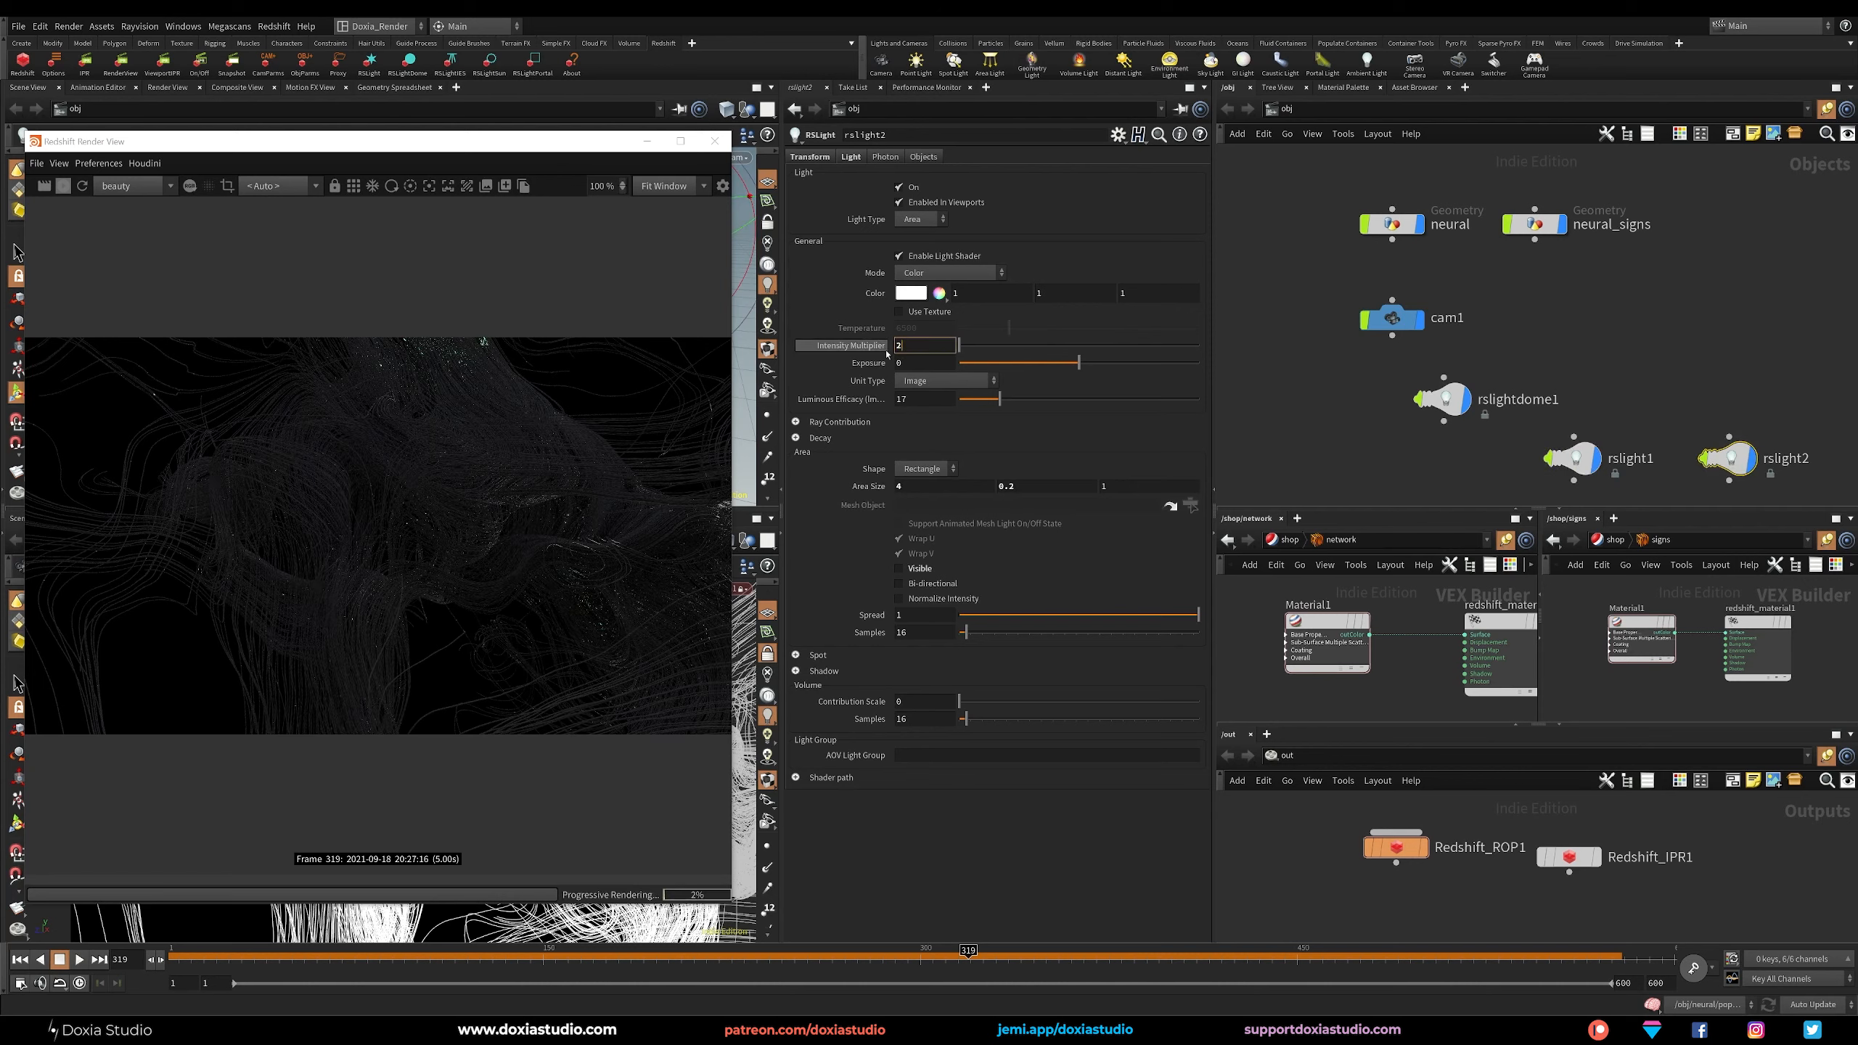
pyautogui.press('Return')
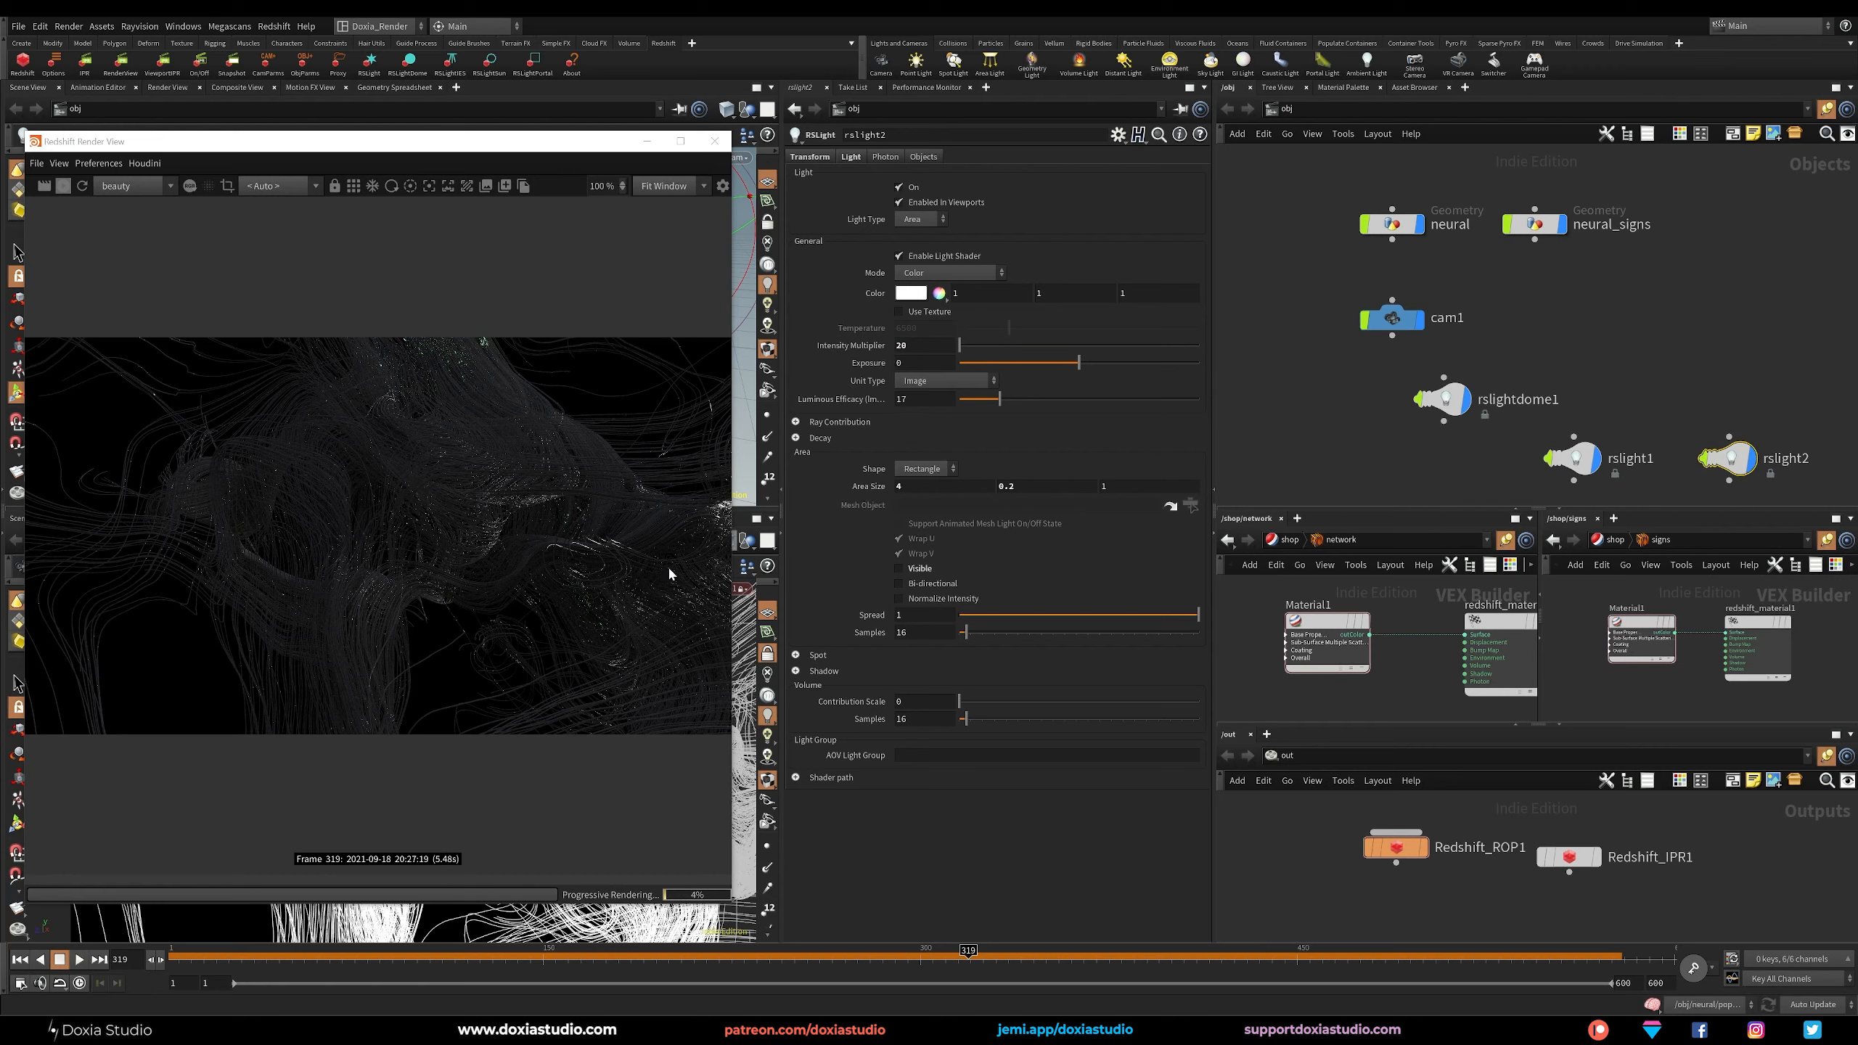
pyautogui.click(908, 293)
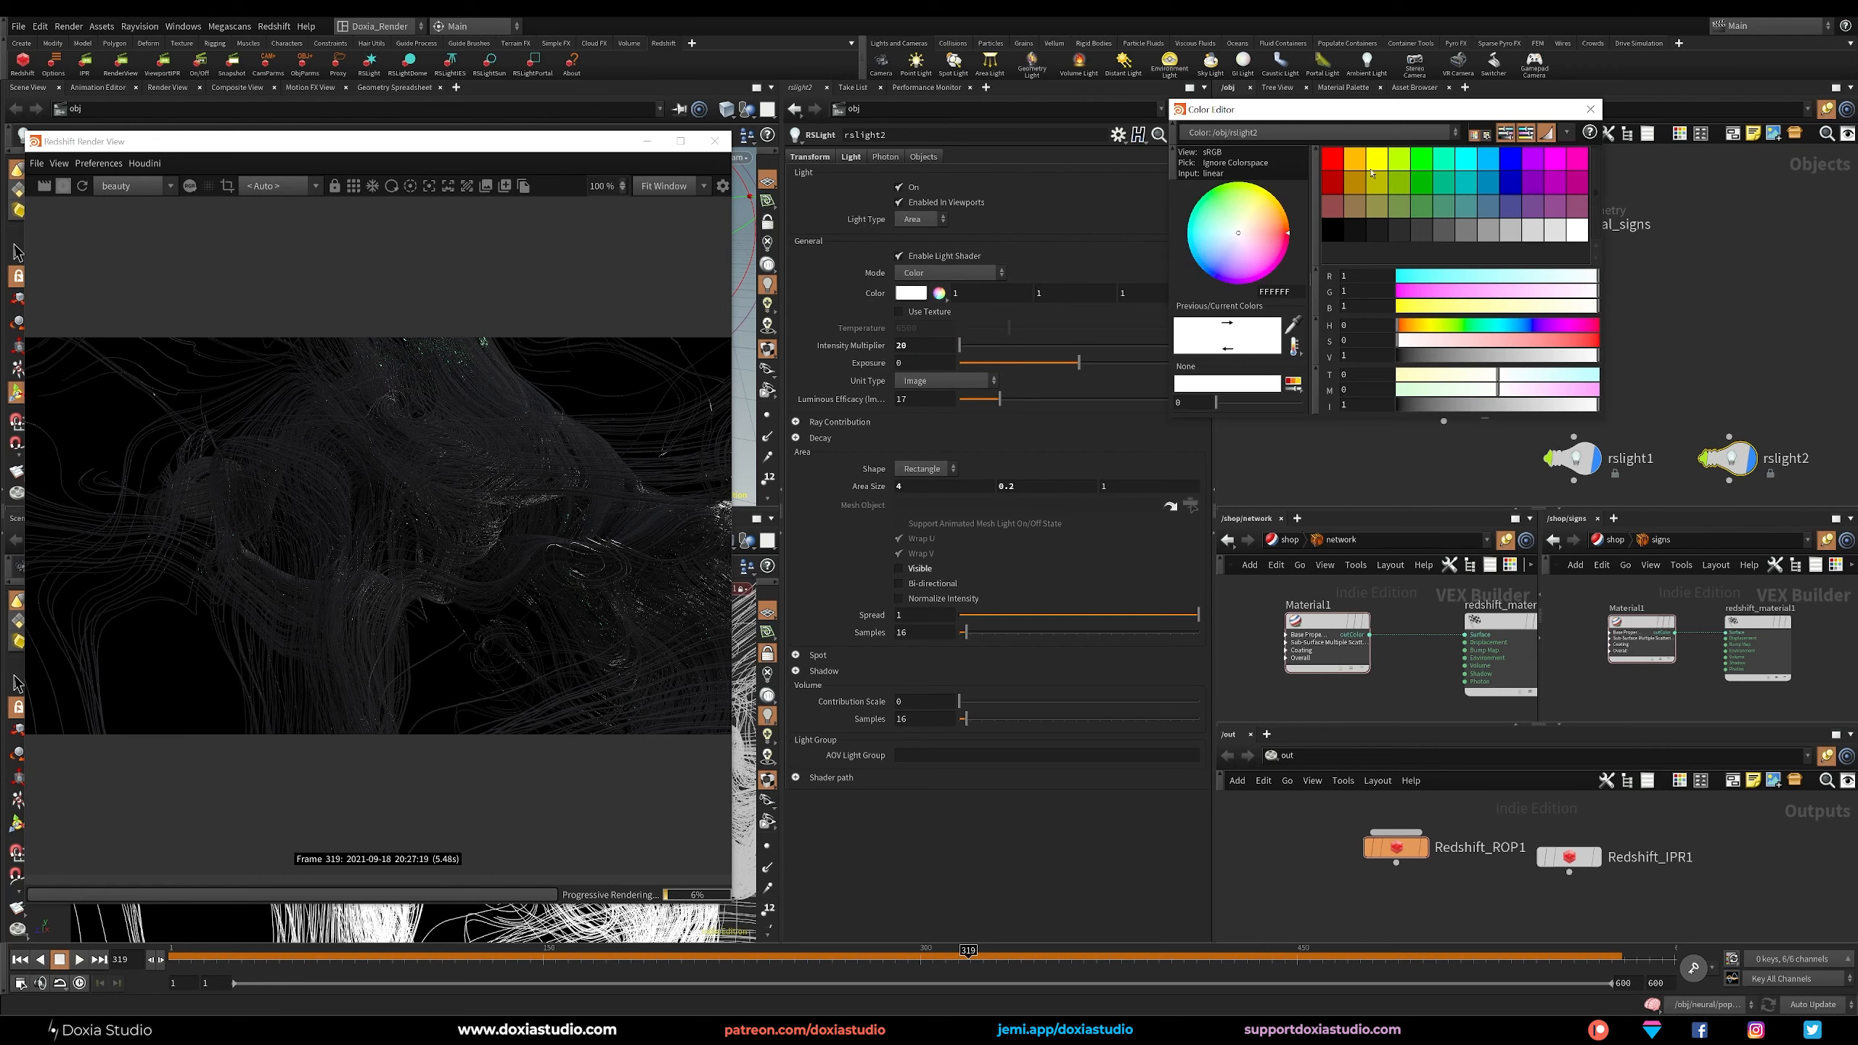
pyautogui.click(1491, 185)
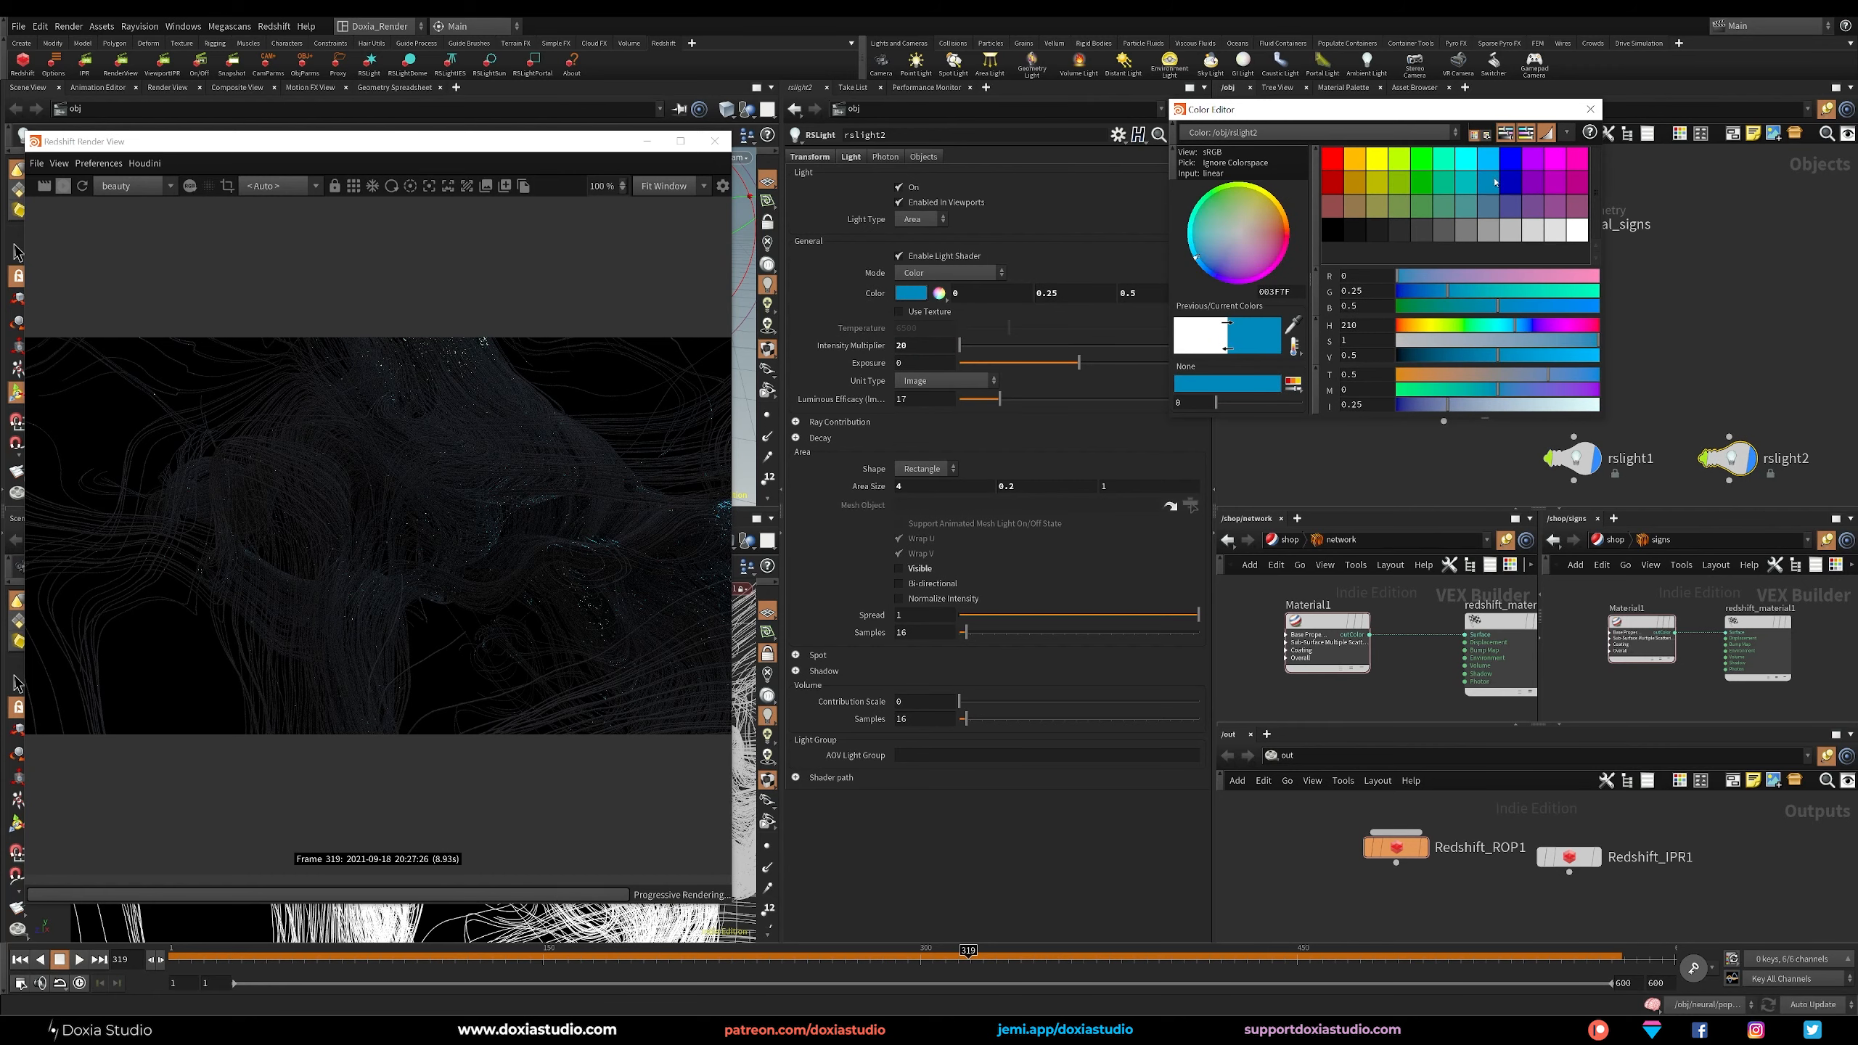
pyautogui.click(1590, 109)
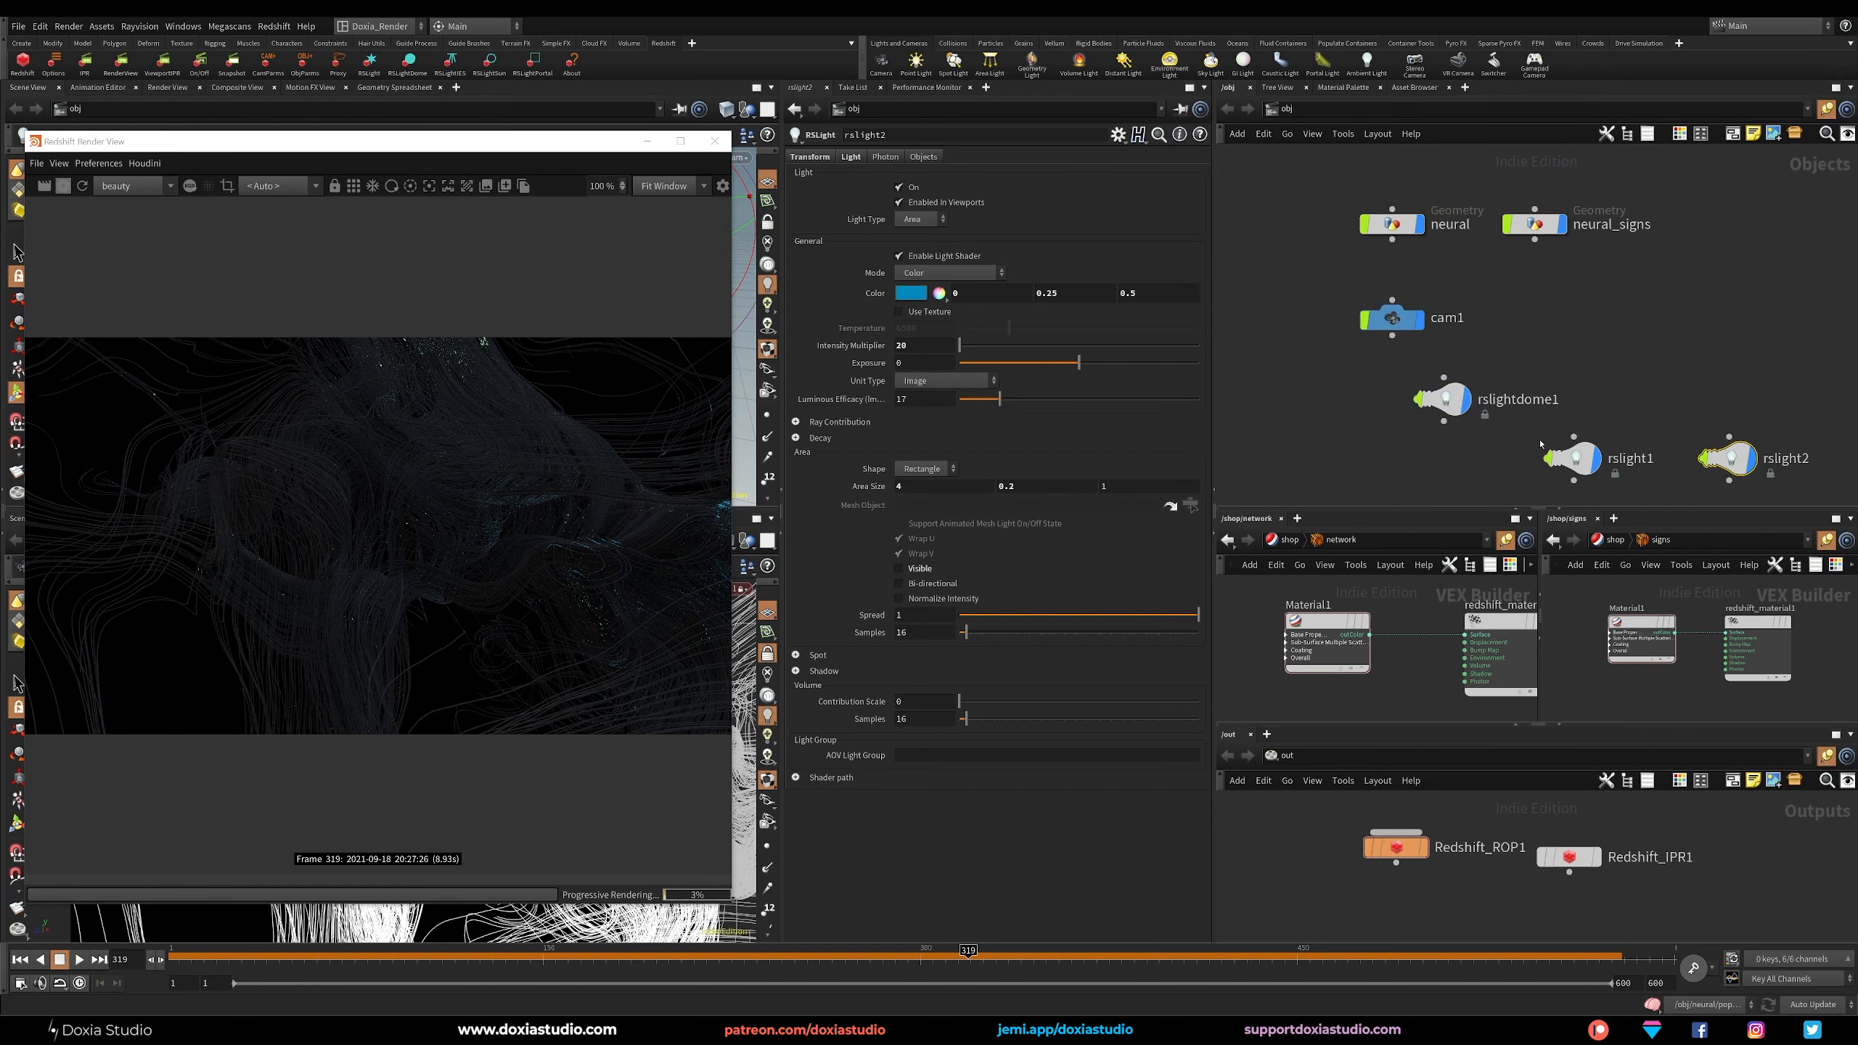
# Move the render view window away from the scene viewport and look through rslight1 in that viewport.
pyautogui.click(1568, 458)
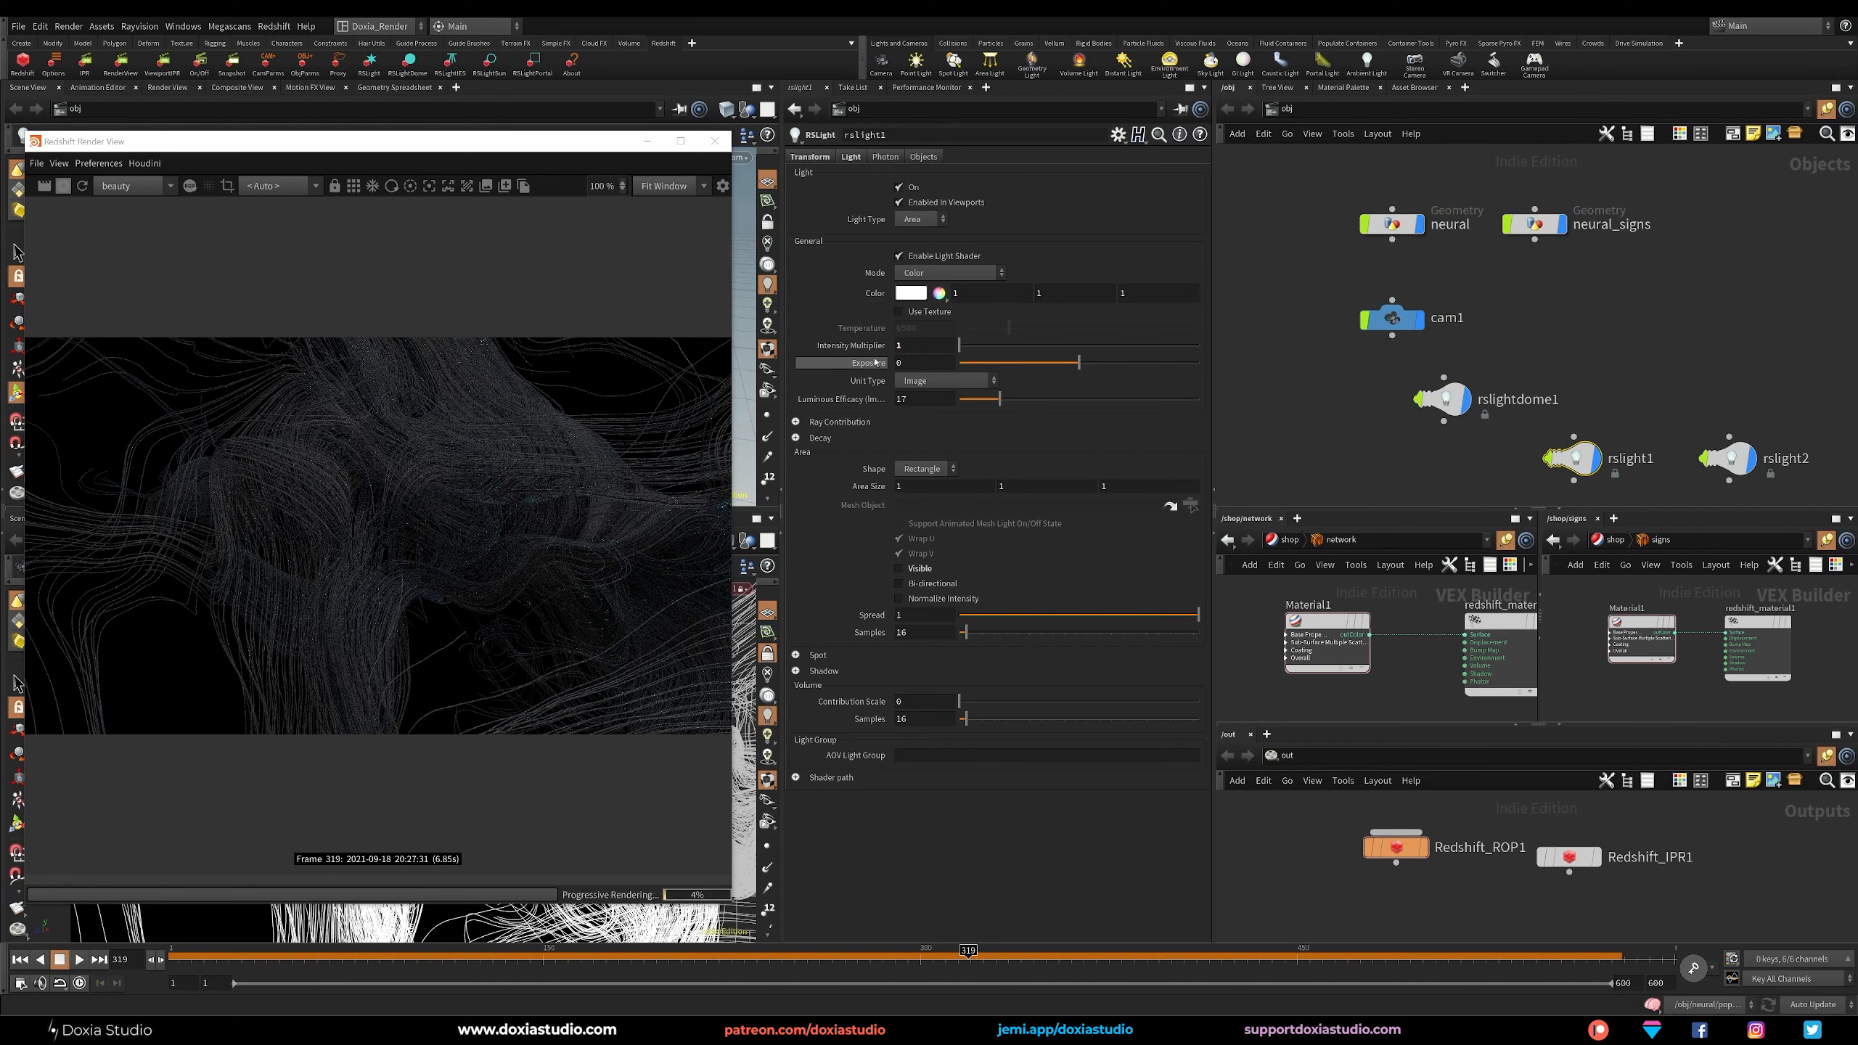
pyautogui.moveTo(439, 141); pyautogui.dragTo(433, 275)
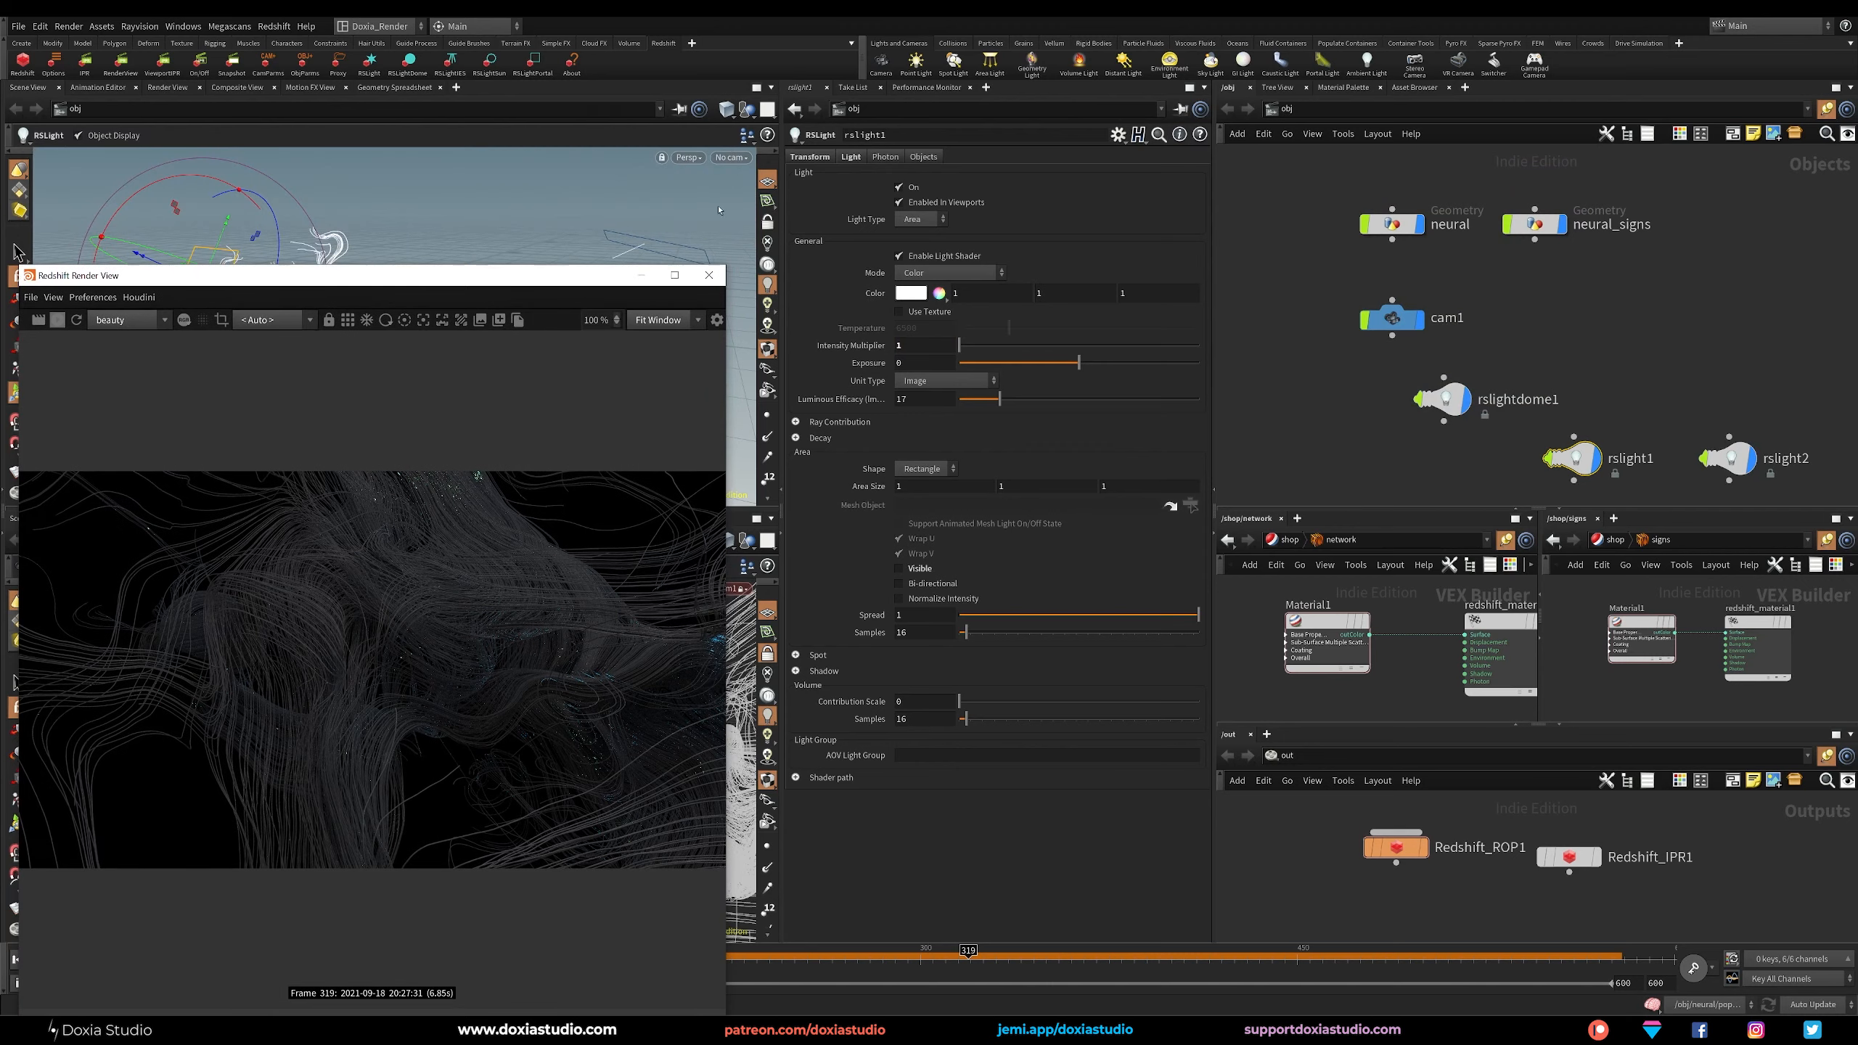
pyautogui.click(730, 157)
pyautogui.click(860, 266)
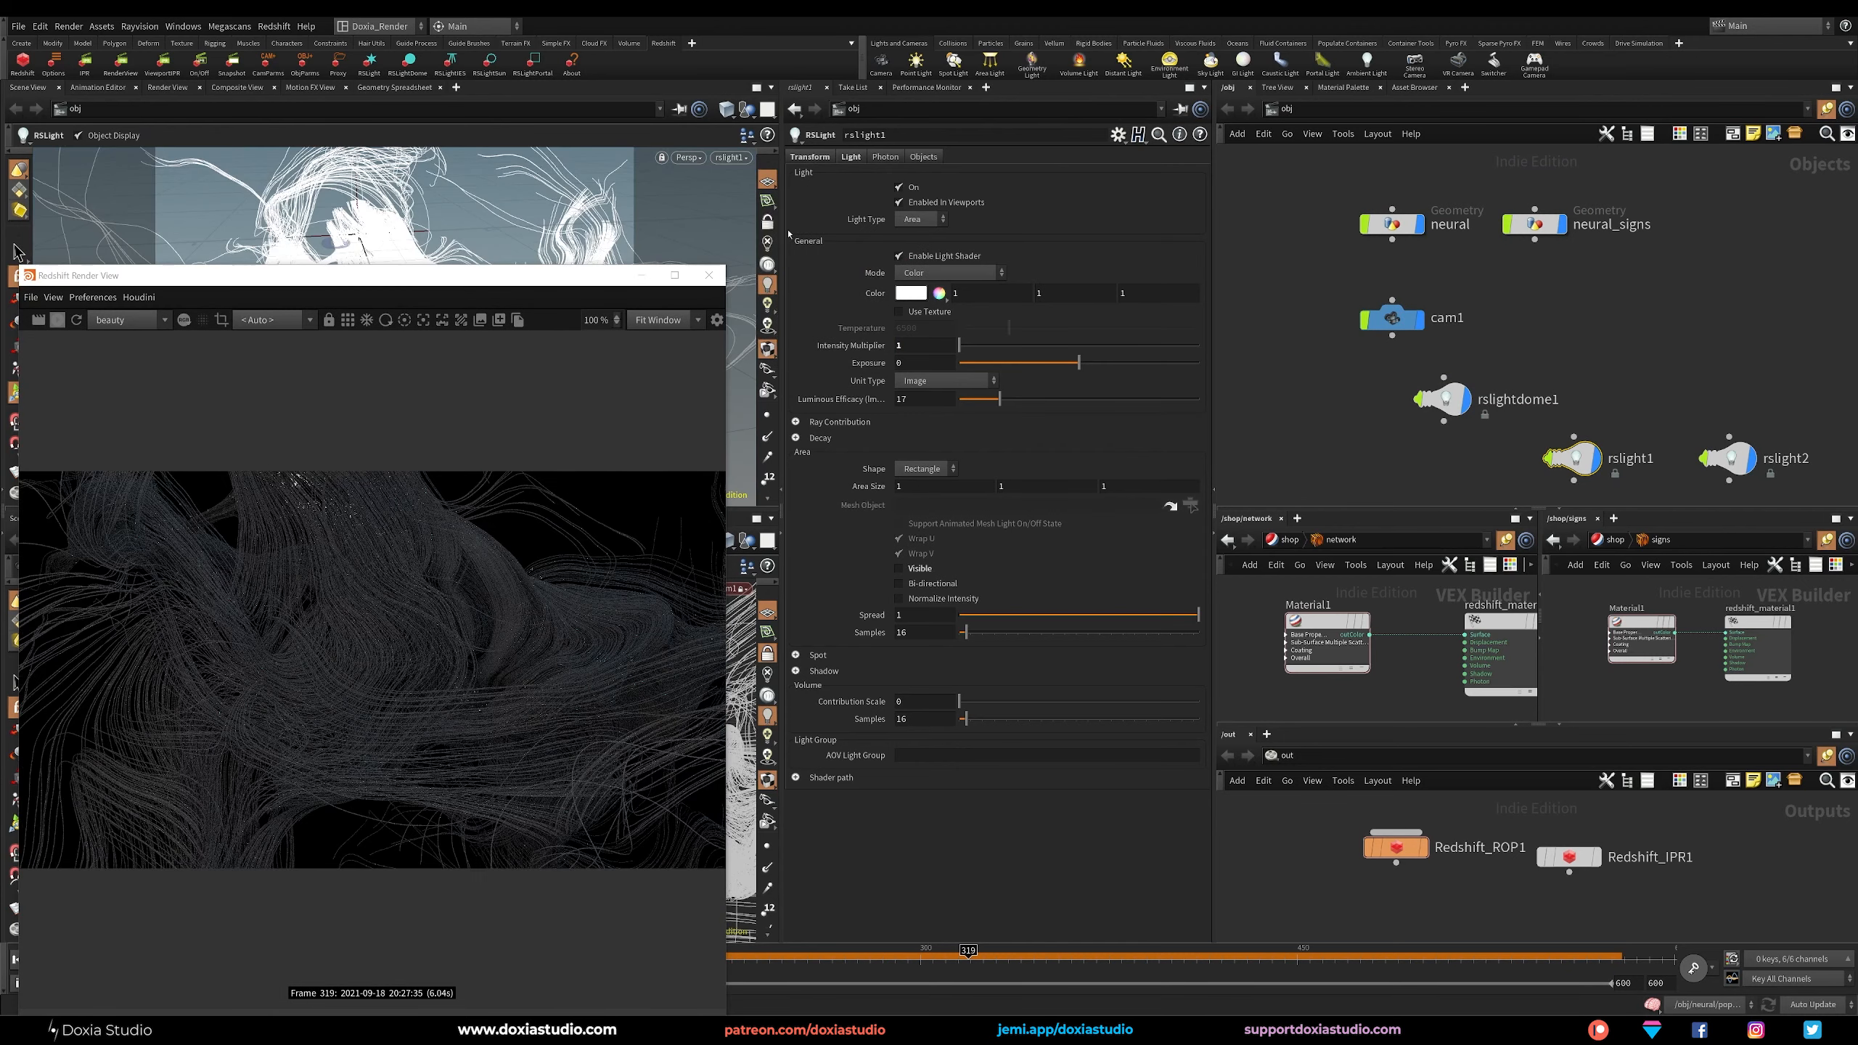
# Reposition rslight1 by moving the view through it, and set the render view's camera to /obj/cam1.
pyautogui.moveTo(519, 281); pyautogui.dragTo(1062, 258)
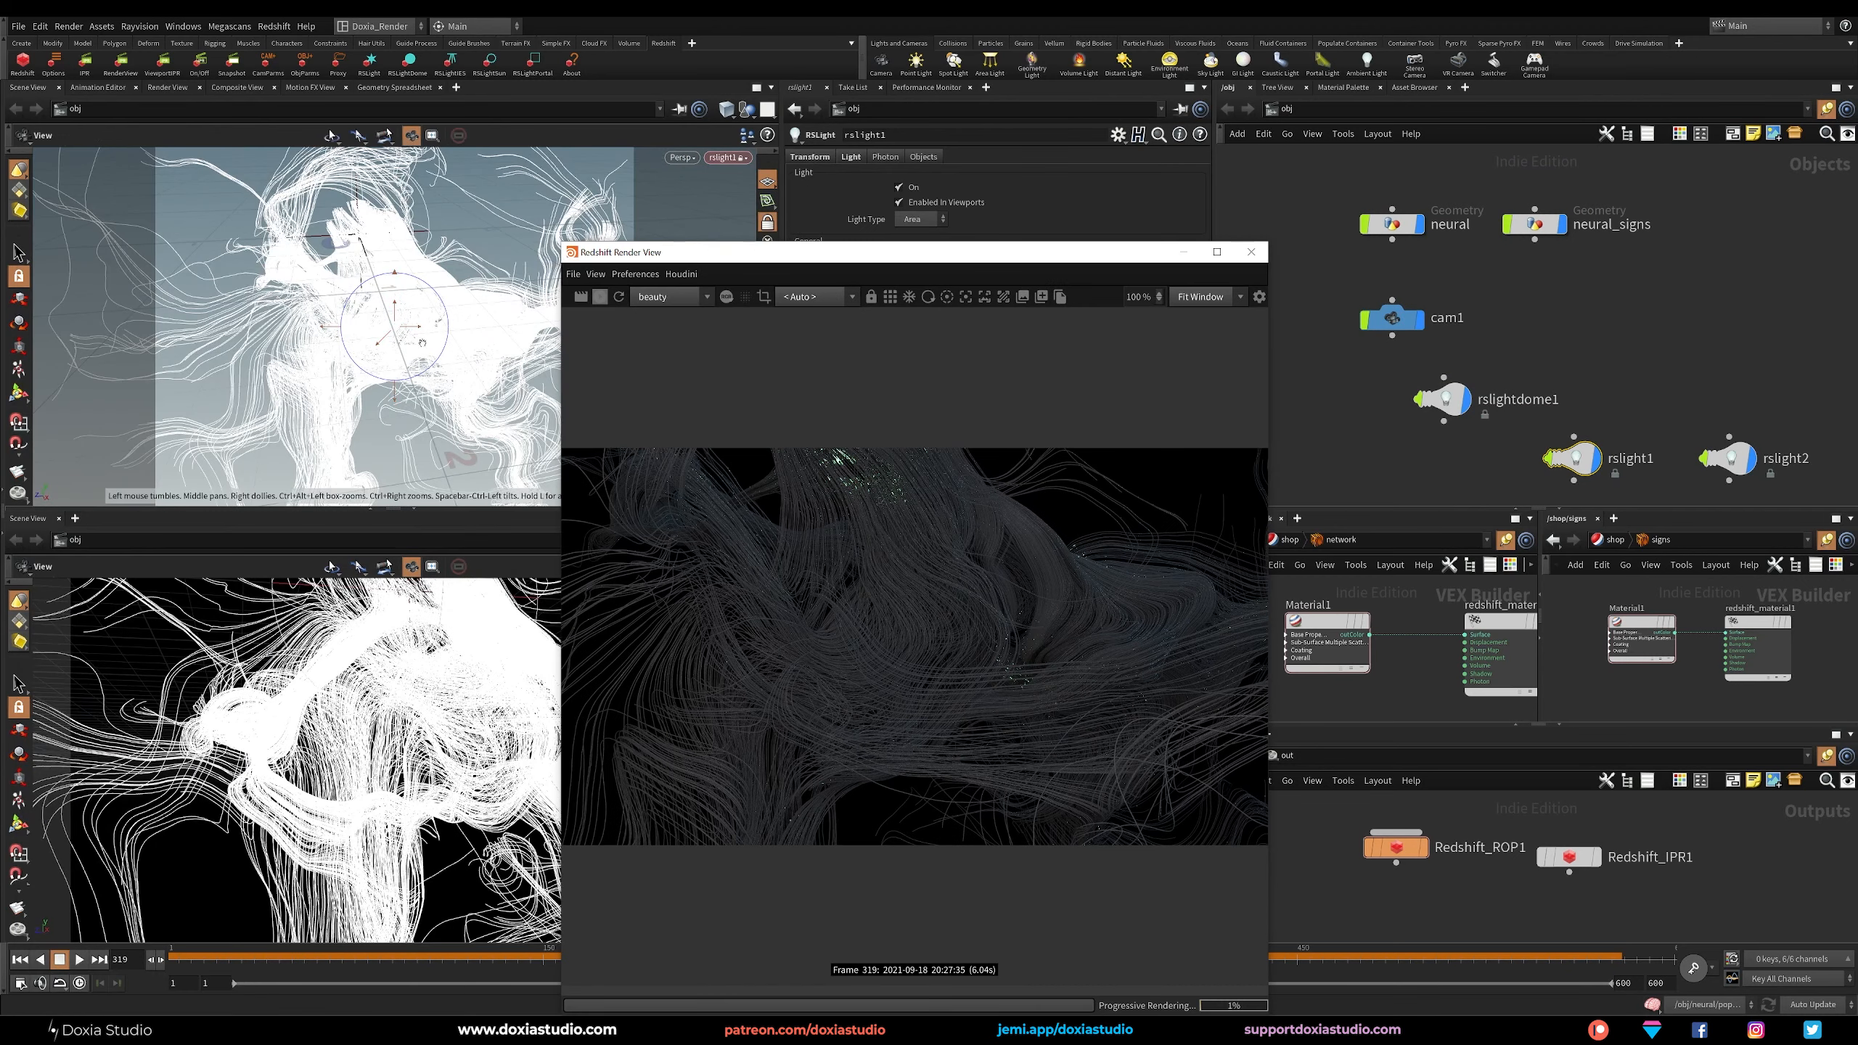
pyautogui.keyDown('alt'); pyautogui.moveTo(423, 342); pyautogui.dragTo(409, 310, button='right'); pyautogui.keyUp('alt')
pyautogui.keyDown('alt'); pyautogui.moveTo(409, 310); pyautogui.dragTo(459, 294); pyautogui.keyUp('alt')
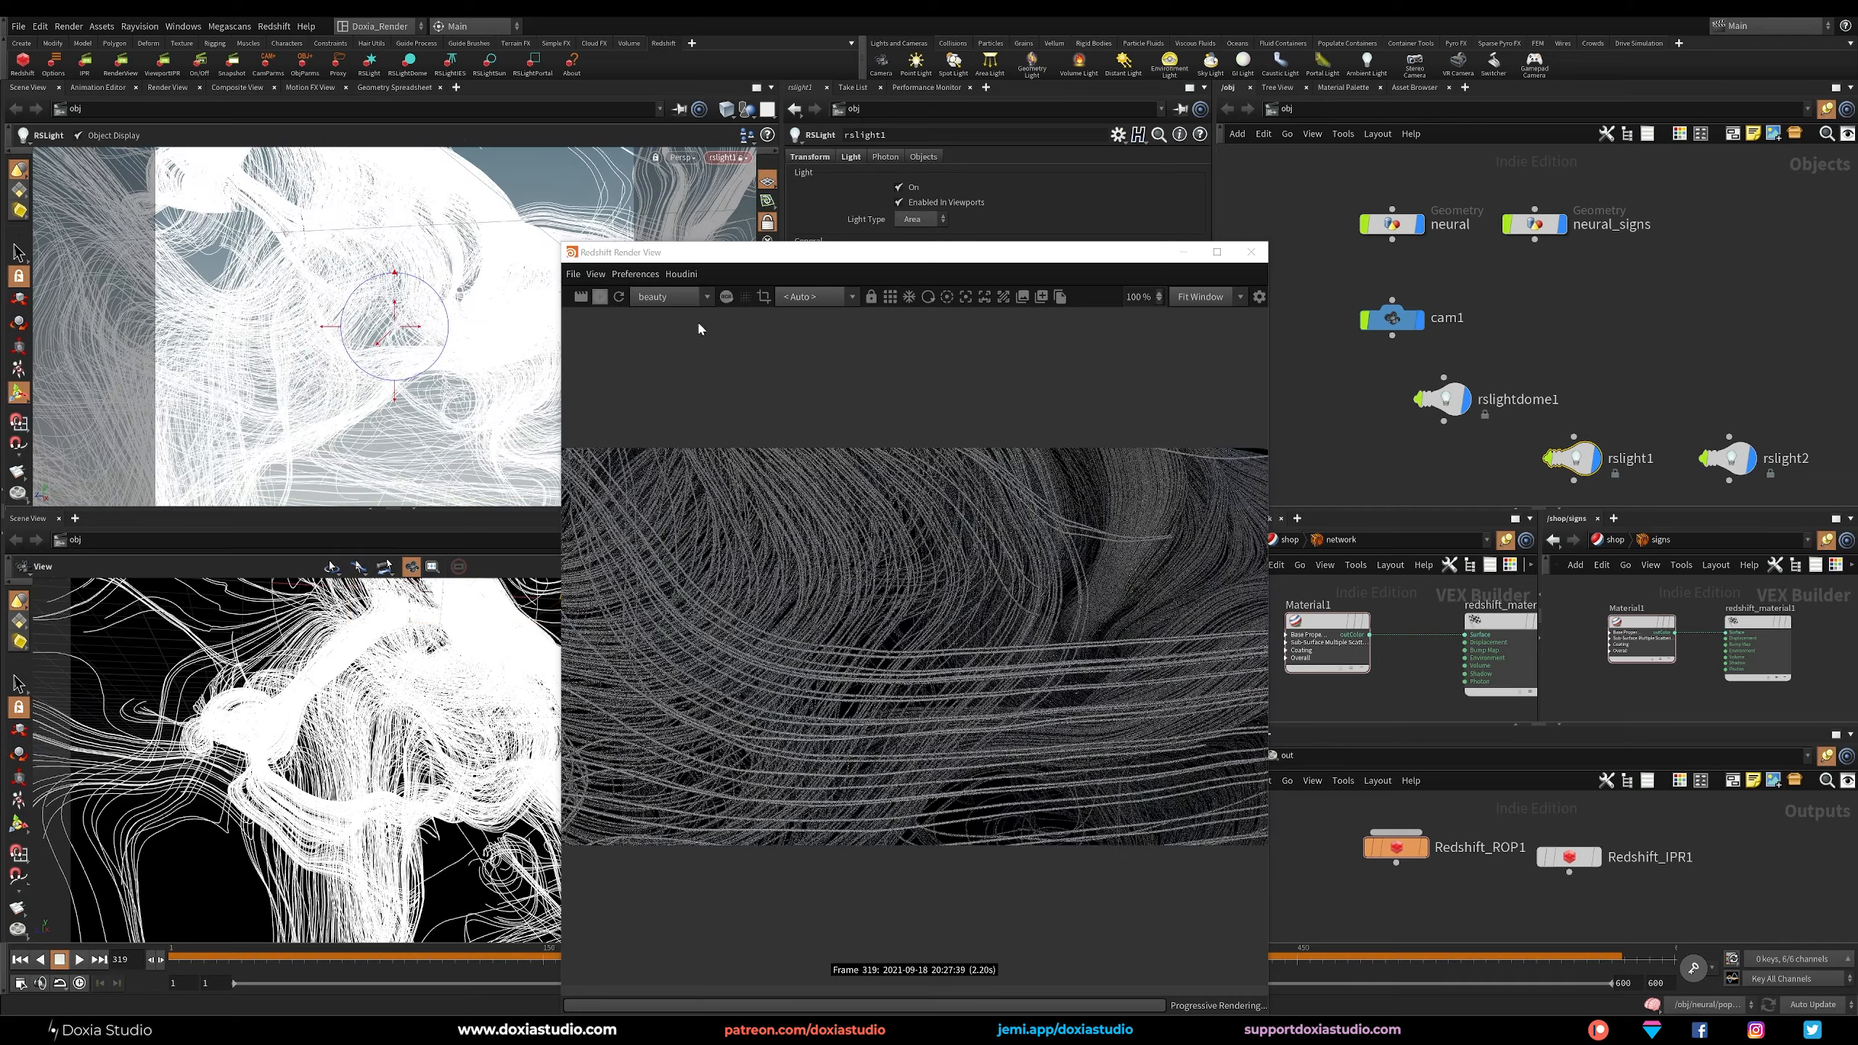
pyautogui.click(811, 296)
pyautogui.click(818, 327)
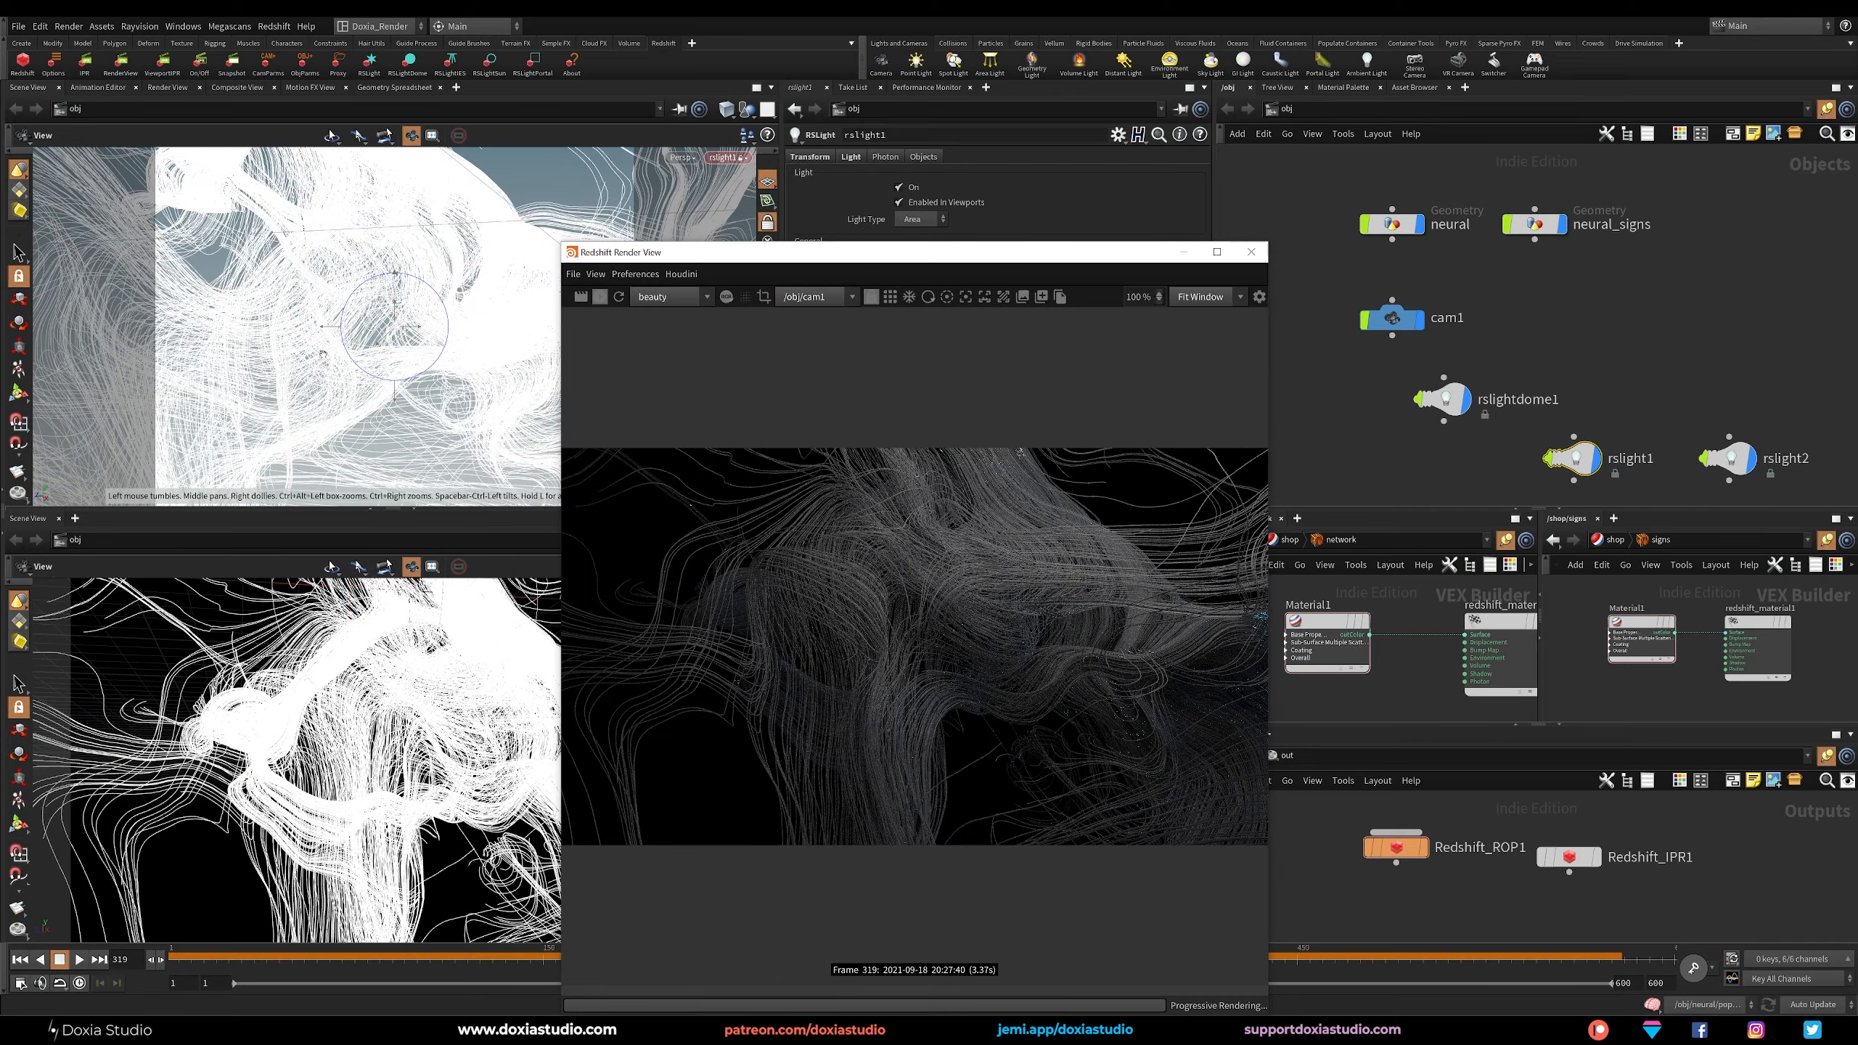
# Refine the placement of rslight1 through its viewport and move the render view window off the light's parameters.
pyautogui.keyDown('alt'); pyautogui.moveTo(403, 336); pyautogui.dragTo(399, 338, button='right'); pyautogui.keyUp('alt')
pyautogui.keyDown('alt'); pyautogui.moveTo(399, 339); pyautogui.dragTo(376, 392, button='middle'); pyautogui.keyUp('alt')
pyautogui.press('Return')
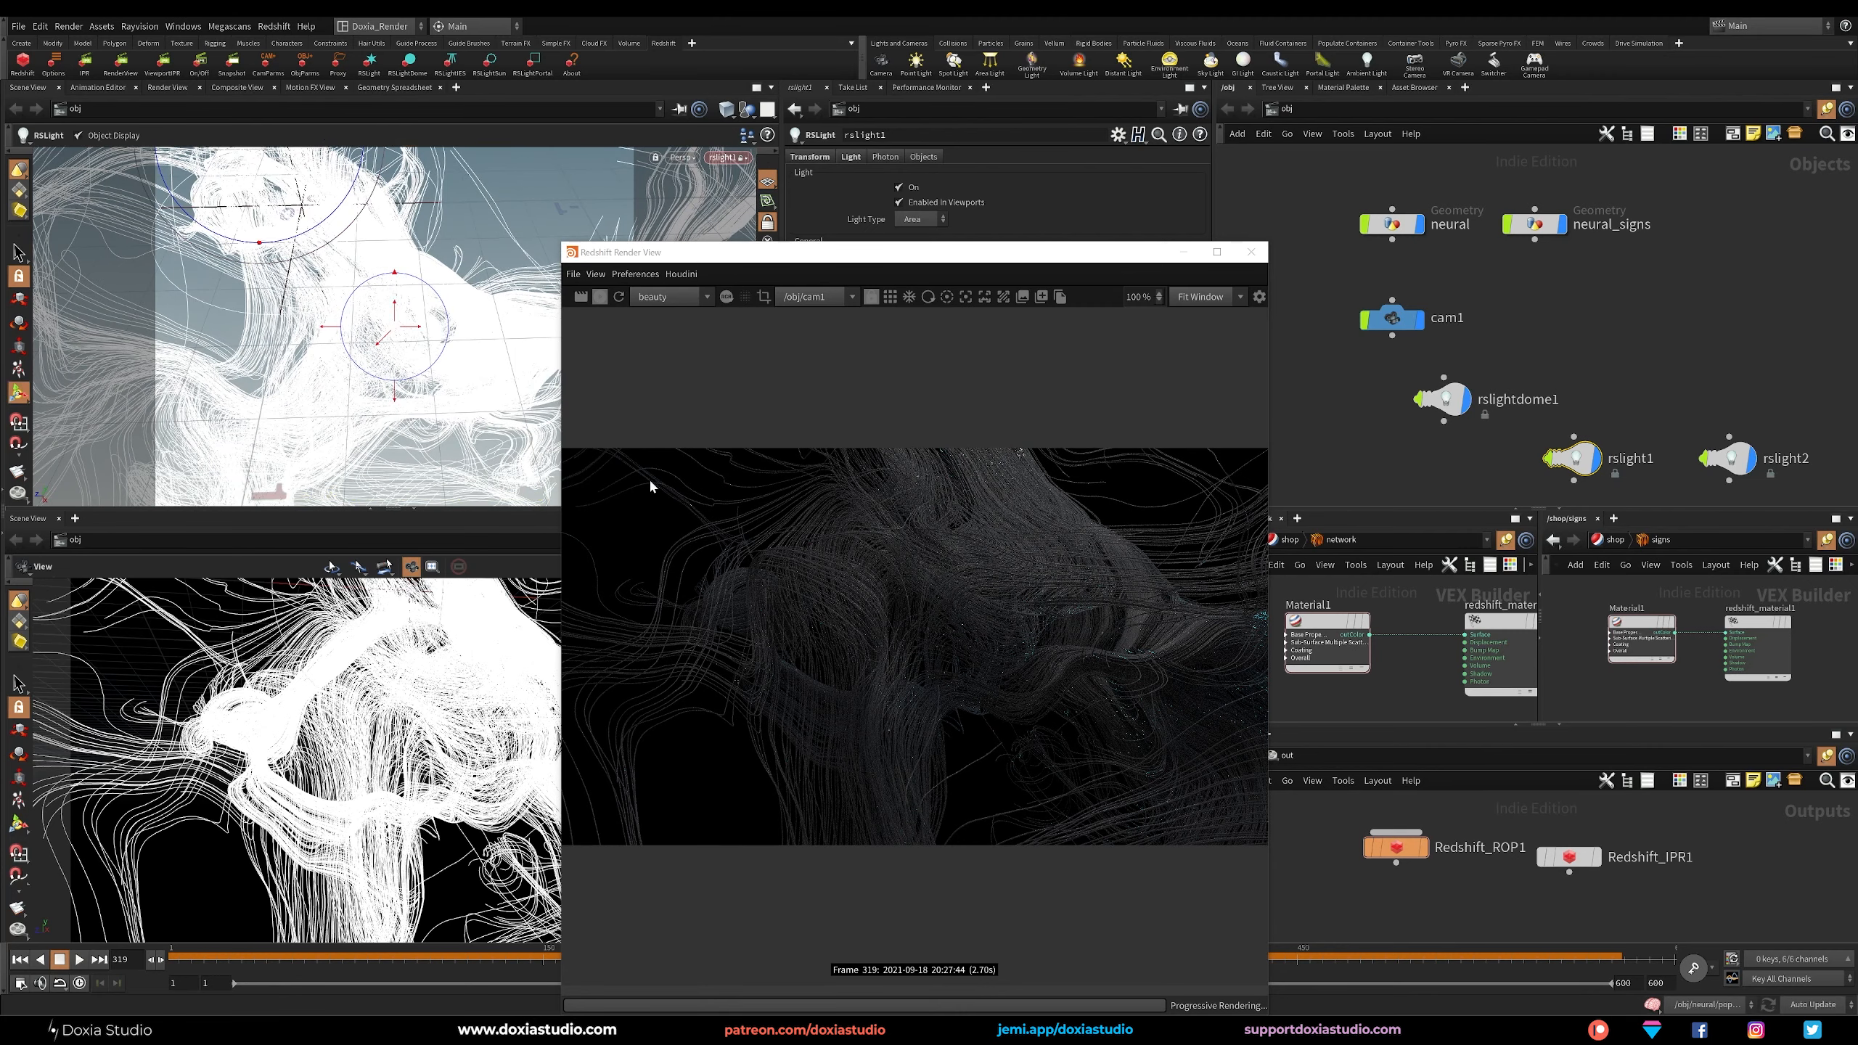
pyautogui.moveTo(951, 252); pyautogui.dragTo(366, 197)
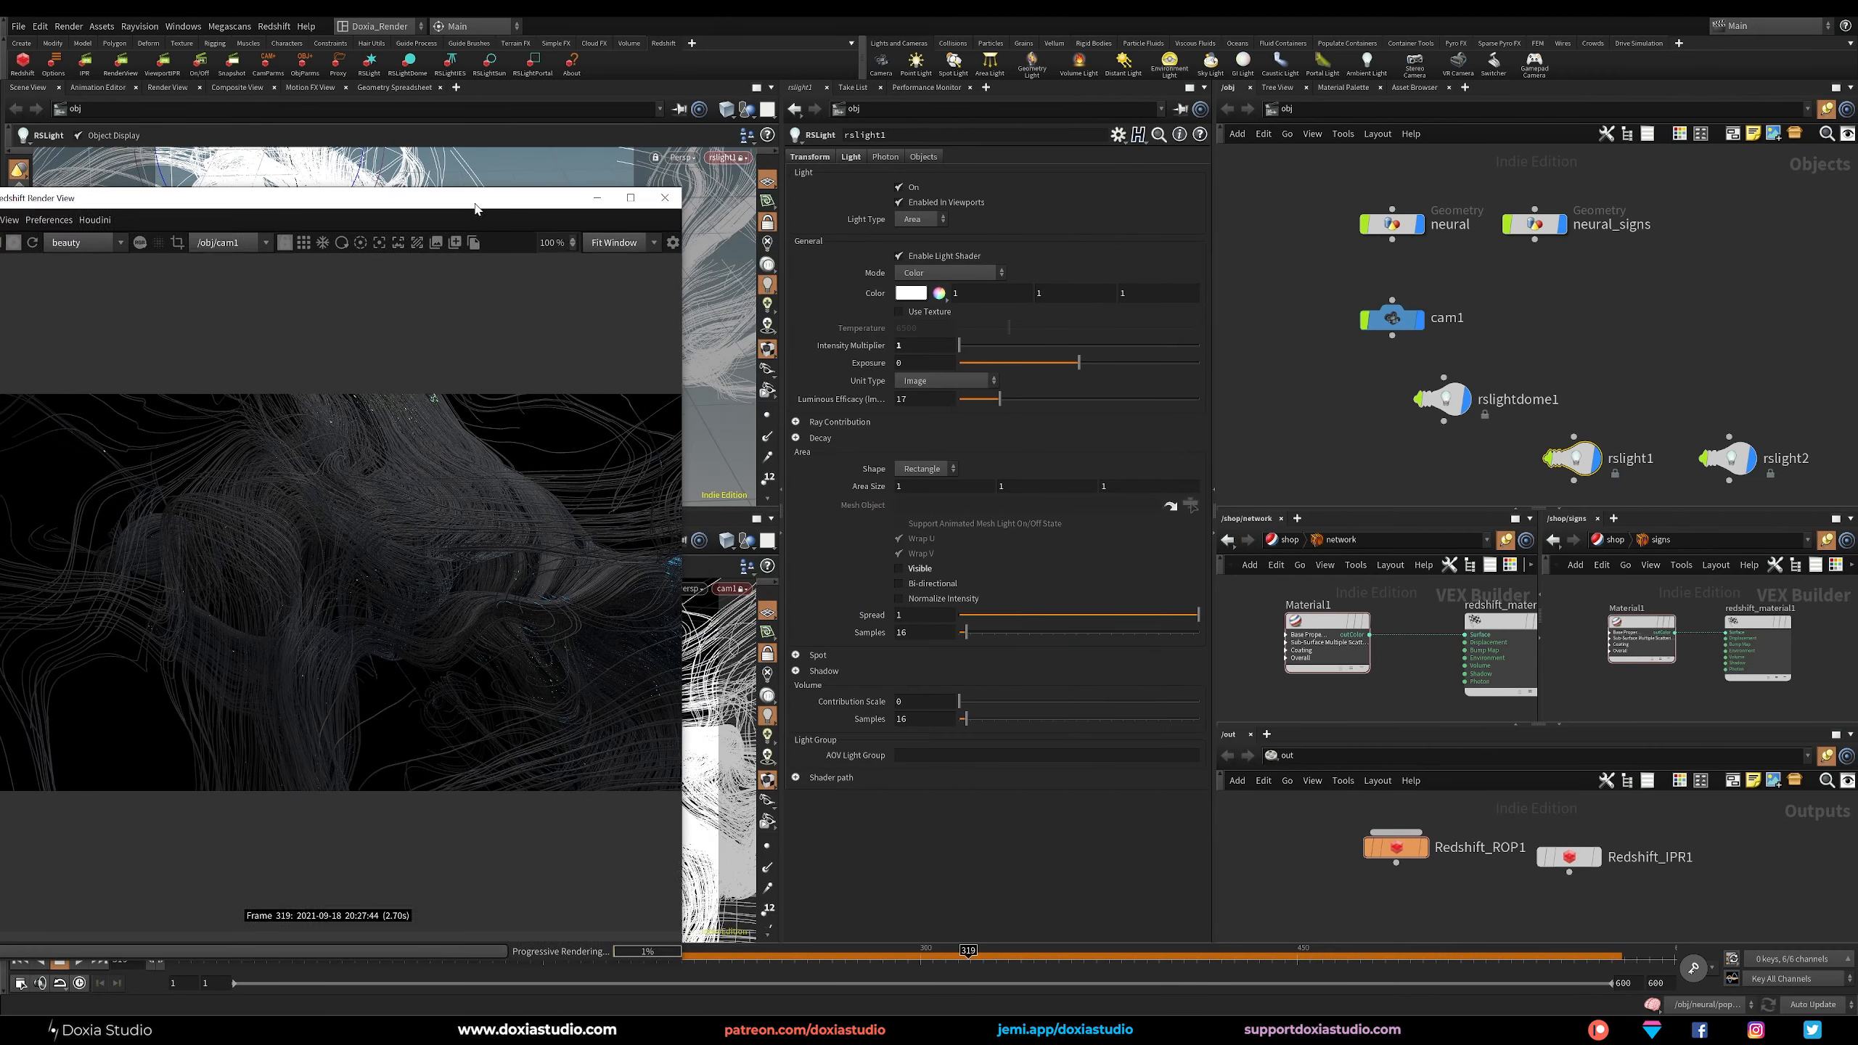
# Try an intensity multiplier of 10 on rslight1.
pyautogui.doubleClick(939, 344)
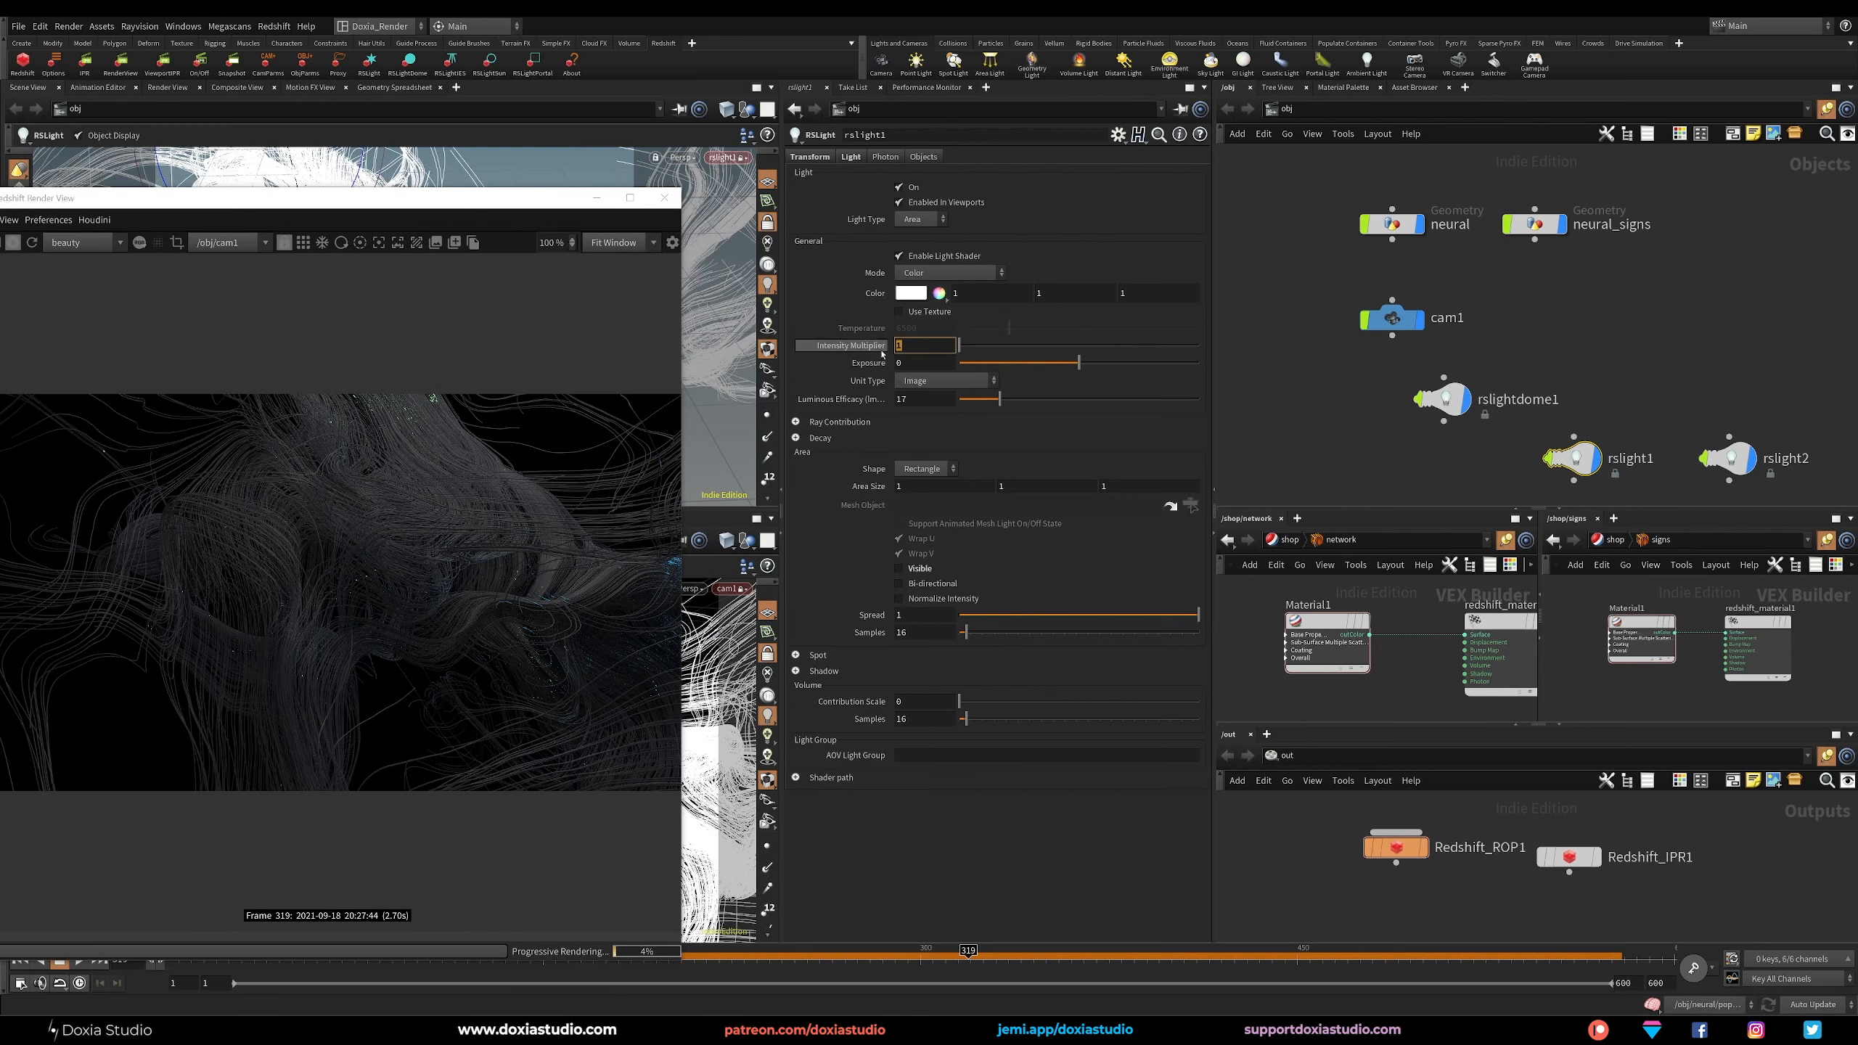
pyautogui.write('10')
pyautogui.press('Return')
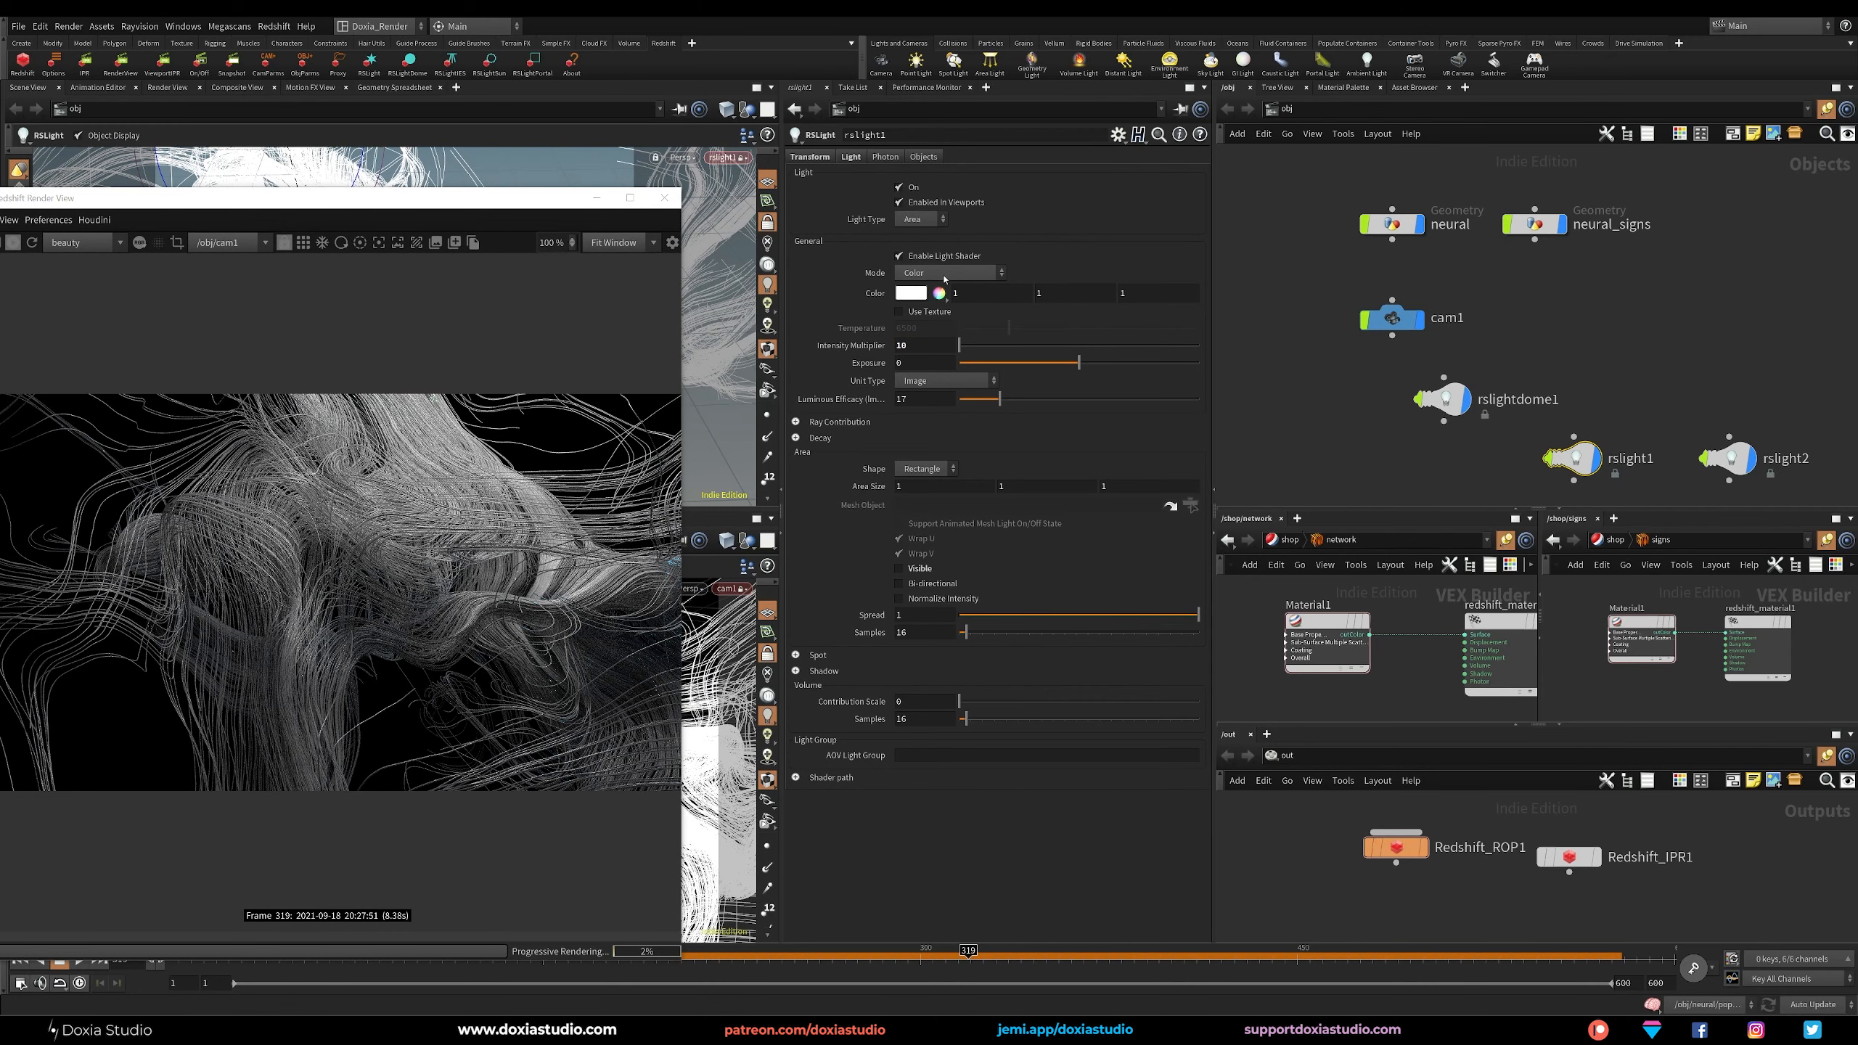
# Set the color of rslight1 to a muted blue of about 0.279, 0.302, 0.749.
pyautogui.click(912, 294)
pyautogui.moveTo(1452, 322); pyautogui.dragTo(1528, 335)
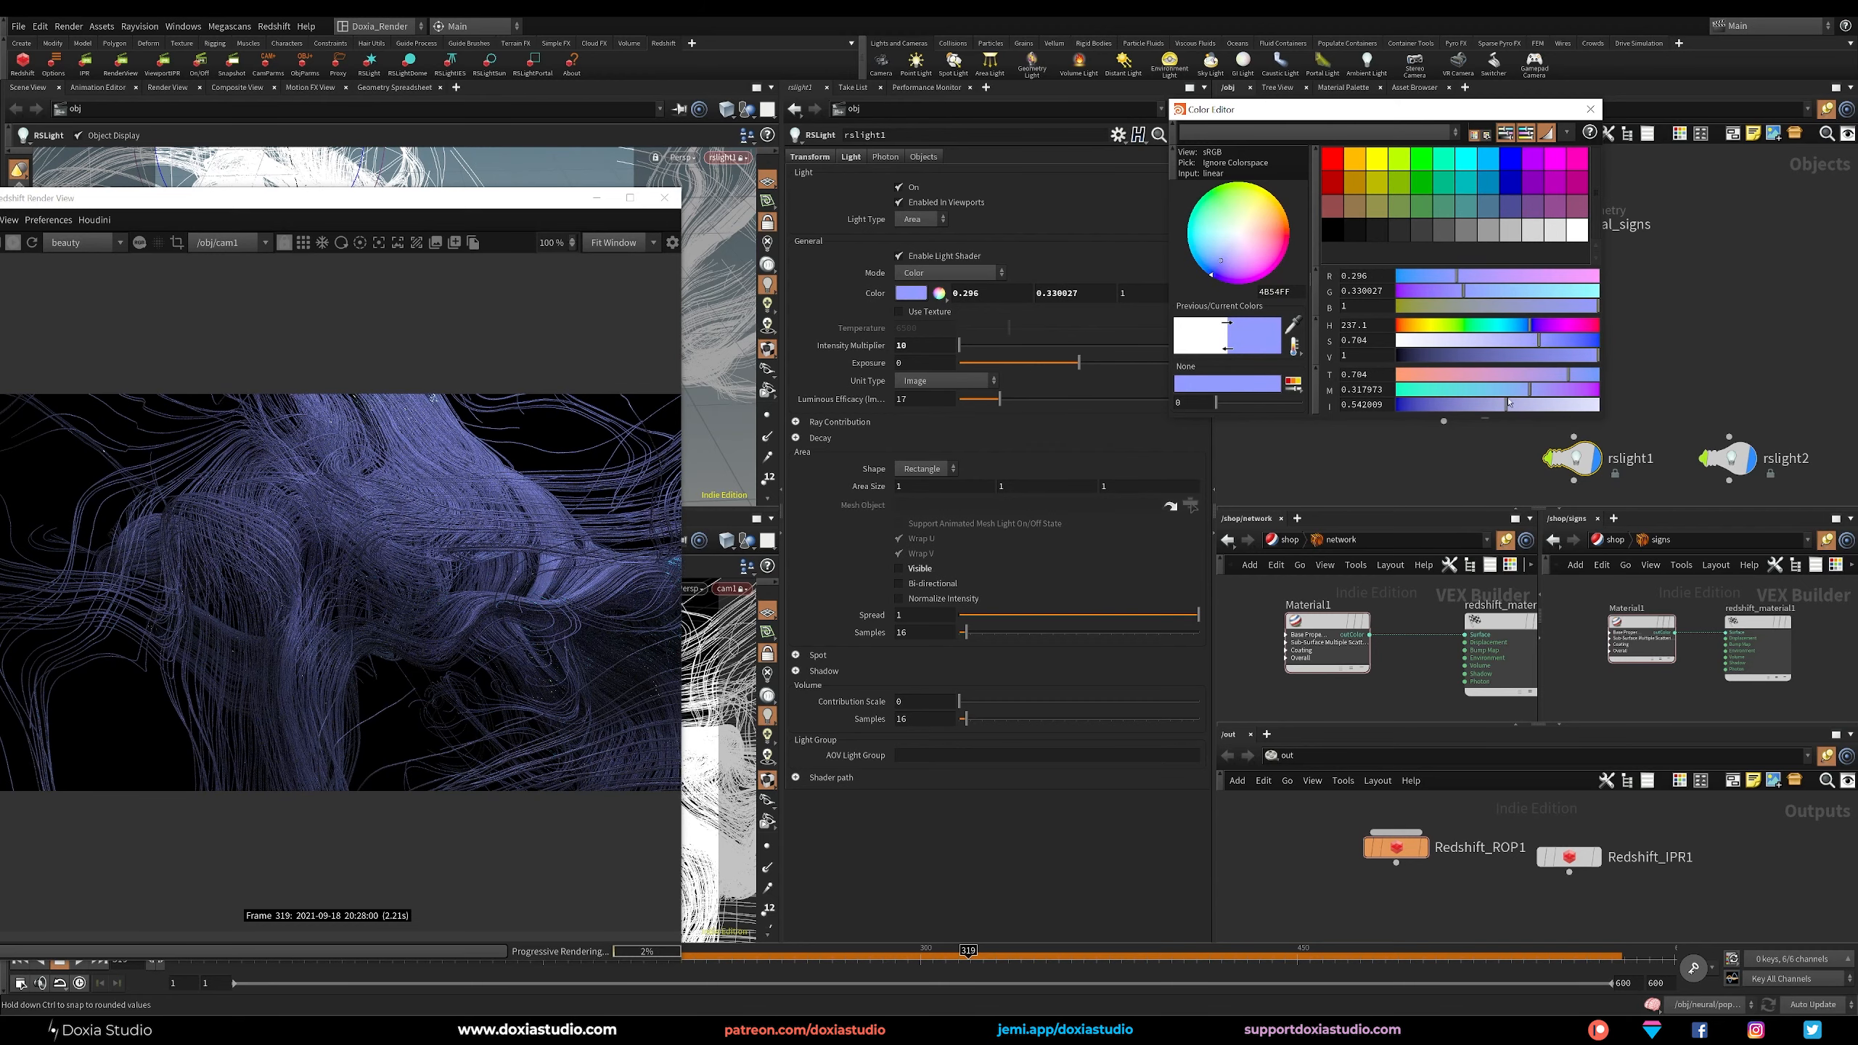
pyautogui.moveTo(1508, 402); pyautogui.dragTo(1466, 407)
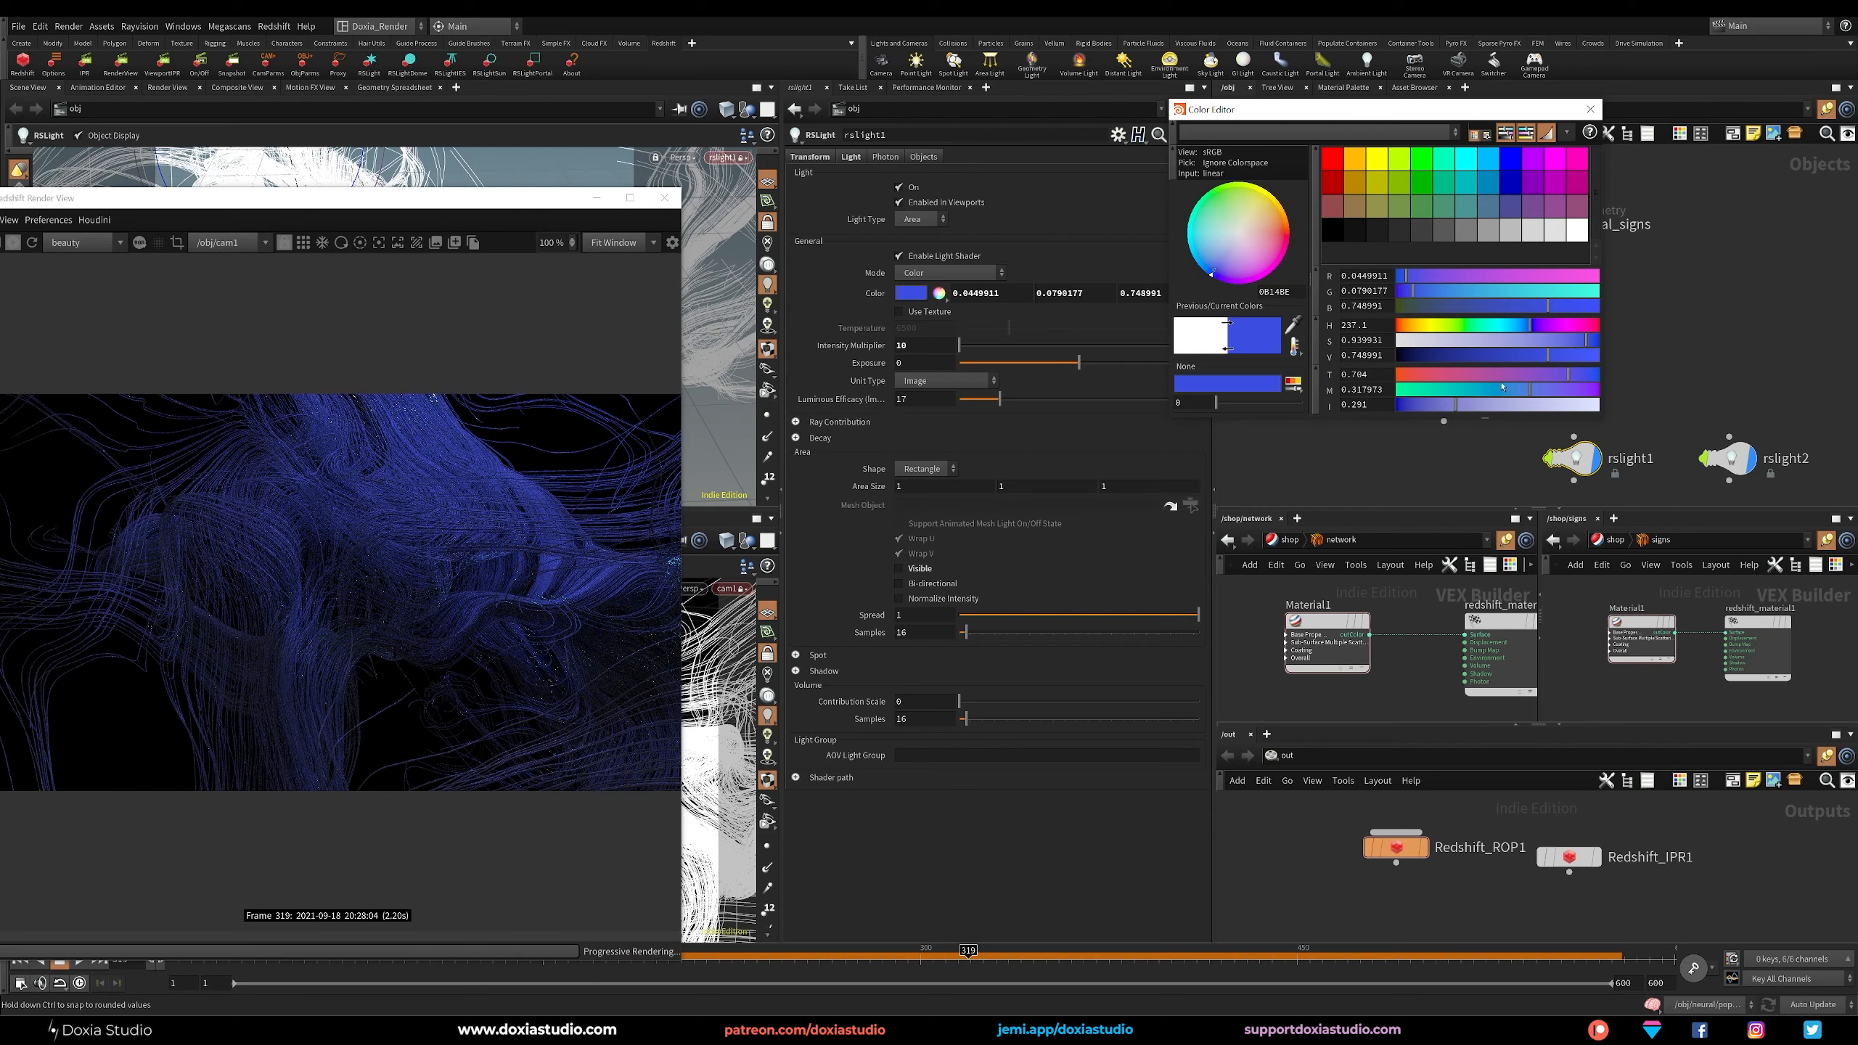
pyautogui.moveTo(1588, 336); pyautogui.dragTo(1523, 347)
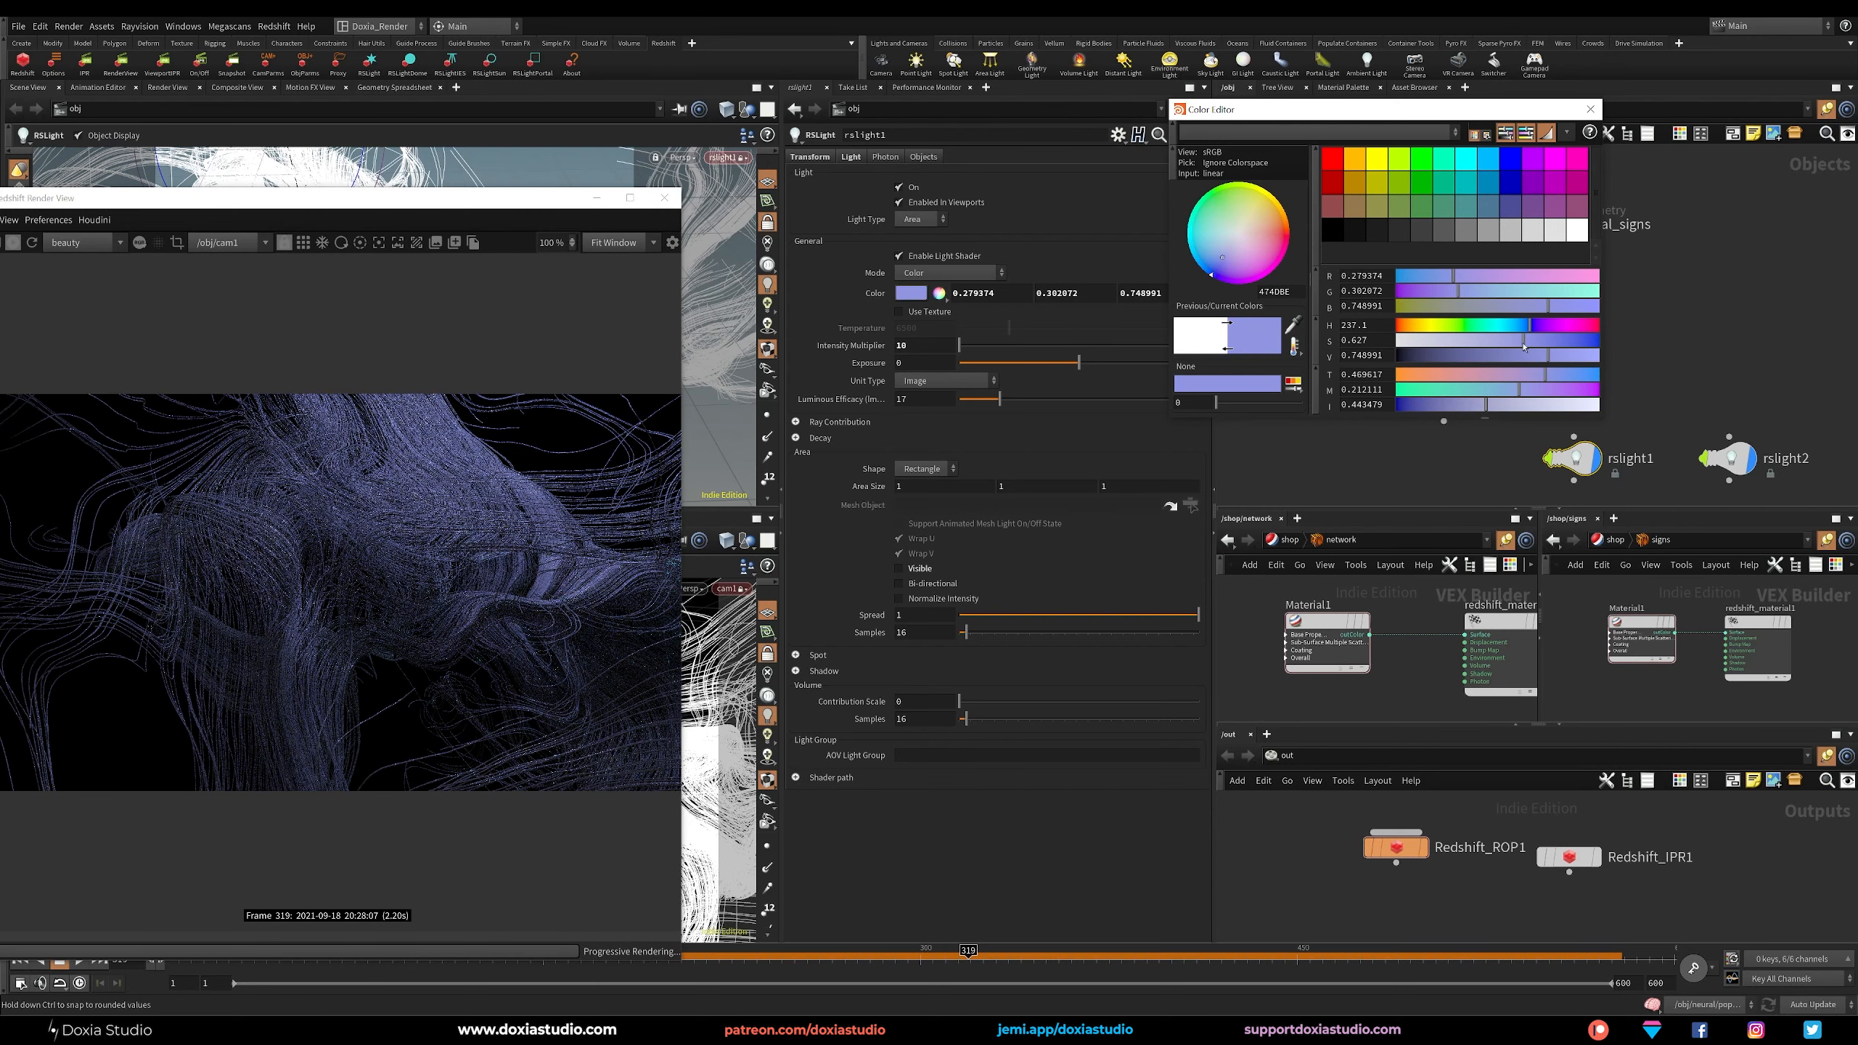
# Try an intensity multiplier of 5 on rslight1 and close the color editor.
pyautogui.click(919, 346)
pyautogui.write('5')
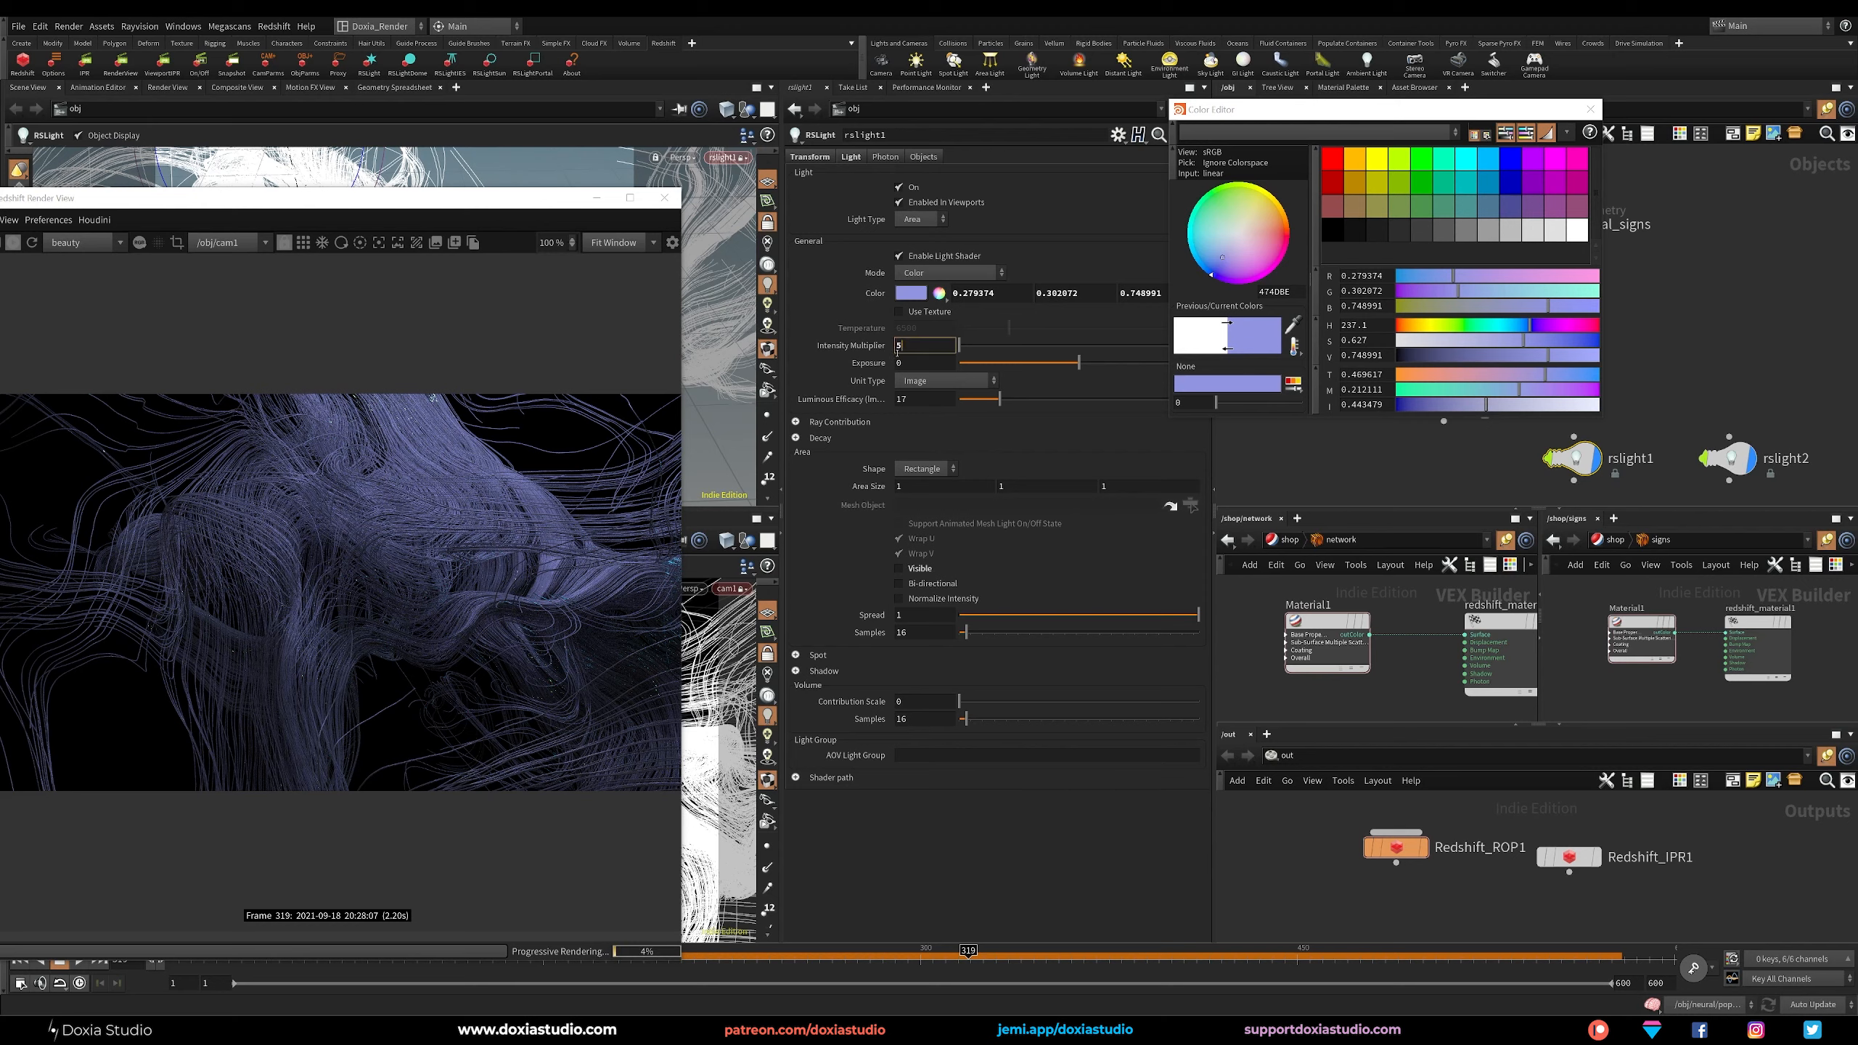
pyautogui.press('Return')
pyautogui.click(1590, 109)
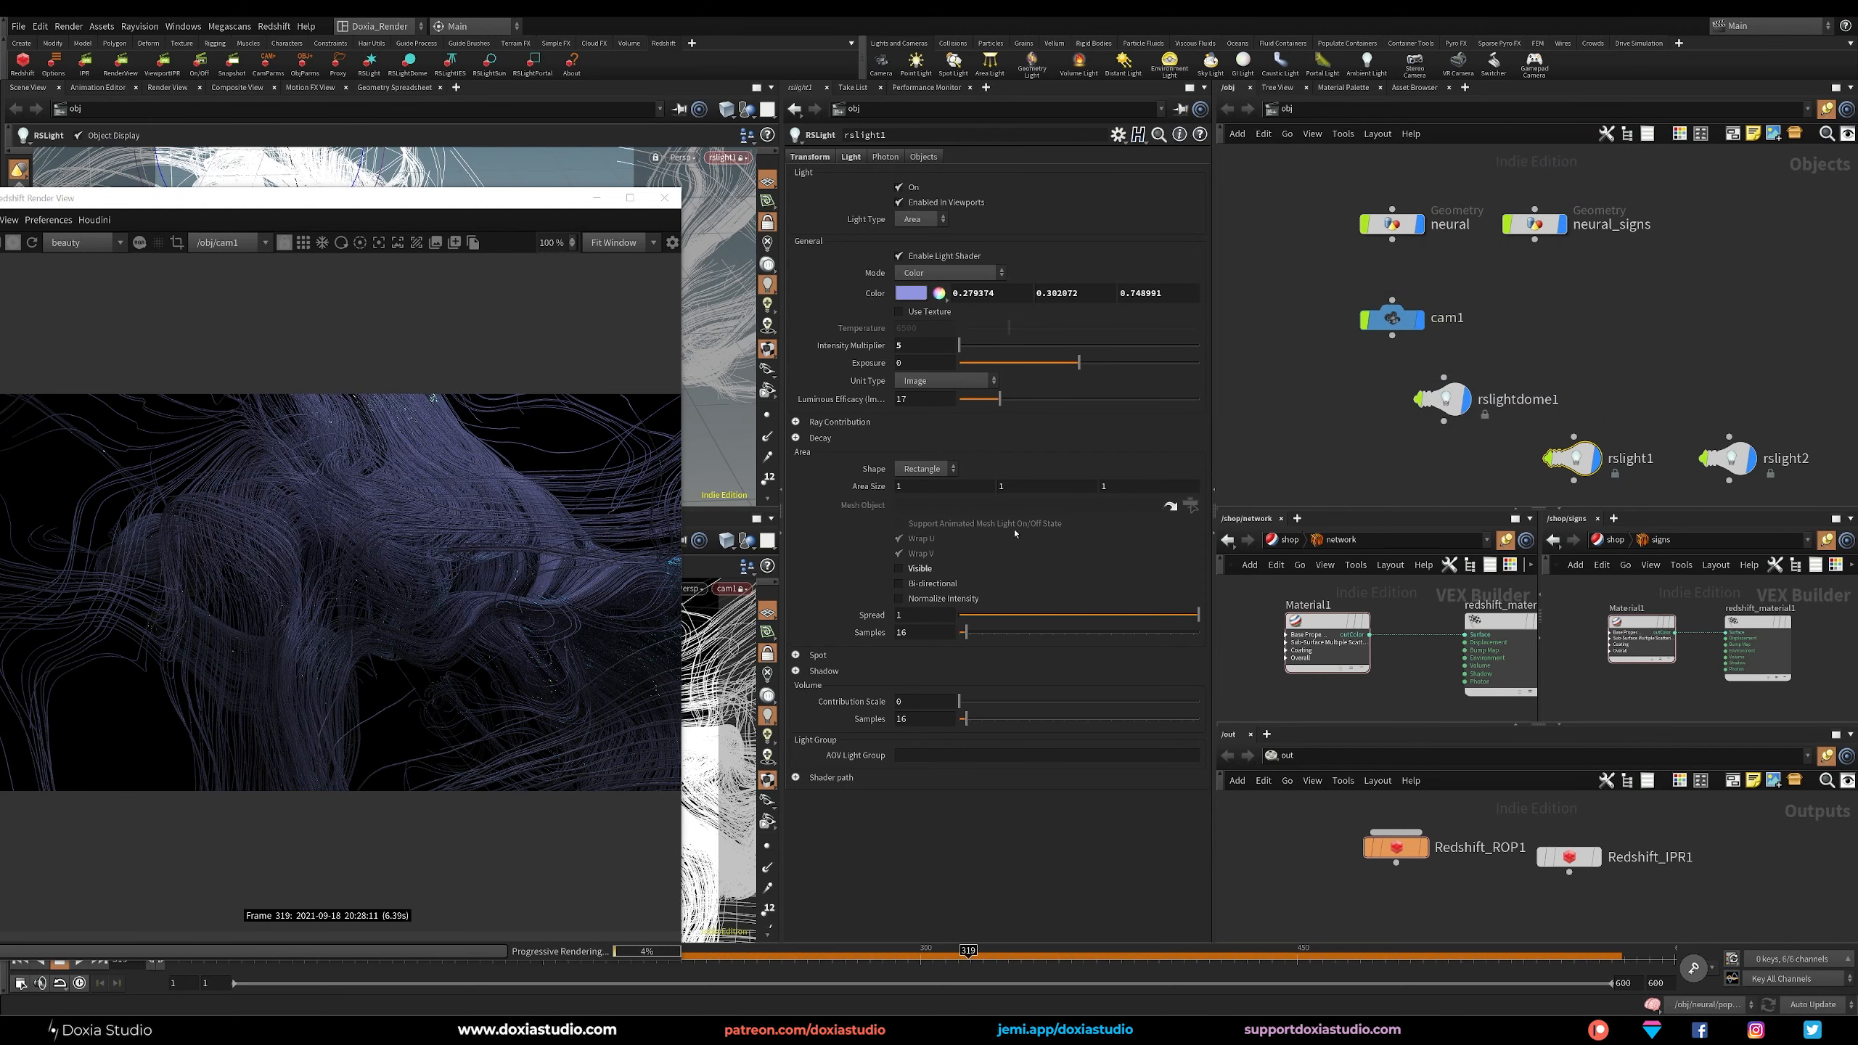
# Set the reflection color of the network shader's Material1 to blue (0, 0.5, 1) and its reflection roughness to about 0.753.
pyautogui.moveTo(293, 198); pyautogui.dragTo(322, 161)
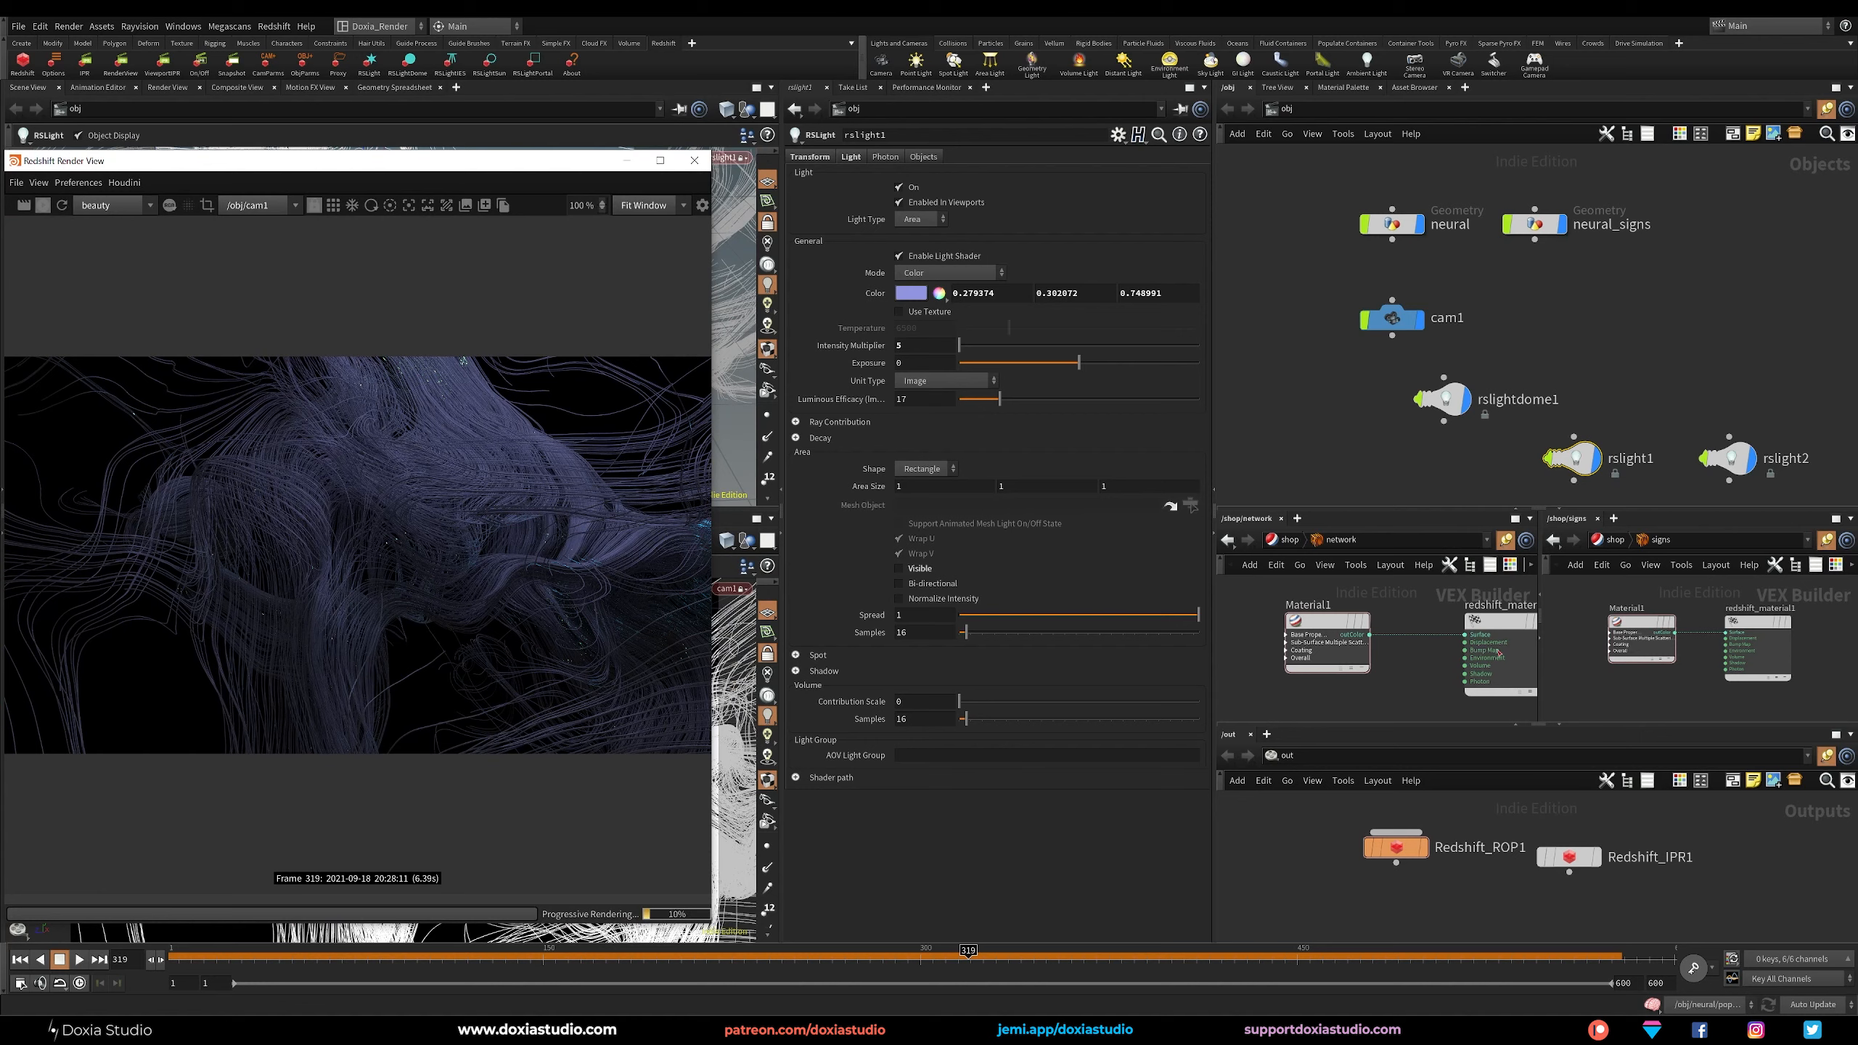
pyautogui.click(1316, 622)
pyautogui.click(947, 177)
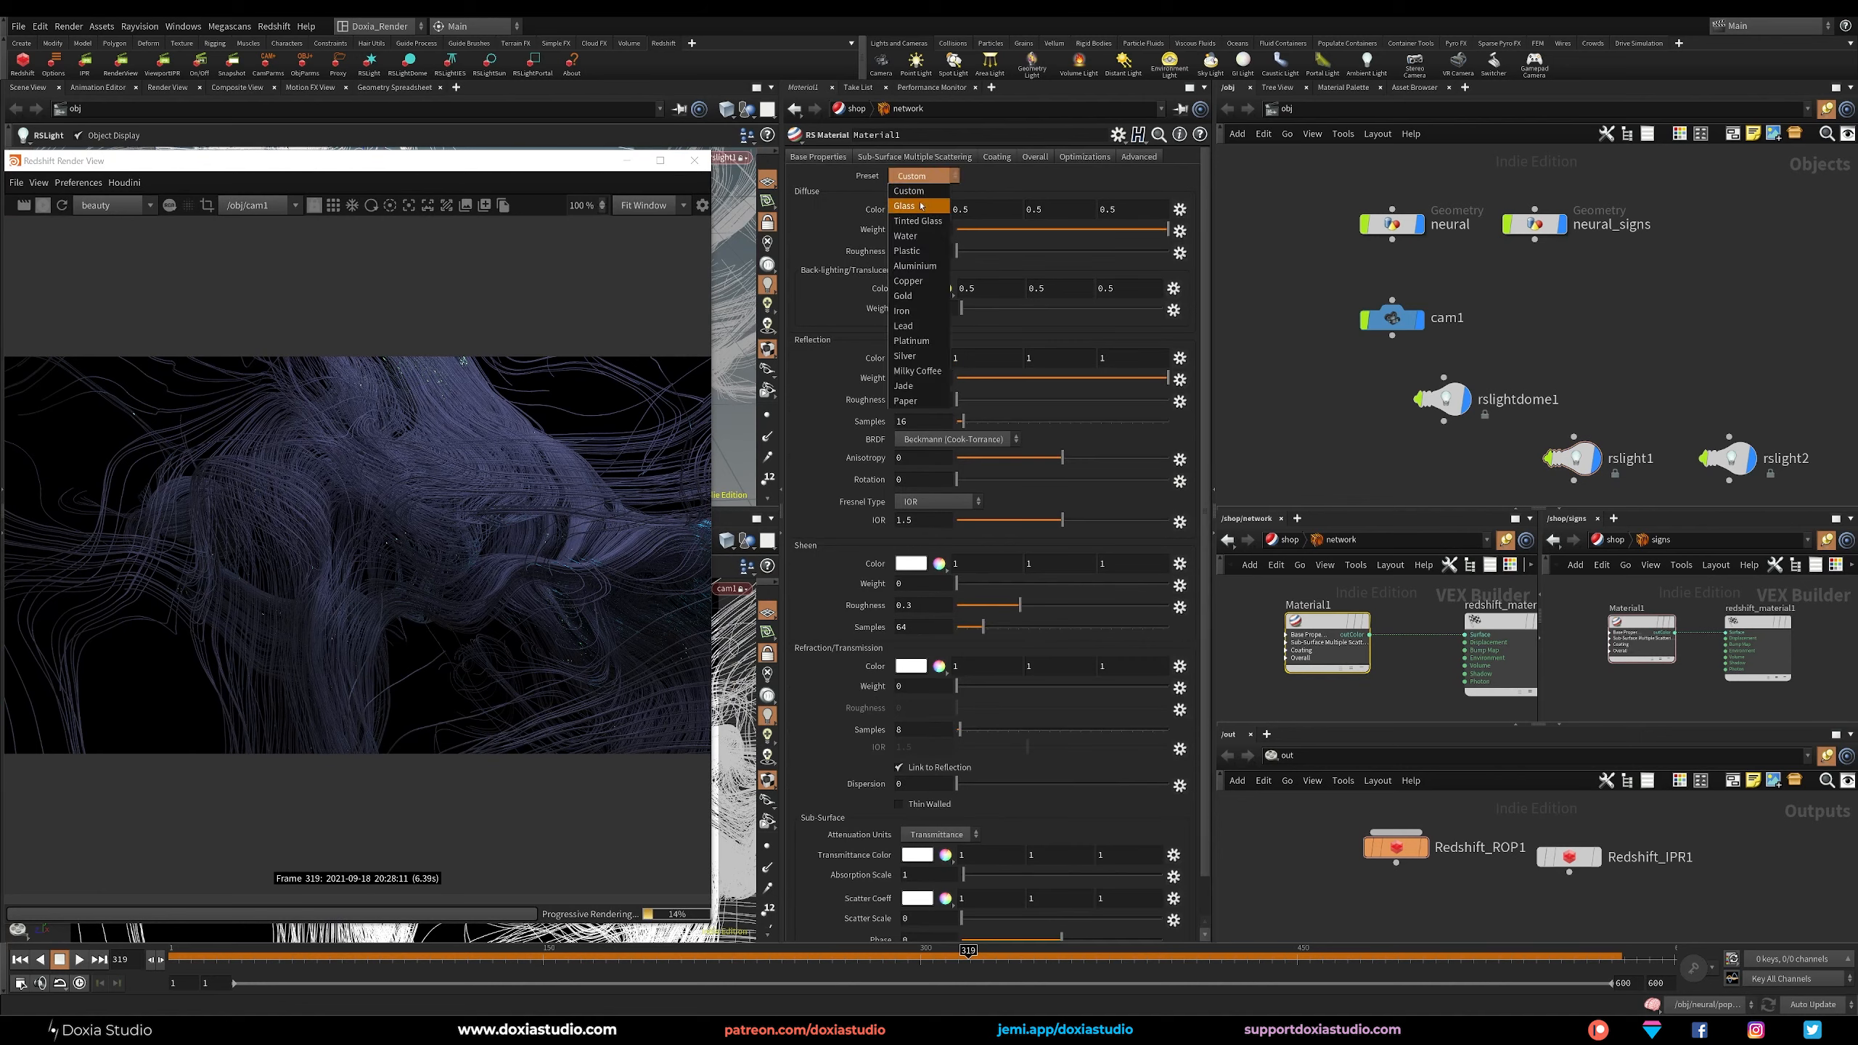
pyautogui.click(1034, 182)
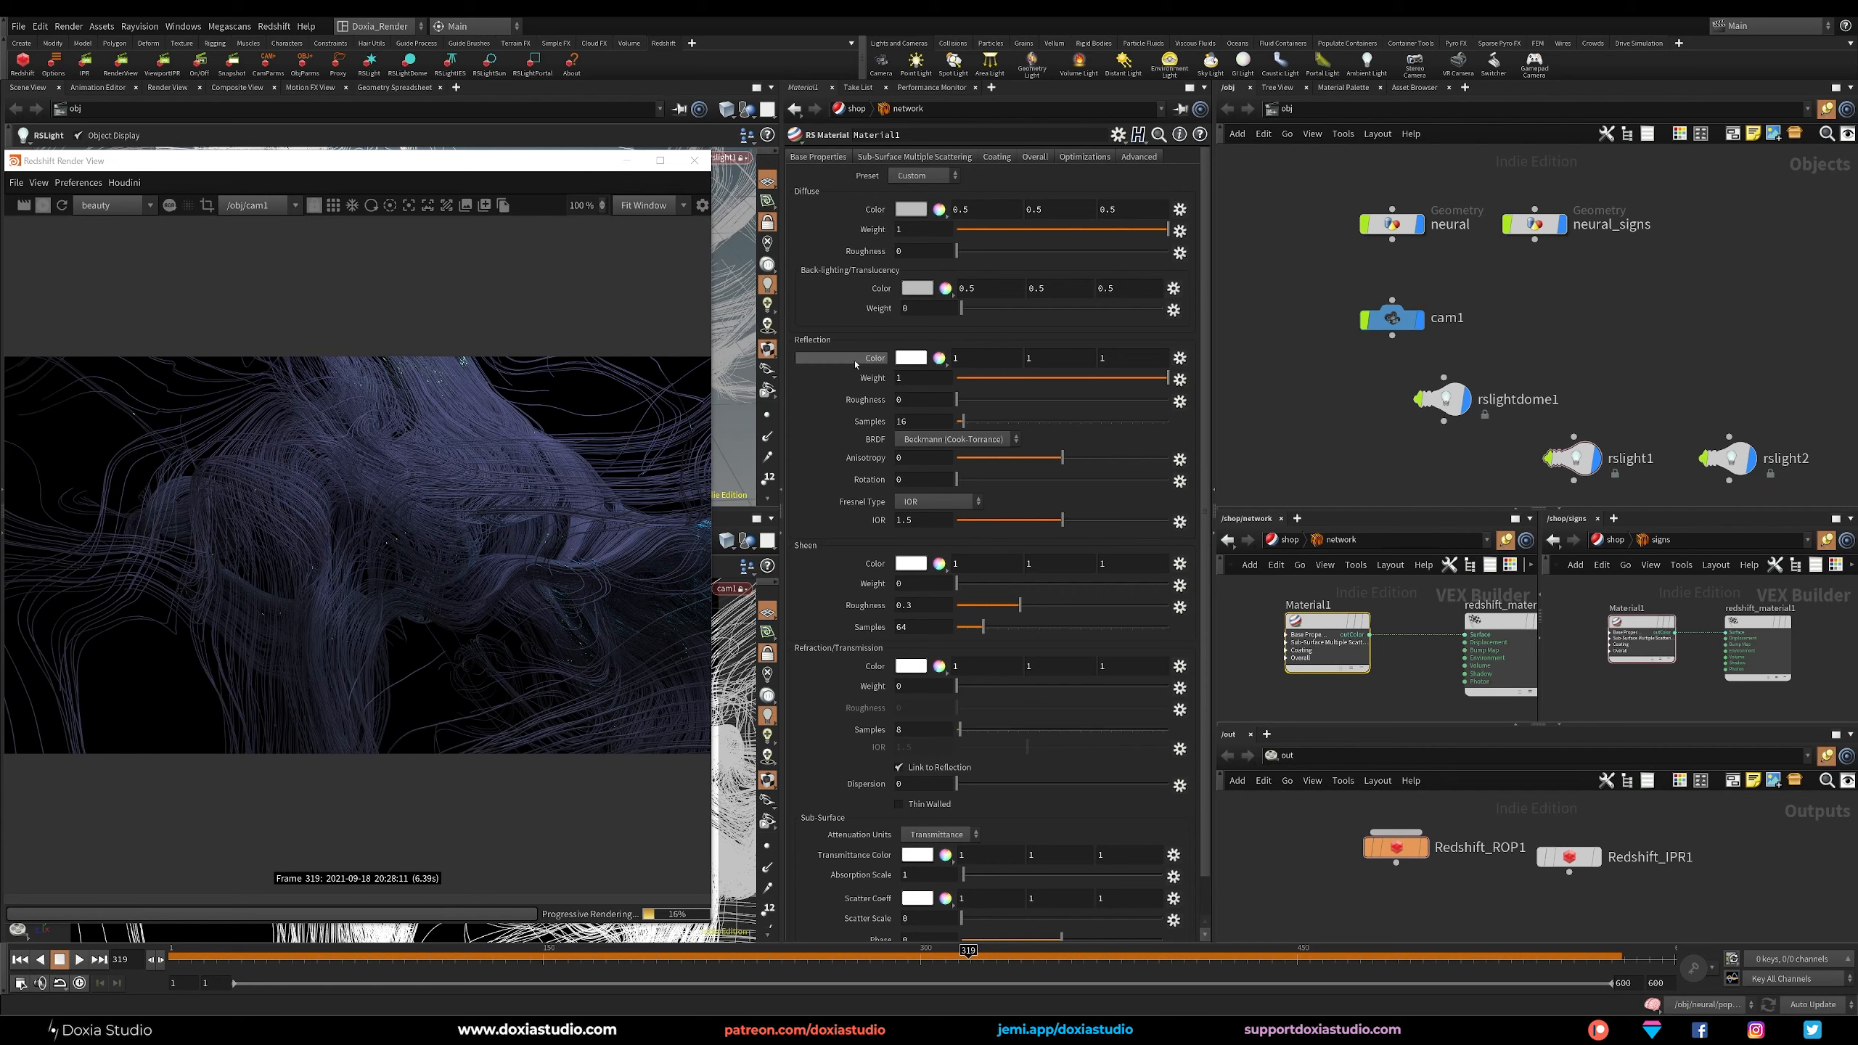
pyautogui.click(922, 361)
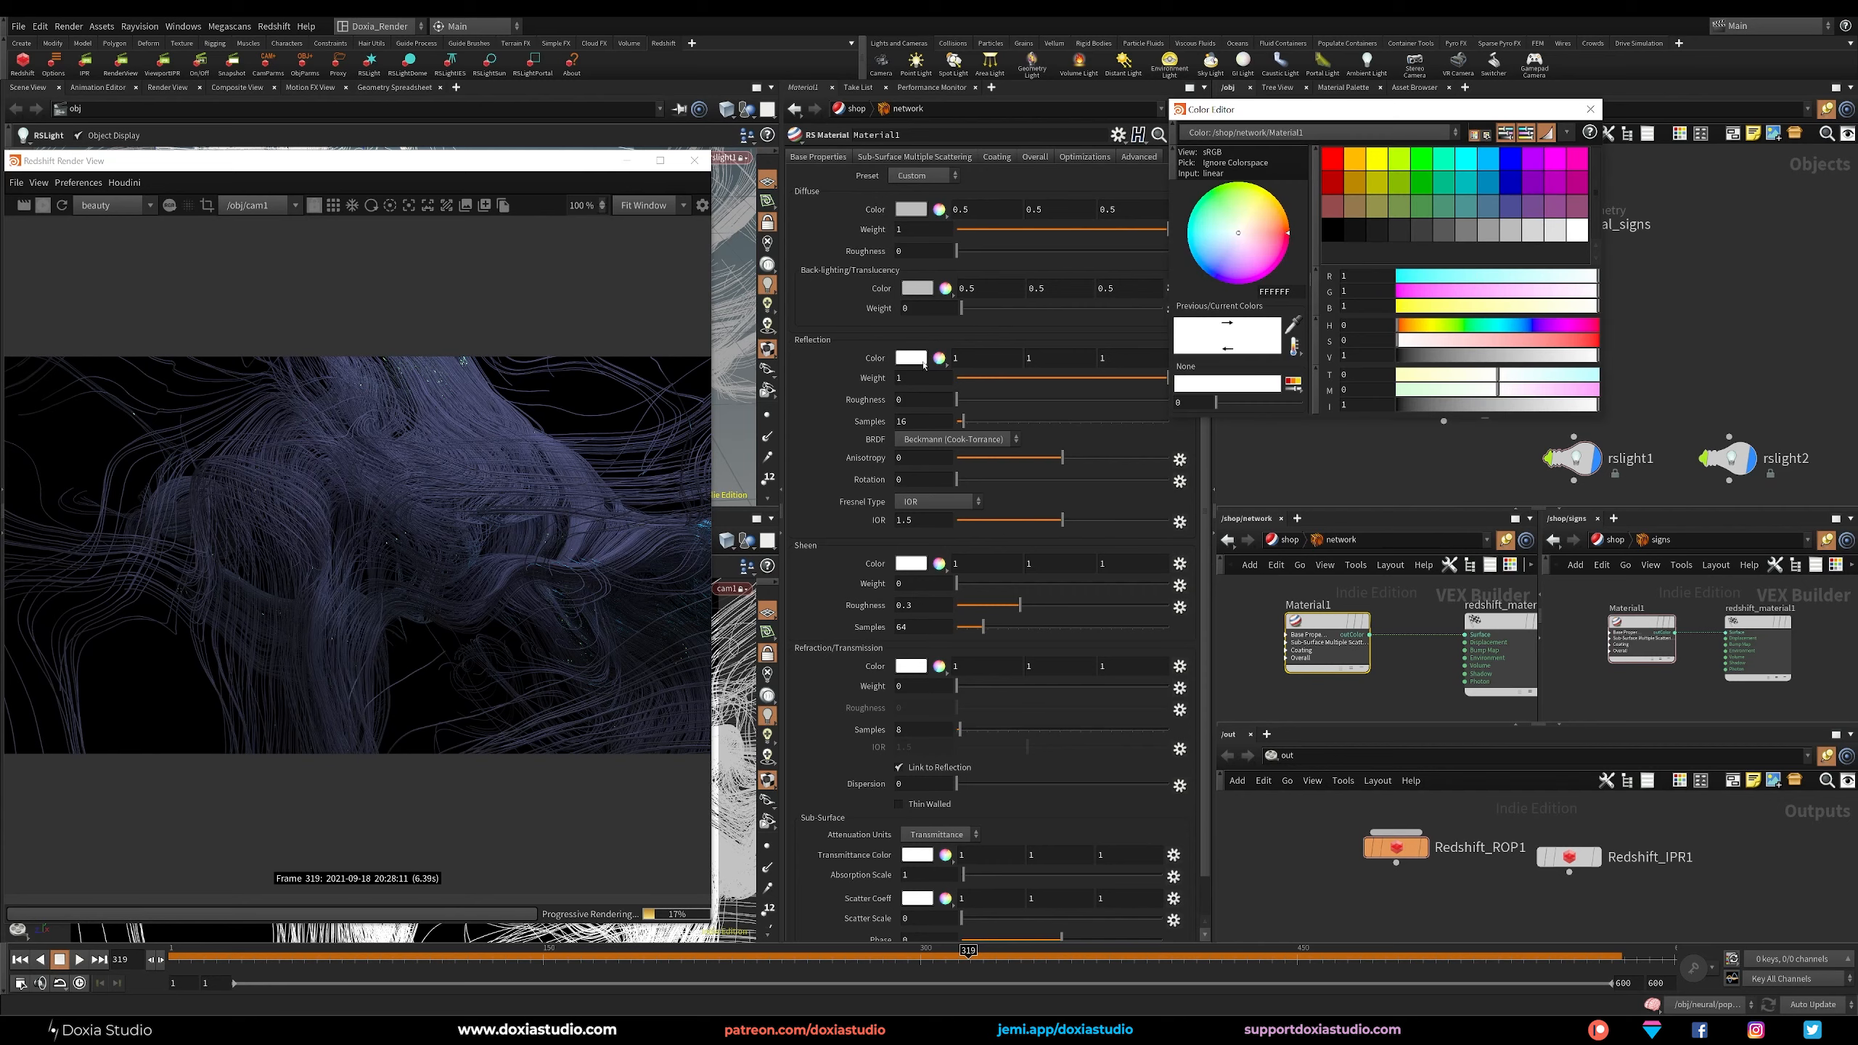
pyautogui.click(1490, 161)
pyautogui.click(1590, 109)
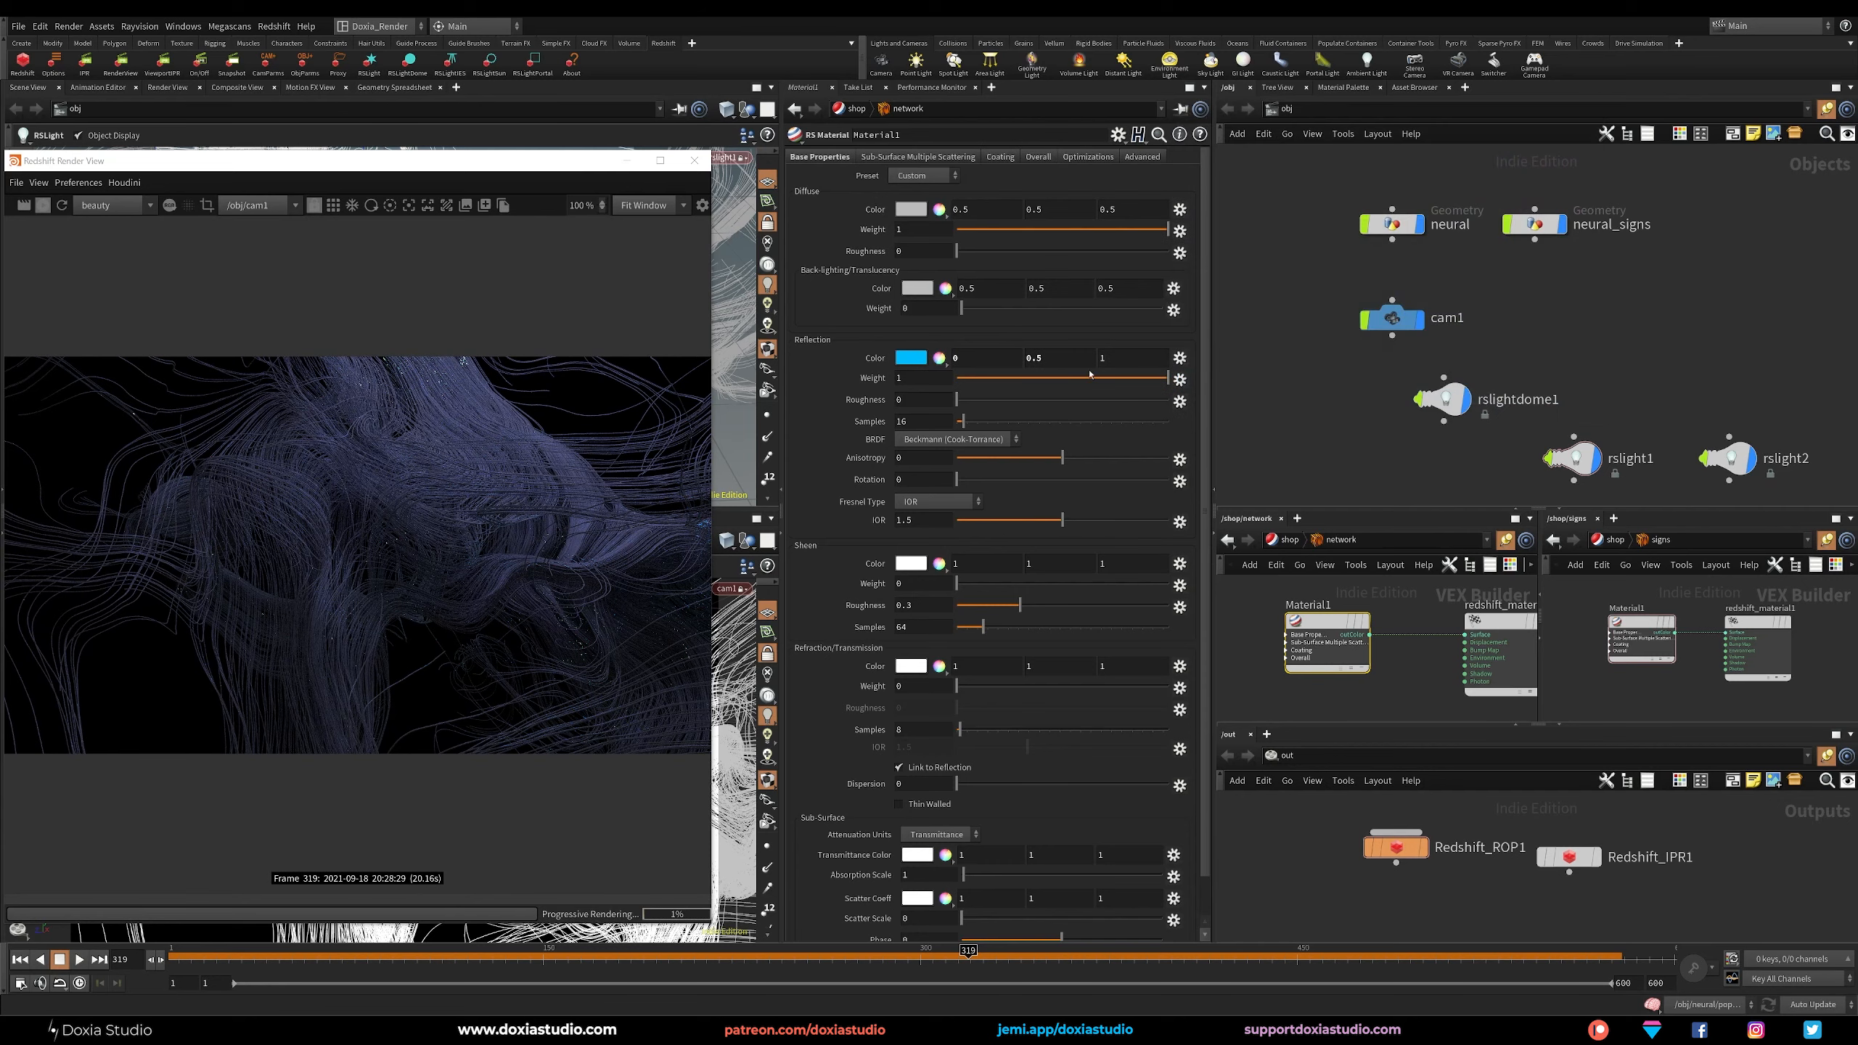
pyautogui.moveTo(956, 400); pyautogui.dragTo(1115, 407)
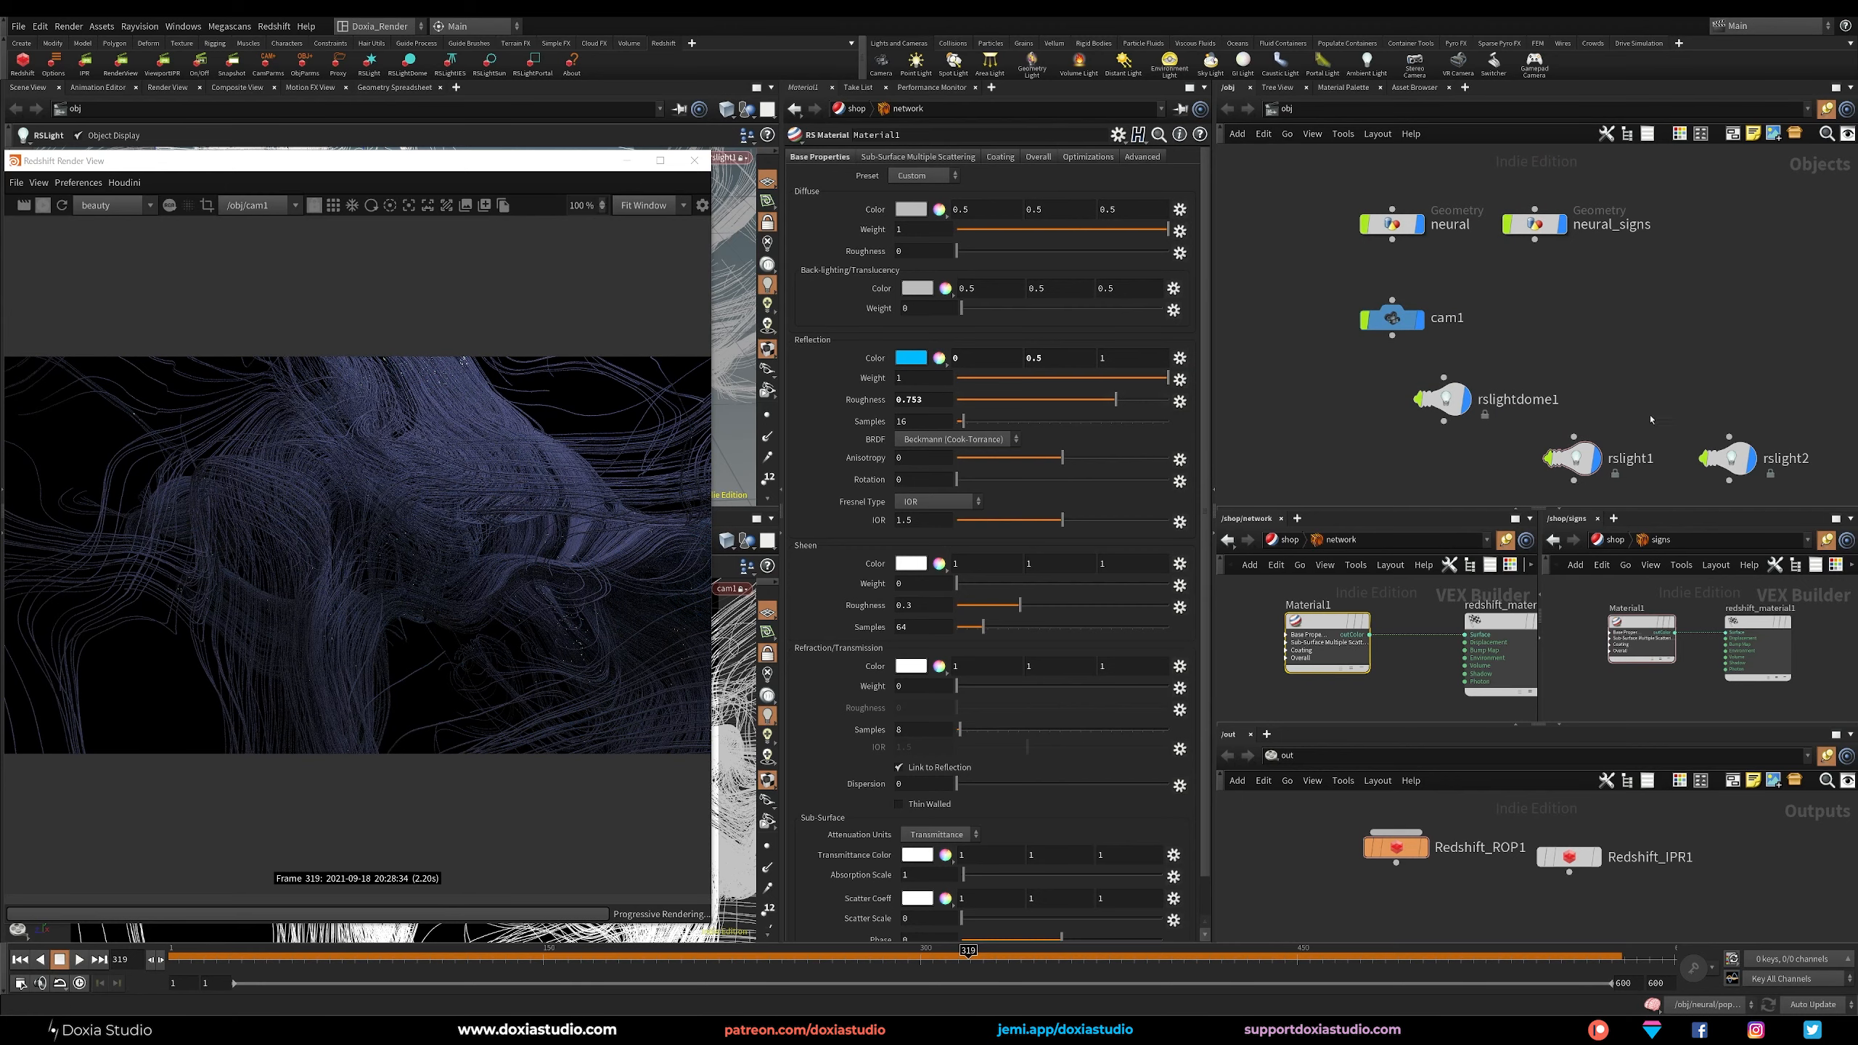
# Try an intensity multiplier of 1 on rslight1 and settle on 2.
pyautogui.click(1573, 458)
pyautogui.click(933, 350)
pyautogui.write('1')
pyautogui.press('Return')
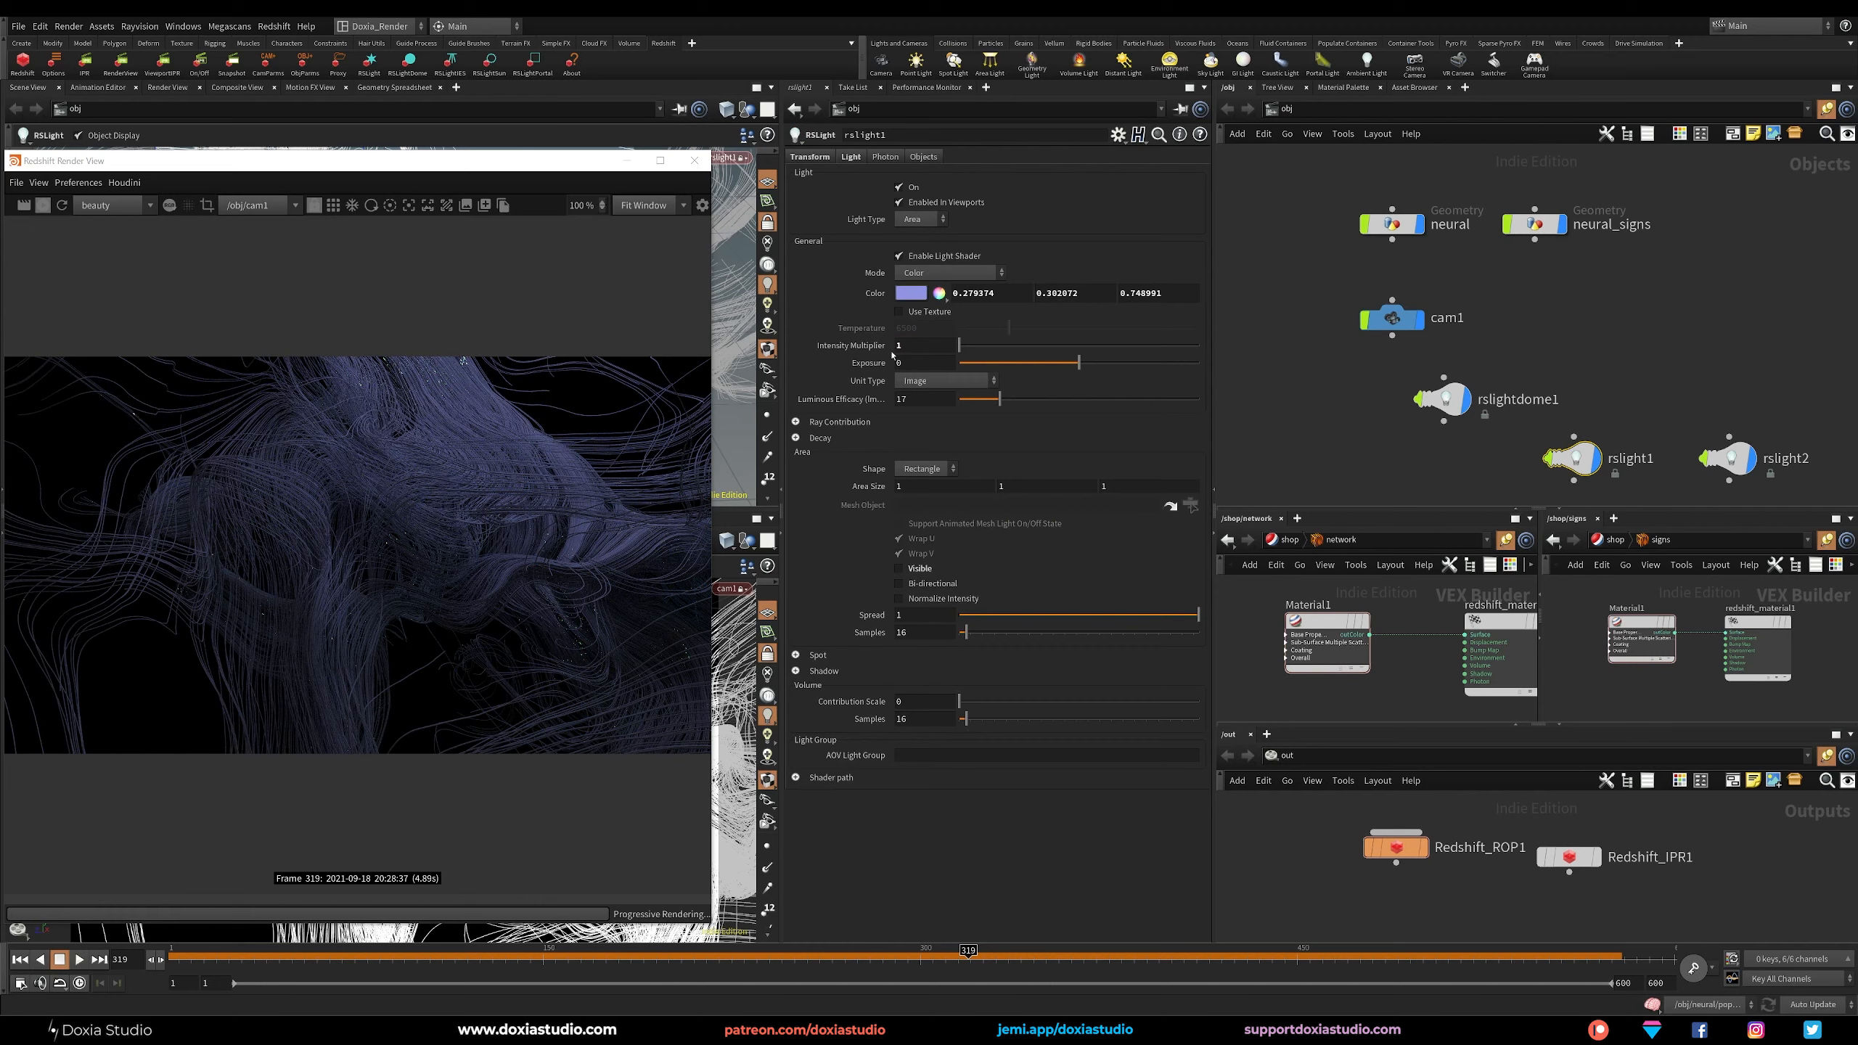
pyautogui.click(907, 345)
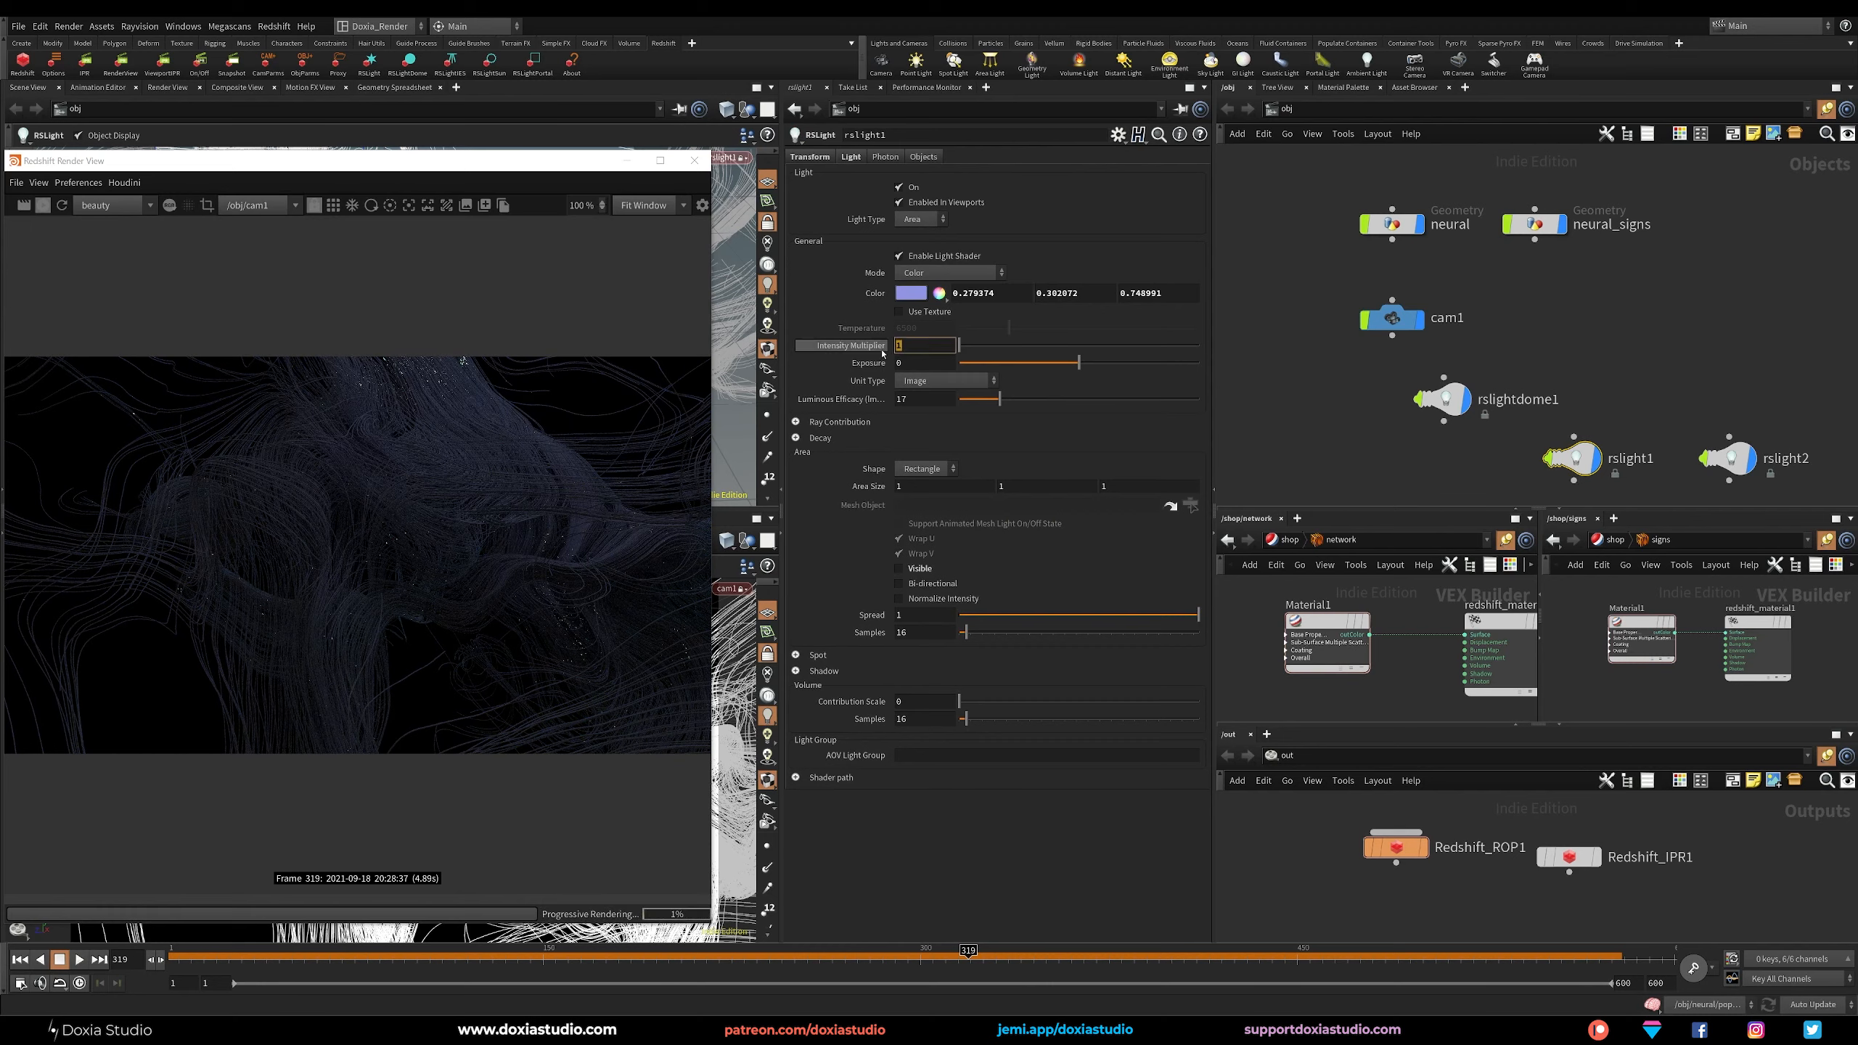
pyautogui.write('2')
pyautogui.press('Return')
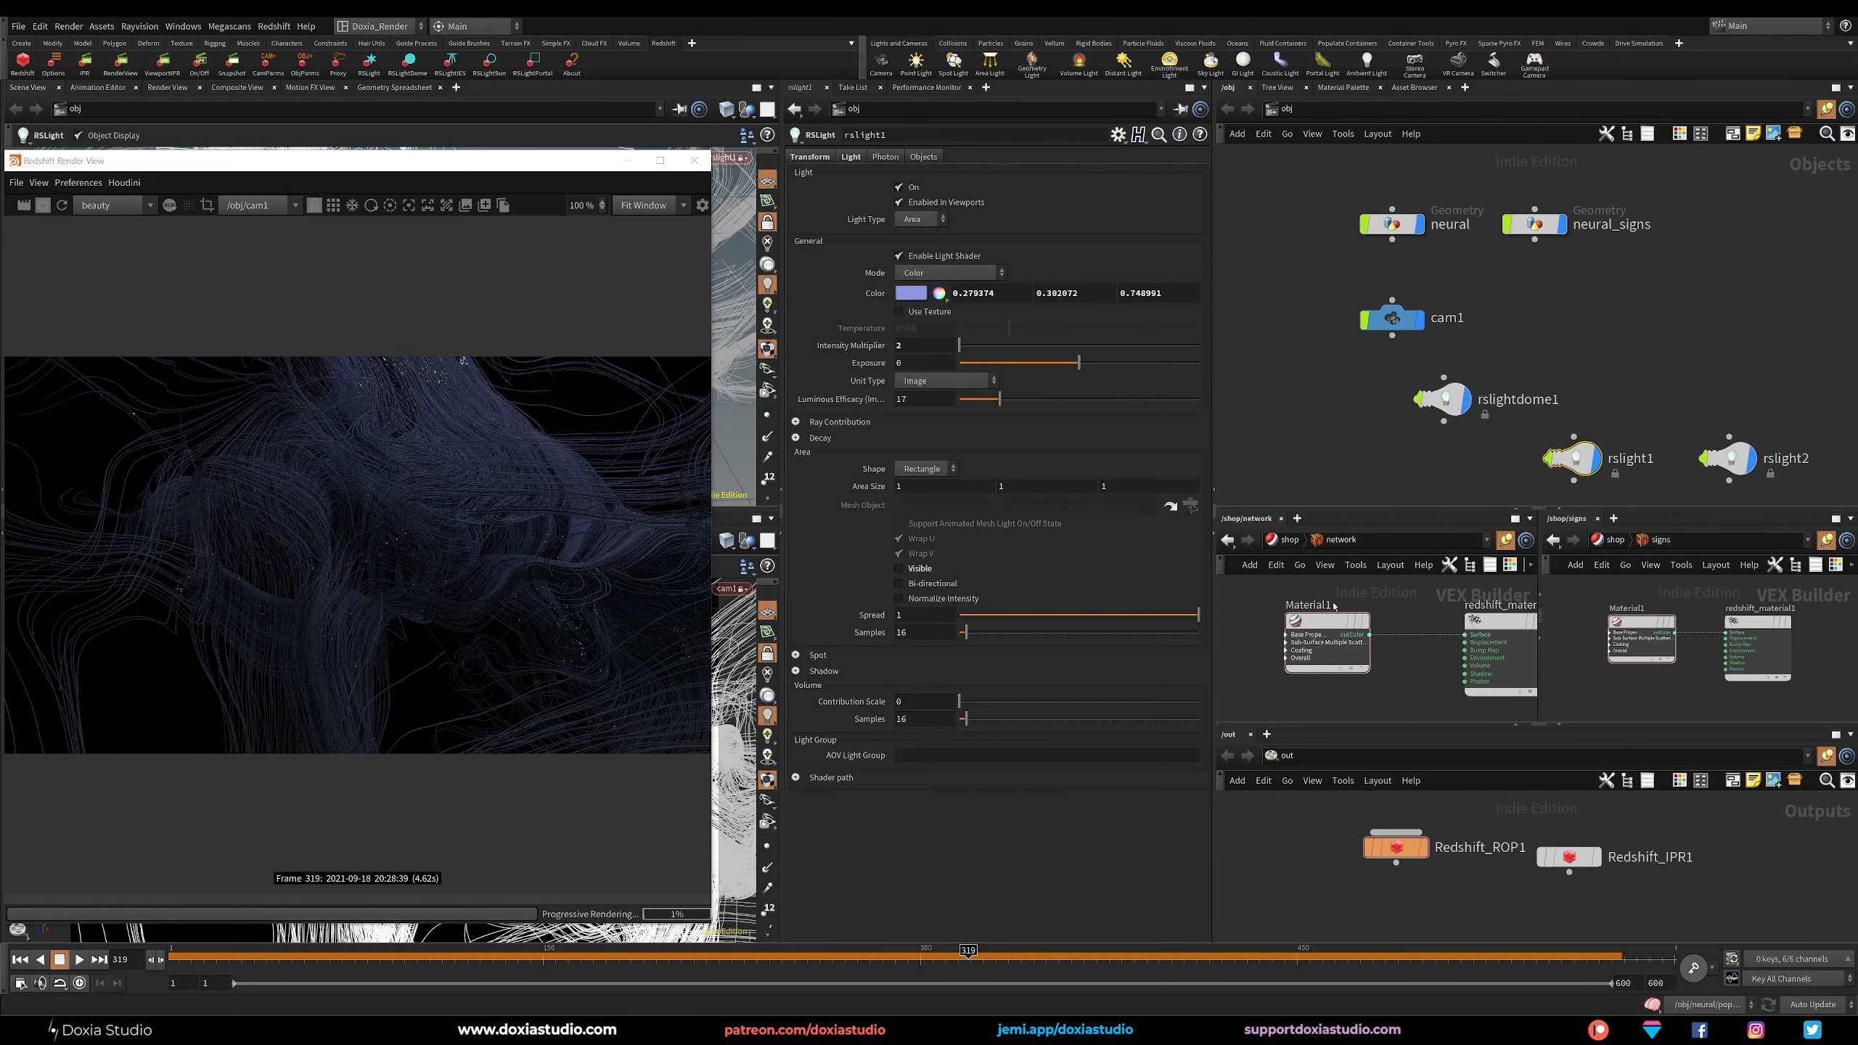
# Raise the reflection roughness of the network's Material1 to about 0.794 and set its reflection IOR to 6.
pyautogui.click(1317, 622)
pyautogui.moveTo(1116, 400); pyautogui.dragTo(1125, 399)
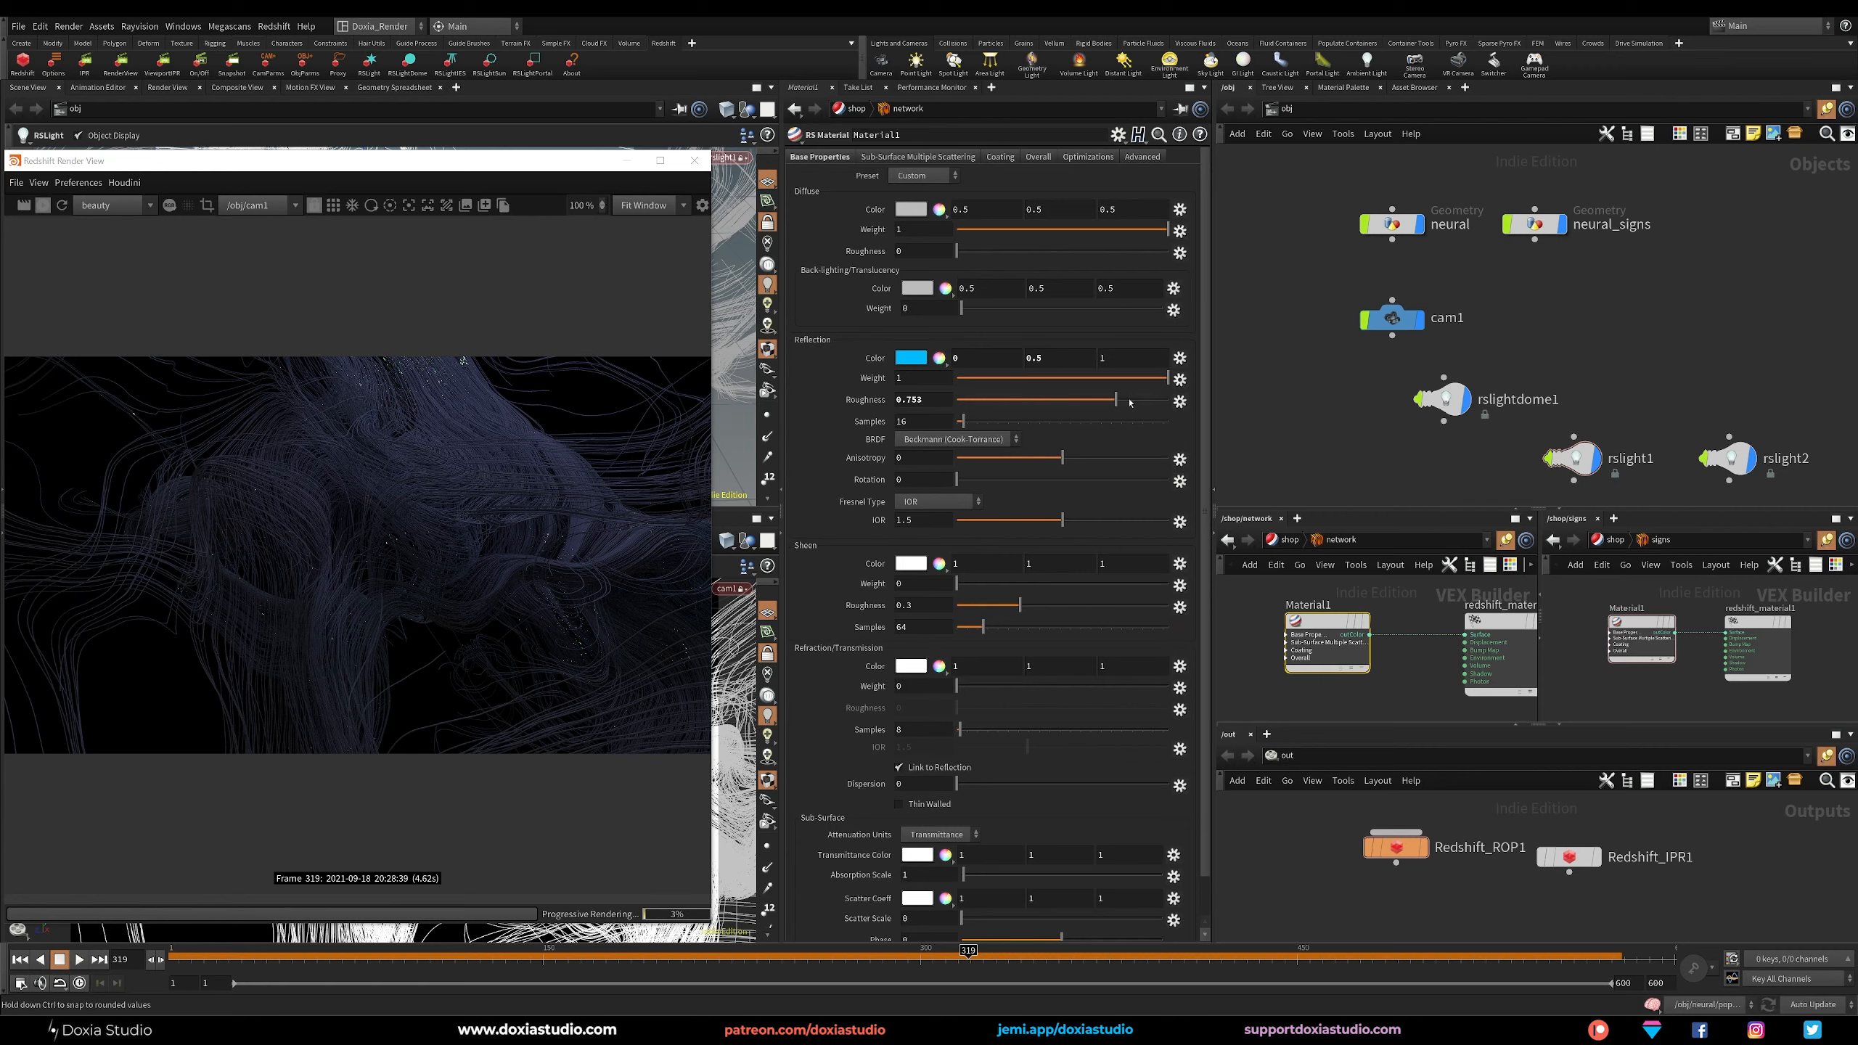
pyautogui.moveTo(923, 521); pyautogui.dragTo(878, 526)
pyautogui.write('6')
pyautogui.press('Return')
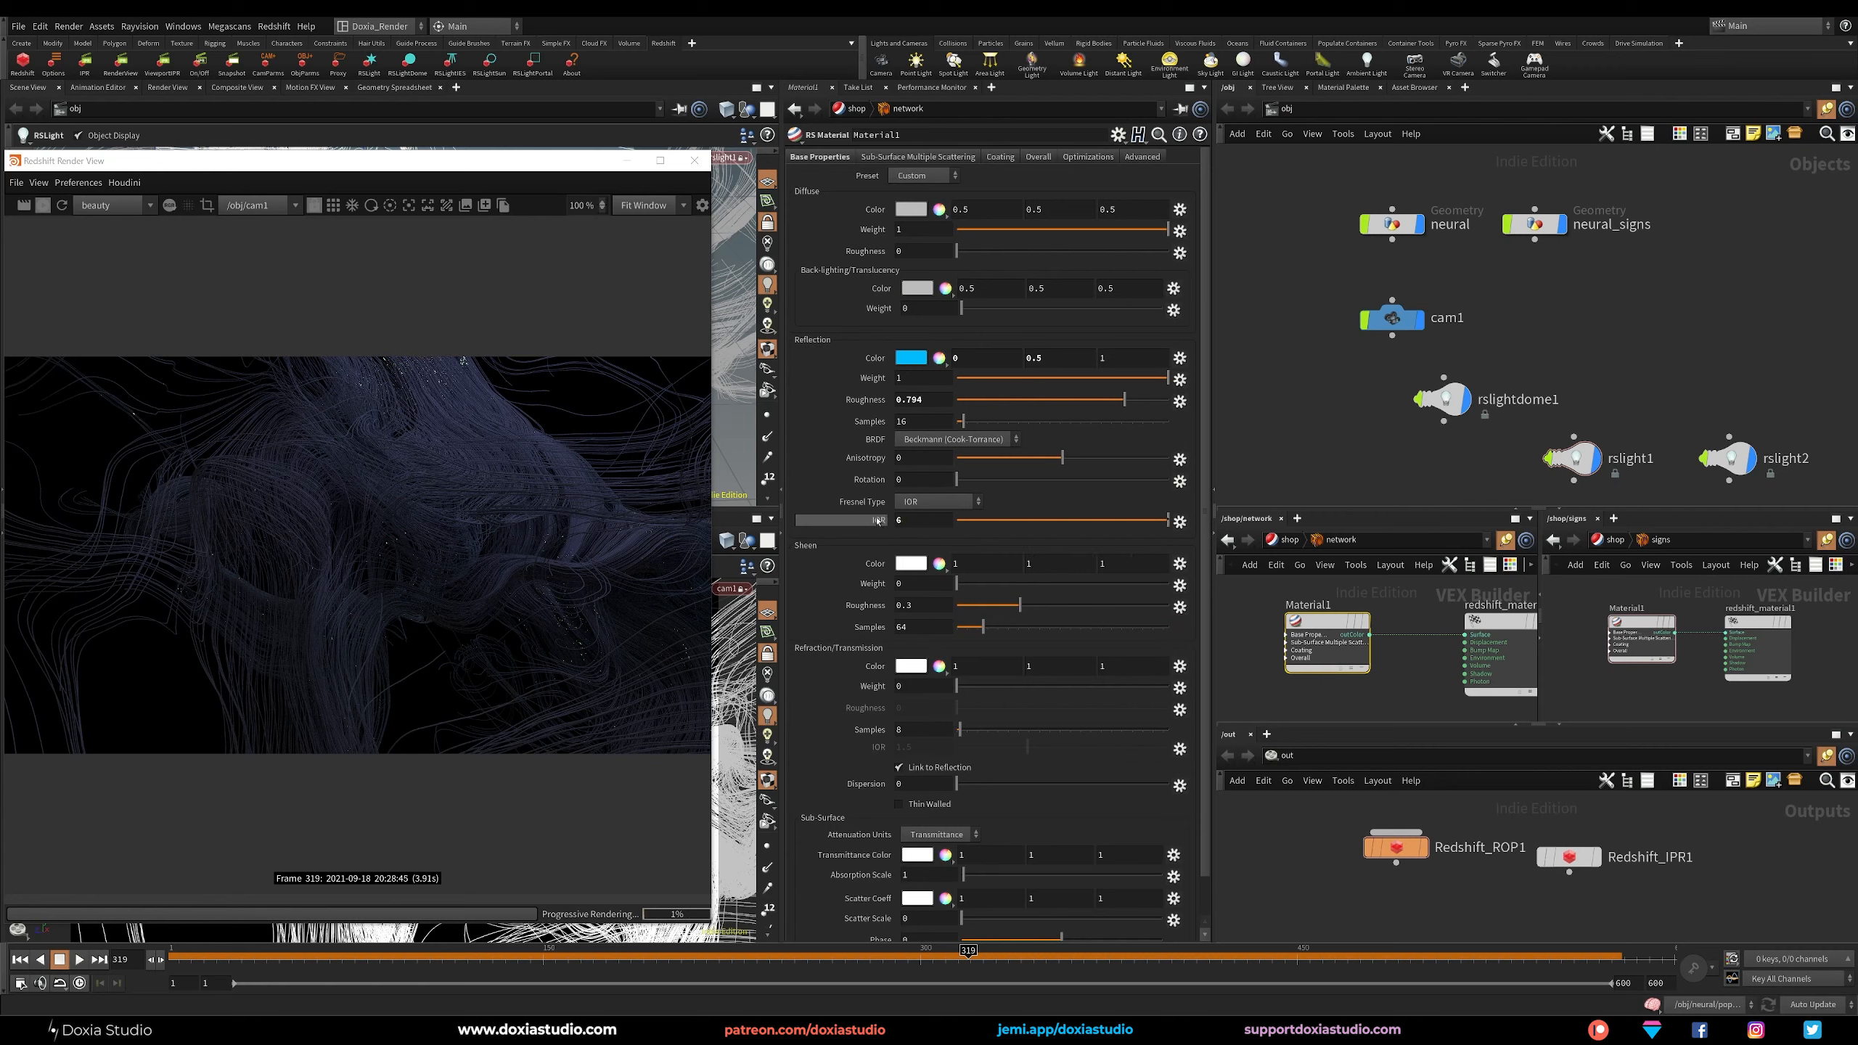
# Set the network material's reflection roughness to 0.8 and its reflection samples to 128.
pyautogui.doubleClick(923, 399)
pyautogui.write('0.8')
pyautogui.press('Return')
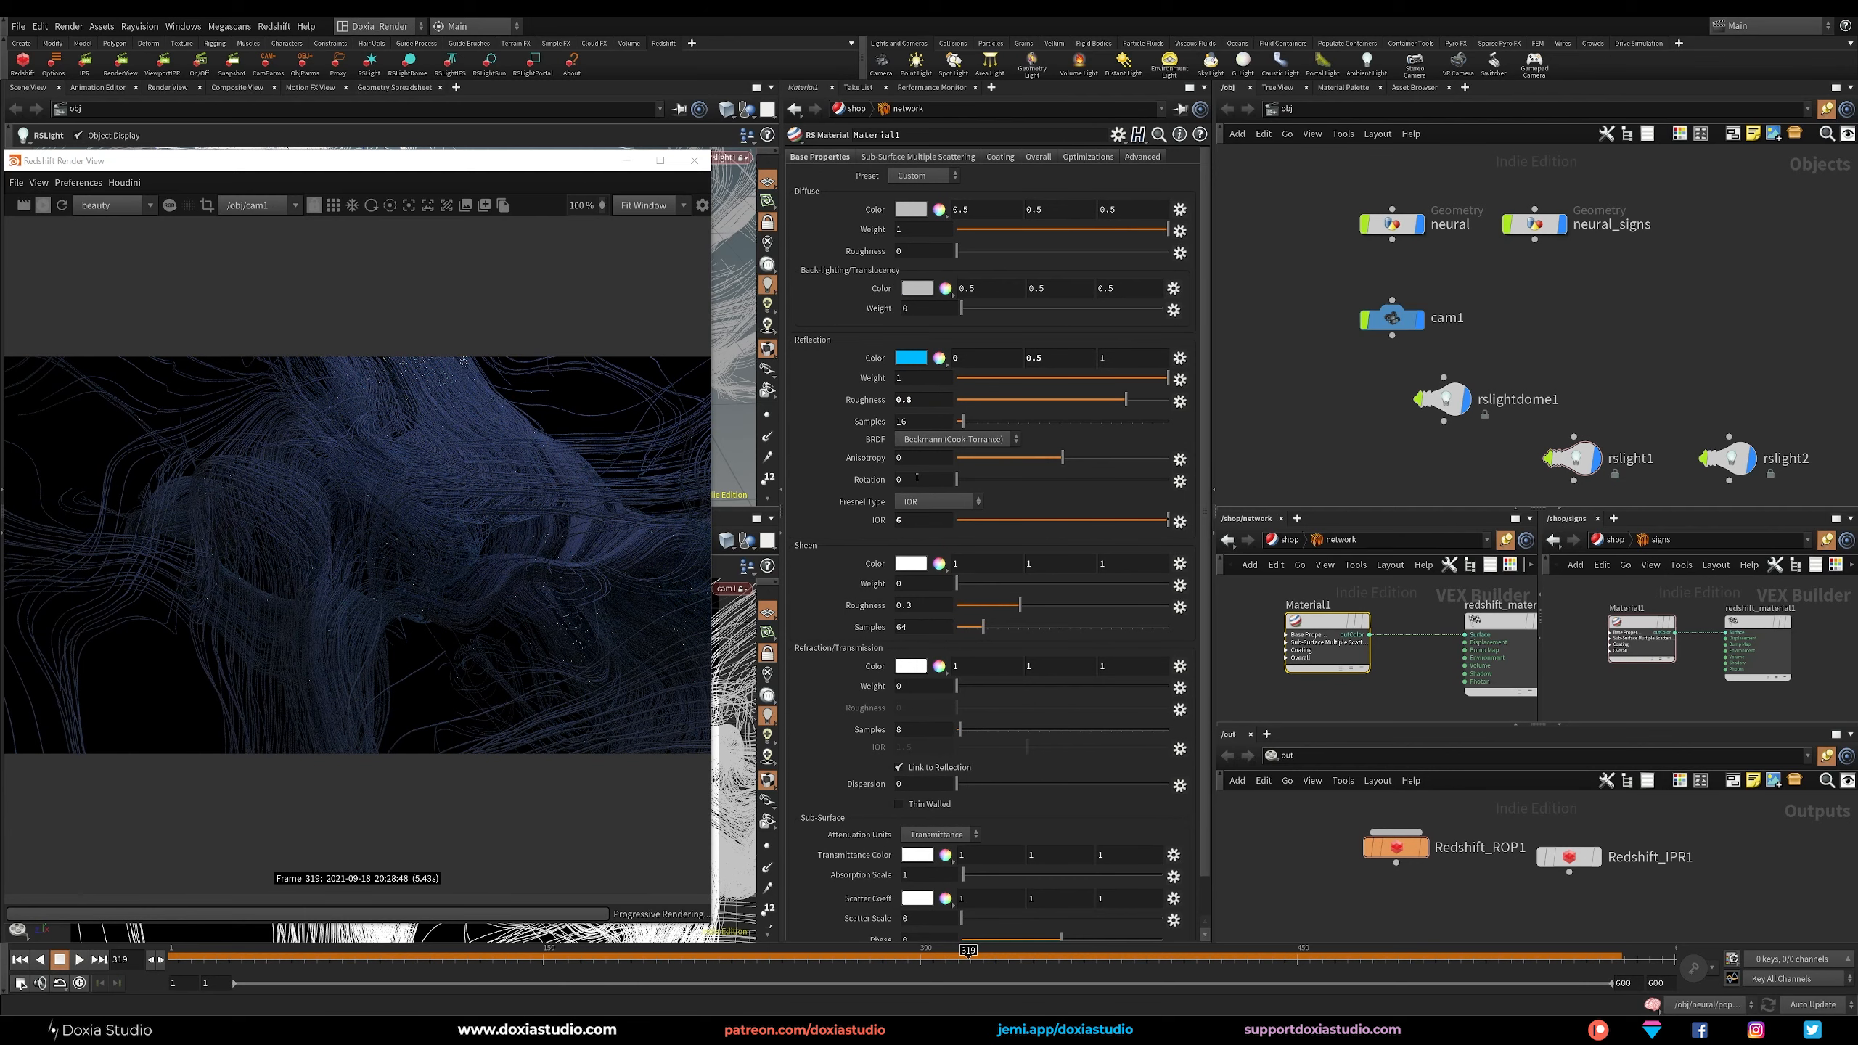
pyautogui.doubleClick(922, 422)
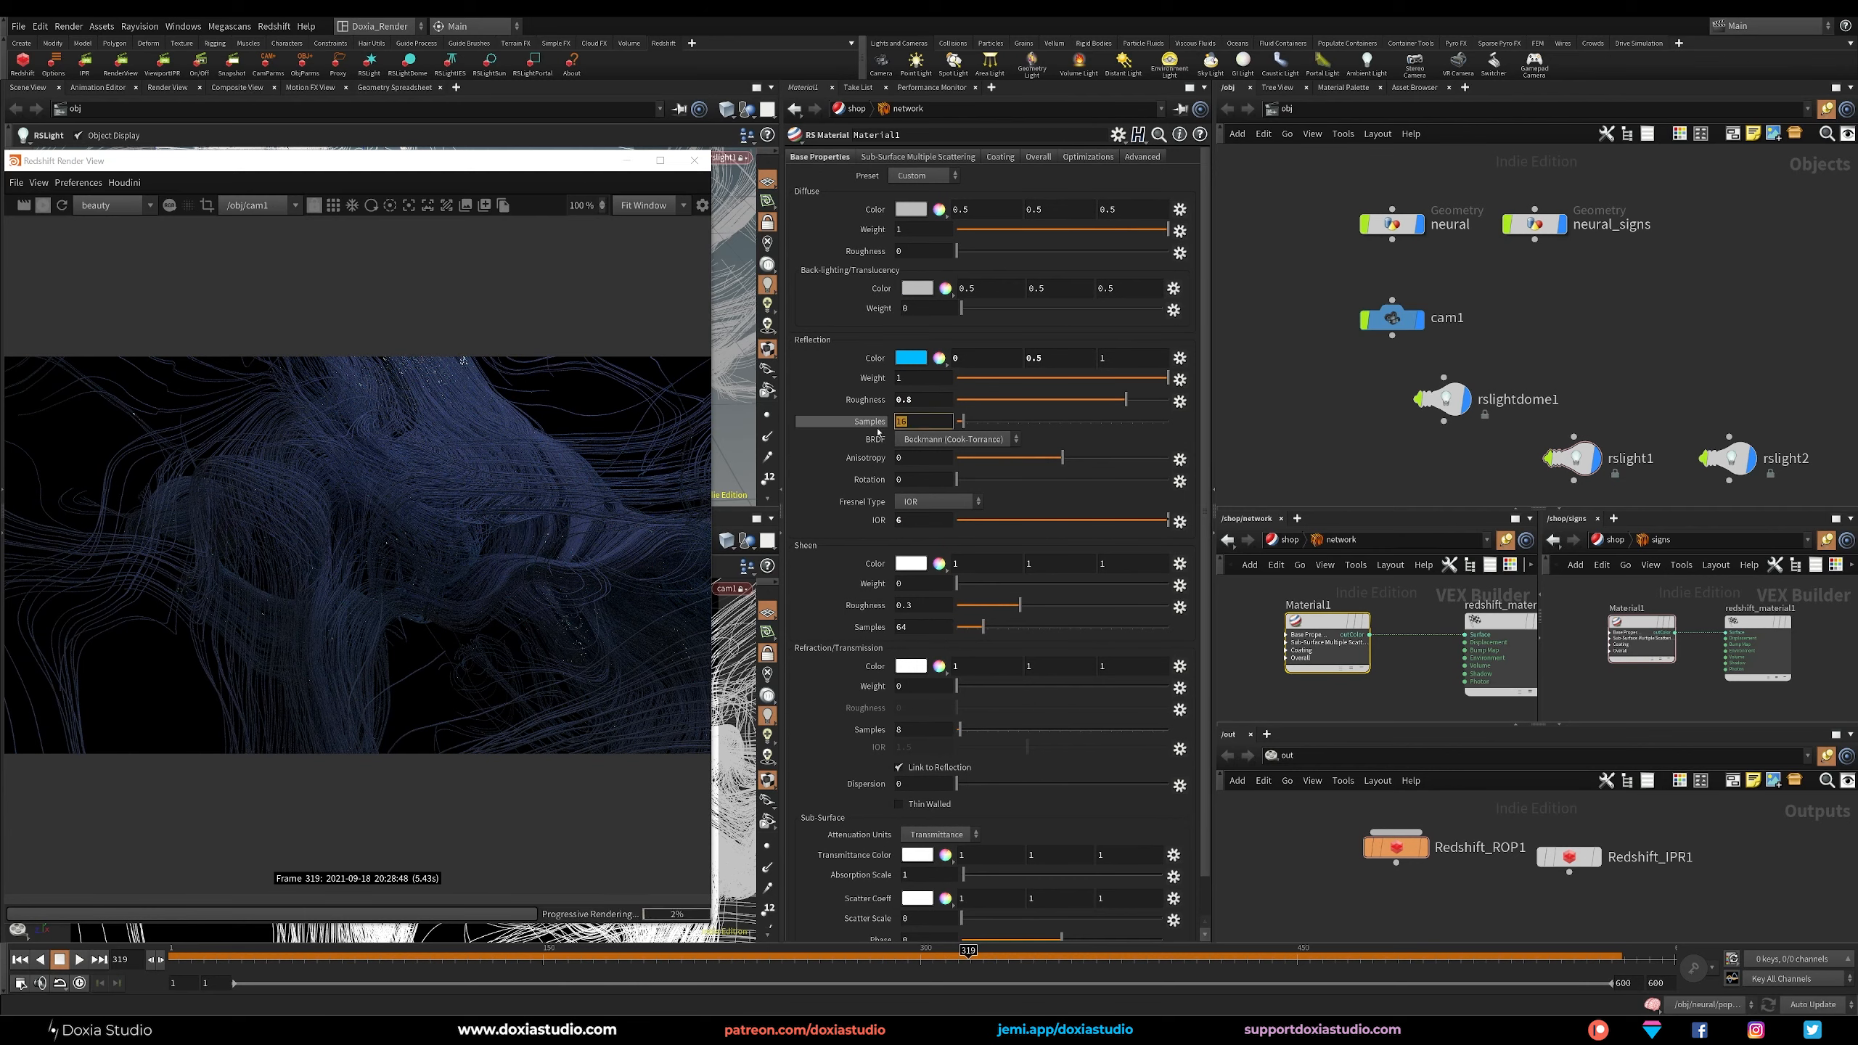
pyautogui.write('12')
pyautogui.press('Return')
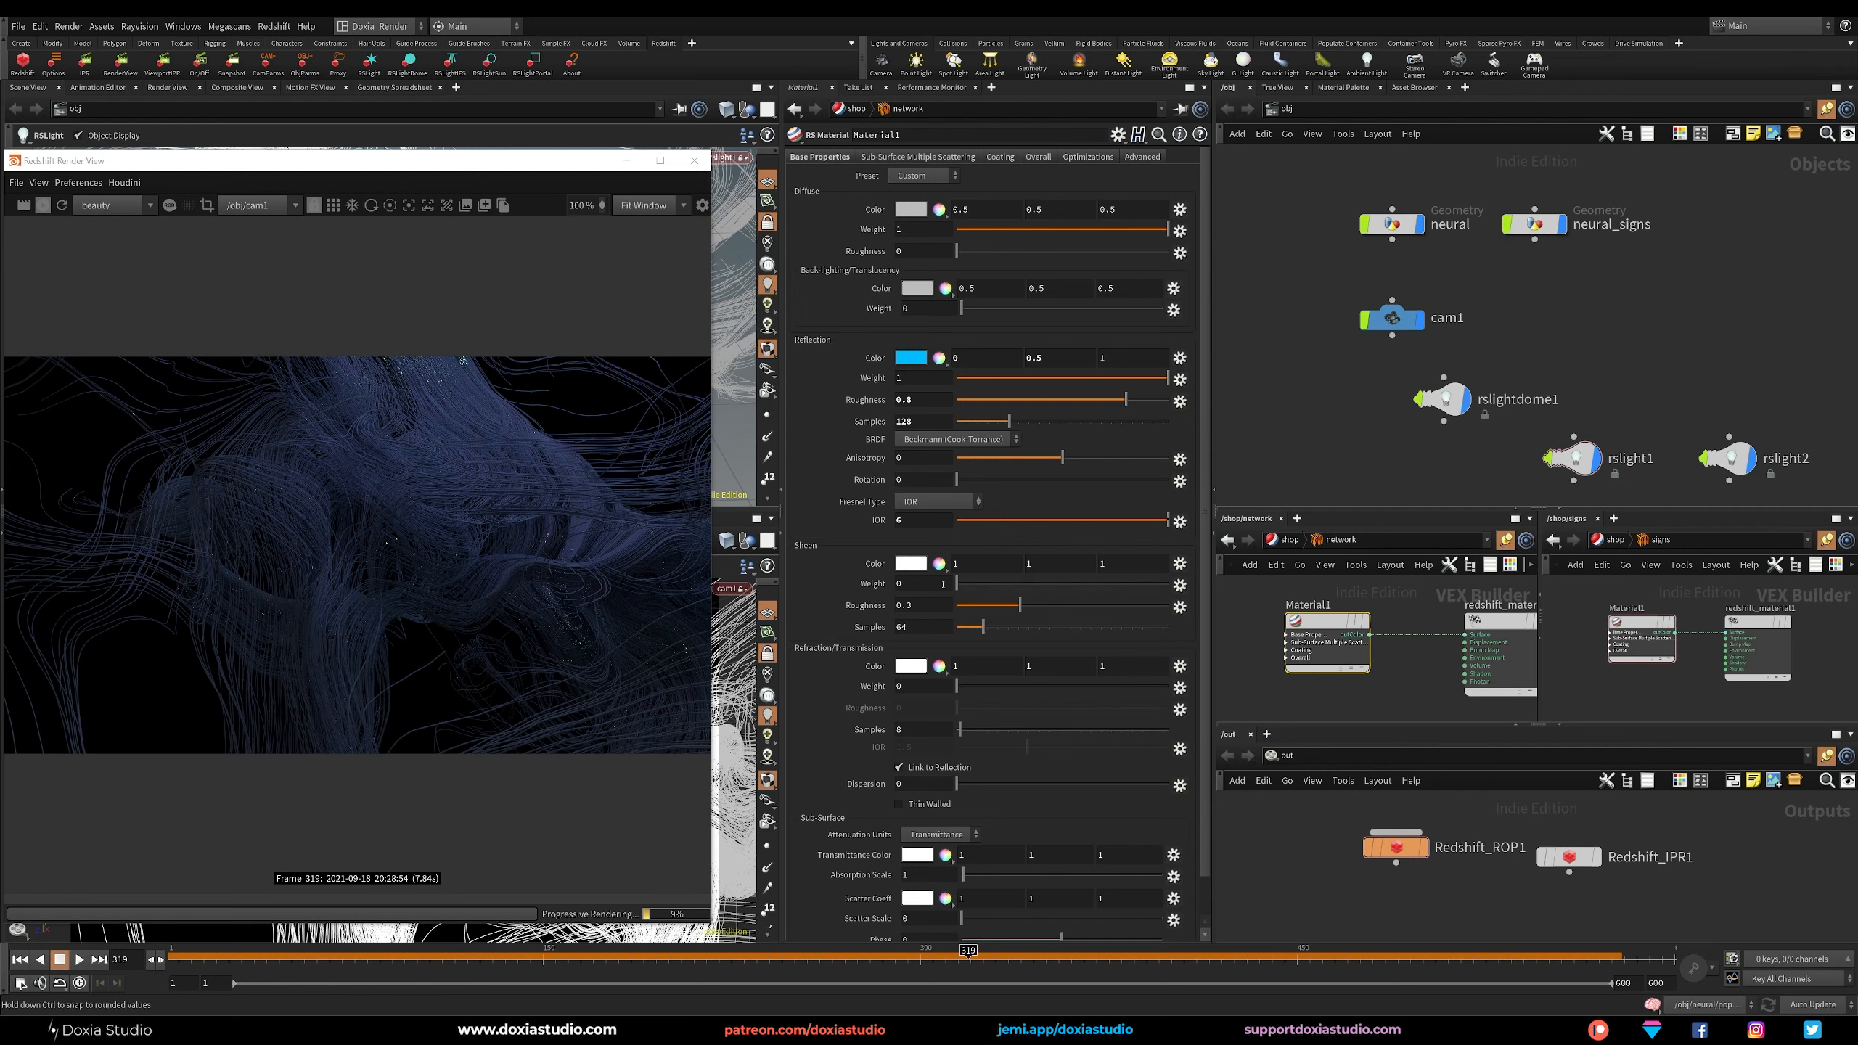
# Set the network material's sheen weight to 1 and its sheen color to pure blue (0, 0, 1).
pyautogui.moveTo(957, 583); pyautogui.dragTo(1211, 577)
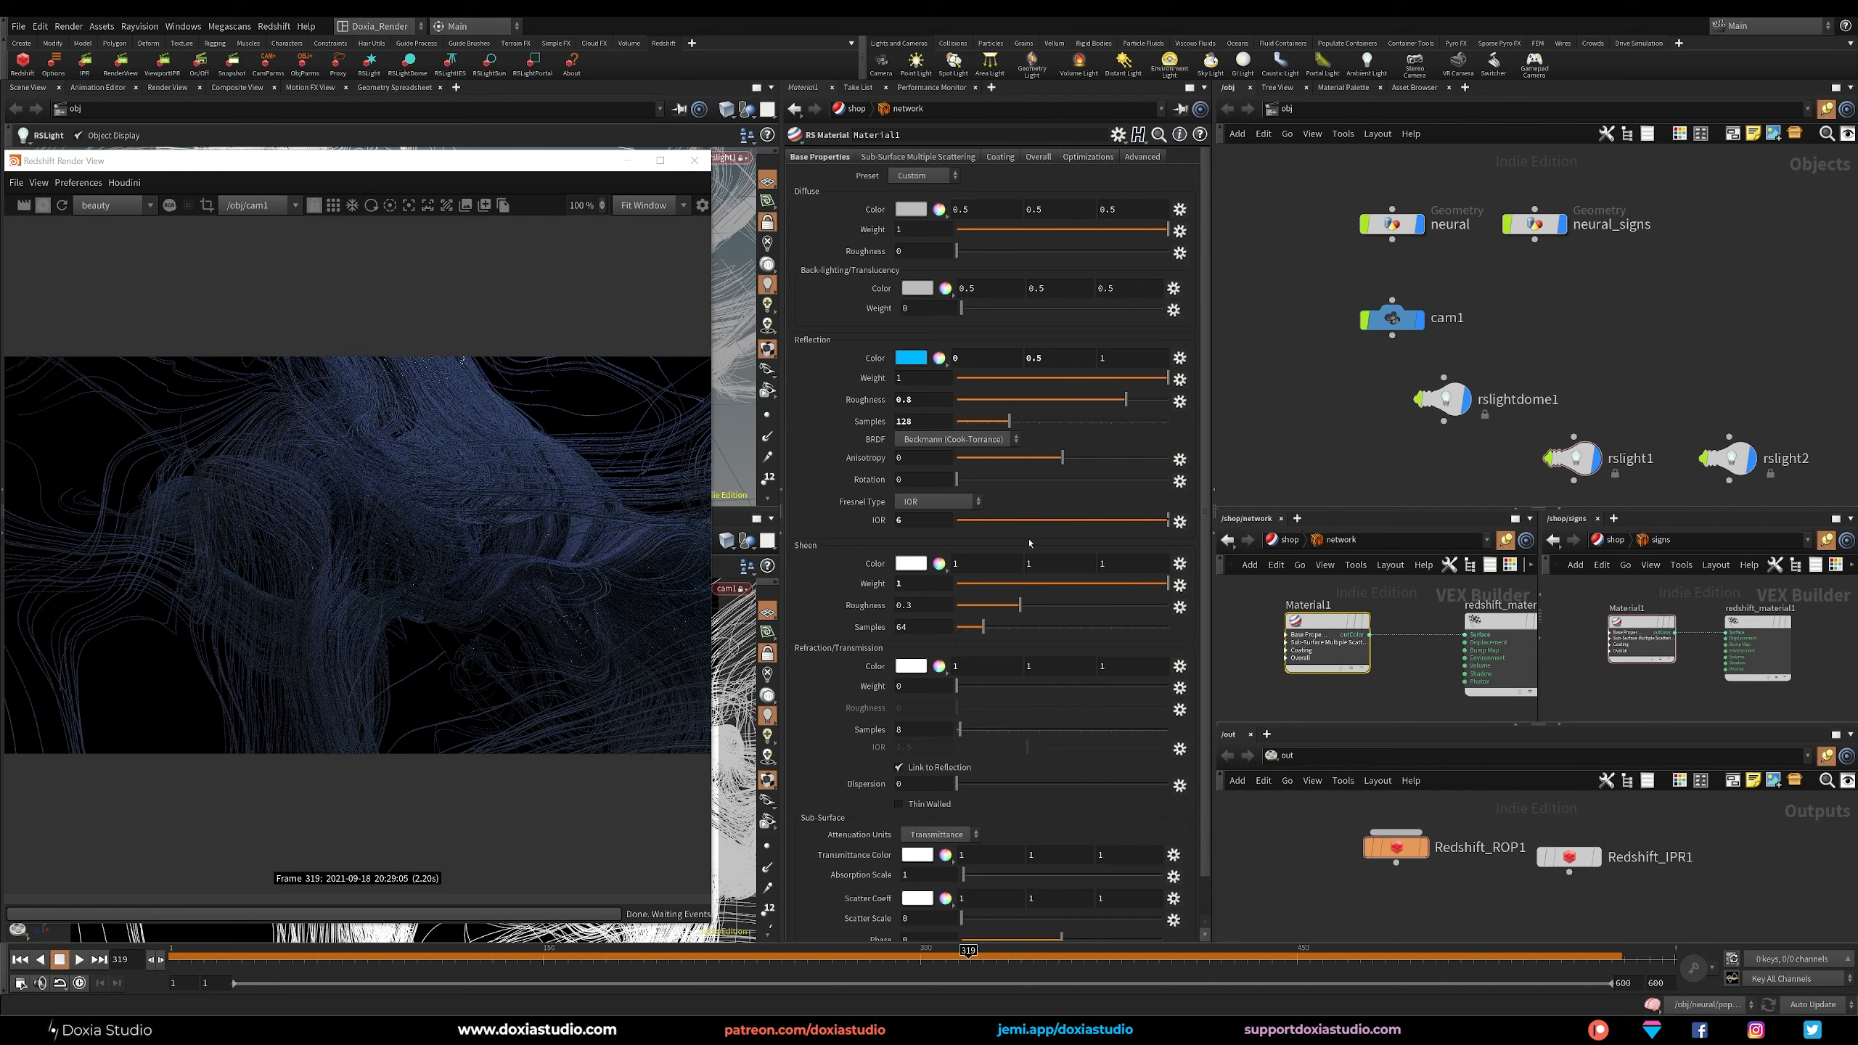
pyautogui.click(940, 564)
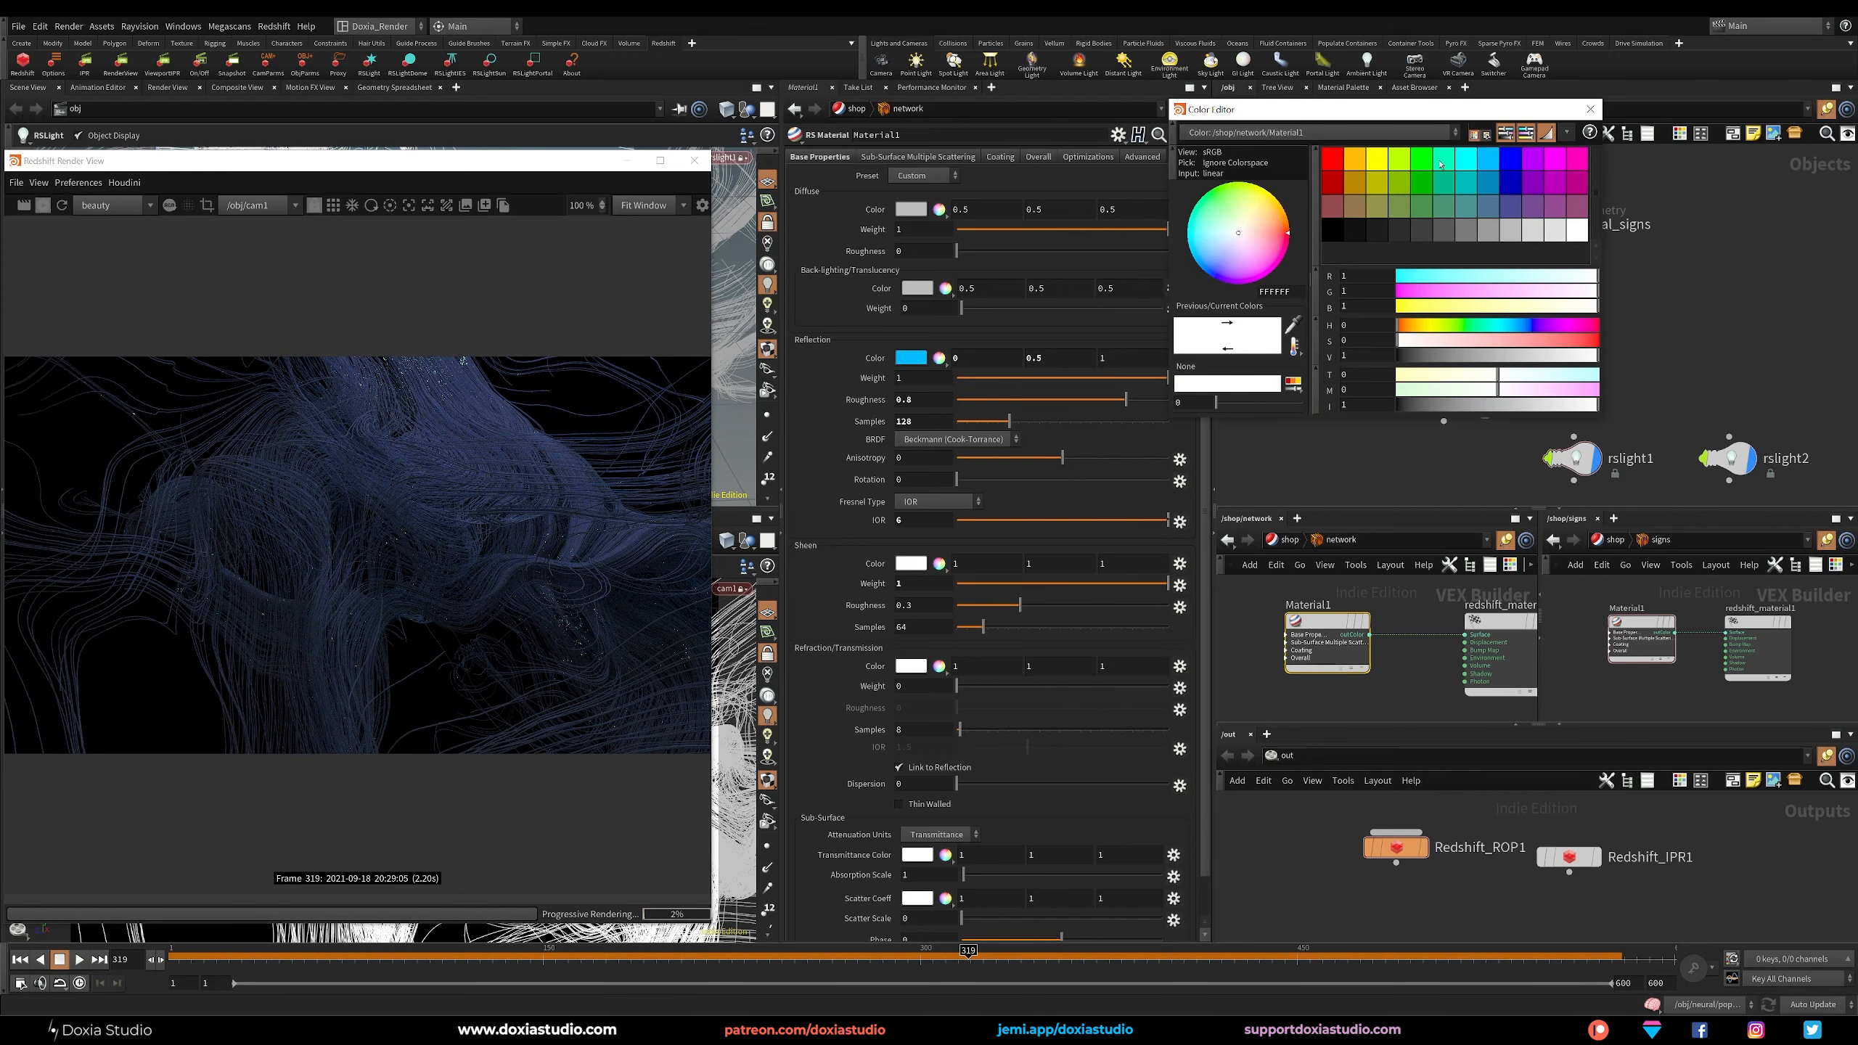
pyautogui.click(1514, 162)
pyautogui.click(1590, 109)
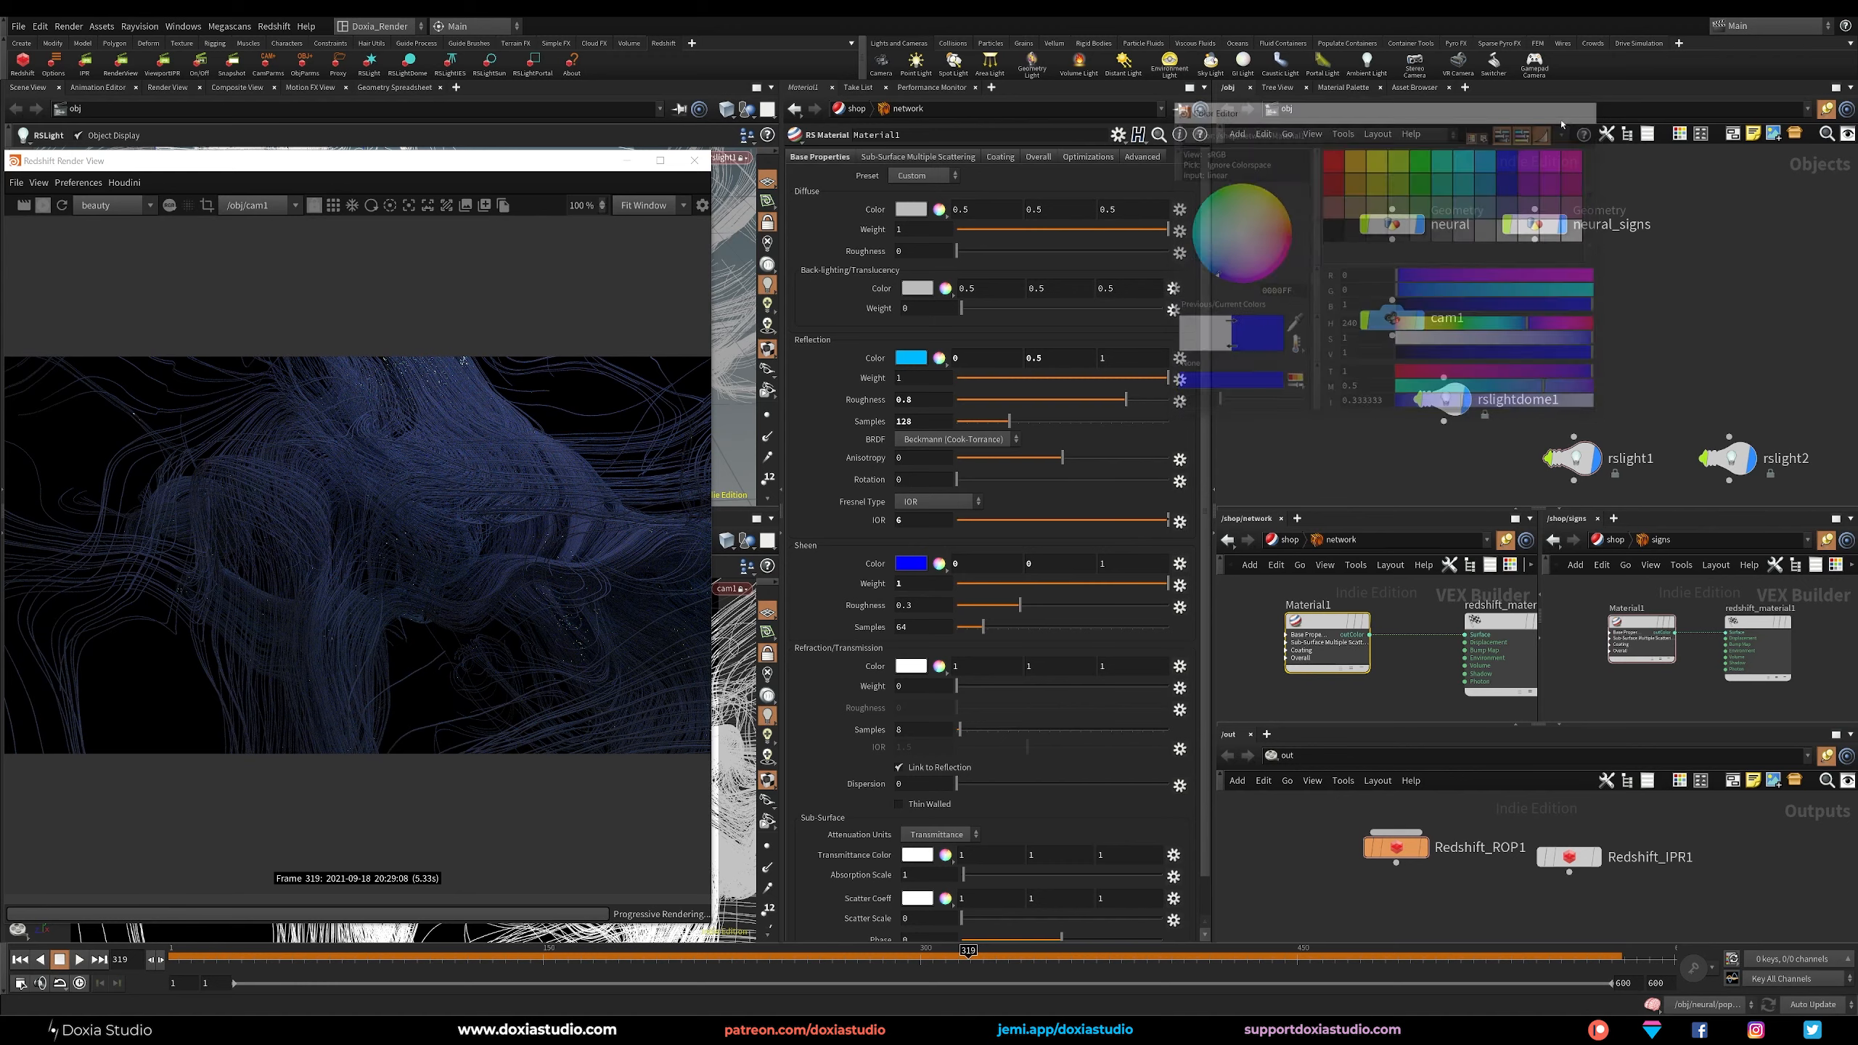
# Shift the sheen color to a dark purple of about 0.087, 0, 0.476.
pyautogui.click(940, 564)
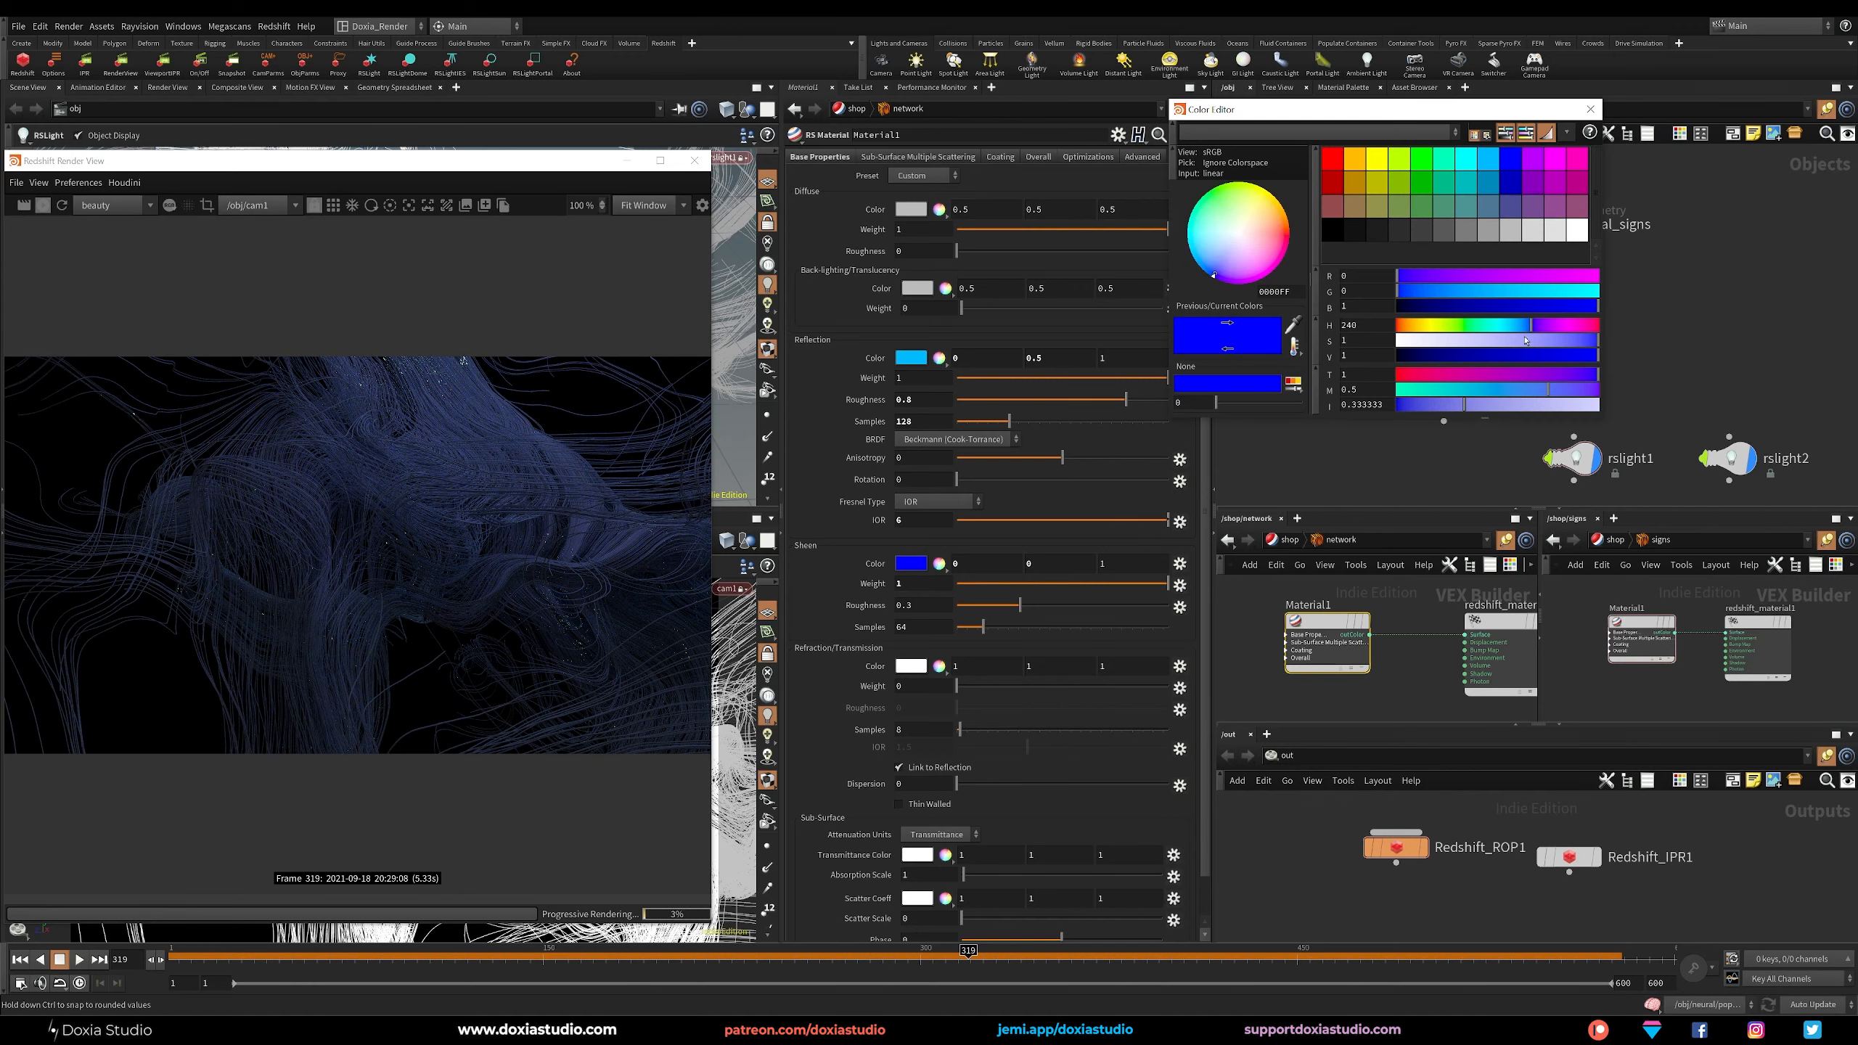
pyautogui.click(1540, 329)
pyautogui.moveTo(1523, 361); pyautogui.dragTo(1492, 358)
pyautogui.click(1588, 110)
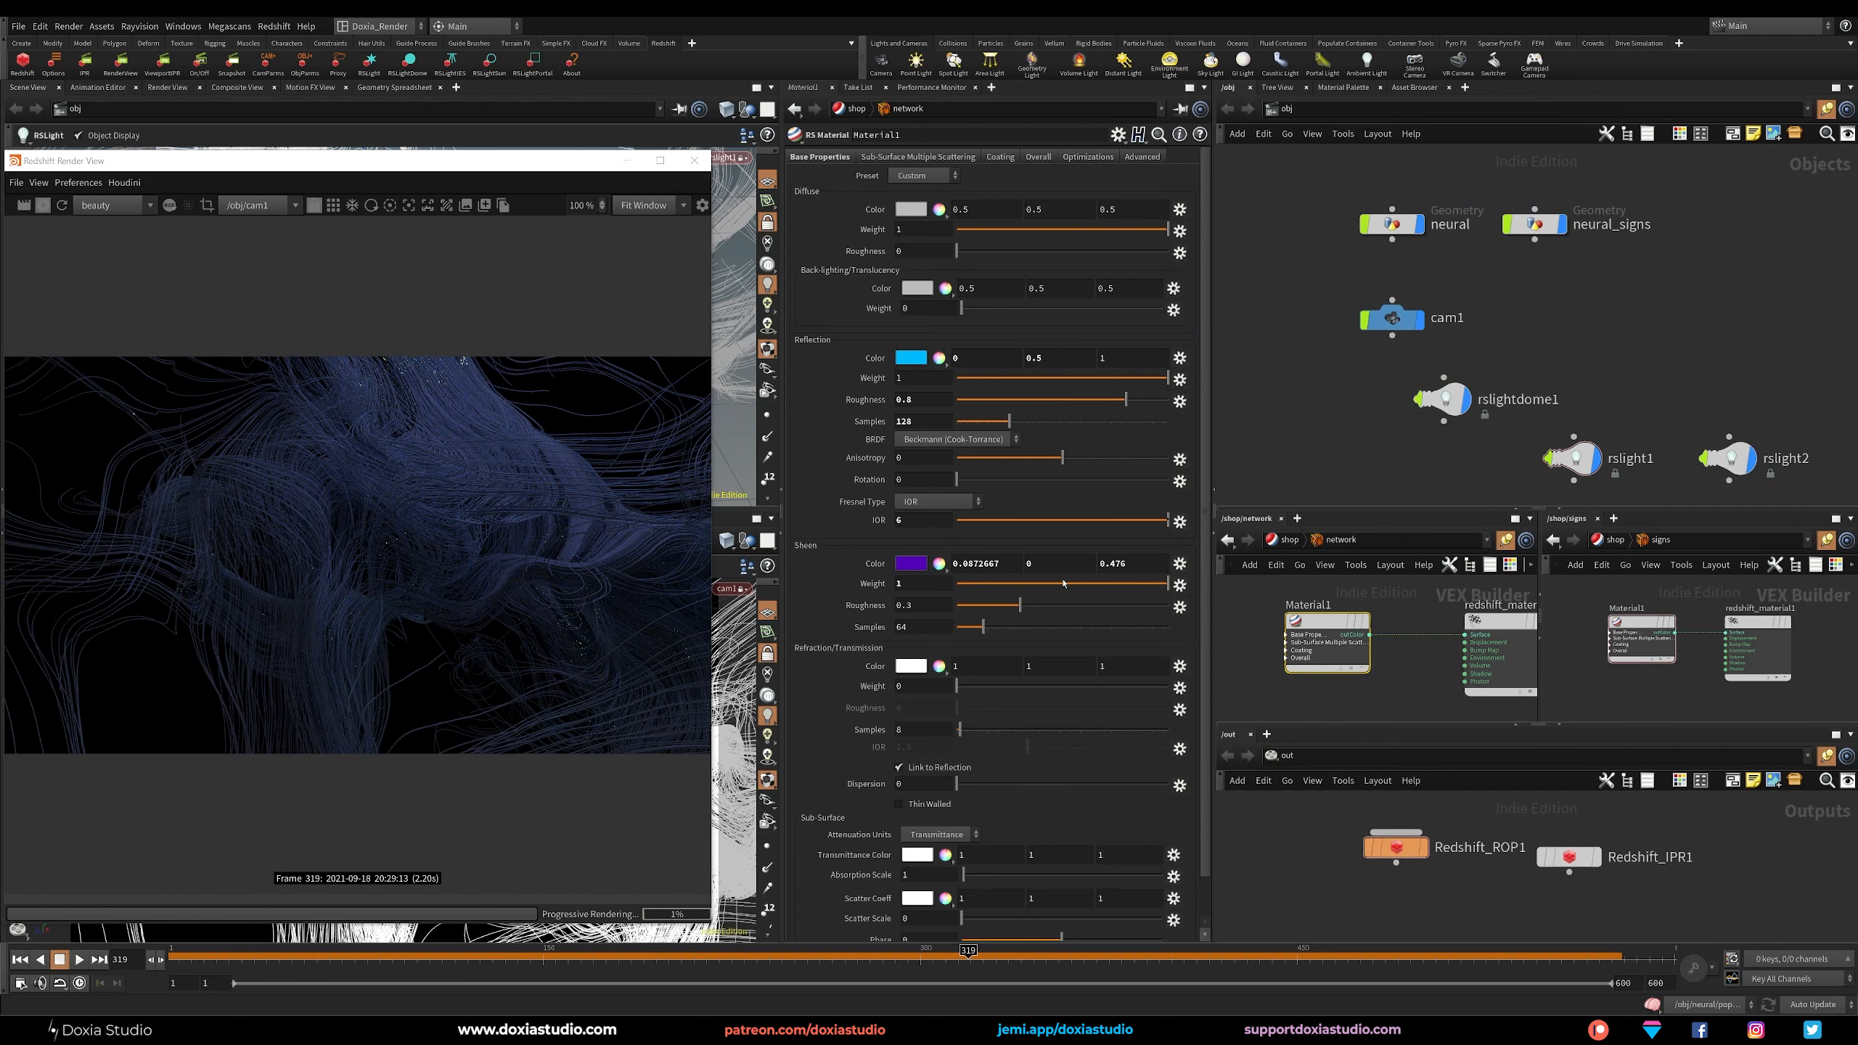
# Set the sheen roughness to about 0.691 and the sheen samples to 128.
pyautogui.moveTo(1020, 605); pyautogui.dragTo(1103, 605)
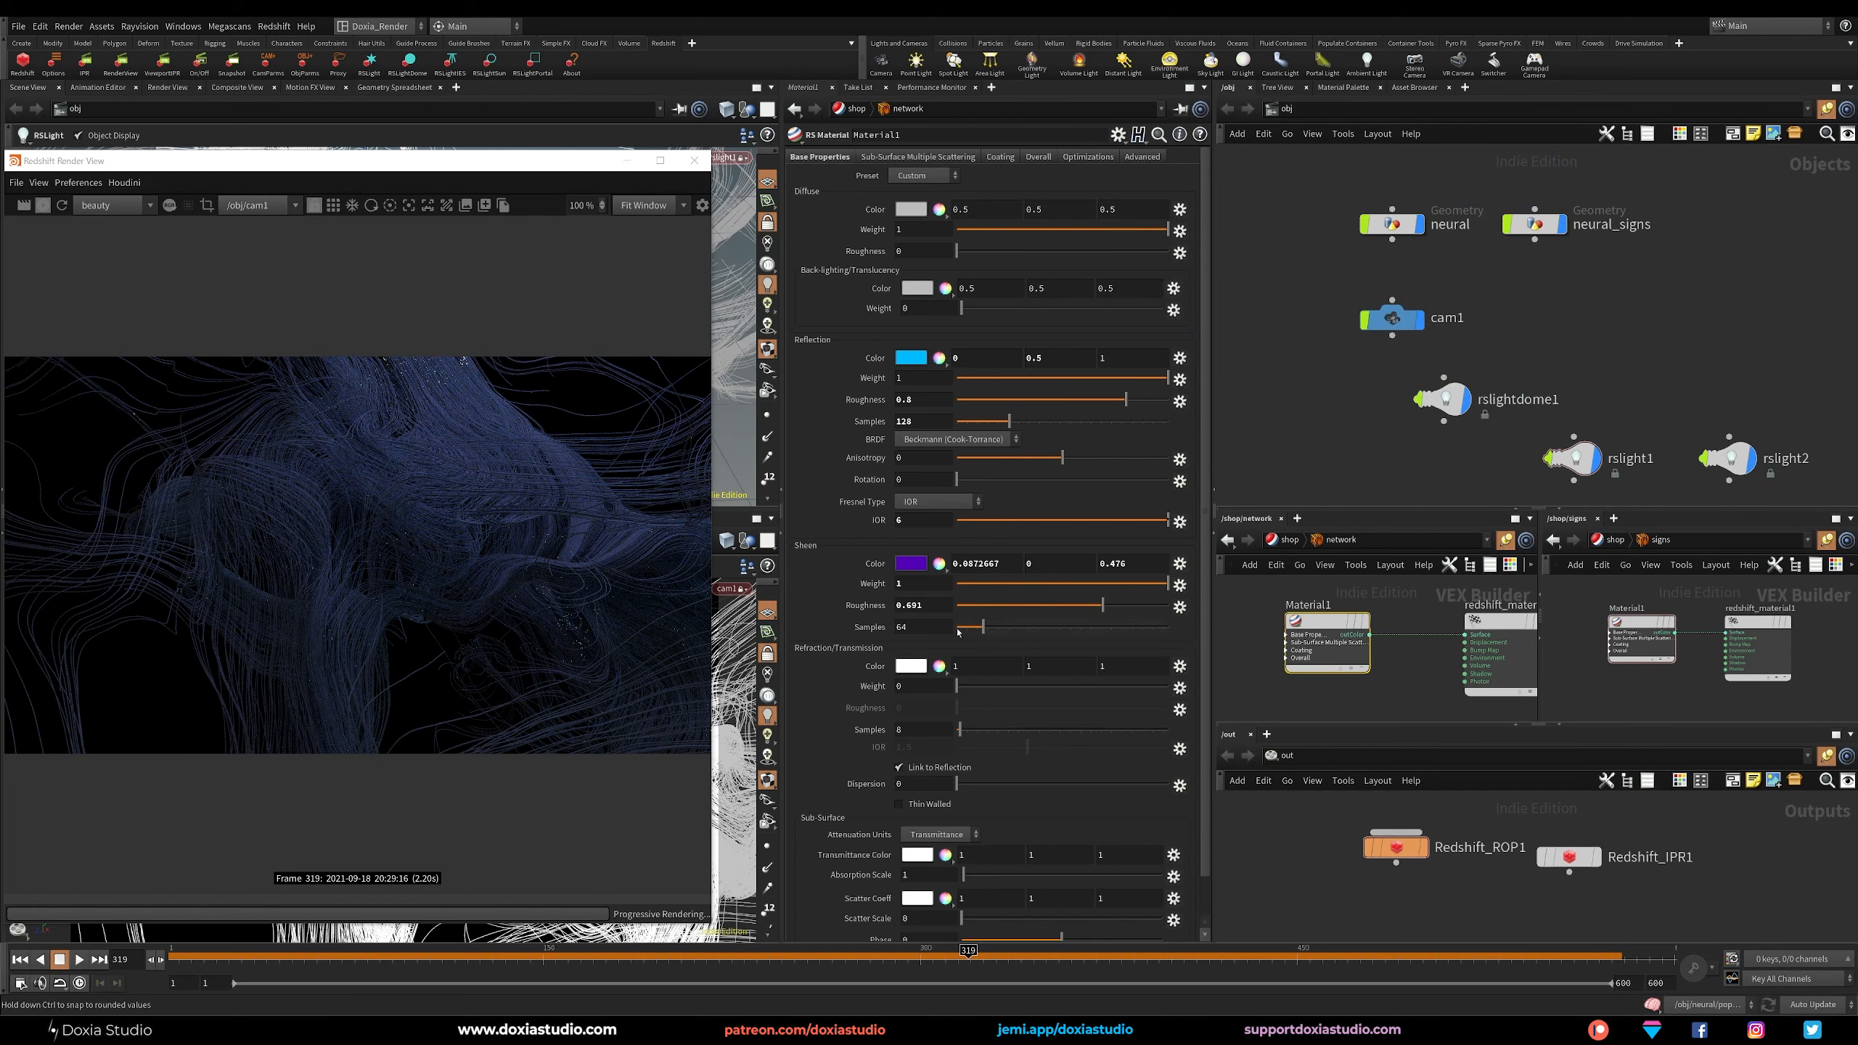
pyautogui.click(923, 626)
pyautogui.write('128')
pyautogui.press('Return')
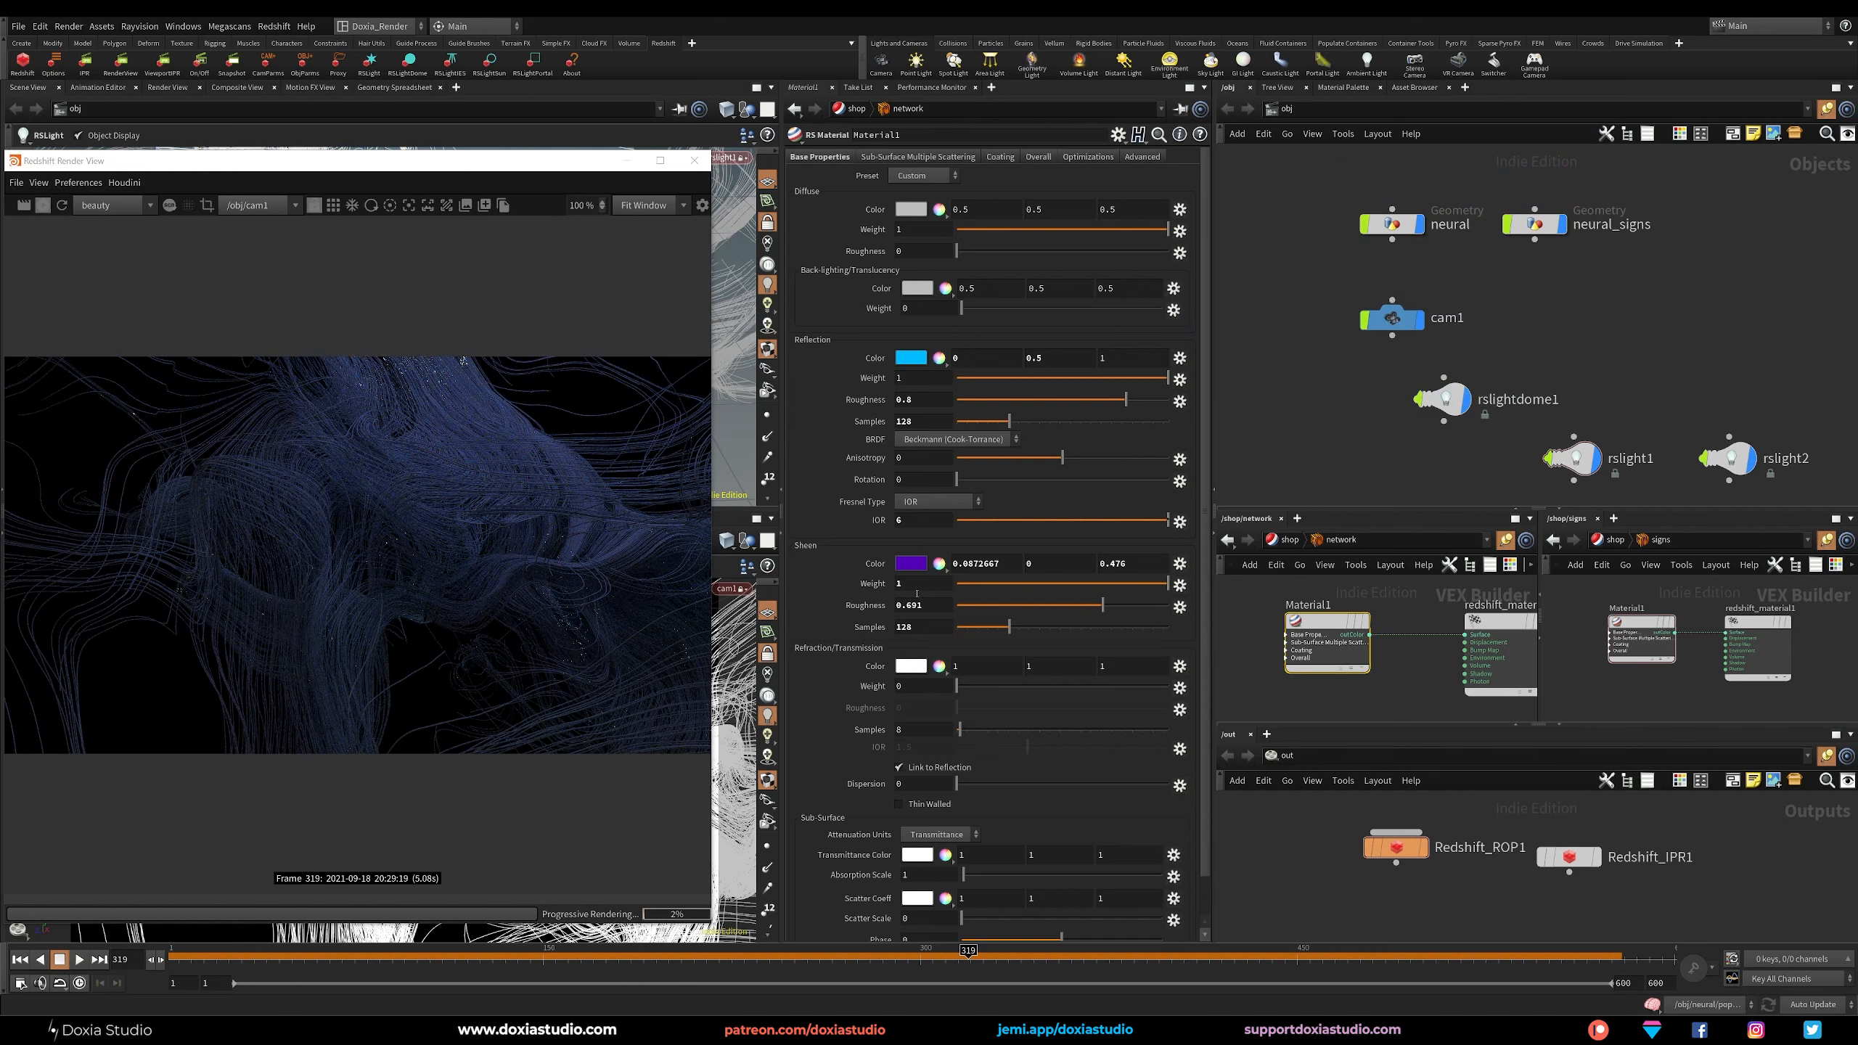
# Unlink the refraction from the reflection and set the refraction weight to 1 and roughness to about 0.792.
pyautogui.click(935, 769)
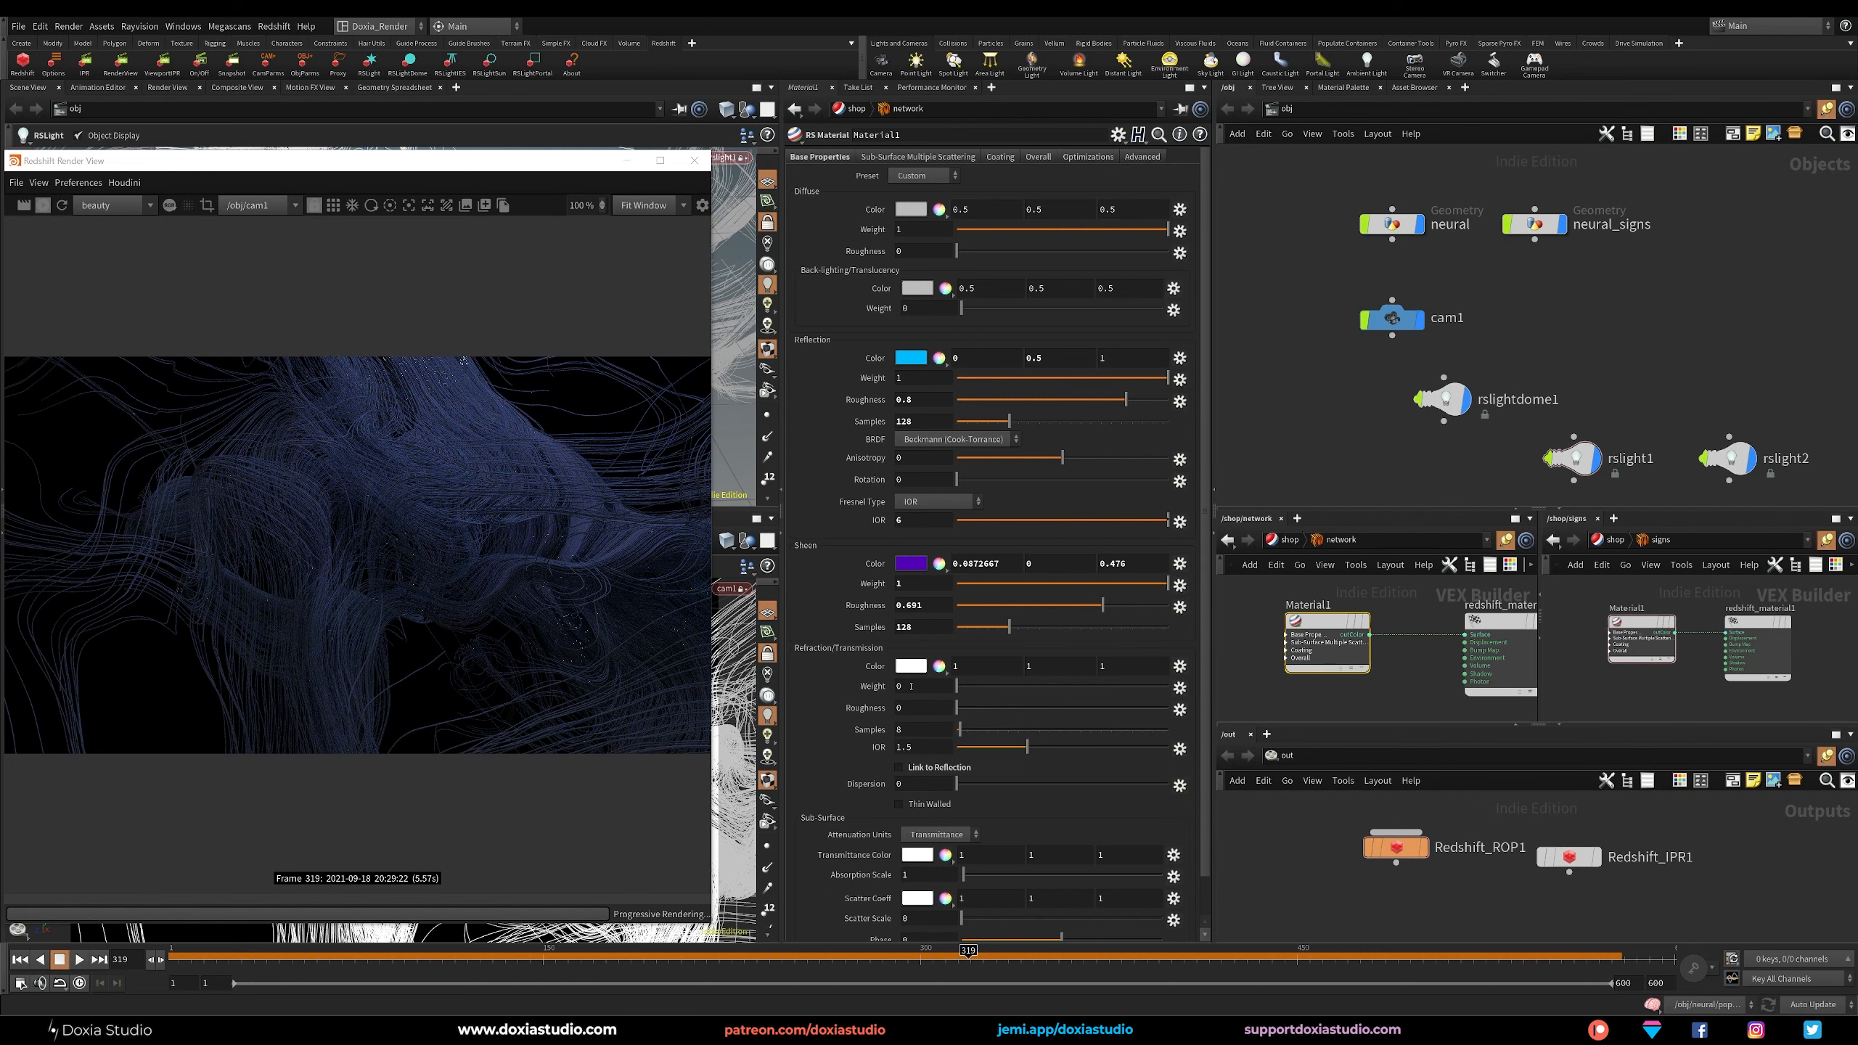
pyautogui.moveTo(957, 687); pyautogui.dragTo(1223, 686)
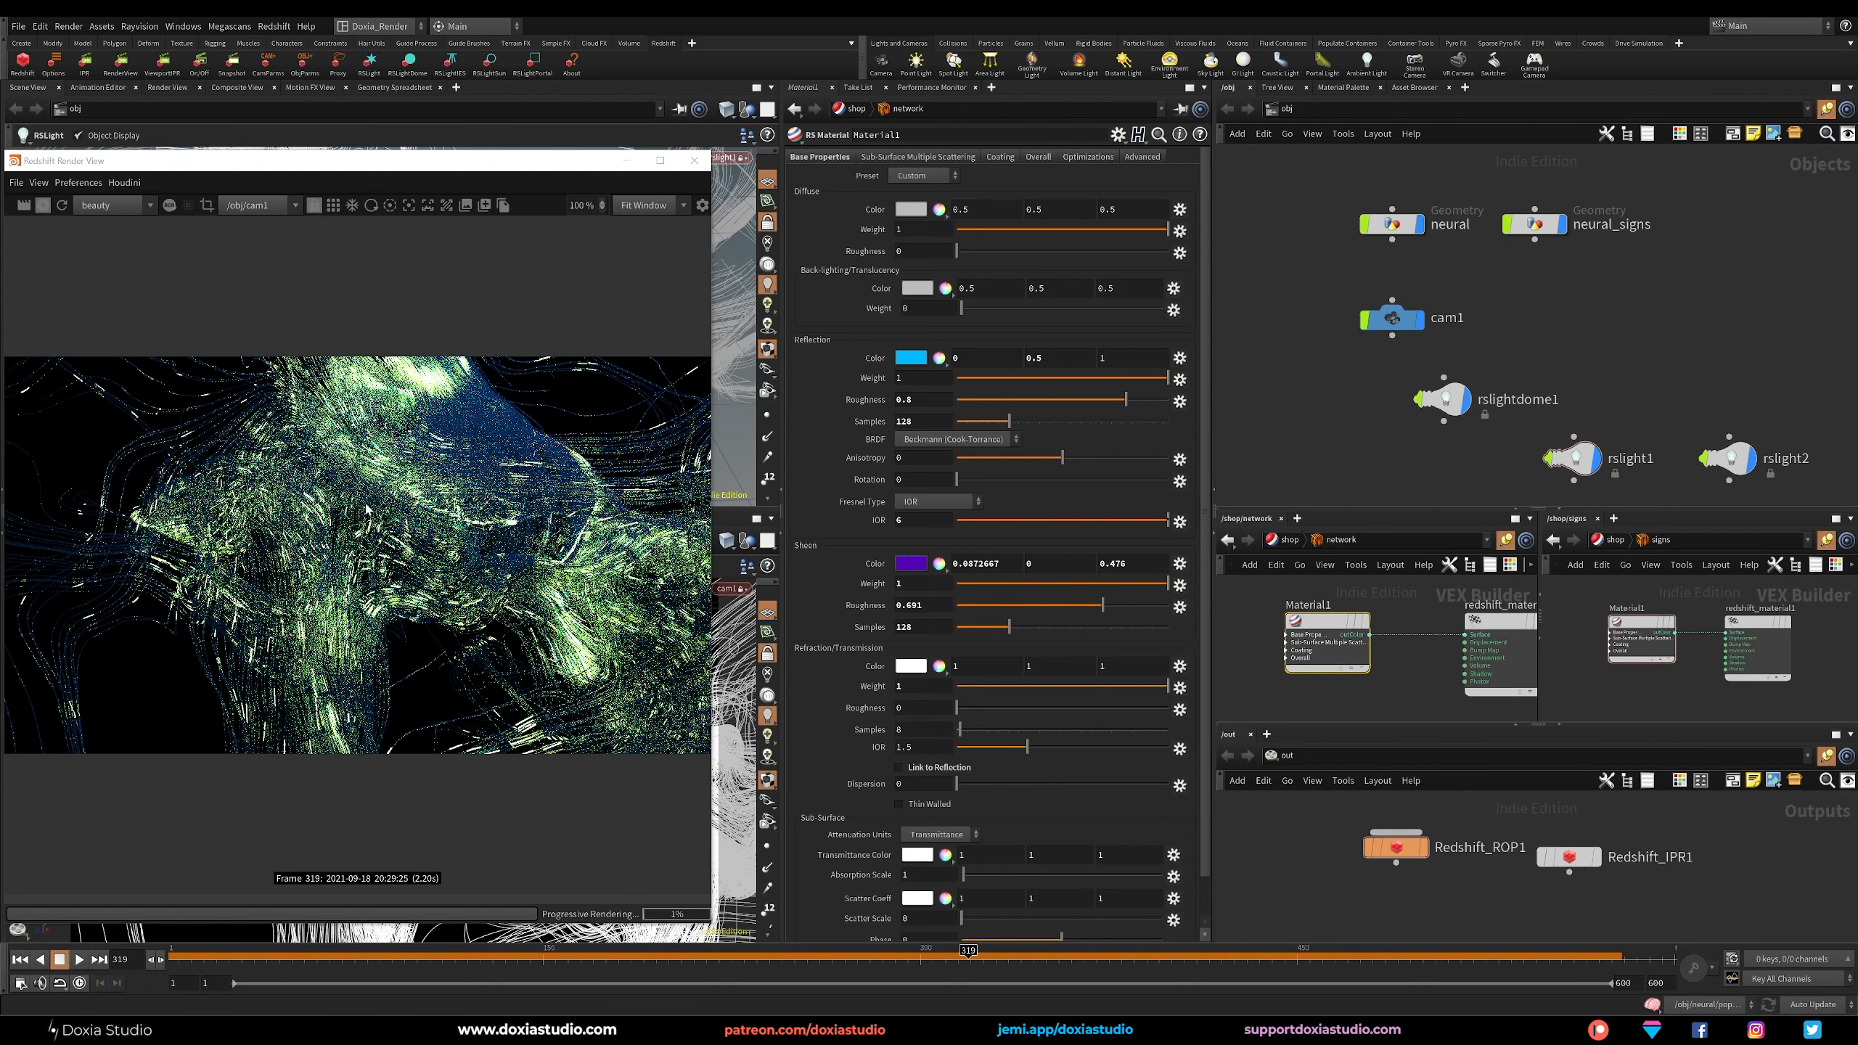
pyautogui.moveTo(956, 707); pyautogui.dragTo(1118, 716)
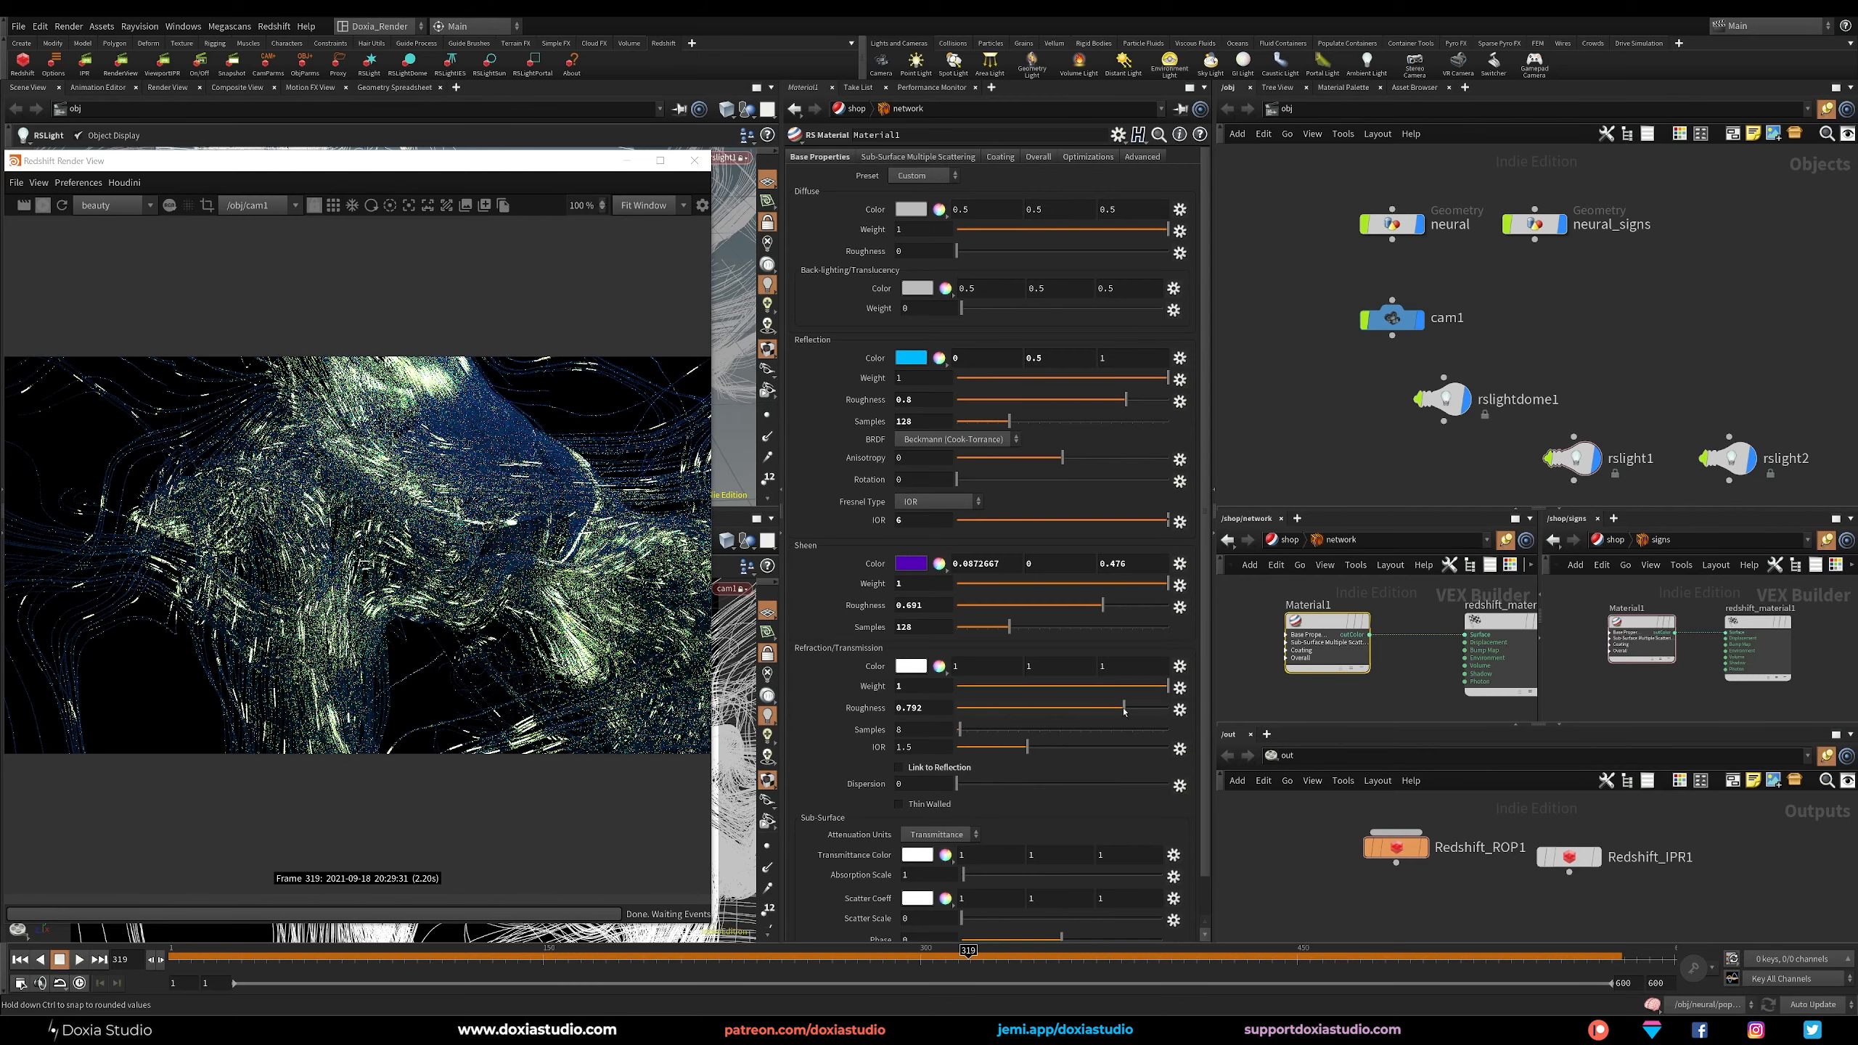
# Set the network material's refraction IOR to 6 and its sheen roughness to 0.4.
pyautogui.moveTo(917, 749); pyautogui.dragTo(845, 756)
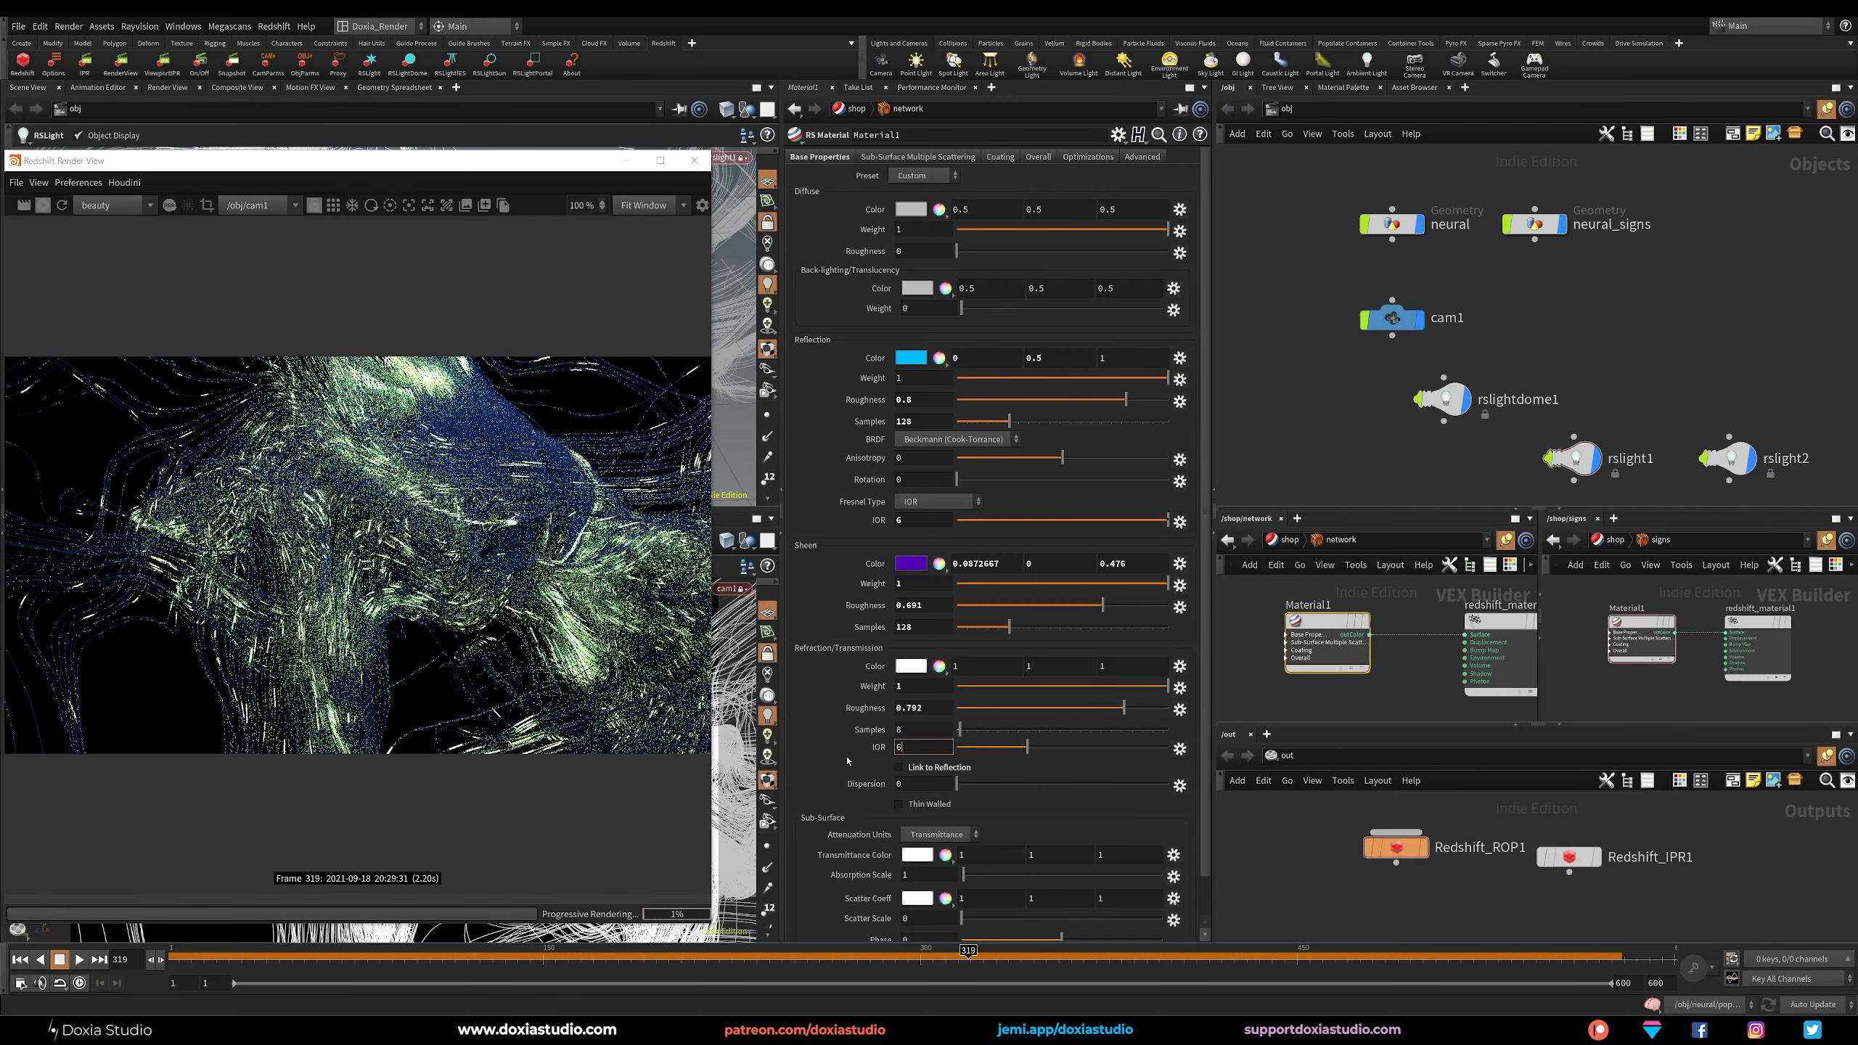
pyautogui.write('6')
pyautogui.press('Return')
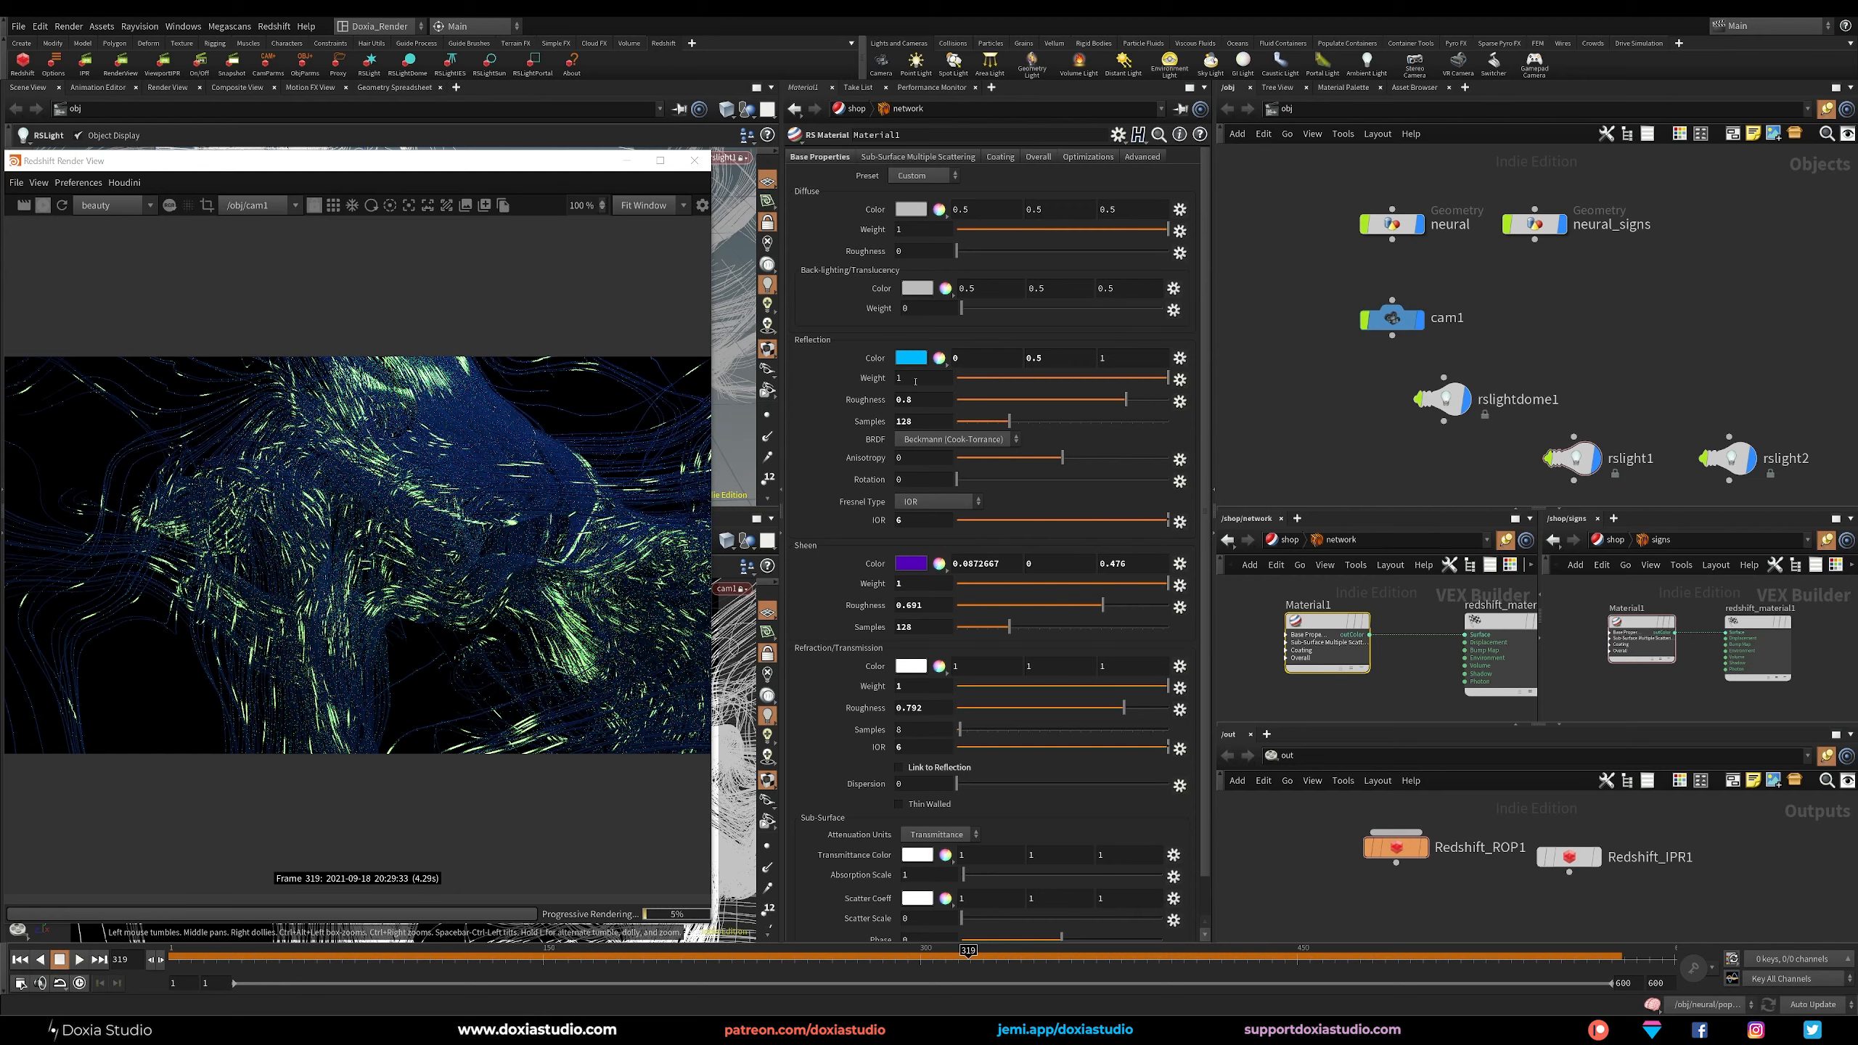
pyautogui.doubleClick(923, 605)
pyautogui.write('0.4')
pyautogui.press('Return')
# Inside the neural object's popnet_small_trails network, set the life expectancy of source_first_input to 0.05.
pyautogui.doubleClick(1394, 231)
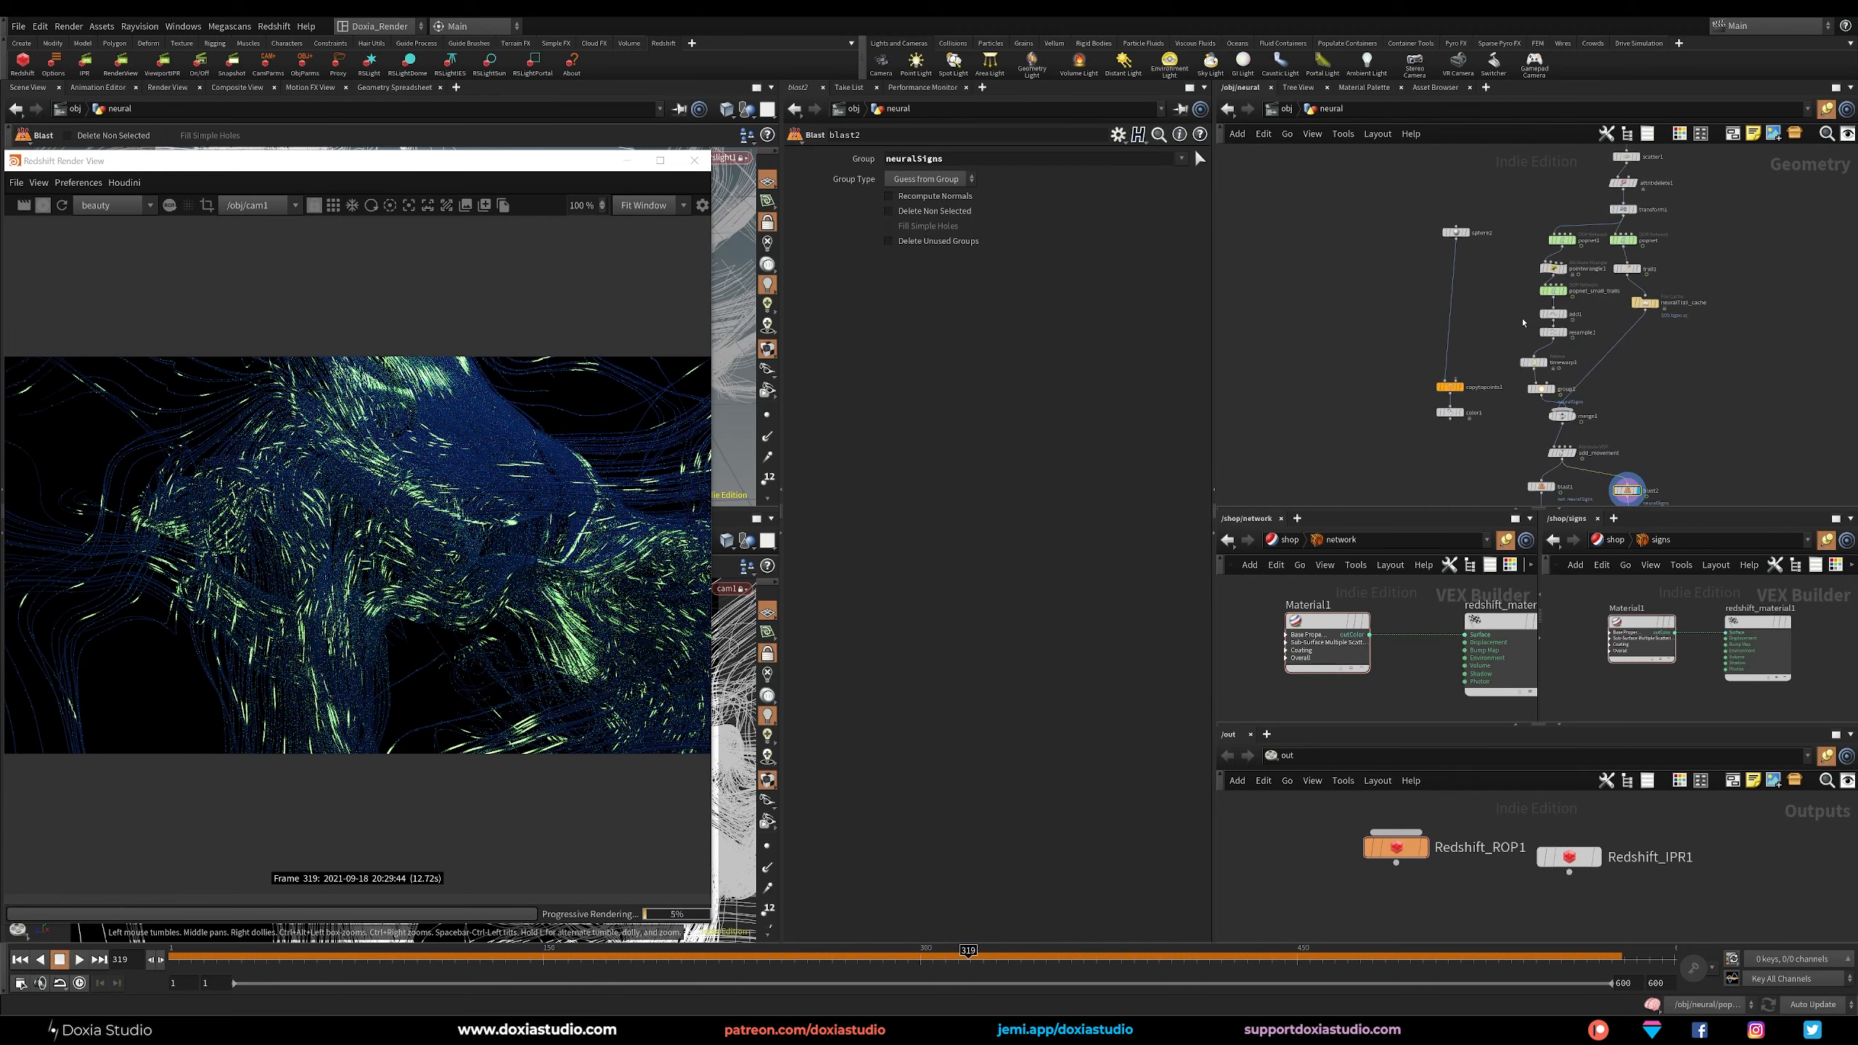
pyautogui.doubleClick(1544, 299)
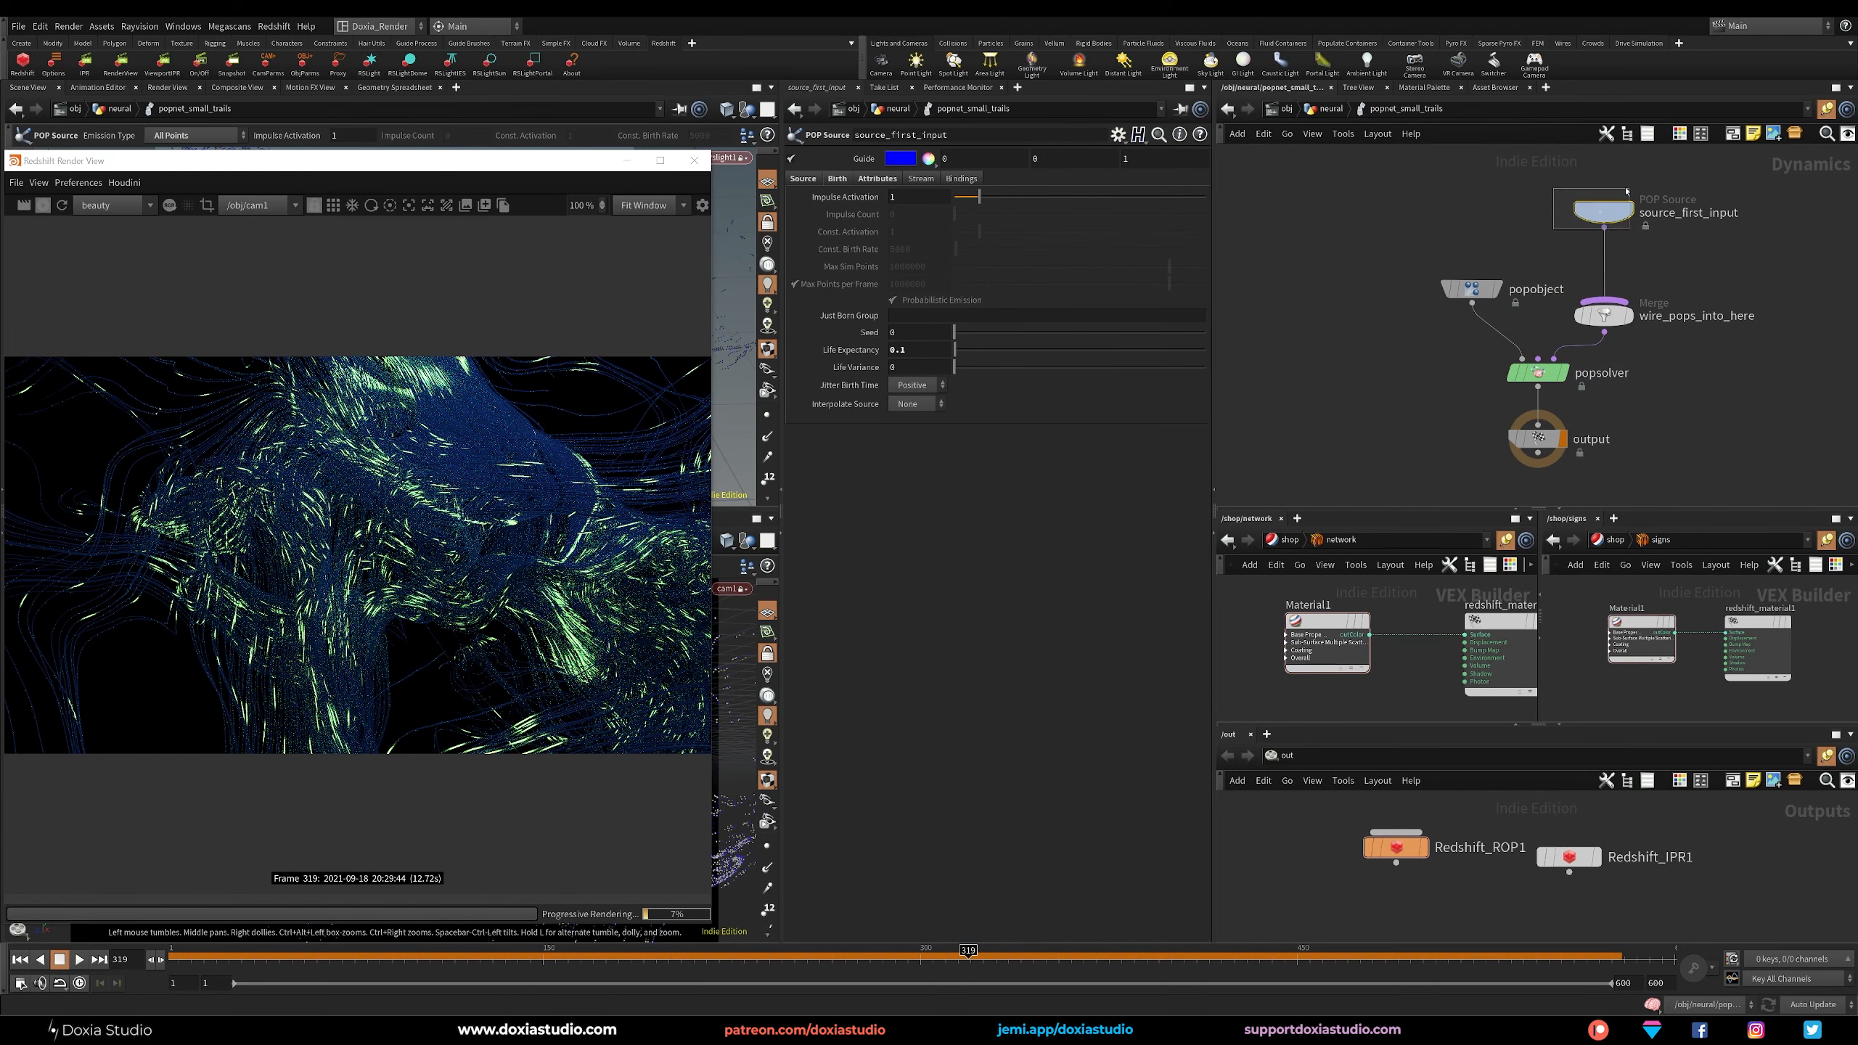
pyautogui.click(900, 350)
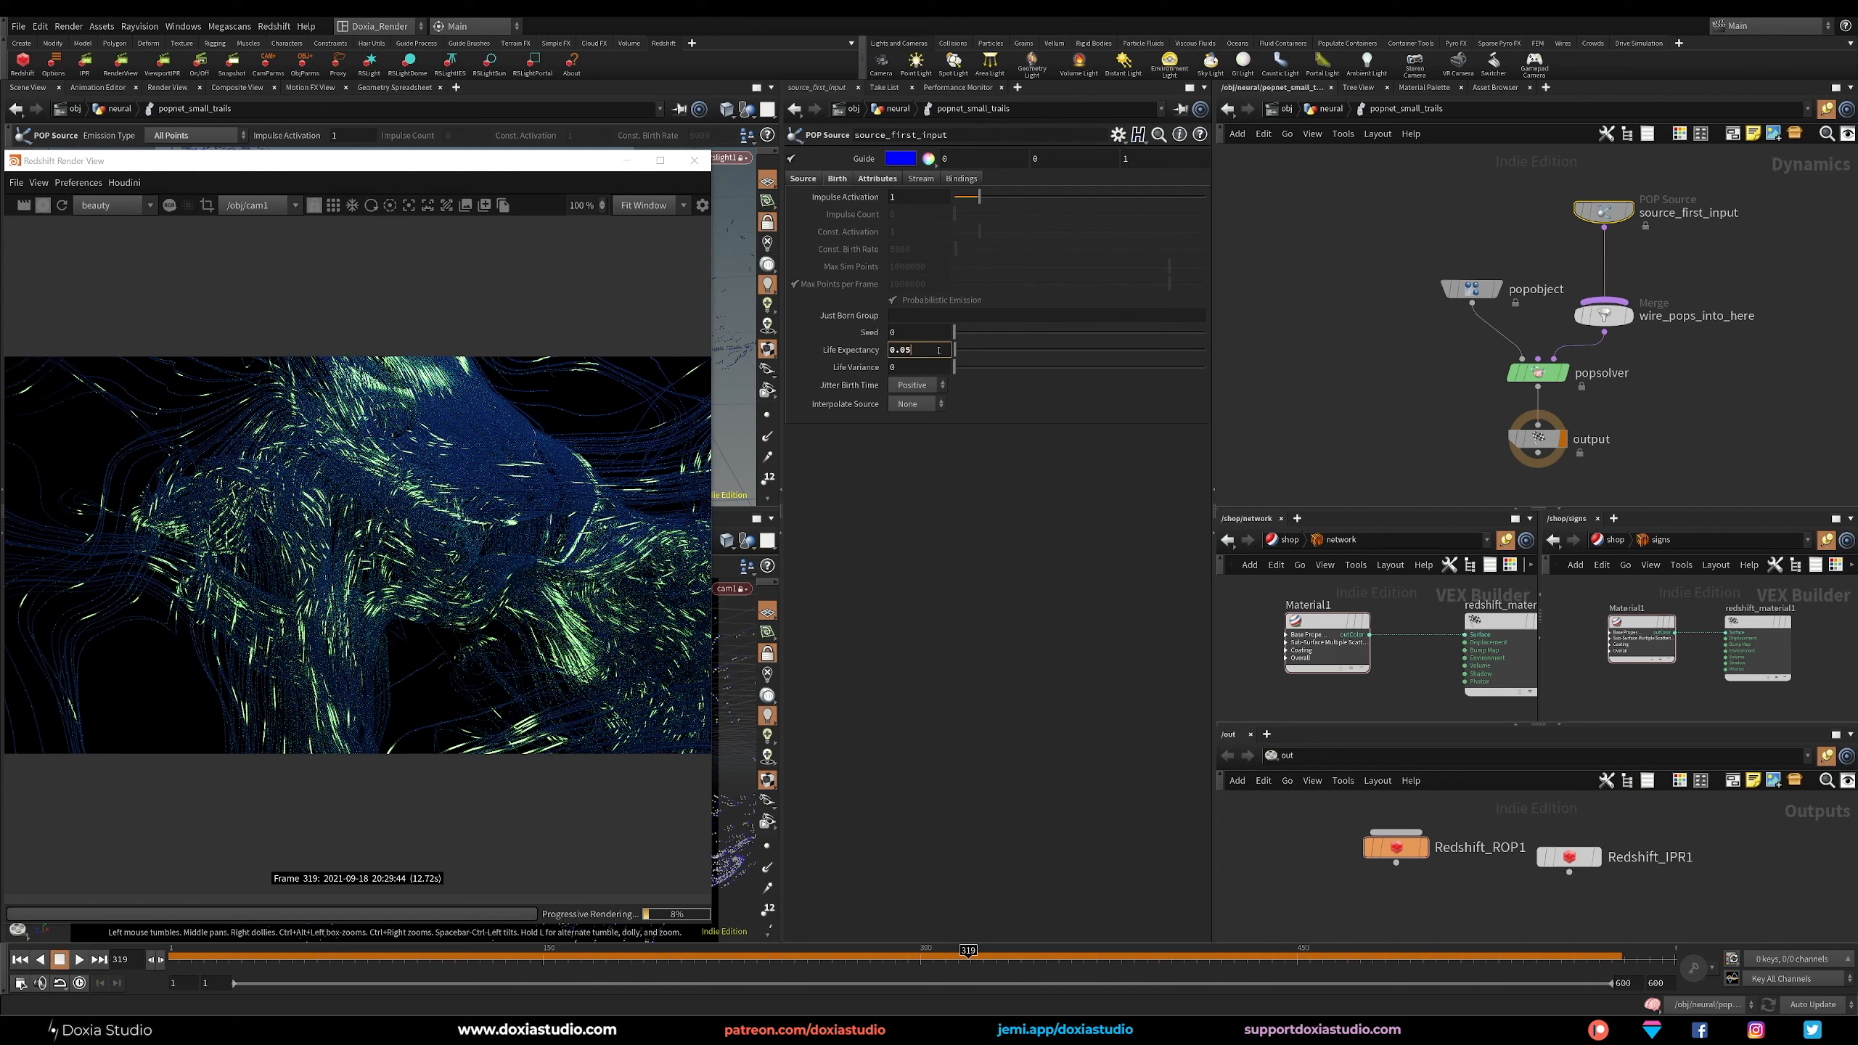
pyautogui.write('0.05')
pyautogui.press('Return')
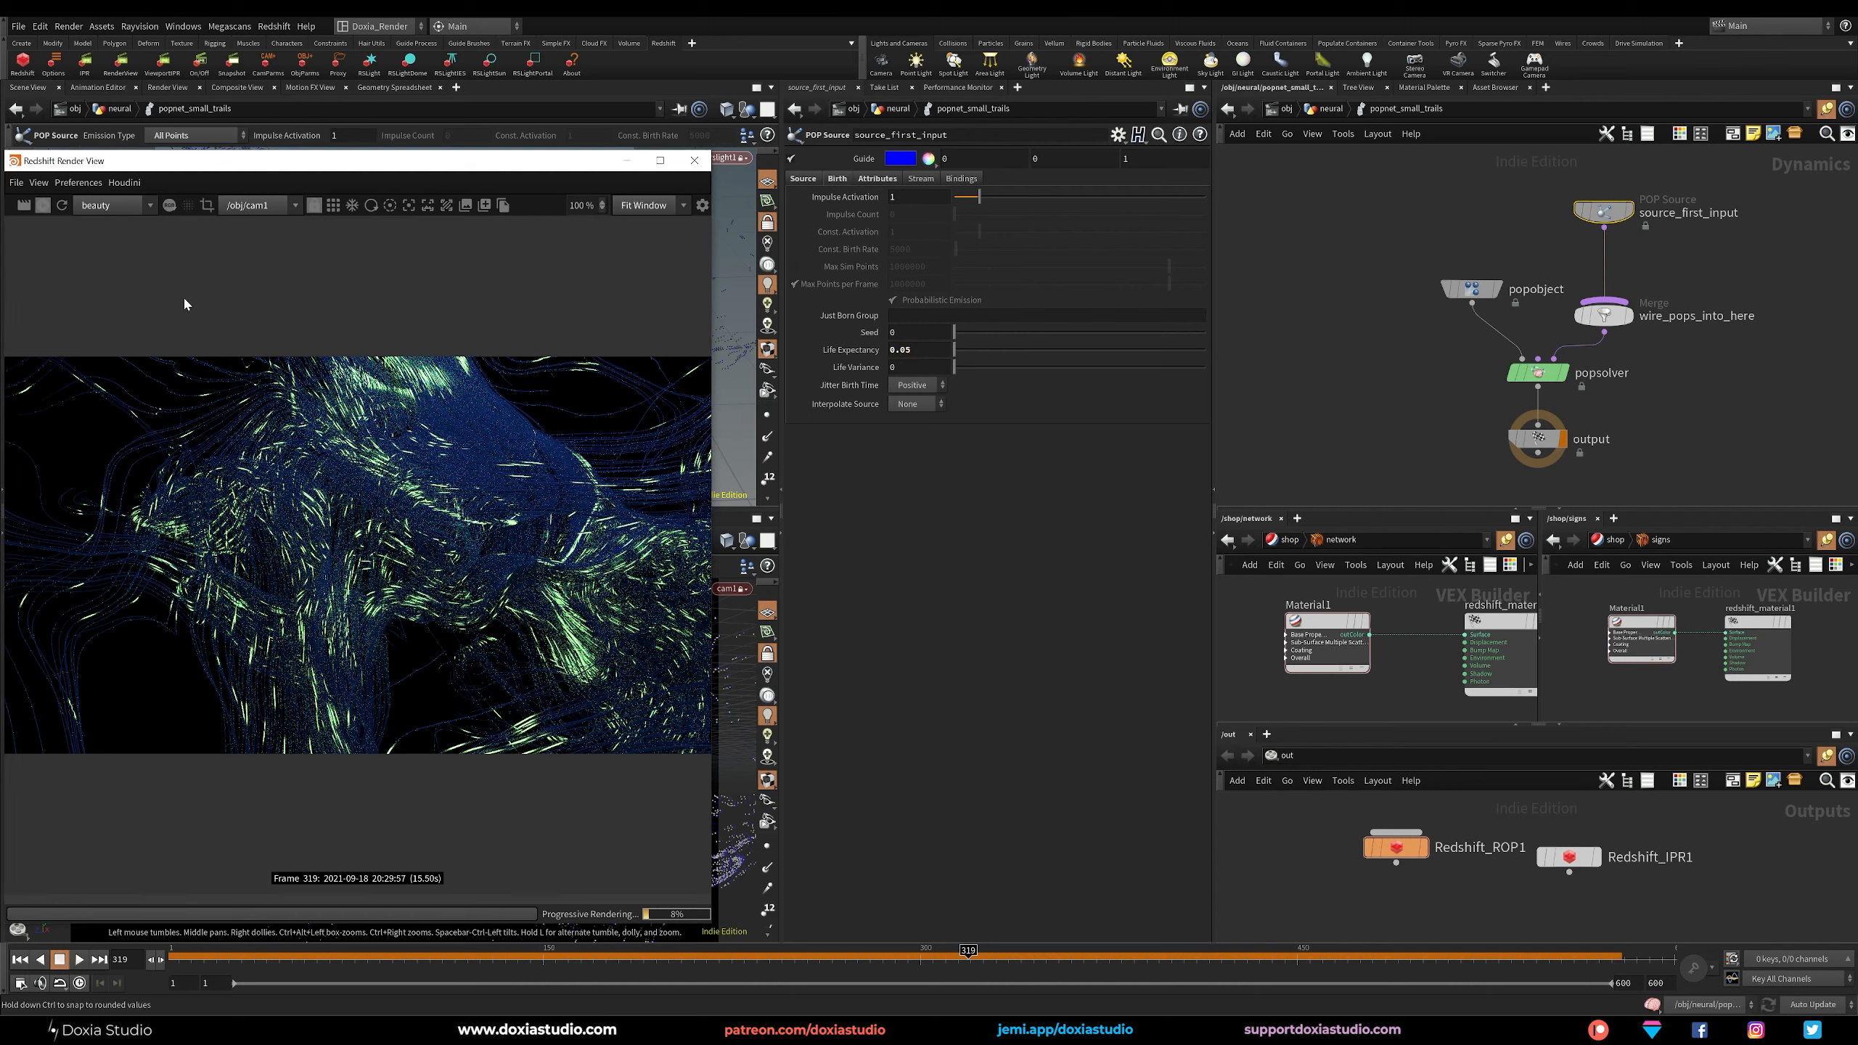
# Re-cook the trail simulation from the first frame up to frame 344 and restart the Redshift preview render at object level.
pyautogui.moveTo(314, 163); pyautogui.dragTo(871, 156)
pyautogui.click(21, 960)
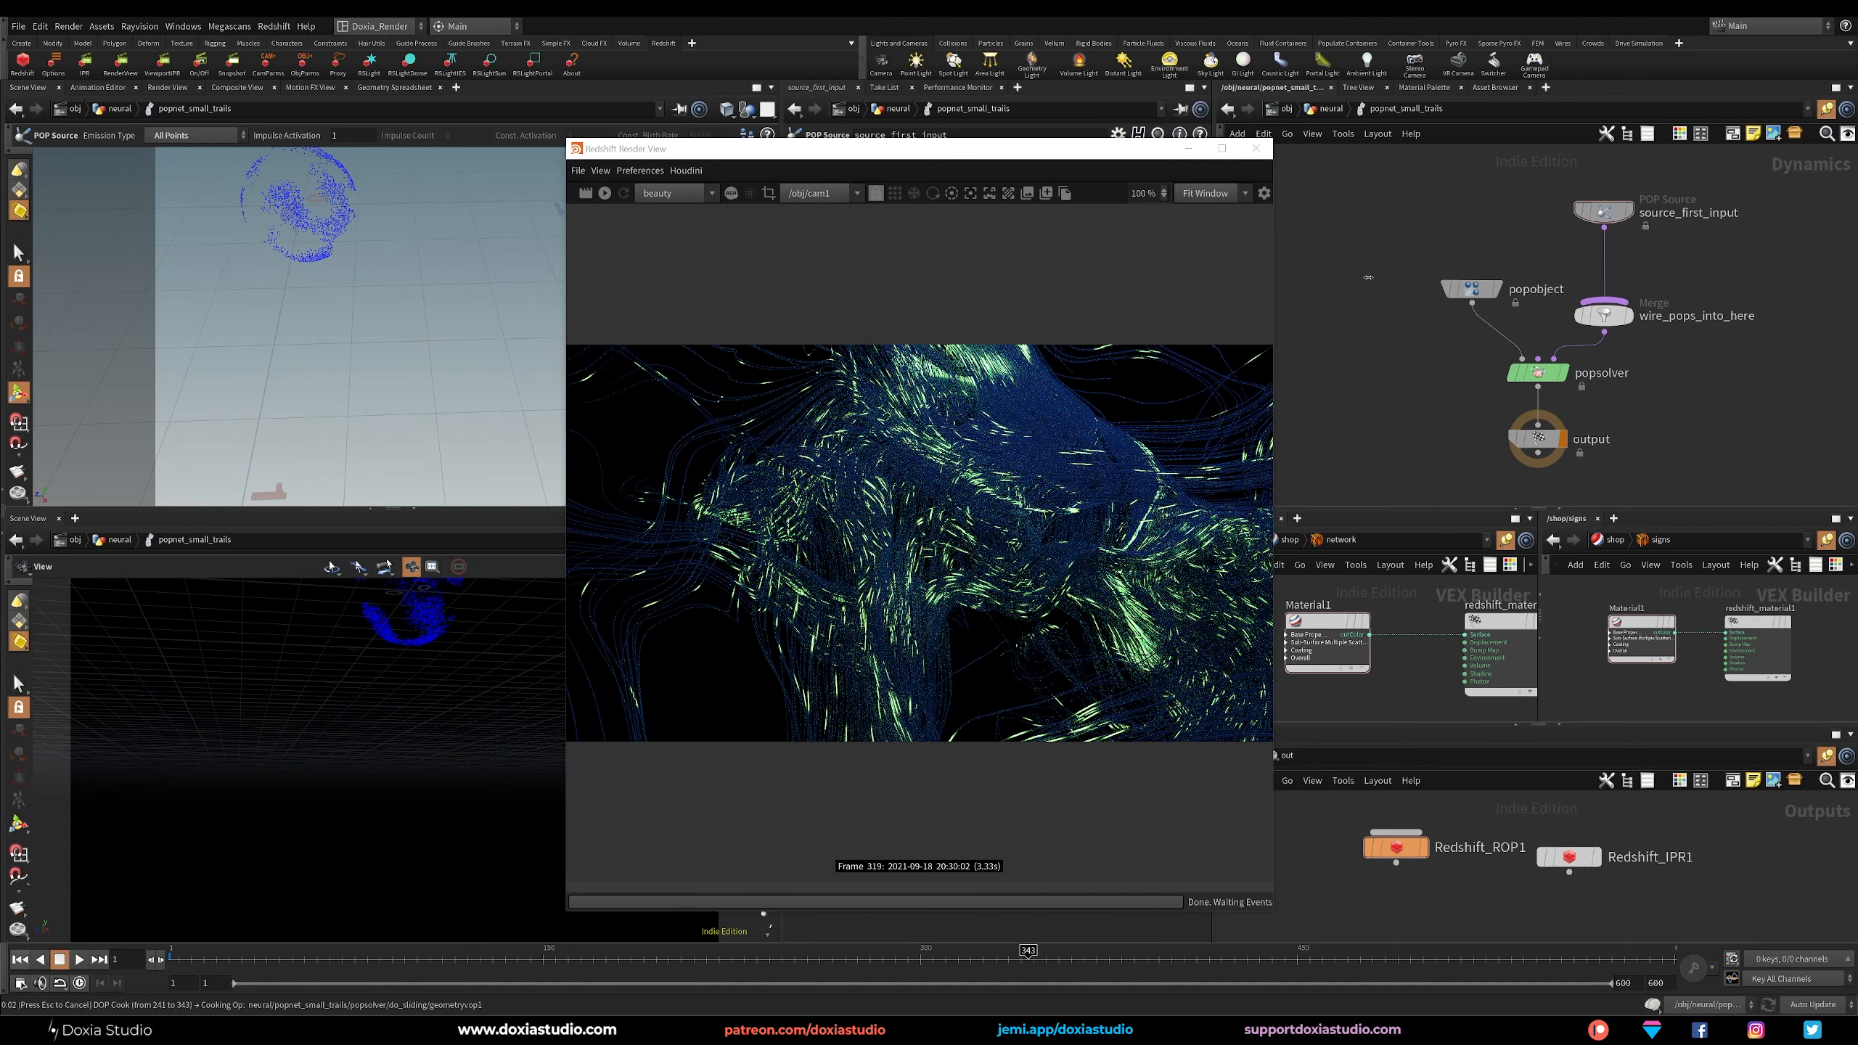
pyautogui.press('u')
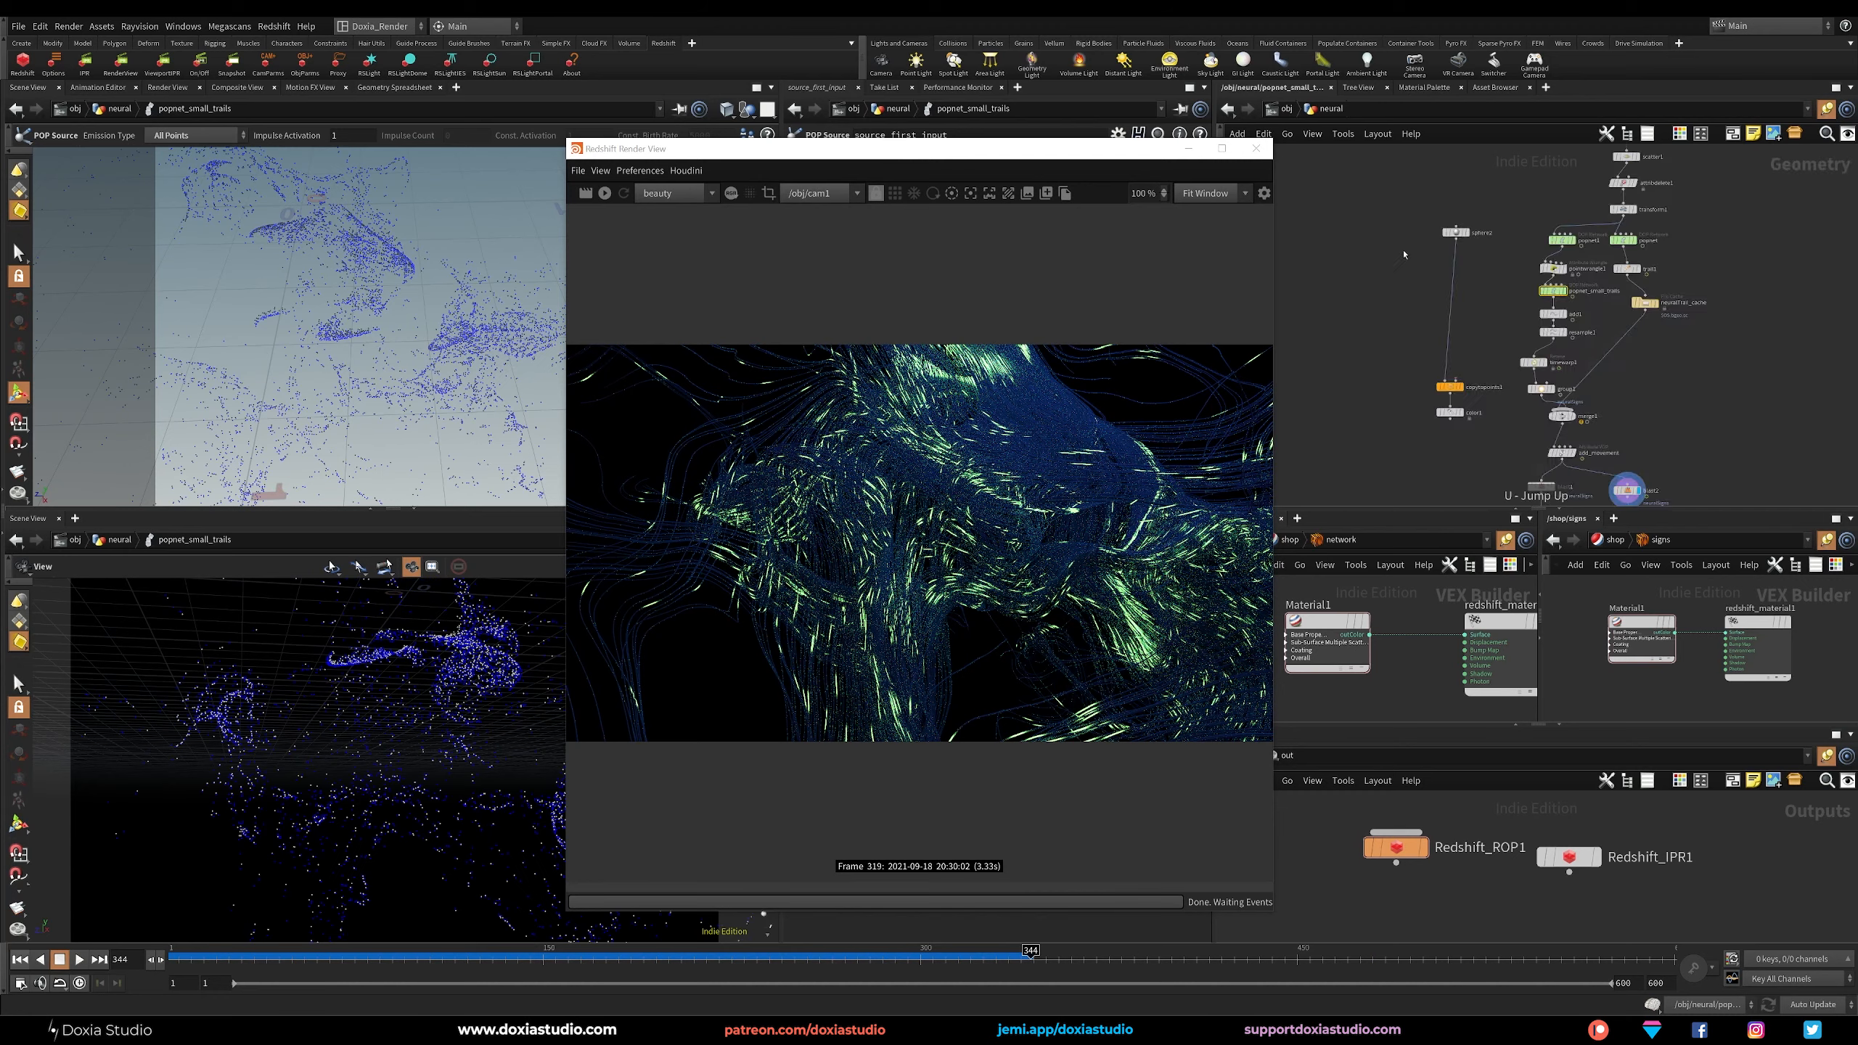
pyautogui.press('u')
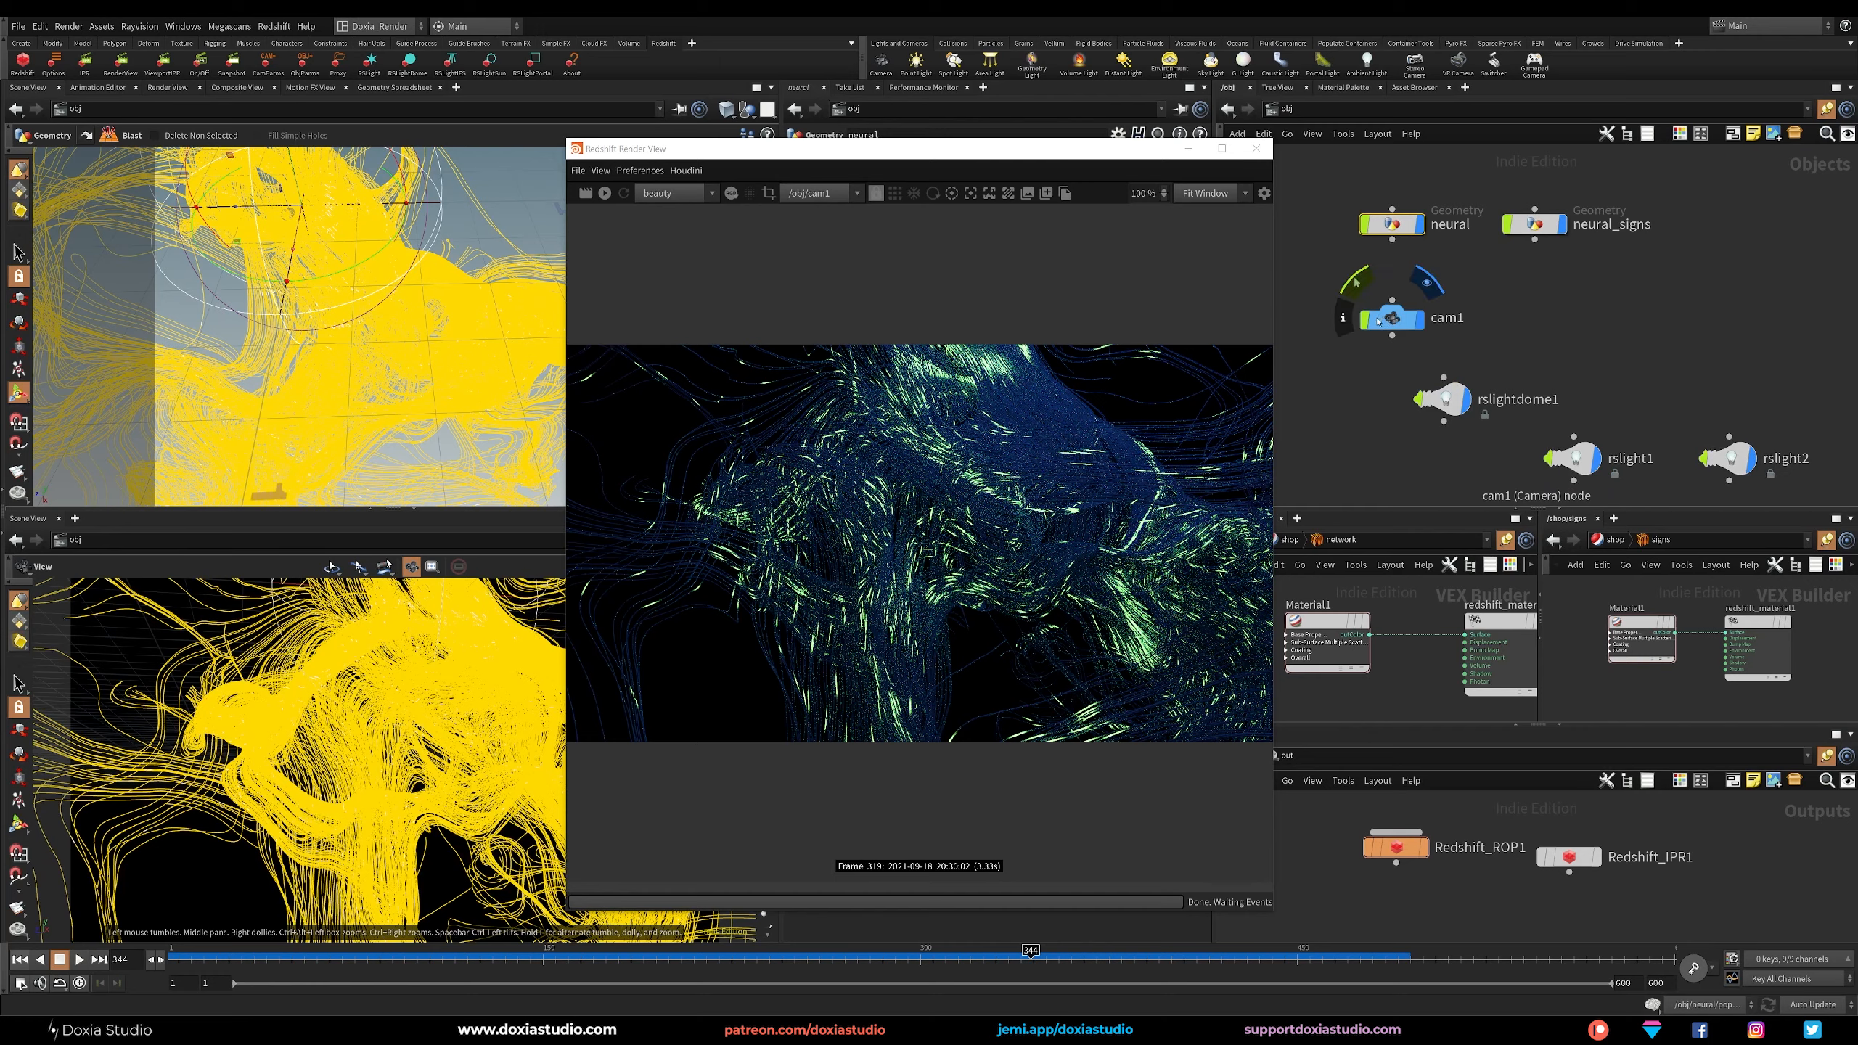
pyautogui.moveTo(992, 155); pyautogui.dragTo(665, 174)
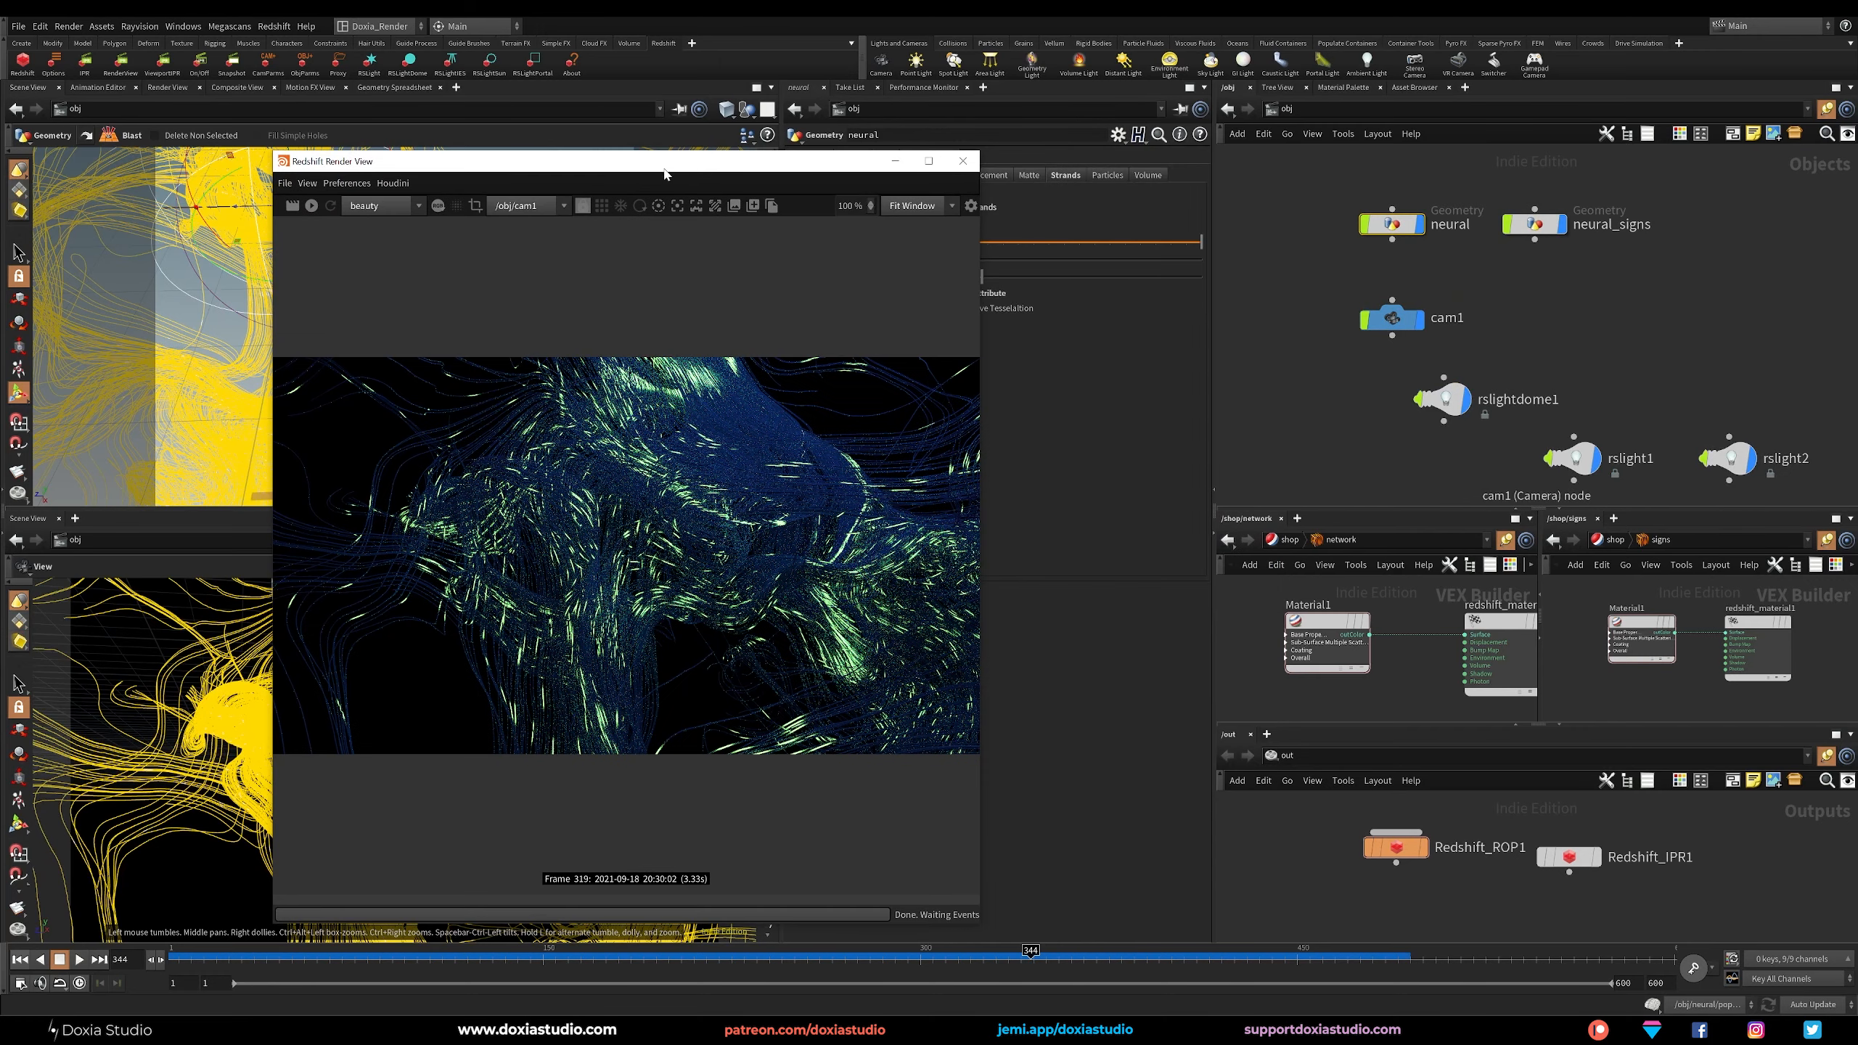
pyautogui.click(311, 207)
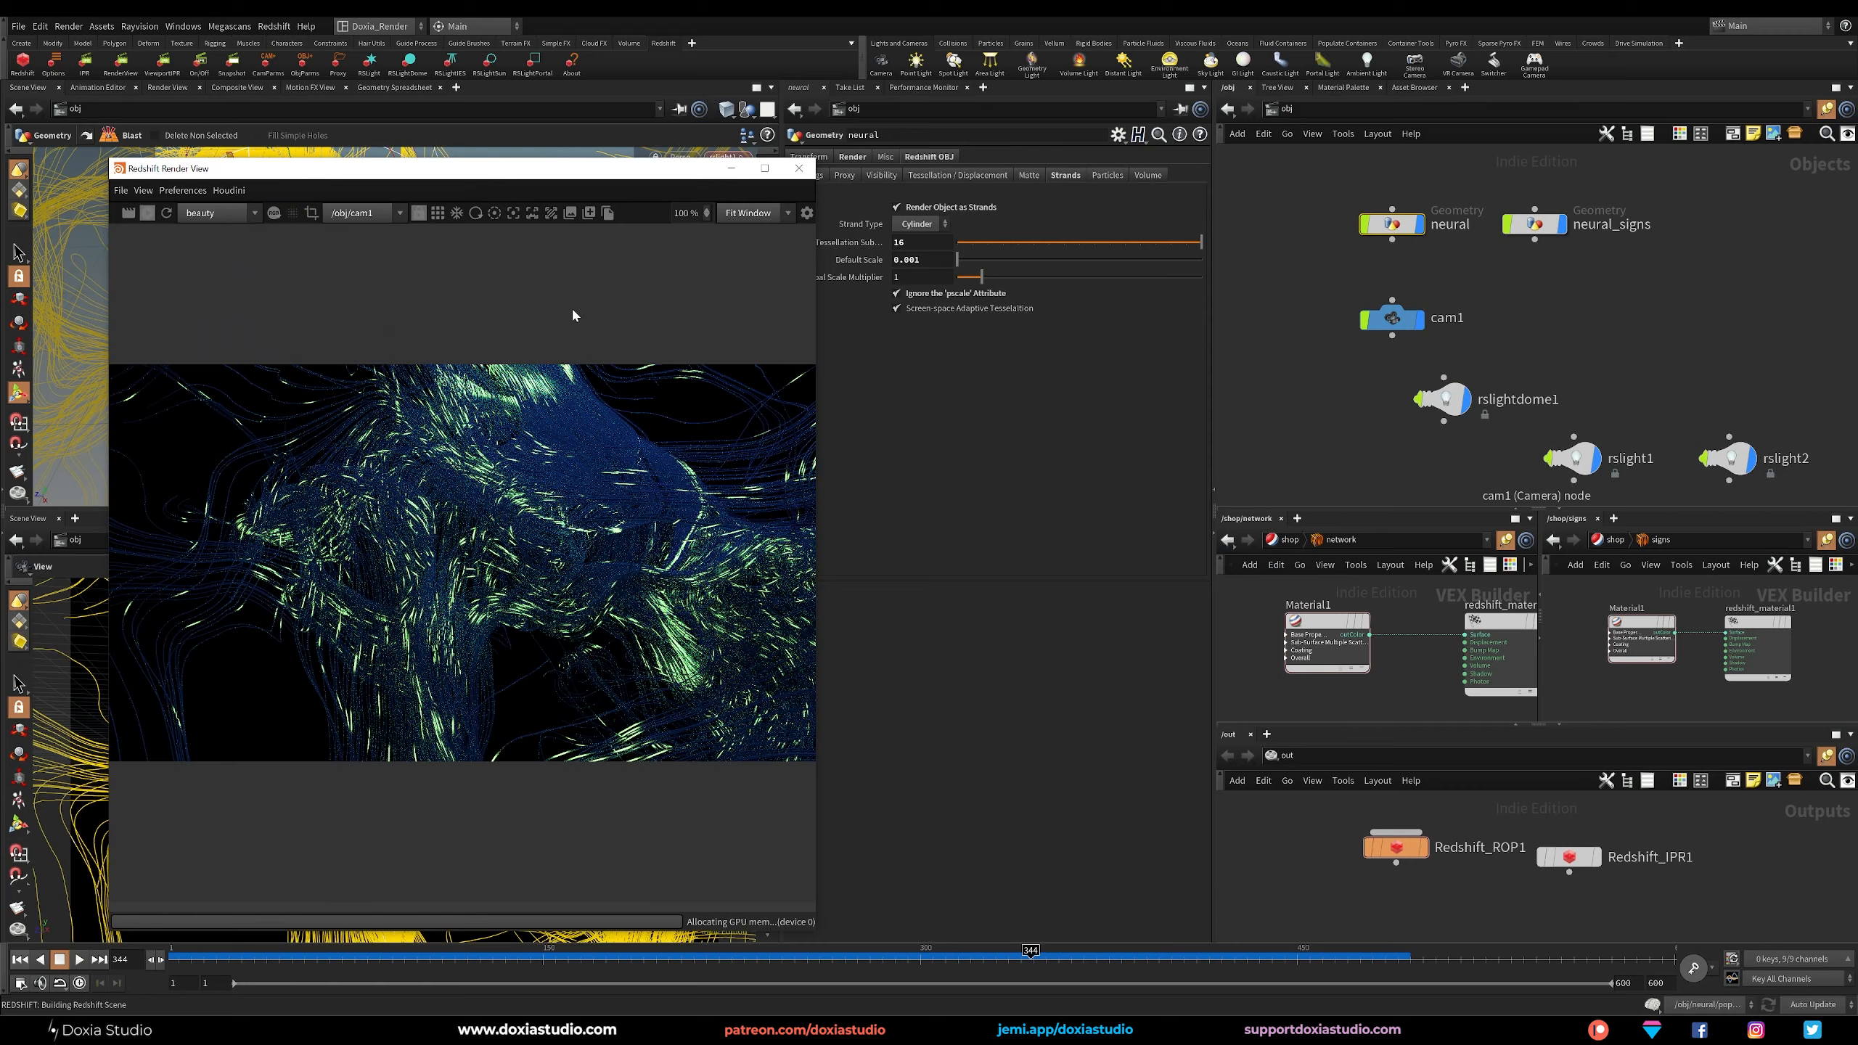
pyautogui.moveTo(610, 172); pyautogui.dragTo(559, 160)
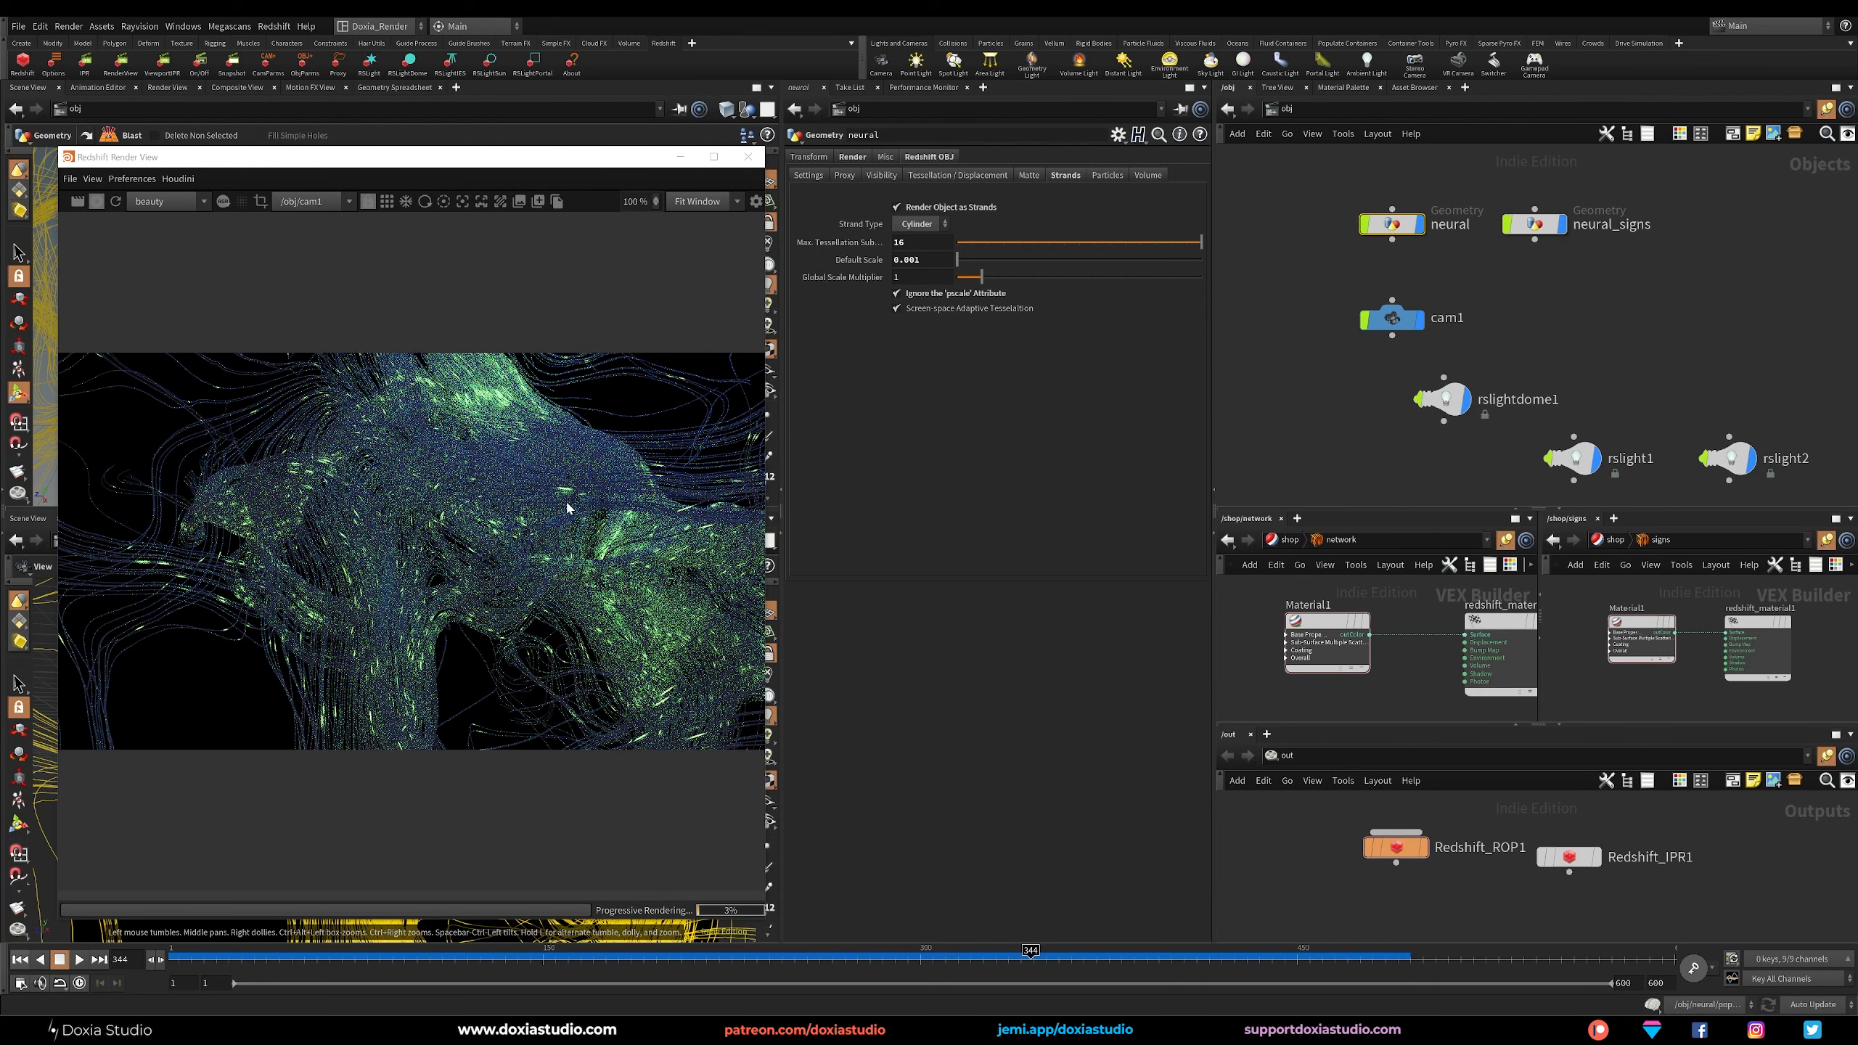
# Change rslight1's color to azure (0, 0.5, 1) and set its intensity multiplier to 5.
pyautogui.click(1572, 458)
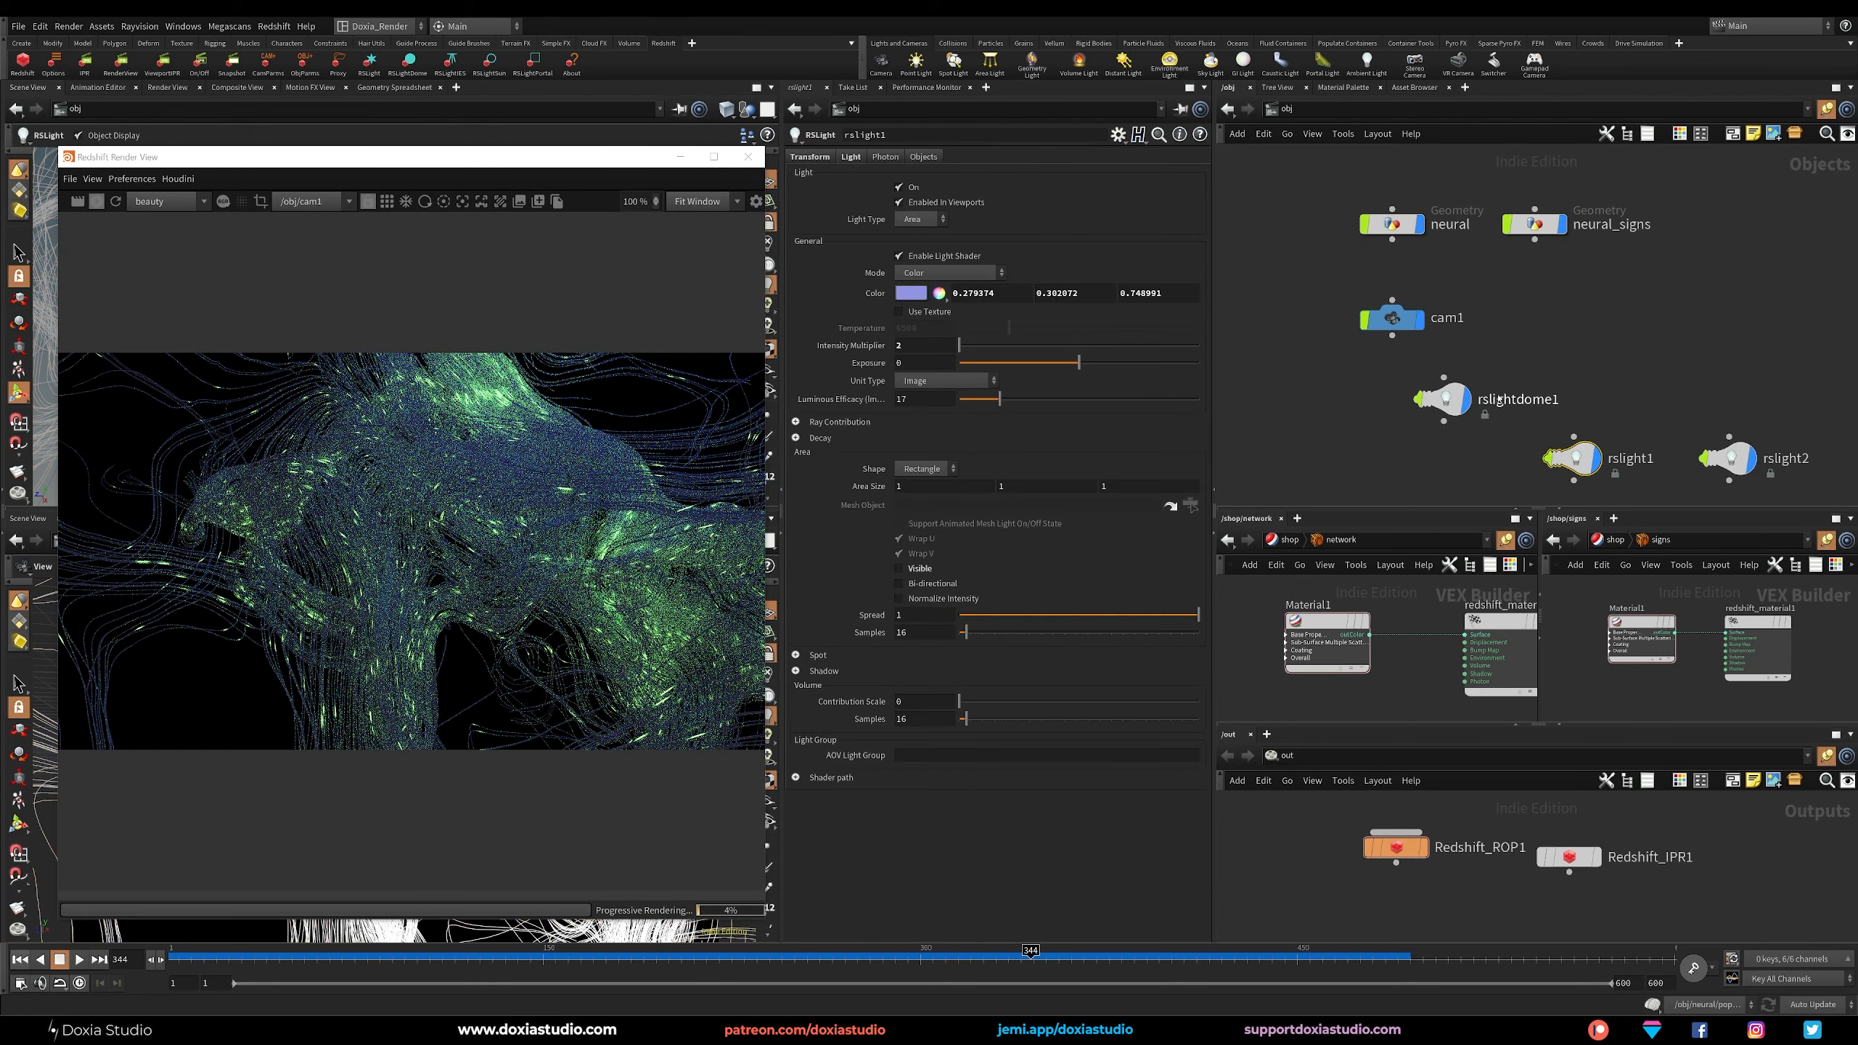
pyautogui.click(923, 294)
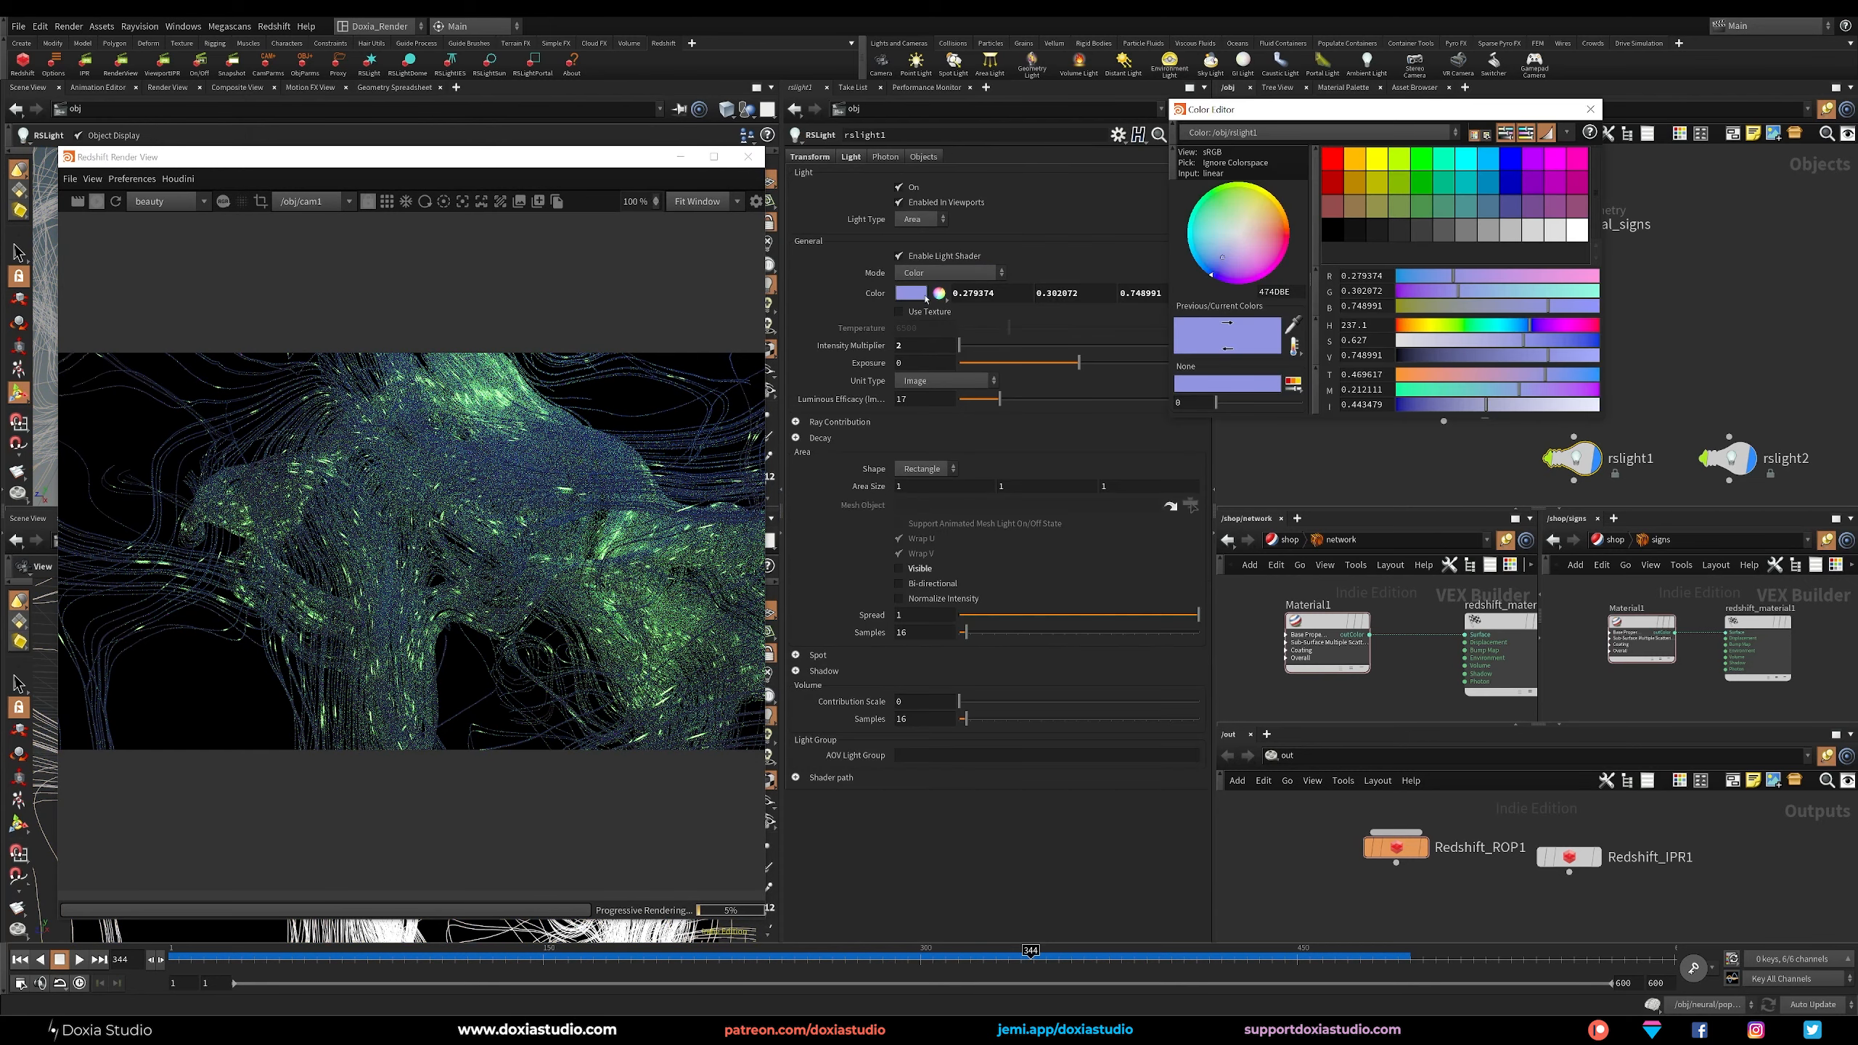
pyautogui.click(1489, 162)
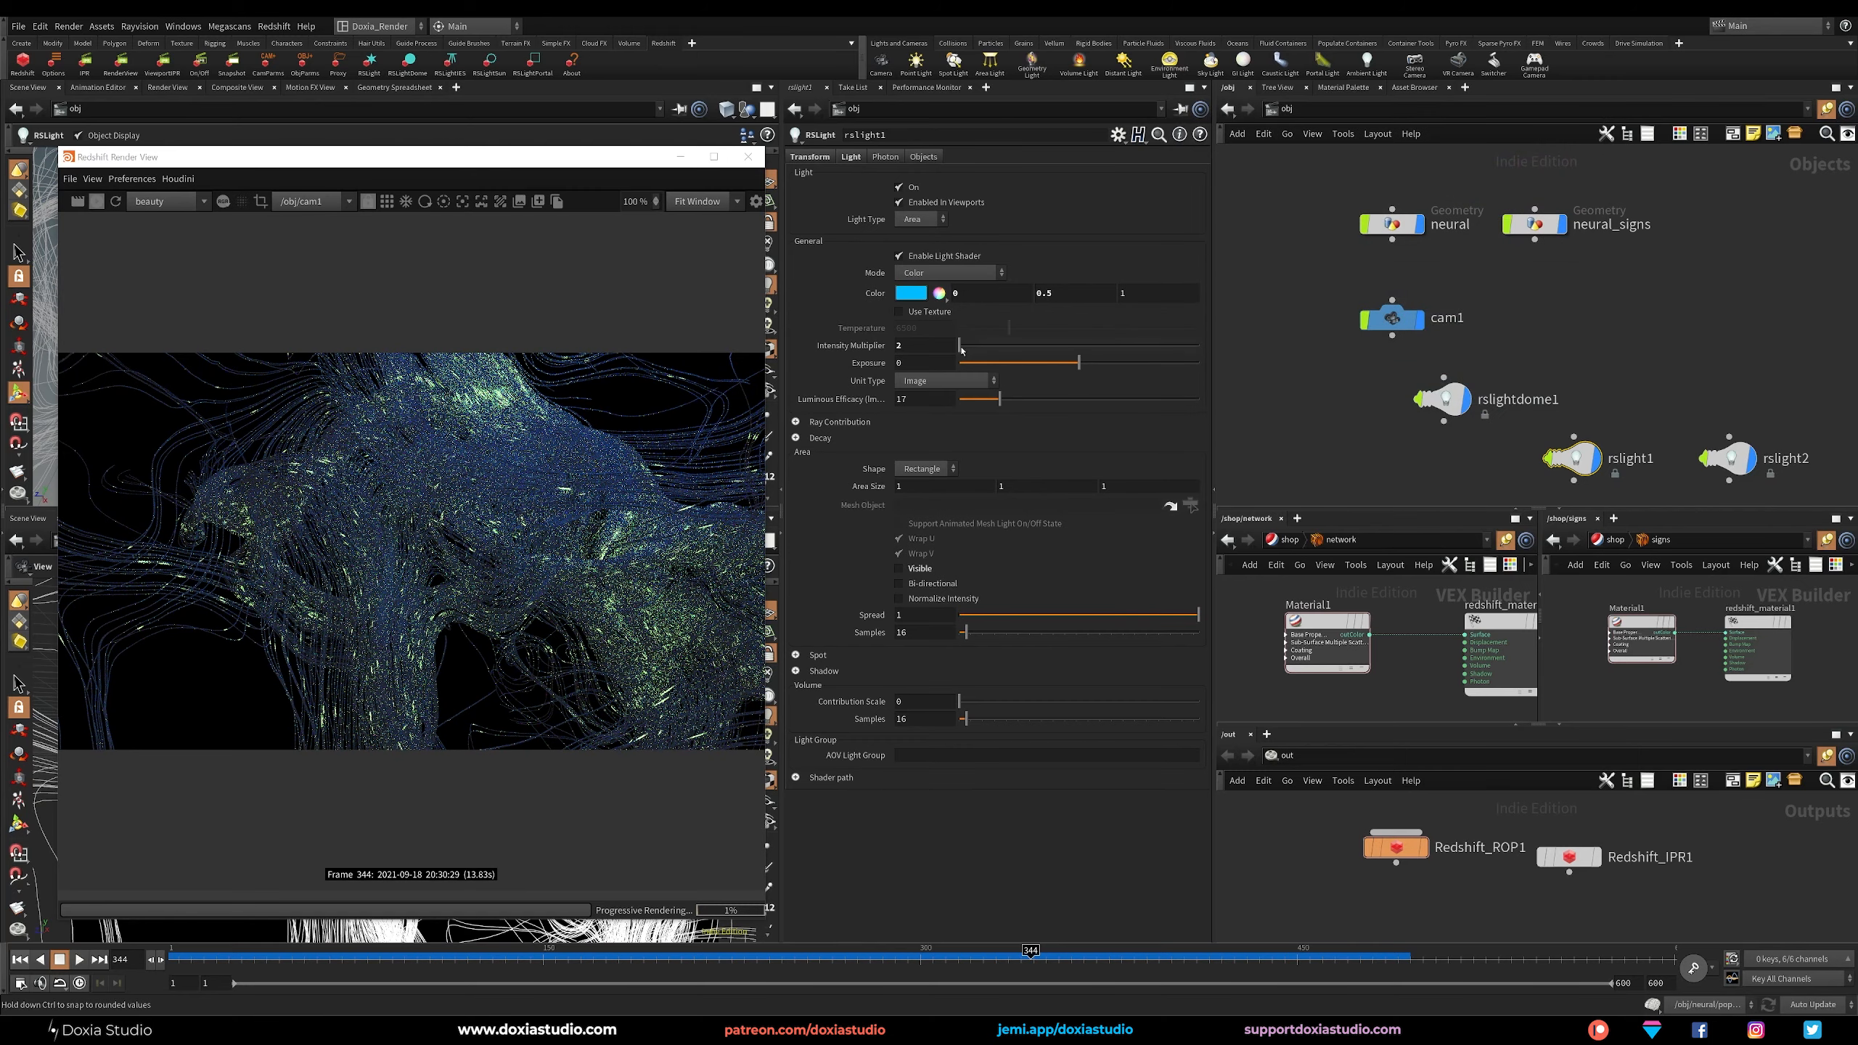
pyautogui.doubleClick(909, 346)
pyautogui.write('5')
pyautogui.press('Return')
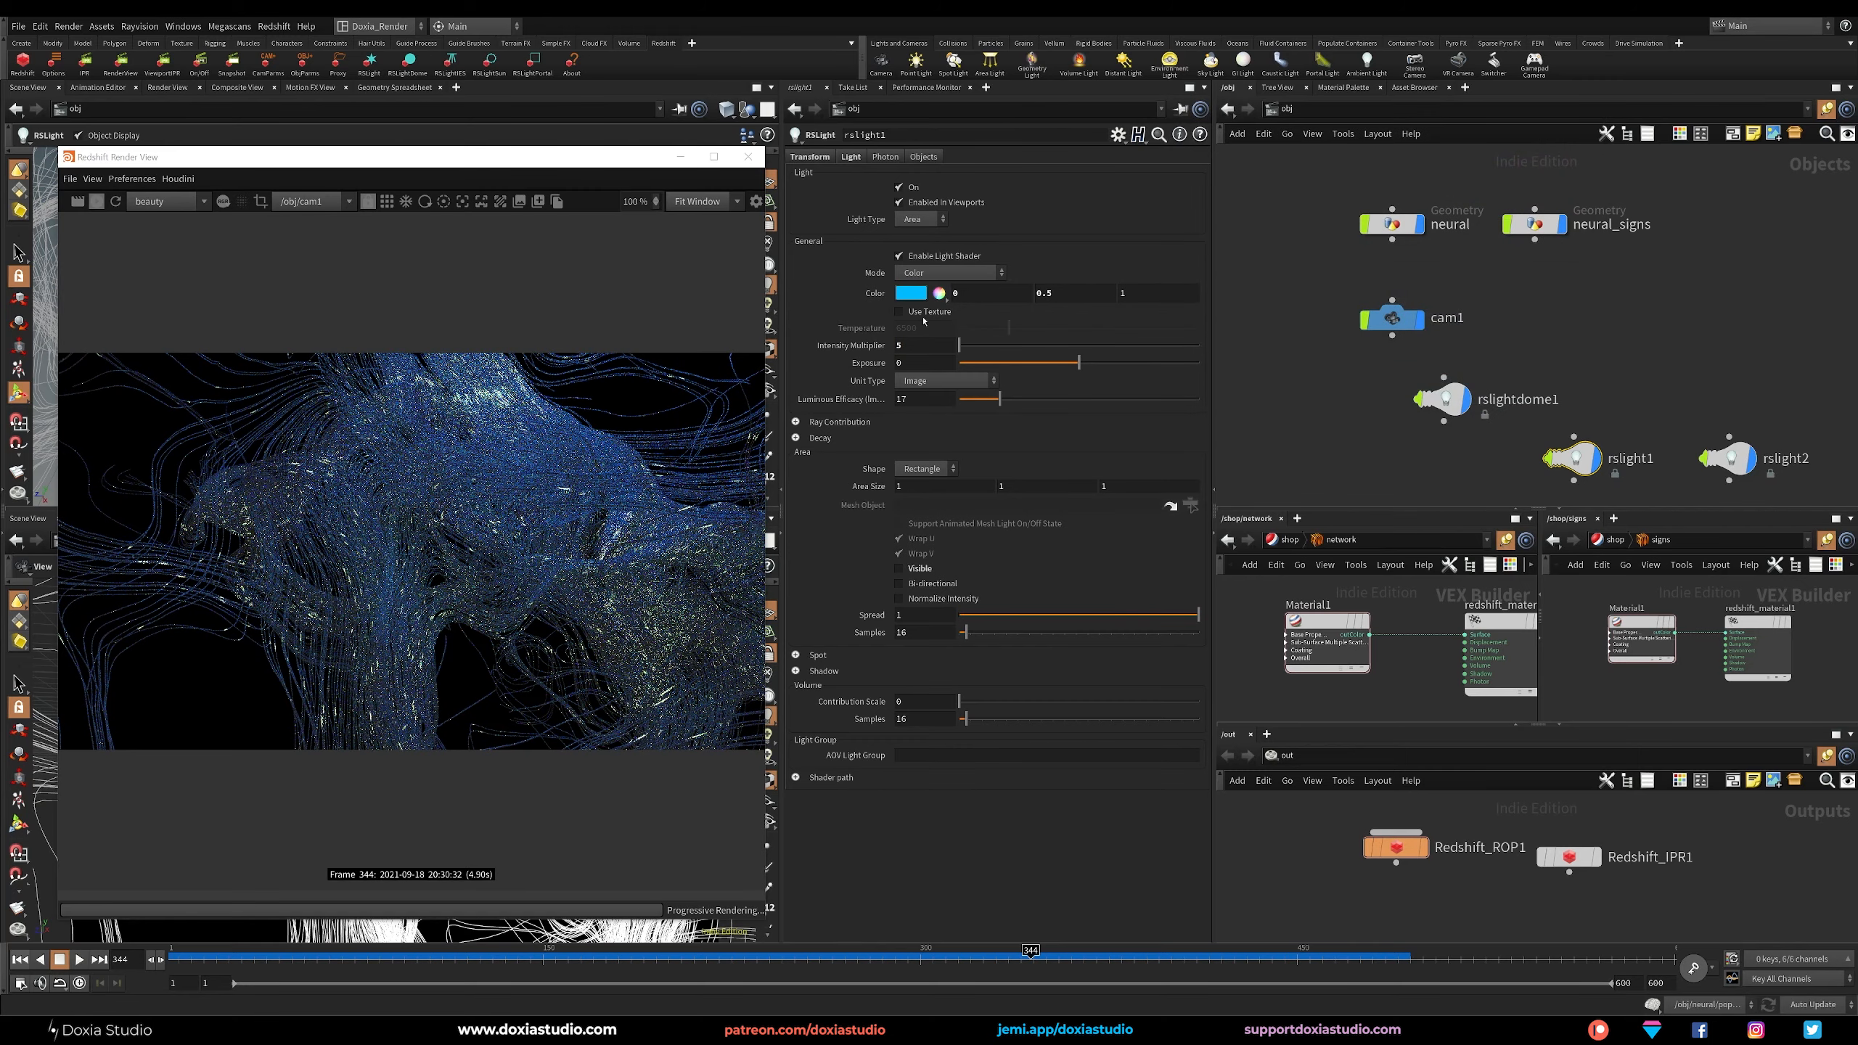
# Set rslight1's color to pure white (1, 1, 1) and close the color editor.
pyautogui.click(914, 292)
pyautogui.click(1577, 229)
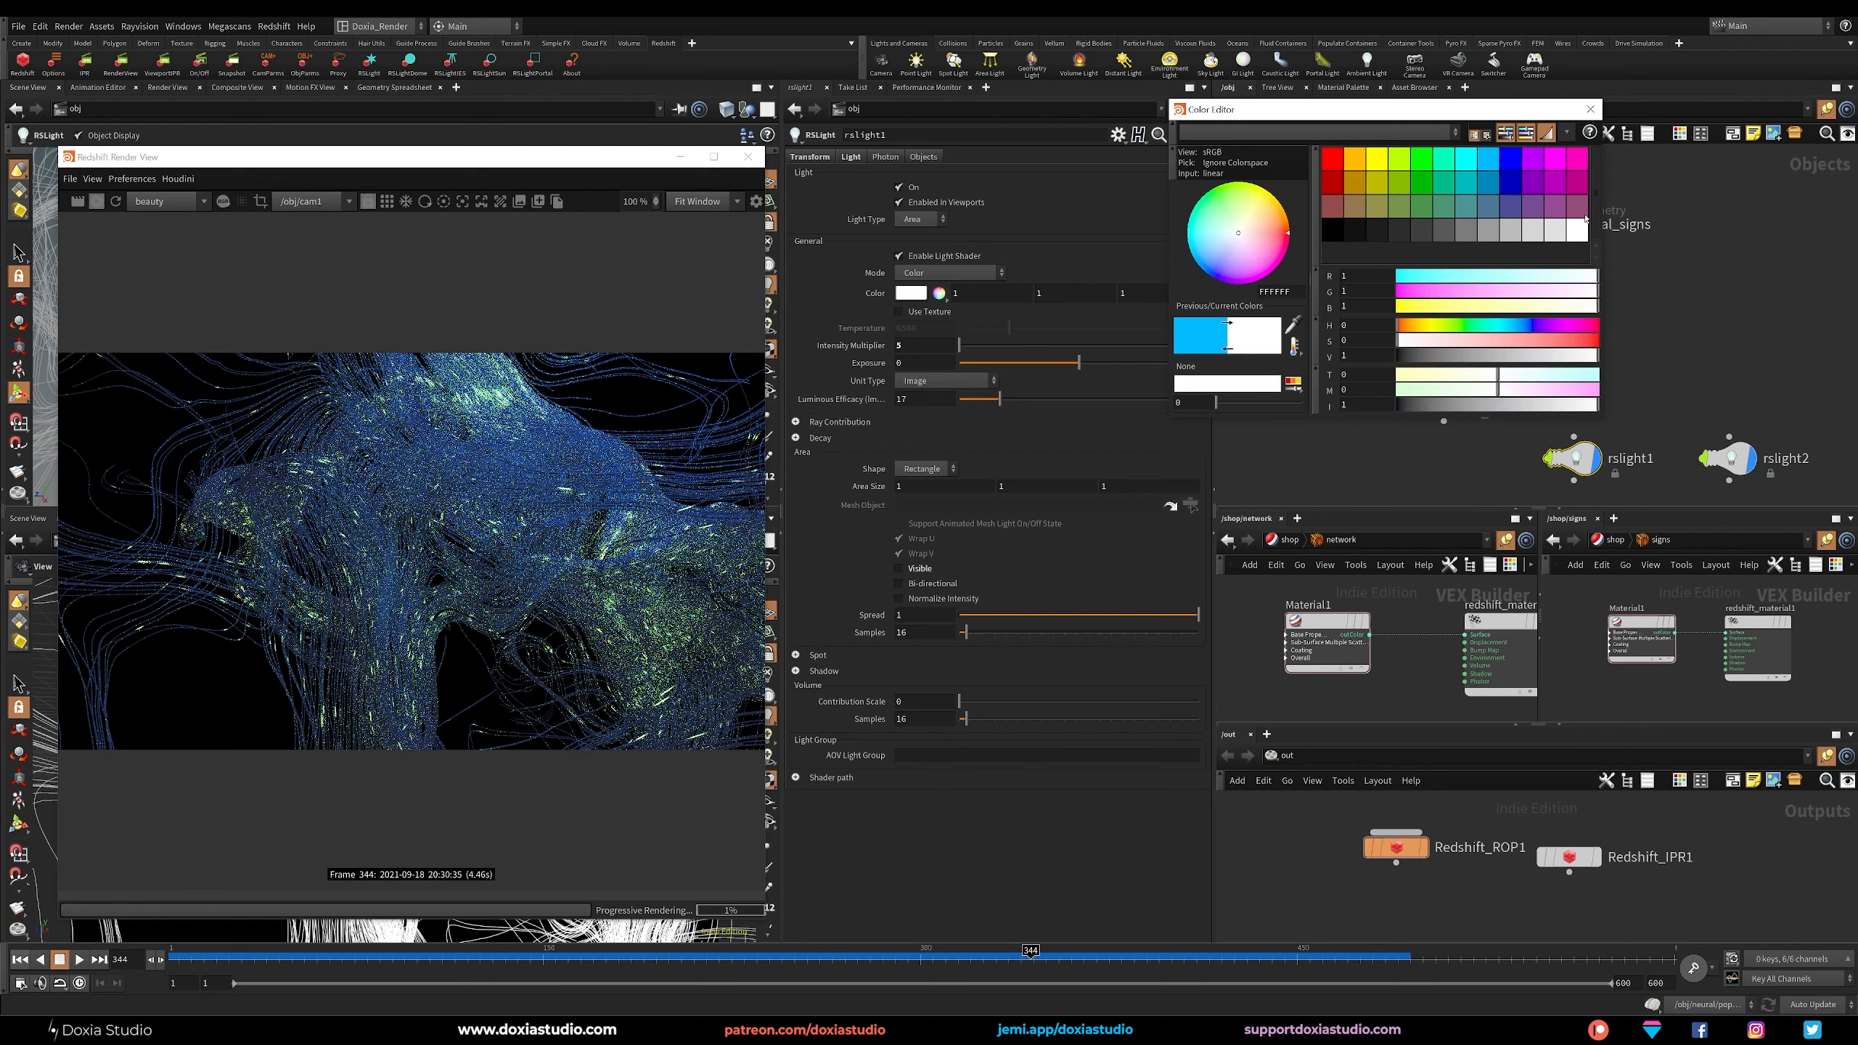
pyautogui.click(1588, 111)
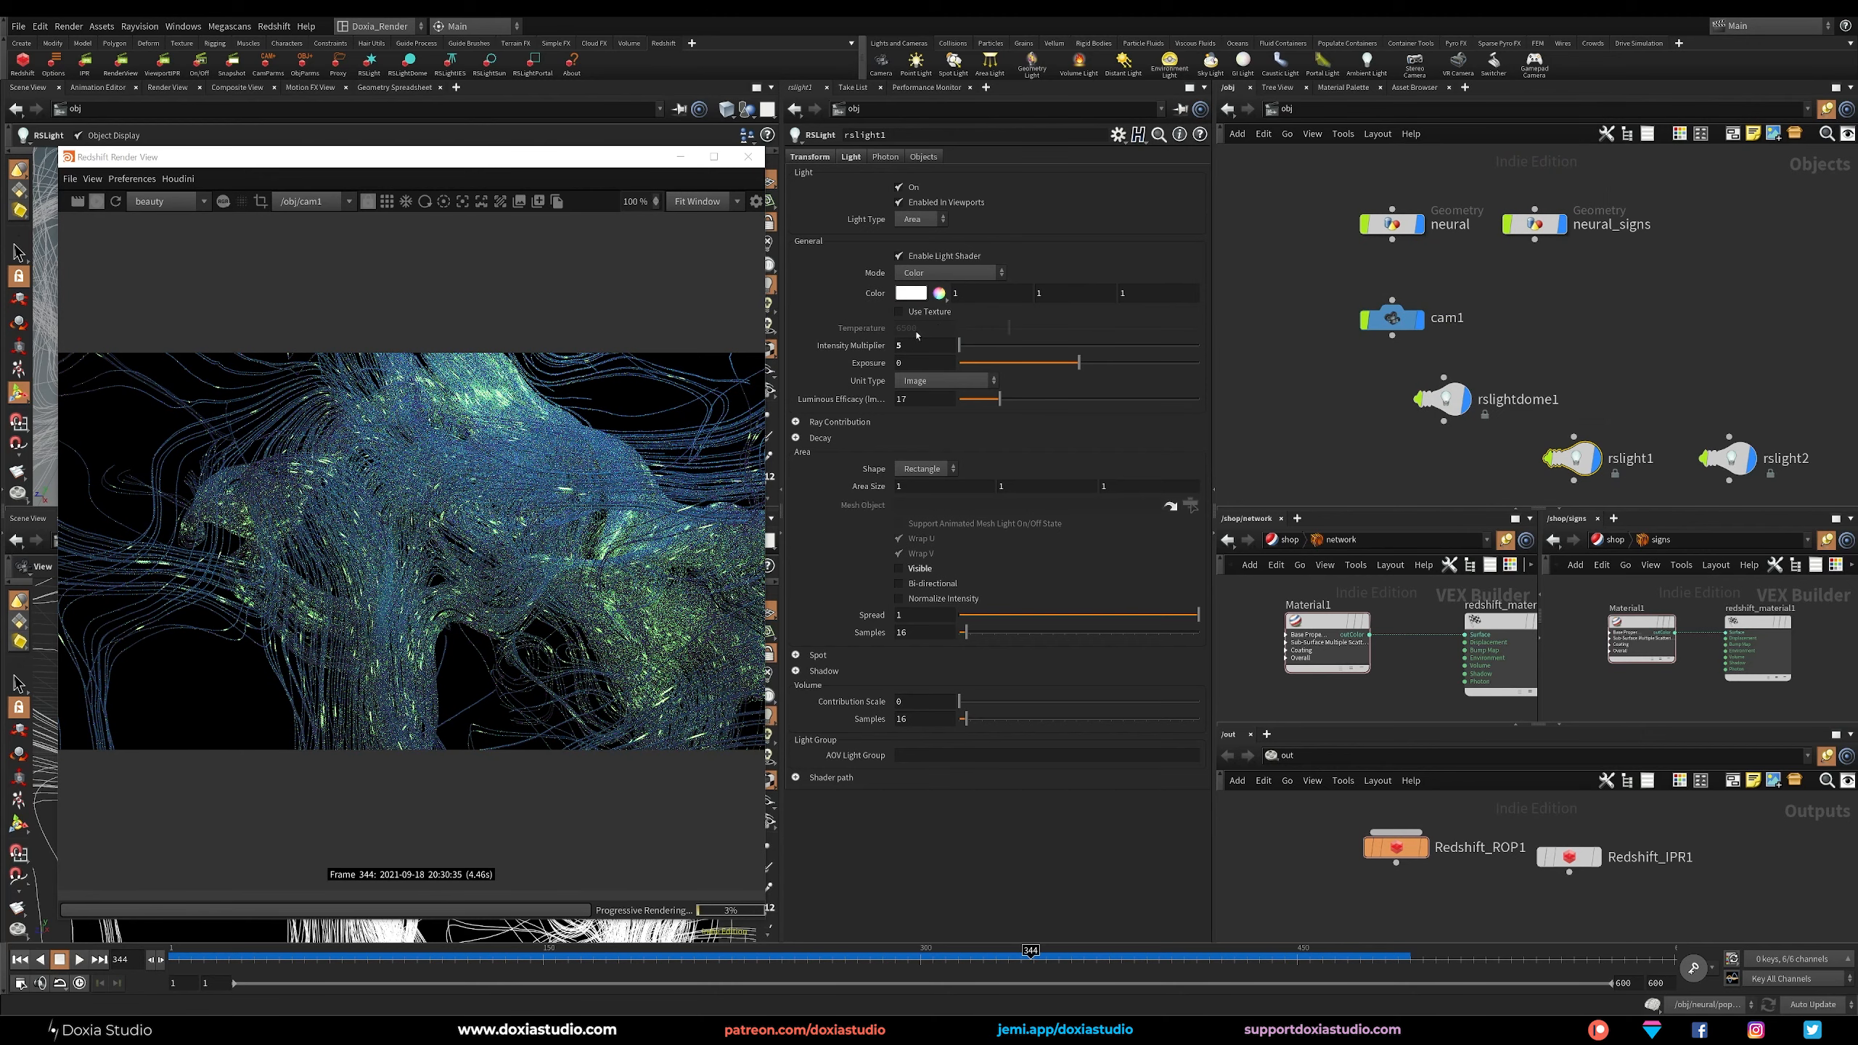
# Try thicker strands on the neural object with default scales of 0.01 and 0.005.
pyautogui.click(1392, 223)
pyautogui.moveTo(912, 264); pyautogui.dragTo(911, 264)
pyautogui.write('1')
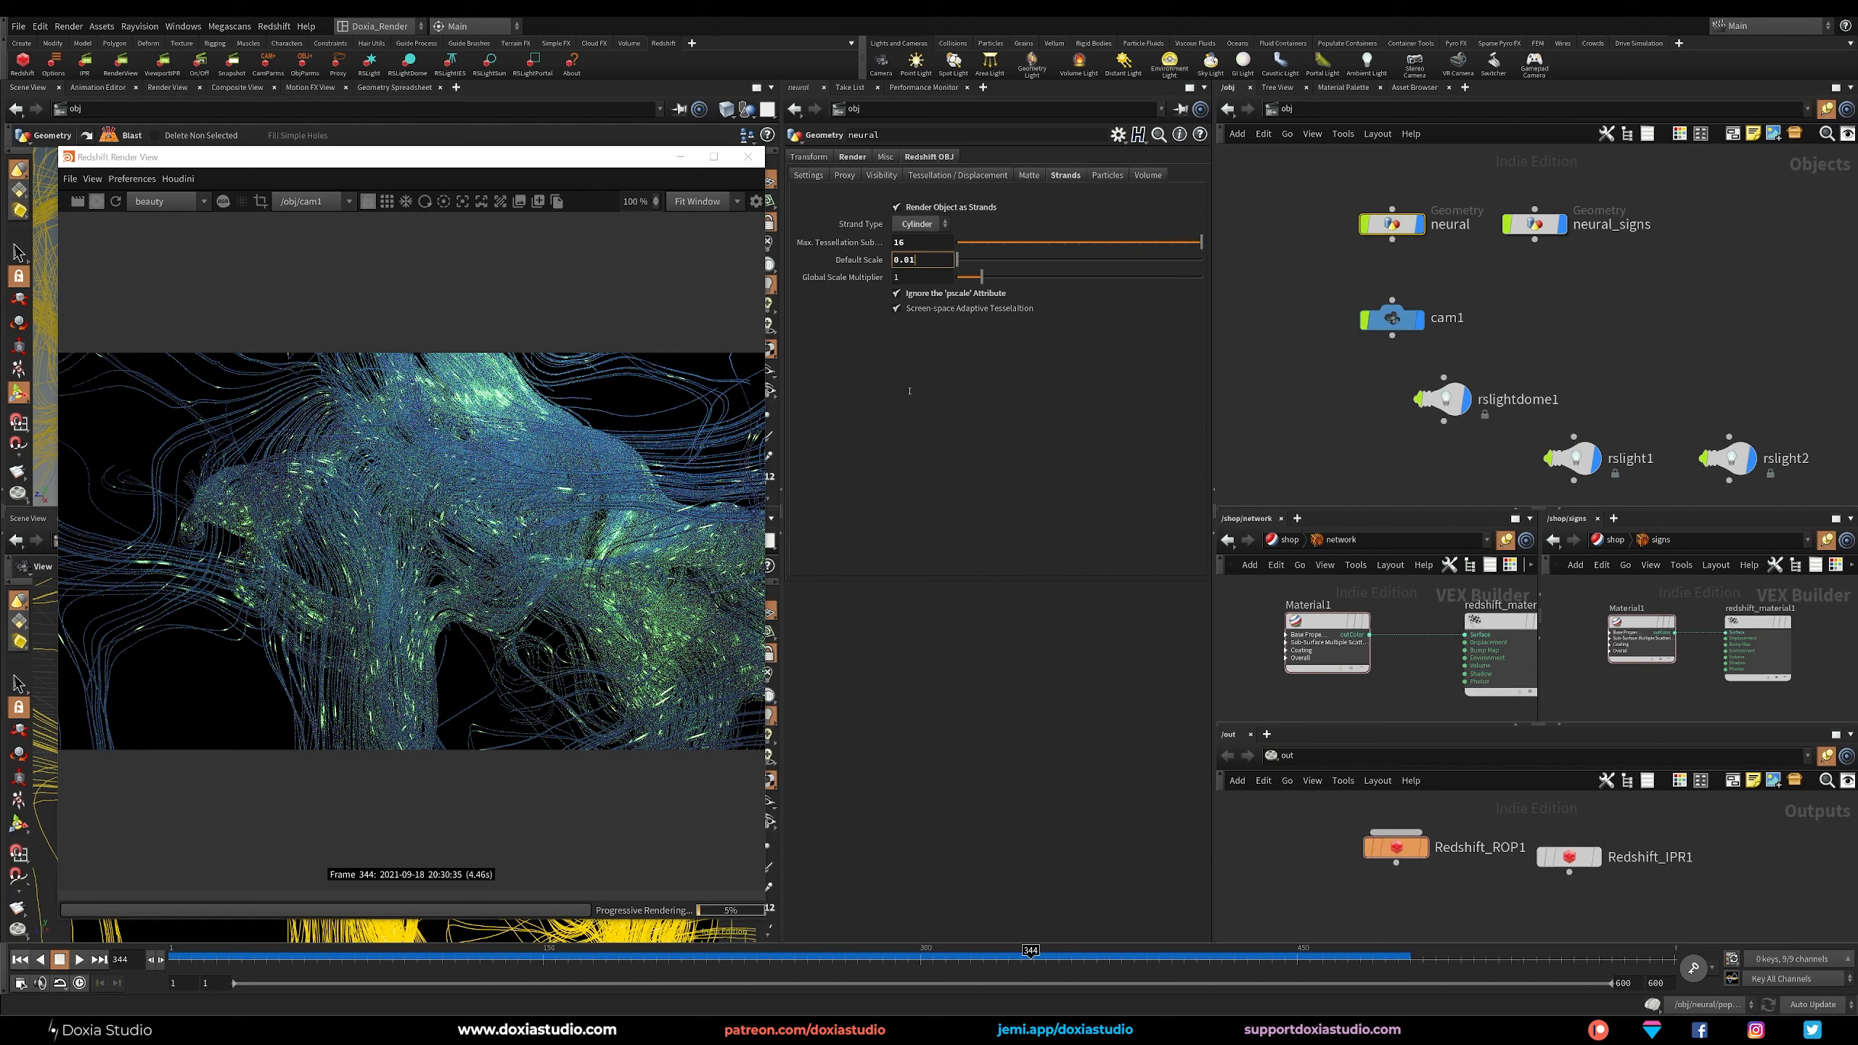
pyautogui.press('Return')
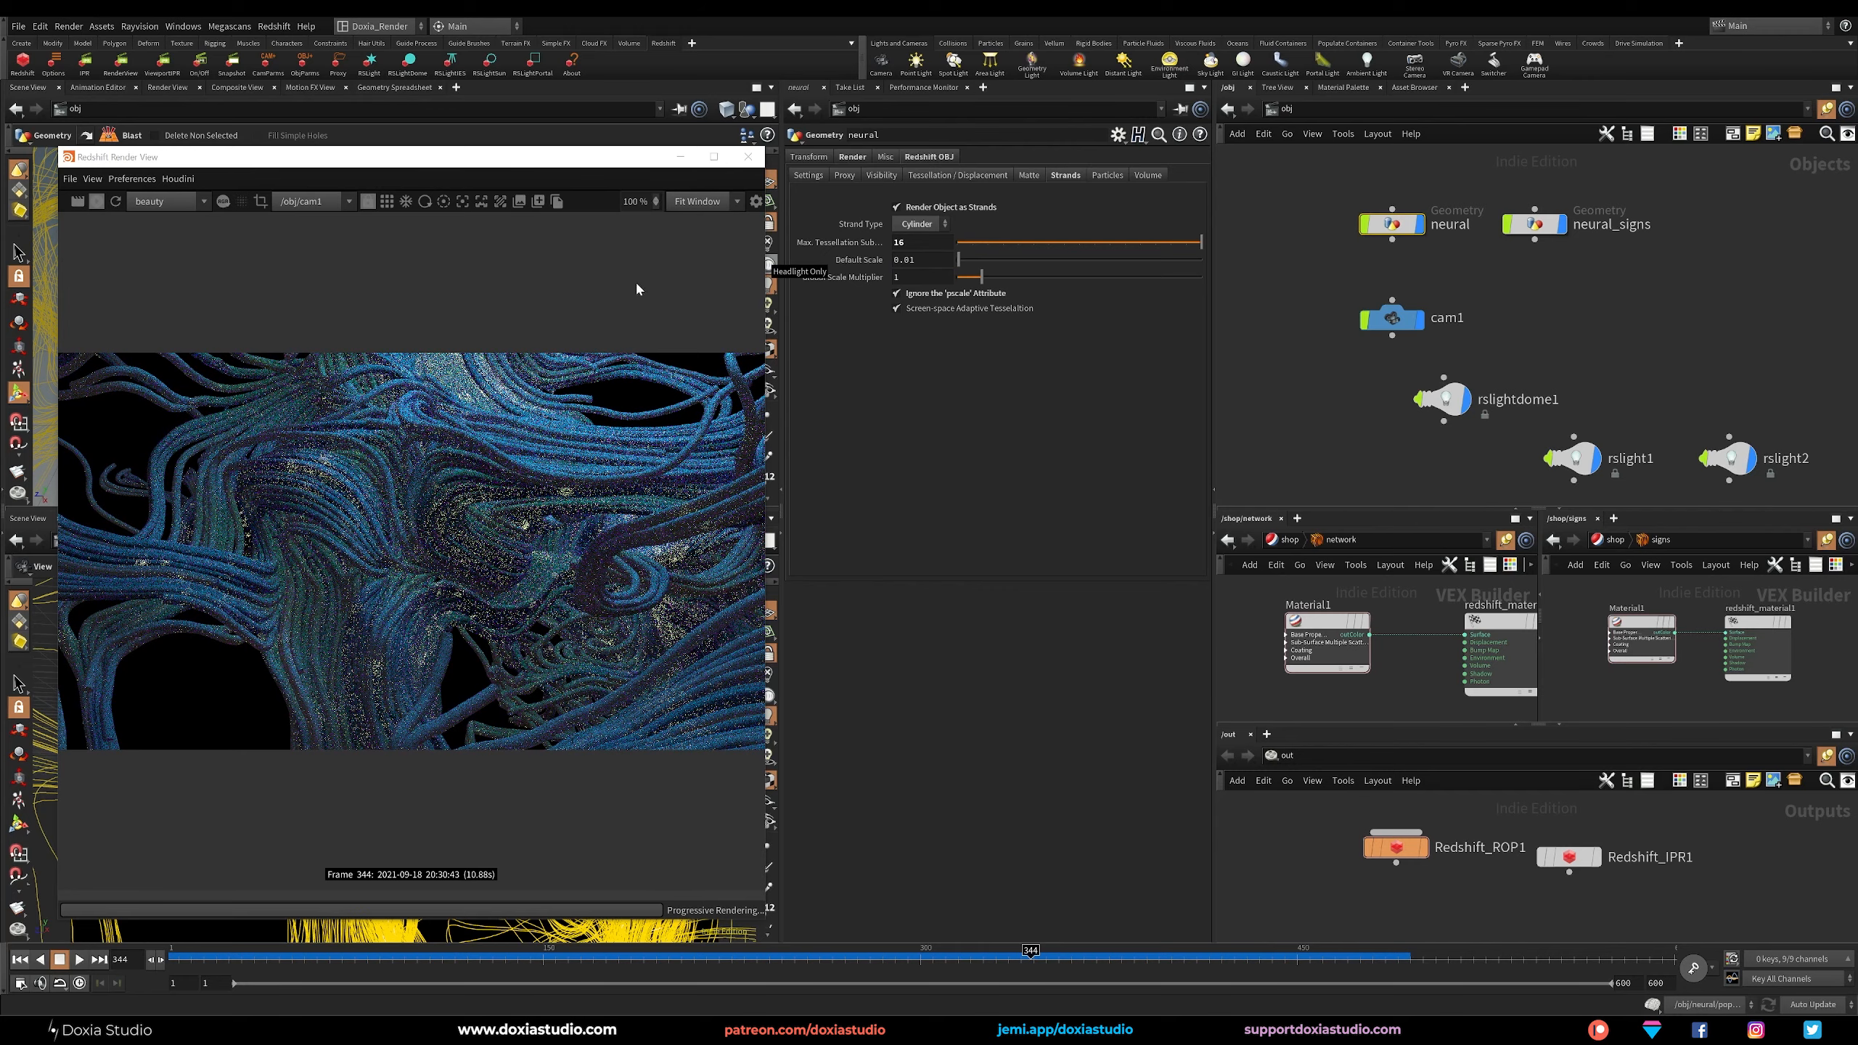
pyautogui.click(914, 260)
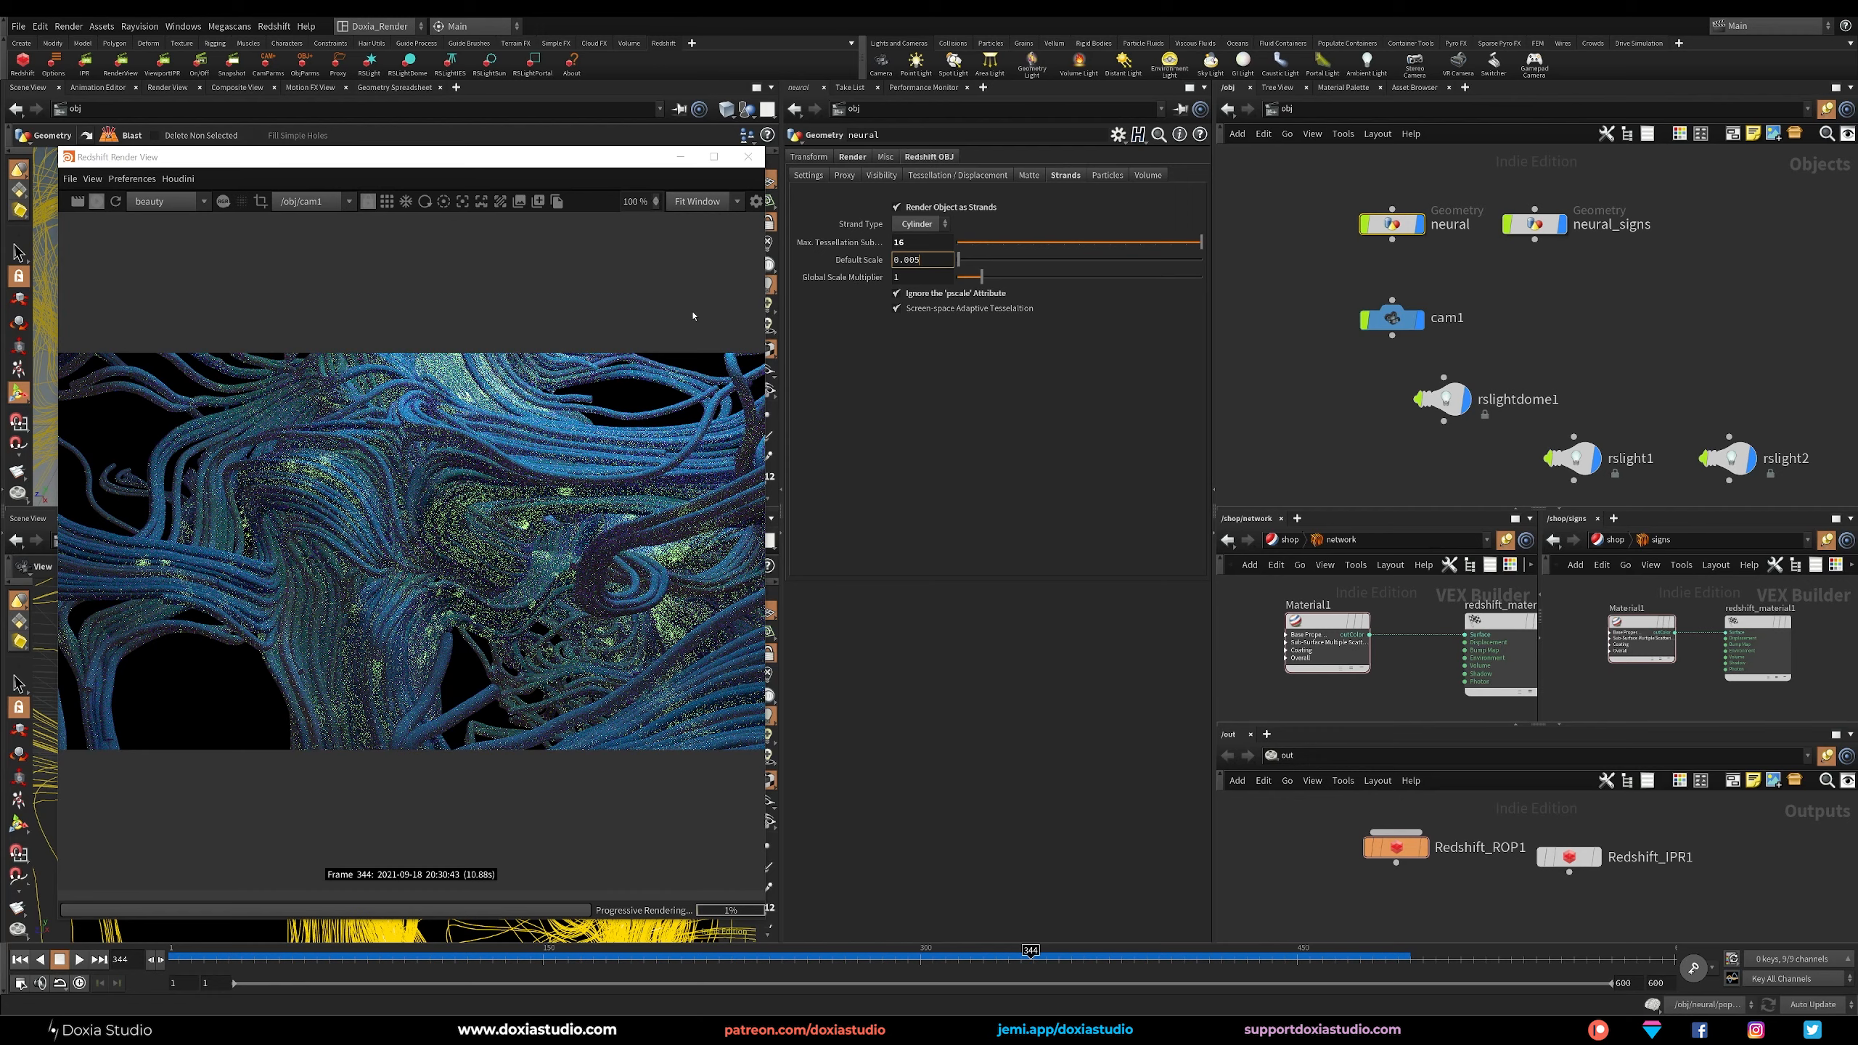
pyautogui.write('0.005')
pyautogui.press('Return')
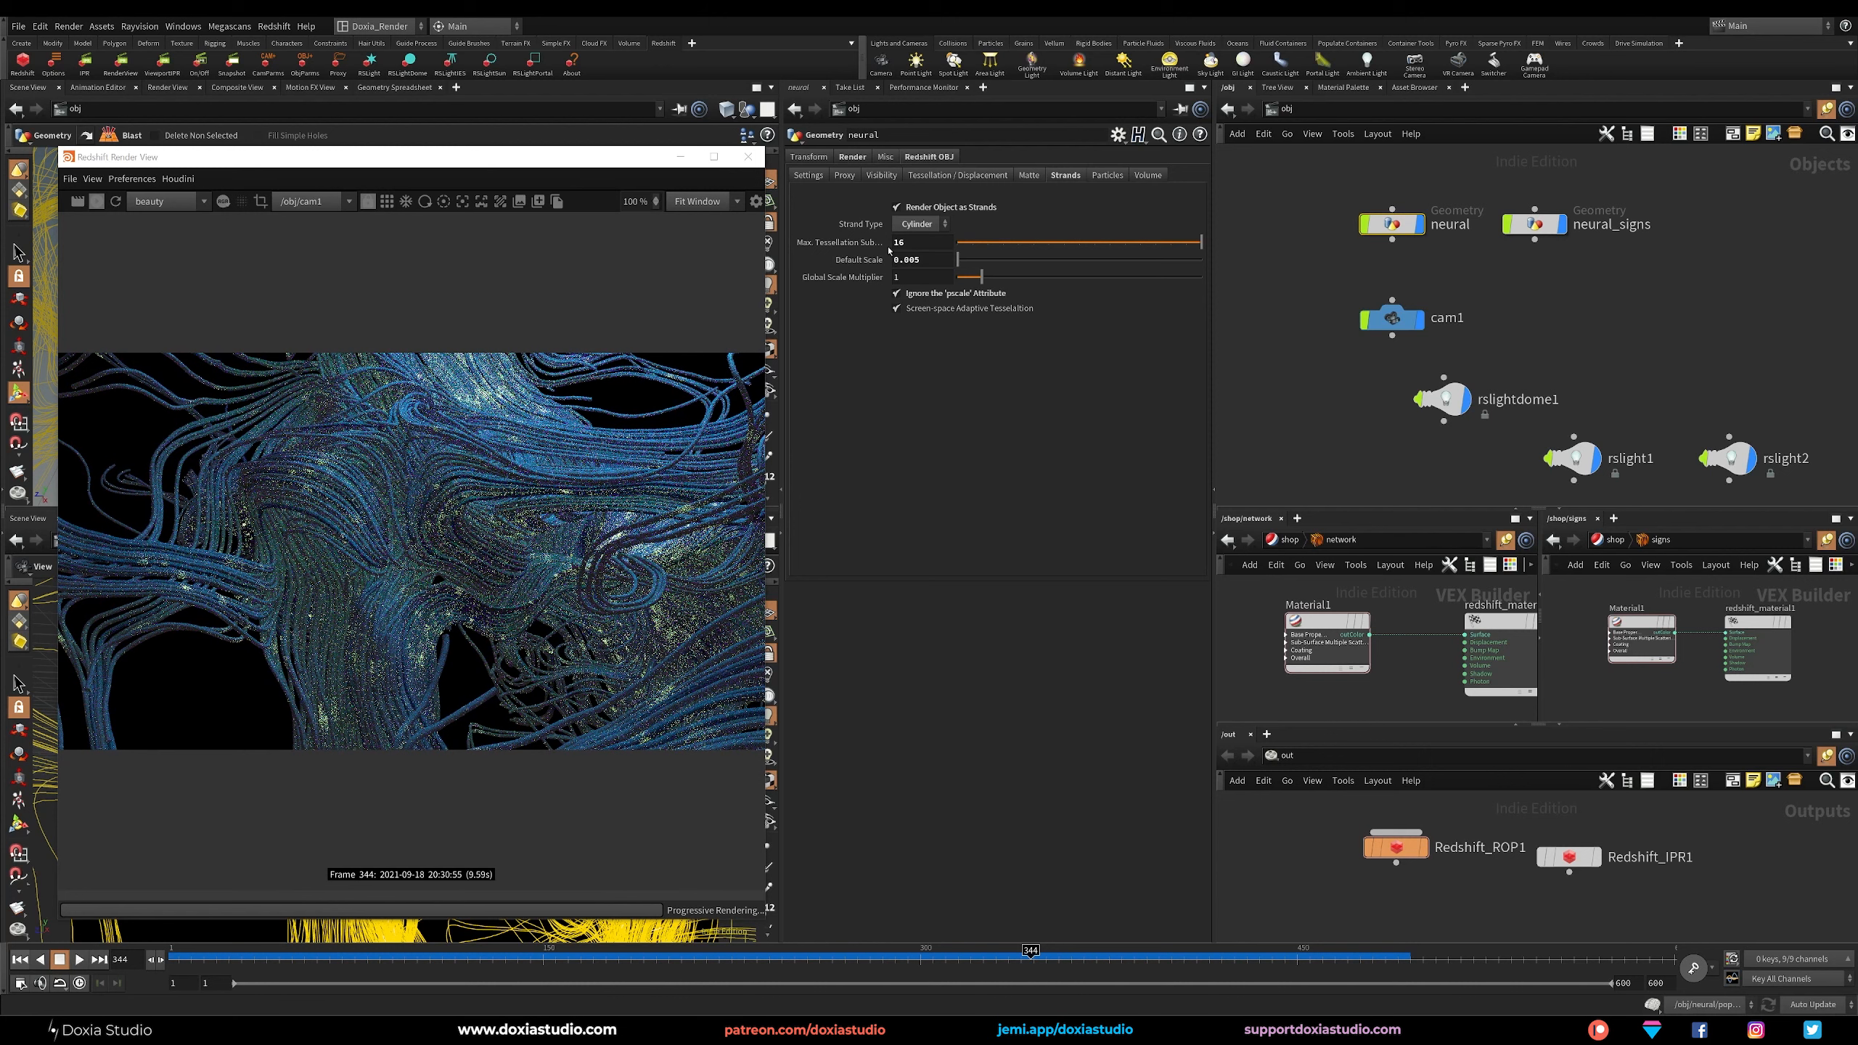
# Try a default strand scale of 0.002 on the neural object, and return it to 0.001.
pyautogui.click(916, 260)
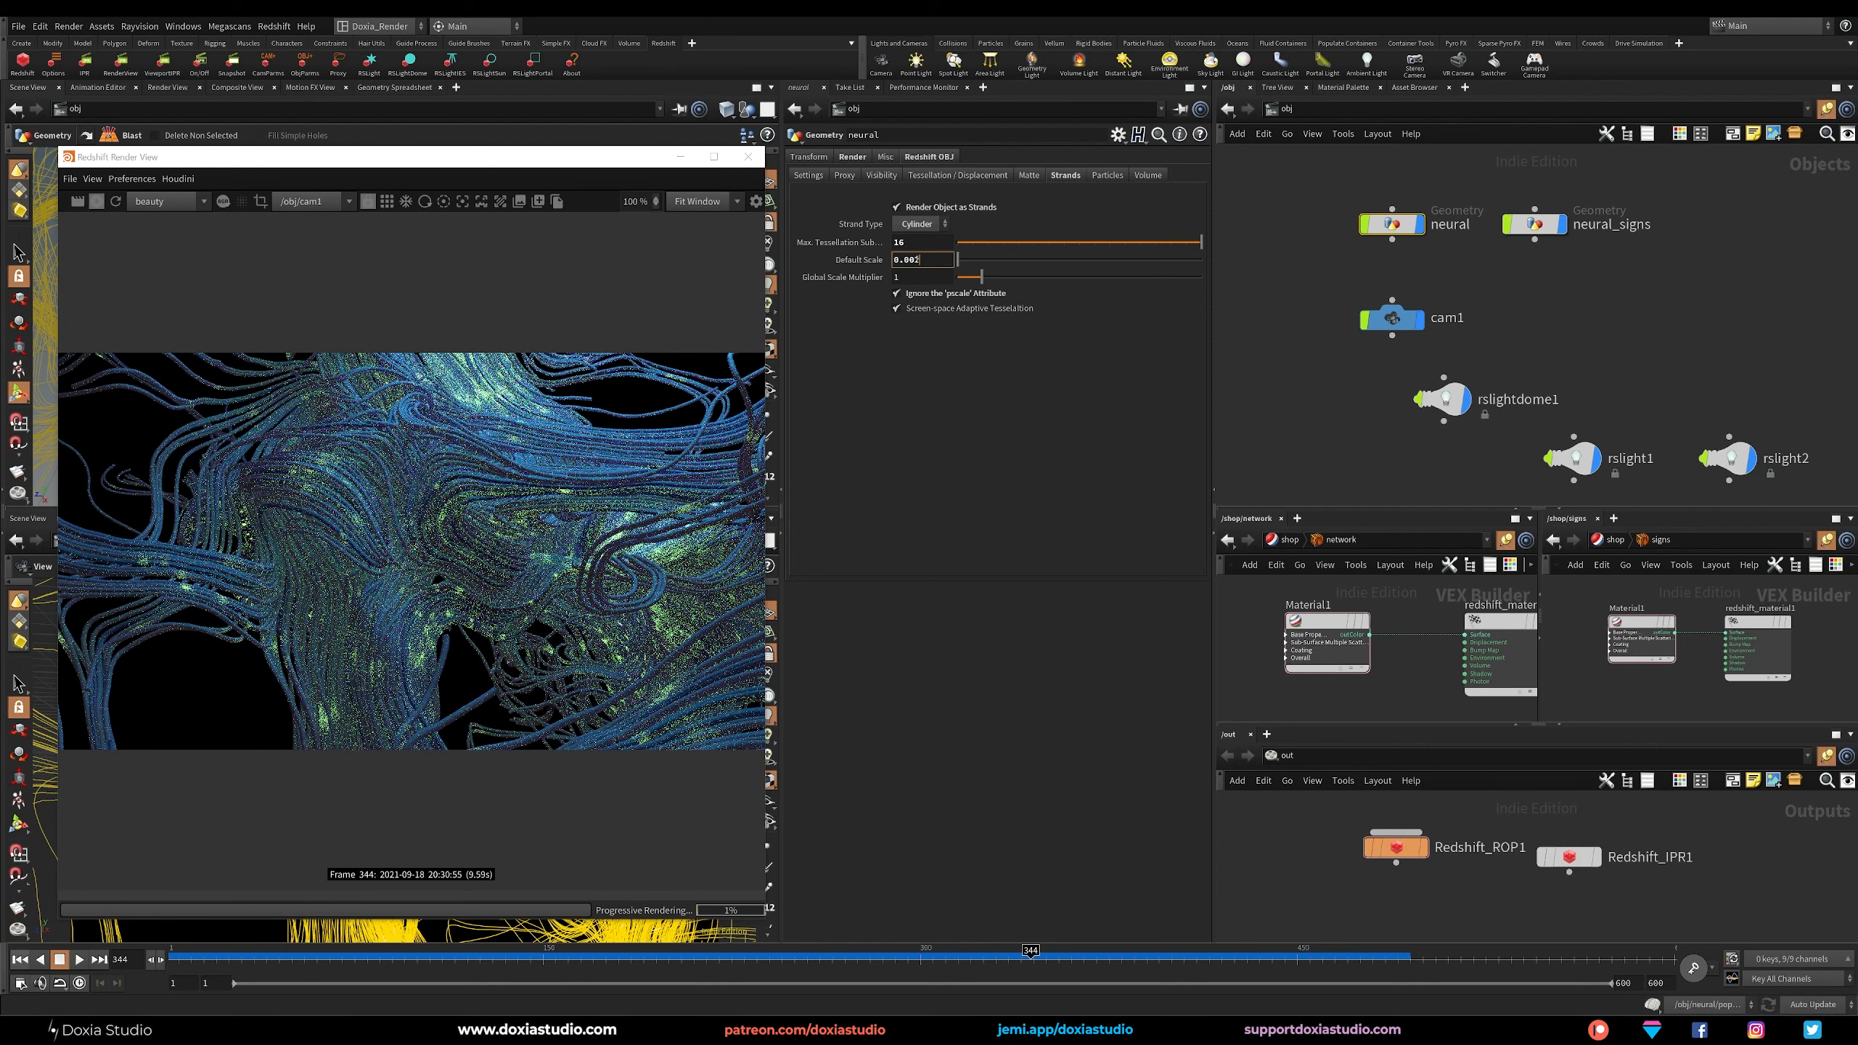
pyautogui.press('Return')
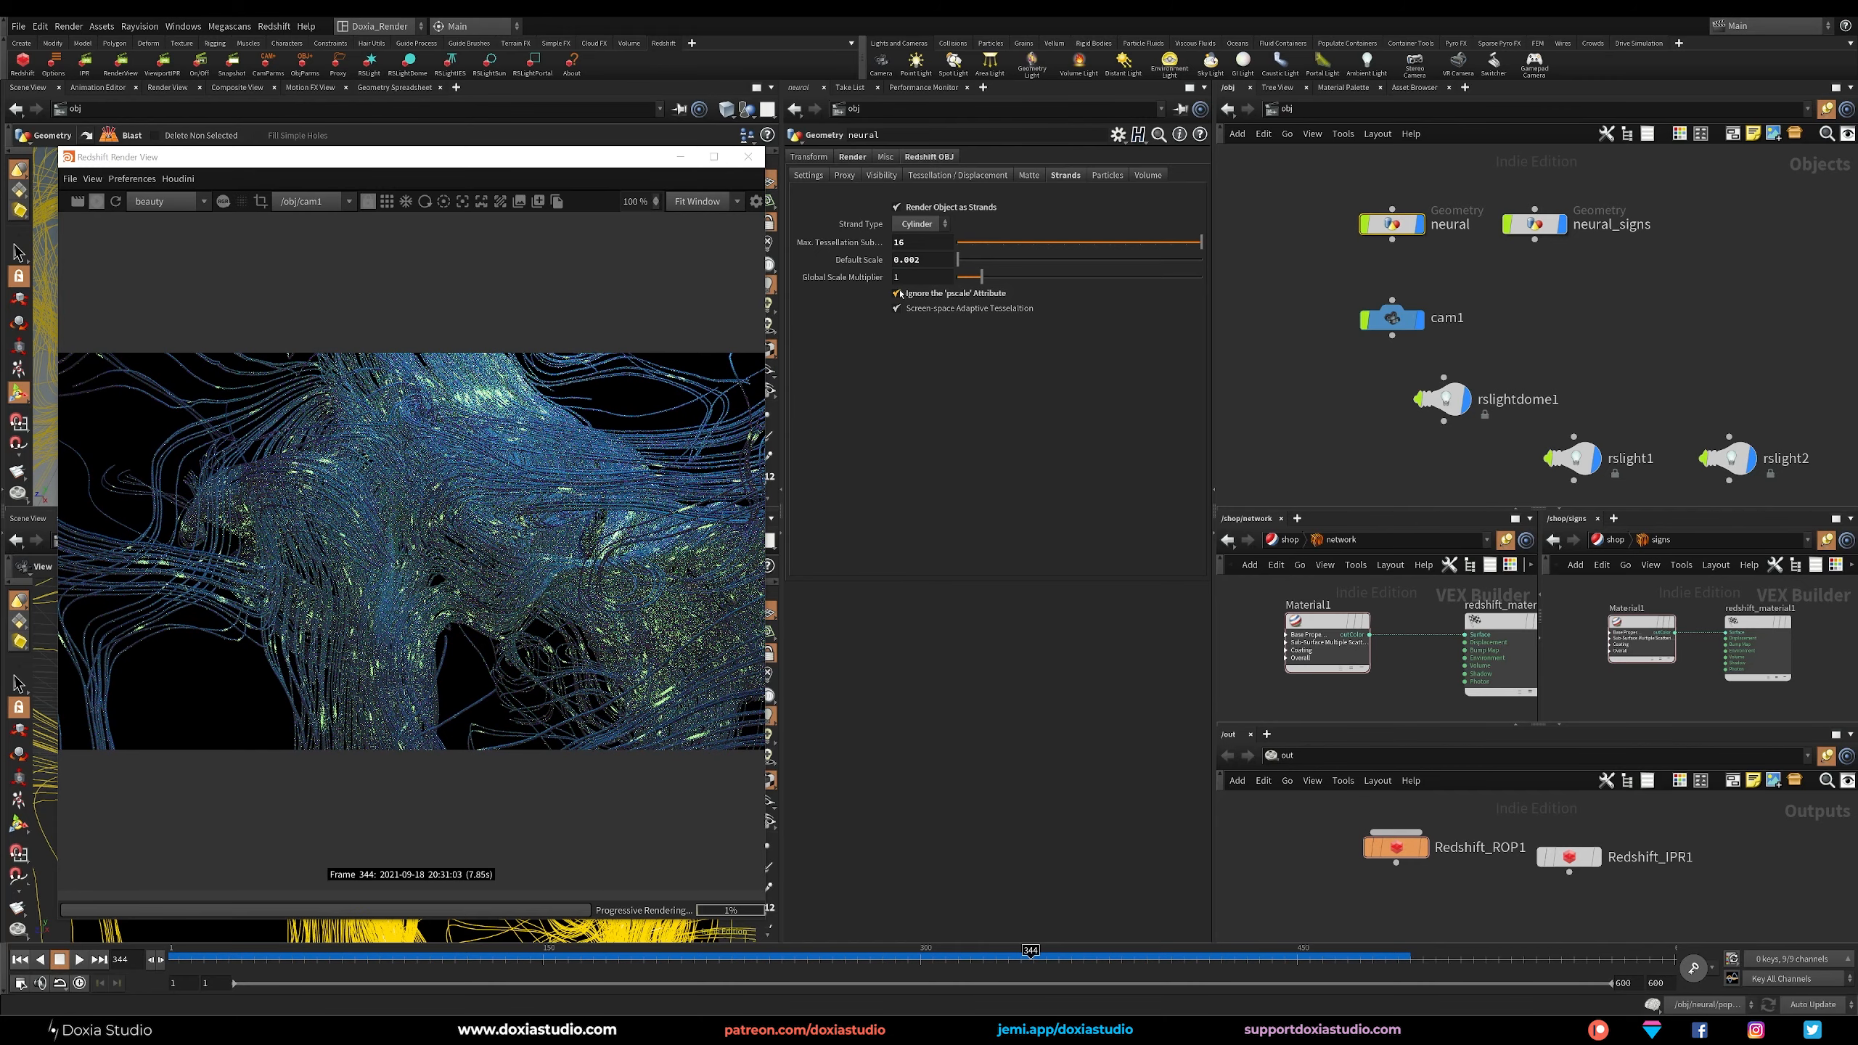
pyautogui.moveTo(921, 265); pyautogui.dragTo(913, 267)
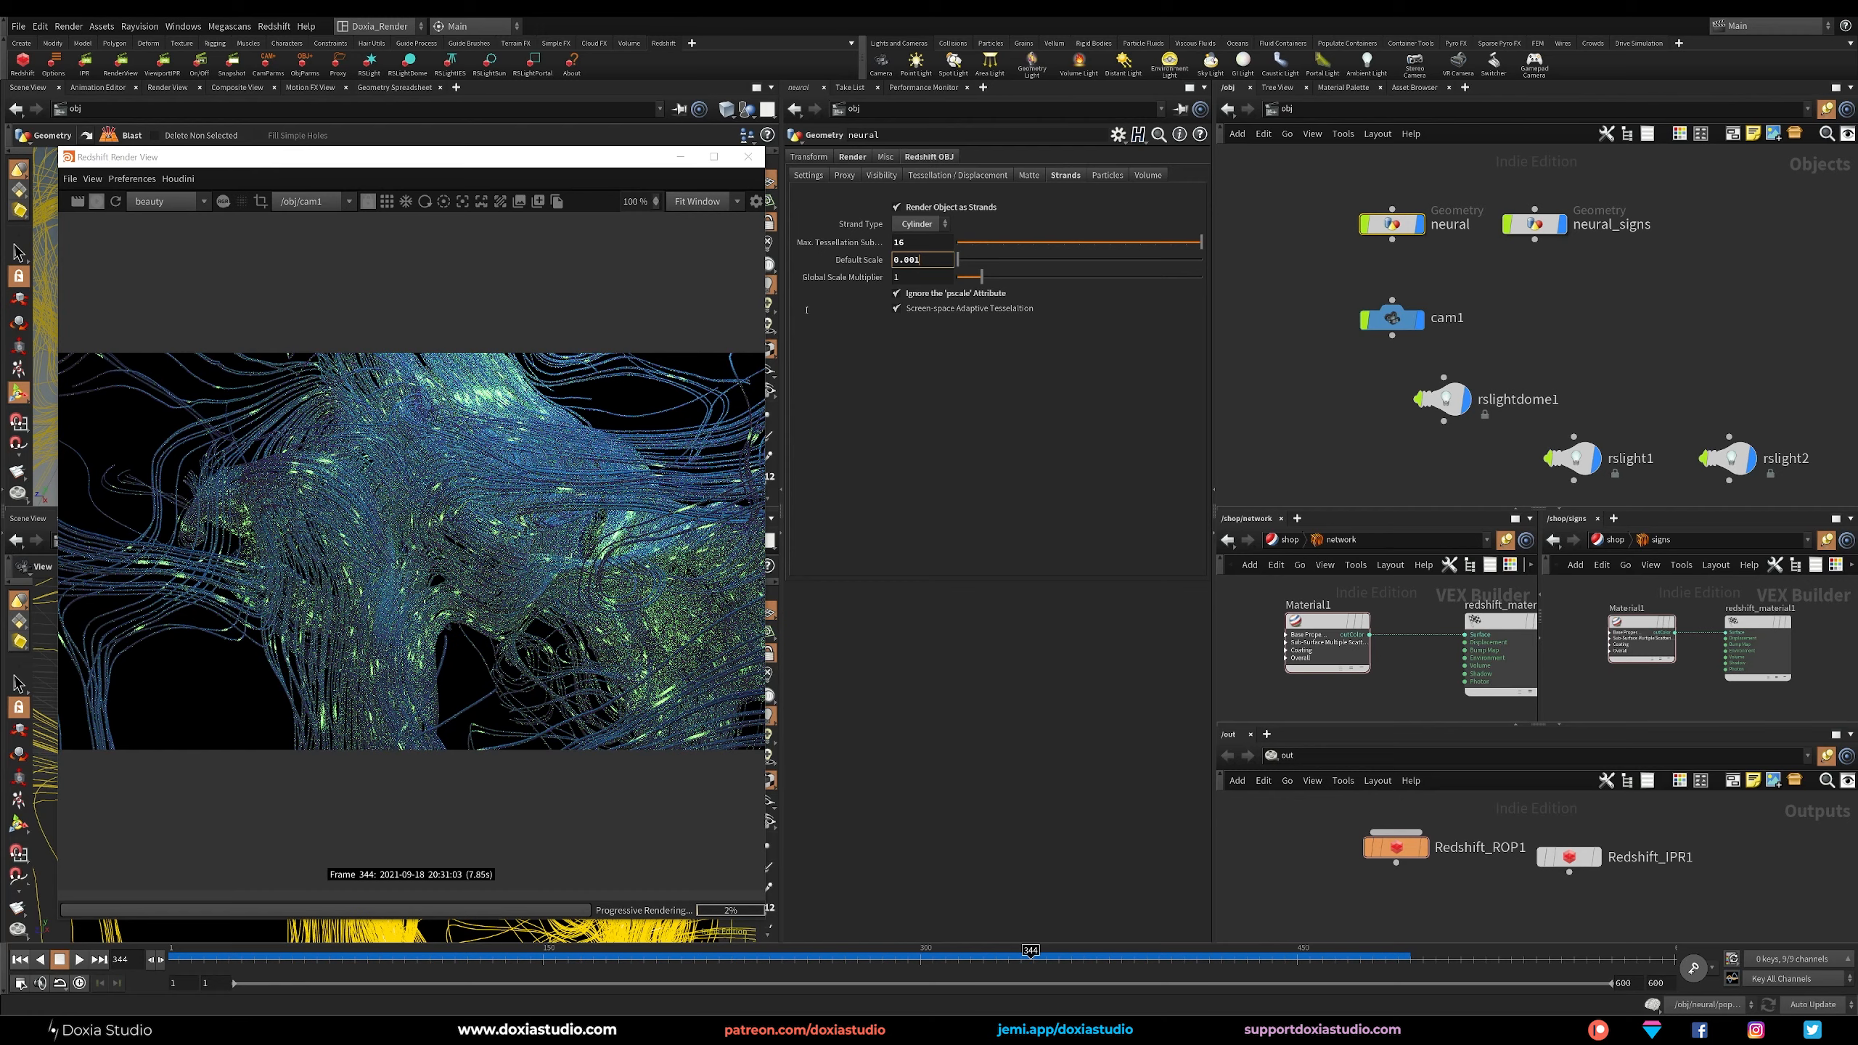
pyautogui.press('Return')
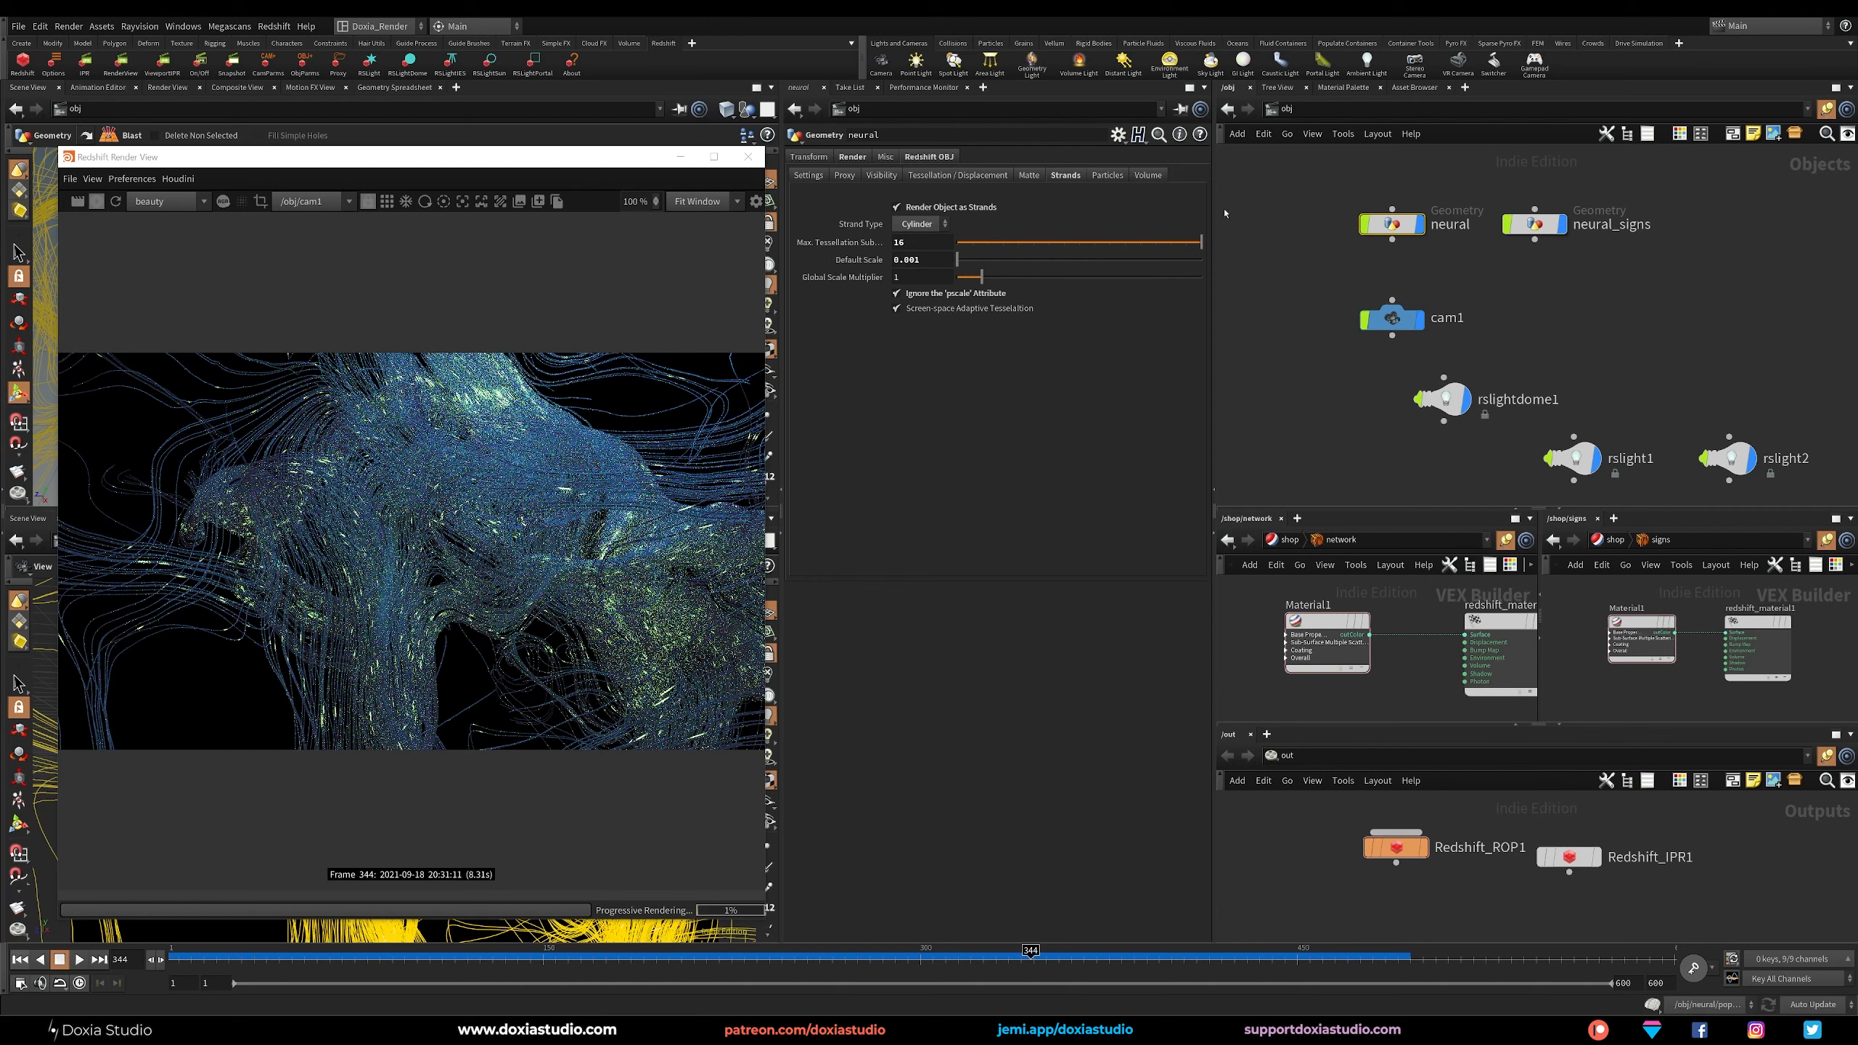
# Show the neural_signs strand settings and reframe the camera view closer on the neural structure for the preview render.
pyautogui.click(1536, 224)
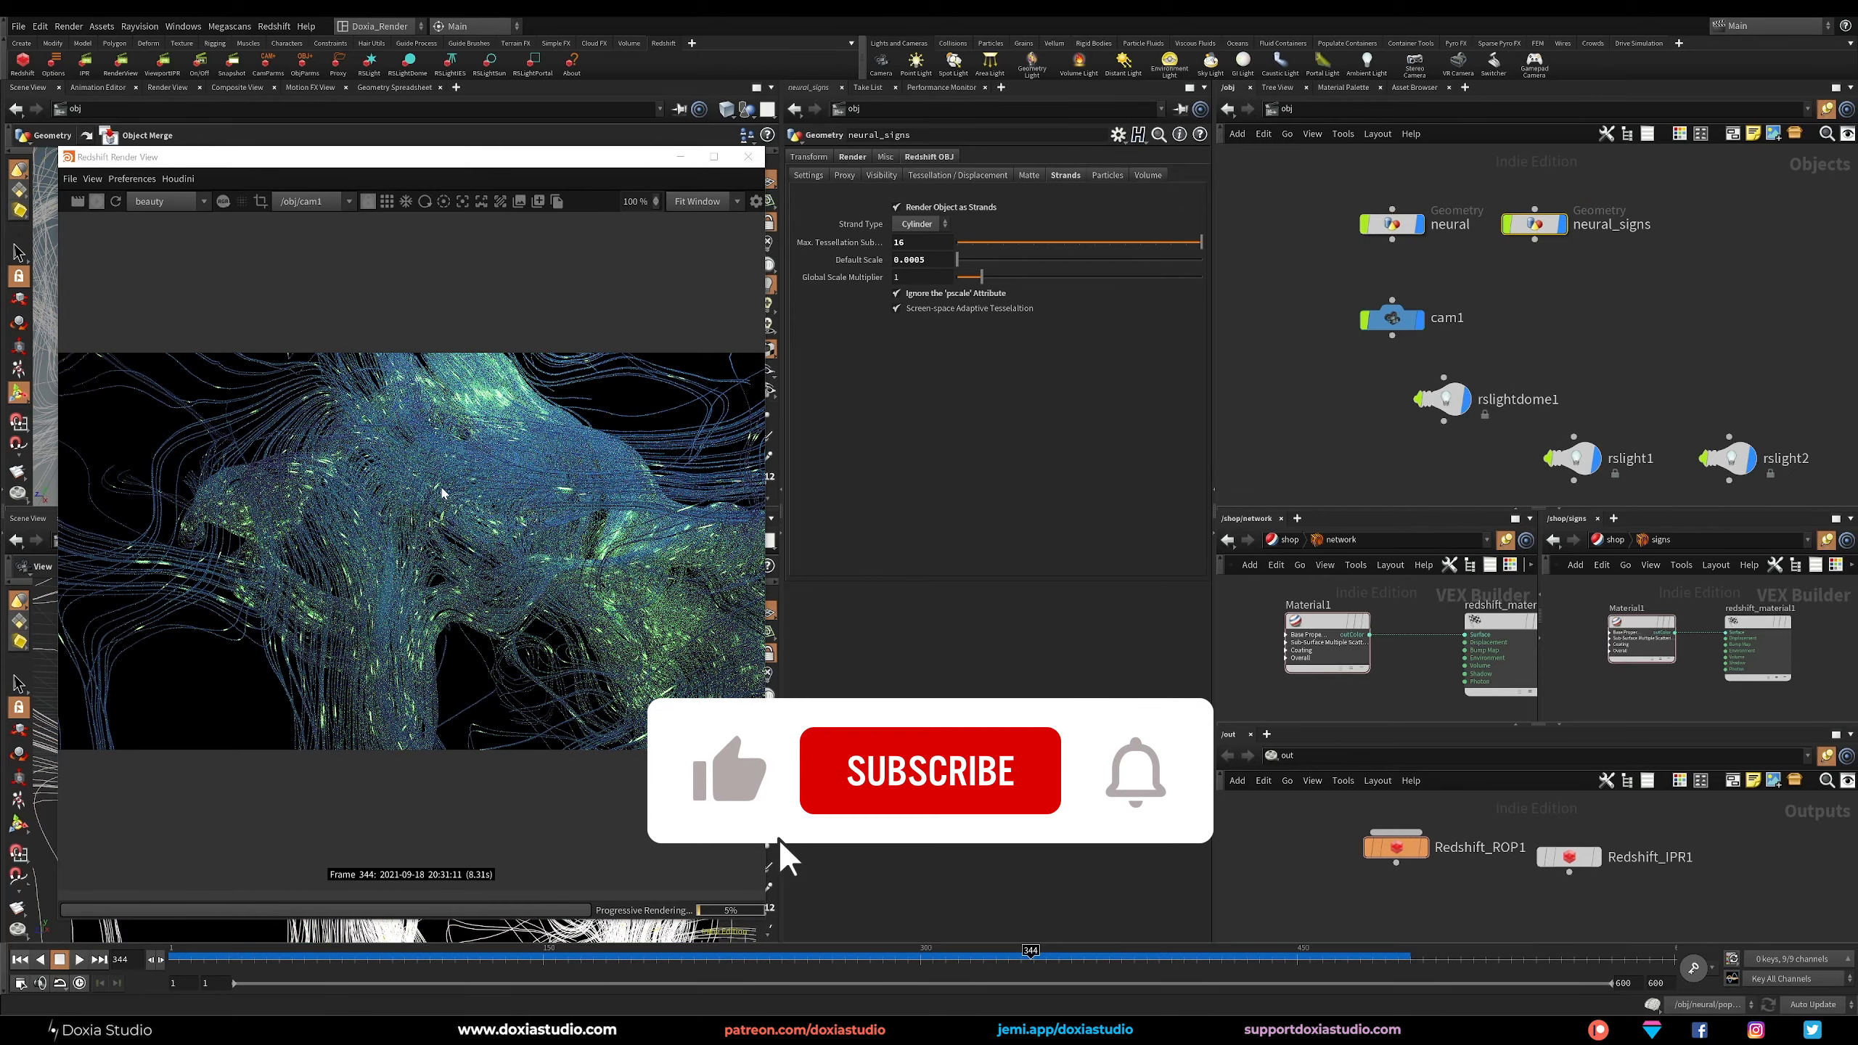
pyautogui.moveTo(549, 161); pyautogui.dragTo(1289, 165)
pyautogui.moveTo(454, 739); pyautogui.dragTo(545, 750, button='right')
pyautogui.moveTo(513, 754); pyautogui.dragTo(430, 664)
pyautogui.moveTo(1180, 168); pyautogui.dragTo(427, 199)
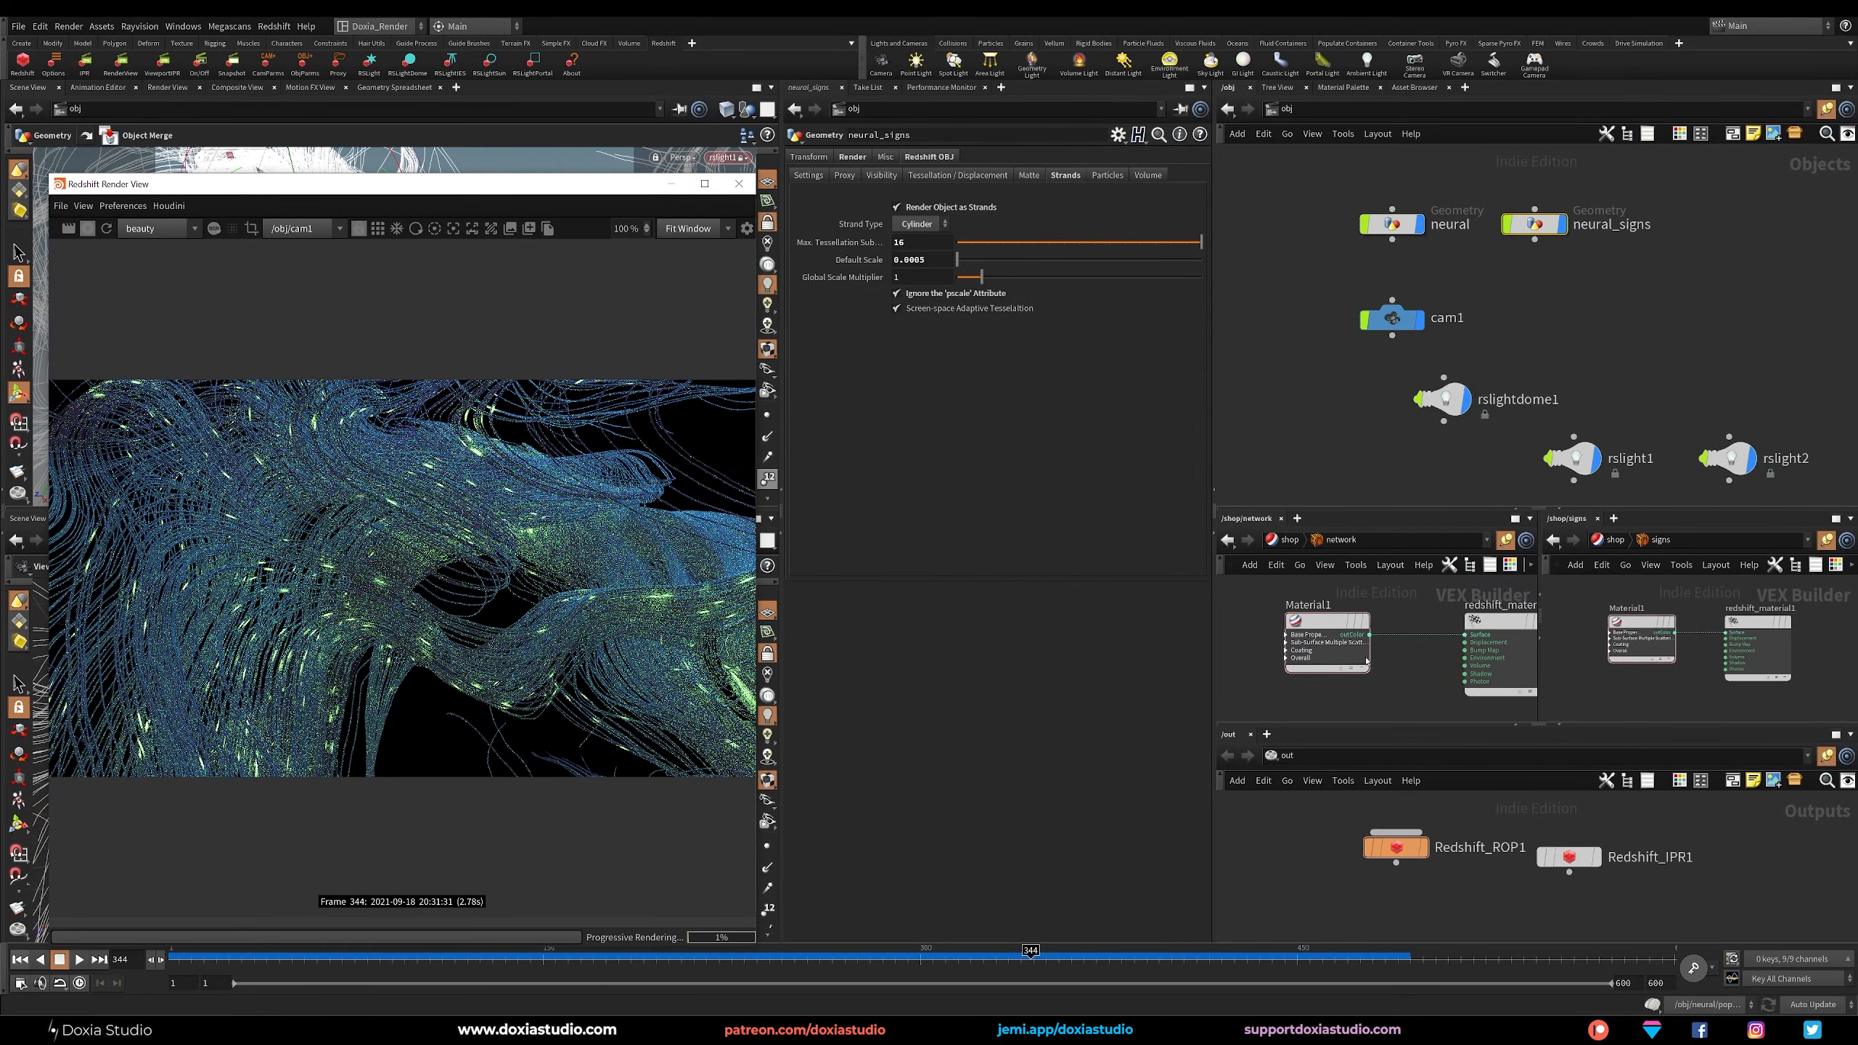
# Lower the network material's sheen weight to about 0.384 and its reflection weight to about 0.87.
pyautogui.click(1311, 644)
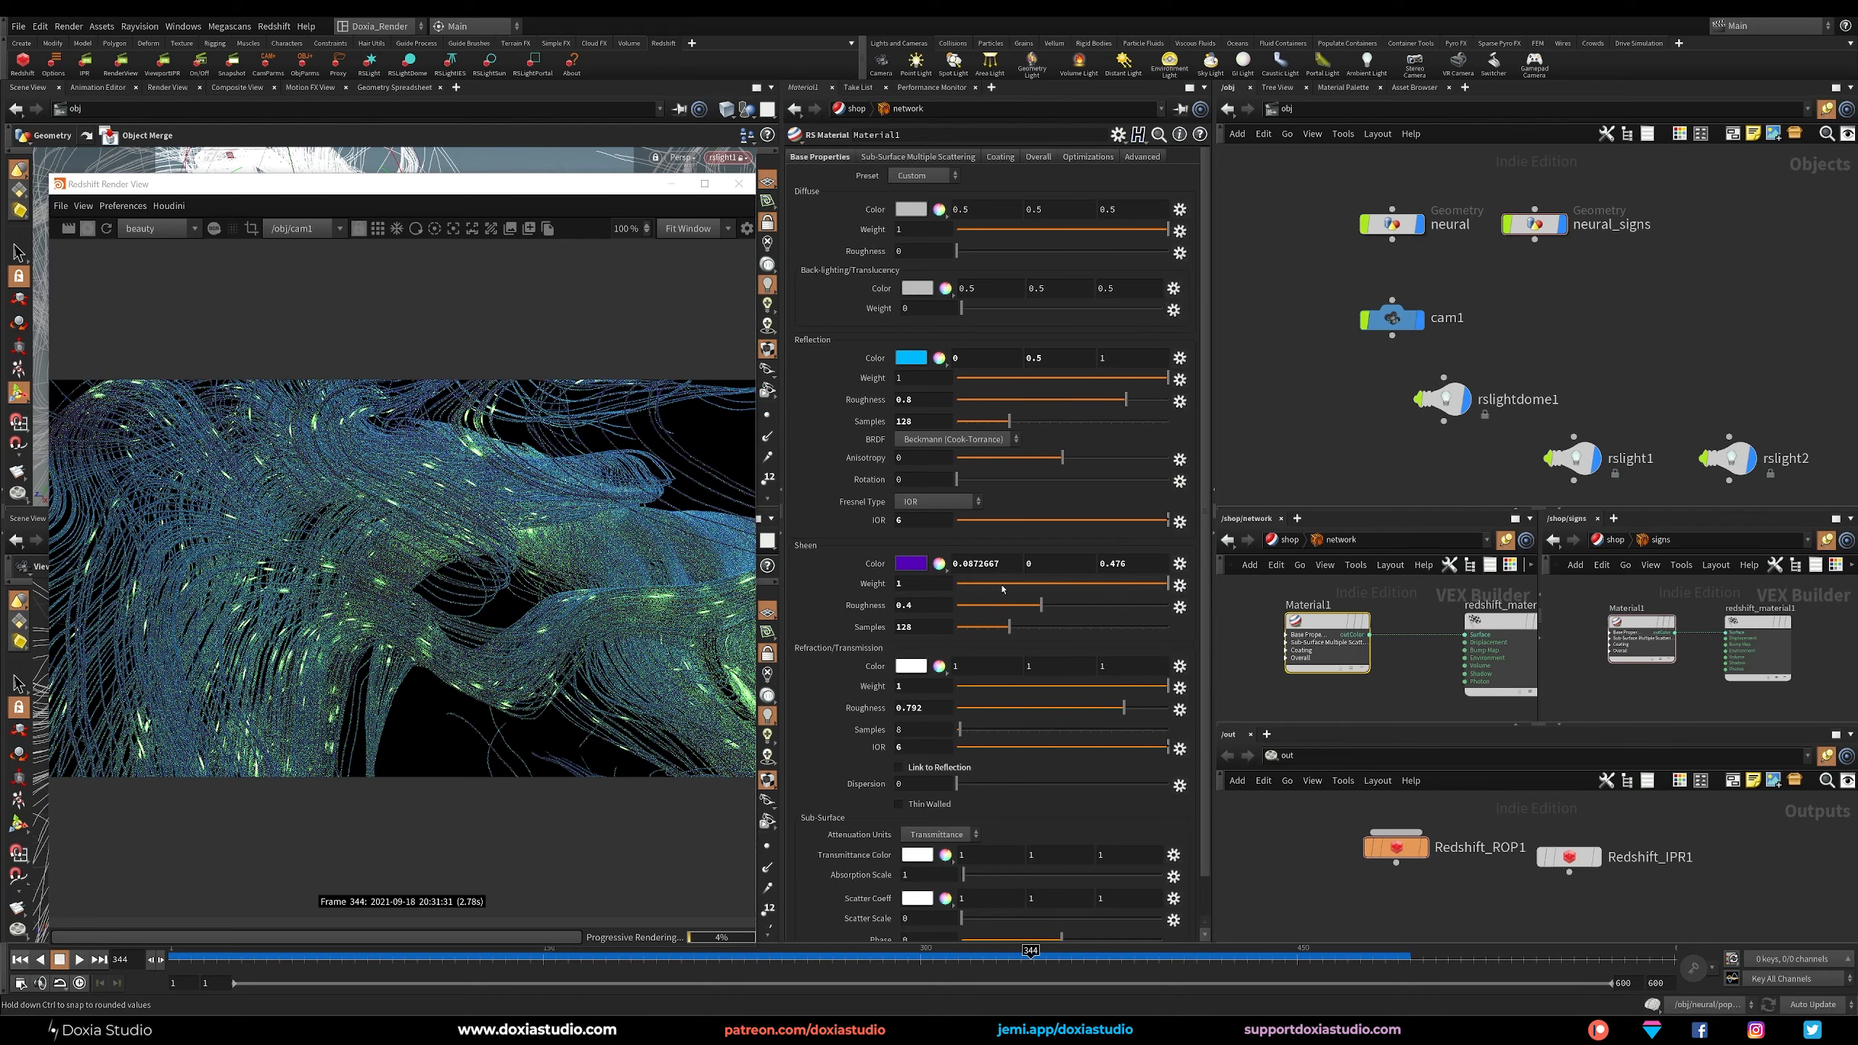
pyautogui.moveTo(1015, 585); pyautogui.dragTo(1037, 584)
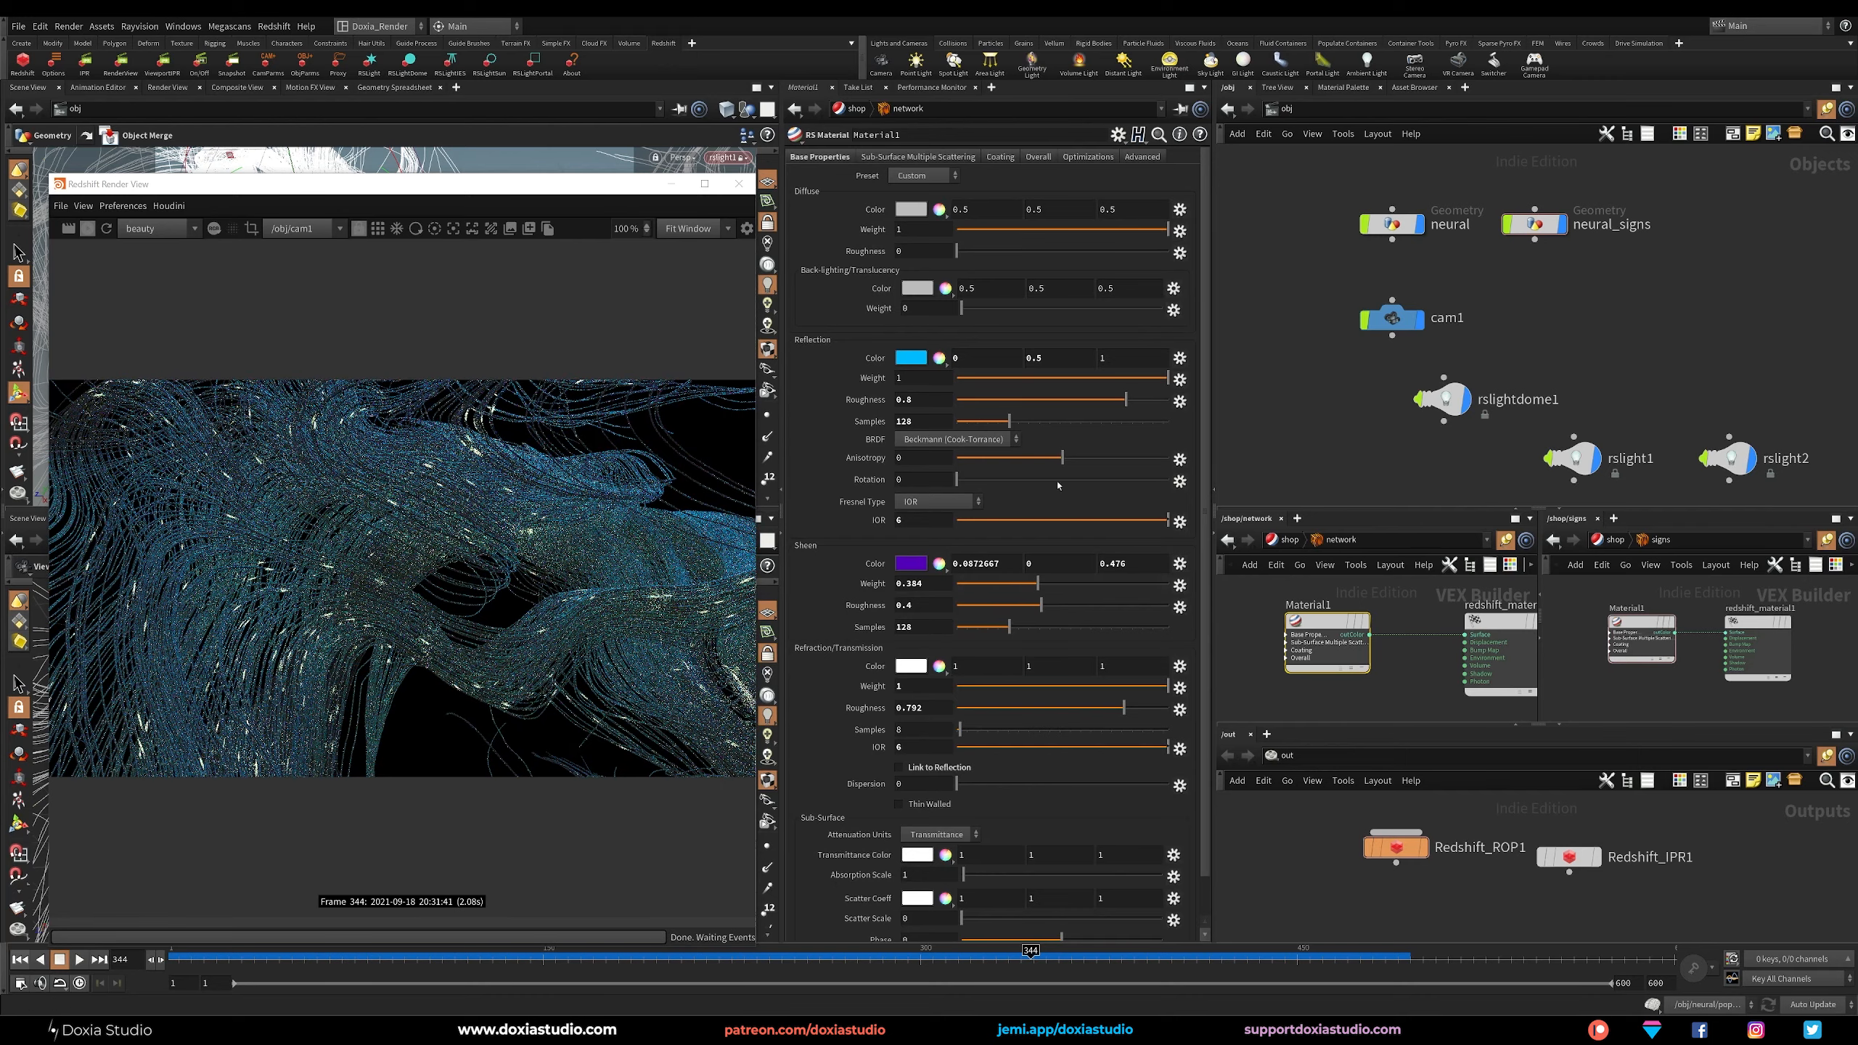
pyautogui.moveTo(1086, 379); pyautogui.dragTo(1139, 378)
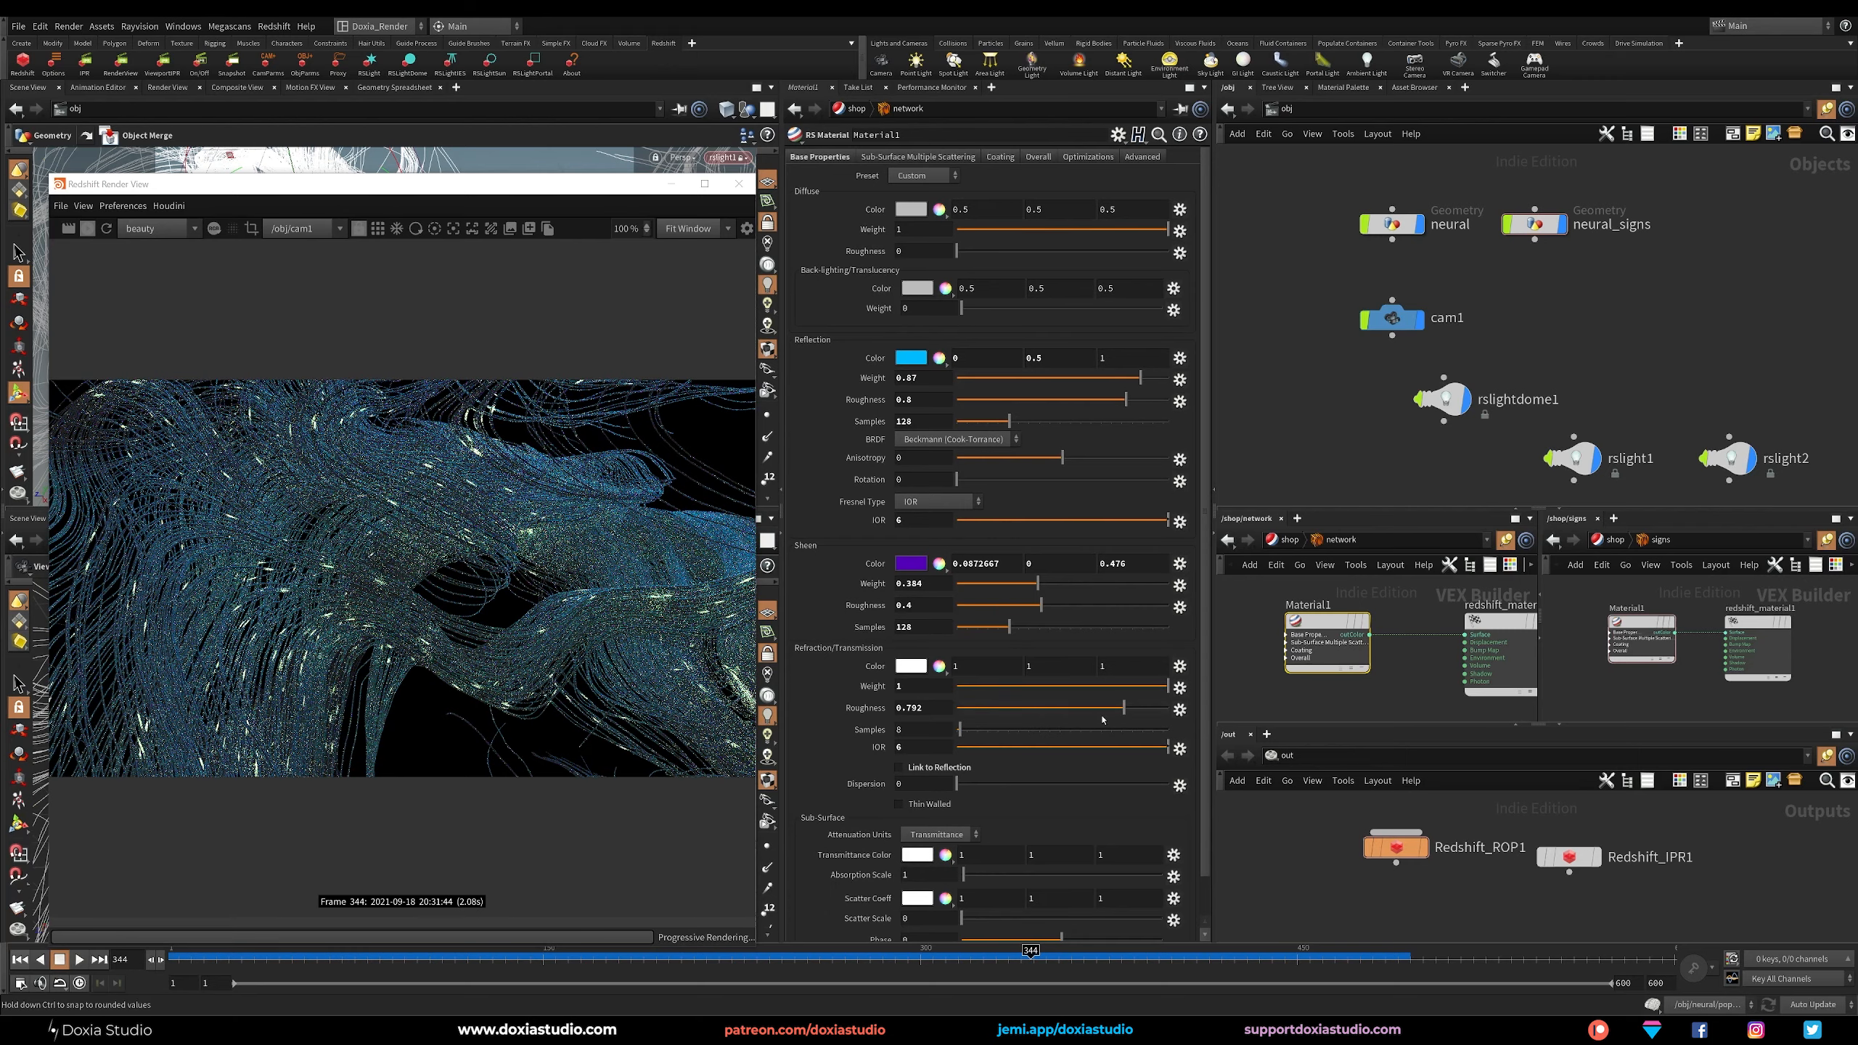
# Set the network material's refraction samples to 512 and its refraction roughness to about 0.416.
pyautogui.click(921, 726)
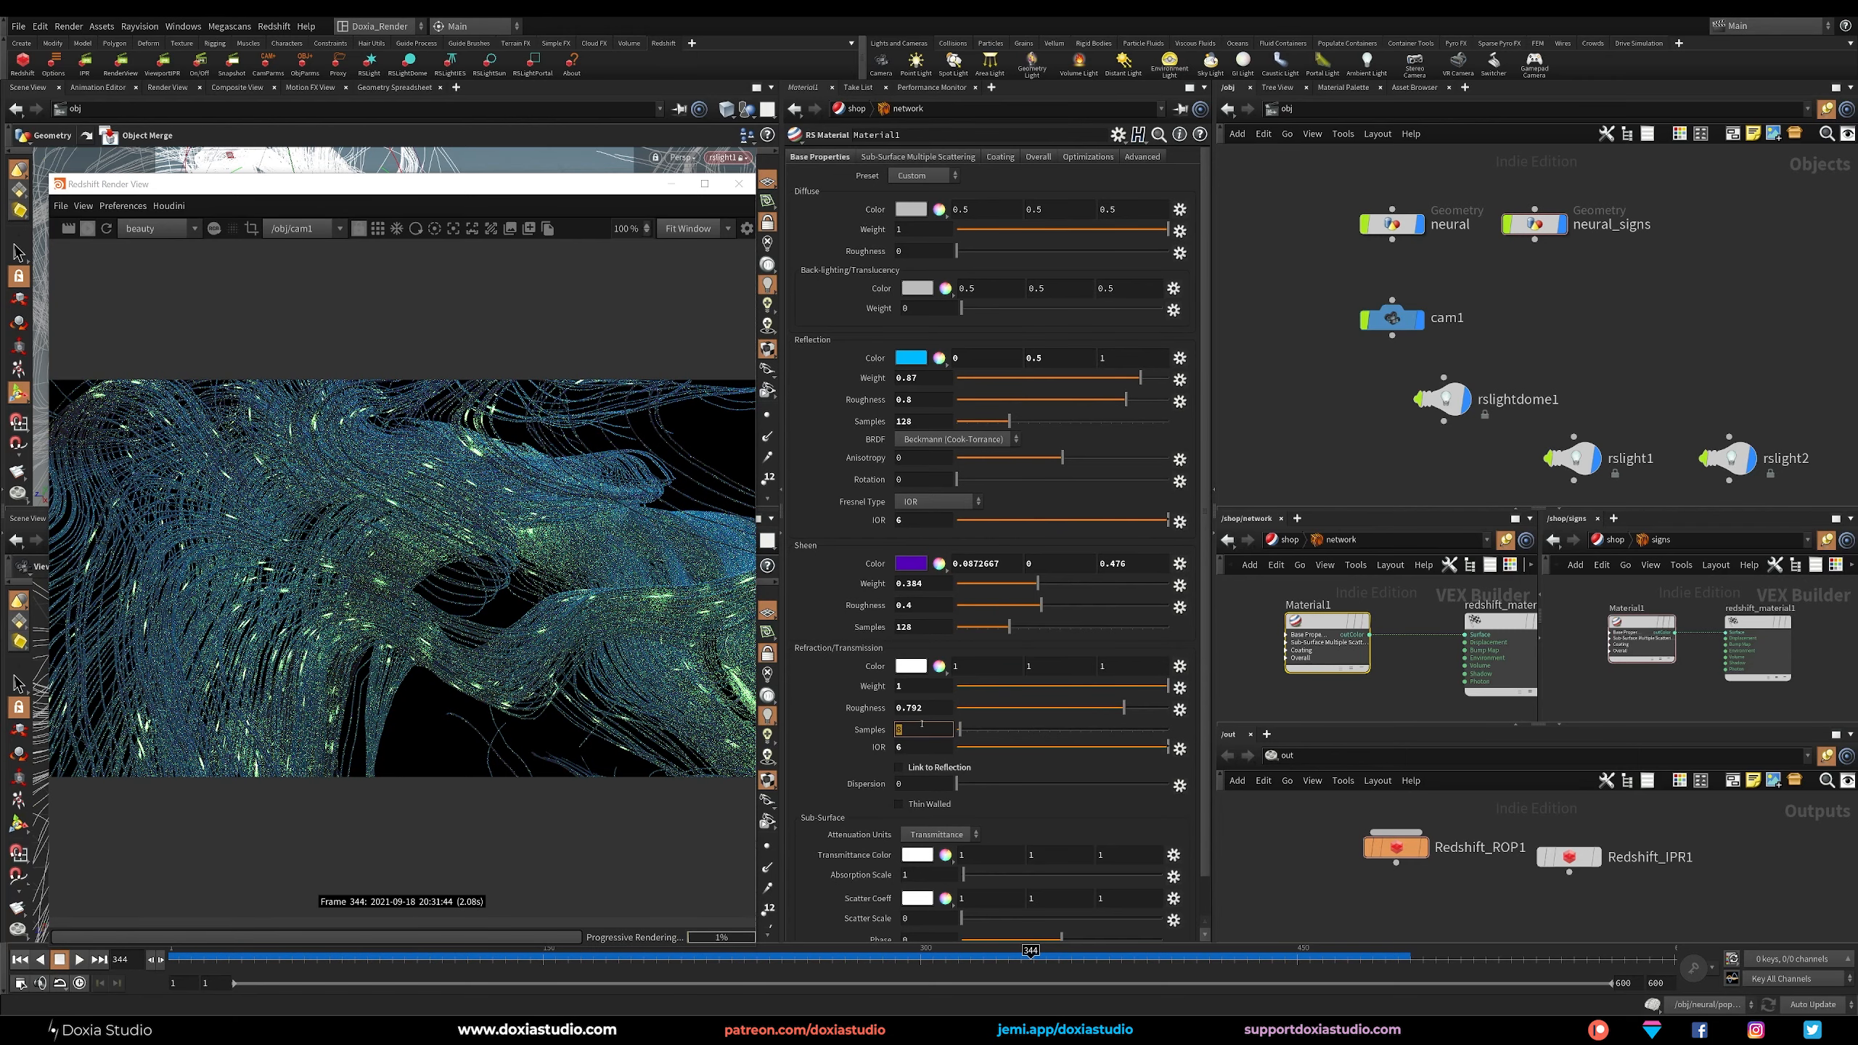
pyautogui.write('512')
pyautogui.press('Return')
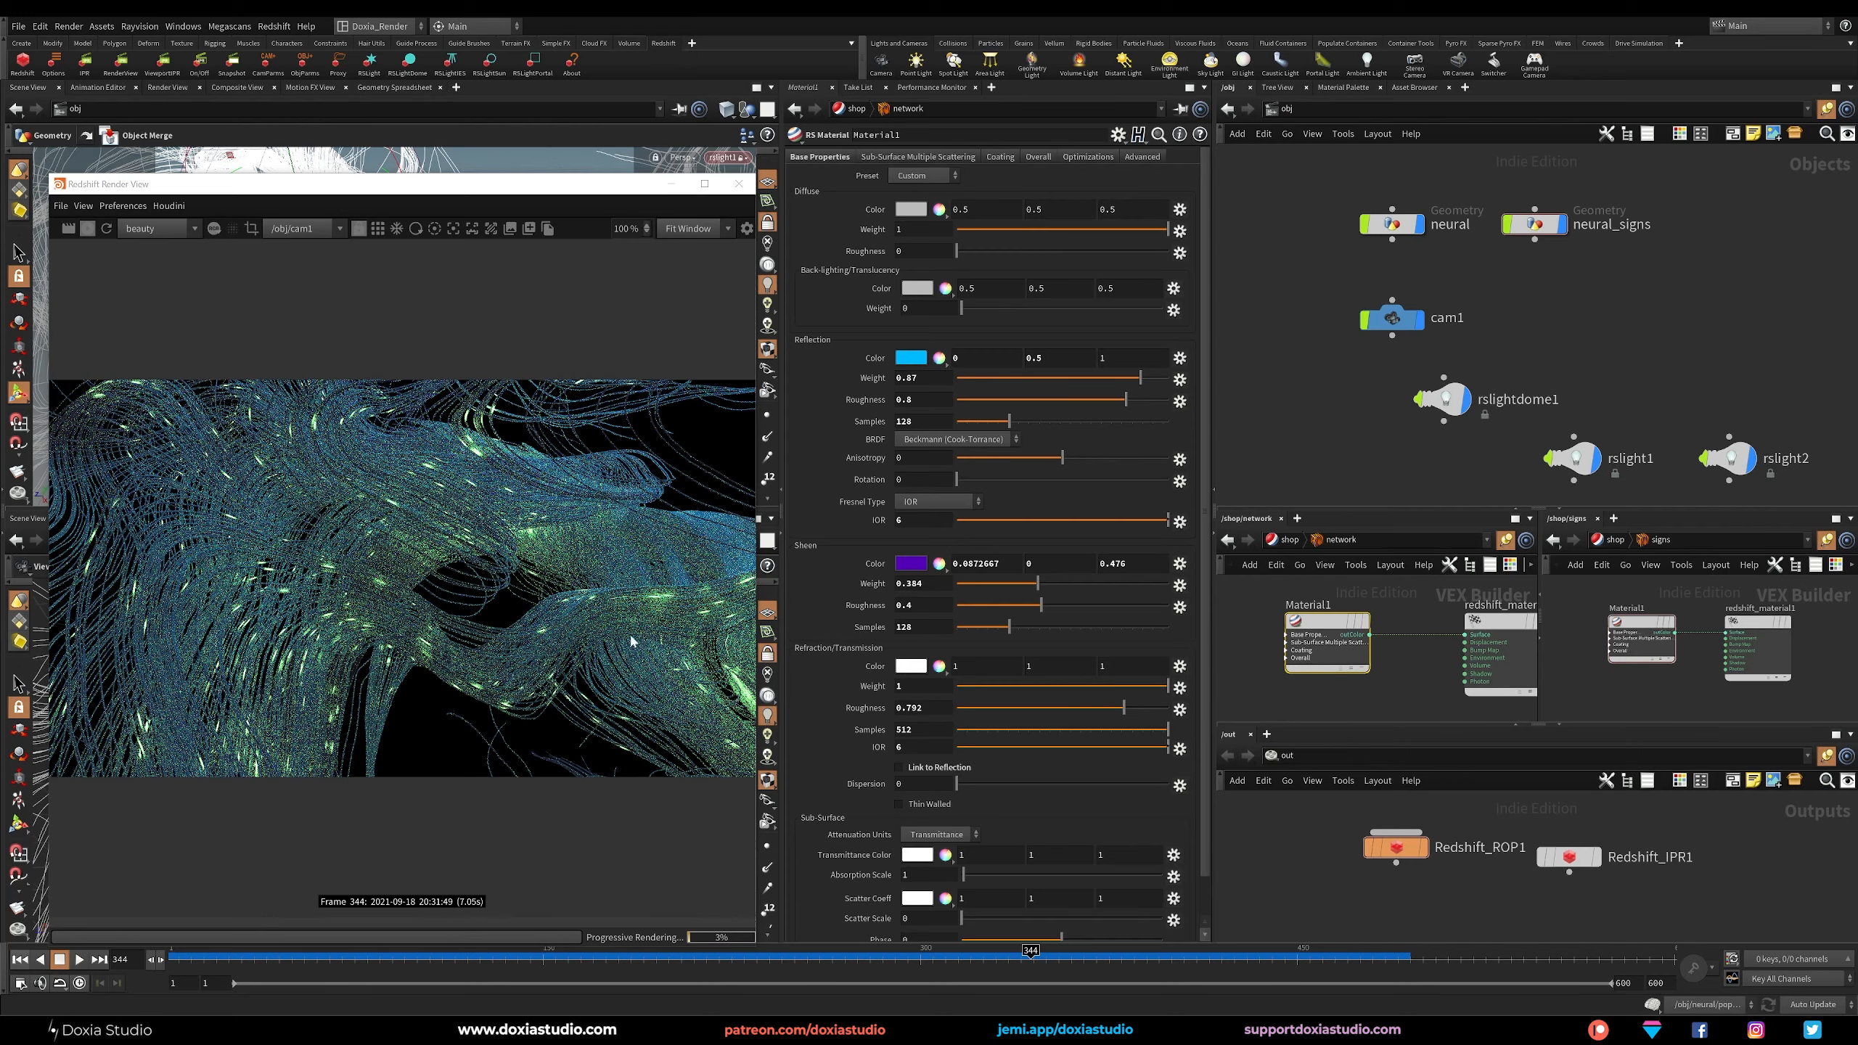
pyautogui.moveTo(1124, 708); pyautogui.dragTo(1045, 708)
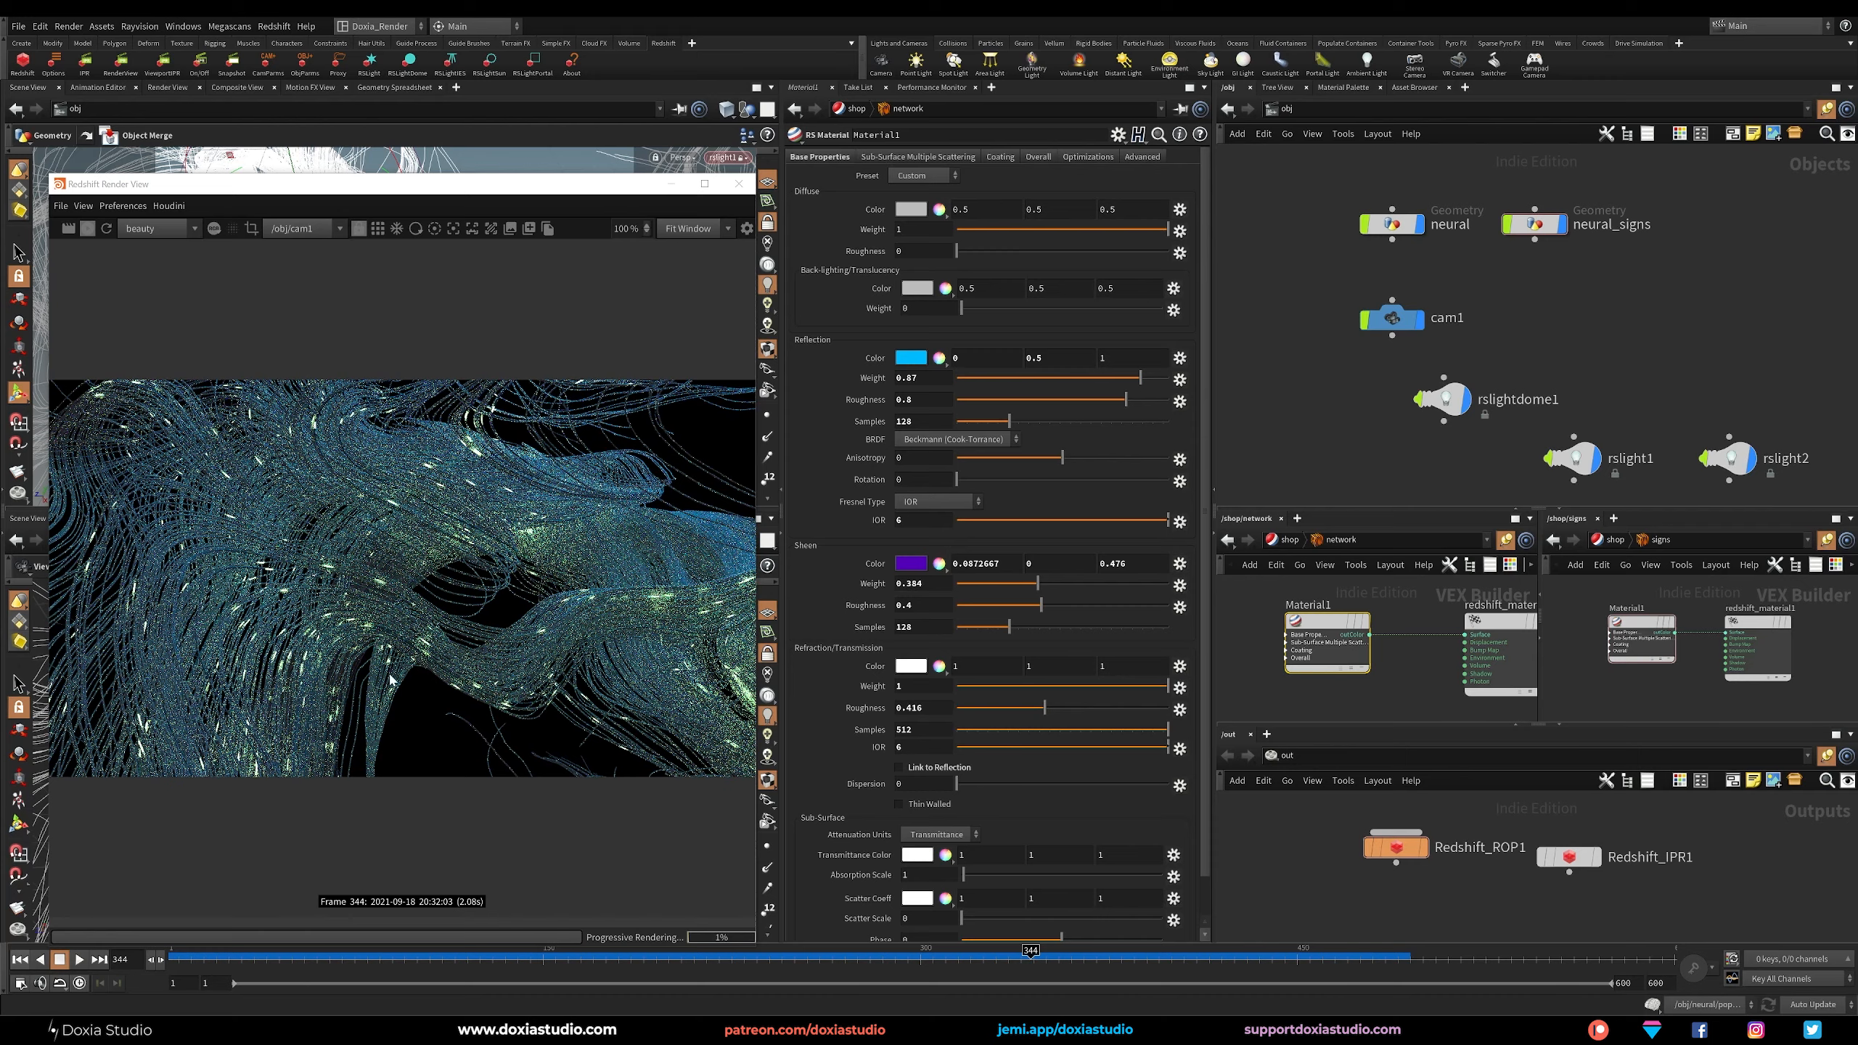
# Reframe the camera on the thick branching strands of the neural structure, keeping the render preview alongside the camera view.
pyautogui.moveTo(475, 184); pyautogui.dragTo(1170, 138)
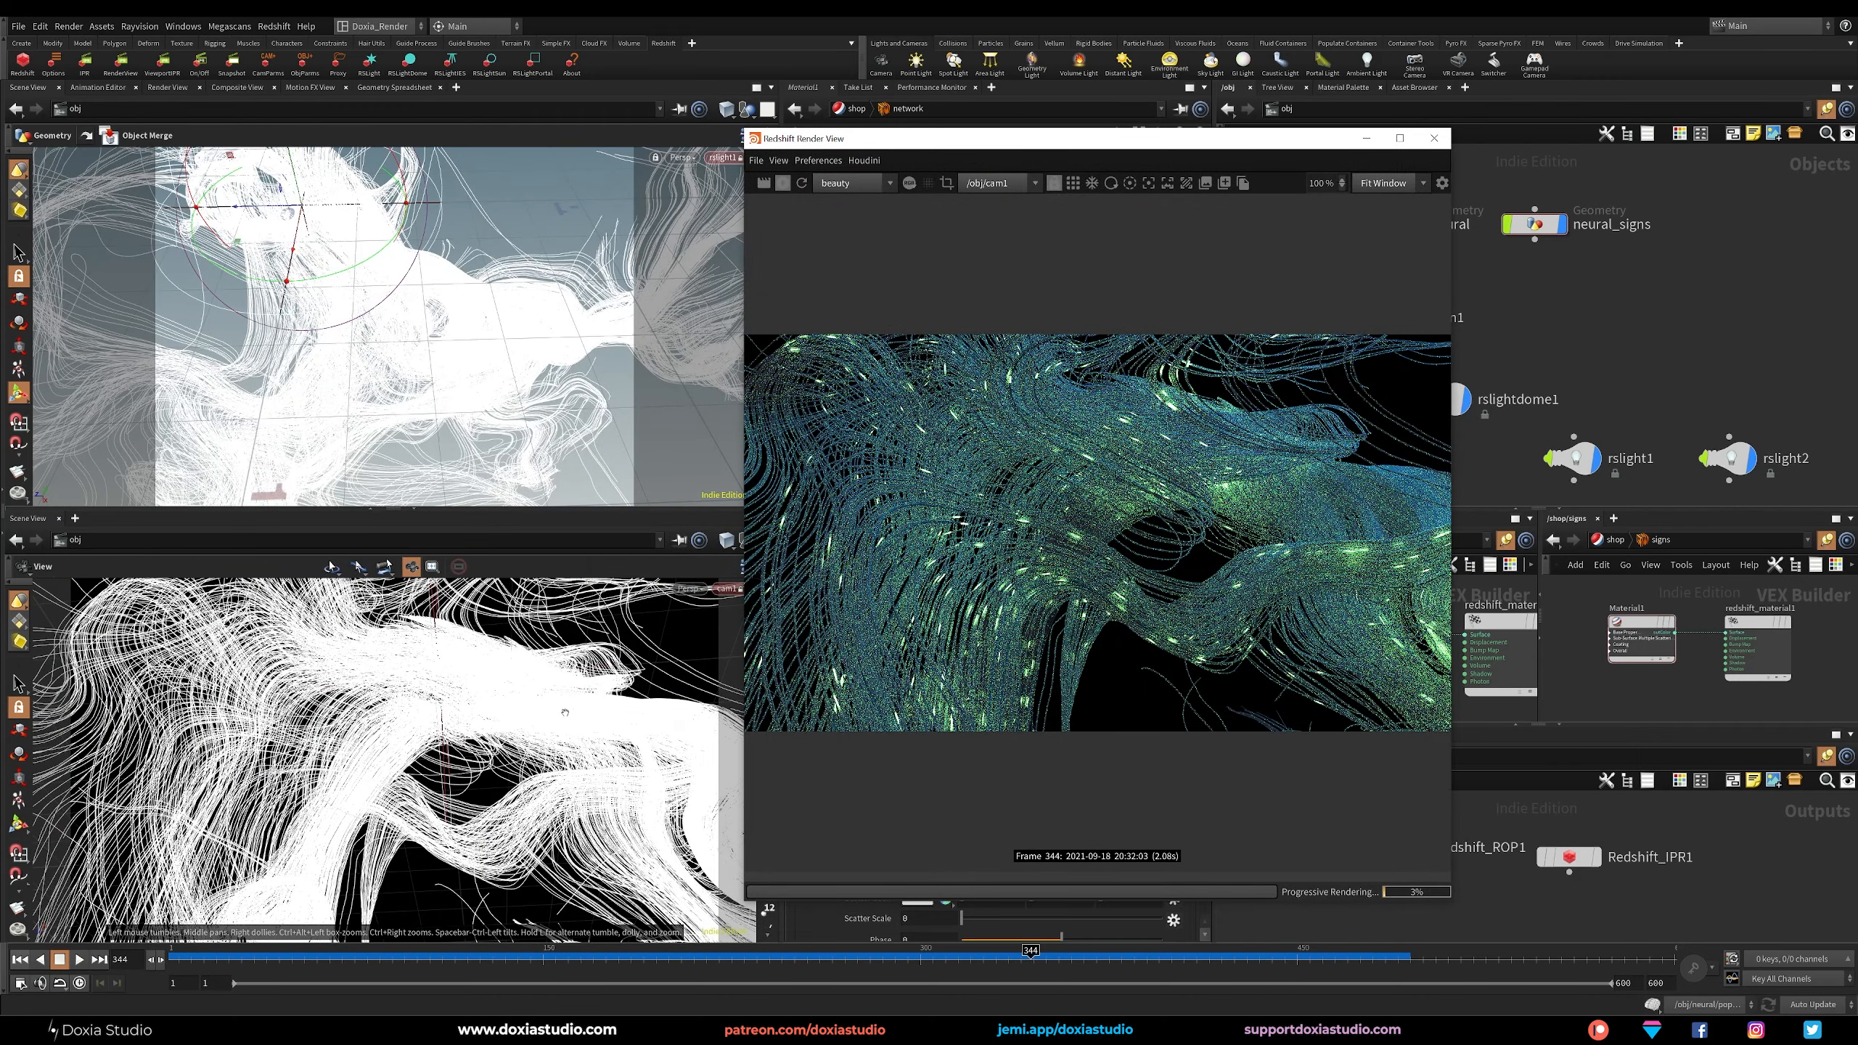
pyautogui.moveTo(526, 732); pyautogui.dragTo(409, 732)
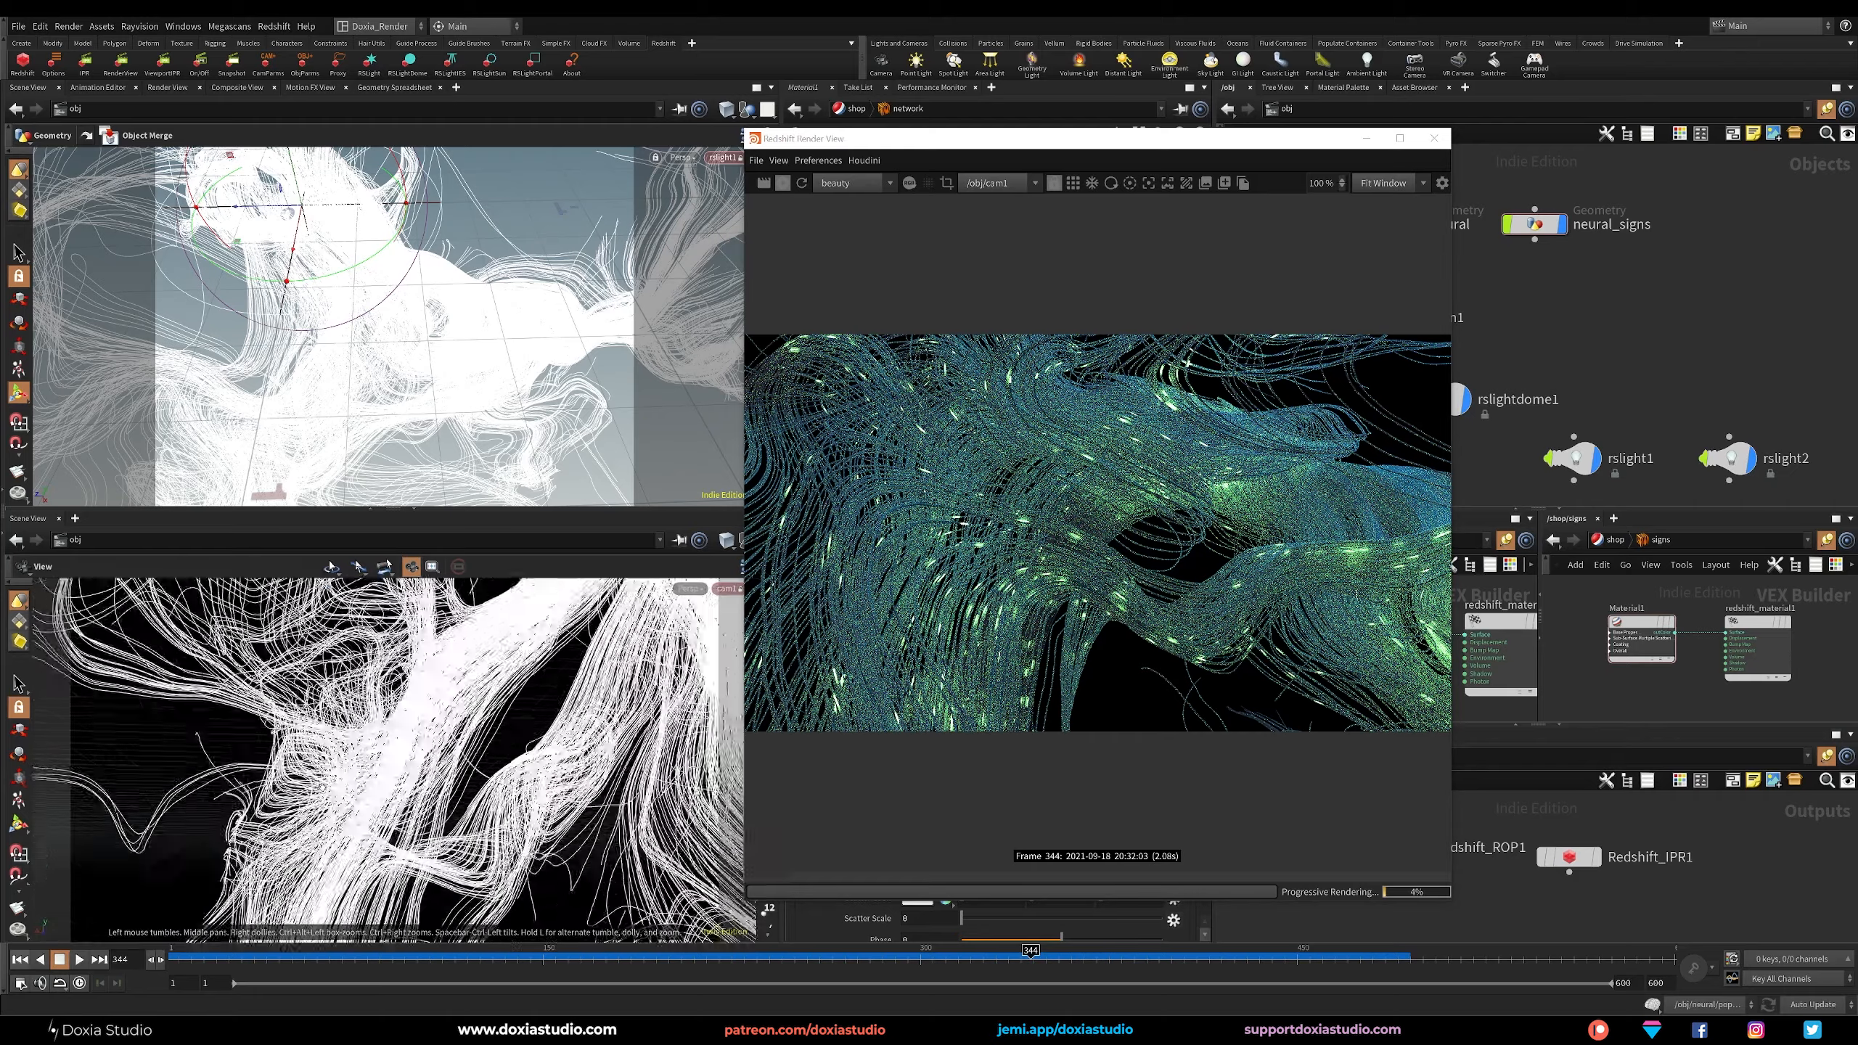
pyautogui.moveTo(410, 732); pyautogui.dragTo(439, 745, button='middle')
pyautogui.moveTo(439, 744); pyautogui.dragTo(421, 788)
pyautogui.moveTo(420, 788); pyautogui.dragTo(416, 717, button='middle')
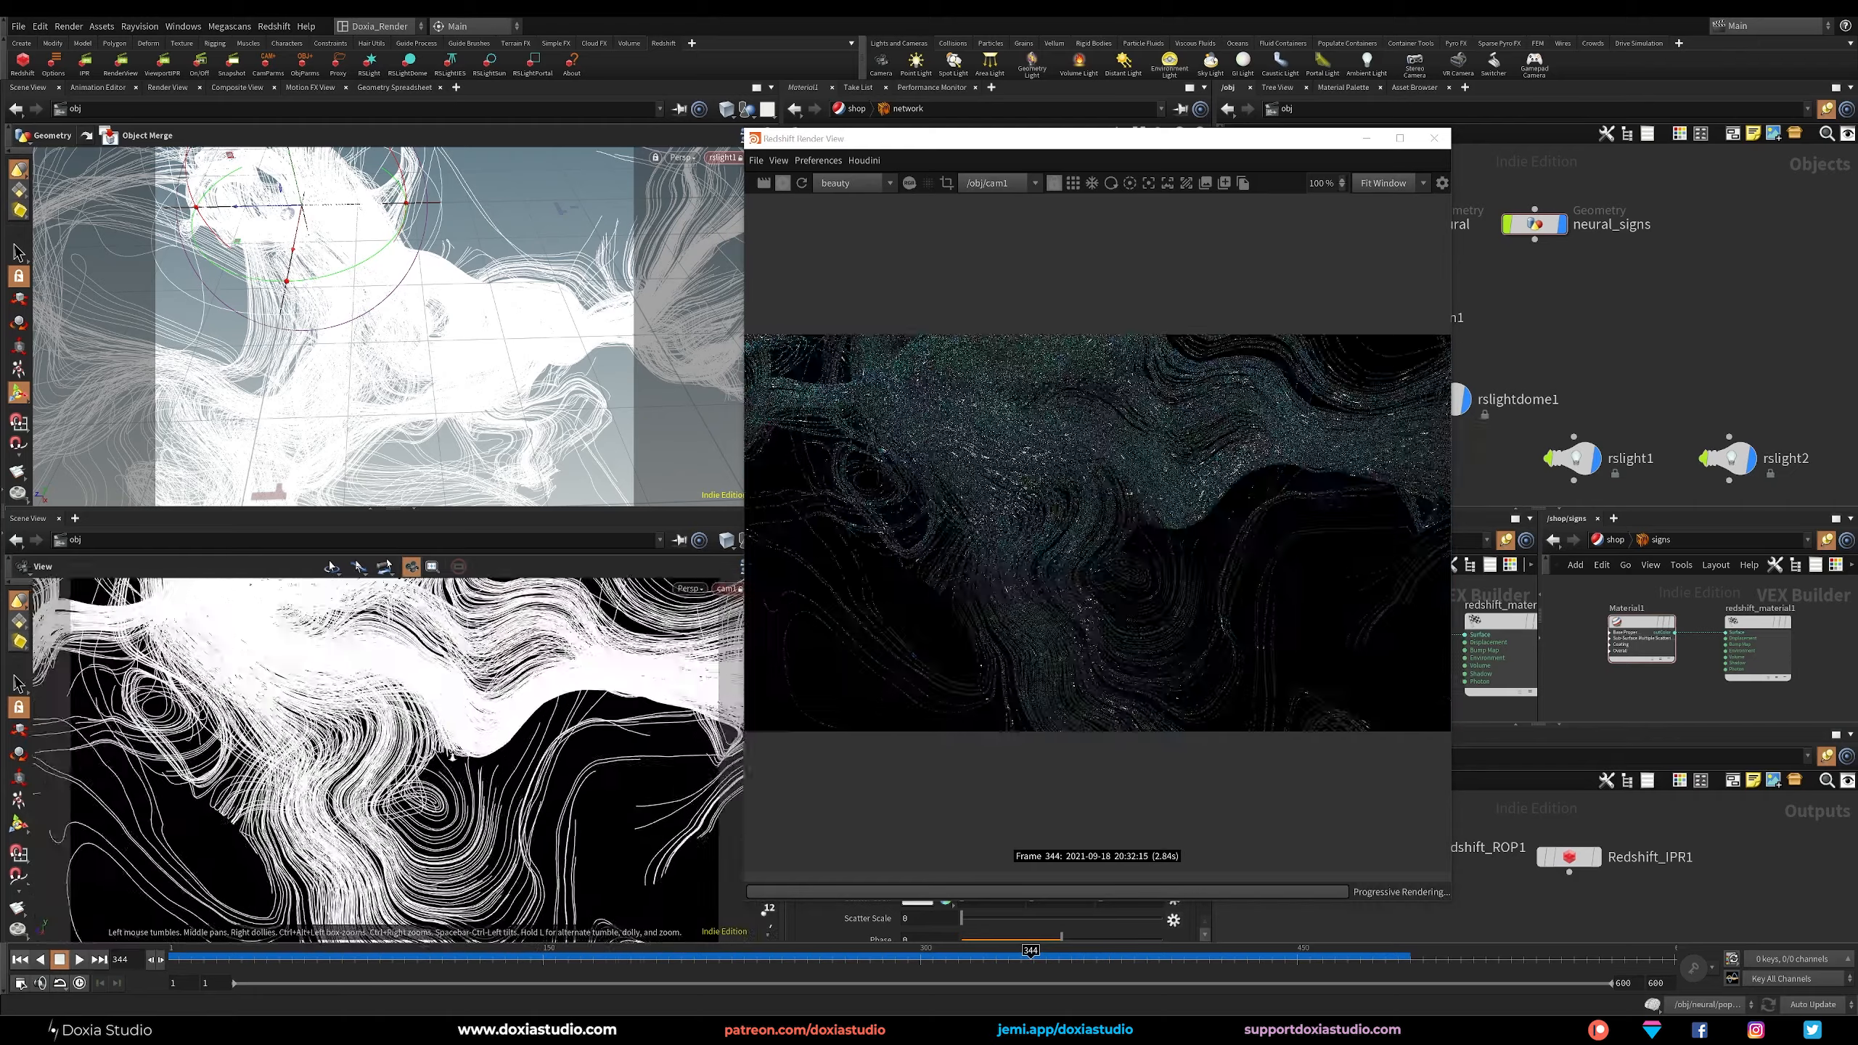
pyautogui.moveTo(416, 717); pyautogui.dragTo(454, 738, button='right')
pyautogui.moveTo(454, 738); pyautogui.dragTo(395, 710)
pyautogui.moveTo(395, 710); pyautogui.dragTo(430, 748, button='right')
pyautogui.moveTo(430, 748); pyautogui.dragTo(347, 753)
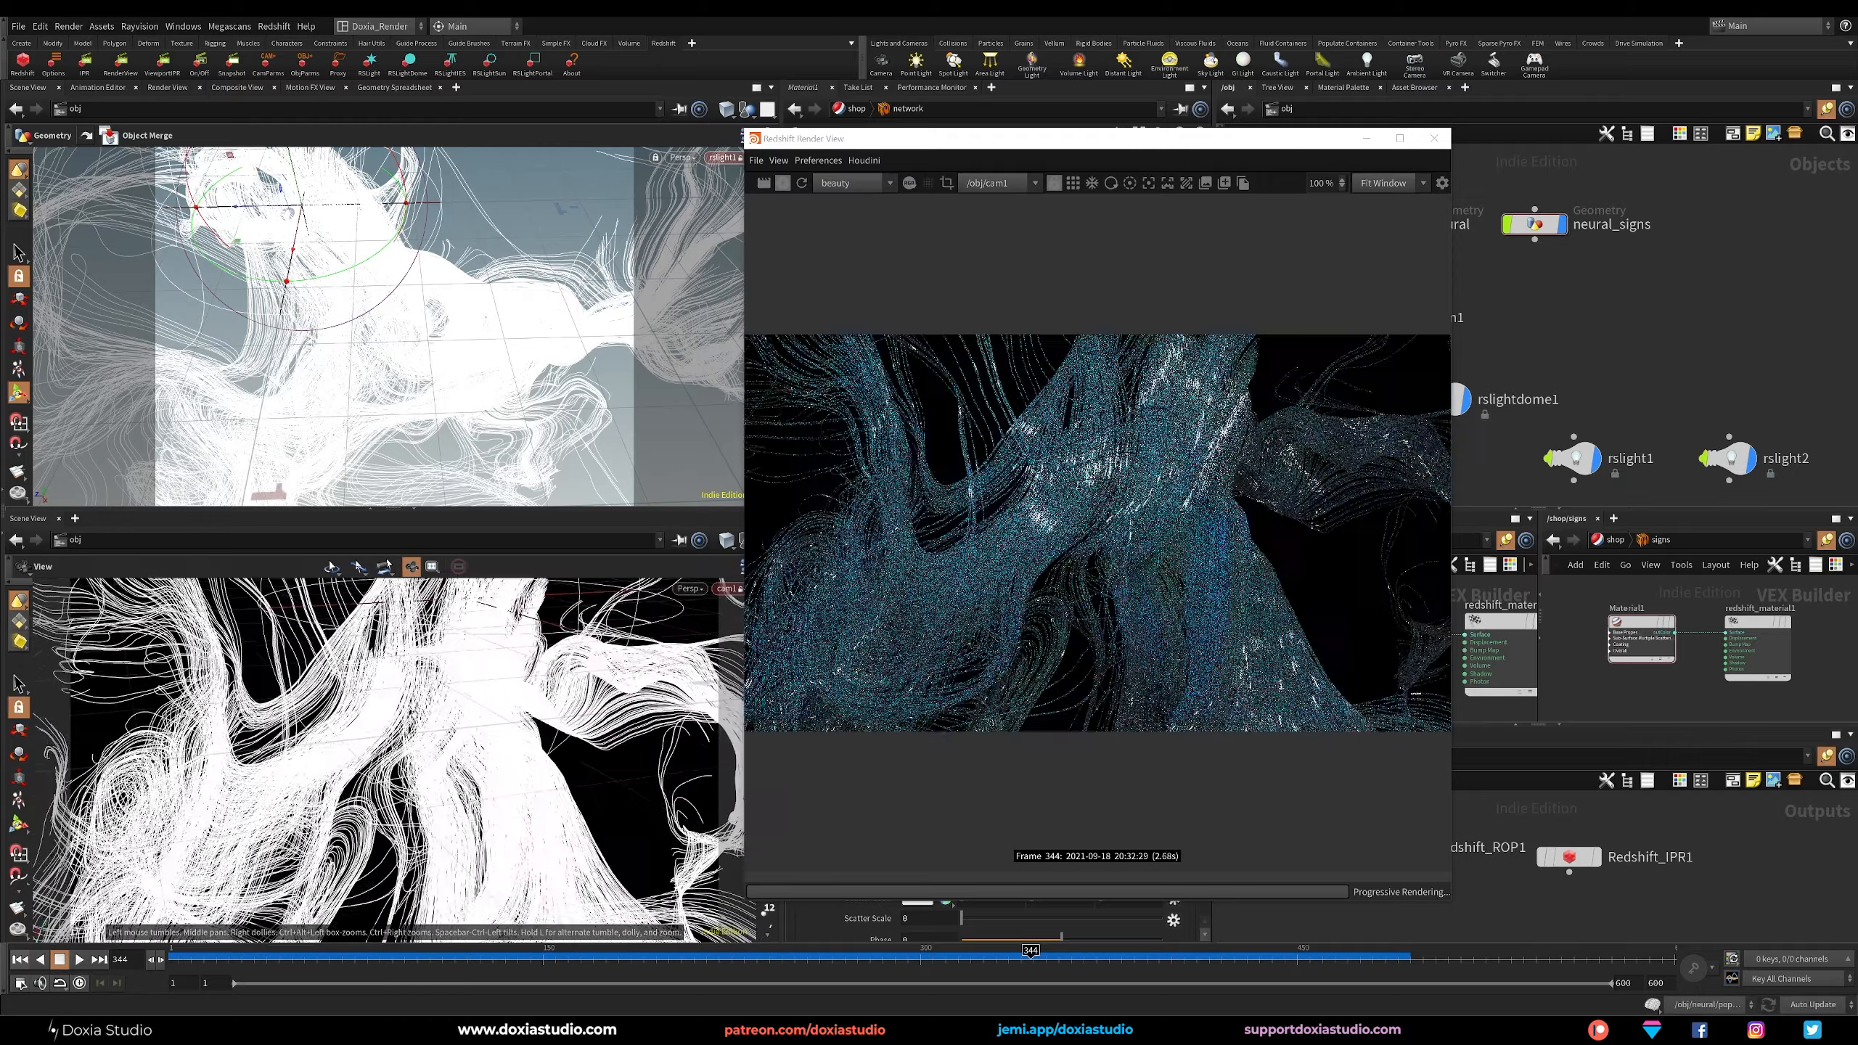
# Set the colour of rslight2 to pure white (1, 1, 1).
pyautogui.moveTo(1235, 143); pyautogui.dragTo(550, 182)
pyautogui.click(1728, 457)
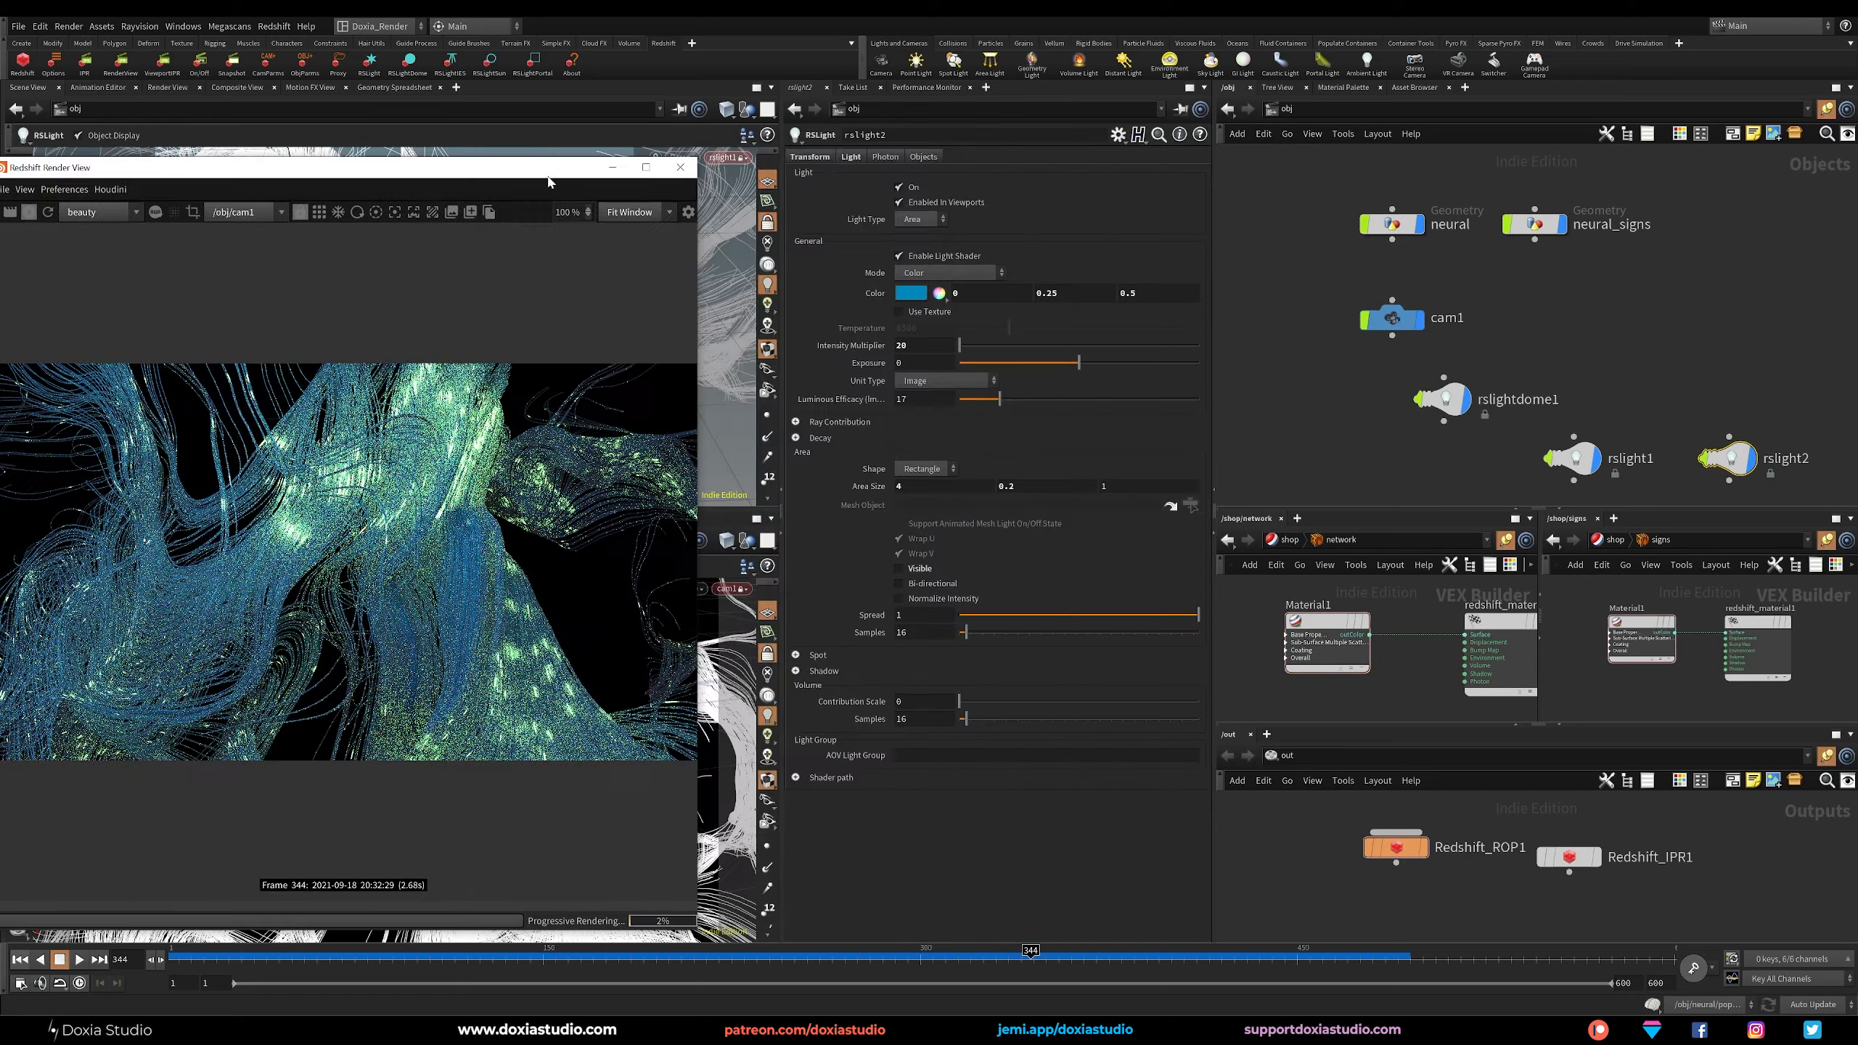
pyautogui.click(915, 296)
pyautogui.click(1576, 230)
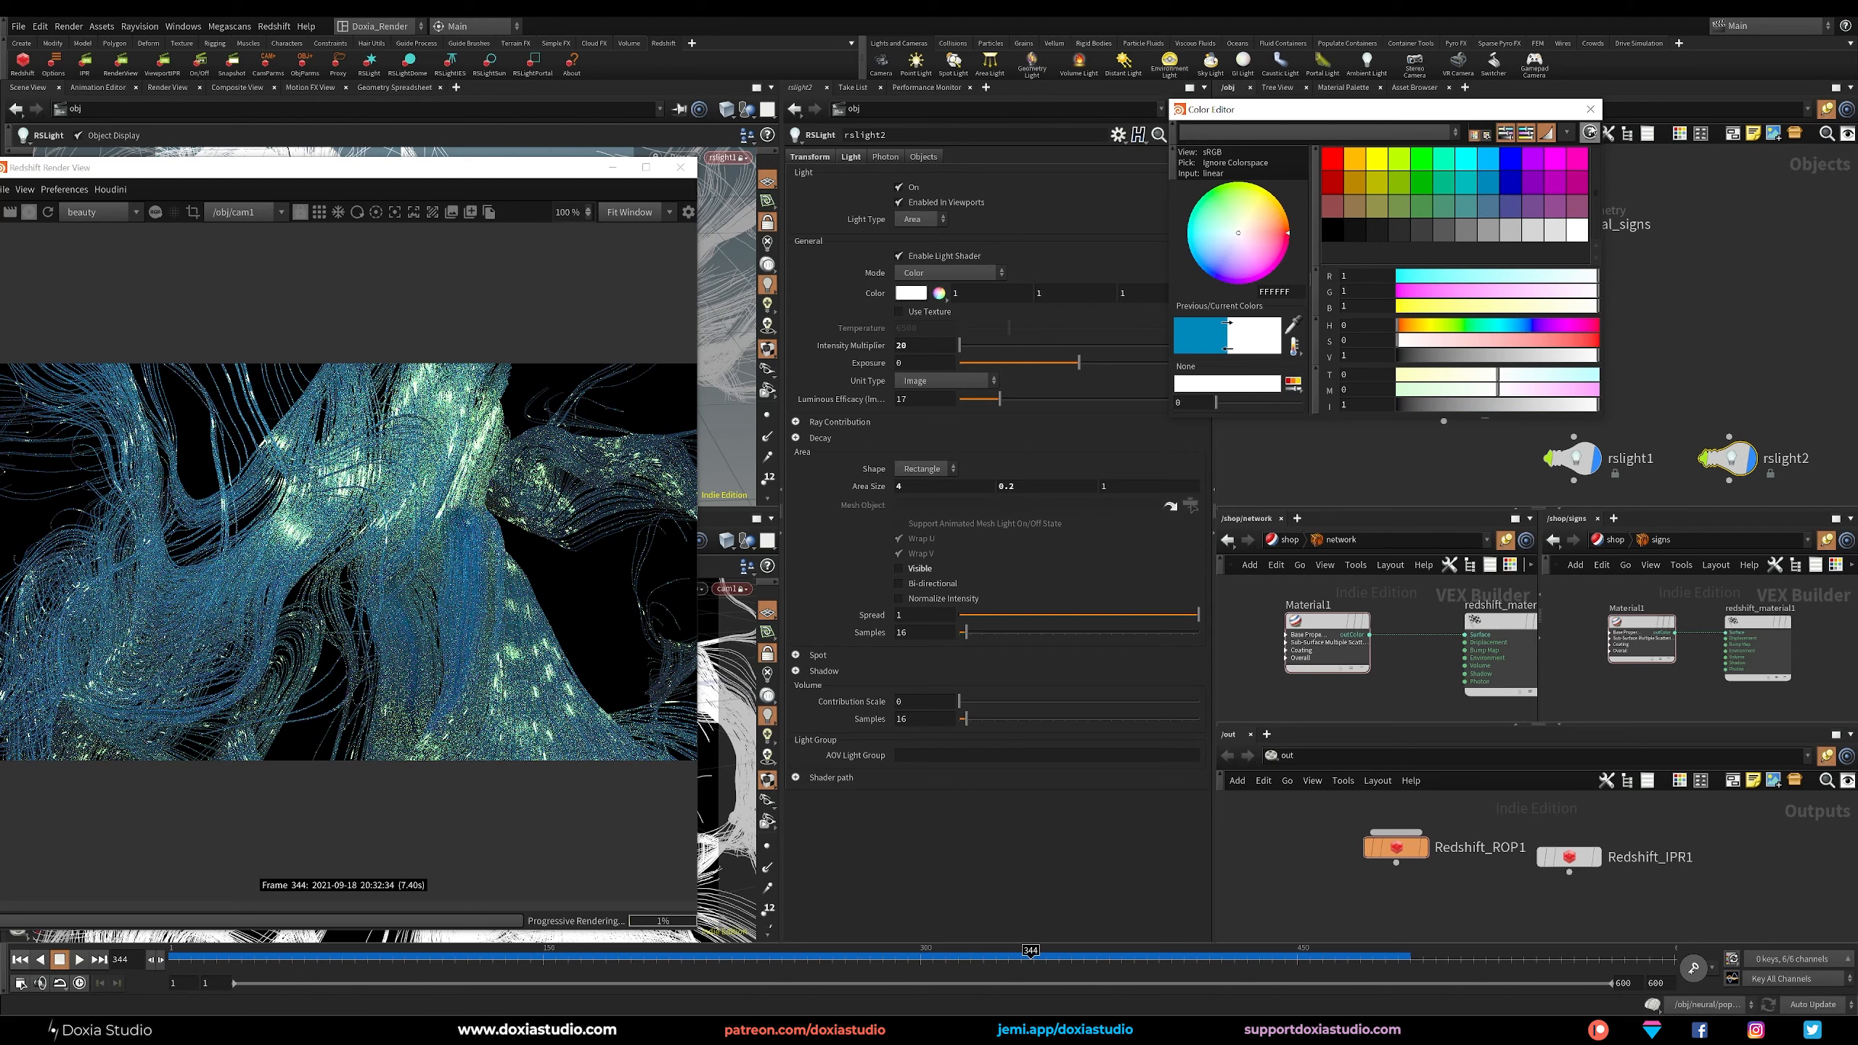
pyautogui.click(1590, 108)
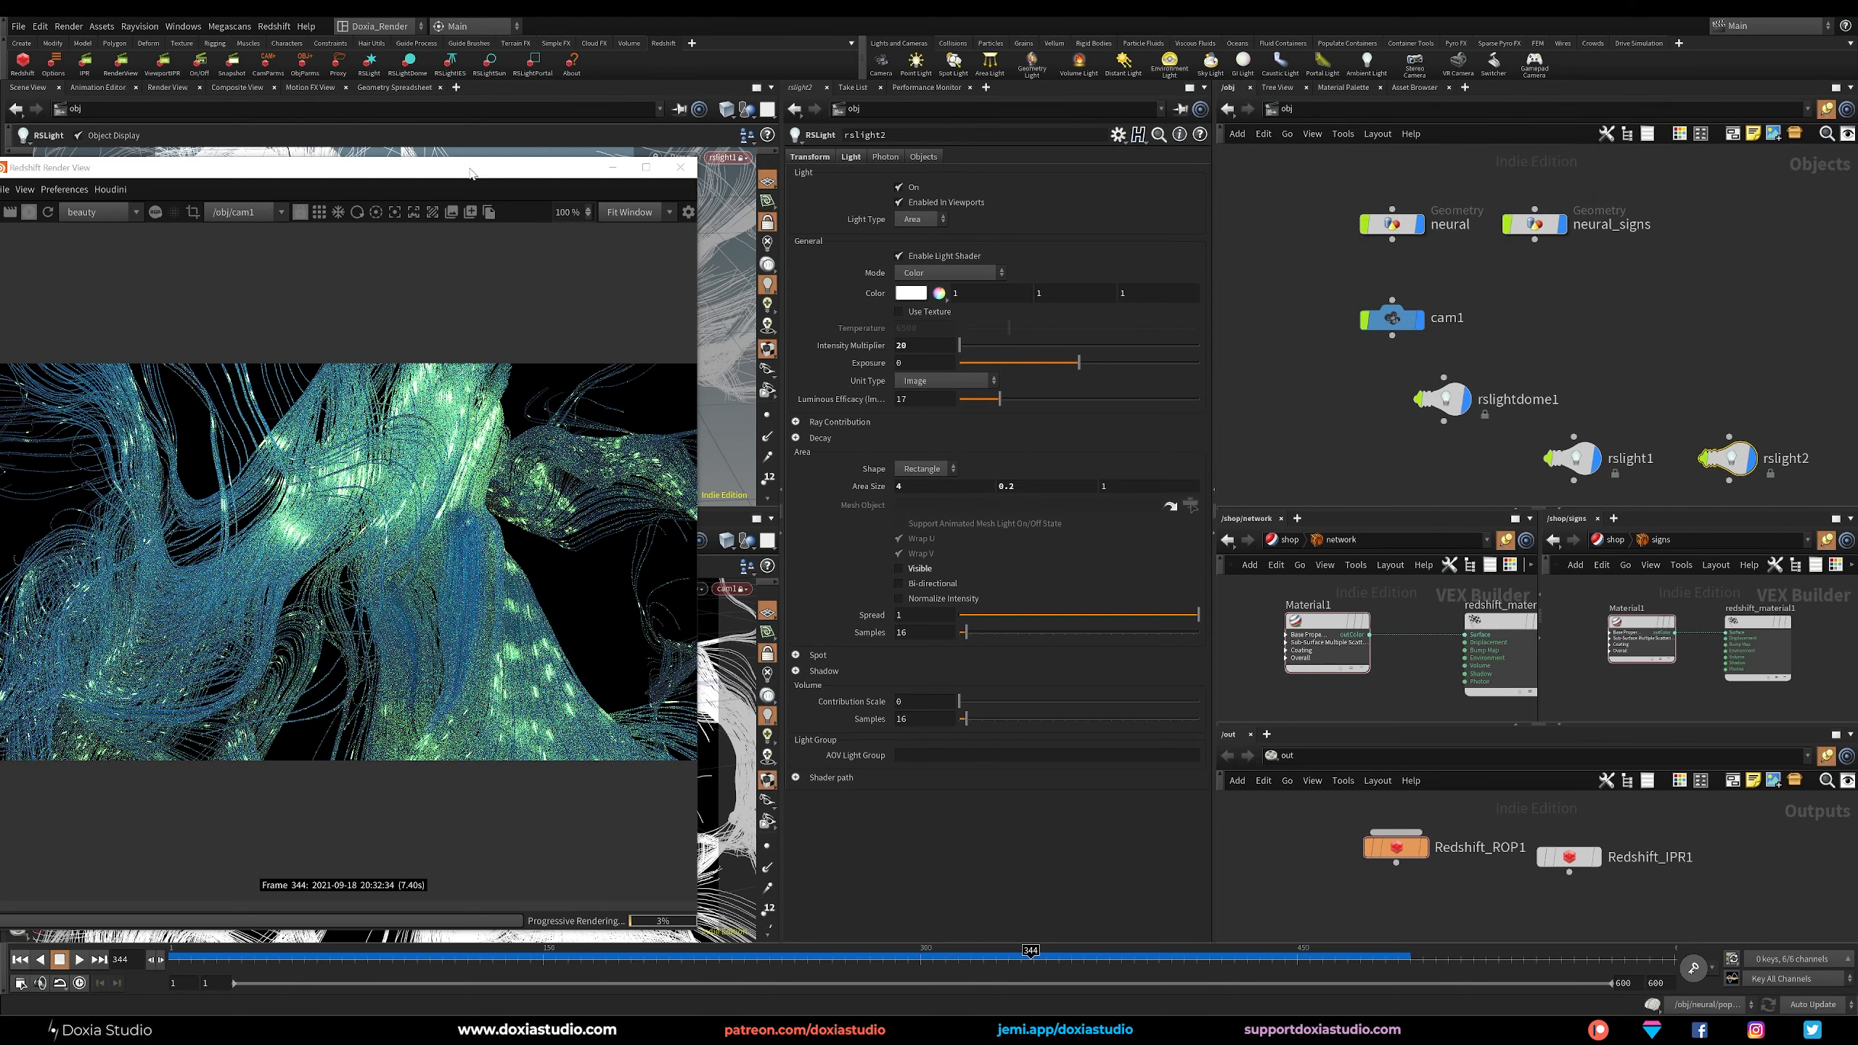
pyautogui.moveTo(470, 173); pyautogui.dragTo(559, 148)
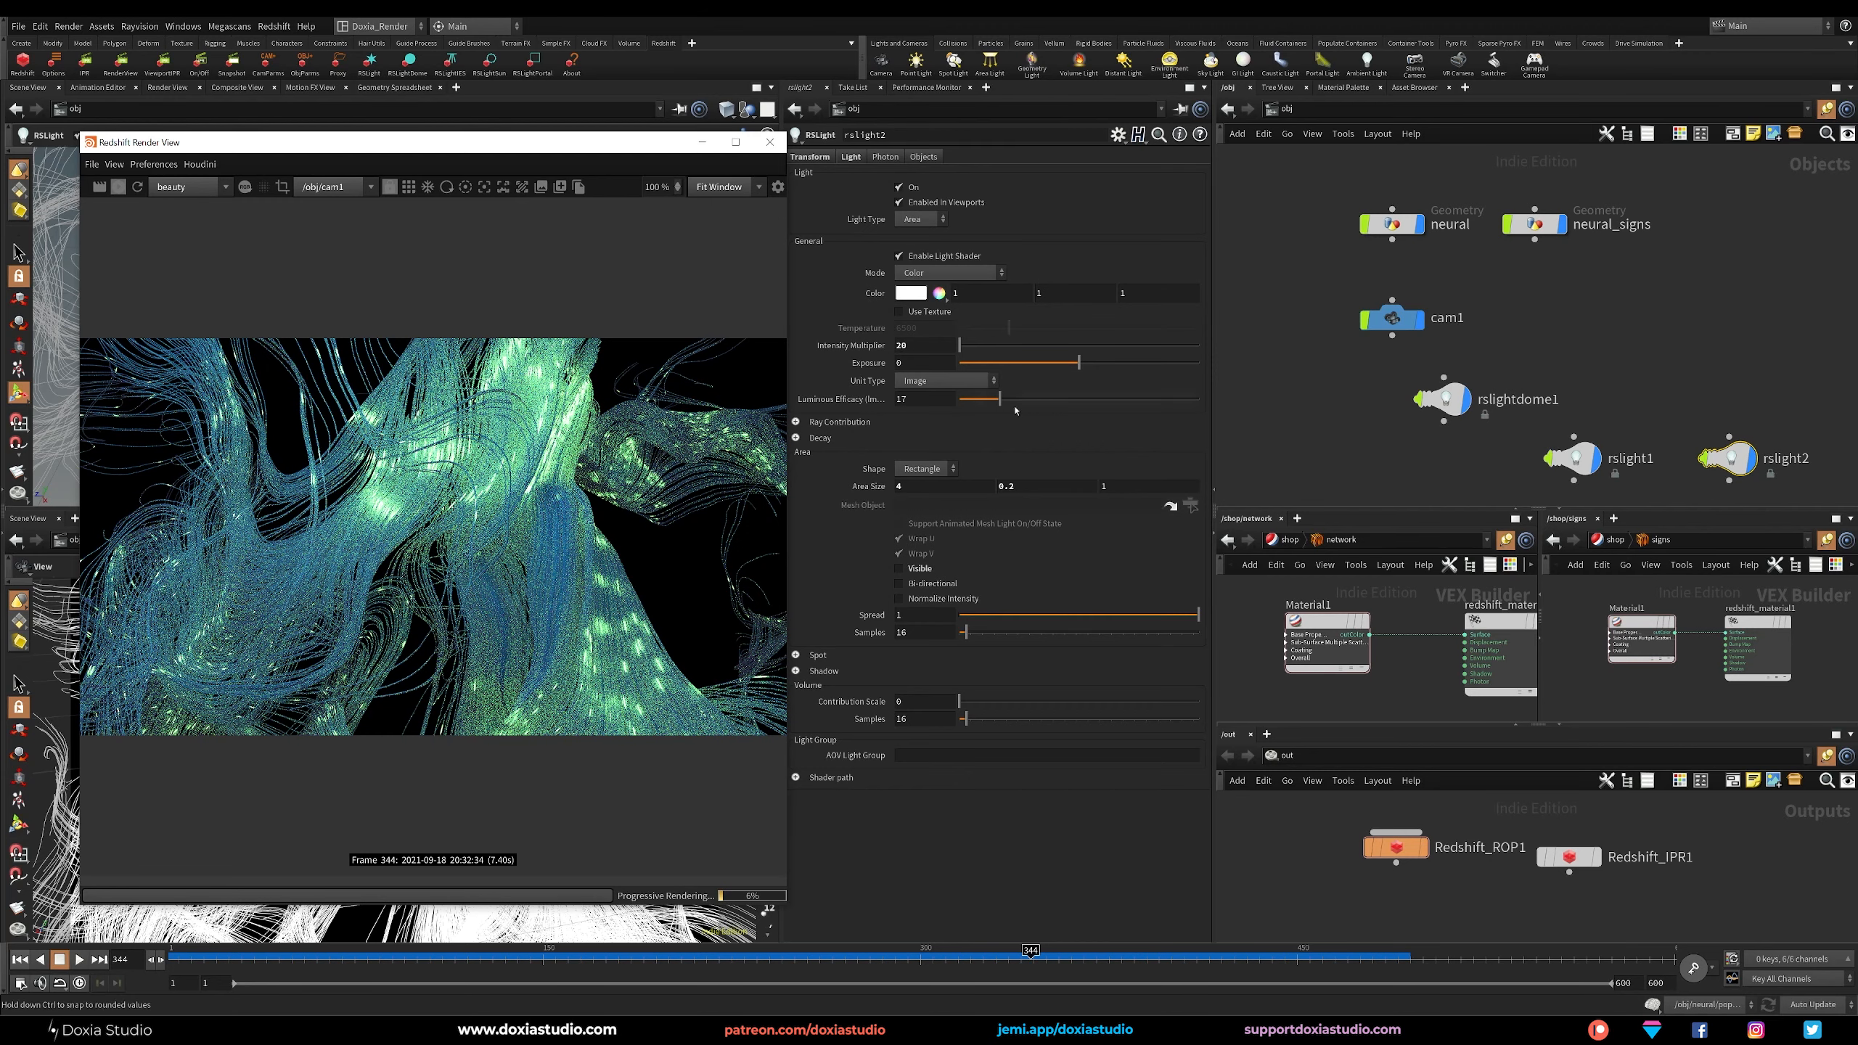
# Enable Redshift depth of field on cam1 and turn off the use of Houdini camera focus/fstop.
pyautogui.click(1392, 317)
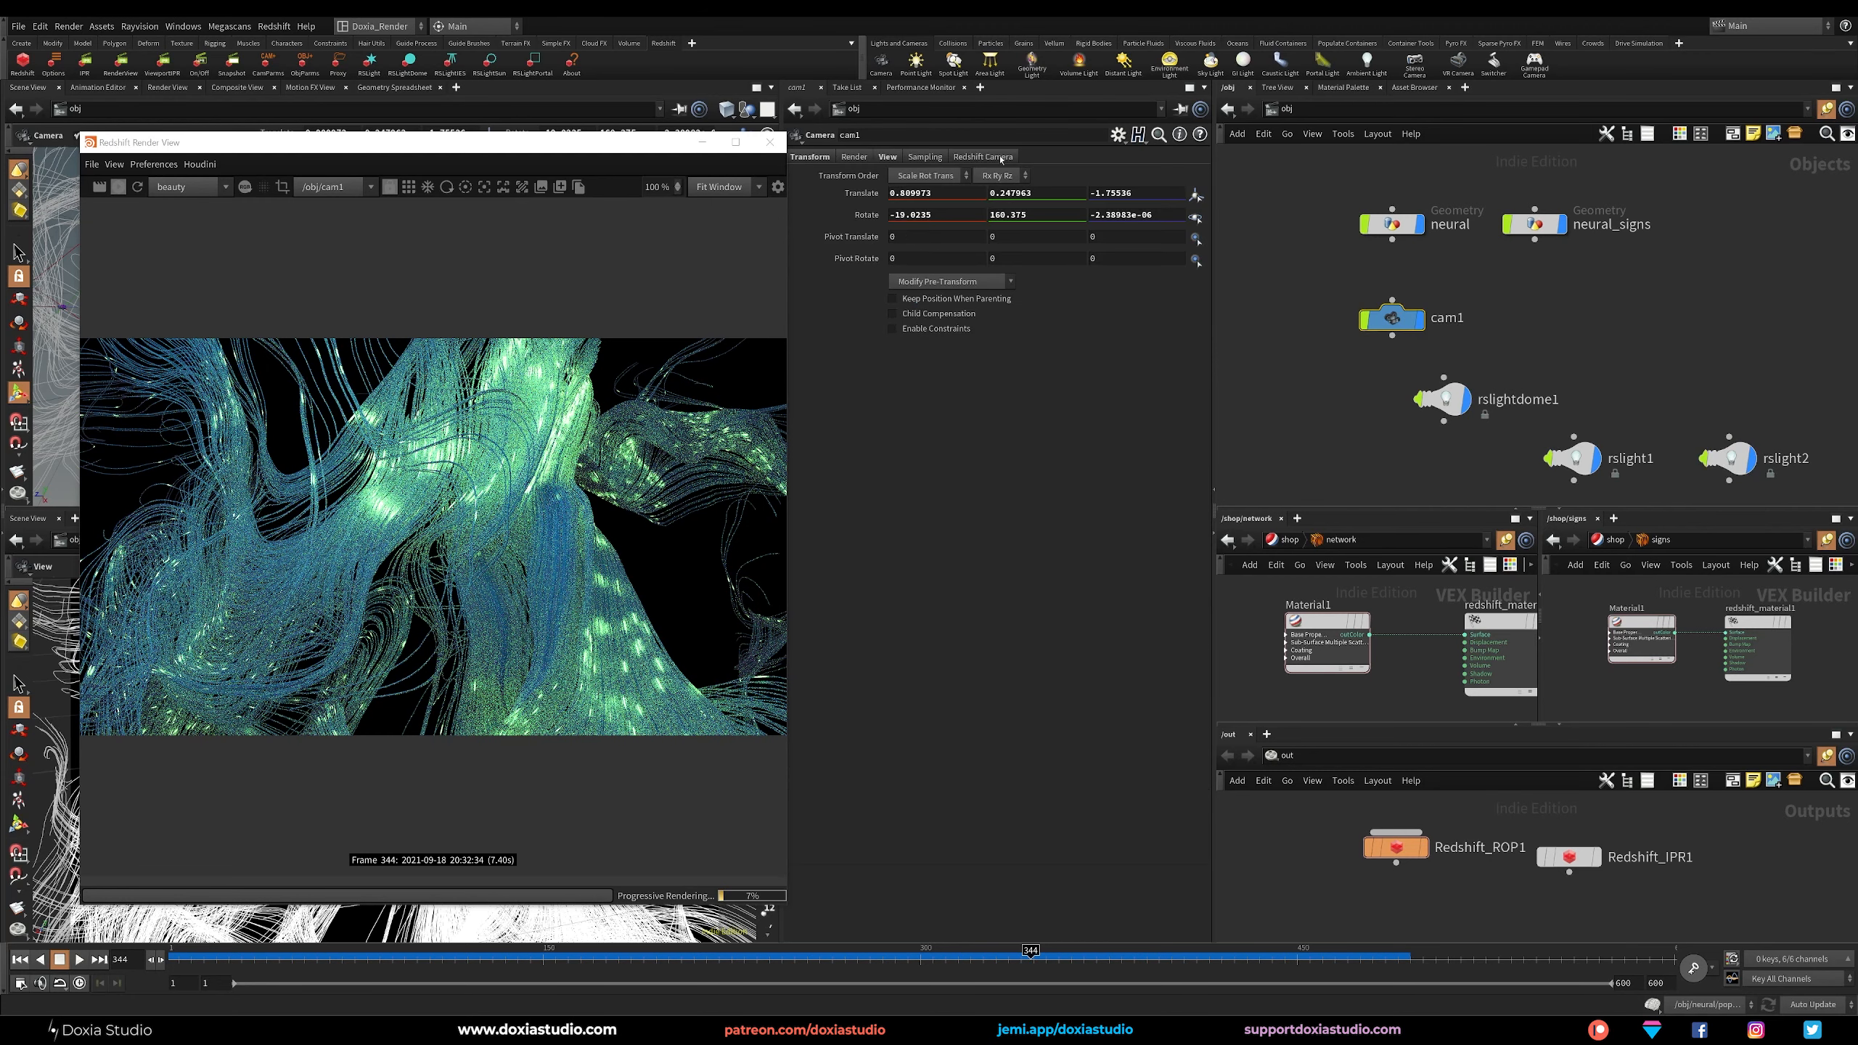
pyautogui.click(983, 157)
pyautogui.click(842, 175)
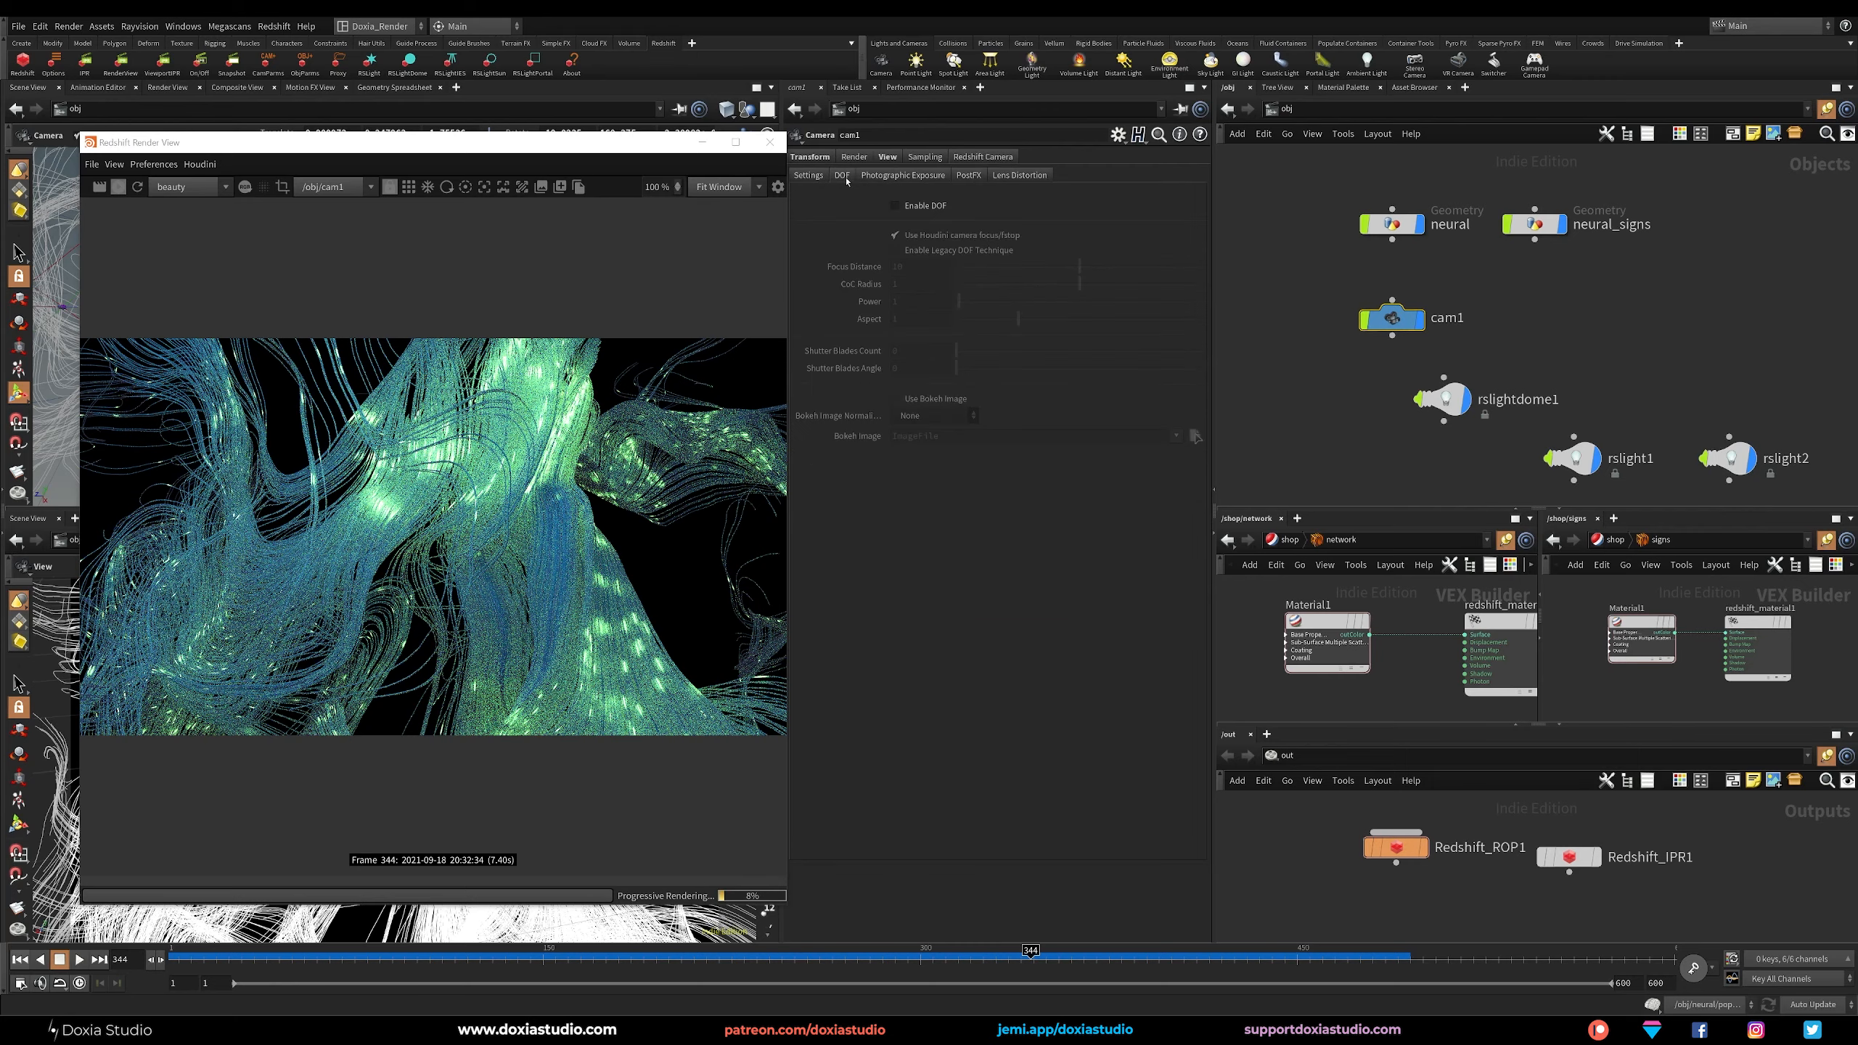
pyautogui.click(895, 207)
pyautogui.click(915, 235)
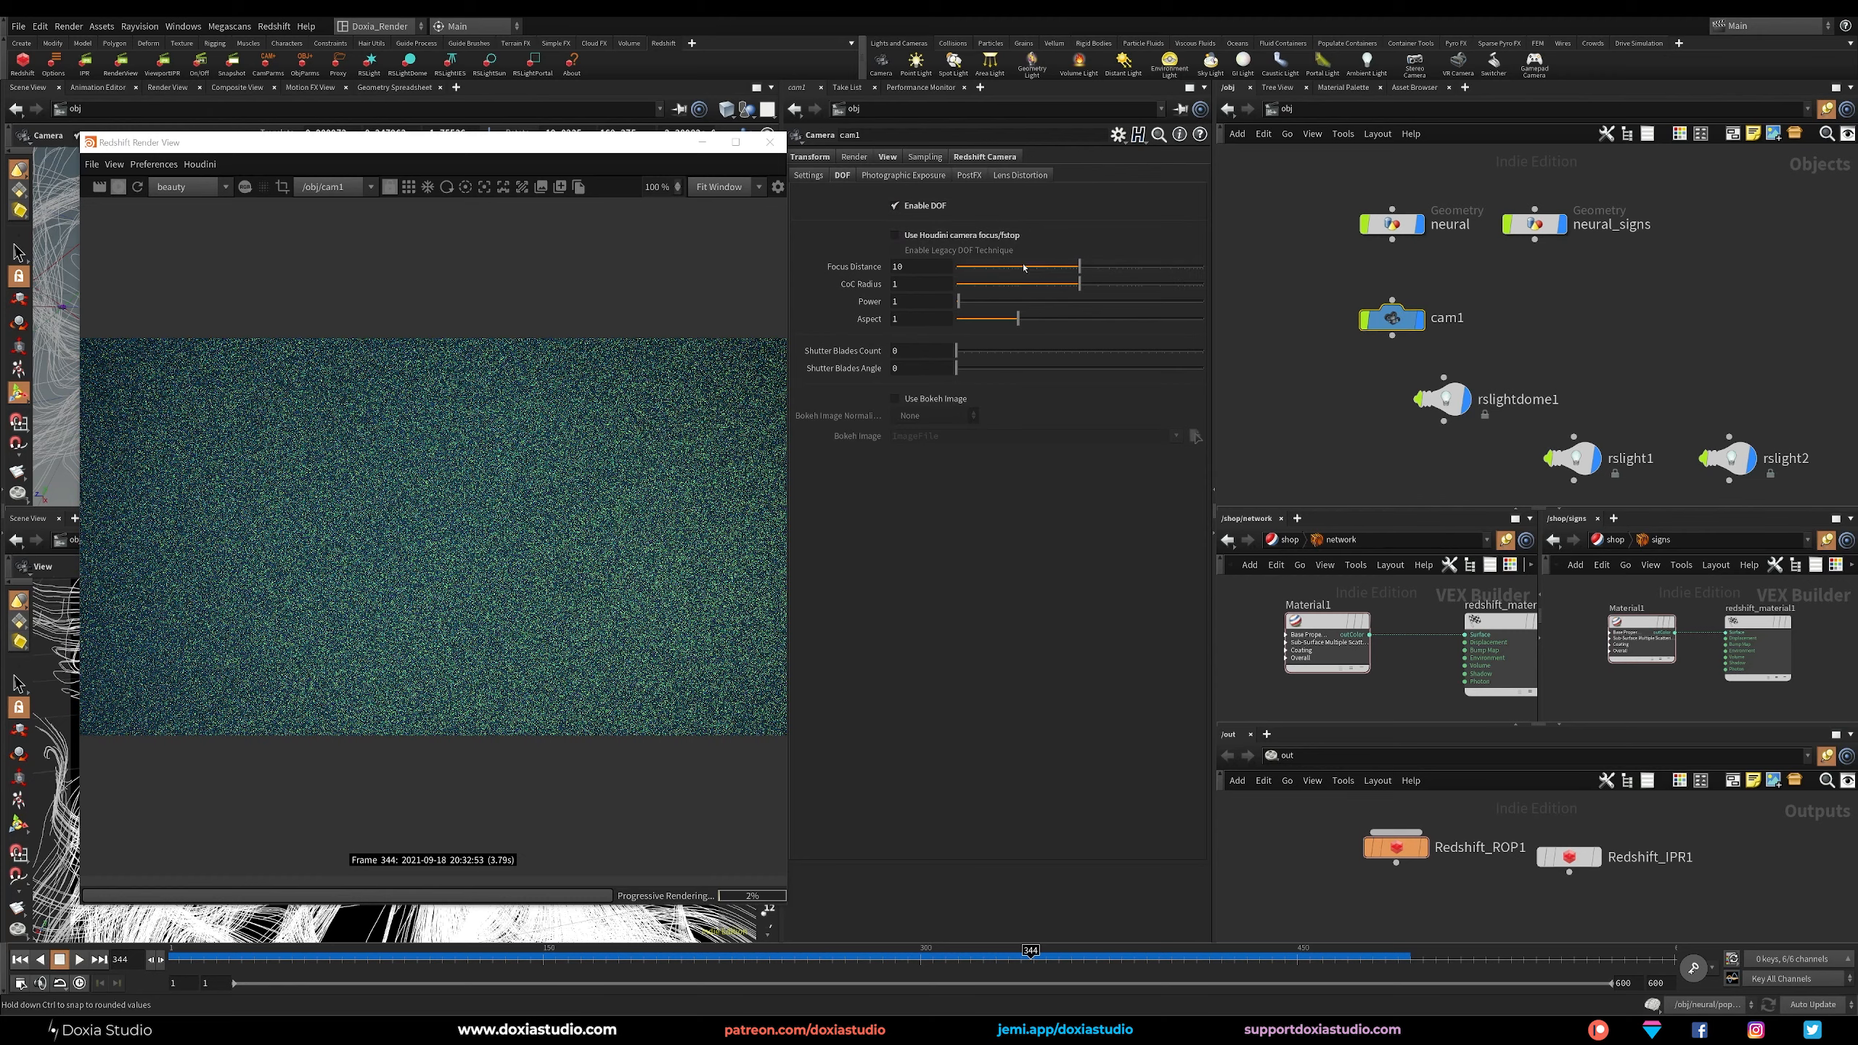
# Set the CoC radius of cam1's depth of field to 0.1.
pyautogui.moveTo(908, 285); pyautogui.dragTo(853, 291)
pyautogui.write('0')
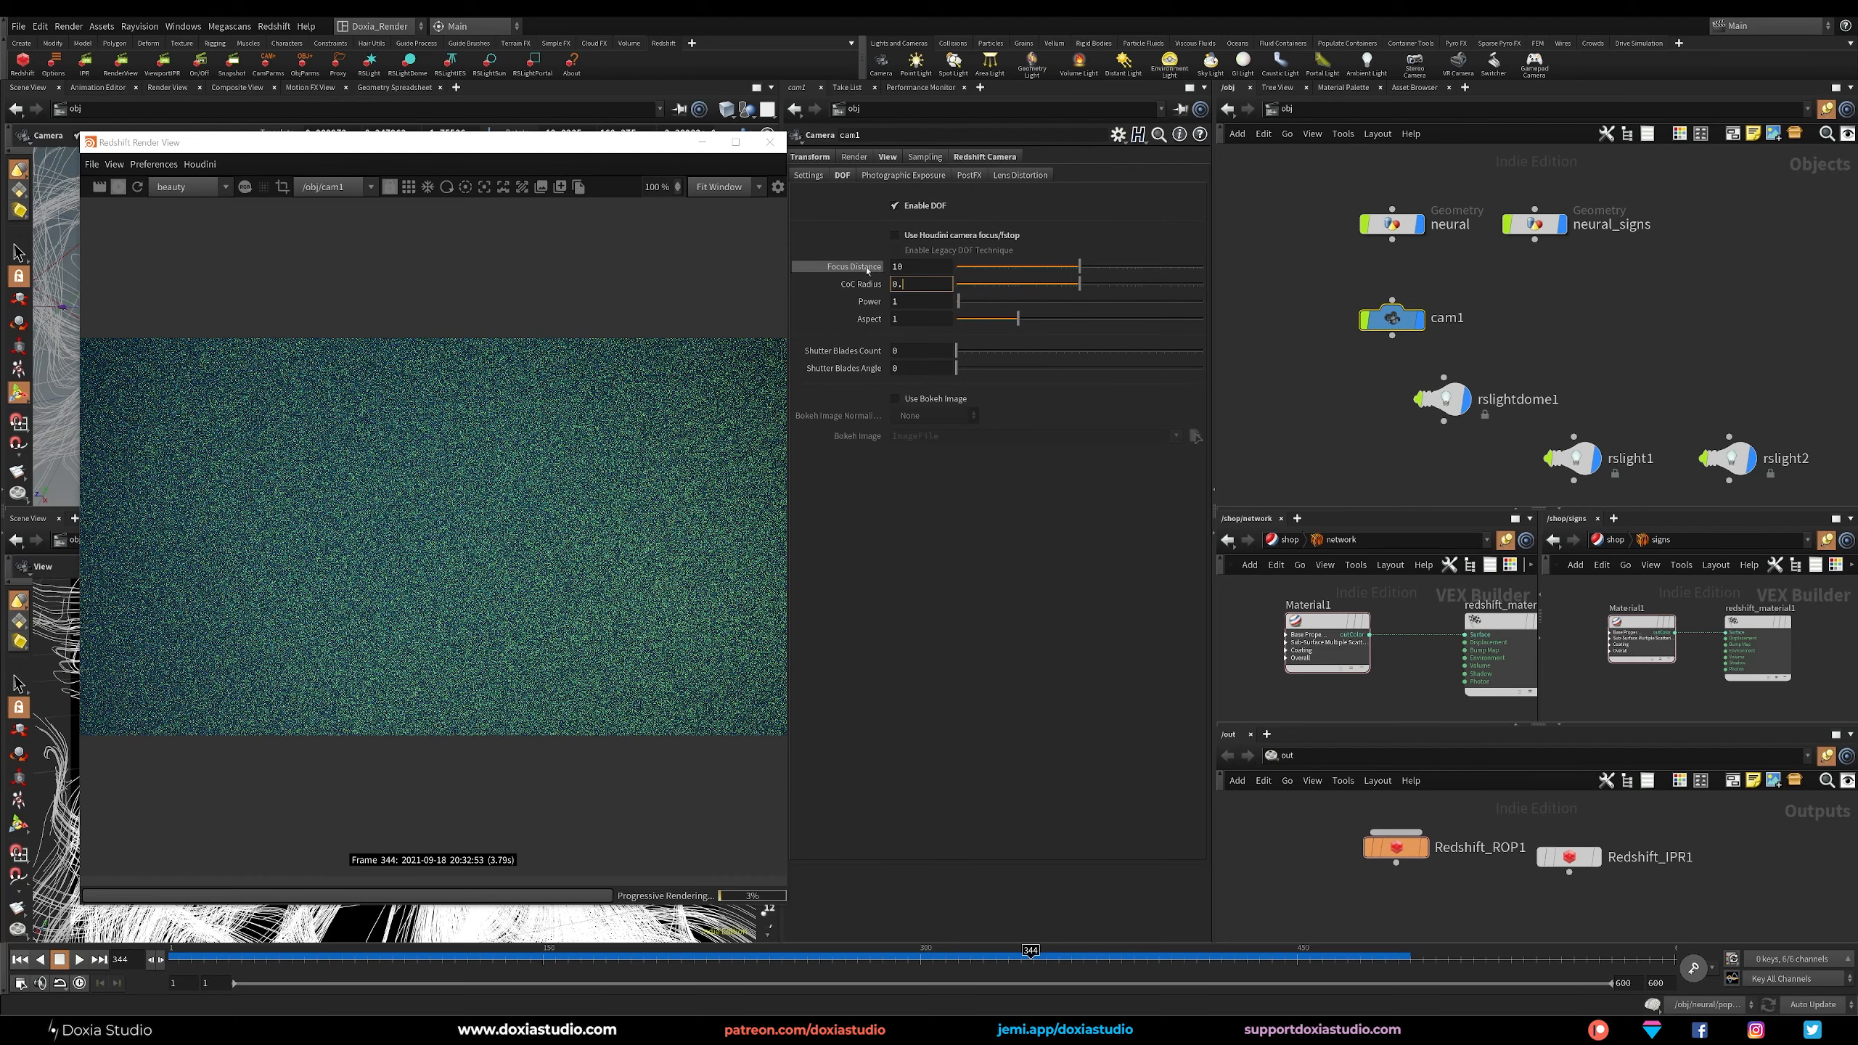
pyautogui.write('.1')
pyautogui.press('Return')
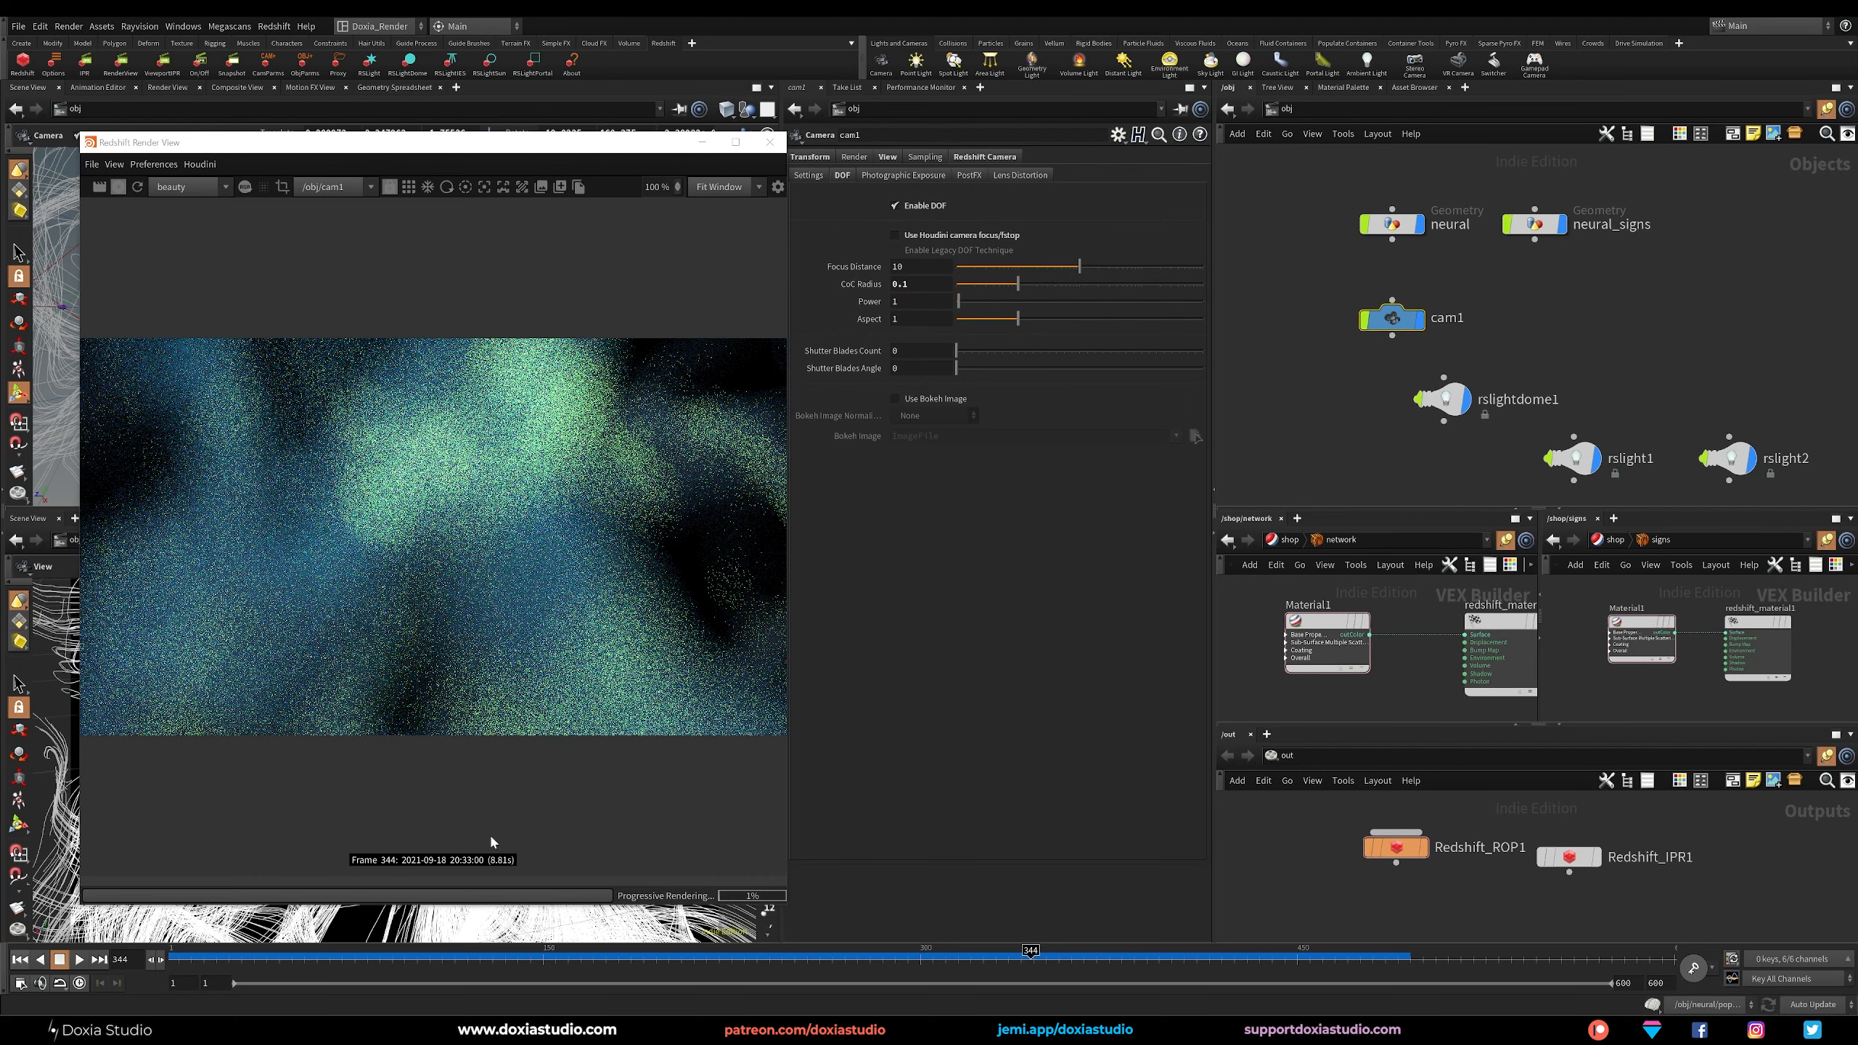
pyautogui.moveTo(660, 150); pyautogui.dragTo(1166, 152)
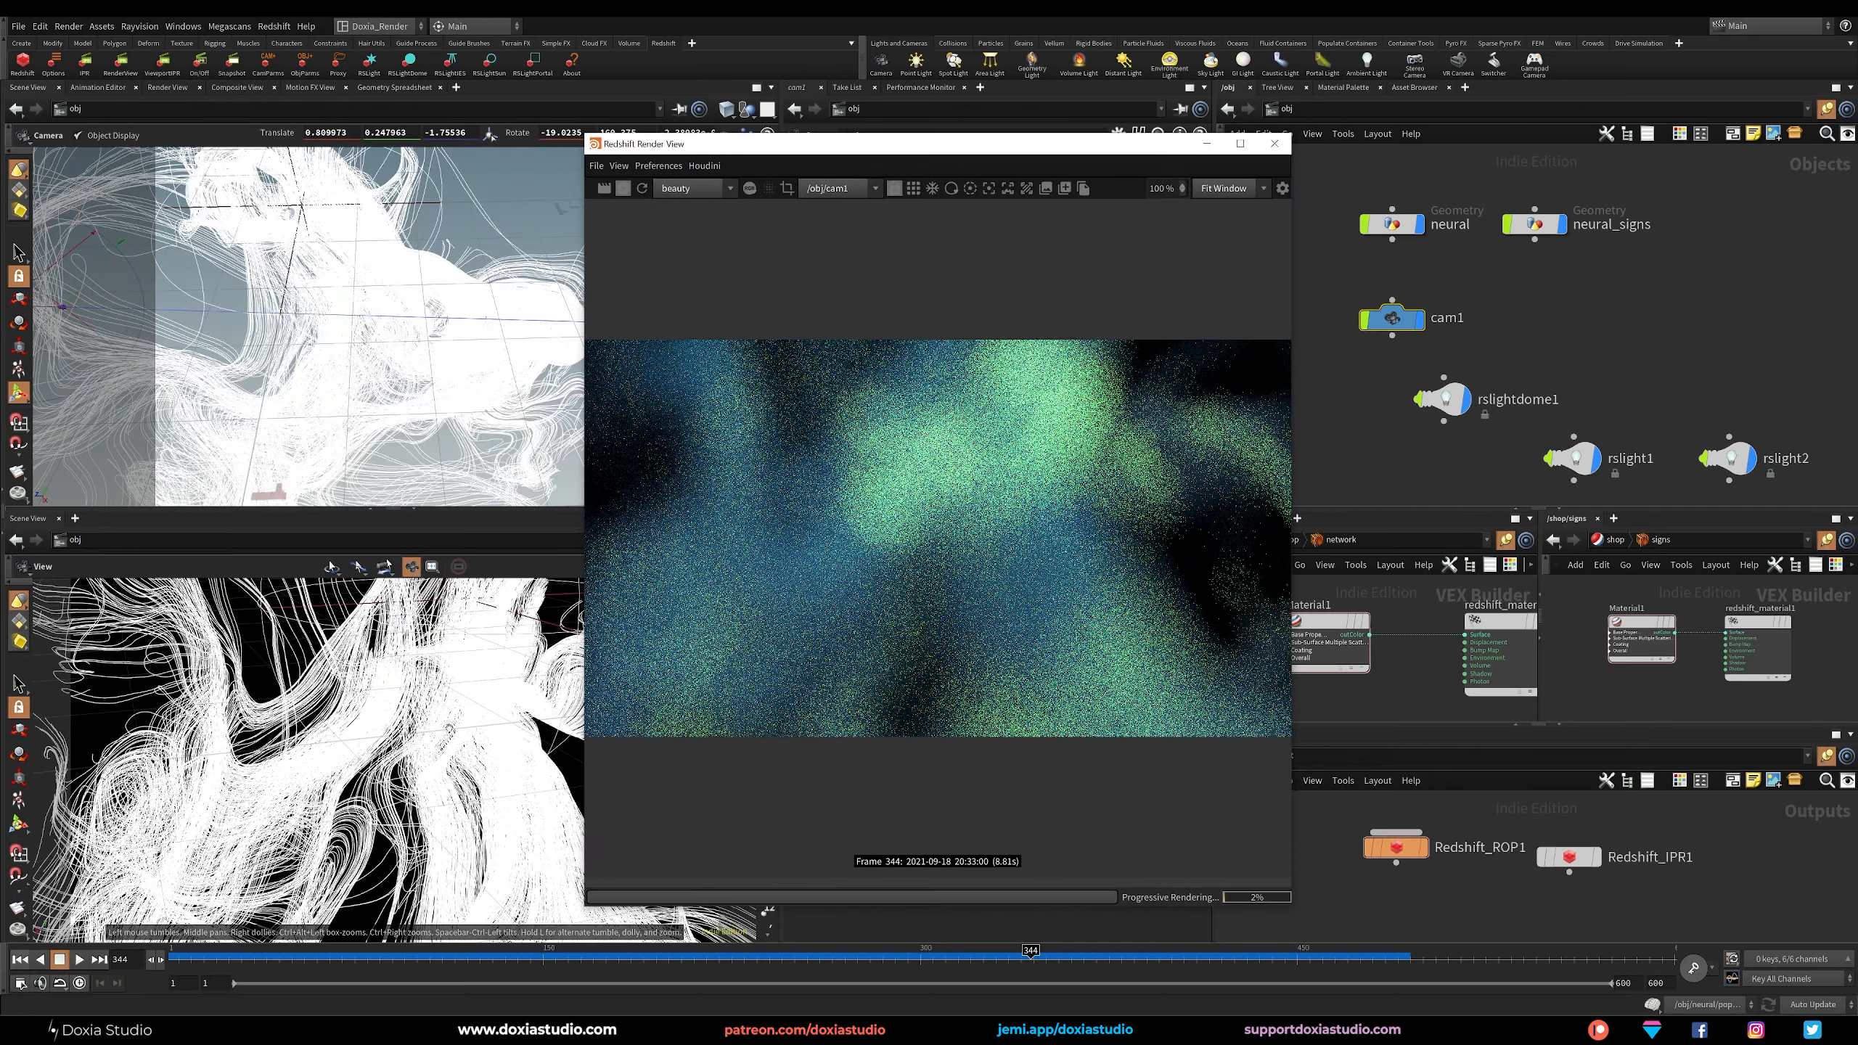
pyautogui.moveTo(901, 145); pyautogui.dragTo(362, 175)
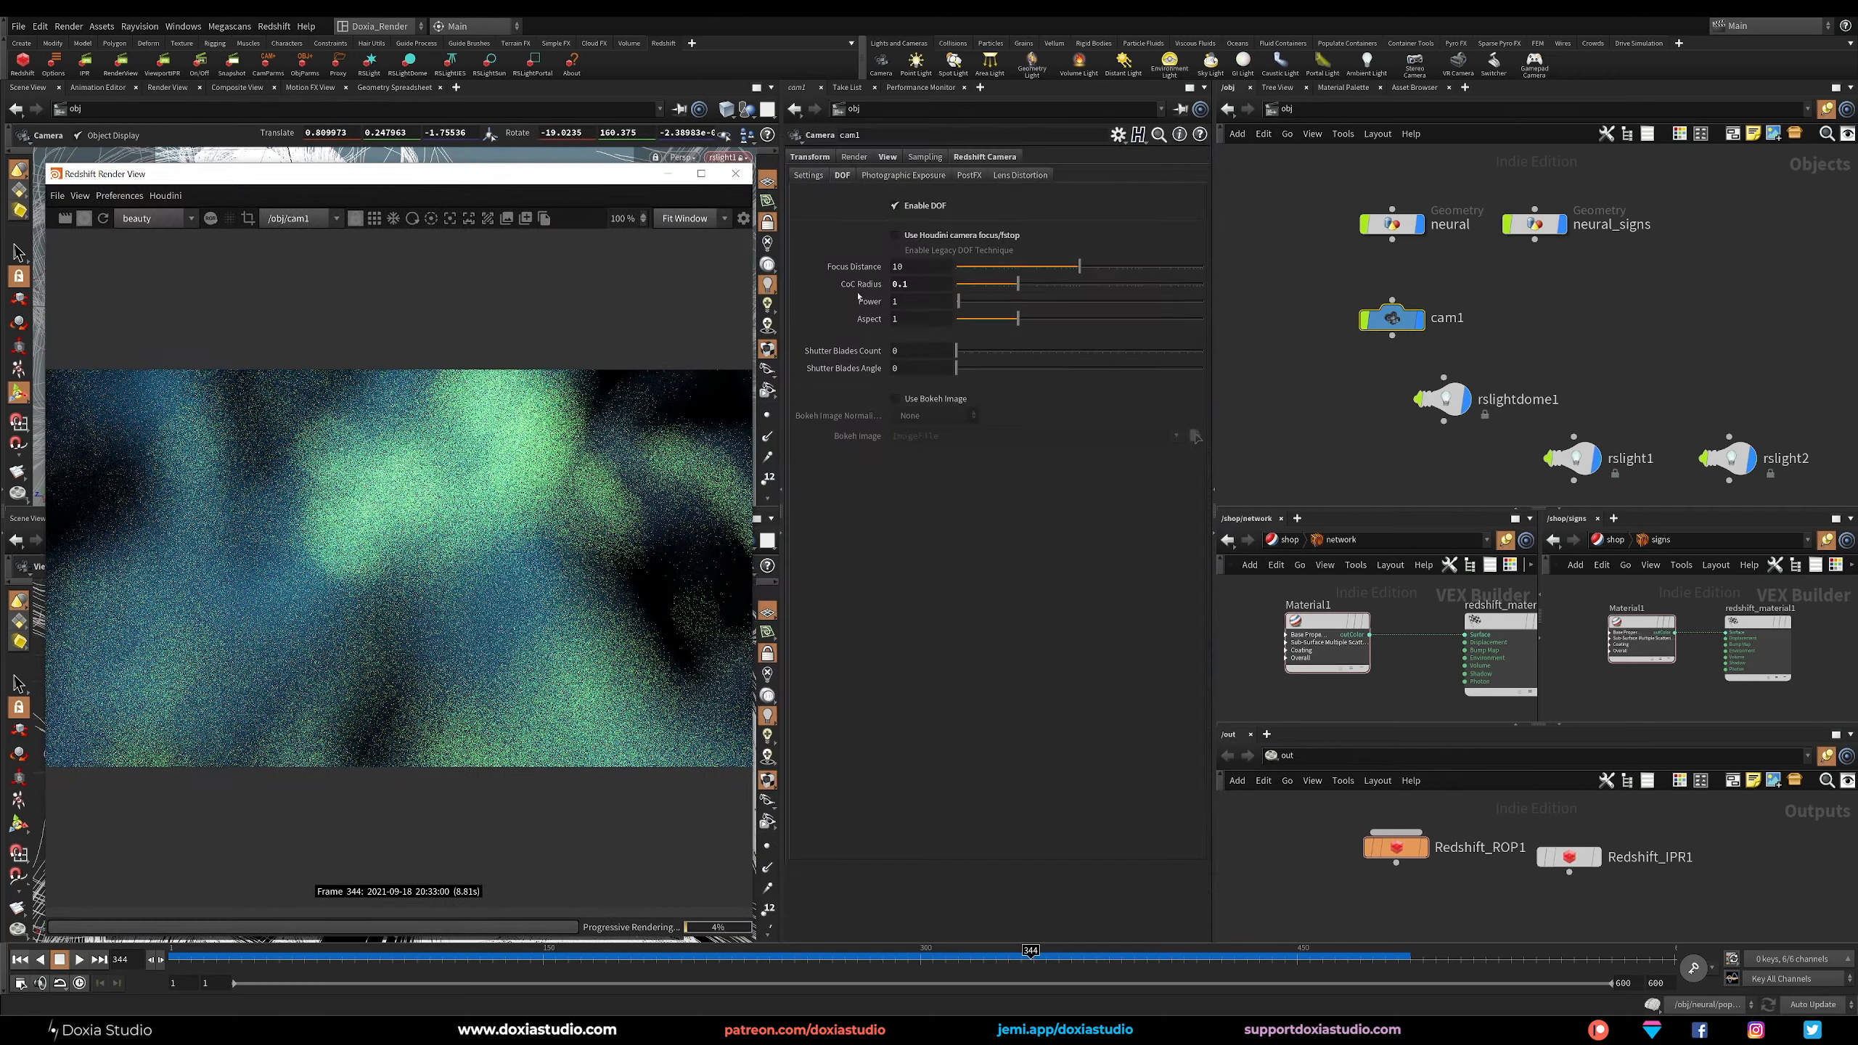
# Tune the depth-of-field focus distance of cam1 and set it to 1.7.
pyautogui.moveTo(1056, 270); pyautogui.dragTo(1037, 266)
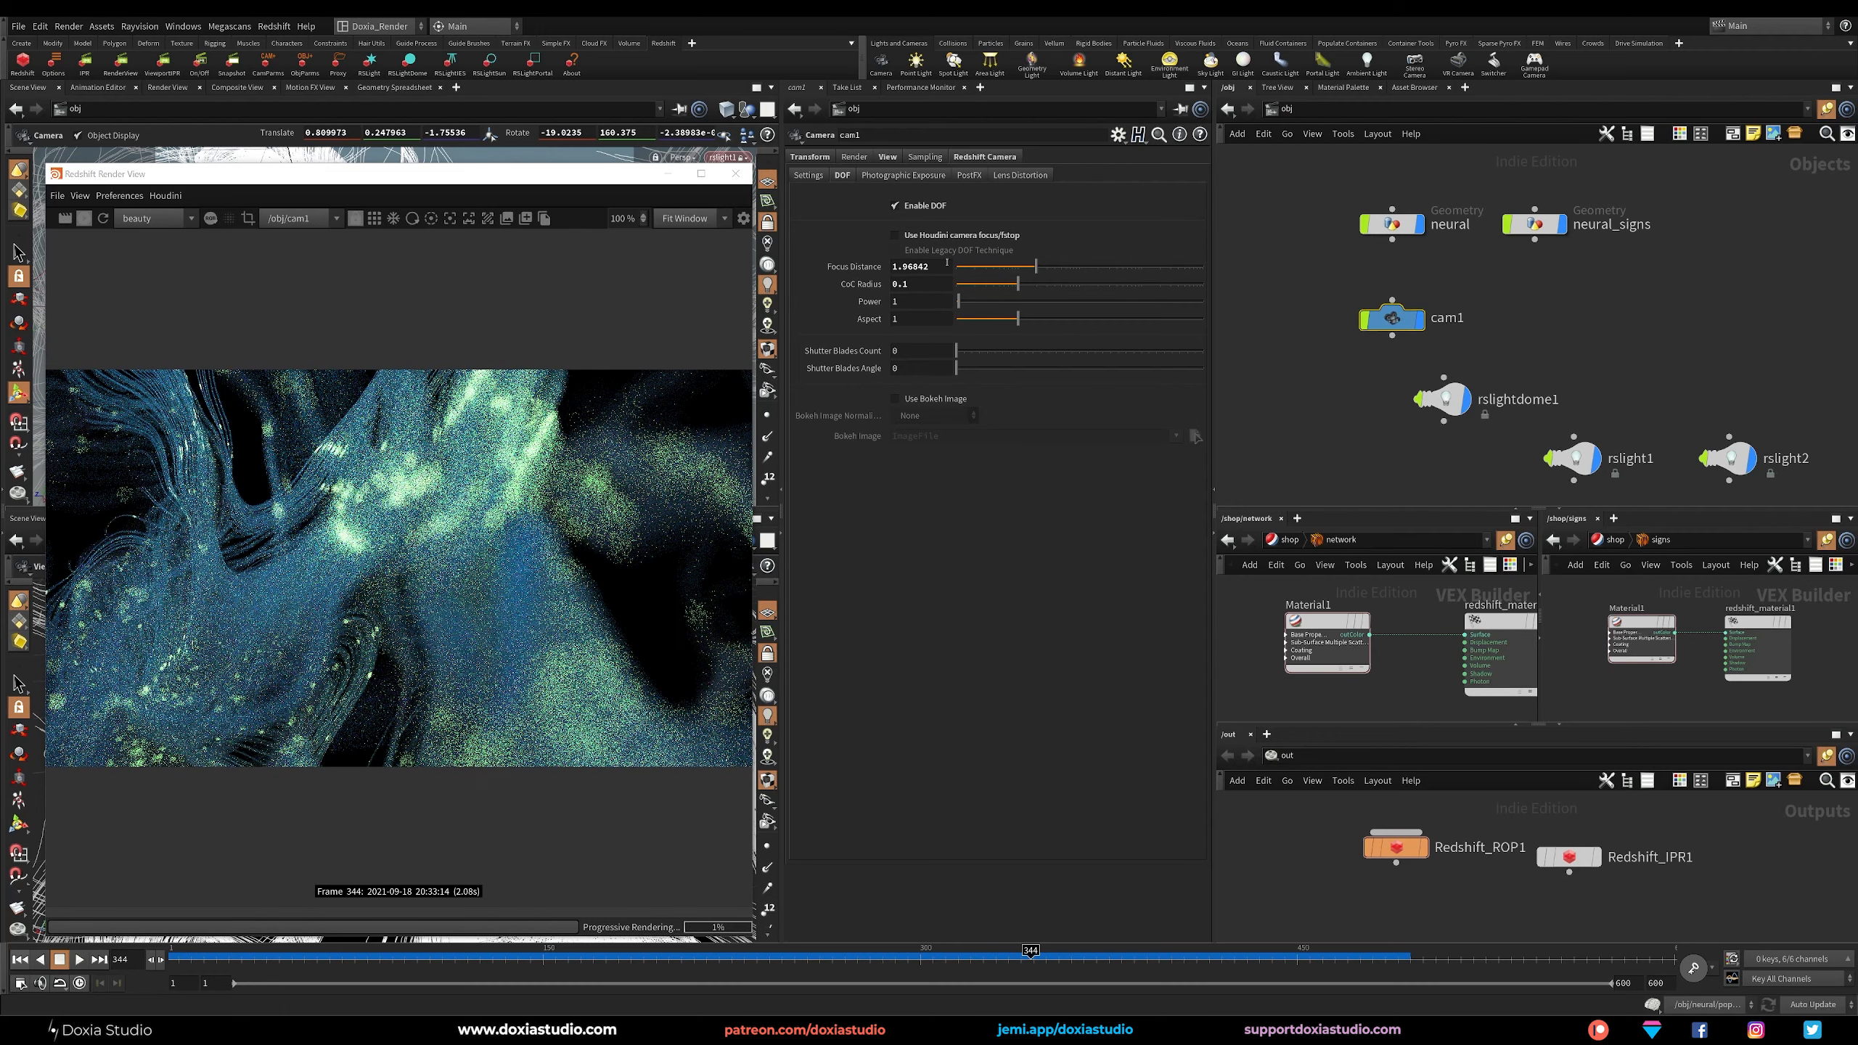
pyautogui.click(1033, 271)
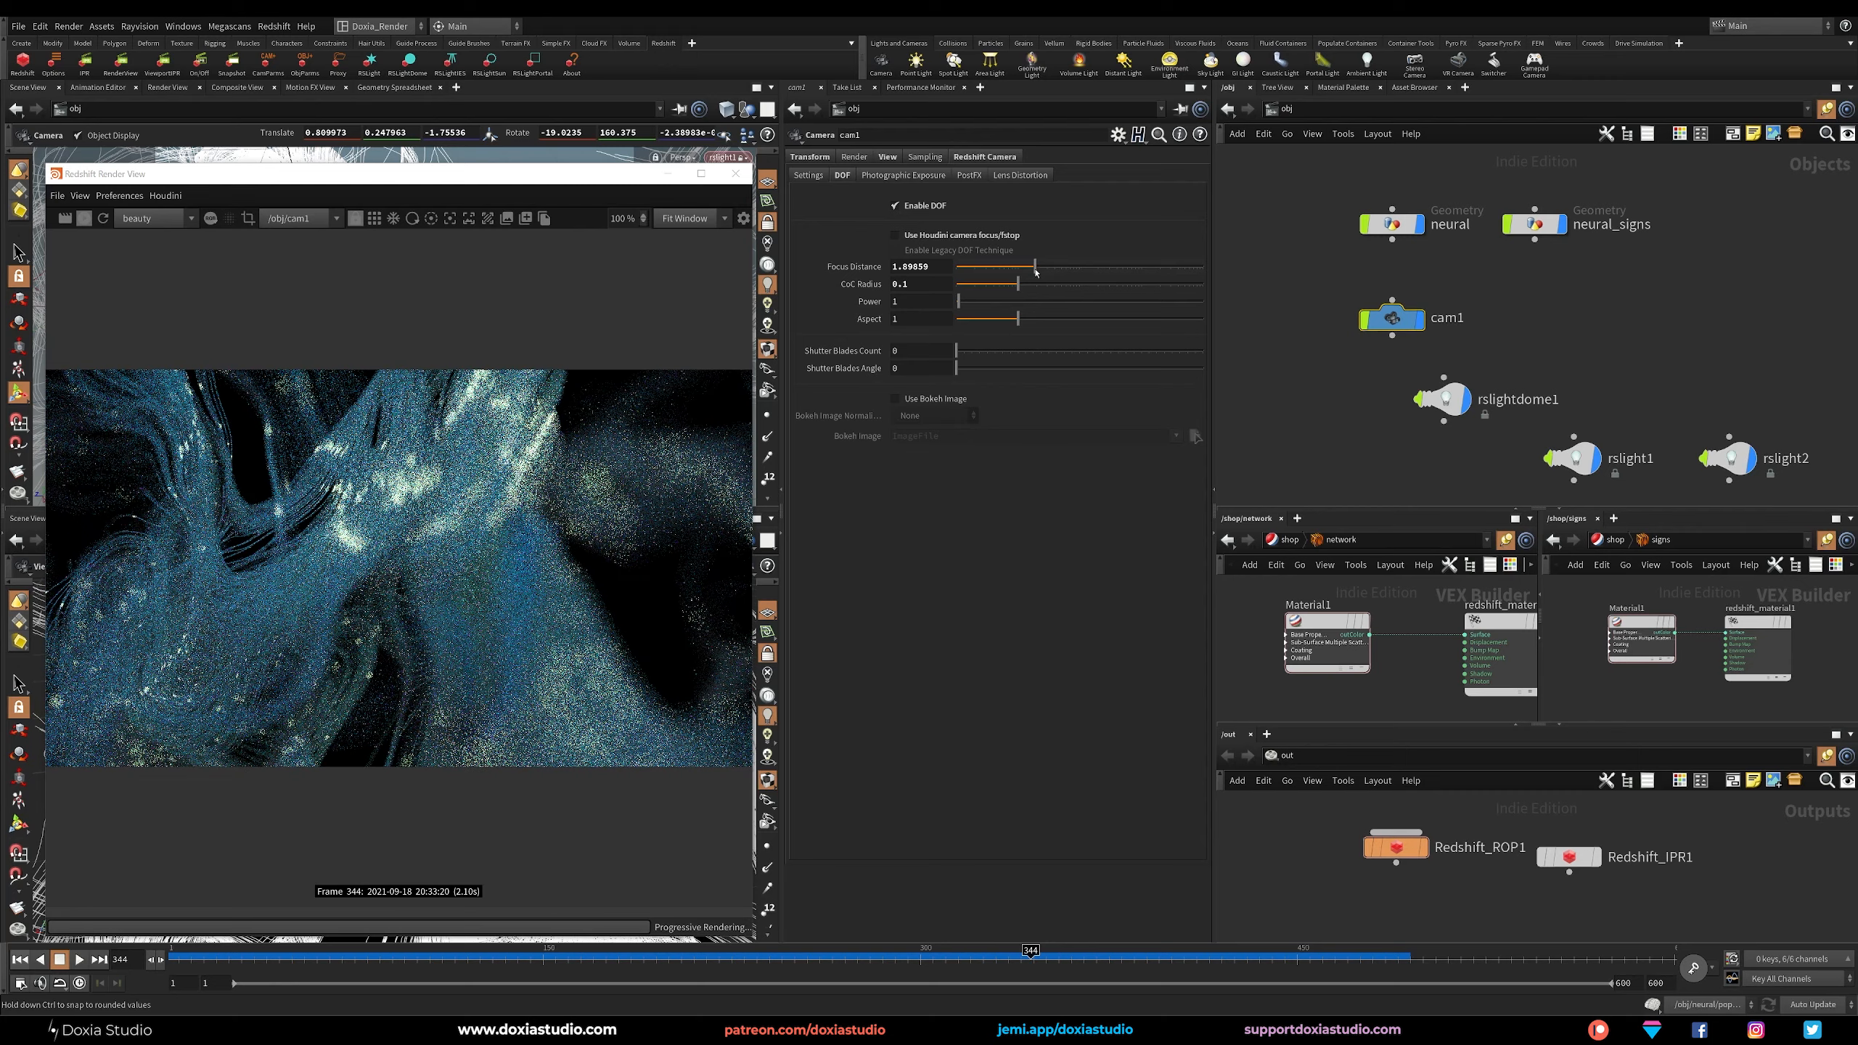
pyautogui.moveTo(1036, 272); pyautogui.dragTo(1033, 270)
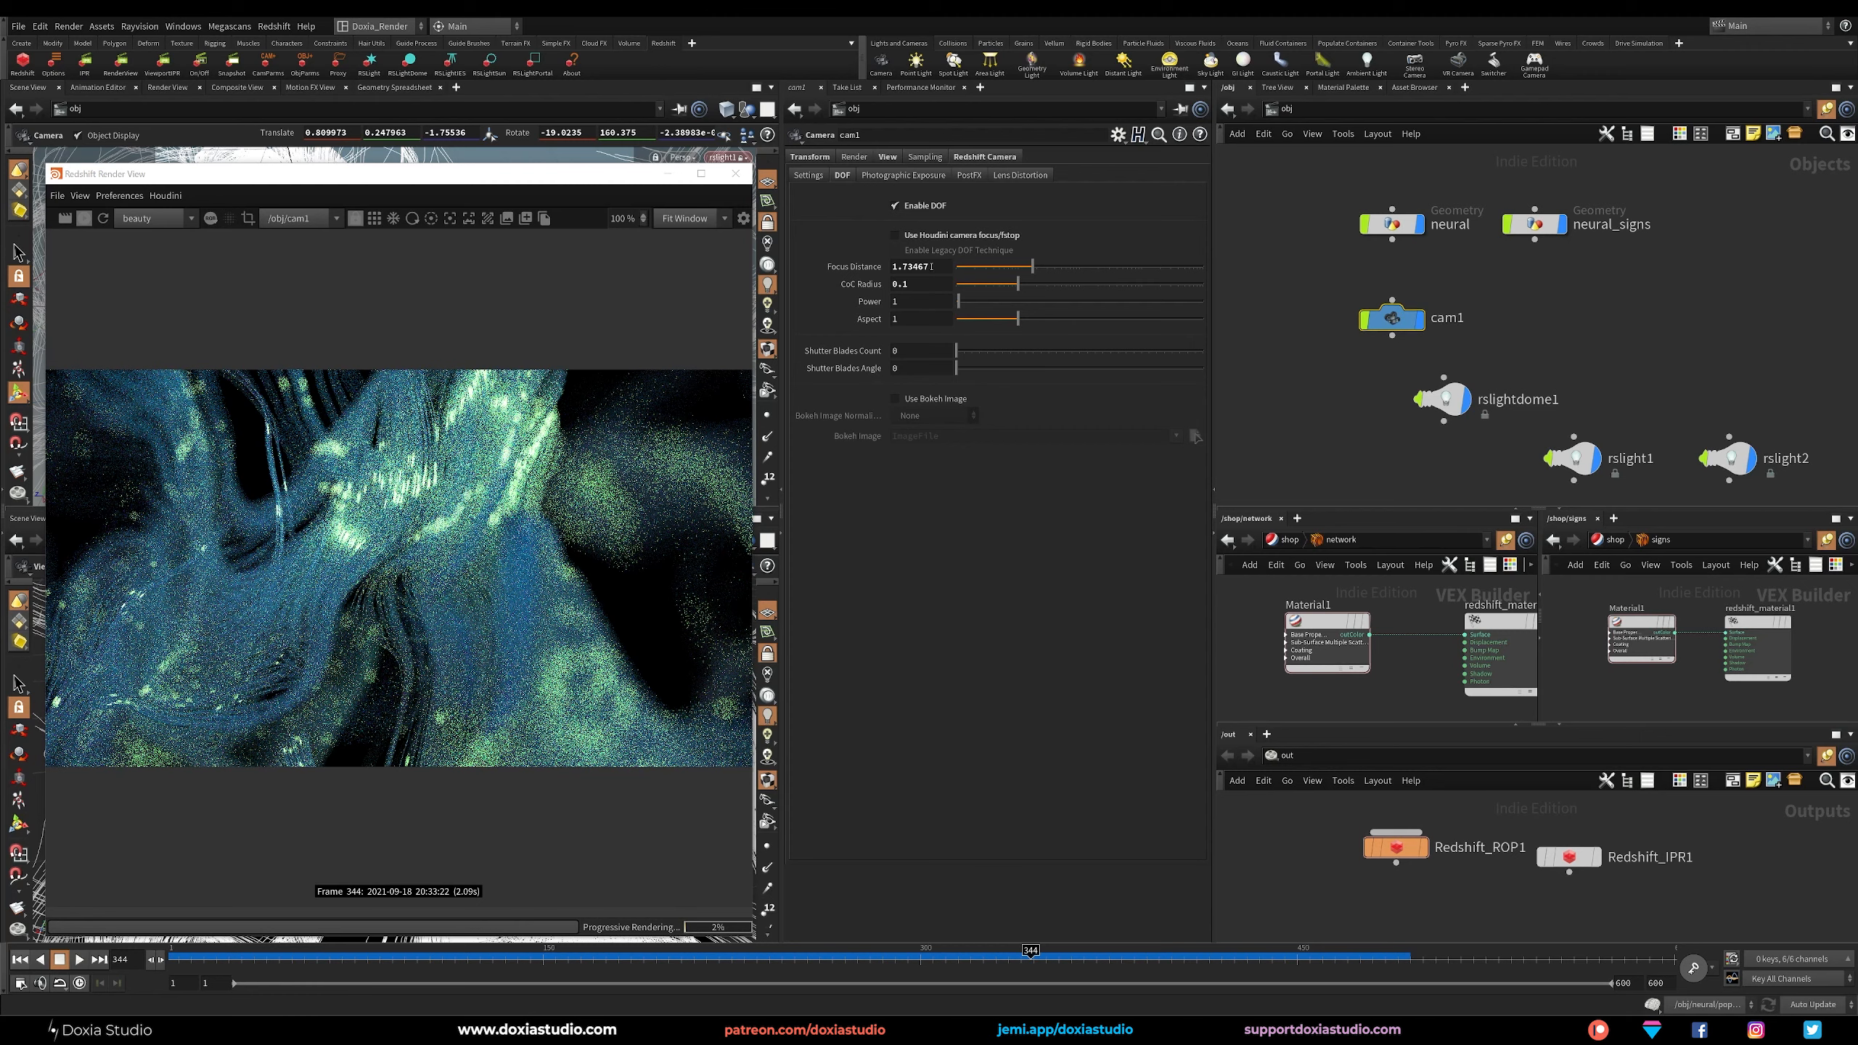
pyautogui.write('7')
pyautogui.press('Return')
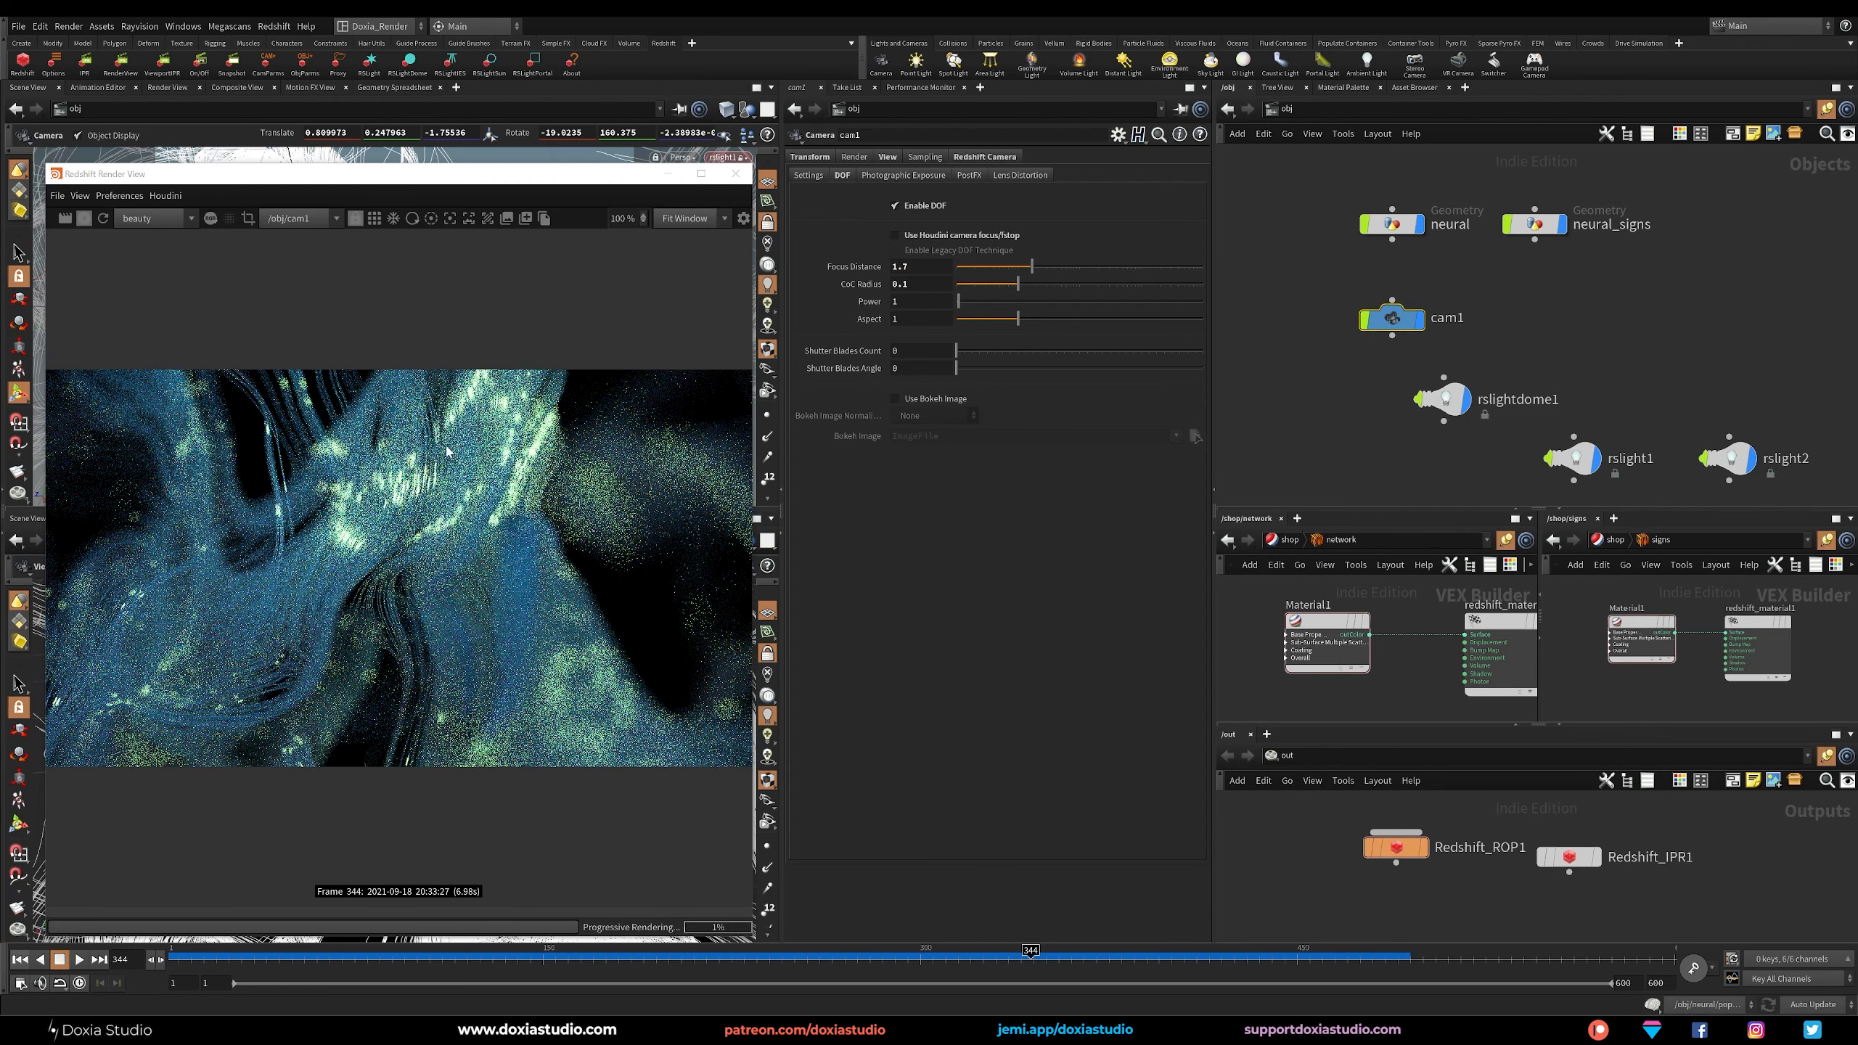
# Reduce cam1's depth-of-field CoC radius to 0.05.
pyautogui.click(925, 285)
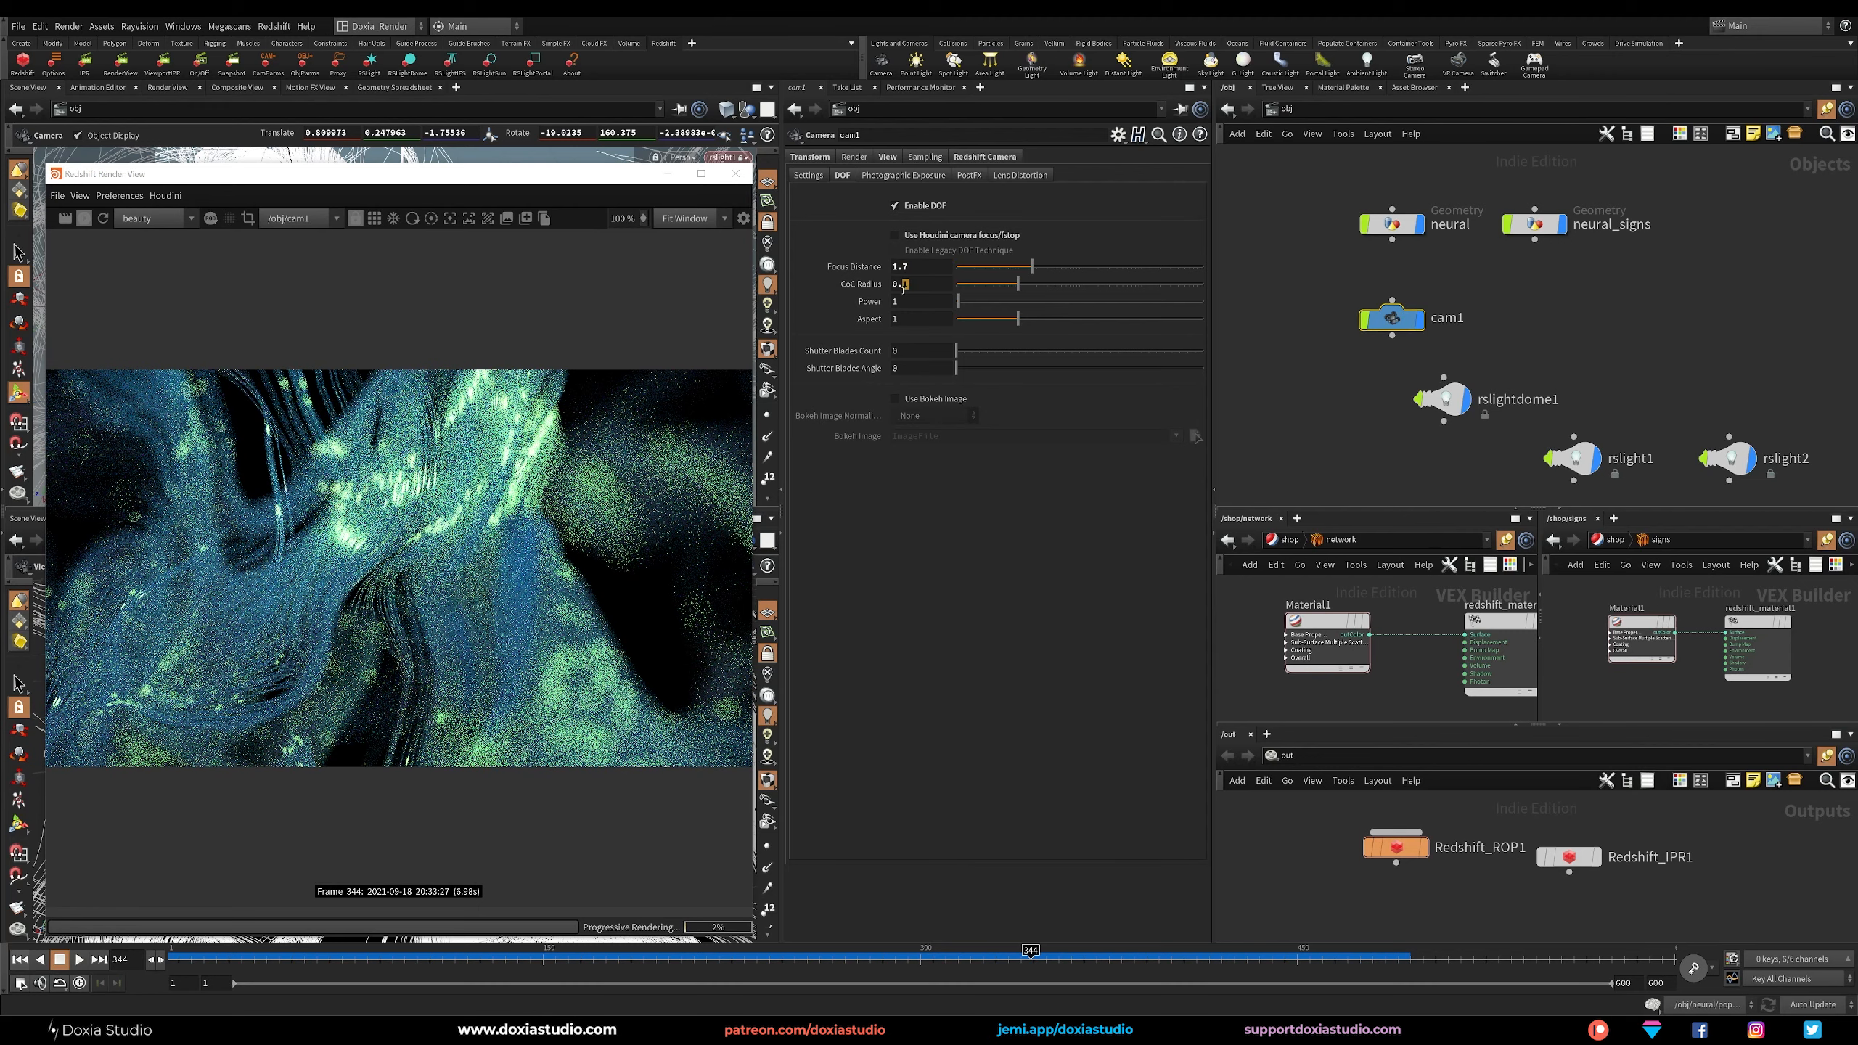
pyautogui.write('05')
pyautogui.press('Return')
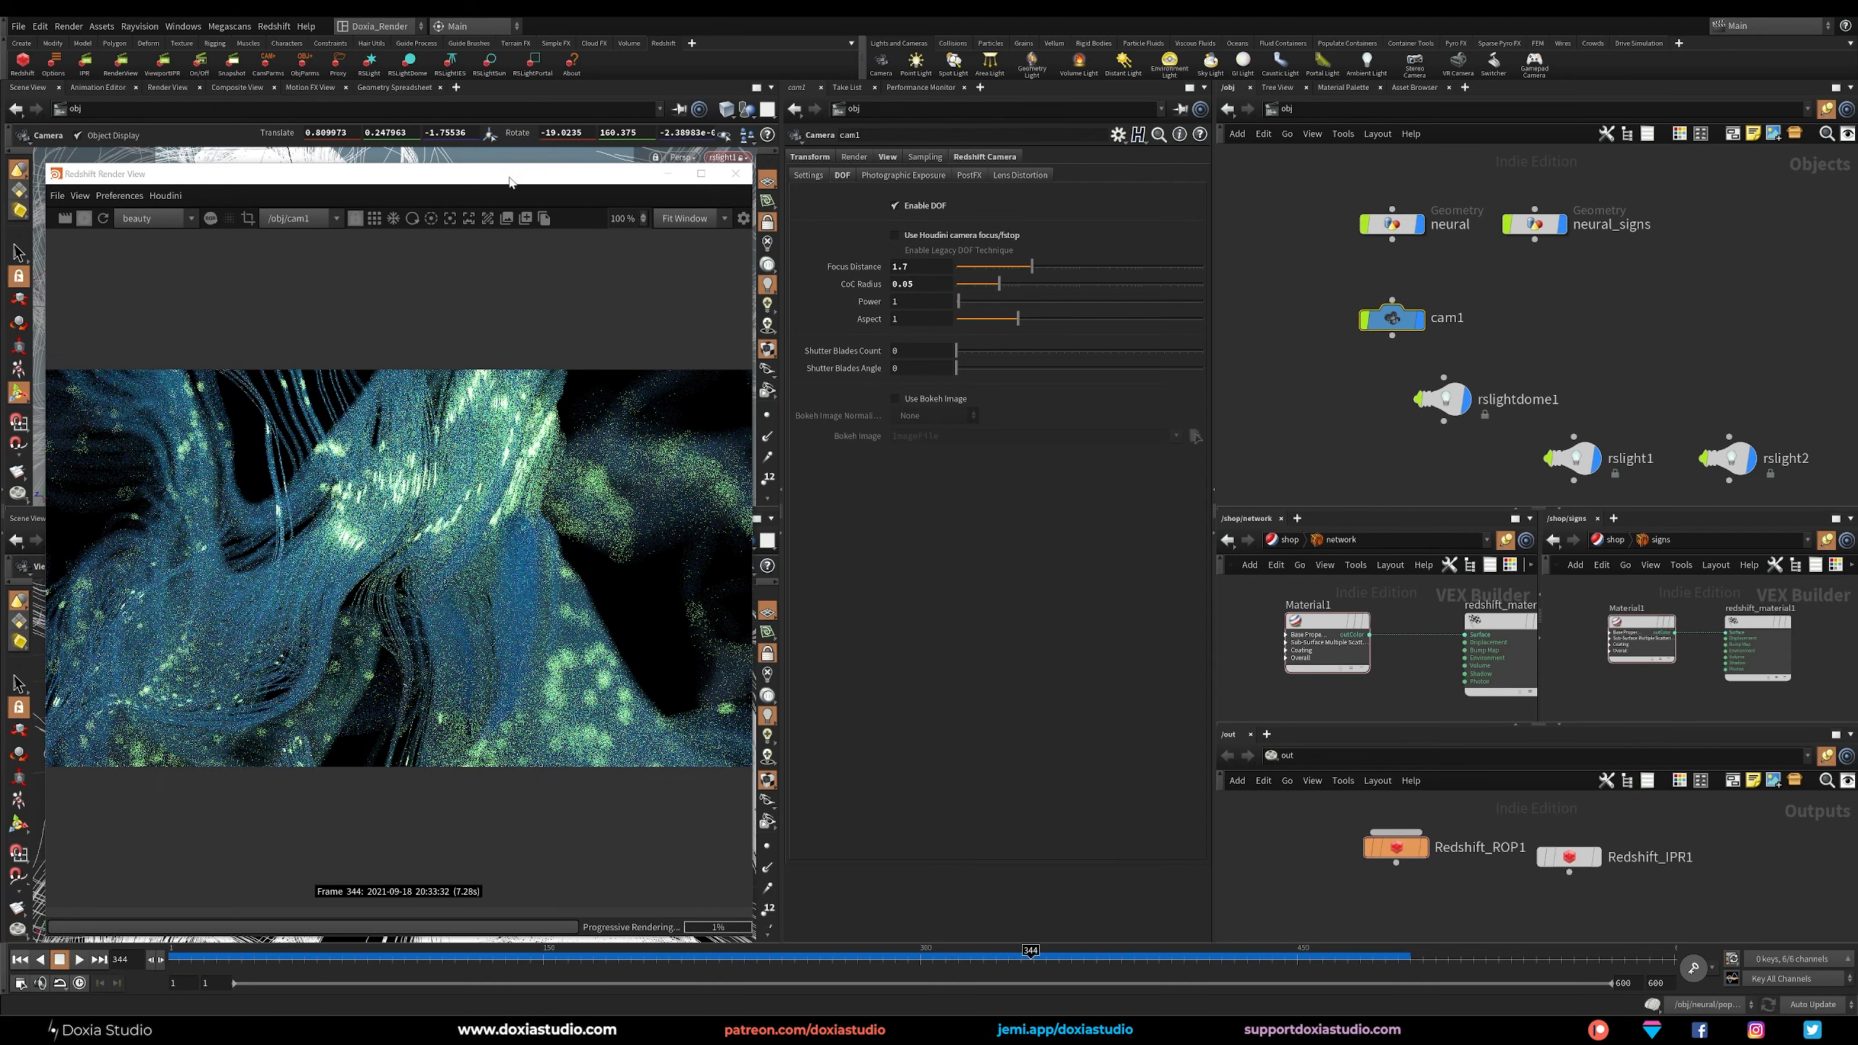
# Orbit and reposition the camera around the neural structure, settling on a closer framing of the diagonal strand bundle.
pyautogui.moveTo(509, 182); pyautogui.dragTo(1175, 144)
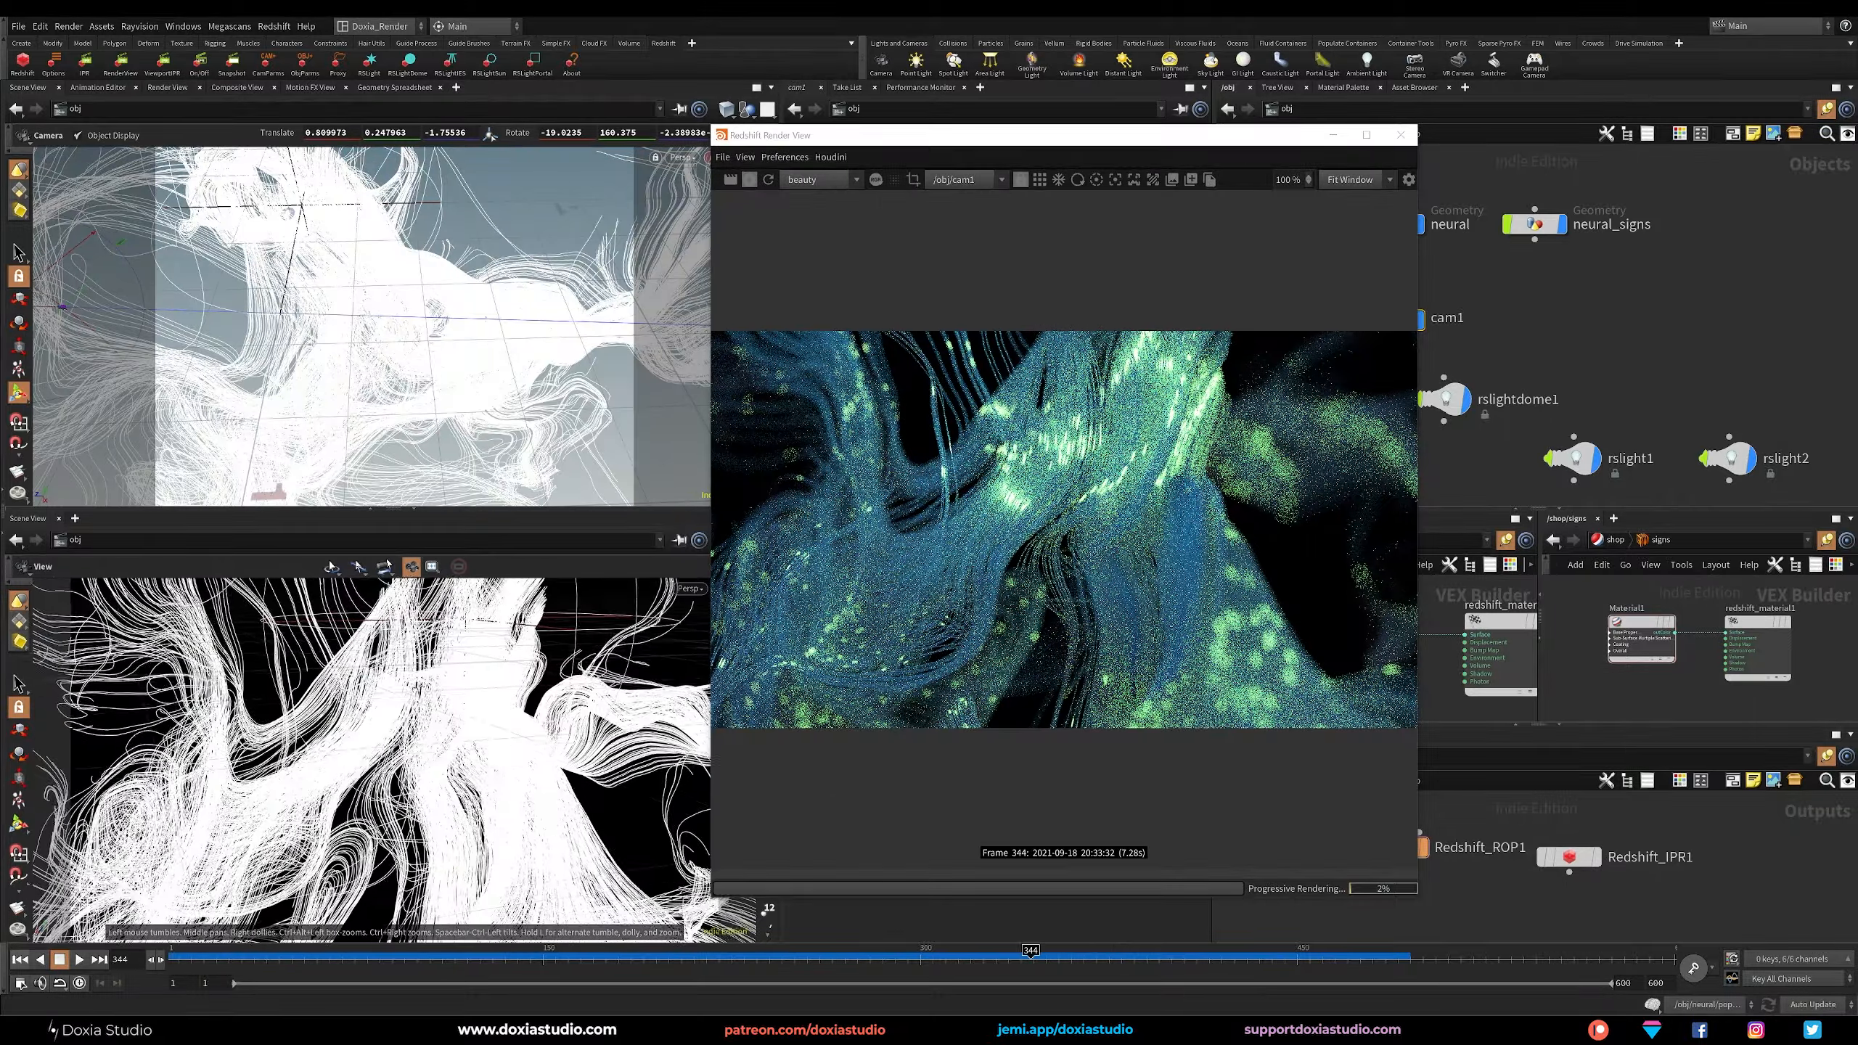
pyautogui.moveTo(363, 720); pyautogui.dragTo(412, 704)
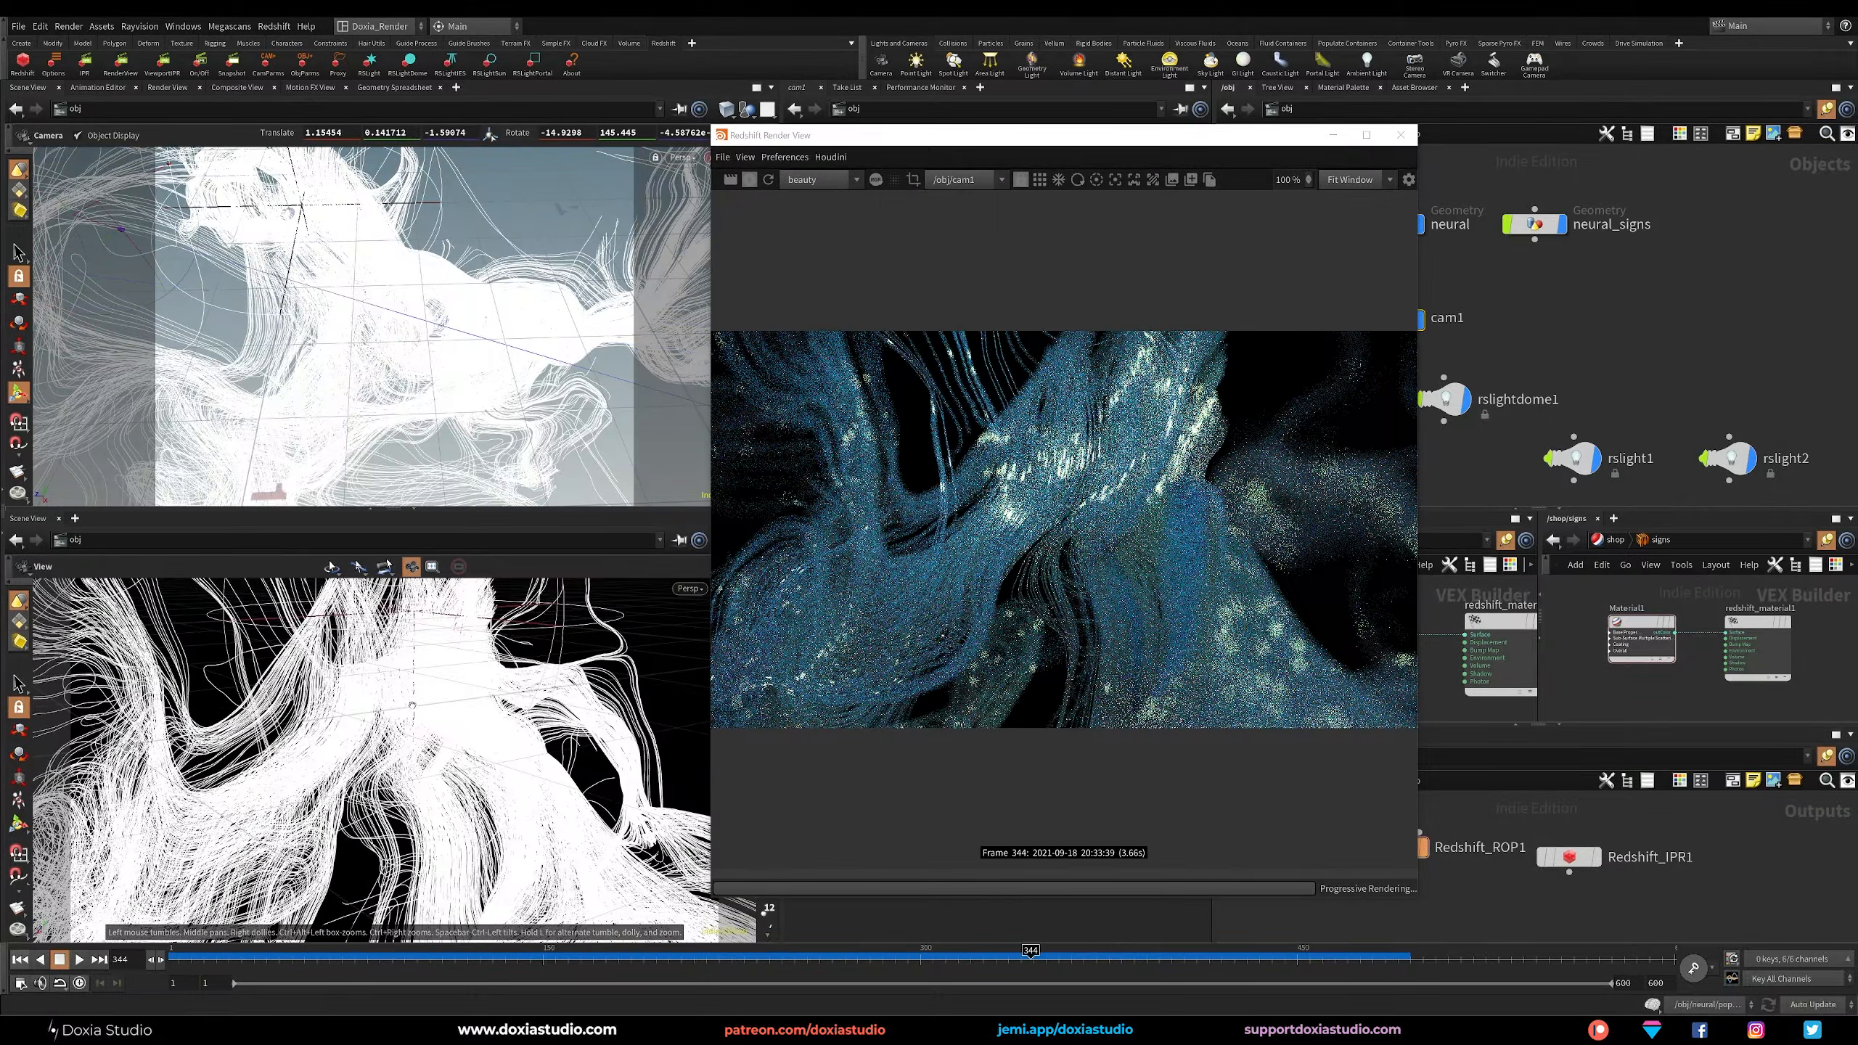
pyautogui.moveTo(412, 704); pyautogui.dragTo(385, 759, button='middle')
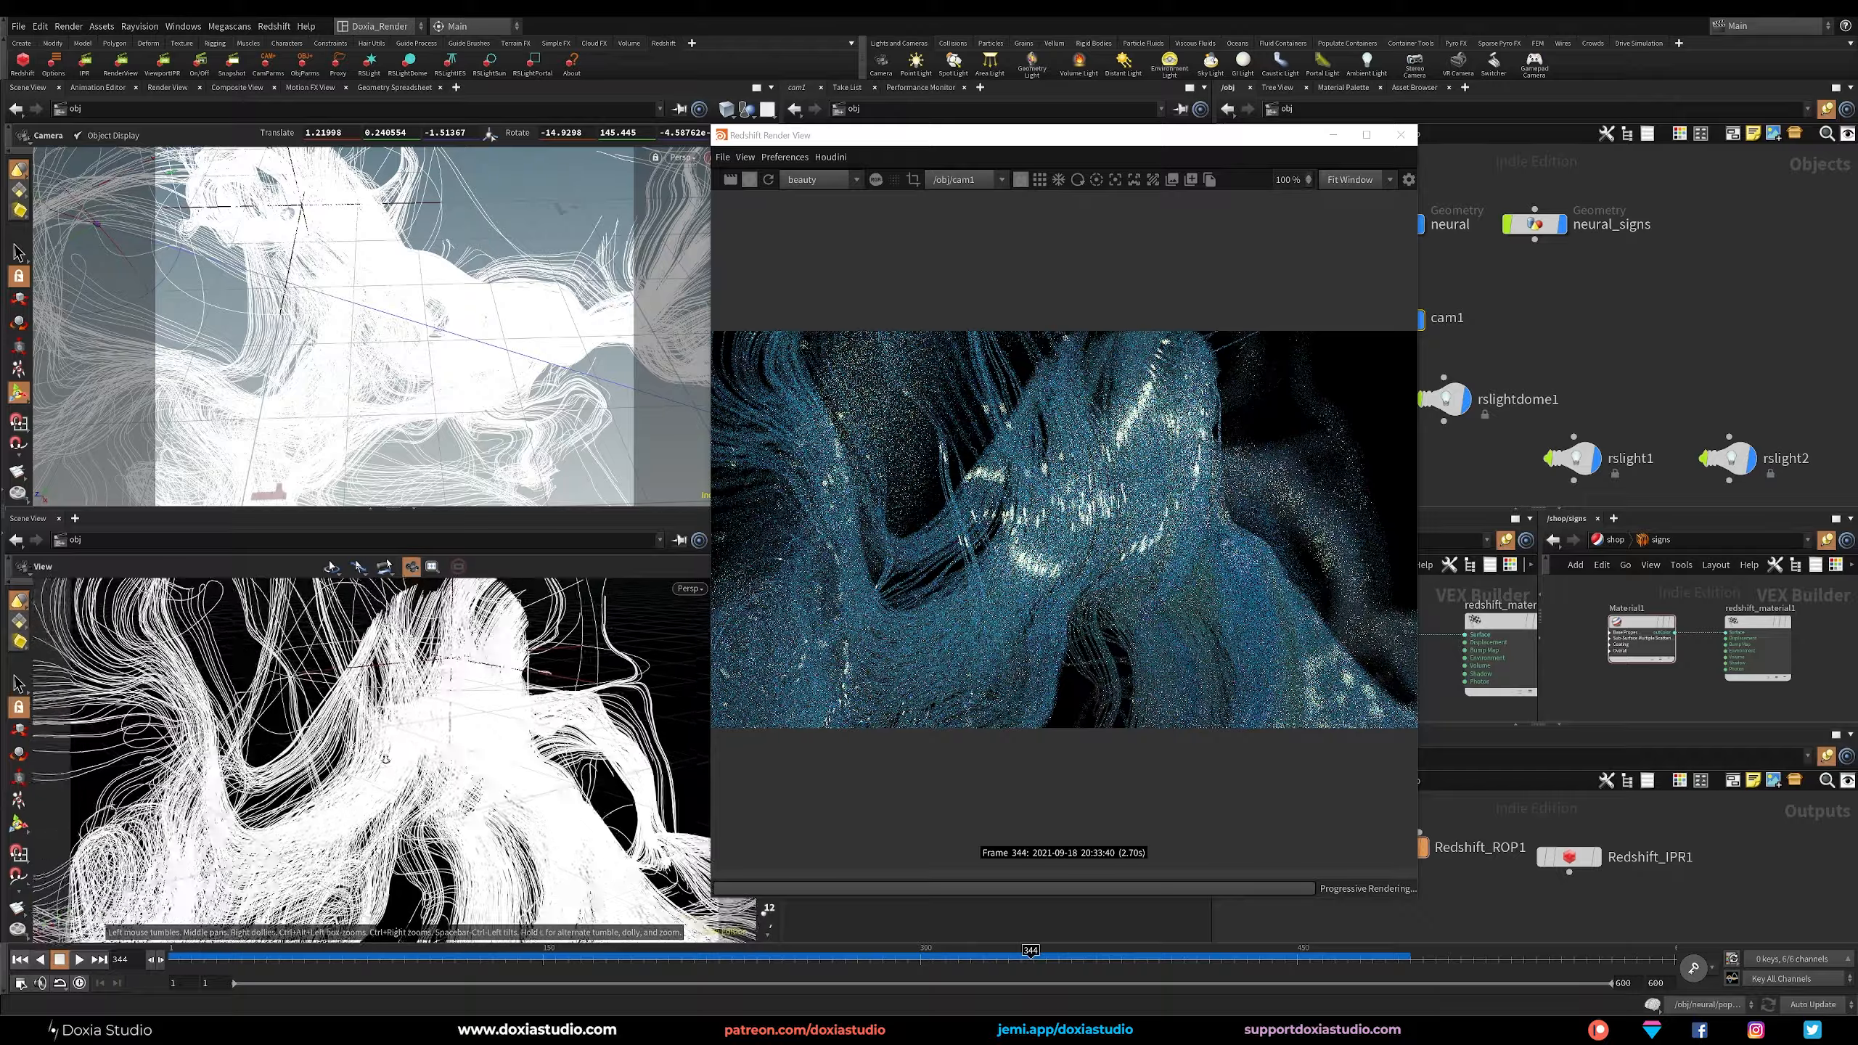
pyautogui.moveTo(385, 759); pyautogui.dragTo(386, 713)
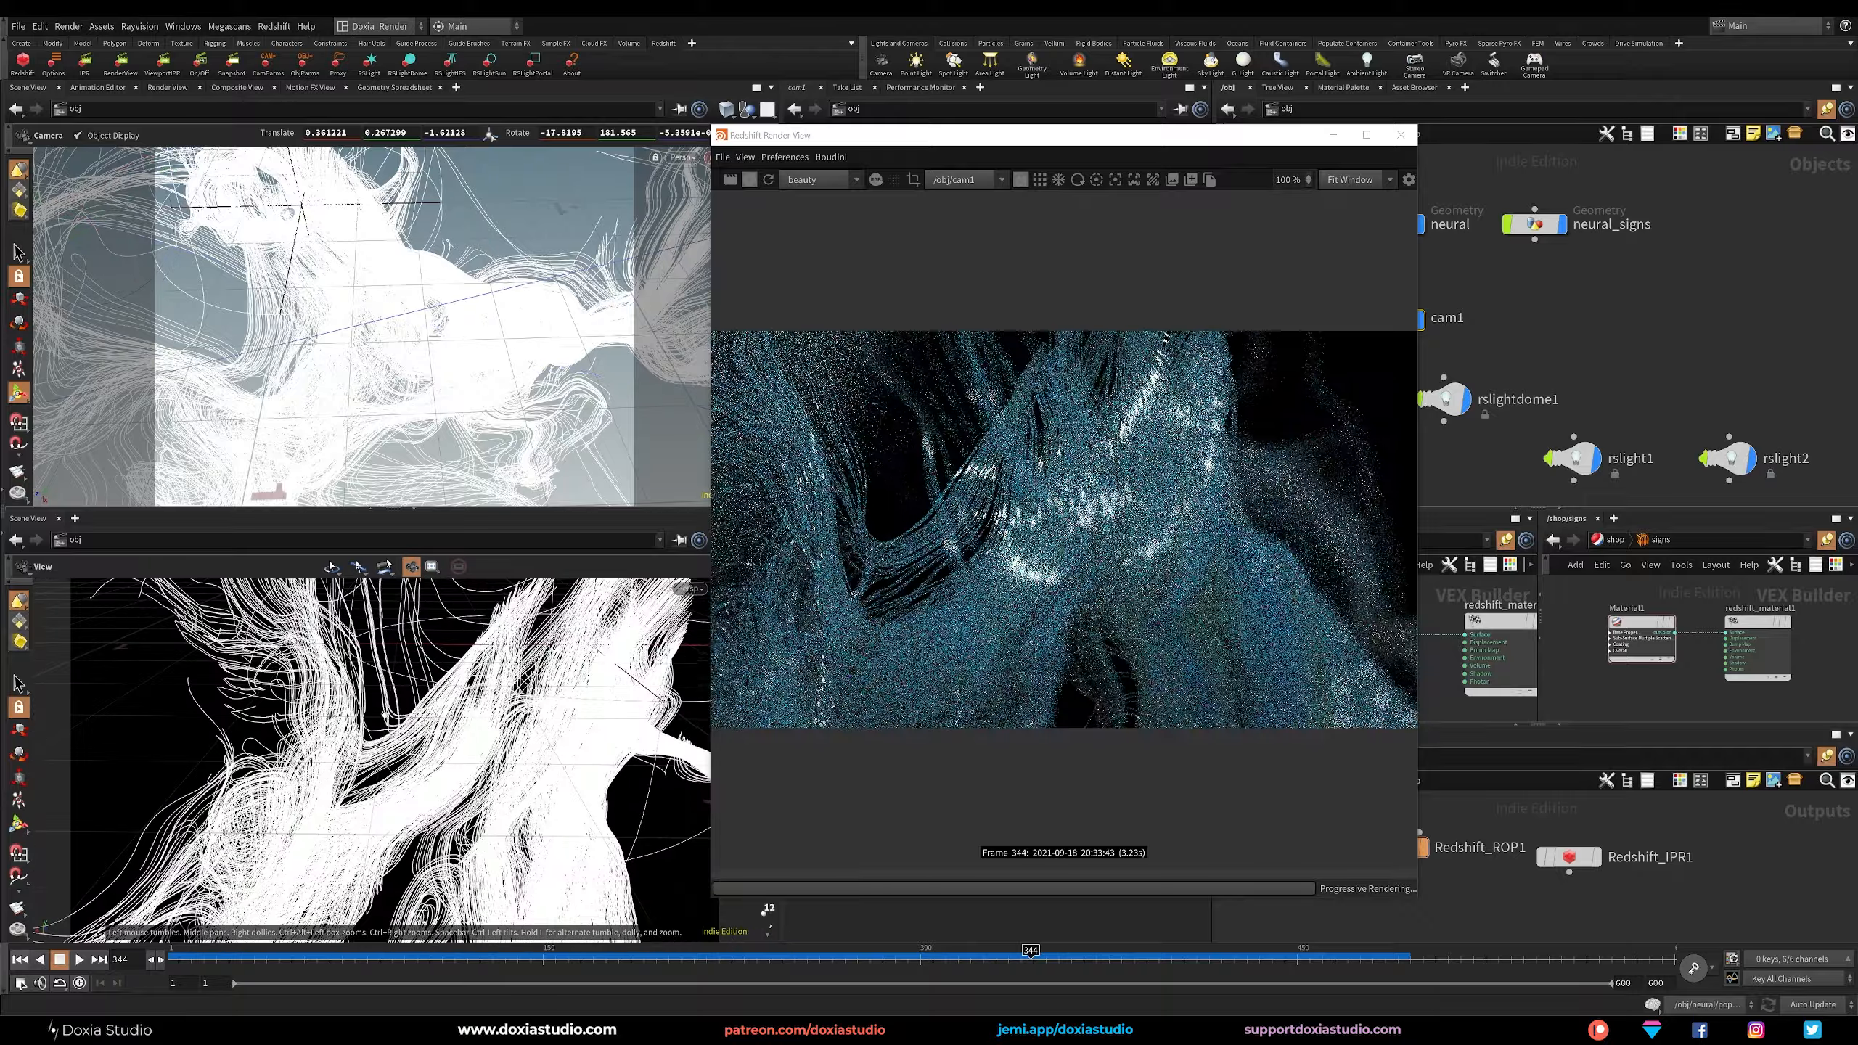
pyautogui.moveTo(416, 712); pyautogui.dragTo(392, 691, button='middle')
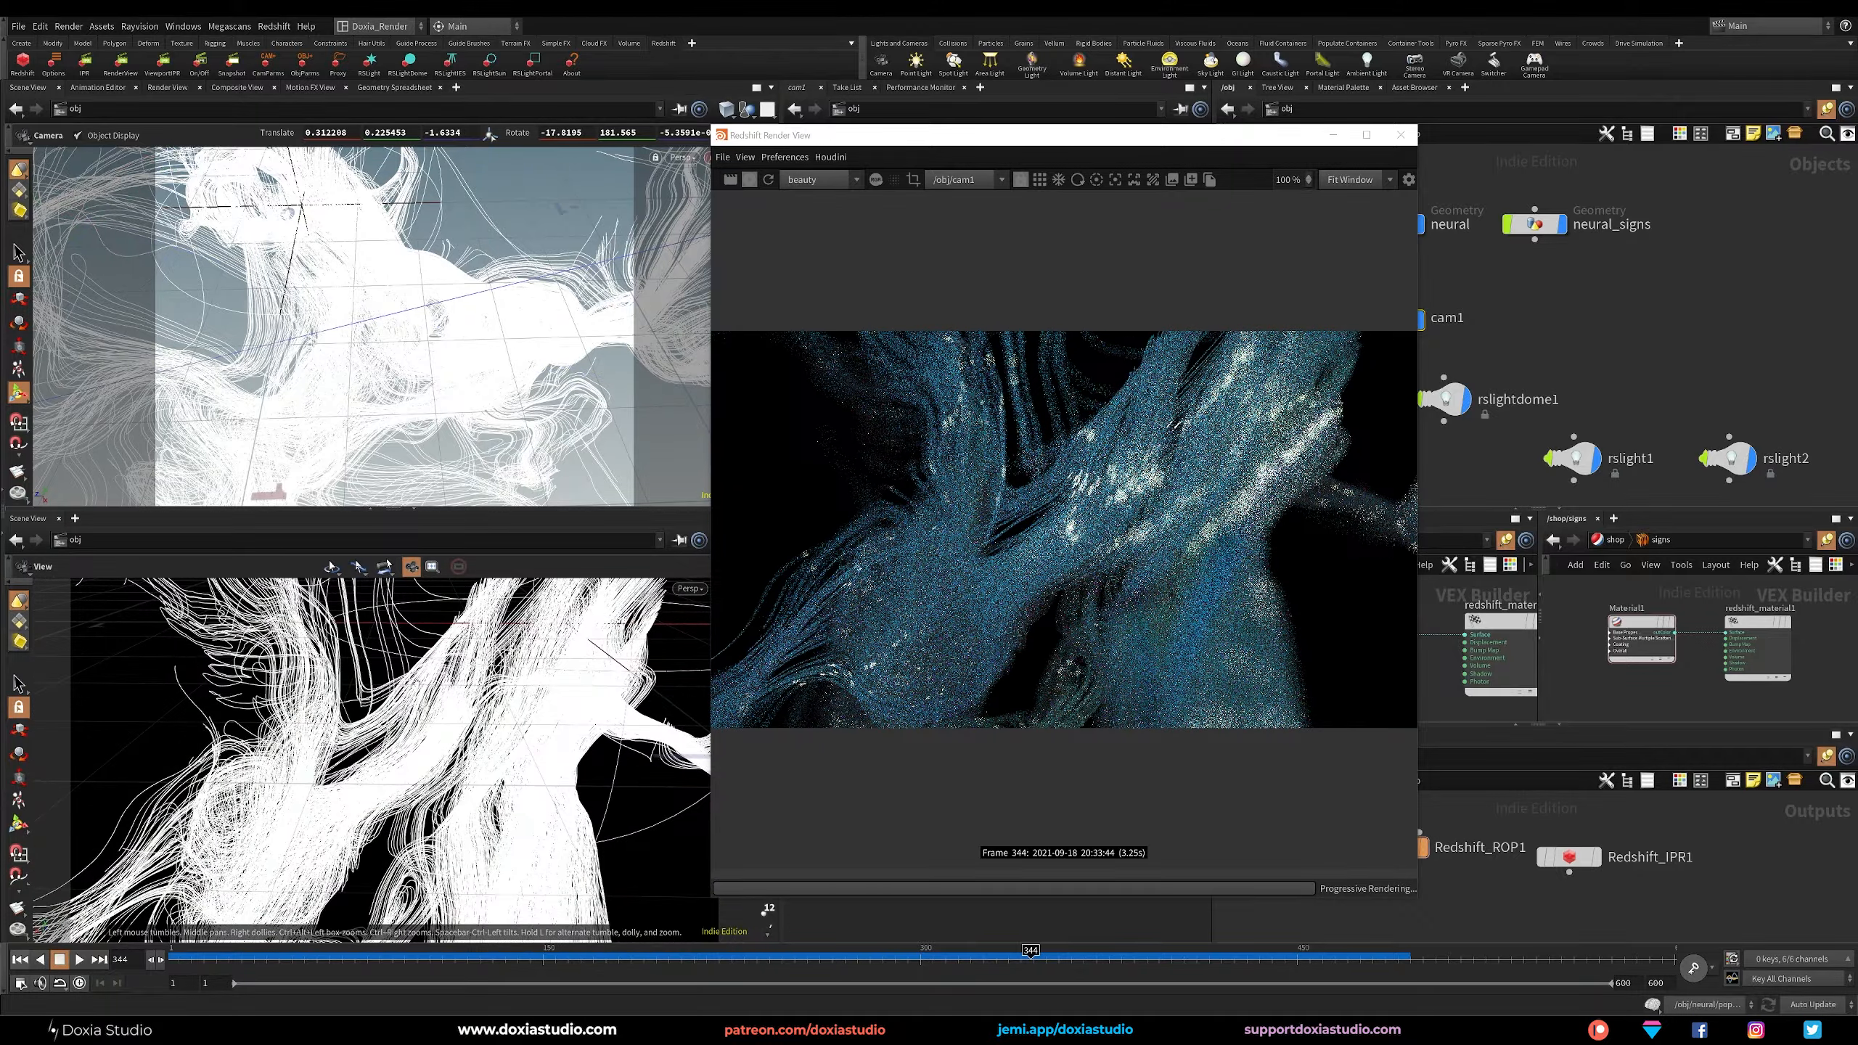
pyautogui.moveTo(451, 693); pyautogui.dragTo(464, 662)
pyautogui.moveTo(471, 680); pyautogui.dragTo(547, 613, button='middle')
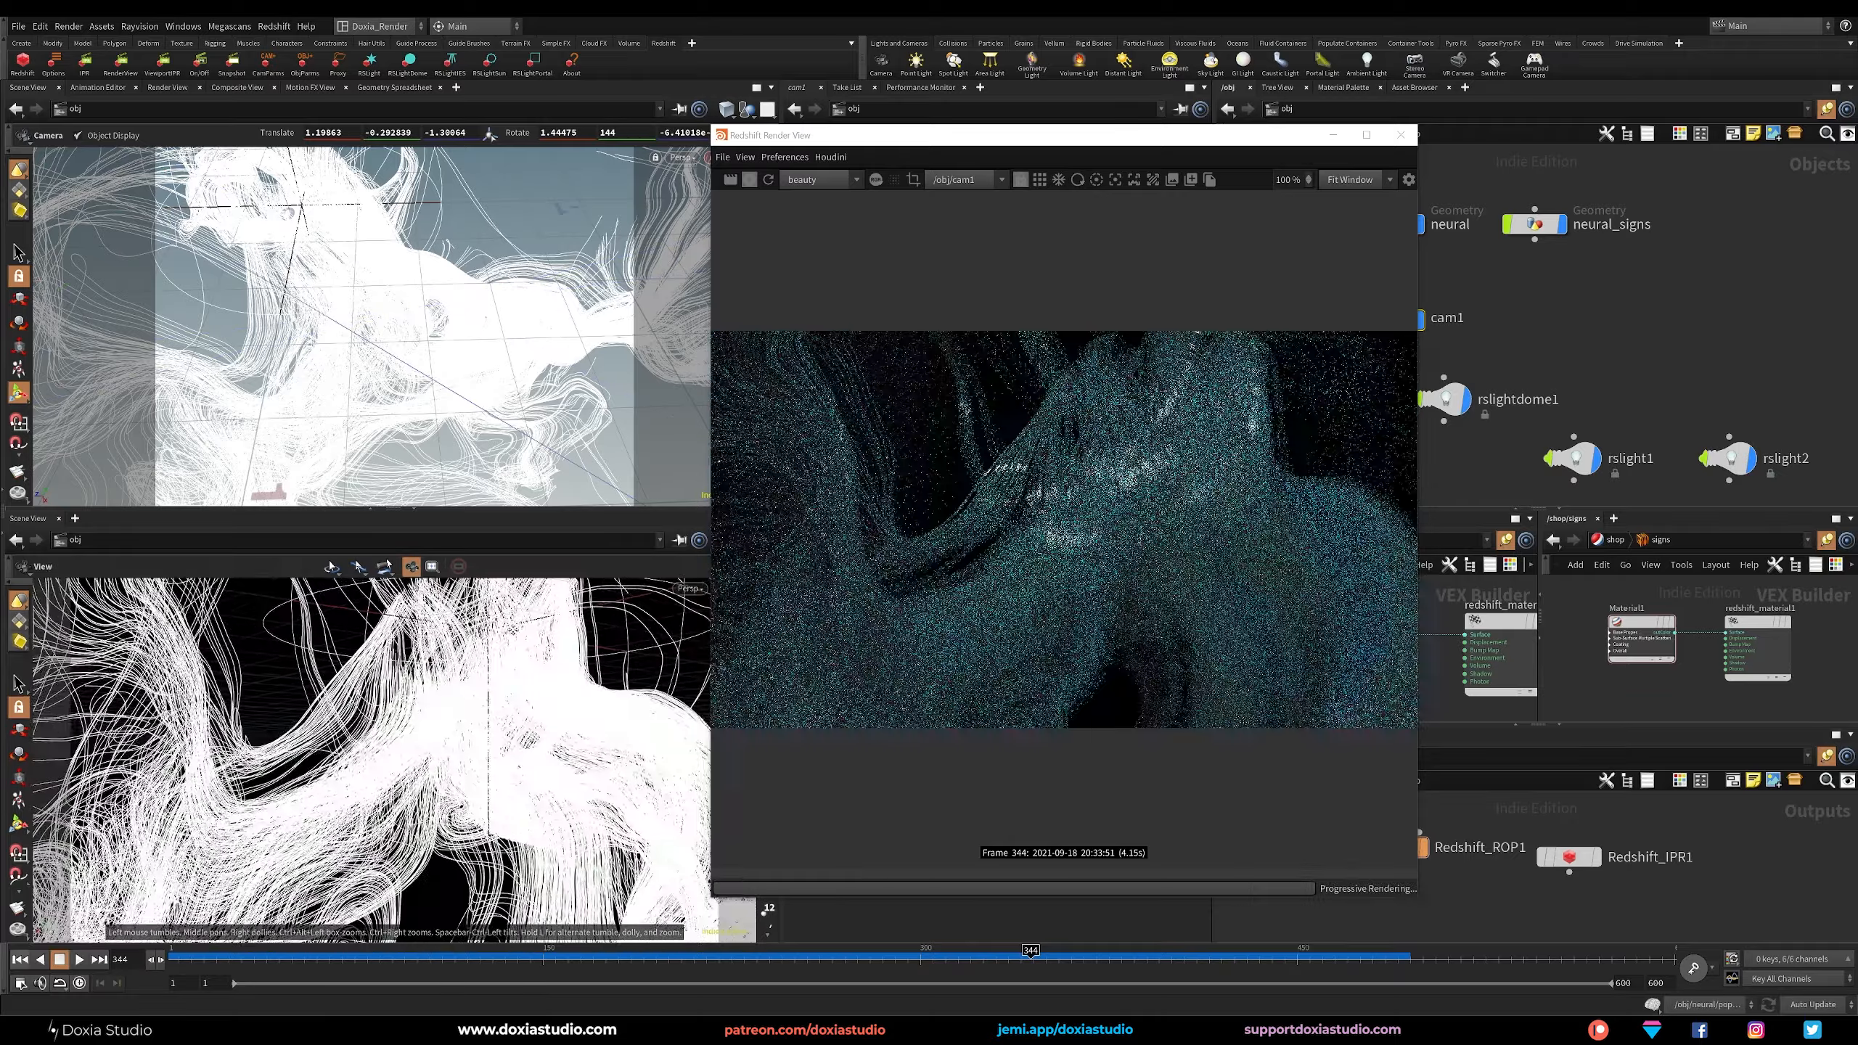
pyautogui.moveTo(563, 668); pyautogui.dragTo(468, 714)
pyautogui.moveTo(468, 713); pyautogui.dragTo(432, 735, button='right')
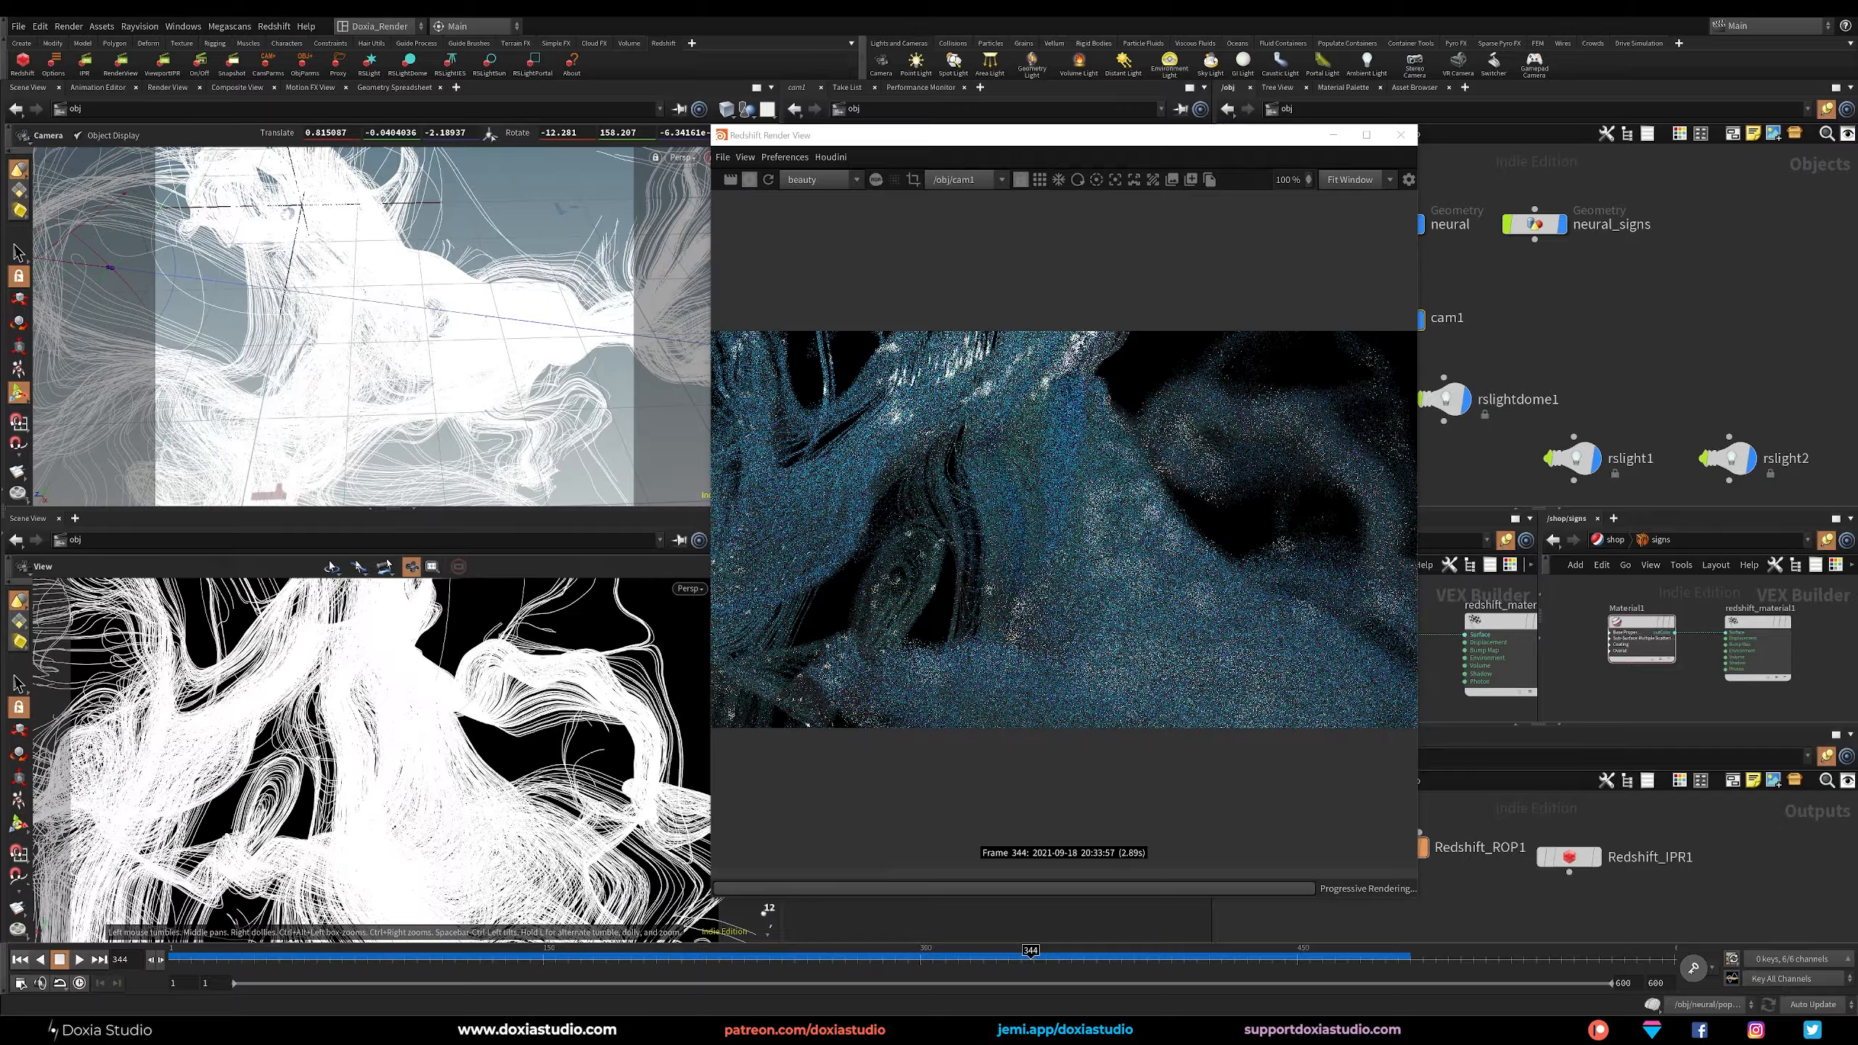
pyautogui.moveTo(358, 749); pyautogui.dragTo(508, 794)
pyautogui.moveTo(508, 794); pyautogui.dragTo(505, 724, button='middle')
pyautogui.moveTo(504, 724)
pyautogui.mouseDown()
pyautogui.moveTo(523, 732)
pyautogui.moveTo(505, 739)
pyautogui.mouseUp()
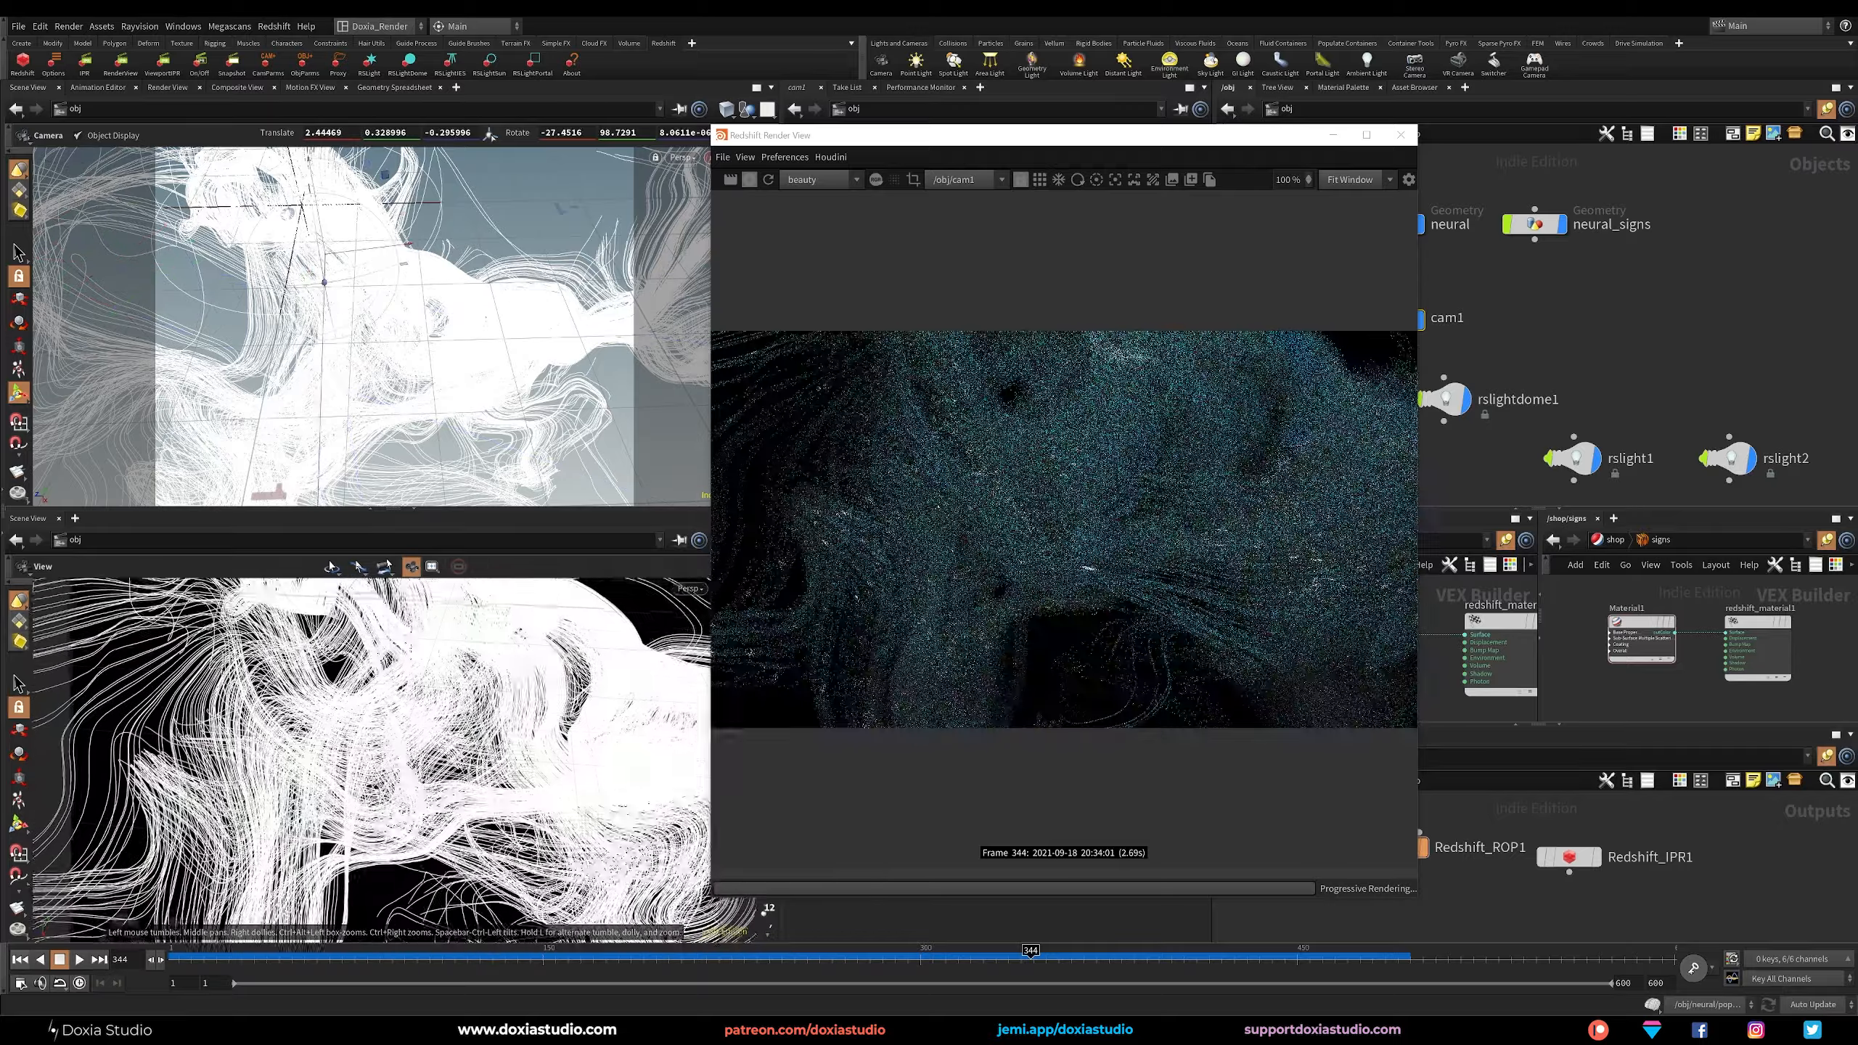
pyautogui.moveTo(504, 738); pyautogui.dragTo(530, 751, button='right')
pyautogui.moveTo(531, 750); pyautogui.dragTo(541, 758)
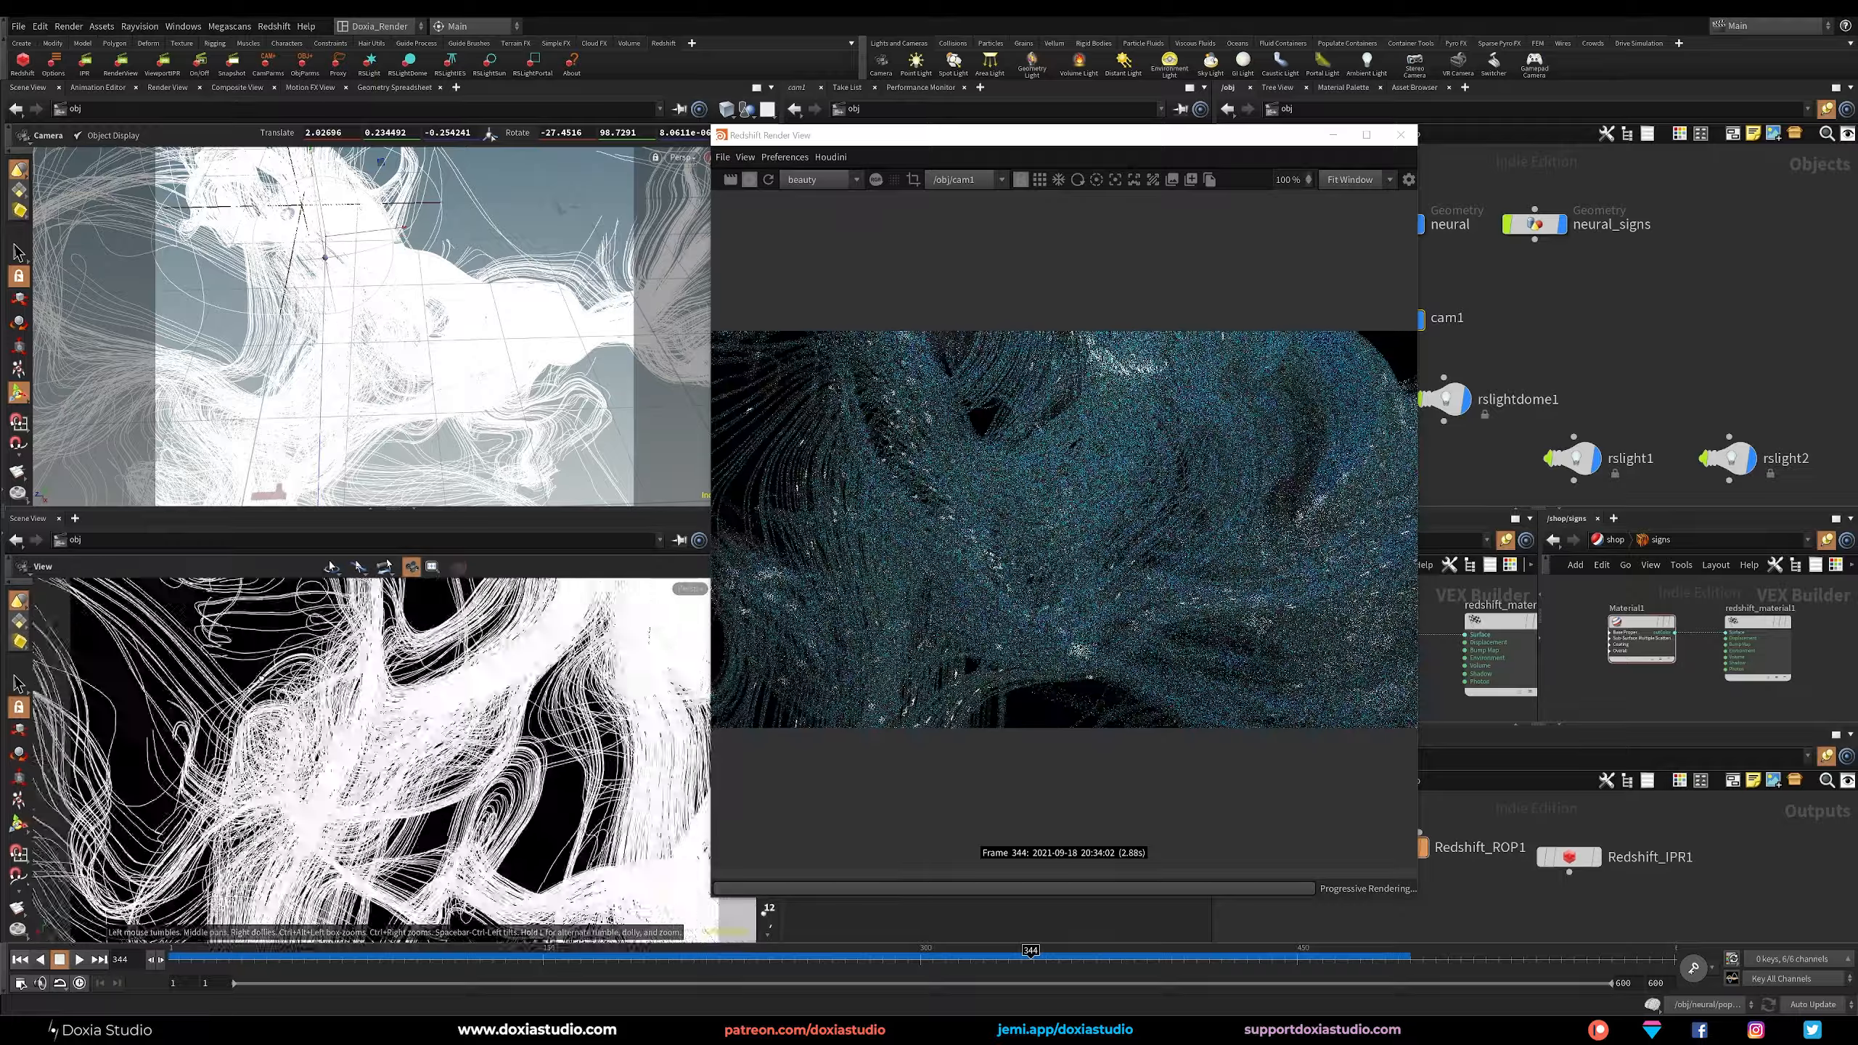
pyautogui.moveTo(213, 694); pyautogui.dragTo(310, 710)
pyautogui.moveTo(310, 710); pyautogui.dragTo(332, 731, button='middle')
pyautogui.moveTo(450, 689); pyautogui.dragTo(471, 659)
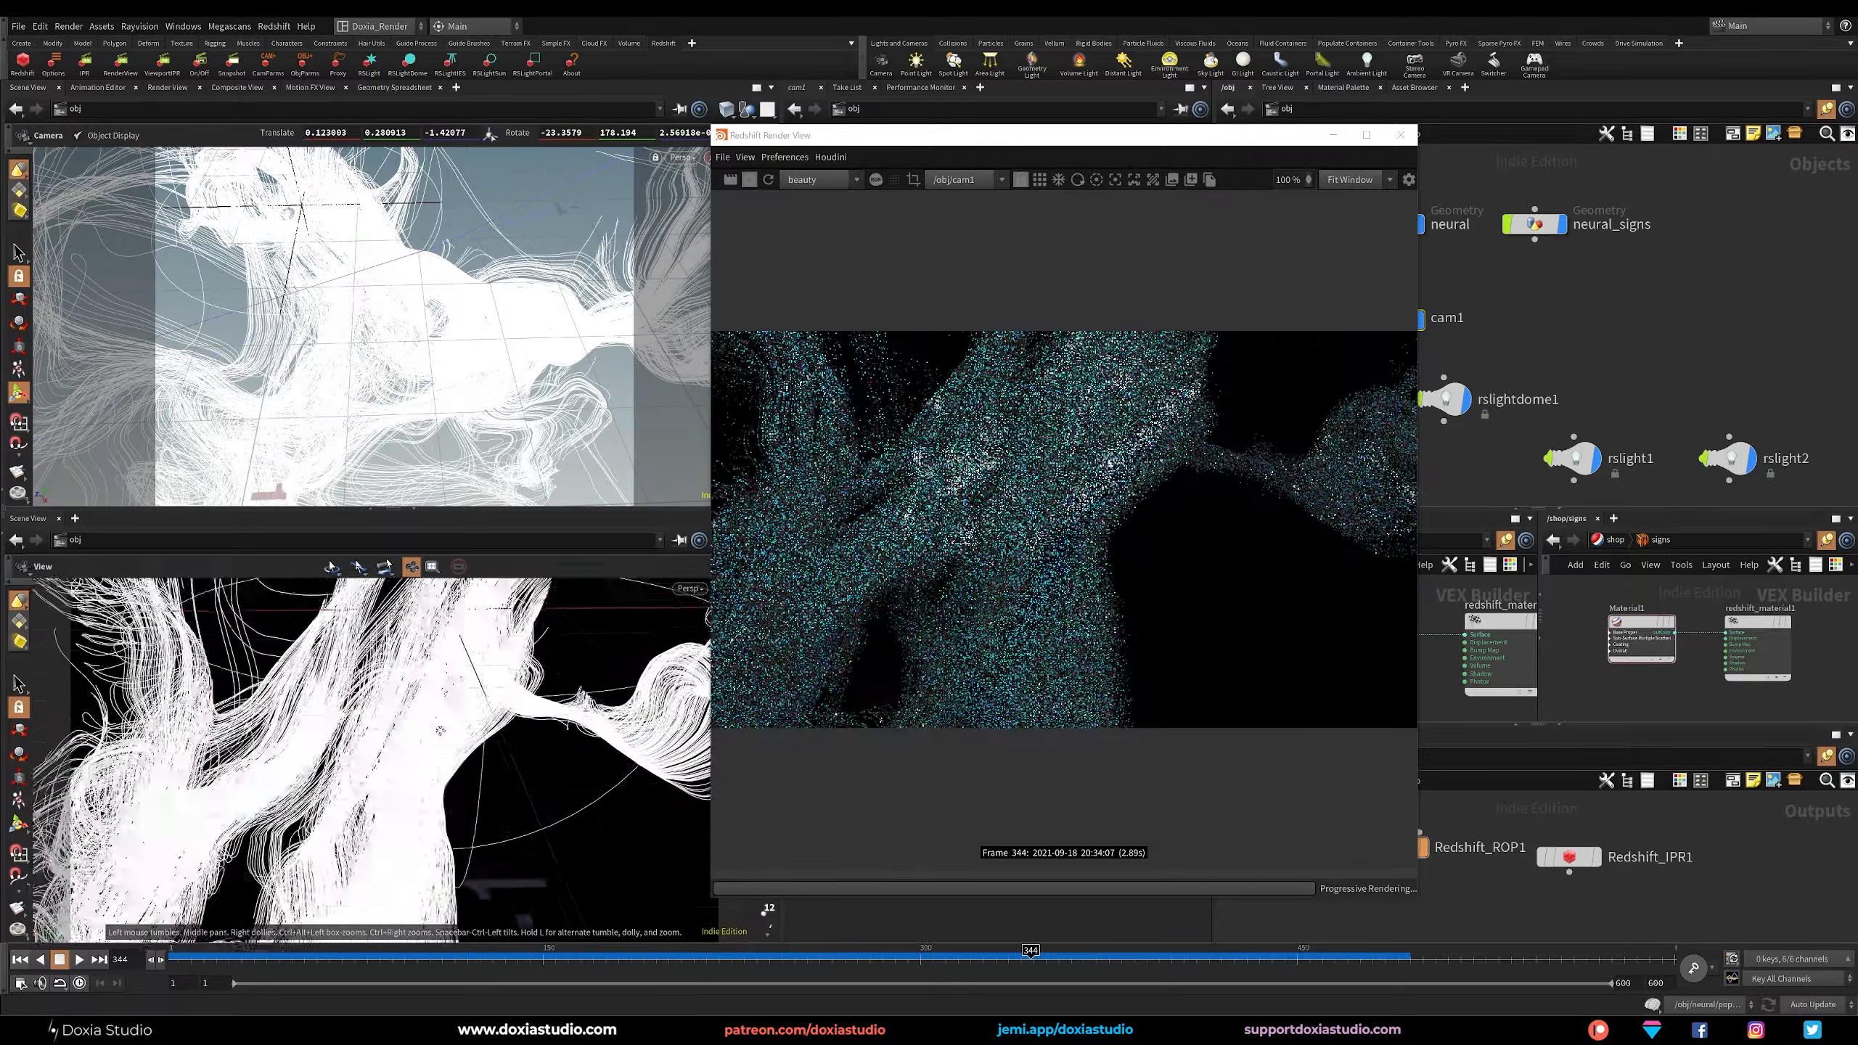
pyautogui.moveTo(471, 659); pyautogui.dragTo(482, 695, button='middle')
pyautogui.moveTo(483, 695); pyautogui.dragTo(515, 659)
pyautogui.moveTo(514, 659); pyautogui.dragTo(558, 661, button='middle')
pyautogui.moveTo(558, 660); pyautogui.dragTo(536, 668)
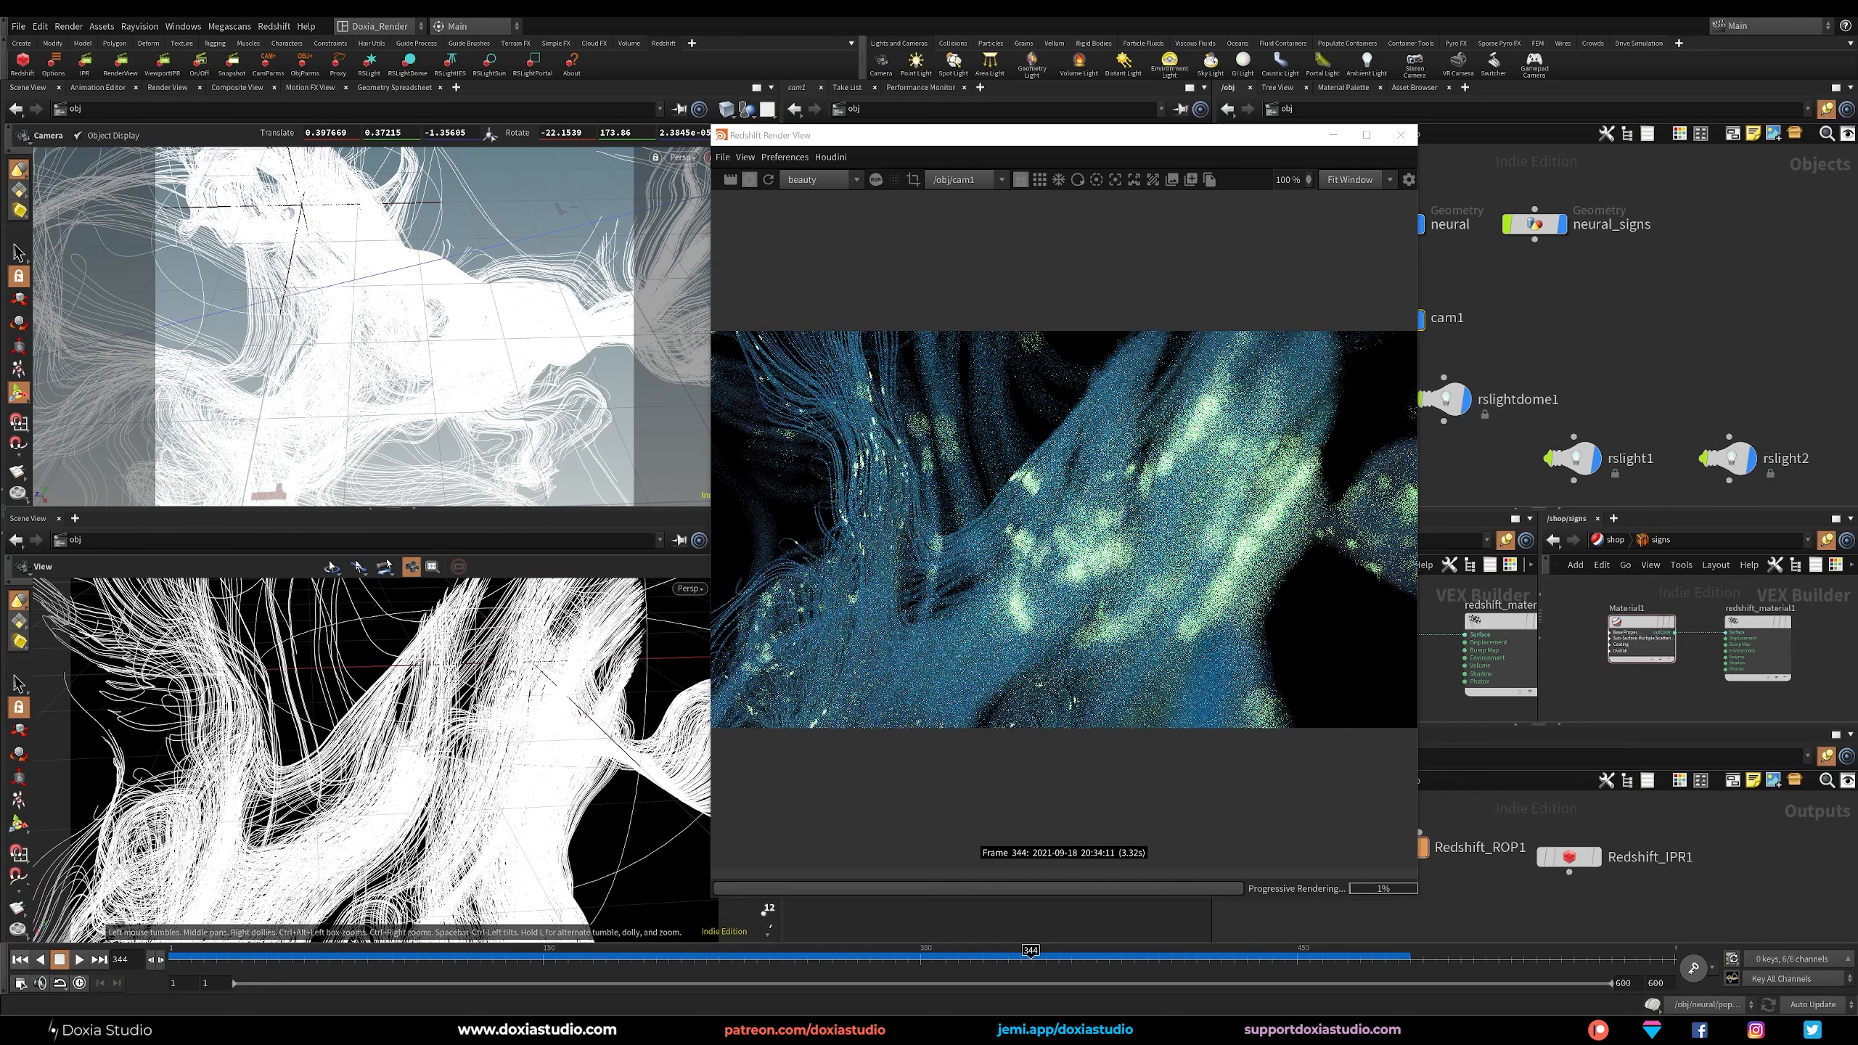
# Set cam1's CoC radius to 0.2 and its focus distance to about 1.3.
pyautogui.moveTo(1023, 143); pyautogui.dragTo(347, 167)
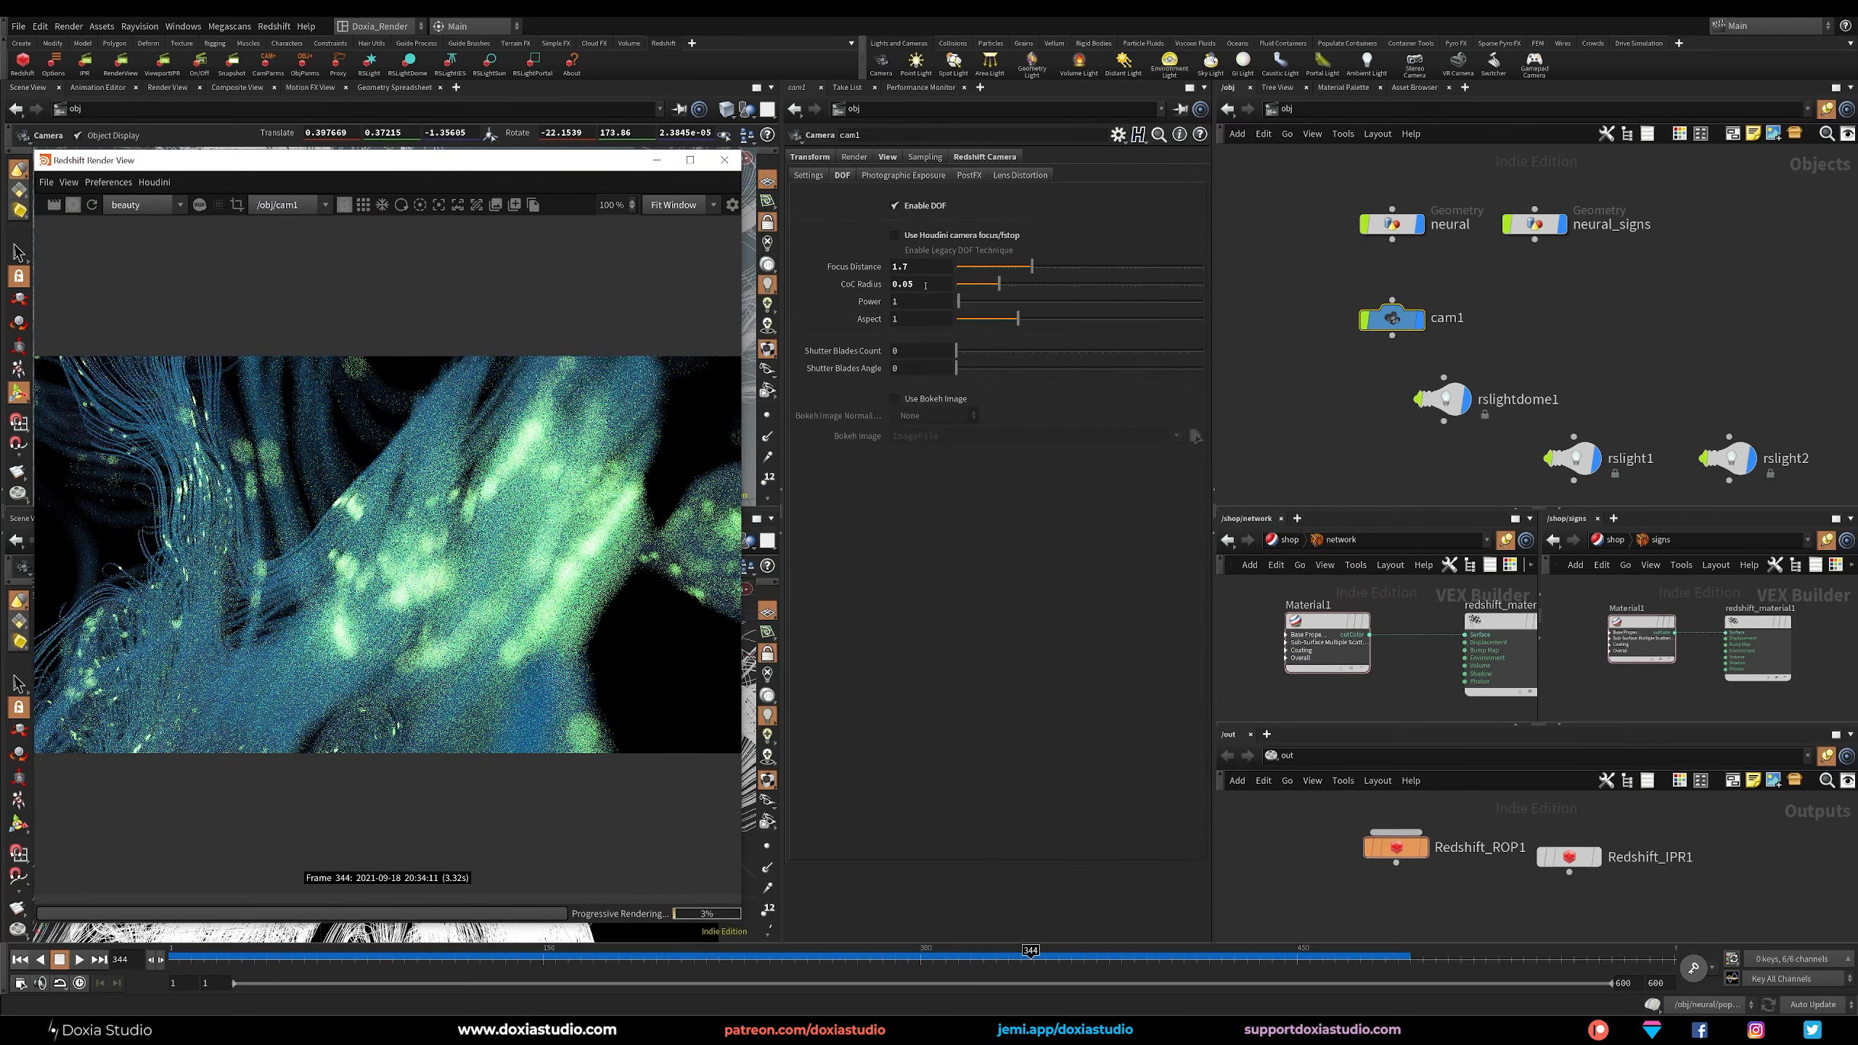
pyautogui.moveTo(925, 286); pyautogui.dragTo(891, 286)
pyautogui.write('0.2')
pyautogui.press('Return')
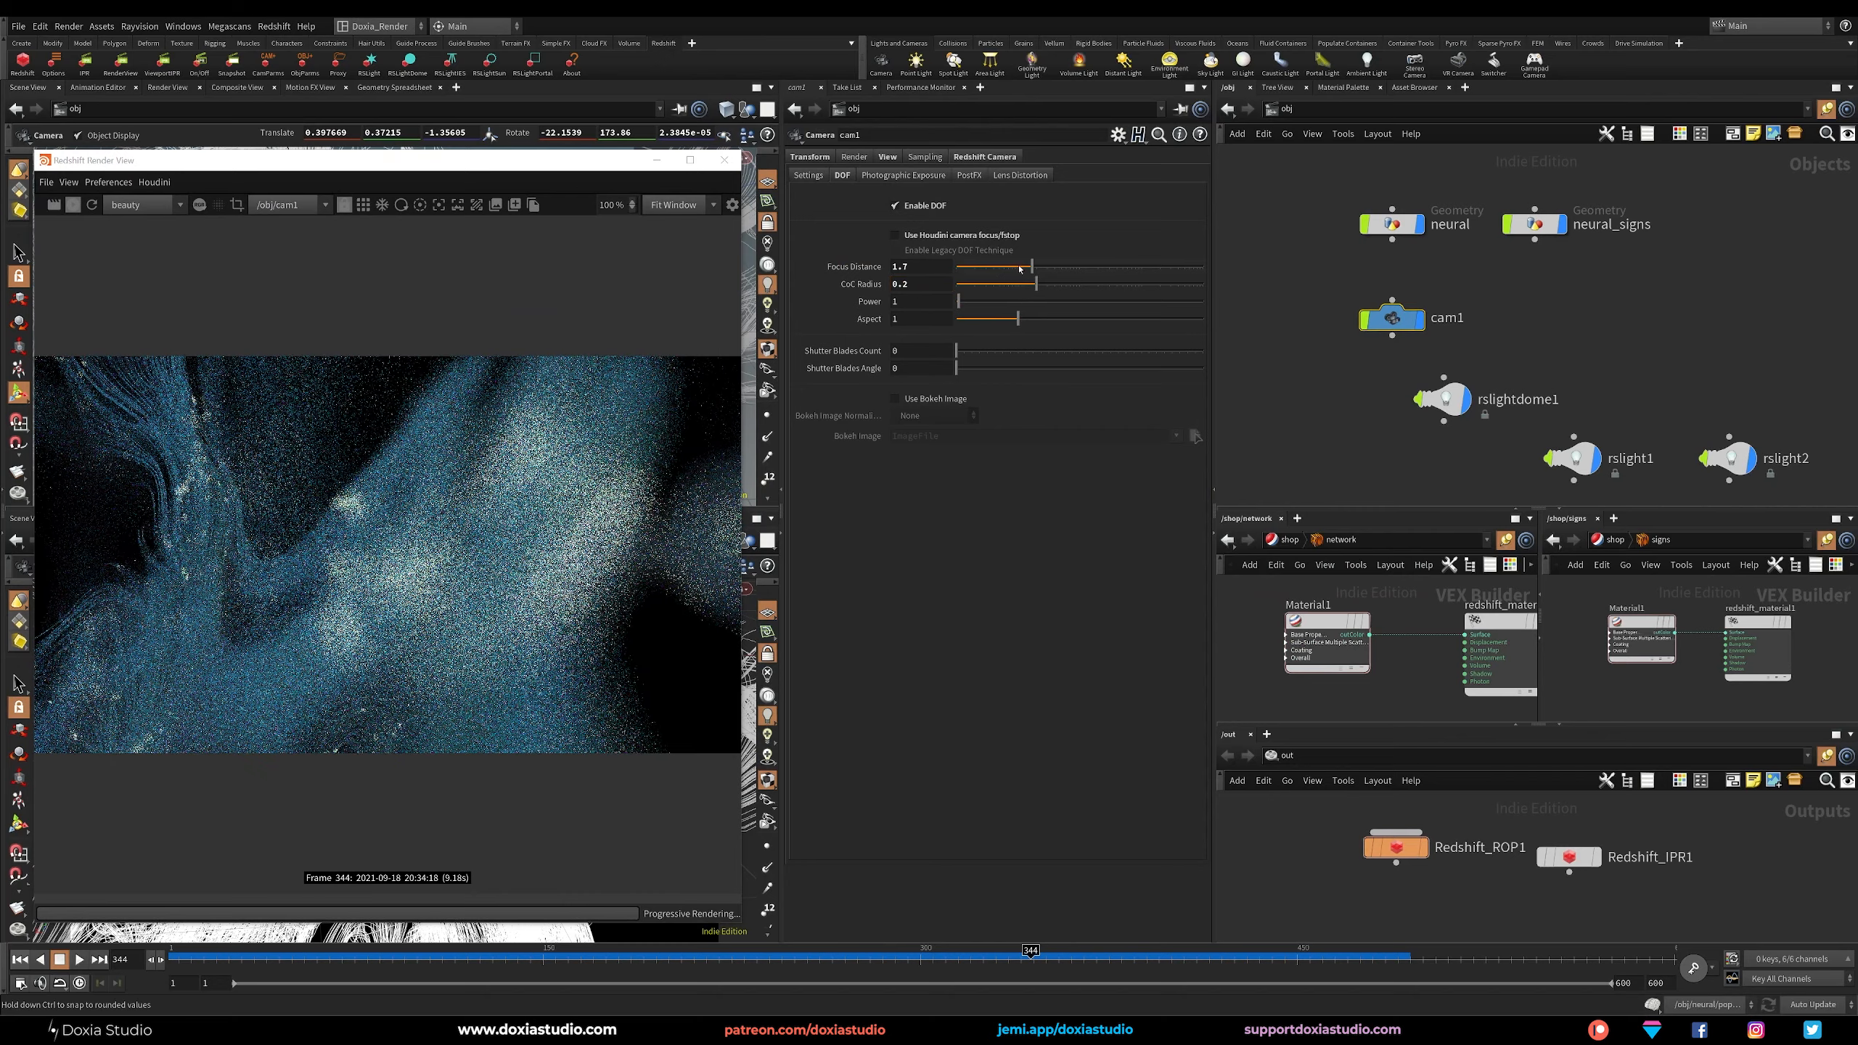
pyautogui.click(1019, 269)
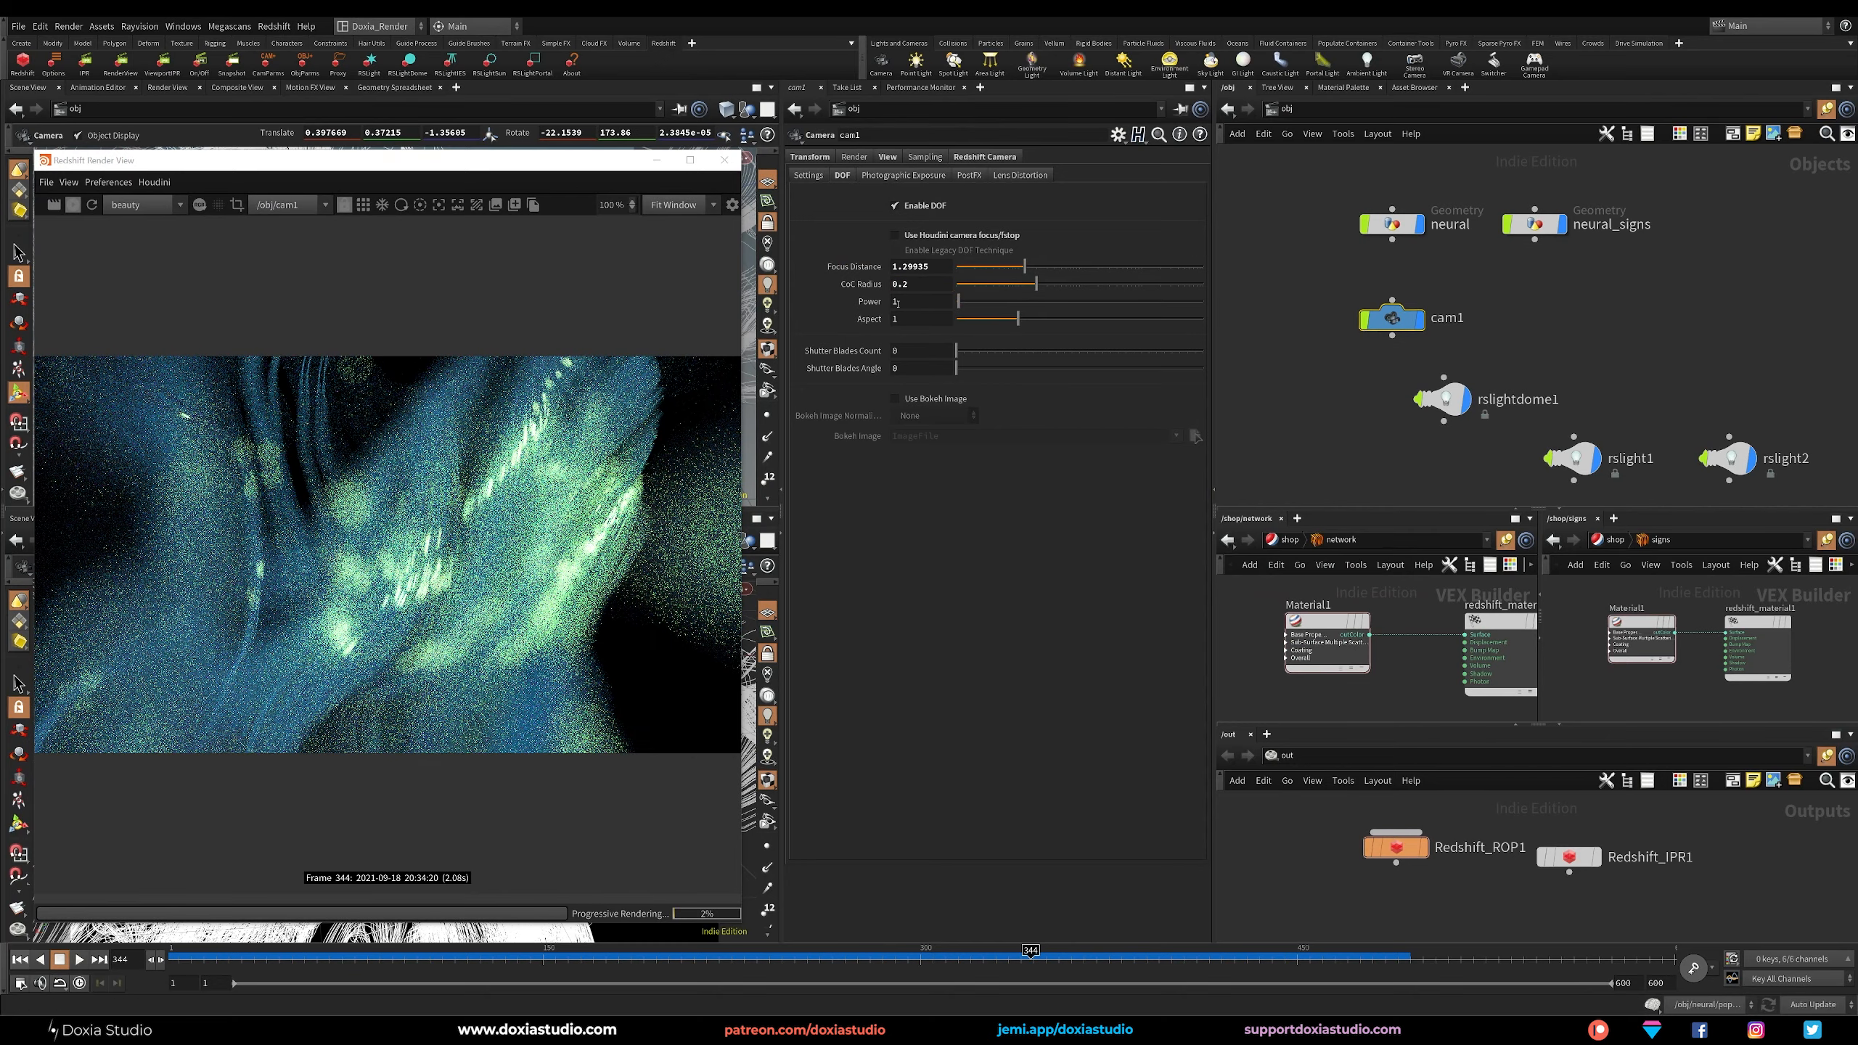
# Reduce cam1's CoC radius to 0.1, fine-tune it to about 0.063, and enlarge the render view to judge the blur.
pyautogui.moveTo(911, 287); pyautogui.dragTo(901, 287)
pyautogui.write('1')
pyautogui.press('Return')
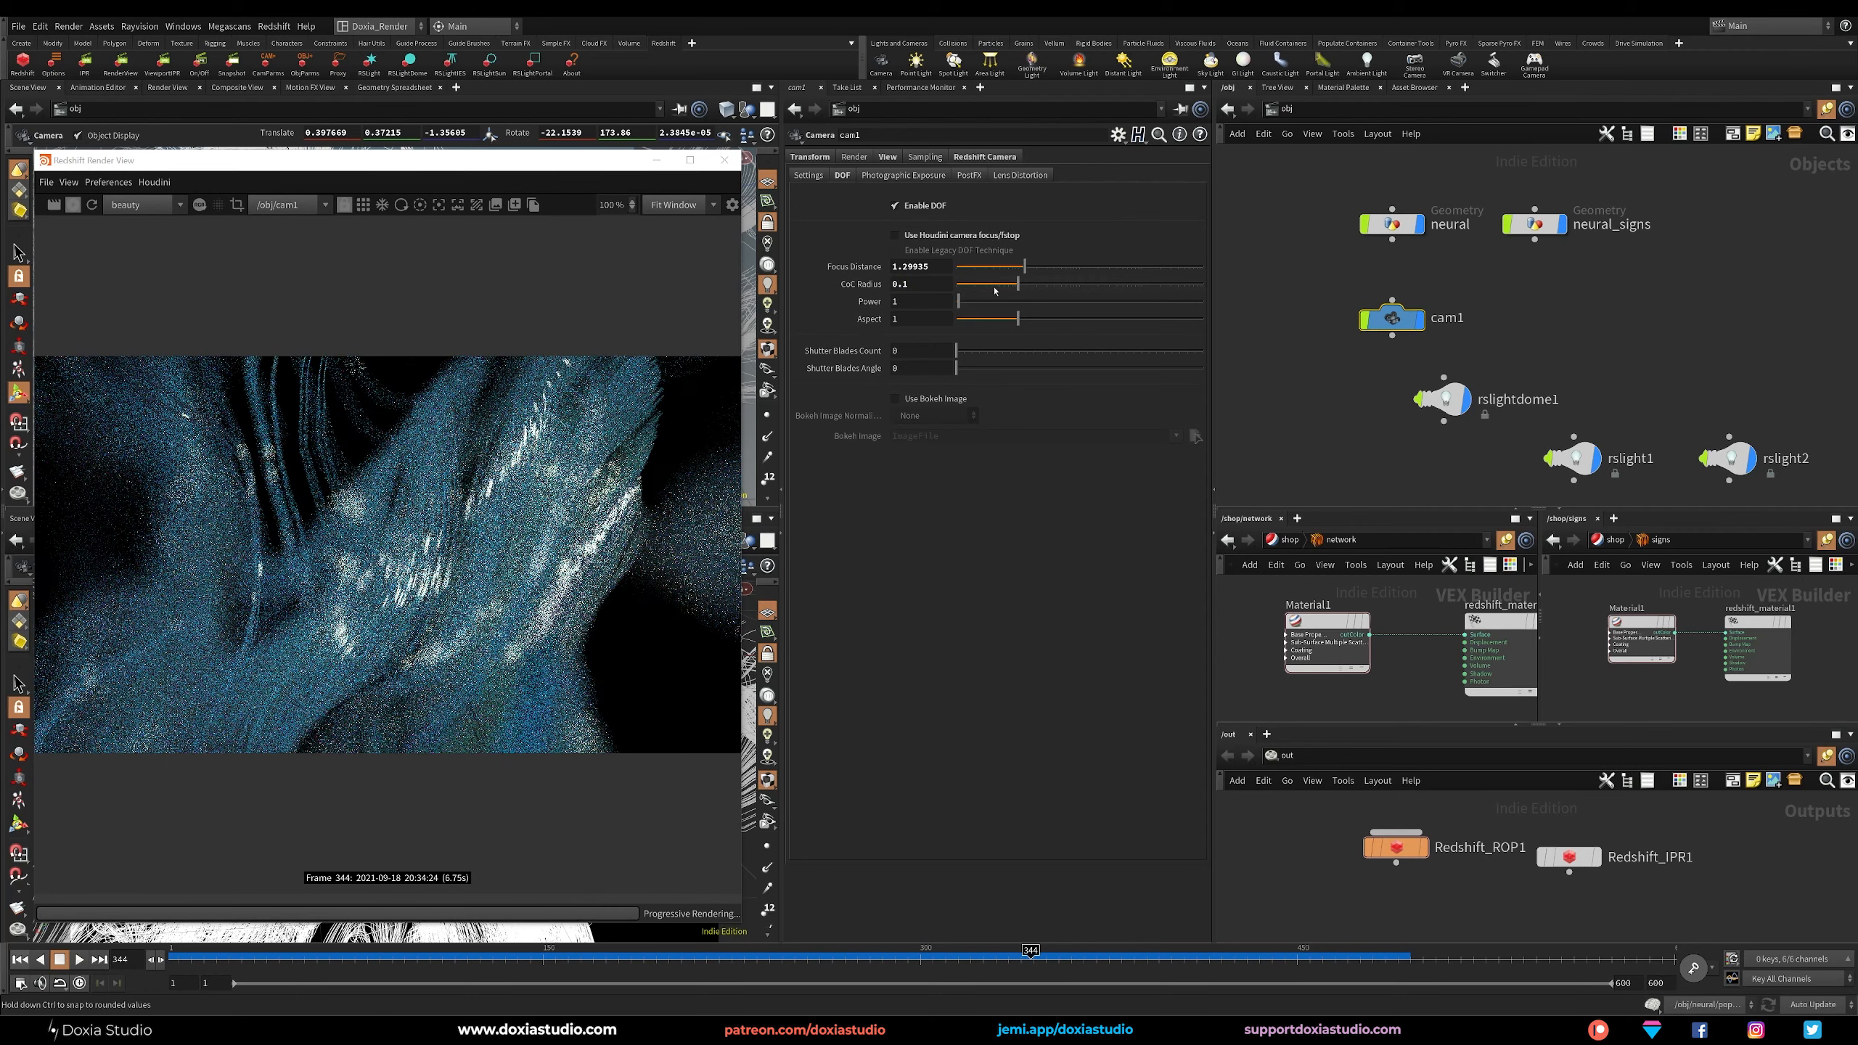
pyautogui.moveTo(1015, 288); pyautogui.dragTo(1006, 286)
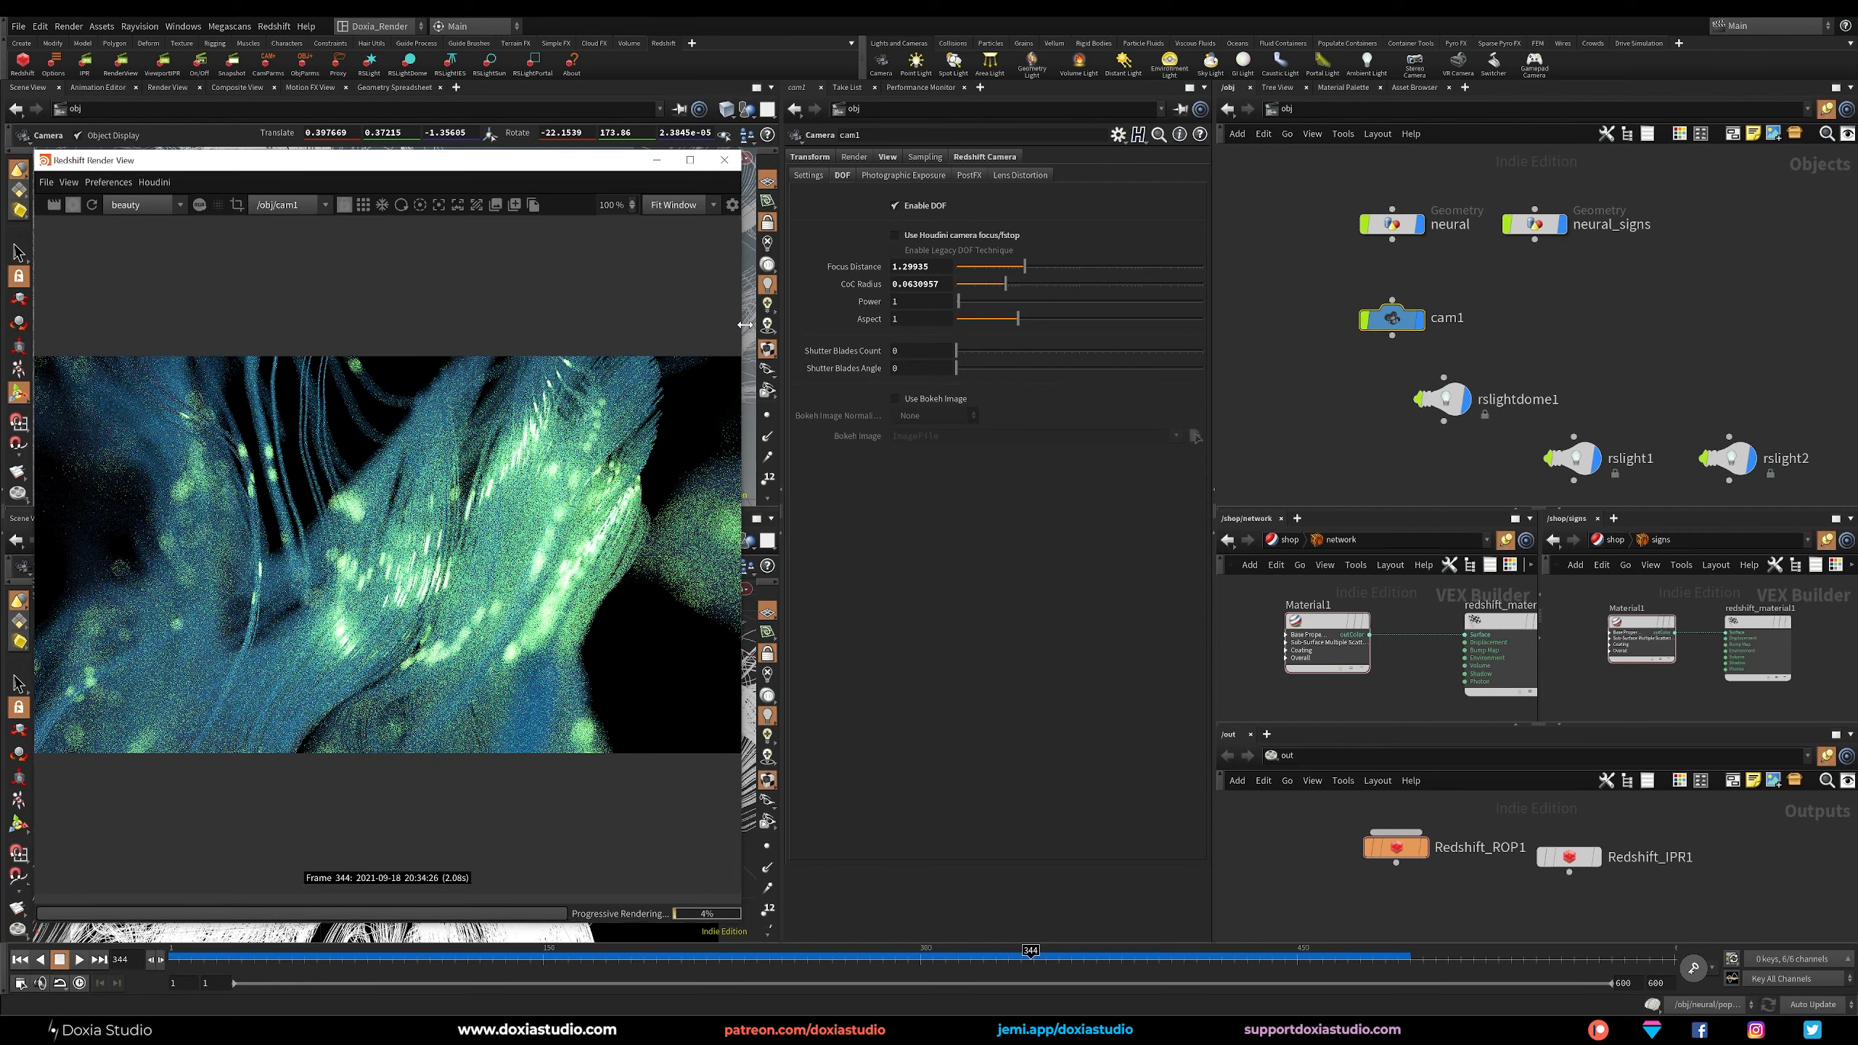
pyautogui.moveTo(744, 325); pyautogui.dragTo(1243, 323)
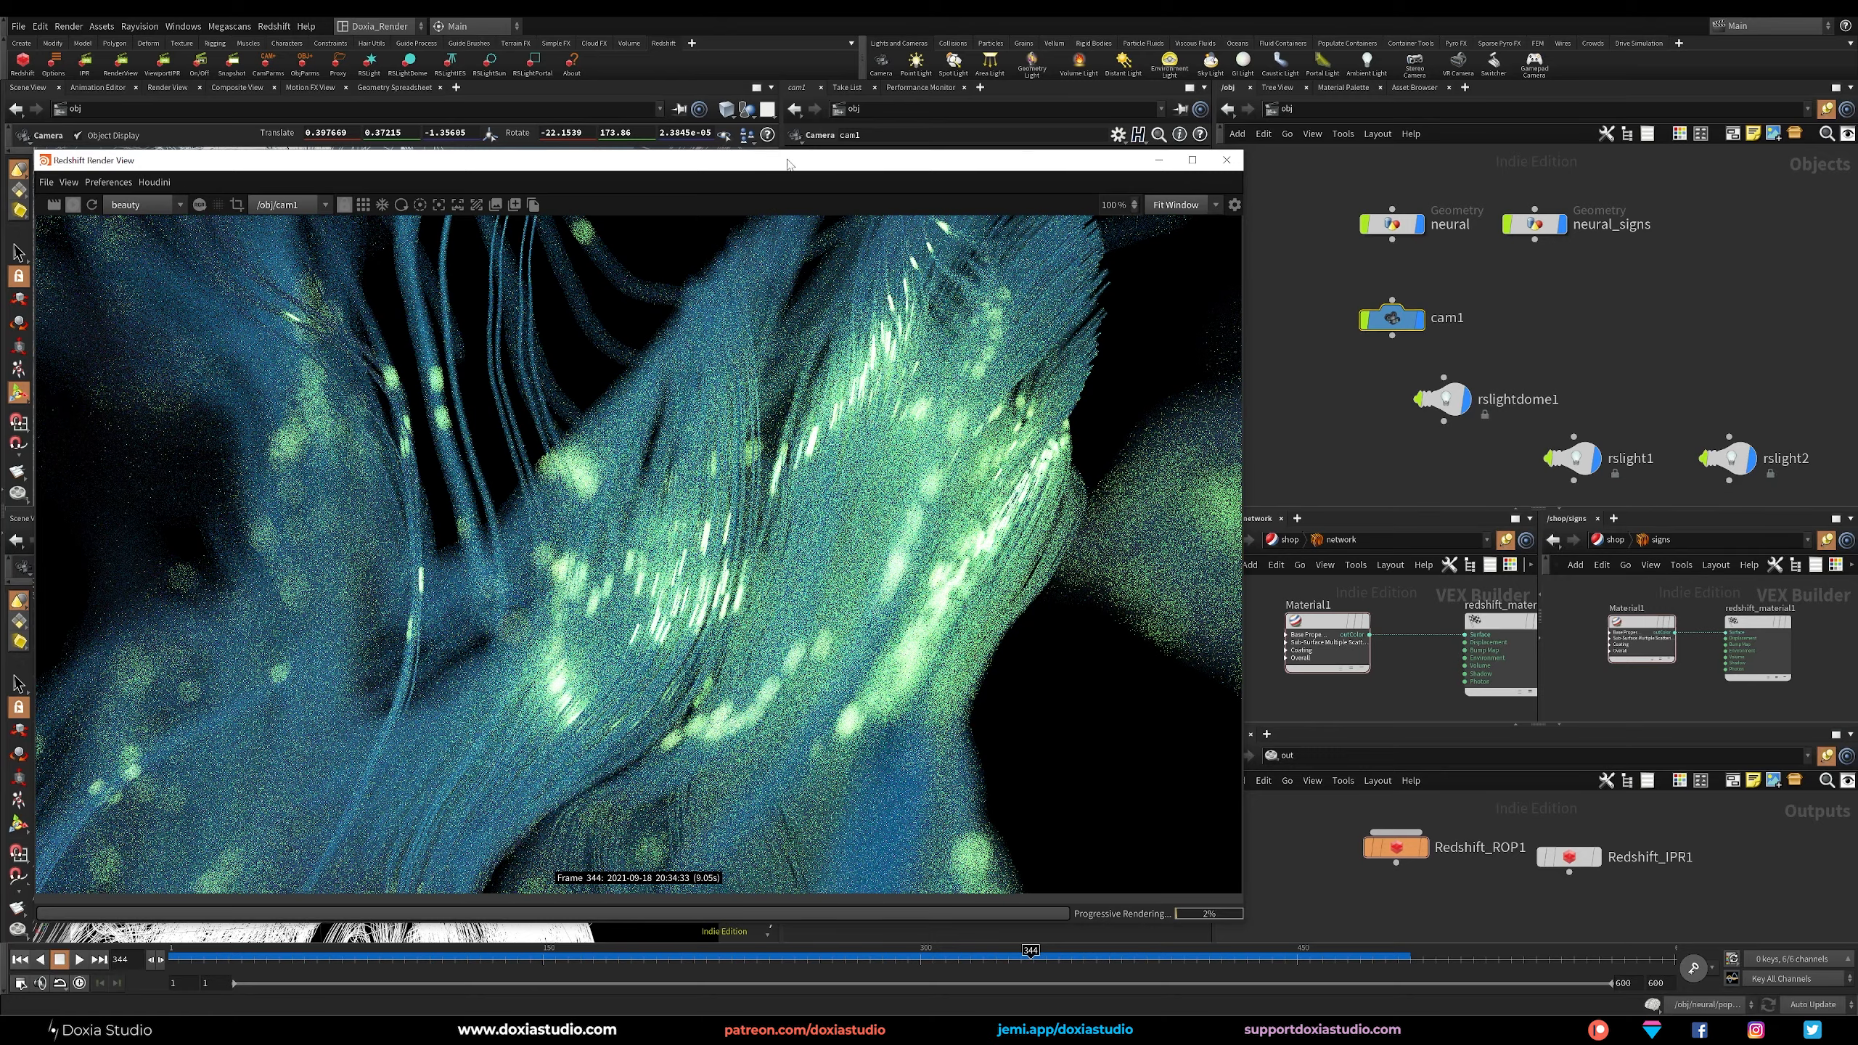
# Orbit cam1 to a new angle on the strand bundle, moving the render view aside and shrinking it to expose the camera settings.
pyautogui.moveTo(788, 163); pyautogui.dragTo(1242, 111)
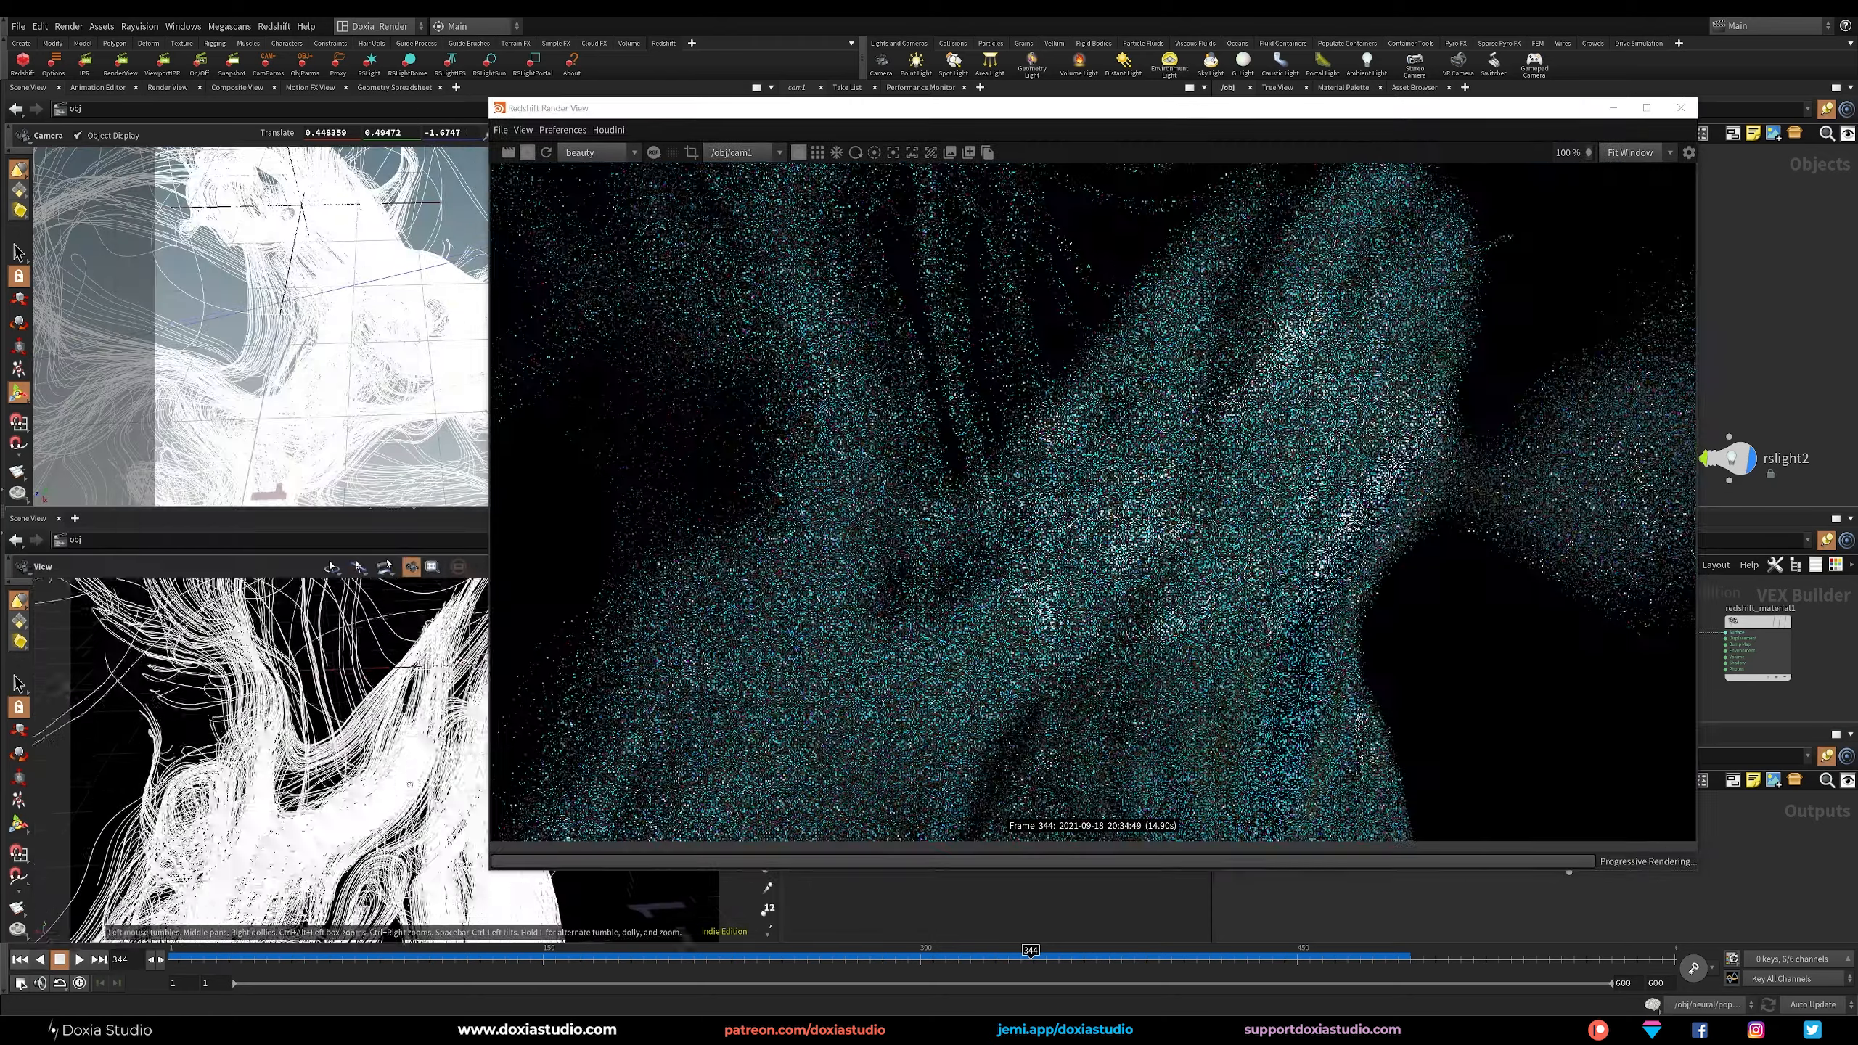
pyautogui.moveTo(410, 784); pyautogui.dragTo(373, 833)
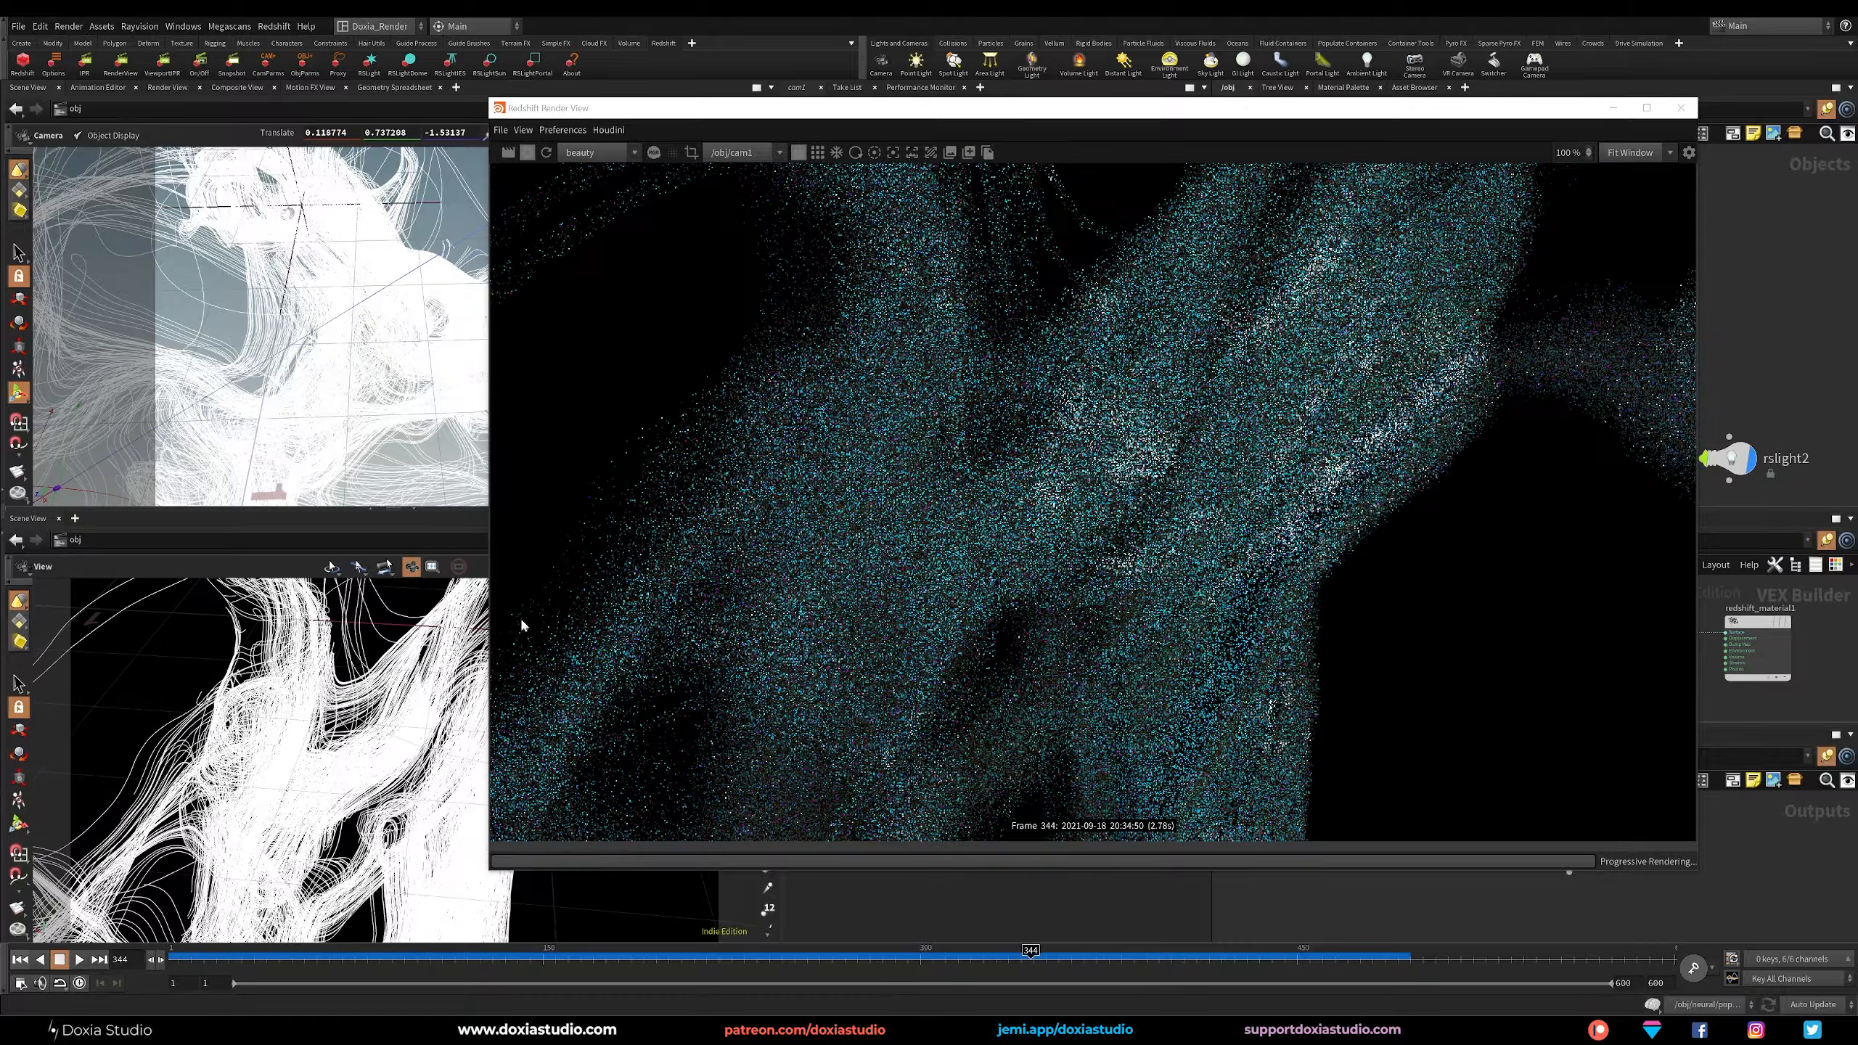
pyautogui.moveTo(1349, 115); pyautogui.dragTo(874, 231)
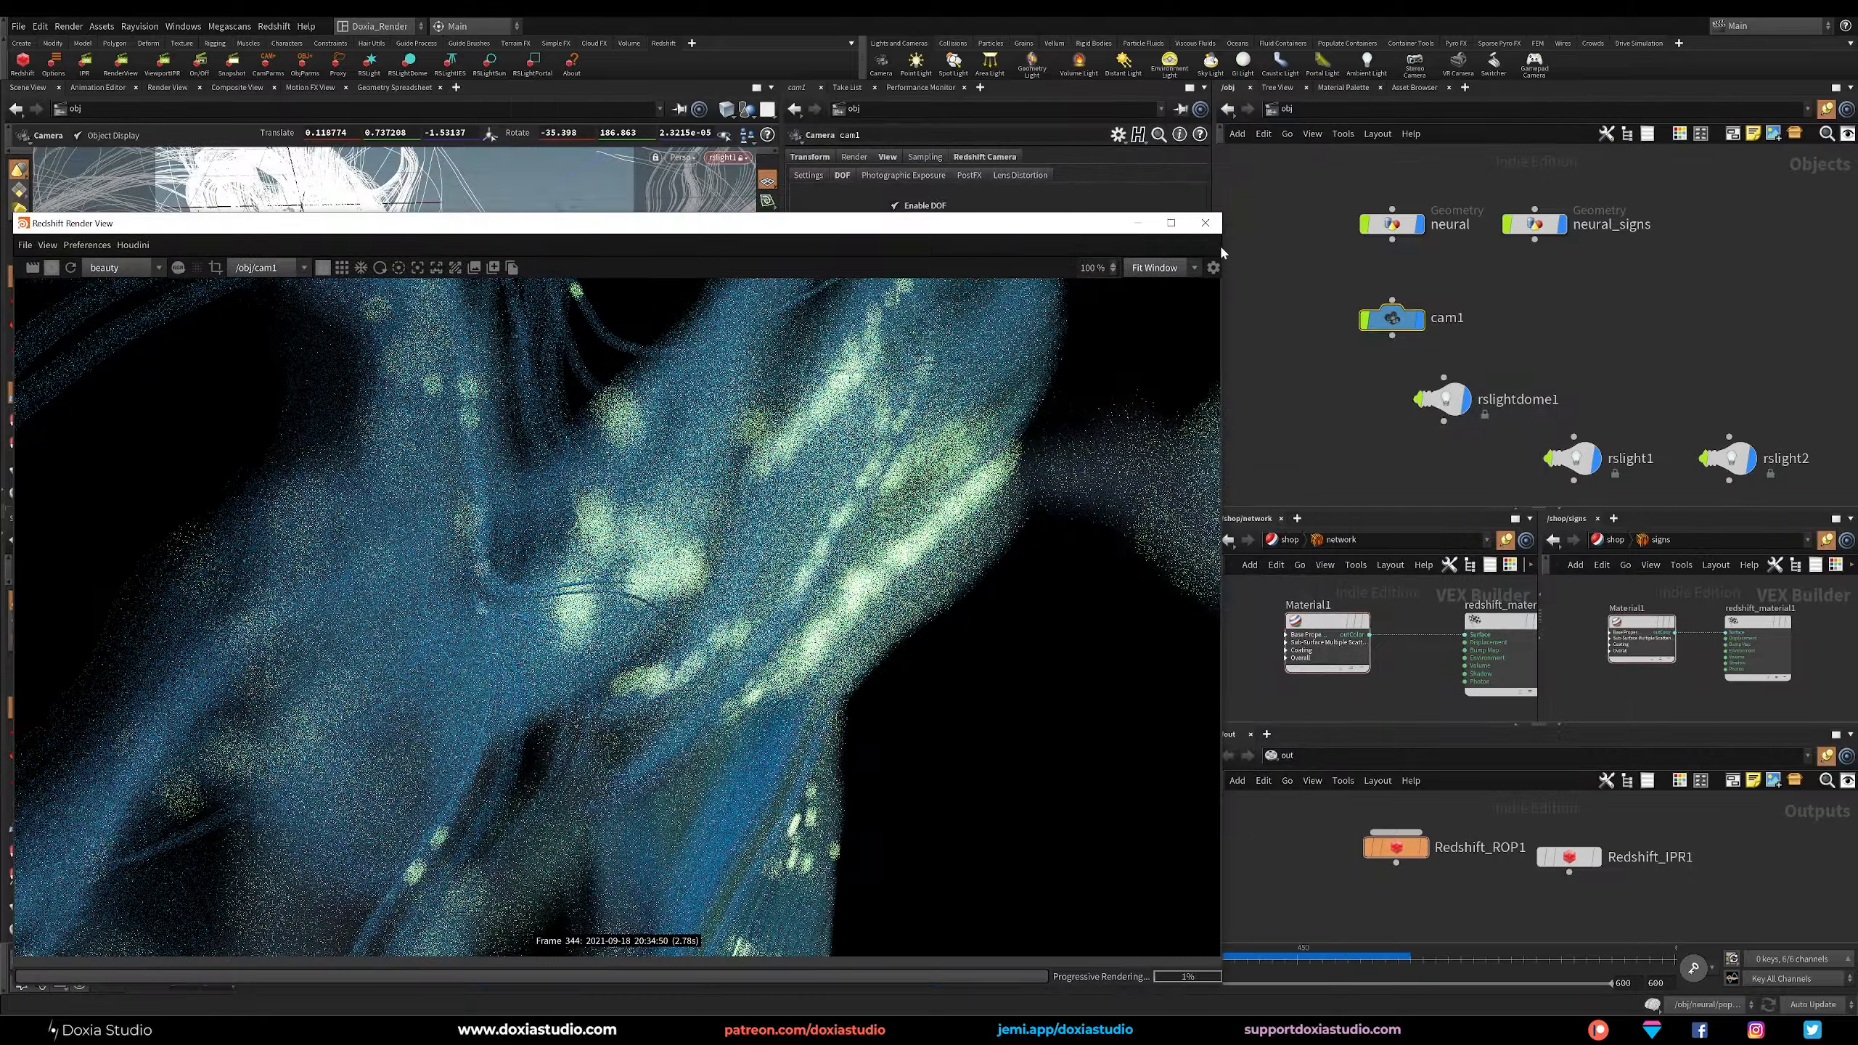
pyautogui.moveTo(1220, 252); pyautogui.dragTo(801, 252)
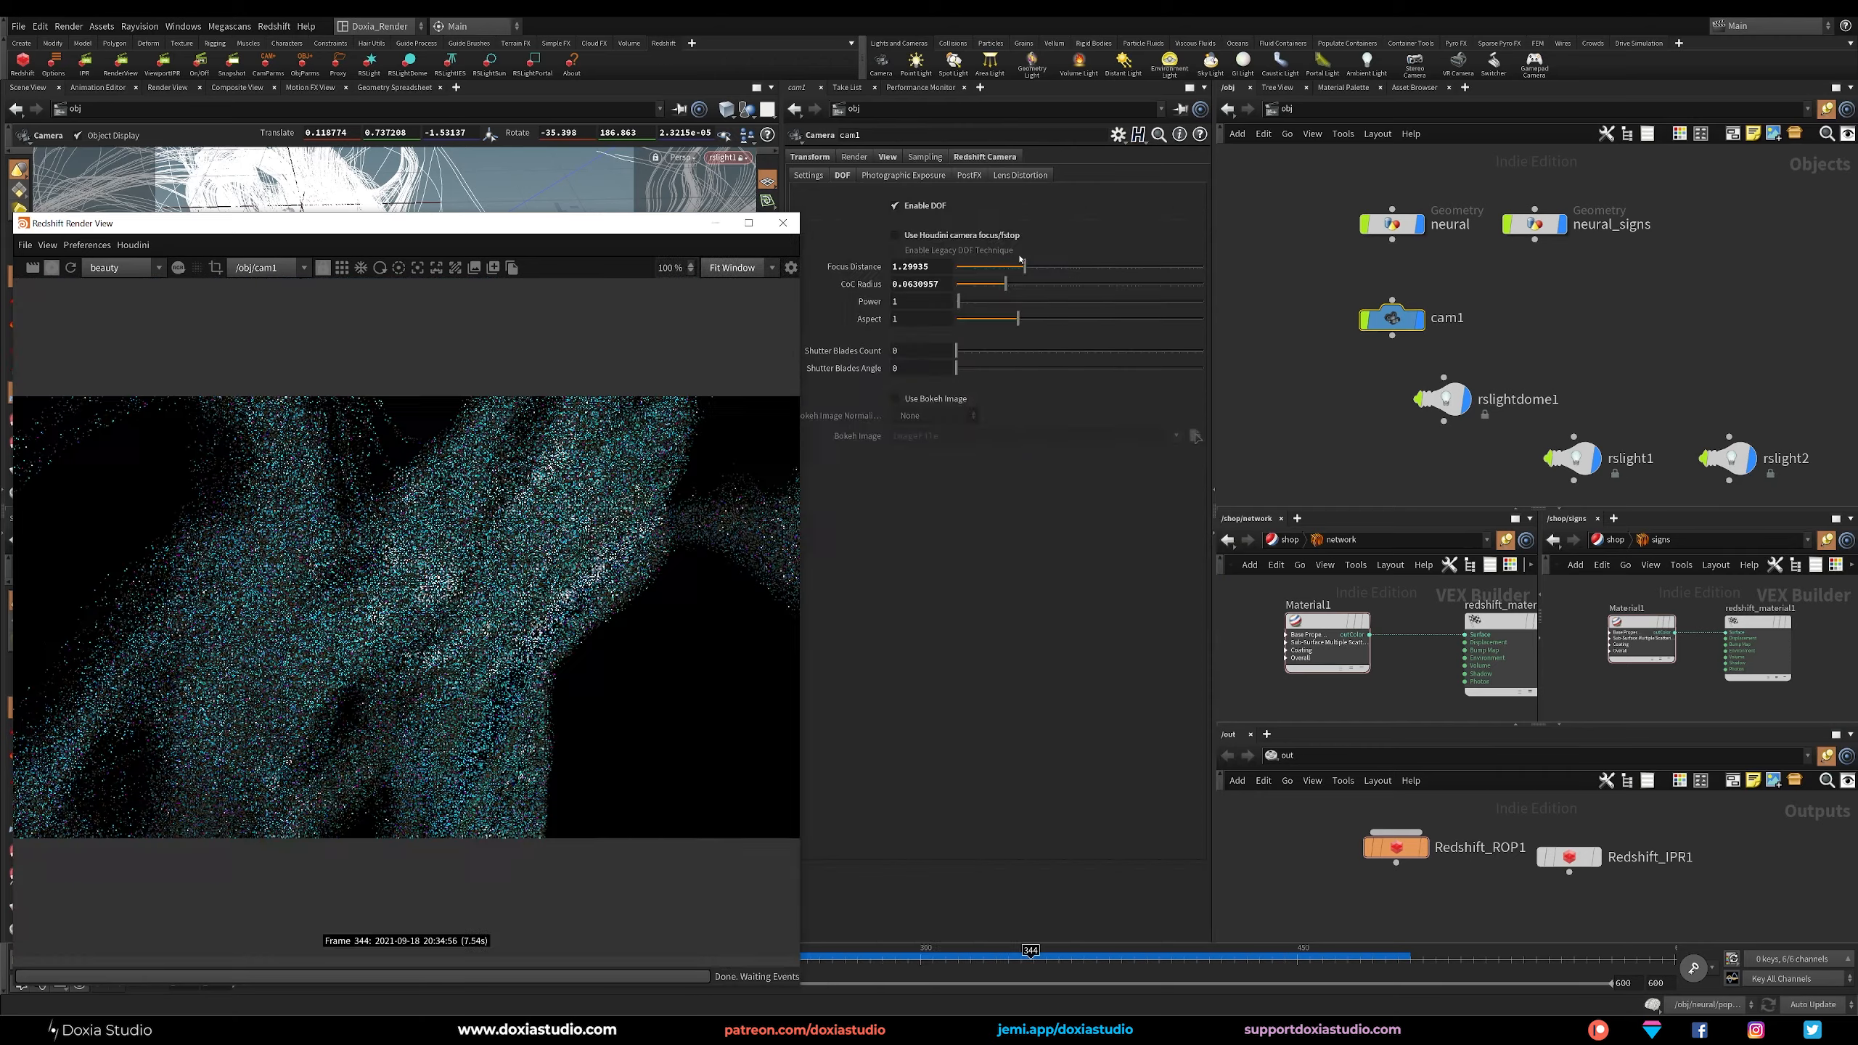
# Set cam1's focus distance to about 1.58 and close the render view.
pyautogui.moveTo(1023, 265); pyautogui.dragTo(1032, 268)
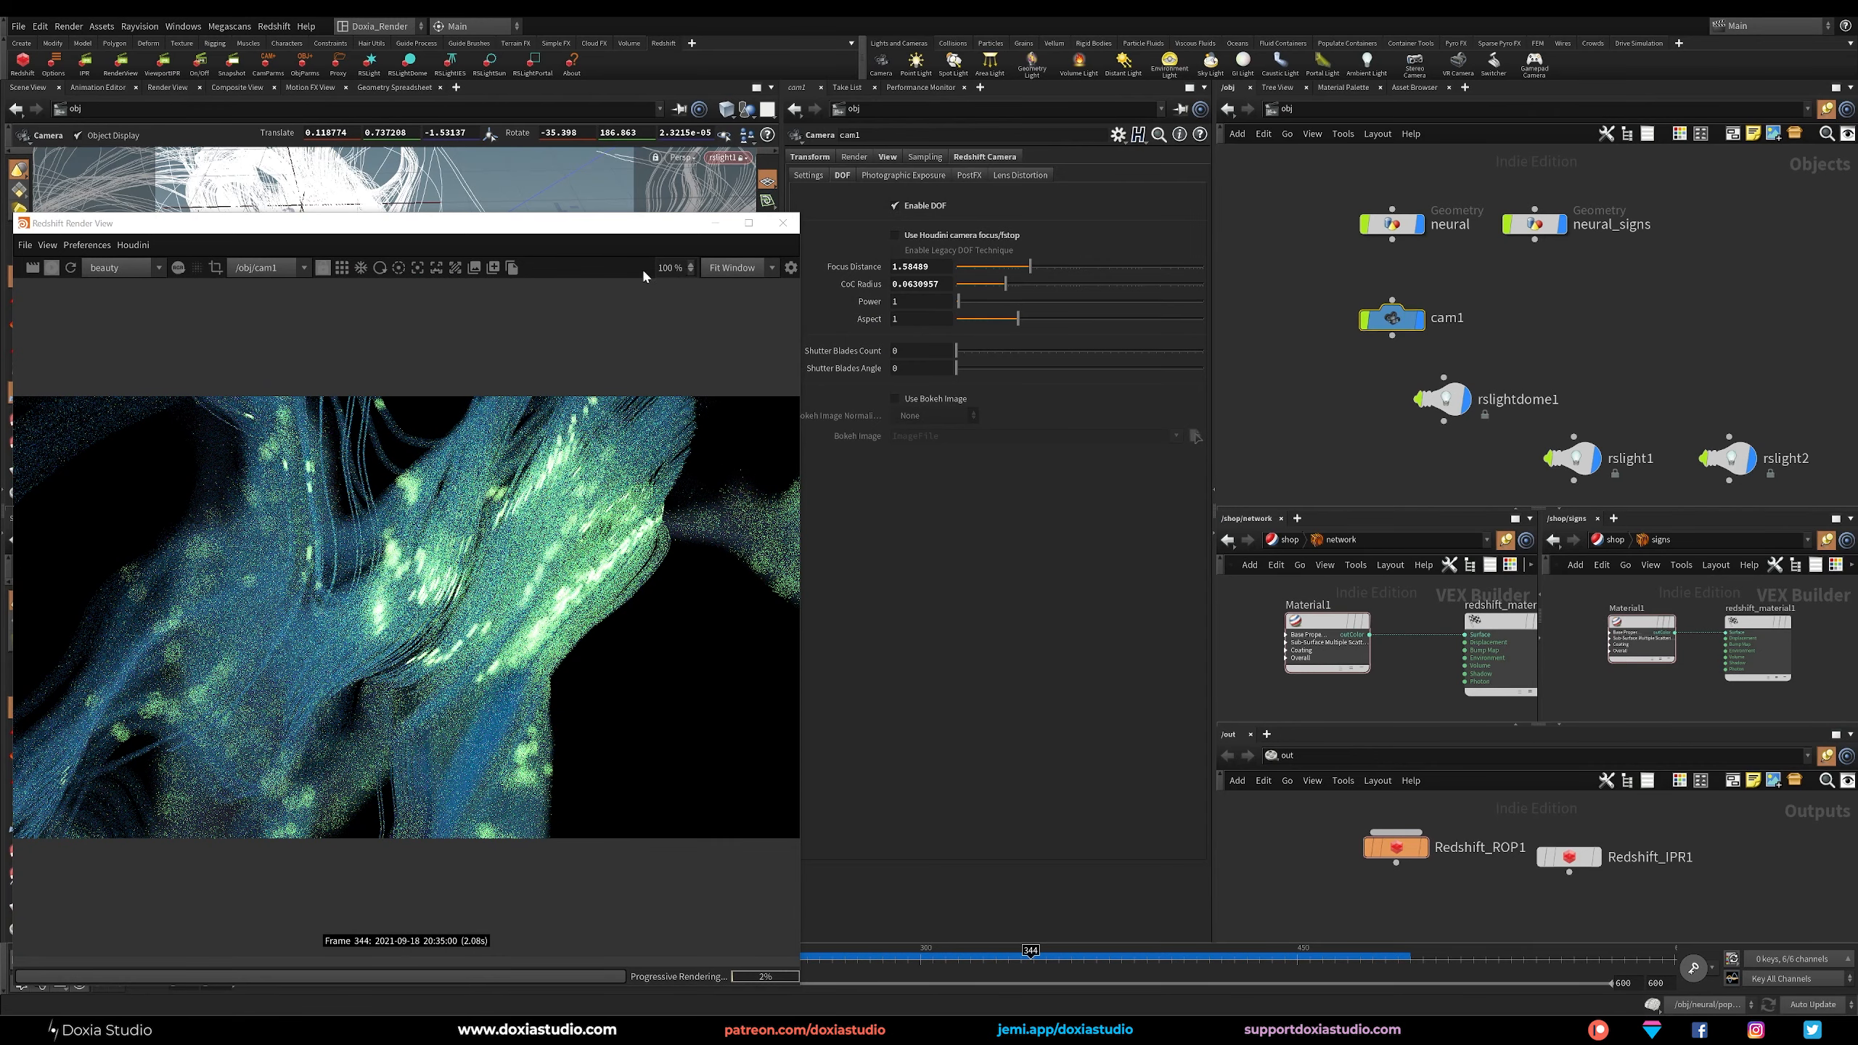
pyautogui.moveTo(641, 224); pyautogui.dragTo(805, 203)
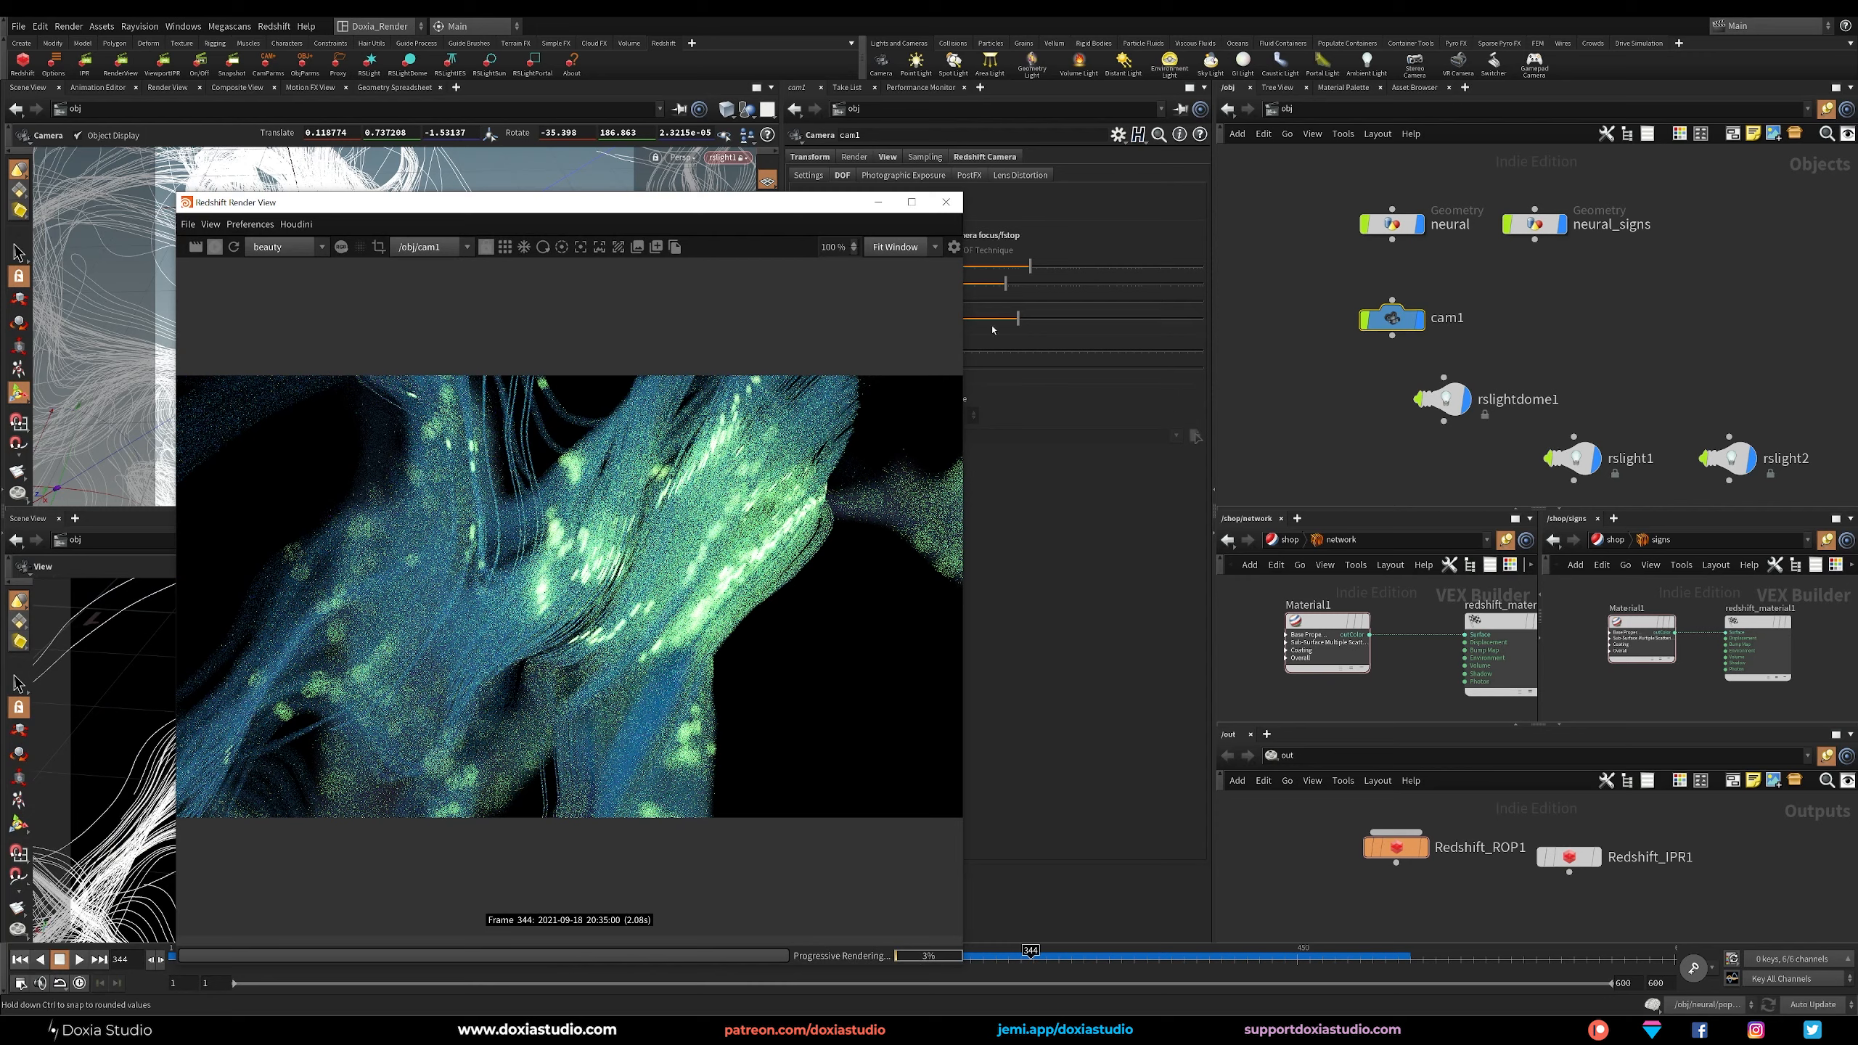
pyautogui.click(945, 204)
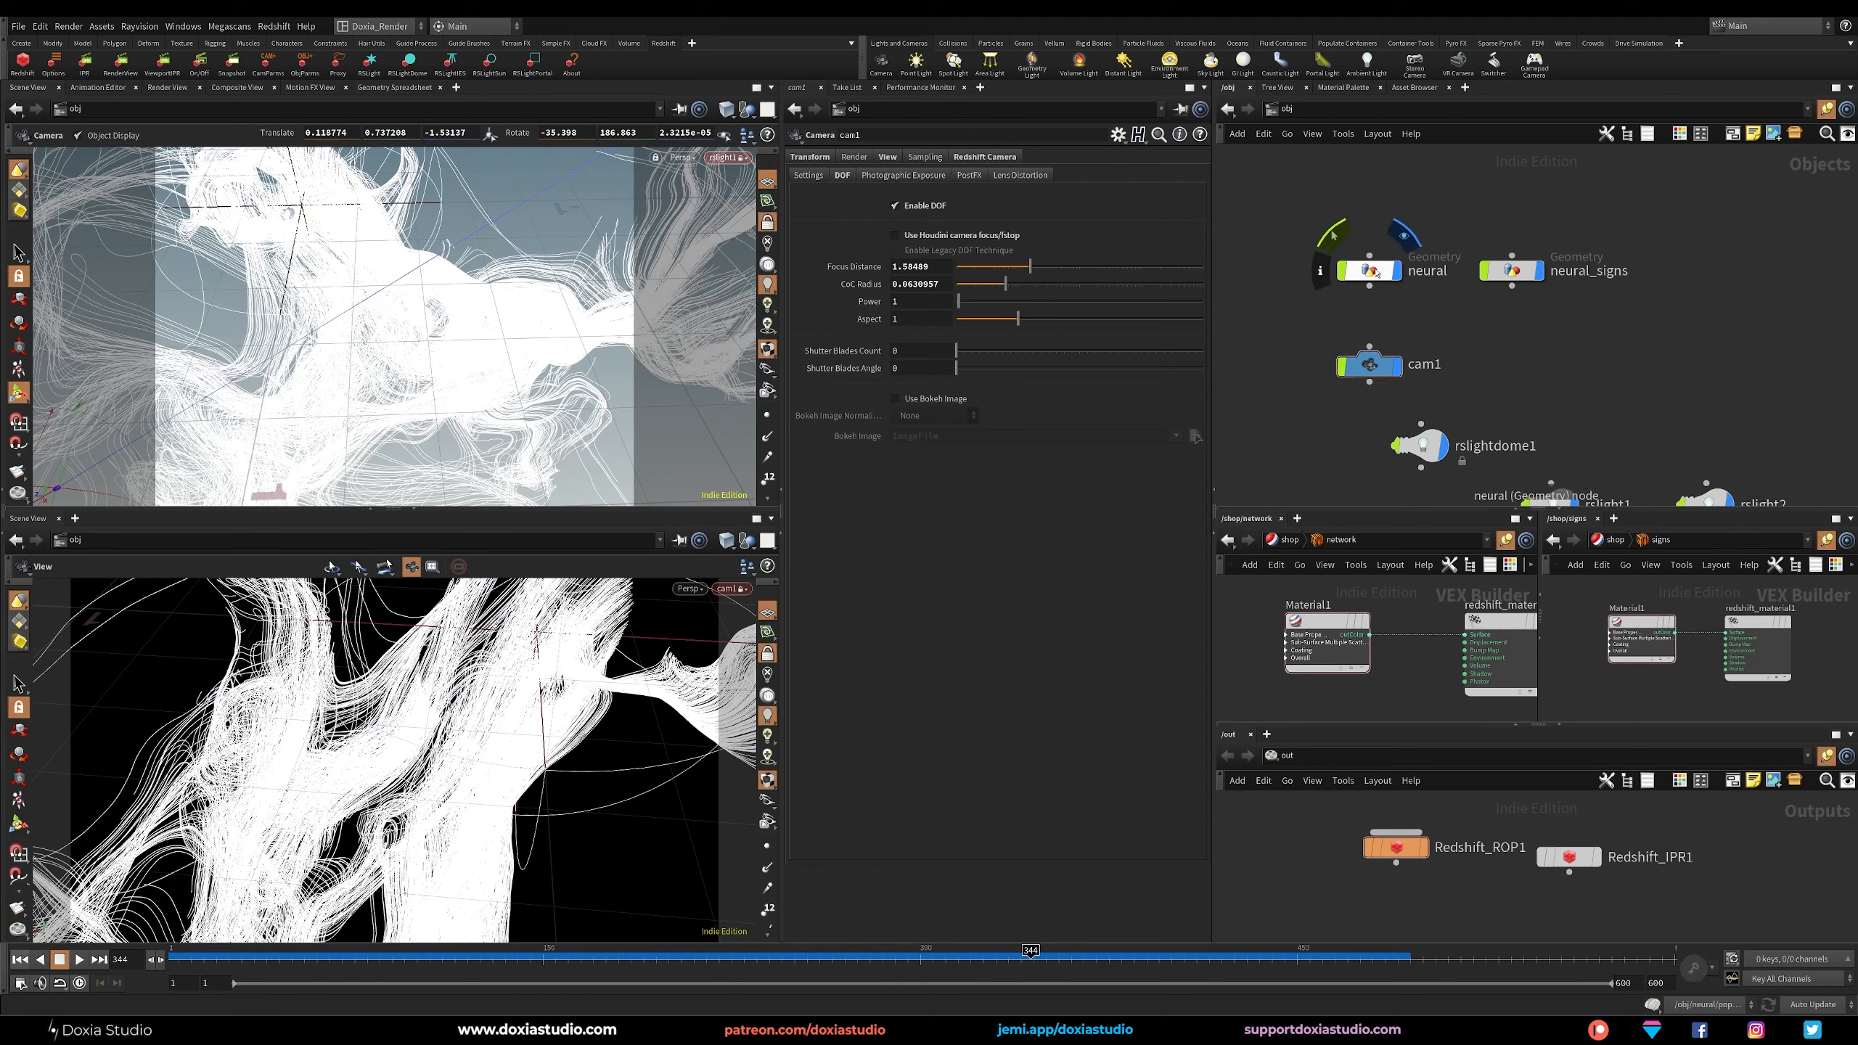
# Enter the neural geometry network and space the main node chain, from sphere1 to neuralTrail_cache, farther from the small-trails chain.
pyautogui.click(1377, 272)
pyautogui.doubleClick(1377, 272)
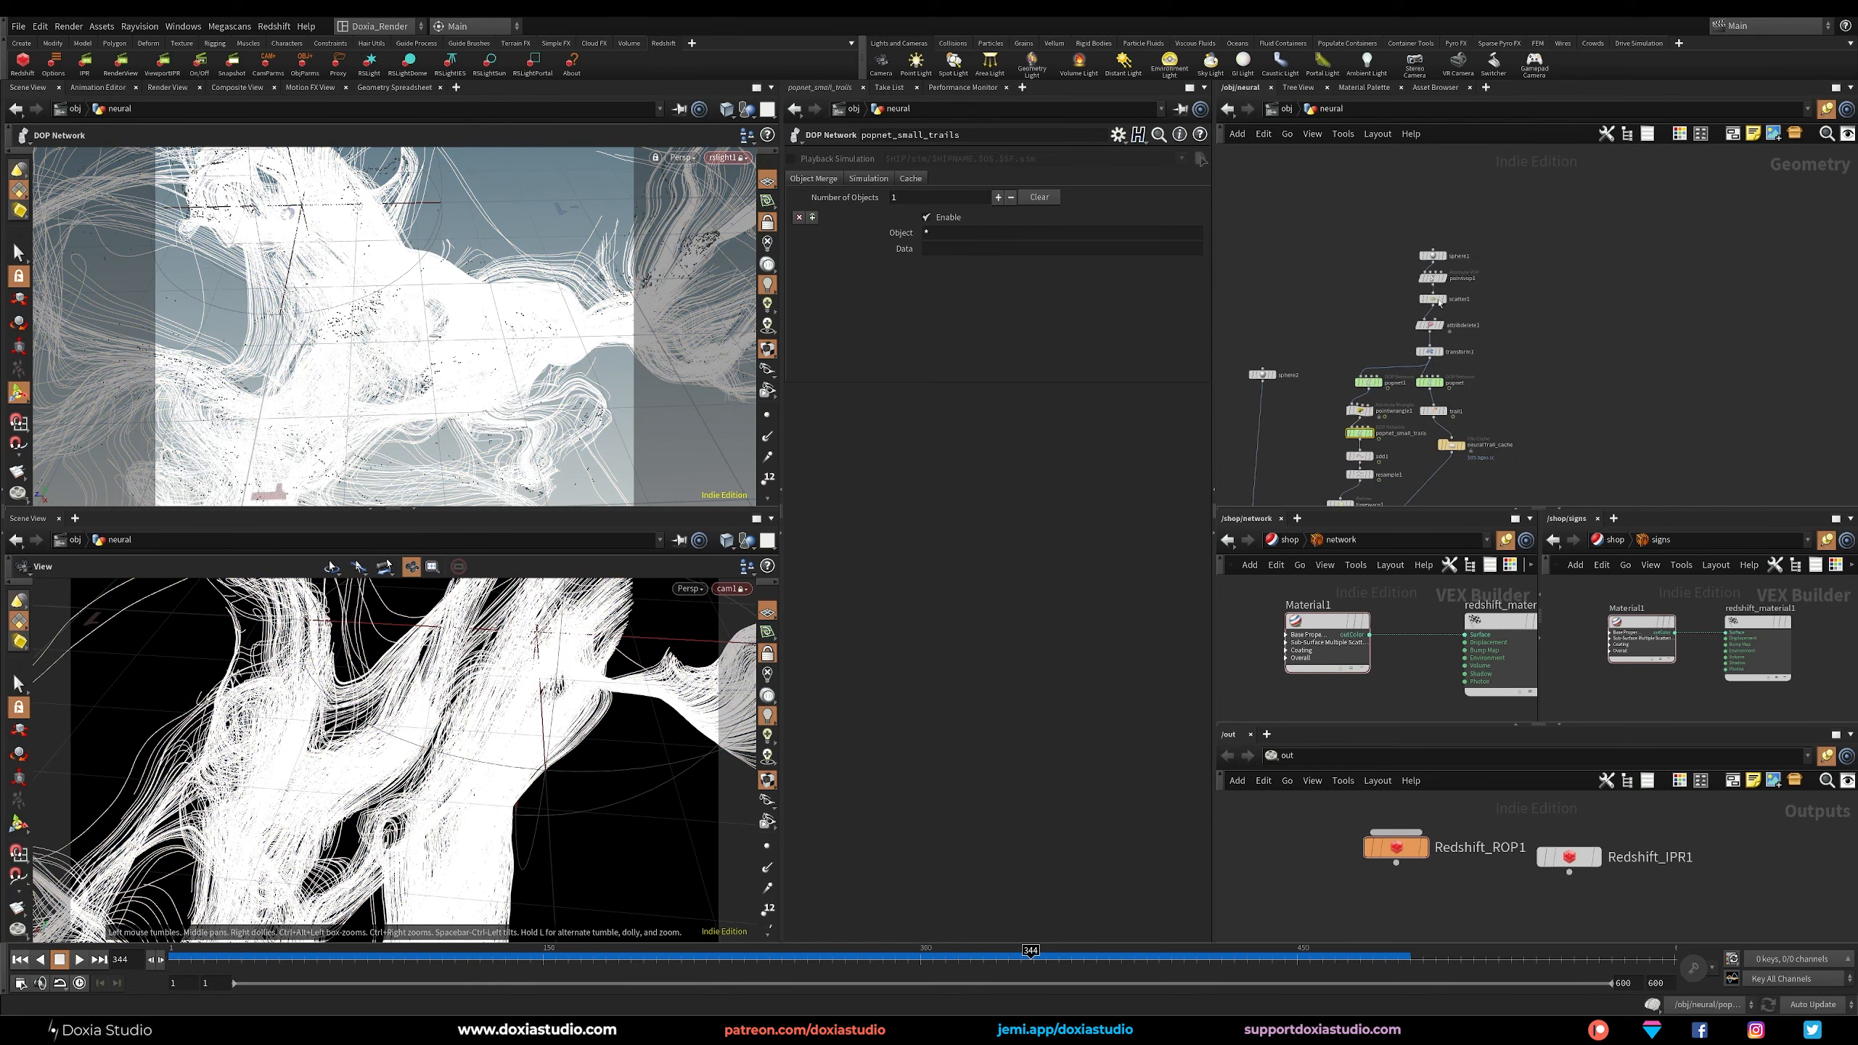
pyautogui.moveTo(1548, 200); pyautogui.dragTo(1412, 480)
pyautogui.moveTo(1432, 411); pyautogui.dragTo(1510, 405)
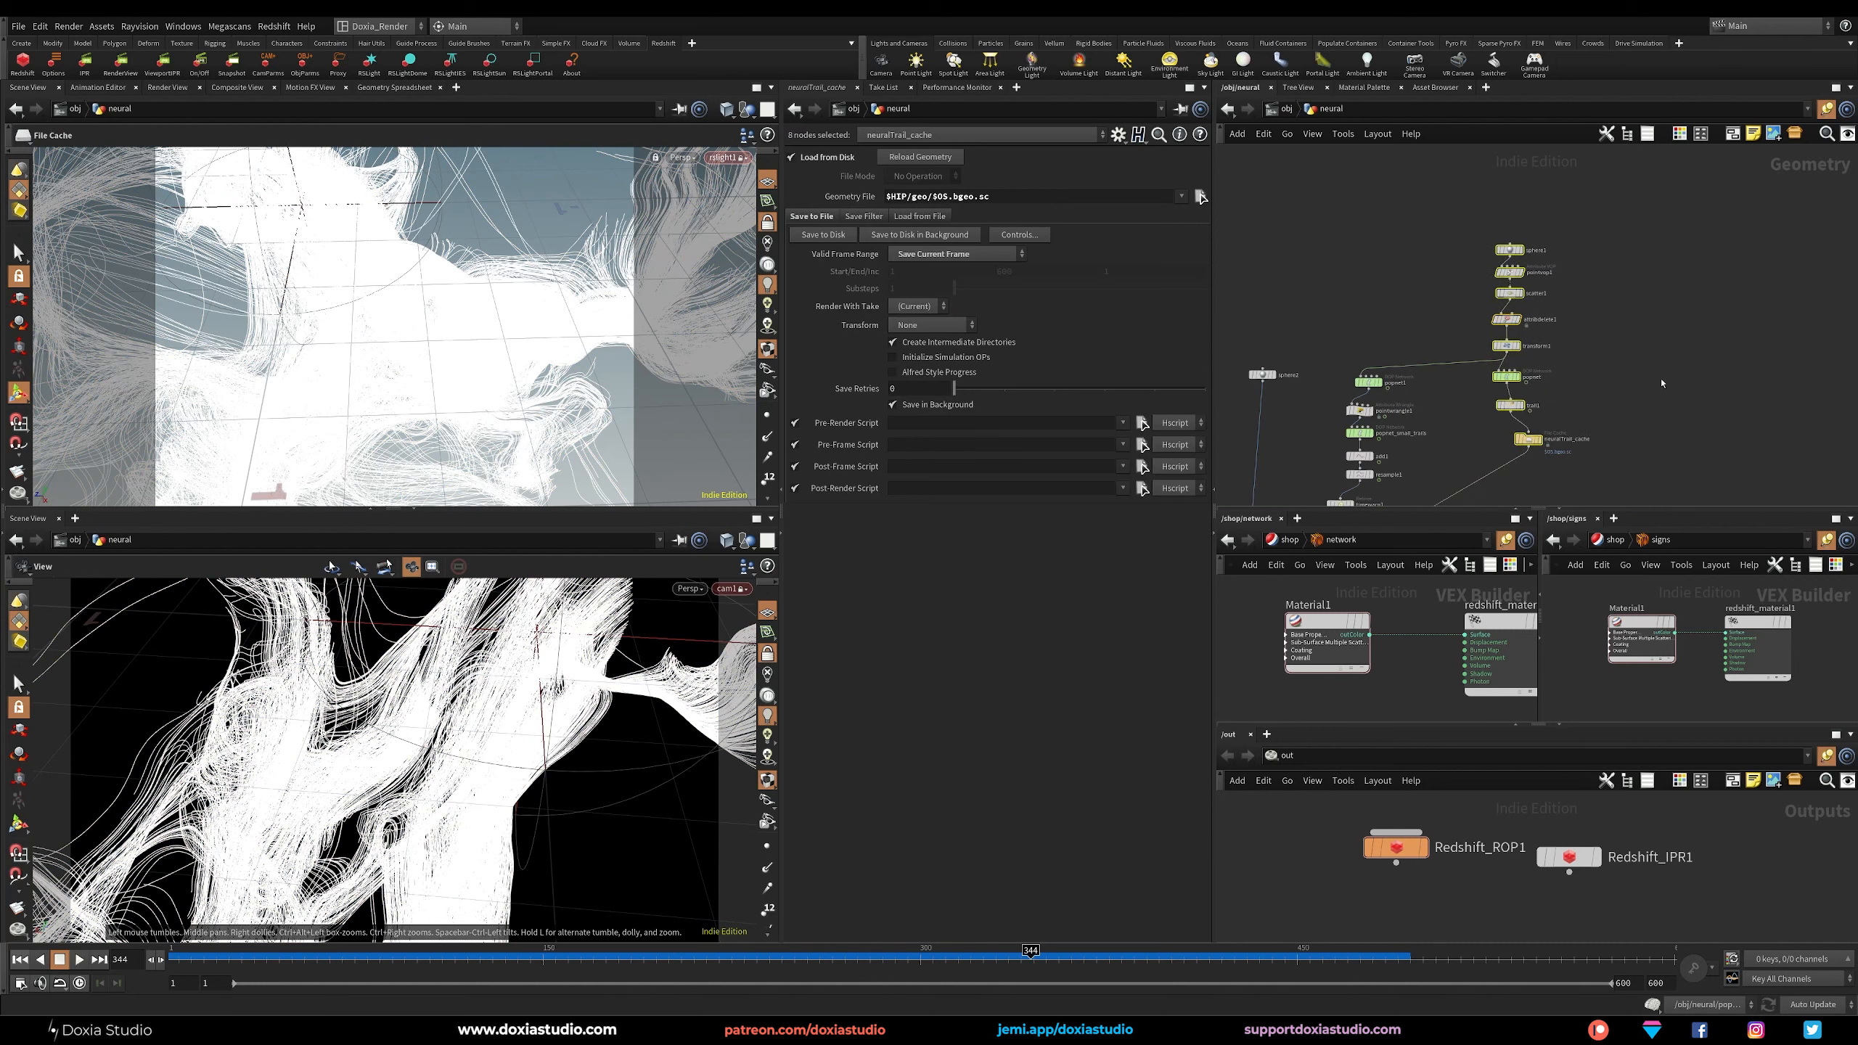
pyautogui.click(1661, 383)
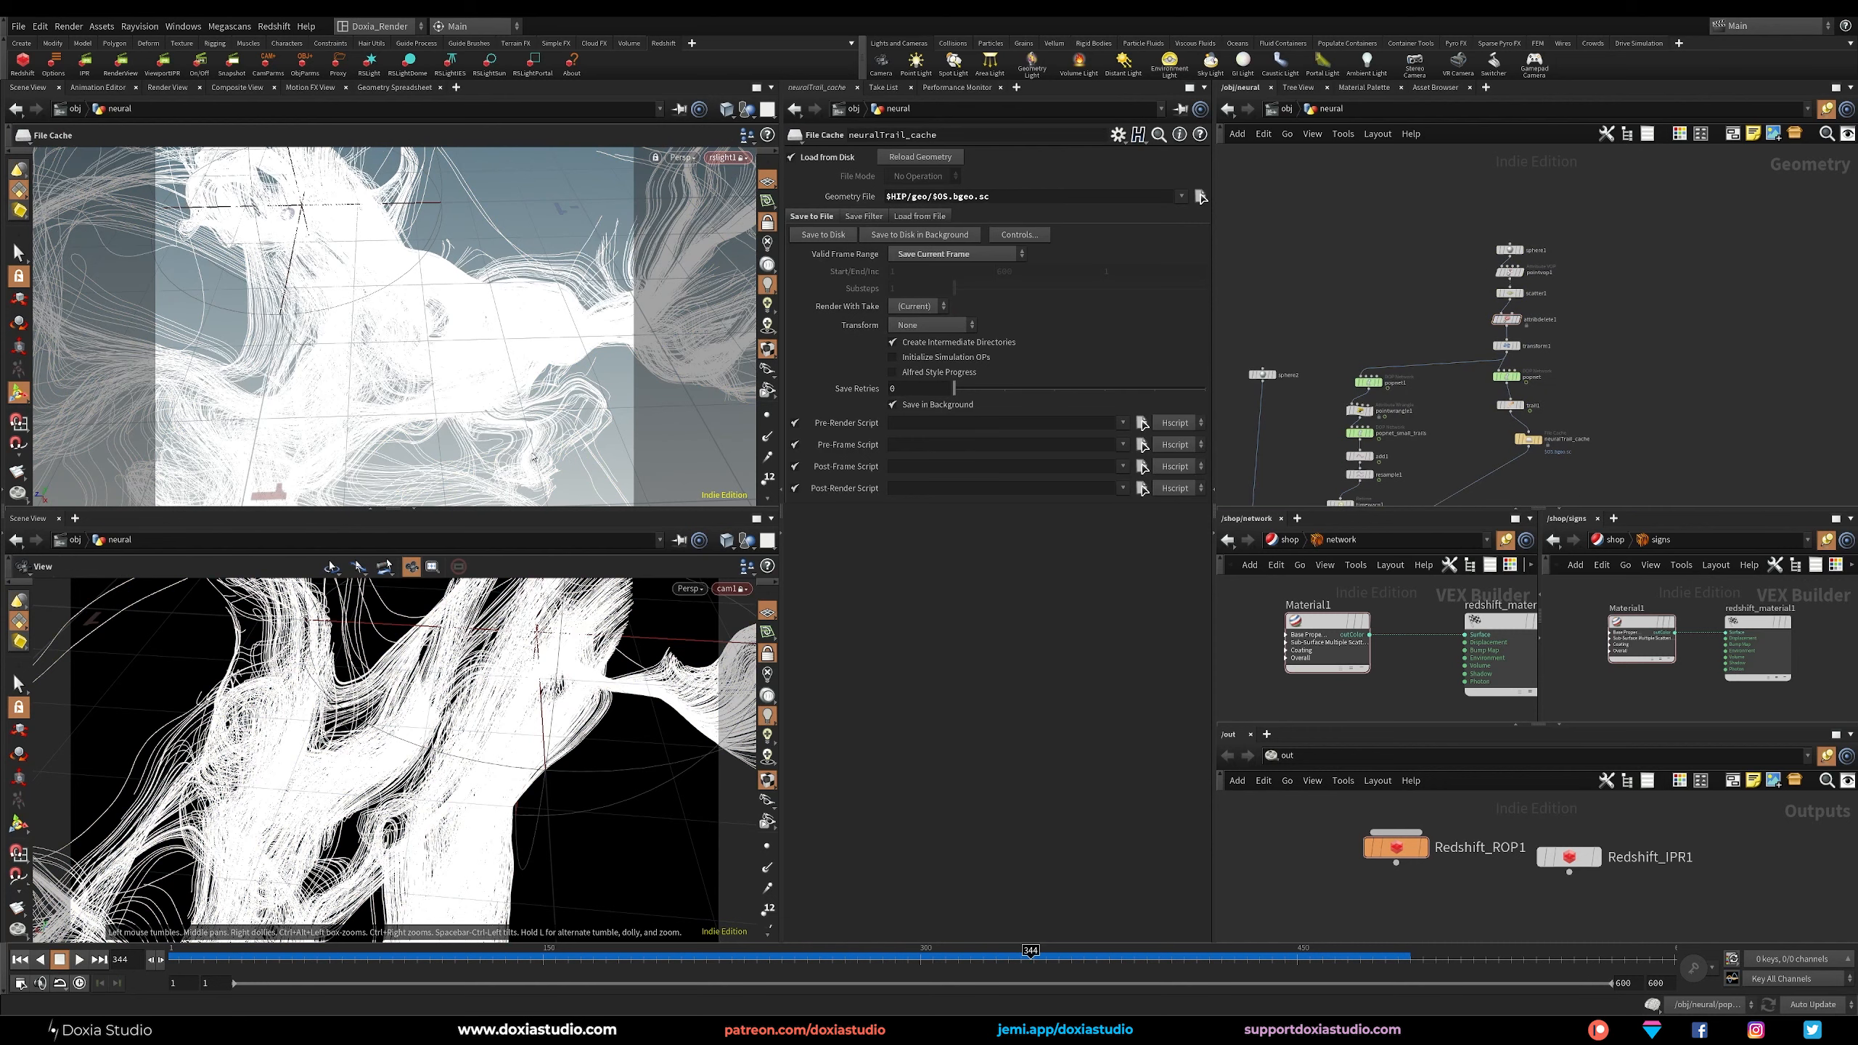
# Review the main strand chain in the neural network, examining scatter1, popnet, trail1 and the neuralTrail_cache file cache.
pyautogui.scroll(3, 1457, 313)
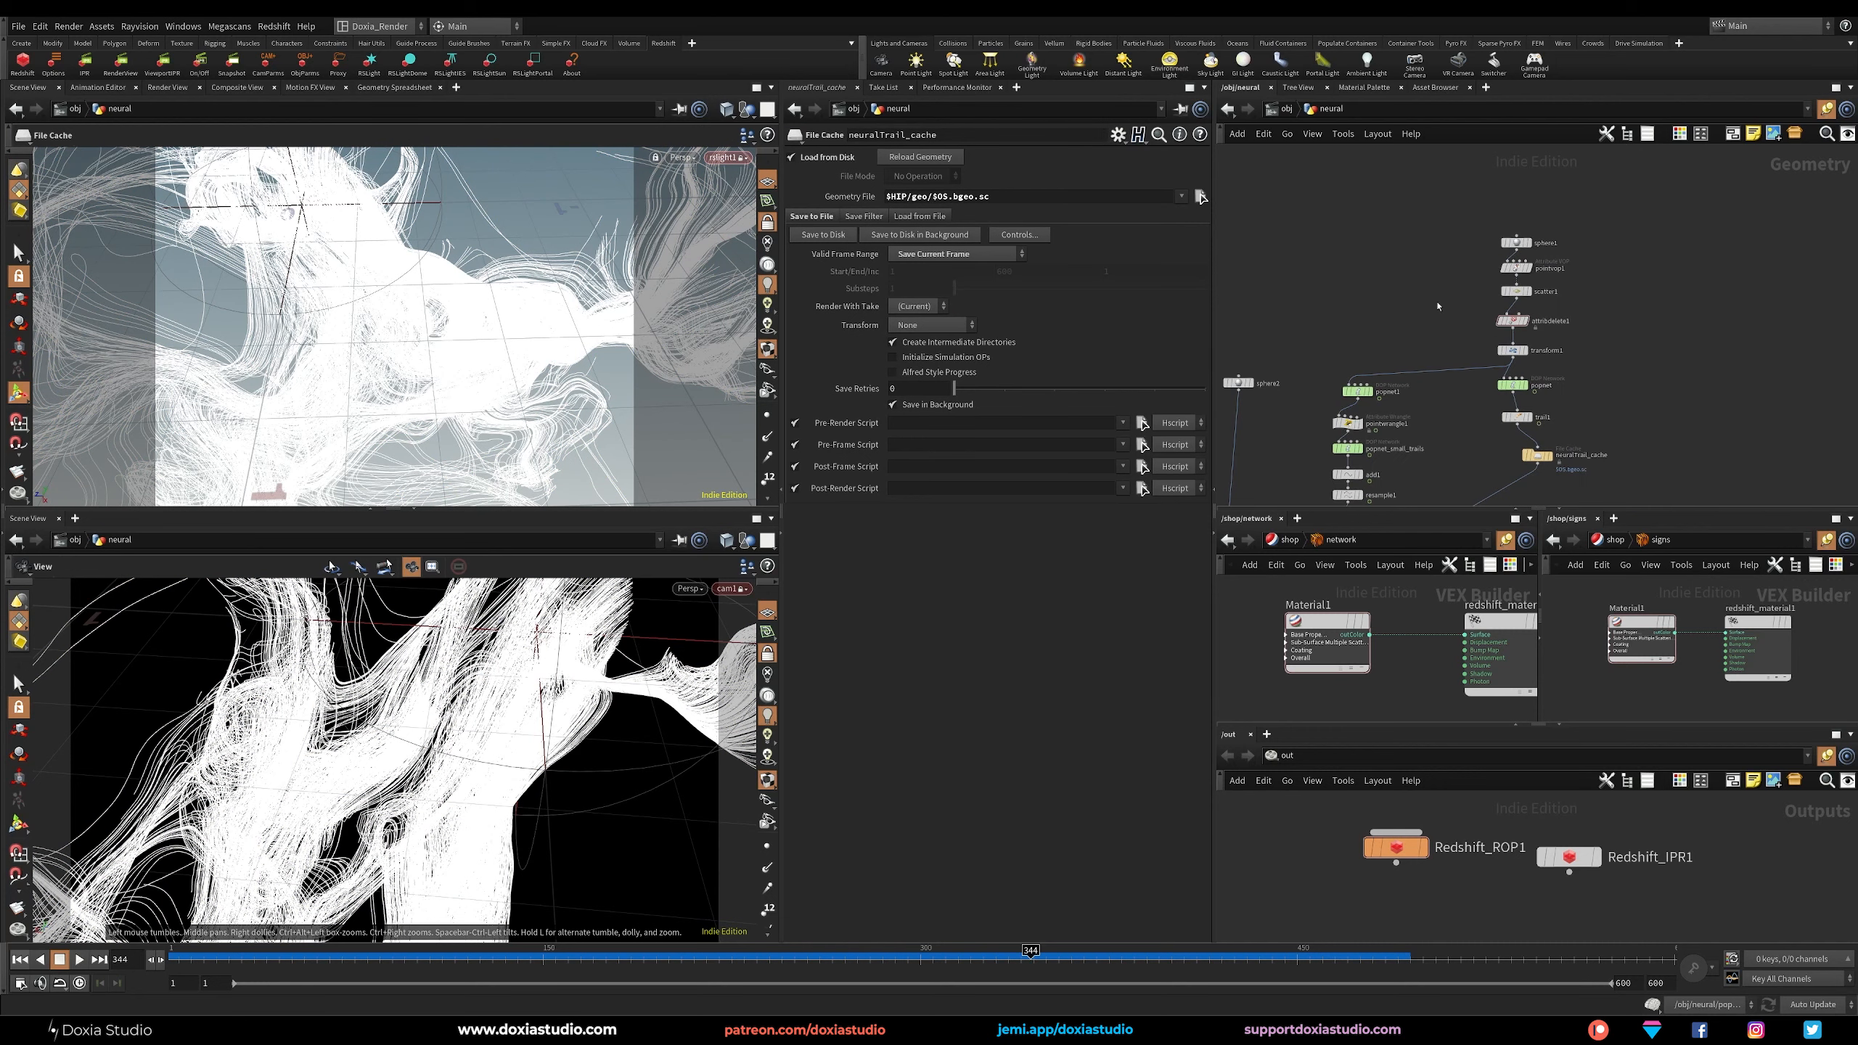
pyautogui.click(1495, 302)
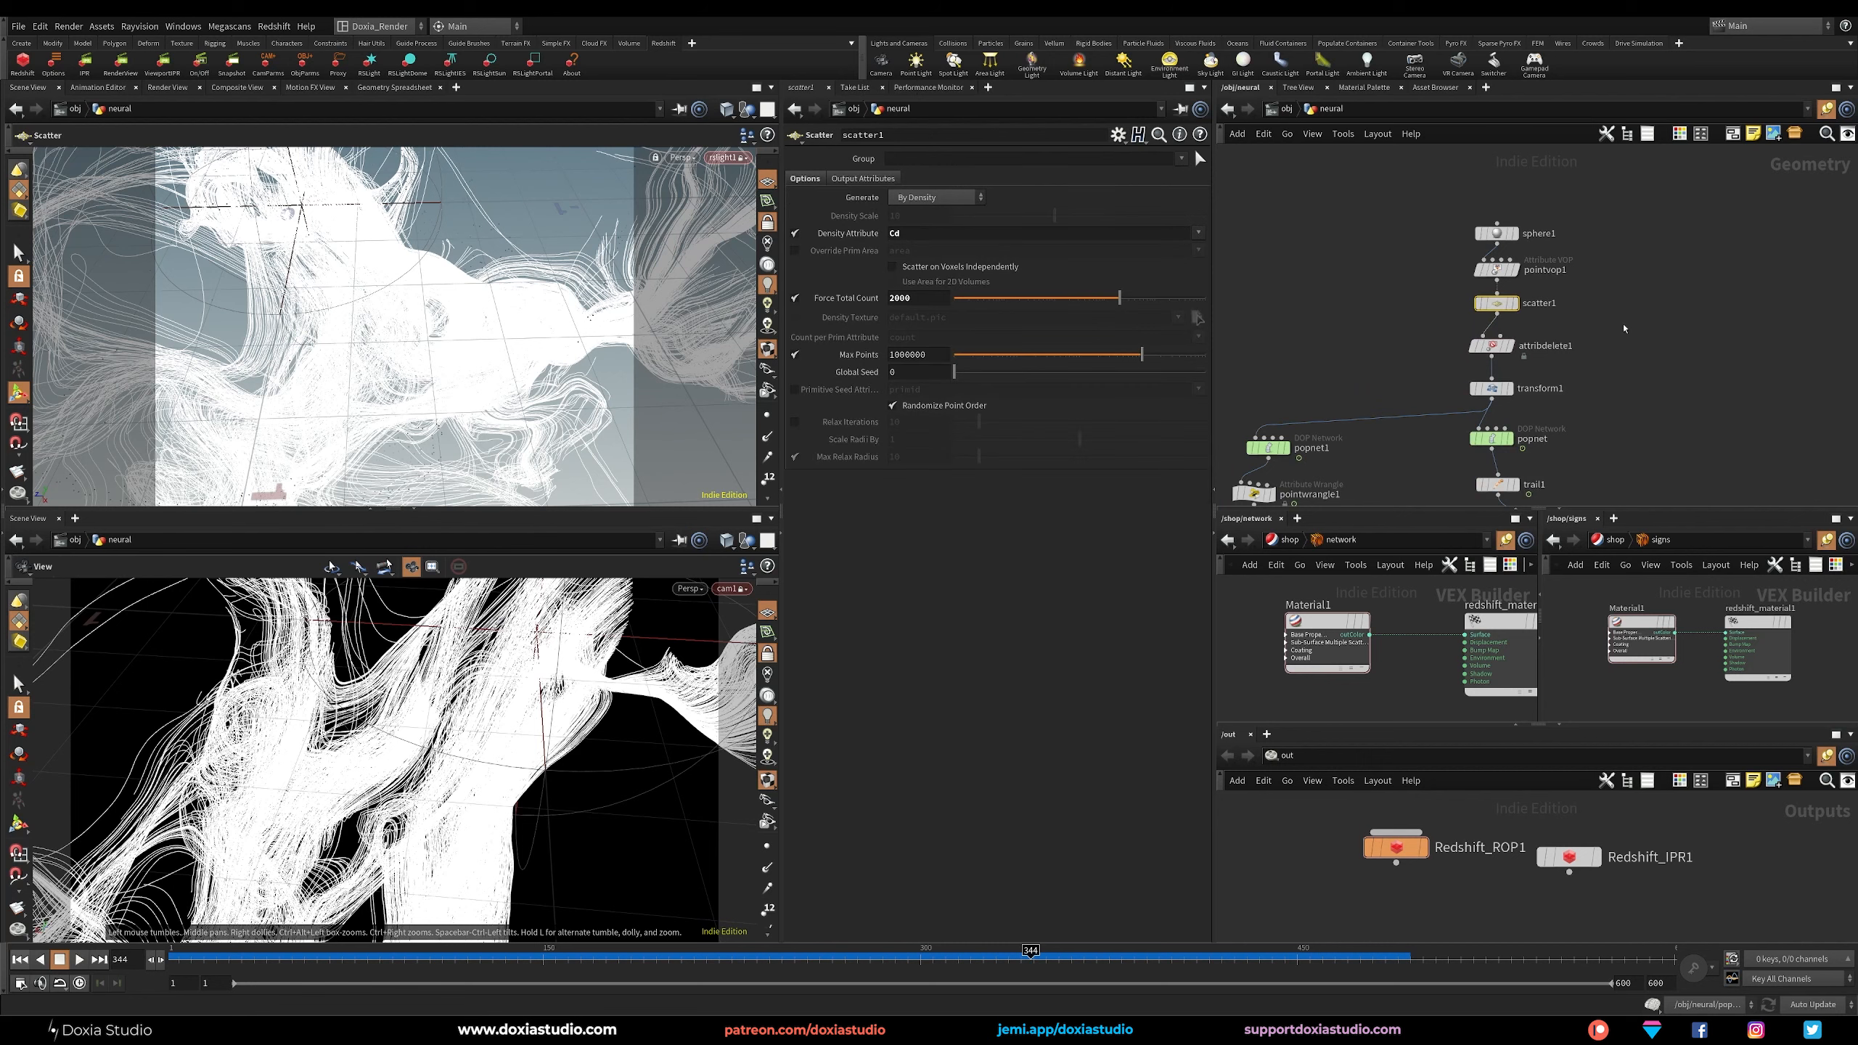
pyautogui.moveTo(1611, 291); pyautogui.dragTo(1605, 282, button='middle')
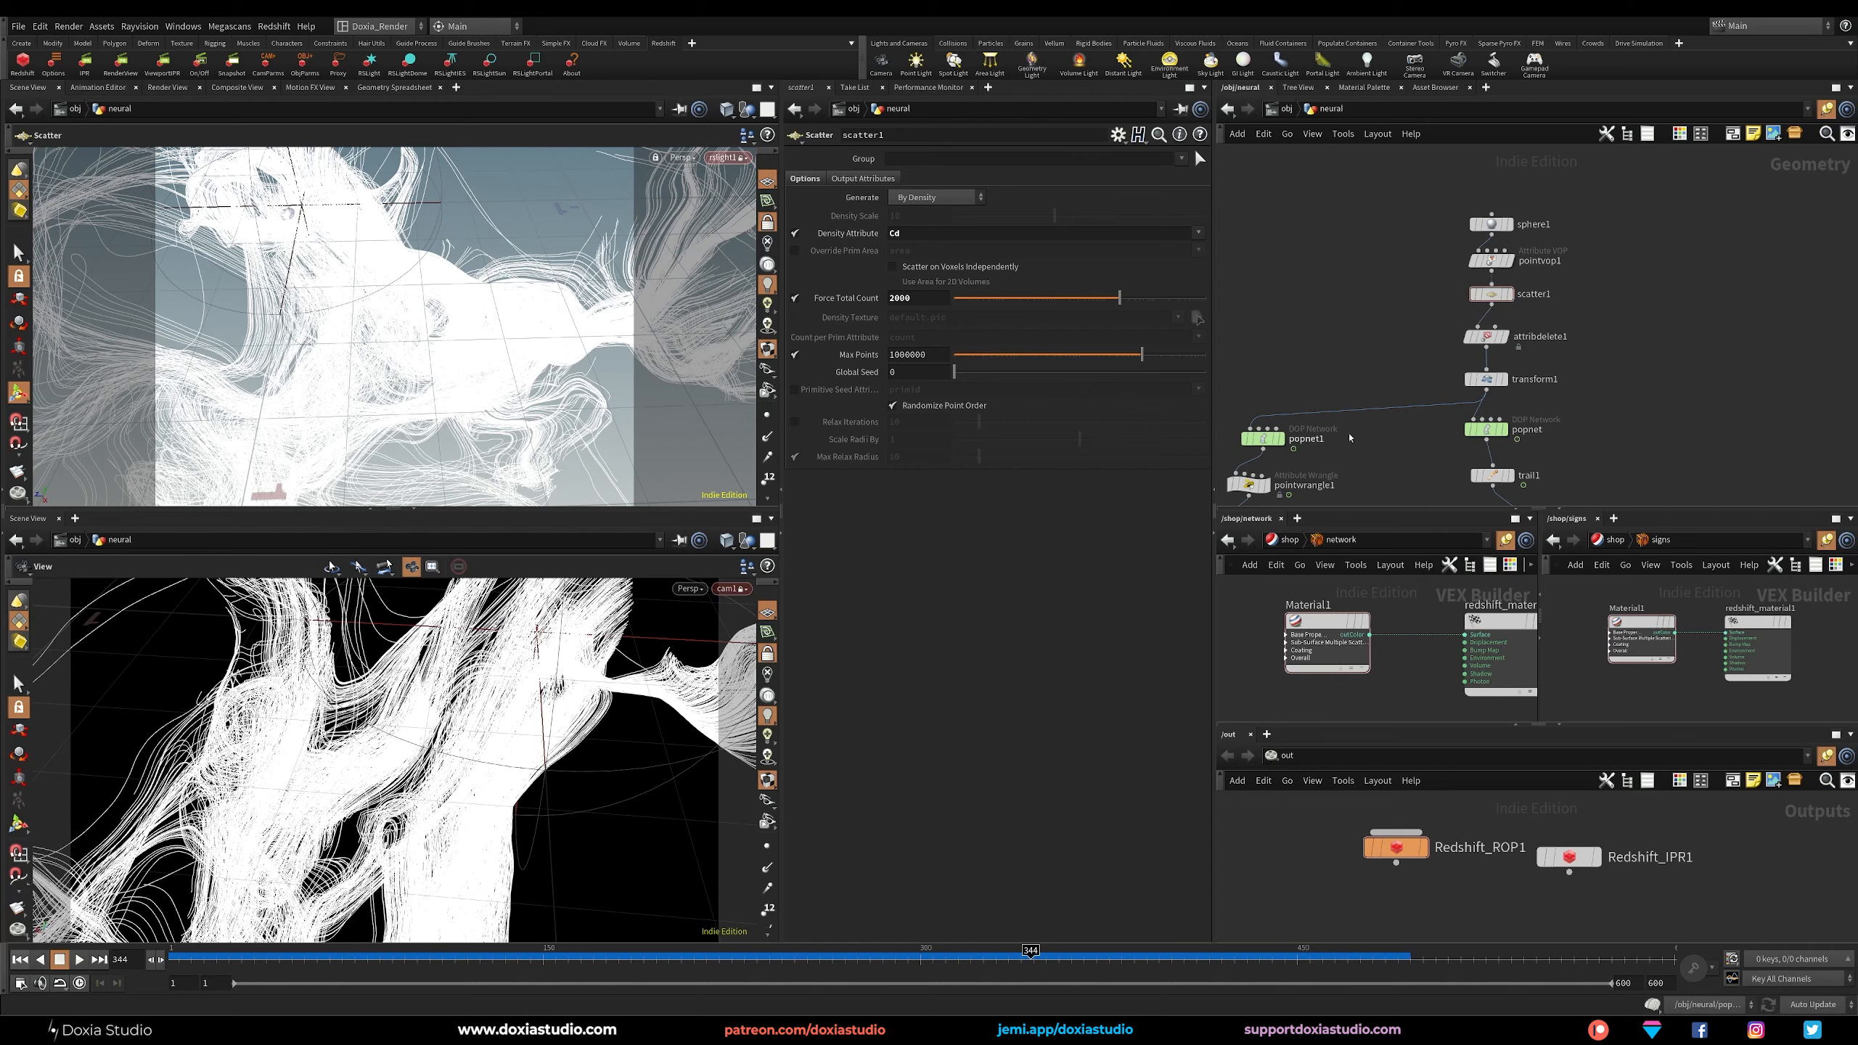
pyautogui.moveTo(1604, 376); pyautogui.dragTo(1593, 344, button='middle')
pyautogui.click(1485, 402)
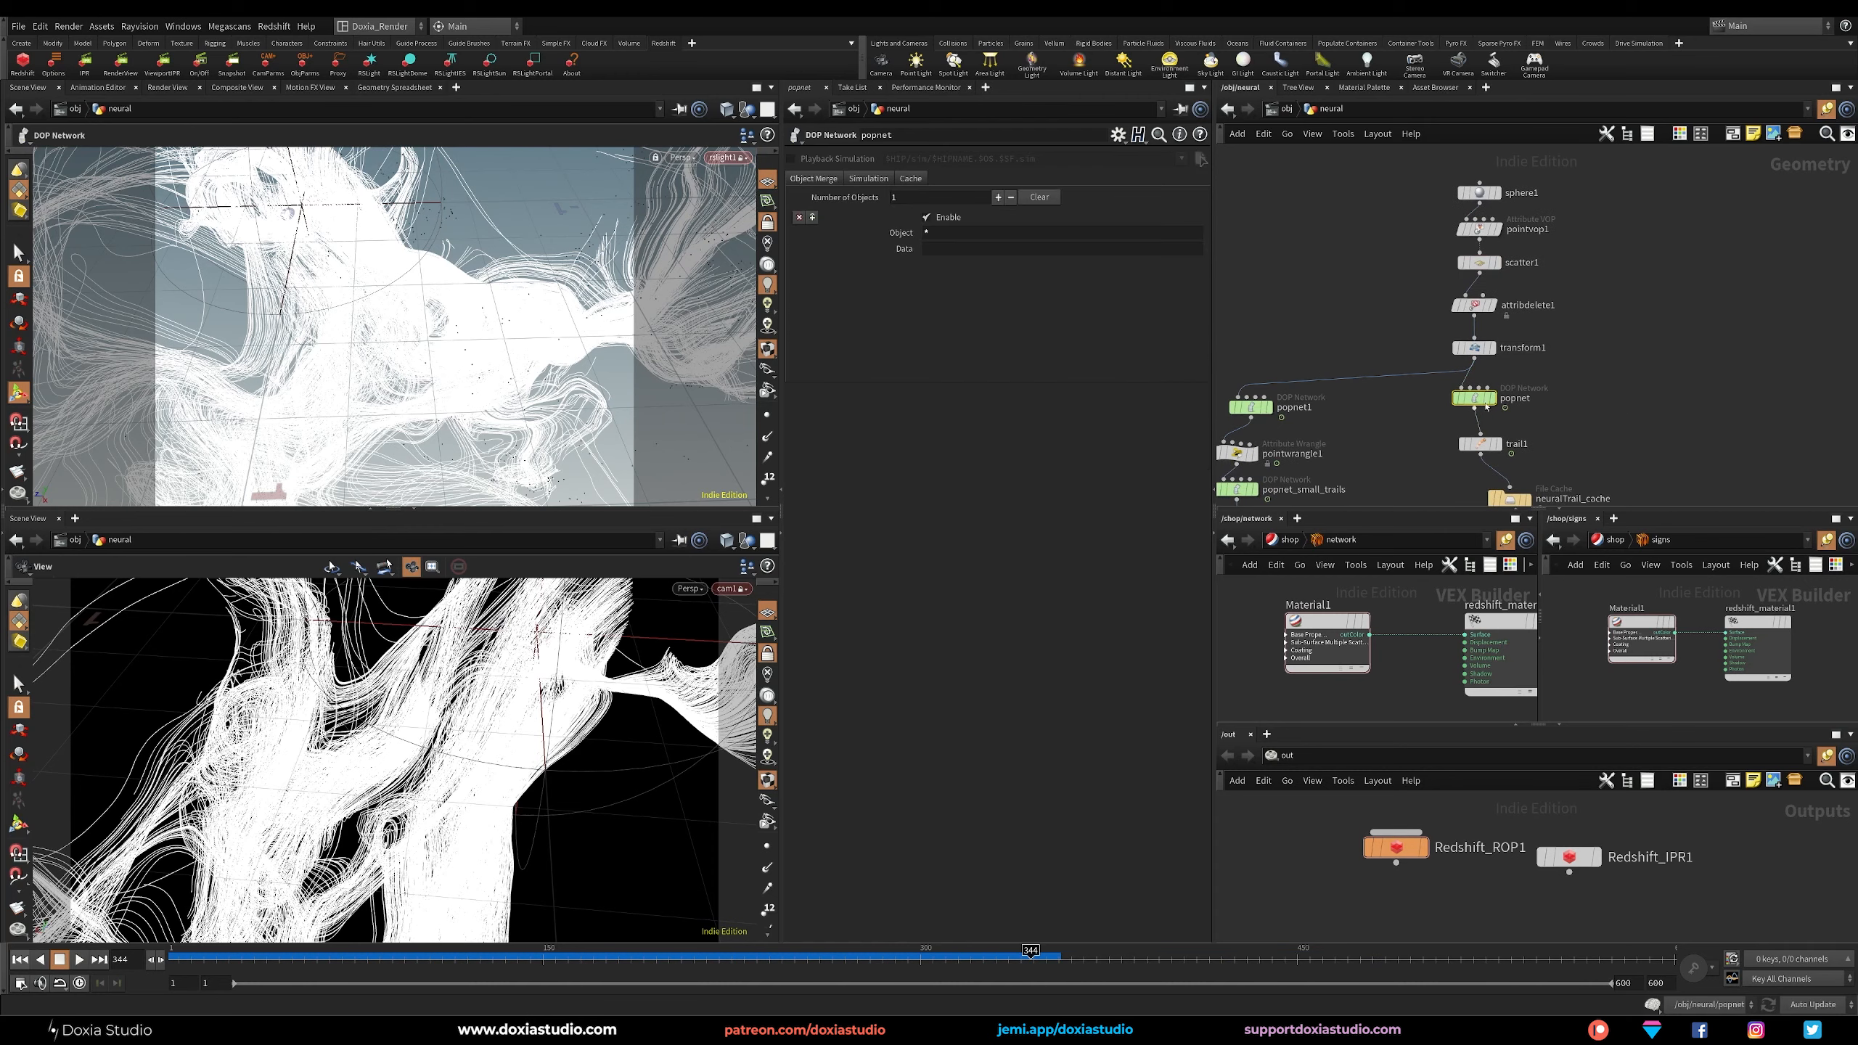
pyautogui.moveTo(1680, 389); pyautogui.dragTo(1688, 317, button='middle')
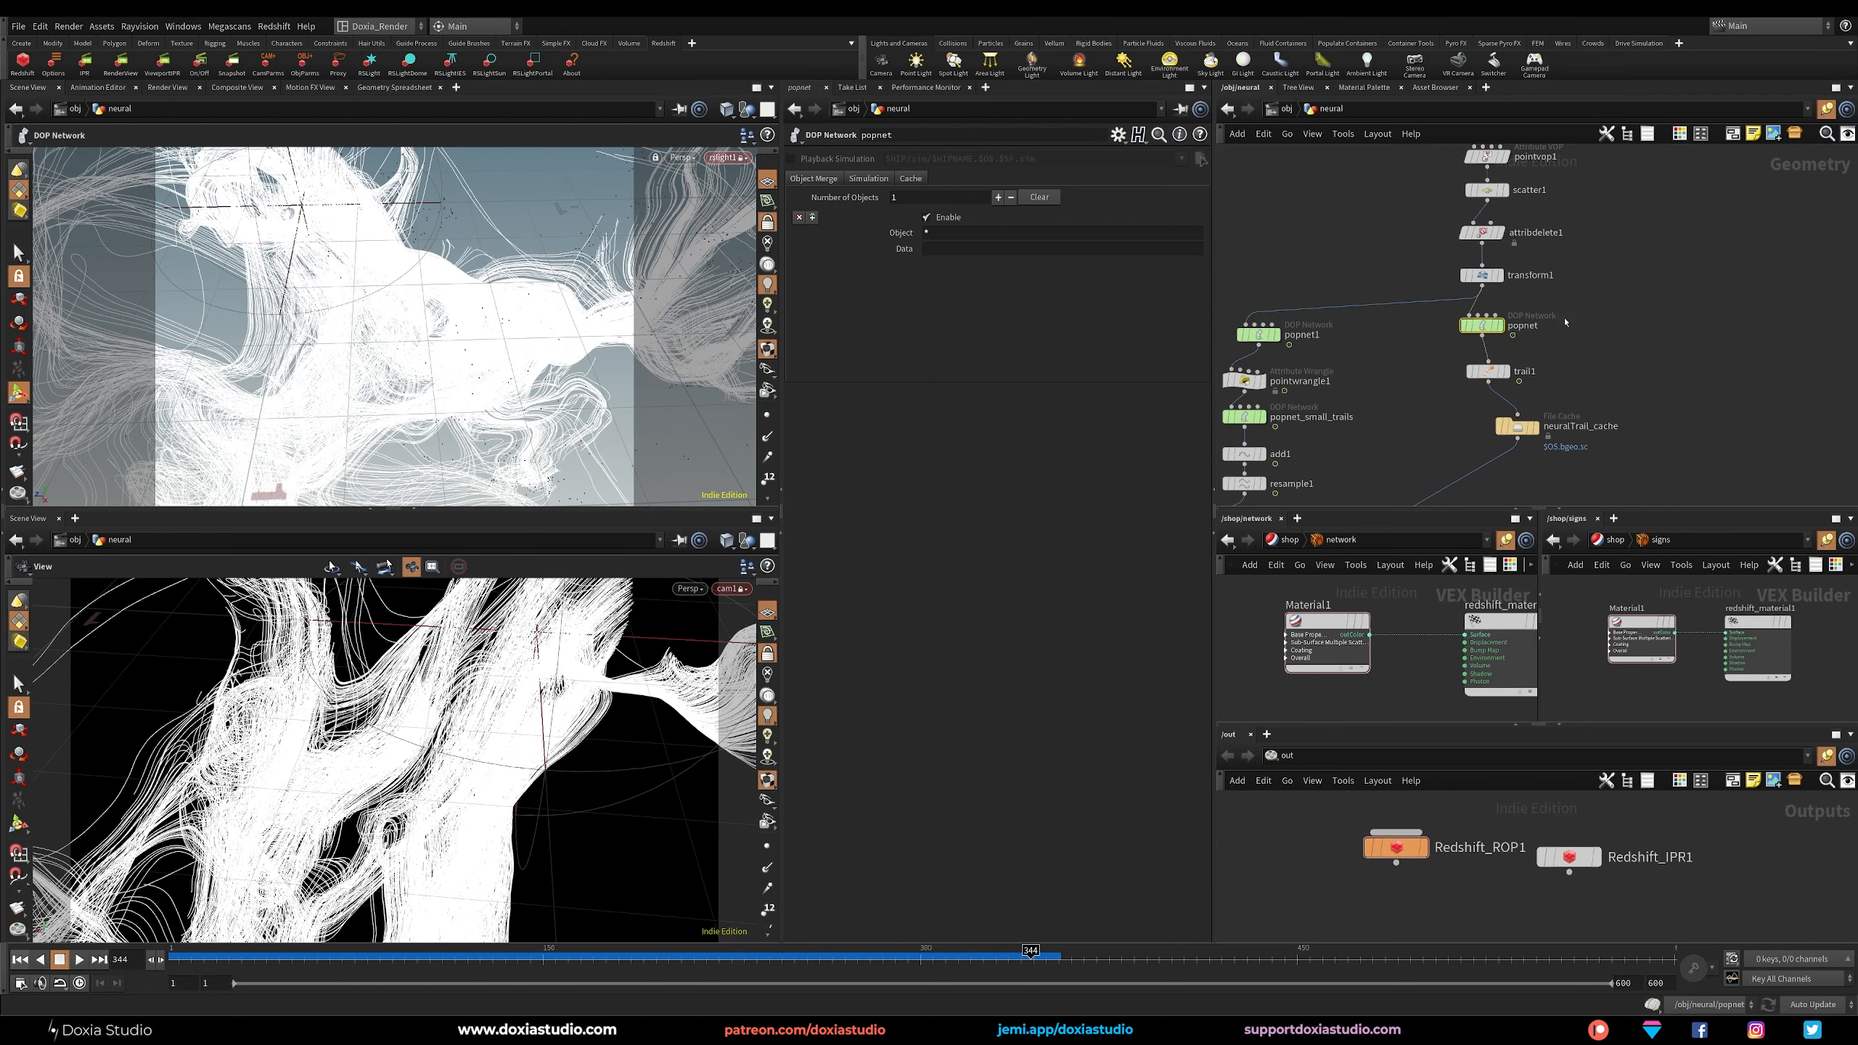
pyautogui.click(1488, 371)
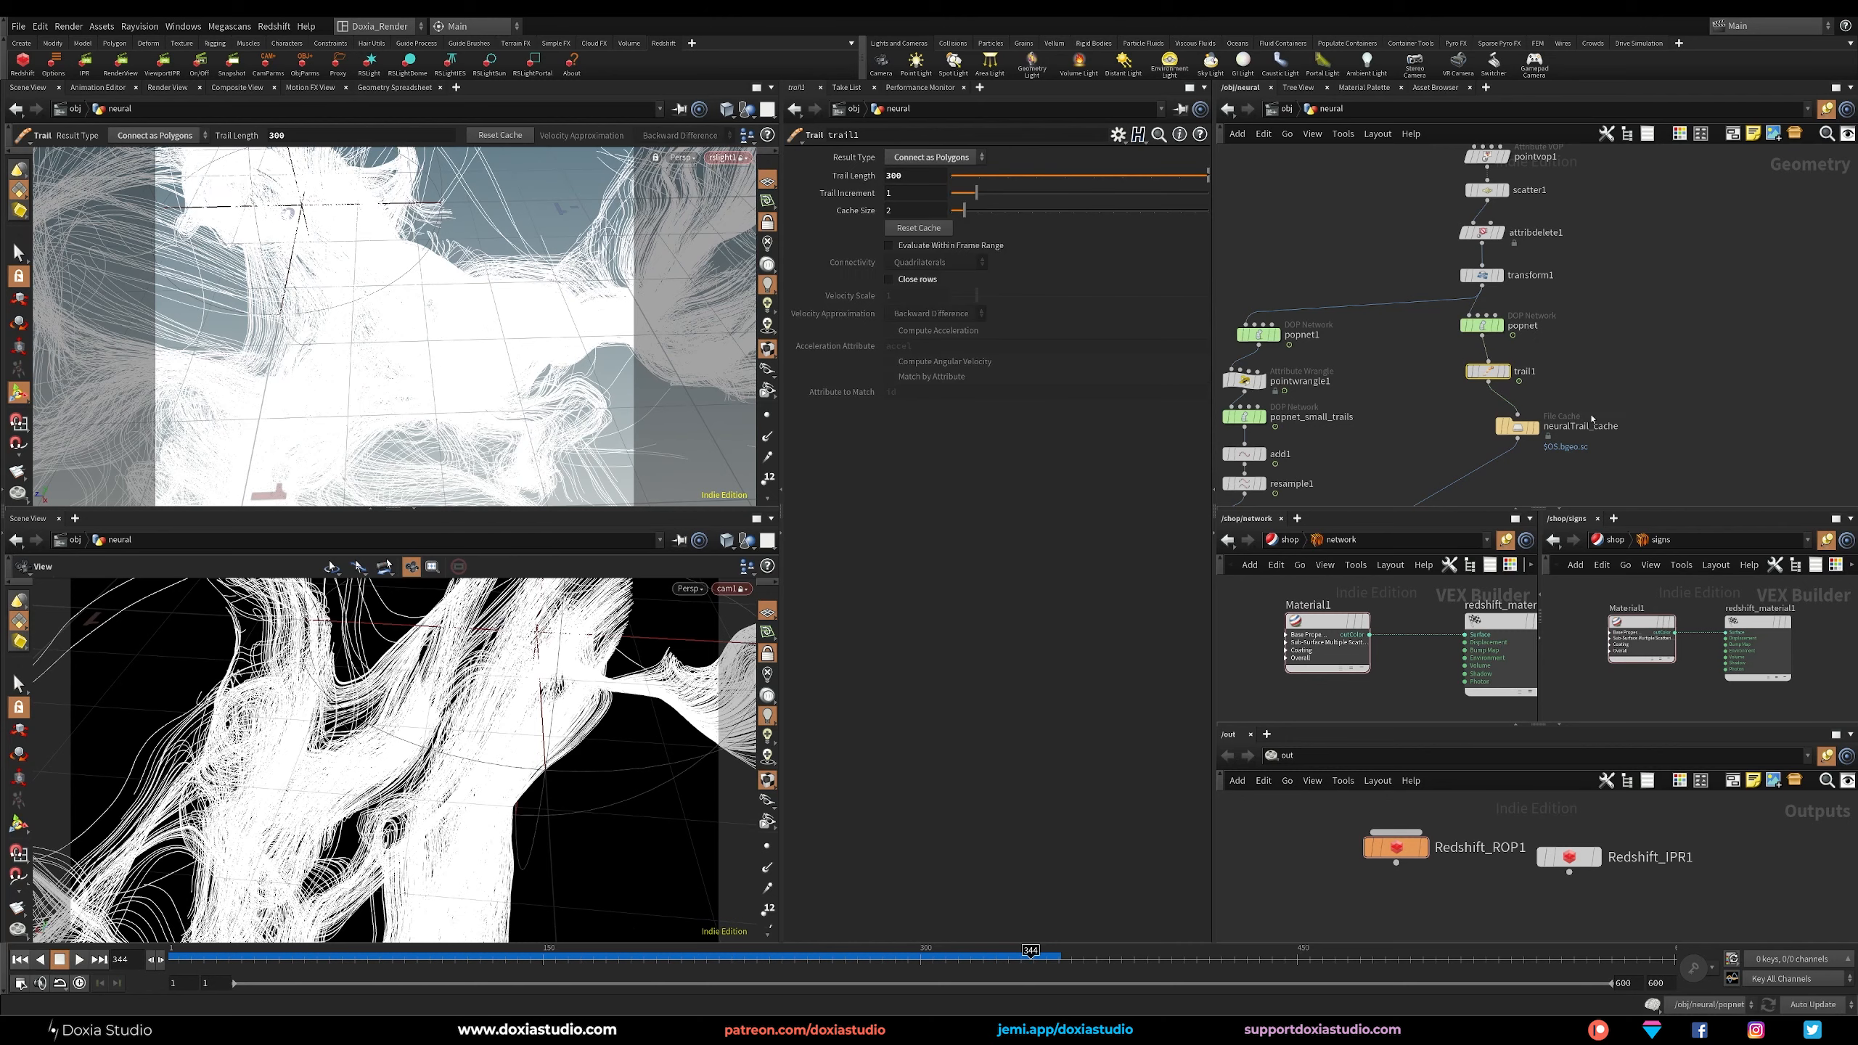
pyautogui.click(1518, 426)
pyautogui.moveTo(1533, 408); pyautogui.dragTo(1622, 285, button='middle')
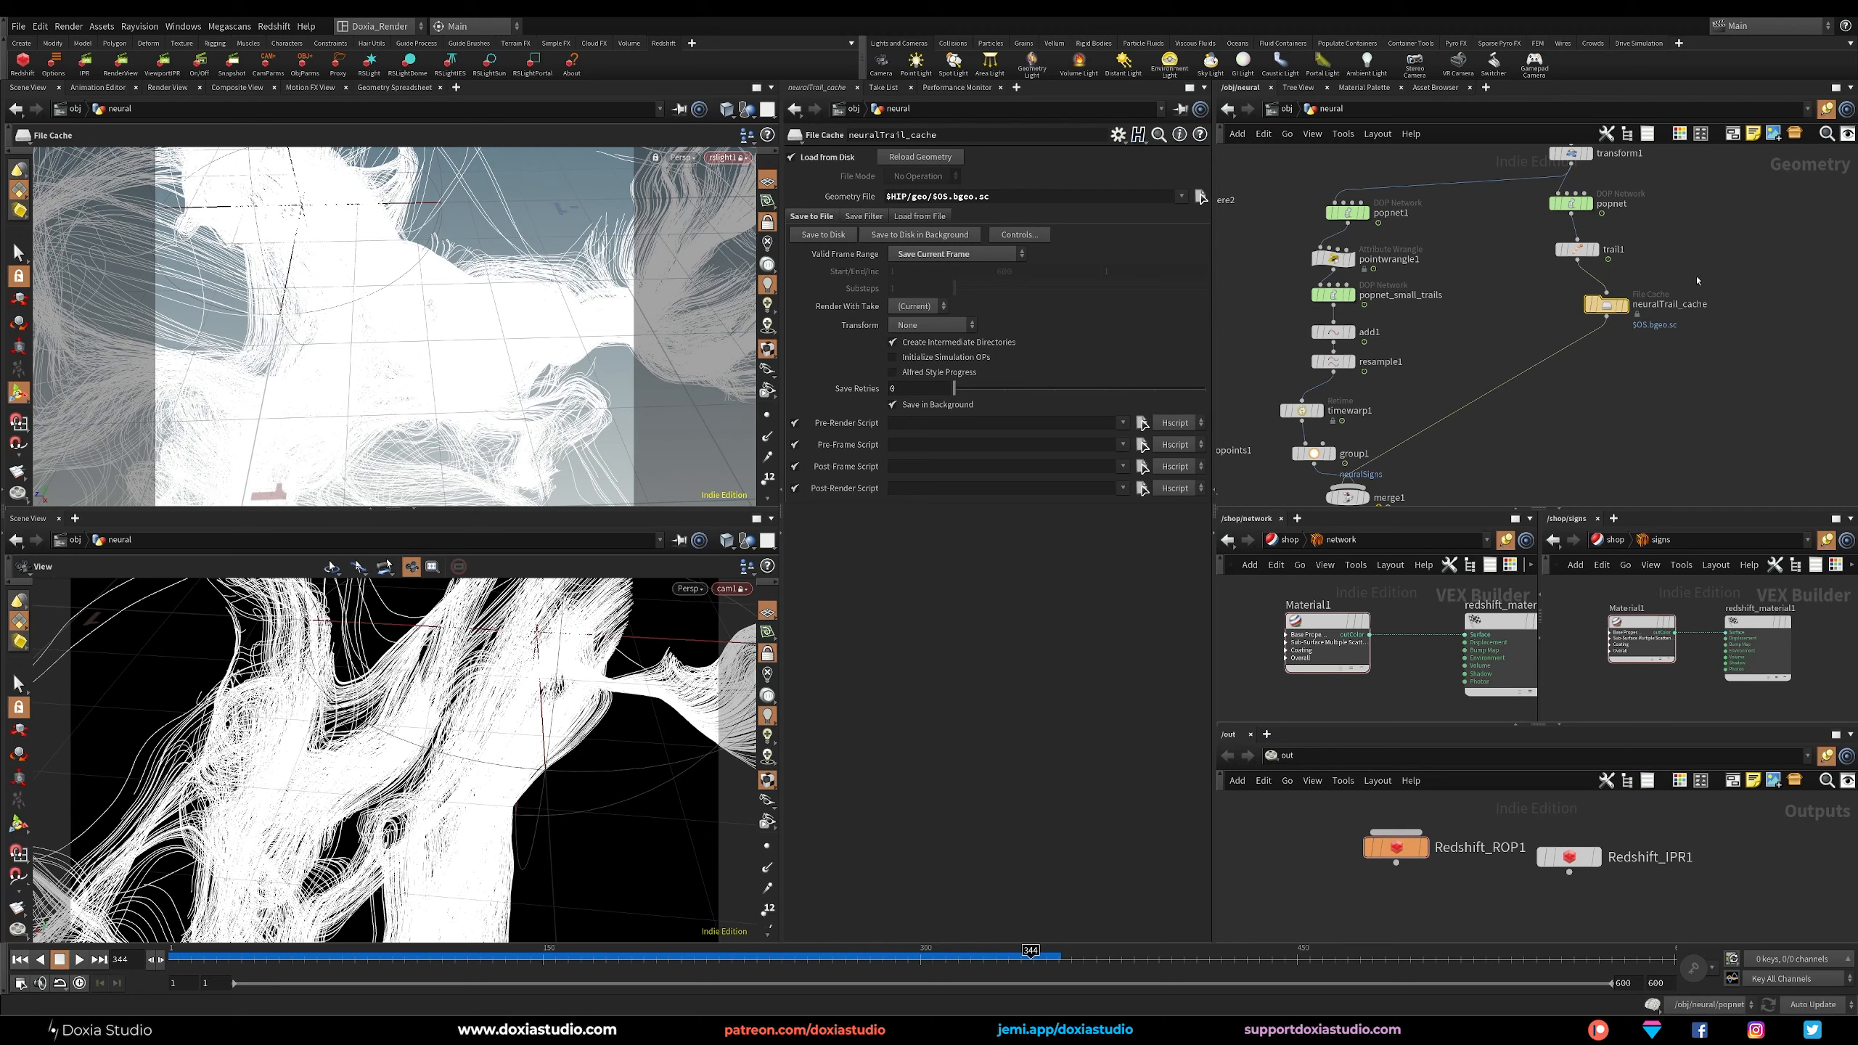
pyautogui.moveTo(1580, 421); pyautogui.dragTo(1629, 439, button='middle')
pyautogui.moveTo(1511, 255); pyautogui.dragTo(1490, 321, button='middle')
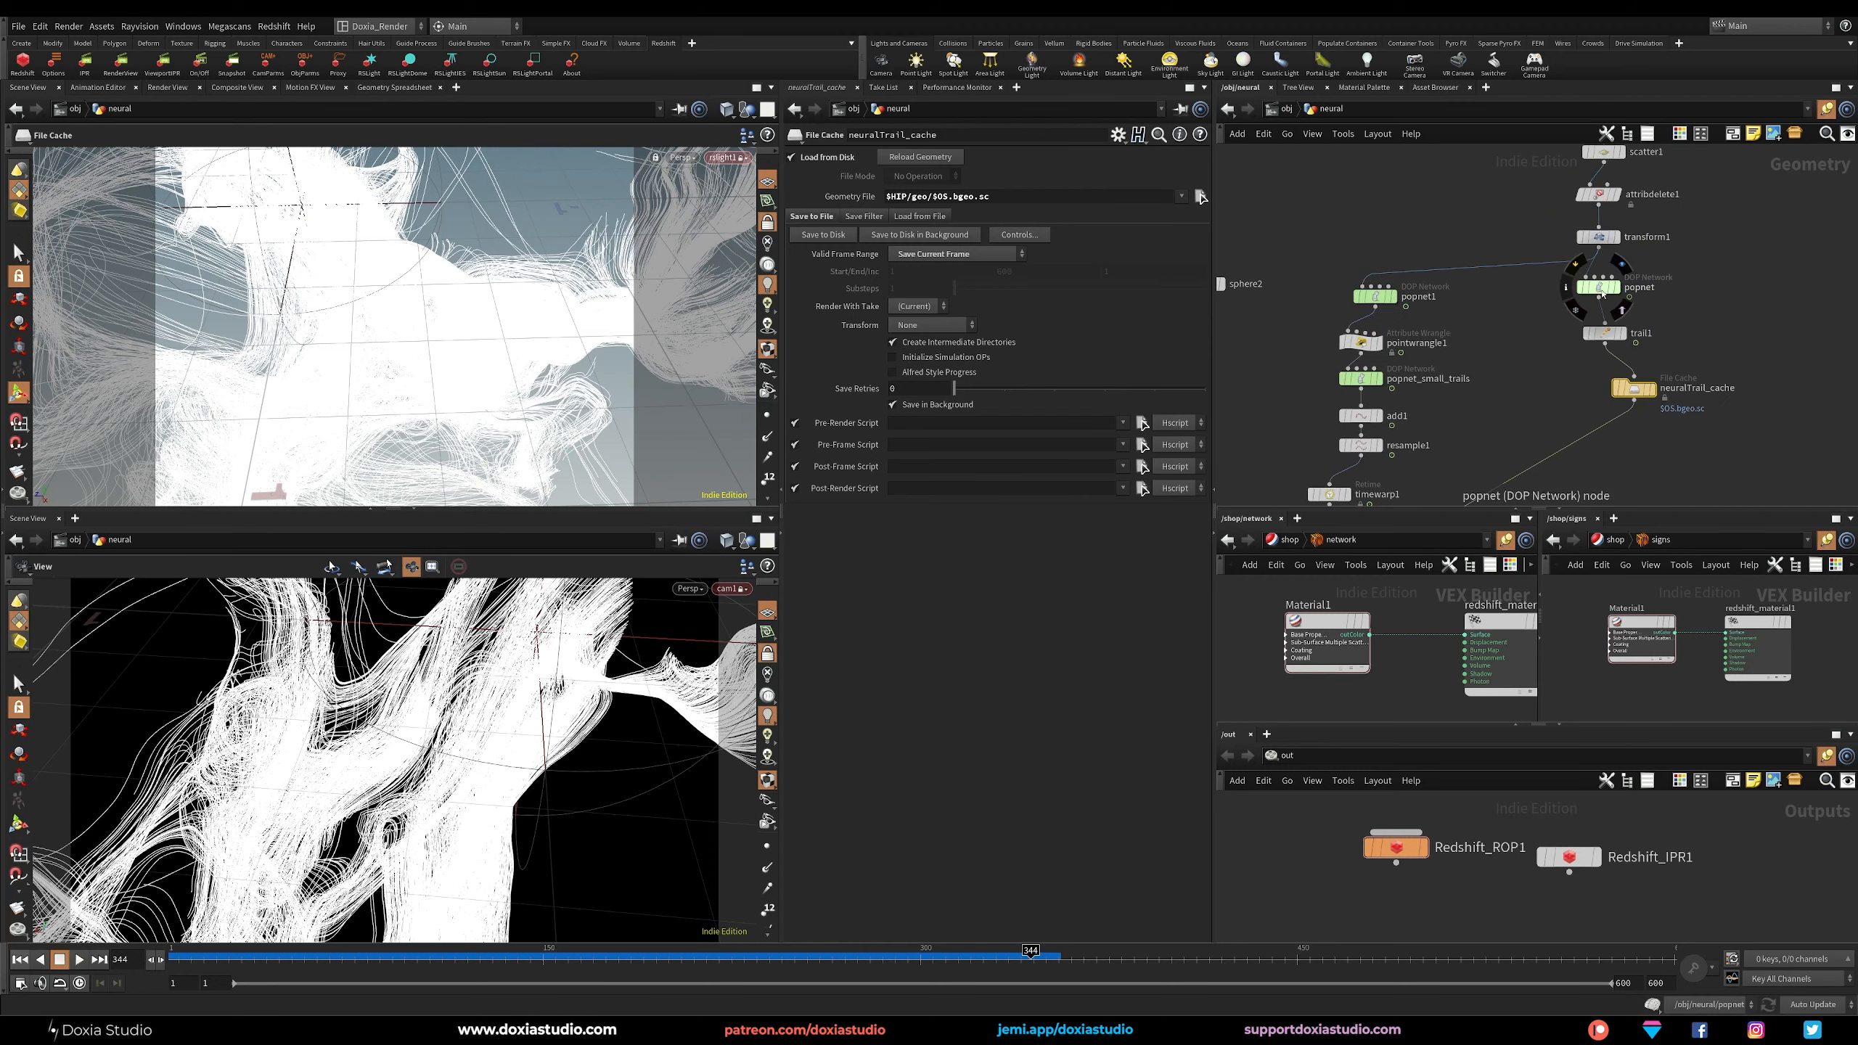
# Review the signal-trail chain from popnet1 through popnet_small_trails, add1 and resample1, and examine timewarp1's retiming settings.
pyautogui.click(1376, 295)
pyautogui.moveTo(1376, 295); pyautogui.dragTo(1396, 232, button='middle')
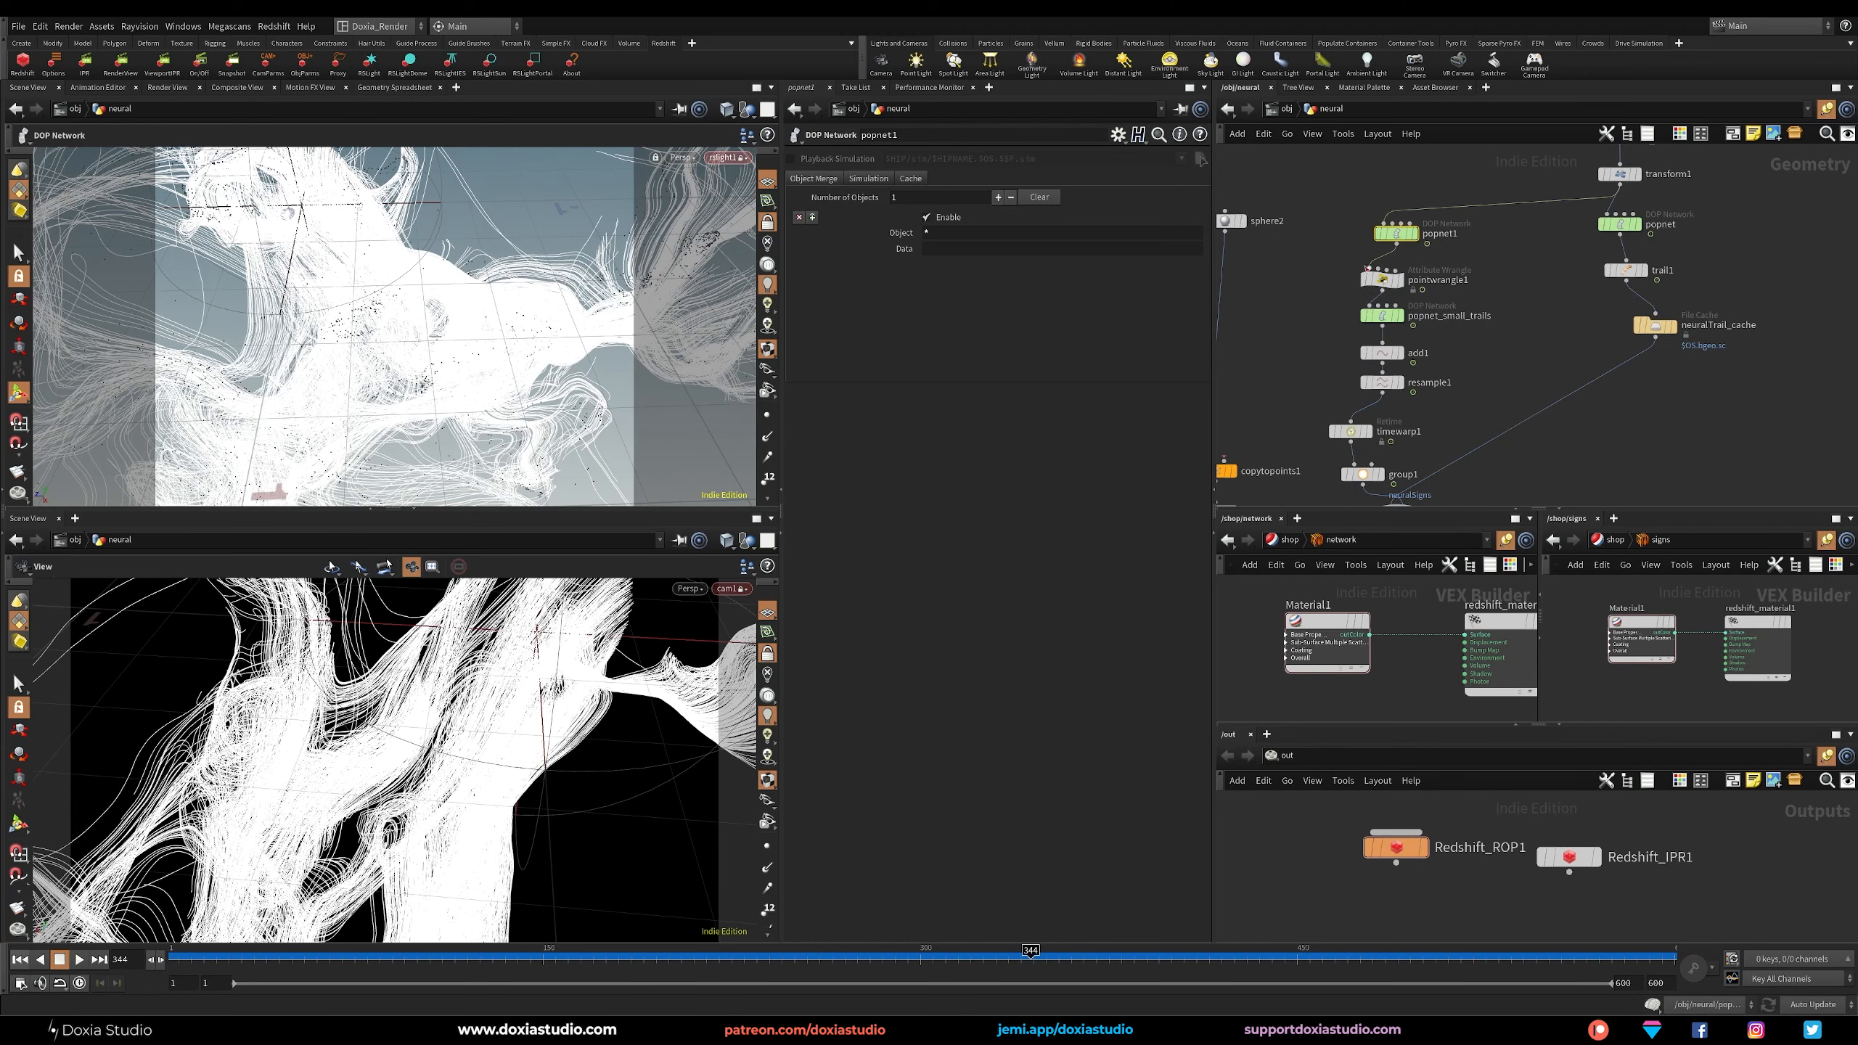
pyautogui.click(1413, 329)
pyautogui.click(1350, 431)
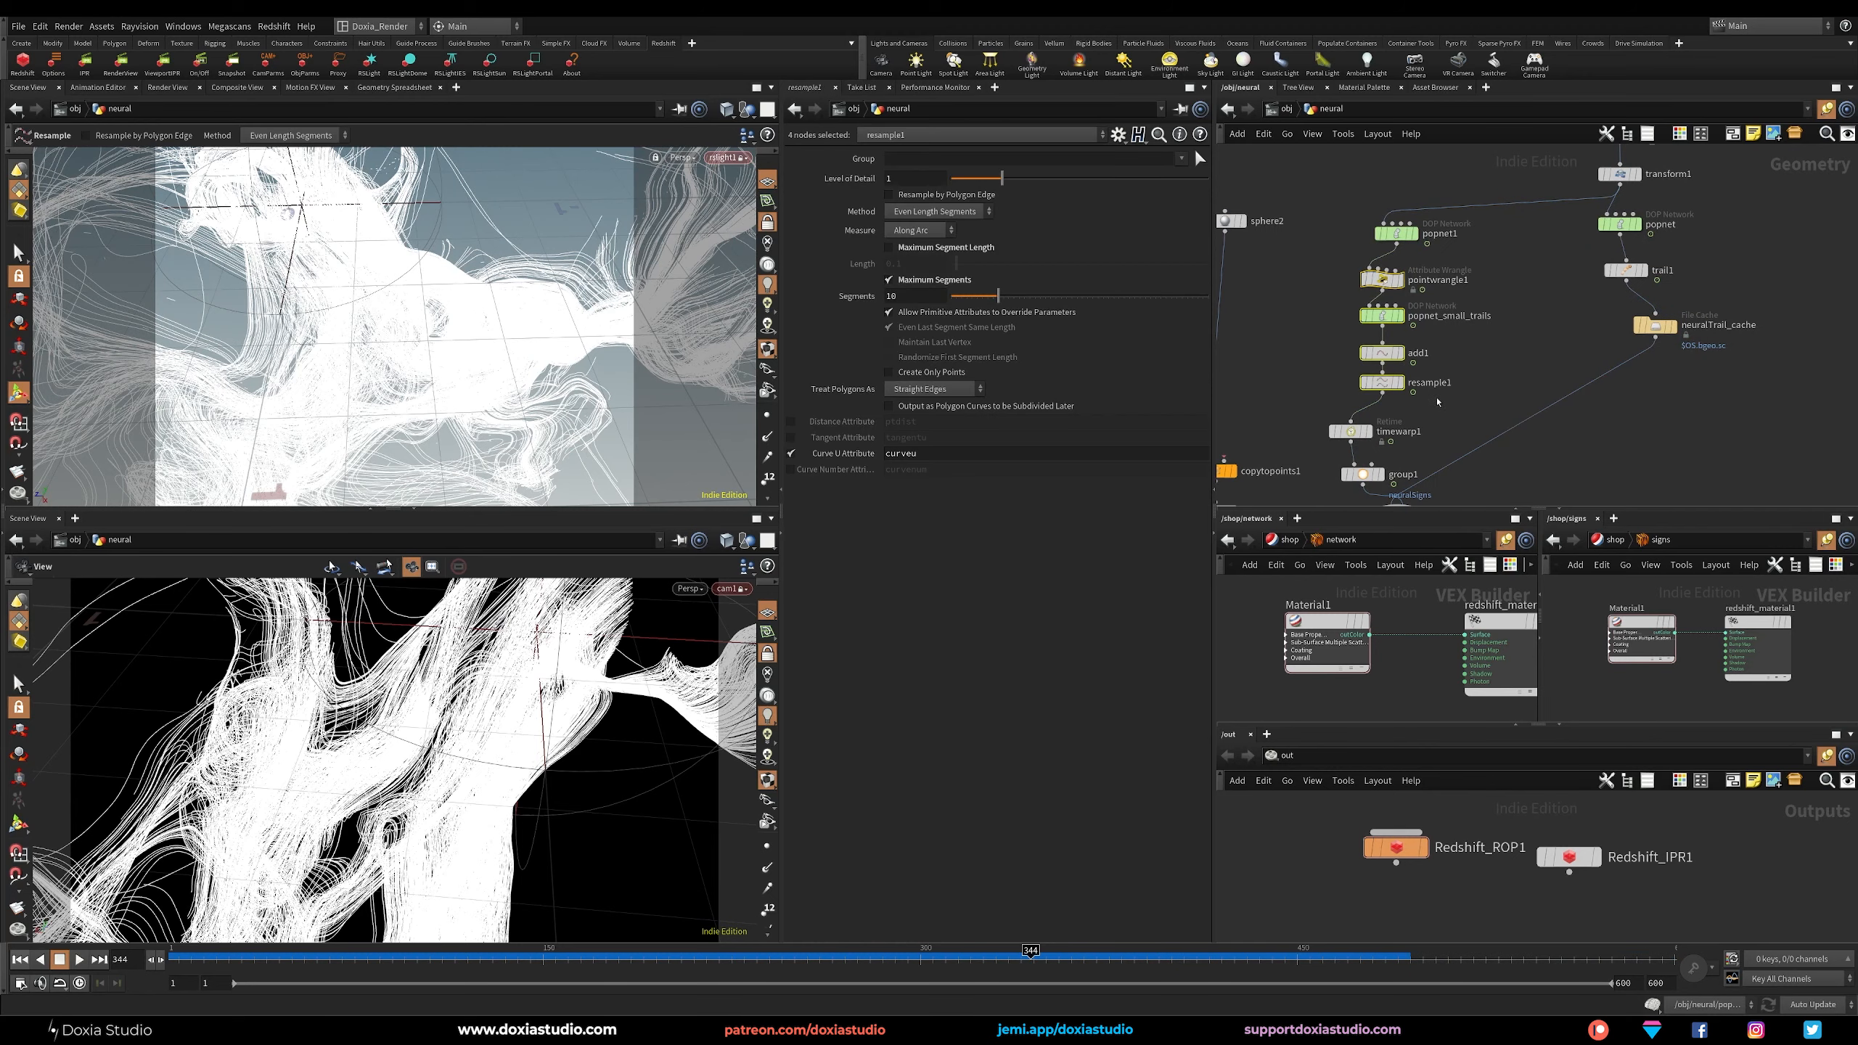
pyautogui.moveTo(1412, 462); pyautogui.dragTo(1448, 371, button='middle')
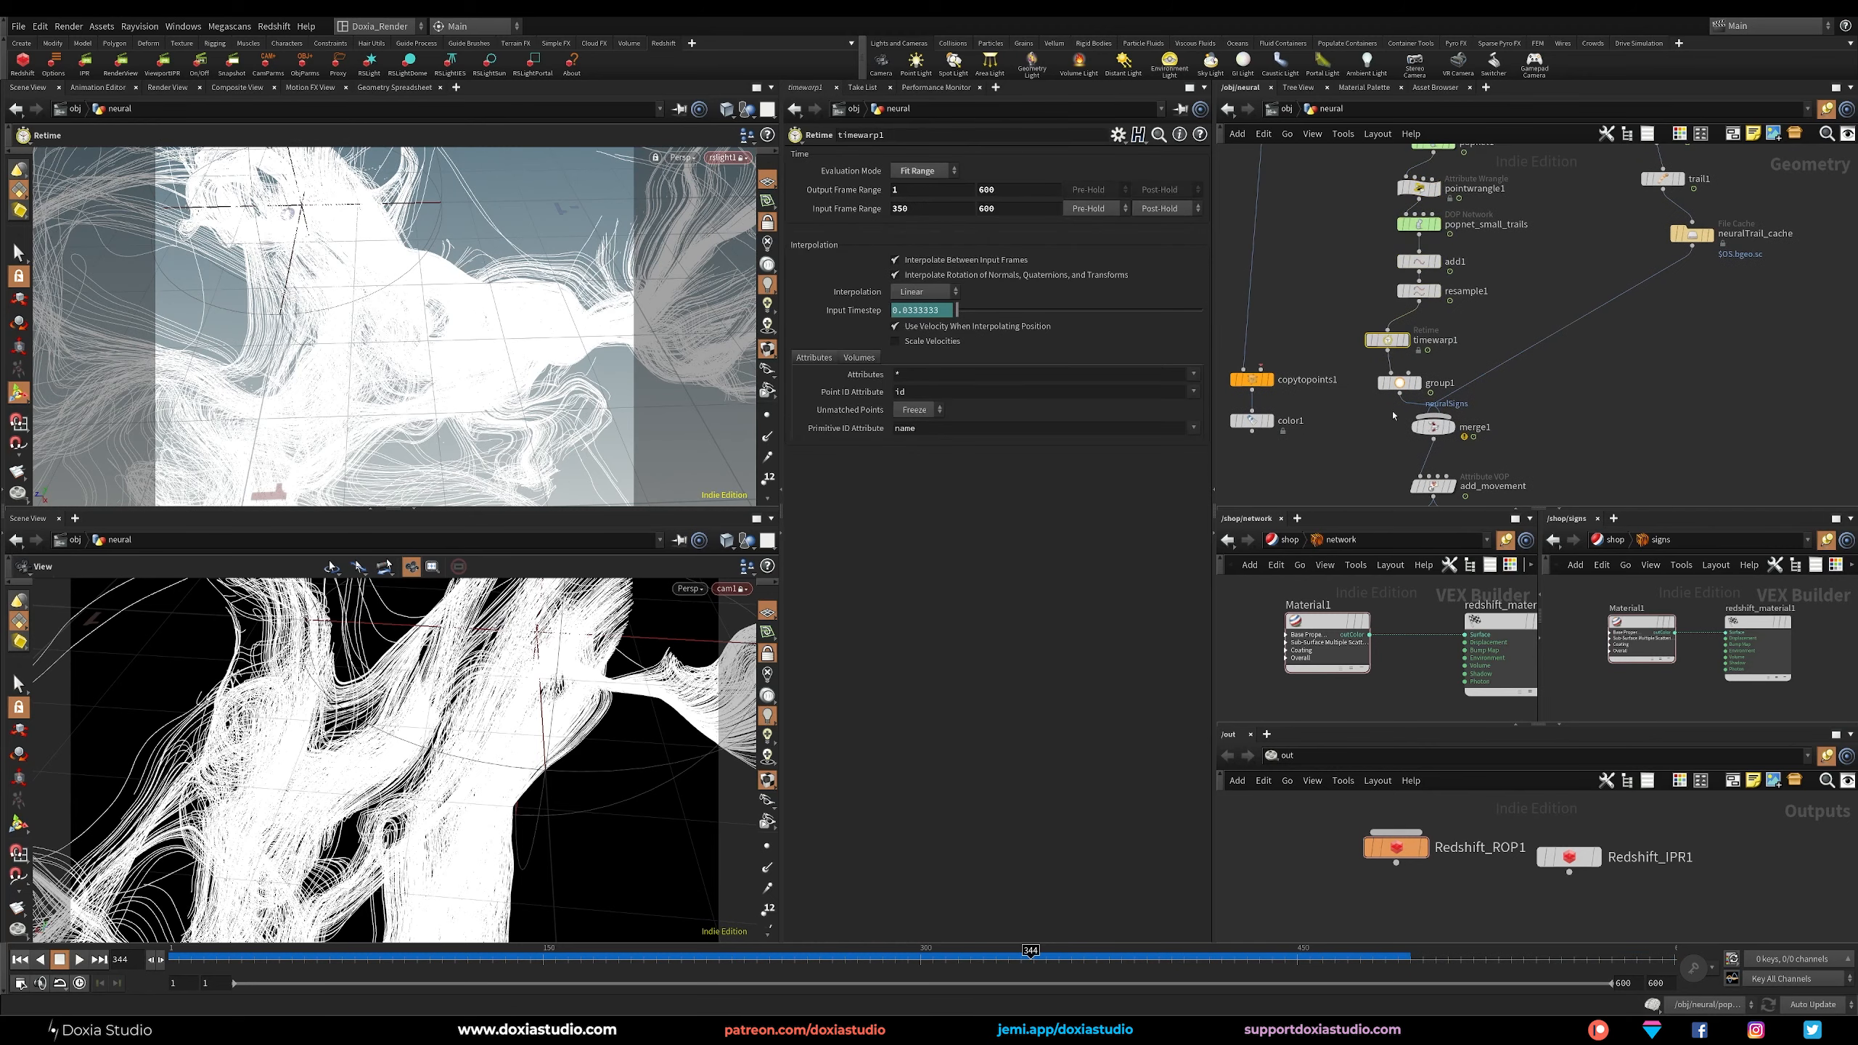
pyautogui.moveTo(1348, 463); pyautogui.dragTo(1345, 414, button='middle')
pyautogui.click(1394, 335)
# Review the end of the neural network, examining add_movement and the blast nodes that separate signals from strands.
pyautogui.moveTo(1534, 389); pyautogui.dragTo(1548, 306, button='middle')
pyautogui.click(1499, 357)
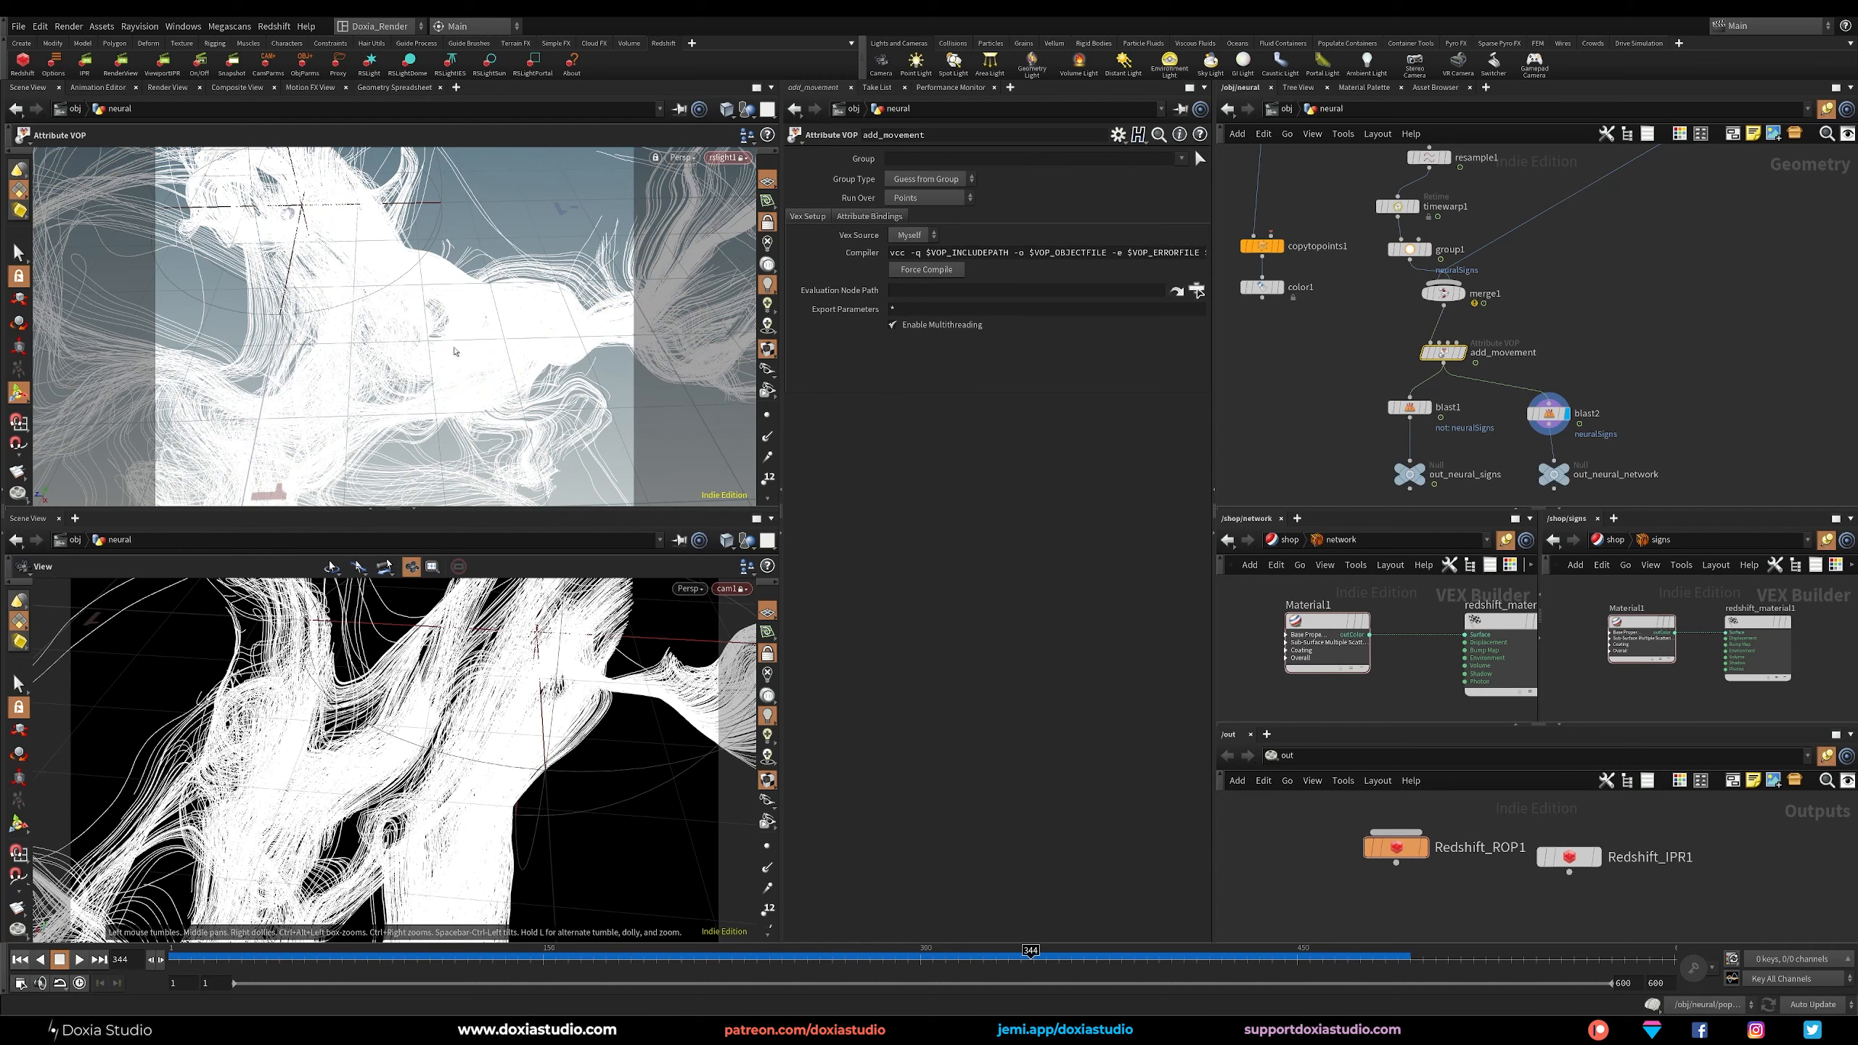
pyautogui.moveTo(1636, 278); pyautogui.dragTo(1640, 333, button='middle')
pyautogui.moveTo(1444, 364); pyautogui.dragTo(1438, 233, button='middle')
pyautogui.moveTo(1342, 290); pyautogui.dragTo(1594, 326)
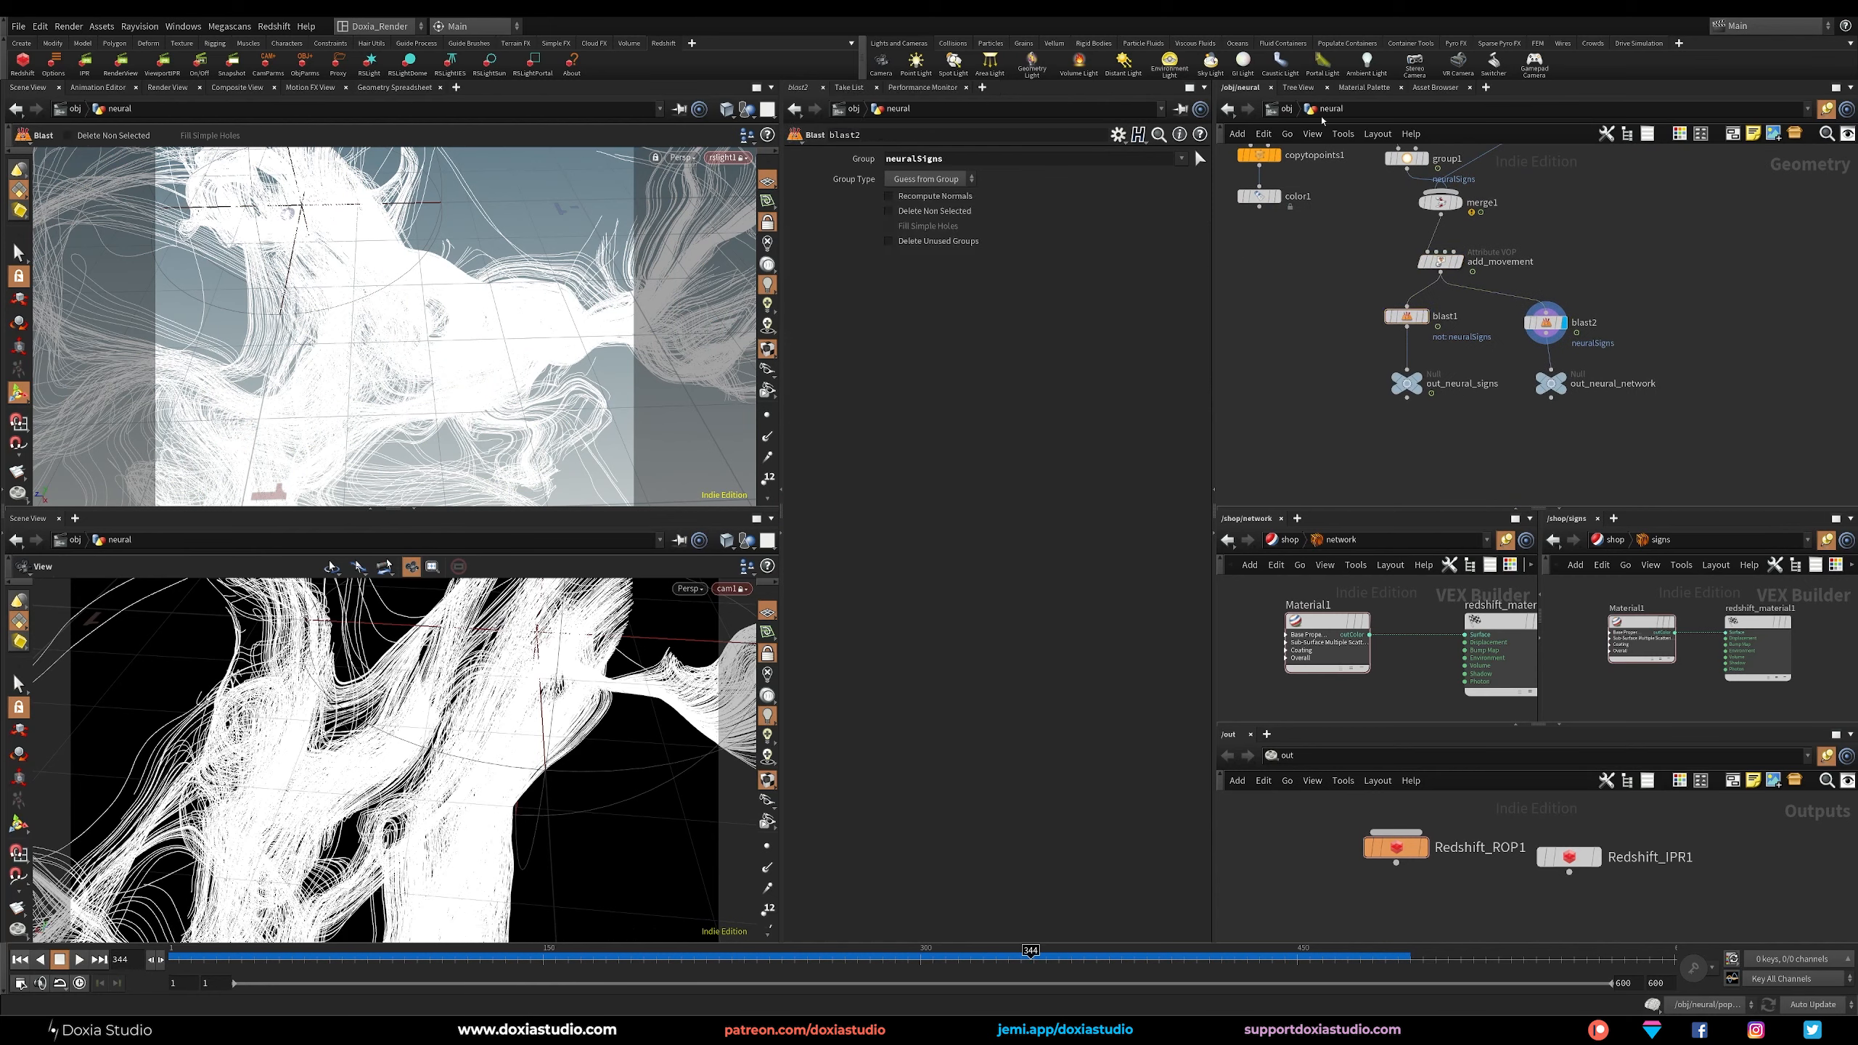